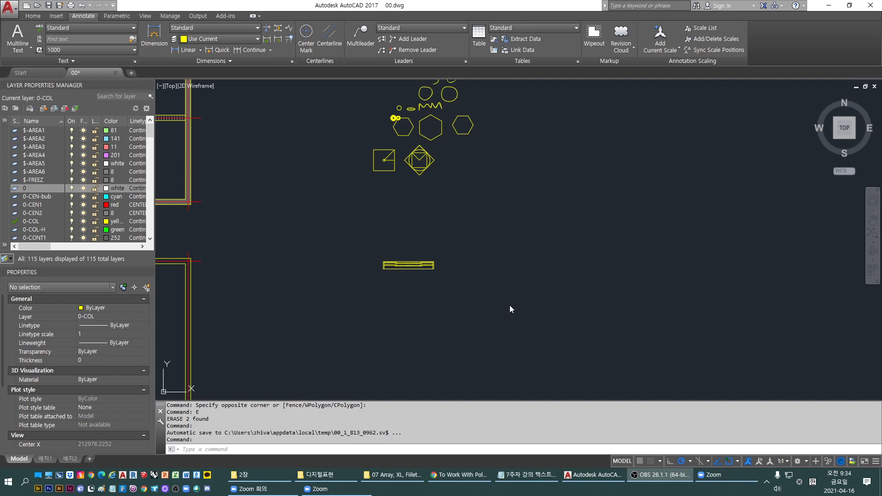
Open the week-6 lecture notes text file from its lecture folder and highlight the Stretch and Scale lines.
{"action": "left_click", "coordinate": [378, 478]}
{"action": "key", "text": "BackSpace"}
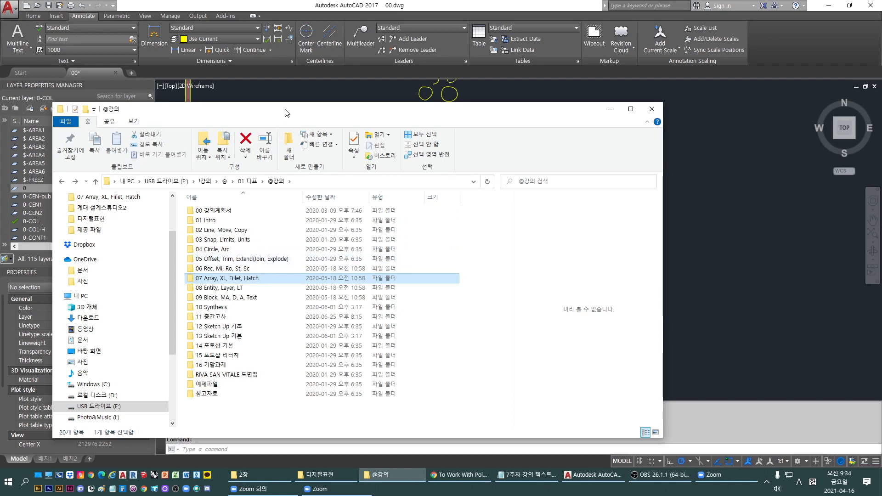
{"action": "left_click_drag", "start_coordinate": [284, 110], "coordinate": [881, 138]}
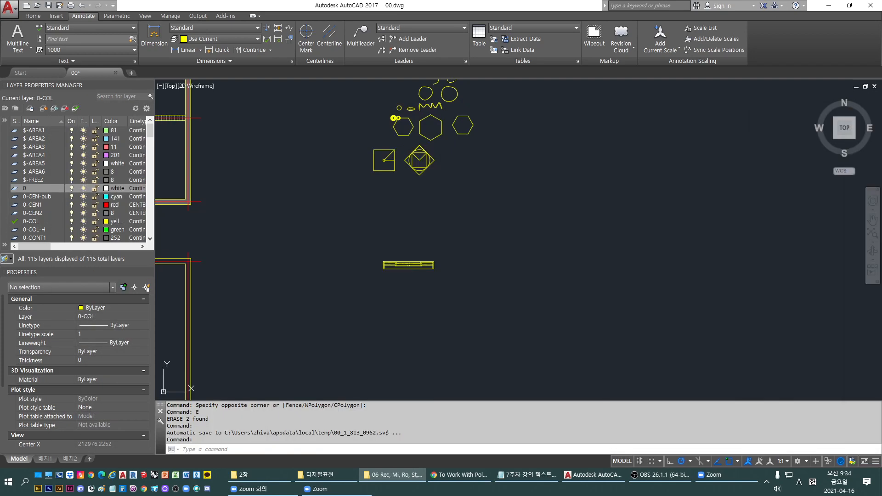
{"action": "left_click_drag", "start_coordinate": [724, 273], "coordinate": [629, 252]}
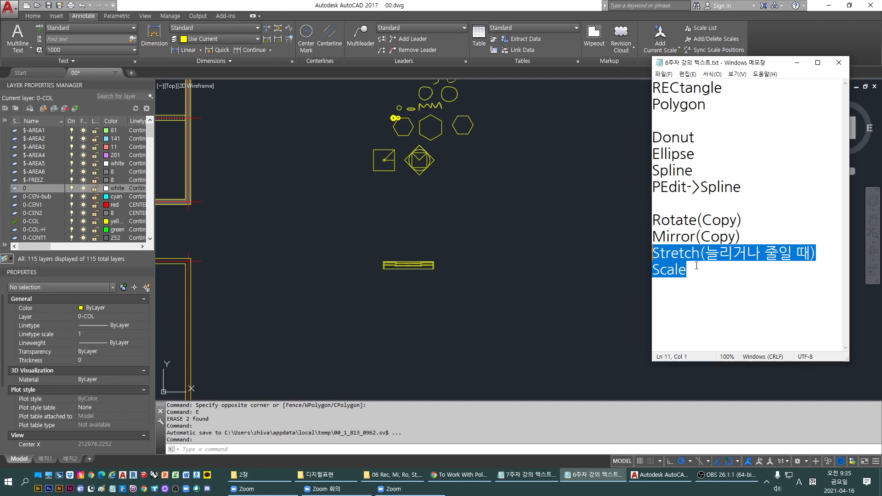
Return to the AutoCAD drawing and frame the sliding window plan below the practice shapes.
{"action": "left_click", "coordinate": [435, 348]}
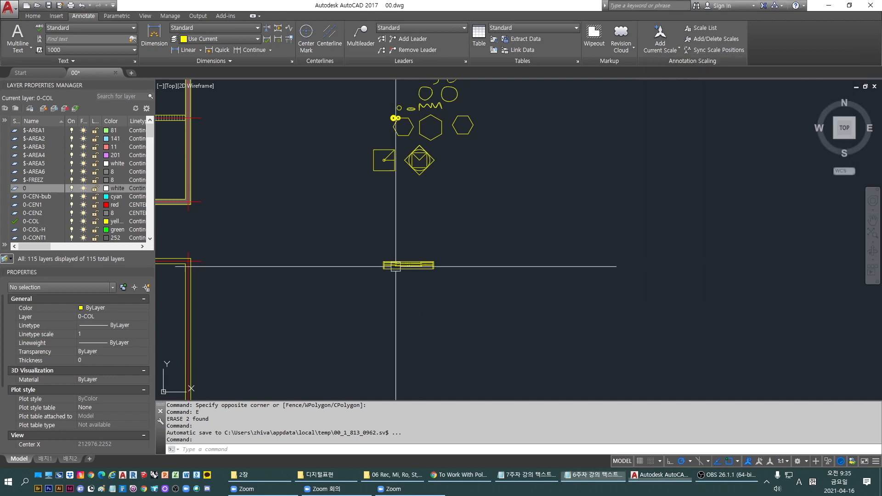
{"action": "scroll", "coordinate": [394, 265], "scroll_direction": "up", "scroll_amount": 10}
{"action": "middle_click_drag", "start_coordinate": [679, 303], "coordinate": [555, 311]}
{"action": "scroll", "coordinate": [460, 265], "scroll_direction": "down", "scroll_amount": 3}
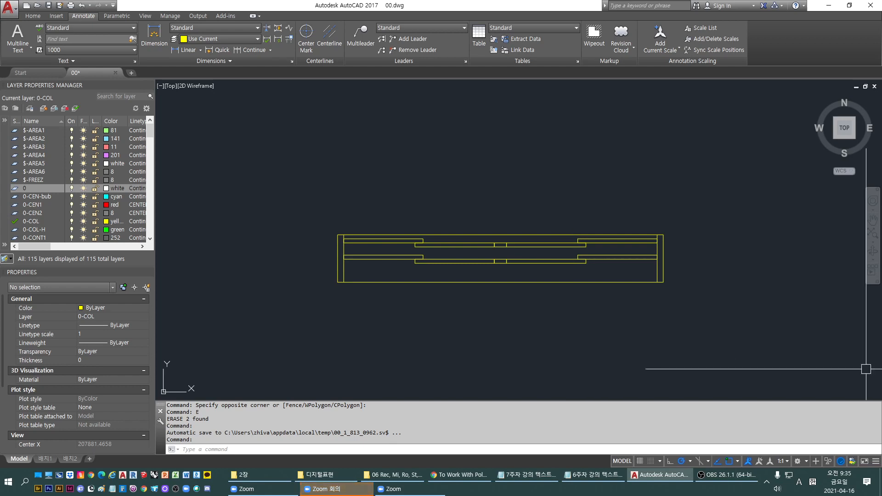
Switch to the Zoom meeting and share the whole first screen with the participants.
{"action": "left_click", "coordinate": [335, 488]}
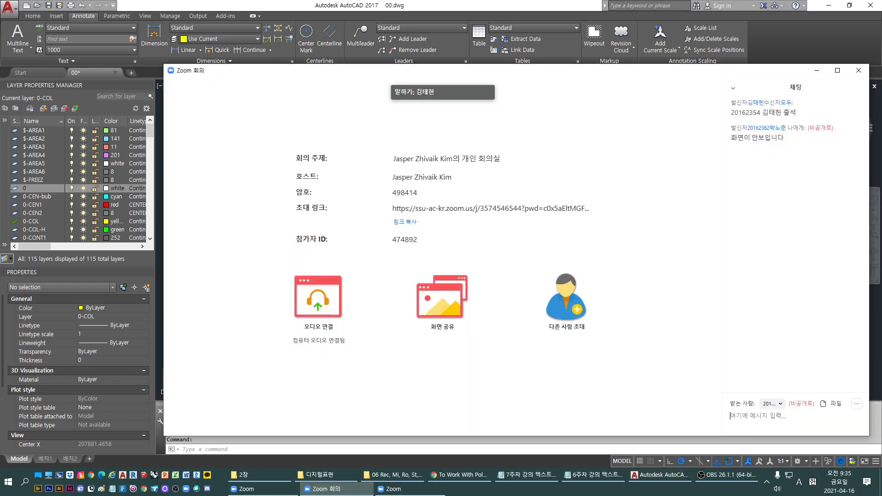
{"action": "mouse_move", "coordinate": [632, 312]}
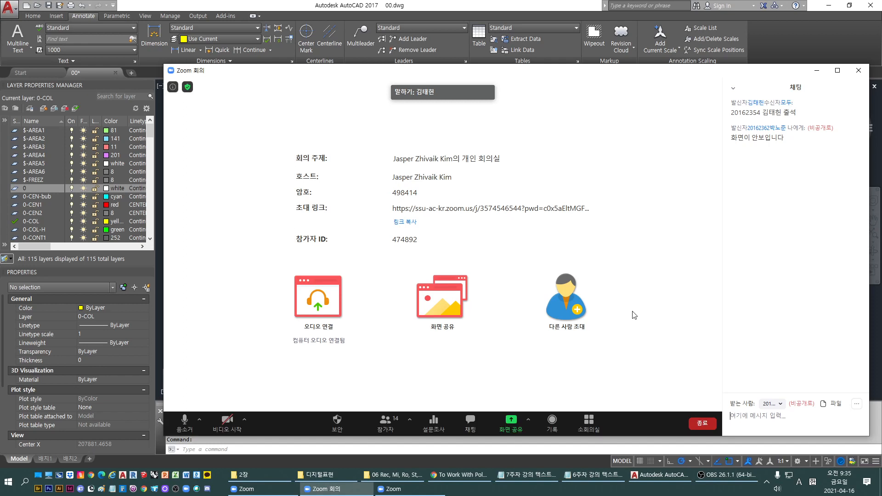
{"action": "left_click", "coordinate": [341, 425]}
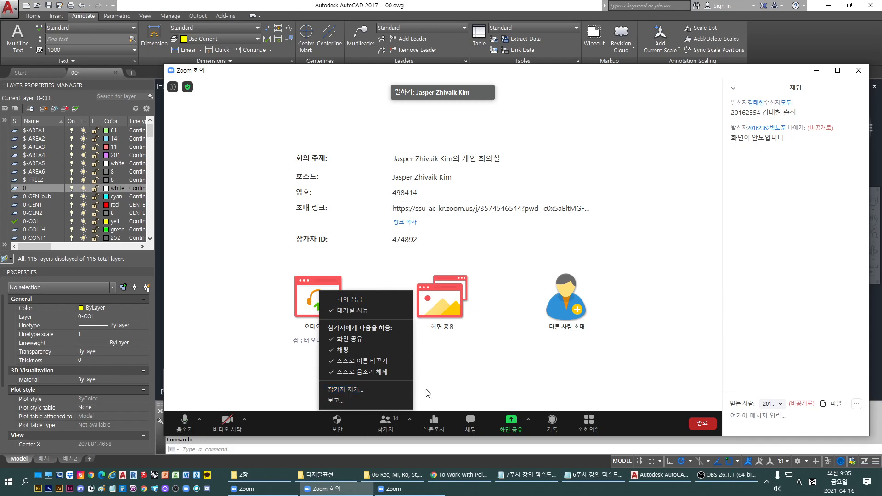
{"action": "left_click", "coordinate": [511, 422]}
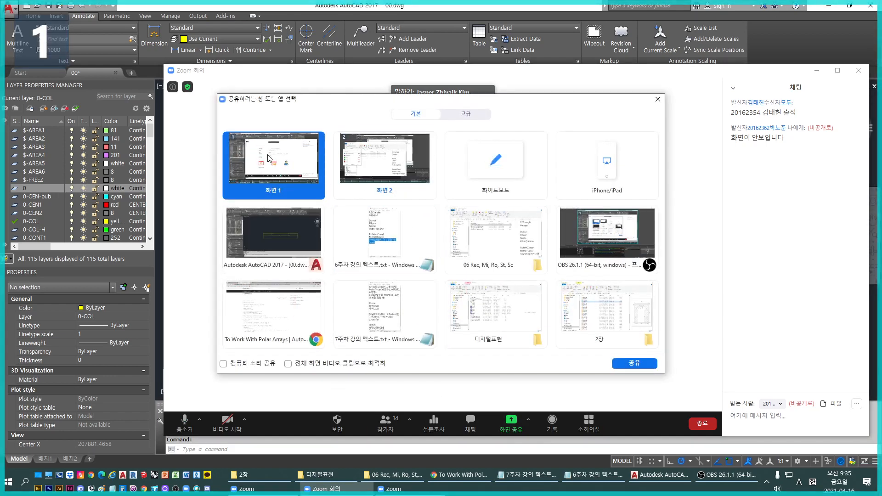
{"action": "left_click", "coordinate": [634, 363]}
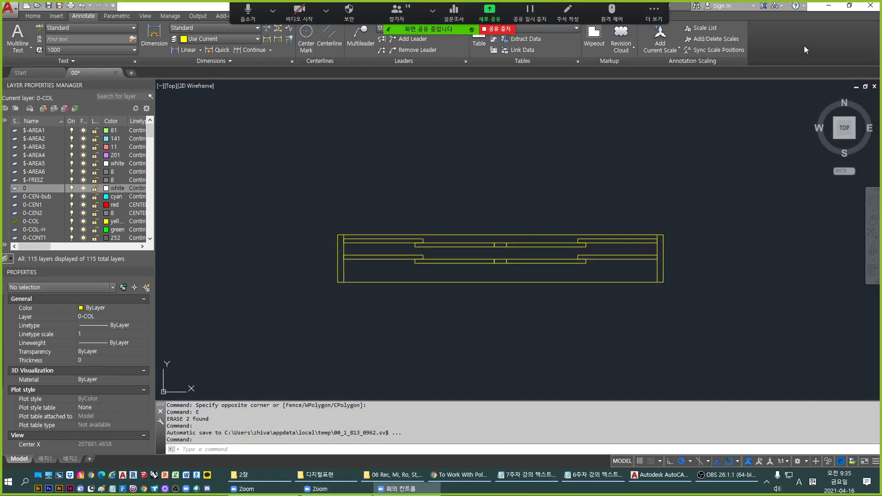
{"action": "left_click", "coordinate": [666, 169]}
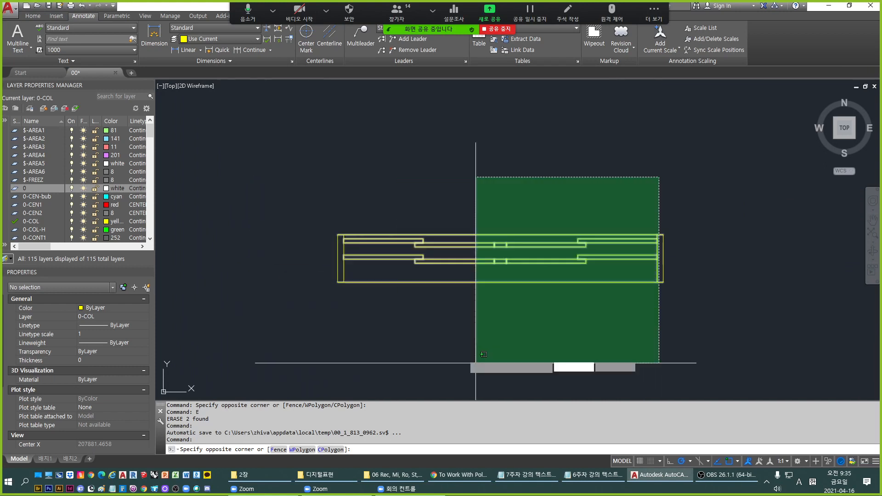
{"action": "left_click", "coordinate": [714, 295]}
{"action": "key", "text": "Escape"}
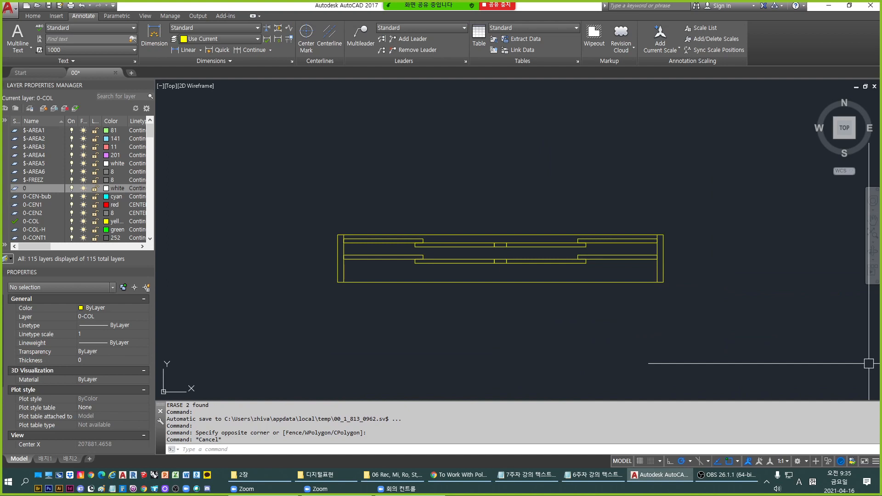
Switch to the week-6 lecture notes in Notepad and highlight the word Stretch.
{"action": "left_click", "coordinate": [575, 480]}
{"action": "left_click", "coordinate": [724, 288]}
{"action": "left_click_drag", "start_coordinate": [712, 295], "coordinate": [652, 253]}
{"action": "left_click", "coordinate": [705, 270]}
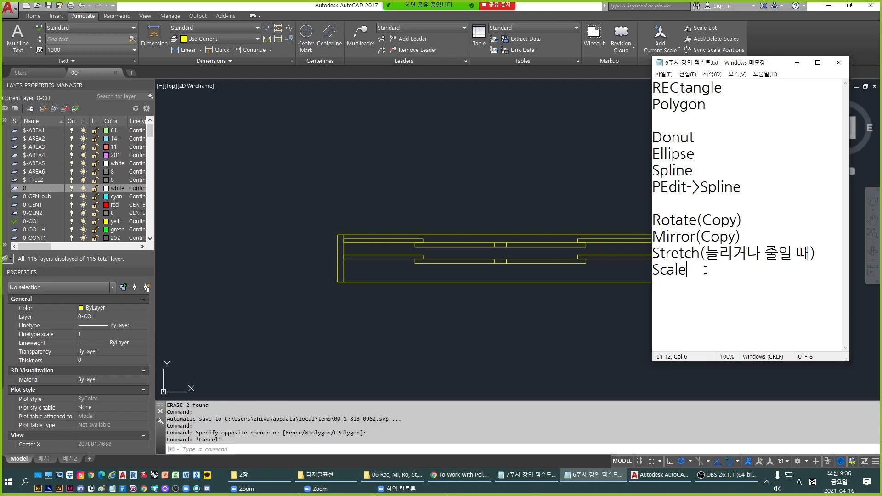
{"action": "left_click_drag", "start_coordinate": [701, 258], "coordinate": [649, 258]}
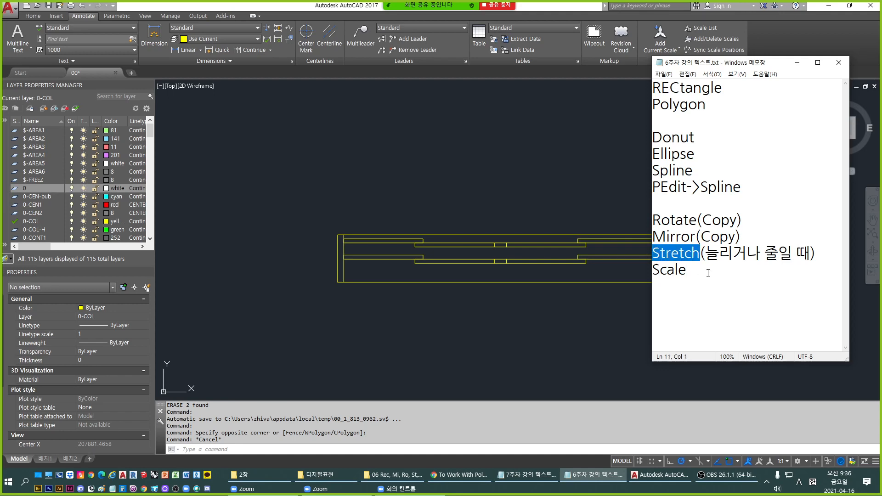
{"action": "left_click", "coordinate": [622, 317]}
{"action": "type", "text": "ST"}
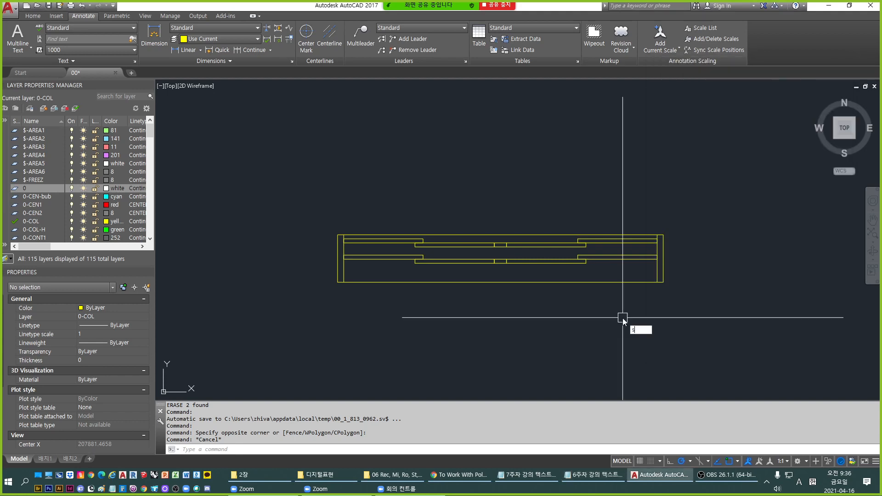
{"action": "key", "text": "Return"}
{"action": "key", "text": "Escape"}
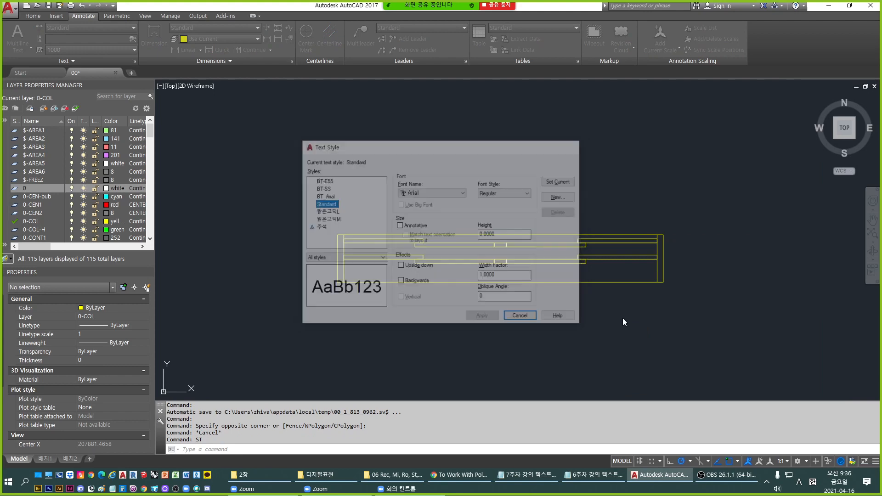
Stretch the right end of the sliding window plan horizontally outward, selecting its frame and outer sash ends with a crossing window.
{"action": "type", "text": "s"}
{"action": "key", "text": "Return"}
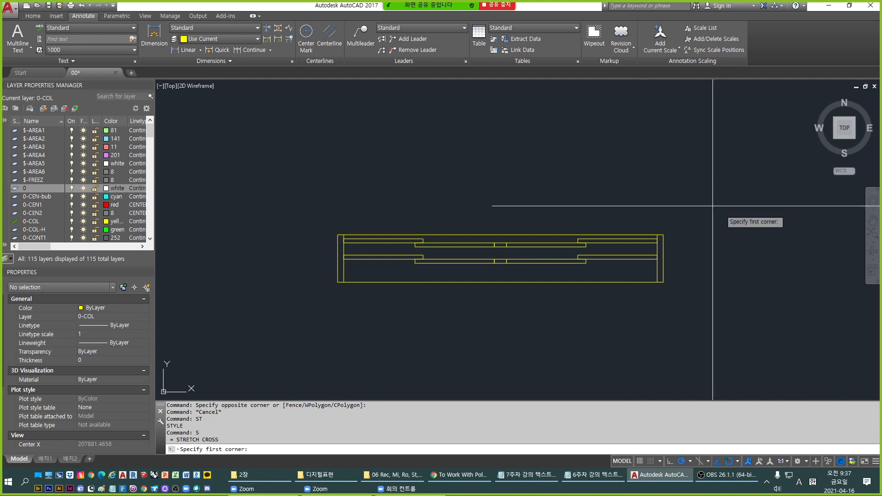
{"action": "middle_click_drag", "start_coordinate": [703, 266], "coordinate": [643, 272]}
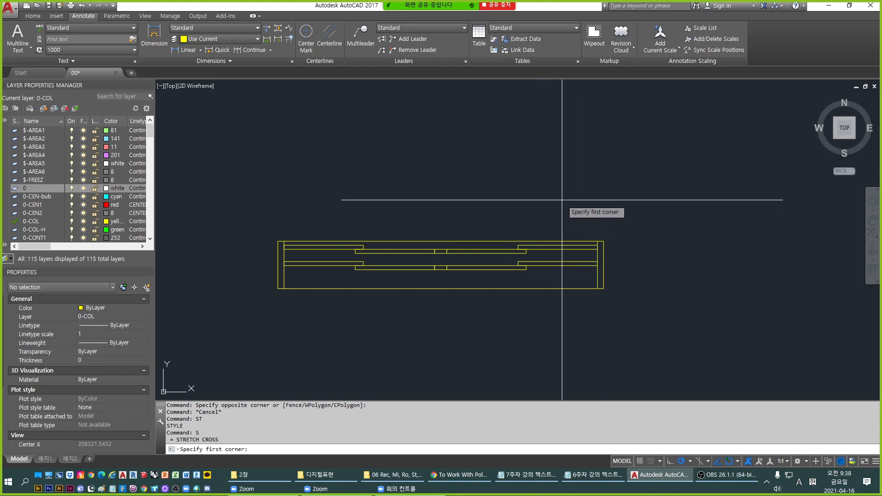
{"action": "left_click", "coordinate": [562, 200]}
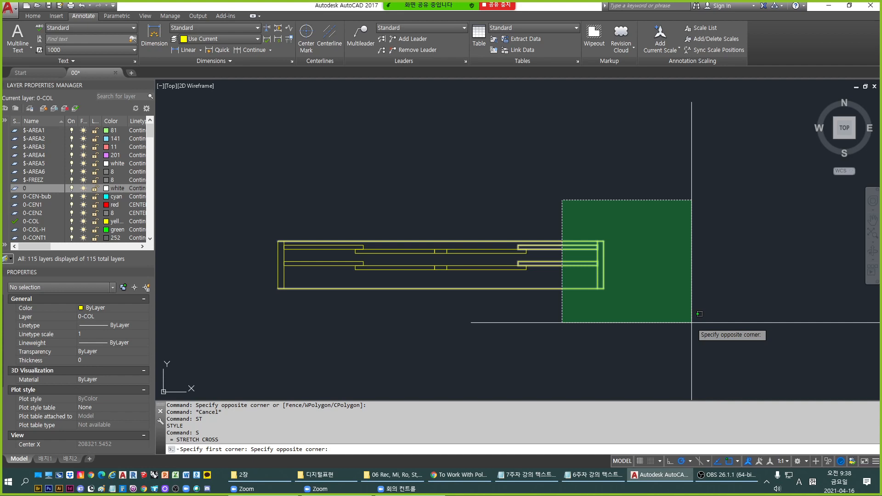
{"action": "left_click", "coordinate": [691, 323]}
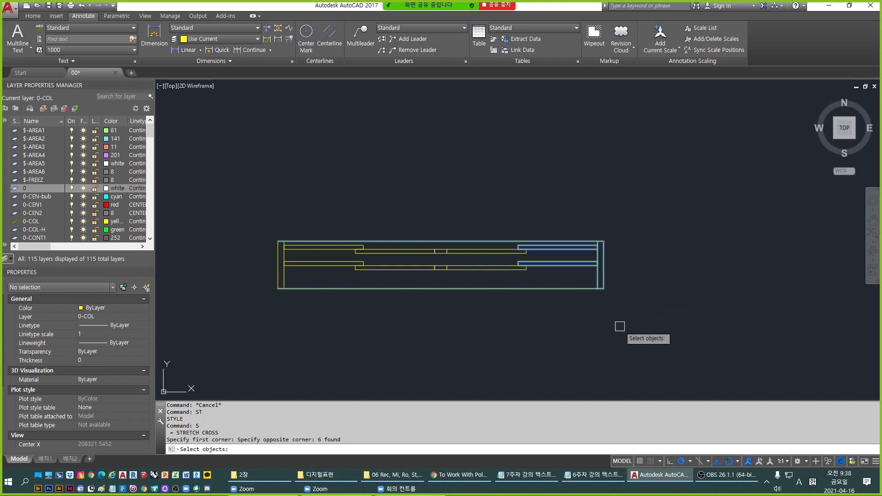
{"action": "key", "text": "Return"}
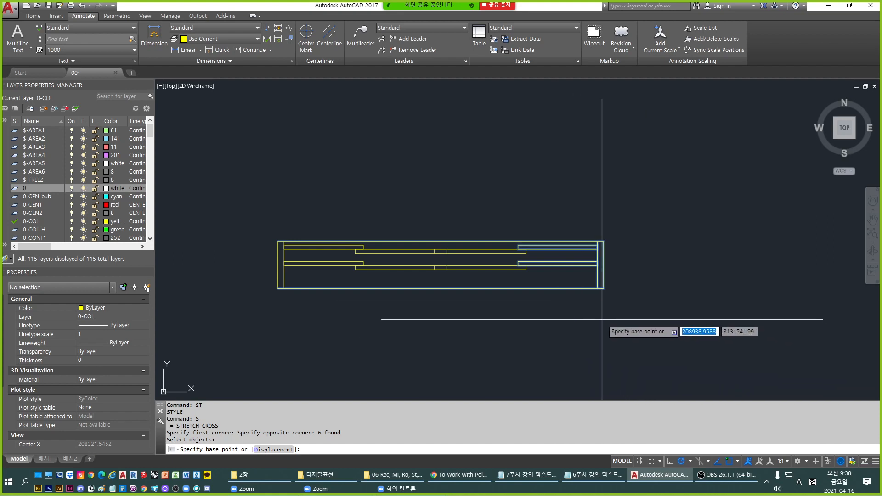
{"action": "middle_click_drag", "start_coordinate": [592, 315], "coordinate": [585, 303]}
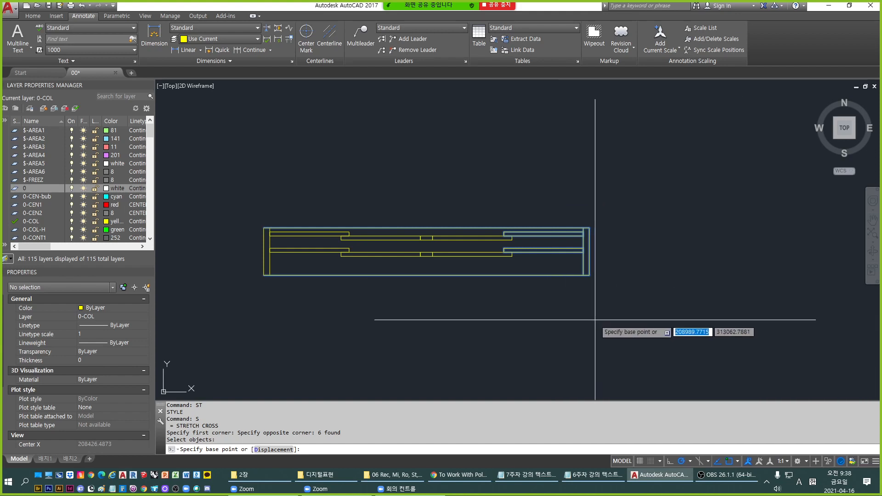
{"action": "middle_click_drag", "start_coordinate": [595, 319], "coordinate": [588, 323]}
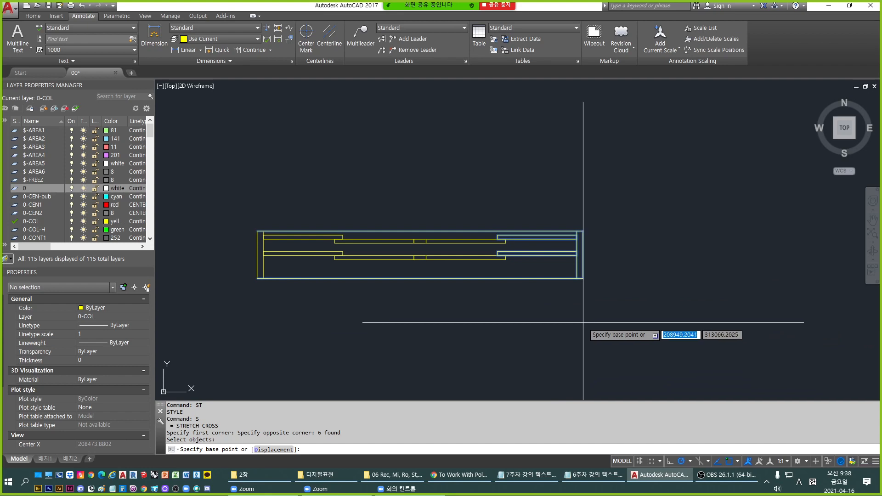
{"action": "middle_click_drag", "start_coordinate": [578, 323], "coordinate": [559, 323]}
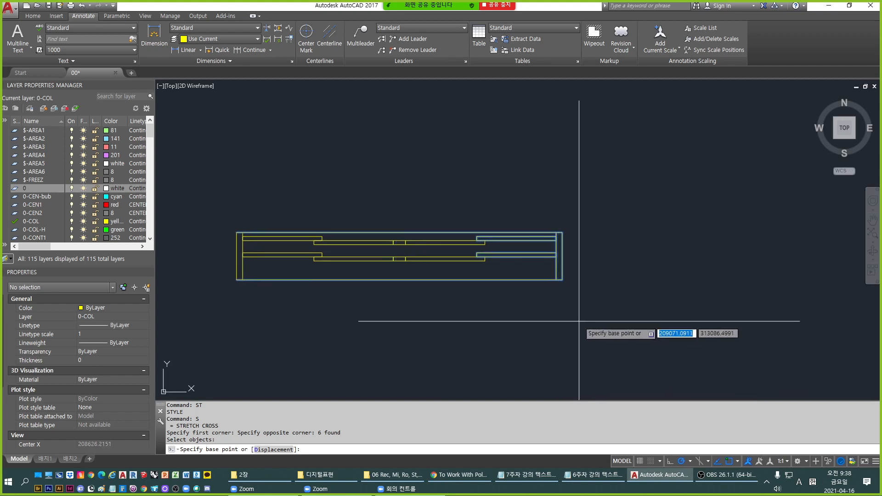
{"action": "left_click", "coordinate": [575, 325]}
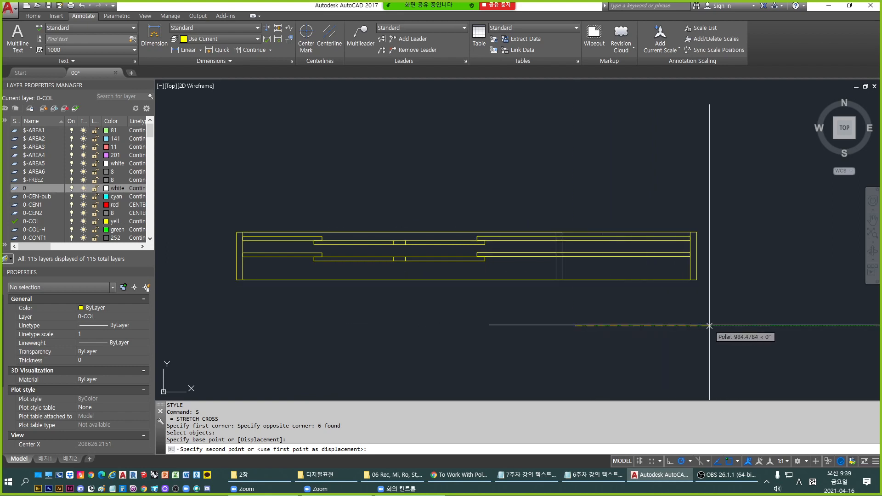
{"action": "left_click", "coordinate": [570, 326]}
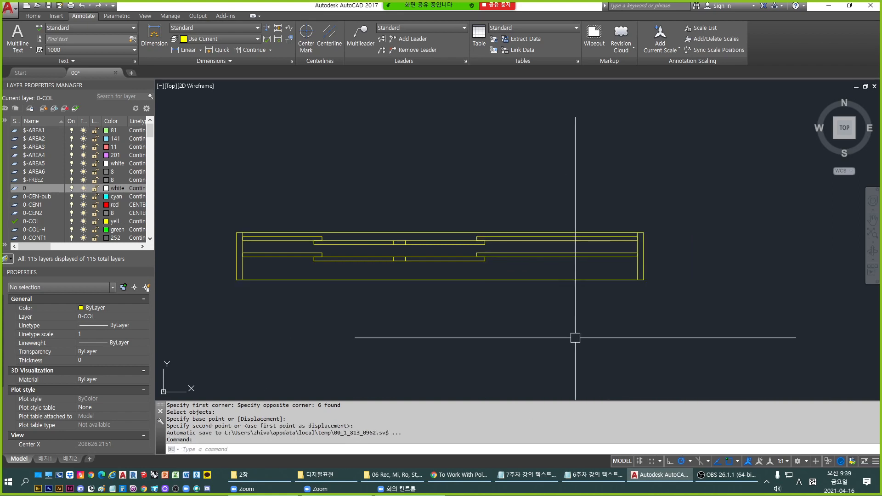
Undo the stretch of the sliding window plan.
{"action": "type", "text": "u"}
{"action": "key", "text": "Return"}
{"action": "key", "text": "Escape"}
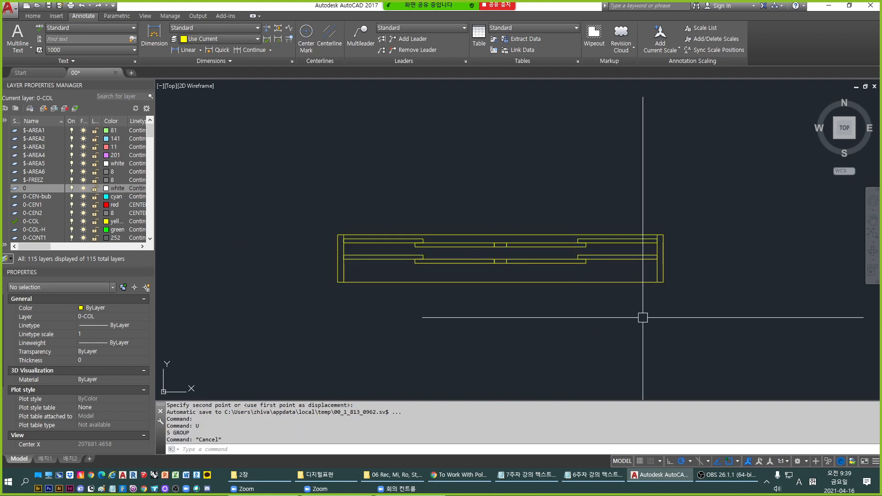
Try to stretch the right half of the sliding window plan horizontally, with the crossing selection also cutting through the inner sashes.
{"action": "type", "text": "s"}
{"action": "key", "text": "Return"}
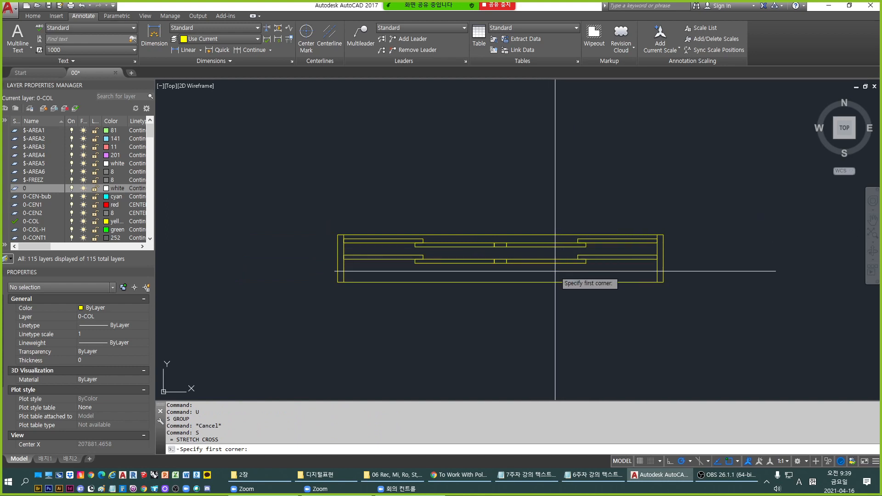
{"action": "left_click", "coordinate": [541, 192]}
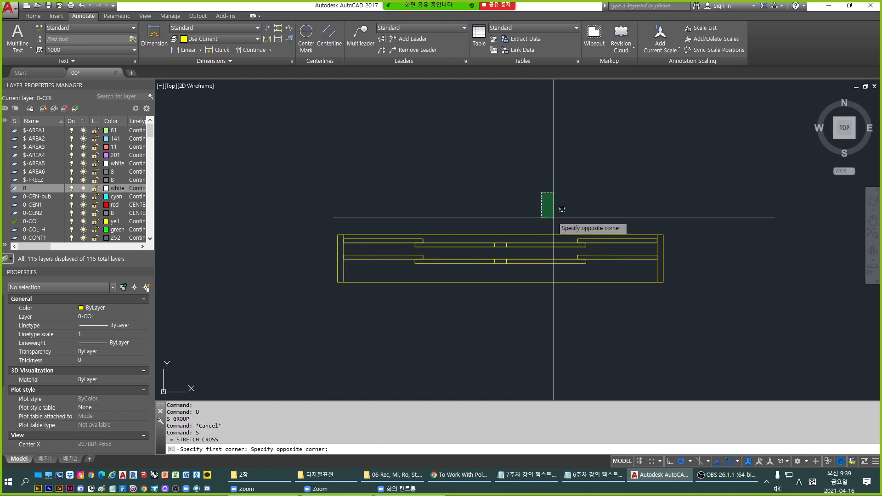
{"action": "left_click", "coordinate": [695, 314]}
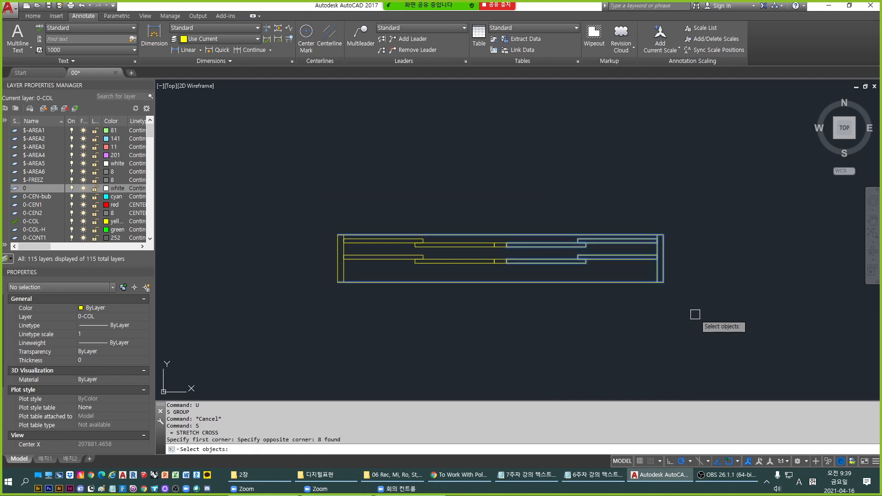
{"action": "key", "text": "Return"}
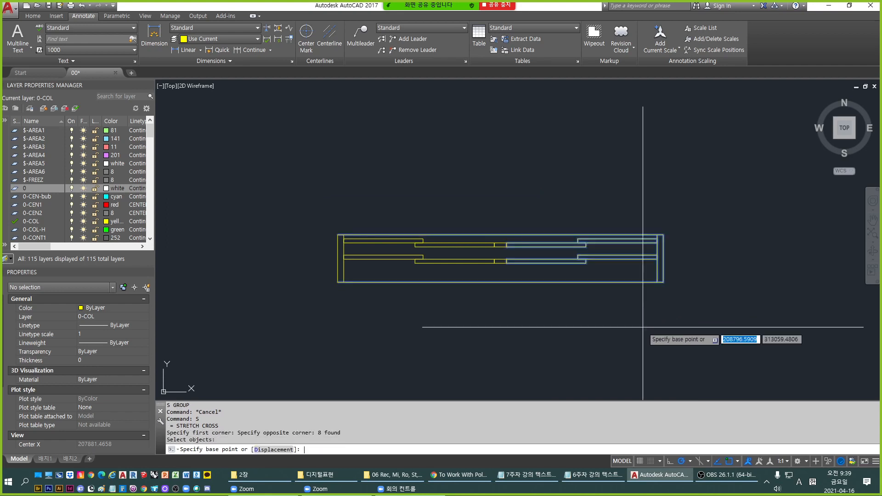
{"action": "left_click", "coordinate": [643, 327]}
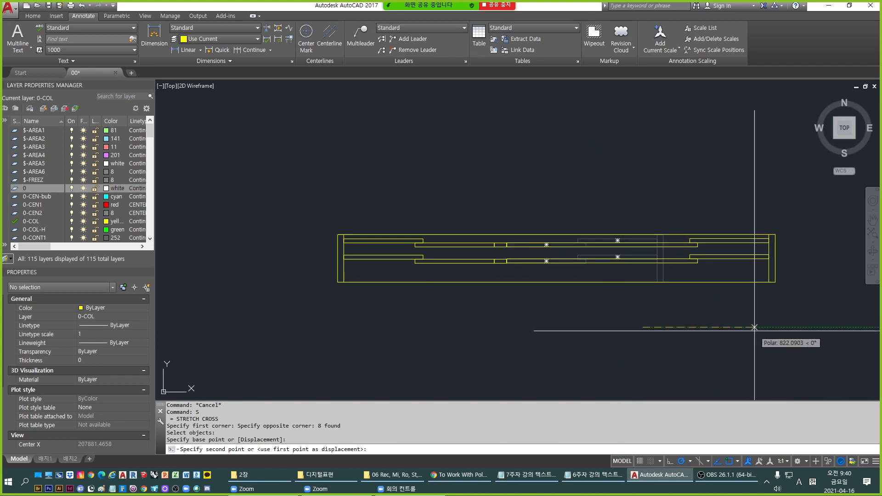
{"action": "key", "text": "Escape"}
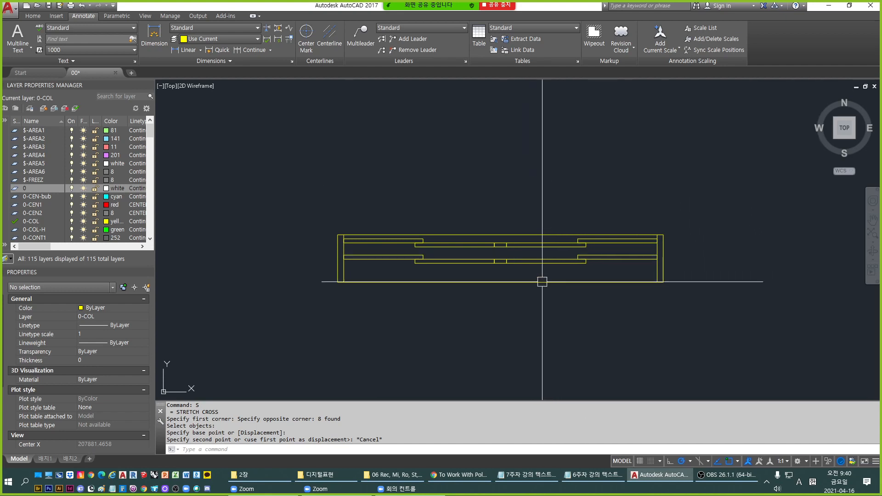
{"action": "left_click", "coordinate": [532, 171]}
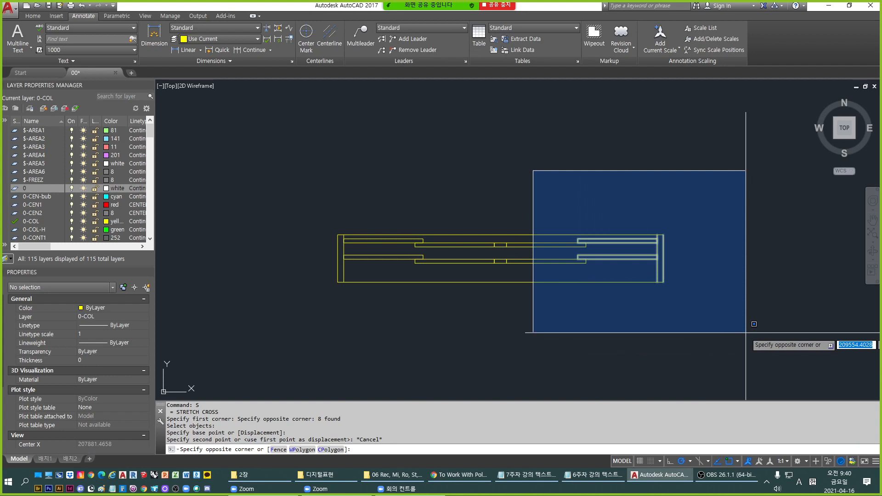
{"action": "key", "text": "Escape"}
{"action": "key", "text": "Escape"}
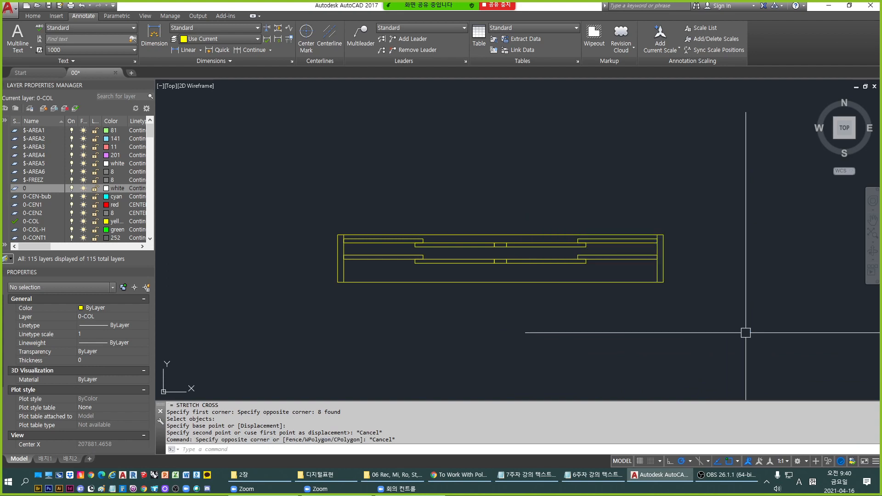
Try to stretch the overlapping sash ends in the window's right half horizontally, keeping the frame end outside the crossing window.
{"action": "type", "text": "s"}
{"action": "key", "text": "Return"}
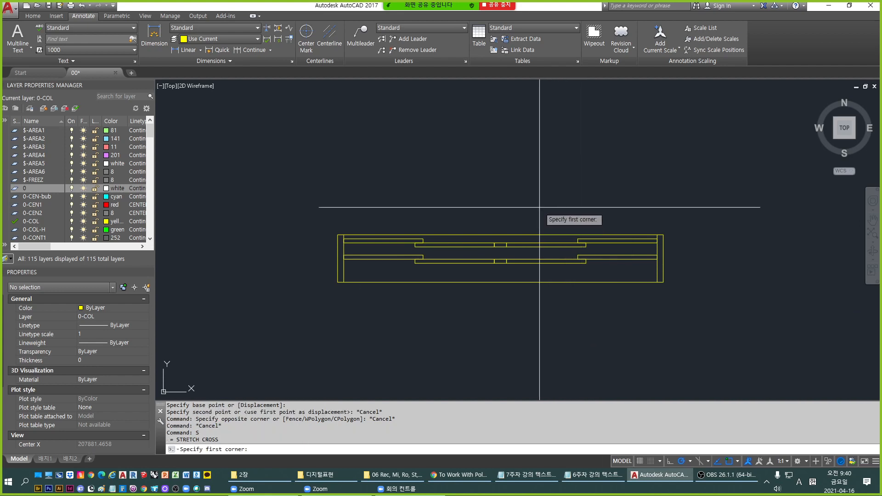
{"action": "left_click", "coordinate": [539, 205]}
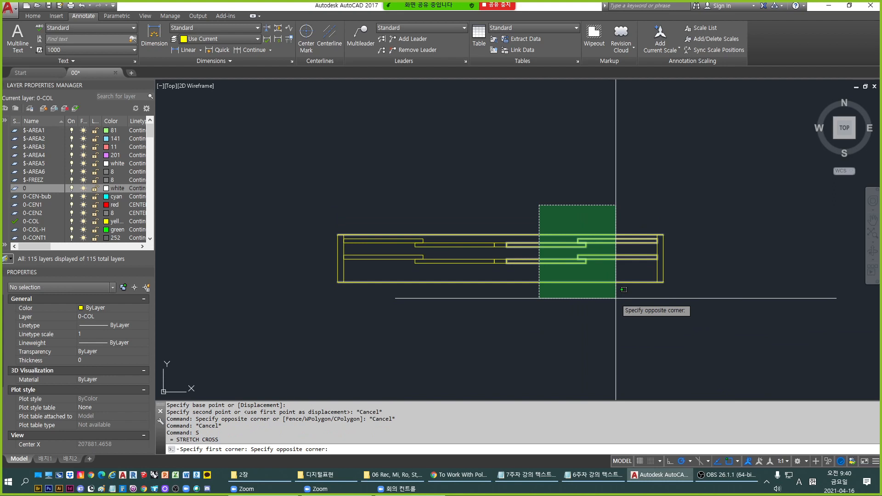
{"action": "left_click", "coordinate": [615, 298]}
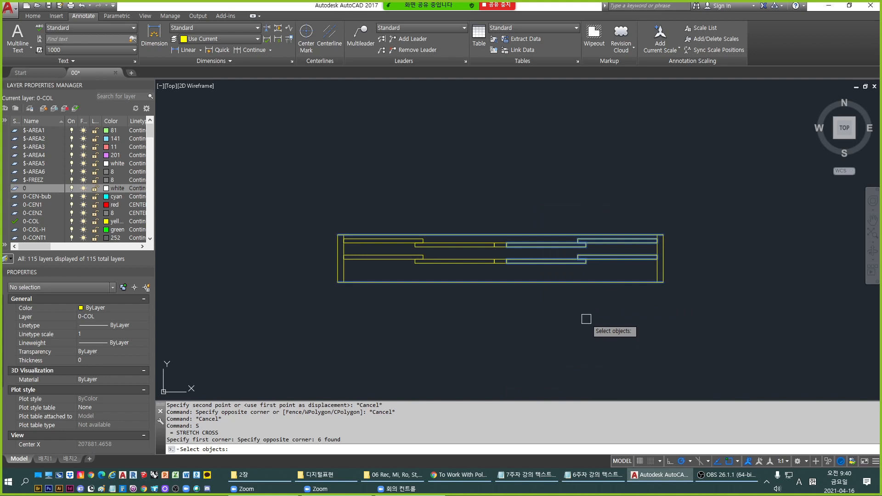
{"action": "key", "text": "Return"}
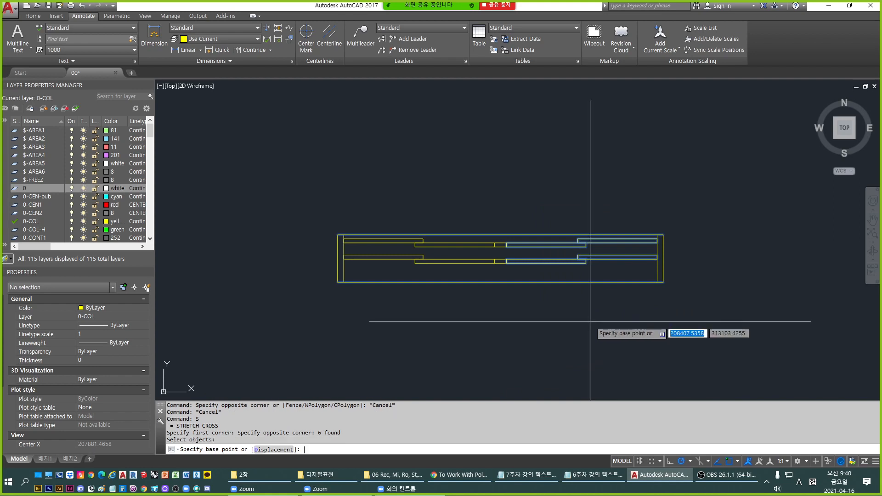
{"action": "left_click", "coordinate": [602, 332]}
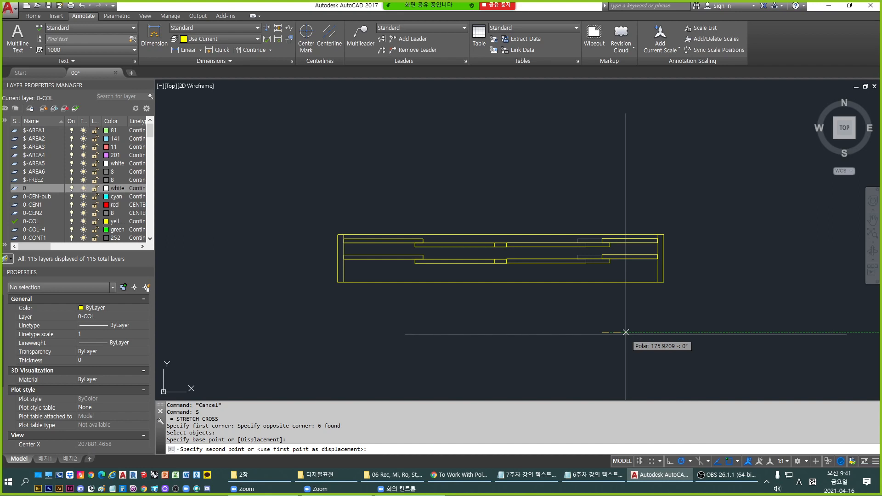
{"action": "key", "text": "Escape"}
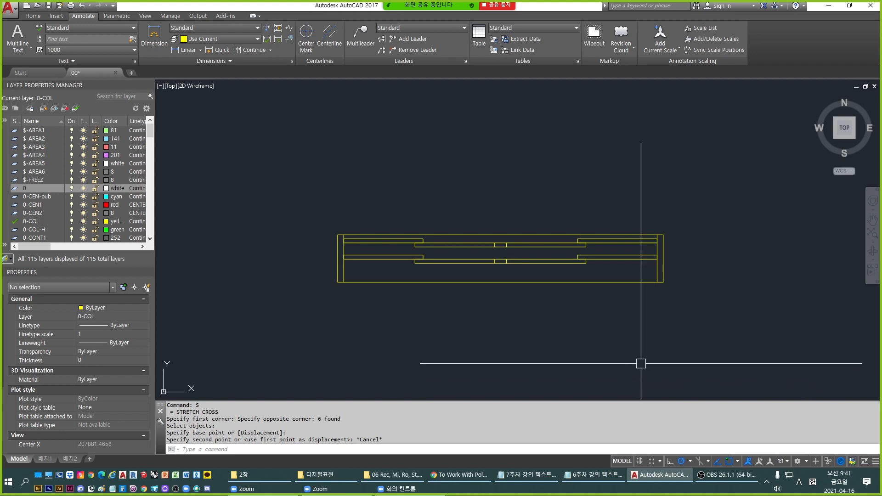
{"action": "key", "text": "Escape"}
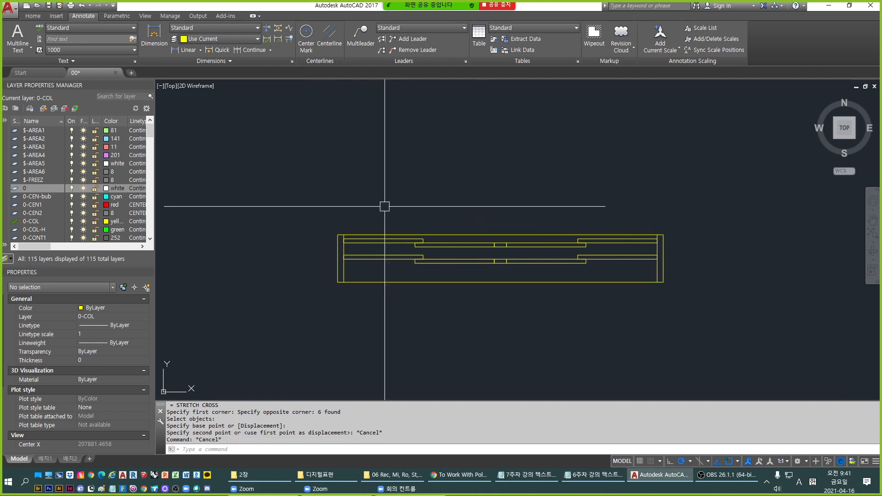
Try to stretch the left frame end of the window plan inward, crossing only the frame and outer sashes.
{"action": "key", "text": "Return"}
{"action": "left_click", "coordinate": [382, 192]}
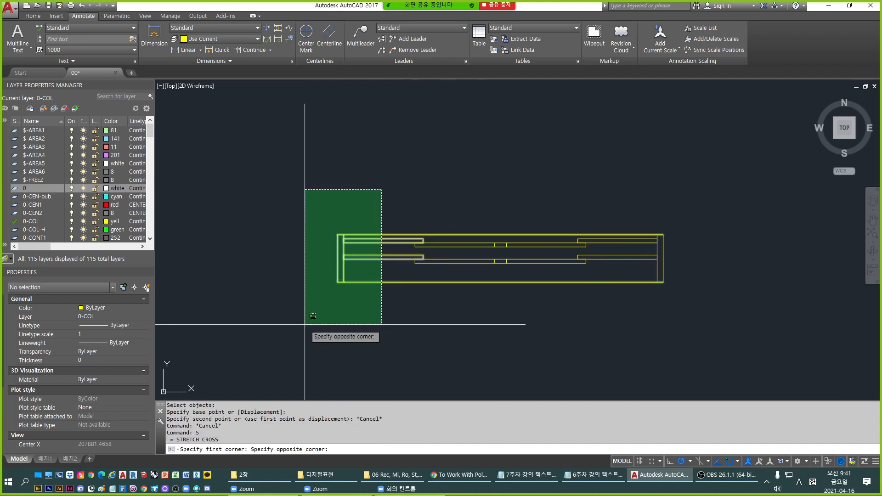
{"action": "left_click", "coordinate": [304, 295]}
{"action": "key", "text": "Return"}
{"action": "left_click", "coordinate": [354, 328]}
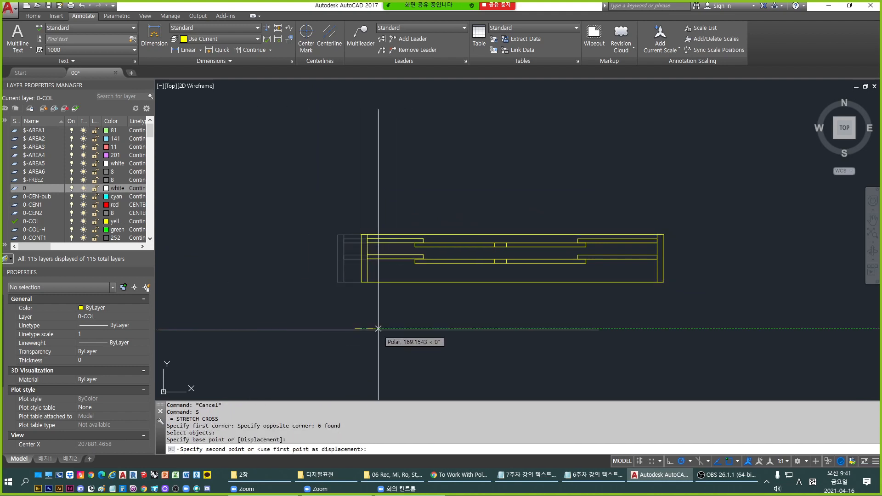
{"action": "key", "text": "Escape"}
Try to stretch the window's left part outward, with the crossing selection reaching from the frame end into the inner sashes.
{"action": "type", "text": "s"}
{"action": "key", "text": "Return"}
{"action": "left_click", "coordinate": [454, 202]}
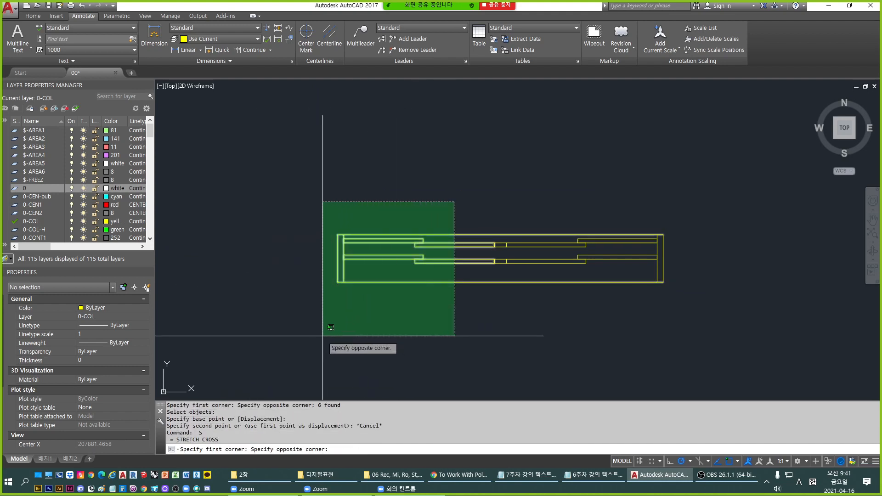
{"action": "left_click", "coordinate": [327, 335]}
{"action": "key", "text": "Return"}
{"action": "left_click", "coordinate": [397, 344]}
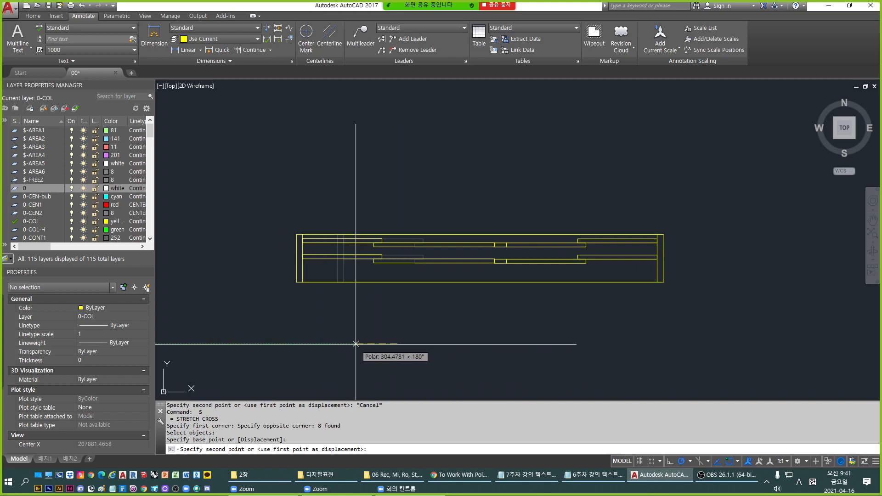
{"action": "key", "text": "Escape"}
Try to stretch only the left overlapping sash ends horizontally to the left, excluding the frame end from the selection.
{"action": "type", "text": "s"}
{"action": "key", "text": "Return"}
{"action": "left_click", "coordinate": [457, 216]}
{"action": "left_click", "coordinate": [404, 342]}
{"action": "key", "text": "Return"}
{"action": "left_click", "coordinate": [404, 342]}
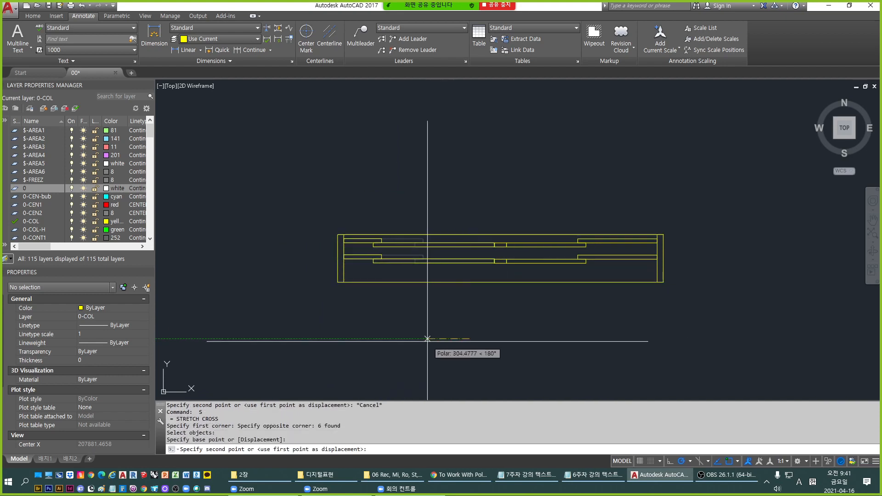
{"action": "key", "text": "Escape"}
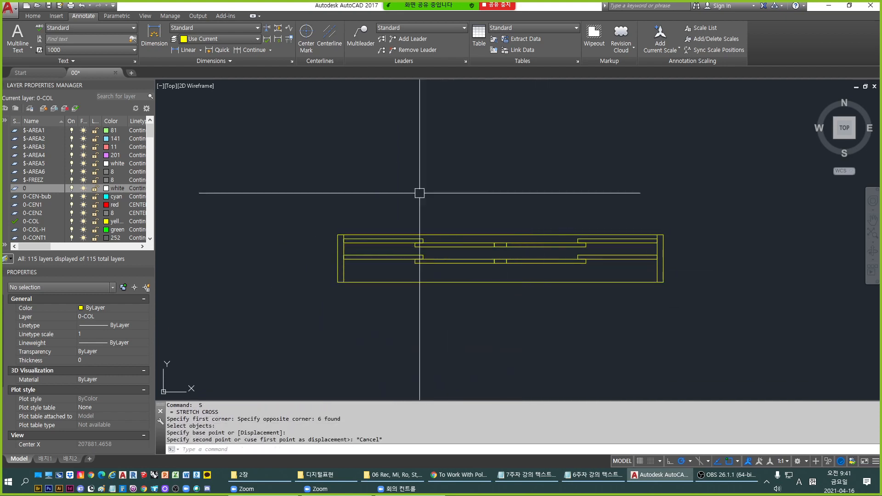
{"action": "key", "text": "Escape"}
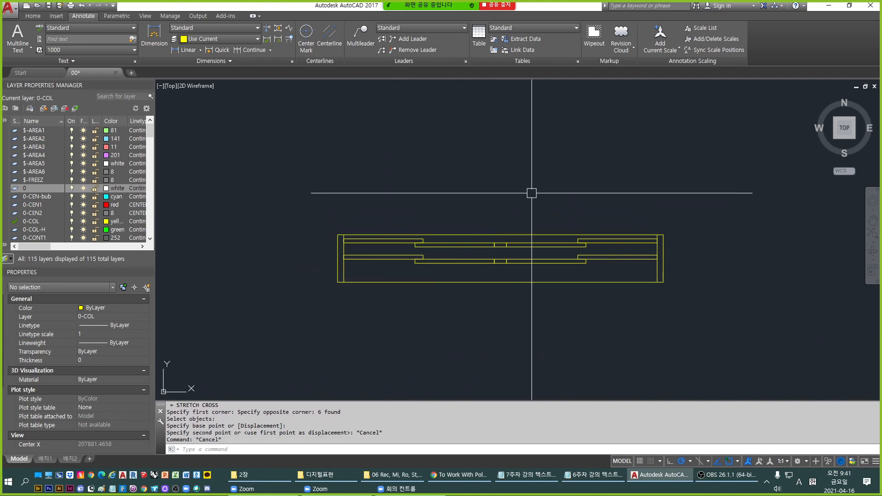
Try to stretch the entire left half of the window outward, including the central meeting stiles in the crossing selection.
{"action": "type", "text": "s"}
{"action": "key", "text": "Return"}
{"action": "left_click", "coordinate": [550, 184]}
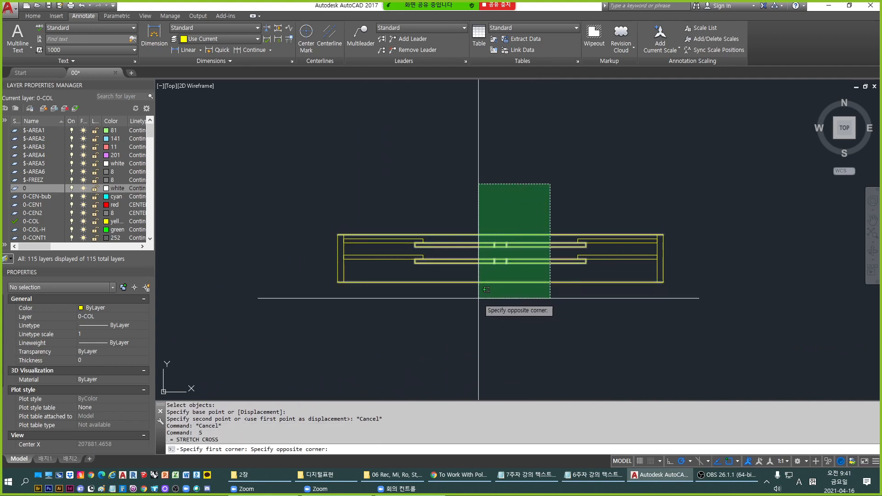
{"action": "left_click", "coordinate": [305, 319]}
{"action": "key", "text": "Return"}
{"action": "left_click", "coordinate": [465, 327]}
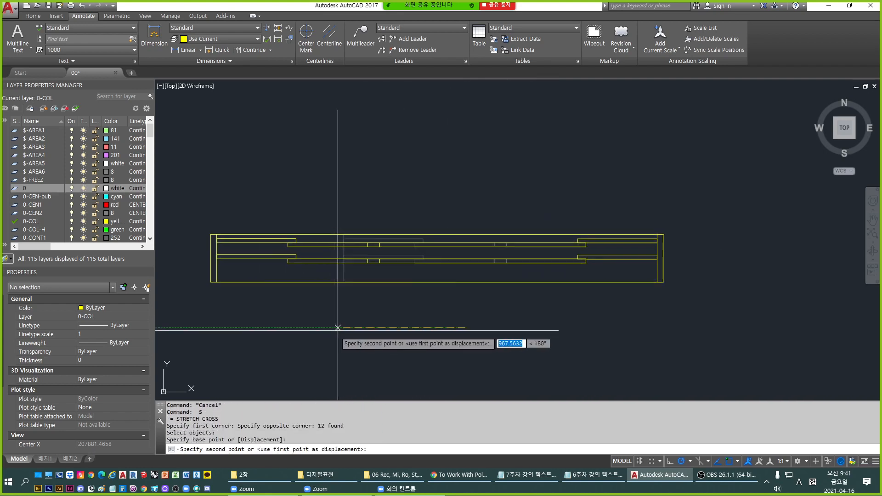
{"action": "key", "text": "Escape"}
Try to stretch only the central meeting stiles of the inner sashes to the left.
{"action": "type", "text": "s"}
{"action": "key", "text": "Return"}
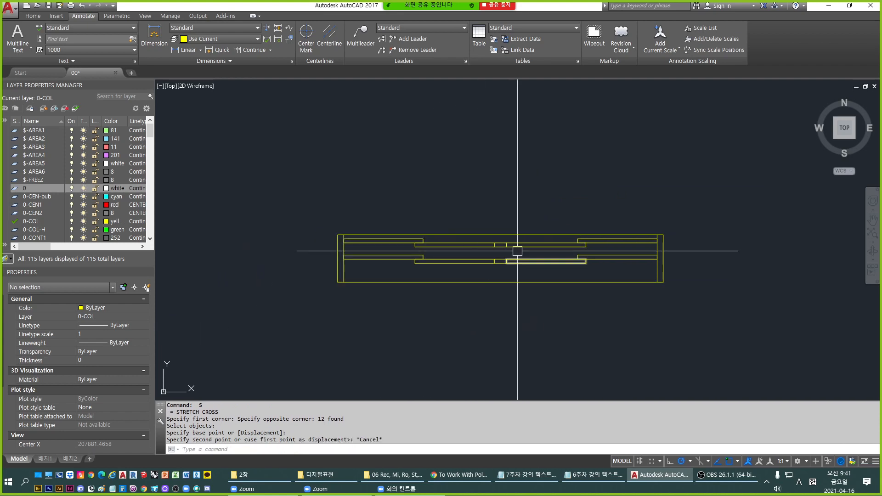
{"action": "left_click", "coordinate": [555, 196]}
{"action": "left_click", "coordinate": [496, 311]}
{"action": "key", "text": "Return"}
{"action": "left_click", "coordinate": [549, 330]}
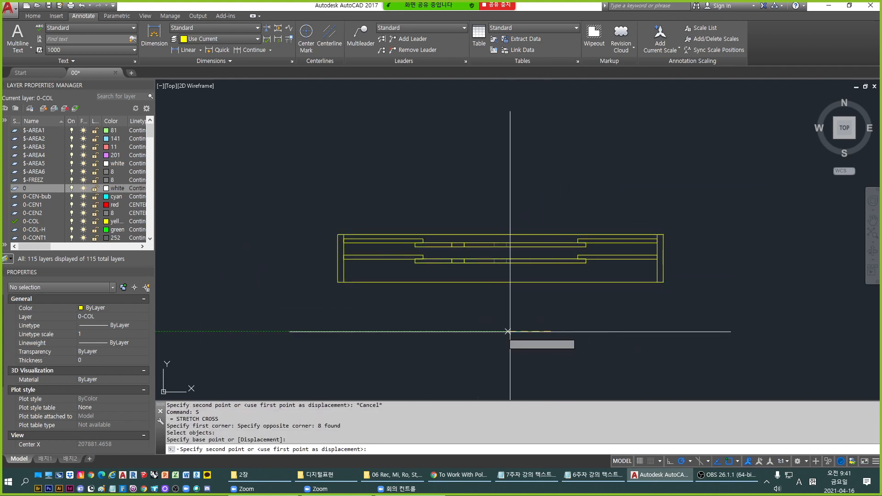
{"action": "key", "text": "Escape"}
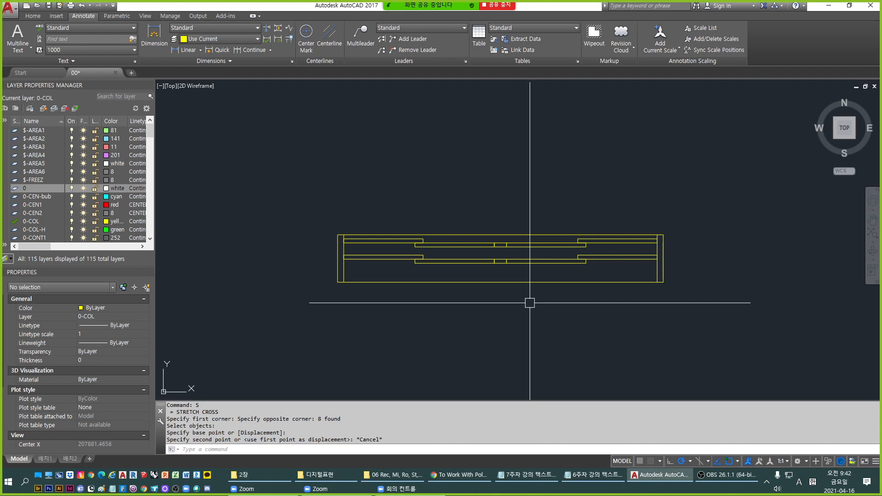
{"action": "scroll", "coordinate": [530, 303], "scroll_direction": "down", "scroll_amount": 3}
{"action": "key", "text": "Escape"}
{"action": "key", "text": "Escape"}
{"action": "key", "text": "Escape"}
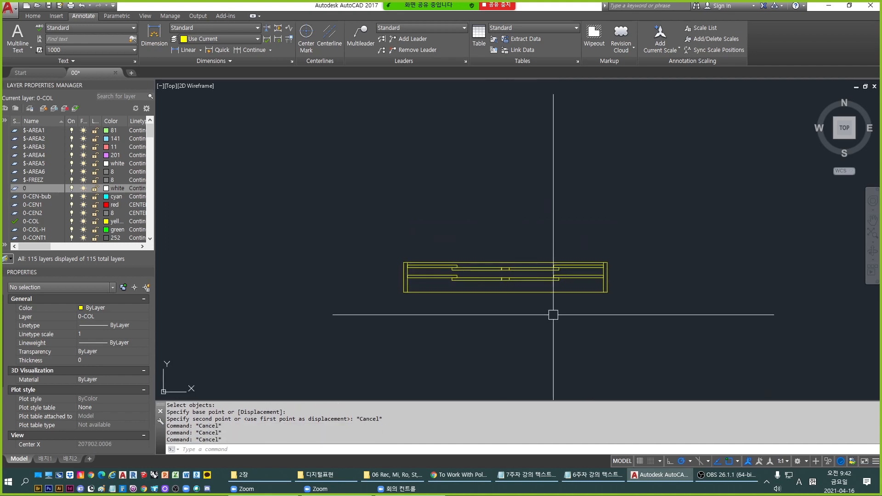
{"action": "scroll", "coordinate": [436, 289], "scroll_direction": "down", "scroll_amount": 2}
{"action": "scroll", "coordinate": [524, 288], "scroll_direction": "up", "scroll_amount": 2}
{"action": "key", "text": "Escape"}
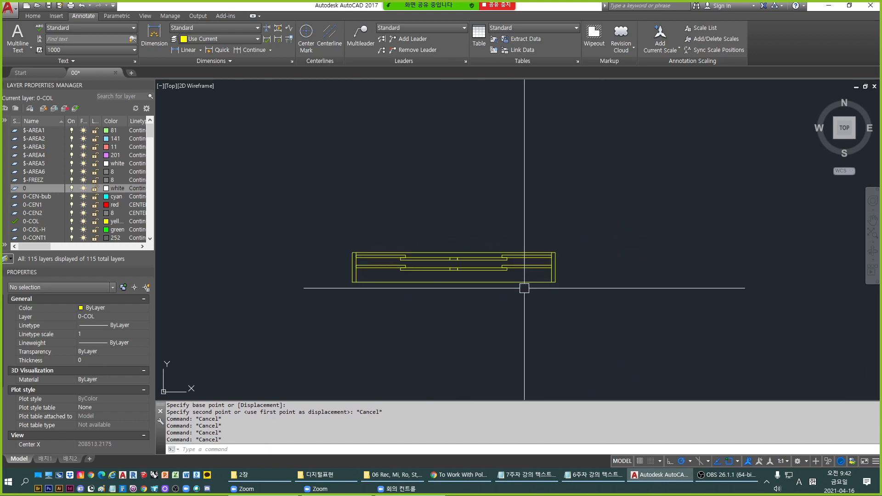
{"action": "scroll", "coordinate": [323, 275], "scroll_direction": "up", "scroll_amount": 2}
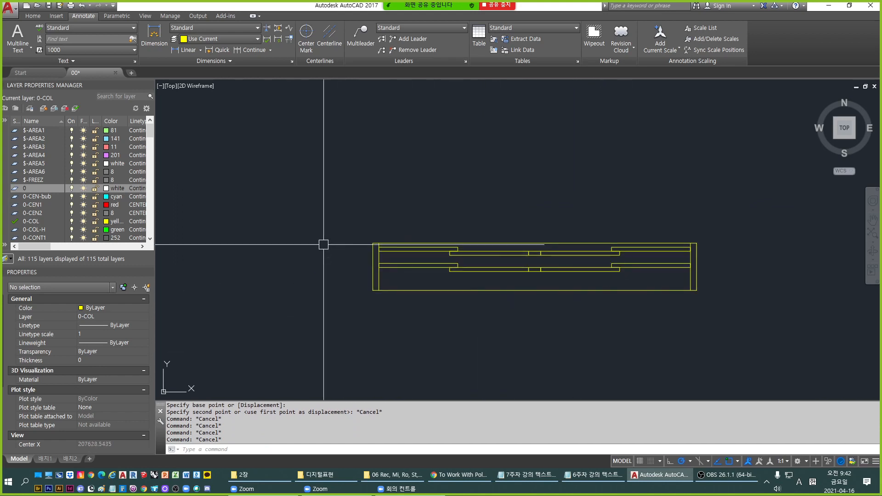
{"action": "scroll", "coordinate": [520, 287], "scroll_direction": "down", "scroll_amount": 2}
{"action": "type", "text": "L"}
{"action": "key", "text": "Return"}
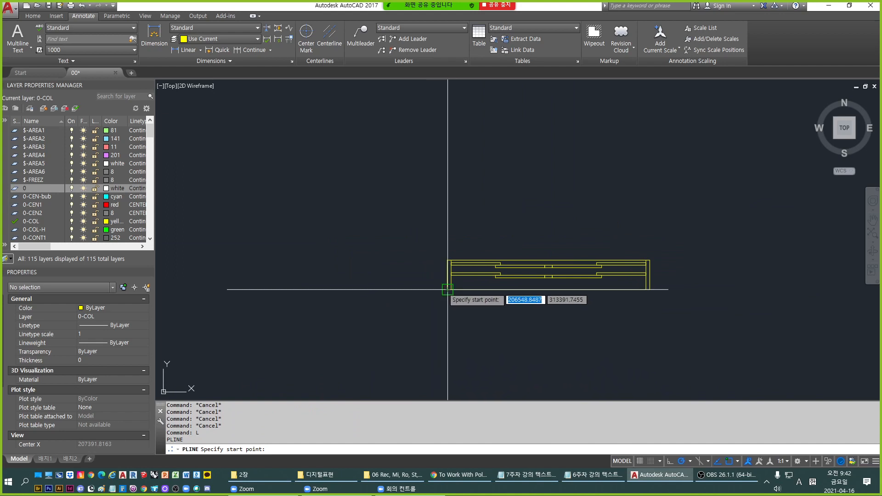
{"action": "left_click", "coordinate": [447, 289]}
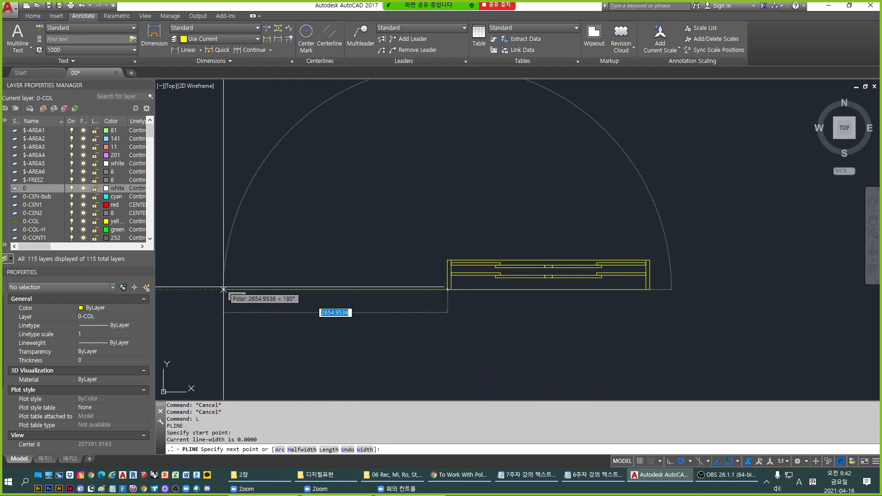
{"action": "key", "text": "space"}
{"action": "left_click", "coordinate": [223, 290]}
{"action": "key", "text": "Escape"}
{"action": "key", "text": "Escape"}
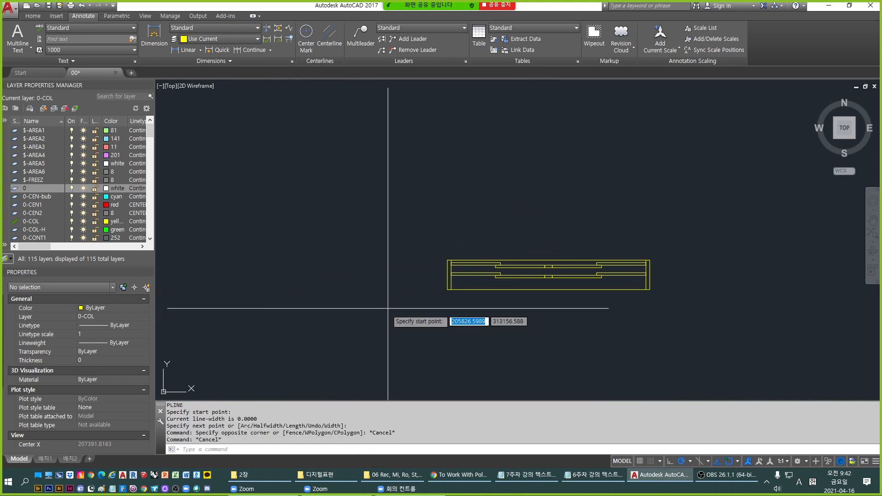
Draw a horizontal wall line about 2301 long, running left from the lower-left corner of the window frame.
{"action": "type", "text": "L"}
{"action": "key", "text": "Return"}
{"action": "left_click", "coordinate": [447, 290]}
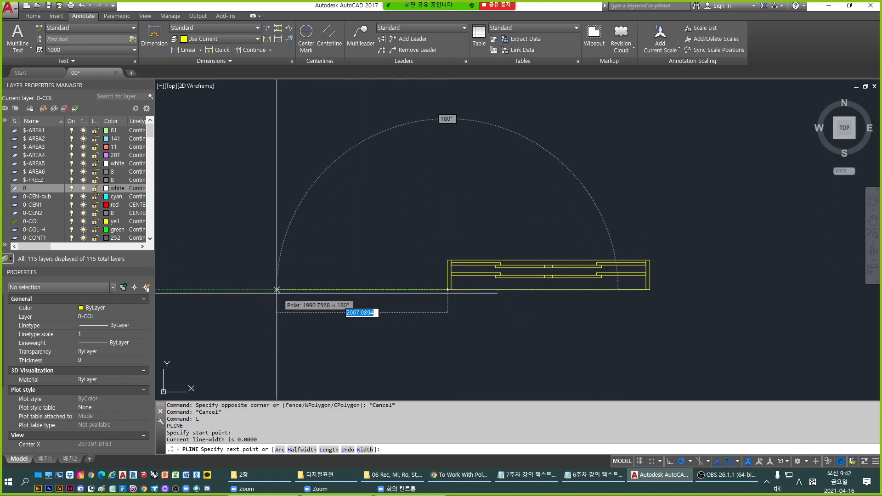
{"action": "left_click", "coordinate": [253, 290]}
{"action": "key", "text": "space"}
{"action": "key", "text": "space"}
{"action": "key", "text": "Escape"}
Copy the wall line from the frame's lower-left corner up to its upper-left corner.
{"action": "left_click", "coordinate": [409, 290]}
{"action": "type", "text": "C"}
{"action": "key", "text": "Return"}
{"action": "left_click", "coordinate": [447, 289]}
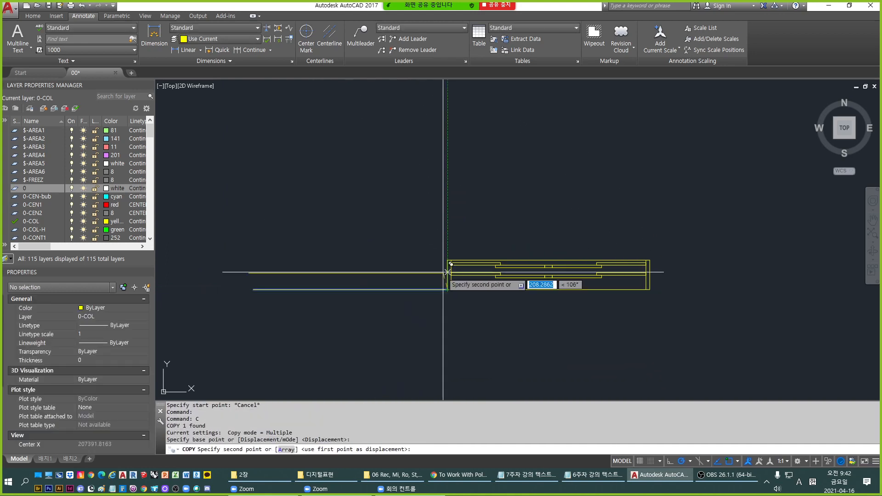
{"action": "left_click", "coordinate": [447, 260]}
{"action": "key", "text": "space"}
{"action": "key", "text": "Escape"}
{"action": "left_click", "coordinate": [419, 321]}
{"action": "left_click", "coordinate": [398, 243]}
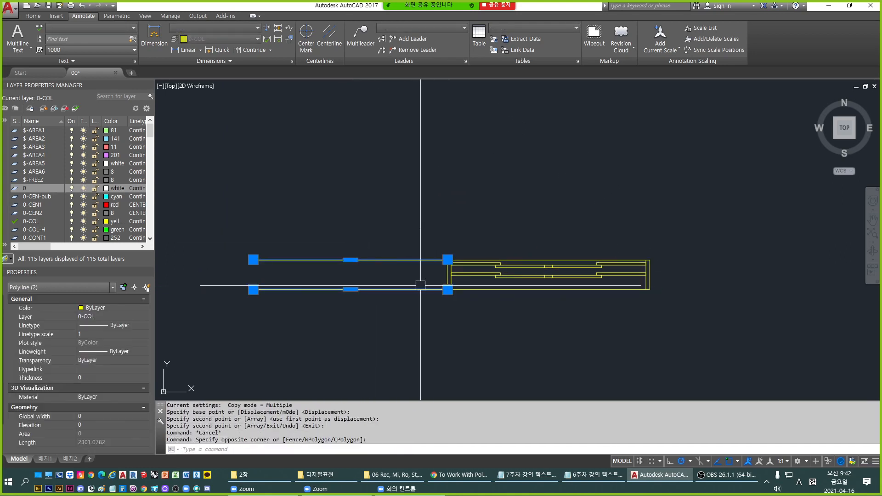
{"action": "key", "text": "Escape"}
Draw a vertical polyline closing the wall end along the window frame's left edge, from the lower to the upper wall line.
{"action": "scroll", "coordinate": [421, 285], "scroll_direction": "up", "scroll_amount": 2}
{"action": "type", "text": "L"}
{"action": "key", "text": "Return"}
{"action": "left_click", "coordinate": [463, 294]}
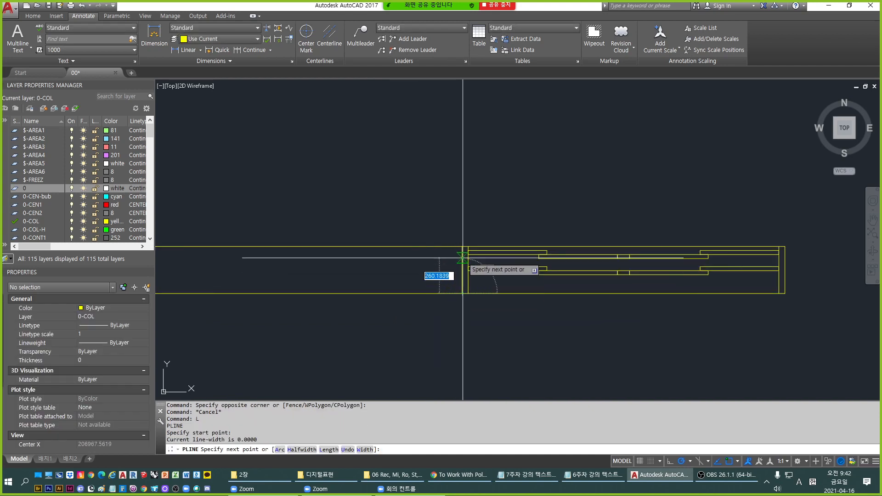
{"action": "left_click", "coordinate": [462, 247]}
{"action": "key", "text": "space"}
{"action": "key", "text": "Escape"}
Join the two wall lines and the vertical end line into one polyline.
{"action": "left_click", "coordinate": [463, 270]}
{"action": "left_click", "coordinate": [457, 240]}
{"action": "left_click", "coordinate": [319, 308]}
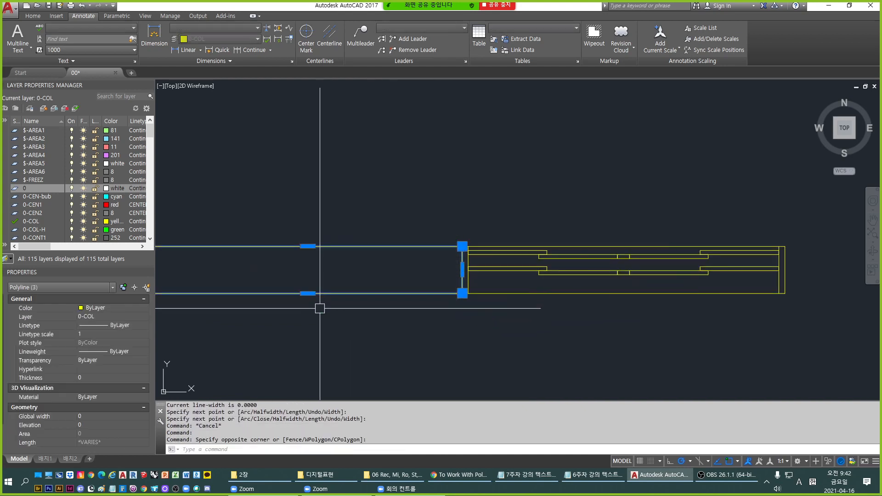
{"action": "type", "text": "J"}
{"action": "key", "text": "Return"}
Mirror the joined wall outline to the window's right side about its vertical centre line, keeping the original.
{"action": "scroll", "coordinate": [404, 295], "scroll_direction": "down", "scroll_amount": 2}
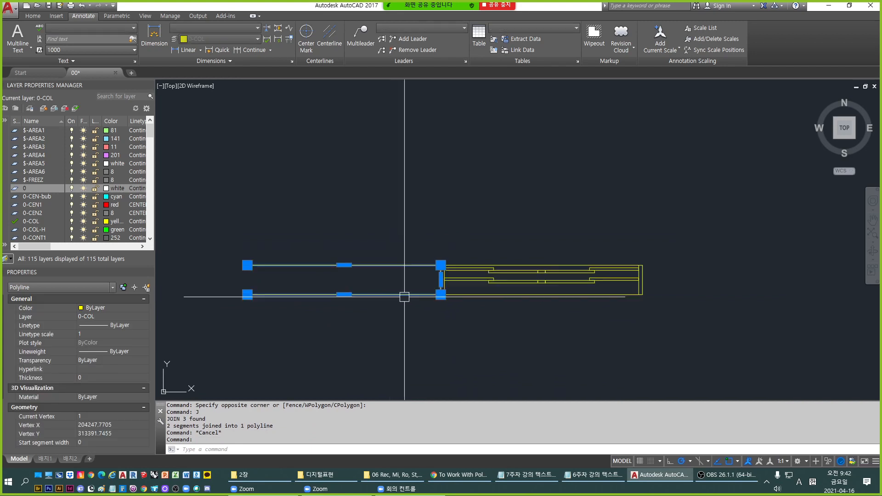
{"action": "middle_click_drag", "start_coordinate": [532, 329], "coordinate": [506, 299]}
{"action": "type", "text": "MI"}
{"action": "key", "text": "Return"}
{"action": "left_click", "coordinate": [514, 263]}
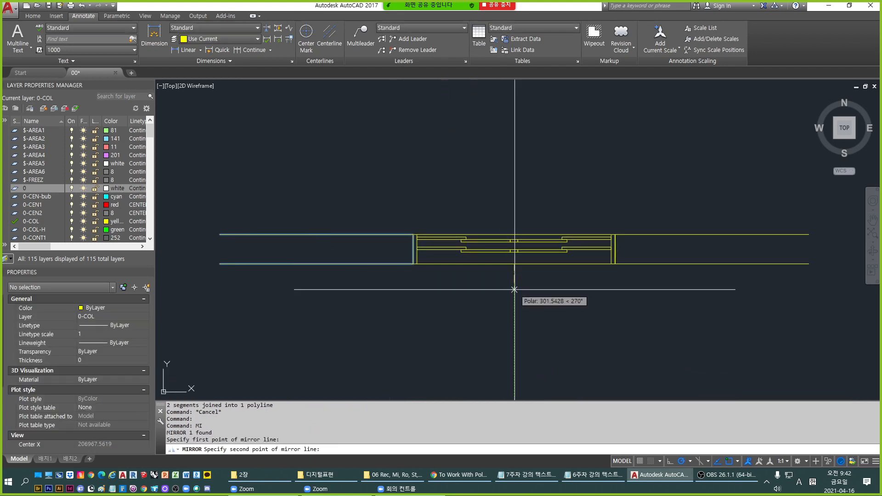
{"action": "left_click", "coordinate": [515, 294]}
{"action": "key", "text": "Escape"}
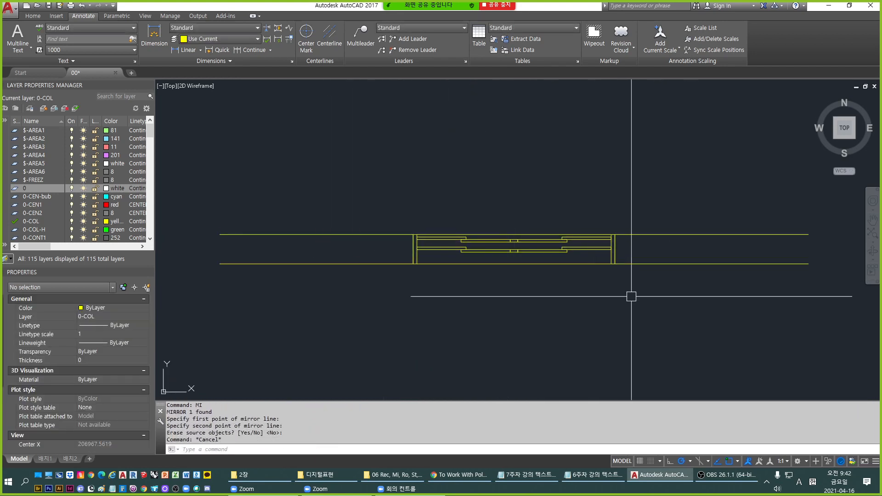
{"action": "key", "text": "Escape"}
Move the right wall outline horizontally to the right, leaving a gap between it and the window frame.
{"action": "middle_click_drag", "start_coordinate": [632, 297], "coordinate": [604, 304]}
{"action": "left_click", "coordinate": [744, 309]}
{"action": "left_click", "coordinate": [695, 255]}
{"action": "key", "text": "Delete"}
{"action": "type", "text": "M"}
{"action": "key", "text": "Return"}
{"action": "left_click", "coordinate": [637, 321]}
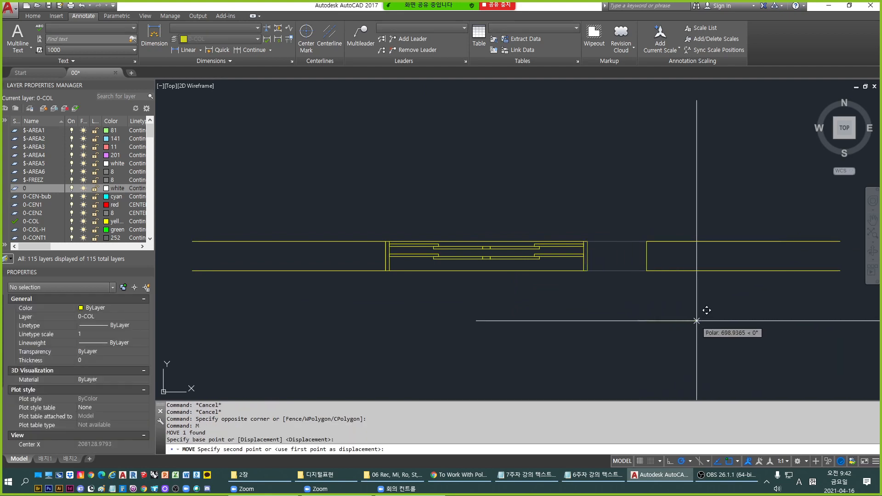
{"action": "left_click", "coordinate": [704, 317]}
{"action": "key", "text": "Escape"}
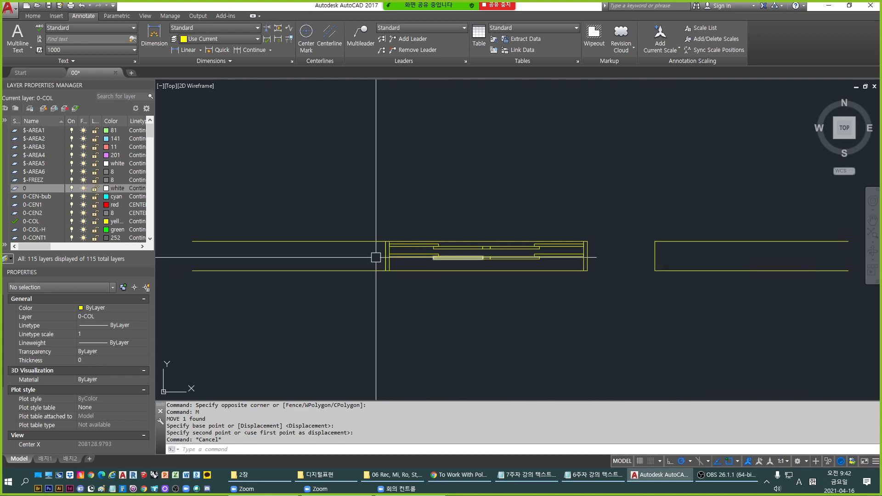
Stretch the right side of the window frame and its sashes horizontally to meet the end of the right wall.
{"action": "key", "text": "Escape"}
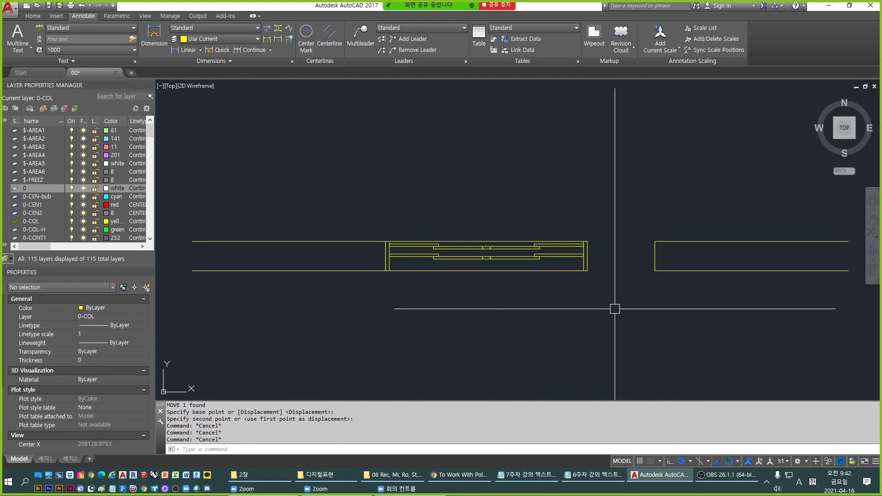
{"action": "type", "text": "S"}
{"action": "key", "text": "Return"}
{"action": "left_click", "coordinate": [617, 306]}
{"action": "left_click", "coordinate": [574, 222]}
{"action": "key", "text": "Return"}
{"action": "left_click", "coordinate": [591, 271]}
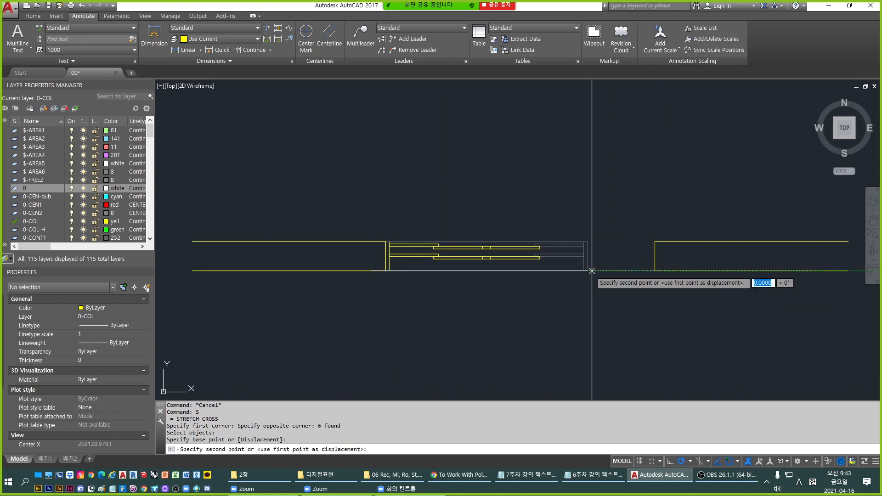
{"action": "key", "text": "Escape"}
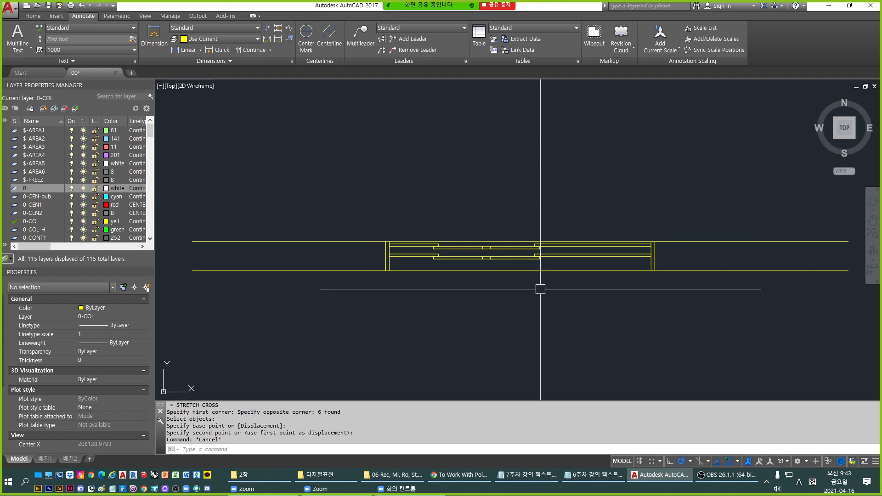
{"action": "key", "text": "Escape"}
Draw a vertical guide polyline downward from the window frame's lower-left corner.
{"action": "middle_click_drag", "start_coordinate": [540, 289], "coordinate": [529, 251]}
{"action": "type", "text": "l"}
{"action": "key", "text": "Return"}
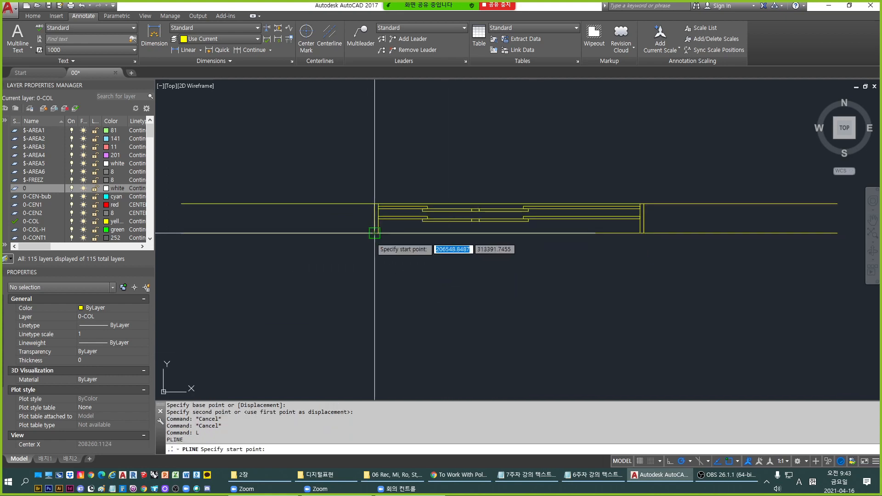
{"action": "left_click", "coordinate": [374, 233]}
{"action": "left_click", "coordinate": [374, 300]}
{"action": "key", "text": "Return"}
{"action": "key", "text": "Escape"}
Copy the guide line from the window's lower-left corner to its lower-right corner.
{"action": "left_click", "coordinate": [385, 290]}
{"action": "left_click", "coordinate": [350, 267]}
{"action": "type", "text": "c"}
{"action": "key", "text": "Return"}
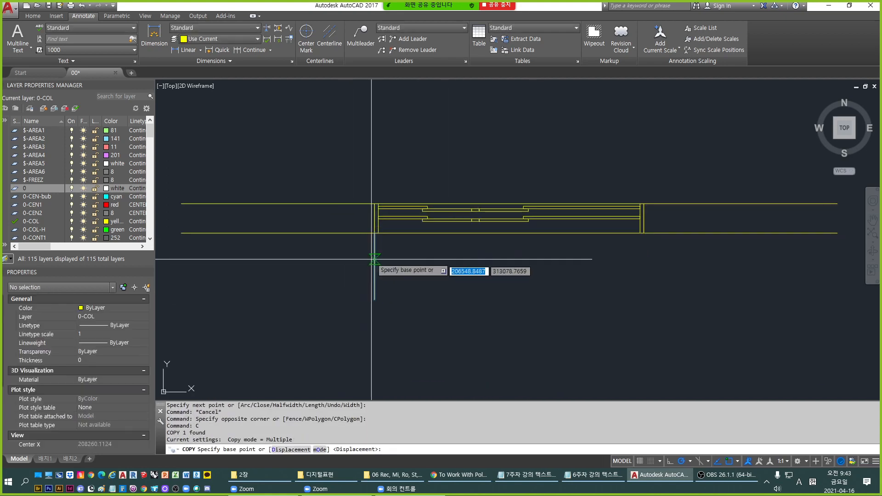
{"action": "left_click", "coordinate": [374, 233]}
{"action": "left_click", "coordinate": [643, 233]}
{"action": "key", "text": "Escape"}
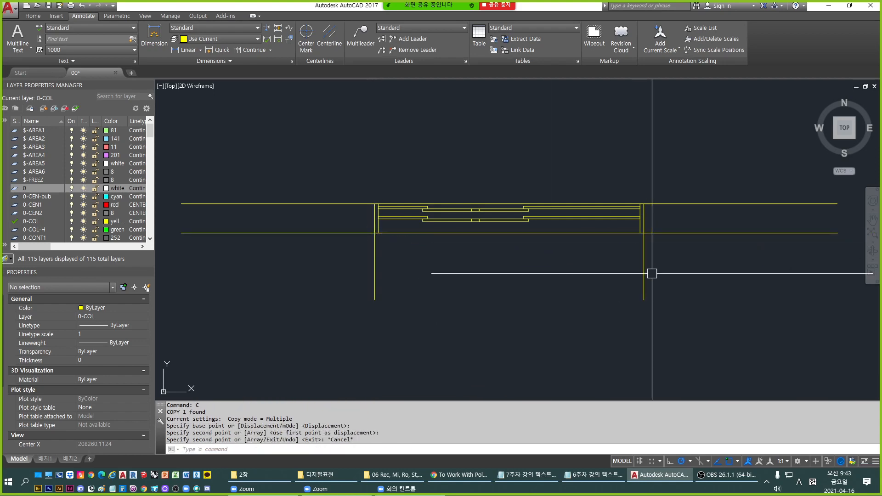
Copy the right guide line to the midpoint of the window's lower edge.
{"action": "left_click", "coordinate": [651, 273]}
{"action": "left_click", "coordinate": [579, 256]}
{"action": "type", "text": "c"}
{"action": "key", "text": "Return"}
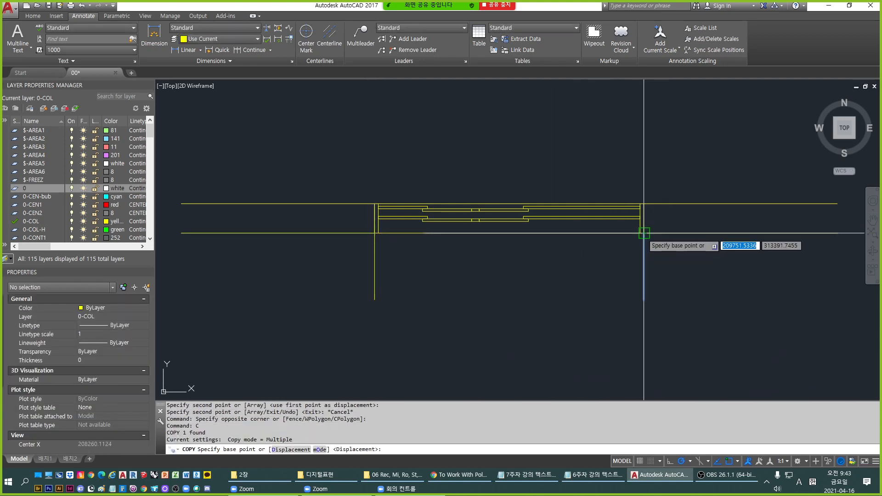
{"action": "left_click", "coordinate": [644, 232]}
{"action": "left_click", "coordinate": [508, 234]}
{"action": "key", "text": "Escape"}
{"action": "key", "text": "Escape"}
{"action": "left_click", "coordinate": [554, 283]}
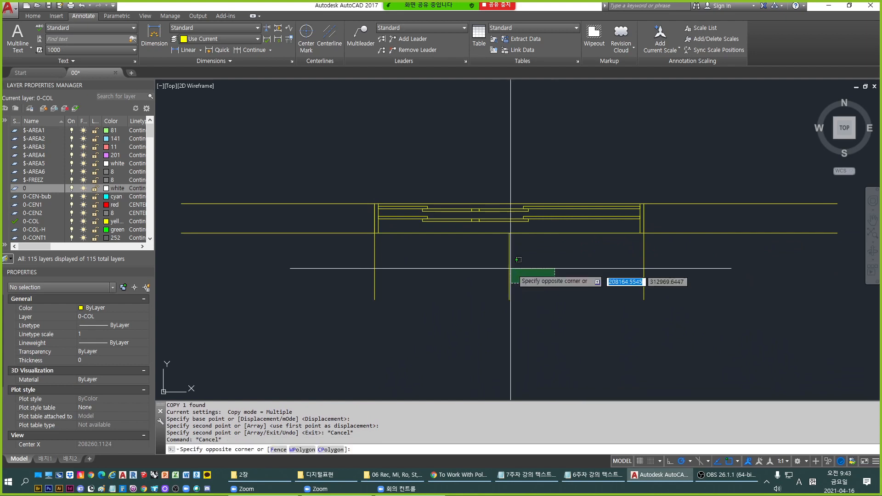
{"action": "left_click", "coordinate": [518, 260]}
{"action": "key", "text": "Escape"}
{"action": "key", "text": "Escape"}
Draw a horizontal polyline joining the lower ends of the middle and right guide lines.
{"action": "type", "text": "l"}
{"action": "key", "text": "Return"}
{"action": "left_click", "coordinate": [509, 300]}
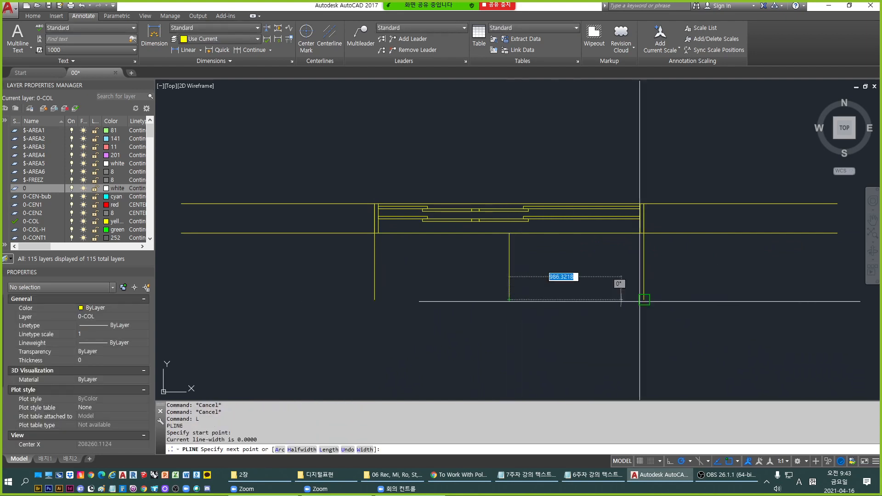
{"action": "left_click", "coordinate": [643, 300]}
{"action": "key", "text": "Escape"}
{"action": "key", "text": "Escape"}
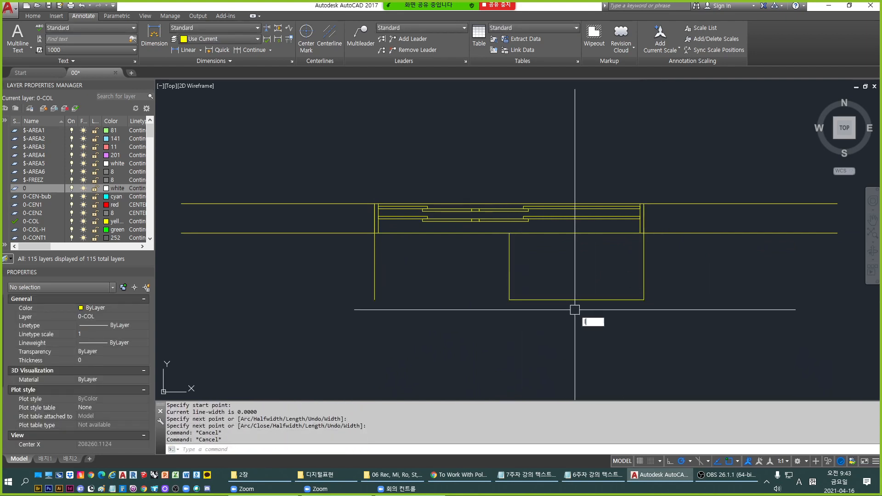
Draw a vertical guide line from the midpoint of the horizontal connecting line up to the window's lower edge.
{"action": "key", "text": "Return"}
{"action": "left_click", "coordinate": [576, 300]}
{"action": "left_click", "coordinate": [577, 234]}
{"action": "key", "text": "Escape"}
{"action": "key", "text": "Escape"}
{"action": "left_click", "coordinate": [601, 265]}
{"action": "left_click", "coordinate": [564, 255]}
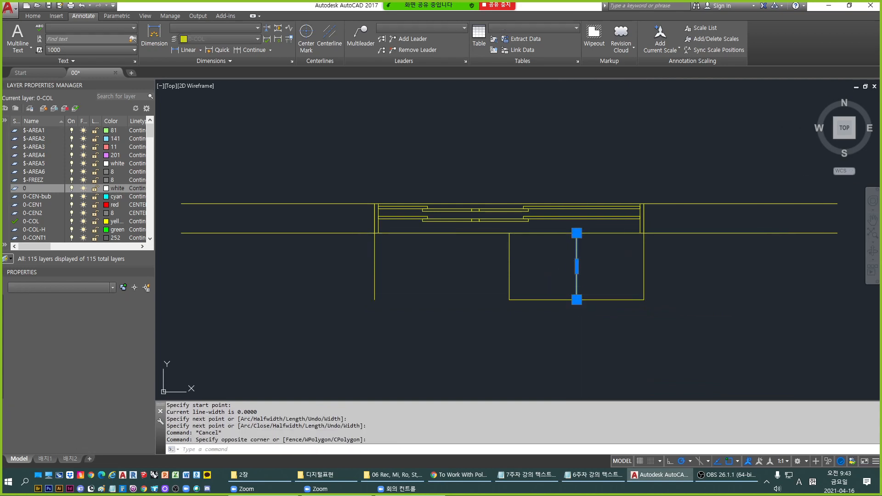
{"action": "type", "text": "c"}
{"action": "key", "text": "Return"}
{"action": "key", "text": "Escape"}
{"action": "key", "text": "Escape"}
Mirror the right quarter-point guide line about the window's middle guide line, keeping the original.
{"action": "left_click", "coordinate": [574, 276]}
{"action": "type", "text": "m"}
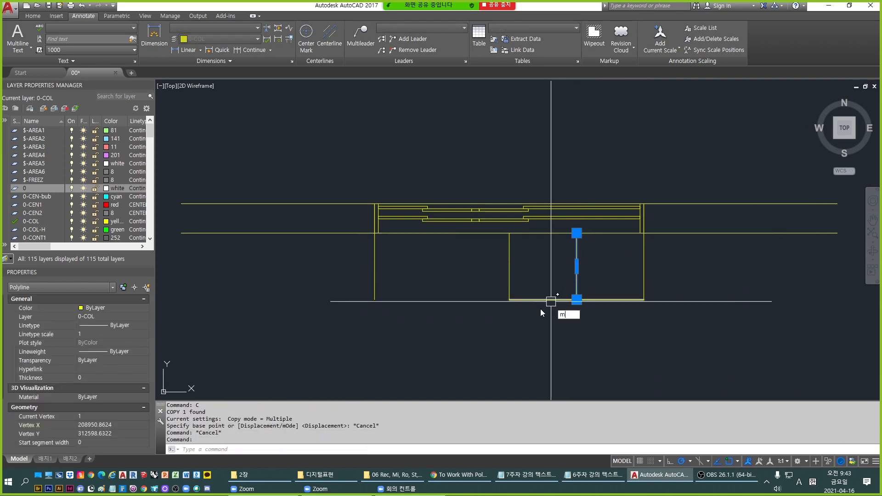
{"action": "type", "text": "i"}
{"action": "key", "text": "Return"}
{"action": "left_click", "coordinate": [509, 300]}
{"action": "left_click", "coordinate": [519, 329]}
{"action": "key", "text": "Return"}
{"action": "key", "text": "Escape"}
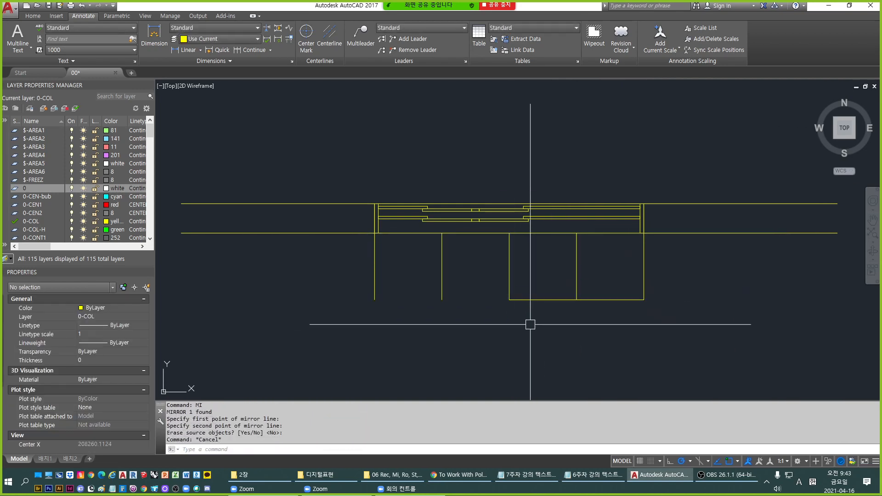
Erase the horizontal line connecting the lower ends of the middle and right guide lines.
{"action": "left_click", "coordinate": [543, 300]}
{"action": "type", "text": "e"}
{"action": "key", "text": "Return"}
{"action": "key", "text": "Escape"}
{"action": "scroll", "coordinate": [566, 254], "scroll_direction": "up", "scroll_amount": 2}
{"action": "middle_click_drag", "start_coordinate": [560, 258], "coordinate": [547, 303]}
{"action": "key", "text": "Escape"}
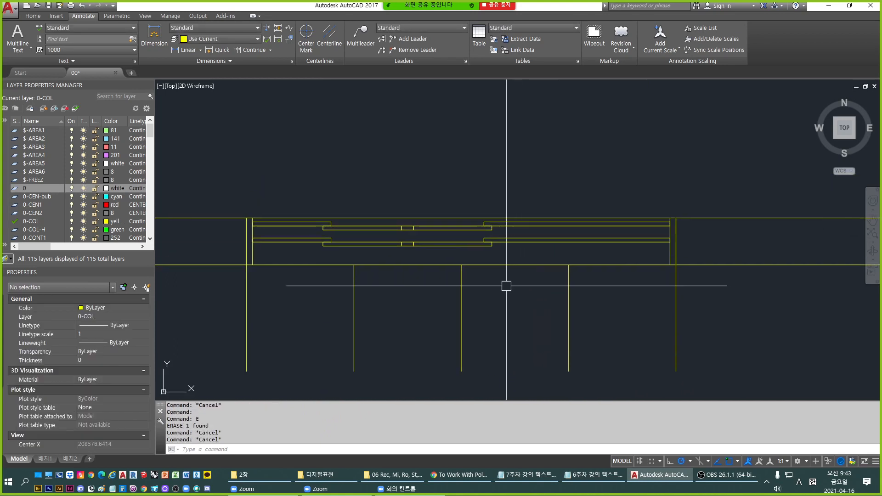
{"action": "scroll", "coordinate": [506, 286], "scroll_direction": "up", "scroll_amount": 2}
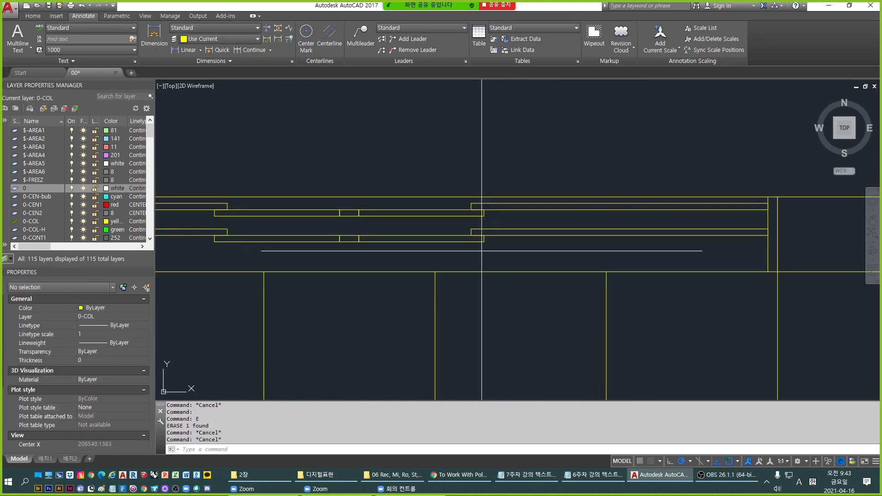
{"action": "type", "text": "l"}
{"action": "key", "text": "Return"}
{"action": "left_click", "coordinate": [470, 235]}
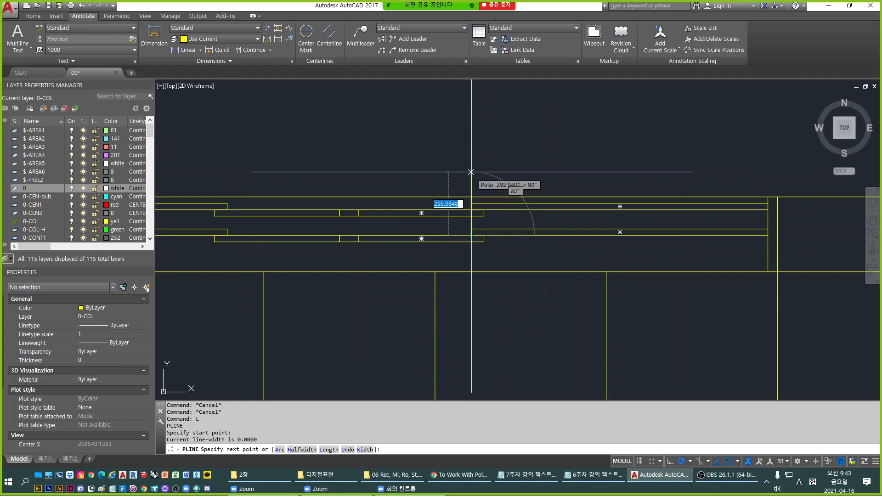
{"action": "key", "text": "Escape"}
{"action": "key", "text": "Escape"}
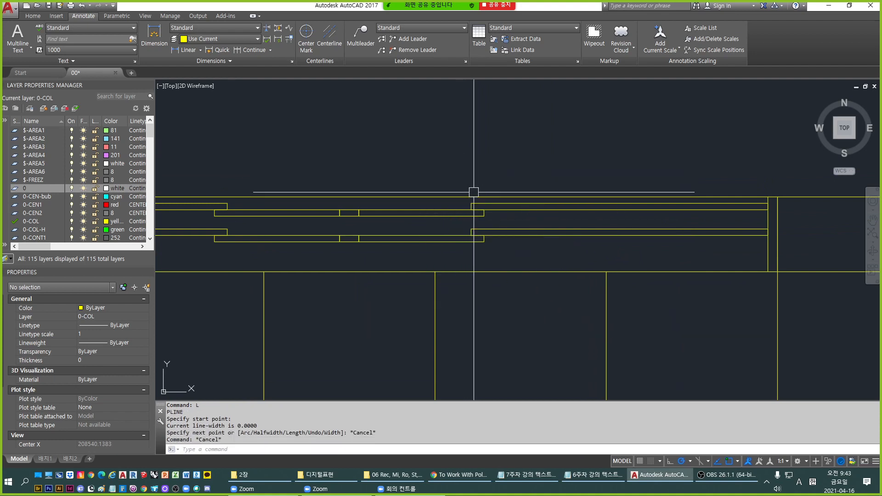
Draw a vertical guide line from the centre of the lower middle sash joint up past the upper wall line.
{"action": "middle_click_drag", "start_coordinate": [473, 191], "coordinate": [517, 196]}
{"action": "type", "text": "l"}
{"action": "key", "text": "Return"}
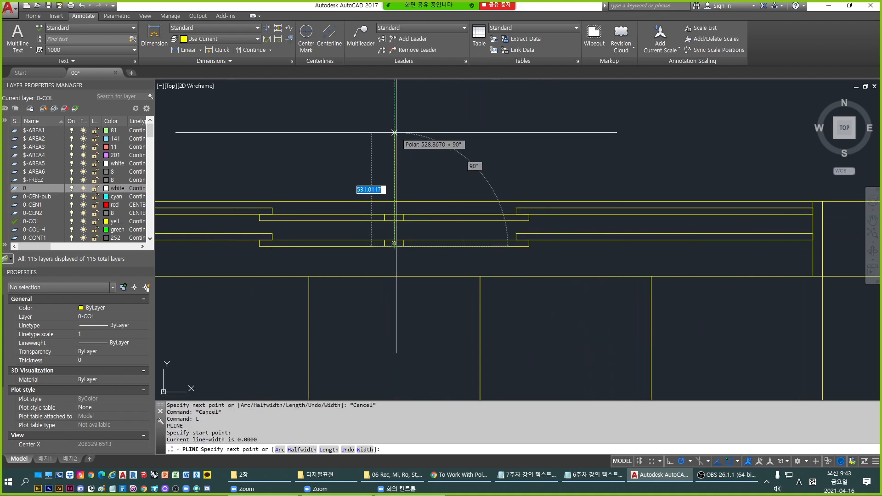
{"action": "left_click", "coordinate": [394, 133]}
{"action": "key", "text": "Escape"}
{"action": "key", "text": "Escape"}
{"action": "key", "text": "Escape"}
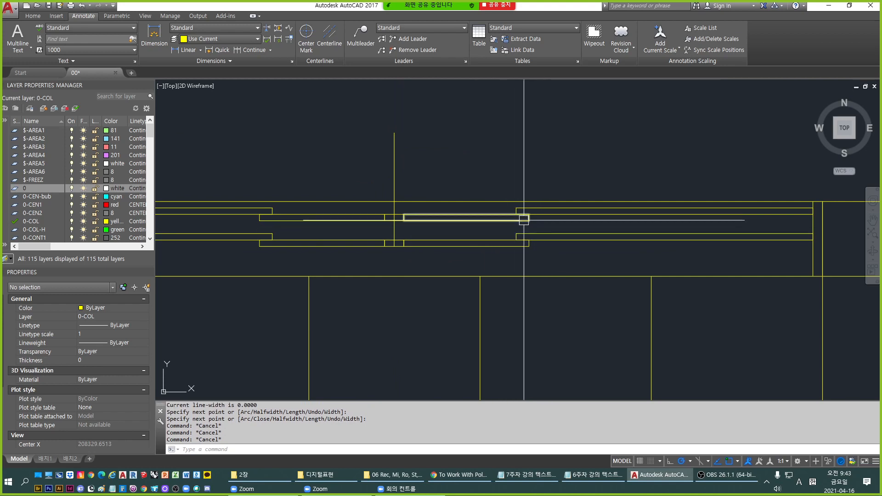
{"action": "scroll", "coordinate": [514, 219], "scroll_direction": "up", "scroll_amount": 3}
{"action": "type", "text": "d"}
{"action": "key", "text": "Return"}
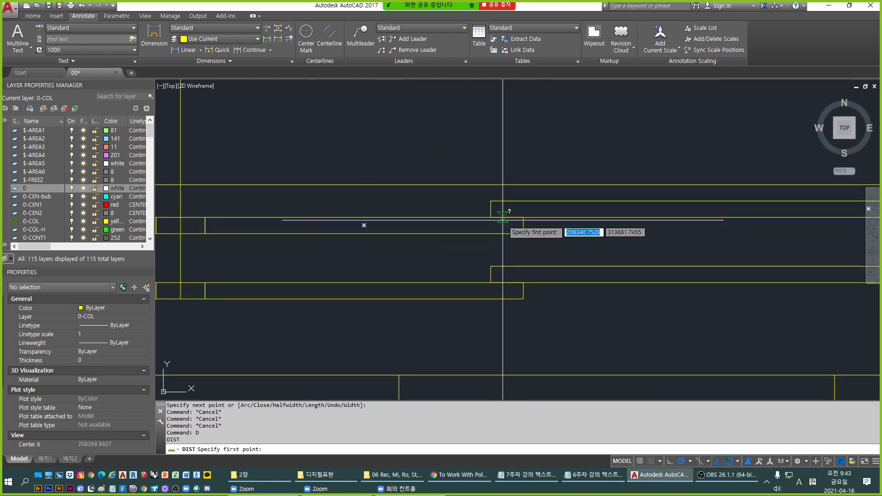
{"action": "left_click", "coordinate": [491, 217]}
{"action": "key", "text": "Escape"}
{"action": "key", "text": "Escape"}
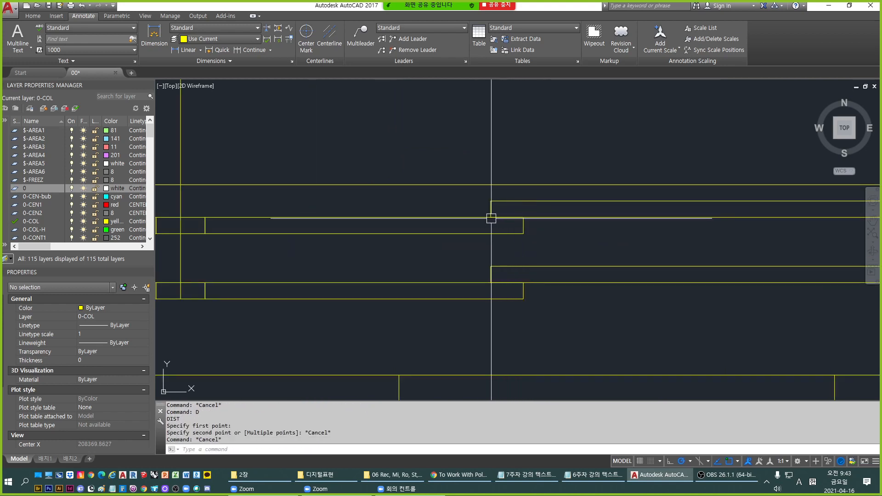
Draw a polyline from the upper right sash's lower-left corner, running 30 along the overlap and then vertically above the wall.
{"action": "type", "text": "l"}
{"action": "key", "text": "Return"}
{"action": "left_click", "coordinate": [490, 216]}
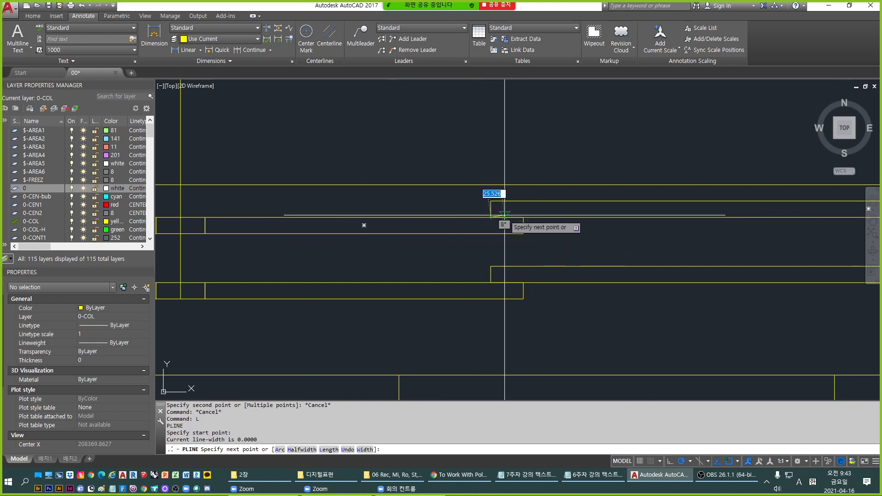
{"action": "type", "text": "30"}
{"action": "key", "text": "Return"}
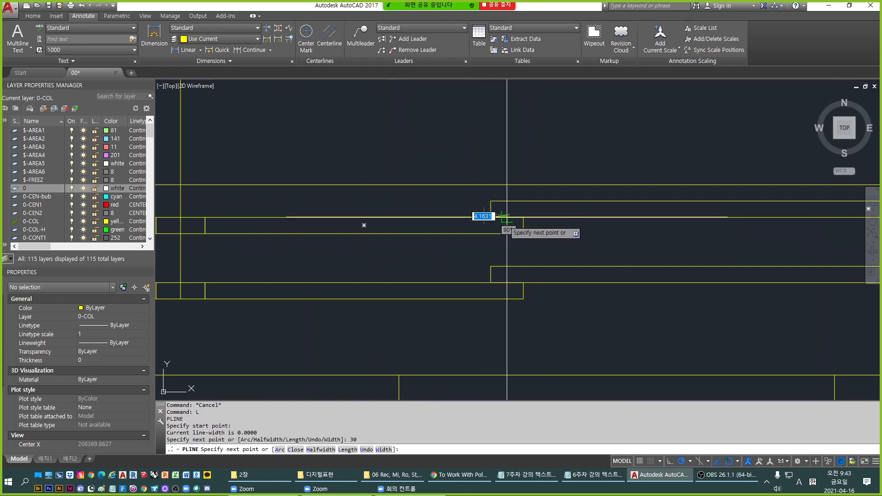
{"action": "type", "text": "u"}
{"action": "key", "text": "Return"}
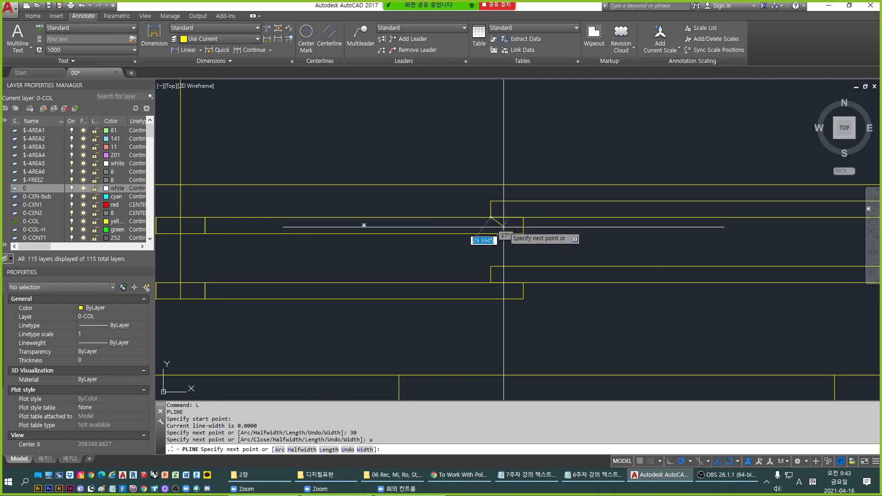
{"action": "type", "text": "30"}
{"action": "key", "text": "Return"}
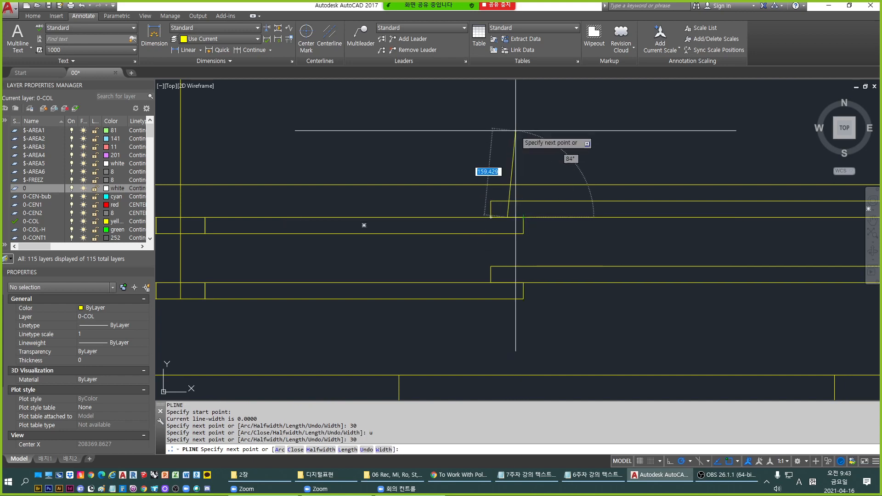
{"action": "scroll", "coordinate": [513, 151], "scroll_direction": "down", "scroll_amount": 3}
{"action": "left_click", "coordinate": [512, 151]}
{"action": "key", "text": "Return"}
{"action": "key", "text": "Escape"}
Mirror the right overlap guide line about the vertical centre line of the middle sashes, keeping the original.
{"action": "left_click", "coordinate": [547, 181]}
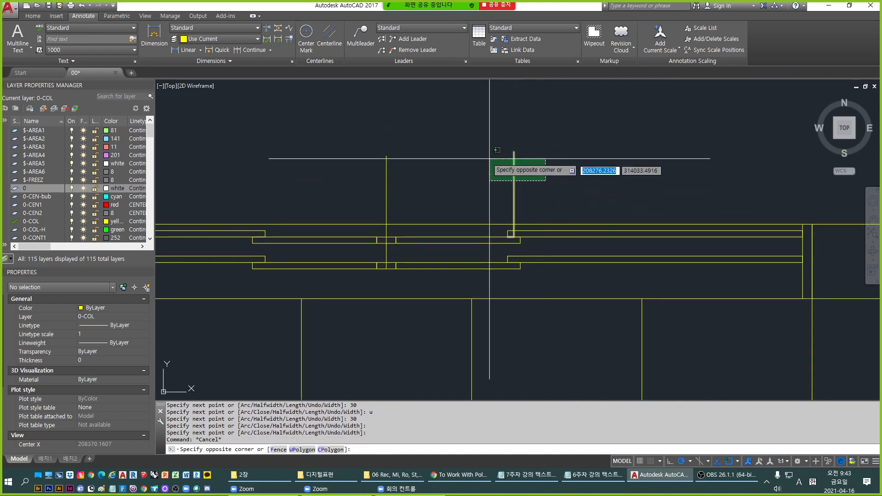
{"action": "left_click", "coordinate": [473, 175]}
{"action": "middle_click_drag", "start_coordinate": [444, 202], "coordinate": [532, 213]}
{"action": "type", "text": "mi"}
{"action": "key", "text": "Return"}
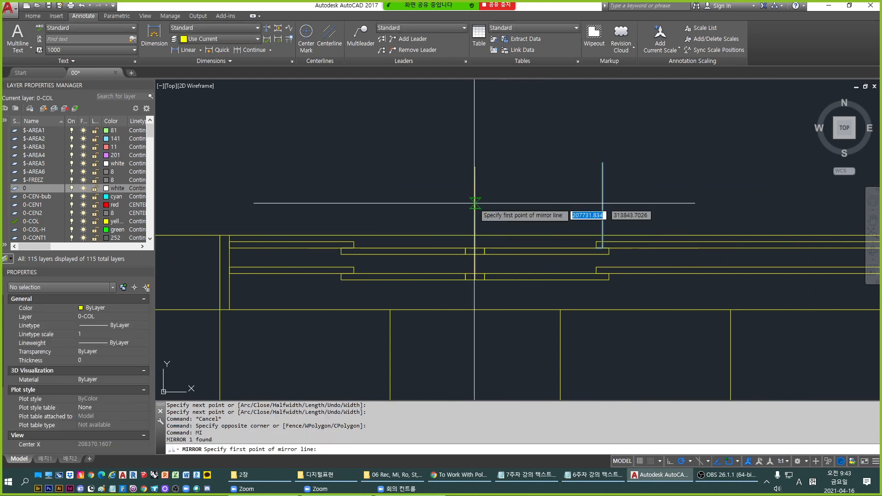
{"action": "left_click", "coordinate": [475, 166]}
{"action": "left_click", "coordinate": [477, 132]}
{"action": "key", "text": "Return"}
{"action": "key", "text": "Escape"}
{"action": "key", "text": "Escape"}
{"action": "scroll", "coordinate": [496, 200], "scroll_direction": "down", "scroll_amount": 3}
{"action": "key", "text": "Escape"}
{"action": "middle_click_drag", "start_coordinate": [485, 239], "coordinate": [552, 251]}
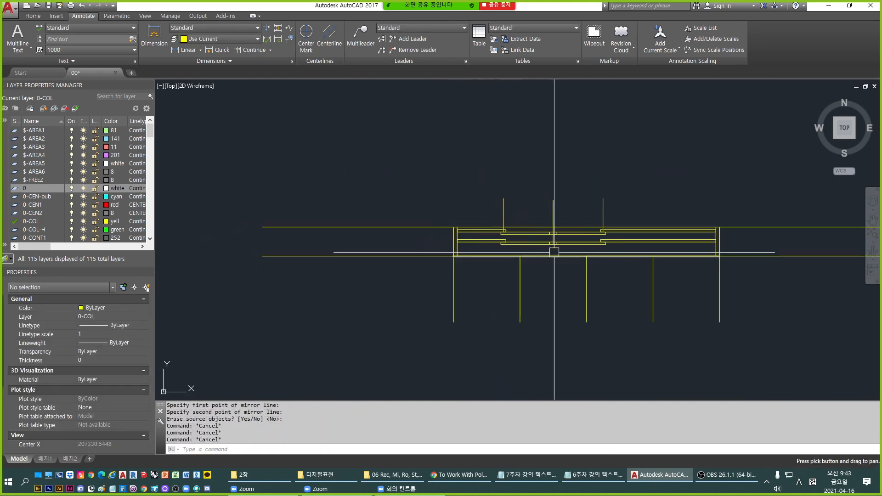
{"action": "key", "text": "Escape"}
{"action": "scroll", "coordinate": [569, 256], "scroll_direction": "up", "scroll_amount": 3}
{"action": "key", "text": "Escape"}
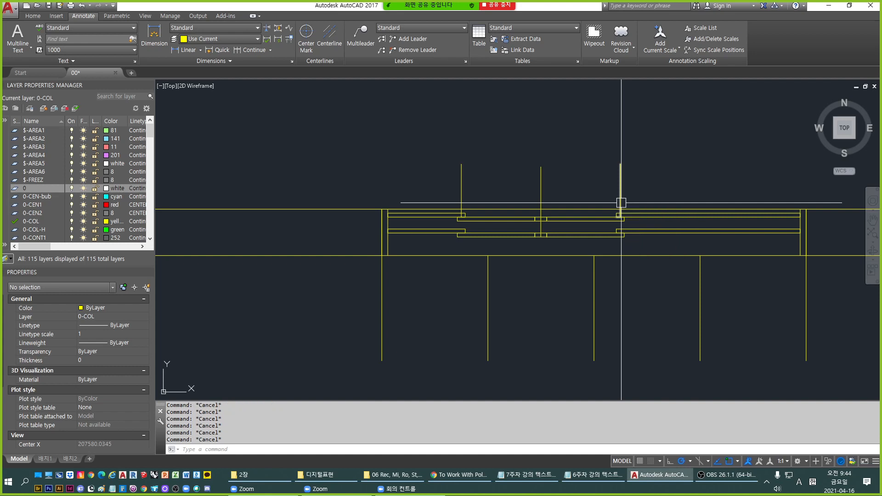
{"action": "middle_click_drag", "start_coordinate": [621, 290], "coordinate": [617, 268]}
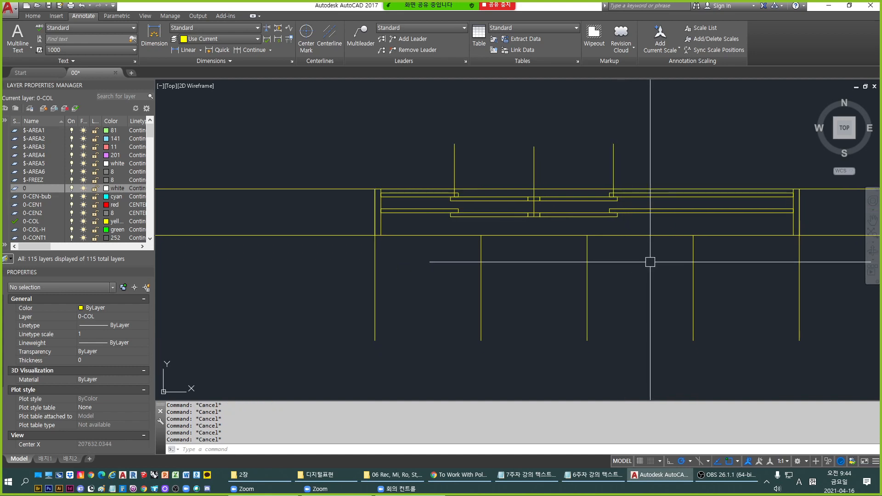
Draw a horizontal boundary polyline above the window, extending slightly past both sides of the frame.
{"action": "scroll", "coordinate": [634, 265], "scroll_direction": "down", "scroll_amount": 3}
{"action": "middle_click_drag", "start_coordinate": [670, 218], "coordinate": [665, 249]}
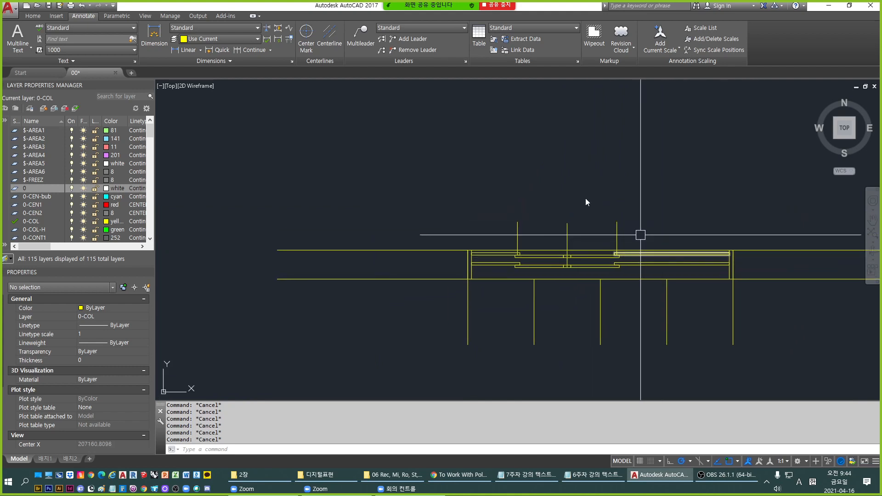
{"action": "type", "text": "l"}
{"action": "key", "text": "Return"}
{"action": "left_click", "coordinate": [435, 144]}
{"action": "left_click", "coordinate": [759, 144]}
{"action": "key", "text": "Escape"}
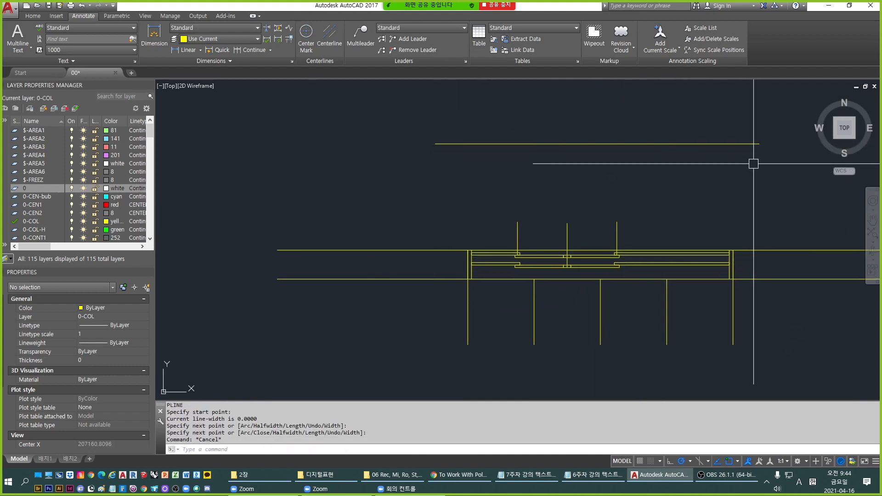
Extend the five lower vertical guide lines up to the horizontal boundary line above the window.
{"action": "key", "text": "Return"}
{"action": "left_click", "coordinate": [724, 147]}
{"action": "key", "text": "Return"}
{"action": "left_click", "coordinate": [760, 307]}
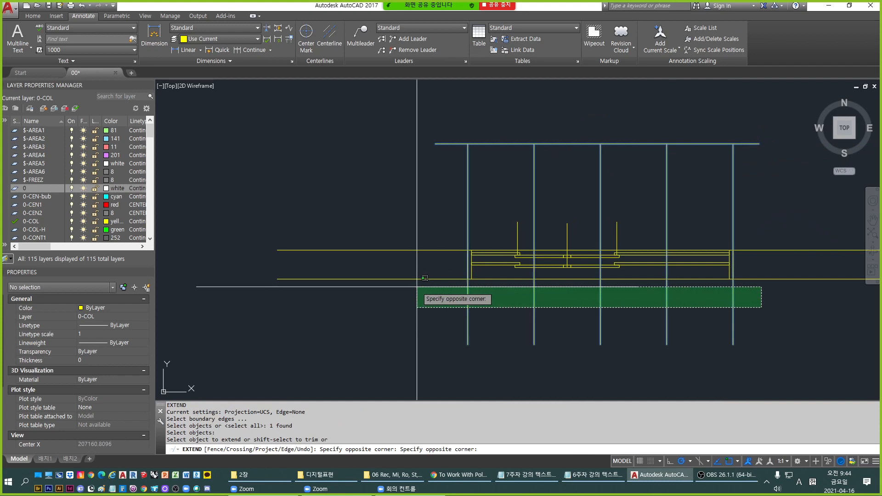
{"action": "left_click", "coordinate": [416, 286]}
{"action": "key", "text": "Escape"}
Erase the horizontal boundary line above the window.
{"action": "left_click", "coordinate": [642, 144]}
{"action": "type", "text": "e"}
{"action": "key", "text": "Return"}
{"action": "key", "text": "Escape"}
{"action": "scroll", "coordinate": [610, 238], "scroll_direction": "up", "scroll_amount": 2}
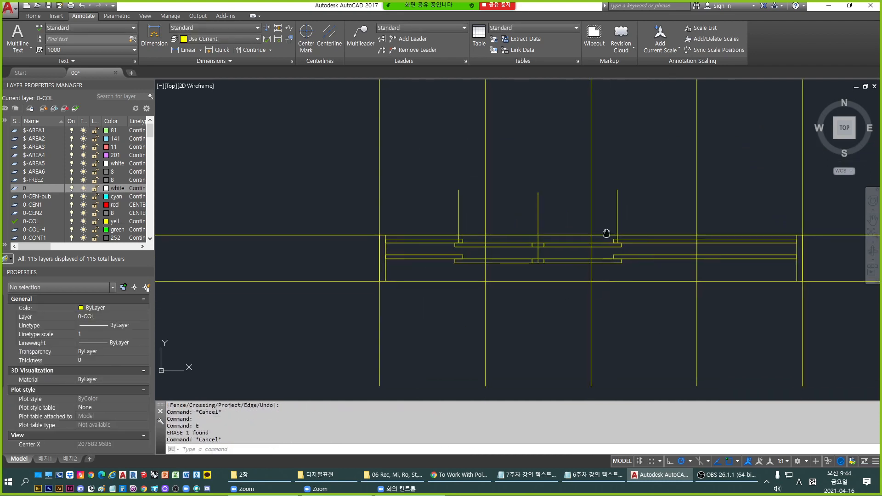
{"action": "type", "text": "s"}
{"action": "key", "text": "Return"}
{"action": "left_click", "coordinate": [582, 162]}
{"action": "key", "text": "Escape"}
{"action": "key", "text": "Escape"}
Stretch the right sash overlap with its guide line horizontally onto the right quarter-point guide.
{"action": "type", "text": "s"}
{"action": "key", "text": "Return"}
{"action": "left_click", "coordinate": [603, 161]}
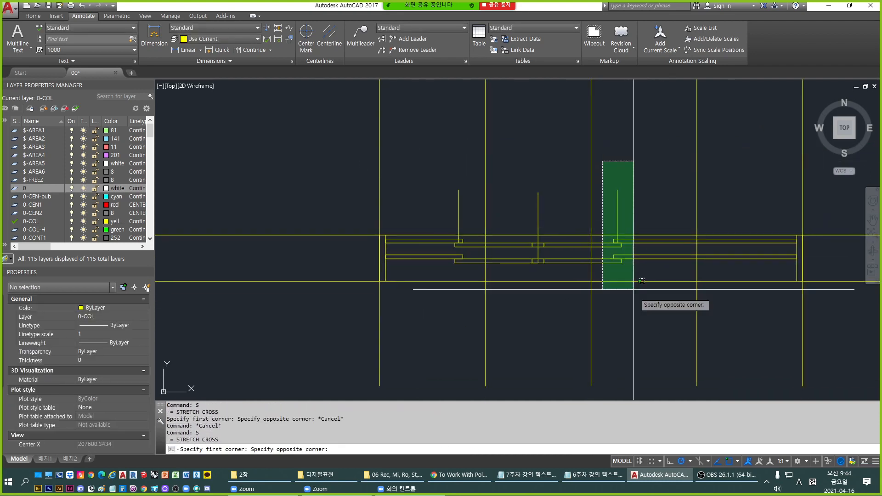
{"action": "left_click", "coordinate": [637, 323]}
{"action": "key", "text": "Return"}
{"action": "left_click", "coordinate": [617, 209]}
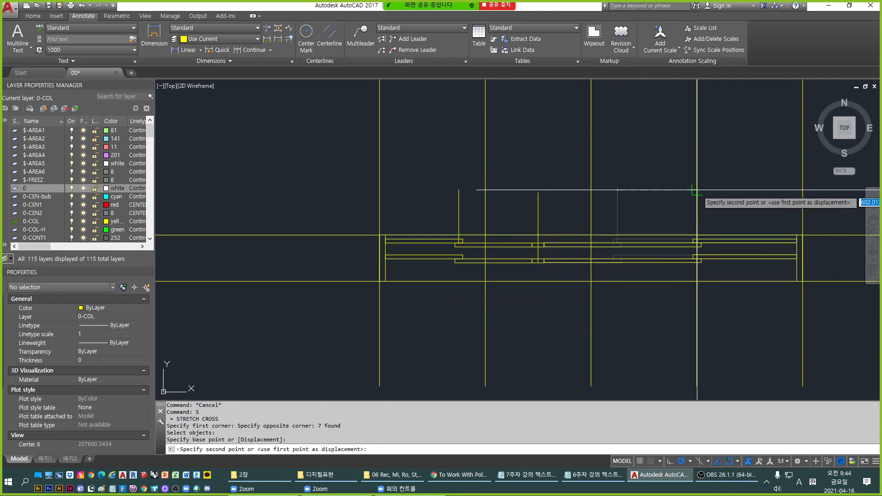
{"action": "left_click", "coordinate": [697, 193]}
{"action": "key", "text": "Escape"}
Stretch the joint between the middle sashes horizontally onto the window's centre guide line.
{"action": "middle_click_drag", "start_coordinate": [568, 270], "coordinate": [658, 270]}
{"action": "type", "text": "s"}
{"action": "key", "text": "Return"}
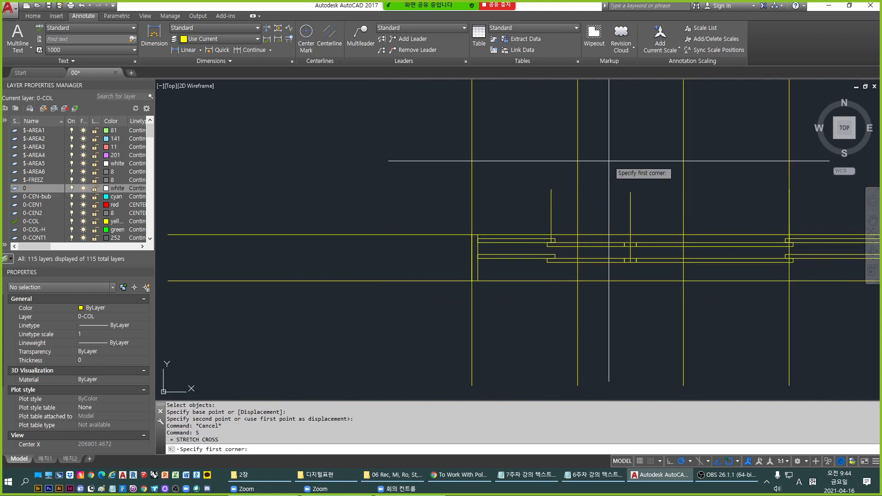
{"action": "left_click", "coordinate": [614, 162]}
{"action": "left_click", "coordinate": [670, 350]}
{"action": "key", "text": "Return"}
{"action": "left_click", "coordinate": [630, 192]}
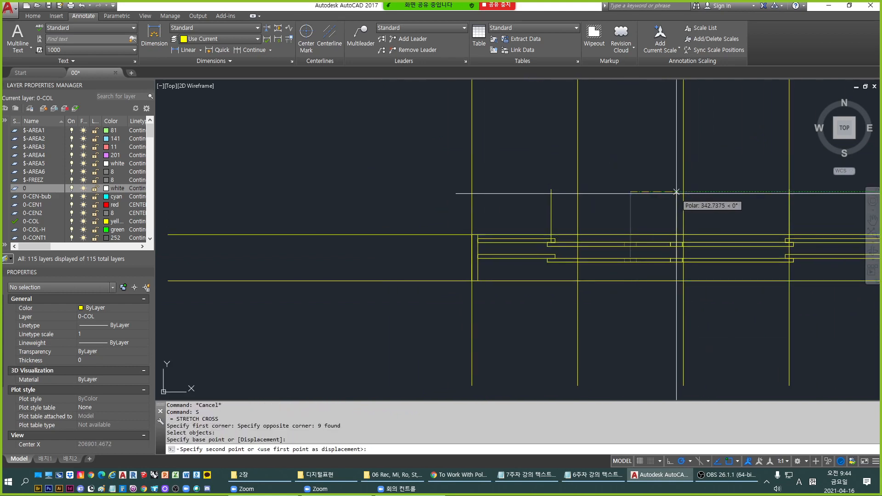
{"action": "left_click", "coordinate": [682, 192]}
{"action": "key", "text": "Escape"}
Stretch the left sash overlap with its guide line horizontally onto the left quarter-point guide.
{"action": "type", "text": "s"}
{"action": "key", "text": "Return"}
{"action": "left_click", "coordinate": [536, 166]}
{"action": "left_click", "coordinate": [573, 289]}
{"action": "key", "text": "Return"}
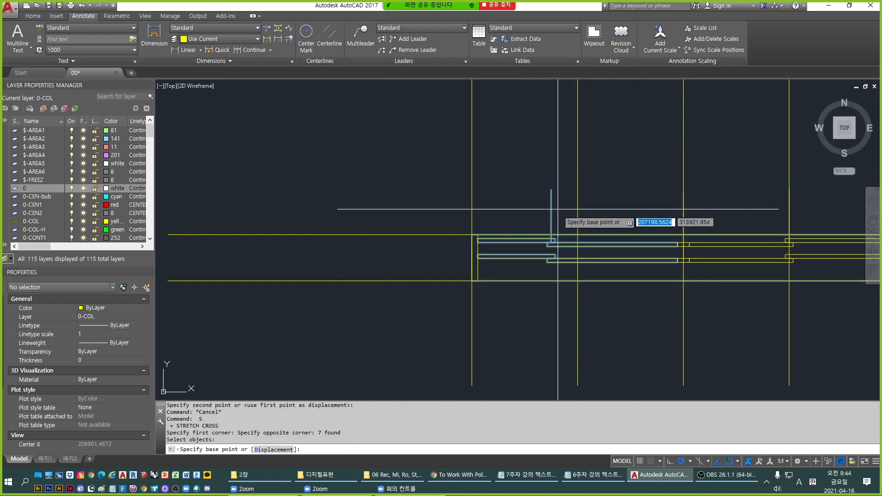
{"action": "left_click", "coordinate": [541, 198]}
{"action": "scroll", "coordinate": [457, 291], "scroll_direction": "down", "scroll_amount": 2}
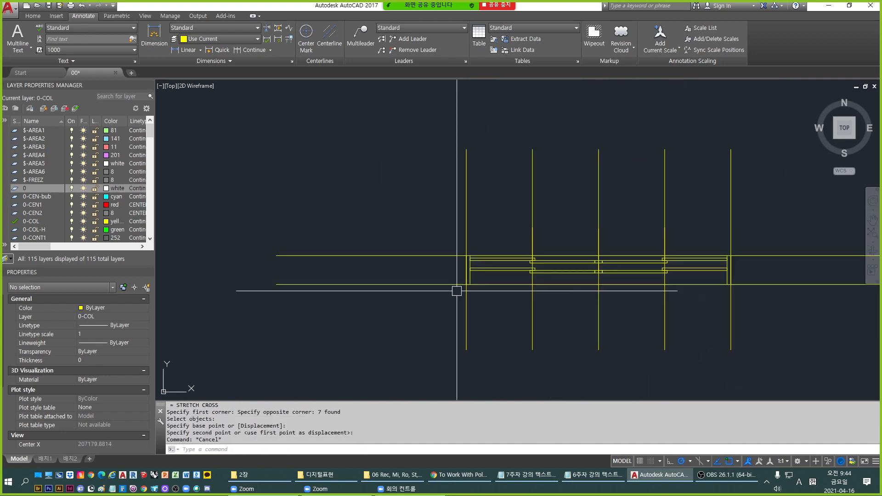
{"action": "key", "text": "Escape"}
{"action": "key", "text": "Escape"}
Erase the five long vertical division guide lines crossing the window.
{"action": "left_click", "coordinate": [777, 212]}
{"action": "left_click", "coordinate": [385, 221]}
{"action": "type", "text": "e"}
{"action": "key", "text": "Return"}
{"action": "key", "text": "Escape"}
Erase the three short overlap guide lines standing above the window sashes.
{"action": "left_click", "coordinate": [717, 220]}
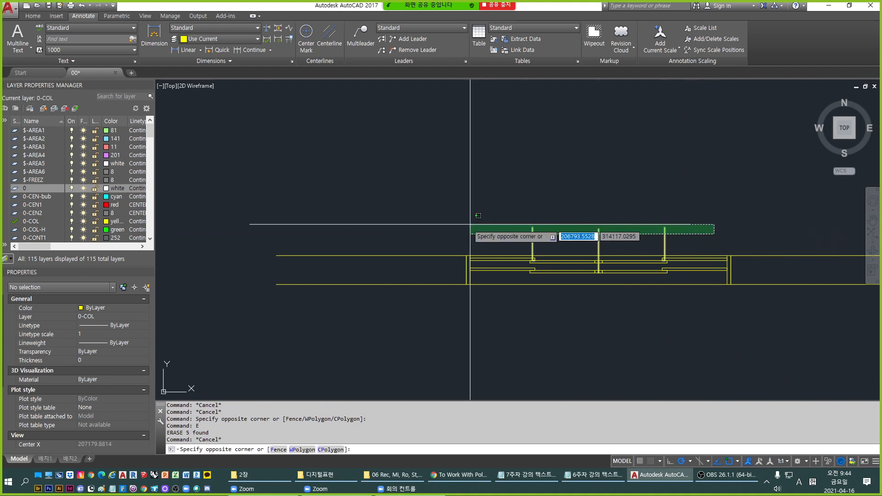
{"action": "left_click", "coordinate": [473, 243]}
{"action": "type", "text": "e"}
{"action": "key", "text": "Return"}
{"action": "key", "text": "Escape"}
{"action": "key", "text": "Escape"}
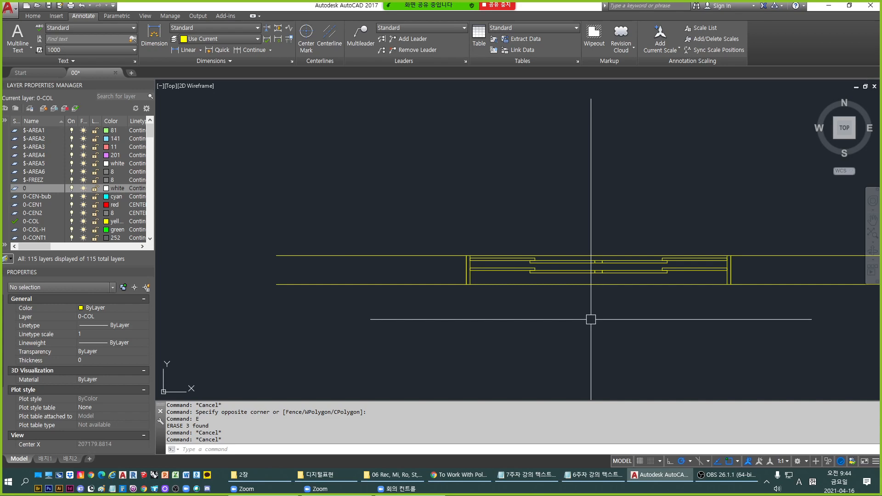
Examine how far the horizontal centre lines project beyond the floor plan's right exterior wall.
{"action": "scroll", "coordinate": [590, 320], "scroll_direction": "down", "scroll_amount": 6}
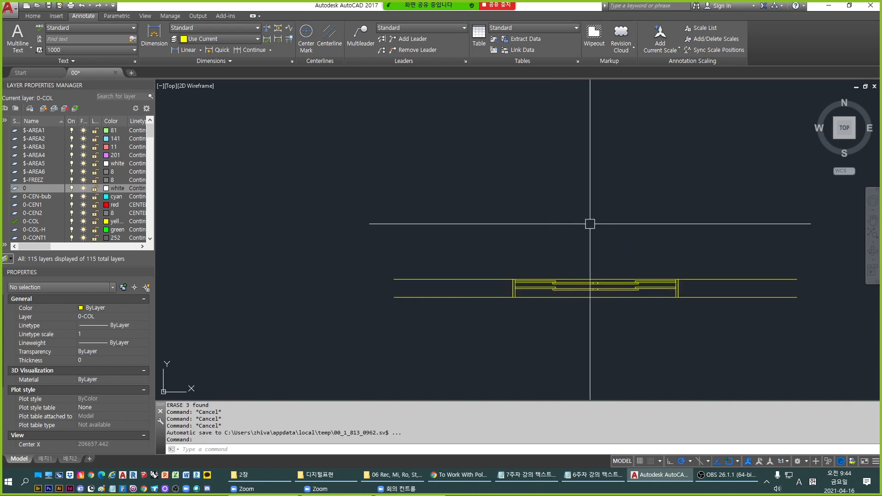
{"action": "middle_click_drag", "start_coordinate": [558, 200], "coordinate": [568, 257]}
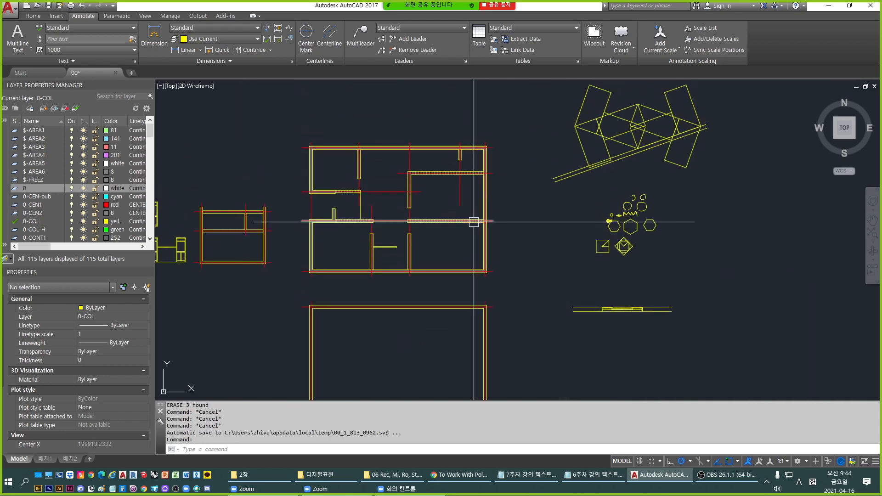
{"action": "scroll", "coordinate": [475, 222], "scroll_direction": "up", "scroll_amount": 2}
{"action": "middle_click_drag", "start_coordinate": [474, 222], "coordinate": [569, 264]}
{"action": "scroll", "coordinate": [592, 182], "scroll_direction": "up", "scroll_amount": 2}
{"action": "key", "text": "Escape"}
{"action": "left_click", "coordinate": [592, 183]}
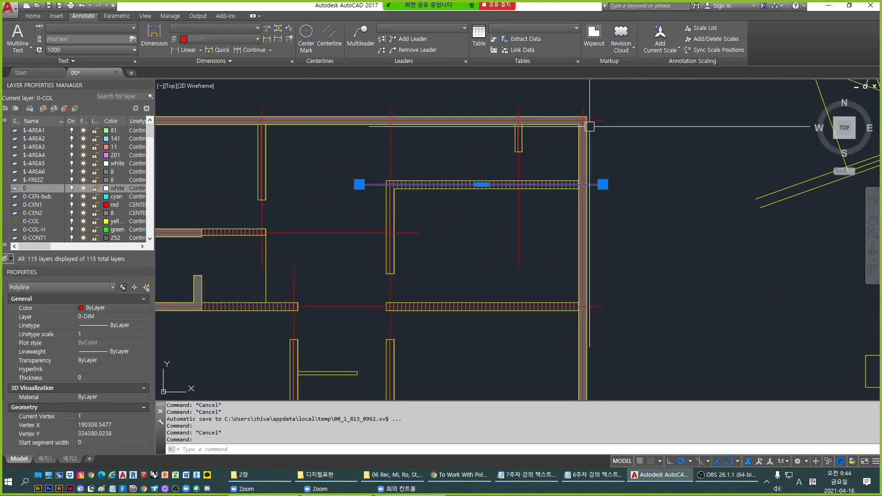
{"action": "key", "text": "Escape"}
{"action": "left_click", "coordinate": [596, 120]}
{"action": "key", "text": "Escape"}
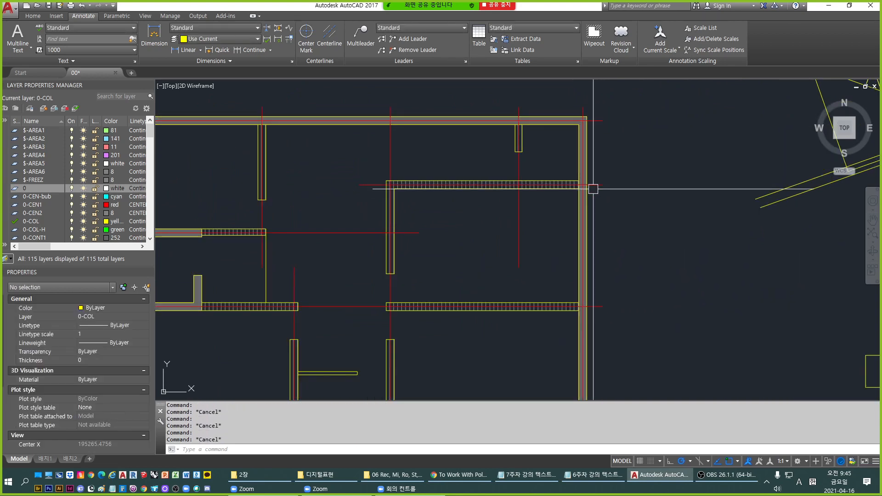
{"action": "scroll", "coordinate": [601, 187], "scroll_direction": "down", "scroll_amount": 2}
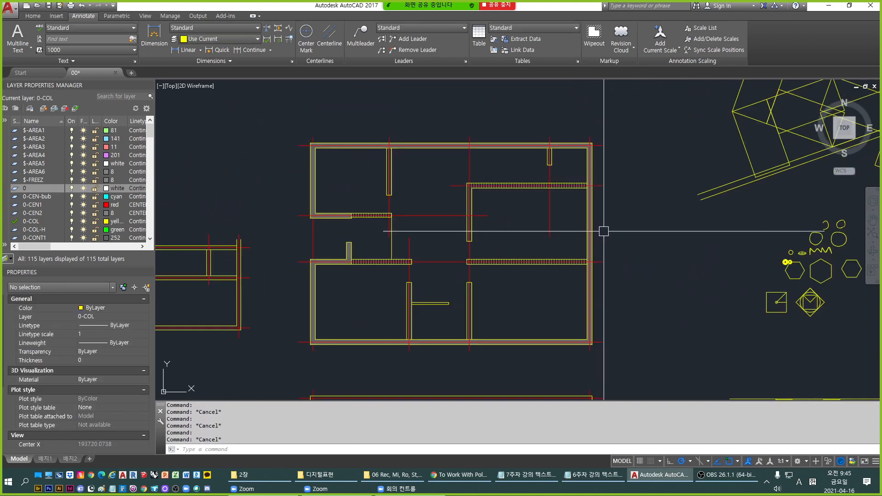
{"action": "key", "text": "Escape"}
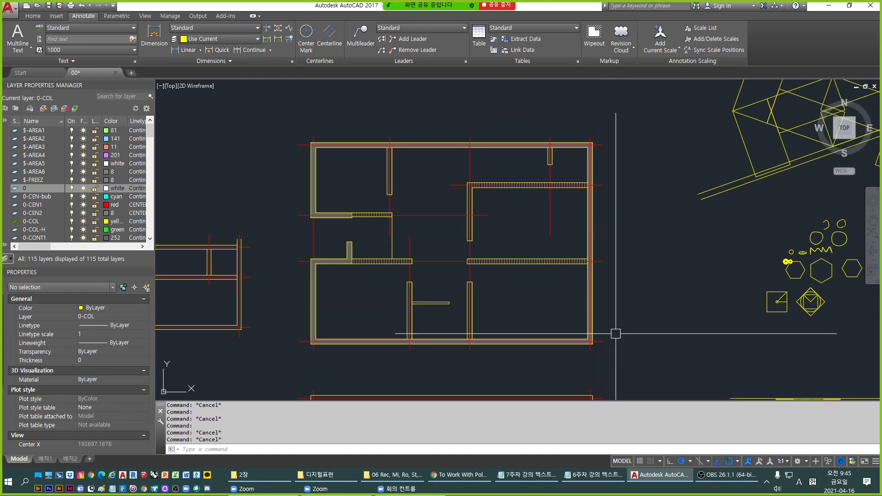
Stretch the right ends of the floor plan's four horizontal centre lines further out past the exterior wall.
{"action": "scroll", "coordinate": [619, 350], "scroll_direction": "up", "scroll_amount": 2}
{"action": "scroll", "coordinate": [618, 350], "scroll_direction": "down", "scroll_amount": 2}
{"action": "type", "text": "s"}
{"action": "key", "text": "Return"}
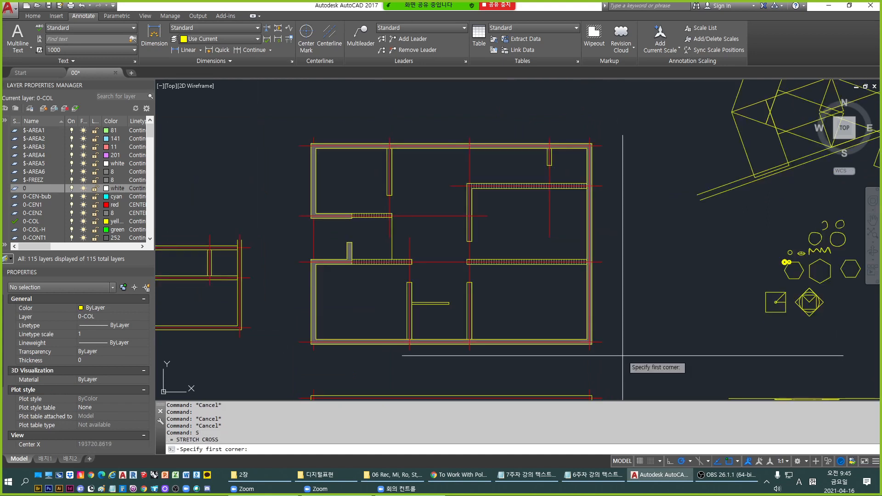
{"action": "left_click", "coordinate": [623, 356]}
{"action": "left_click", "coordinate": [601, 123]}
{"action": "key", "text": "Return"}
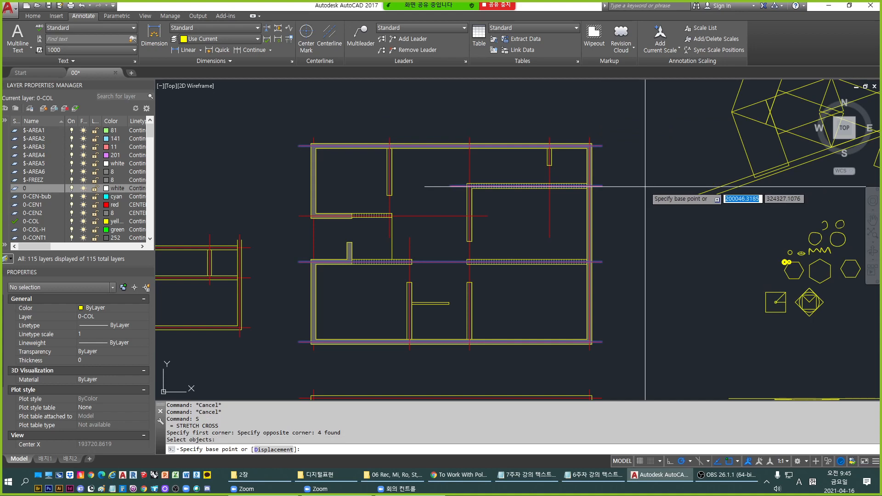
{"action": "left_click", "coordinate": [634, 177]}
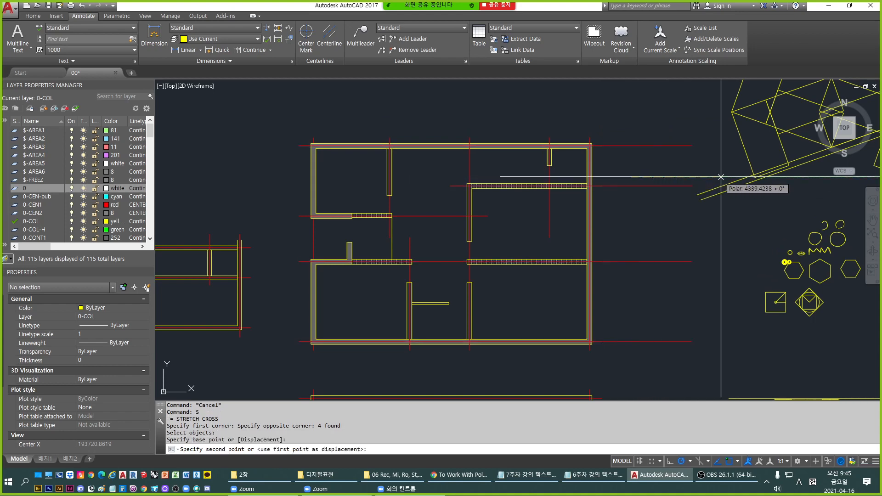
{"action": "key", "text": "Escape"}
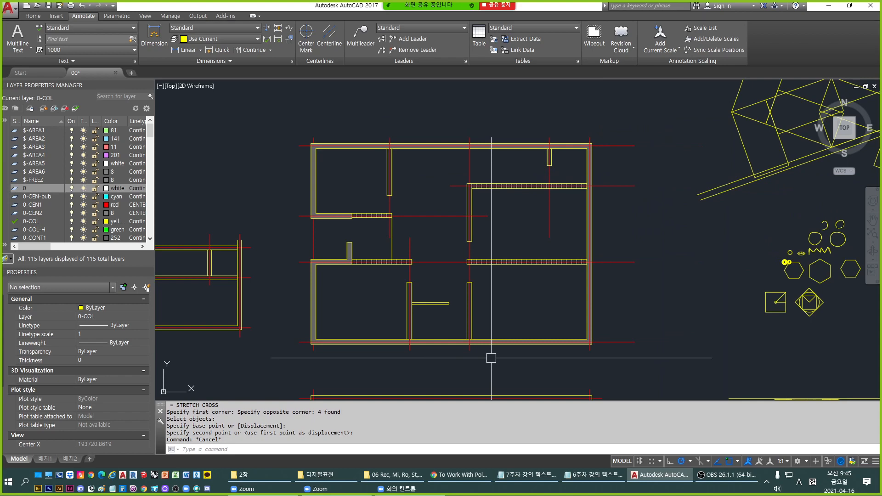
{"action": "key", "text": "Escape"}
Draw a horizontal boundary polyline above the floor plan, reaching past both exterior side walls.
{"action": "middle_click_drag", "start_coordinate": [447, 187], "coordinate": [488, 211]}
{"action": "middle_click_drag", "start_coordinate": [552, 172], "coordinate": [572, 226]}
{"action": "type", "text": "l"}
{"action": "key", "text": "Return"}
{"action": "left_click", "coordinate": [681, 187]}
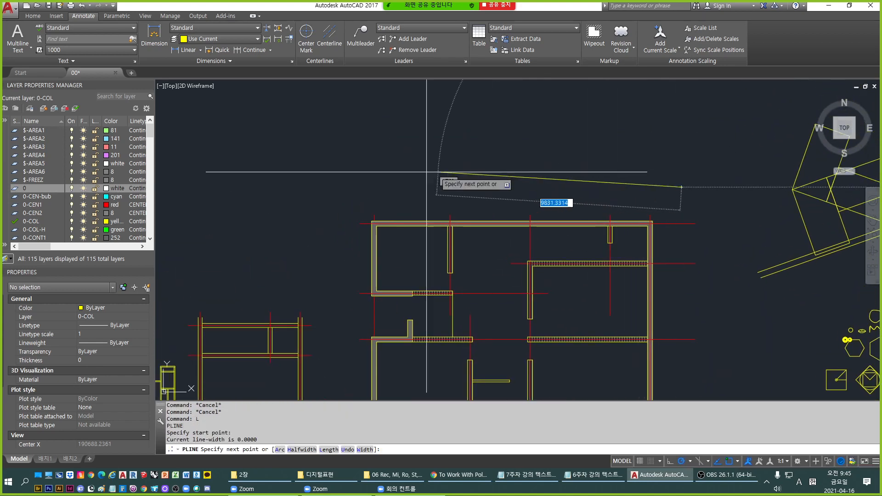
{"action": "left_click", "coordinate": [331, 180]}
{"action": "key", "text": "Escape"}
{"action": "key", "text": "Escape"}
Extend the five vertical centre lines at the top of the floor plan up to the horizontal boundary line.
{"action": "type", "text": "ex"}
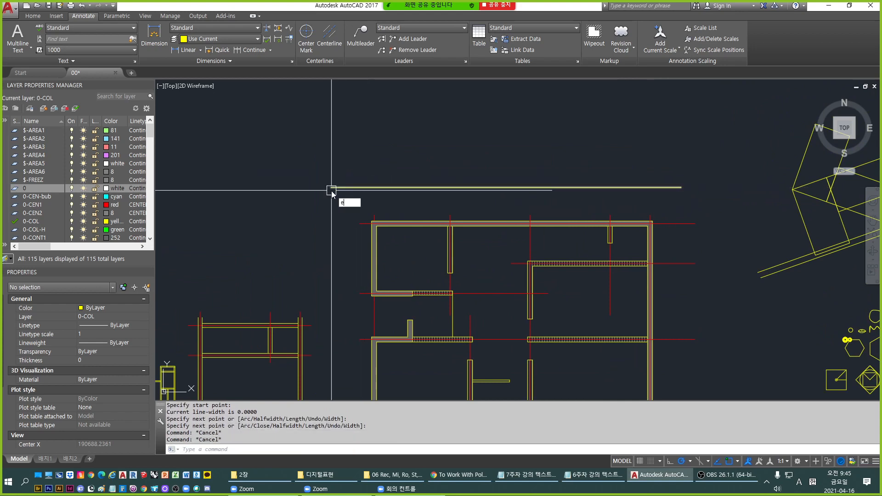
{"action": "key", "text": "Return"}
{"action": "left_click", "coordinate": [484, 185]}
{"action": "key", "text": "Return"}
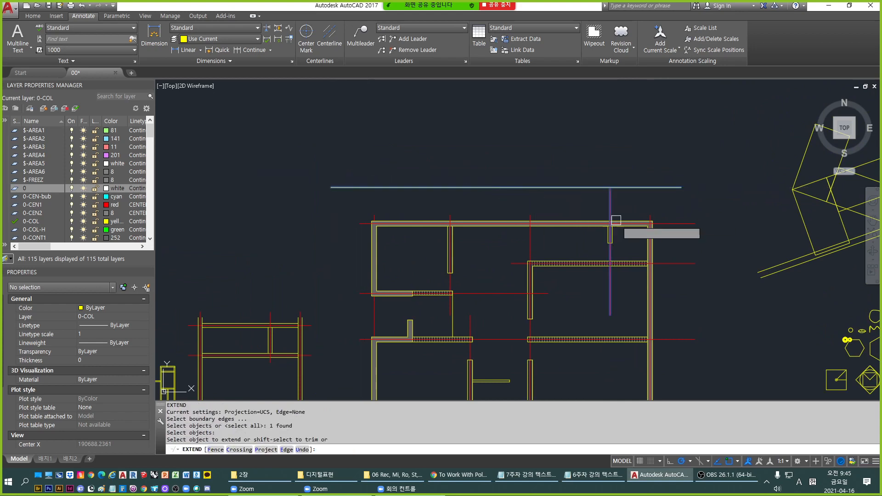
{"action": "scroll", "coordinate": [671, 216], "scroll_direction": "up", "scroll_amount": 4}
{"action": "left_click", "coordinate": [662, 219]}
{"action": "scroll", "coordinate": [463, 177], "scroll_direction": "down", "scroll_amount": 2}
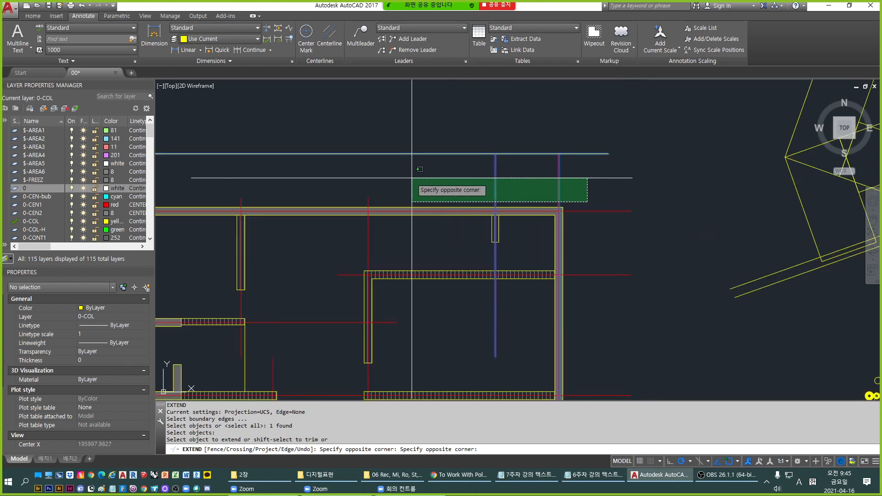
{"action": "middle_click_drag", "start_coordinate": [217, 181], "coordinate": [374, 200]}
{"action": "left_click", "coordinate": [245, 202]}
{"action": "key", "text": "Escape"}
{"action": "key", "text": "Escape"}
Erase the horizontal boundary line above the floor plan.
{"action": "left_click", "coordinate": [347, 173]}
{"action": "type", "text": "e"}
{"action": "key", "text": "Return"}
{"action": "key", "text": "Escape"}
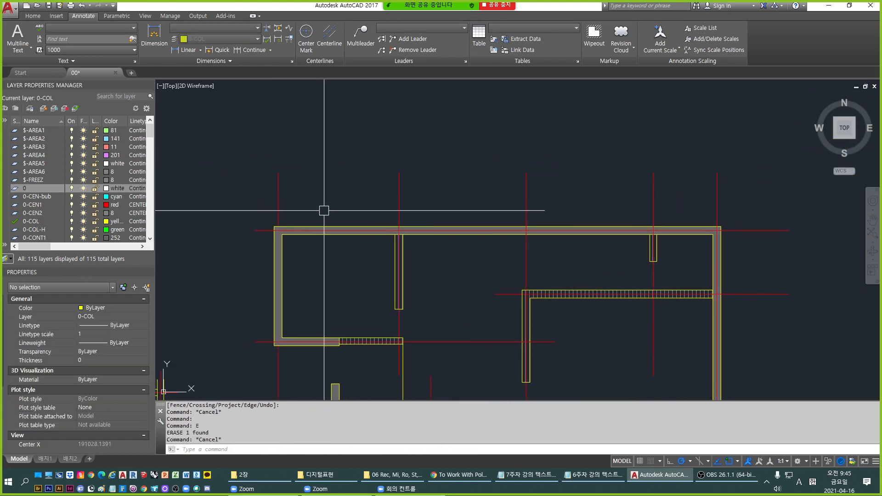
{"action": "scroll", "coordinate": [287, 252], "scroll_direction": "down", "scroll_amount": 2}
{"action": "mouse_move", "coordinate": [287, 252]}
{"action": "middle_mouse_down"}
{"action": "mouse_move", "coordinate": [351, 214]}
{"action": "mouse_move", "coordinate": [456, 180]}
{"action": "middle_mouse_up"}
{"action": "key", "text": "Escape"}
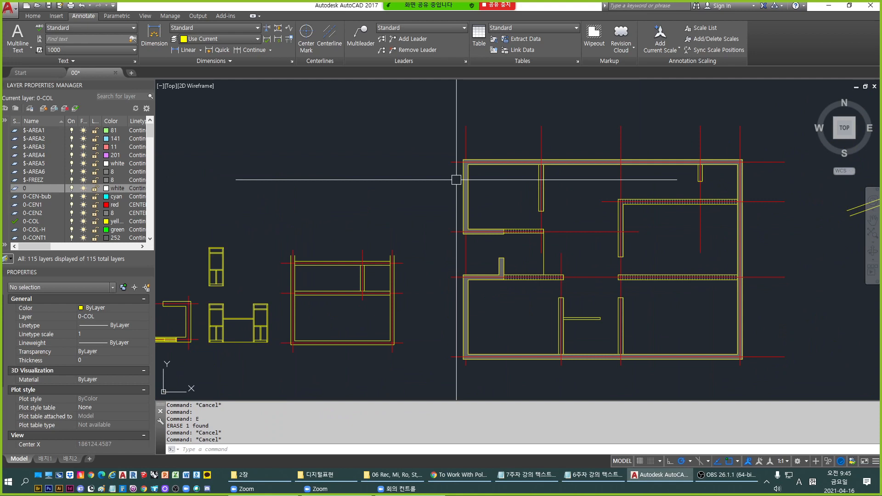
{"action": "middle_click_drag", "start_coordinate": [674, 179], "coordinate": [544, 207]}
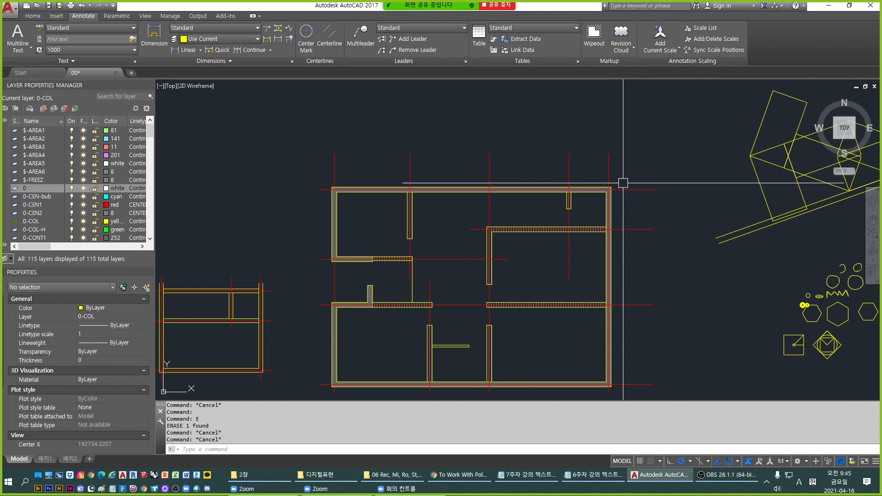
{"action": "middle_click_drag", "start_coordinate": [622, 182], "coordinate": [654, 164]}
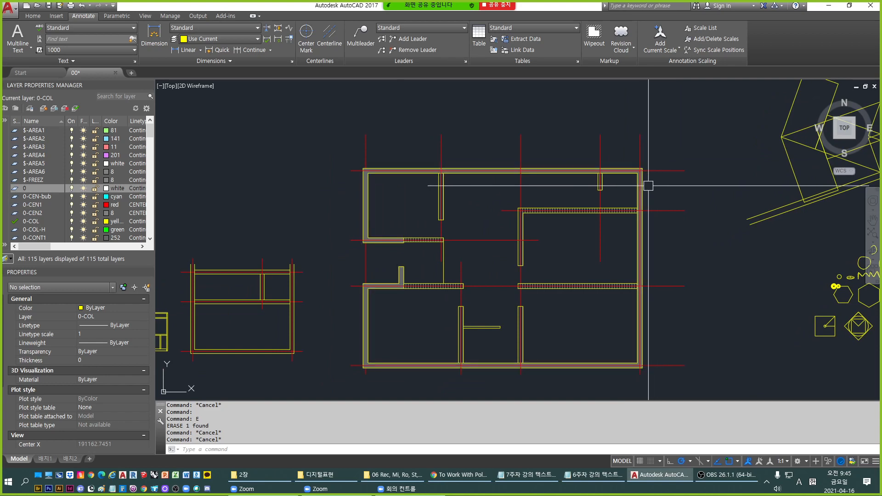
{"action": "key", "text": "Escape"}
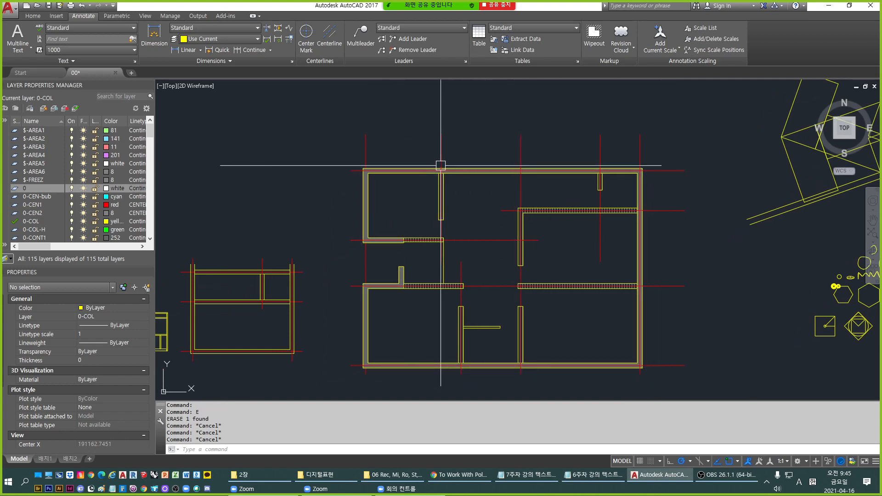
{"action": "key", "text": "Escape"}
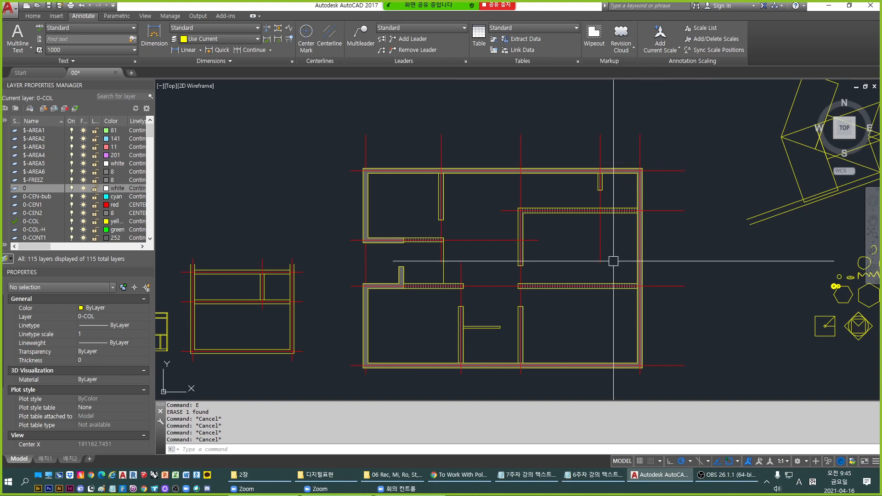
Copy the small room plan with the sliding window and its centre lines into the empty space below the separate window-in-wall drawing.
{"action": "middle_click_drag", "start_coordinate": [647, 239], "coordinate": [315, 237]}
{"action": "scroll", "coordinate": [546, 343], "scroll_direction": "up", "scroll_amount": 2}
{"action": "scroll", "coordinate": [460, 321], "scroll_direction": "down", "scroll_amount": 7}
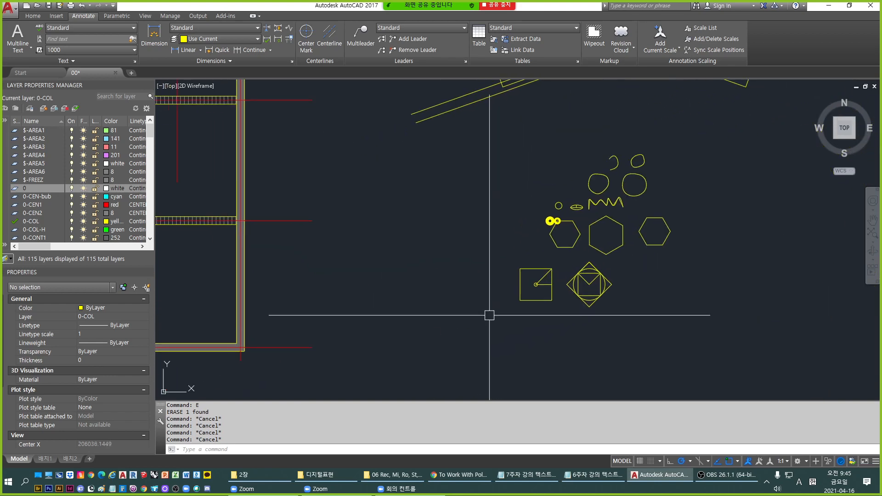
{"action": "scroll", "coordinate": [448, 245], "scroll_direction": "up", "scroll_amount": 3}
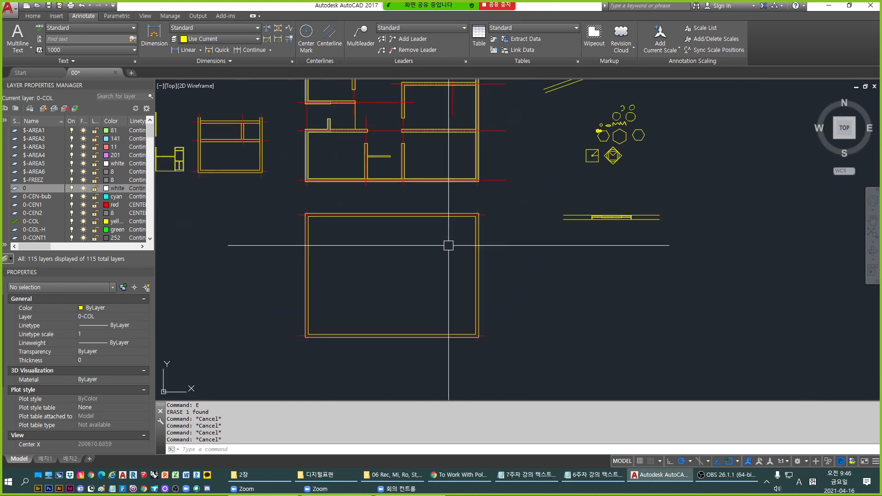
{"action": "middle_click_drag", "start_coordinate": [319, 242], "coordinate": [650, 281]}
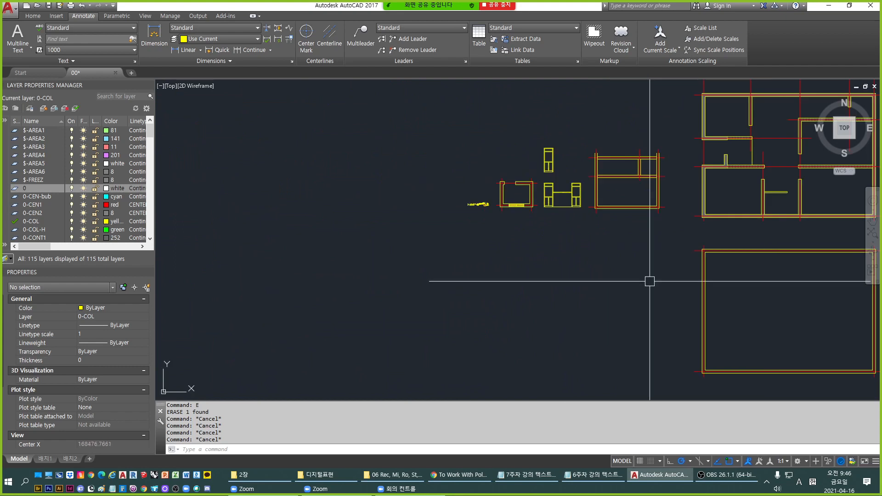
{"action": "scroll", "coordinate": [604, 208], "scroll_direction": "up", "scroll_amount": 4}
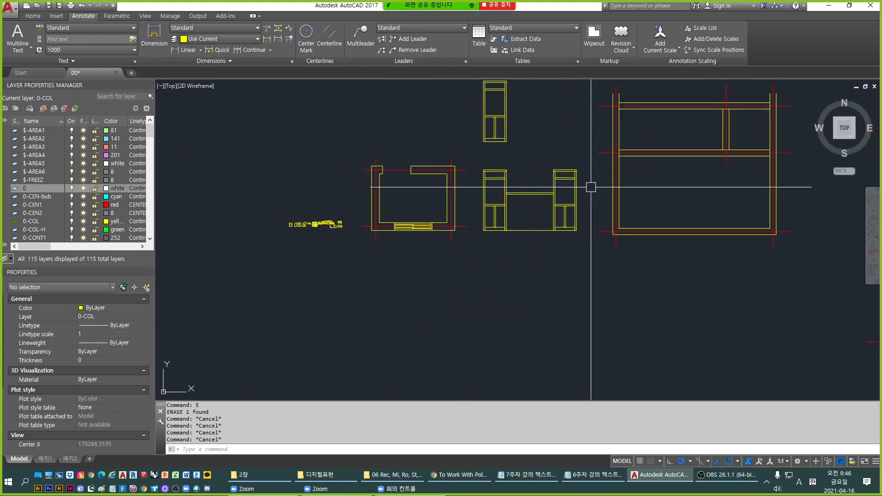
{"action": "scroll", "coordinate": [506, 180], "scroll_direction": "up", "scroll_amount": 2}
{"action": "scroll", "coordinate": [517, 179], "scroll_direction": "down", "scroll_amount": 2}
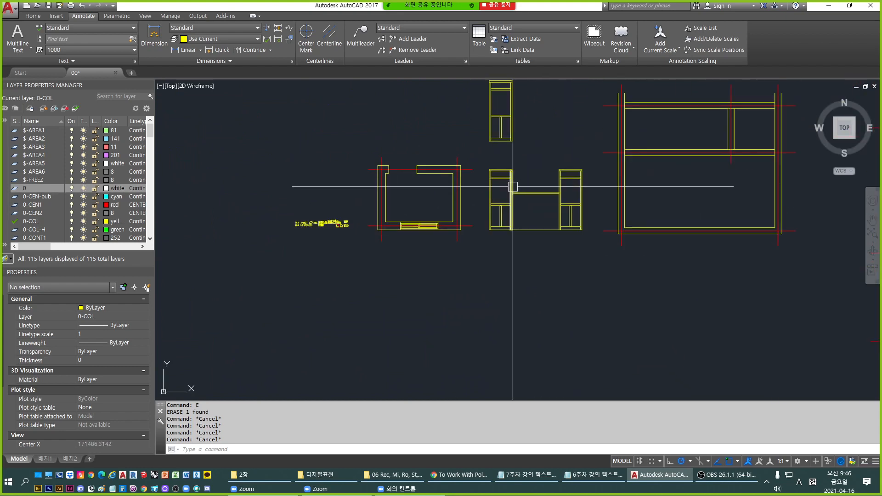
{"action": "middle_click_drag", "start_coordinate": [442, 218], "coordinate": [492, 224]}
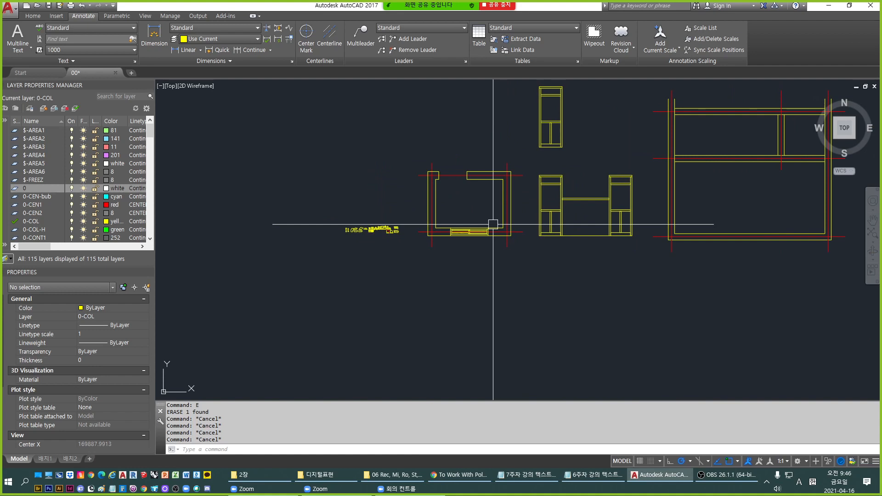
{"action": "left_click", "coordinate": [411, 147]}
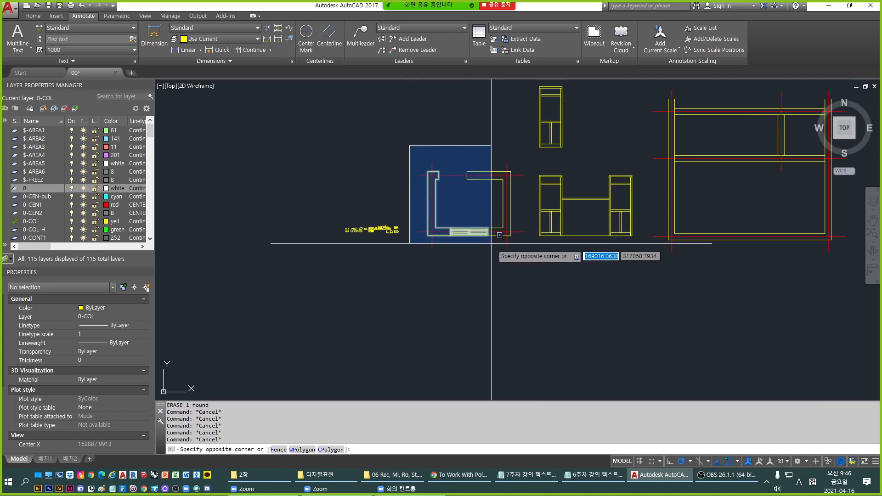
{"action": "left_click", "coordinate": [524, 261]}
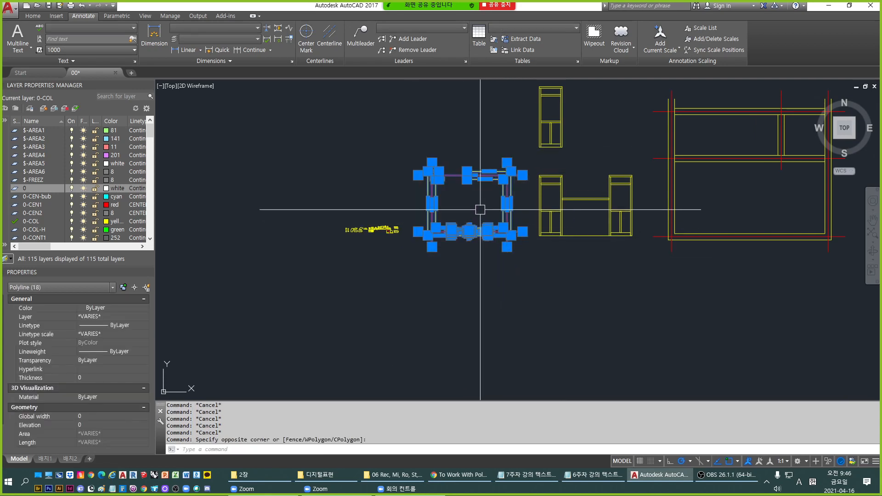
{"action": "type", "text": "c"}
{"action": "key", "text": "Return"}
{"action": "left_click", "coordinate": [458, 231]}
{"action": "scroll", "coordinate": [417, 217], "scroll_direction": "down", "scroll_amount": 3}
{"action": "middle_click_drag", "start_coordinate": [648, 260], "coordinate": [351, 275]}
{"action": "middle_click_drag", "start_coordinate": [659, 314], "coordinate": [622, 216]}
{"action": "left_click", "coordinate": [584, 257]}
{"action": "key", "text": "Escape"}
{"action": "scroll", "coordinate": [583, 256], "scroll_direction": "up", "scroll_amount": 4}
{"action": "key", "text": "Escape"}
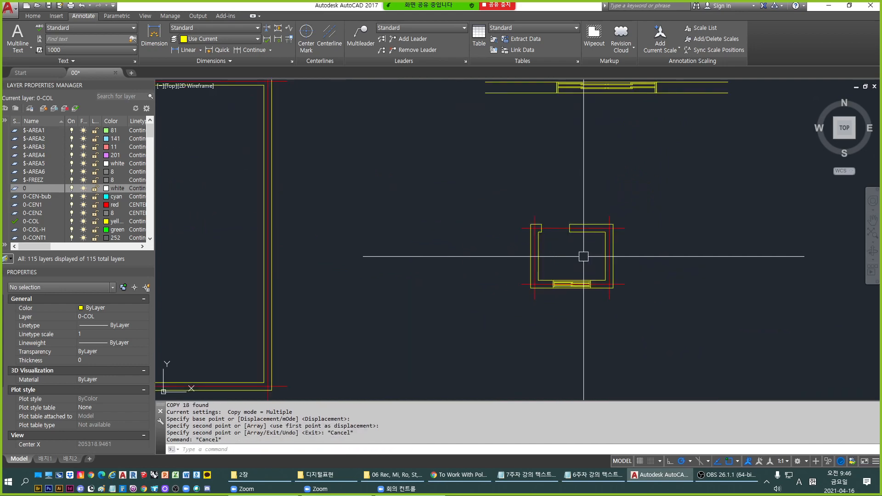
{"action": "key", "text": "Escape"}
{"action": "key", "text": "Escape"}
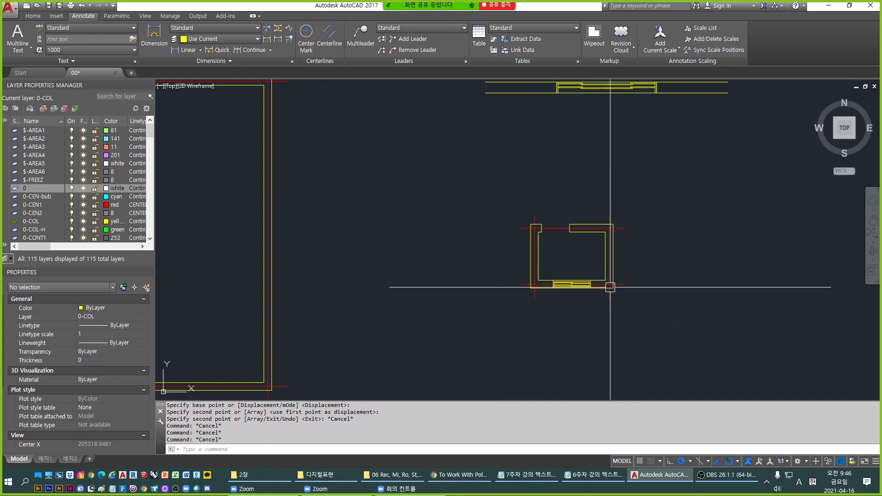
{"action": "scroll", "coordinate": [619, 311], "scroll_direction": "up", "scroll_amount": 2}
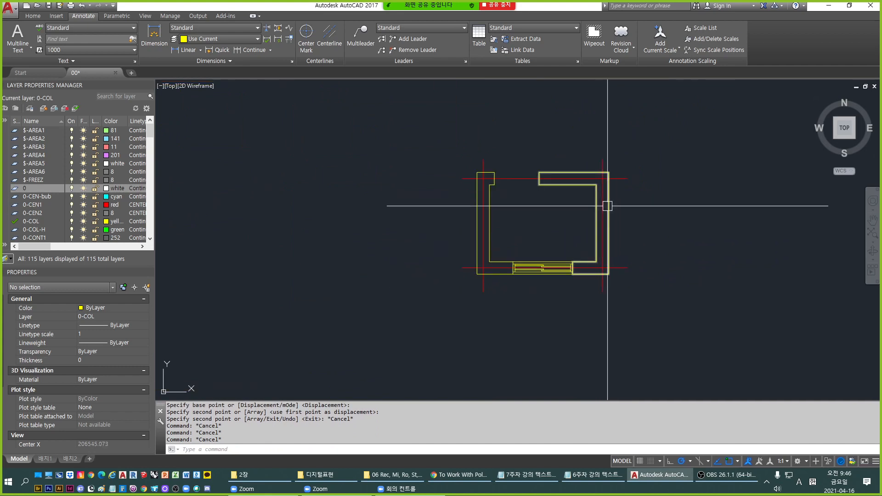
{"action": "left_click", "coordinate": [486, 199]}
{"action": "key", "text": "Escape"}
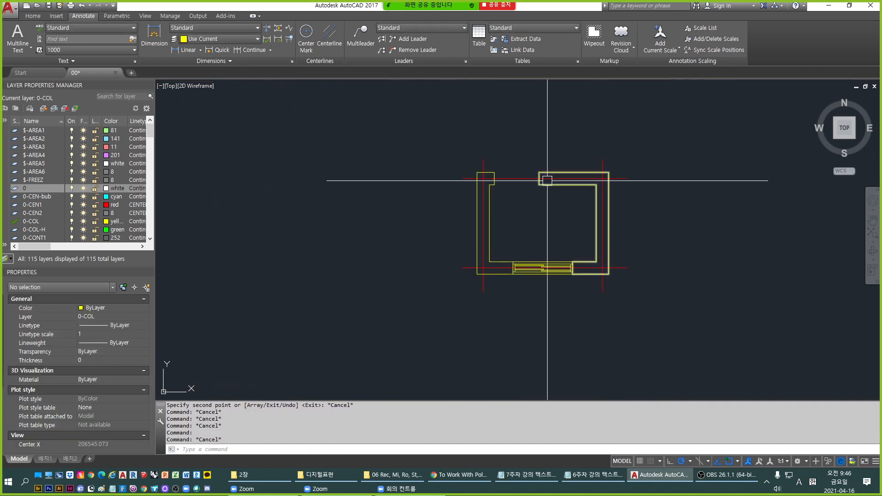
{"action": "left_click", "coordinate": [547, 180]}
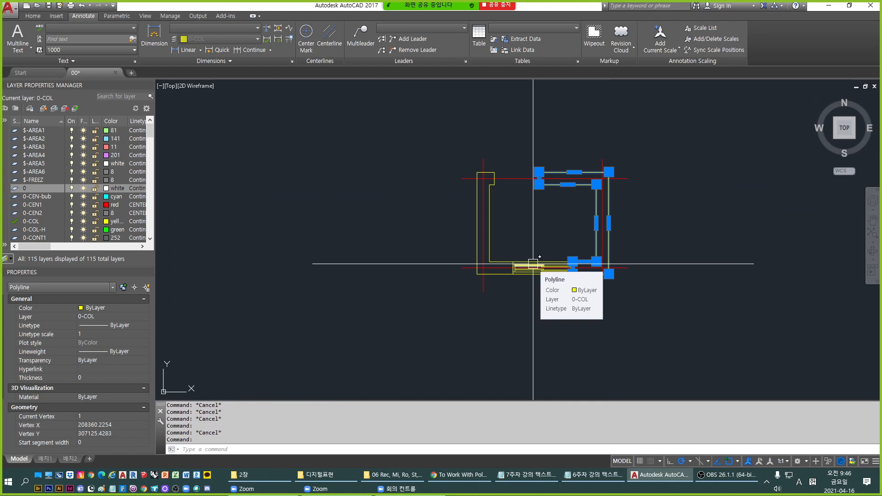
{"action": "key", "text": "Escape"}
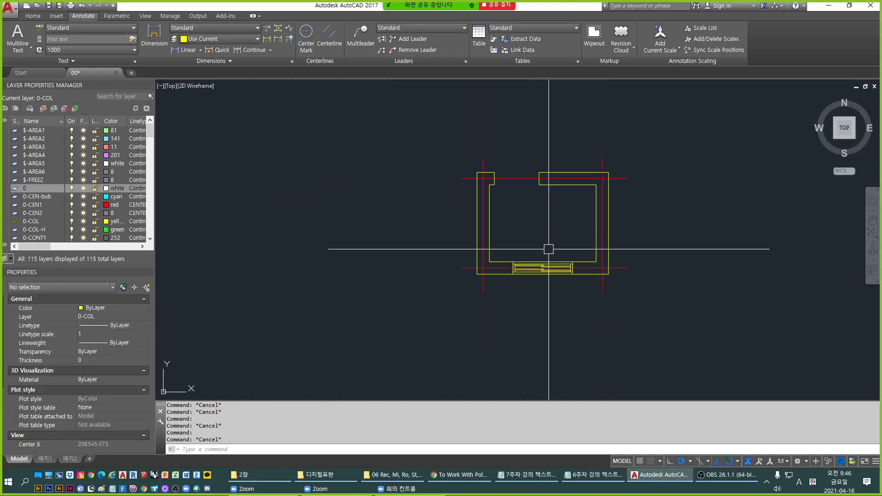
{"action": "key", "text": "Escape"}
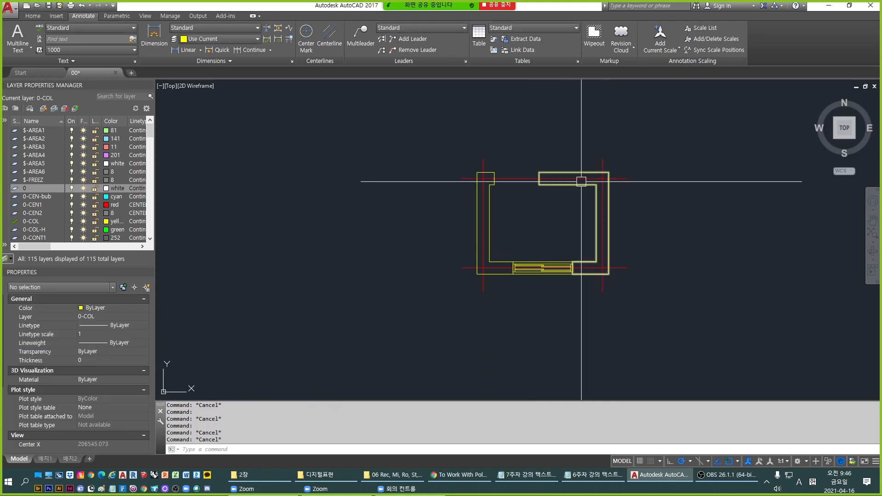
Try to stretch the copied room's right wall and centre line outward to the right.
{"action": "type", "text": "s"}
{"action": "key", "text": "space"}
{"action": "left_click", "coordinate": [581, 140]}
{"action": "left_click", "coordinate": [648, 338]}
{"action": "key", "text": "space"}
{"action": "left_click", "coordinate": [605, 338]}
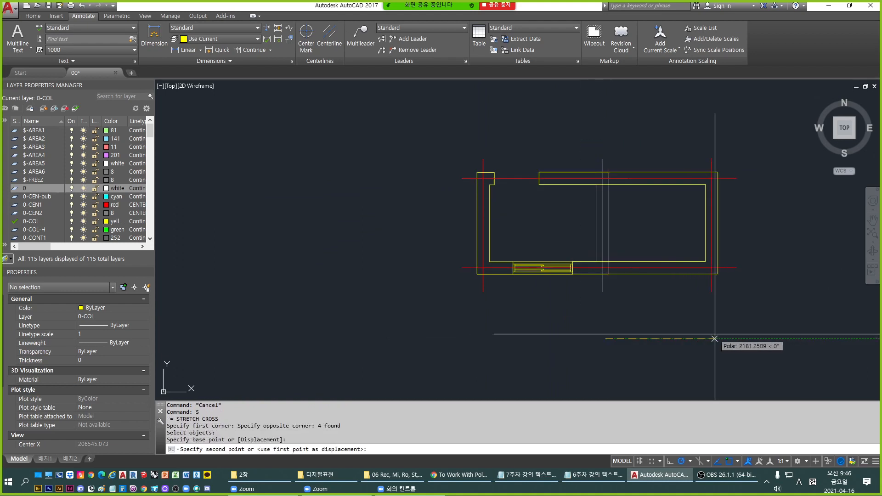
{"action": "key", "text": "Escape"}
{"action": "key", "text": "Escape"}
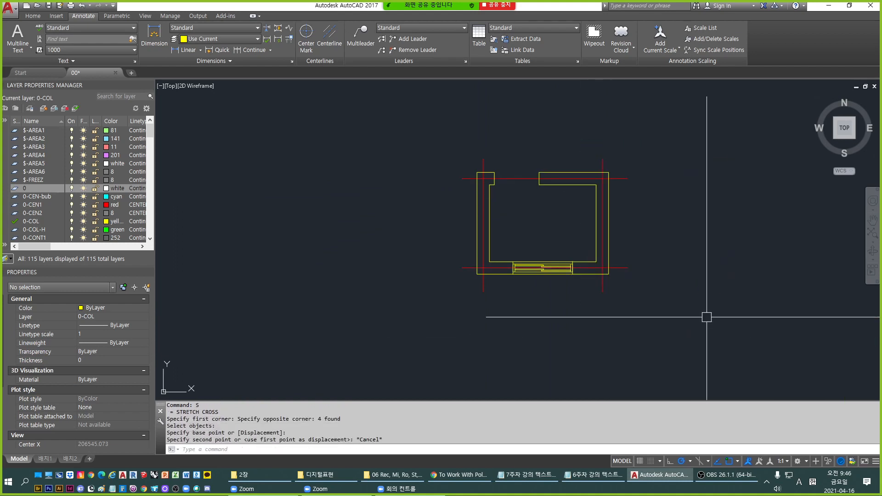
Measure the copied room's interior width between the inner corners along the window wall.
{"action": "scroll", "coordinate": [556, 273], "scroll_direction": "up", "scroll_amount": 3}
{"action": "type", "text": "d"}
{"action": "key", "text": "space"}
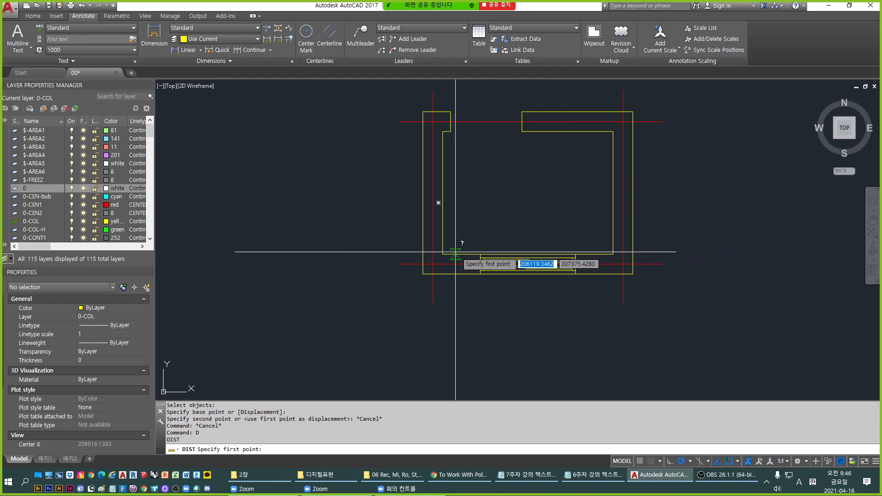
{"action": "left_click", "coordinate": [443, 254]}
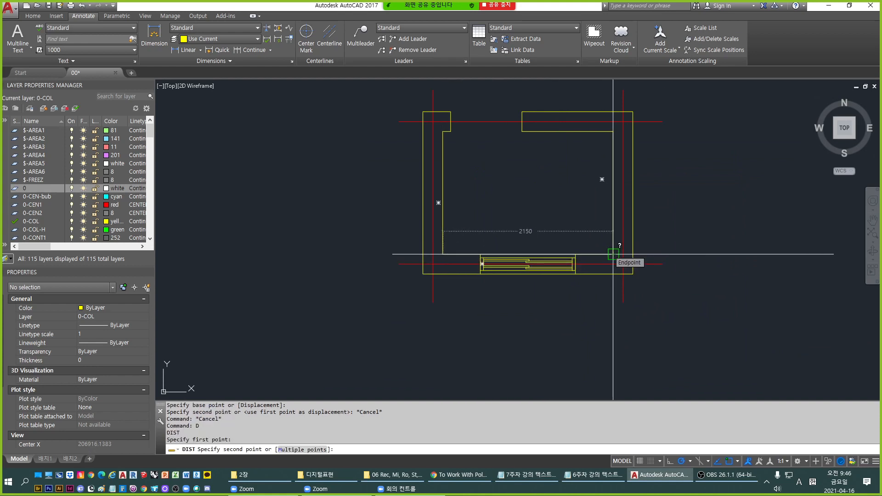
{"action": "key", "text": "Escape"}
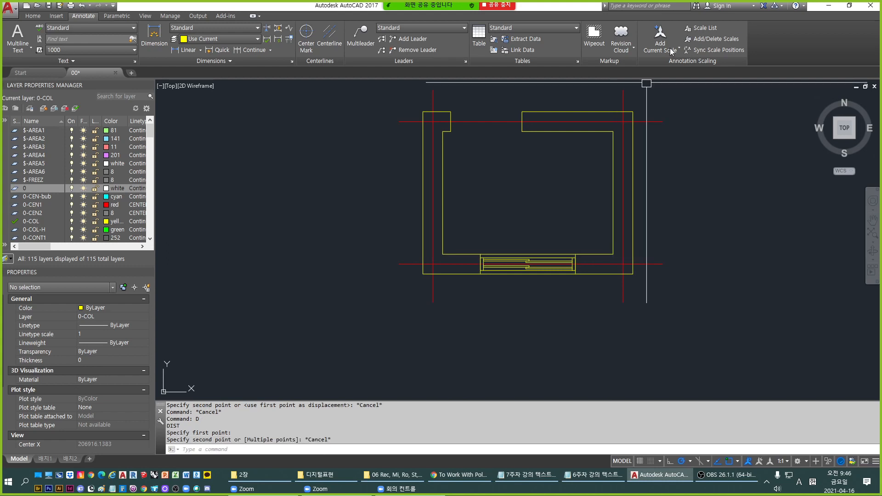
{"action": "middle_click_drag", "start_coordinate": [577, 154], "coordinate": [557, 195]}
{"action": "type", "text": "s"}
{"action": "key", "text": "space"}
{"action": "key", "text": "Escape"}
Measure the overall width of the sliding window in the separate wall drawing above the copied room.
{"action": "scroll", "coordinate": [571, 133], "scroll_direction": "down", "scroll_amount": 3}
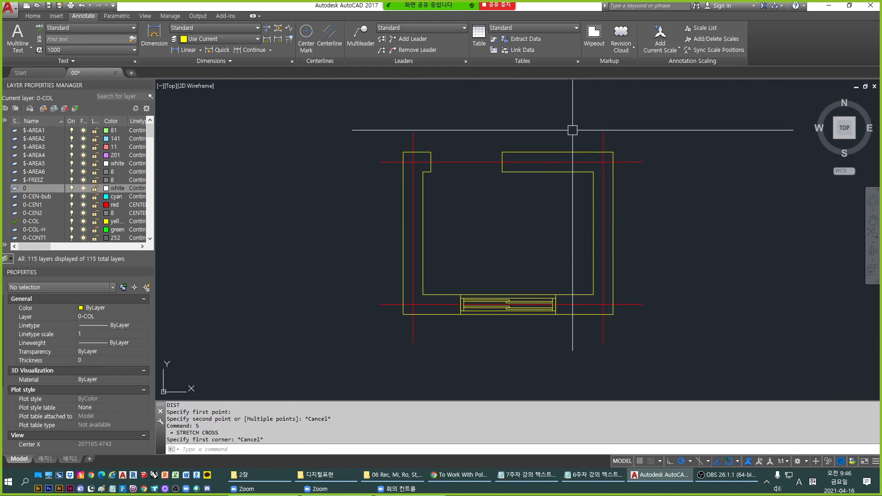
{"action": "key", "text": "Escape"}
{"action": "scroll", "coordinate": [536, 246], "scroll_direction": "up", "scroll_amount": 8}
{"action": "type", "text": "d"}
{"action": "key", "text": "space"}
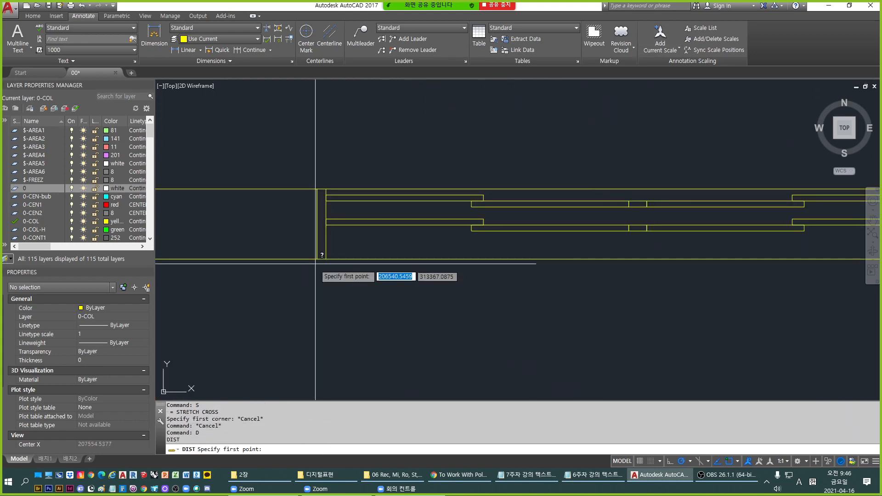
{"action": "left_click", "coordinate": [317, 259]}
{"action": "scroll", "coordinate": [317, 259], "scroll_direction": "down", "scroll_amount": 2}
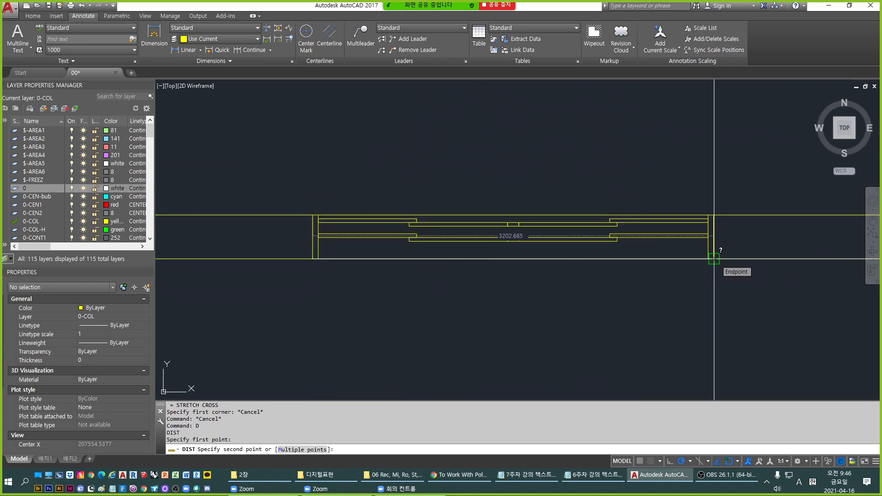
{"action": "key", "text": "Escape"}
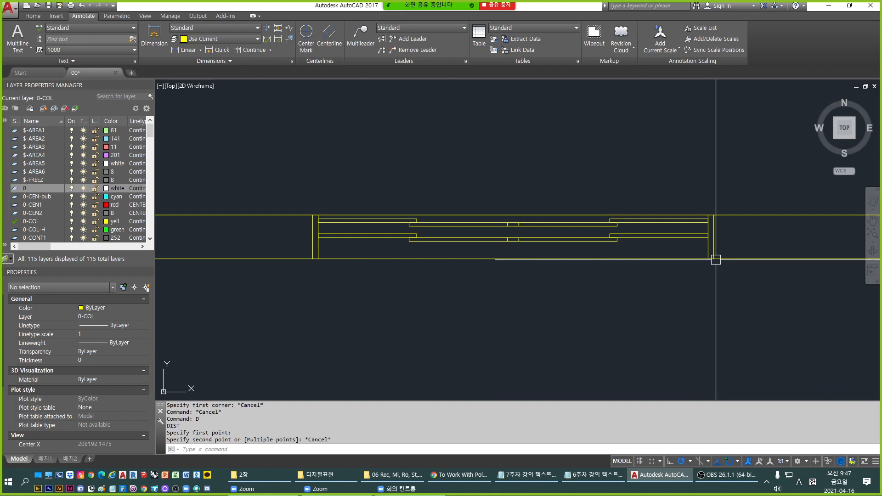
{"action": "scroll", "coordinate": [702, 322], "scroll_direction": "down", "scroll_amount": 8}
{"action": "key", "text": "Escape"}
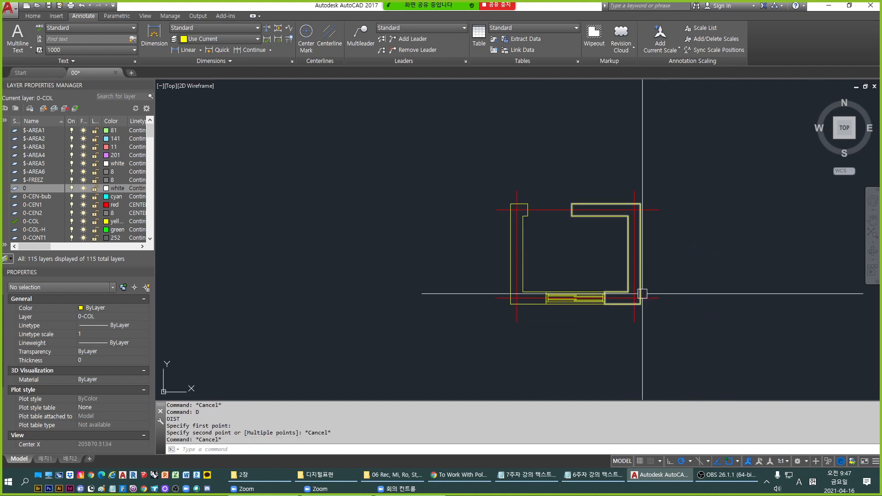
{"action": "middle_click_drag", "start_coordinate": [639, 294], "coordinate": [625, 265]}
{"action": "type", "text": "s"}
{"action": "key", "text": "space"}
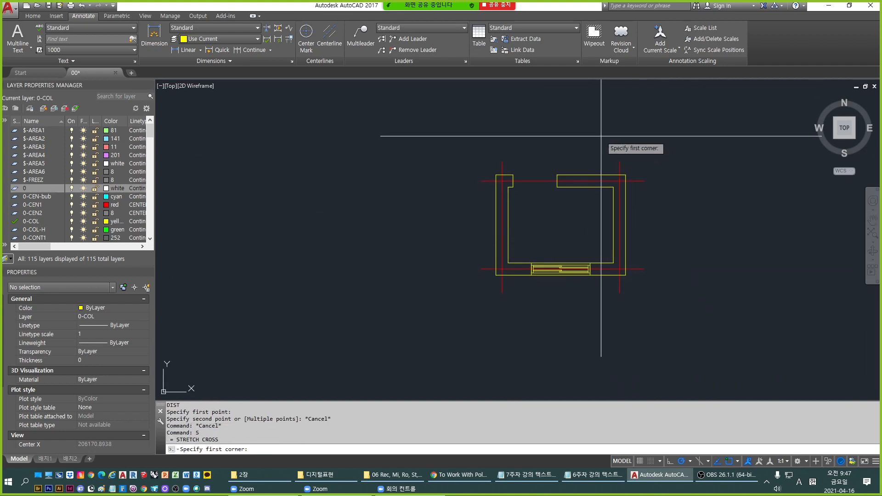
{"action": "key", "text": "Escape"}
{"action": "key", "text": "Escape"}
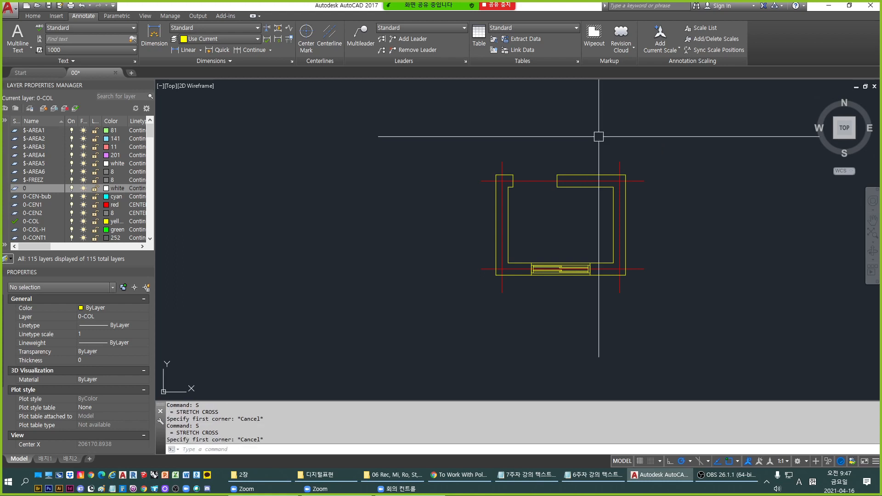
Stretch the copied room's right wall, together with its centre lines, 850 to the right.
{"action": "type", "text": "s"}
{"action": "key", "text": "space"}
{"action": "left_click", "coordinate": [599, 135]}
{"action": "left_click", "coordinate": [666, 338]}
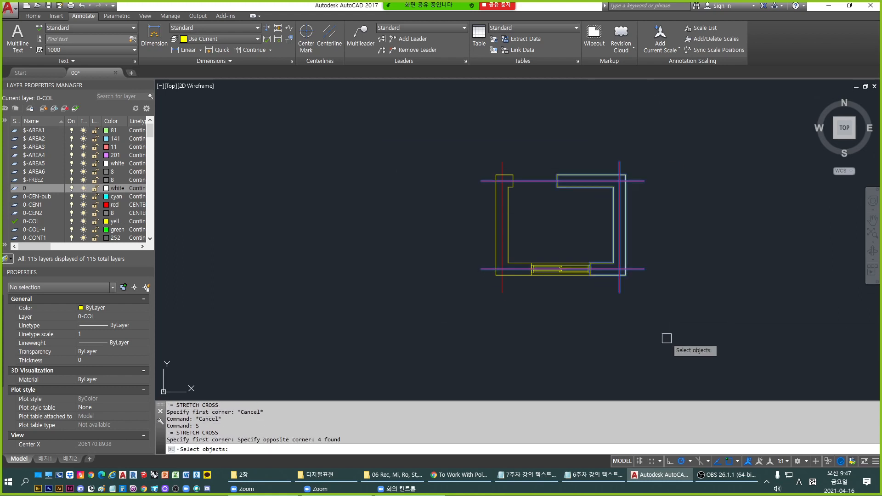
{"action": "key", "text": "space"}
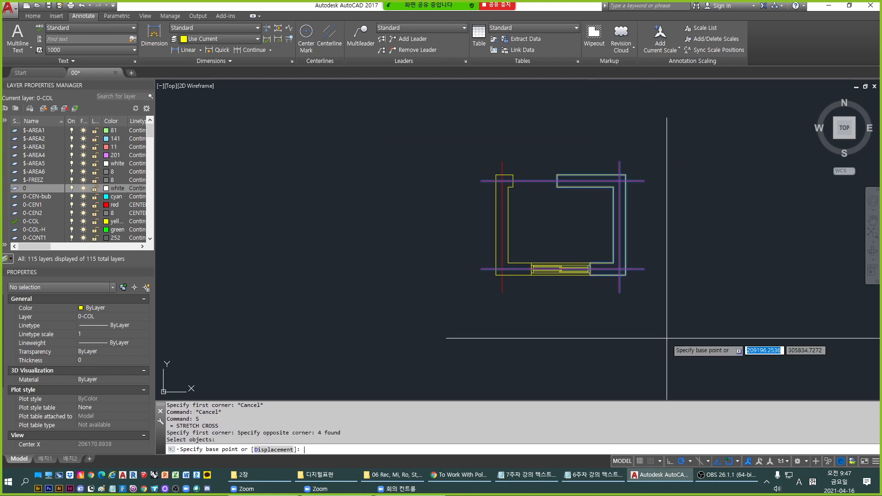
{"action": "left_click", "coordinate": [618, 319]}
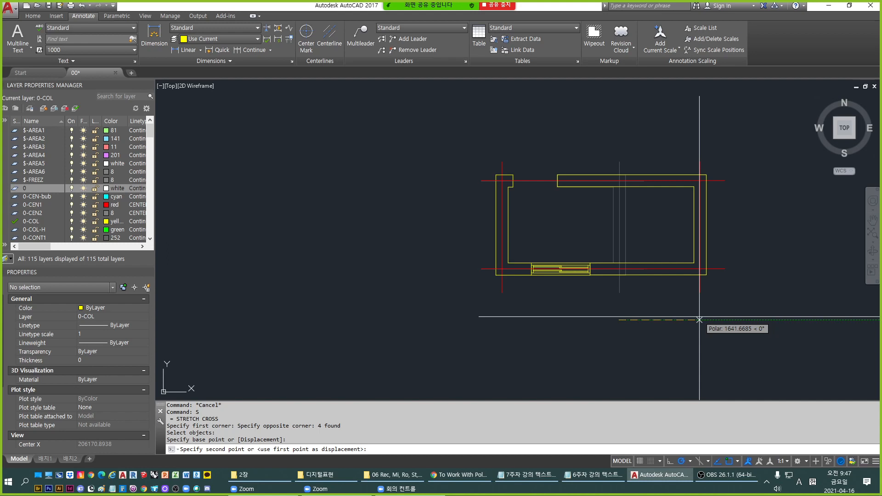
{"action": "type", "text": "85"}
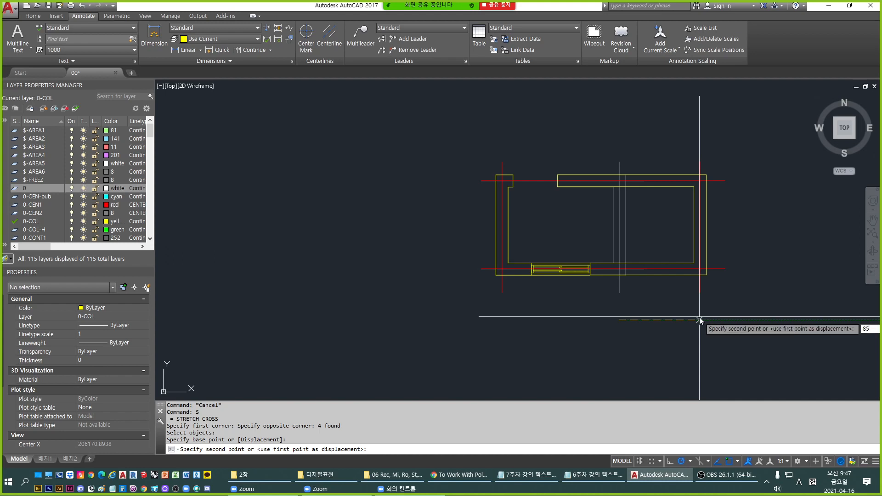
{"action": "type", "text": "0"}
{"action": "key", "text": "Return"}
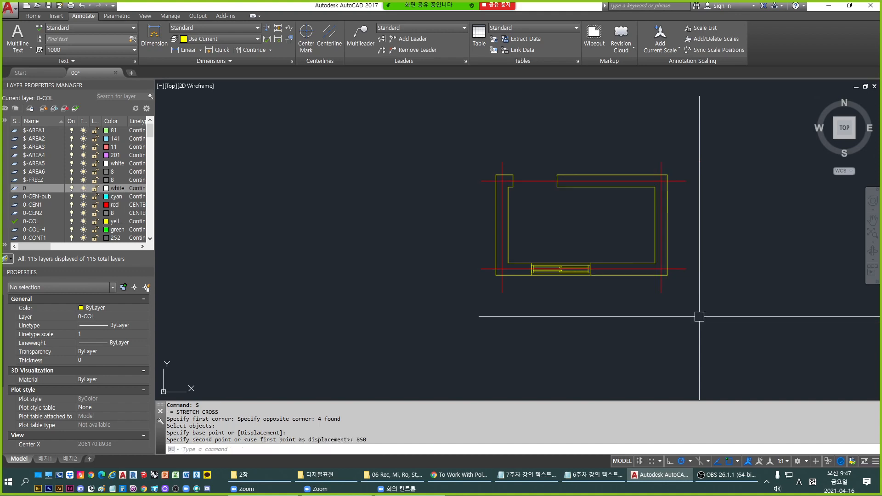
Measure the widened room's interior width between its inner corners along the window wall.
{"action": "scroll", "coordinate": [420, 279], "scroll_direction": "up", "scroll_amount": 2}
{"action": "key", "text": "Escape"}
{"action": "middle_click_drag", "start_coordinate": [576, 276], "coordinate": [469, 285]}
{"action": "key", "text": "Escape"}
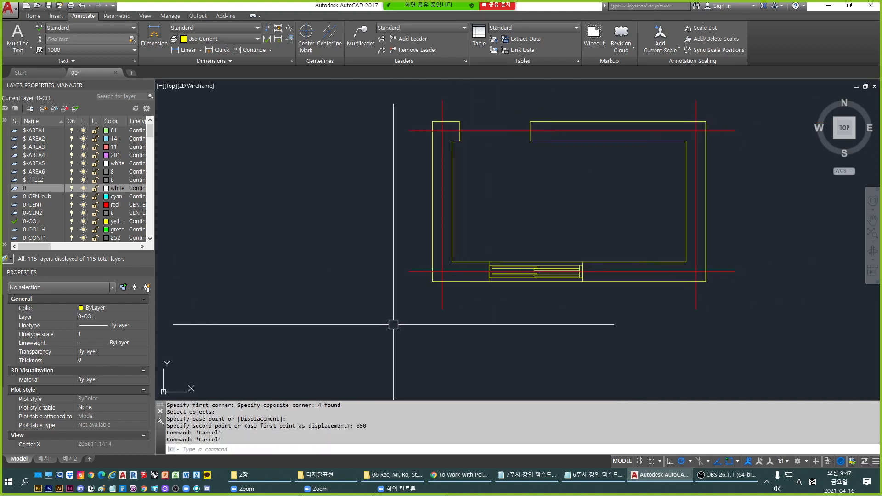
{"action": "type", "text": "d"}
{"action": "key", "text": "Return"}
{"action": "left_click", "coordinate": [452, 261]}
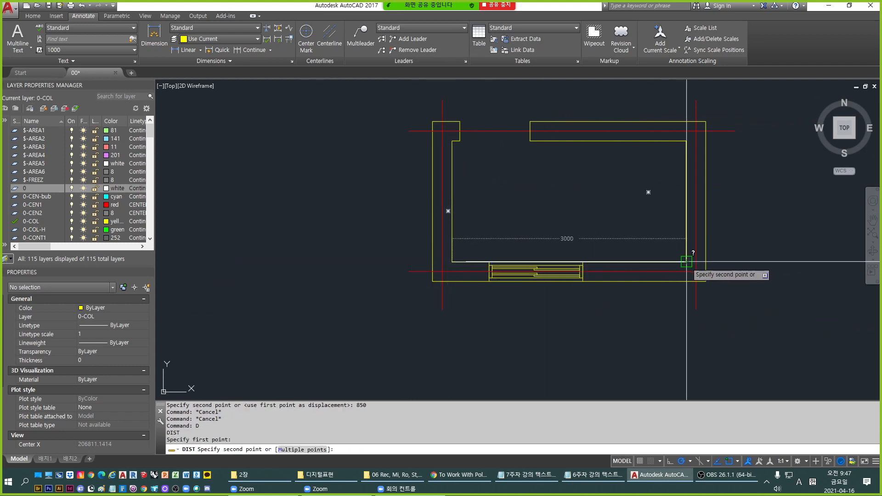
{"action": "left_click", "coordinate": [686, 261]}
{"action": "key", "text": "Escape"}
{"action": "type", "text": "d"}
{"action": "key", "text": "Return"}
{"action": "left_click", "coordinate": [452, 261]}
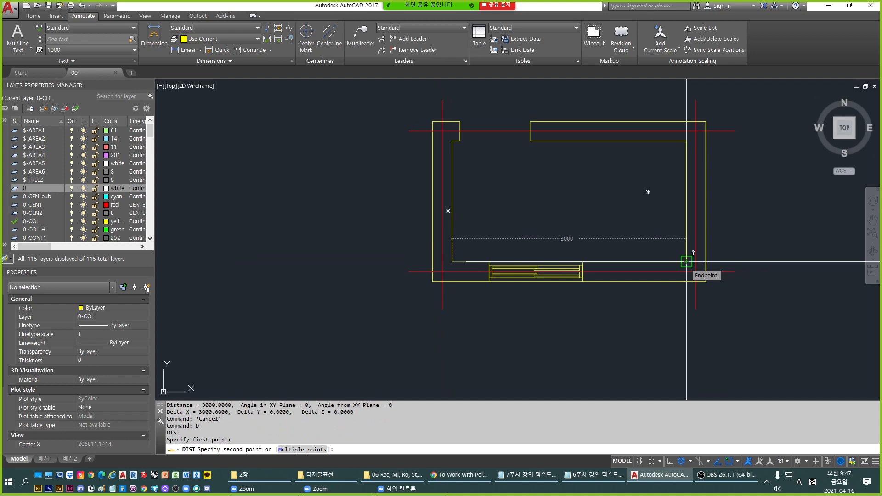
{"action": "key", "text": "Escape"}
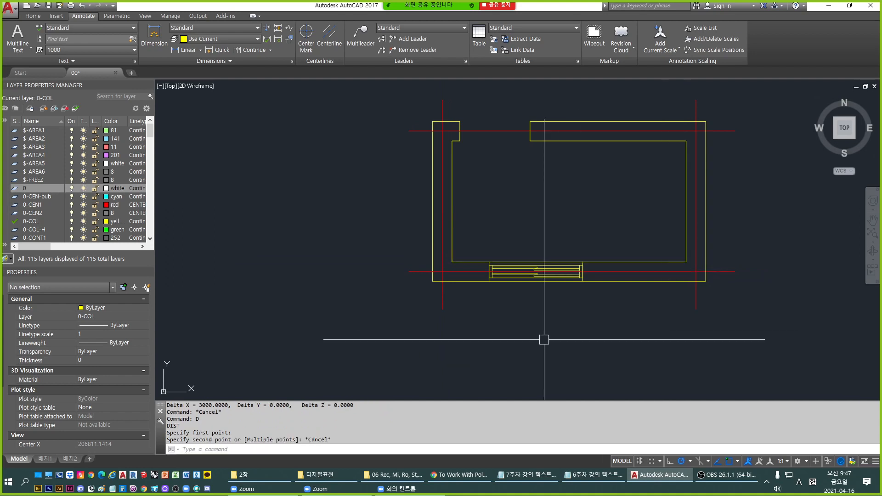
Try to stretch the right end of the sliding window outward to widen it.
{"action": "scroll", "coordinate": [530, 312], "scroll_direction": "up", "scroll_amount": 2}
{"action": "key", "text": "Escape"}
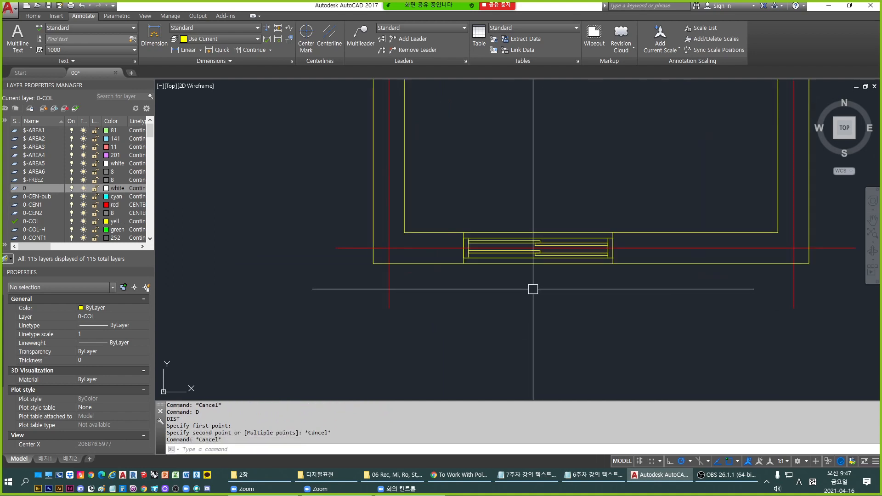
{"action": "middle_click_drag", "start_coordinate": [539, 281], "coordinate": [522, 283]}
{"action": "type", "text": "s"}
{"action": "key", "text": "space"}
{"action": "left_click", "coordinate": [562, 203]}
{"action": "left_click", "coordinate": [624, 334]}
{"action": "key", "text": "space"}
{"action": "left_click", "coordinate": [625, 334]}
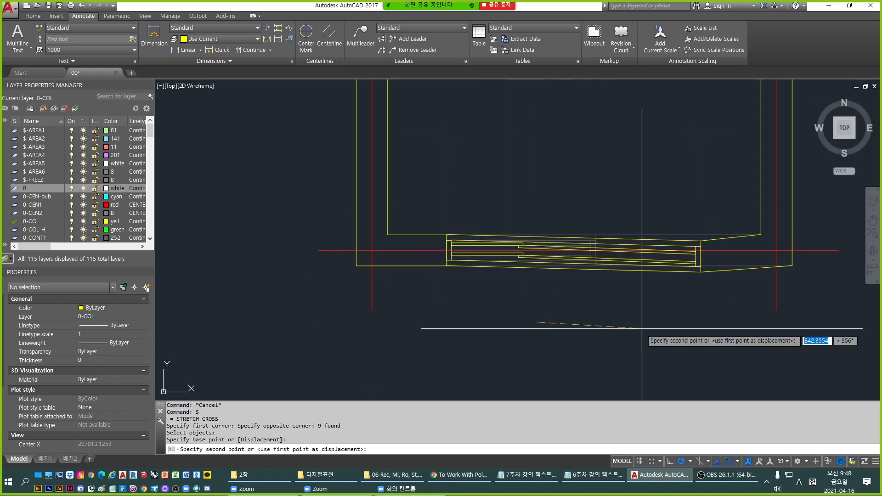
{"action": "key", "text": "Escape"}
Try to stretch the left end of the sliding window in the lower wall.
{"action": "type", "text": "s"}
{"action": "key", "text": "space"}
{"action": "left_click", "coordinate": [415, 205]}
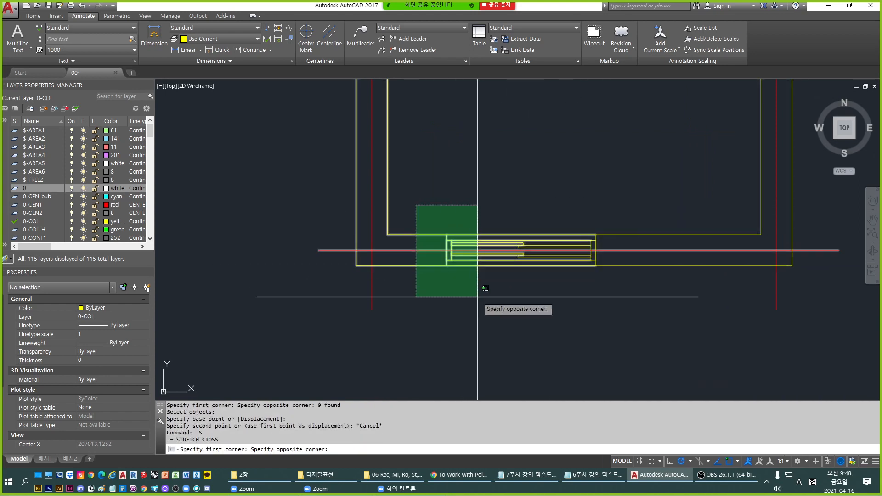
{"action": "left_click", "coordinate": [476, 313]}
{"action": "key", "text": "space"}
{"action": "left_click", "coordinate": [476, 315]}
{"action": "key", "text": "Escape"}
{"action": "key", "text": "Escape"}
Select all polylines of the sliding window in the lower wall, then clear the selection.
{"action": "scroll", "coordinate": [476, 279], "scroll_direction": "down", "scroll_amount": 2}
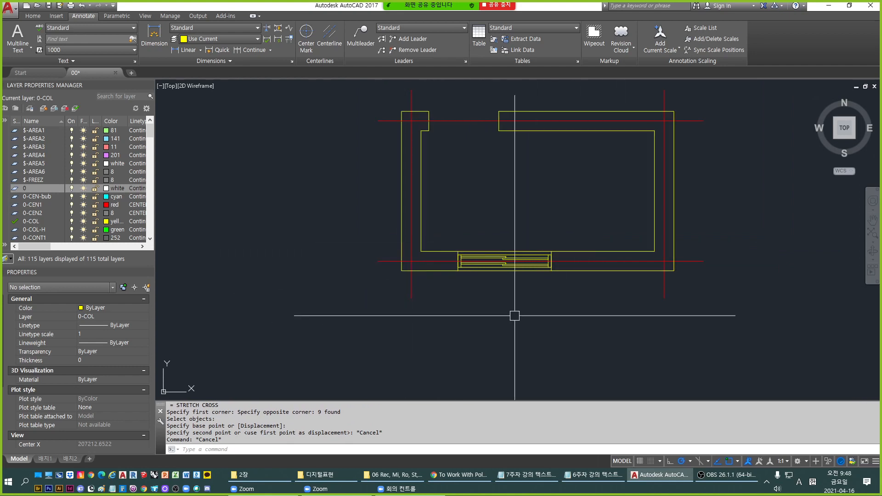
{"action": "scroll", "coordinate": [511, 274], "scroll_direction": "up", "scroll_amount": 2}
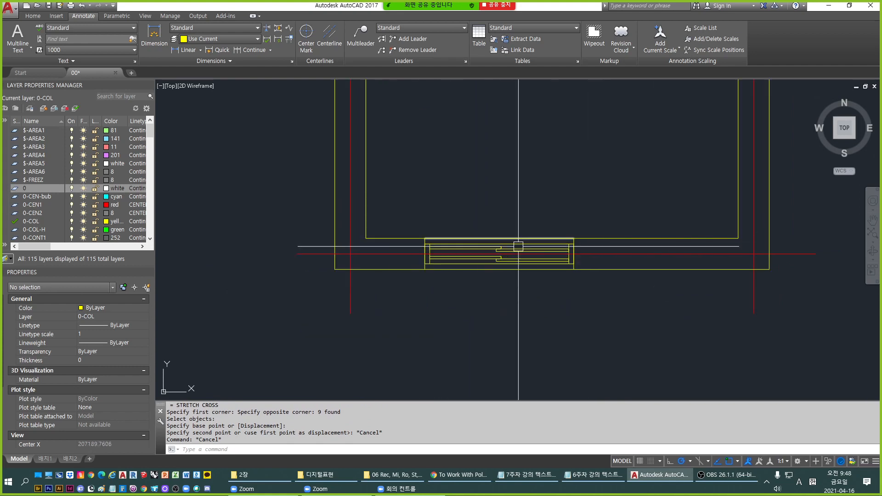
{"action": "scroll", "coordinate": [513, 261], "scroll_direction": "down", "scroll_amount": 2}
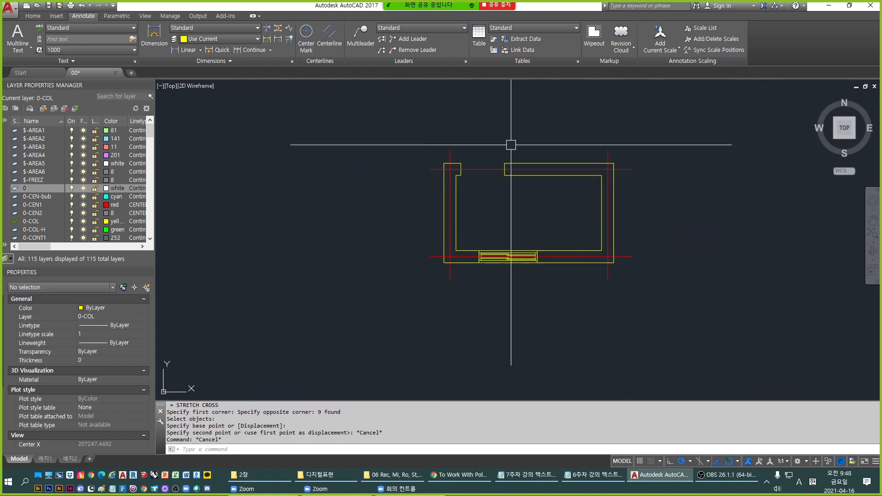
{"action": "scroll", "coordinate": [496, 255], "scroll_direction": "up", "scroll_amount": 2}
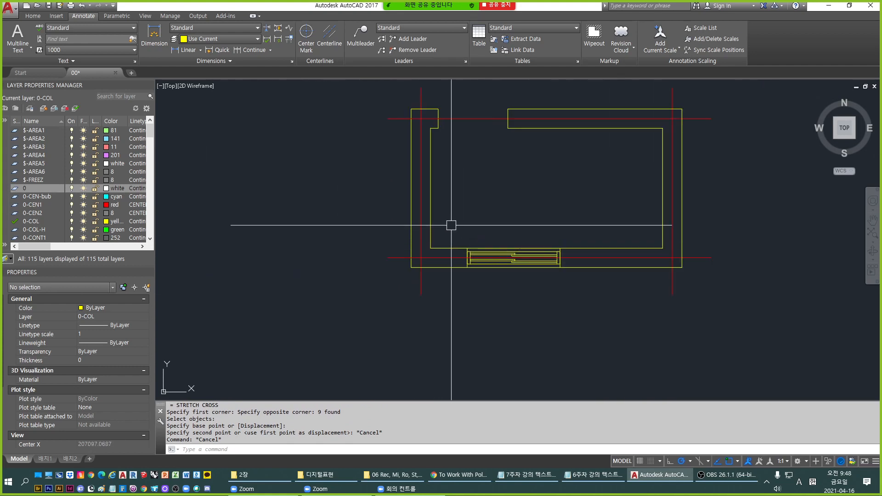
{"action": "scroll", "coordinate": [451, 225], "scroll_direction": "up", "scroll_amount": 2}
{"action": "left_click", "coordinate": [453, 240]}
{"action": "left_click", "coordinate": [678, 331]}
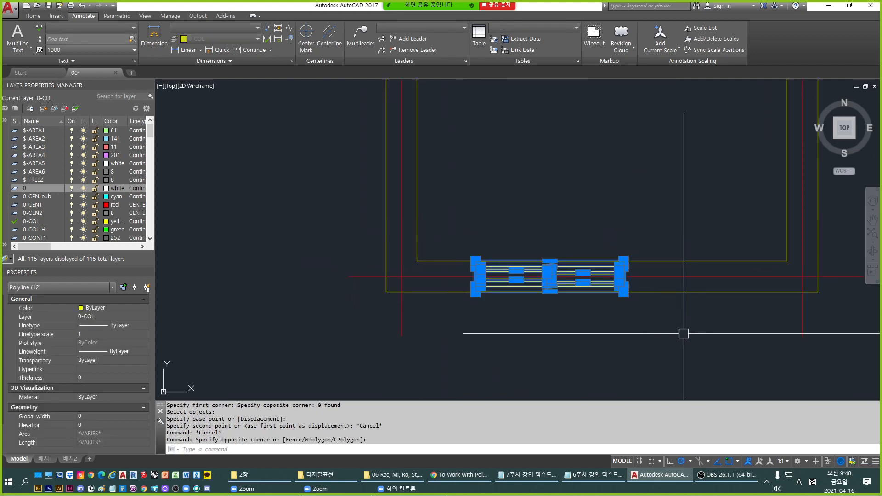
{"action": "scroll", "coordinate": [679, 331], "scroll_direction": "down", "scroll_amount": 2}
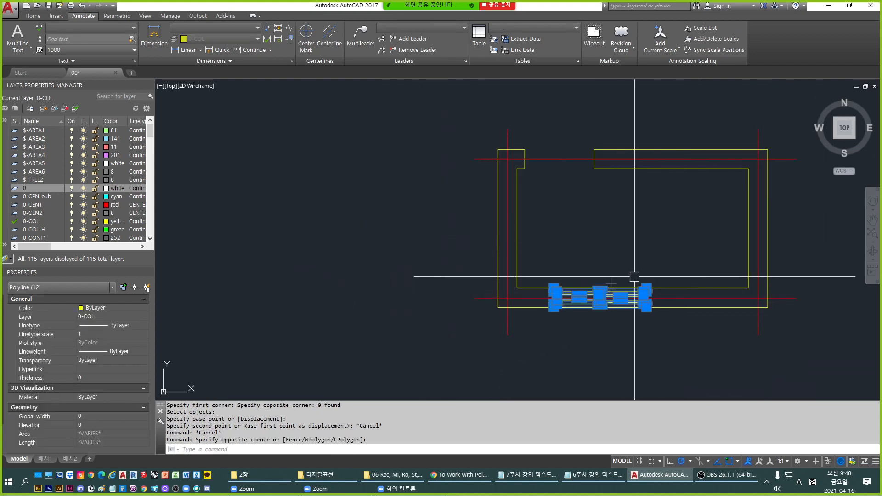
{"action": "scroll", "coordinate": [634, 276], "scroll_direction": "up", "scroll_amount": 2}
{"action": "middle_click_drag", "start_coordinate": [634, 294], "coordinate": [590, 299]}
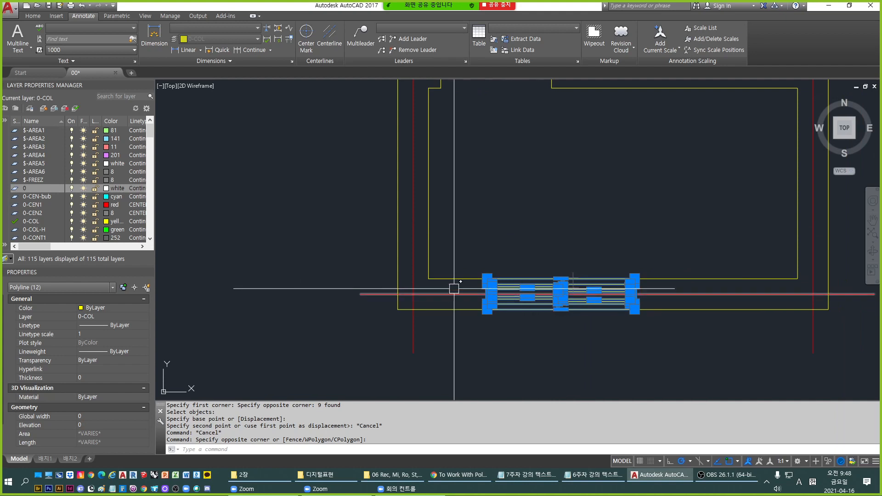
{"action": "scroll", "coordinate": [418, 273], "scroll_direction": "down", "scroll_amount": 2}
{"action": "scroll", "coordinate": [445, 257], "scroll_direction": "up", "scroll_amount": 2}
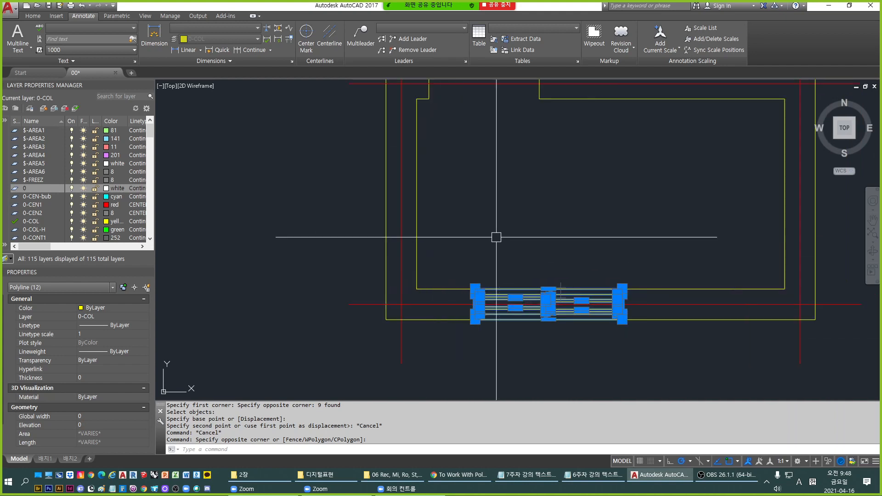
{"action": "scroll", "coordinate": [529, 280], "scroll_direction": "up", "scroll_amount": 4}
{"action": "key", "text": "Escape"}
{"action": "scroll", "coordinate": [464, 240], "scroll_direction": "down", "scroll_amount": 5}
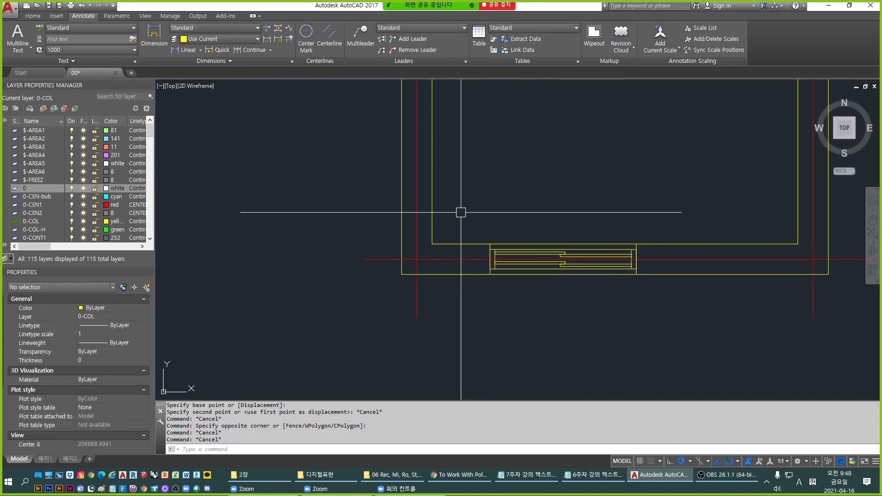
{"action": "left_click", "coordinate": [459, 211]}
{"action": "left_click", "coordinate": [652, 321]}
{"action": "key", "text": "Escape"}
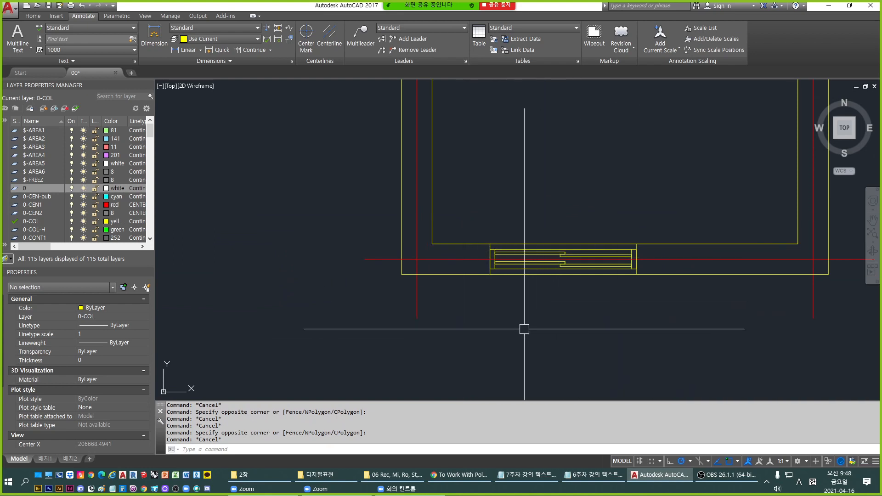
{"action": "scroll", "coordinate": [559, 292], "scroll_direction": "down", "scroll_amount": 2}
{"action": "key", "text": "Escape"}
{"action": "key", "text": "Escape"}
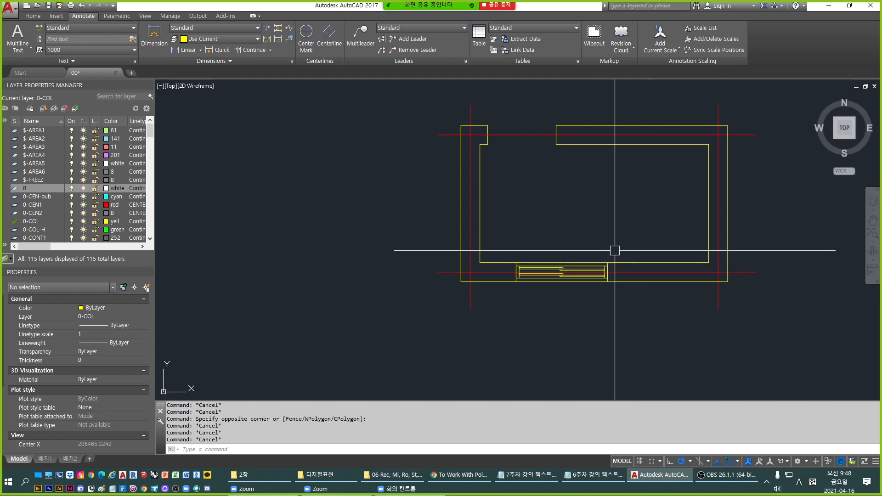
Draw a horizontal polyline across the room between the midpoints of the left and right inner wall lines.
{"action": "middle_click_drag", "start_coordinate": [614, 251], "coordinate": [575, 251]}
{"action": "type", "text": "L"}
{"action": "key", "text": "Return"}
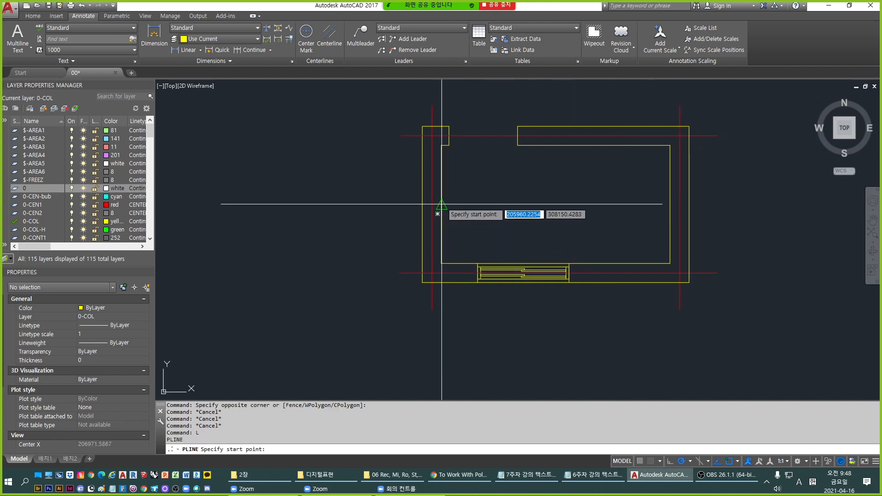
{"action": "left_click", "coordinate": [442, 204]}
{"action": "left_click", "coordinate": [669, 204]}
{"action": "key", "text": "space"}
{"action": "key", "text": "Escape"}
{"action": "key", "text": "Escape"}
Draw a vertical polyline from the horizontal guide line's midpoint straight down past the outside of the window wall.
{"action": "key", "text": "space"}
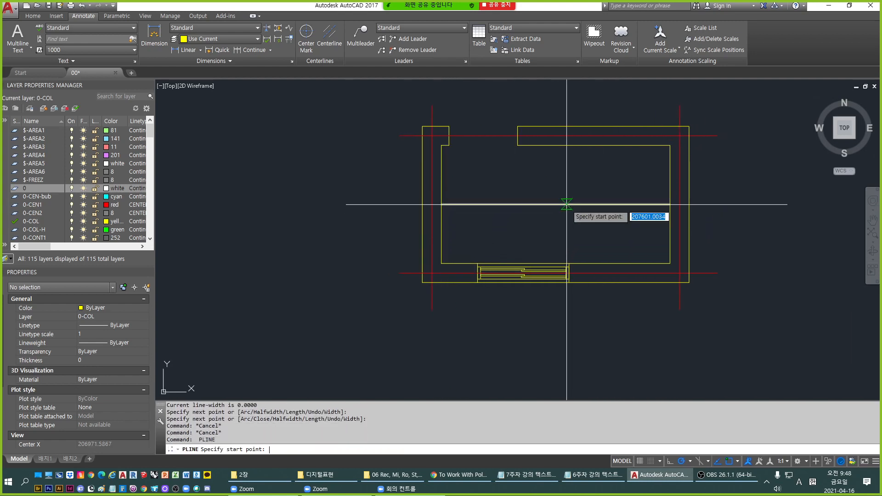
{"action": "left_click", "coordinate": [556, 204]}
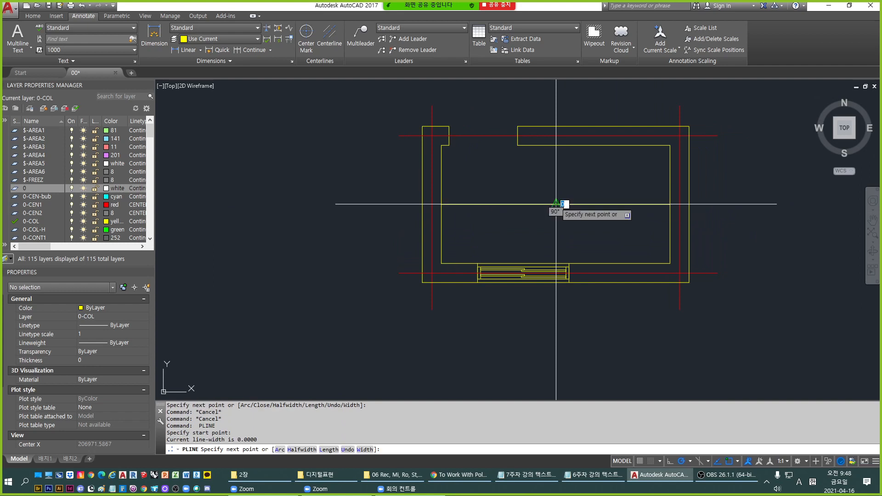
{"action": "left_click", "coordinate": [556, 374]}
{"action": "key", "text": "Escape"}
{"action": "scroll", "coordinate": [524, 288], "scroll_direction": "up", "scroll_amount": 4}
{"action": "scroll", "coordinate": [523, 270], "scroll_direction": "up", "scroll_amount": 3}
{"action": "key", "text": "Escape"}
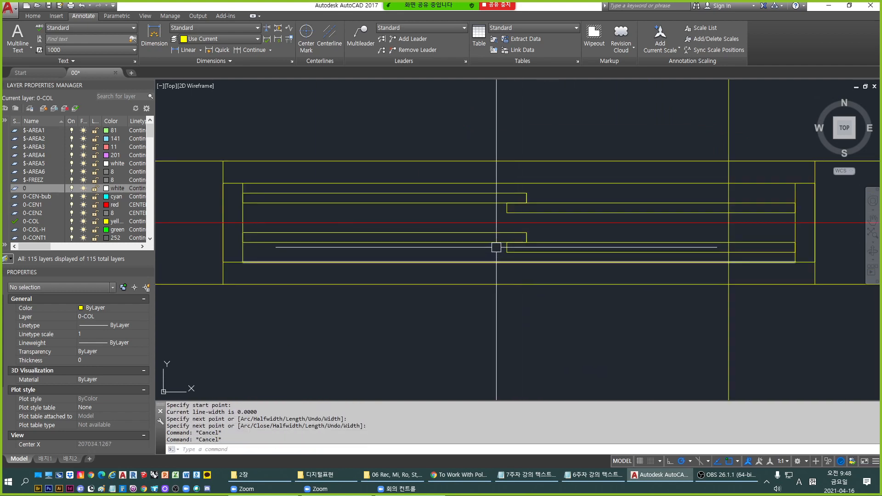
{"action": "type", "text": "D"}
{"action": "key", "text": "space"}
{"action": "left_click", "coordinate": [506, 242]}
{"action": "key", "text": "Escape"}
{"action": "key", "text": "Escape"}
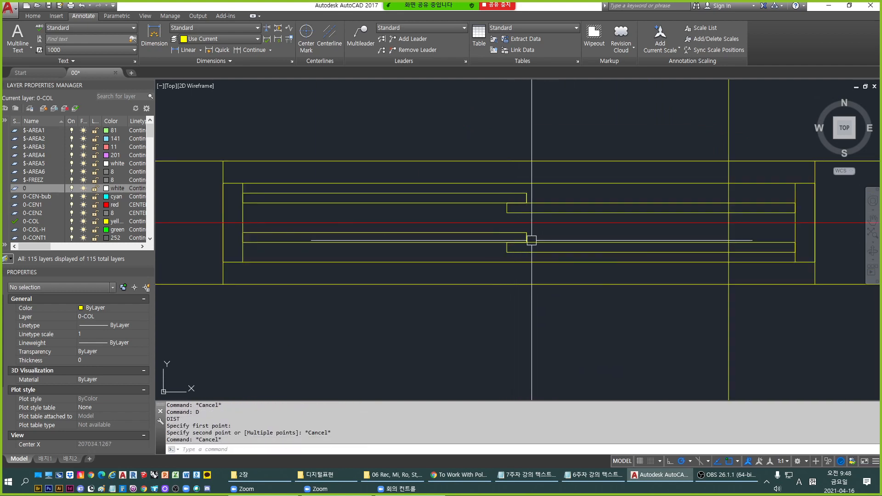
Draw a polyline from the lower sash's overlap corner, 20 to the right, continuing straight down below the wall.
{"action": "type", "text": "L"}
{"action": "key", "text": "space"}
{"action": "left_click", "coordinate": [507, 242]}
{"action": "type", "text": "2"}
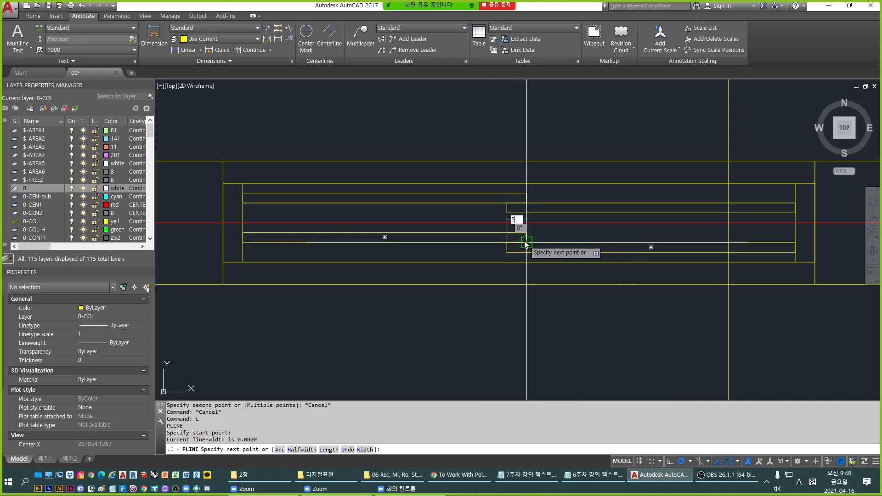
{"action": "type", "text": "0"}
{"action": "key", "text": "Return"}
{"action": "scroll", "coordinate": [516, 322], "scroll_direction": "down", "scroll_amount": 4}
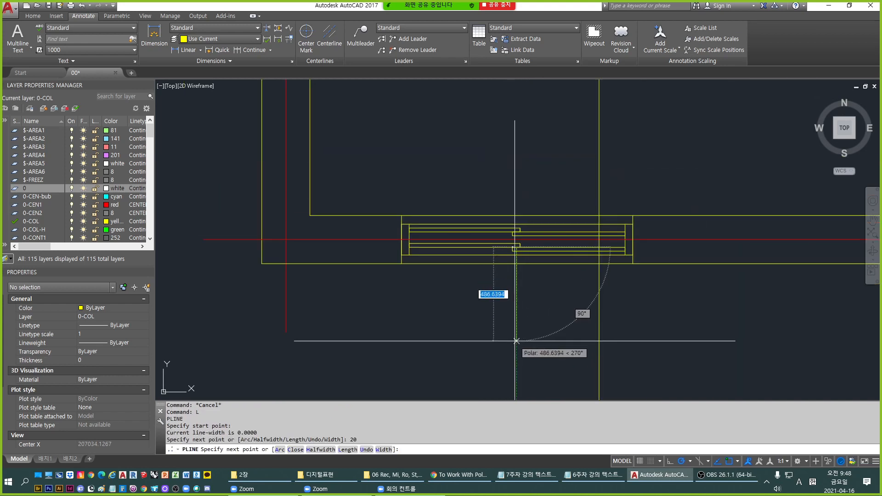
{"action": "mouse_move", "coordinate": [516, 340]}
{"action": "middle_mouse_down"}
{"action": "mouse_move", "coordinate": [523, 210]}
{"action": "mouse_move", "coordinate": [521, 317]}
{"action": "middle_mouse_up"}
{"action": "left_click", "coordinate": [523, 368]}
{"action": "key", "text": "Return"}
{"action": "key", "text": "Escape"}
{"action": "key", "text": "Escape"}
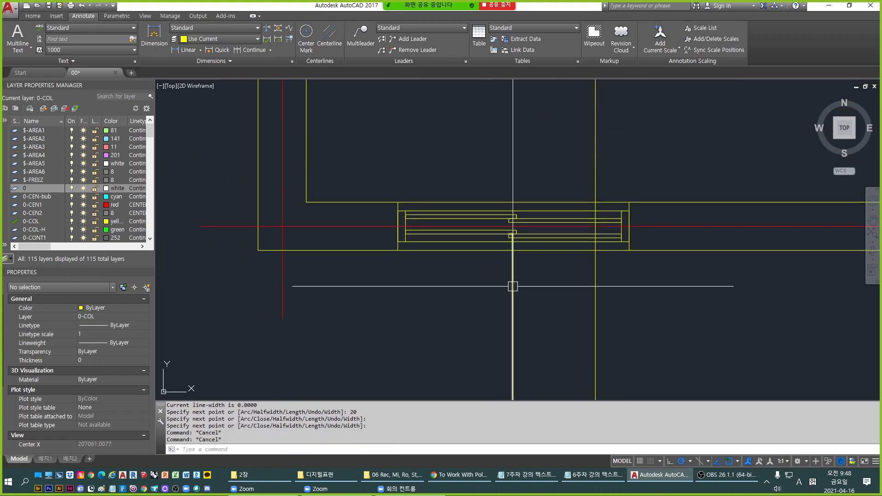
{"action": "scroll", "coordinate": [512, 285], "scroll_direction": "down", "scroll_amount": 4}
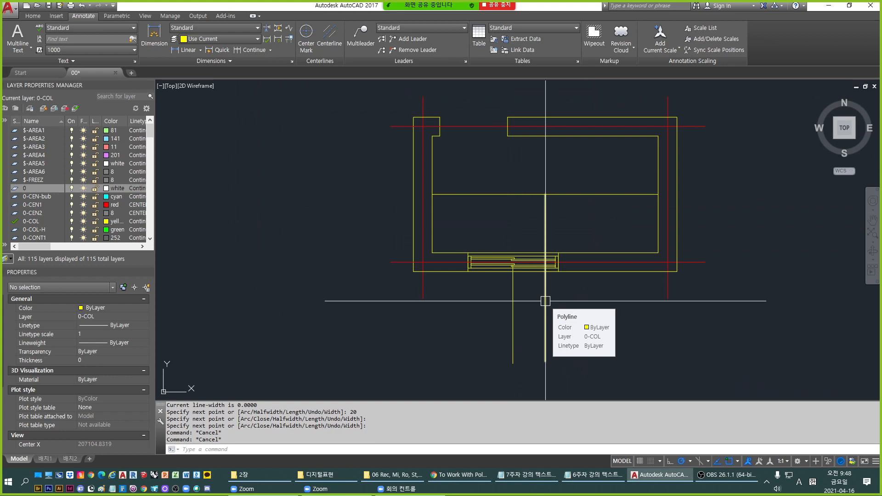
{"action": "key", "text": "Escape"}
{"action": "key", "text": "Escape"}
{"action": "key", "text": "Escape"}
{"action": "middle_click_drag", "start_coordinate": [469, 302], "coordinate": [473, 288]}
{"action": "type", "text": "s"}
{"action": "key", "text": "Return"}
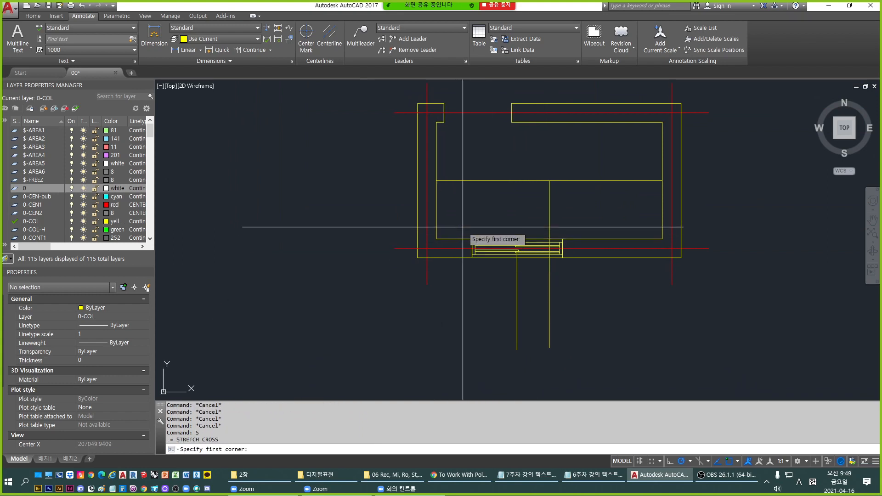
{"action": "left_click", "coordinate": [463, 227]}
{"action": "key", "text": "Escape"}
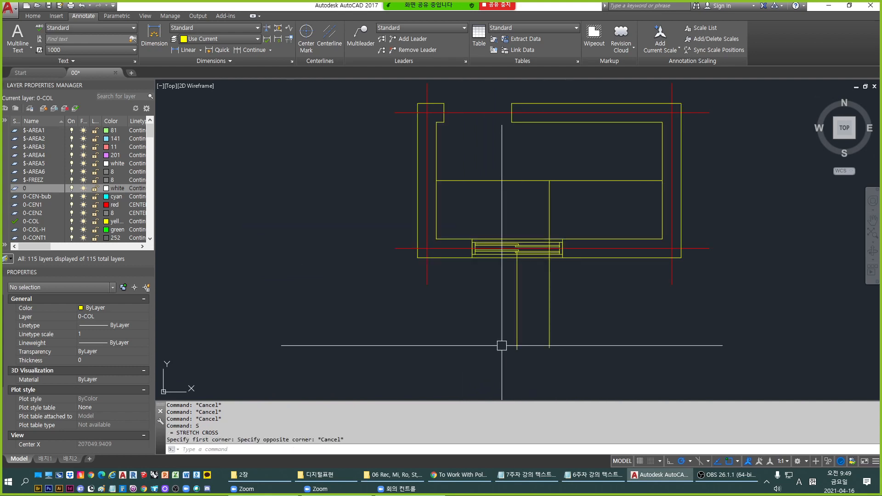
{"action": "left_click", "coordinate": [519, 288]}
{"action": "key", "text": "Escape"}
{"action": "key", "text": "Escape"}
Try to stretch the sliding window with a crossing selection around the opening that excludes the guide lines' lower ends.
{"action": "type", "text": "s"}
{"action": "key", "text": "Return"}
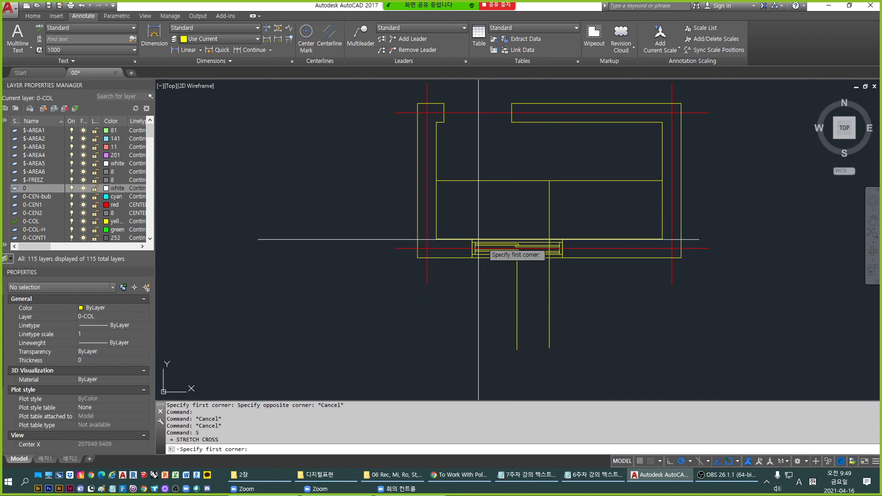
{"action": "left_click", "coordinate": [458, 222]}
{"action": "left_click", "coordinate": [570, 272]}
{"action": "key", "text": "Return"}
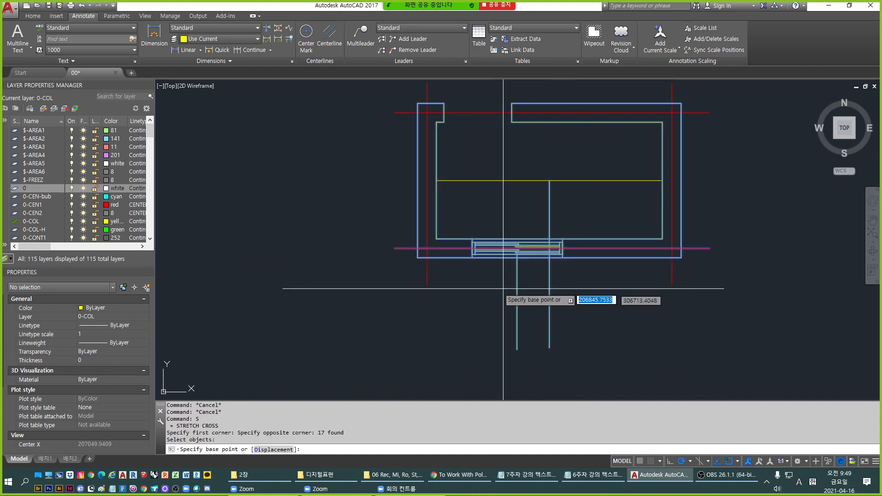
{"action": "left_click", "coordinate": [492, 288]}
{"action": "key", "text": "Escape"}
{"action": "key", "text": "Escape"}
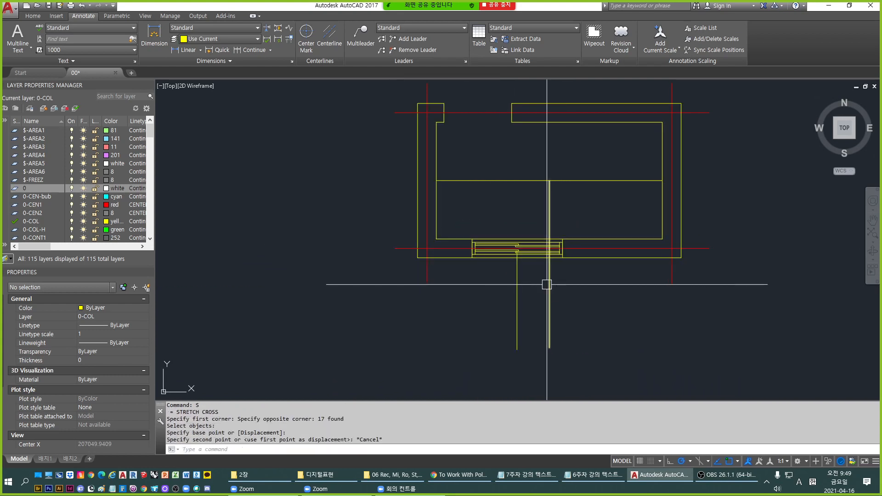
Try to stretch the sliding window with a crossing selection extended down over both vertical guide lines.
{"action": "key", "text": "Return"}
{"action": "left_click", "coordinate": [462, 213]}
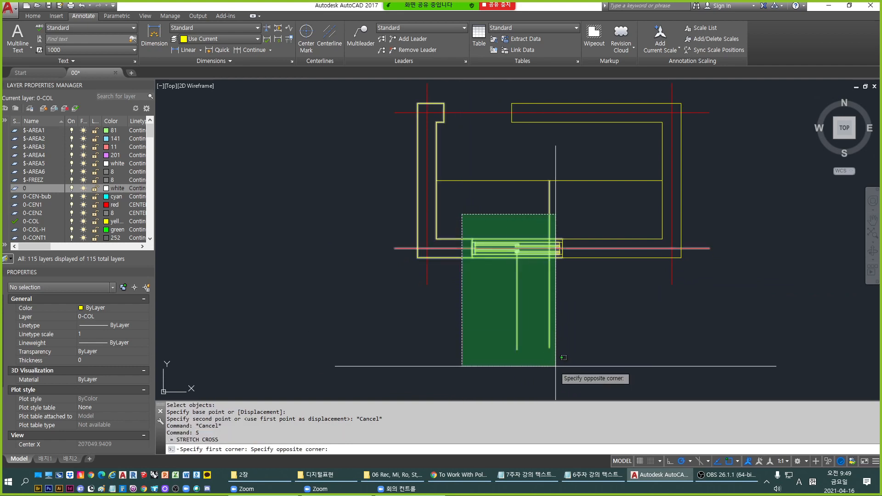
{"action": "left_click", "coordinate": [567, 358]}
{"action": "key", "text": "Return"}
{"action": "left_click", "coordinate": [462, 329]}
{"action": "key", "text": "Escape"}
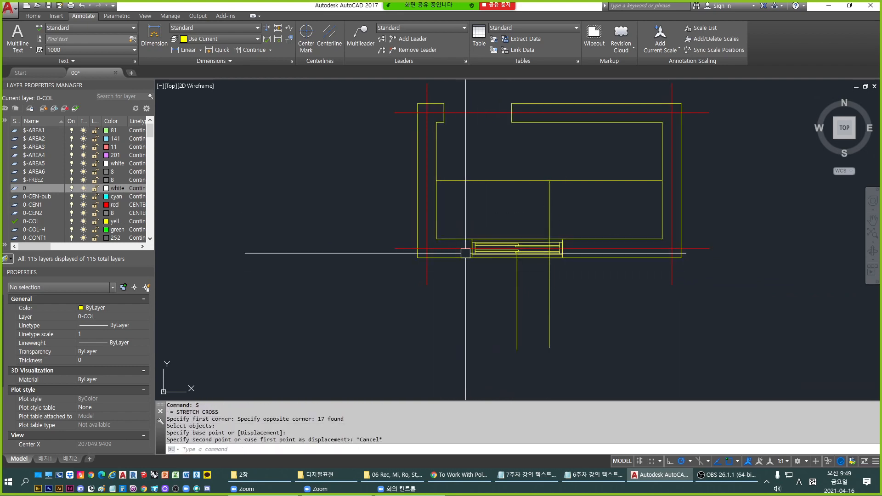
Try to stretch the sliding window with a crossing selection that ends just below the window wall.
{"action": "type", "text": "s"}
{"action": "key", "text": "Return"}
{"action": "left_click", "coordinate": [451, 224]}
{"action": "left_click", "coordinate": [570, 275]}
{"action": "key", "text": "Return"}
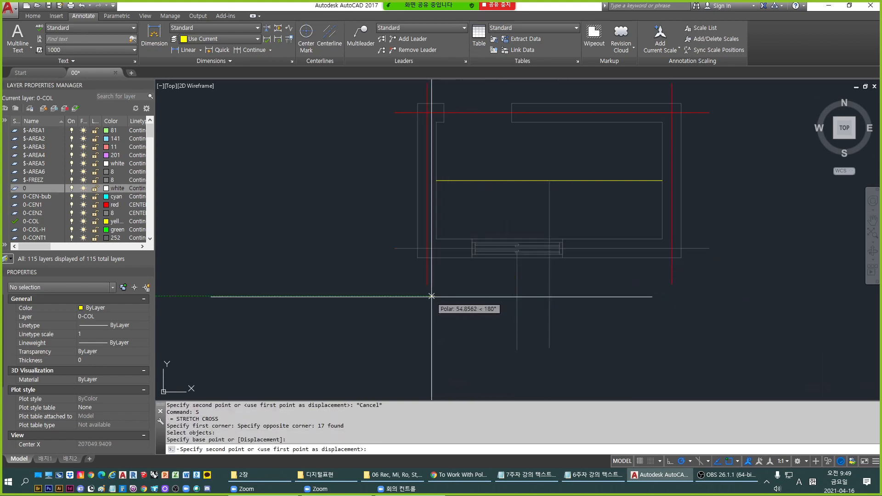
{"action": "left_click", "coordinate": [435, 296]}
{"action": "key", "text": "Escape"}
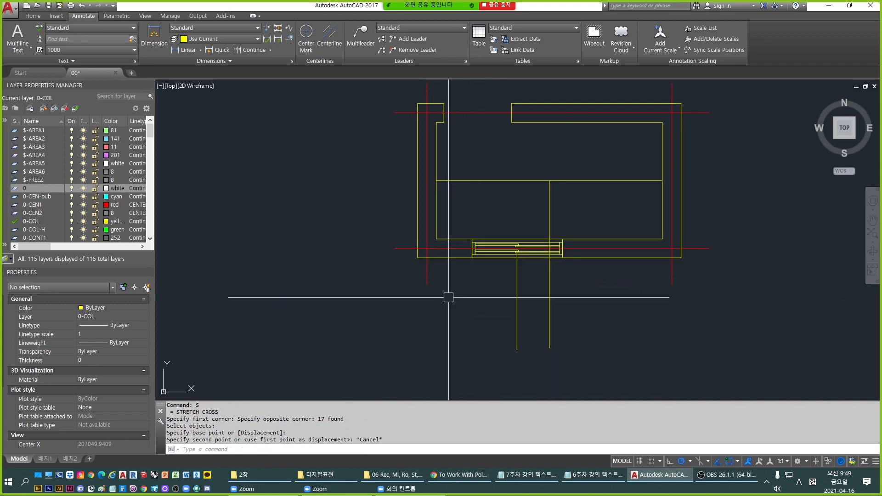
Shorten the guide line at the window's overlap by moving its lower end up toward the wall.
{"action": "left_click", "coordinate": [516, 321]}
{"action": "left_click", "coordinate": [517, 349]}
{"action": "left_click", "coordinate": [516, 300]}
{"action": "key", "text": "Escape"}
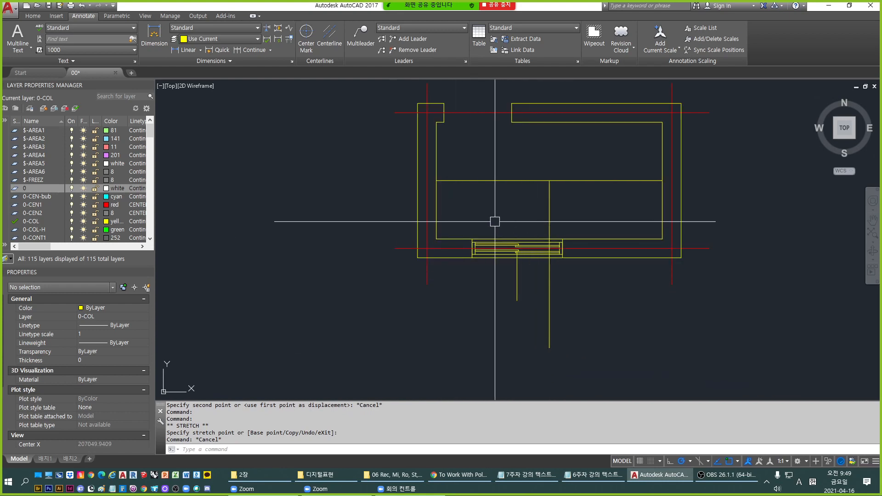
{"action": "left_click", "coordinate": [554, 313]}
{"action": "left_click", "coordinate": [541, 319]}
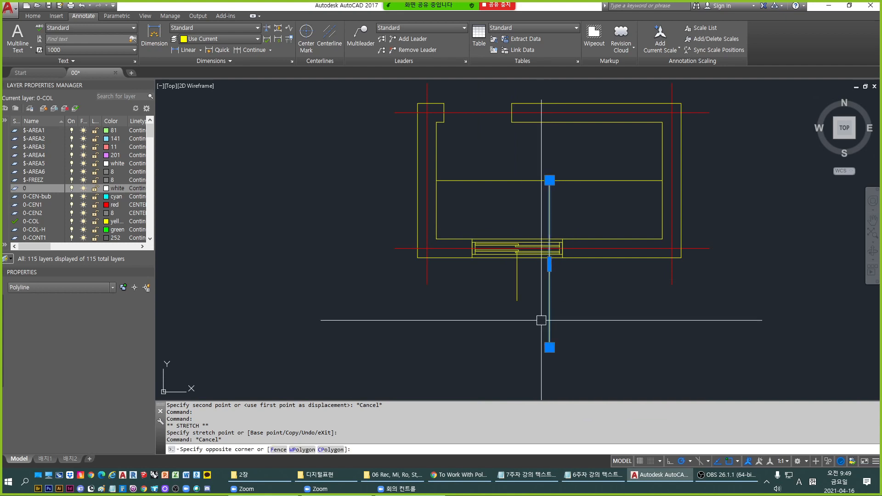
{"action": "key", "text": "Escape"}
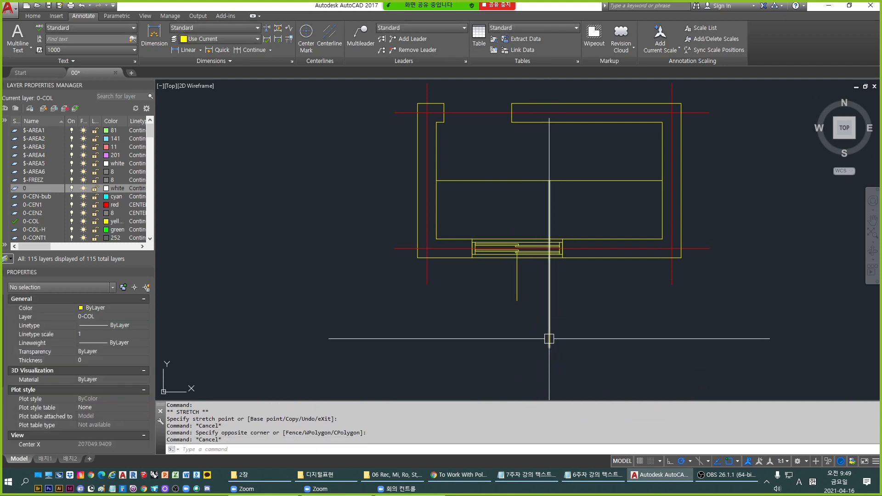
{"action": "key", "text": "Escape"}
{"action": "key", "text": "Escape"}
{"action": "key", "text": "Escape"}
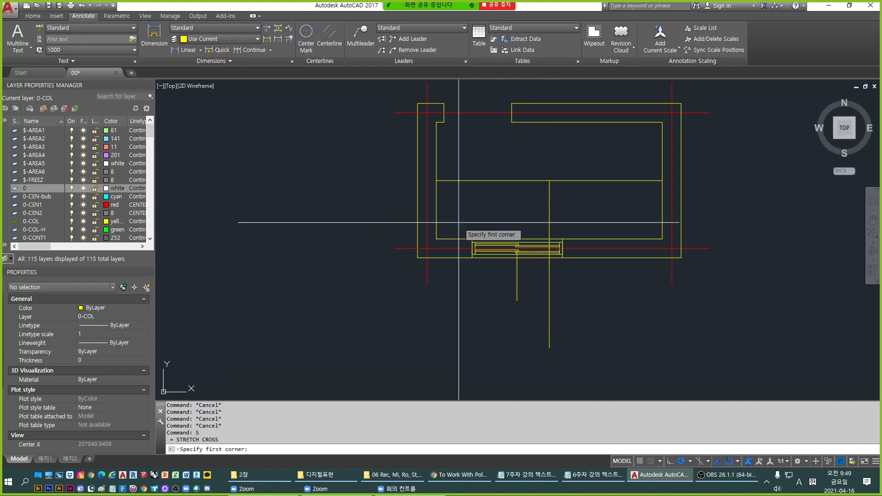
Stretch the sliding window and its shortened guide line horizontally from the line's lower end onto the room's vertical centre guide line.
{"action": "left_click", "coordinate": [572, 311]}
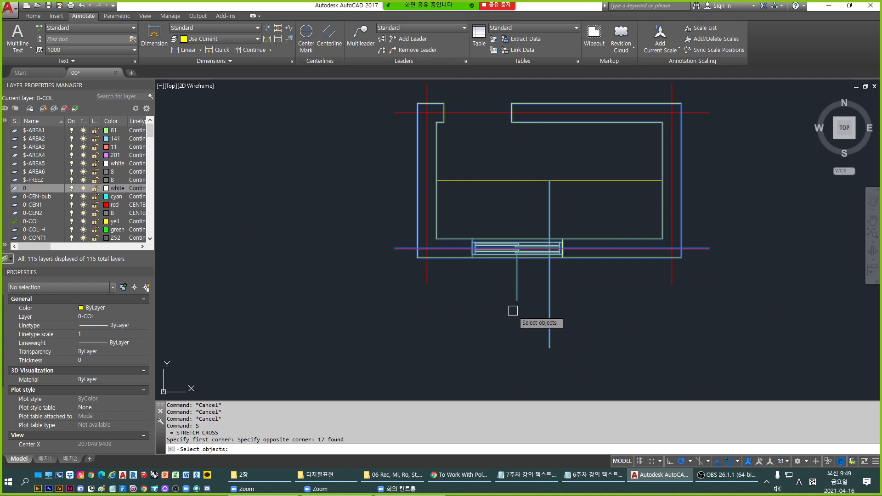
{"action": "key", "text": "Return"}
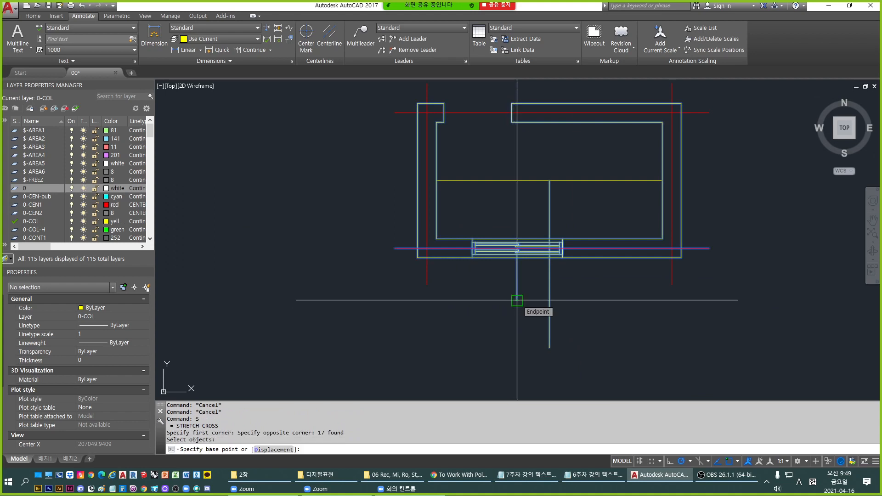
{"action": "left_click", "coordinate": [516, 300]}
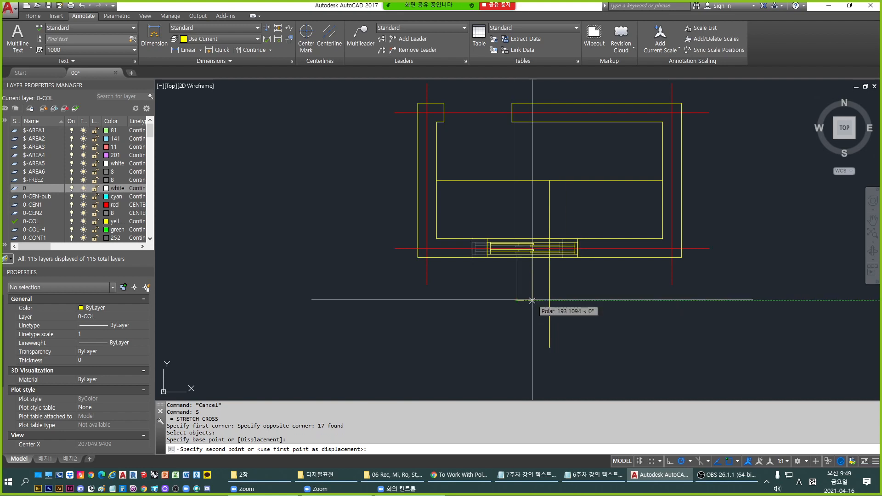
{"action": "left_click", "coordinate": [549, 301]}
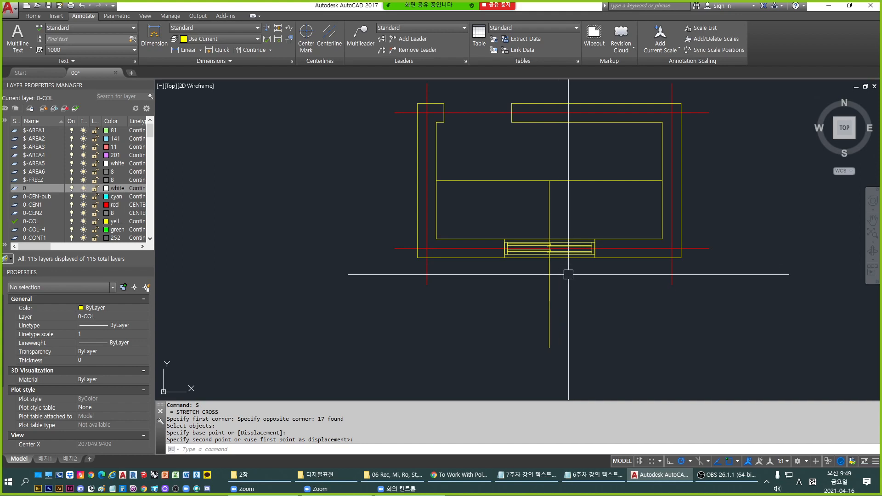
Delete the horizontal guide line and both vertical guide lines.
{"action": "left_click", "coordinate": [579, 297]}
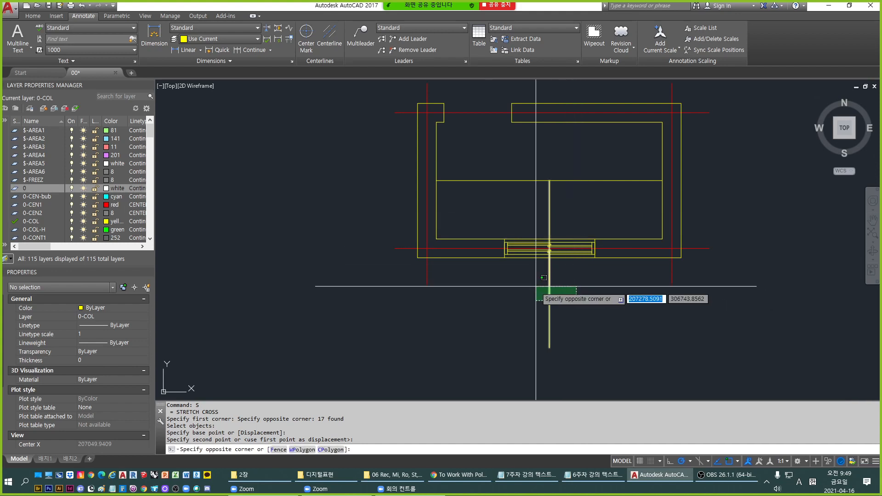
{"action": "left_click", "coordinate": [540, 296]}
{"action": "left_click", "coordinate": [605, 194]}
{"action": "left_click", "coordinate": [514, 165]}
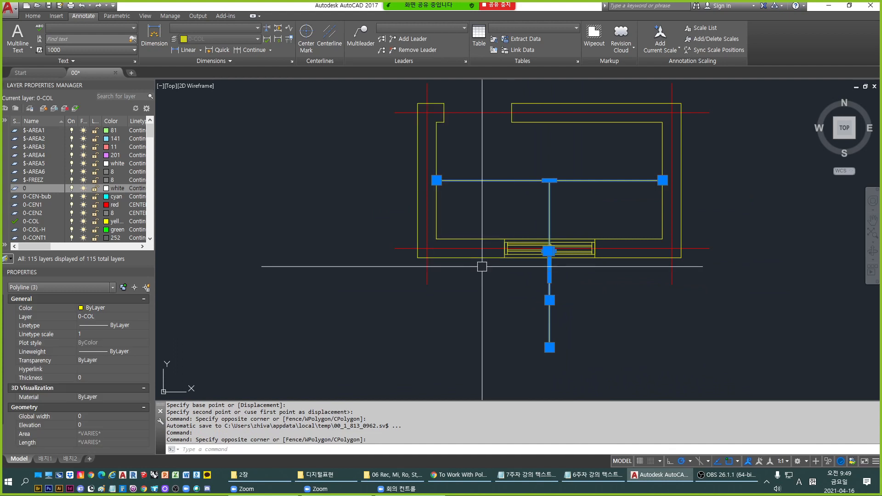
{"action": "key", "text": "Delete"}
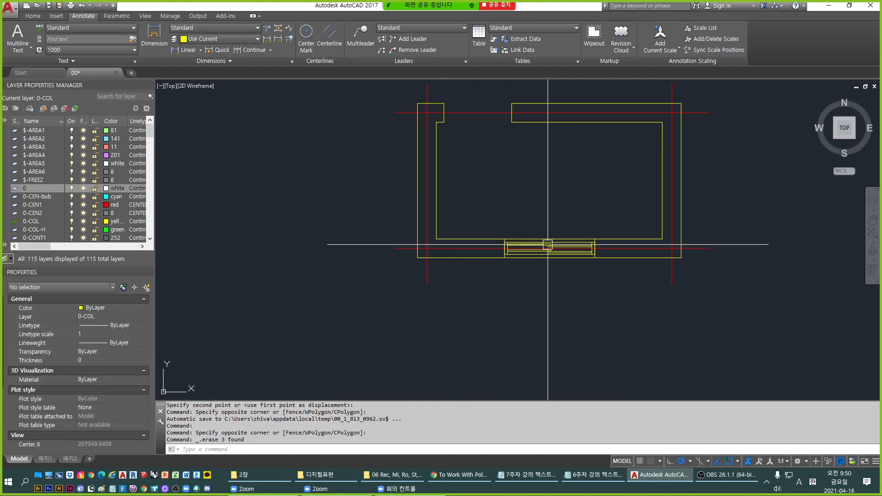
{"action": "middle_click_drag", "start_coordinate": [451, 201], "coordinate": [459, 209]}
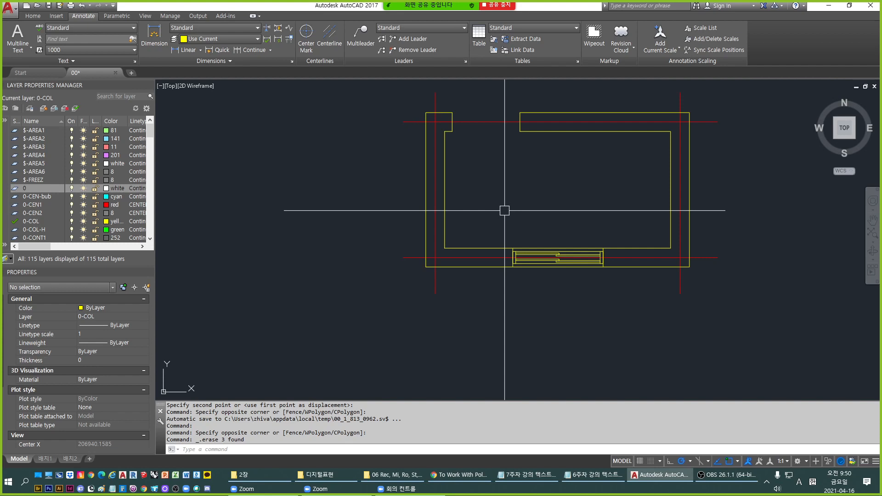
{"action": "middle_click_drag", "start_coordinate": [461, 169], "coordinate": [459, 211]}
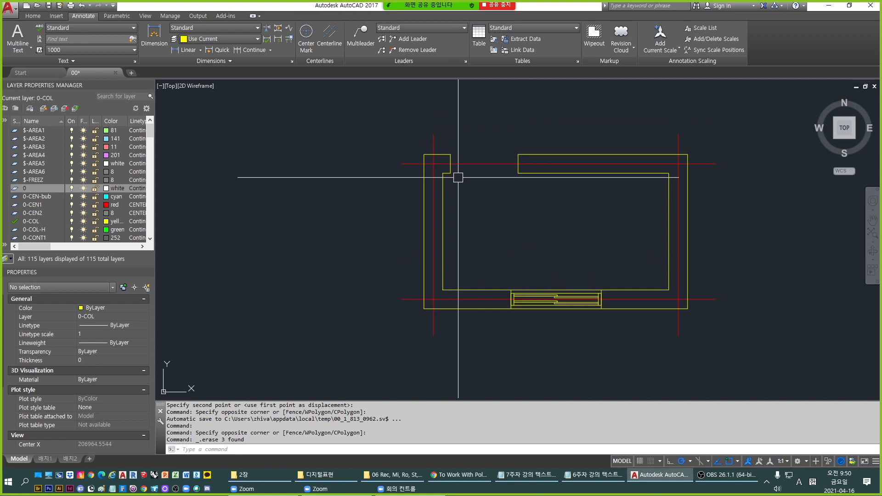
{"action": "middle_click_drag", "start_coordinate": [465, 299], "coordinate": [451, 278]}
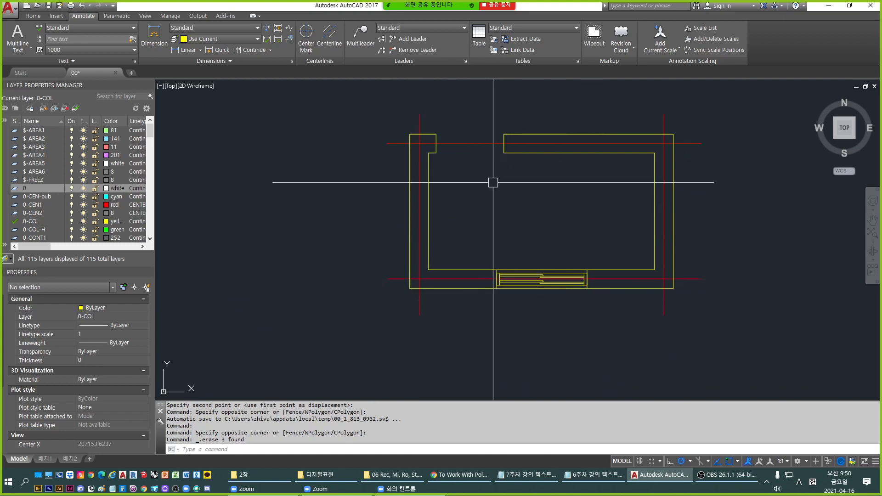
Draw a vertical construction line through the upper wall's end at the right side of the door opening.
{"action": "key", "text": "Escape"}
{"action": "key", "text": "Escape"}
{"action": "type", "text": "xl"}
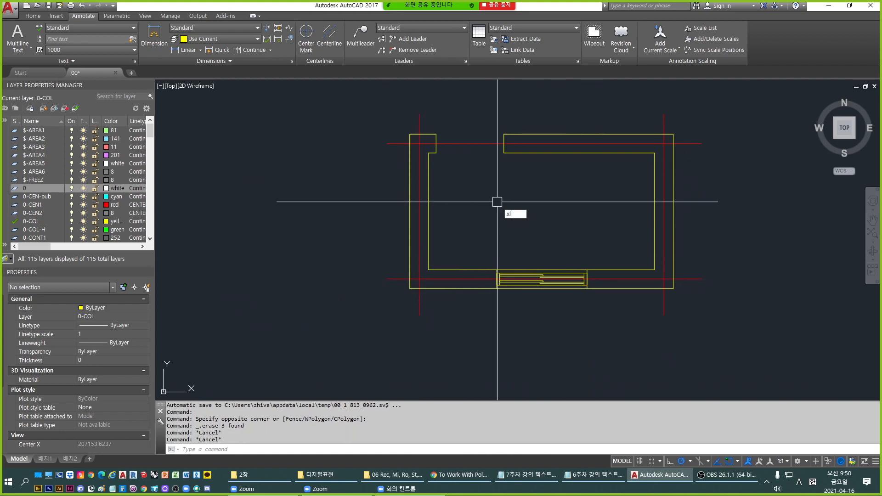
{"action": "key", "text": "Return"}
{"action": "type", "text": "v"}
{"action": "key", "text": "Return"}
{"action": "left_click", "coordinate": [503, 156]}
{"action": "key", "text": "Escape"}
{"action": "middle_click_drag", "start_coordinate": [465, 223], "coordinate": [471, 261]}
{"action": "key", "text": "Escape"}
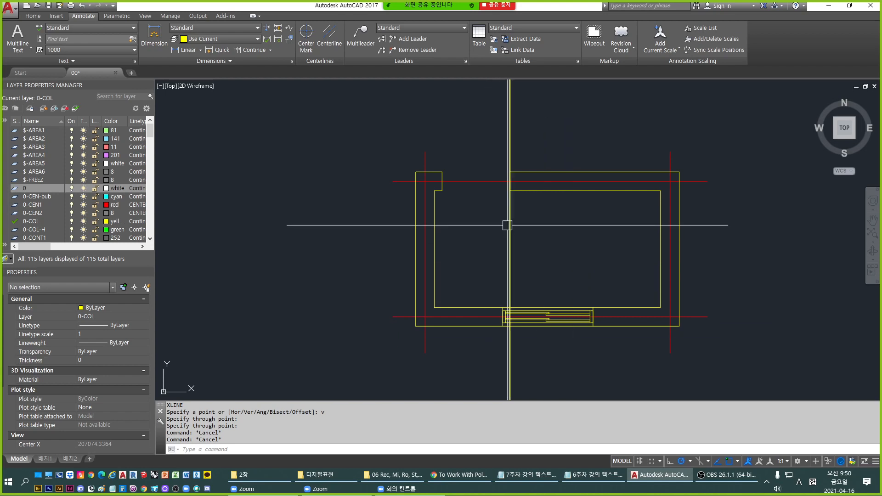
Draw two diagonal polylines that meet inside the room, one from above the door opening and one ending below the window wall.
{"action": "middle_click_drag", "start_coordinate": [614, 248], "coordinate": [610, 248]}
{"action": "key", "text": "Escape"}
{"action": "key", "text": "Escape"}
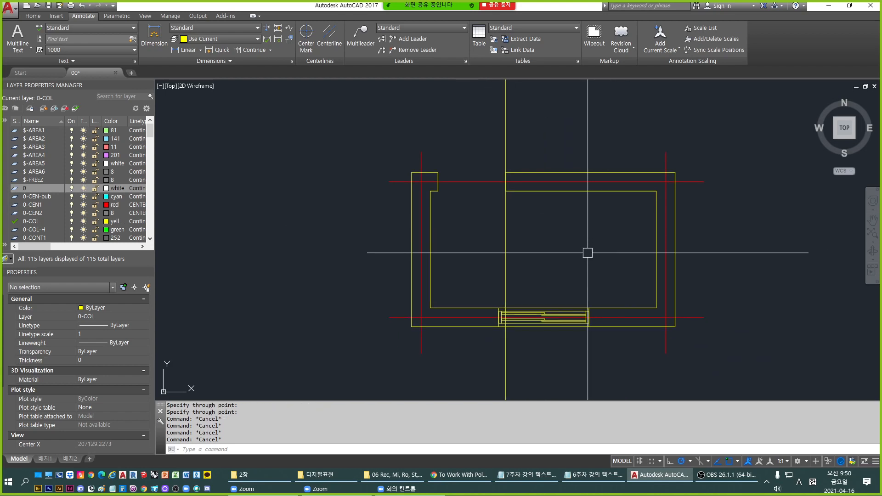
{"action": "type", "text": "pl"}
{"action": "key", "text": "Return"}
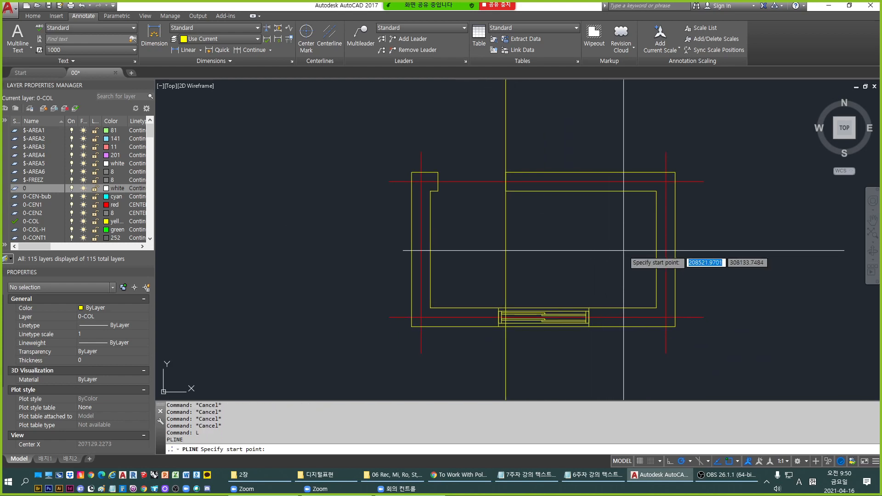
{"action": "left_click", "coordinate": [469, 141]}
{"action": "left_click", "coordinate": [622, 250]}
{"action": "key", "text": "Return"}
{"action": "key", "text": "Return"}
{"action": "left_click", "coordinate": [623, 250]}
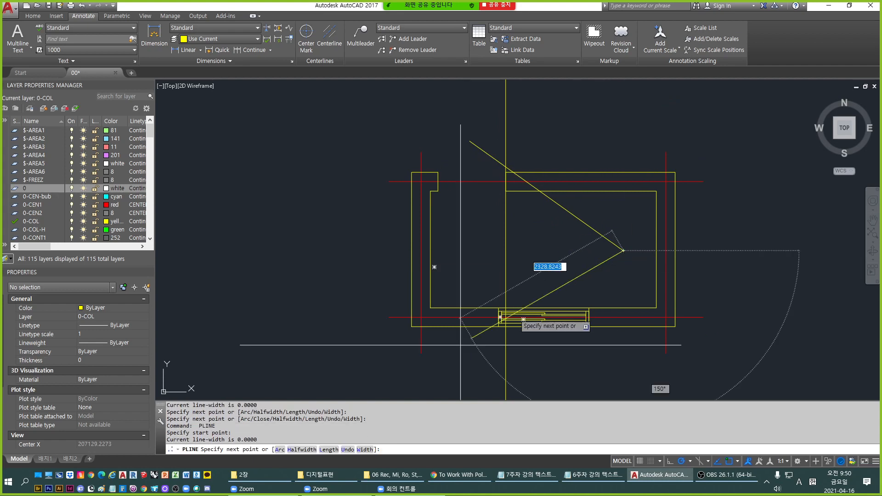
{"action": "left_click", "coordinate": [460, 378]}
{"action": "key", "text": "Escape"}
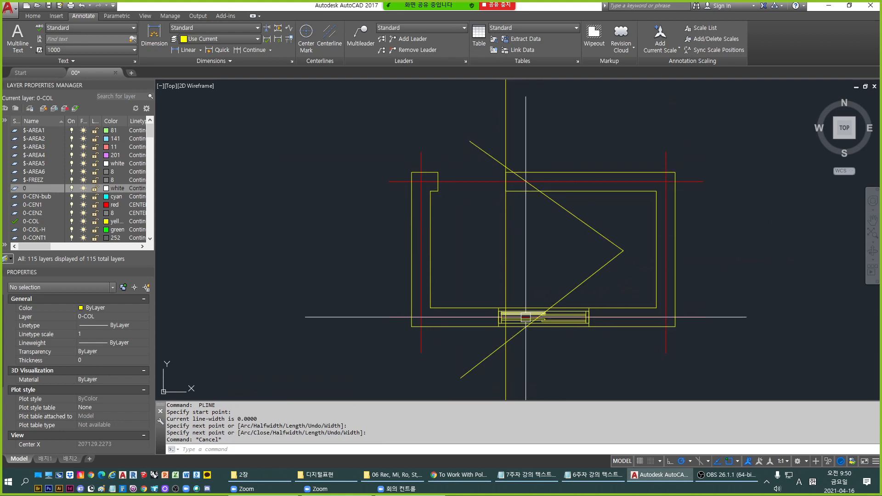
Draw diagonal polylines up and to the left from the door opening's right inner corner and from the room's upper-left outer corner.
{"action": "middle_click_drag", "start_coordinate": [526, 317], "coordinate": [521, 315]}
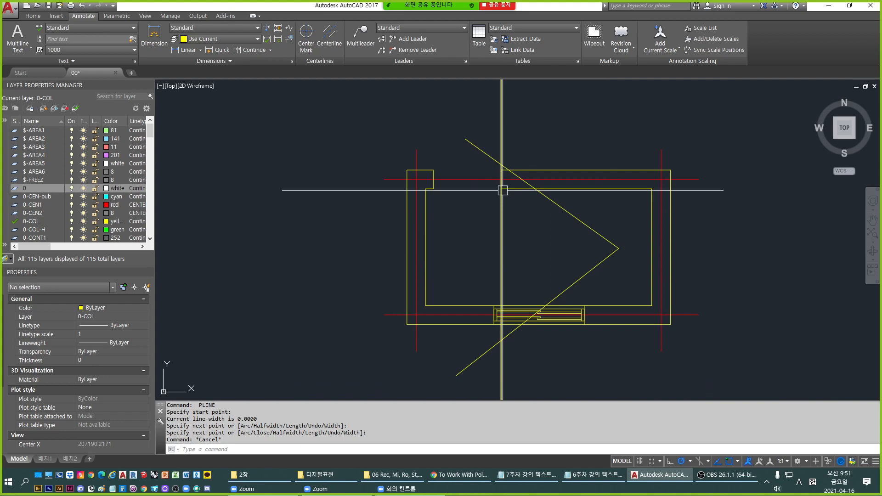
{"action": "mouse_move", "coordinate": [502, 189]}
{"action": "scroll", "coordinate": [503, 189], "scroll_direction": "down", "scroll_amount": 2}
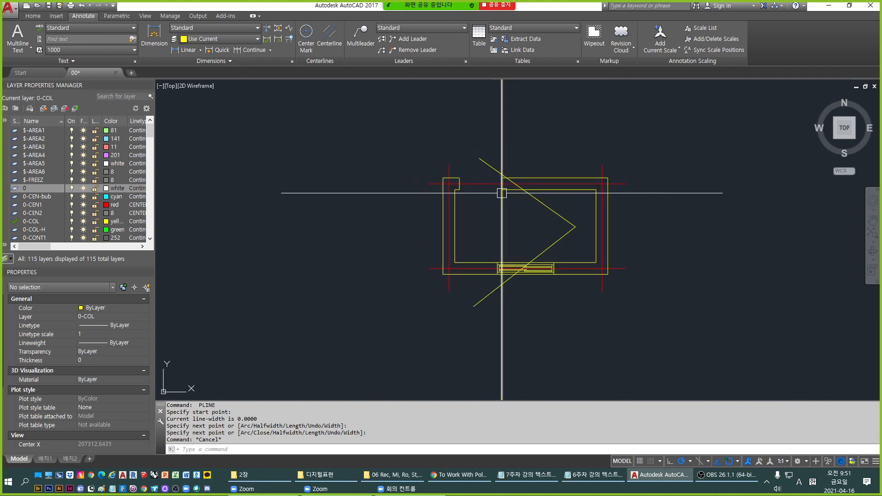
{"action": "middle_click_drag", "start_coordinate": [502, 191], "coordinate": [504, 260]}
{"action": "type", "text": "l"}
{"action": "key", "text": "Return"}
{"action": "left_click", "coordinate": [504, 229]}
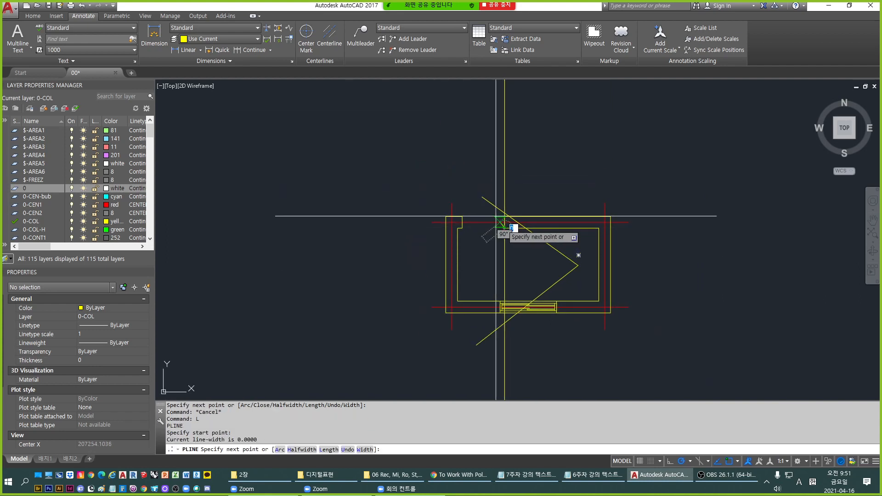
{"action": "left_click", "coordinate": [433, 158]}
{"action": "key", "text": "Return"}
{"action": "left_click", "coordinate": [445, 216]}
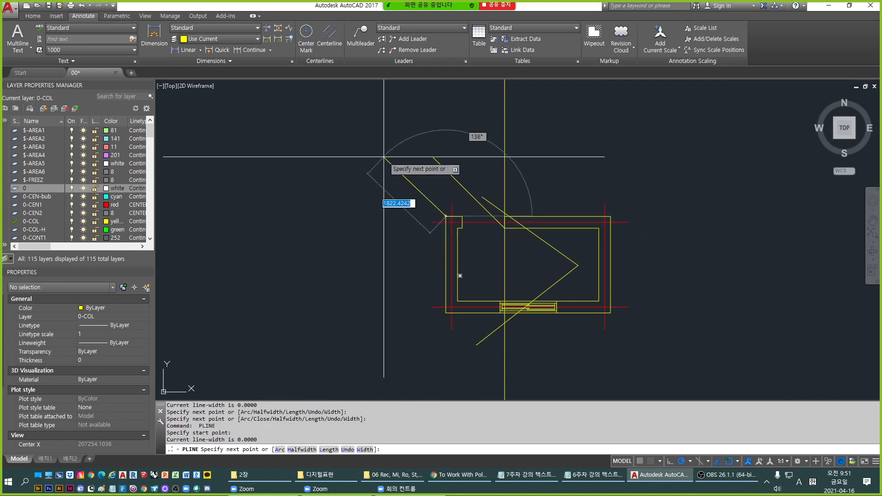
{"action": "left_click", "coordinate": [387, 154]}
{"action": "key", "text": "Escape"}
{"action": "key", "text": "Return"}
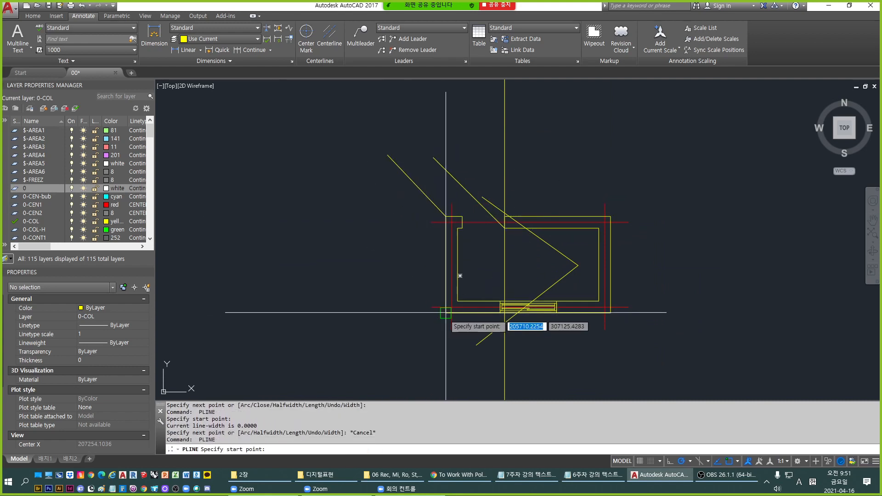
{"action": "left_click", "coordinate": [445, 313]}
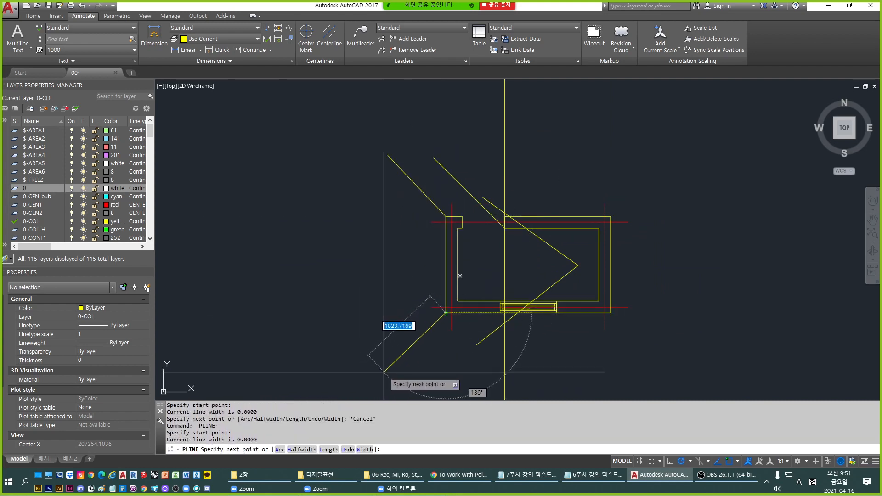
{"action": "key", "text": "Escape"}
{"action": "key", "text": "Escape"}
Move the upper-left diagonal polyline from the room's outer corner to its inner corner.
{"action": "left_click", "coordinate": [427, 197]}
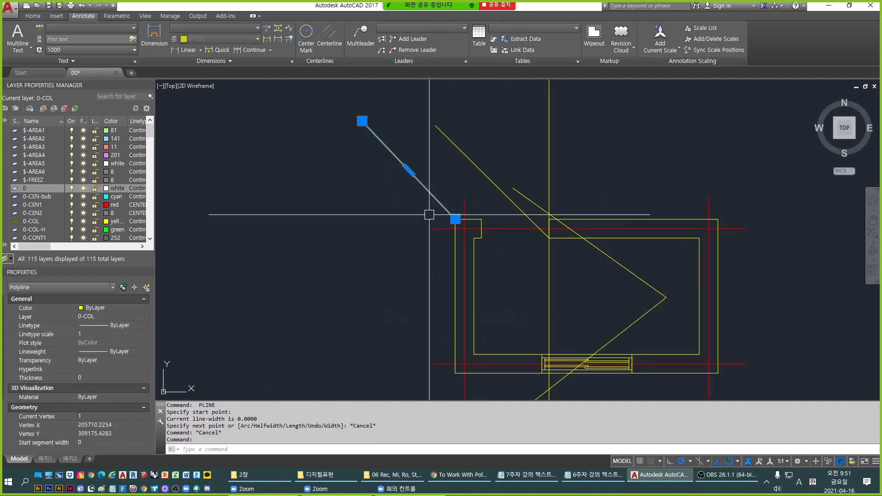
{"action": "type", "text": "M"}
{"action": "key", "text": "Return"}
{"action": "scroll", "coordinate": [427, 211], "scroll_direction": "up", "scroll_amount": 2}
{"action": "left_click", "coordinate": [445, 216]}
{"action": "left_click", "coordinate": [474, 238]}
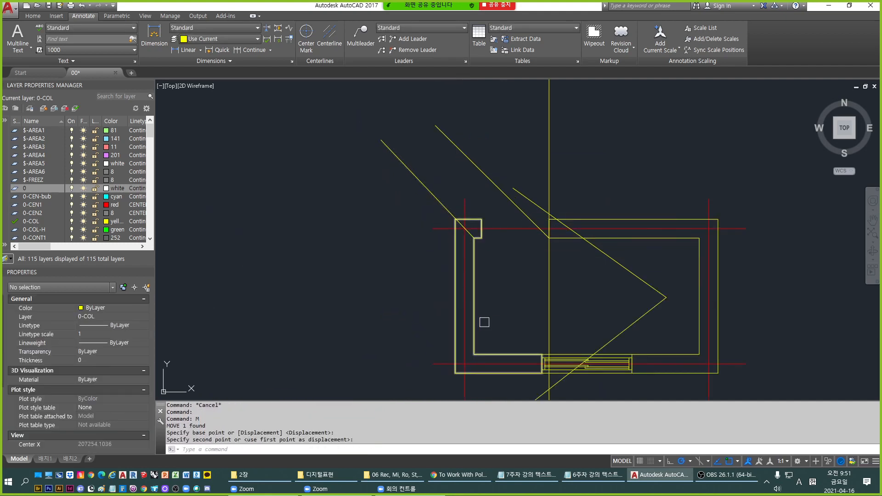
{"action": "key", "text": "Return"}
{"action": "middle_click_drag", "start_coordinate": [472, 315], "coordinate": [454, 256]}
{"action": "type", "text": "l"}
{"action": "key", "text": "Return"}
{"action": "key", "text": "Escape"}
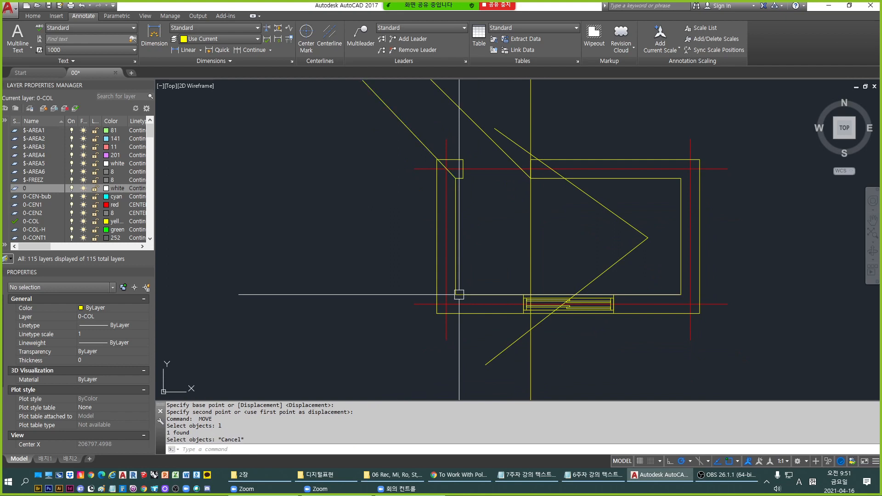
Draw a diagonal polyline from the room's lower-left inner corner down and to the left, past the outer wall.
{"action": "type", "text": "L"}
{"action": "key", "text": "Return"}
{"action": "left_click", "coordinate": [455, 295]}
{"action": "left_click", "coordinate": [355, 387]}
{"action": "key", "text": "Return"}
{"action": "middle_click_drag", "start_coordinate": [393, 337], "coordinate": [366, 305]}
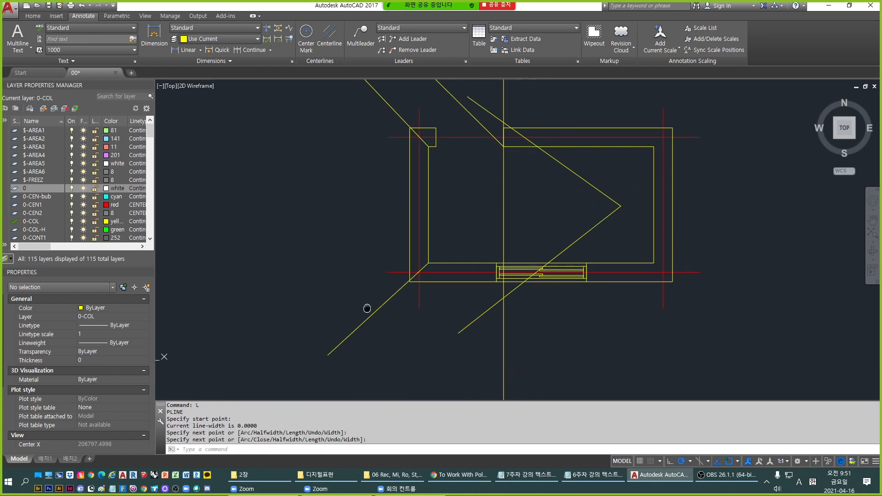
Draw a diagonal polyline from the window opening's left inner corner down and to the left below the wall.
{"action": "key", "text": "Return"}
{"action": "left_click", "coordinate": [523, 300]}
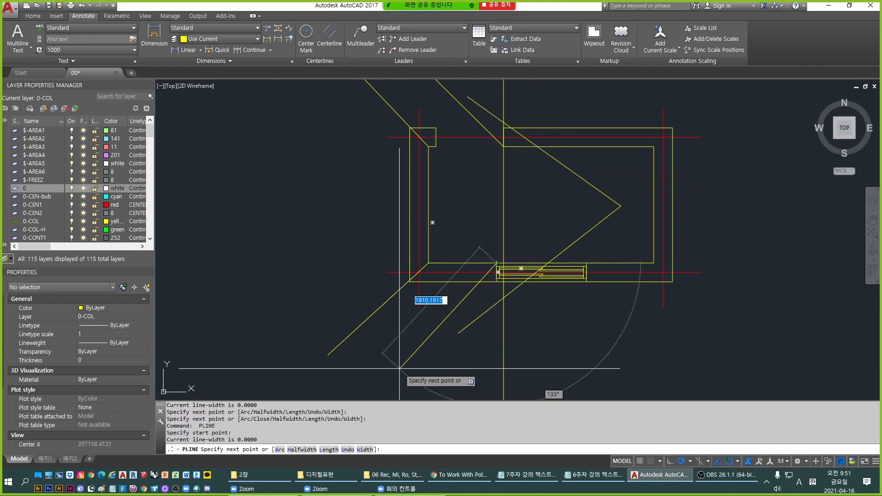
{"action": "left_click", "coordinate": [392, 372]}
{"action": "key", "text": "Return"}
{"action": "key", "text": "Escape"}
Draw a vertical polyline from the upper-left diagonal's outer end straight down past the lower-left diagonal.
{"action": "scroll", "coordinate": [440, 290], "scroll_direction": "down", "scroll_amount": 2}
{"action": "key", "text": "Return"}
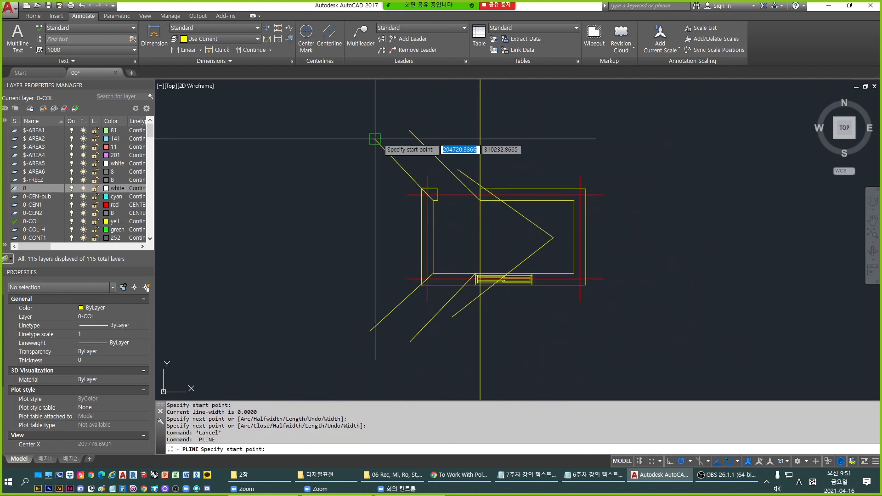
{"action": "left_click", "coordinate": [375, 140]}
{"action": "left_click", "coordinate": [375, 342]}
{"action": "key", "text": "Return"}
{"action": "key", "text": "Return"}
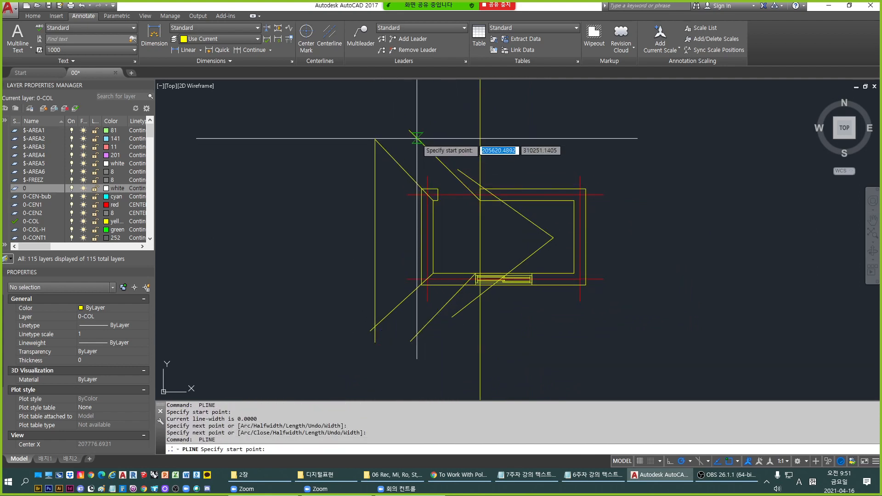
Draw a vertical polyline from the upper end of the door-opening diagonal down to the lower end of the window diagonal.
{"action": "left_click", "coordinate": [409, 130]}
{"action": "left_click", "coordinate": [410, 341]}
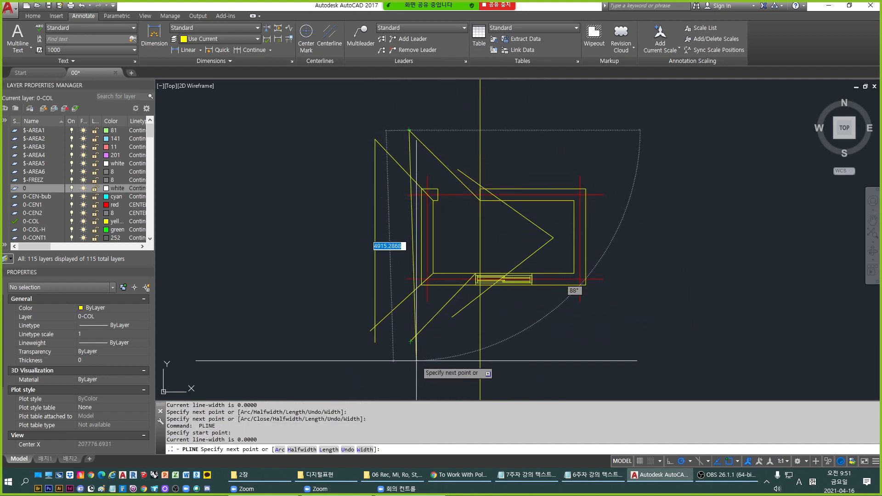
{"action": "key", "text": "Escape"}
{"action": "scroll", "coordinate": [473, 275], "scroll_direction": "up", "scroll_amount": 4}
{"action": "scroll", "coordinate": [465, 278], "scroll_direction": "down", "scroll_amount": 2}
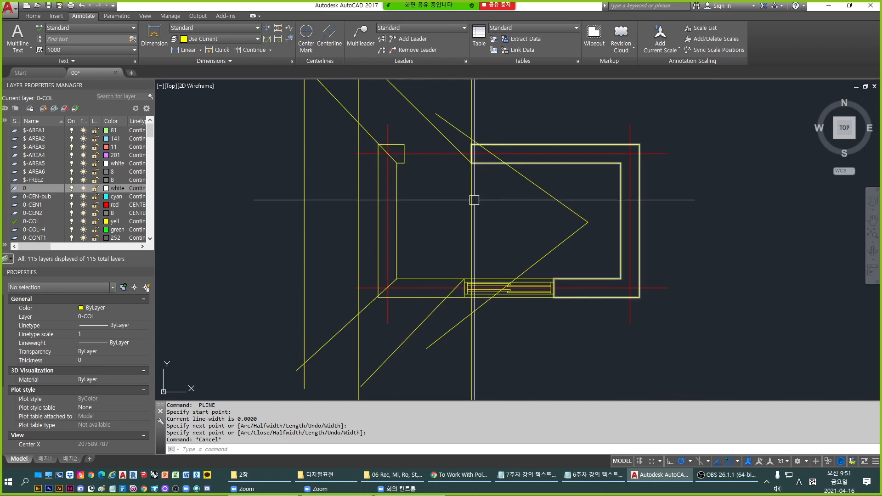
Erase the V-shaped polyline and the vertical construction line crossing the room.
{"action": "key", "text": "Escape"}
{"action": "left_click", "coordinate": [580, 260]}
{"action": "left_click", "coordinate": [421, 180]}
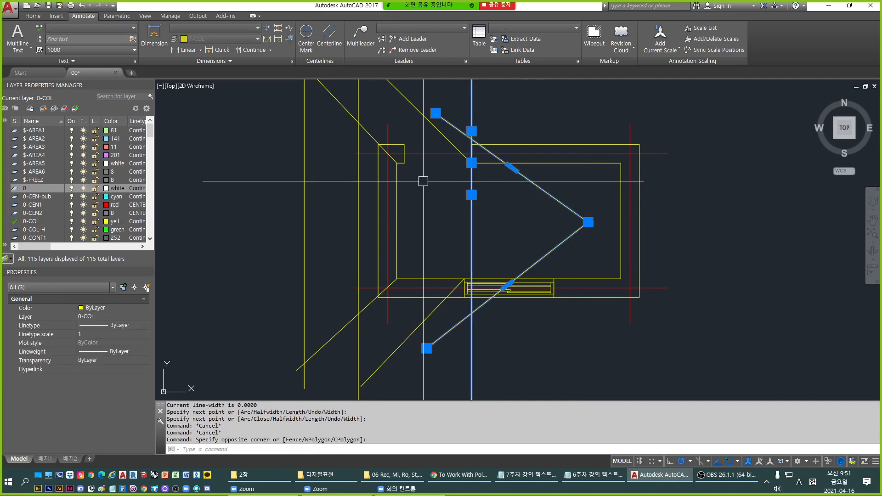
{"action": "type", "text": "e"}
{"action": "key", "text": "space"}
{"action": "key", "text": "Escape"}
Erase the remaining diagonal and vertical projection lines above, beside and below the room.
{"action": "left_click", "coordinate": [452, 114]}
{"action": "left_click", "coordinate": [248, 105]}
{"action": "type", "text": "e"}
{"action": "key", "text": "Escape"}
{"action": "left_click", "coordinate": [456, 379]}
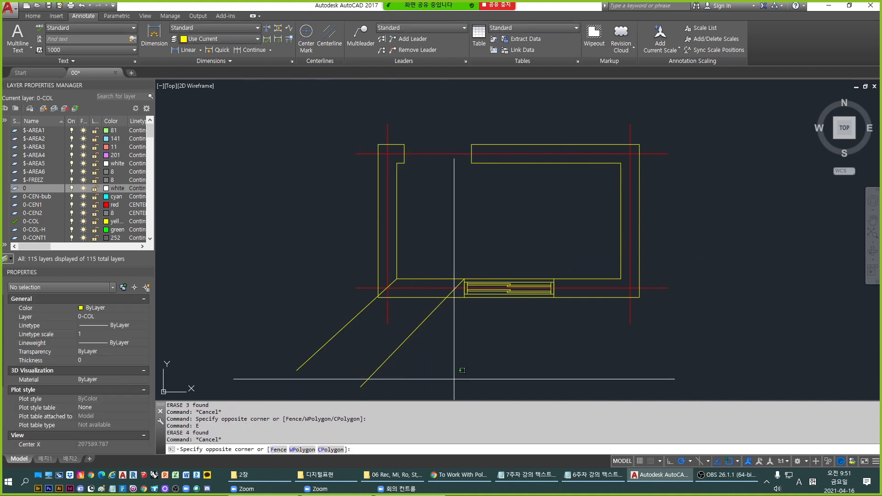
{"action": "left_click", "coordinate": [315, 343]}
{"action": "type", "text": "e"}
{"action": "key", "text": "Escape"}
{"action": "key", "text": "Escape"}
Draw a vertical polyline from the inner corner of the upper wall's end, right of the door opening, down past the window.
{"action": "type", "text": "l"}
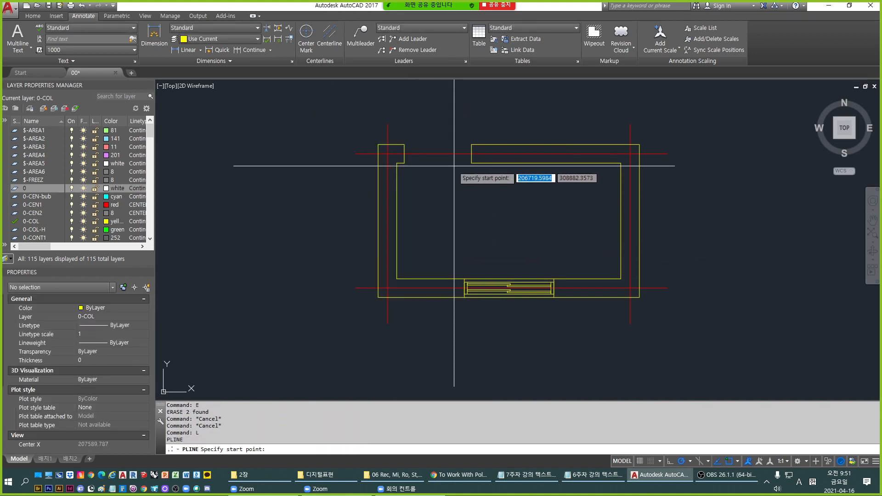
{"action": "left_click", "coordinate": [471, 162]}
{"action": "middle_click_drag", "start_coordinate": [466, 370], "coordinate": [463, 293]}
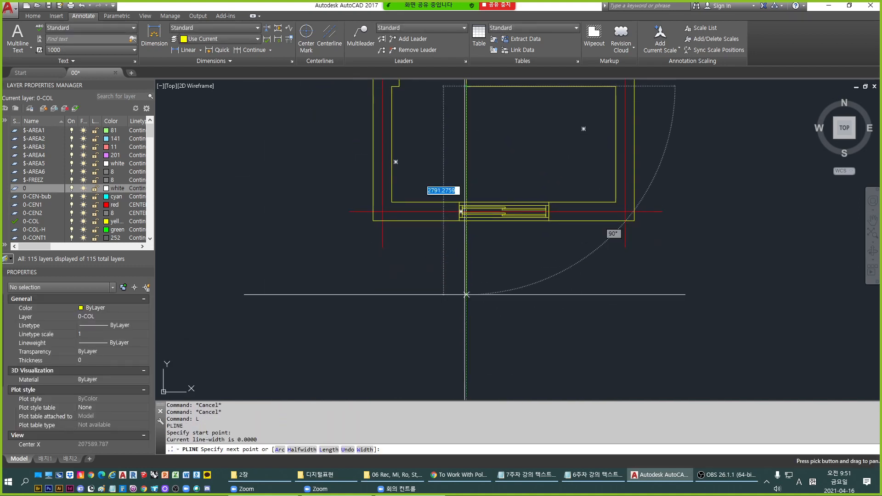
{"action": "left_click", "coordinate": [467, 323]}
{"action": "key", "text": "space"}
{"action": "key", "text": "Escape"}
{"action": "middle_click_drag", "start_coordinate": [437, 264], "coordinate": [427, 299]}
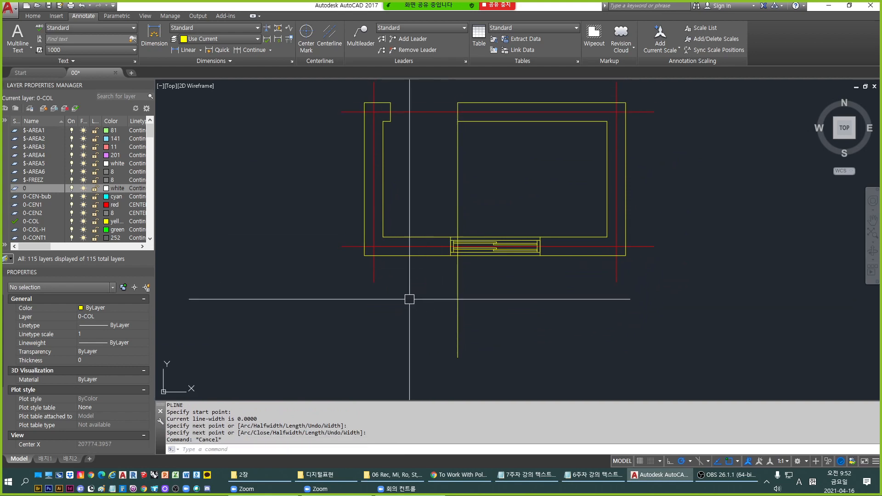
{"action": "key", "text": "Escape"}
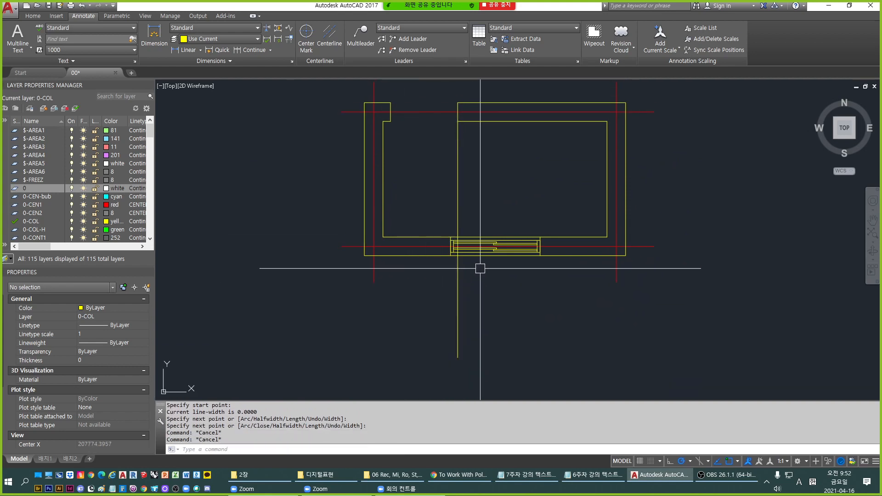
Stretch the window along the lower wall until its left edge aligns with the vertical guide polyline.
{"action": "middle_click_drag", "start_coordinate": [480, 268], "coordinate": [476, 292]}
{"action": "type", "text": "s"}
{"action": "left_click", "coordinate": [431, 244]}
{"action": "left_click", "coordinate": [555, 297]}
{"action": "scroll", "coordinate": [432, 269], "scroll_direction": "up", "scroll_amount": 4}
{"action": "key", "text": "space"}
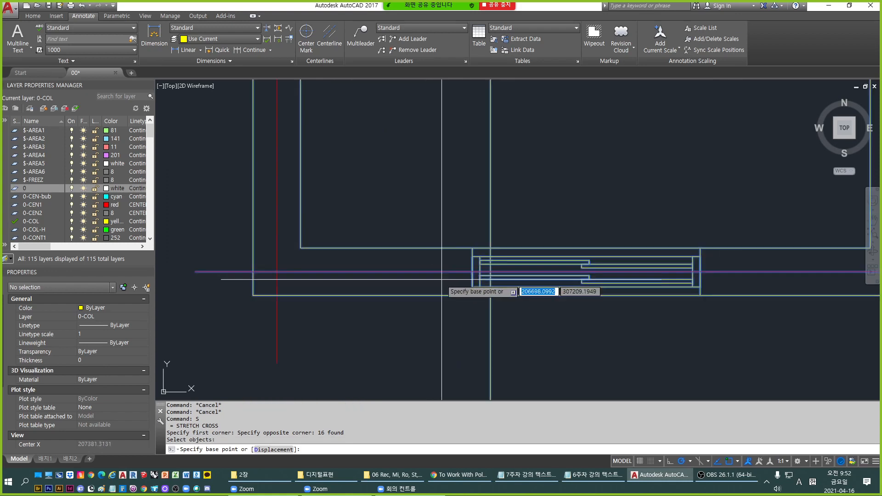
{"action": "left_click", "coordinate": [447, 278]}
{"action": "scroll", "coordinate": [490, 297], "scroll_direction": "down", "scroll_amount": 4}
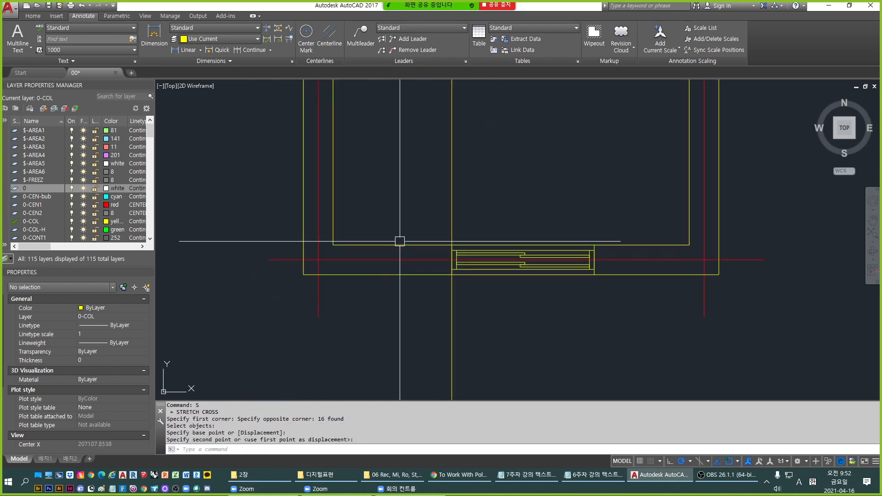
Erase the vertical guide polyline running from the door opening past the window.
{"action": "key", "text": "Escape"}
{"action": "left_click", "coordinate": [481, 229]}
{"action": "left_click", "coordinate": [423, 207]}
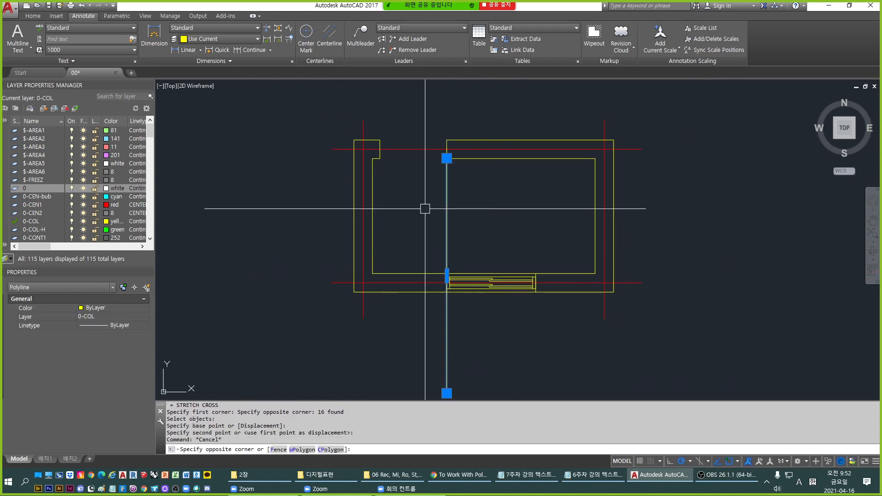
{"action": "type", "text": "e"}
{"action": "key", "text": "space"}
{"action": "key", "text": "Escape"}
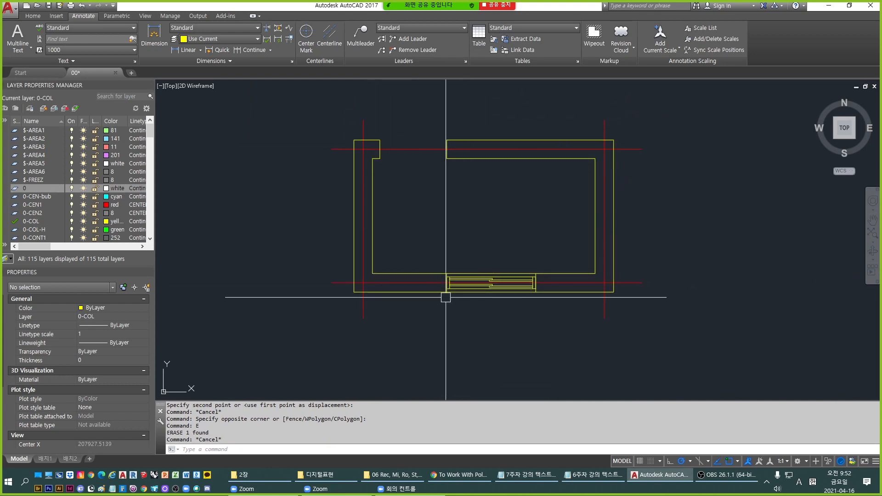
Measure the wall segments on either side of the window.
{"action": "key", "text": "Escape"}
{"action": "type", "text": "d"}
{"action": "key", "text": "space"}
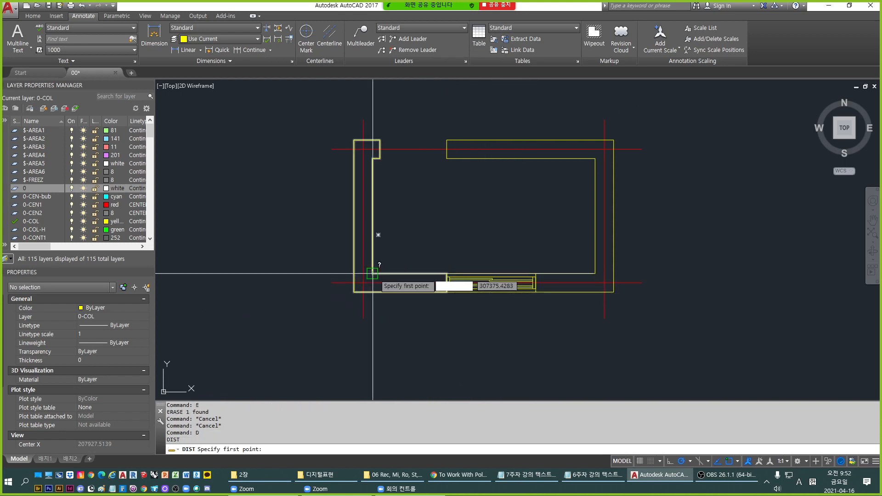
{"action": "left_click", "coordinate": [372, 273]}
{"action": "key", "text": "Escape"}
{"action": "type", "text": "d"}
{"action": "key", "text": "space"}
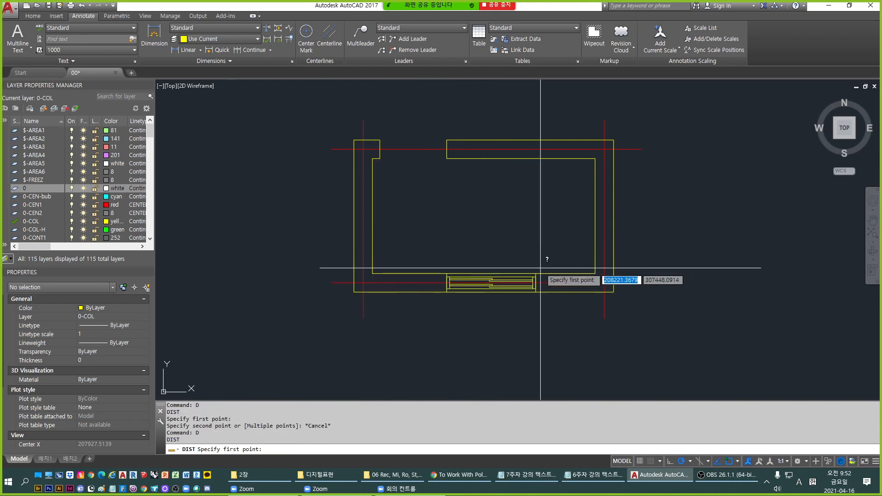
{"action": "left_click", "coordinate": [541, 268]}
{"action": "key", "text": "Escape"}
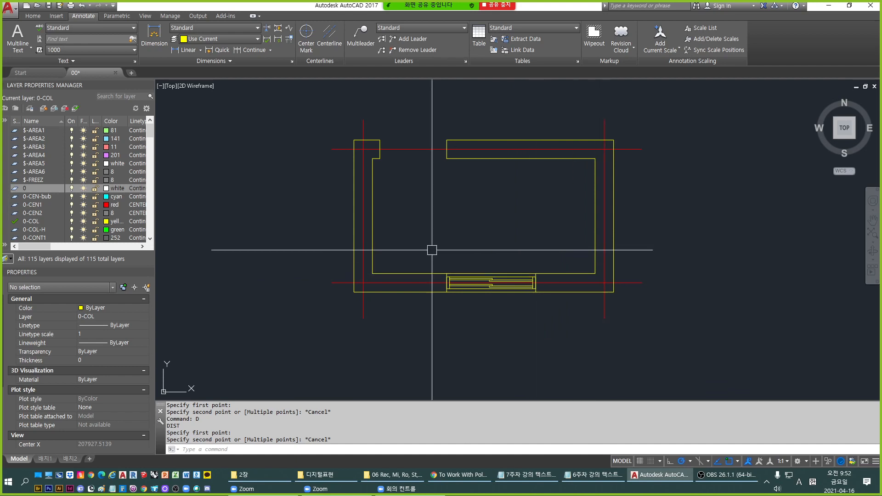
{"action": "key", "text": "Escape"}
{"action": "key", "text": "Escape"}
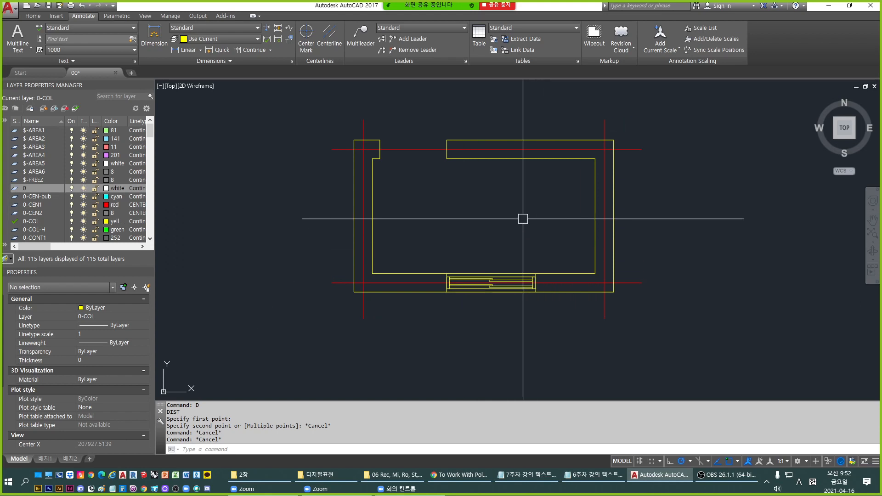
{"action": "middle_click_drag", "start_coordinate": [520, 218], "coordinate": [539, 256]}
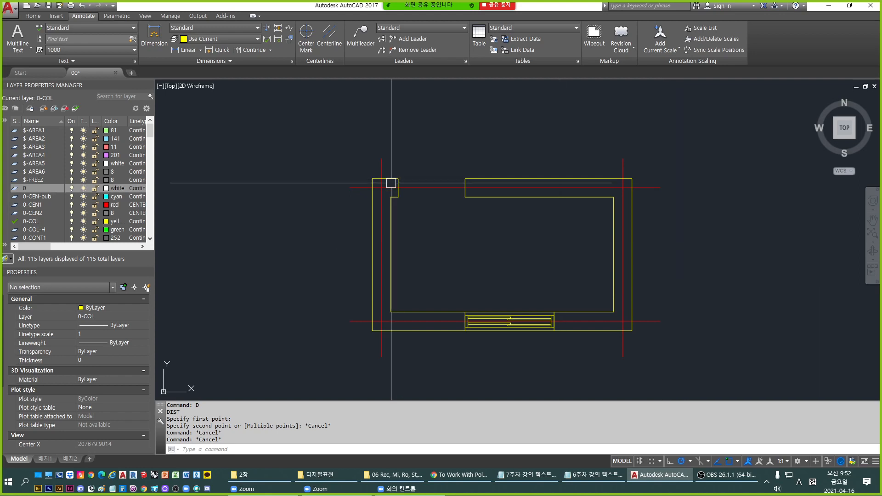
{"action": "middle_click_drag", "start_coordinate": [358, 183], "coordinate": [339, 200]}
{"action": "key", "text": "Escape"}
{"action": "type", "text": "s"}
{"action": "key", "text": "Return"}
{"action": "key", "text": "Escape"}
{"action": "key", "text": "Escape"}
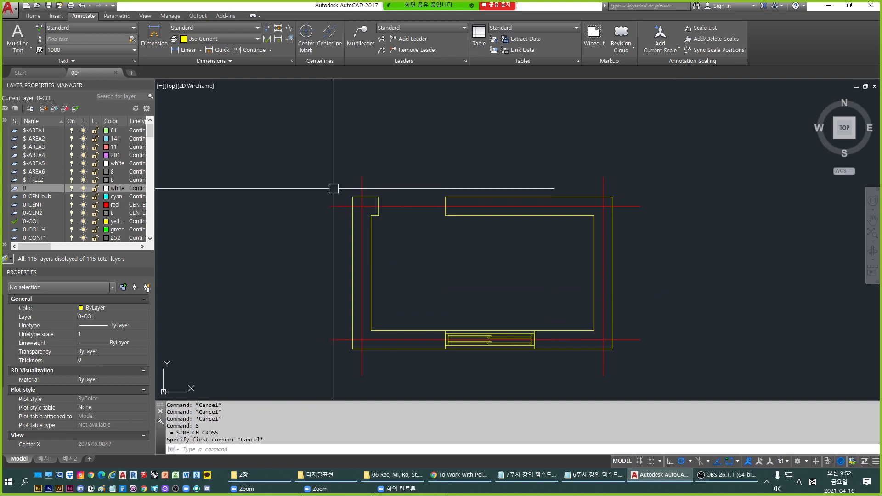
{"action": "type", "text": "s"}
{"action": "key", "text": "Return"}
{"action": "left_click", "coordinate": [331, 191]}
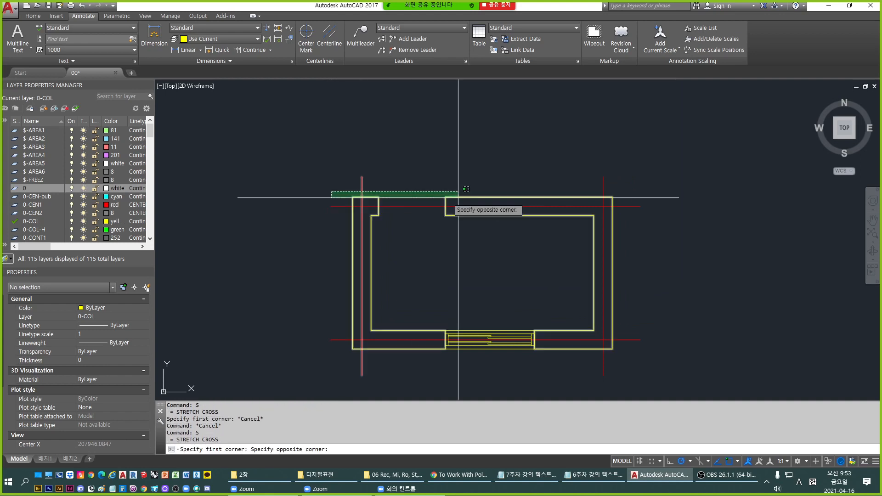
{"action": "left_click", "coordinate": [643, 197]}
{"action": "key", "text": "Return"}
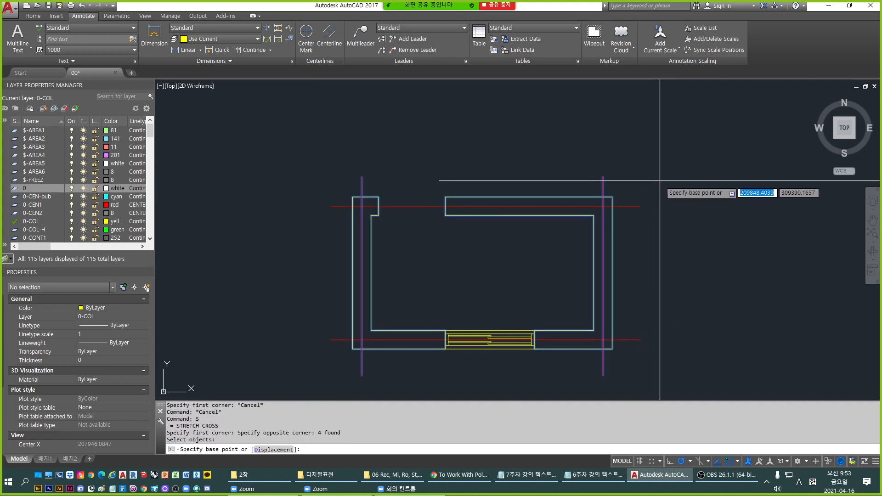
{"action": "key", "text": "Escape"}
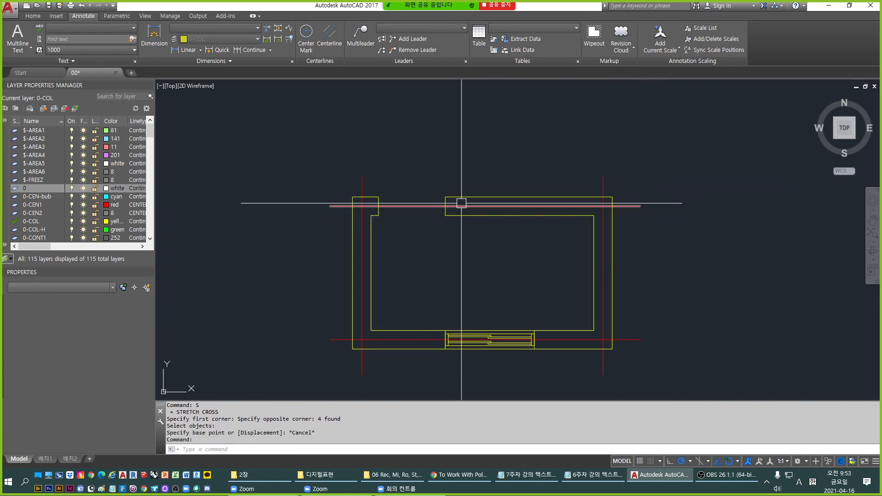
{"action": "key", "text": "Escape"}
{"action": "key", "text": "Escape"}
{"action": "key", "text": "Escape"}
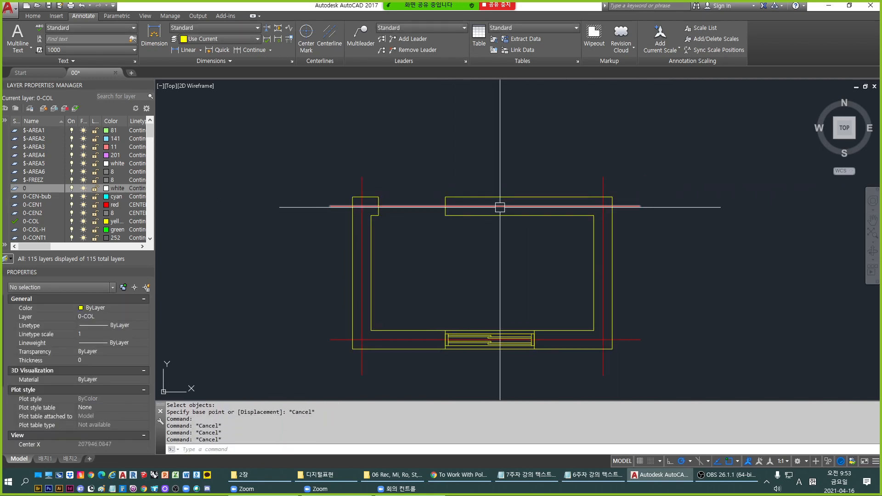
Try to offset the right-hand wall outline inward by 100.
{"action": "type", "text": "o"}
{"action": "key", "text": "Return"}
{"action": "type", "text": "100"}
{"action": "key", "text": "Return"}
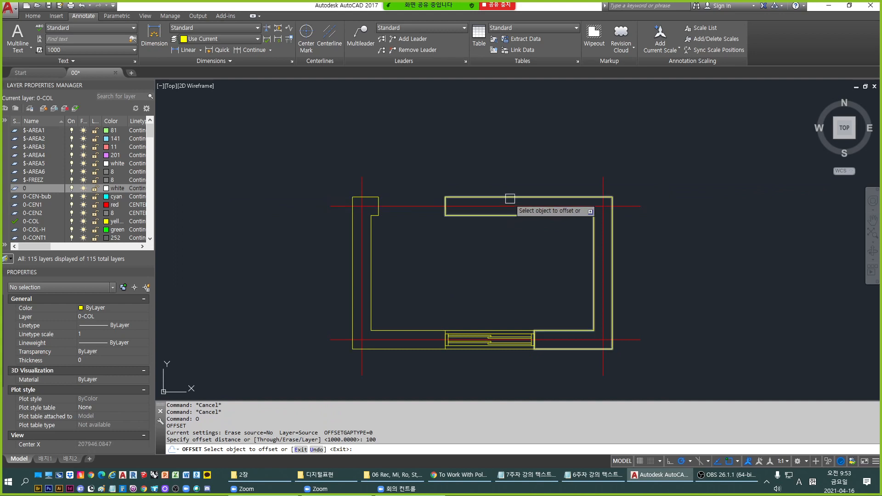
{"action": "left_click", "coordinate": [509, 198]}
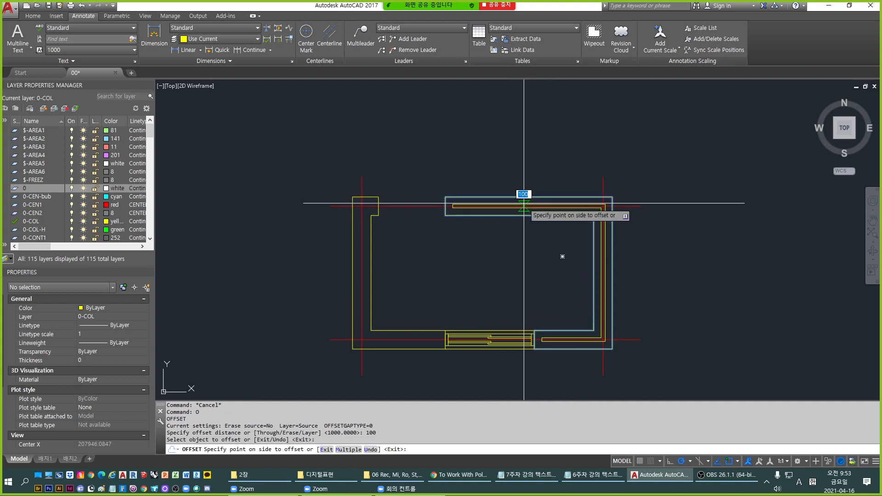
{"action": "key", "text": "Escape"}
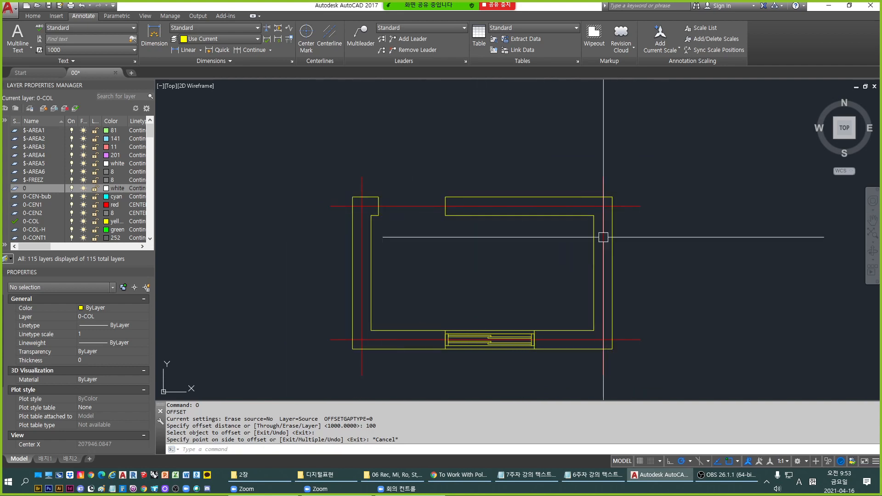
Measure the upper wall's thickness at the right side of the door opening.
{"action": "scroll", "coordinate": [543, 211], "scroll_direction": "up", "scroll_amount": 2}
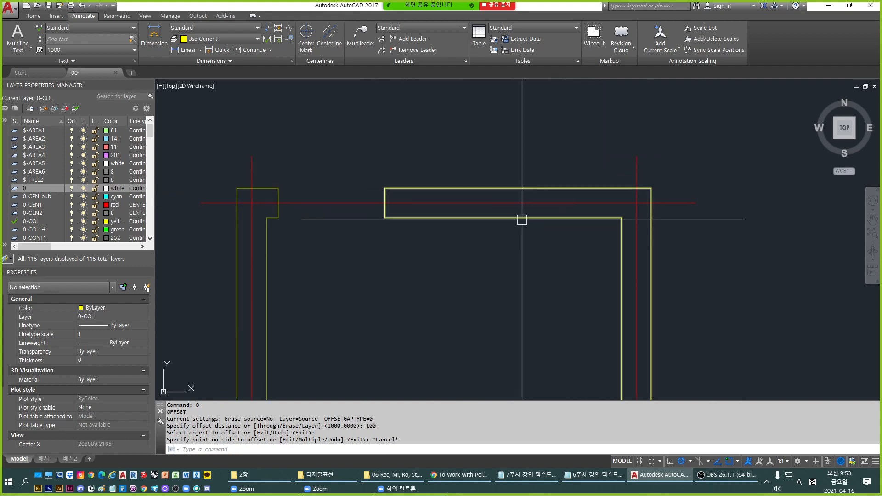
{"action": "scroll", "coordinate": [557, 222], "scroll_direction": "down", "scroll_amount": 2}
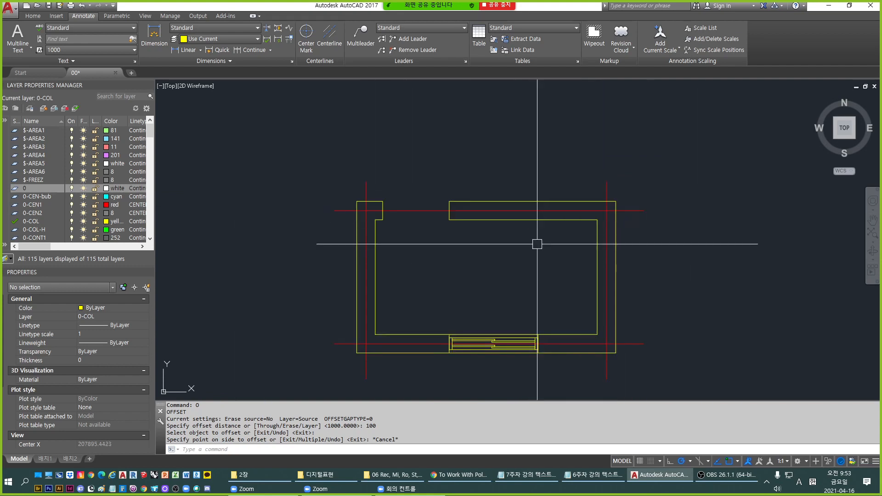
{"action": "key", "text": "Escape"}
{"action": "key", "text": "Escape"}
{"action": "type", "text": "d"}
{"action": "key", "text": "Return"}
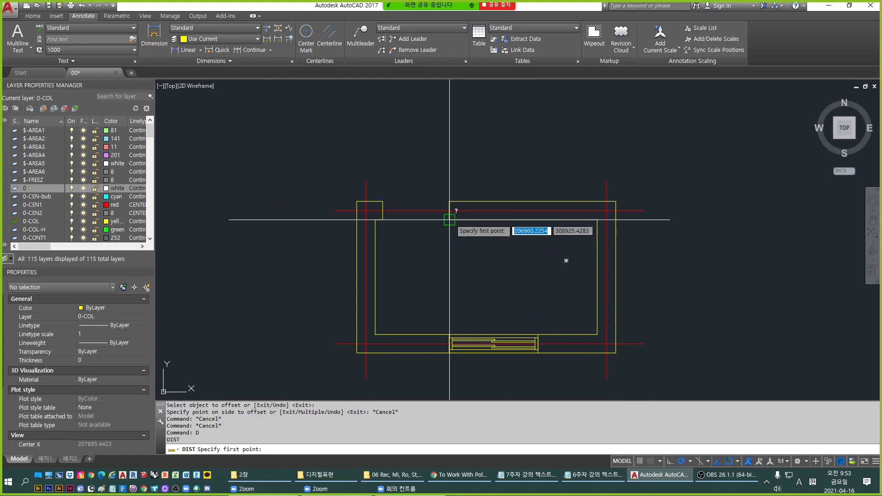
{"action": "left_click", "coordinate": [449, 219]}
{"action": "key", "text": "Escape"}
{"action": "key", "text": "Escape"}
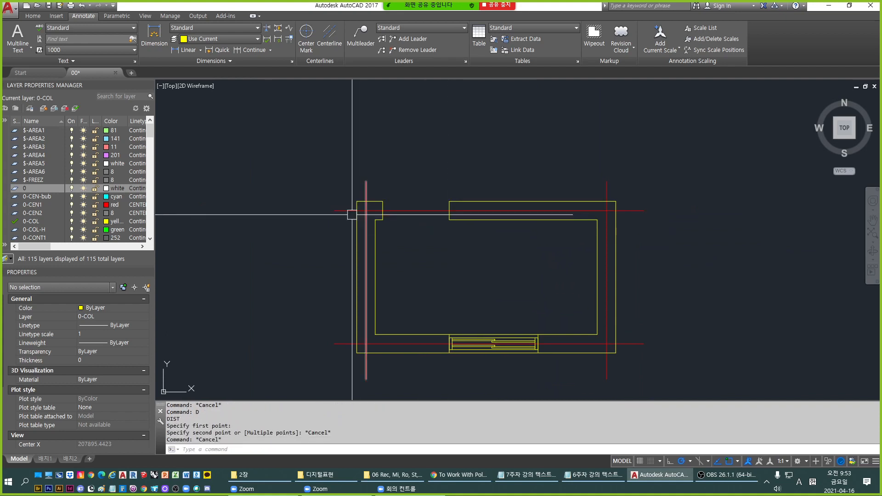
Stretch the outer edge of the upper wall downward by 50 across the room's full width.
{"action": "type", "text": "s"}
{"action": "key", "text": "Return"}
{"action": "left_click", "coordinate": [338, 193]}
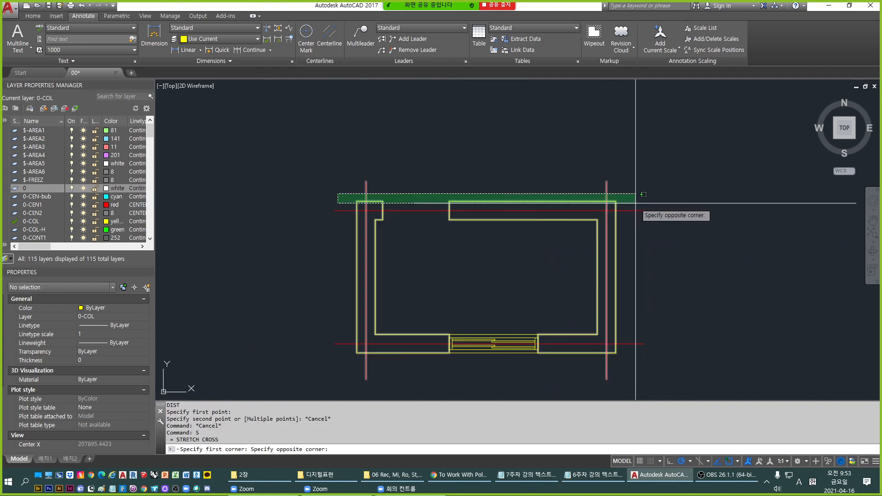
{"action": "left_click", "coordinate": [642, 194]}
{"action": "key", "text": "Return"}
{"action": "left_click", "coordinate": [728, 205]}
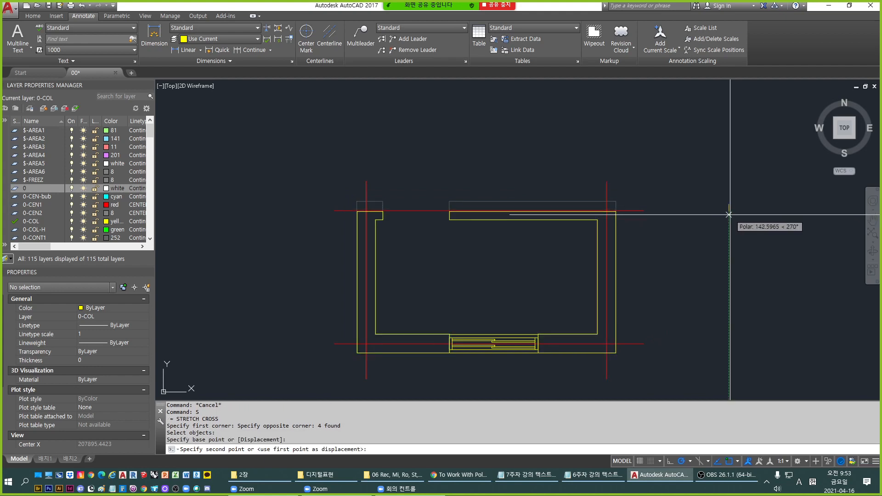
{"action": "type", "text": "50"}
{"action": "key", "text": "Return"}
{"action": "key", "text": "Escape"}
{"action": "key", "text": "Escape"}
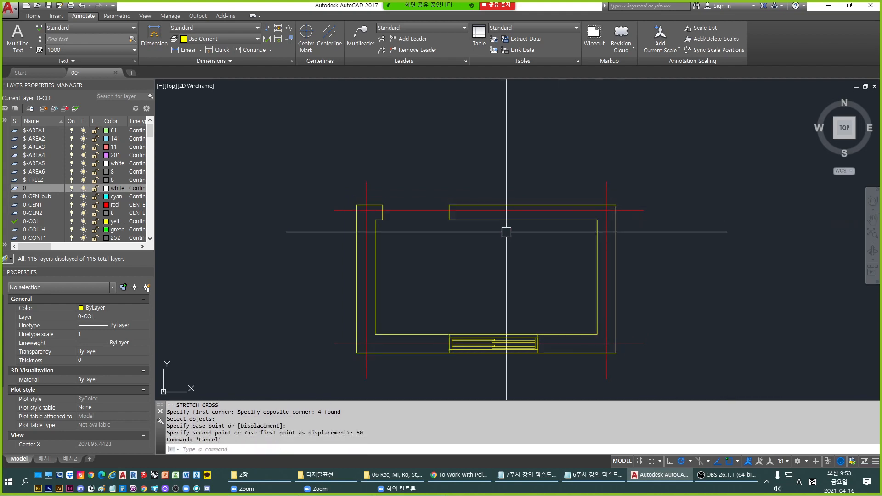
Move the upper horizontal centreline down 25 to the midpoint of the upper wall's end at the door opening.
{"action": "scroll", "coordinate": [475, 210], "scroll_direction": "up", "scroll_amount": 2}
{"action": "left_click", "coordinate": [476, 206]}
{"action": "scroll", "coordinate": [441, 207], "scroll_direction": "up", "scroll_amount": 2}
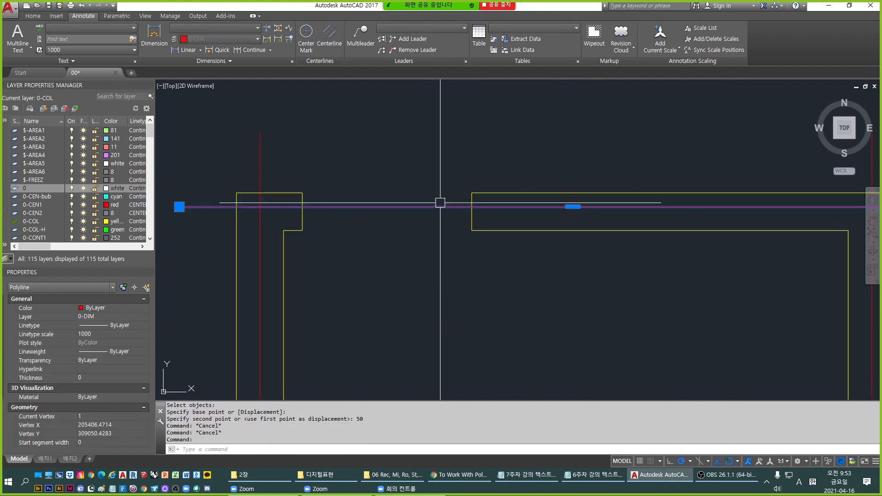
{"action": "type", "text": "m"}
{"action": "key", "text": "Return"}
{"action": "left_click", "coordinate": [479, 204]}
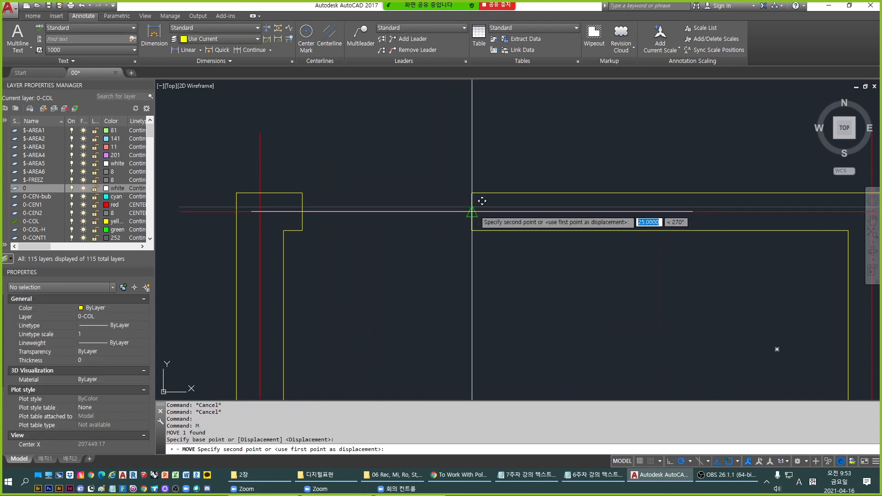
{"action": "key", "text": "Escape"}
{"action": "scroll", "coordinate": [451, 276], "scroll_direction": "down", "scroll_amount": 3}
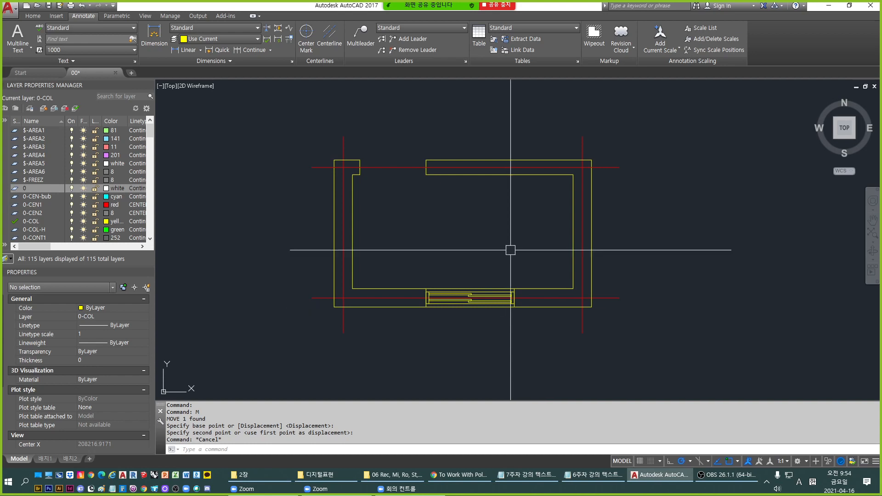
Switch to the week 6 lecture notes in Notepad and highlight the Scale entry.
{"action": "scroll", "coordinate": [510, 249], "scroll_direction": "down", "scroll_amount": 3}
{"action": "middle_click_drag", "start_coordinate": [478, 246], "coordinate": [461, 268]}
{"action": "scroll", "coordinate": [462, 267], "scroll_direction": "down", "scroll_amount": 2}
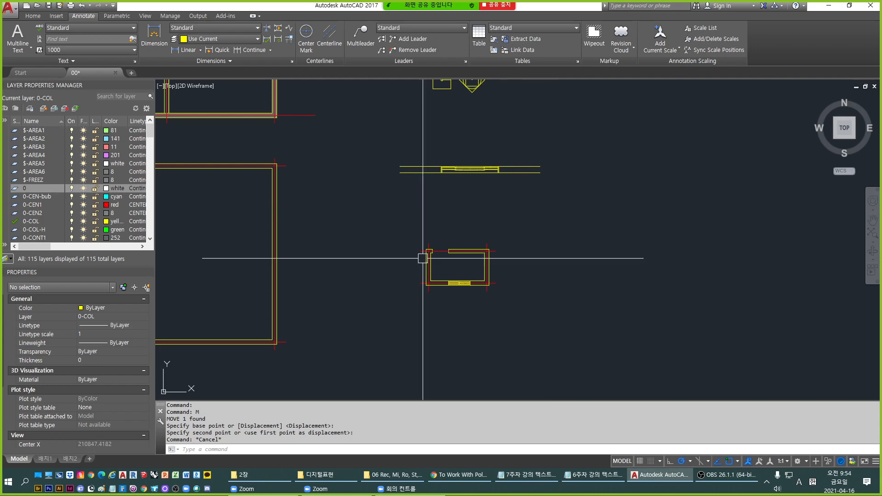
{"action": "scroll", "coordinate": [423, 256], "scroll_direction": "down", "scroll_amount": 3}
{"action": "middle_click_drag", "start_coordinate": [607, 340], "coordinate": [615, 269]}
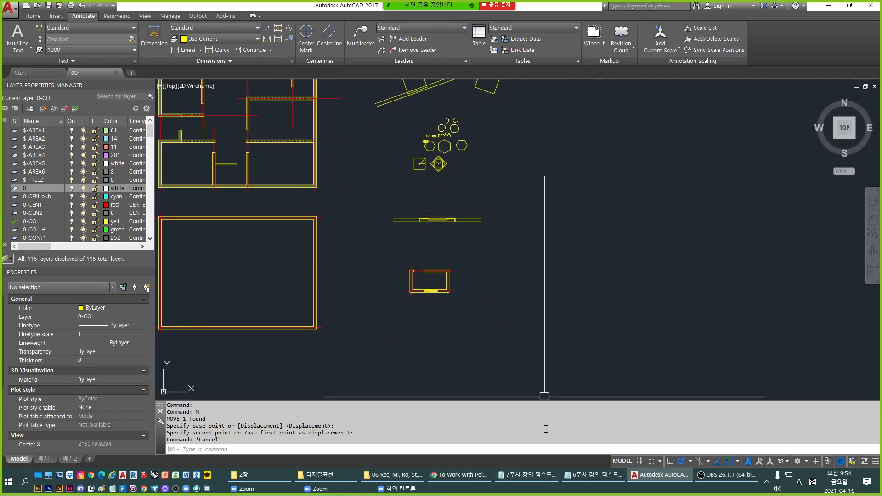
{"action": "left_click", "coordinate": [590, 475]}
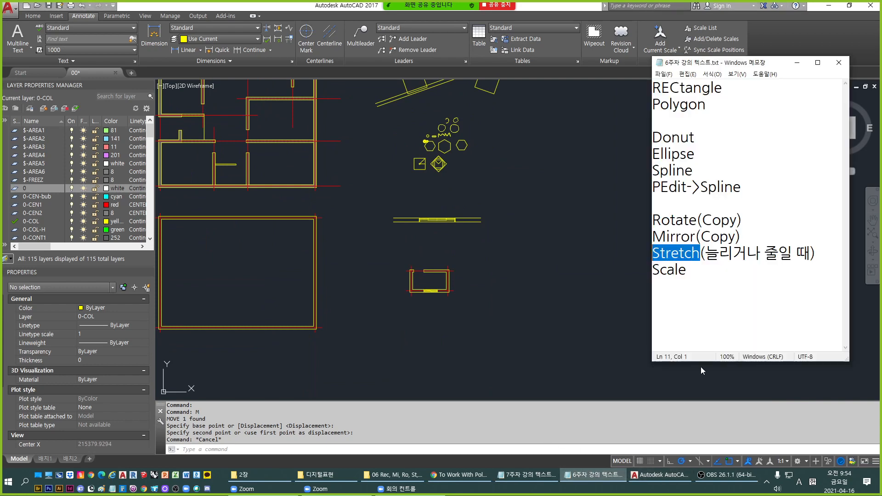
{"action": "left_click_drag", "start_coordinate": [728, 270], "coordinate": [645, 271]}
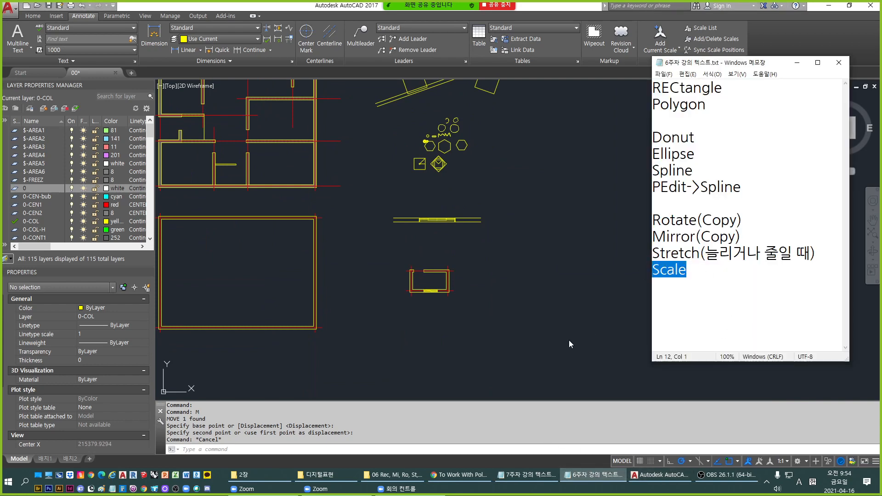
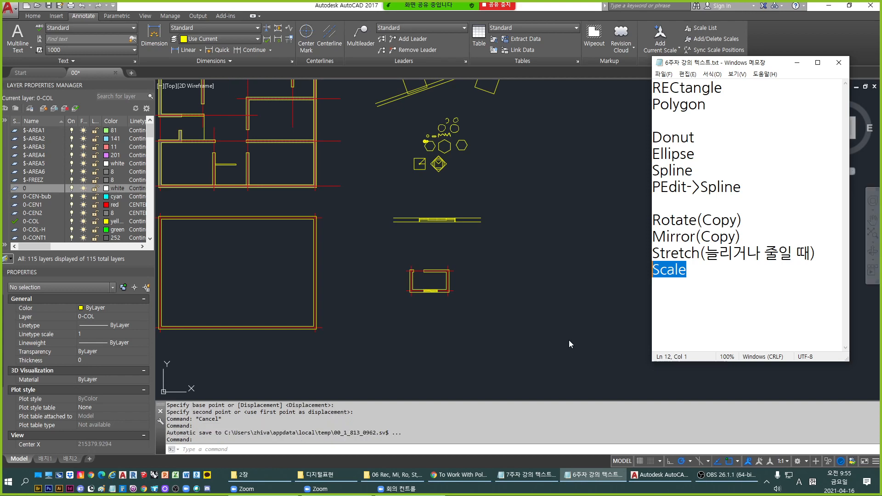
Add the ratio note "1:100 = 1/100" after Scale in the lecture notes.
{"action": "left_click", "coordinate": [700, 275]}
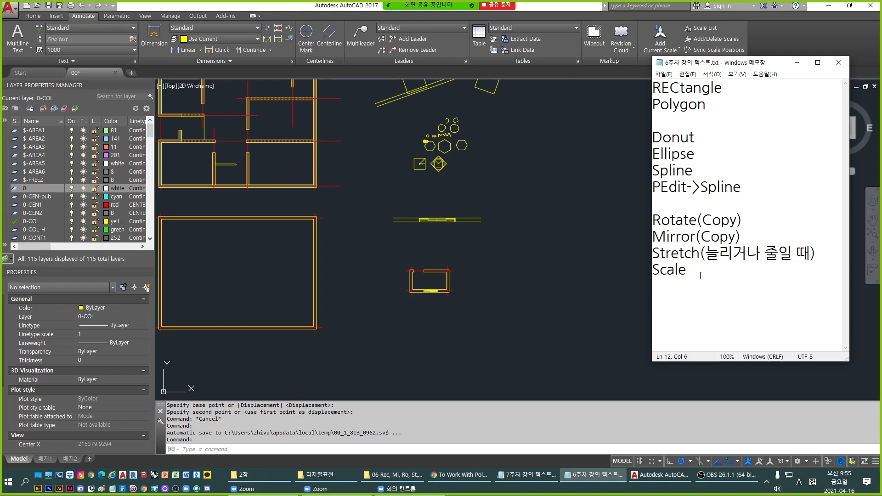
{"action": "type", "text": "1:"}
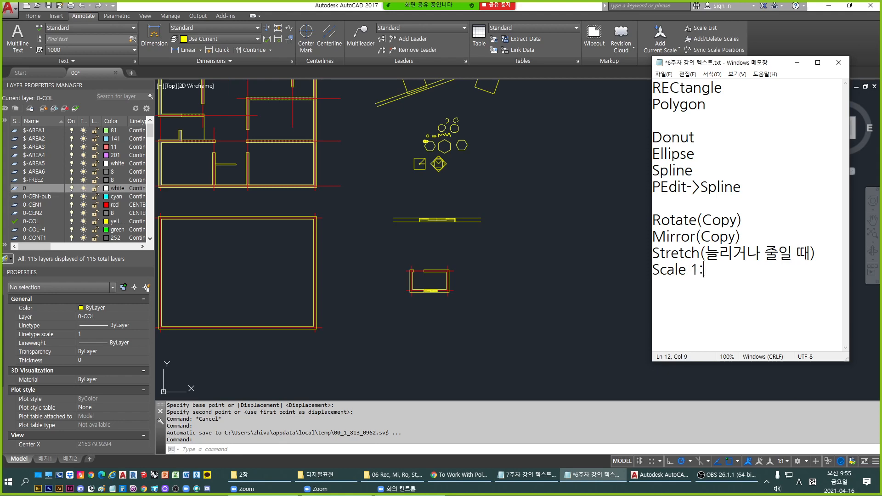
{"action": "type", "text": "100 = 1/100"}
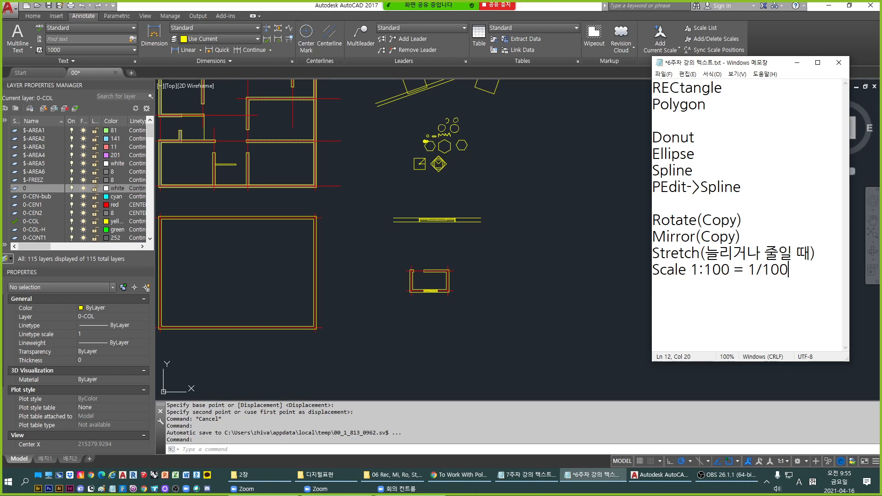
Highlight the 1:100 ratio, the 1/100 fraction and its denominator in the Scale line to compare both notations.
{"action": "left_click_drag", "start_coordinate": [690, 273], "coordinate": [756, 276]}
{"action": "left_click", "coordinate": [699, 272]}
{"action": "double_click", "coordinate": [755, 277]}
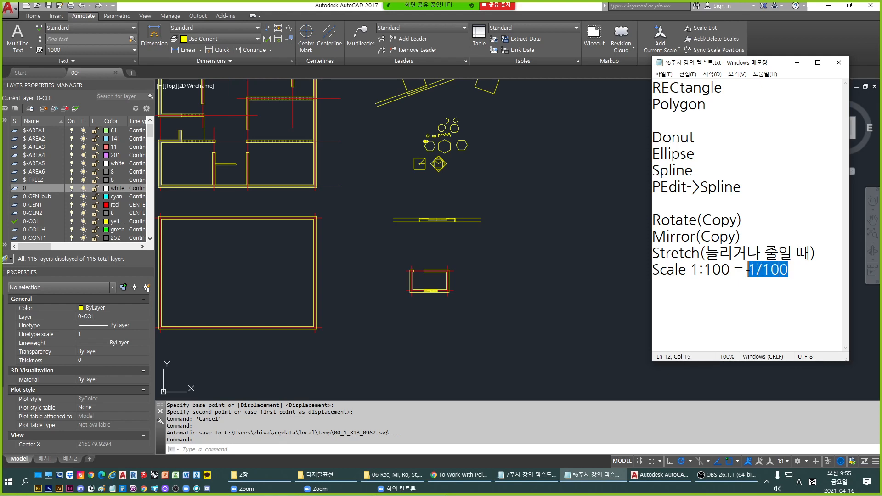
{"action": "left_click", "coordinate": [755, 277]}
{"action": "left_click_drag", "start_coordinate": [761, 276], "coordinate": [788, 276]}
{"action": "left_click", "coordinate": [795, 278]}
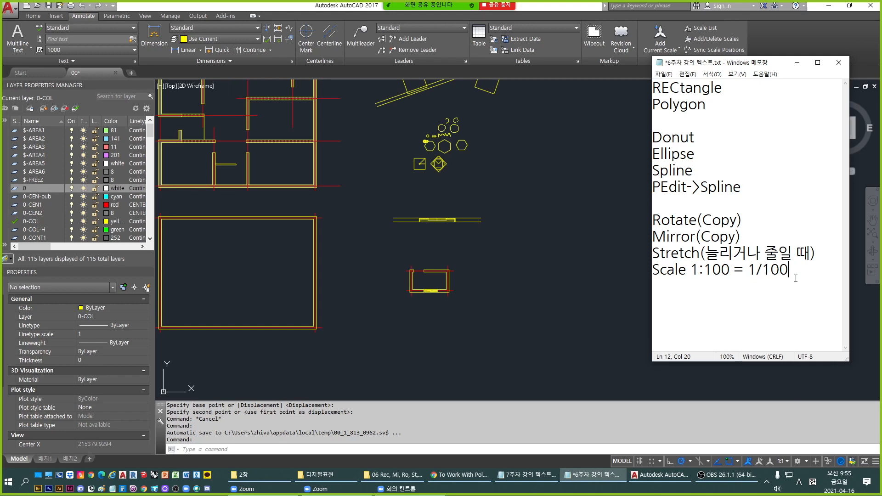
{"action": "left_click_drag", "start_coordinate": [690, 270], "coordinate": [730, 270]}
{"action": "double_click", "coordinate": [695, 270]}
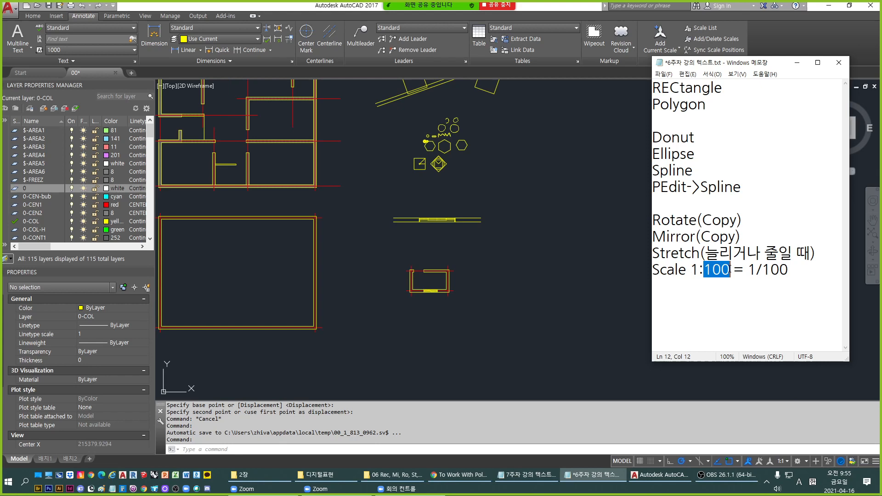
{"action": "left_click", "coordinate": [727, 293]}
{"action": "left_click_drag", "start_coordinate": [788, 271], "coordinate": [748, 274]}
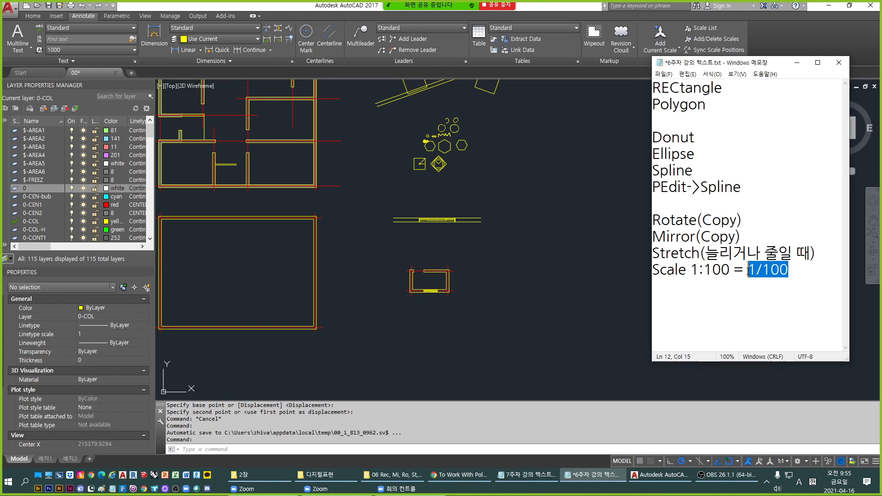
{"action": "left_click", "coordinate": [793, 285]}
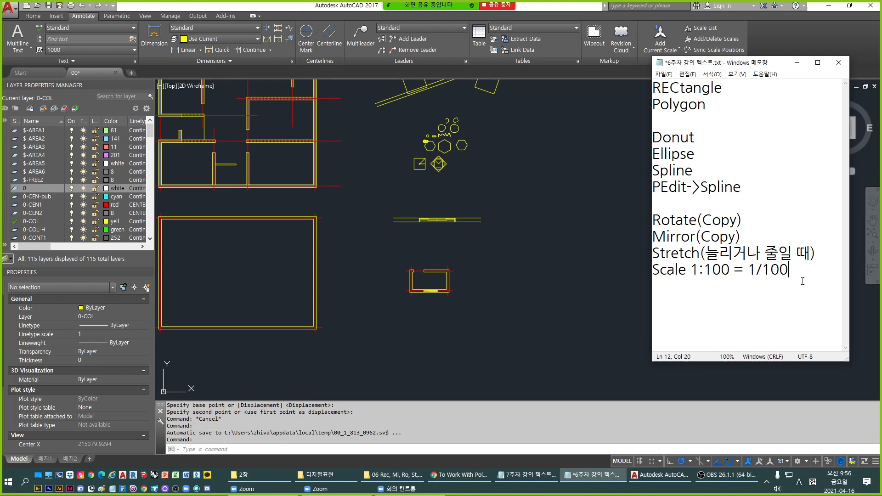
{"action": "left_click_drag", "start_coordinate": [762, 270], "coordinate": [788, 271]}
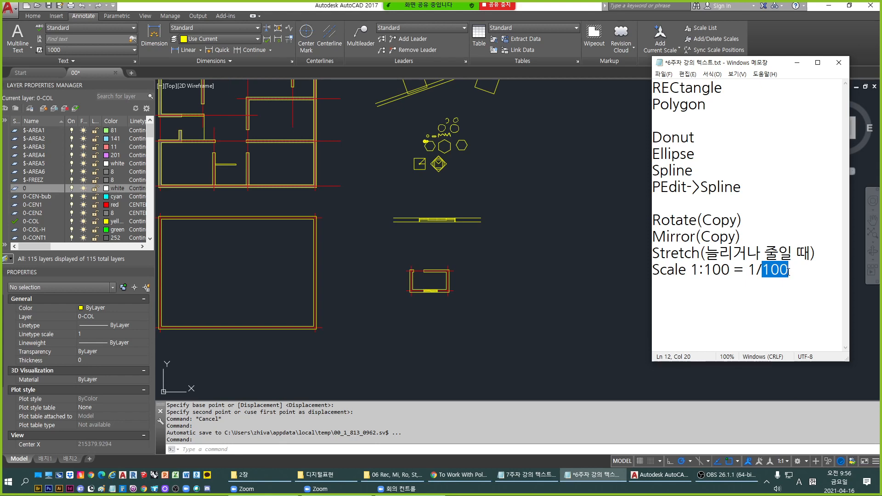
Try adding the reverse ratio 100:1 at the end of the Scale line and remove it again.
{"action": "left_click", "coordinate": [798, 272]}
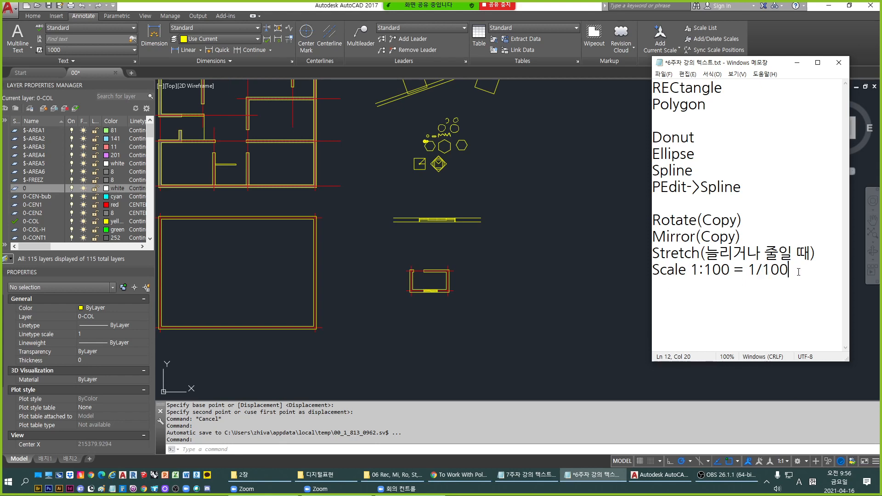
{"action": "type", "text": "100:1"}
{"action": "left_click_drag", "start_coordinate": [790, 270], "coordinate": [831, 270]}
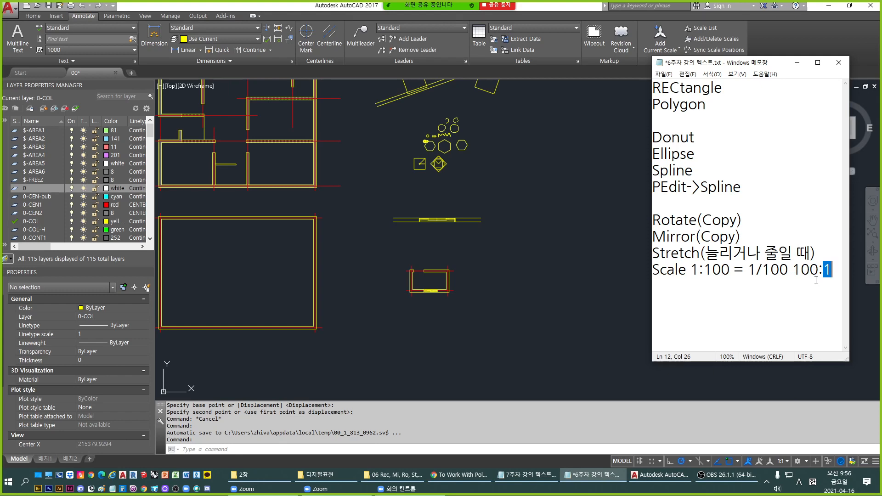
{"action": "left_click_drag", "start_coordinate": [827, 272], "coordinate": [796, 278]}
{"action": "key", "text": "BackSpace"}
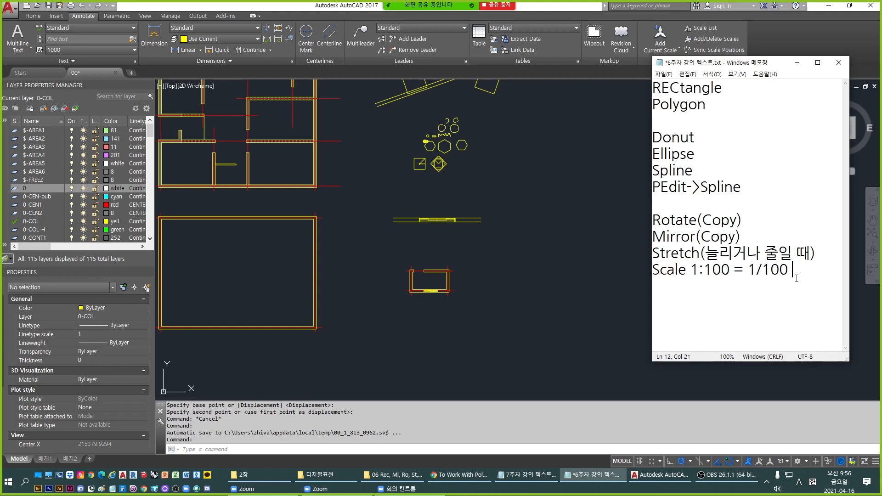
{"action": "left_click_drag", "start_coordinate": [688, 271], "coordinate": [795, 266]}
{"action": "left_click", "coordinate": [802, 270]}
{"action": "key", "text": "BackSpace"}
Highlight the parts of the Scale line and its full expression 1:100 = 1/100 for review.
{"action": "left_click_drag", "start_coordinate": [690, 270], "coordinate": [788, 270]}
{"action": "left_click", "coordinate": [748, 269]}
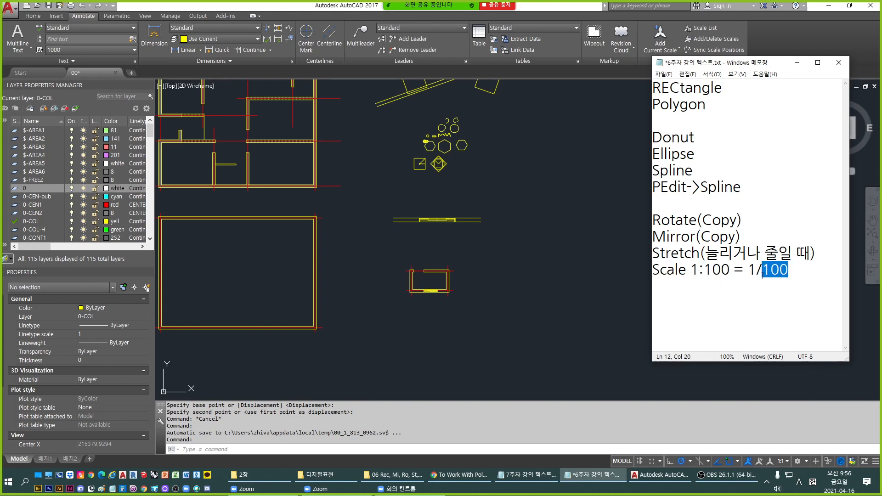
{"action": "left_click_drag", "start_coordinate": [689, 270], "coordinate": [732, 269]}
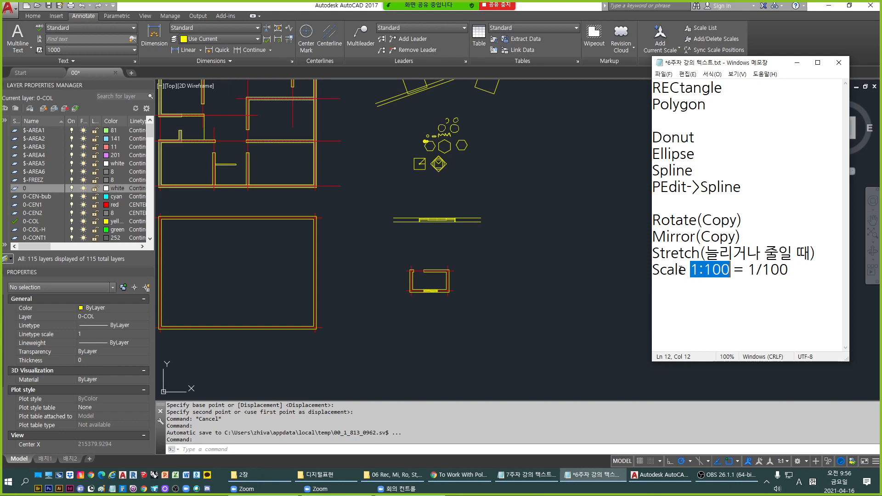
{"action": "left_click_drag", "start_coordinate": [684, 270], "coordinate": [814, 272]}
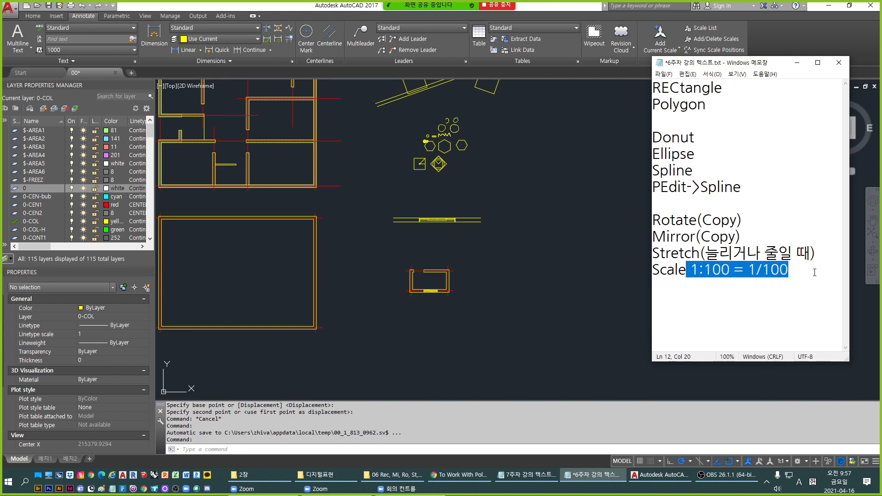
{"action": "left_click", "coordinate": [815, 273]}
Switch back to AutoCAD and erase the wall outlines on both sides of the standalone window above the small room.
{"action": "left_click", "coordinate": [516, 307]}
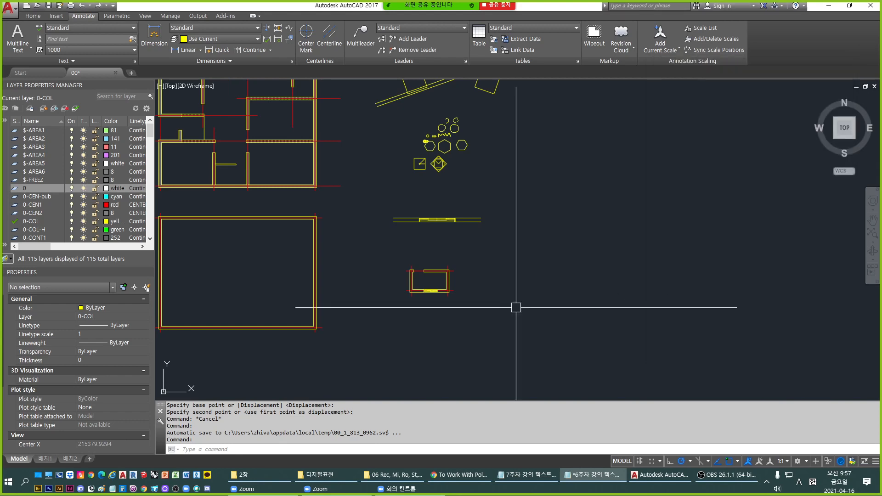
{"action": "middle_click_drag", "start_coordinate": [532, 193], "coordinate": [541, 246]}
{"action": "scroll", "coordinate": [448, 348], "scroll_direction": "up", "scroll_amount": 2}
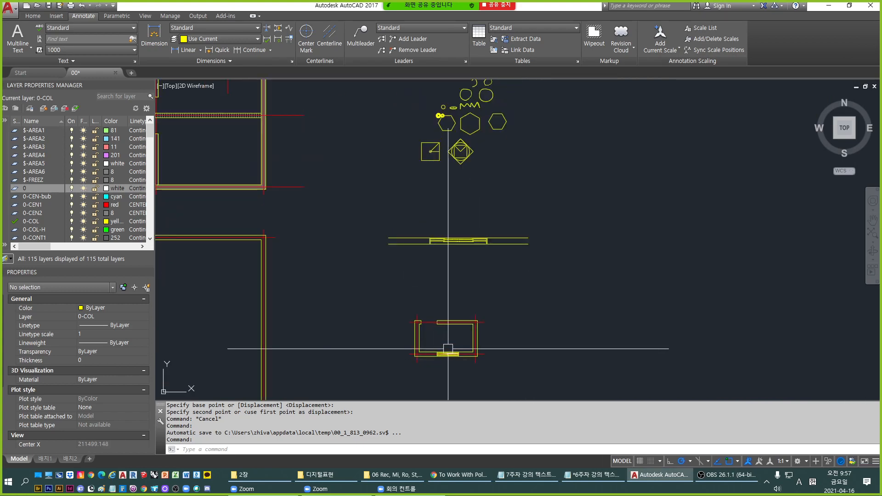
{"action": "scroll", "coordinate": [445, 268], "scroll_direction": "up", "scroll_amount": 2}
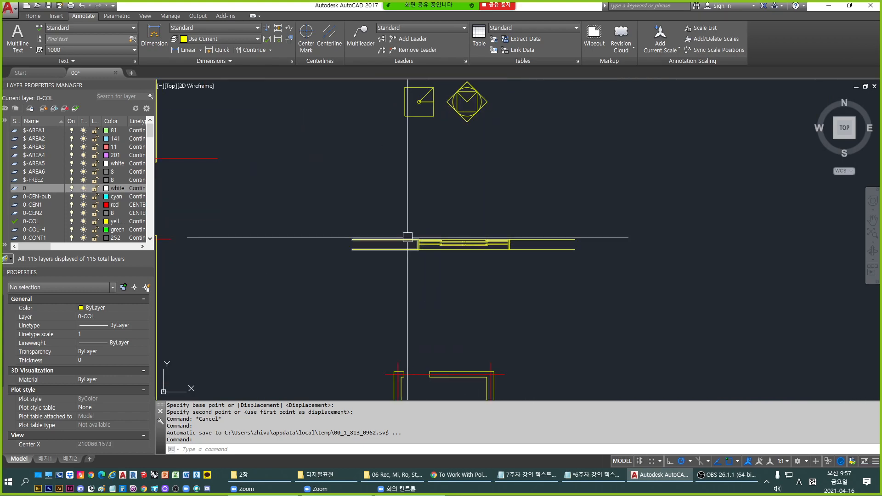
{"action": "key", "text": "Escape"}
{"action": "left_click_drag", "start_coordinate": [620, 297], "coordinate": [556, 218]}
{"action": "type", "text": "e"}
{"action": "key", "text": "Escape"}
{"action": "left_click_drag", "start_coordinate": [415, 269], "coordinate": [336, 217]}
{"action": "type", "text": "e"}
{"action": "key", "text": "Escape"}
Start the Scale command and select every line of the standalone window as the objects to scale.
{"action": "scroll", "coordinate": [444, 231], "scroll_direction": "up", "scroll_amount": 2}
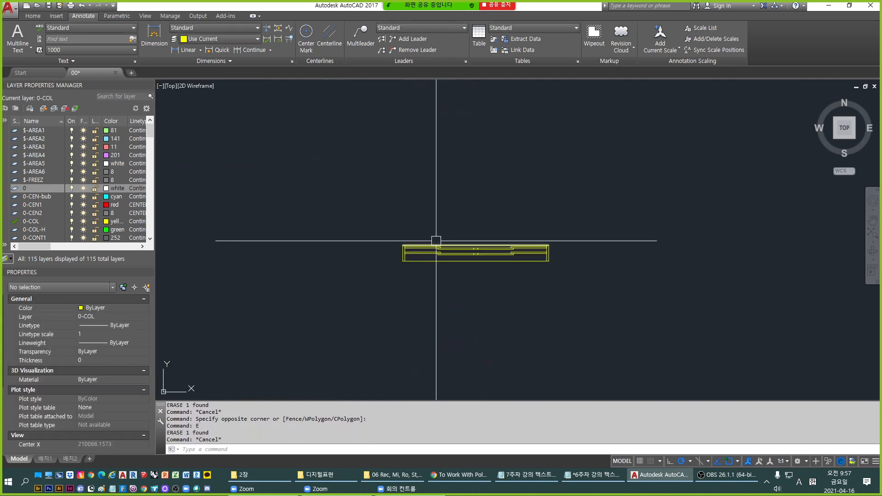
{"action": "scroll", "coordinate": [436, 240], "scroll_direction": "up", "scroll_amount": 2}
{"action": "key", "text": "Escape"}
{"action": "key", "text": "Escape"}
{"action": "type", "text": "sc"}
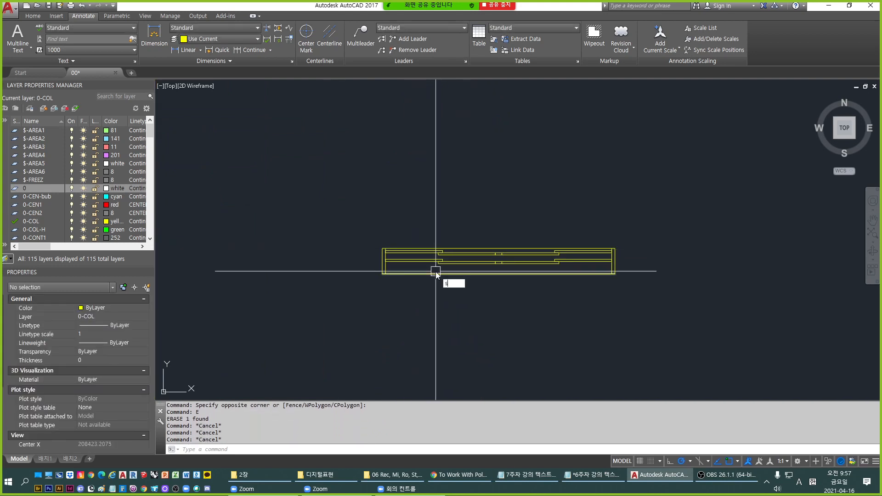
{"action": "key", "text": "space"}
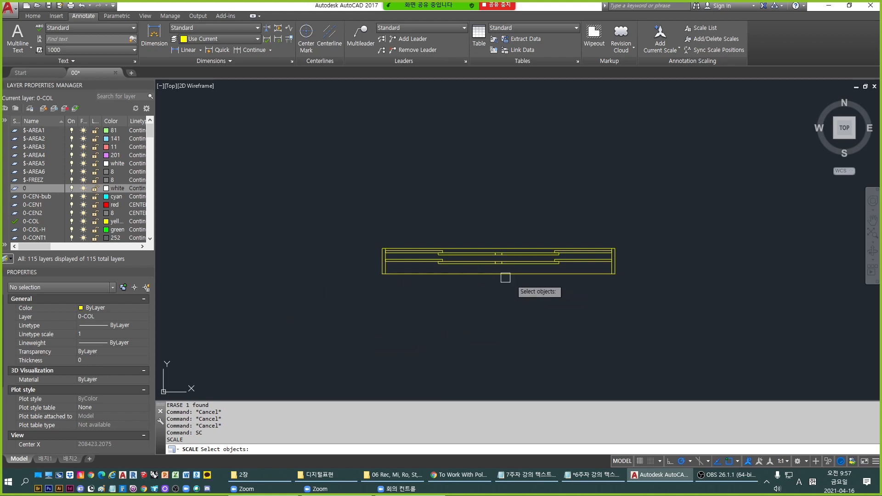
{"action": "scroll", "coordinate": [405, 262], "scroll_direction": "up", "scroll_amount": 2}
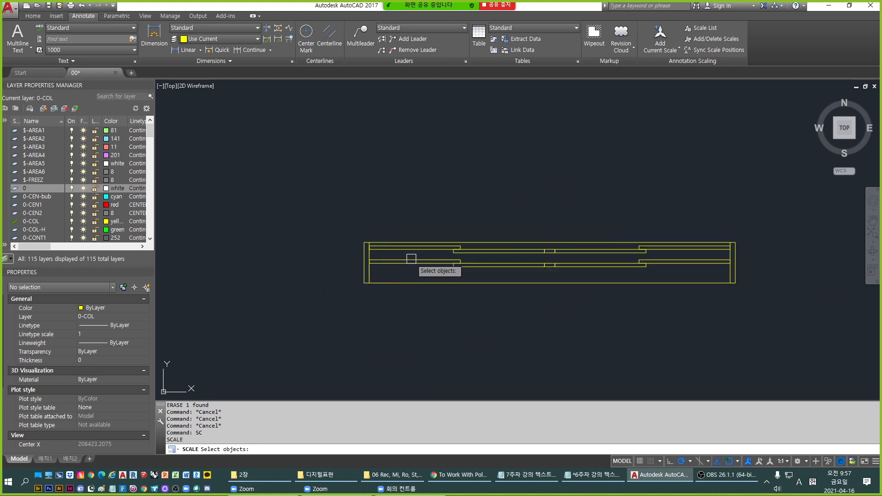
{"action": "scroll", "coordinate": [318, 198], "scroll_direction": "down", "scroll_amount": 2}
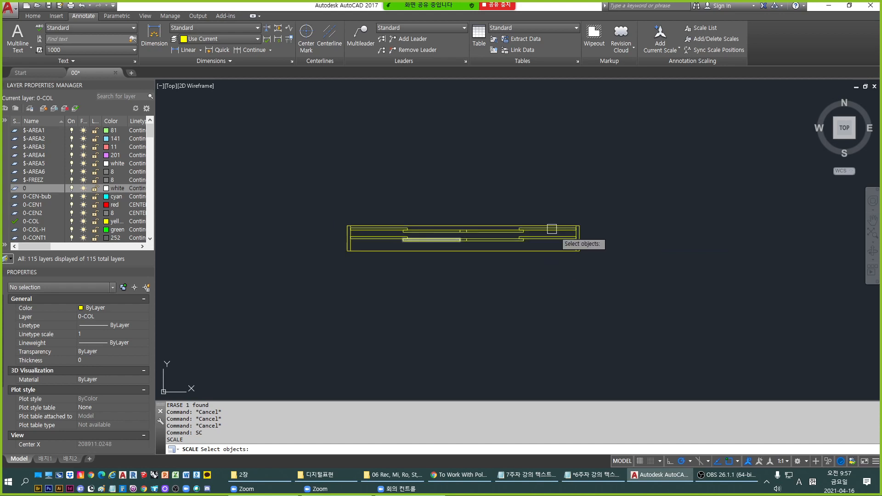
{"action": "scroll", "coordinate": [478, 255], "scroll_direction": "up", "scroll_amount": 3}
{"action": "mouse_move", "coordinate": [478, 255]}
{"action": "middle_mouse_down"}
{"action": "mouse_move", "coordinate": [534, 280]}
{"action": "mouse_move", "coordinate": [553, 271]}
{"action": "middle_mouse_up"}
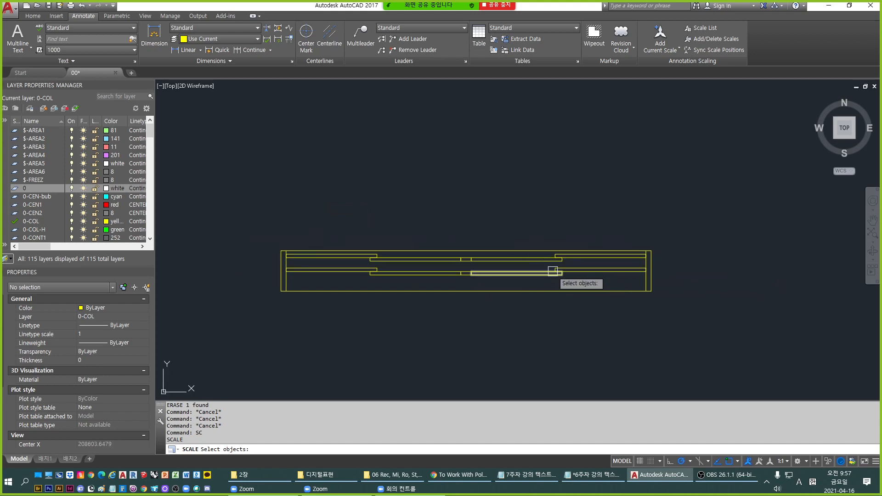
{"action": "scroll", "coordinate": [565, 263], "scroll_direction": "up", "scroll_amount": 2}
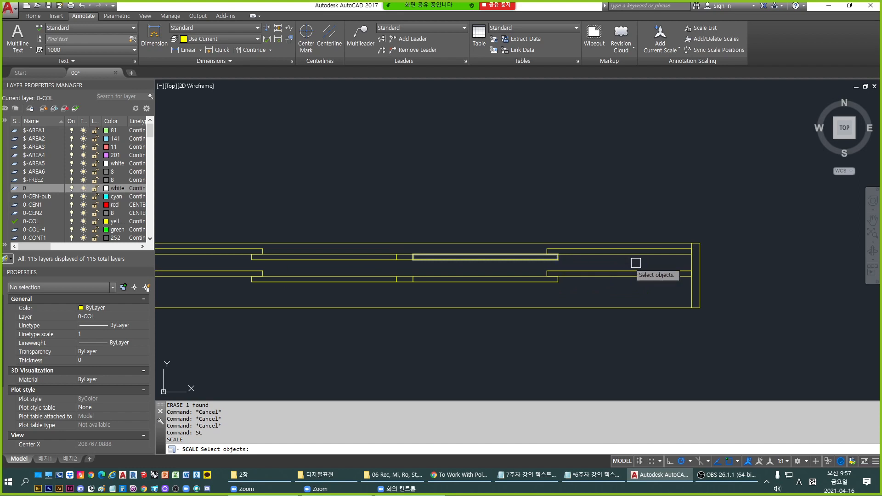
{"action": "scroll", "coordinate": [611, 265], "scroll_direction": "down", "scroll_amount": 3}
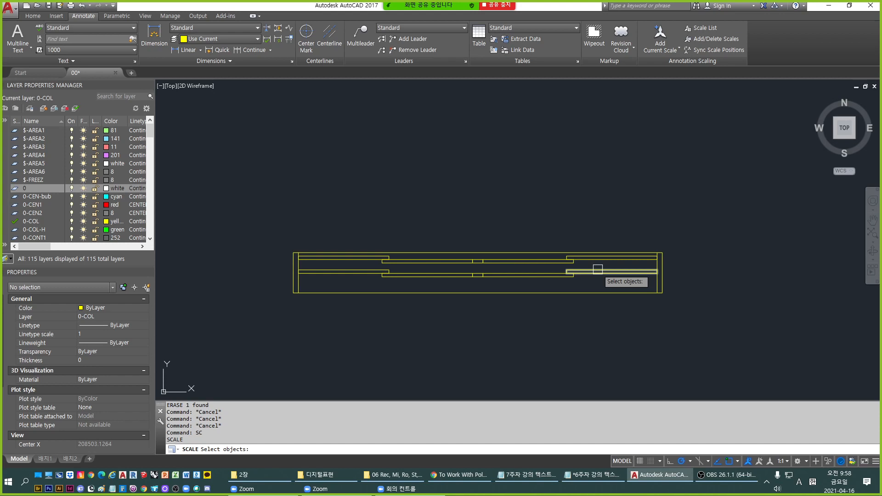
{"action": "left_click", "coordinate": [266, 204]}
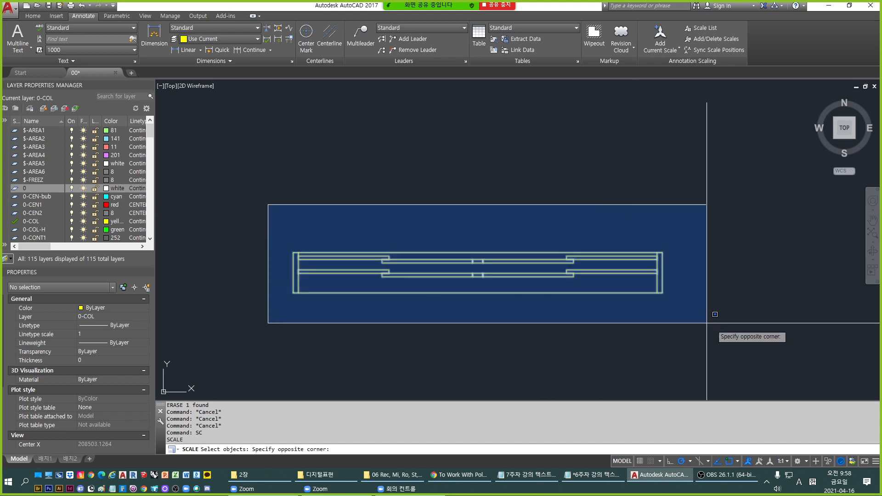
{"action": "left_click", "coordinate": [713, 323]}
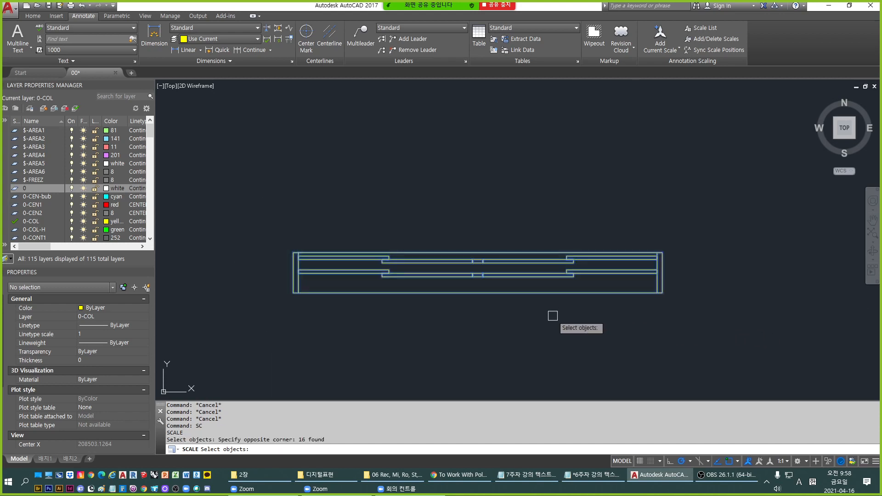
{"action": "key", "text": "Return"}
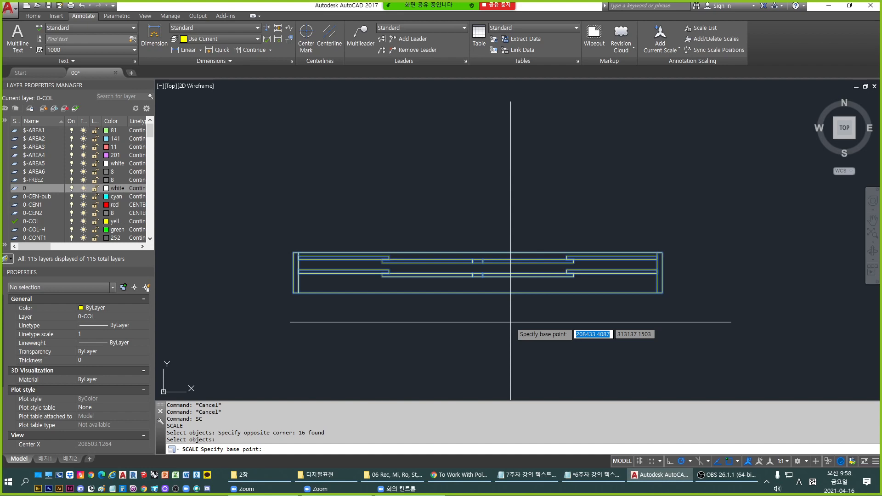
Set the scaling base point at the lower-left corner of the standalone window.
{"action": "scroll", "coordinate": [649, 289], "scroll_direction": "up", "scroll_amount": 2}
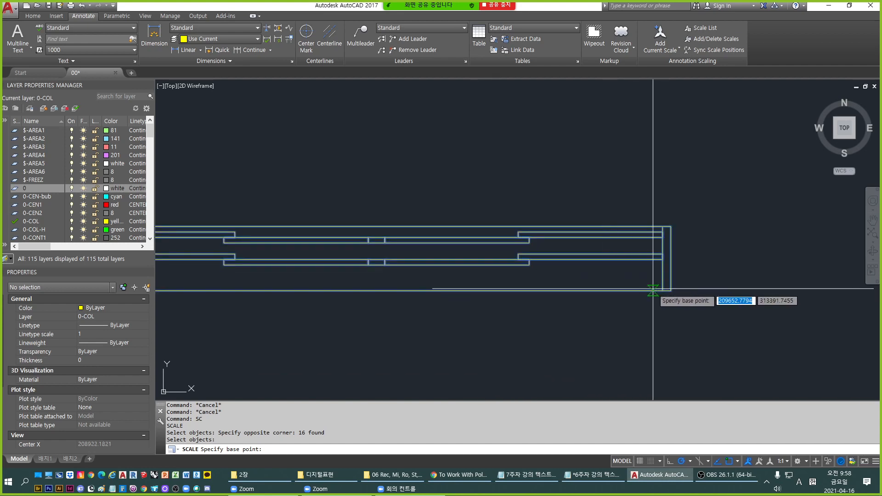
{"action": "scroll", "coordinate": [672, 291], "scroll_direction": "down", "scroll_amount": 2}
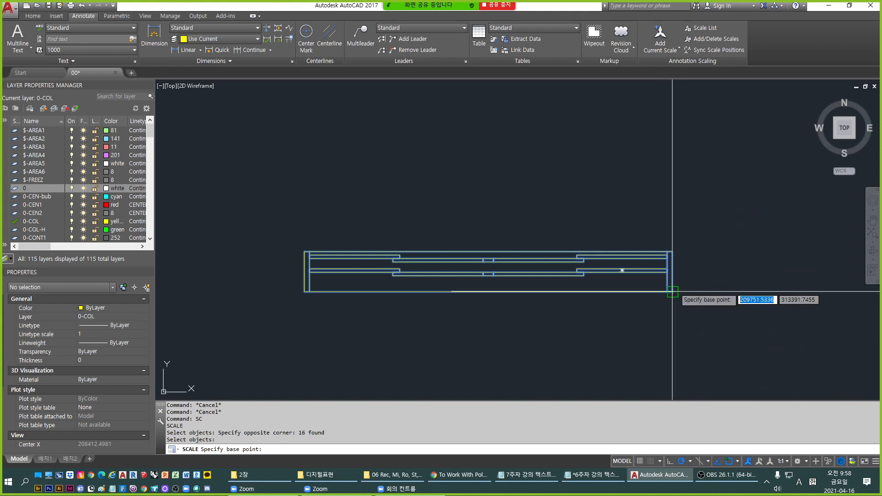
{"action": "scroll", "coordinate": [461, 299], "scroll_direction": "down", "scroll_amount": 2}
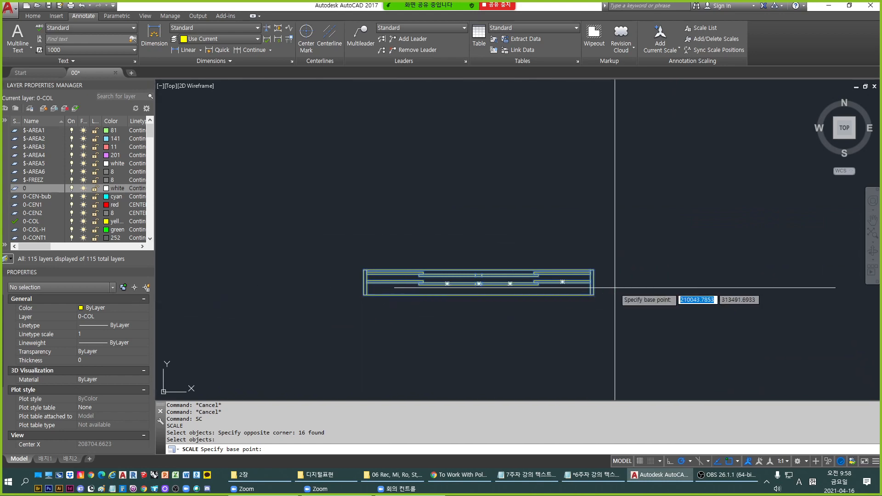
{"action": "middle_click_drag", "start_coordinate": [588, 306], "coordinate": [635, 313]}
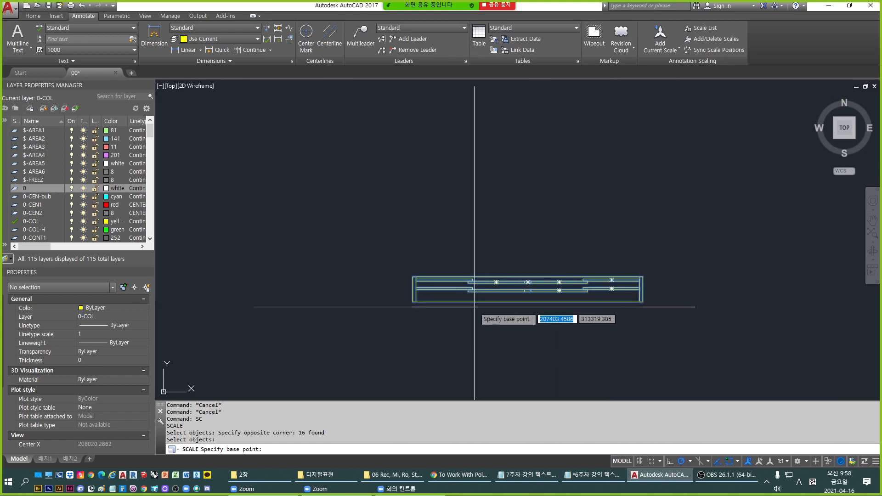
{"action": "scroll", "coordinate": [429, 317], "scroll_direction": "up", "scroll_amount": 2}
{"action": "scroll", "coordinate": [374, 308], "scroll_direction": "up", "scroll_amount": 2}
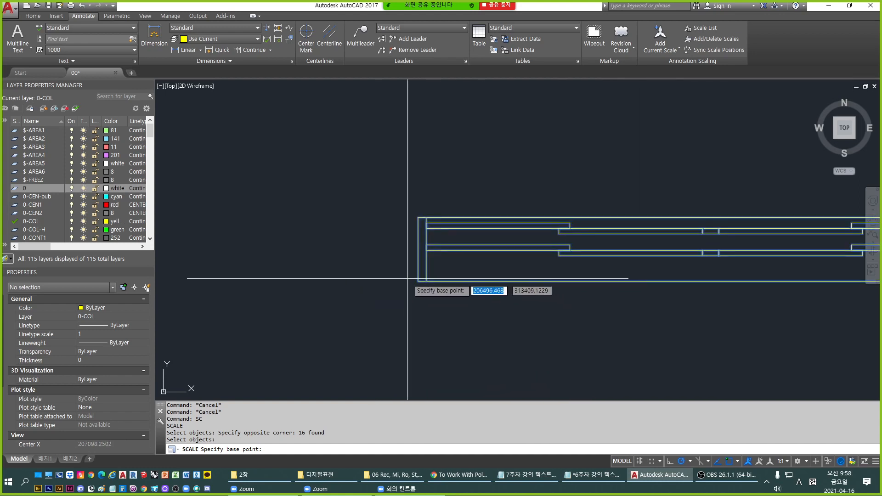
{"action": "scroll", "coordinate": [394, 288], "scroll_direction": "down", "scroll_amount": 2}
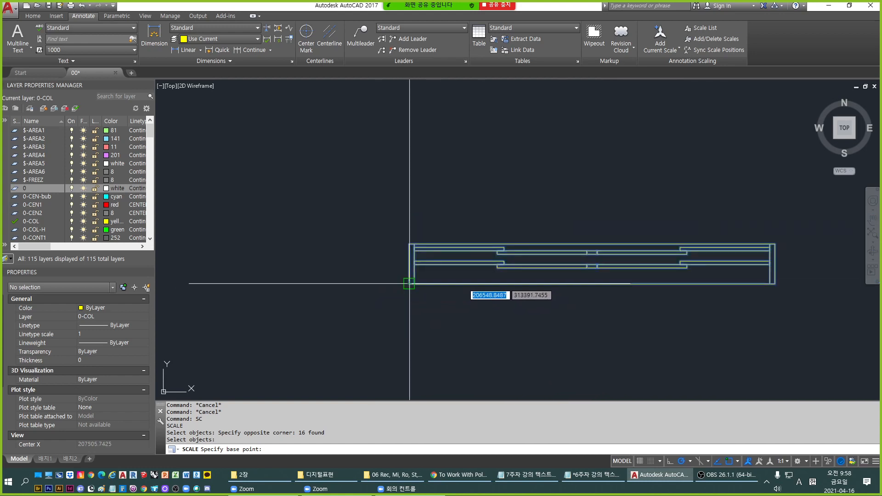
{"action": "left_click", "coordinate": [409, 283]}
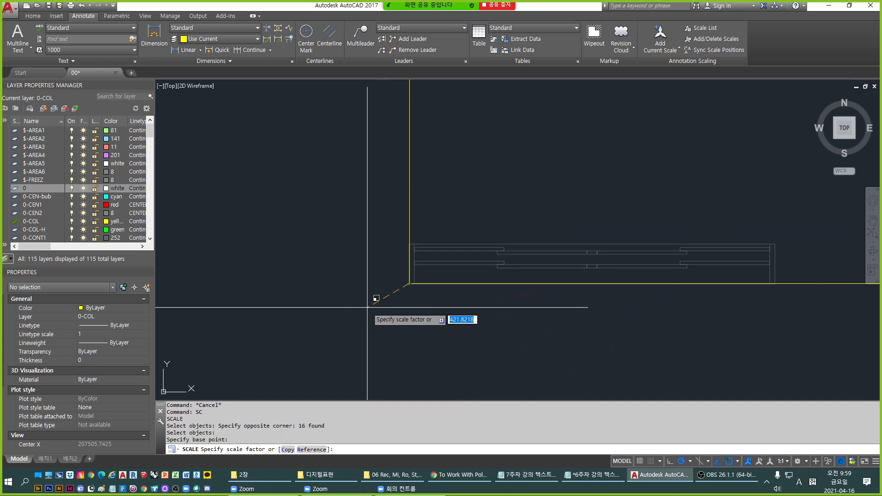
Enlarge the selected window from its lower-left corner with a scale factor of 2.
{"action": "scroll", "coordinate": [438, 267], "scroll_direction": "down", "scroll_amount": 3}
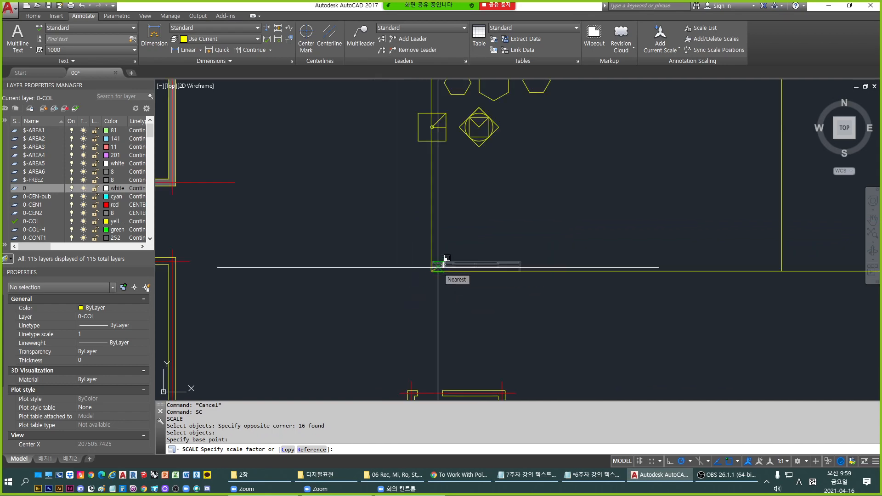
{"action": "scroll", "coordinate": [438, 269], "scroll_direction": "down", "scroll_amount": 5}
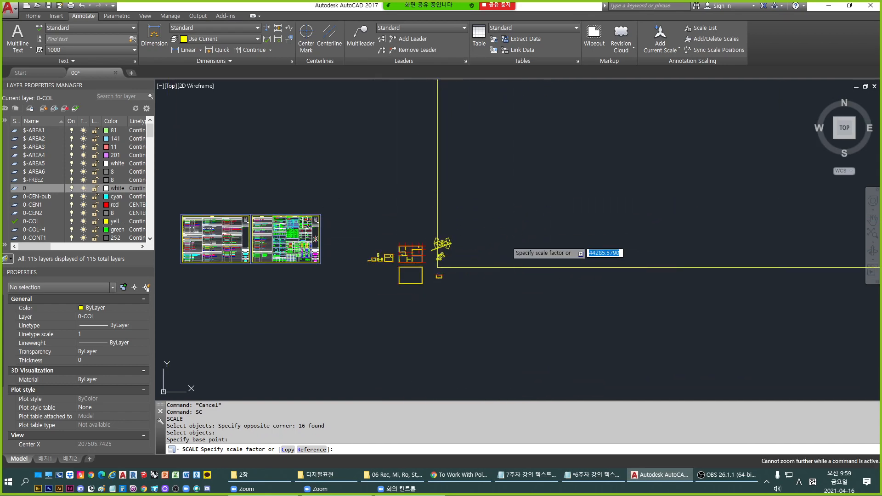
{"action": "scroll", "coordinate": [441, 266], "scroll_direction": "up", "scroll_amount": 4}
{"action": "scroll", "coordinate": [289, 197], "scroll_direction": "up", "scroll_amount": 2}
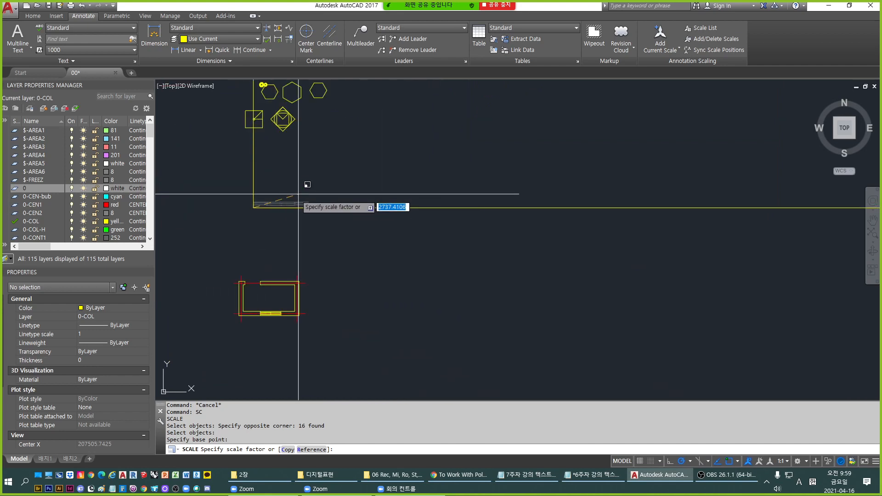
{"action": "middle_click_drag", "start_coordinate": [280, 208], "coordinate": [396, 255]}
{"action": "scroll", "coordinate": [382, 246], "scroll_direction": "up", "scroll_amount": 4}
{"action": "scroll", "coordinate": [380, 245], "scroll_direction": "up", "scroll_amount": 2}
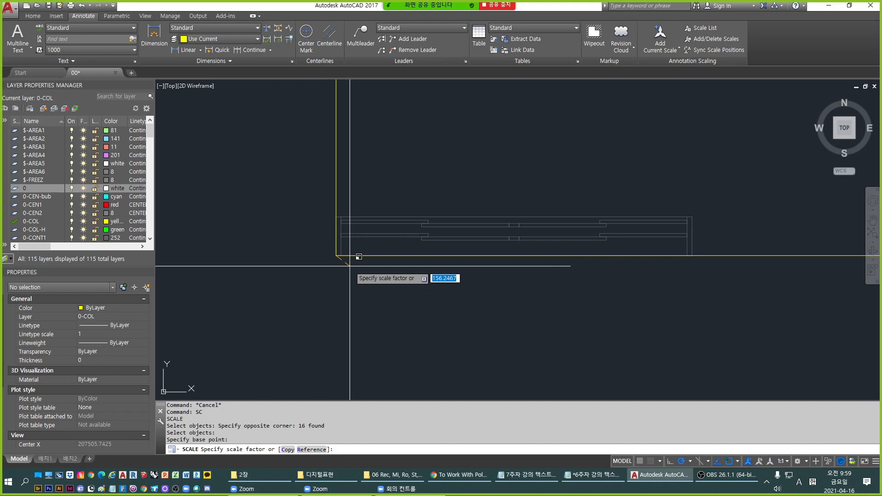
{"action": "type", "text": "2"}
{"action": "key", "text": "Return"}
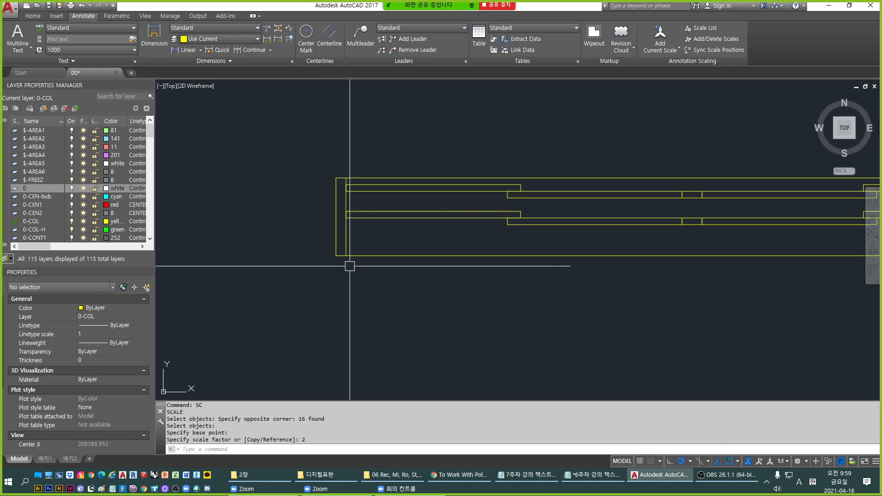
Scale the whole standalone window by a factor of 0.5 about the midpoint of its bottom edge.
{"action": "scroll", "coordinate": [350, 266], "scroll_direction": "down", "scroll_amount": 6}
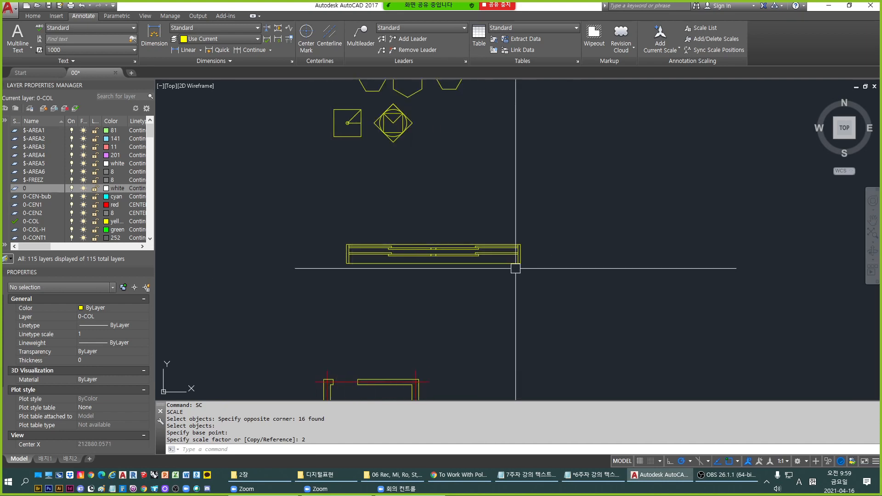
{"action": "scroll", "coordinate": [354, 263], "scroll_direction": "up", "scroll_amount": 2}
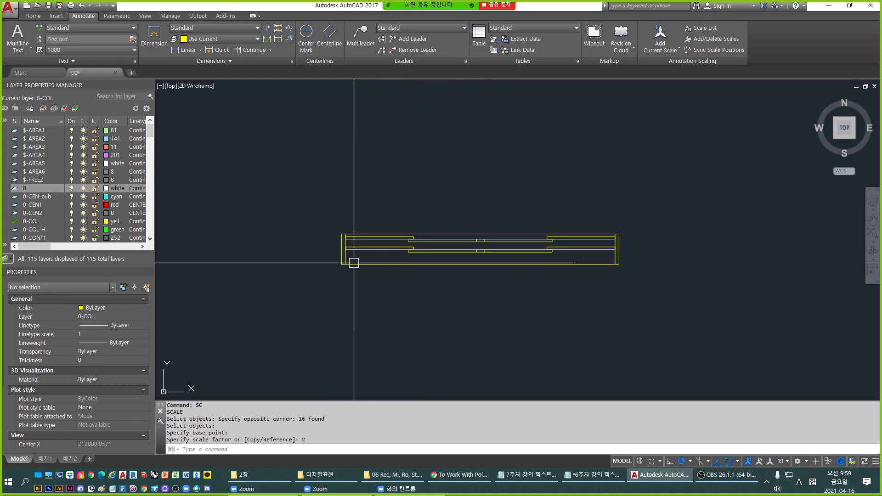
{"action": "key", "text": "Escape"}
{"action": "type", "text": "sc"}
{"action": "key", "text": "Return"}
{"action": "left_click", "coordinate": [300, 197]}
{"action": "left_click", "coordinate": [487, 307]}
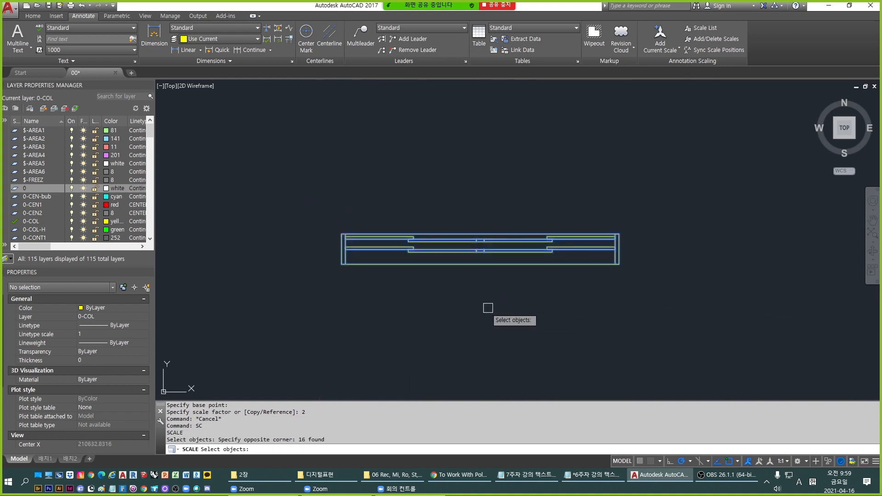
{"action": "key", "text": "Return"}
{"action": "scroll", "coordinate": [480, 264], "scroll_direction": "up", "scroll_amount": 2}
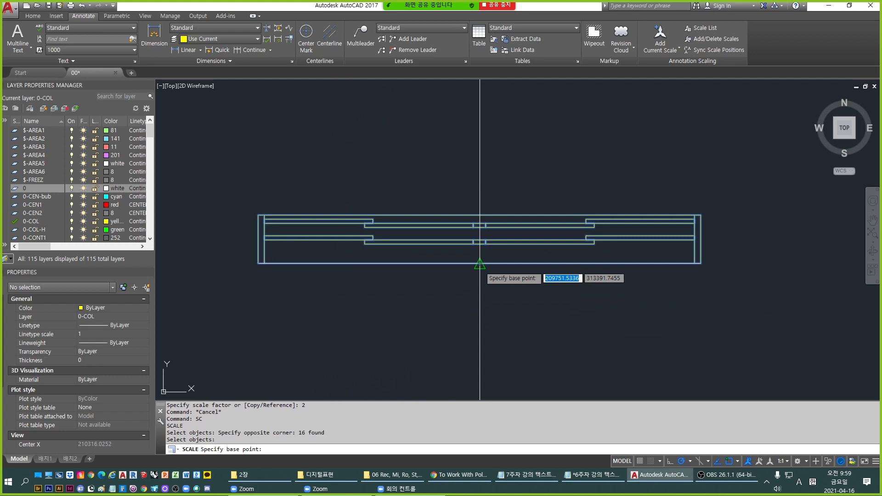
{"action": "left_click", "coordinate": [479, 264]}
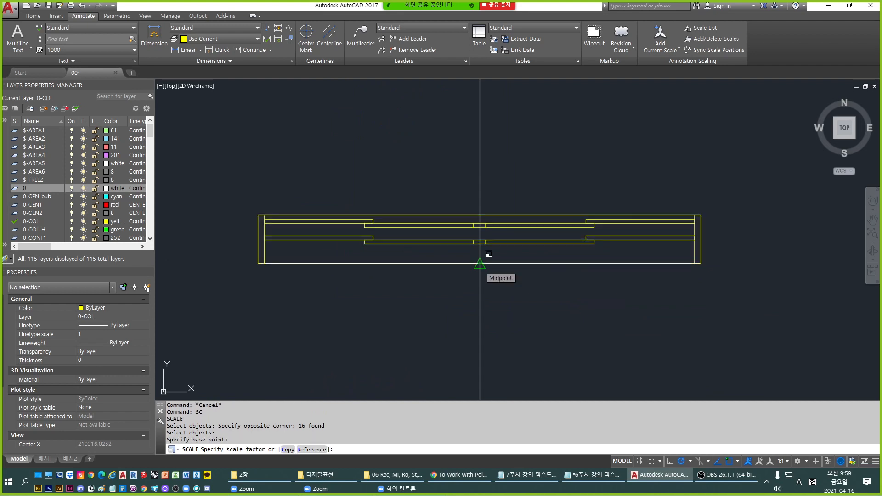
{"action": "type", "text": "0.5"}
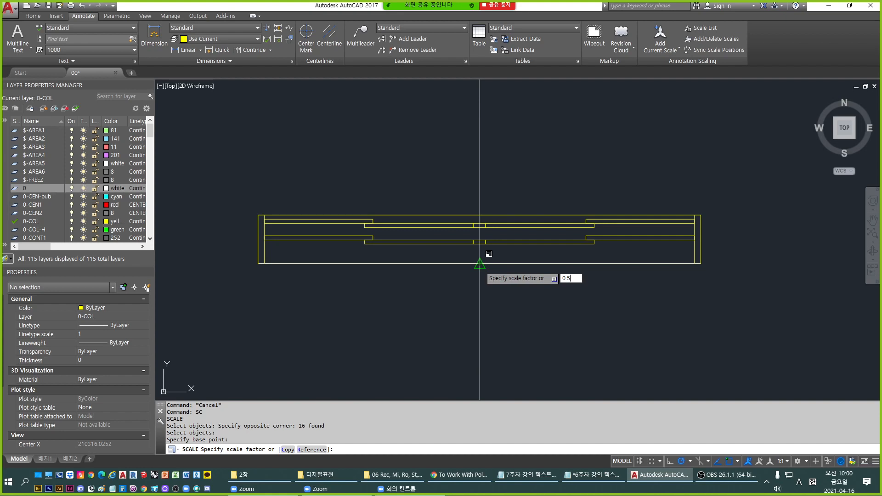
{"action": "key", "text": "Return"}
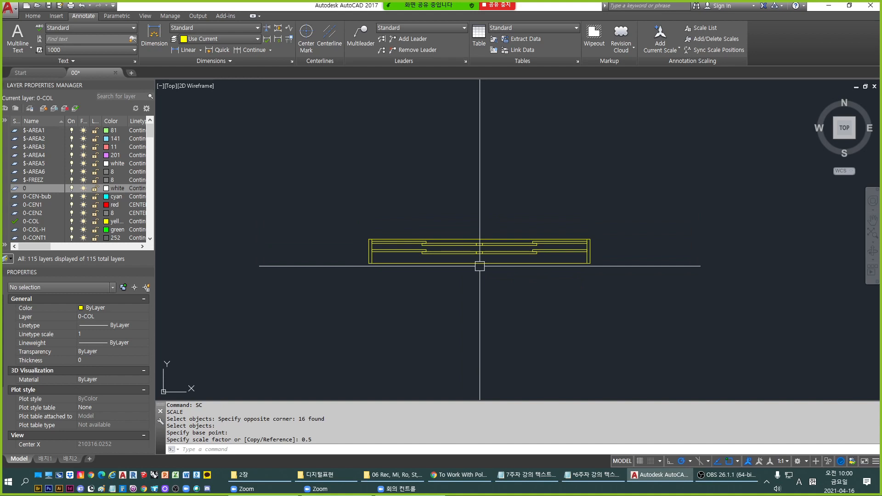
Scale the whole standalone window by a factor of 3, again about the midpoint of its bottom edge.
{"action": "key", "text": "Return"}
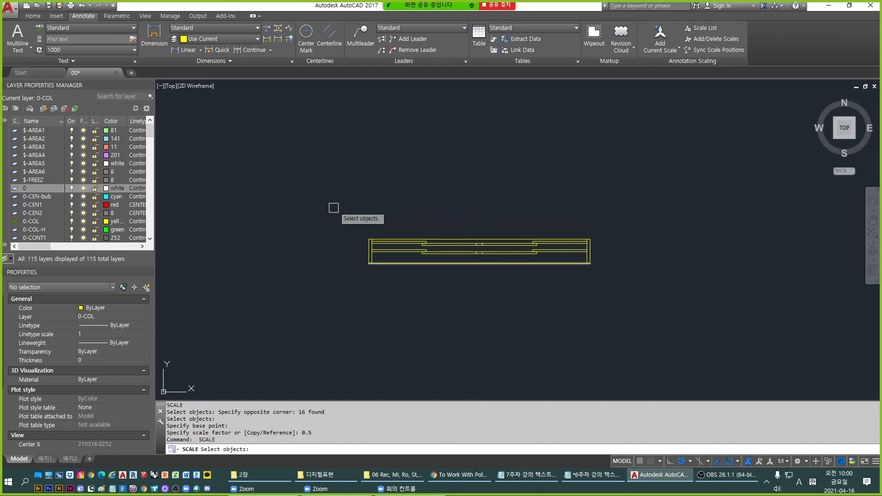
{"action": "left_click", "coordinate": [335, 207]}
{"action": "left_click", "coordinate": [681, 305]}
{"action": "key", "text": "Return"}
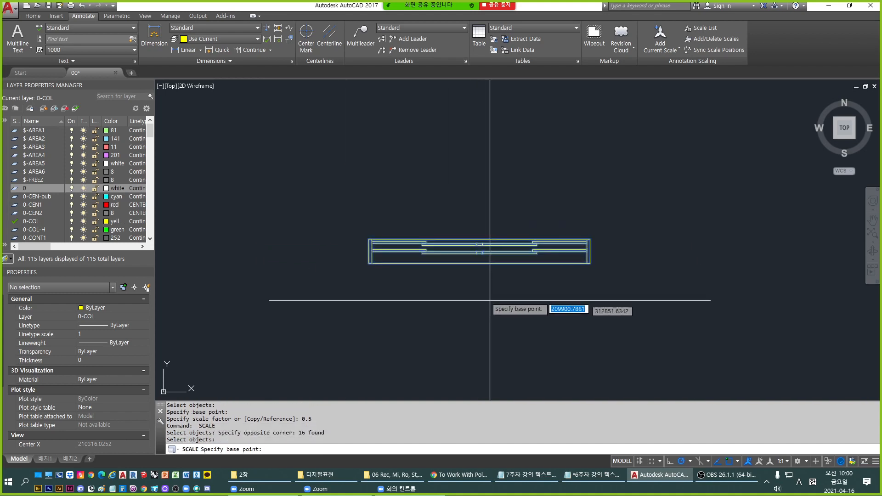
{"action": "left_click", "coordinate": [479, 263]}
{"action": "type", "text": "3"}
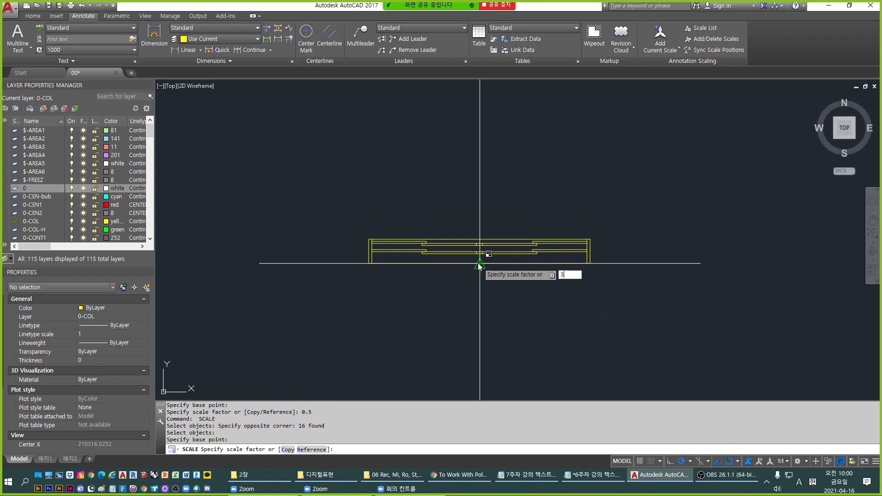
{"action": "key", "text": "Return"}
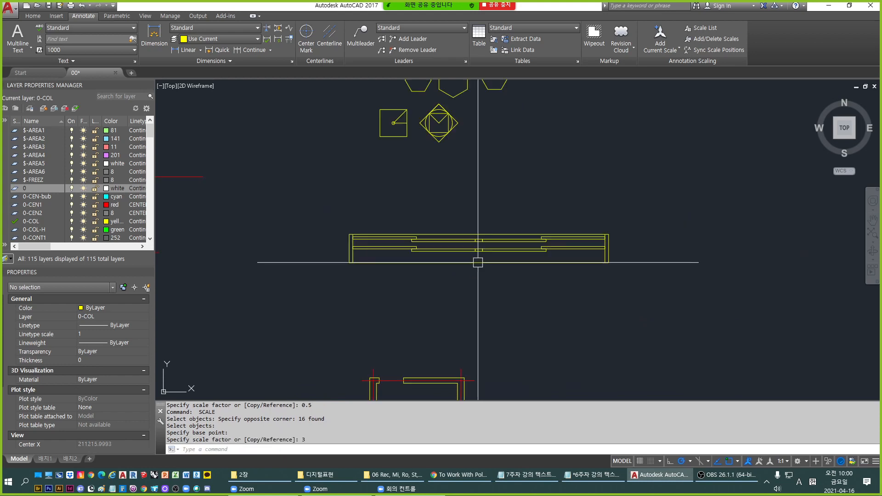
{"action": "key", "text": "Escape"}
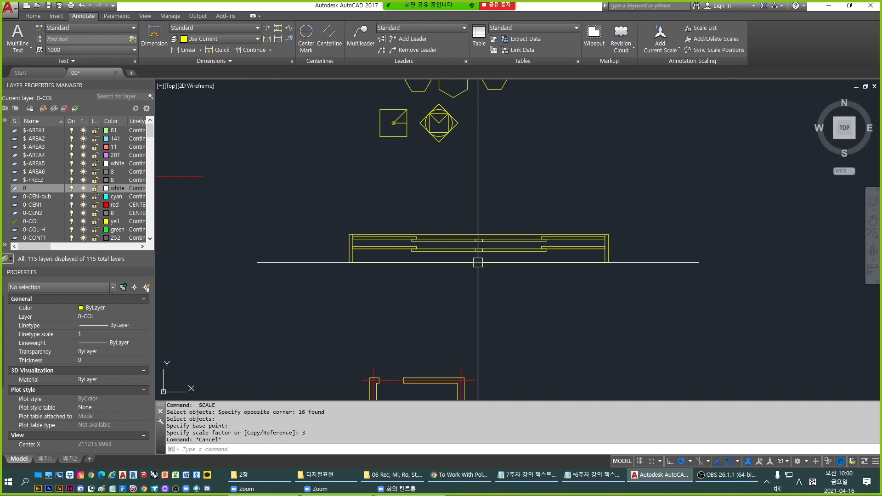
Examine the figure of diamonds and tilted rectangles above the small practice shapes.
{"action": "middle_click_drag", "start_coordinate": [593, 157], "coordinate": [567, 358]}
{"action": "middle_click_drag", "start_coordinate": [473, 216], "coordinate": [451, 341]}
{"action": "scroll", "coordinate": [407, 269], "scroll_direction": "down", "scroll_amount": 2}
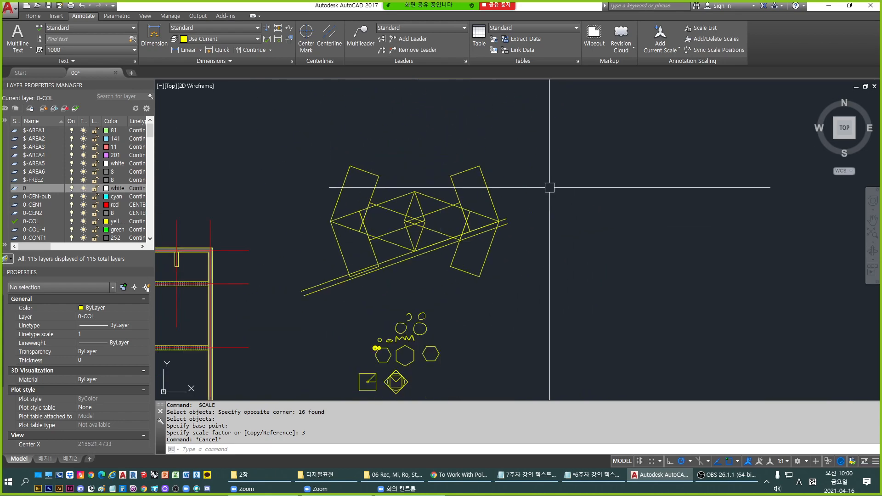
{"action": "scroll", "coordinate": [386, 258], "scroll_direction": "up", "scroll_amount": 2}
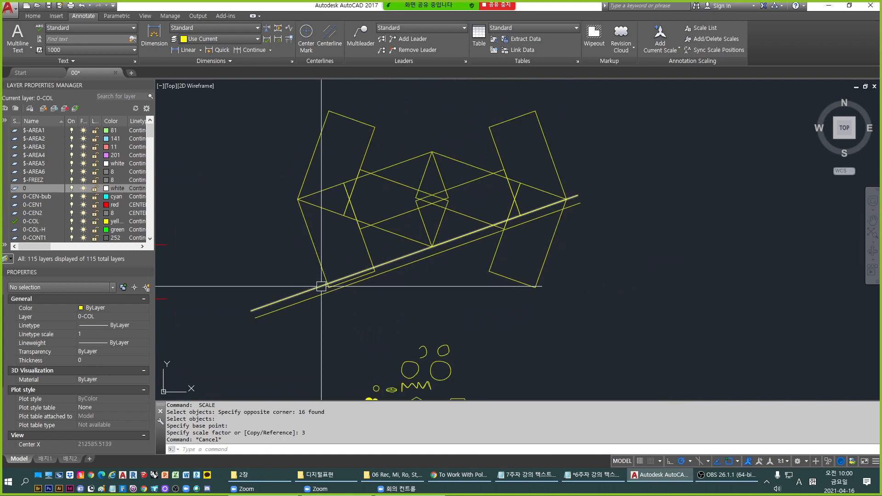
Look over the practice shapes, floor plan and sliding-window drawing around the model space.
{"action": "scroll", "coordinate": [321, 286], "scroll_direction": "up", "scroll_amount": 2}
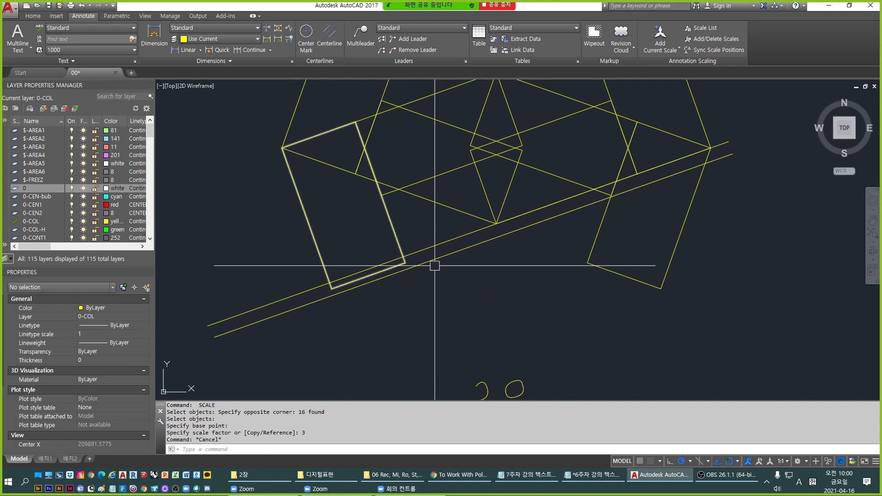
{"action": "scroll", "coordinate": [503, 224], "scroll_direction": "down", "scroll_amount": 4}
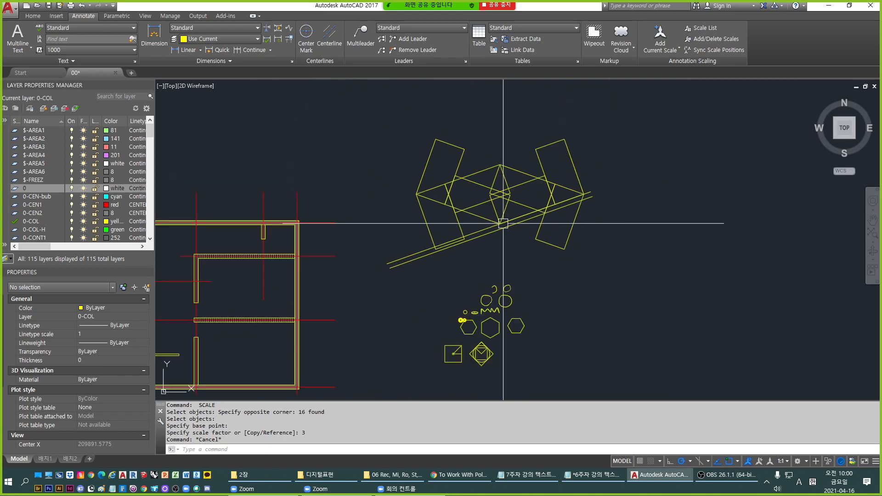
{"action": "scroll", "coordinate": [502, 223], "scroll_direction": "down", "scroll_amount": 3}
{"action": "middle_click_drag", "start_coordinate": [543, 292], "coordinate": [573, 219]}
{"action": "scroll", "coordinate": [488, 281], "scroll_direction": "up", "scroll_amount": 2}
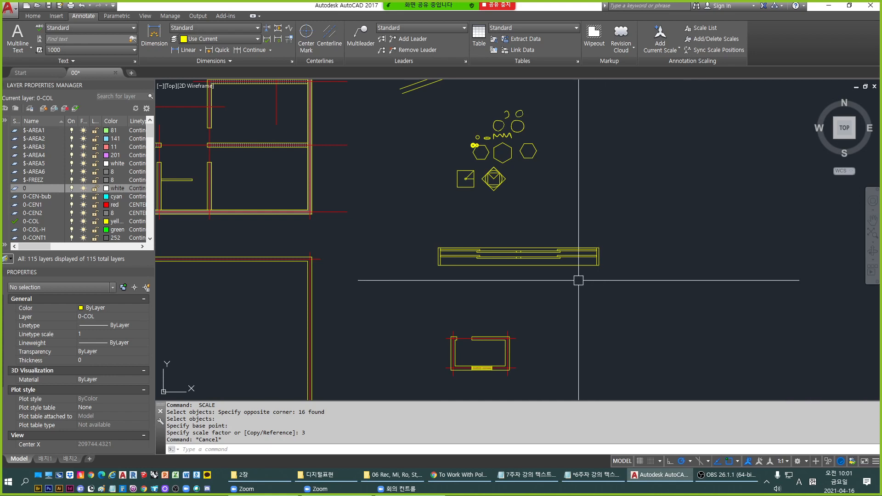
{"action": "mouse_move", "coordinate": [457, 285]}
{"action": "middle_mouse_down"}
{"action": "mouse_move", "coordinate": [543, 352]}
{"action": "mouse_move", "coordinate": [572, 363]}
{"action": "middle_mouse_up"}
{"action": "scroll", "coordinate": [495, 314], "scroll_direction": "up", "scroll_amount": 2}
{"action": "key", "text": "Escape"}
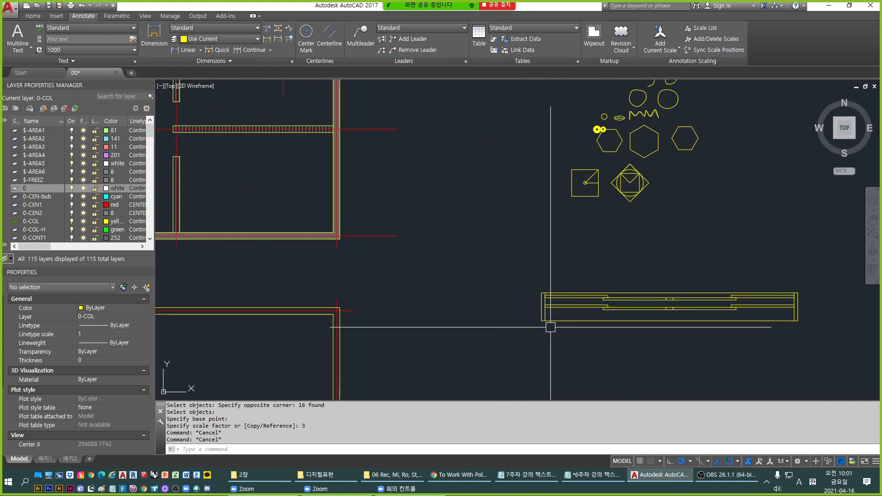
{"action": "middle_click_drag", "start_coordinate": [517, 320], "coordinate": [346, 329]}
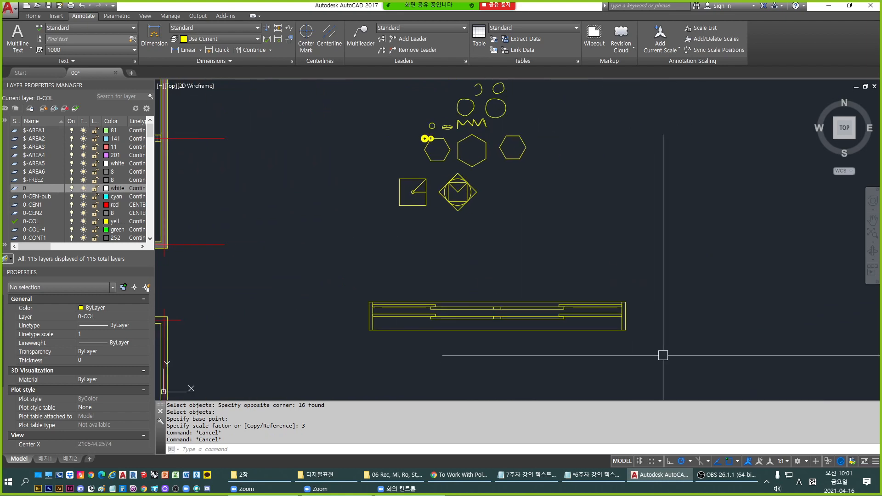
{"action": "middle_click_drag", "start_coordinate": [703, 339], "coordinate": [649, 331]}
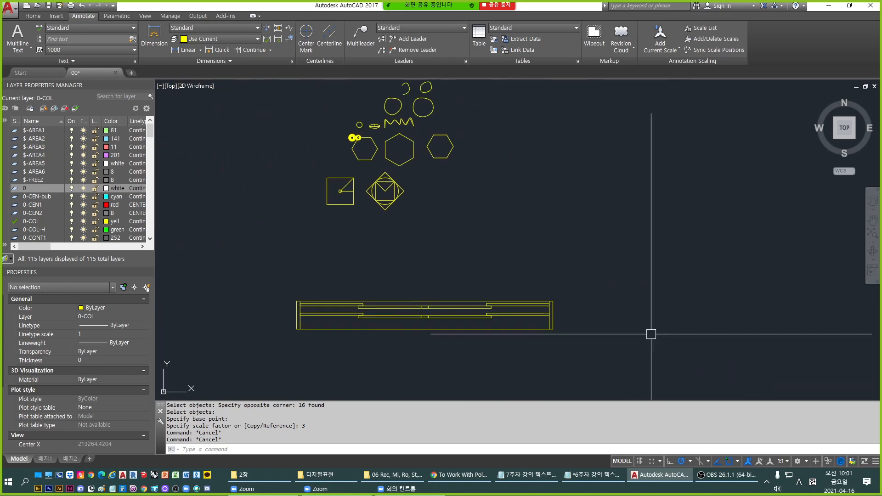
{"action": "scroll", "coordinate": [599, 260], "scroll_direction": "down", "scroll_amount": 2}
{"action": "scroll", "coordinate": [617, 315], "scroll_direction": "up", "scroll_amount": 2}
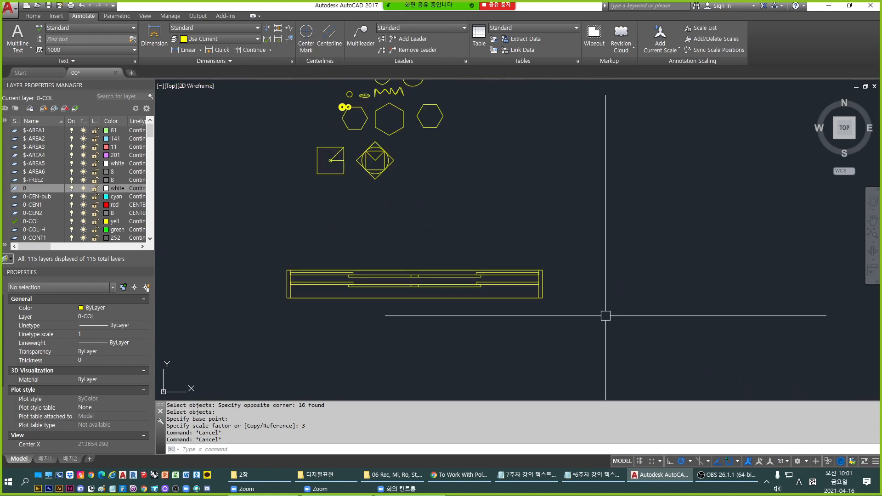
Draw an open three-sided polyline as a wall end below the sliding window, with its long top edge about 4,680 long.
{"action": "middle_click_drag", "start_coordinate": [379, 328], "coordinate": [521, 302]}
{"action": "type", "text": "l"}
{"action": "key", "text": "Return"}
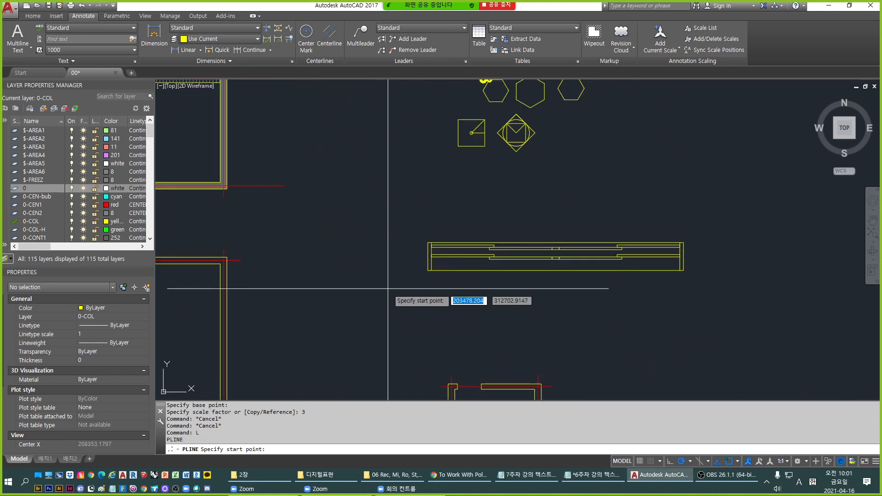
{"action": "left_click", "coordinate": [365, 291]}
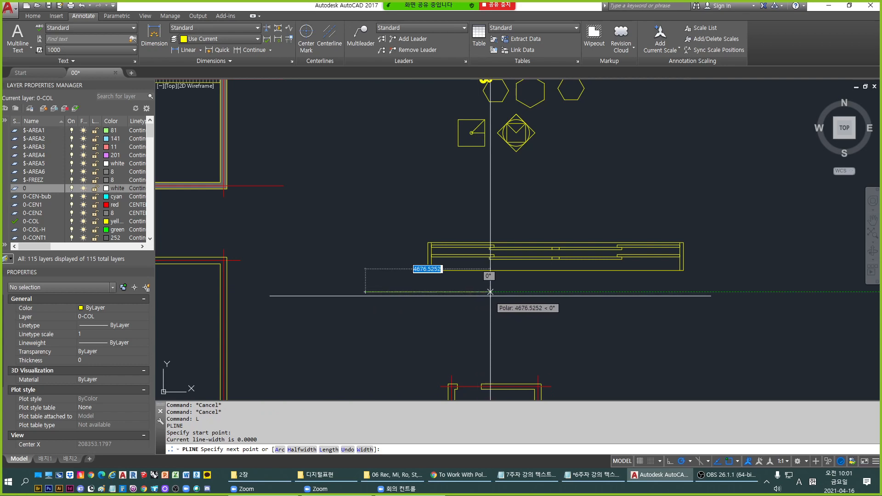
{"action": "left_click", "coordinate": [489, 291]}
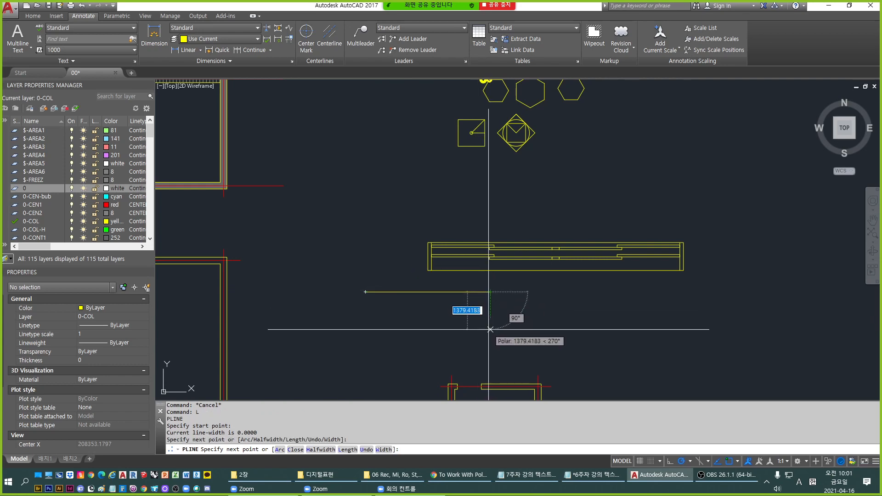
{"action": "left_click", "coordinate": [490, 326]}
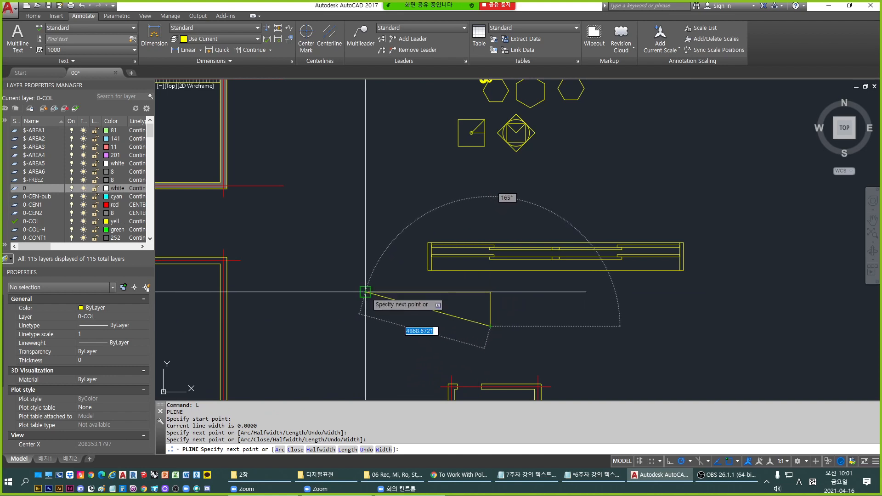
{"action": "left_click", "coordinate": [365, 326]}
{"action": "key", "text": "Escape"}
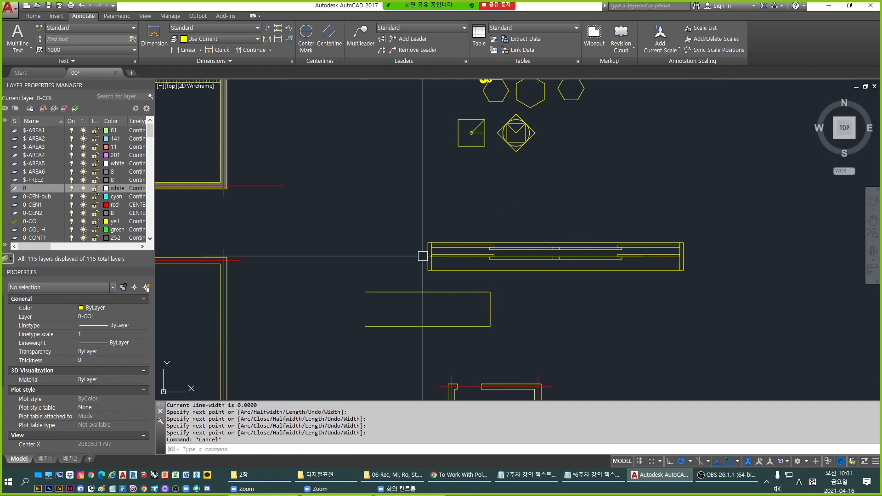
{"action": "key", "text": "Escape"}
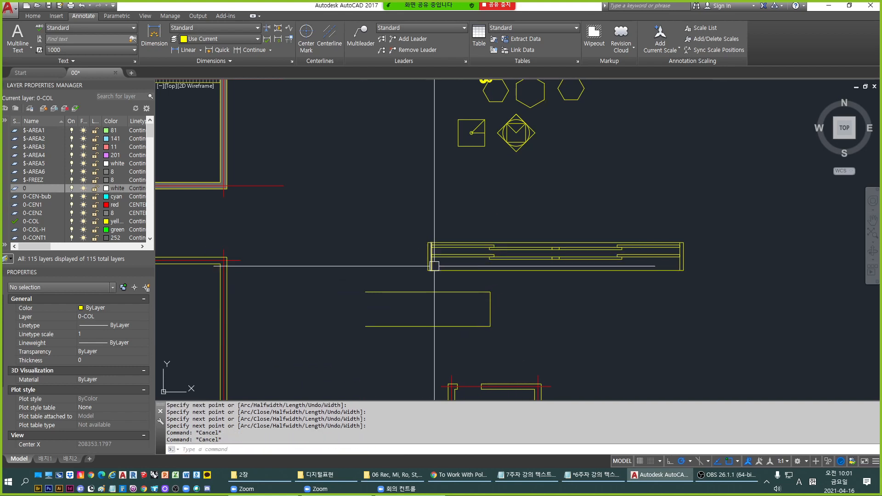
Move the whole sliding window so its upper-left corner snaps to the upper-right corner of the wall outline.
{"action": "scroll", "coordinate": [423, 261], "scroll_direction": "up", "scroll_amount": 2}
{"action": "scroll", "coordinate": [420, 258], "scroll_direction": "down", "scroll_amount": 2}
{"action": "key", "text": "Escape"}
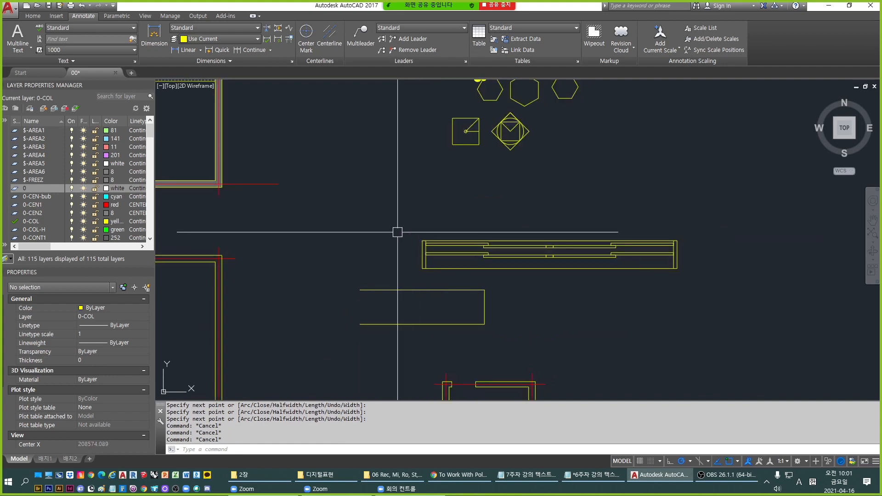
{"action": "left_click", "coordinate": [398, 227]}
{"action": "key", "text": "Escape"}
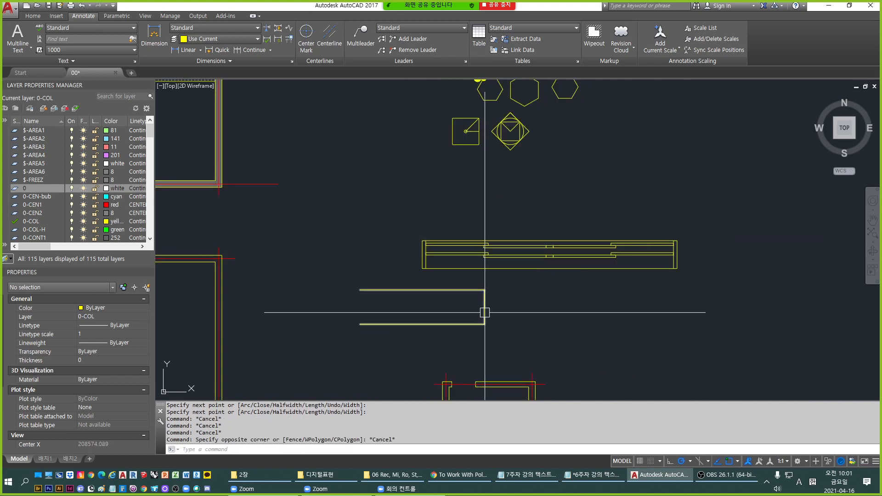
{"action": "left_click", "coordinate": [414, 232]}
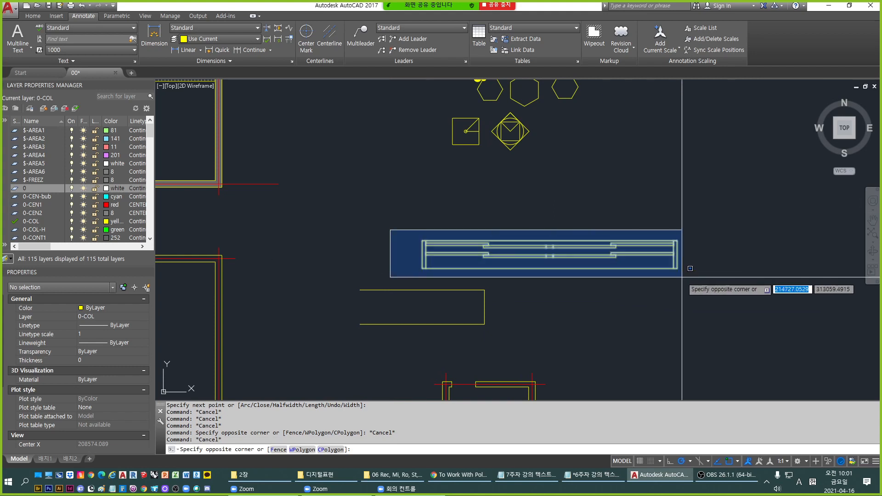
{"action": "left_click", "coordinate": [684, 275]}
{"action": "type", "text": "m"}
{"action": "key", "text": "Return"}
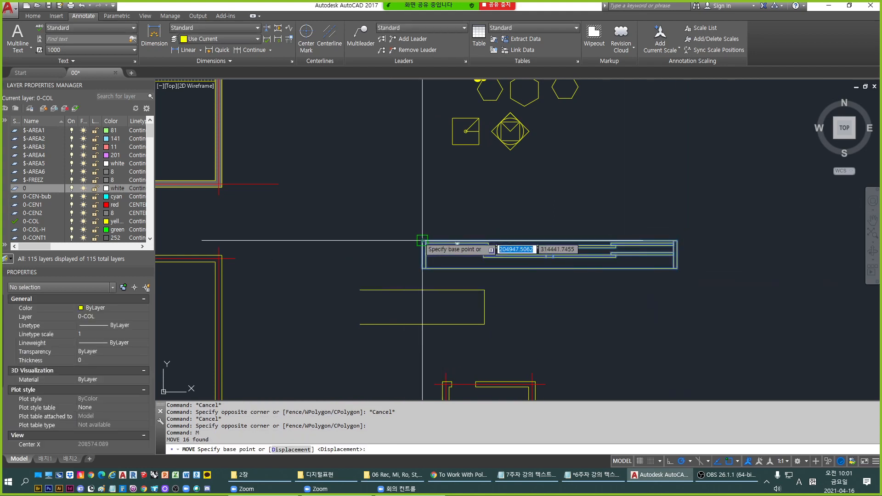
{"action": "left_click", "coordinate": [423, 240]}
{"action": "left_click", "coordinate": [484, 290]}
{"action": "scroll", "coordinate": [522, 325], "scroll_direction": "up", "scroll_amount": 2}
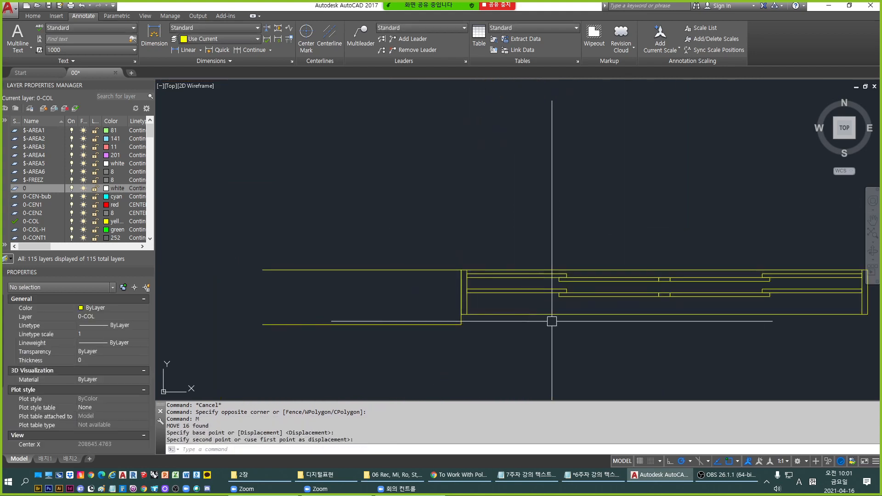
Compare the window frame's depth with the wall outline's thickness where the two meet.
{"action": "middle_click_drag", "start_coordinate": [551, 320], "coordinate": [456, 325]}
{"action": "scroll", "coordinate": [415, 320], "scroll_direction": "down", "scroll_amount": 2}
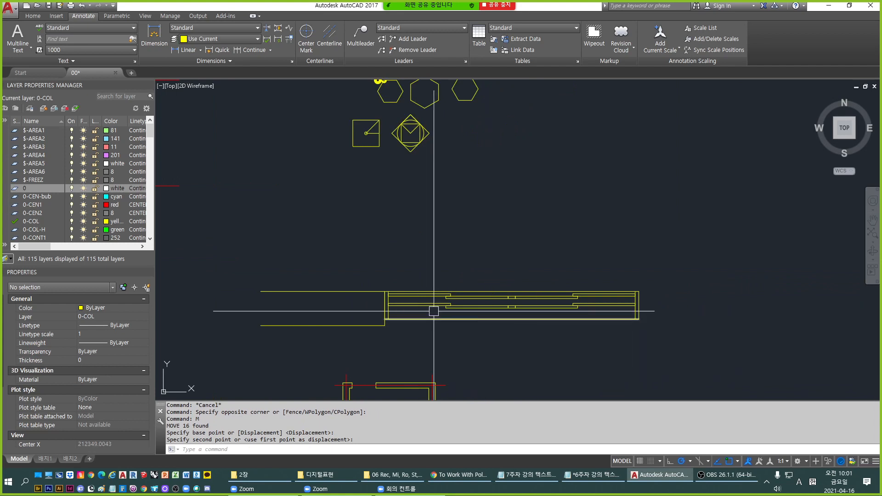
{"action": "scroll", "coordinate": [384, 317], "scroll_direction": "up", "scroll_amount": 2}
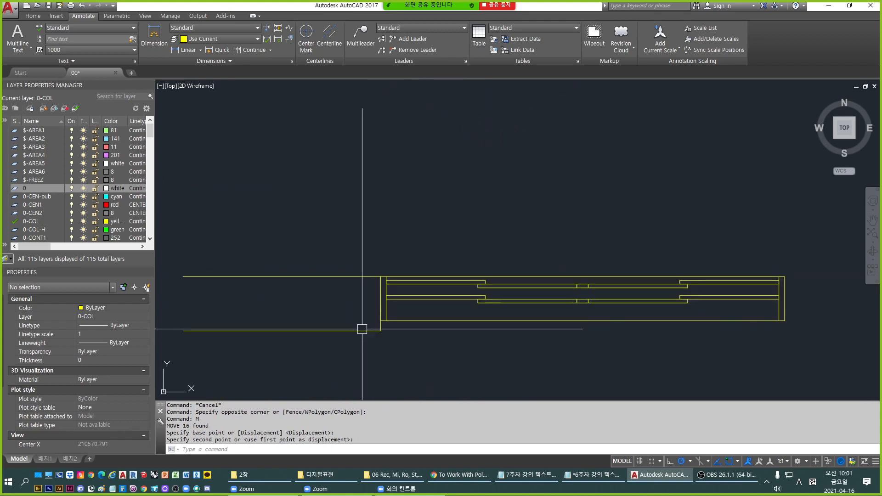
{"action": "scroll", "coordinate": [388, 333], "scroll_direction": "up", "scroll_amount": 2}
{"action": "key", "text": "Escape"}
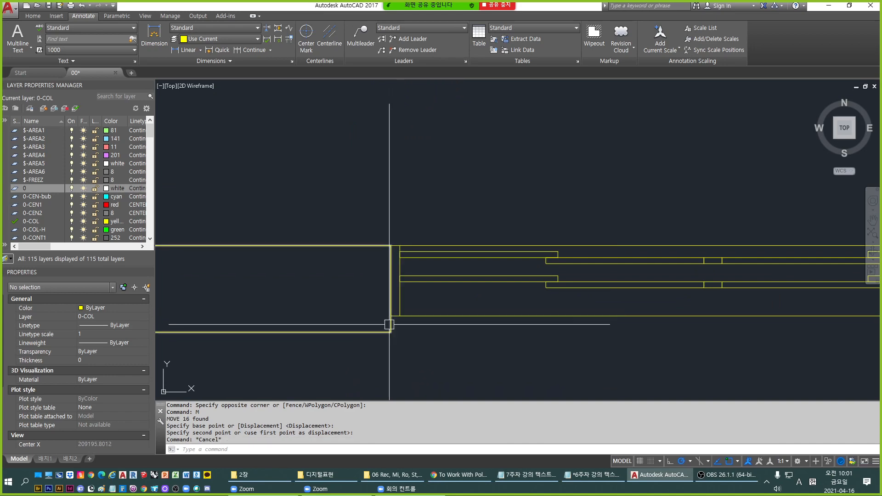
{"action": "left_click", "coordinate": [439, 317]}
{"action": "scroll", "coordinate": [385, 343], "scroll_direction": "down", "scroll_amount": 2}
{"action": "key", "text": "Escape"}
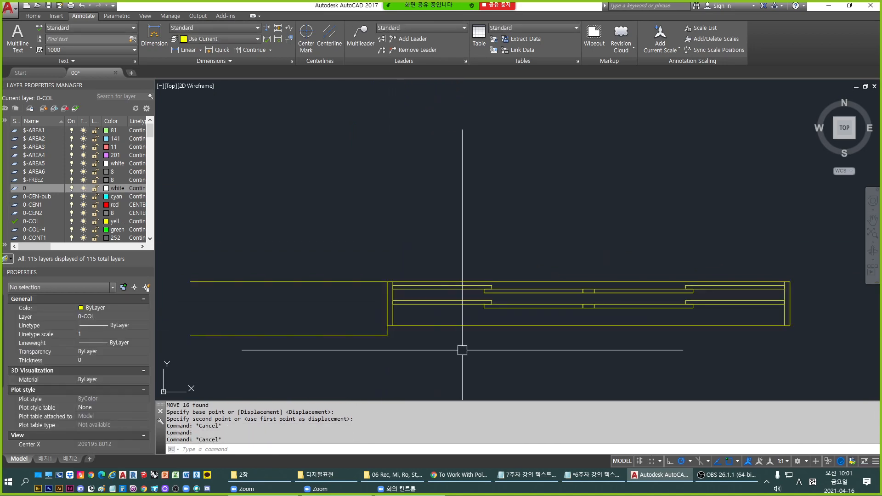
Try to stretch the window's lower edge from the lower-left corner of its frame.
{"action": "middle_click_drag", "start_coordinate": [462, 350], "coordinate": [410, 340]}
{"action": "type", "text": "s"}
{"action": "key", "text": "Return"}
{"action": "left_click", "coordinate": [318, 307]}
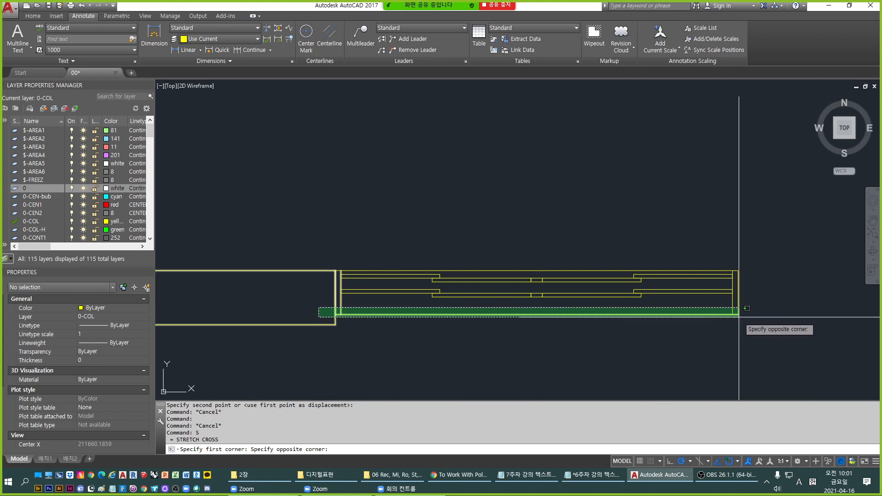
{"action": "left_click", "coordinate": [758, 310]}
{"action": "key", "text": "Return"}
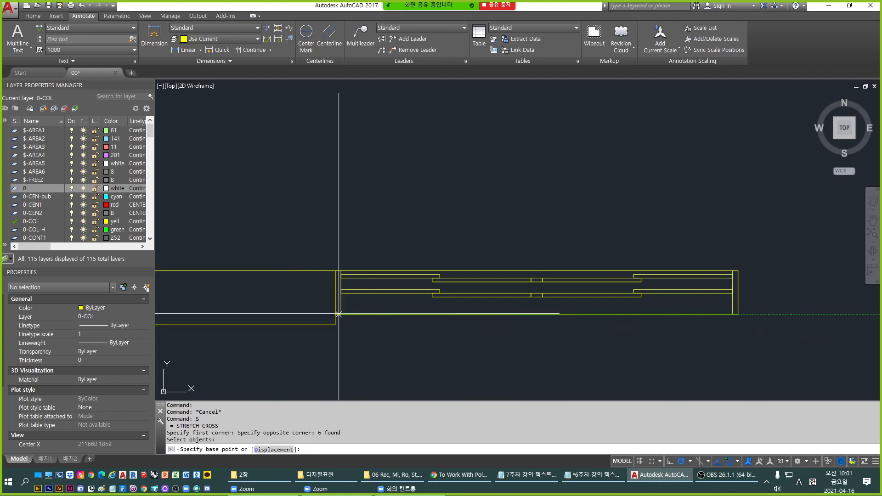
{"action": "left_click", "coordinate": [335, 315]}
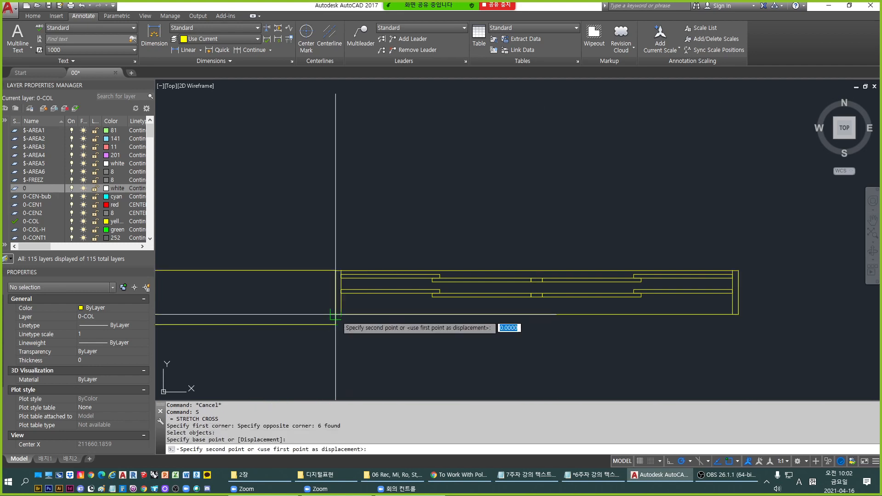
{"action": "key", "text": "Escape"}
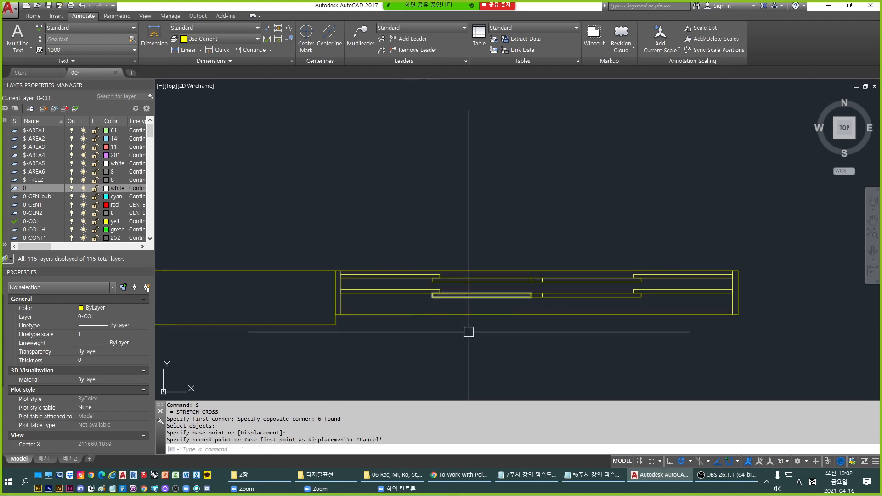
{"action": "scroll", "coordinate": [575, 299], "scroll_direction": "up", "scroll_amount": 2}
{"action": "scroll", "coordinate": [556, 308], "scroll_direction": "down", "scroll_amount": 2}
{"action": "key", "text": "Escape"}
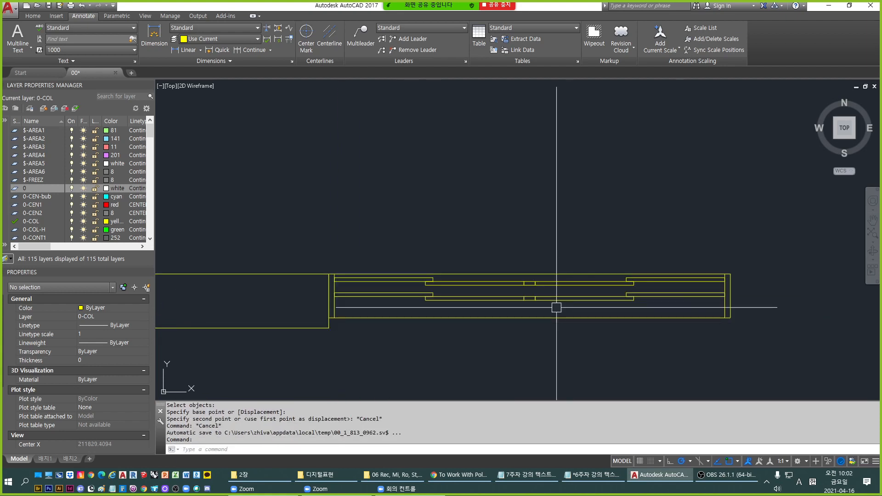
{"action": "scroll", "coordinate": [556, 308], "scroll_direction": "up", "scroll_amount": 2}
{"action": "type", "text": "d"}
{"action": "key", "text": "Return"}
{"action": "left_click", "coordinate": [517, 287]}
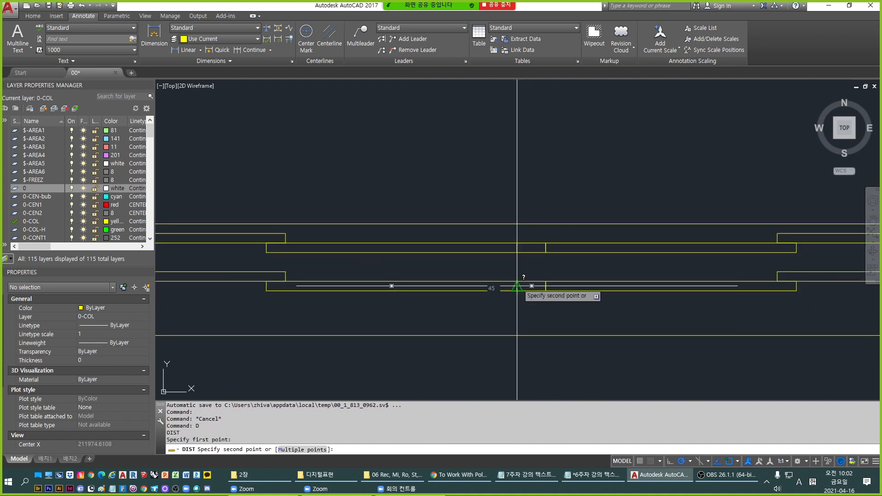
{"action": "key", "text": "Escape"}
{"action": "key", "text": "Escape"}
{"action": "scroll", "coordinate": [403, 301], "scroll_direction": "down", "scroll_amount": 4}
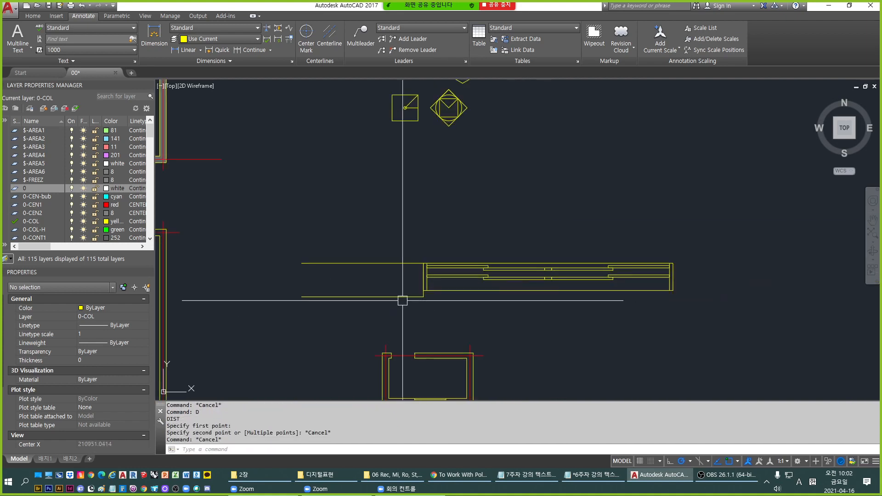
Scale the whole sliding window by reference from its upper-left corner, making its frame depth match the wall outline's full thickness.
{"action": "scroll", "coordinate": [402, 300], "scroll_direction": "up", "scroll_amount": 2}
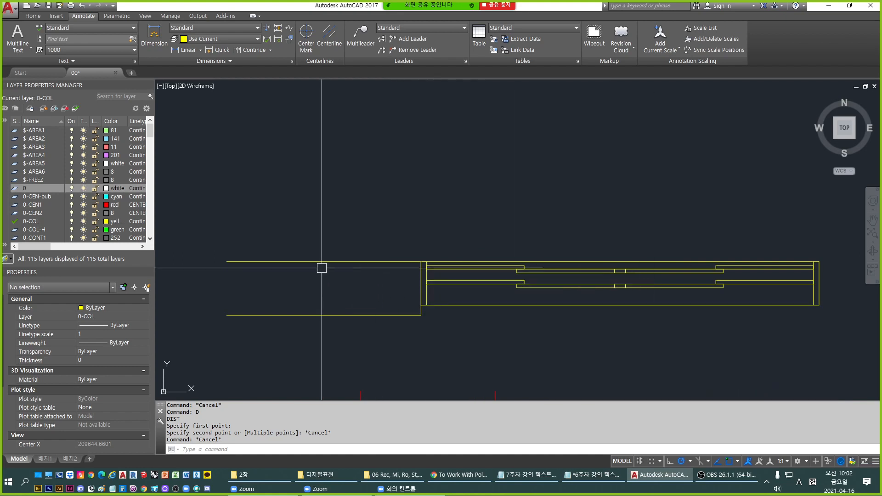
{"action": "scroll", "coordinate": [436, 274], "scroll_direction": "up", "scroll_amount": 2}
{"action": "middle_click_drag", "start_coordinate": [294, 274], "coordinate": [442, 268]}
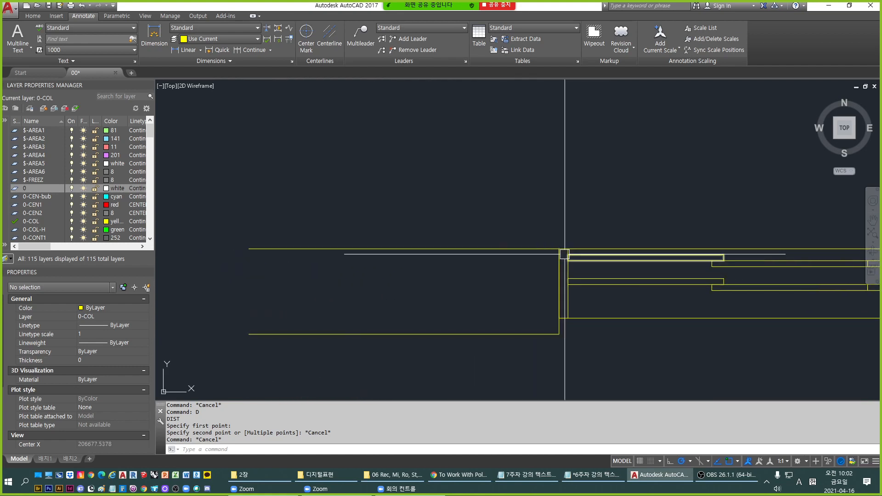
{"action": "middle_click_drag", "start_coordinate": [598, 296], "coordinate": [560, 303]}
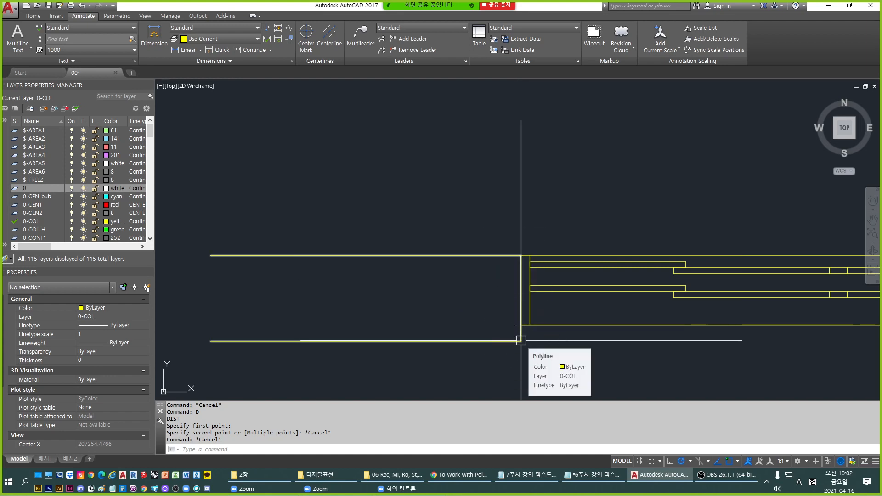
{"action": "key", "text": "Escape"}
{"action": "middle_click_drag", "start_coordinate": [573, 332], "coordinate": [492, 335]}
{"action": "type", "text": "s"}
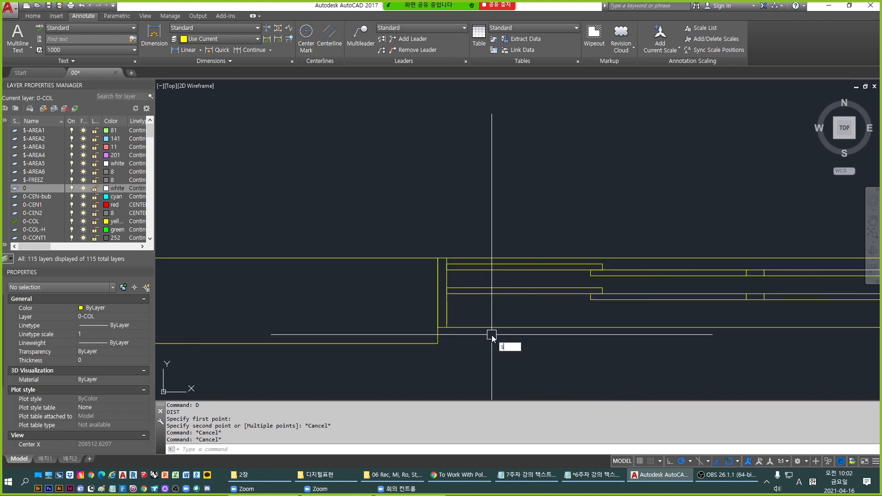
{"action": "type", "text": "c"}
{"action": "key", "text": "Return"}
{"action": "left_click", "coordinate": [418, 242]}
{"action": "scroll", "coordinate": [418, 242], "scroll_direction": "down", "scroll_amount": 2}
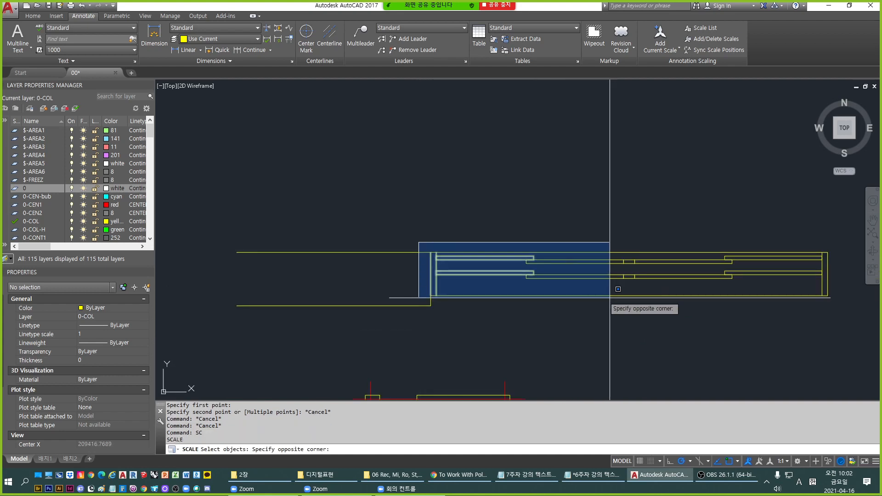
{"action": "left_click", "coordinate": [832, 285]}
{"action": "key", "text": "Return"}
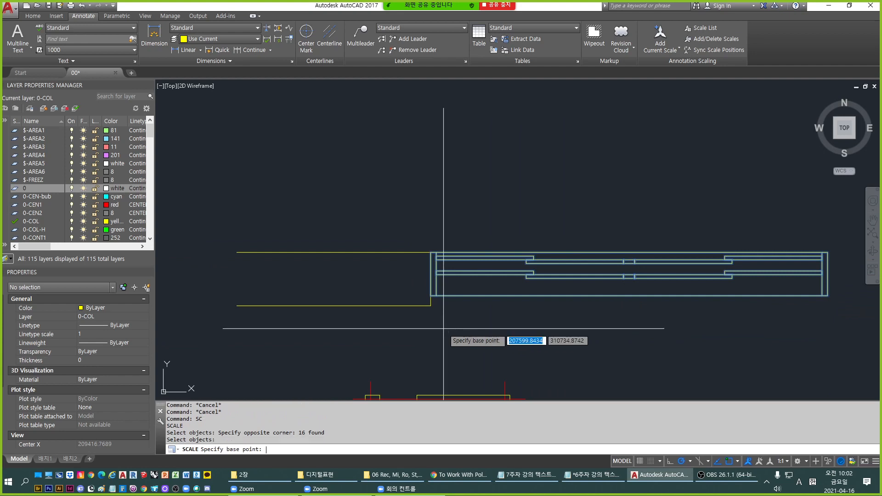
{"action": "scroll", "coordinate": [422, 328], "scroll_direction": "up", "scroll_amount": 2}
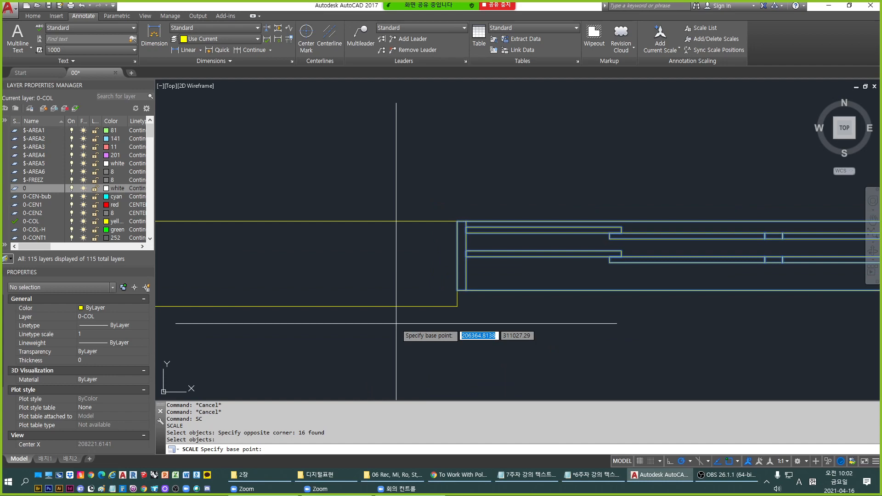
{"action": "left_click", "coordinate": [457, 221]}
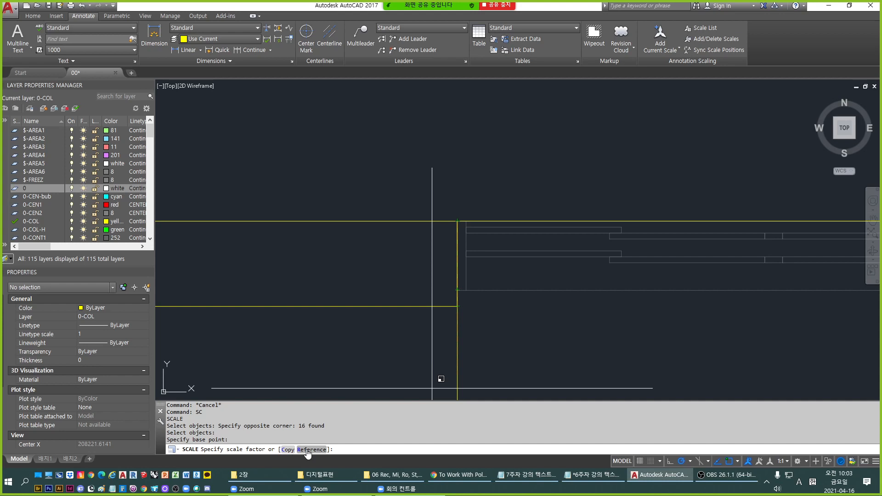
{"action": "key", "text": "Return"}
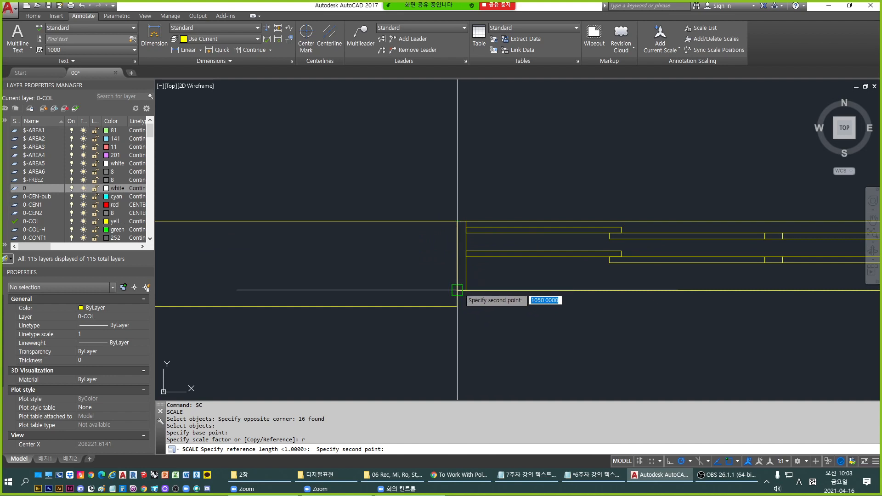
{"action": "left_click", "coordinate": [457, 289]}
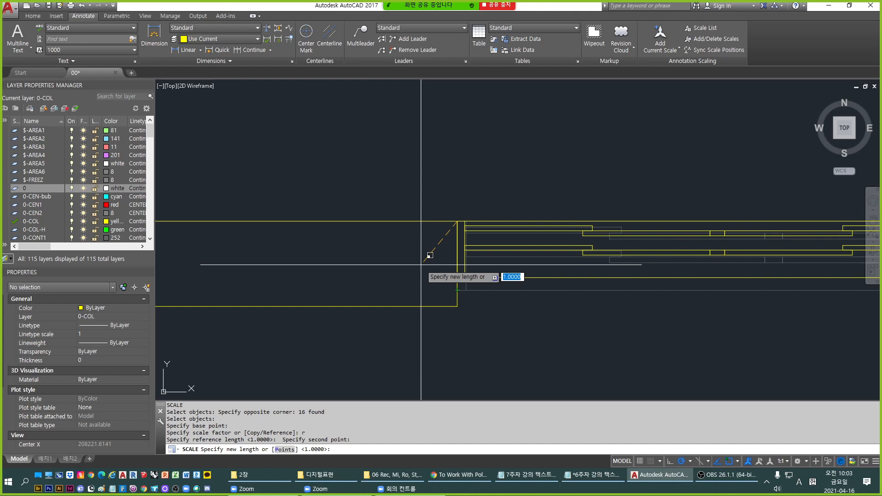
{"action": "left_click", "coordinate": [457, 306]}
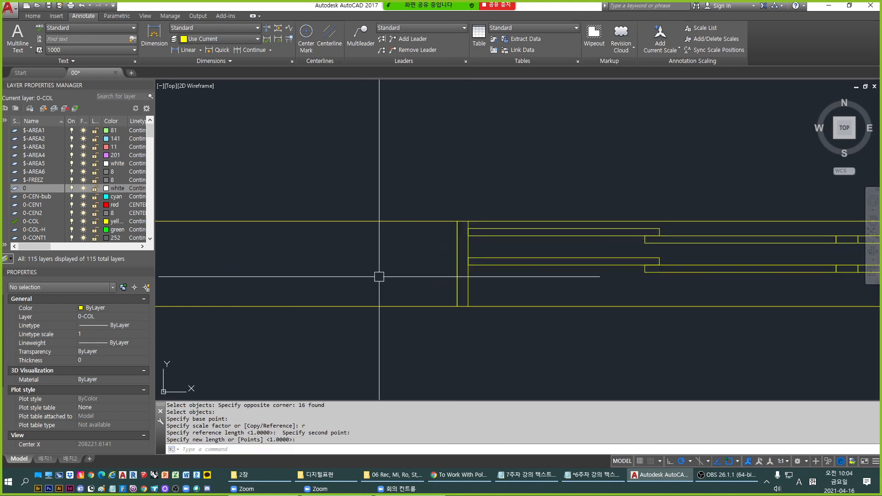
Examine how the scaled window frame meets the upper and lower corners of the wall outline.
{"action": "scroll", "coordinate": [379, 275], "scroll_direction": "down", "scroll_amount": 4}
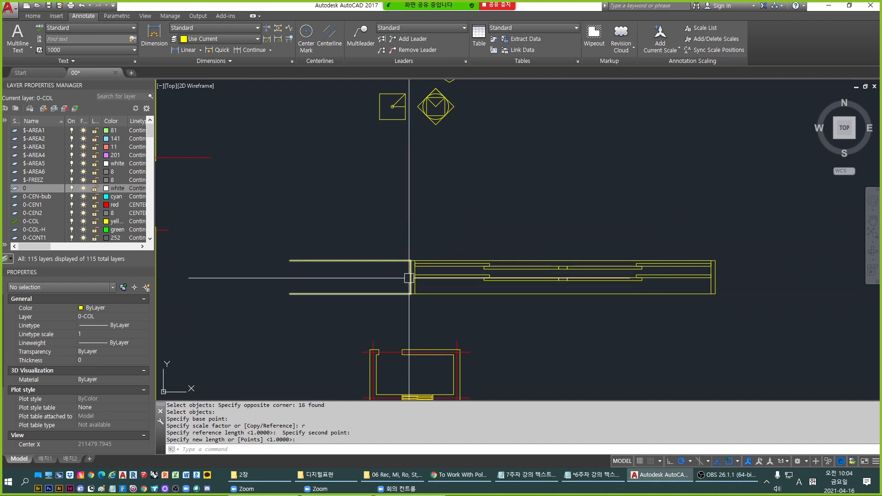
{"action": "scroll", "coordinate": [408, 271], "scroll_direction": "up", "scroll_amount": 4}
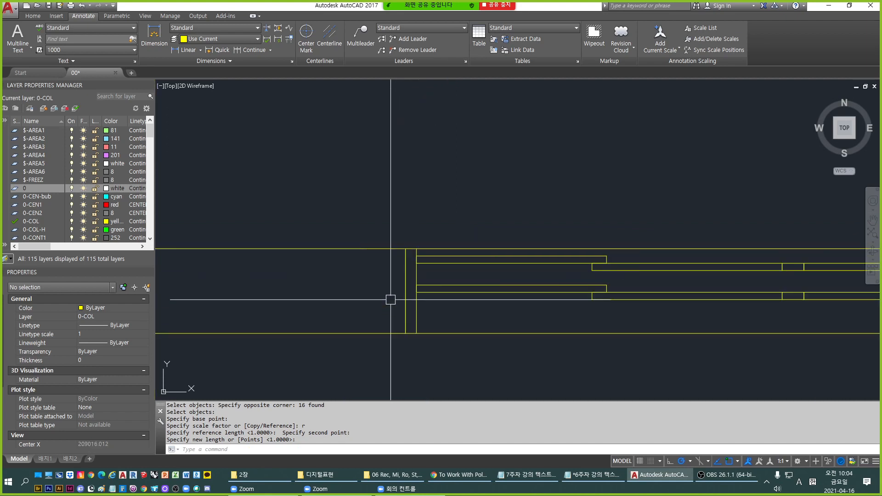
{"action": "scroll", "coordinate": [391, 300], "scroll_direction": "down", "scroll_amount": 2}
{"action": "scroll", "coordinate": [396, 291], "scroll_direction": "up", "scroll_amount": 2}
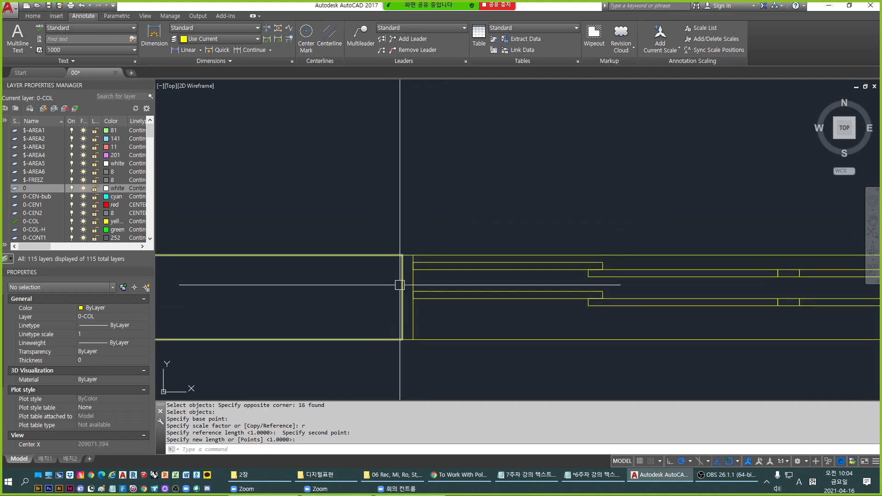
{"action": "left_click", "coordinate": [352, 335]}
{"action": "scroll", "coordinate": [361, 293], "scroll_direction": "down", "scroll_amount": 4}
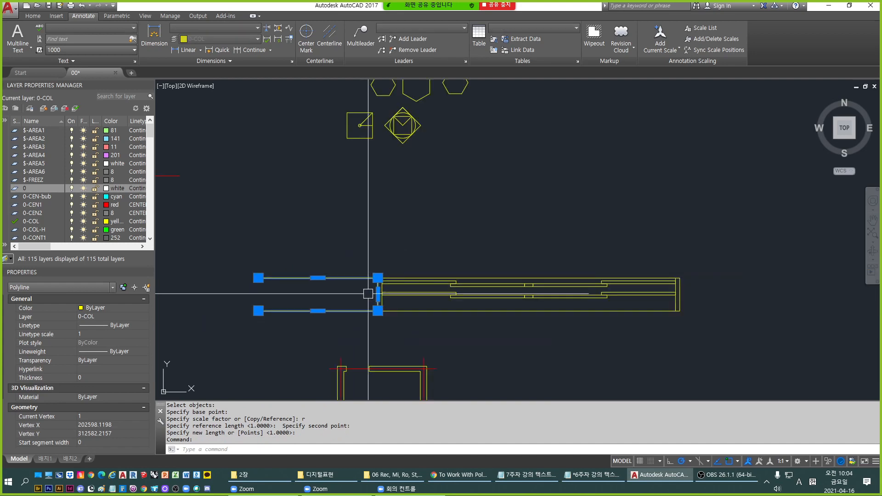
{"action": "key", "text": "Escape"}
{"action": "type", "text": "s"}
{"action": "key", "text": "Return"}
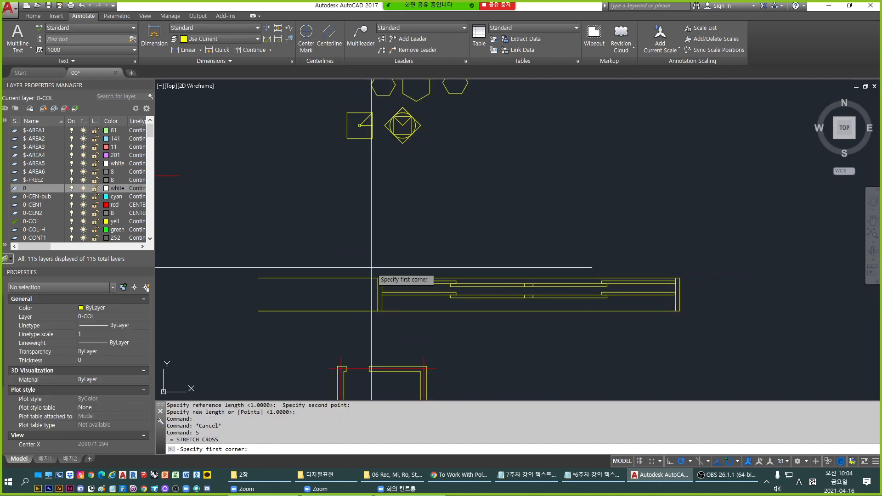
{"action": "key", "text": "Escape"}
Scale the whole sliding window by reference from its upper-left corner, reducing its depth to the midpoint of the wall outline's end edge.
{"action": "type", "text": "sc"}
{"action": "key", "text": "Return"}
{"action": "left_click", "coordinate": [368, 253]}
{"action": "left_click", "coordinate": [762, 332]}
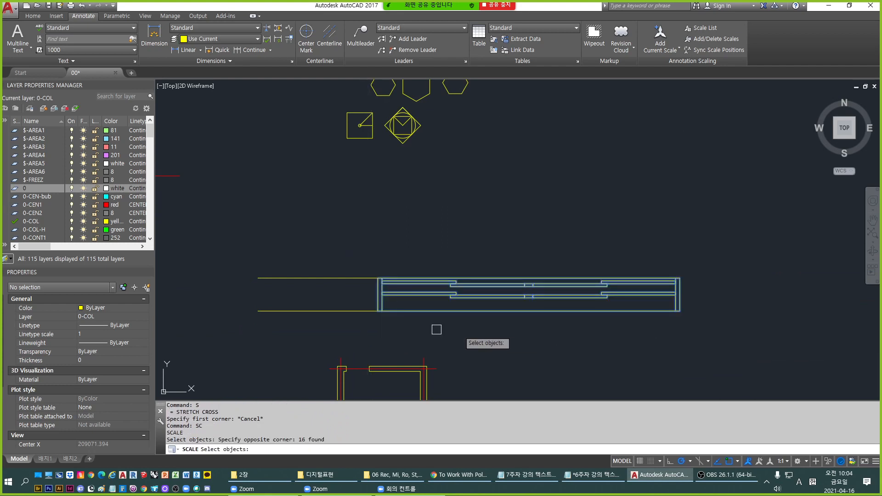
{"action": "scroll", "coordinate": [391, 294], "scroll_direction": "up", "scroll_amount": 3}
{"action": "middle_click_drag", "start_coordinate": [360, 299], "coordinate": [428, 298]}
{"action": "key", "text": "Return"}
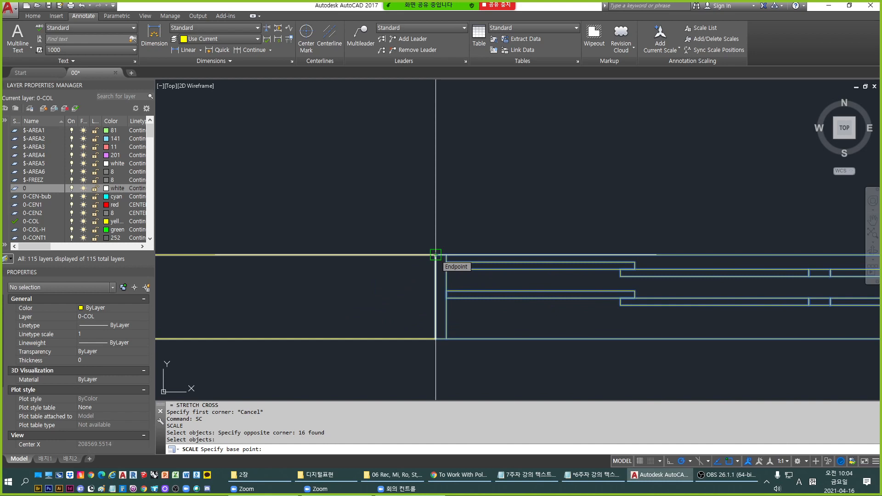
{"action": "left_click", "coordinate": [436, 255]}
{"action": "type", "text": "r"}
{"action": "key", "text": "Return"}
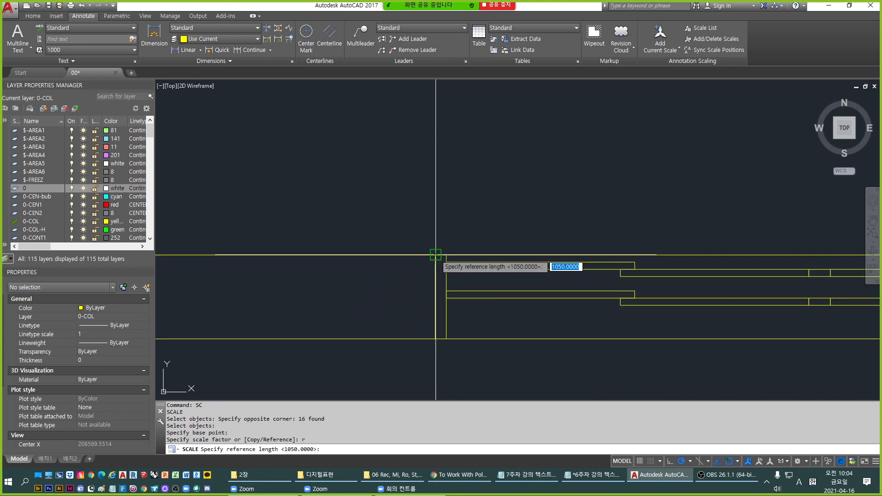
{"action": "left_click", "coordinate": [436, 254]}
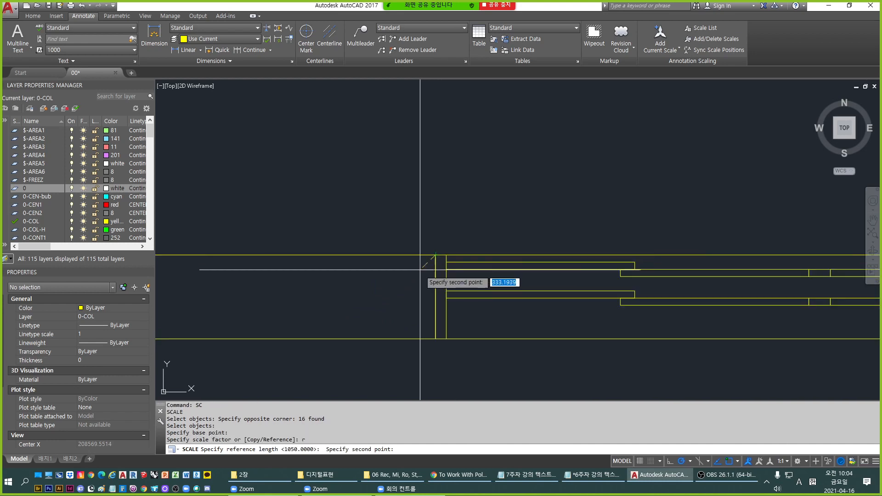
{"action": "left_click", "coordinate": [435, 339]}
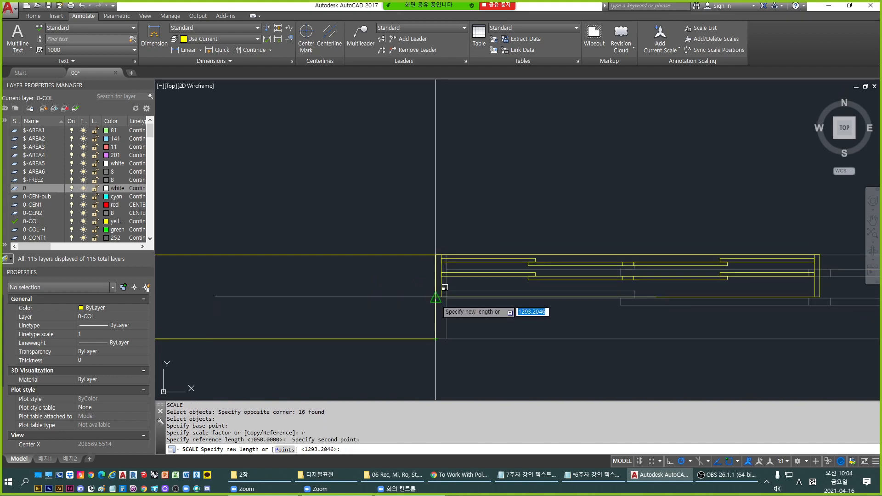
{"action": "key", "text": "Return"}
{"action": "scroll", "coordinate": [355, 295], "scroll_direction": "down", "scroll_amount": 2}
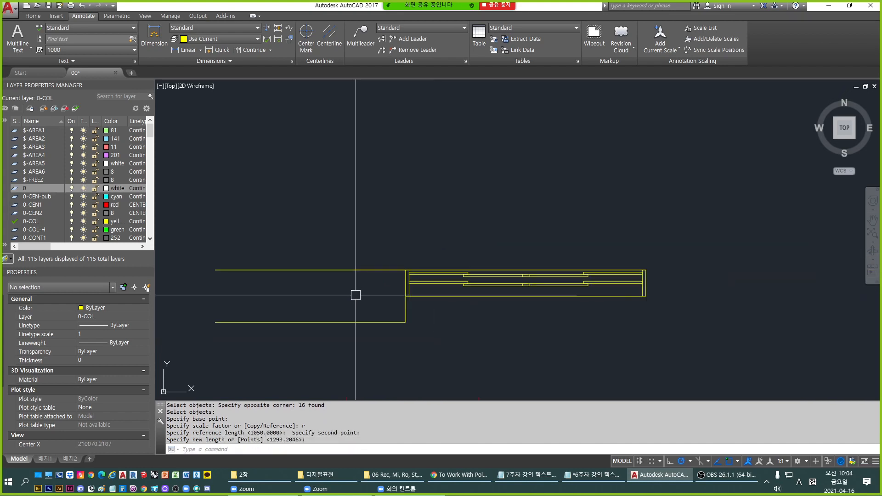
Examine the reduced window's depth against the wall outline, and the sash lines and frame along its length.
{"action": "scroll", "coordinate": [513, 331], "scroll_direction": "down", "scroll_amount": 4}
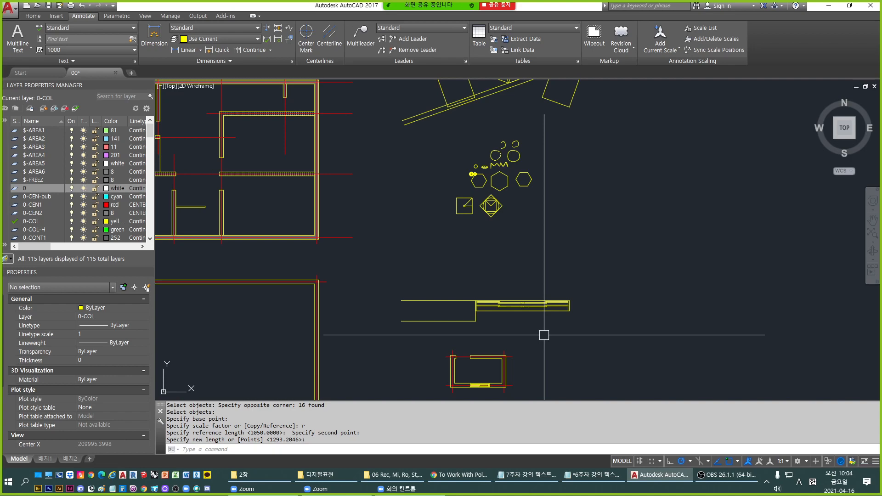
{"action": "scroll", "coordinate": [544, 335], "scroll_direction": "up", "scroll_amount": 4}
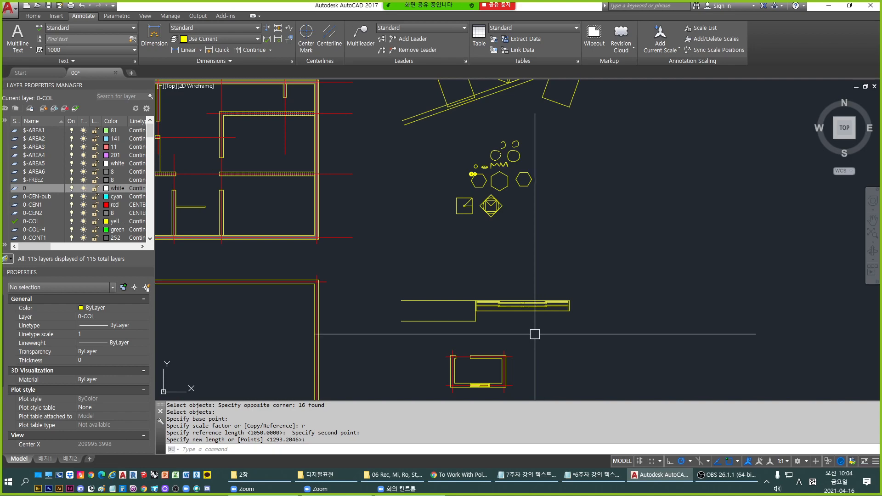
{"action": "scroll", "coordinate": [364, 292], "scroll_direction": "up", "scroll_amount": 2}
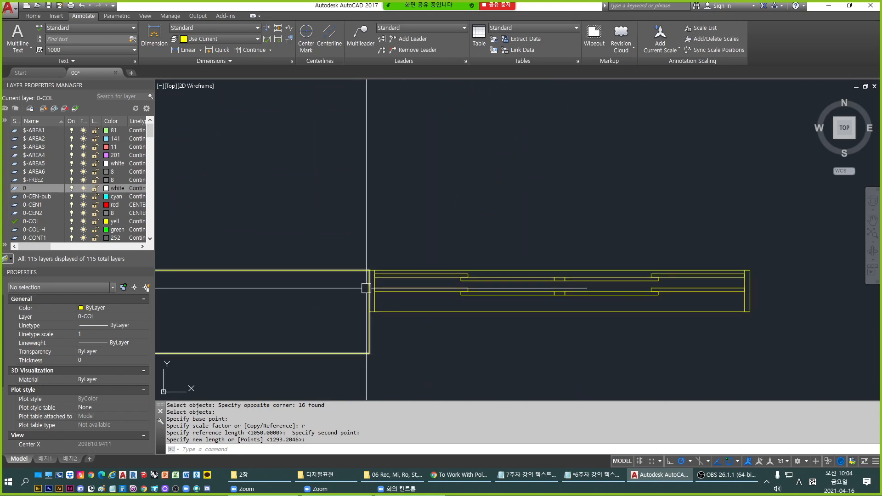
{"action": "scroll", "coordinate": [392, 287], "scroll_direction": "down", "scroll_amount": 2}
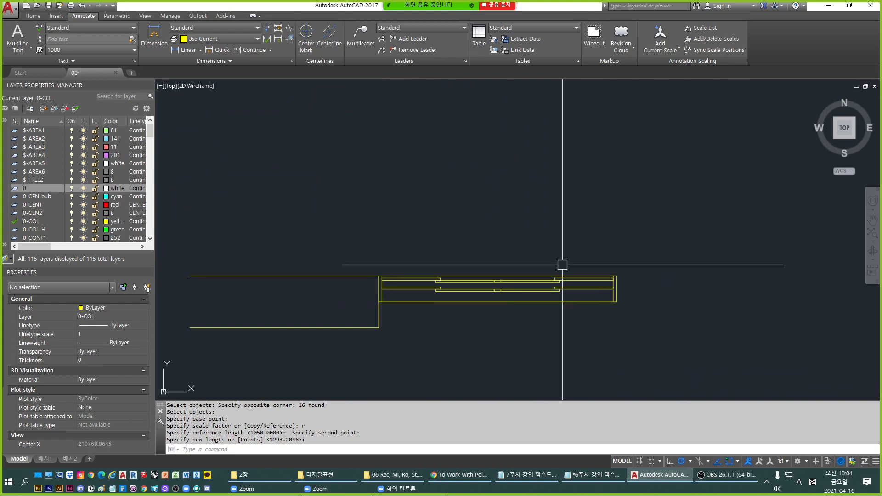
{"action": "scroll", "coordinate": [565, 263], "scroll_direction": "up", "scroll_amount": 4}
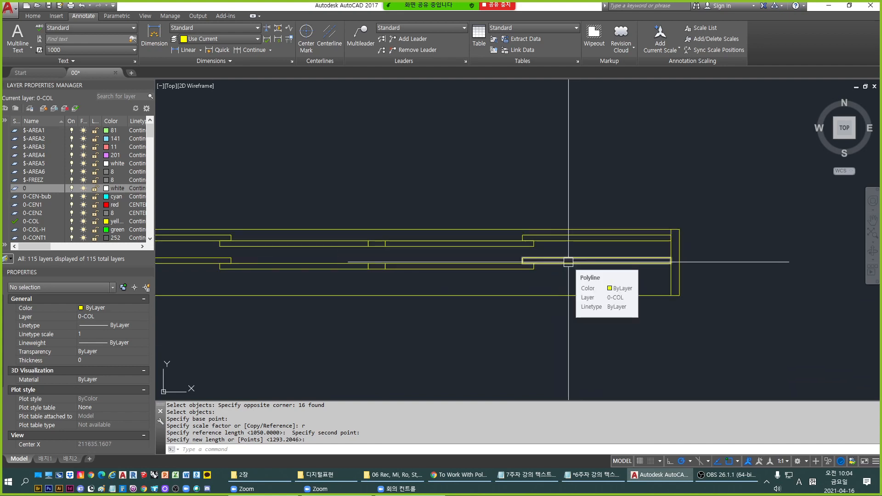
{"action": "scroll", "coordinate": [568, 262], "scroll_direction": "down", "scroll_amount": 2}
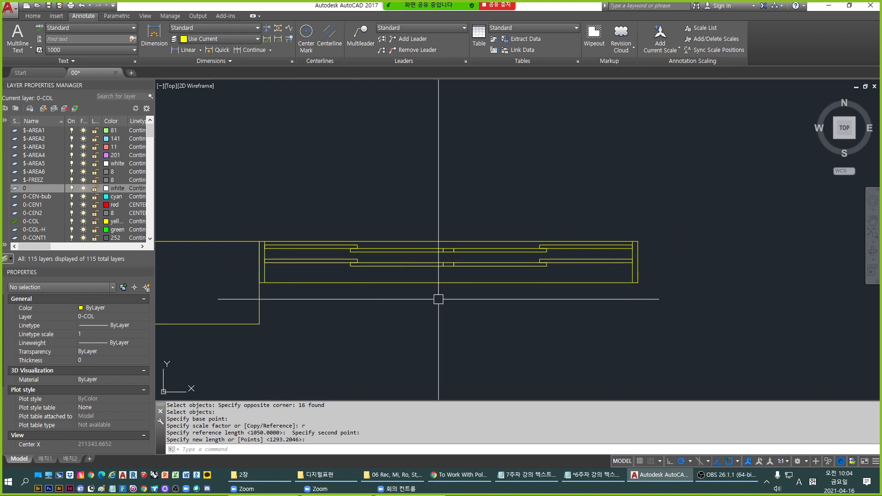
{"action": "middle_click_drag", "start_coordinate": [438, 299], "coordinate": [548, 301]}
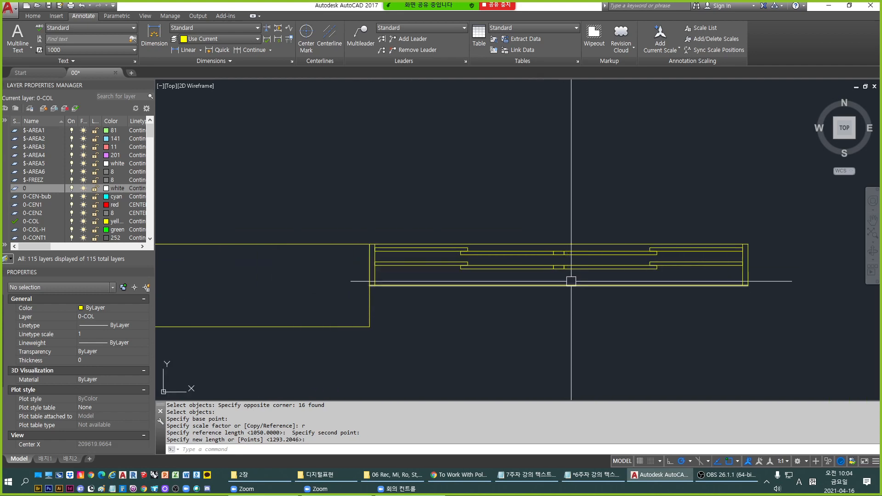
{"action": "scroll", "coordinate": [571, 277], "scroll_direction": "up", "scroll_amount": 2}
{"action": "scroll", "coordinate": [530, 278], "scroll_direction": "down", "scroll_amount": 2}
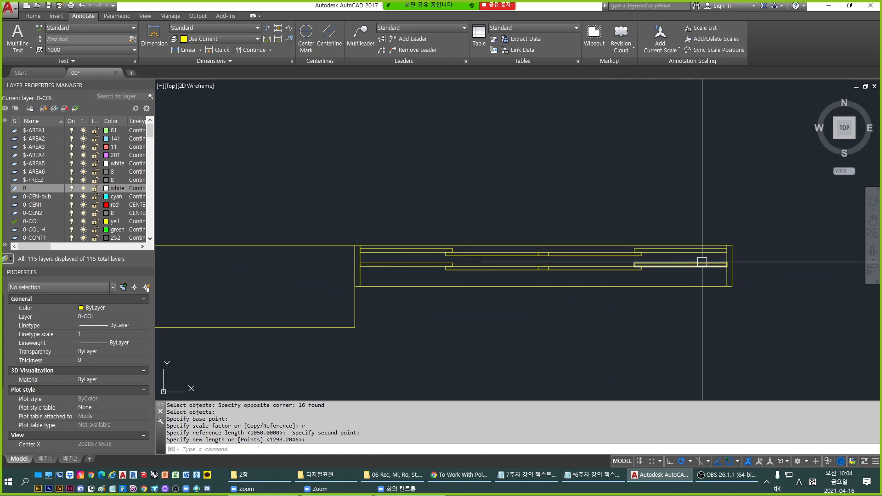
{"action": "scroll", "coordinate": [699, 266], "scroll_direction": "up", "scroll_amount": 2}
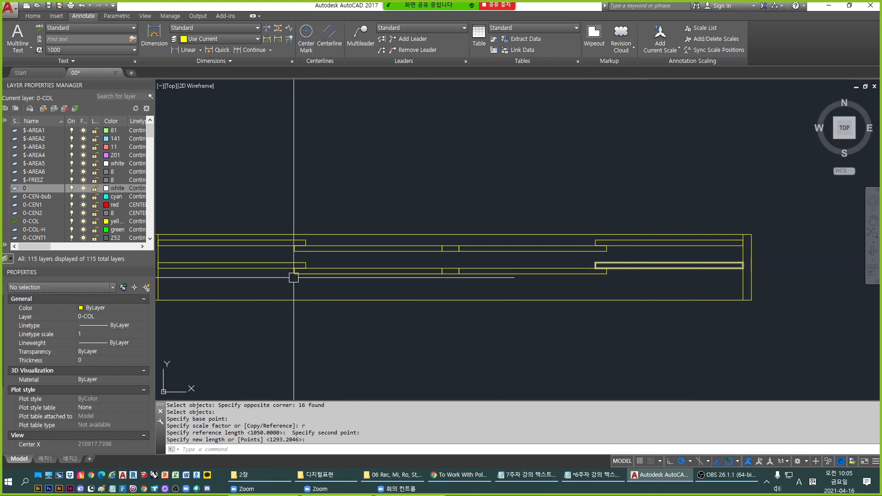
{"action": "left_click", "coordinate": [369, 296]}
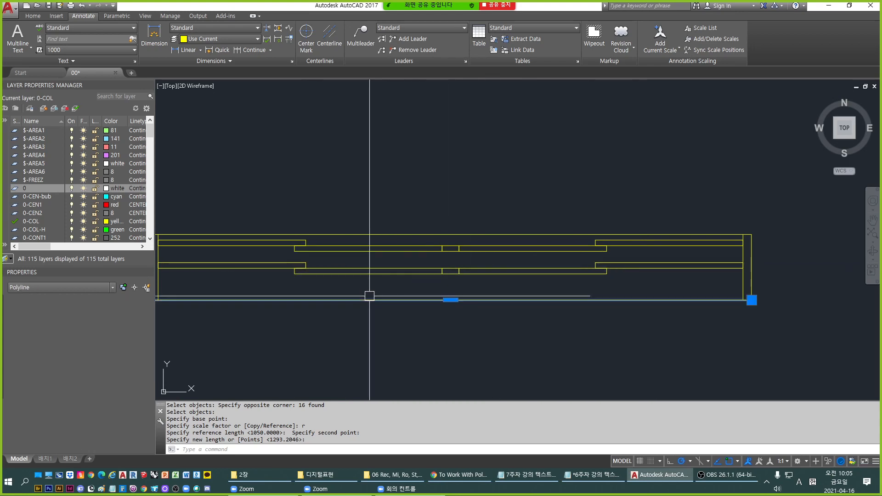
{"action": "left_click", "coordinate": [425, 234]}
{"action": "left_click", "coordinate": [797, 288]}
{"action": "left_click", "coordinate": [712, 327]}
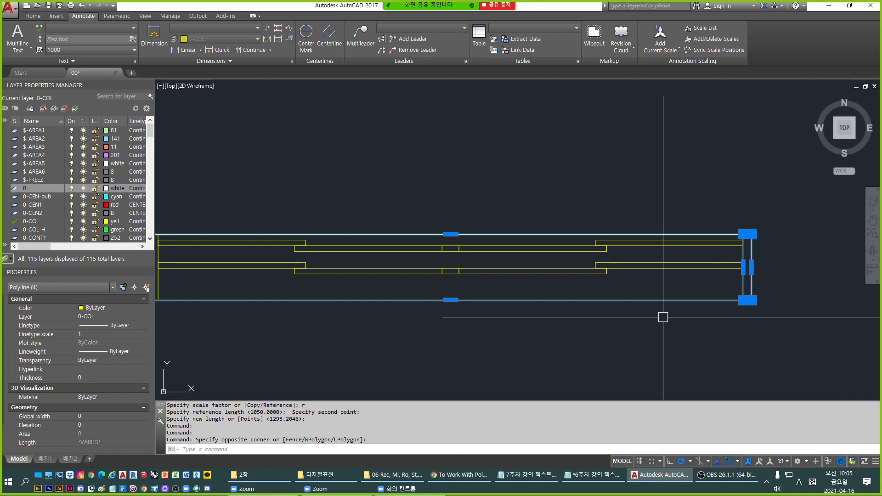
{"action": "key", "text": "Escape"}
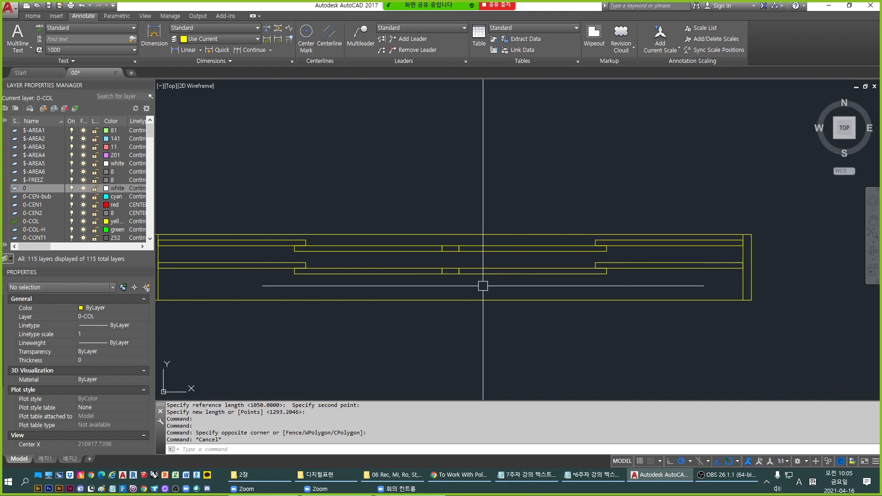
{"action": "scroll", "coordinate": [482, 285], "scroll_direction": "down", "scroll_amount": 4}
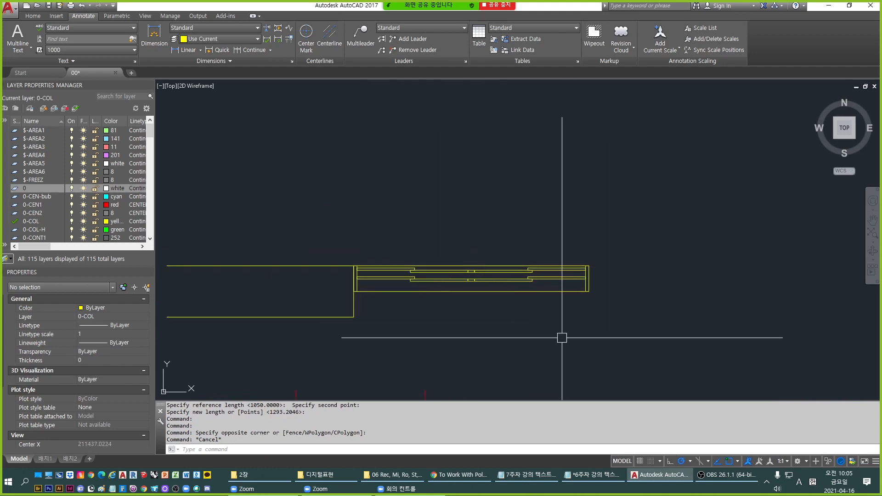
{"action": "scroll", "coordinate": [561, 338], "scroll_direction": "down", "scroll_amount": 2}
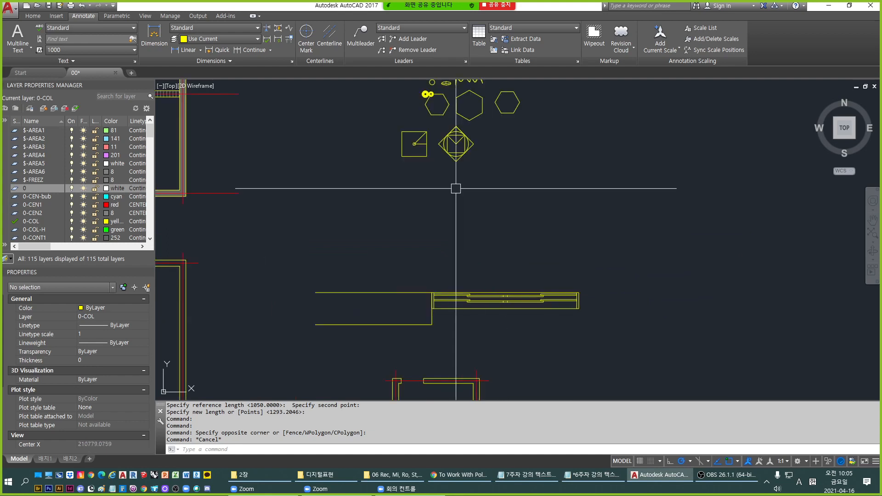
{"action": "middle_click_drag", "start_coordinate": [454, 189], "coordinate": [465, 234]}
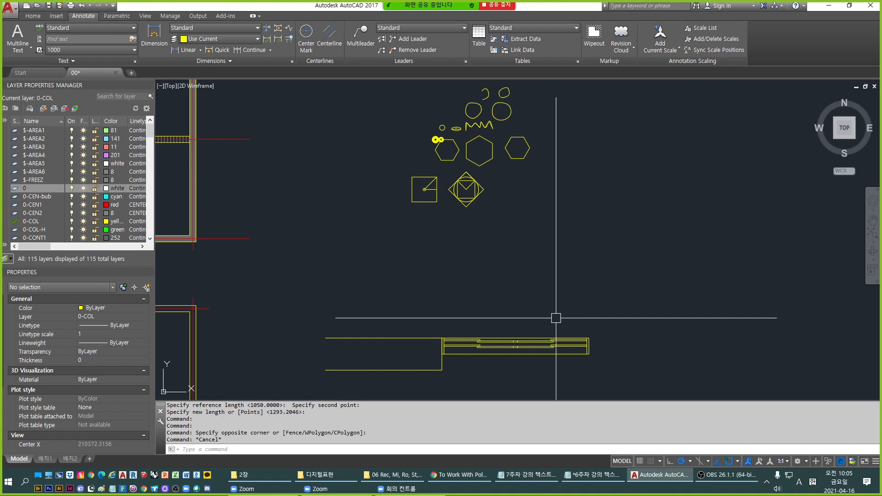
{"action": "scroll", "coordinate": [555, 317], "scroll_direction": "down", "scroll_amount": 4}
{"action": "middle_click_drag", "start_coordinate": [556, 318], "coordinate": [608, 278]}
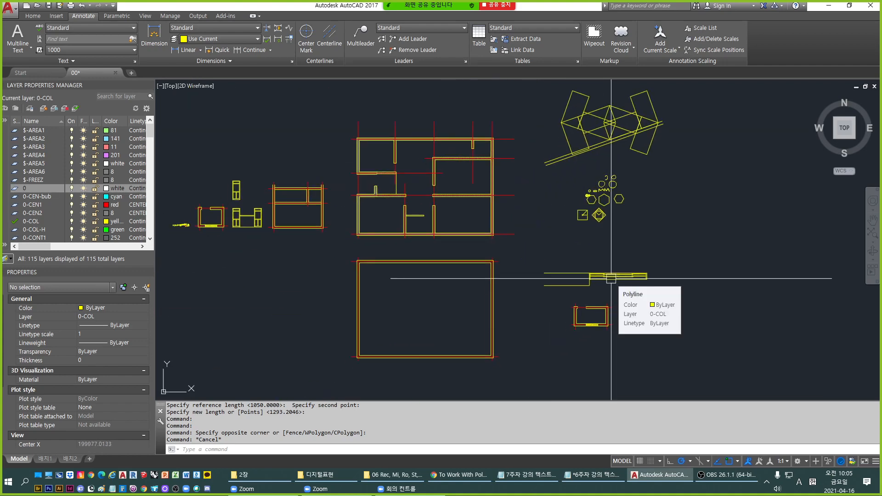
{"action": "scroll", "coordinate": [679, 303], "scroll_direction": "up", "scroll_amount": 4}
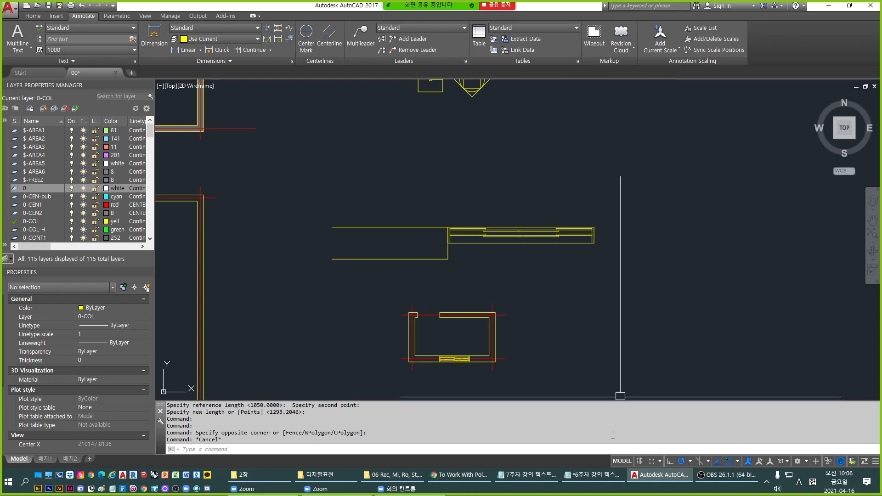
Close the week 6 lecture notes and open the week 7 lecture notes in Notepad.
{"action": "left_click", "coordinate": [593, 474]}
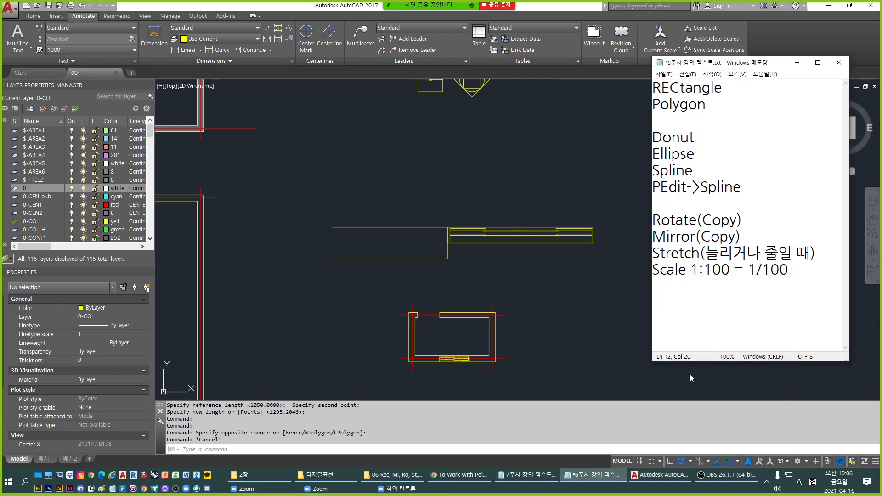
{"action": "left_click", "coordinate": [838, 62]}
{"action": "left_click", "coordinate": [405, 248]}
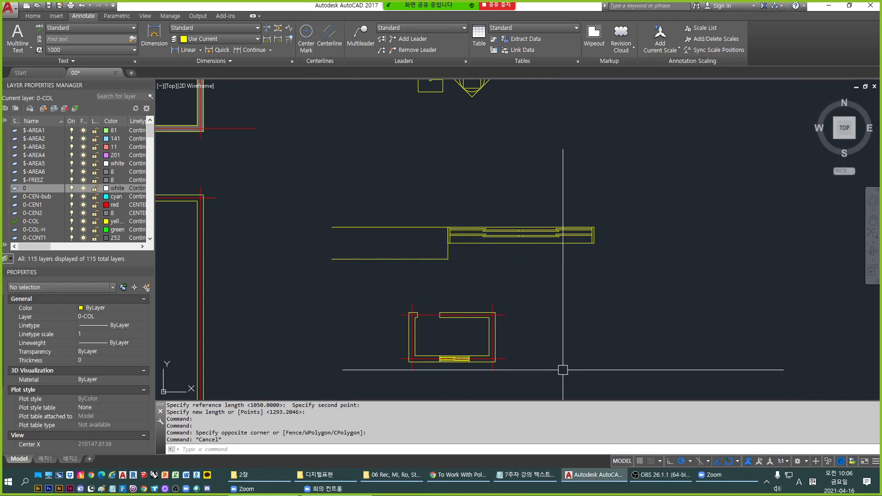
{"action": "left_click", "coordinate": [542, 482]}
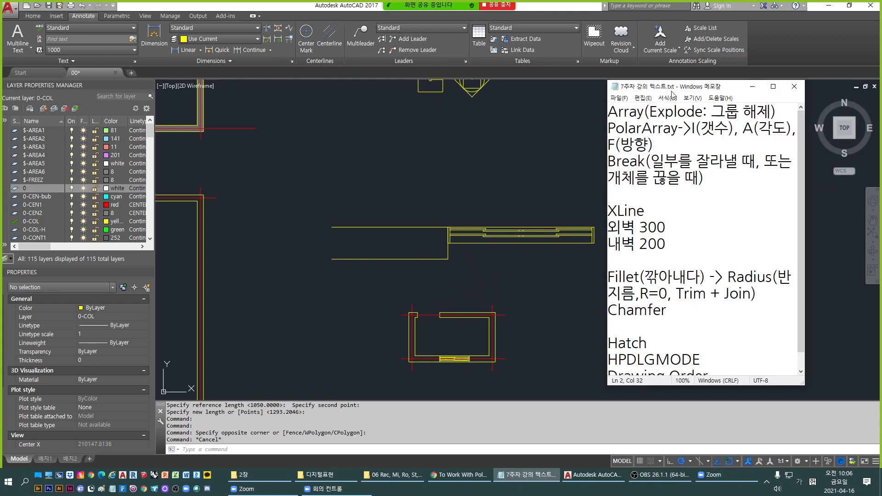
{"action": "left_click", "coordinate": [752, 84]}
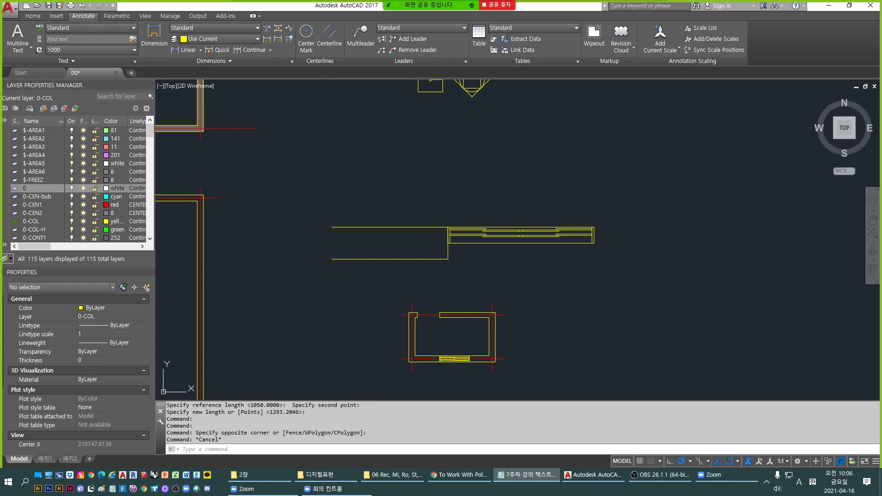
Move the XLine section with the lines "외벽 300" and "내벽 200" to the start of the week 7 notes.
{"action": "key", "text": "Hangul"}
{"action": "key", "text": "Return"}
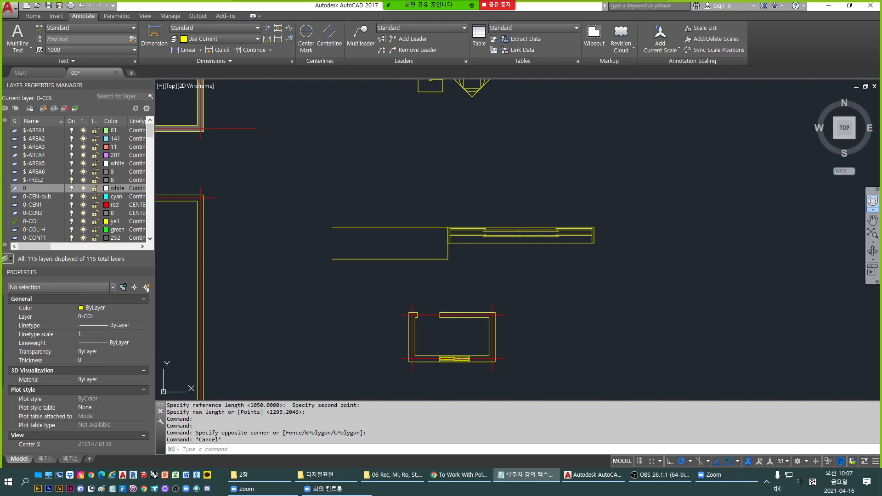
{"action": "left_click_drag", "start_coordinate": [881, 137], "coordinate": [608, 146]}
Highlight XLine and its abbreviation X in the notes, and switch back to AutoCAD.
{"action": "left_click_drag", "start_coordinate": [584, 175], "coordinate": [508, 172]}
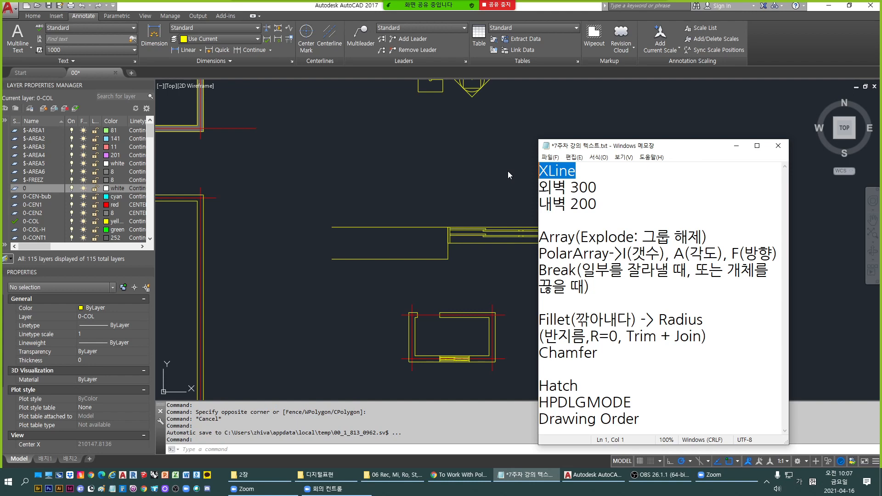
{"action": "left_click", "coordinate": [547, 174]}
{"action": "mouse_move", "coordinate": [549, 172]}
{"action": "left_mouse_down"}
{"action": "mouse_move", "coordinate": [576, 171]}
{"action": "mouse_move", "coordinate": [538, 173]}
{"action": "left_mouse_up"}
{"action": "left_click", "coordinate": [619, 184]}
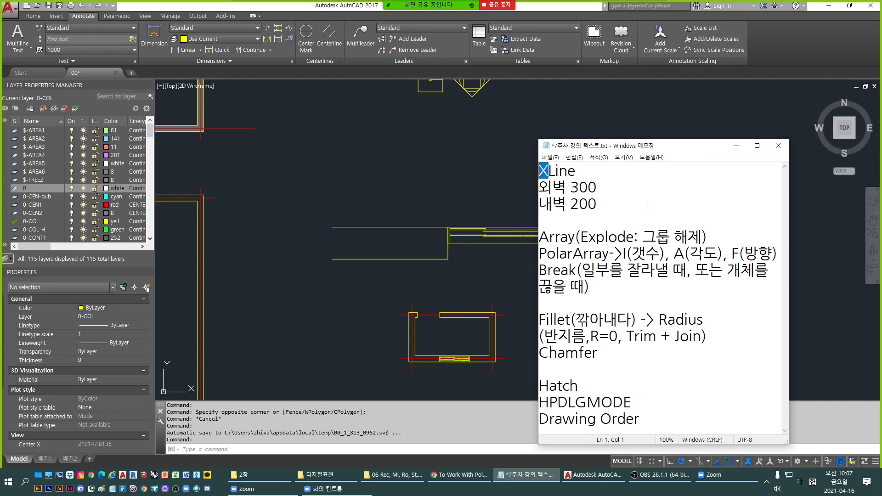
{"action": "key", "text": "alt+Tab"}
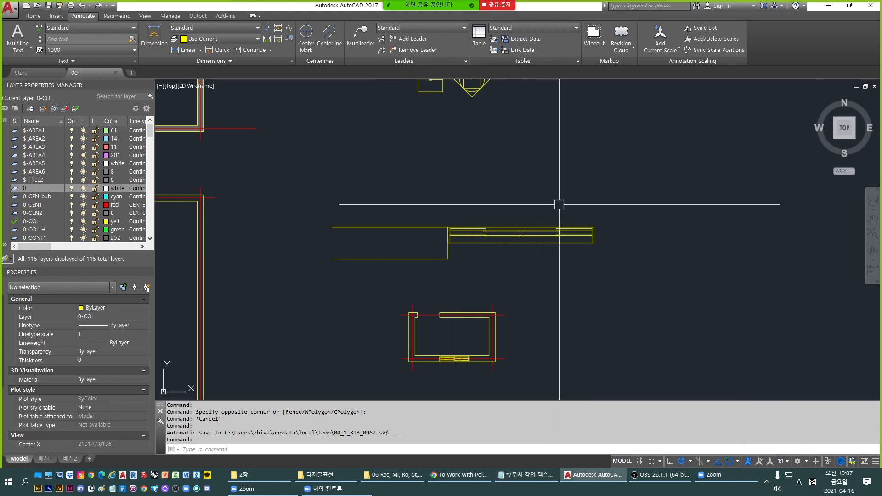
{"action": "scroll", "coordinate": [558, 227], "scroll_direction": "down", "scroll_amount": 2}
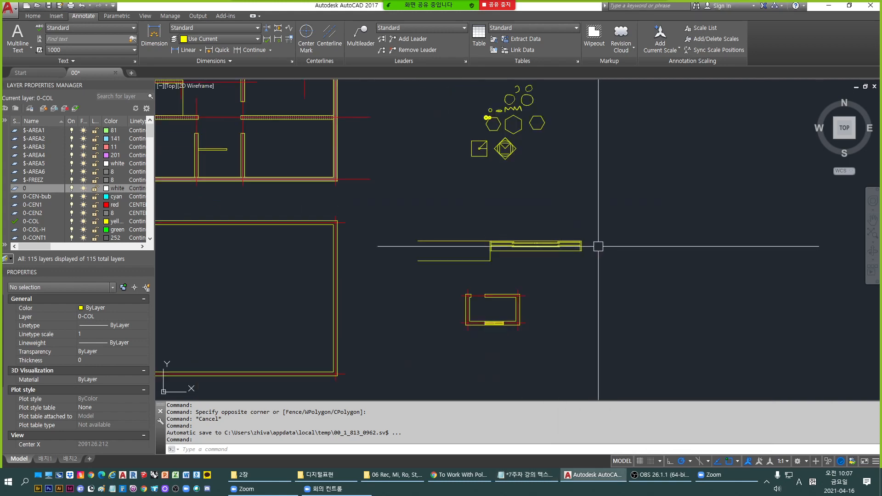
{"action": "scroll", "coordinate": [481, 317], "scroll_direction": "up", "scroll_amount": 6}
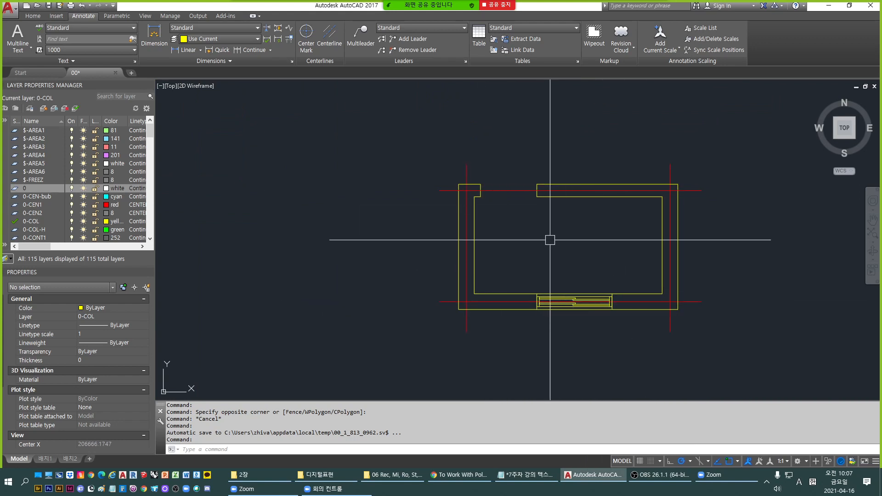
{"action": "scroll", "coordinate": [526, 244], "scroll_direction": "down", "scroll_amount": 2}
{"action": "scroll", "coordinate": [496, 284], "scroll_direction": "up", "scroll_amount": 2}
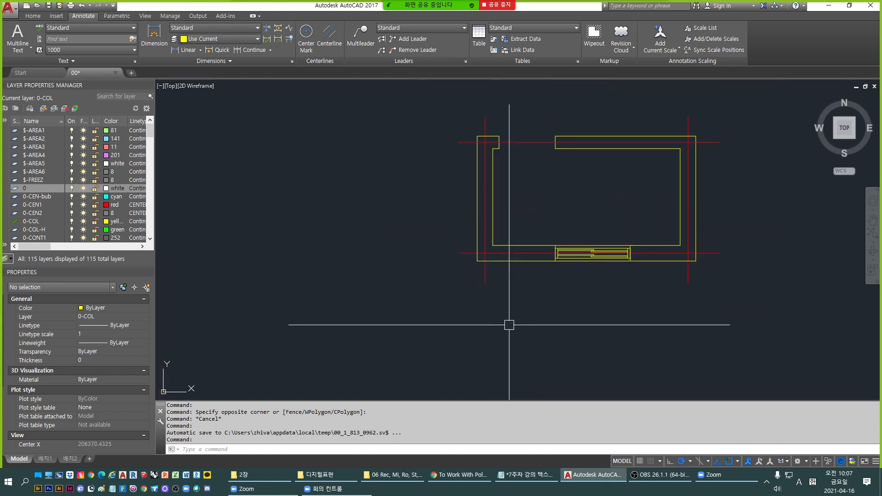
{"action": "scroll", "coordinate": [556, 299], "scroll_direction": "down", "scroll_amount": 2}
{"action": "middle_click_drag", "start_coordinate": [585, 204], "coordinate": [560, 249]}
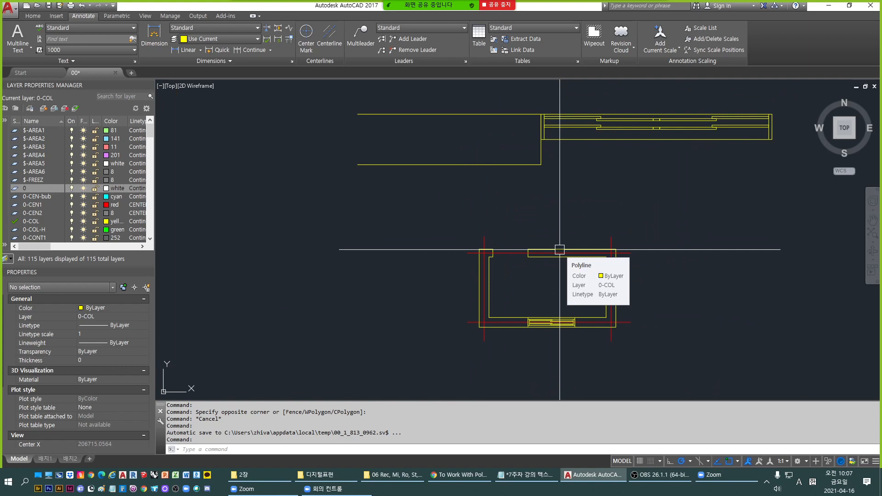
{"action": "middle_click_drag", "start_coordinate": [540, 291], "coordinate": [536, 244]}
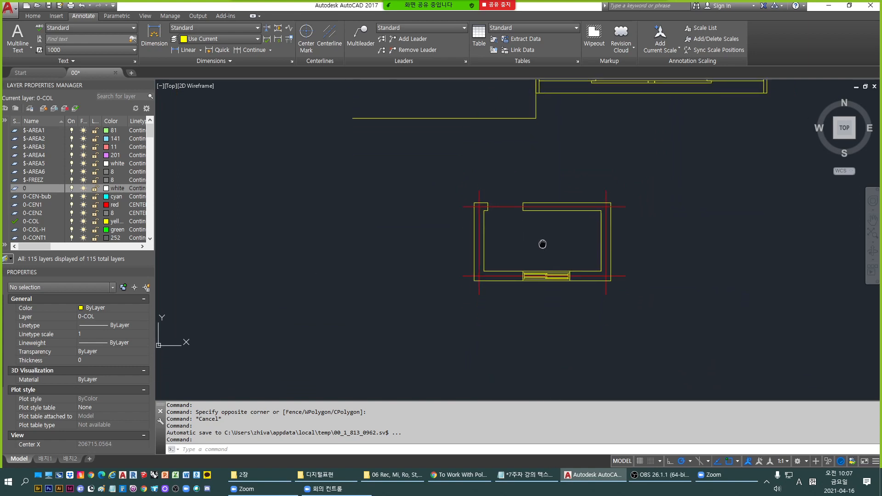
{"action": "type", "text": "L"}
{"action": "key", "text": "Return"}
{"action": "left_click", "coordinate": [515, 236]}
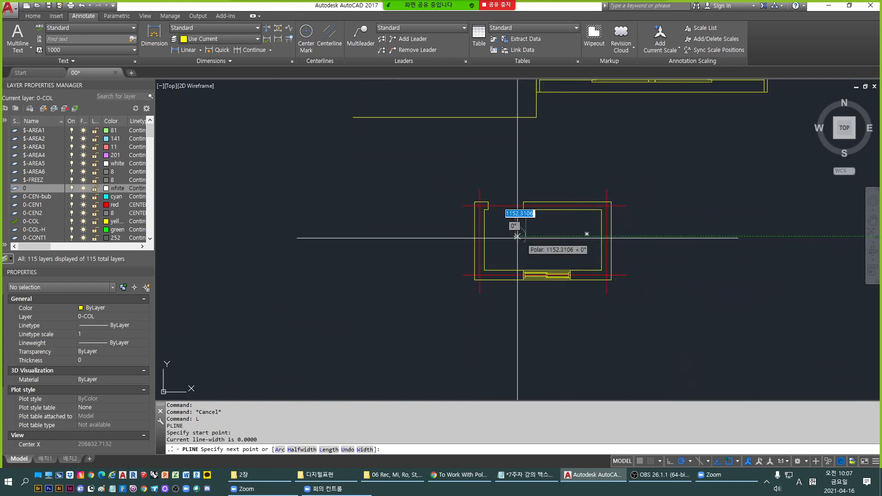
{"action": "key", "text": "Escape"}
Draw a horizontal polyline across the small room, joining the midpoint of its left inner wall to the right inner wall.
{"action": "scroll", "coordinate": [513, 249], "scroll_direction": "up", "scroll_amount": 2}
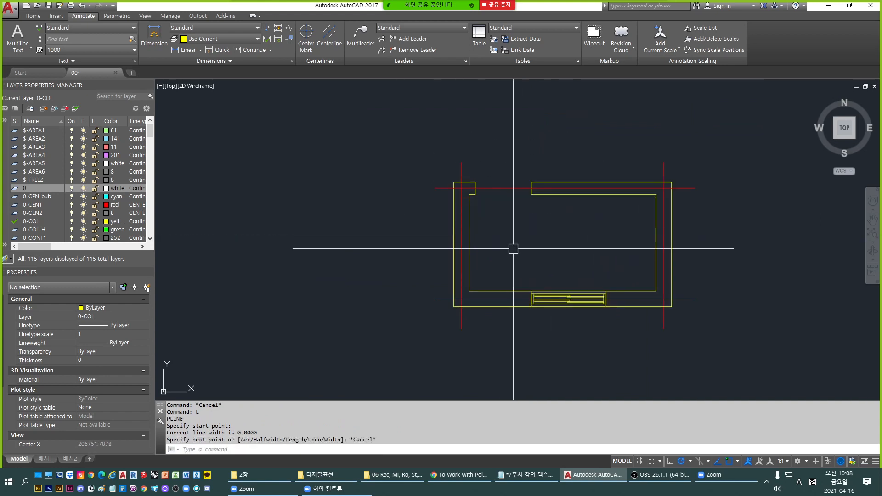
{"action": "key", "text": "space"}
{"action": "left_click", "coordinate": [469, 243]}
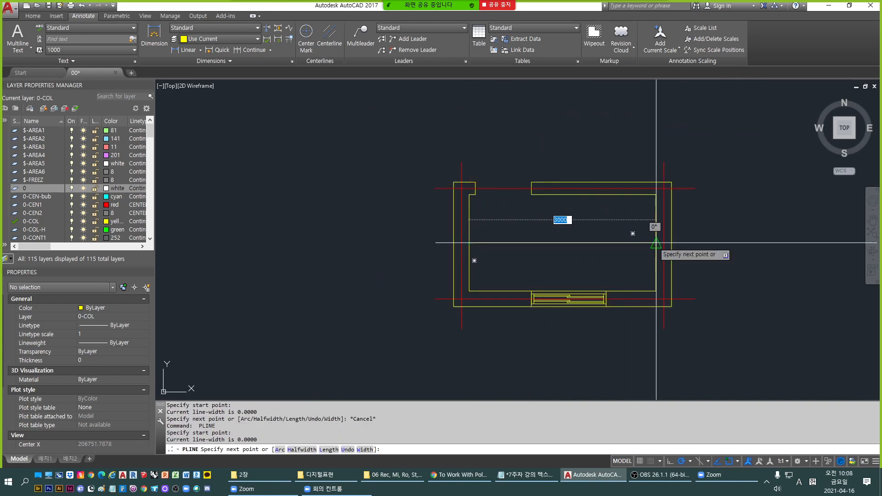
{"action": "left_click", "coordinate": [656, 243]}
{"action": "key", "text": "Return"}
{"action": "key", "text": "Escape"}
Erase the horizontal polyline that crosses the small room.
{"action": "left_click", "coordinate": [561, 243]}
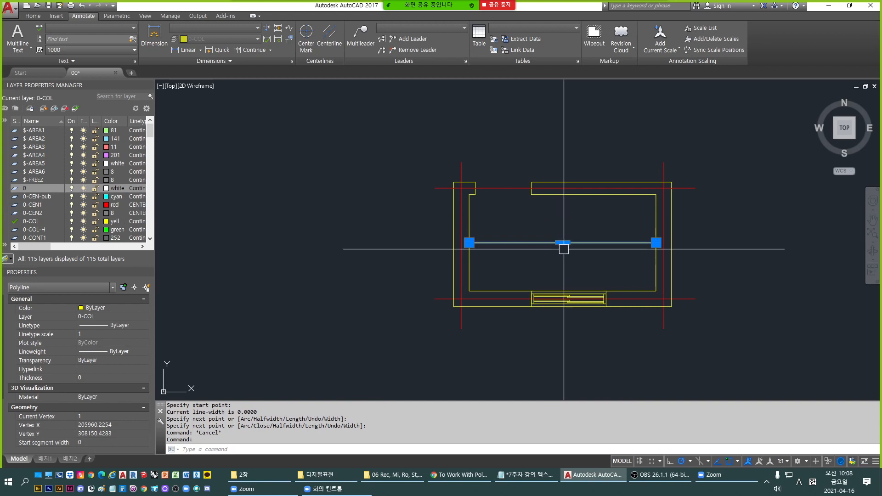
{"action": "key", "text": "Escape"}
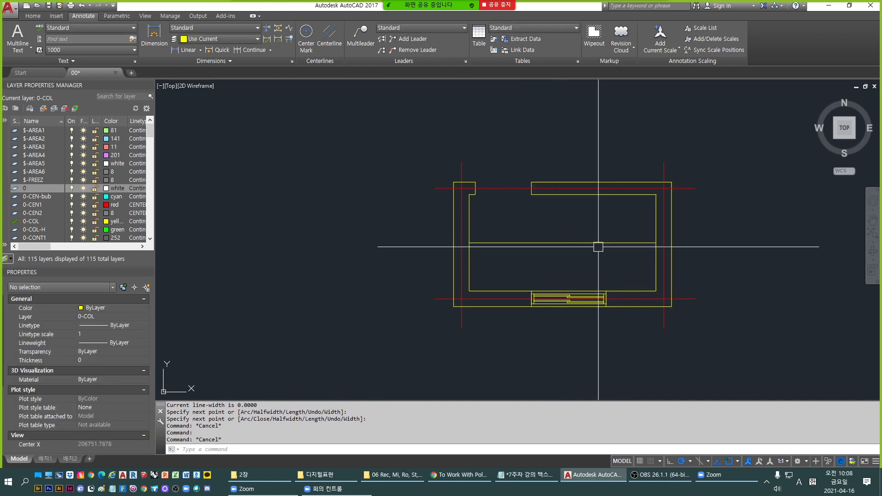
{"action": "left_click", "coordinate": [558, 243]}
{"action": "key", "text": "Escape"}
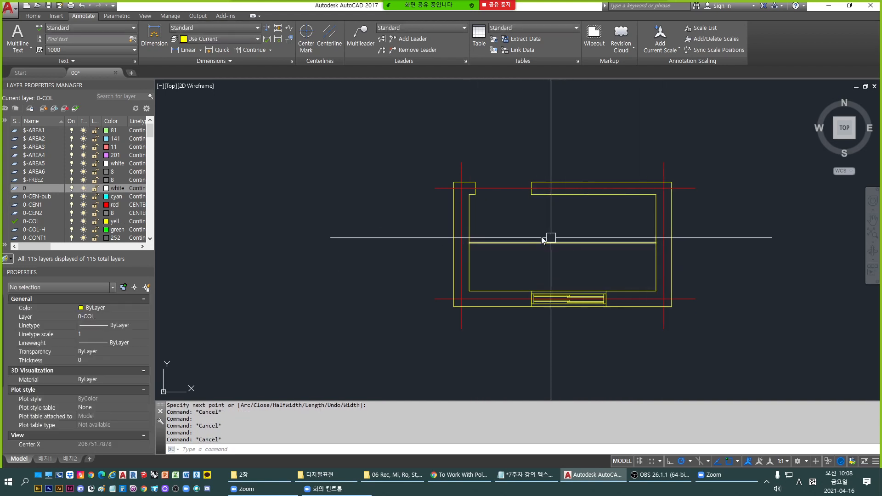
{"action": "type", "text": "e"}
{"action": "key", "text": "Escape"}
{"action": "left_click", "coordinate": [546, 244]}
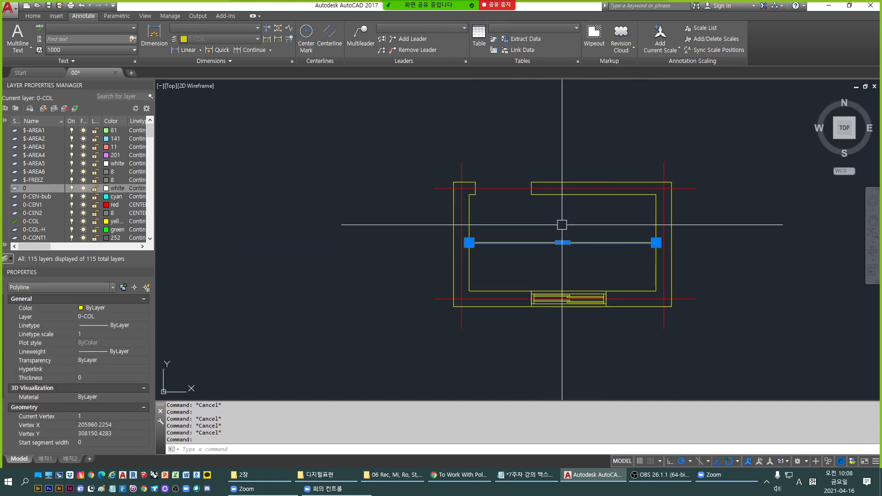
{"action": "type", "text": "e"}
{"action": "key", "text": "Return"}
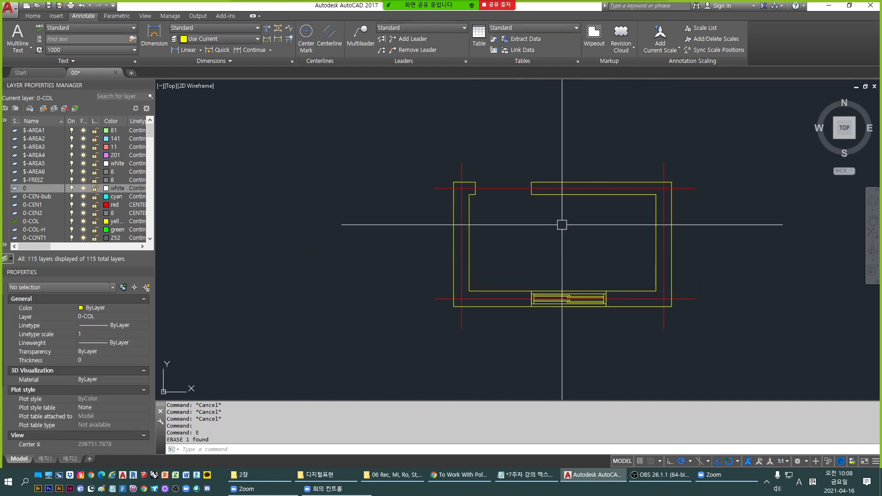
{"action": "key", "text": "Escape"}
Examine the window in the small room's lower wall and the sliding-window frame where it meets the wall outline.
{"action": "scroll", "coordinate": [593, 322], "scroll_direction": "up", "scroll_amount": 4}
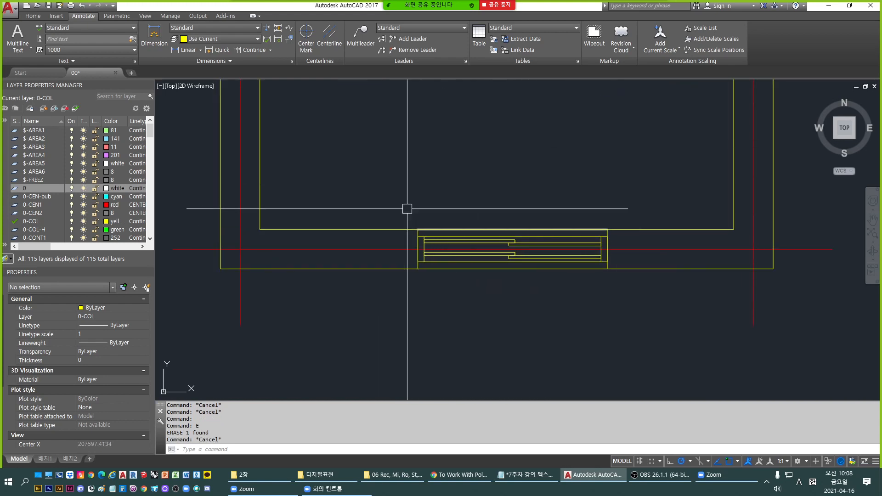
{"action": "scroll", "coordinate": [682, 279], "scroll_direction": "down", "scroll_amount": 4}
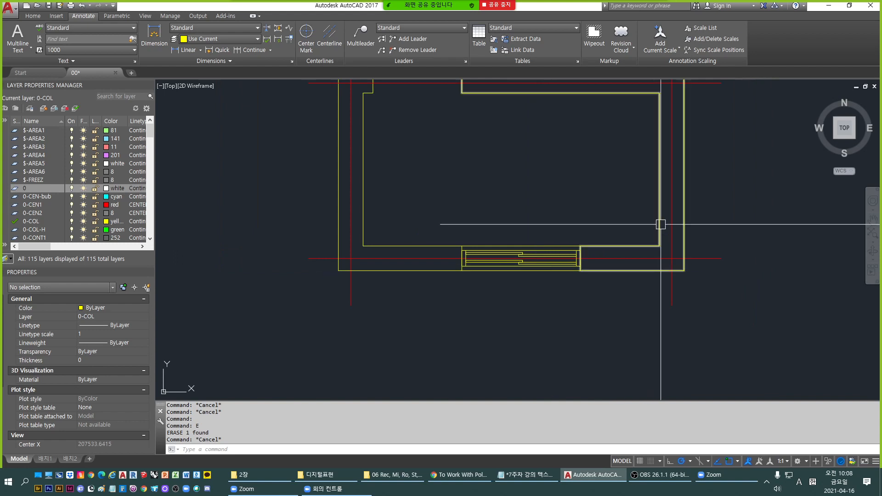
{"action": "key", "text": "Escape"}
{"action": "key", "text": "Escape"}
{"action": "scroll", "coordinate": [602, 186], "scroll_direction": "up", "scroll_amount": 3}
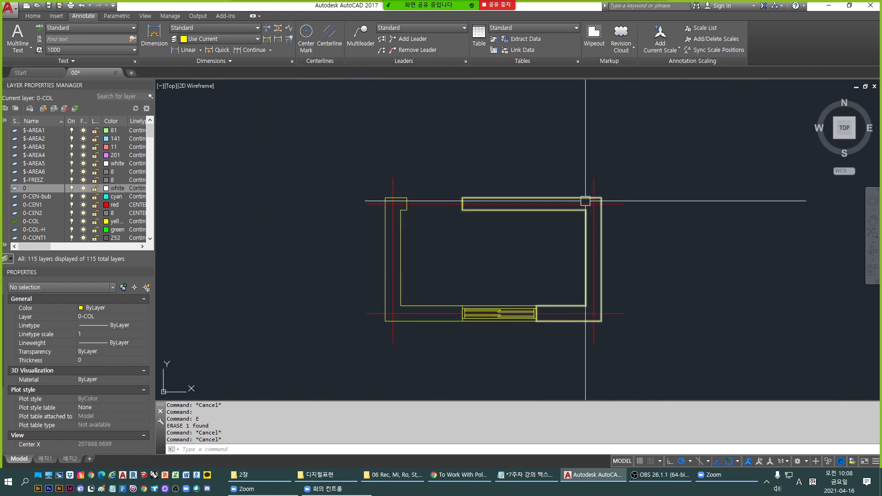
{"action": "scroll", "coordinate": [601, 182], "scroll_direction": "down", "scroll_amount": 3}
{"action": "mouse_move", "coordinate": [600, 161]}
{"action": "middle_mouse_down"}
{"action": "mouse_move", "coordinate": [602, 214]}
{"action": "mouse_move", "coordinate": [574, 301]}
{"action": "middle_mouse_up"}
{"action": "scroll", "coordinate": [510, 270], "scroll_direction": "up", "scroll_amount": 2}
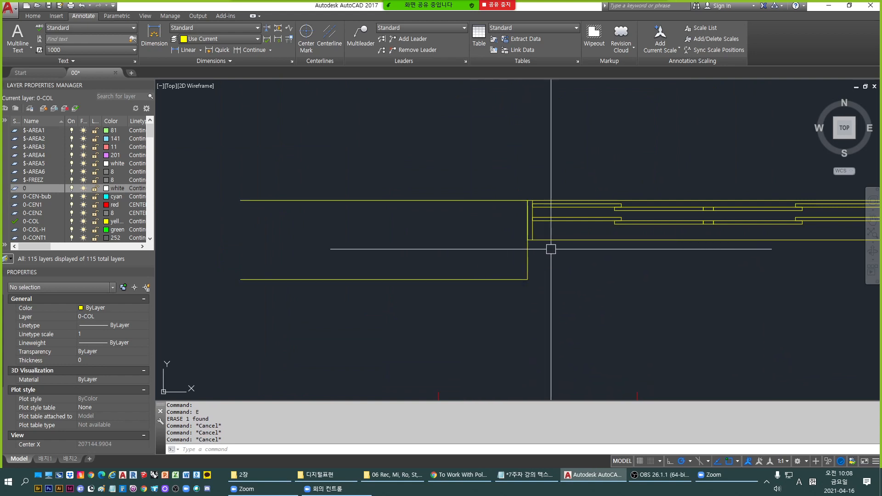
{"action": "key", "text": "Escape"}
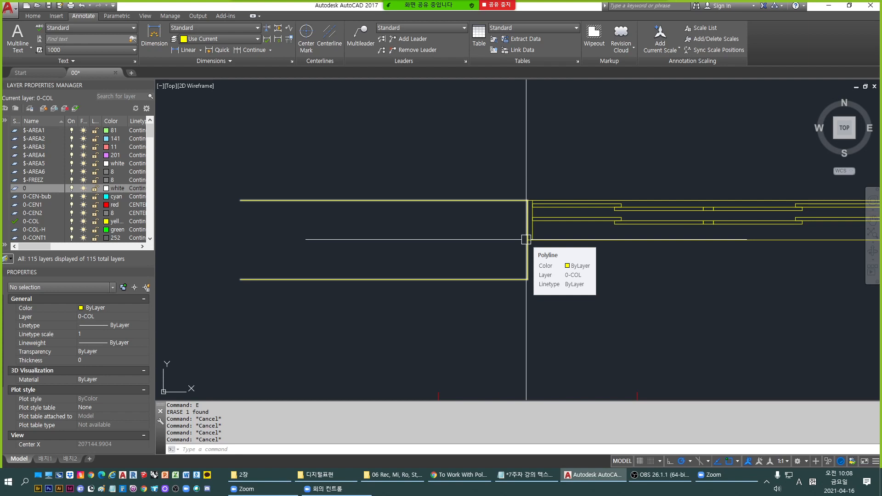
Survey the whole drawing, from the furniture and small rooms to the floor plans and practice shapes.
{"action": "scroll", "coordinate": [525, 239], "scroll_direction": "down", "scroll_amount": 4}
{"action": "scroll", "coordinate": [459, 214], "scroll_direction": "up", "scroll_amount": 3}
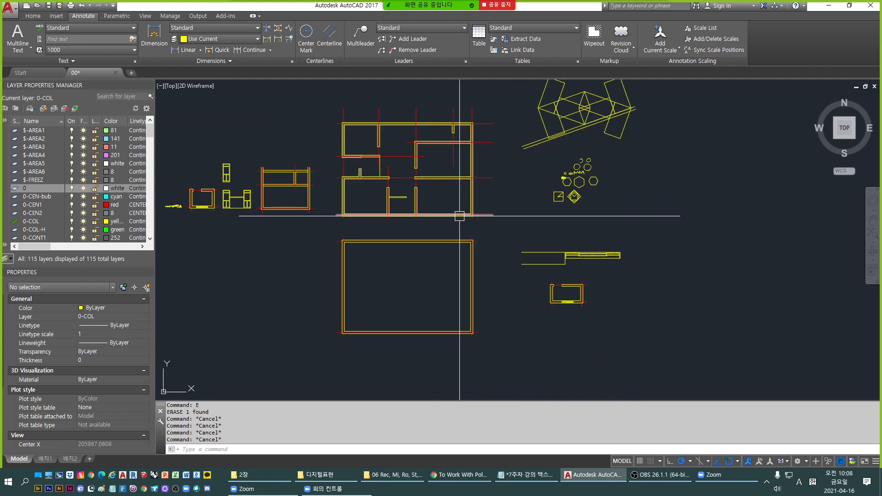
{"action": "scroll", "coordinate": [372, 263], "scroll_direction": "up", "scroll_amount": 2}
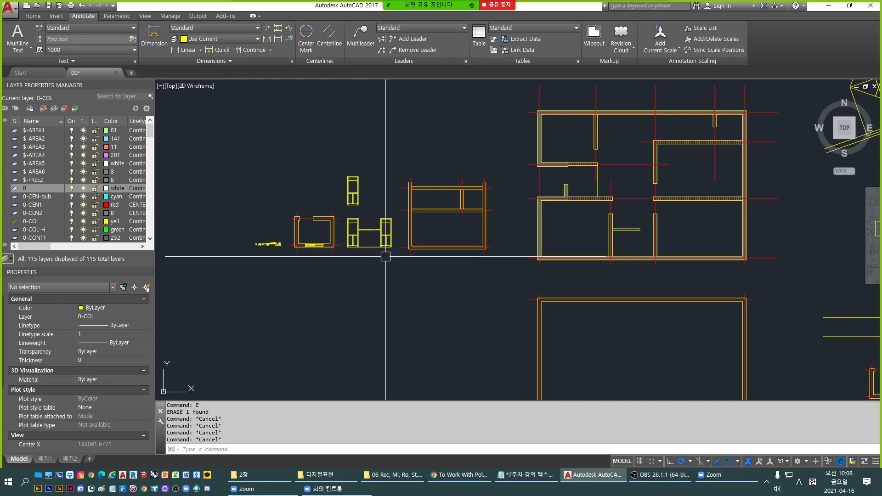
{"action": "scroll", "coordinate": [499, 240], "scroll_direction": "down", "scroll_amount": 2}
{"action": "scroll", "coordinate": [451, 239], "scroll_direction": "down", "scroll_amount": 2}
{"action": "scroll", "coordinate": [414, 245], "scroll_direction": "up", "scroll_amount": 2}
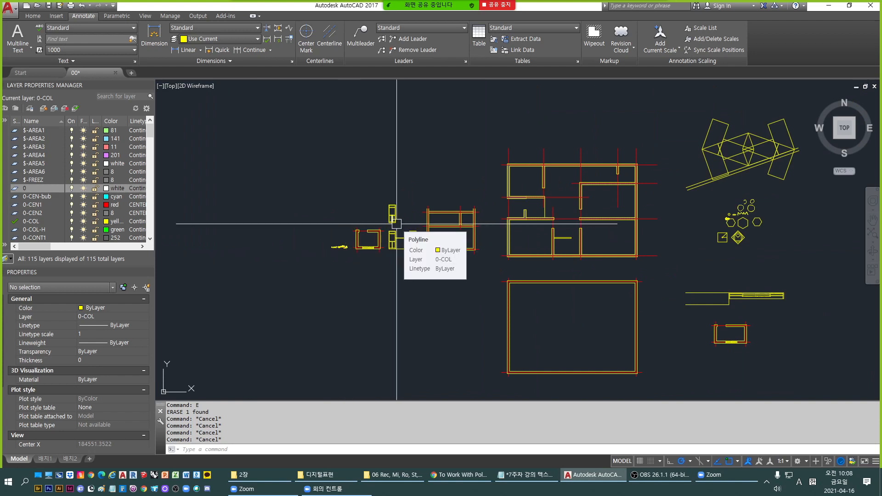
{"action": "scroll", "coordinate": [397, 224], "scroll_direction": "down", "scroll_amount": 5}
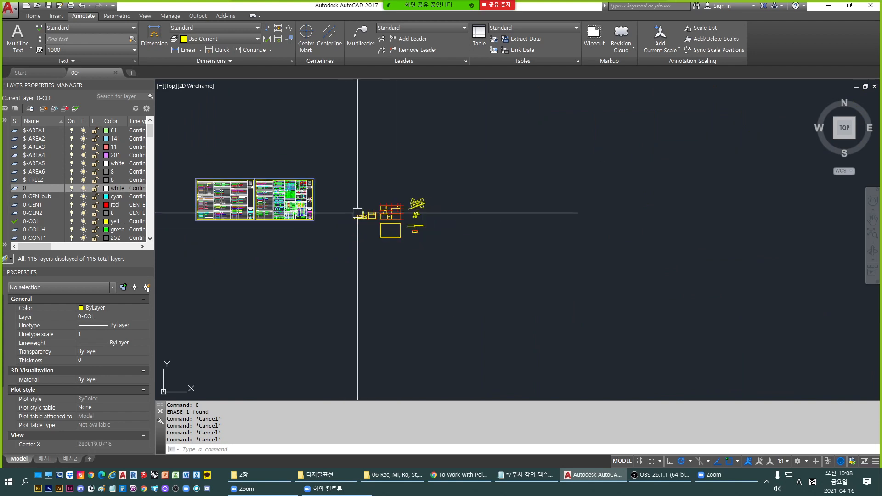
{"action": "scroll", "coordinate": [400, 232], "scroll_direction": "up", "scroll_amount": 3}
{"action": "scroll", "coordinate": [275, 214], "scroll_direction": "up", "scroll_amount": 2}
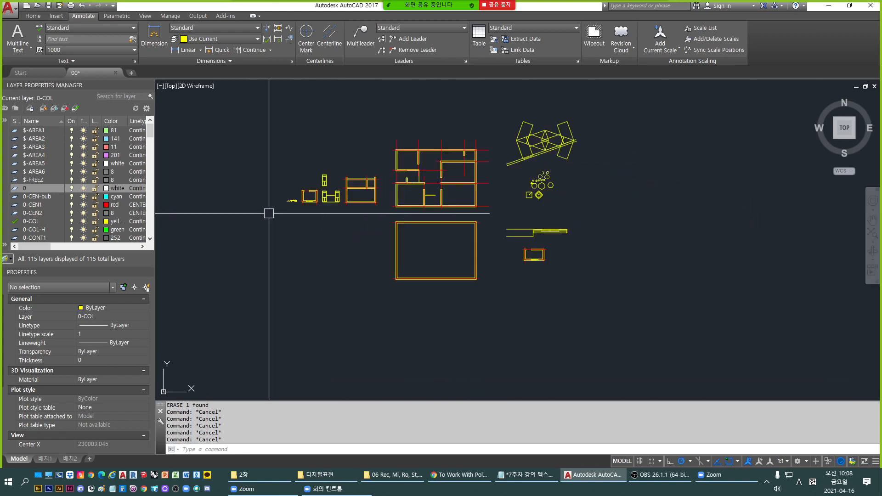
{"action": "type", "text": "L"}
{"action": "key", "text": "Return"}
{"action": "scroll", "coordinate": [309, 202], "scroll_direction": "up", "scroll_amount": 3}
{"action": "scroll", "coordinate": [327, 165], "scroll_direction": "down", "scroll_amount": 3}
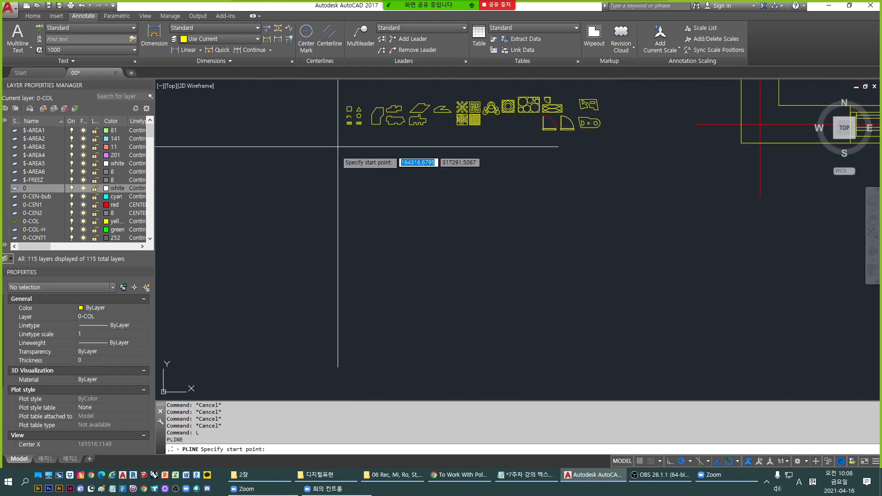
{"action": "scroll", "coordinate": [340, 111], "scroll_direction": "up", "scroll_amount": 4}
{"action": "scroll", "coordinate": [328, 182], "scroll_direction": "down", "scroll_amount": 1}
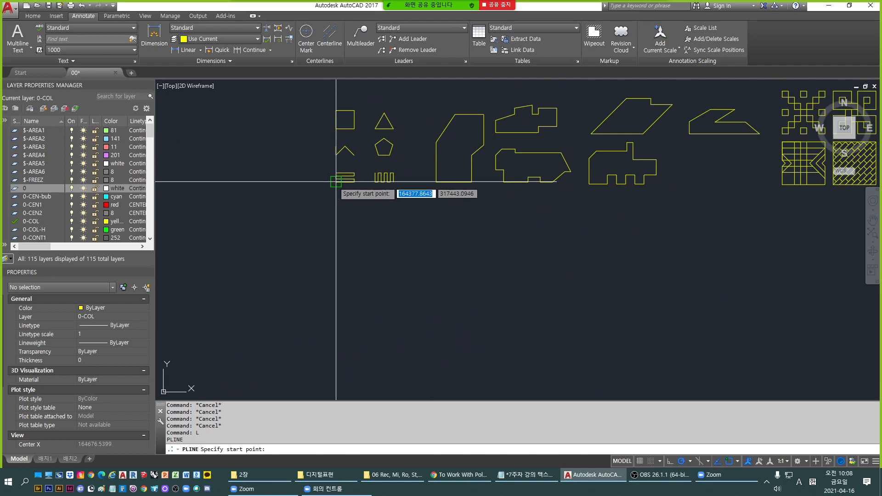
{"action": "left_click", "coordinate": [330, 182]}
{"action": "scroll", "coordinate": [332, 182], "scroll_direction": "down", "scroll_amount": 5}
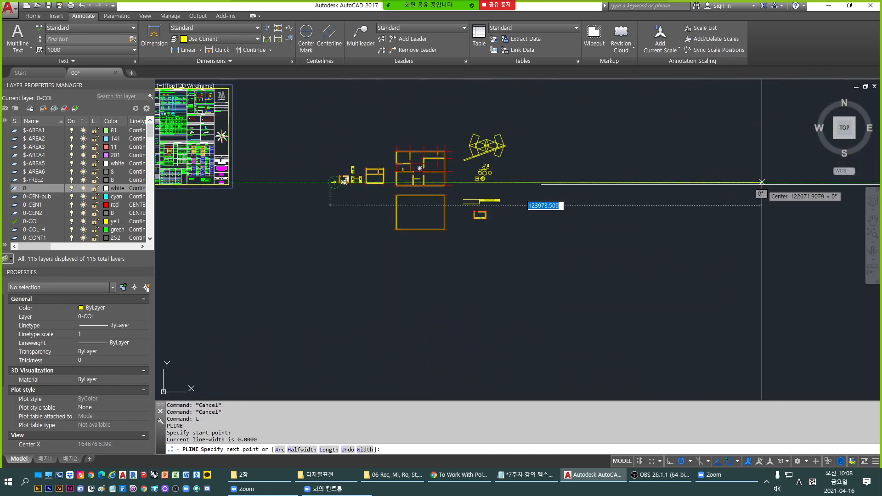
{"action": "key", "text": "Escape"}
{"action": "key", "text": "Escape"}
Try a construction line from a point below the square and diamond practice shapes, testing different through directions.
{"action": "scroll", "coordinate": [478, 179], "scroll_direction": "up", "scroll_amount": 6}
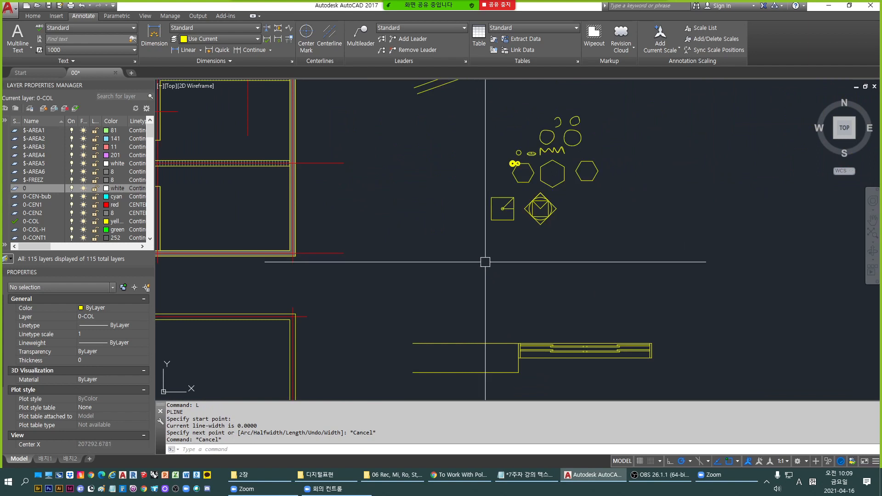
{"action": "type", "text": "xli"}
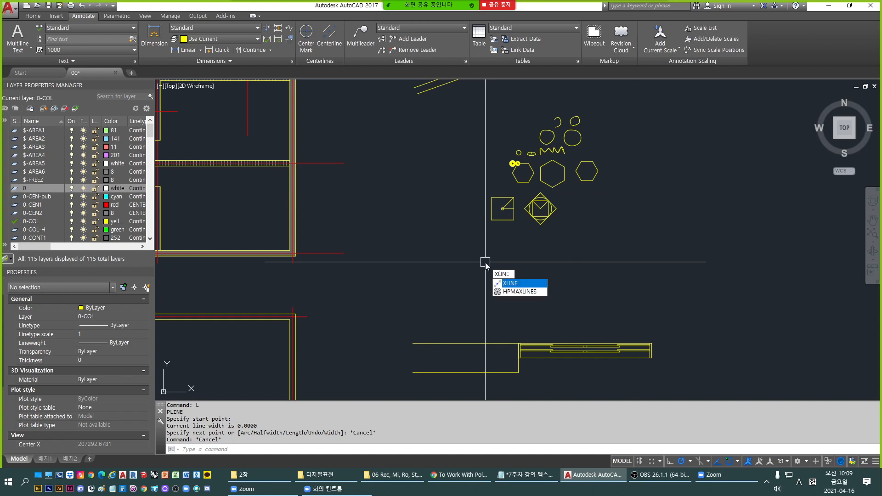
{"action": "key", "text": "Return"}
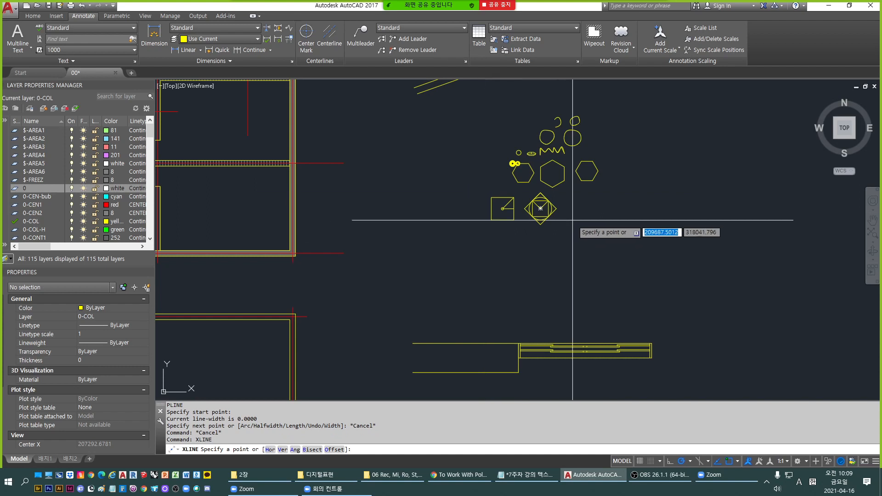
{"action": "scroll", "coordinate": [514, 261], "scroll_direction": "up", "scroll_amount": 2}
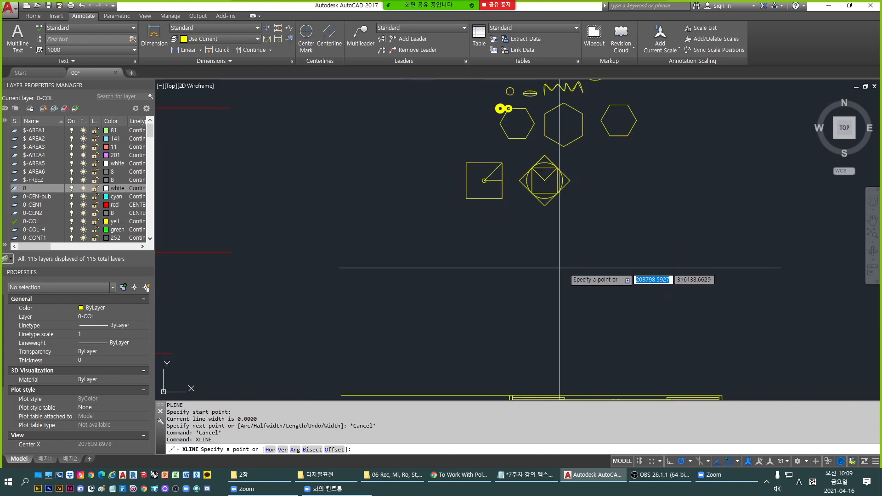
{"action": "left_click", "coordinate": [456, 277]}
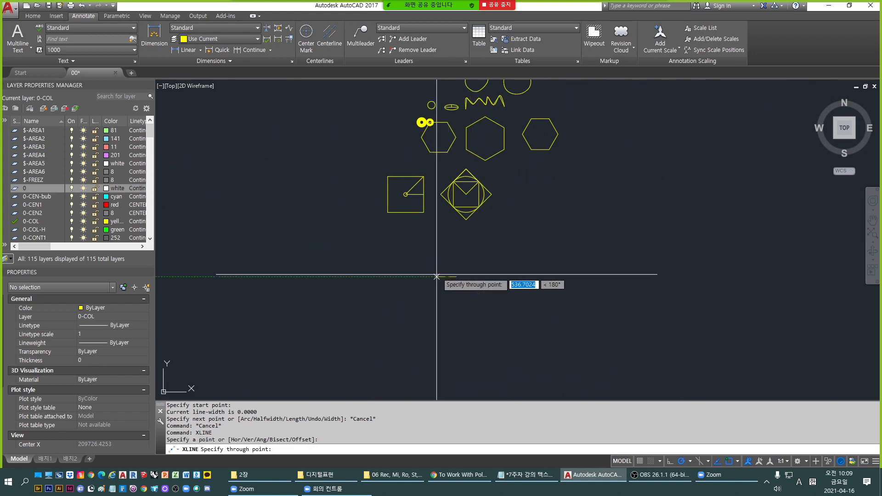
{"action": "scroll", "coordinate": [501, 285], "scroll_direction": "down", "scroll_amount": 5}
{"action": "scroll", "coordinate": [501, 285], "scroll_direction": "down", "scroll_amount": 3}
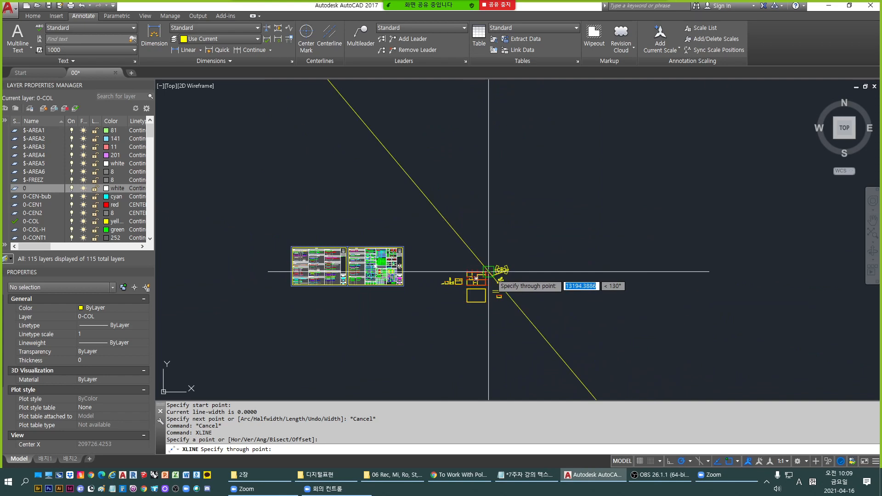
{"action": "scroll", "coordinate": [496, 271], "scroll_direction": "up", "scroll_amount": 6}
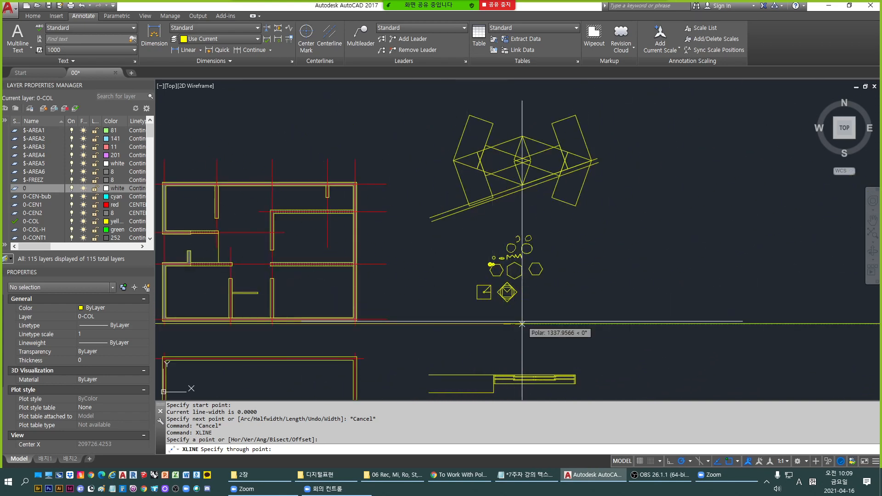
{"action": "scroll", "coordinate": [522, 322], "scroll_direction": "up", "scroll_amount": 8}
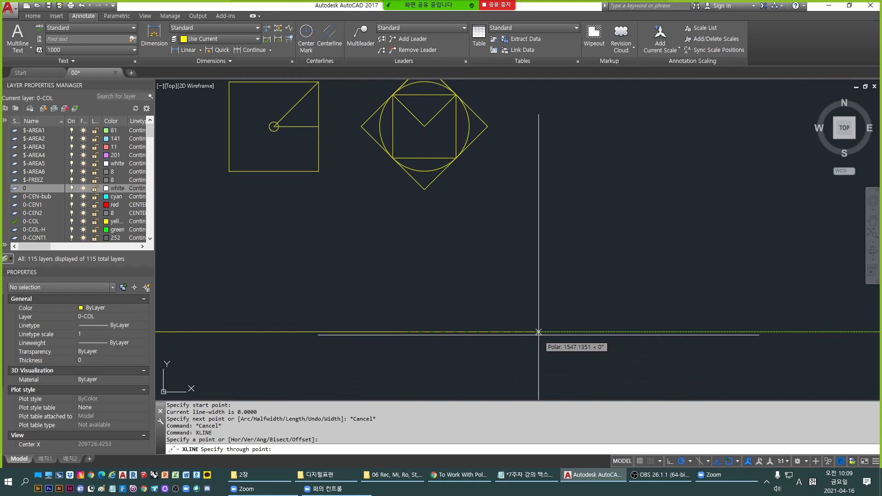
{"action": "scroll", "coordinate": [538, 331], "scroll_direction": "down", "scroll_amount": 2}
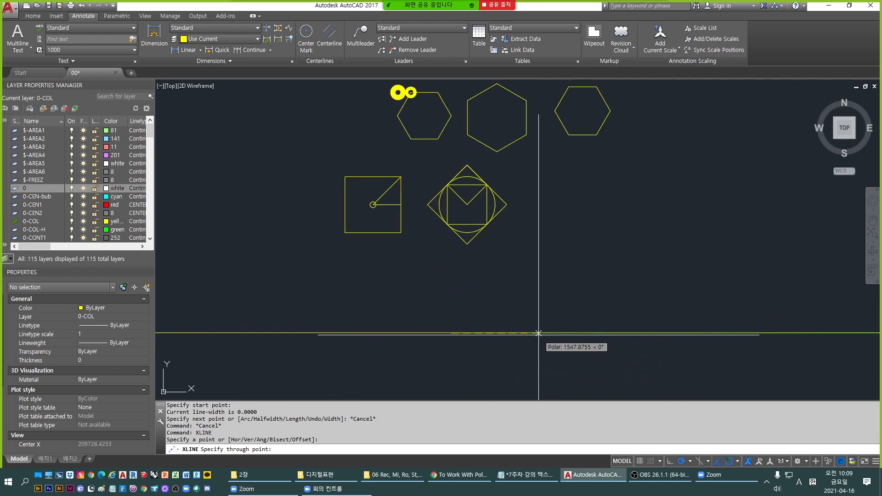
{"action": "key", "text": "Escape"}
{"action": "type", "text": "xl"}
{"action": "key", "text": "Return"}
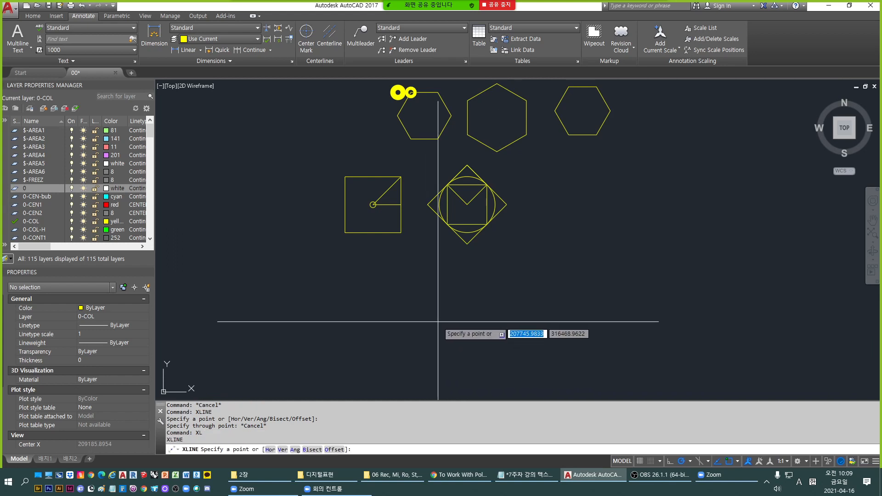
{"action": "type", "text": "h"}
{"action": "key", "text": "Return"}
{"action": "key", "text": "Escape"}
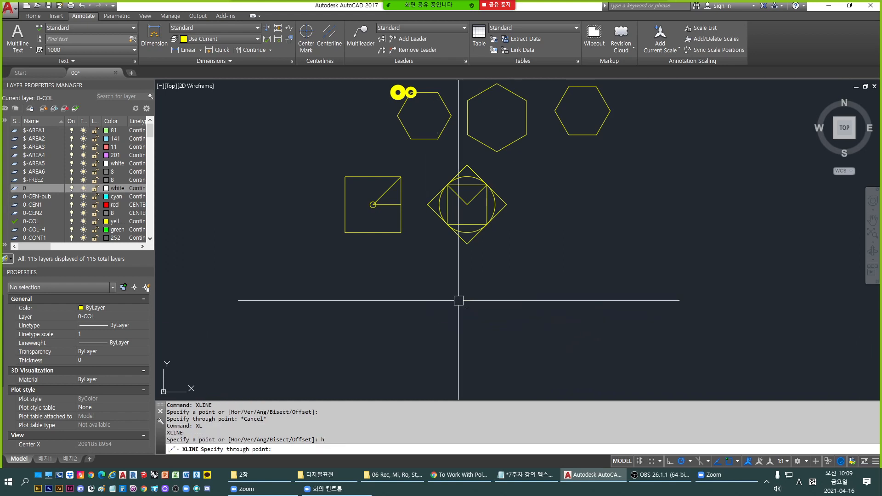
{"action": "key", "text": "Escape"}
Start XLine, switch to the lecture notes in Notepad and add the Hor and Ver options after the XLine entry.
{"action": "type", "text": "xl"}
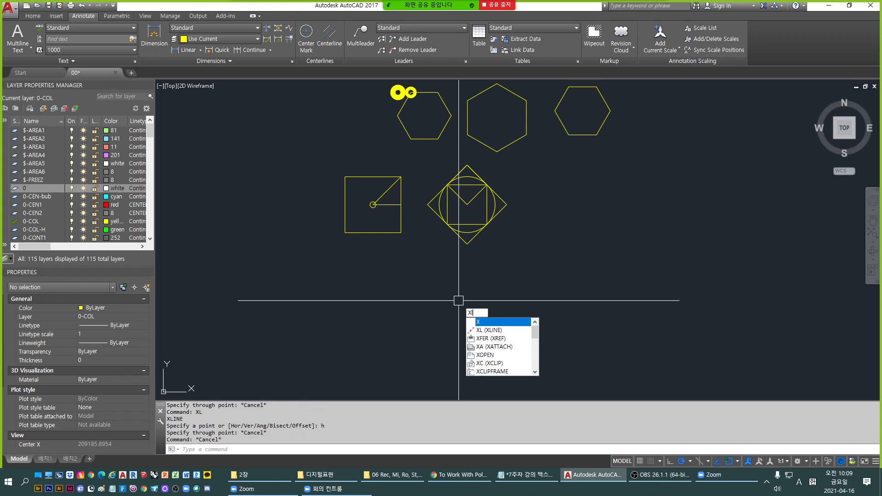
{"action": "key", "text": "Return"}
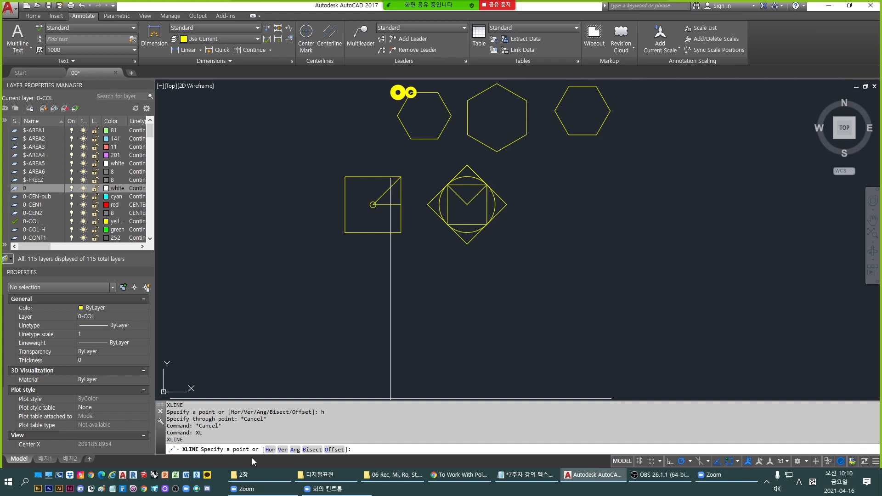
{"action": "left_click", "coordinate": [523, 480]}
{"action": "left_click", "coordinate": [611, 171]}
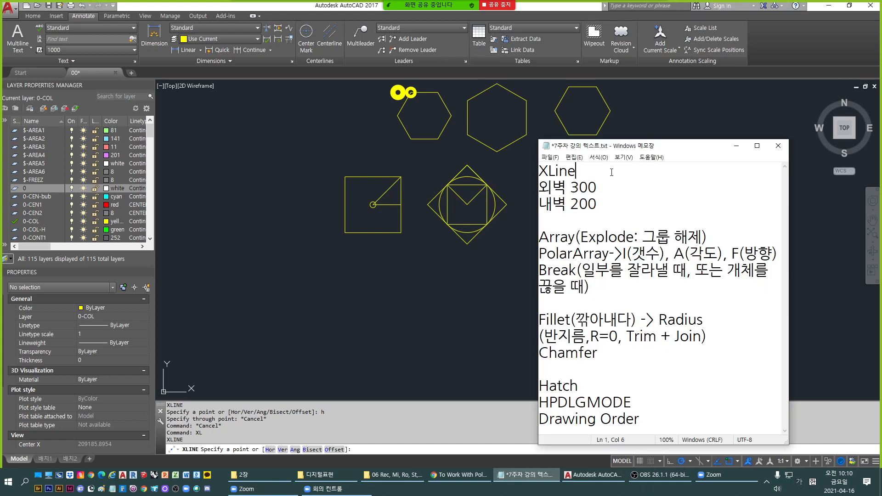
{"action": "type", "text": ": ㅙㄱ"}
{"action": "key", "text": "BackSpace"}
{"action": "key", "text": "BackSpace"}
{"action": "type", "text": "Hor"}
{"action": "type", "text": "Ver"}
{"action": "left_click_drag", "start_coordinate": [584, 171], "coordinate": [643, 170]}
{"action": "left_click_drag", "start_coordinate": [585, 171], "coordinate": [623, 171]}
{"action": "left_click", "coordinate": [278, 9]}
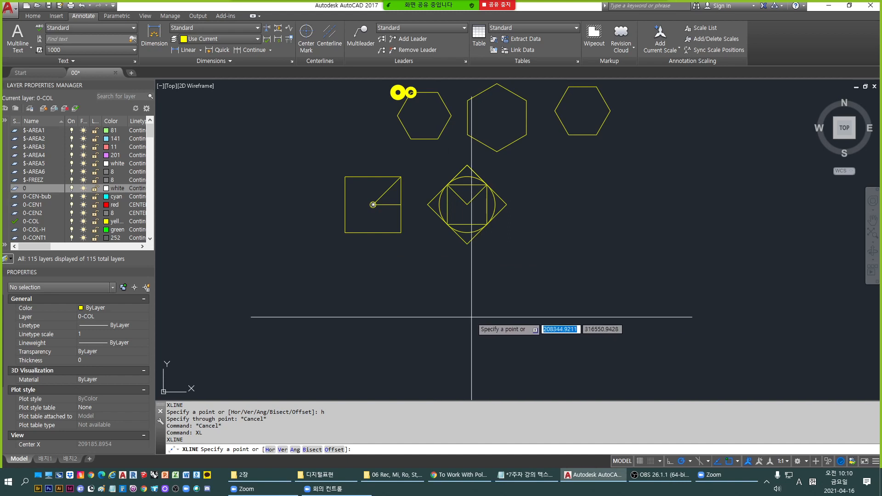
Place a horizontal construction line through the lower-left corner of the leftmost practice shape in the lowest row.
{"action": "type", "text": "h"}
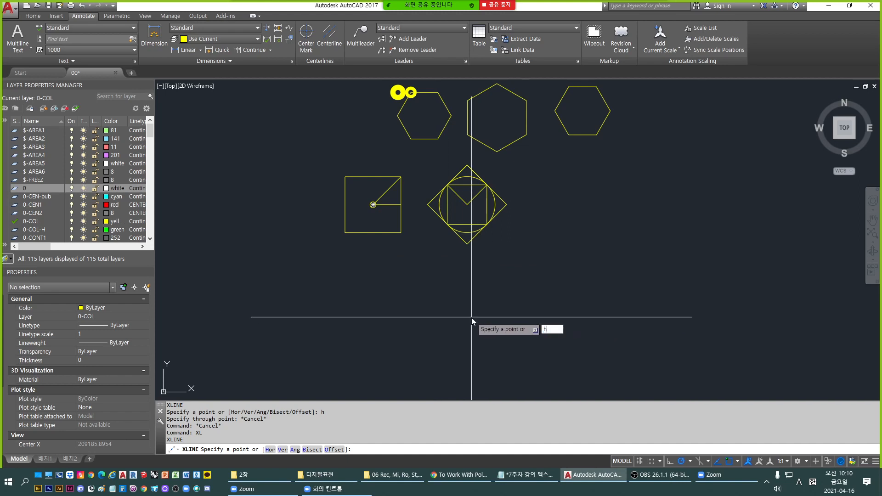
{"action": "key", "text": "Return"}
{"action": "scroll", "coordinate": [471, 318], "scroll_direction": "down", "scroll_amount": 5}
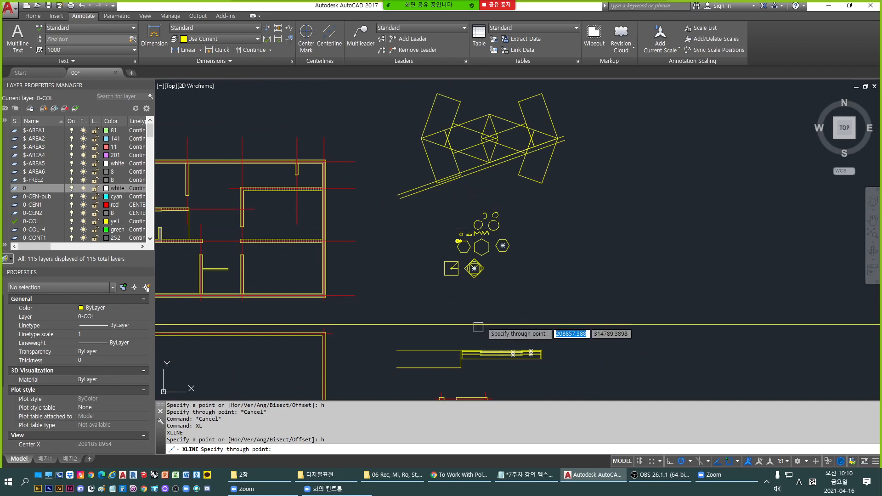
{"action": "scroll", "coordinate": [469, 326], "scroll_direction": "up", "scroll_amount": 2}
{"action": "scroll", "coordinate": [468, 326], "scroll_direction": "down", "scroll_amount": 5}
{"action": "middle_click_drag", "start_coordinate": [352, 327], "coordinate": [466, 281]}
{"action": "middle_click_drag", "start_coordinate": [297, 300], "coordinate": [545, 283]}
{"action": "scroll", "coordinate": [605, 260], "scroll_direction": "up", "scroll_amount": 12}
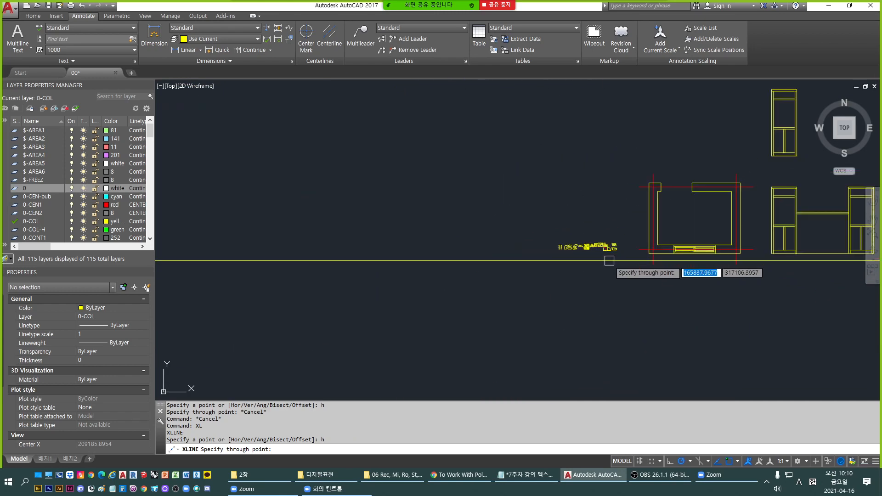
{"action": "middle_click_drag", "start_coordinate": [172, 156], "coordinate": [409, 320]}
{"action": "scroll", "coordinate": [391, 312], "scroll_direction": "up", "scroll_amount": 6}
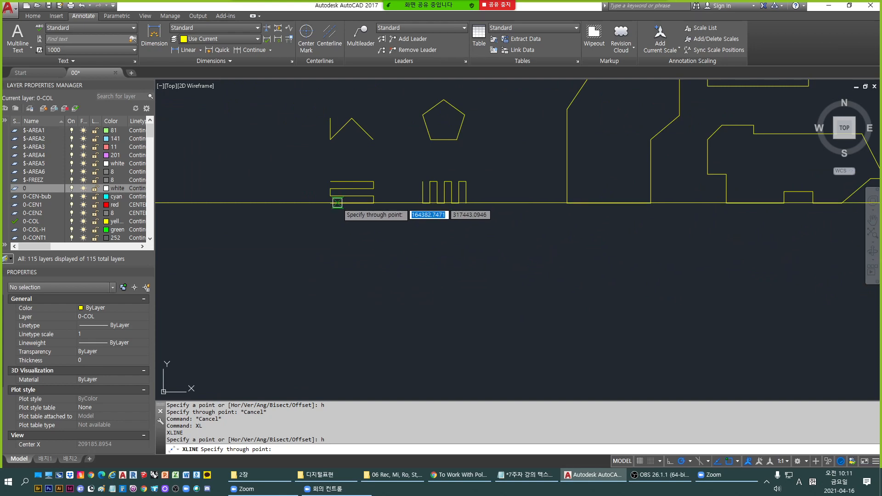
{"action": "left_click", "coordinate": [330, 203]}
{"action": "scroll", "coordinate": [330, 202], "scroll_direction": "down", "scroll_amount": 8}
{"action": "key", "text": "Escape"}
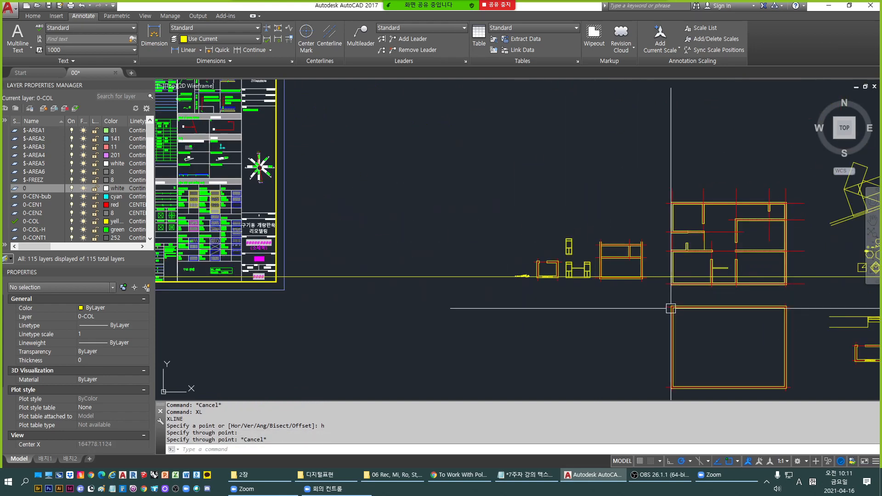
Move the small room with the sliding window straight up so its outer lower wall edge rests on the horizontal construction line.
{"action": "middle_click_drag", "start_coordinate": [566, 287], "coordinate": [710, 289]}
{"action": "scroll", "coordinate": [407, 280], "scroll_direction": "up", "scroll_amount": 8}
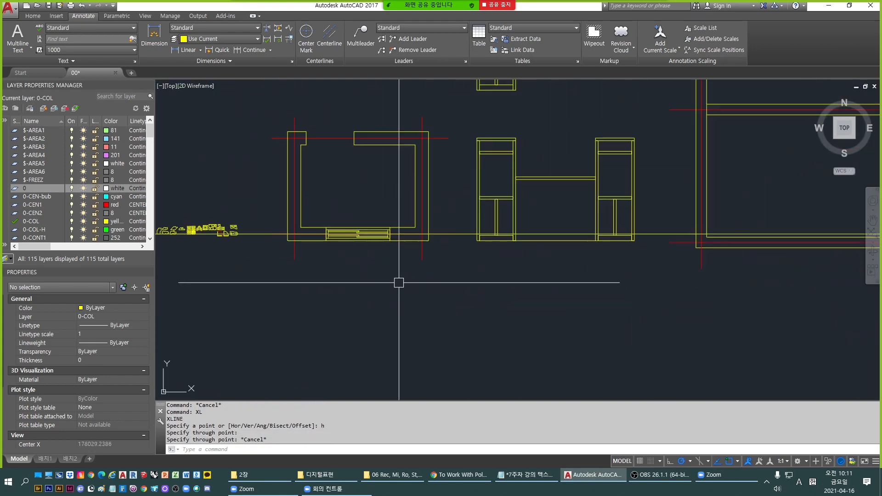
{"action": "middle_click_drag", "start_coordinate": [283, 252], "coordinate": [501, 283]}
{"action": "key", "text": "Escape"}
{"action": "key", "text": "Escape"}
{"action": "key", "text": "Escape"}
{"action": "type", "text": "M"}
{"action": "key", "text": "Return"}
{"action": "left_click", "coordinate": [466, 127]}
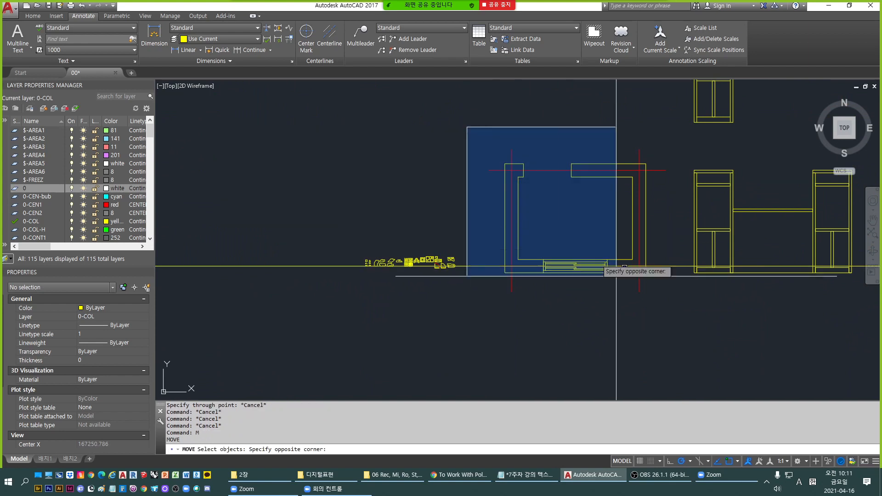
{"action": "left_click", "coordinate": [673, 315]}
{"action": "key", "text": "Return"}
{"action": "scroll", "coordinate": [503, 287], "scroll_direction": "up", "scroll_amount": 2}
{"action": "left_click", "coordinate": [514, 239]}
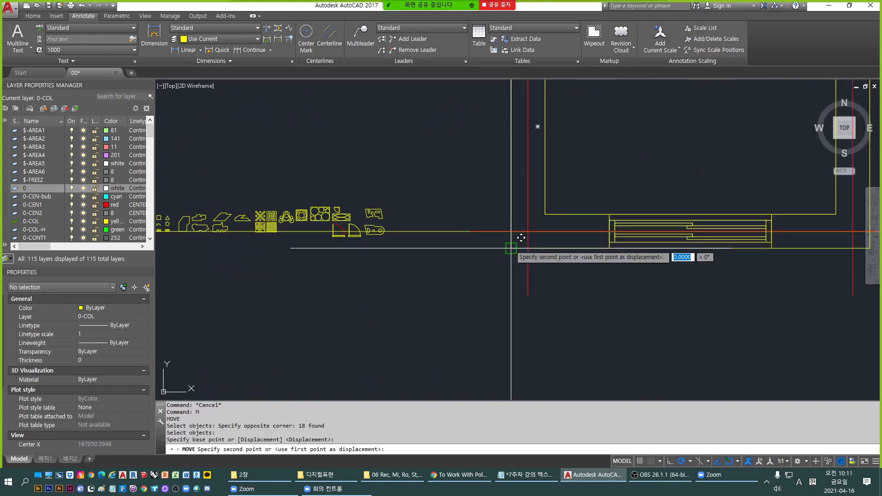
{"action": "left_click", "coordinate": [513, 222]}
Move the doors, the arc-pattern shapes and the two plate shapes up together so the door bottoms sit on the construction line.
{"action": "scroll", "coordinate": [319, 247], "scroll_direction": "up", "scroll_amount": 5}
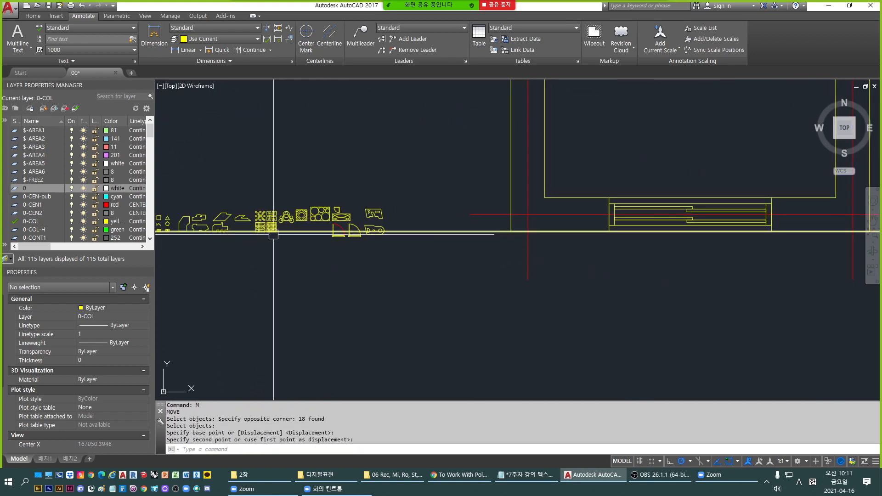
{"action": "key", "text": "Return"}
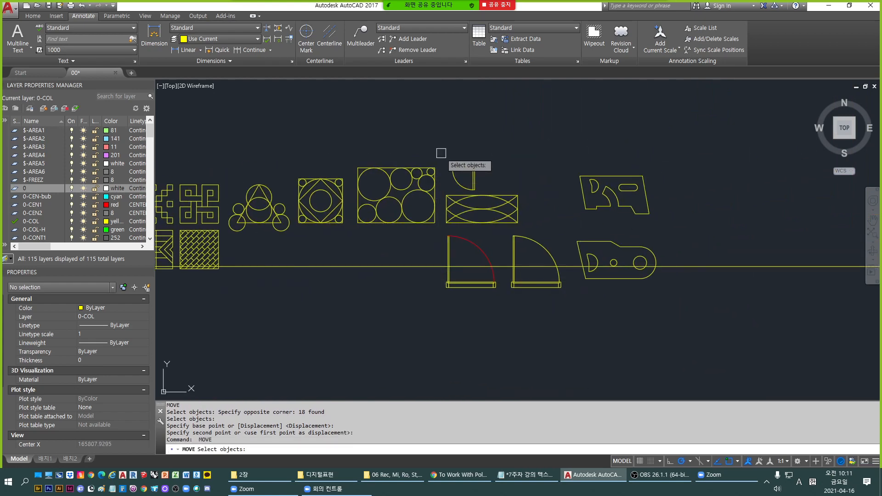
{"action": "left_click", "coordinate": [443, 153]}
{"action": "left_click", "coordinate": [704, 315]}
{"action": "key", "text": "Return"}
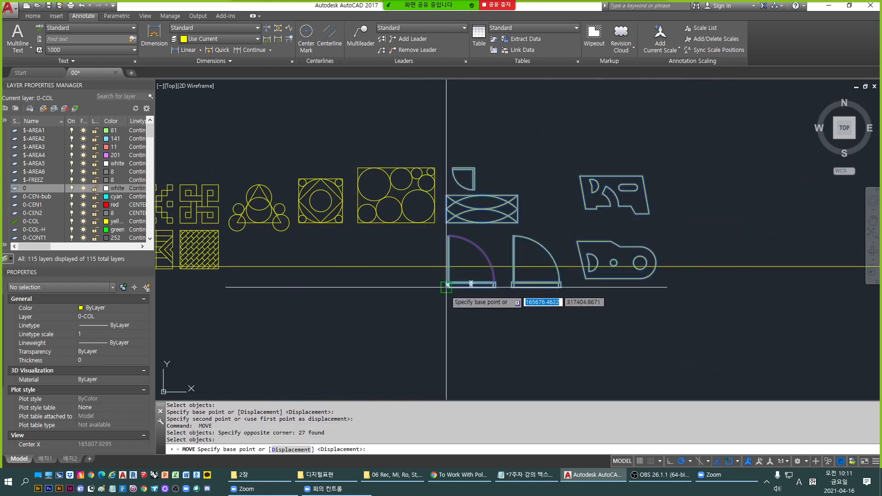
{"action": "left_click", "coordinate": [446, 287]}
{"action": "left_click", "coordinate": [447, 266]}
Move the two plate shapes beside the doors down so the lower plate's bottom edge meets the construction line.
{"action": "middle_click_drag", "start_coordinate": [542, 291], "coordinate": [469, 327]}
{"action": "key", "text": "Return"}
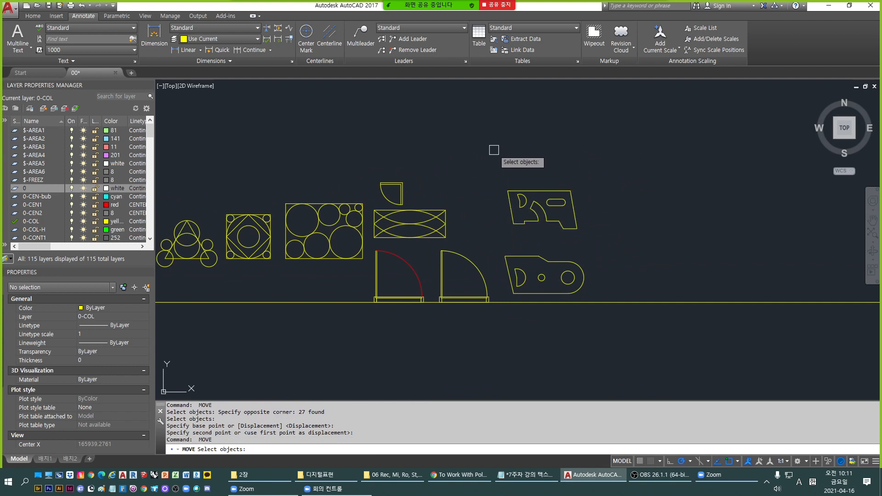
{"action": "left_click", "coordinate": [493, 150]}
{"action": "left_click", "coordinate": [648, 315]}
{"action": "key", "text": "Return"}
{"action": "left_click", "coordinate": [516, 292]}
{"action": "left_click", "coordinate": [516, 301]}
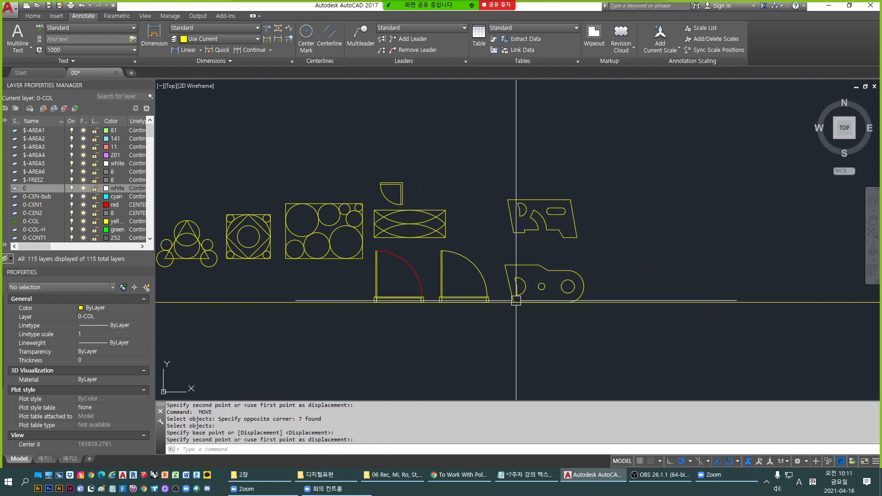
Move the doors, arc-pattern shapes and plates horizontally about 120 units away from the circle-filled rectangle.
{"action": "scroll", "coordinate": [552, 227], "scroll_direction": "down", "scroll_amount": 2}
{"action": "middle_click_drag", "start_coordinate": [361, 287], "coordinate": [450, 292]}
{"action": "key", "text": "Return"}
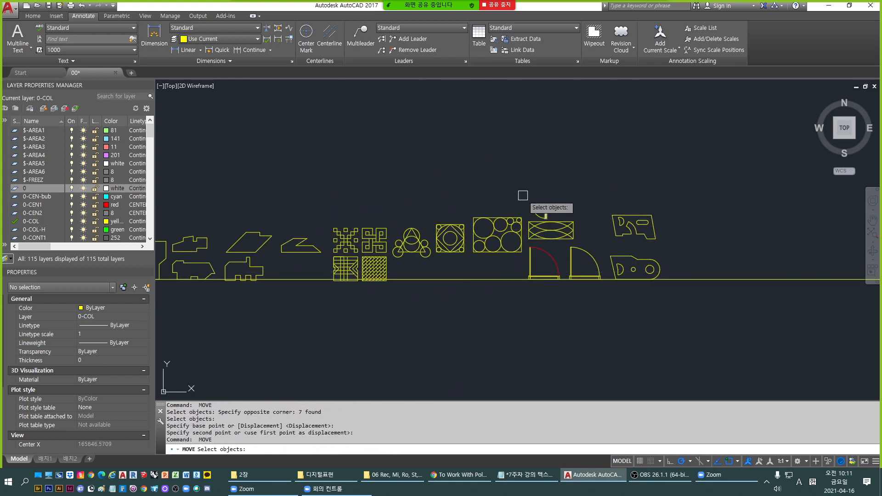
{"action": "left_click", "coordinate": [527, 193]}
{"action": "left_click", "coordinate": [699, 324]}
{"action": "key", "text": "Return"}
{"action": "left_click", "coordinate": [570, 321]}
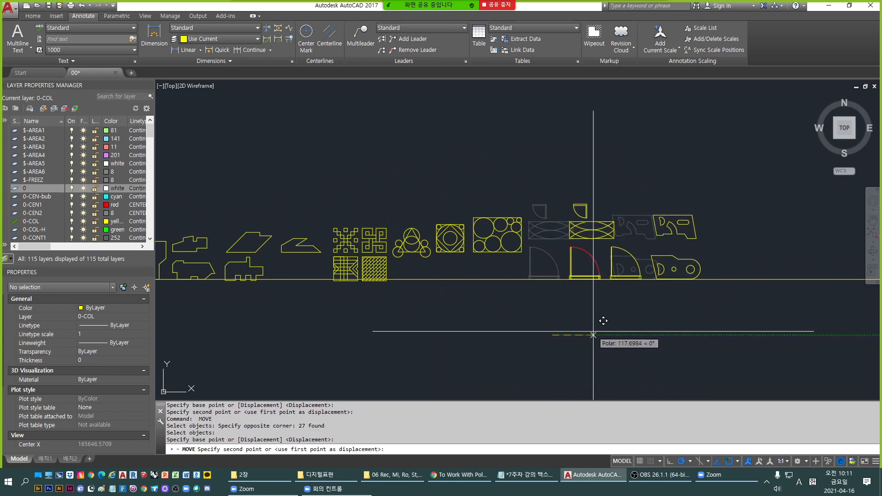
{"action": "left_click", "coordinate": [612, 321]}
{"action": "key", "text": "Escape"}
Move the three circle patterns down onto the construction line and slightly closer to the doors.
{"action": "key", "text": "Return"}
{"action": "left_click", "coordinate": [392, 205]}
{"action": "left_click", "coordinate": [534, 263]}
{"action": "key", "text": "Return"}
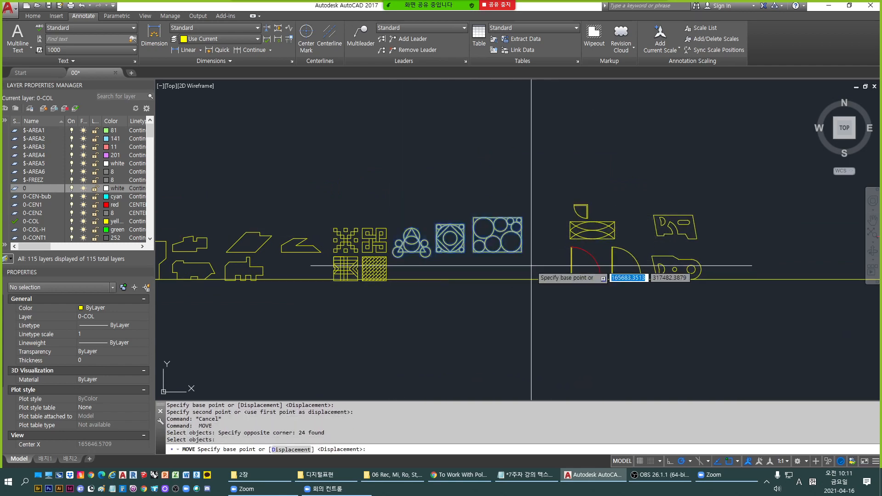
{"action": "left_click", "coordinate": [521, 251]}
{"action": "left_click", "coordinate": [537, 252]}
{"action": "scroll", "coordinate": [420, 267], "scroll_direction": "up", "scroll_amount": 4}
{"action": "key", "text": "Escape"}
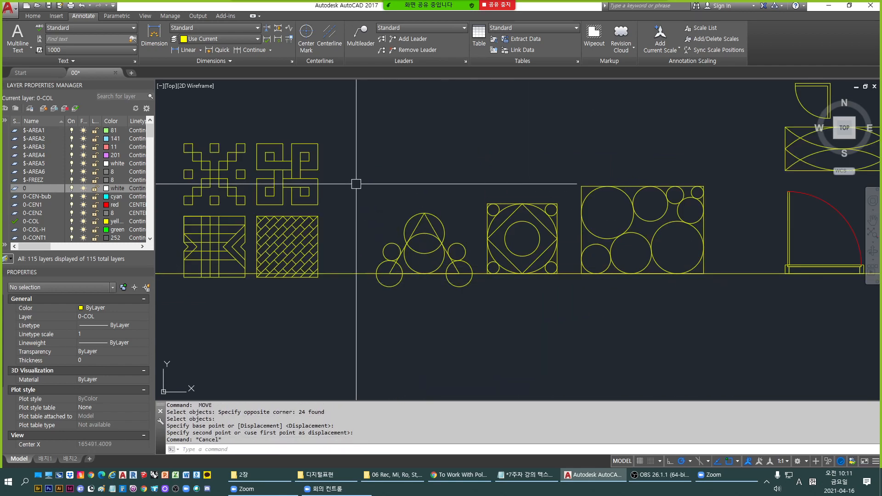
{"action": "key", "text": "Return"}
{"action": "key", "text": "Escape"}
{"action": "scroll", "coordinate": [394, 249], "scroll_direction": "down", "scroll_amount": 4}
{"action": "scroll", "coordinate": [382, 231], "scroll_direction": "up", "scroll_amount": 6}
{"action": "key", "text": "Escape"}
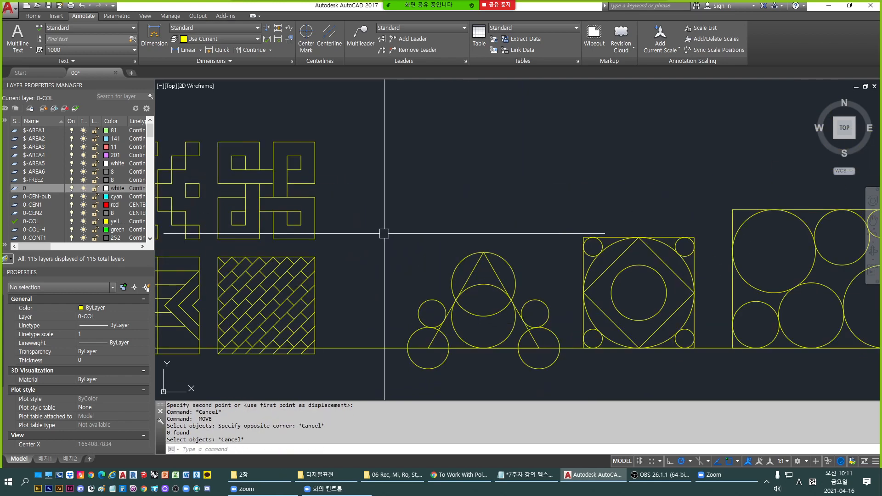
Move the triangle-and-circles pattern slightly left along the construction line, toward the square tile patterns.
{"action": "key", "text": "Return"}
{"action": "left_click", "coordinate": [374, 219]}
{"action": "left_click", "coordinate": [567, 382]}
{"action": "key", "text": "Return"}
{"action": "left_click", "coordinate": [574, 383]}
{"action": "left_click", "coordinate": [550, 380]}
{"action": "scroll", "coordinate": [390, 230], "scroll_direction": "down", "scroll_amount": 10}
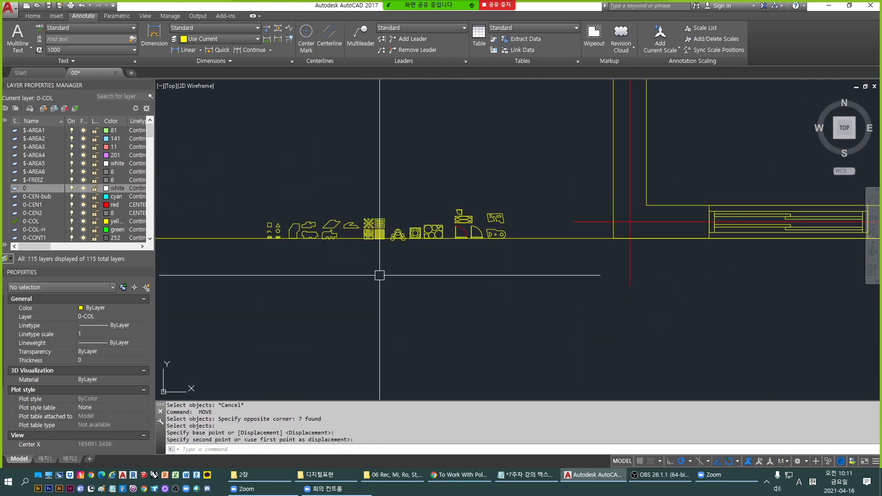
{"action": "middle_click_drag", "start_coordinate": [665, 308], "coordinate": [561, 364]}
{"action": "scroll", "coordinate": [560, 363], "scroll_direction": "down", "scroll_amount": 8}
{"action": "key", "text": "Return"}
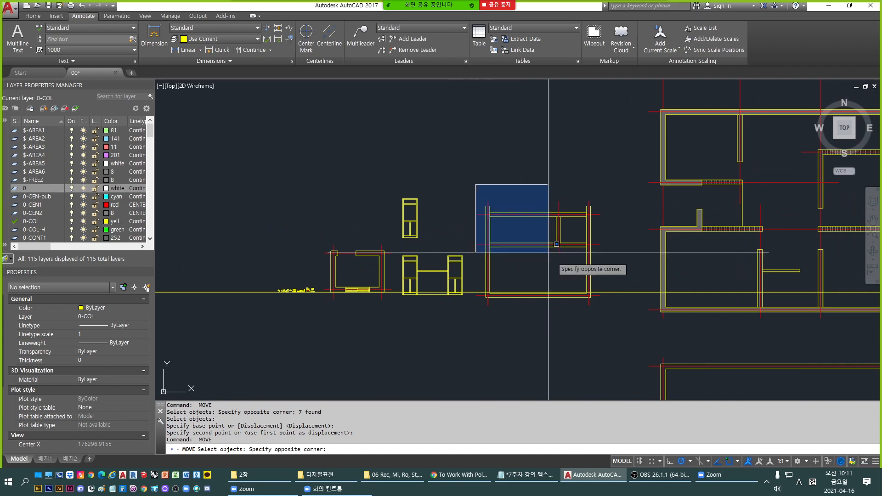
{"action": "left_click", "coordinate": [548, 252]}
{"action": "key", "text": "Return"}
{"action": "scroll", "coordinate": [565, 275], "scroll_direction": "up", "scroll_amount": 6}
{"action": "left_click", "coordinate": [575, 287]}
{"action": "key", "text": "Escape"}
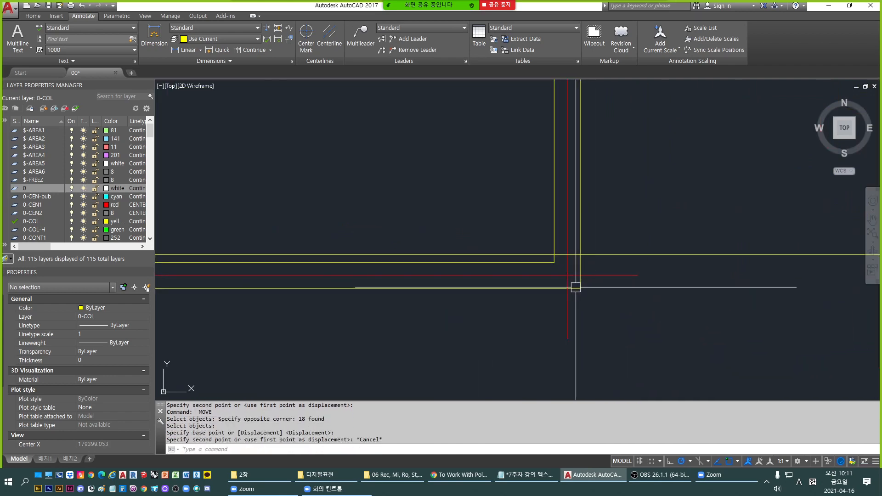
Move the small wall plan between the furniture and the large floor plan up so its bottom outer edge meets the construction line.
{"action": "scroll", "coordinate": [575, 287], "scroll_direction": "down", "scroll_amount": 6}
{"action": "key", "text": "Return"}
{"action": "left_click", "coordinate": [498, 188]}
{"action": "left_click", "coordinate": [632, 346]}
{"action": "key", "text": "Return"}
{"action": "scroll", "coordinate": [618, 301], "scroll_direction": "up", "scroll_amount": 6}
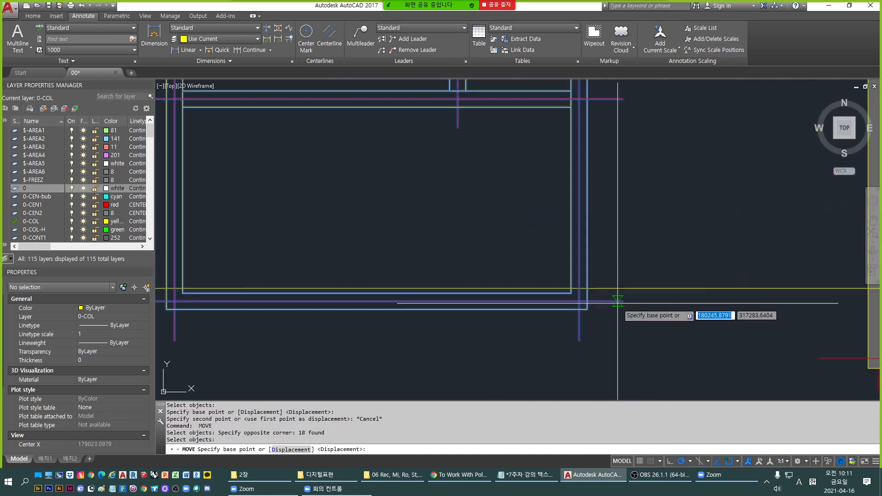
{"action": "scroll", "coordinate": [618, 303], "scroll_direction": "up", "scroll_amount": 2}
{"action": "left_click", "coordinate": [569, 313]}
{"action": "left_click", "coordinate": [569, 280]}
Move the large floor plan vertically up so its bottom outer wall sits on the construction line.
{"action": "scroll", "coordinate": [469, 241], "scroll_direction": "down", "scroll_amount": 6}
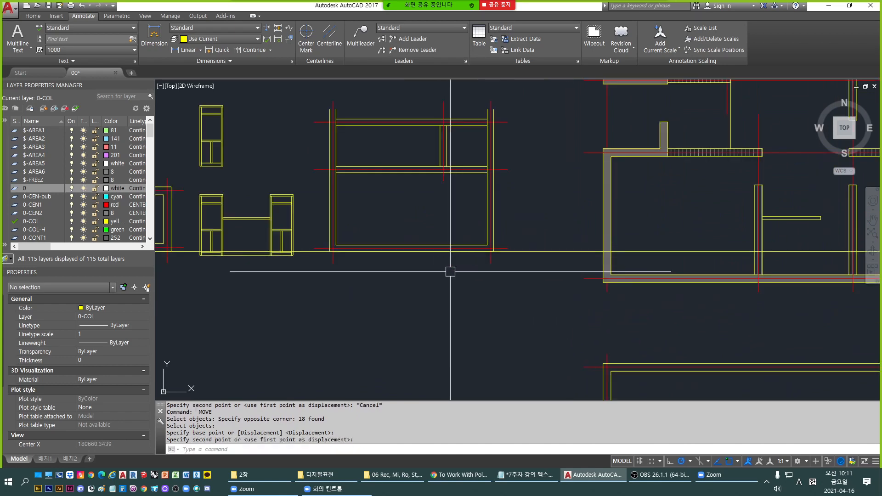
{"action": "scroll", "coordinate": [450, 271], "scroll_direction": "down", "scroll_amount": 4}
{"action": "key", "text": "Return"}
{"action": "left_click", "coordinate": [433, 157]}
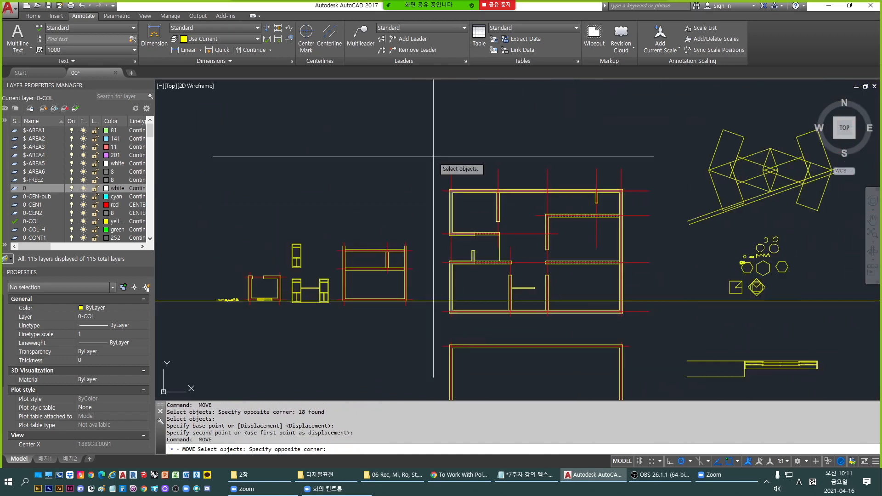
{"action": "left_click", "coordinate": [658, 316]}
{"action": "key", "text": "Return"}
{"action": "scroll", "coordinate": [625, 312], "scroll_direction": "up", "scroll_amount": 4}
{"action": "left_click", "coordinate": [620, 315]}
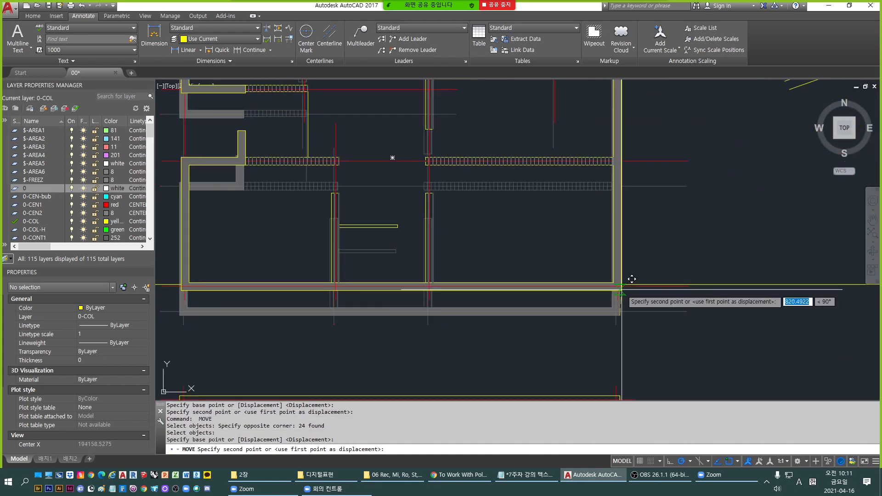
{"action": "key", "text": "Escape"}
Review how the moved drawings line up along the horizontal construction line.
{"action": "scroll", "coordinate": [625, 284], "scroll_direction": "down", "scroll_amount": 6}
{"action": "scroll", "coordinate": [531, 250], "scroll_direction": "up", "scroll_amount": 4}
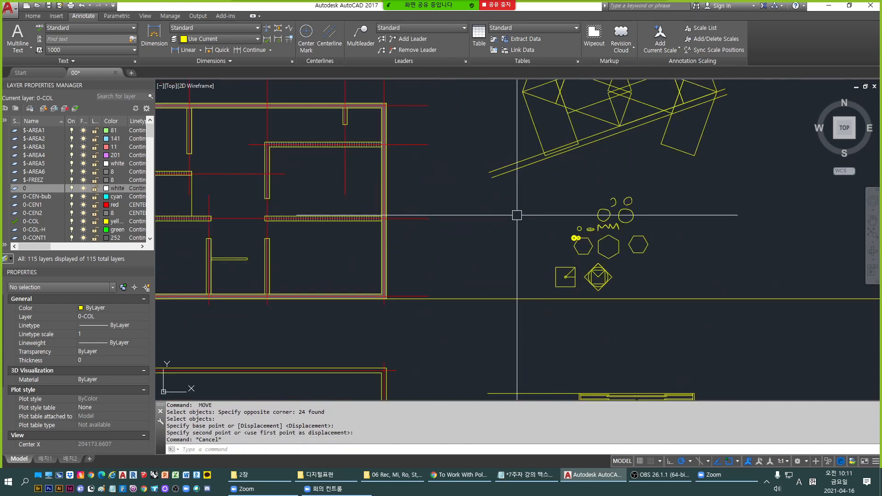
{"action": "scroll", "coordinate": [518, 213], "scroll_direction": "down", "scroll_amount": 4}
{"action": "key", "text": "Escape"}
{"action": "middle_click_drag", "start_coordinate": [663, 254], "coordinate": [618, 260]}
{"action": "scroll", "coordinate": [524, 270], "scroll_direction": "down", "scroll_amount": 6}
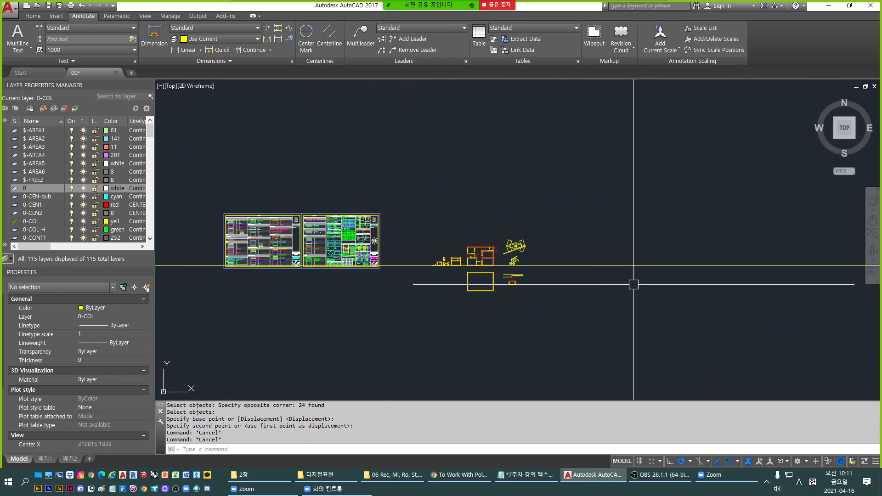
{"action": "scroll", "coordinate": [566, 279], "scroll_direction": "up", "scroll_amount": 7}
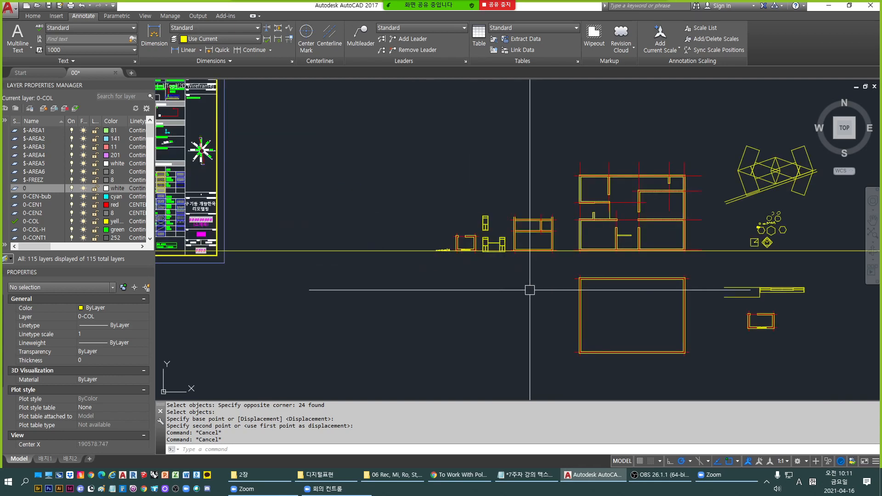
{"action": "key", "text": "Escape"}
{"action": "scroll", "coordinate": [533, 253], "scroll_direction": "down", "scroll_amount": 8}
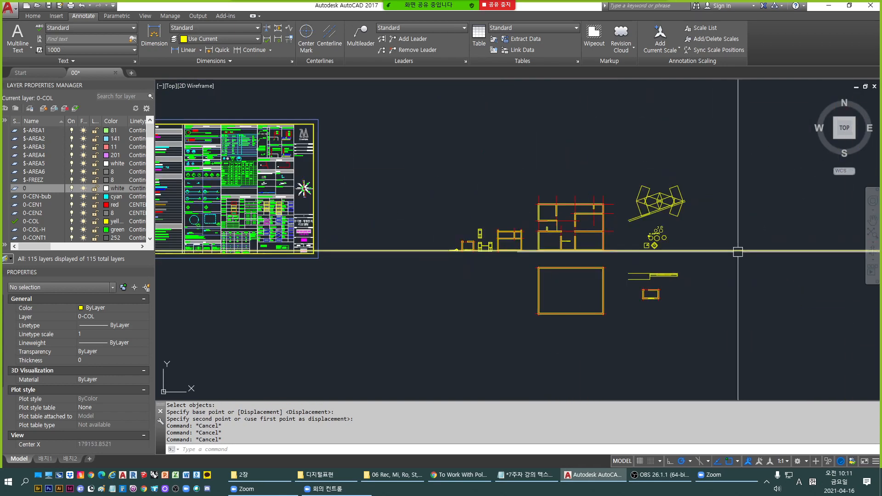
{"action": "middle_click_drag", "start_coordinate": [730, 255], "coordinate": [590, 260]}
{"action": "scroll", "coordinate": [544, 256], "scroll_direction": "down", "scroll_amount": 6}
Erase the horizontal construction line.
{"action": "left_click", "coordinate": [797, 310]}
{"action": "left_click", "coordinate": [749, 201]}
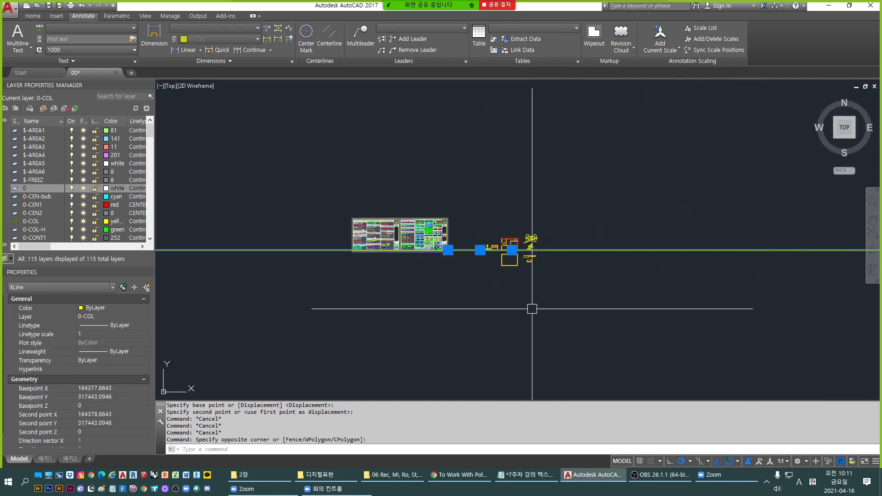
{"action": "scroll", "coordinate": [482, 257], "scroll_direction": "up", "scroll_amount": 3}
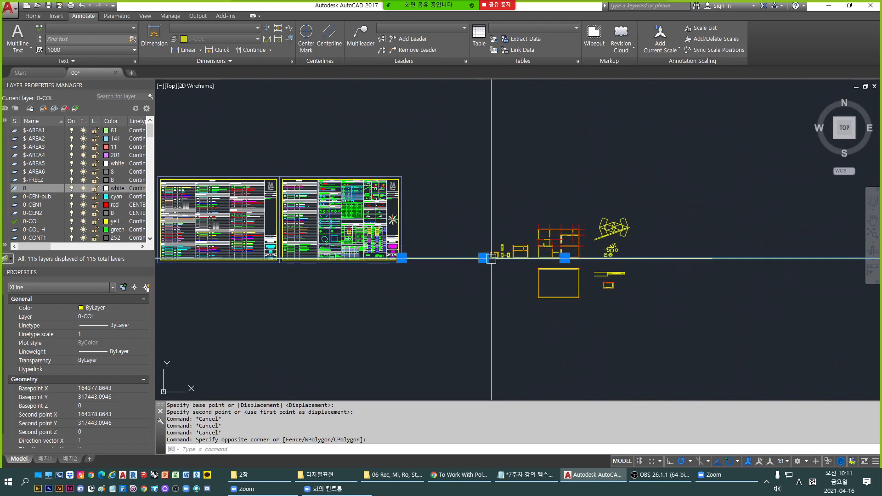
{"action": "key", "text": "Delete"}
{"action": "scroll", "coordinate": [650, 262], "scroll_direction": "up", "scroll_amount": 3}
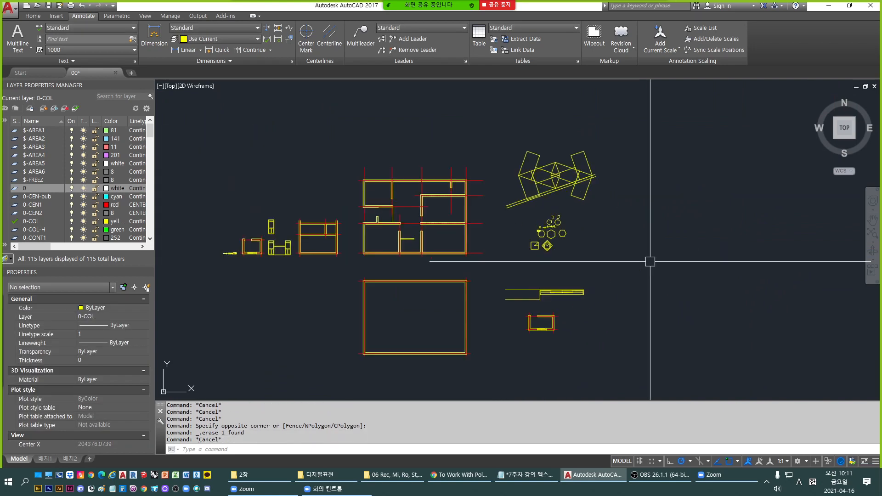
Draw four XLine Ver lines: at the small wall plan's right edge, the floor plan's right edge, the window detail's left end and beyond the drawings.
{"action": "key", "text": "Return"}
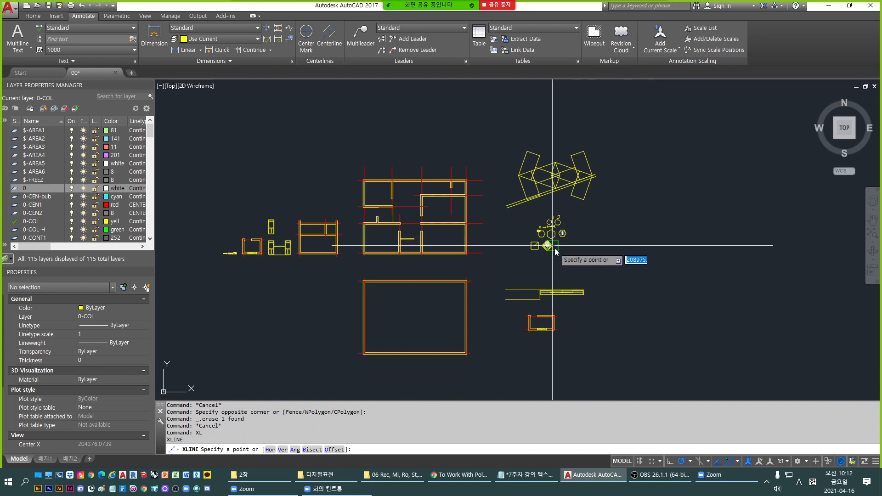
{"action": "type", "text": "v"}
{"action": "key", "text": "Return"}
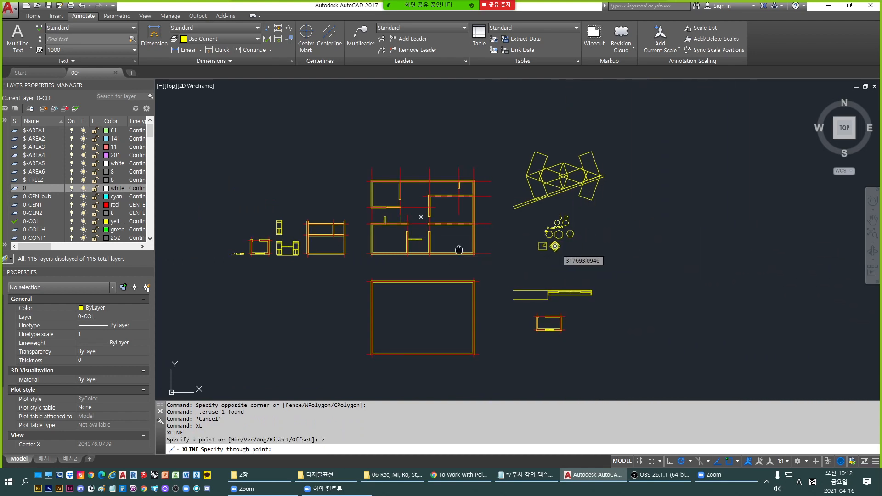
{"action": "scroll", "coordinate": [445, 260], "scroll_direction": "up", "scroll_amount": 2}
{"action": "left_click", "coordinate": [437, 258]}
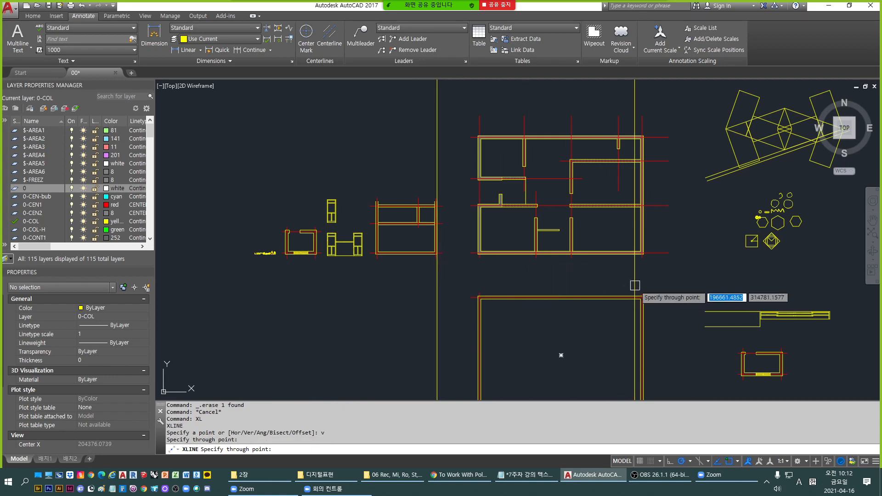
{"action": "left_click", "coordinate": [642, 271]}
{"action": "middle_click_drag", "start_coordinate": [771, 294], "coordinate": [585, 270]}
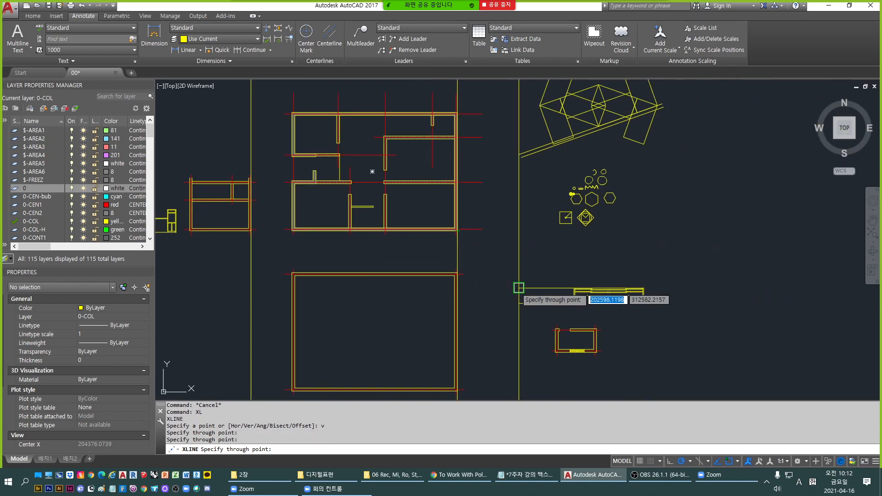
{"action": "left_click", "coordinate": [519, 287]}
{"action": "left_click", "coordinate": [714, 229]}
{"action": "scroll", "coordinate": [526, 224], "scroll_direction": "down", "scroll_amount": 2}
{"action": "key", "text": "Escape"}
{"action": "key", "text": "Escape"}
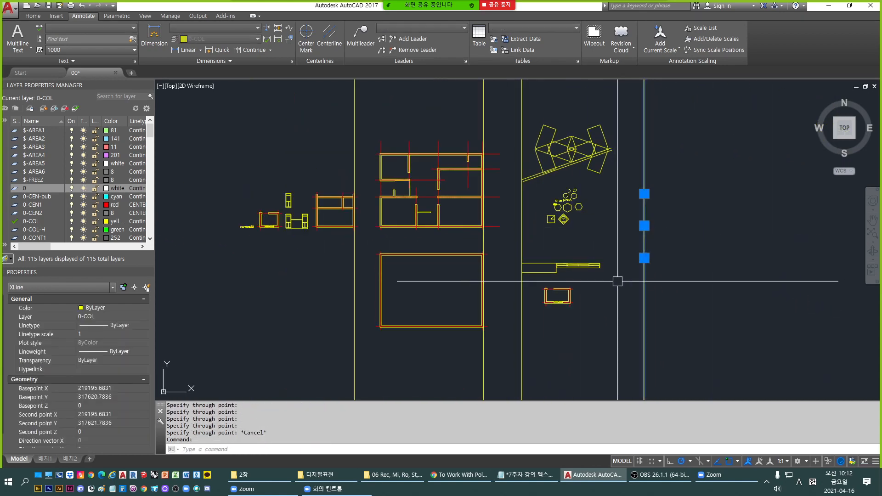
{"action": "scroll", "coordinate": [616, 276], "scroll_direction": "down", "scroll_amount": 6}
{"action": "scroll", "coordinate": [620, 253], "scroll_direction": "up", "scroll_amount": 6}
{"action": "key", "text": "Escape"}
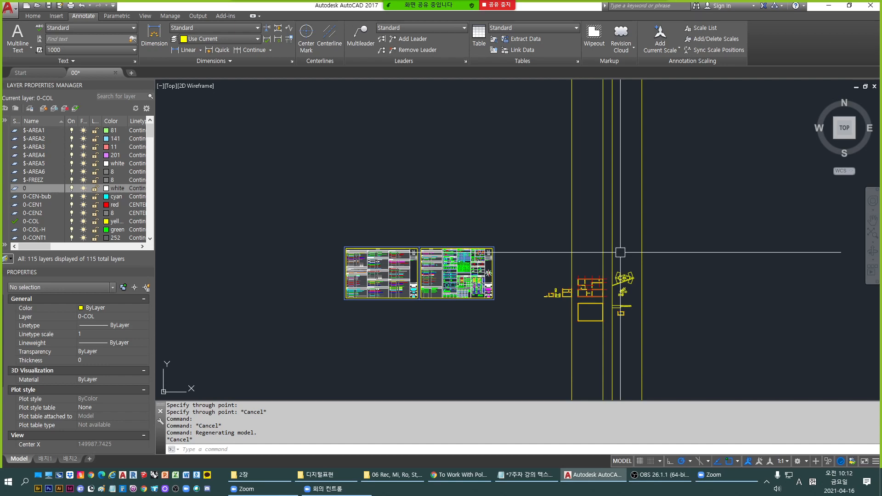
{"action": "middle_click_drag", "start_coordinate": [619, 253], "coordinate": [585, 327]}
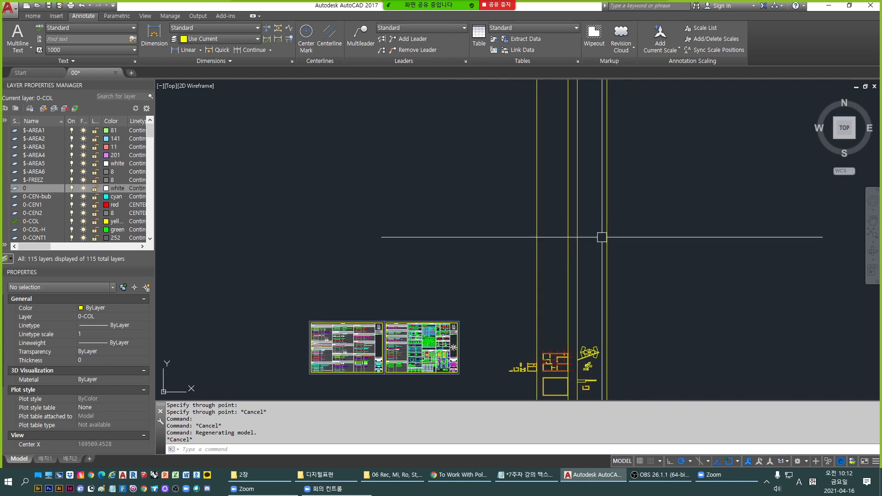
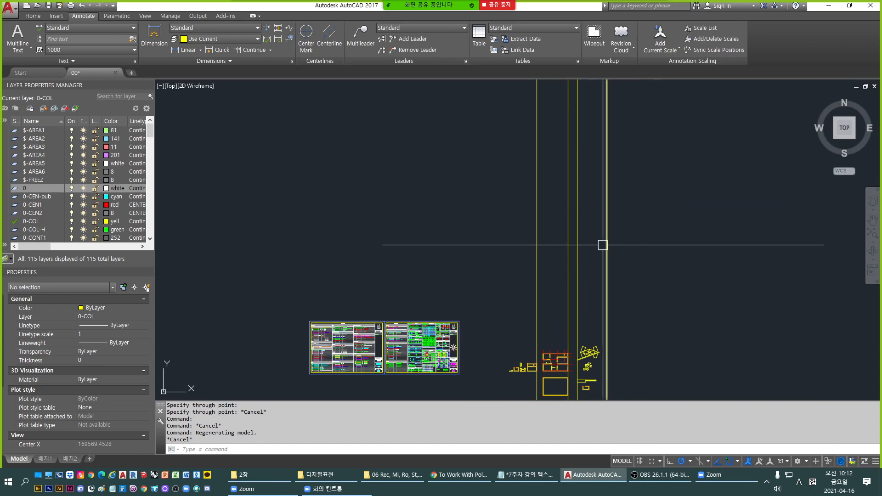
{"action": "middle_click_drag", "start_coordinate": [668, 174], "coordinate": [561, 191]}
{"action": "type", "text": "l"}
{"action": "key", "text": "Return"}
{"action": "left_click", "coordinate": [584, 146]}
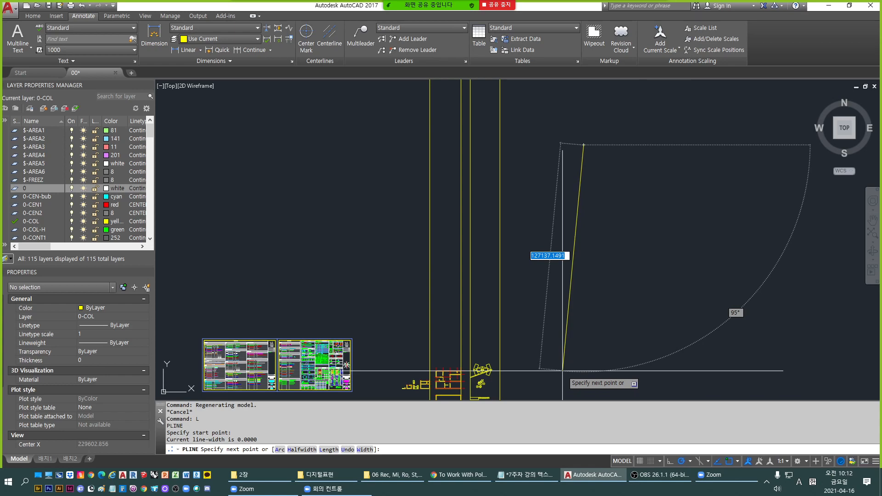
{"action": "key", "text": "Escape"}
Select the four vertical construction lines and try tilting the rightmost one by its end grips.
{"action": "left_click_drag", "start_coordinate": [556, 251], "coordinate": [320, 230]}
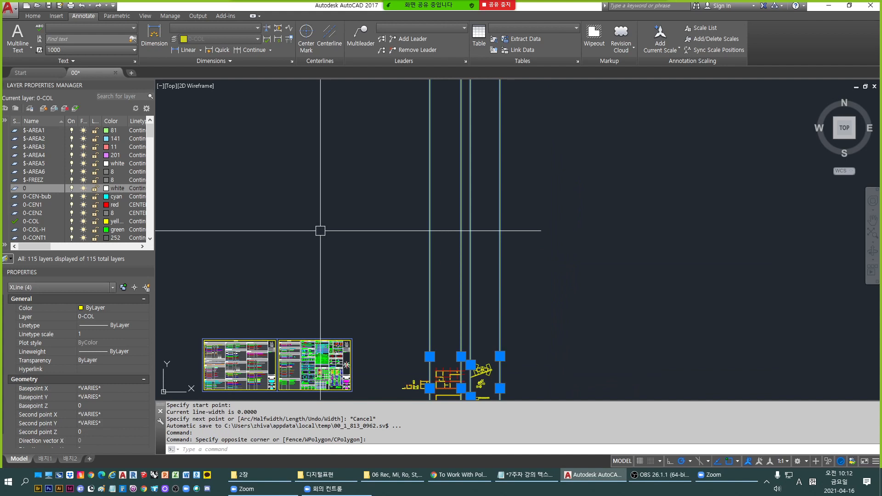
{"action": "middle_click_drag", "start_coordinate": [525, 313], "coordinate": [523, 226]}
{"action": "left_click", "coordinate": [497, 270]}
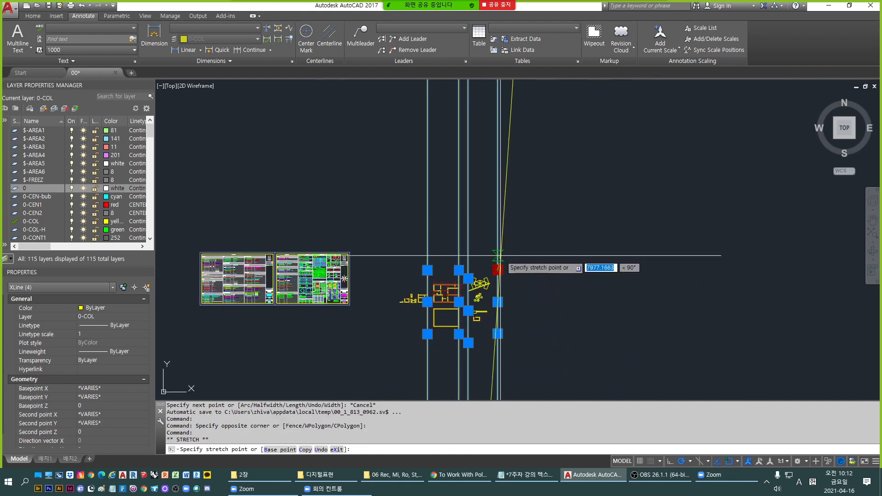
{"action": "key", "text": "Escape"}
{"action": "left_click", "coordinate": [497, 269]}
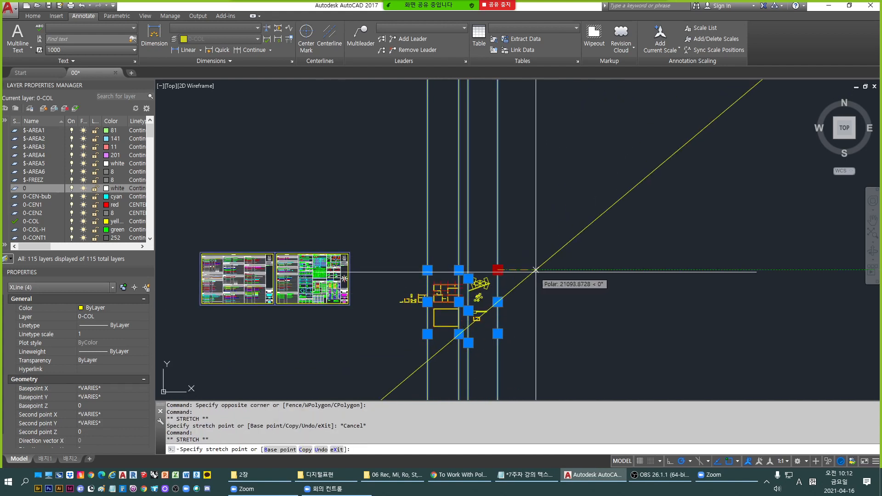
{"action": "scroll", "coordinate": [470, 395], "scroll_direction": "up", "scroll_amount": 2}
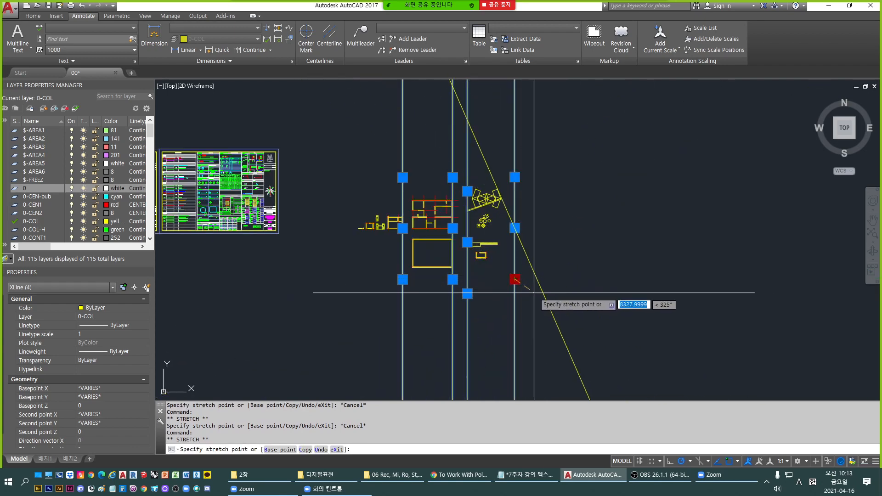
{"action": "key", "text": "Escape"}
Shift the rightmost vertical construction line sideways by its middle grip, trying several positions before placing it farther from the drawings.
{"action": "left_click", "coordinate": [514, 228]}
{"action": "left_click", "coordinate": [563, 242]}
{"action": "left_click", "coordinate": [563, 242]}
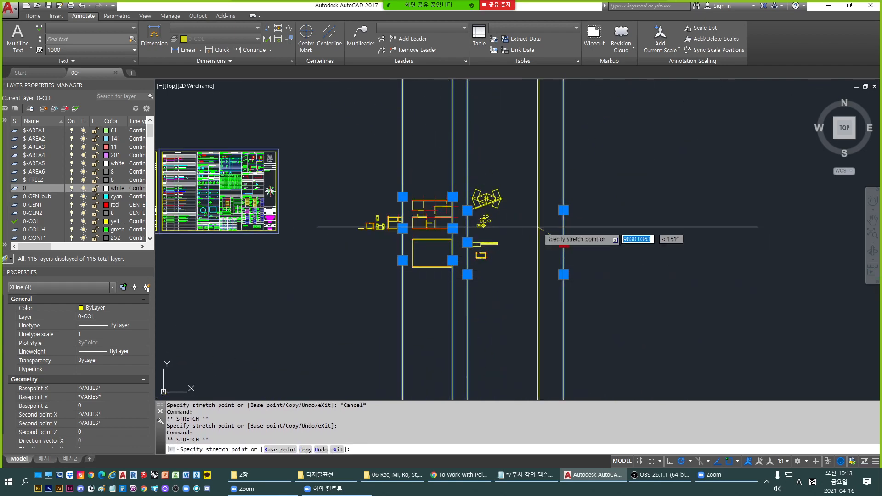
{"action": "left_click", "coordinate": [534, 221]}
{"action": "left_click", "coordinate": [534, 221]}
{"action": "left_click", "coordinate": [606, 254]}
{"action": "left_click", "coordinate": [606, 254]}
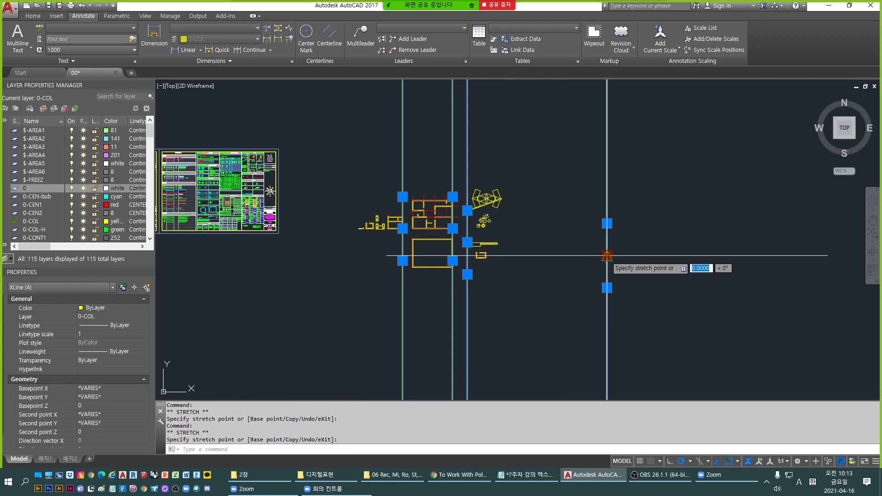
{"action": "left_click", "coordinate": [558, 235]}
{"action": "left_click", "coordinate": [558, 202]}
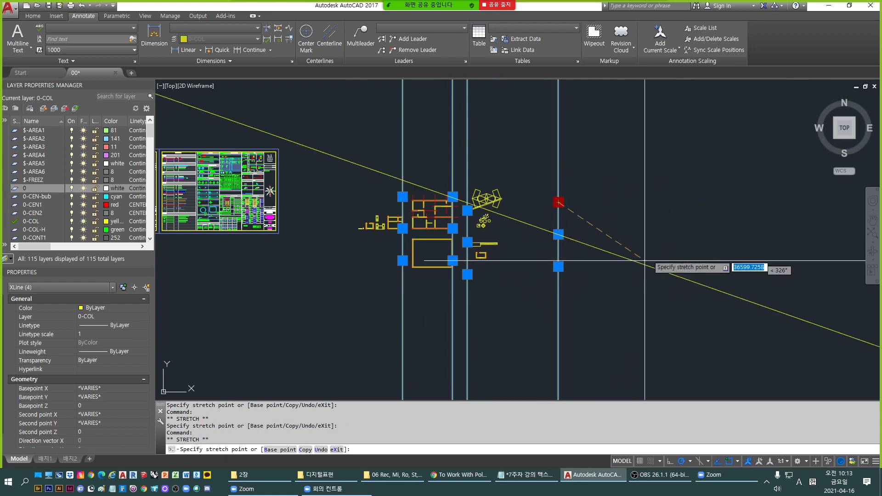
{"action": "key", "text": "Escape"}
{"action": "middle_click_drag", "start_coordinate": [595, 218], "coordinate": [623, 279]}
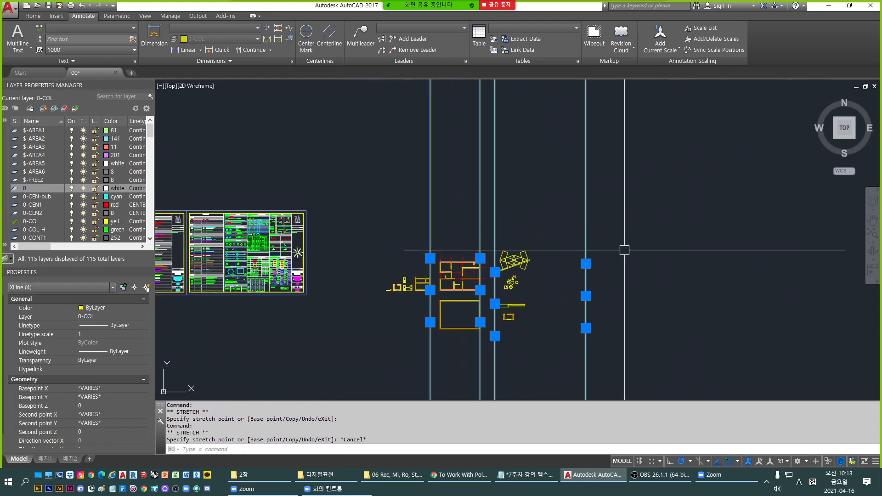
{"action": "left_click", "coordinate": [414, 181]}
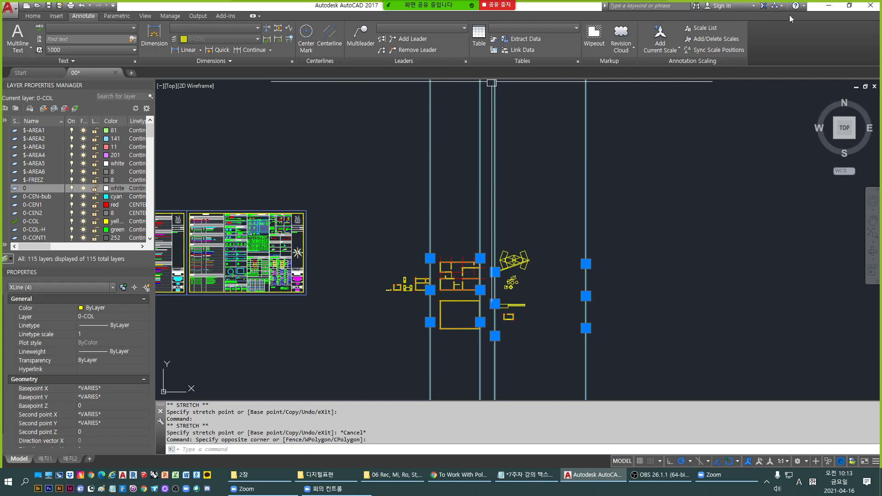
Restore the drawing window to a smaller size and move it aside over the desktop.
{"action": "left_click", "coordinate": [845, 7]}
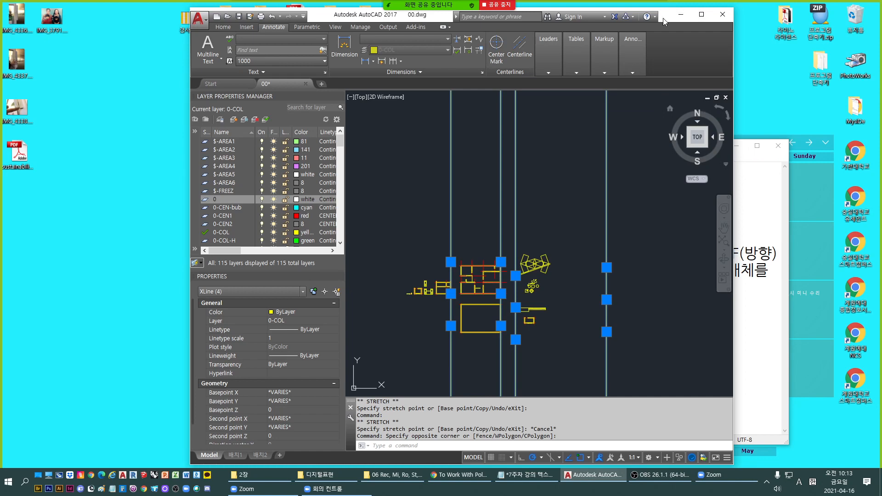
{"action": "left_click_drag", "start_coordinate": [663, 19], "coordinate": [732, 63]}
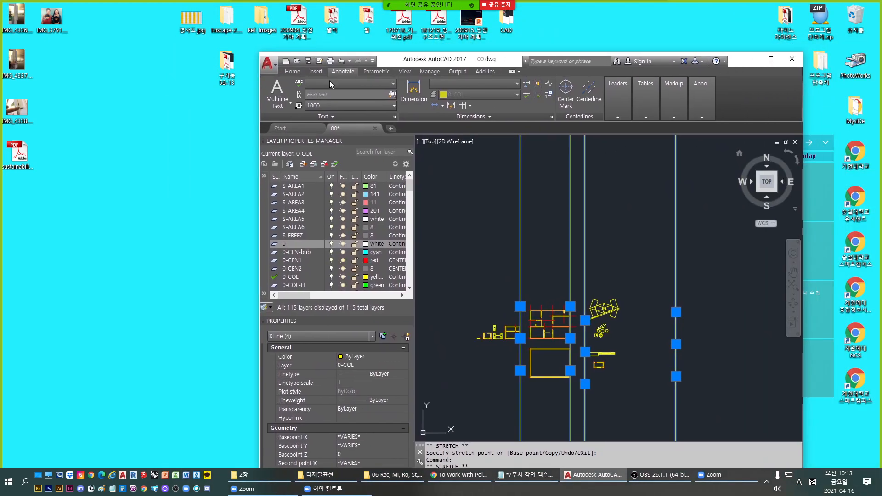
{"action": "double_click", "coordinate": [225, 59]}
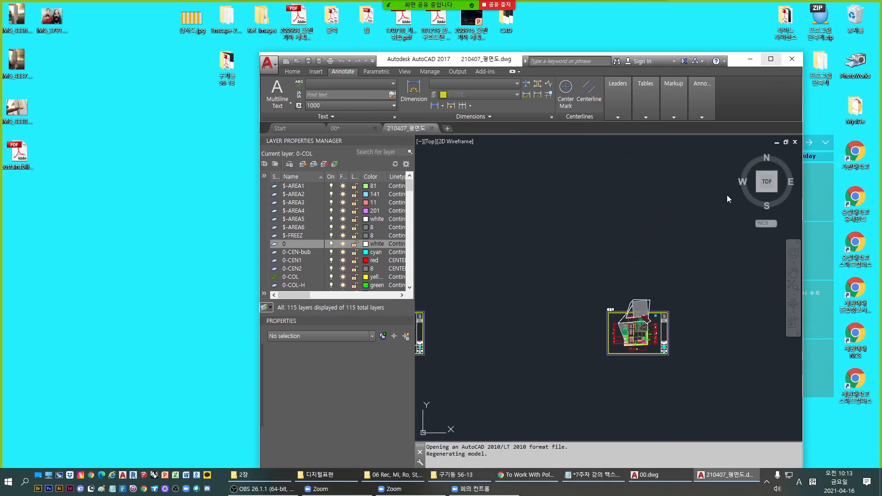
{"action": "left_click", "coordinate": [770, 59]}
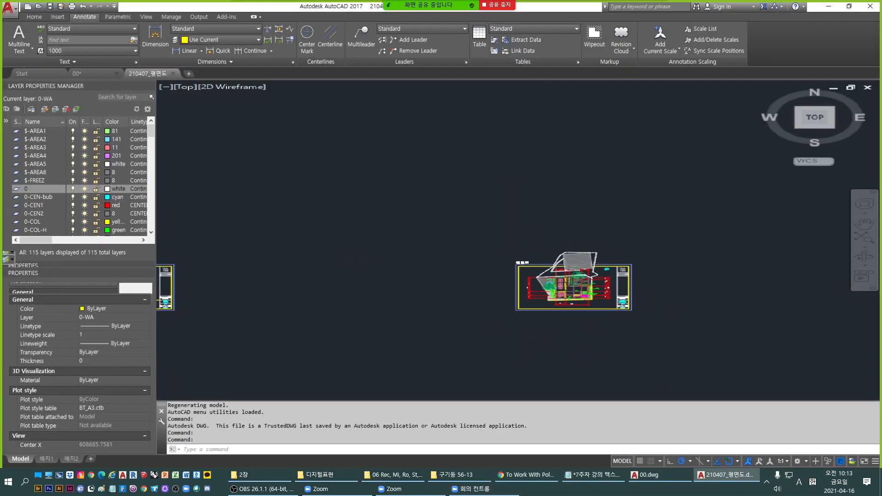
{"action": "scroll", "coordinate": [586, 170], "scroll_direction": "down", "scroll_amount": 6}
{"action": "scroll", "coordinate": [569, 181], "scroll_direction": "up", "scroll_amount": 4}
{"action": "middle_click_drag", "start_coordinate": [414, 238], "coordinate": [549, 228]}
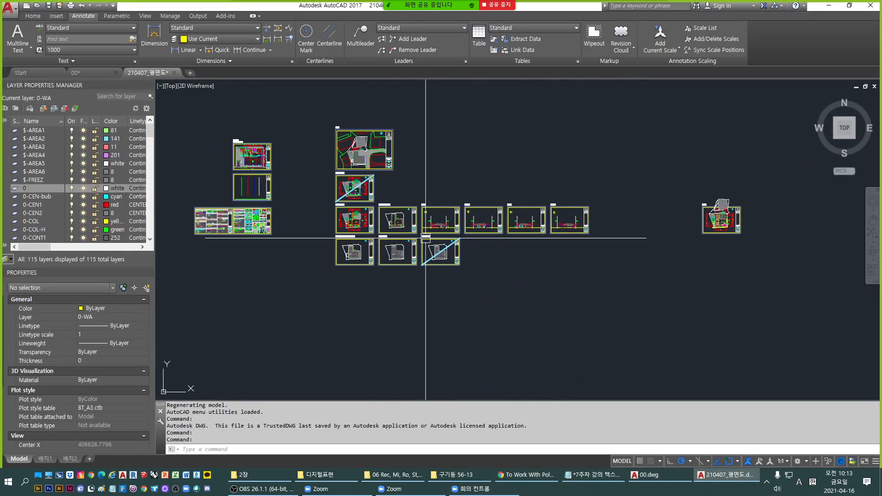
{"action": "key", "text": "Escape"}
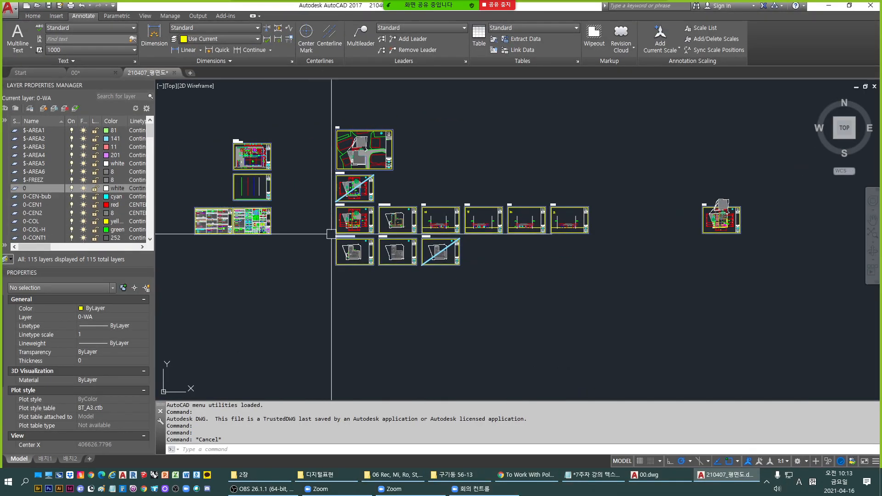
Examine the elevation sheets and the separate 평면도 floor plan sheet to see how the drawings relate.
{"action": "scroll", "coordinate": [305, 240], "scroll_direction": "up", "scroll_amount": 2}
{"action": "scroll", "coordinate": [730, 228], "scroll_direction": "up", "scroll_amount": 1}
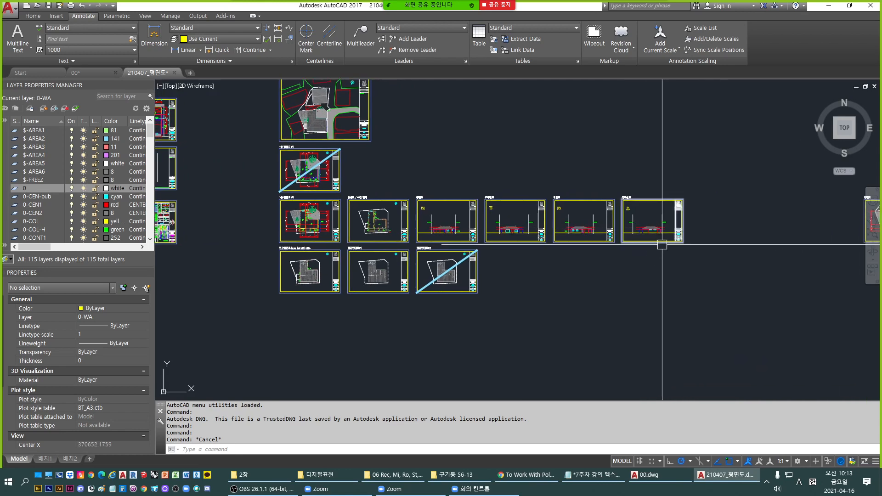
{"action": "scroll", "coordinate": [630, 236], "scroll_direction": "up", "scroll_amount": 4}
{"action": "scroll", "coordinate": [725, 245], "scroll_direction": "up", "scroll_amount": 5}
{"action": "scroll", "coordinate": [717, 245], "scroll_direction": "down", "scroll_amount": 2}
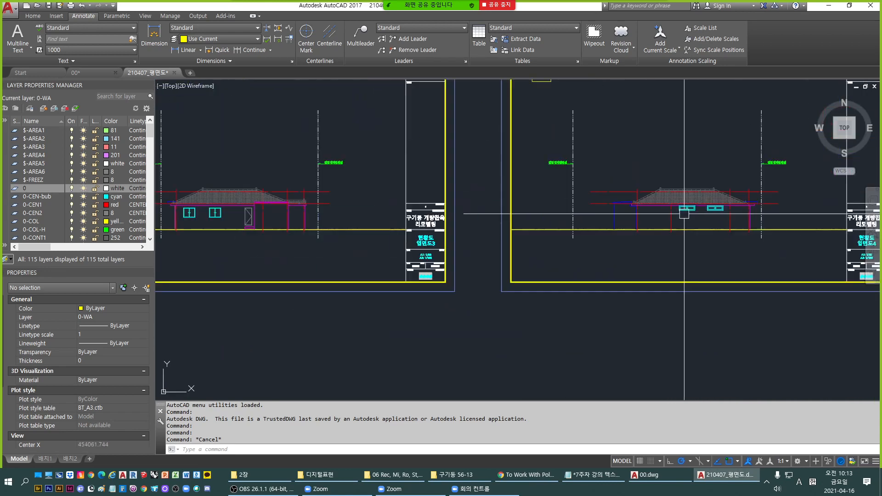
{"action": "scroll", "coordinate": [666, 194], "scroll_direction": "up", "scroll_amount": 1}
{"action": "scroll", "coordinate": [487, 223], "scroll_direction": "down", "scroll_amount": 3}
{"action": "middle_click_drag", "start_coordinate": [756, 269], "coordinate": [591, 288]}
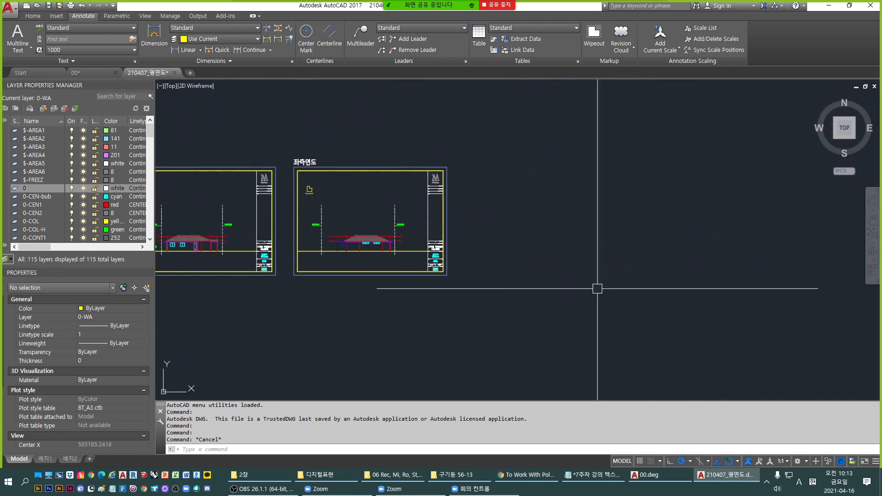
{"action": "middle_click_drag", "start_coordinate": [642, 280], "coordinate": [341, 270]}
{"action": "scroll", "coordinate": [704, 242], "scroll_direction": "down", "scroll_amount": 3}
{"action": "scroll", "coordinate": [689, 232], "scroll_direction": "up", "scroll_amount": 6}
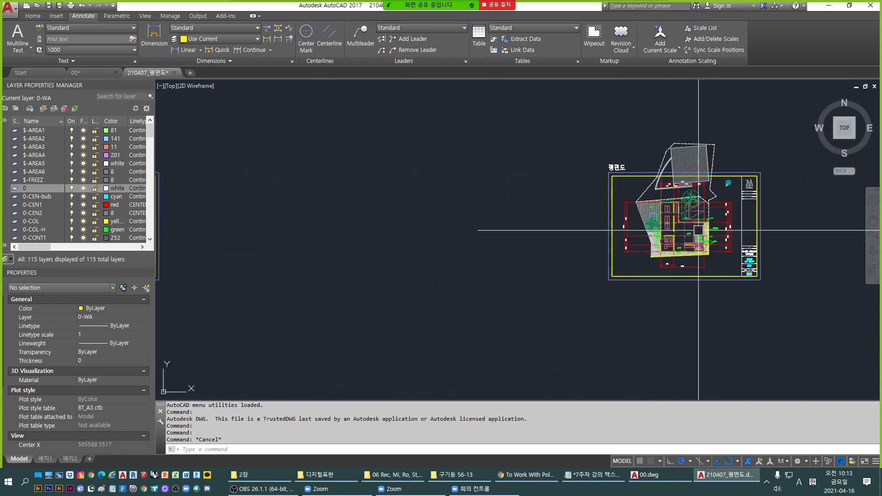
{"action": "scroll", "coordinate": [523, 190], "scroll_direction": "down", "scroll_amount": 2}
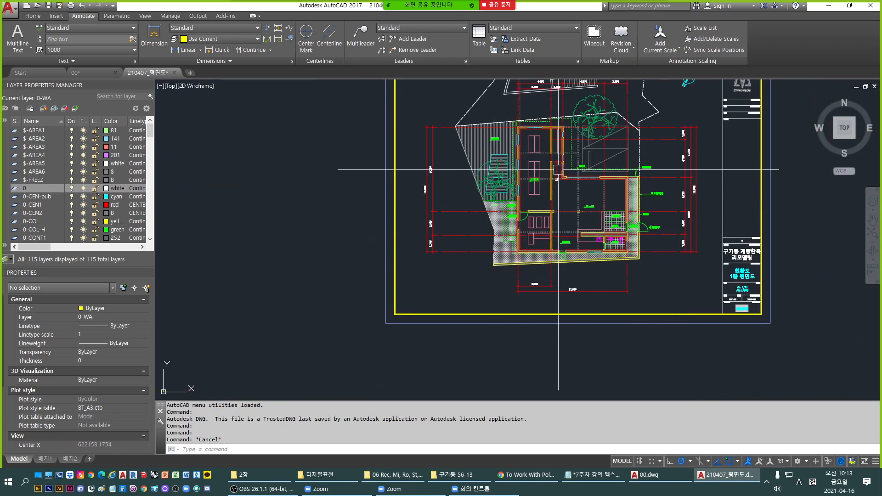
{"action": "scroll", "coordinate": [697, 194], "scroll_direction": "down", "scroll_amount": 4}
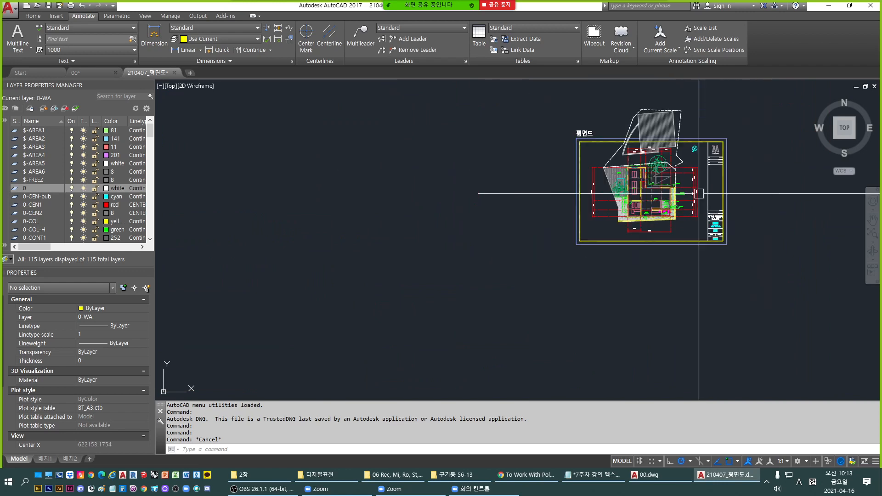
Draw a horizontal polyline below the 평면도 floor plan sheet, extending past both sides of the sheet.
{"action": "key", "text": "Escape"}
{"action": "middle_click_drag", "start_coordinate": [621, 281], "coordinate": [556, 138]}
{"action": "key", "text": "Escape"}
{"action": "scroll", "coordinate": [554, 276], "scroll_direction": "down", "scroll_amount": 2}
{"action": "scroll", "coordinate": [548, 266], "scroll_direction": "up", "scroll_amount": 2}
{"action": "type", "text": "L"}
{"action": "key", "text": "Return"}
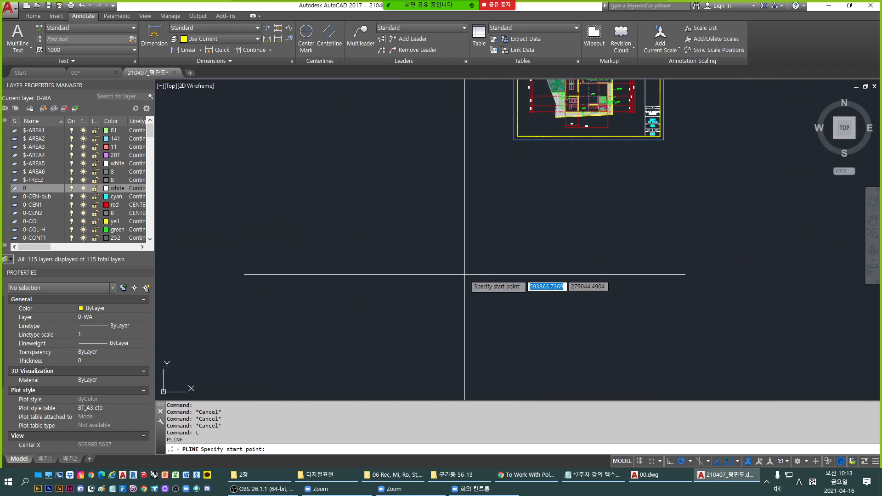
{"action": "left_click", "coordinate": [464, 275]}
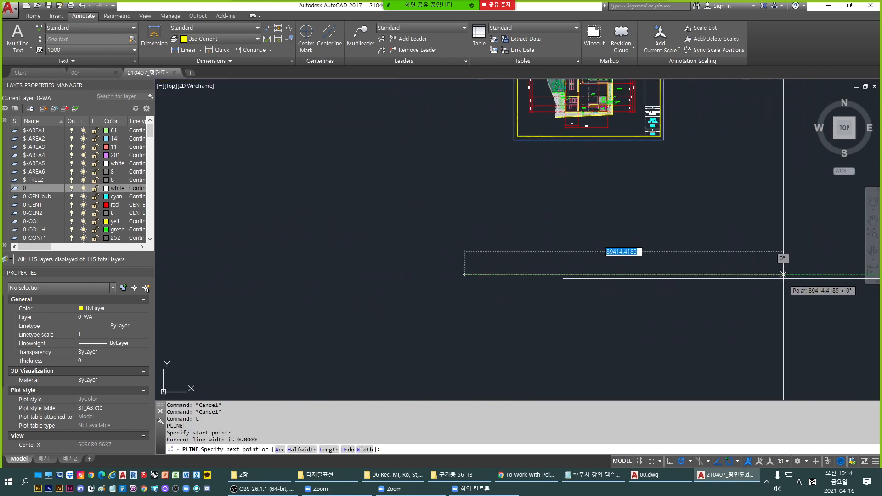
{"action": "left_click", "coordinate": [732, 274]}
{"action": "key", "text": "space"}
{"action": "key", "text": "Escape"}
{"action": "key", "text": "Escape"}
Move the horizontal line up closer to the lower edge of the floor plan sheet.
{"action": "middle_click_drag", "start_coordinate": [560, 90], "coordinate": [548, 154]}
{"action": "scroll", "coordinate": [553, 165], "scroll_direction": "up", "scroll_amount": 2}
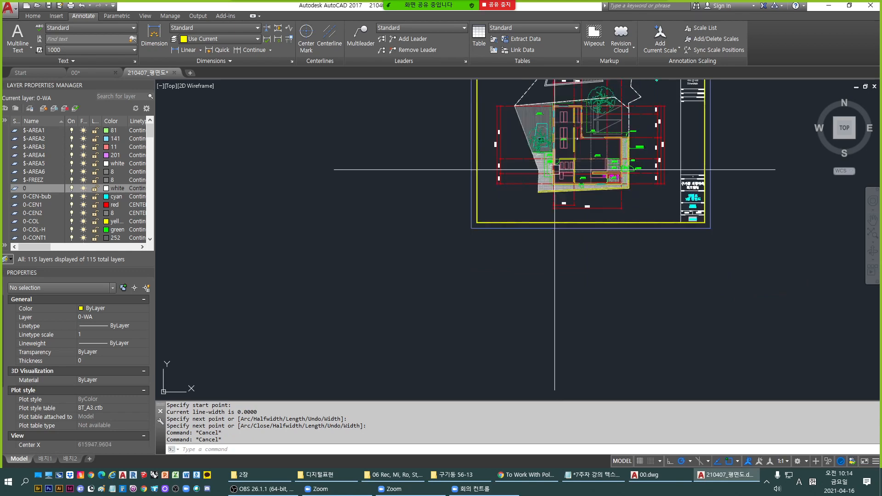
{"action": "scroll", "coordinate": [573, 218], "scroll_direction": "down", "scroll_amount": 2}
{"action": "key", "text": "Escape"}
{"action": "left_click", "coordinate": [608, 382]}
{"action": "left_click", "coordinate": [545, 283]}
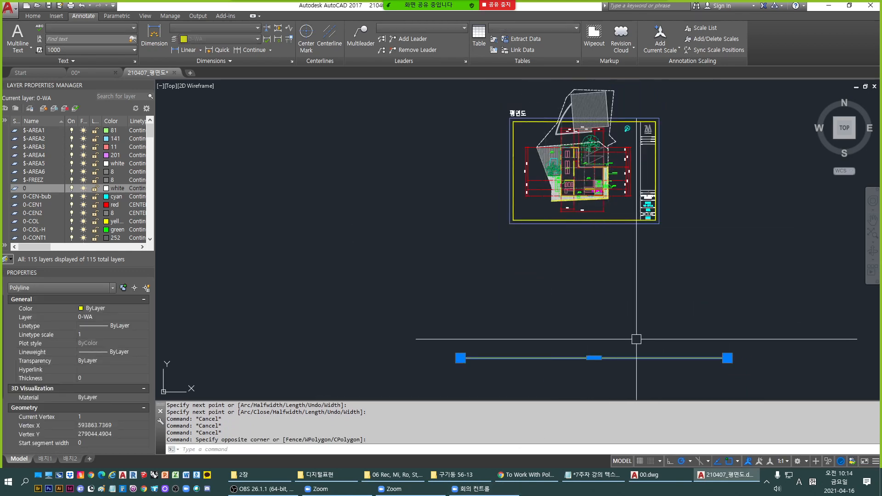
{"action": "type", "text": "M"}
{"action": "key", "text": "space"}
{"action": "left_click", "coordinate": [648, 342]}
{"action": "key", "text": "Escape"}
{"action": "scroll", "coordinate": [564, 220], "scroll_direction": "up", "scroll_amount": 4}
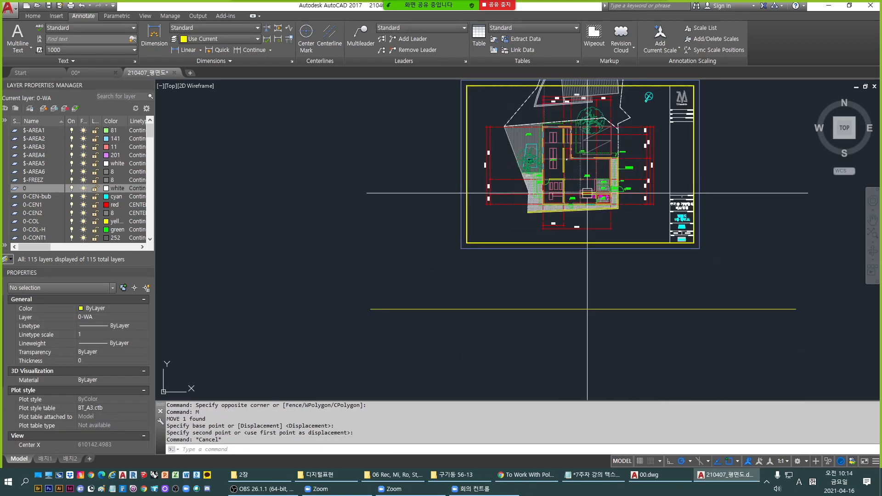
Draw a vertical polyline about 18,200 long from the interior wall's lower end down to the horizontal line.
{"action": "key", "text": "Escape"}
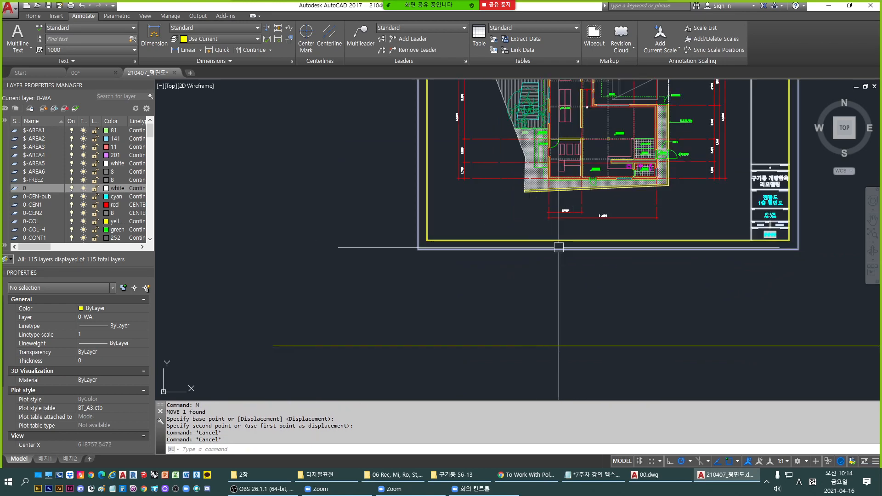
{"action": "scroll", "coordinate": [587, 164], "scroll_direction": "up", "scroll_amount": 5}
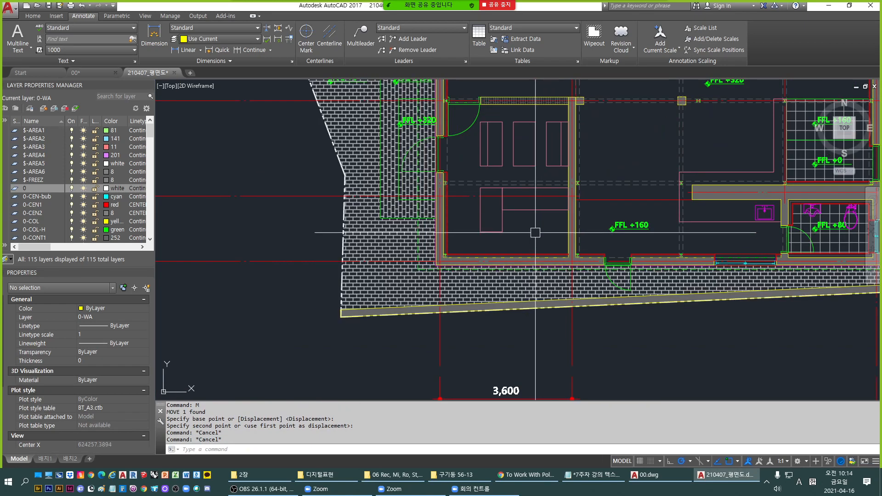
{"action": "type", "text": "L"}
{"action": "key", "text": "Return"}
{"action": "scroll", "coordinate": [541, 255], "scroll_direction": "up", "scroll_amount": 2}
{"action": "left_click", "coordinate": [564, 256]}
{"action": "scroll", "coordinate": [565, 256], "scroll_direction": "down", "scroll_amount": 8}
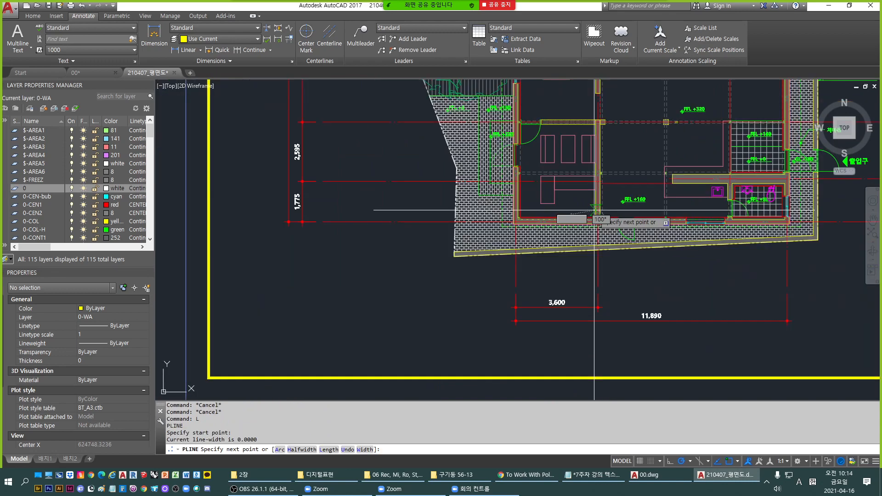
{"action": "scroll", "coordinate": [578, 326], "scroll_direction": "down", "scroll_amount": 2}
{"action": "middle_click_drag", "start_coordinate": [579, 325], "coordinate": [551, 141]}
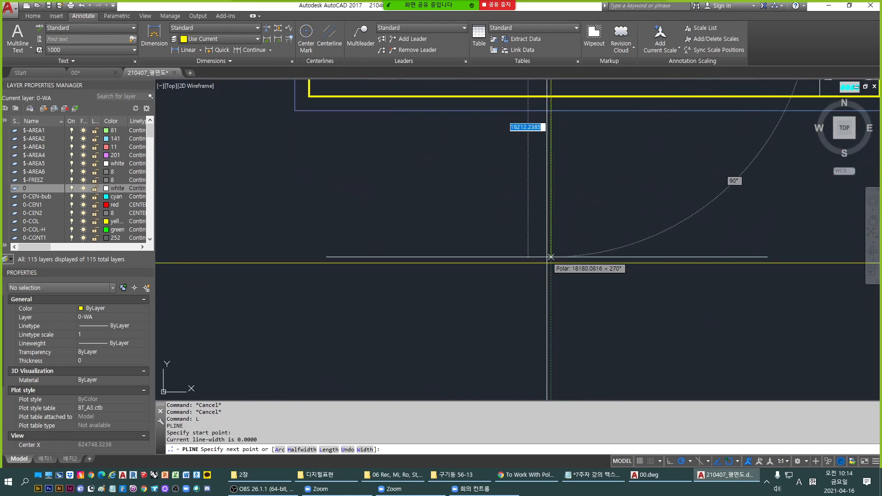
{"action": "left_click", "coordinate": [551, 262]}
{"action": "key", "text": "Return"}
{"action": "key", "text": "Escape"}
{"action": "middle_click_drag", "start_coordinate": [586, 193], "coordinate": [579, 287]}
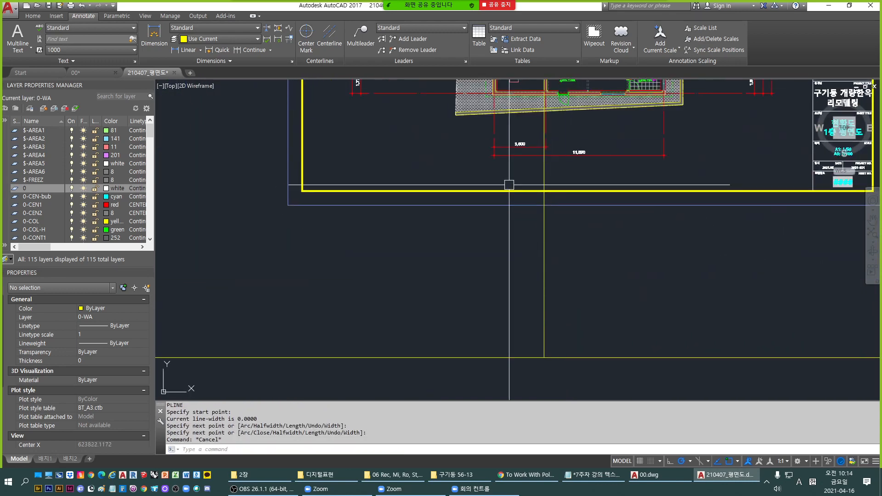
Examine the lower wall corners of the floor plan and where the vertical line meets the horizontal line.
{"action": "middle_click_drag", "start_coordinate": [568, 136], "coordinate": [568, 244]}
{"action": "scroll", "coordinate": [550, 218], "scroll_direction": "up", "scroll_amount": 3}
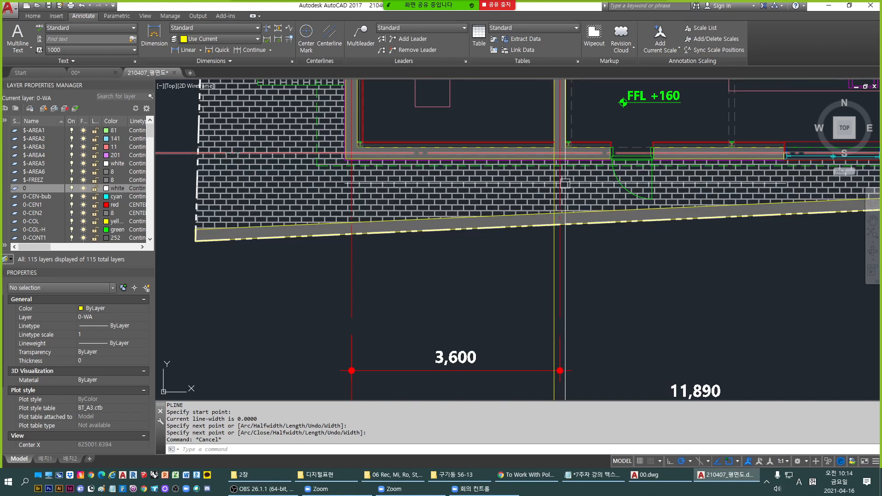
{"action": "scroll", "coordinate": [552, 159], "scroll_direction": "down", "scroll_amount": 5}
{"action": "scroll", "coordinate": [553, 289], "scroll_direction": "up", "scroll_amount": 5}
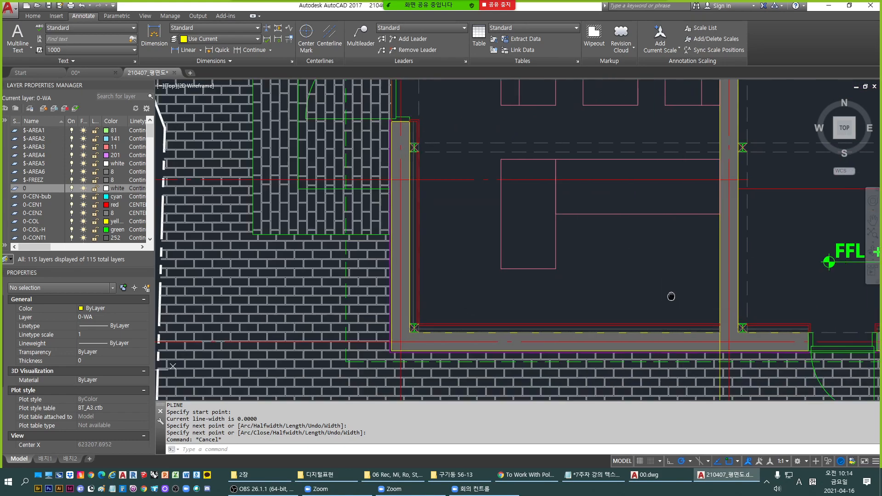
{"action": "scroll", "coordinate": [670, 296], "scroll_direction": "up", "scroll_amount": 2}
{"action": "scroll", "coordinate": [643, 248], "scroll_direction": "down", "scroll_amount": 5}
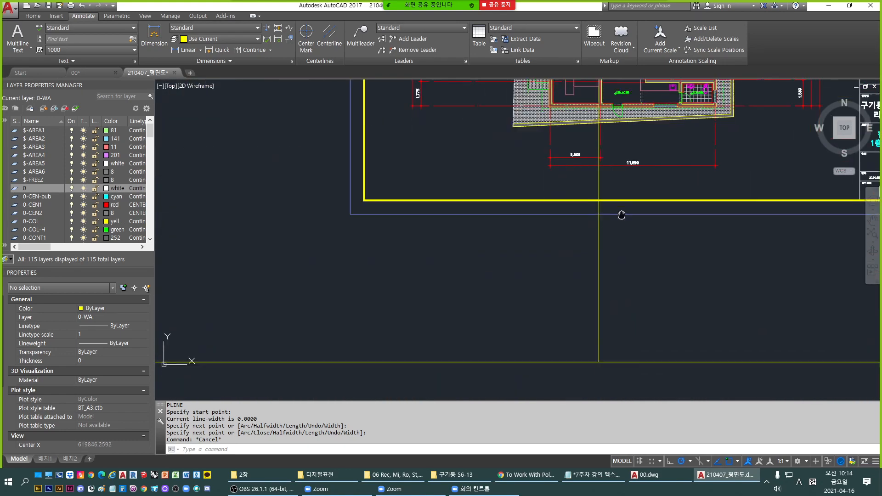
{"action": "scroll", "coordinate": [599, 259], "scroll_direction": "up", "scroll_amount": 5}
{"action": "key", "text": "Escape"}
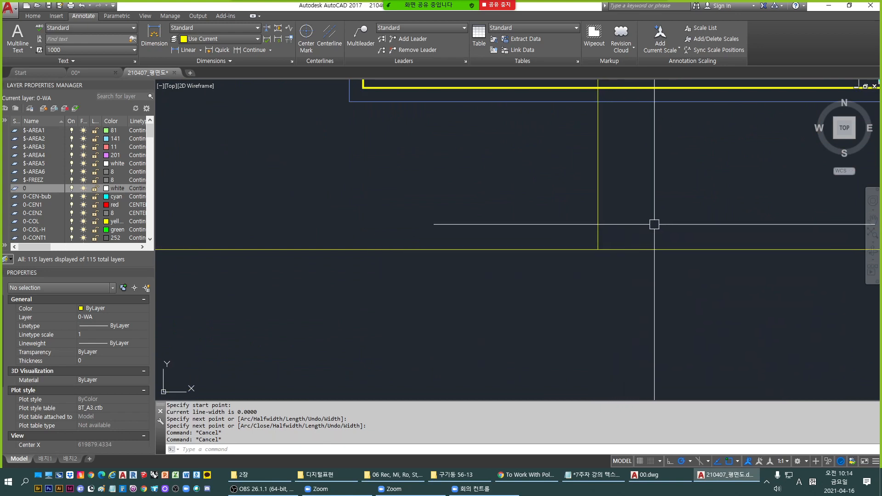
Erase the vertical polyline projected from the interior wall.
{"action": "left_click", "coordinate": [543, 211]}
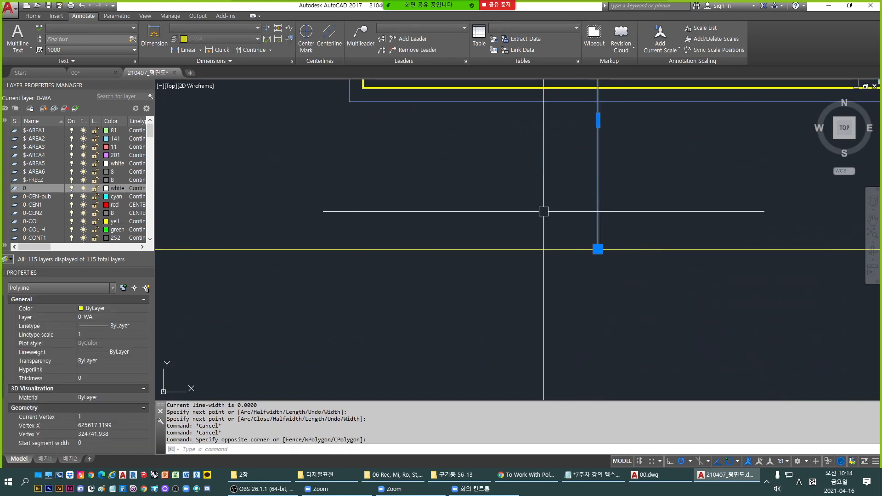
{"action": "type", "text": "e"}
{"action": "key", "text": "Return"}
{"action": "key", "text": "Escape"}
{"action": "key", "text": "Escape"}
Make $-AREA2 the current layer and draw XLine Ver construction lines through both faces of the floor plan's left exterior wall.
{"action": "double_click", "coordinate": [58, 139]}
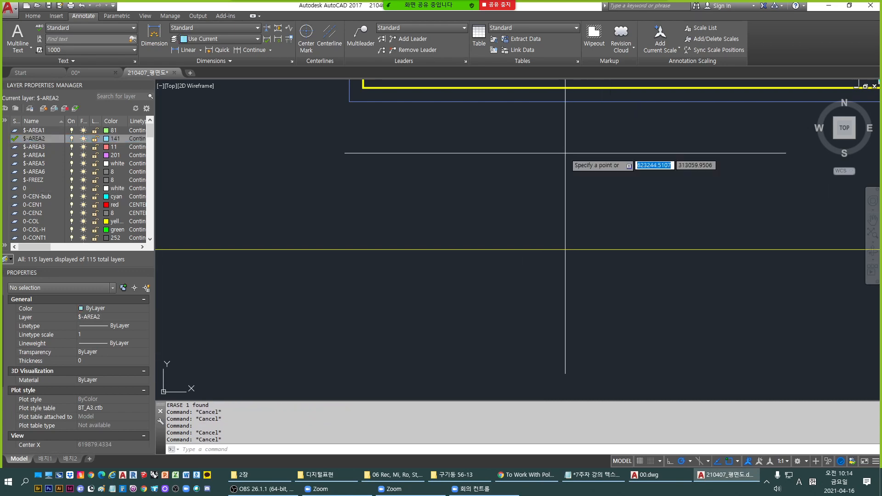
{"action": "type", "text": "v"}
{"action": "key", "text": "Return"}
{"action": "scroll", "coordinate": [410, 162], "scroll_direction": "up", "scroll_amount": 6}
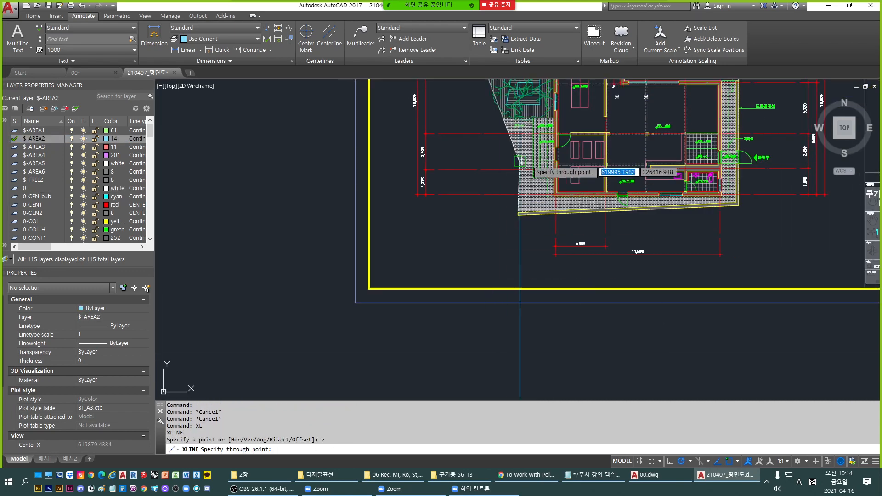
{"action": "scroll", "coordinate": [410, 161], "scroll_direction": "up", "scroll_amount": 7}
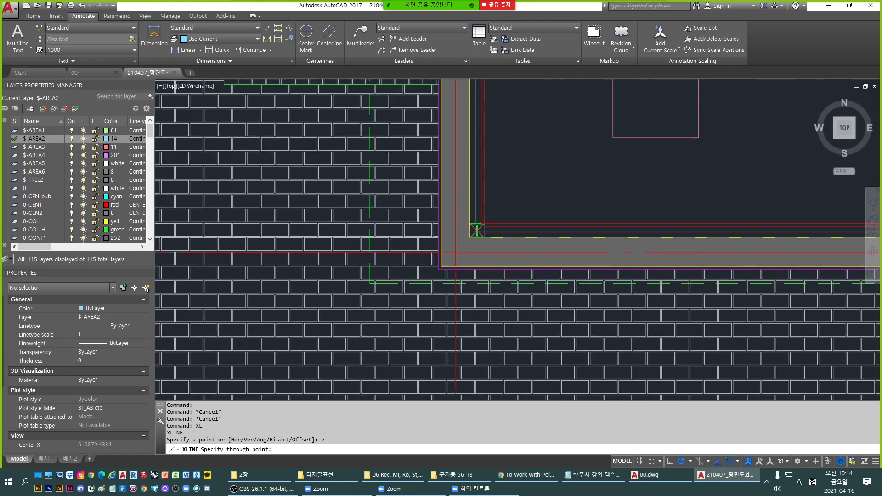
{"action": "left_click", "coordinate": [437, 273]}
{"action": "left_click", "coordinate": [483, 227]}
Place vertical construction lines through both faces of the interior wall at the 3,600 dimension.
{"action": "middle_click_drag", "start_coordinate": [689, 244], "coordinate": [329, 222]}
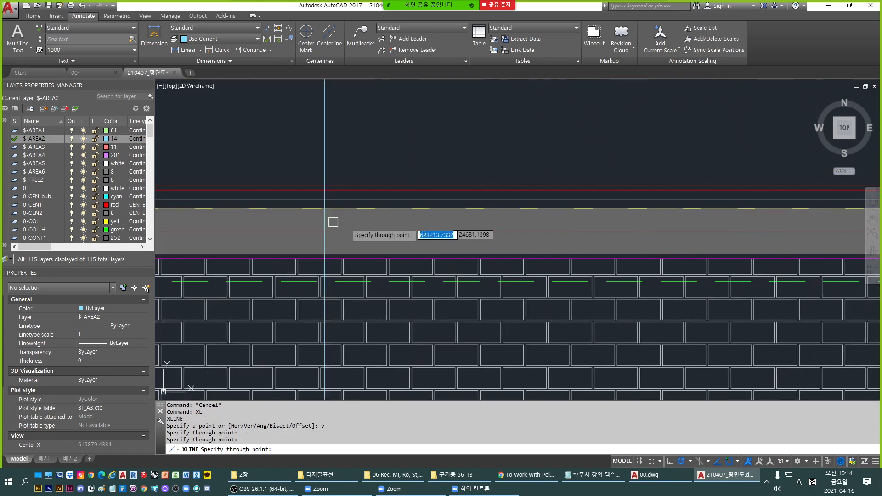
{"action": "middle_click_drag", "start_coordinate": [795, 262], "coordinate": [508, 262]}
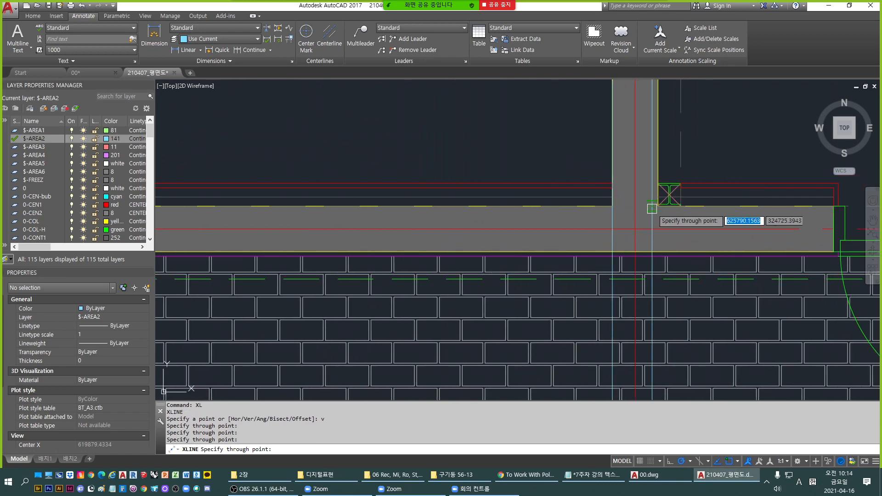
{"action": "left_click", "coordinate": [658, 205]}
{"action": "middle_click_drag", "start_coordinate": [873, 218], "coordinate": [542, 216]}
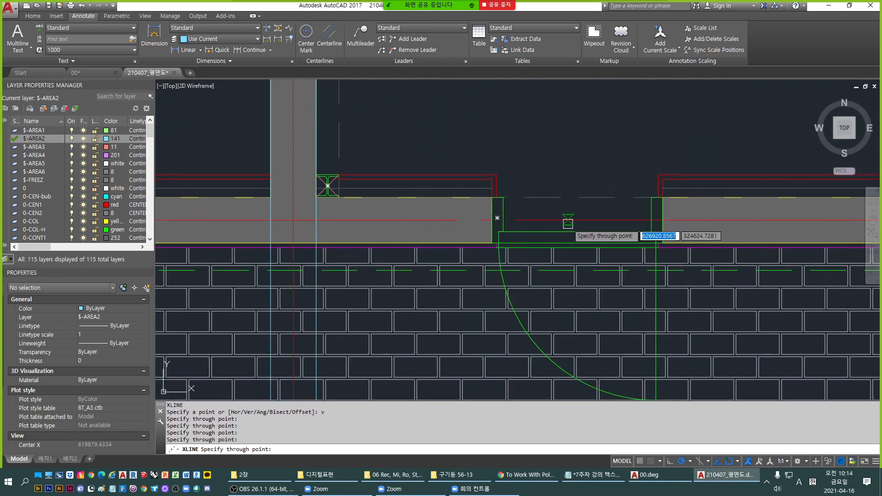
Place vertical construction lines through both faces of the wall between the kitchen and the bathroom.
{"action": "middle_click_drag", "start_coordinate": [794, 221], "coordinate": [182, 241]}
{"action": "scroll", "coordinate": [571, 244], "scroll_direction": "down", "scroll_amount": 4}
{"action": "middle_click_drag", "start_coordinate": [557, 240], "coordinate": [421, 250]}
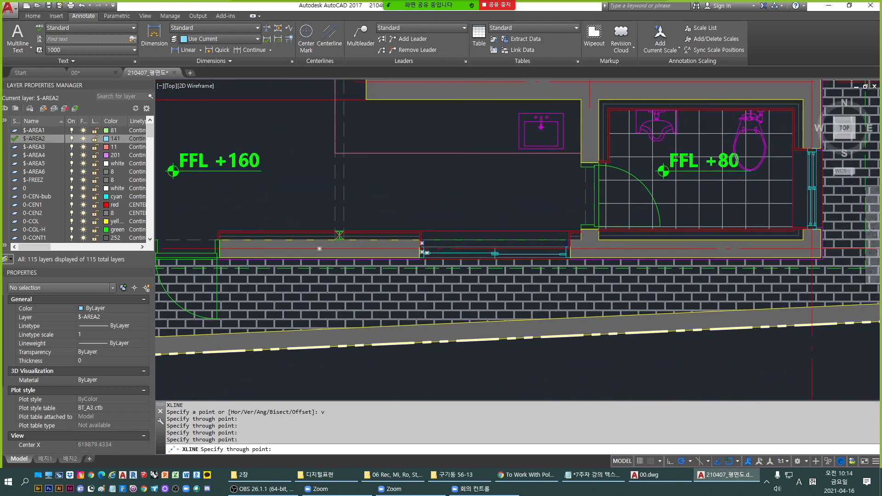
{"action": "scroll", "coordinate": [577, 246], "scroll_direction": "up", "scroll_amount": 8}
{"action": "left_click", "coordinate": [499, 226]}
{"action": "left_click", "coordinate": [613, 226]}
Place vertical construction lines through both faces of the bathroom's right exterior wall.
{"action": "scroll", "coordinate": [501, 232], "scroll_direction": "down", "scroll_amount": 5}
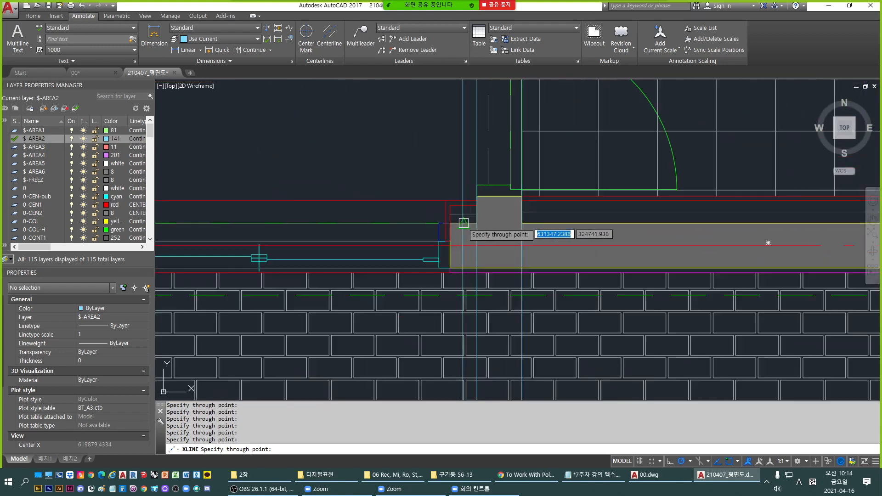
{"action": "scroll", "coordinate": [611, 235], "scroll_direction": "up", "scroll_amount": 3}
{"action": "scroll", "coordinate": [618, 234], "scroll_direction": "up", "scroll_amount": 5}
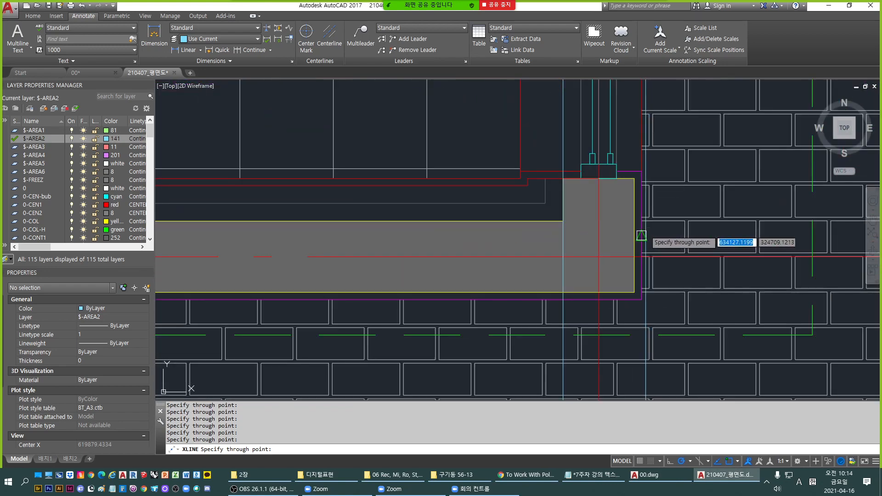
Place vertical construction lines through both faces of the site boundary wall at the plan's right edge and finish XLine.
{"action": "scroll", "coordinate": [561, 249], "scroll_direction": "down", "scroll_amount": 6}
{"action": "scroll", "coordinate": [624, 228], "scroll_direction": "up", "scroll_amount": 4}
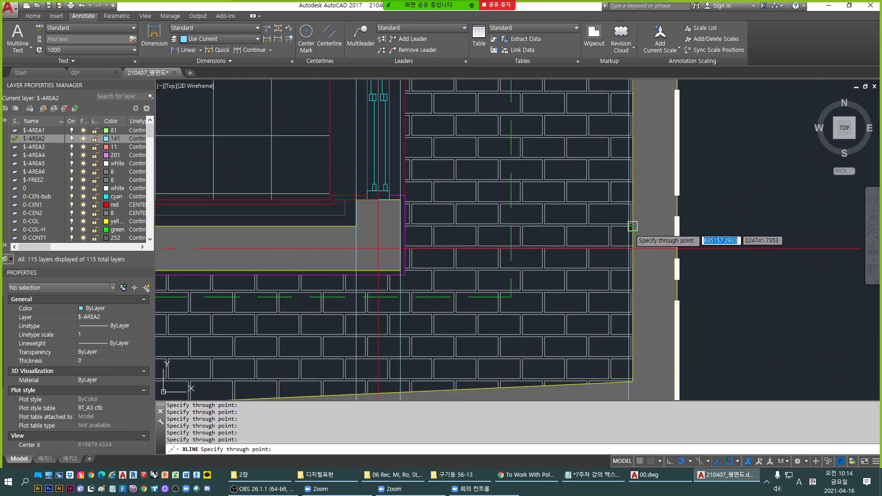
{"action": "scroll", "coordinate": [741, 152], "scroll_direction": "down", "scroll_amount": 6}
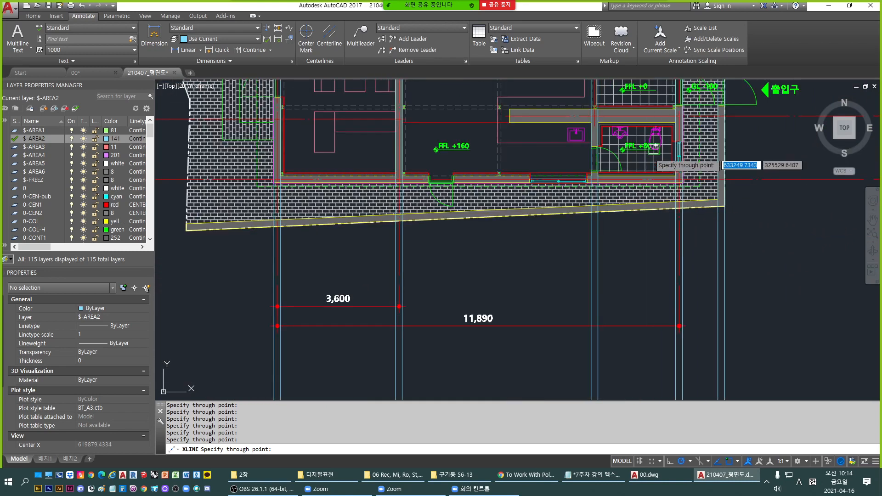
{"action": "scroll", "coordinate": [597, 322], "scroll_direction": "up", "scroll_amount": 8}
{"action": "key", "text": "Escape"}
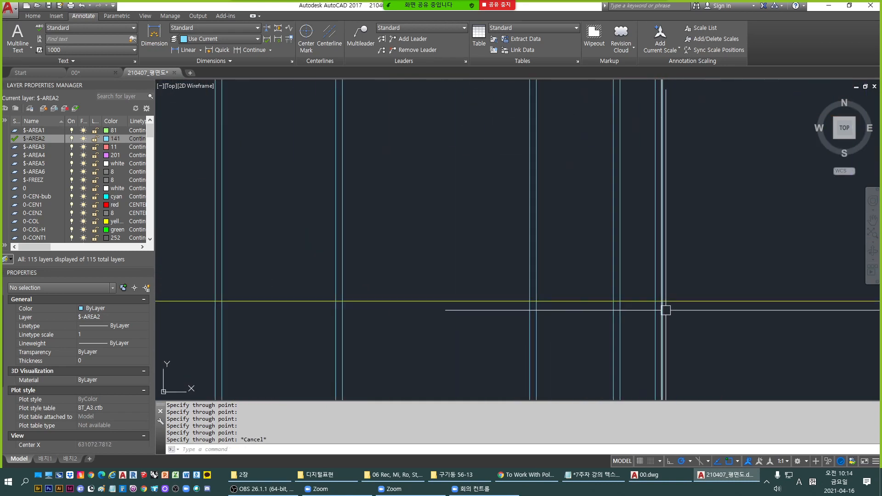
{"action": "key", "text": "Escape"}
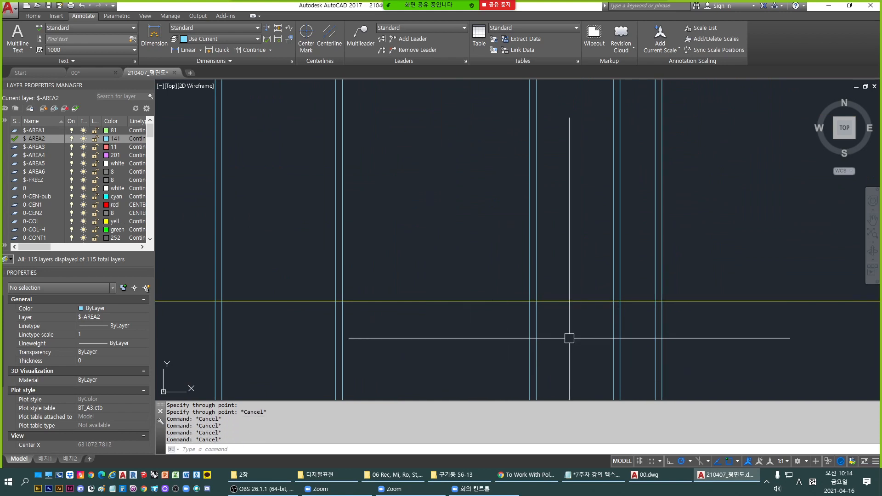
Offset the horizontal base line below the plan upward by 3500.
{"action": "key", "text": "Return"}
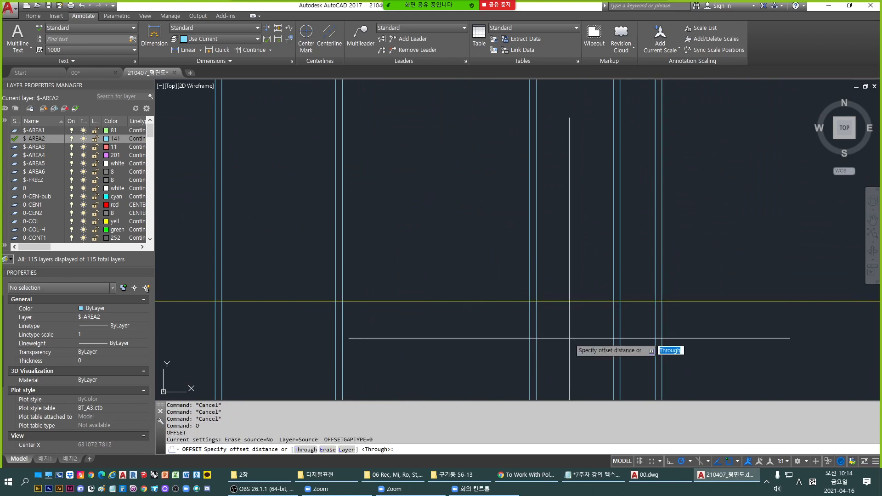
{"action": "type", "text": "3500"}
{"action": "key", "text": "Return"}
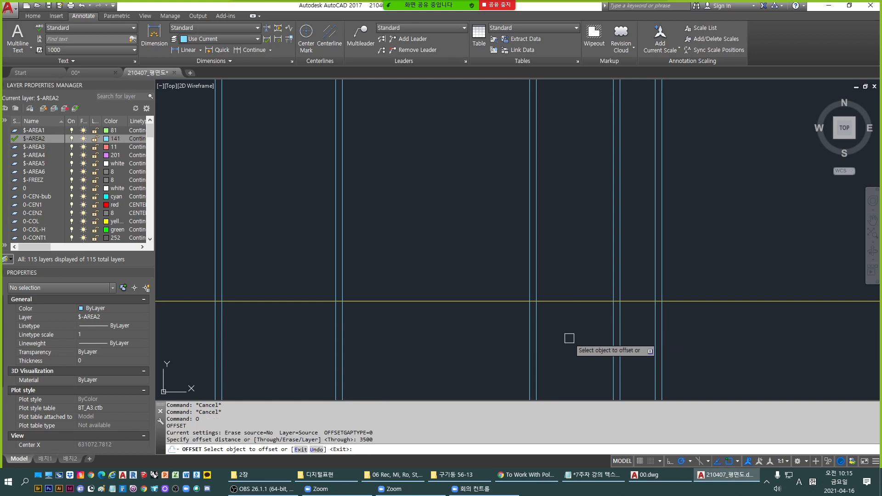
{"action": "left_click", "coordinate": [510, 301]}
{"action": "left_click", "coordinate": [501, 204]}
{"action": "key", "text": "Escape"}
{"action": "key", "text": "Escape"}
{"action": "middle_click_drag", "start_coordinate": [502, 205], "coordinate": [564, 256]}
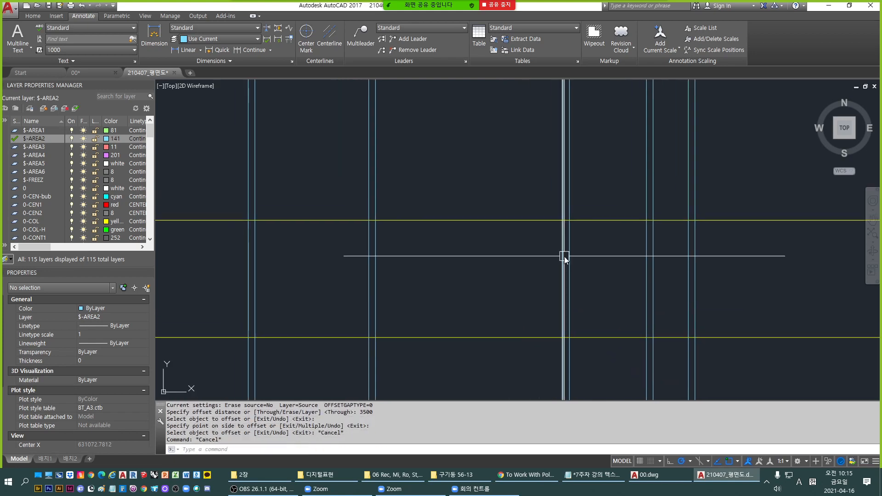
{"action": "type", "text": "ma"}
{"action": "key", "text": "Return"}
{"action": "key", "text": "Escape"}
{"action": "key", "text": "Escape"}
{"action": "middle_click_drag", "start_coordinate": [325, 266], "coordinate": [445, 257]}
{"action": "key", "text": "Escape"}
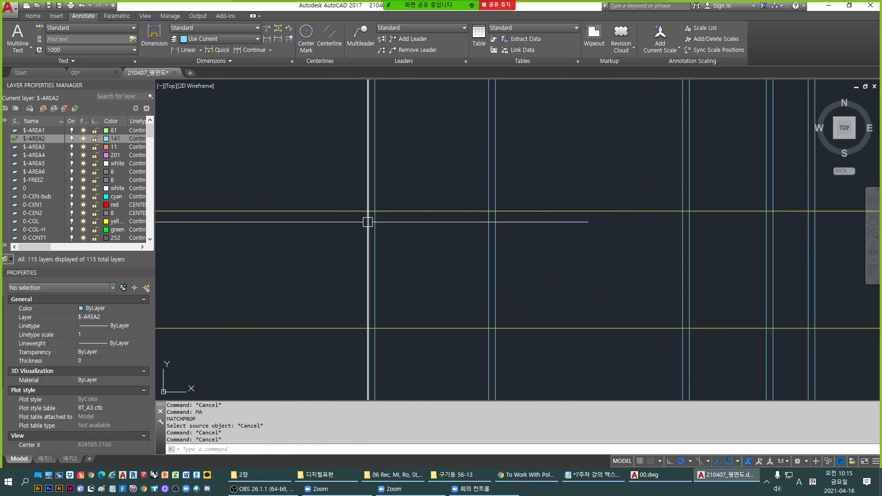
{"action": "key", "text": "Escape"}
Offset the upper horizontal line downward by 150 to give the slab its thickness.
{"action": "key", "text": "Return"}
{"action": "type", "text": "15"}
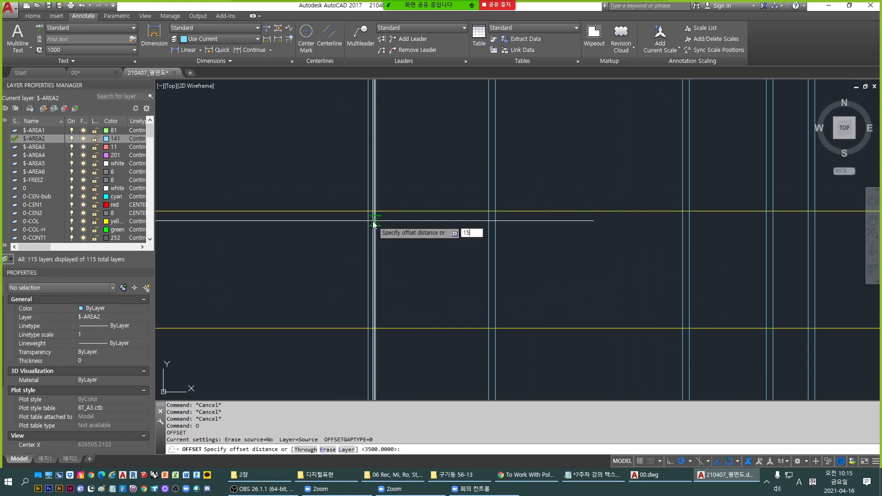
{"action": "type", "text": "0"}
{"action": "key", "text": "Return"}
{"action": "left_click", "coordinate": [390, 211]}
{"action": "left_click", "coordinate": [401, 282]}
{"action": "key", "text": "Escape"}
{"action": "key", "text": "Escape"}
{"action": "key", "text": "Escape"}
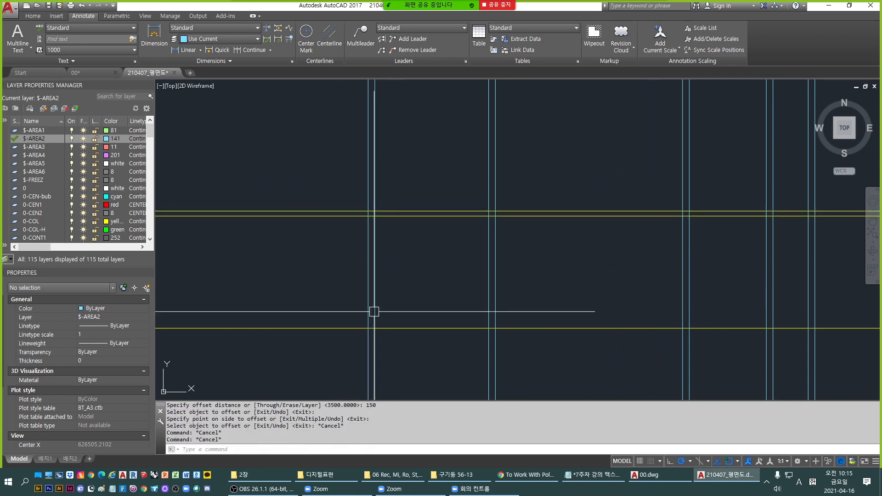
Match the properties of the slab's lower horizontal line onto all the vertical construction lines.
{"action": "type", "text": "ma"}
{"action": "key", "text": "Return"}
{"action": "left_click", "coordinate": [410, 214]}
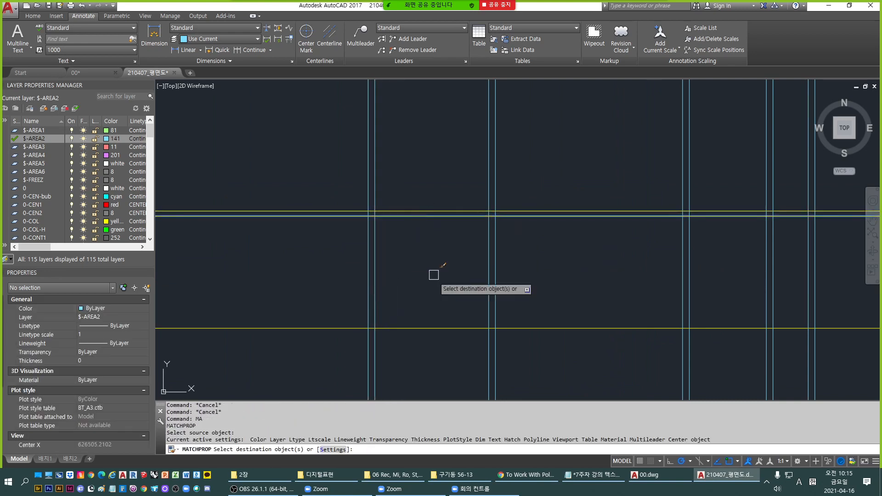
{"action": "left_click", "coordinate": [596, 275]}
{"action": "left_click", "coordinate": [323, 258]}
{"action": "scroll", "coordinate": [323, 258], "scroll_direction": "down", "scroll_amount": 2}
{"action": "left_click", "coordinate": [568, 265]}
{"action": "left_click", "coordinate": [401, 257]}
{"action": "key", "text": "Return"}
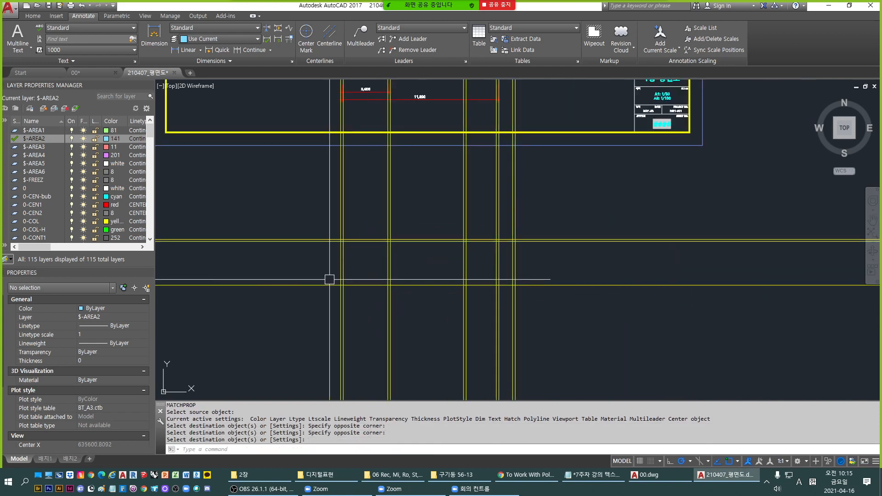
{"action": "key", "text": "Escape"}
Trim all vertical construction lines above the slab's lower line.
{"action": "middle_click_drag", "start_coordinate": [364, 277], "coordinate": [452, 268]}
{"action": "key", "text": "Escape"}
{"action": "scroll", "coordinate": [431, 254], "scroll_direction": "up", "scroll_amount": 5}
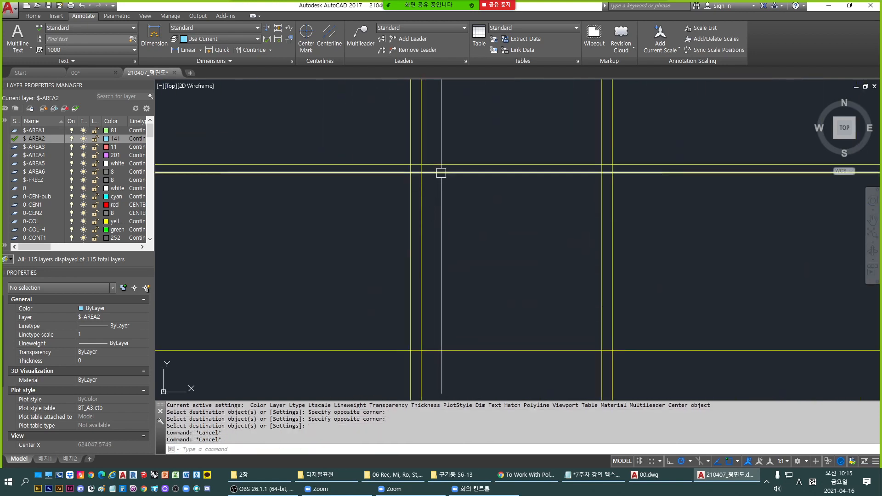
{"action": "type", "text": "tr"}
{"action": "key", "text": "space"}
{"action": "left_click", "coordinate": [445, 173]}
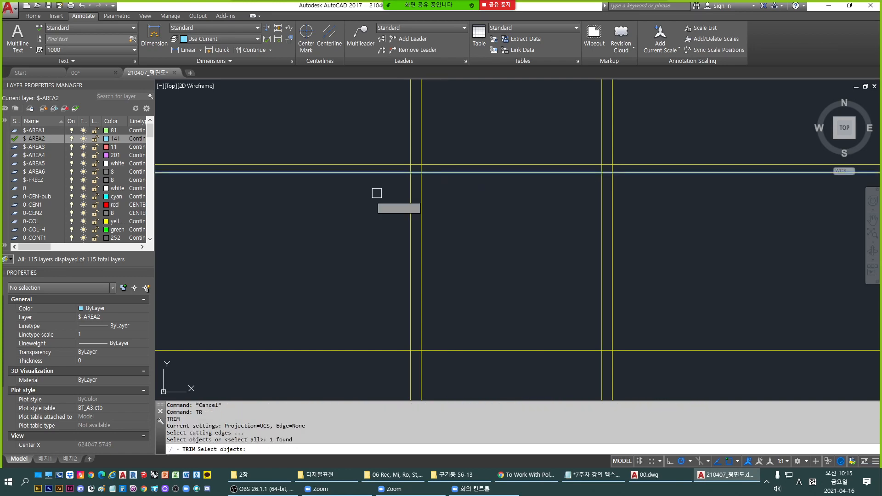
{"action": "key", "text": "space"}
{"action": "scroll", "coordinate": [347, 223], "scroll_direction": "down", "scroll_amount": 5}
{"action": "left_click", "coordinate": [588, 178]}
{"action": "left_click", "coordinate": [327, 162]}
{"action": "key", "text": "Escape"}
{"action": "key", "text": "Escape"}
{"action": "middle_click_drag", "start_coordinate": [388, 268], "coordinate": [431, 228]}
{"action": "scroll", "coordinate": [473, 229], "scroll_direction": "up", "scroll_amount": 3}
{"action": "type", "text": "tr"}
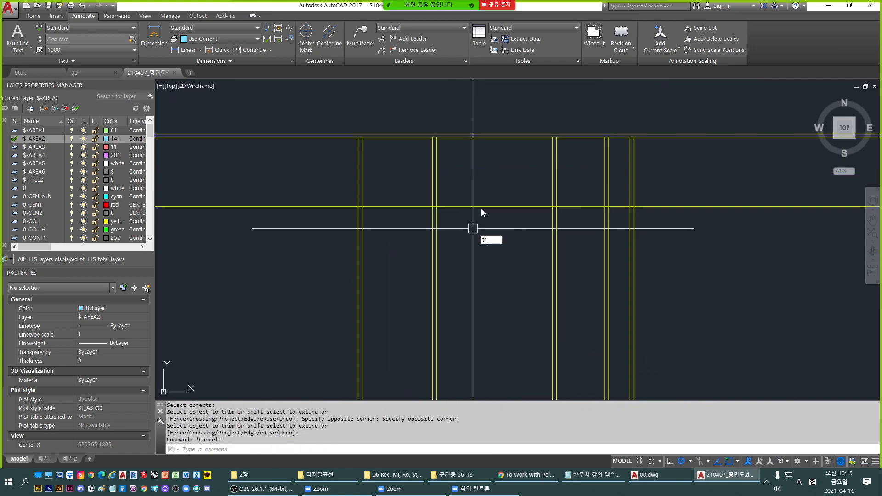
{"action": "key", "text": "space"}
{"action": "left_click", "coordinate": [487, 206]}
{"action": "key", "text": "space"}
{"action": "left_click", "coordinate": [302, 279]}
{"action": "key", "text": "Escape"}
{"action": "key", "text": "Escape"}
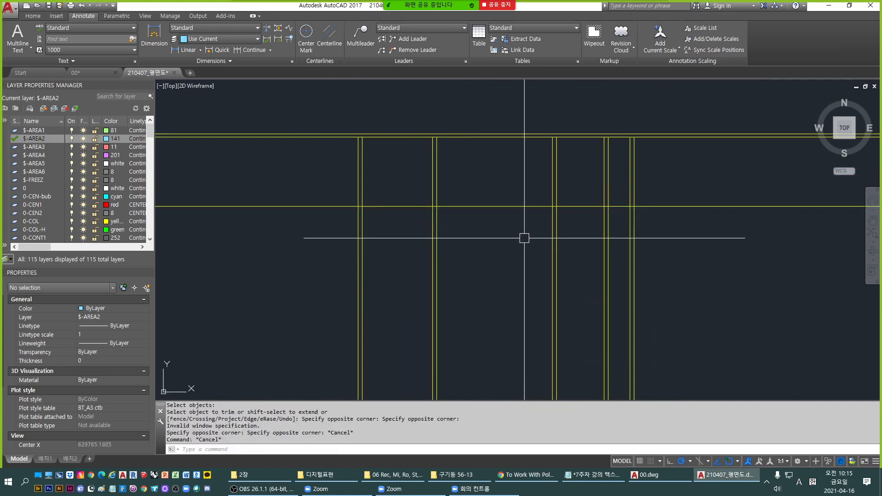
Trim all vertical wall lines below the horizontal base line.
{"action": "type", "text": "tr"}
{"action": "key", "text": "space"}
{"action": "left_click", "coordinate": [519, 206]}
{"action": "key", "text": "space"}
{"action": "left_click", "coordinate": [702, 298]}
{"action": "left_click", "coordinate": [179, 260]}
{"action": "key", "text": "space"}
{"action": "key", "text": "Escape"}
{"action": "key", "text": "Escape"}
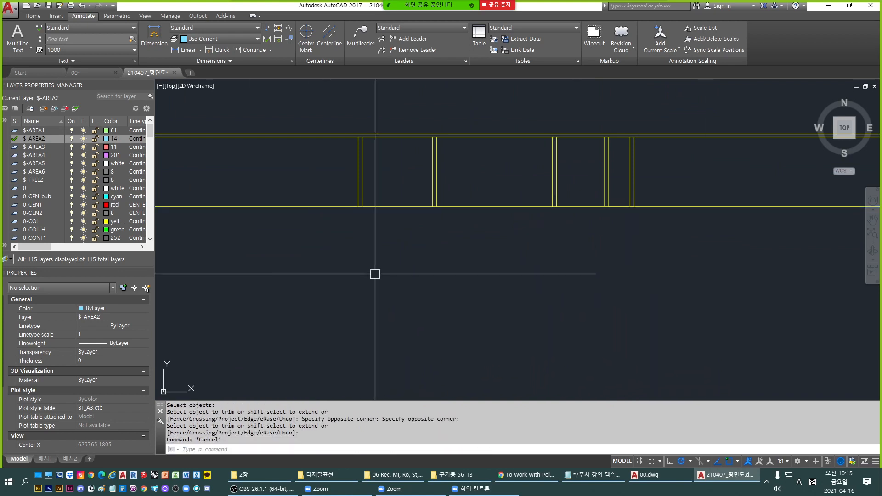
Offset the horizontal base line downward by 600.
{"action": "type", "text": "o"}
{"action": "key", "text": "space"}
{"action": "type", "text": "60"}
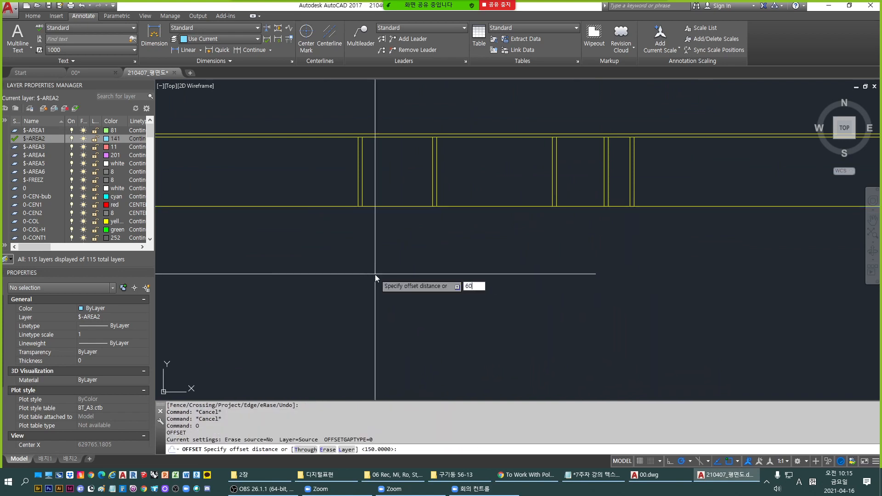
{"action": "type", "text": "0"}
{"action": "key", "text": "space"}
{"action": "left_click", "coordinate": [461, 206]}
{"action": "left_click", "coordinate": [462, 211]}
{"action": "key", "text": "Escape"}
{"action": "key", "text": "Escape"}
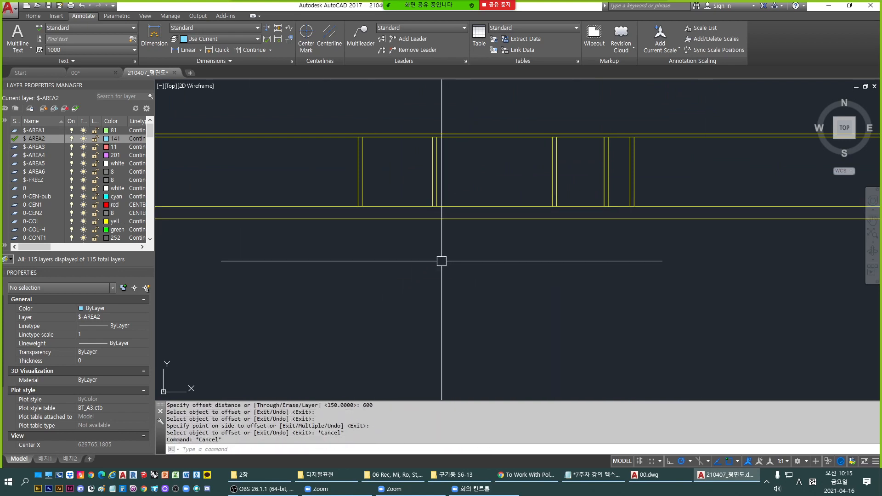
Extend the outer face lines of the leftmost and rightmost walls down to the lowest horizontal line.
{"action": "type", "text": "ex"}
{"action": "key", "text": "space"}
{"action": "left_click", "coordinate": [411, 218]}
{"action": "key", "text": "space"}
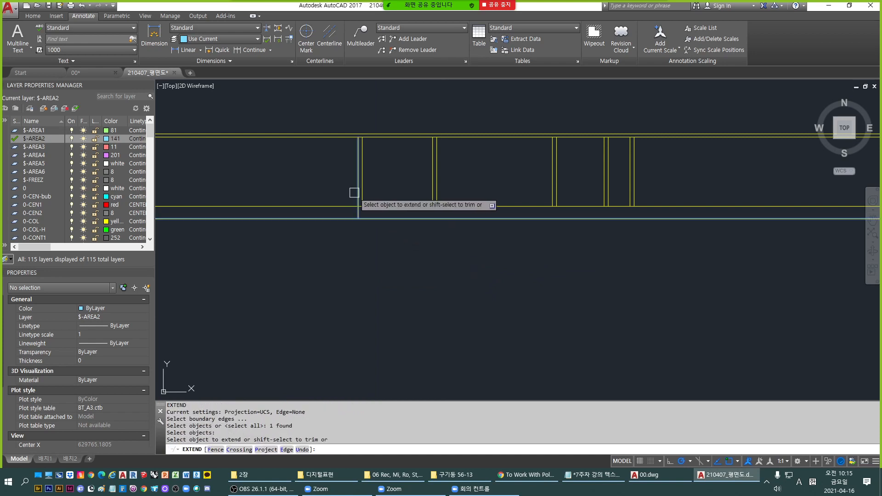
{"action": "left_click", "coordinate": [626, 184]}
{"action": "key", "text": "Escape"}
{"action": "key", "text": "Escape"}
Trim the lowest horizontal line on both sides, outside the two extended outer wall lines.
{"action": "scroll", "coordinate": [311, 270], "scroll_direction": "up", "scroll_amount": 2}
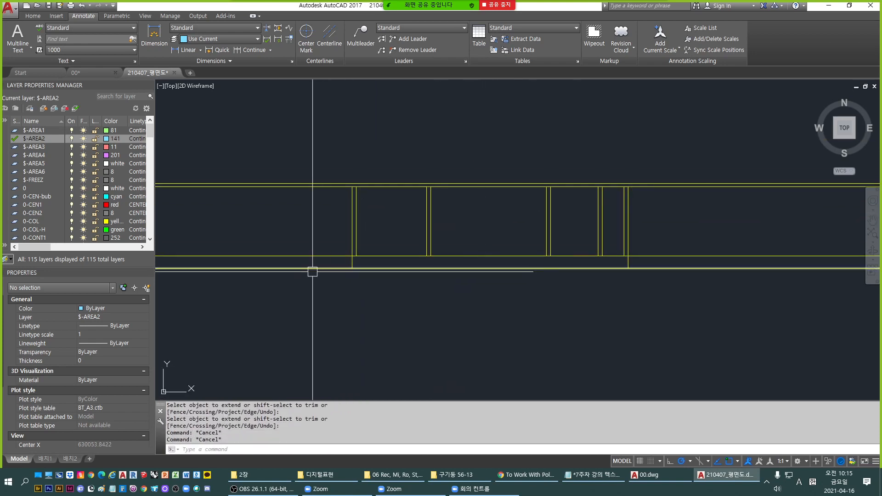
{"action": "type", "text": "tr"}
{"action": "key", "text": "space"}
{"action": "scroll", "coordinate": [351, 265], "scroll_direction": "up", "scroll_amount": 1}
{"action": "left_click", "coordinate": [351, 264]}
{"action": "scroll", "coordinate": [349, 264], "scroll_direction": "down", "scroll_amount": 2}
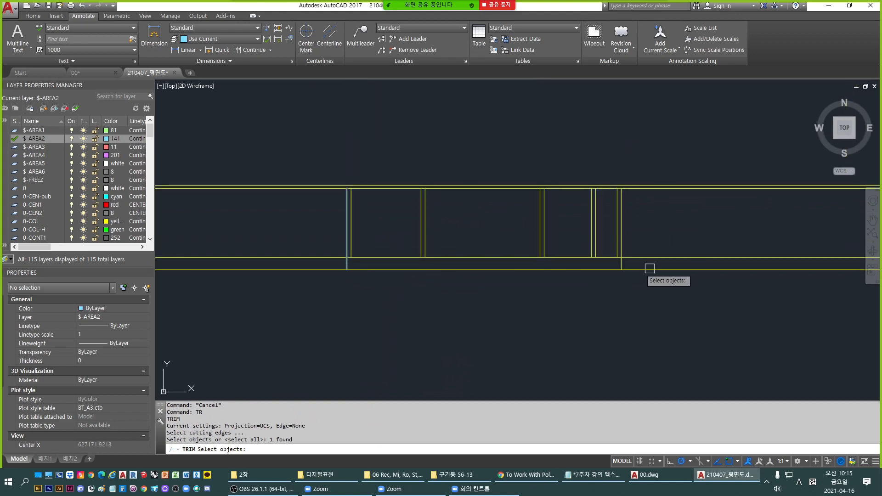
{"action": "scroll", "coordinate": [643, 261], "scroll_direction": "up", "scroll_amount": 1}
{"action": "left_click", "coordinate": [605, 265]}
{"action": "key", "text": "space"}
{"action": "left_click", "coordinate": [617, 272]}
{"action": "scroll", "coordinate": [522, 296], "scroll_direction": "down", "scroll_amount": 3}
{"action": "scroll", "coordinate": [417, 293], "scroll_direction": "up", "scroll_amount": 3}
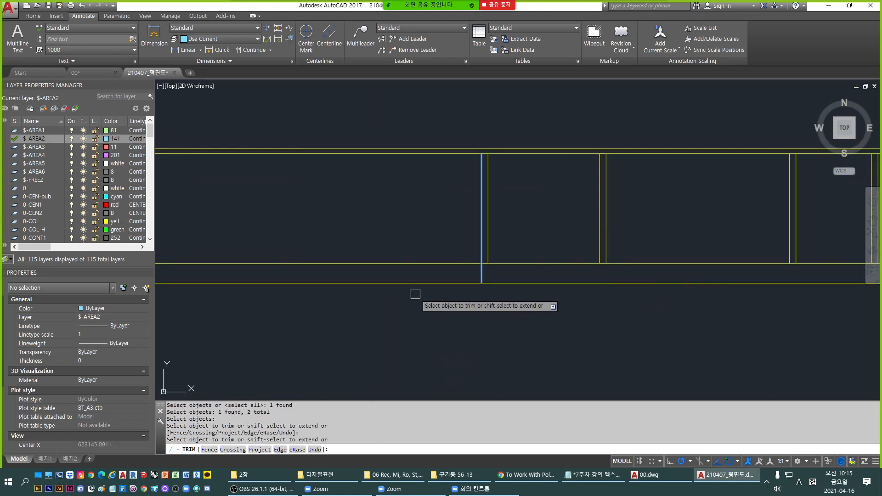
{"action": "left_click", "coordinate": [423, 281]}
{"action": "key", "text": "space"}
{"action": "key", "text": "Escape"}
{"action": "middle_click_drag", "start_coordinate": [610, 247], "coordinate": [577, 281]}
{"action": "key", "text": "Escape"}
{"action": "key", "text": "Escape"}
{"action": "key", "text": "Escape"}
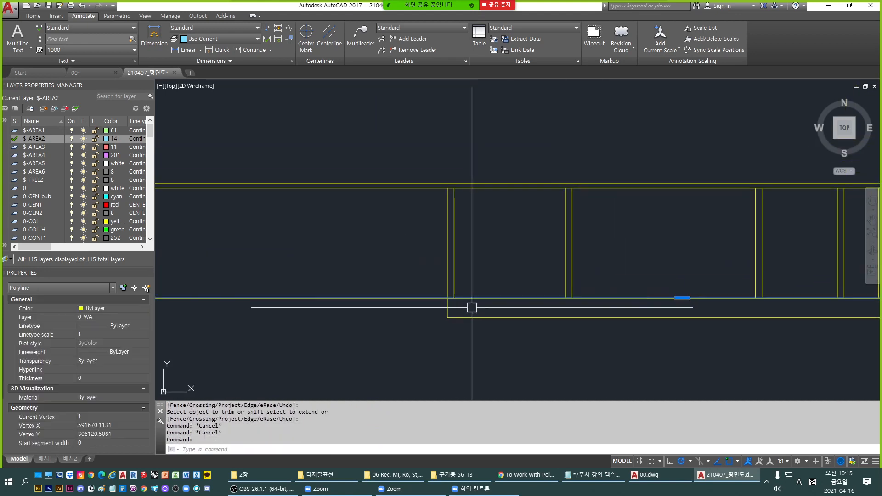
Trim away the base line between the two extended outer wall lines.
{"action": "type", "text": "tr"}
{"action": "key", "text": "space"}
{"action": "left_click", "coordinate": [449, 305]}
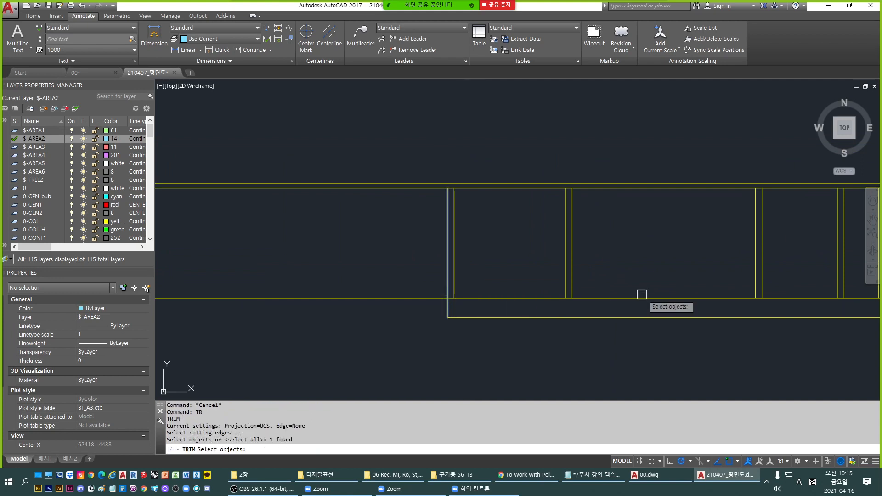
{"action": "middle_click_drag", "start_coordinate": [640, 293], "coordinate": [494, 285]}
{"action": "left_click", "coordinate": [737, 269]}
{"action": "key", "text": "space"}
{"action": "left_click", "coordinate": [632, 289]}
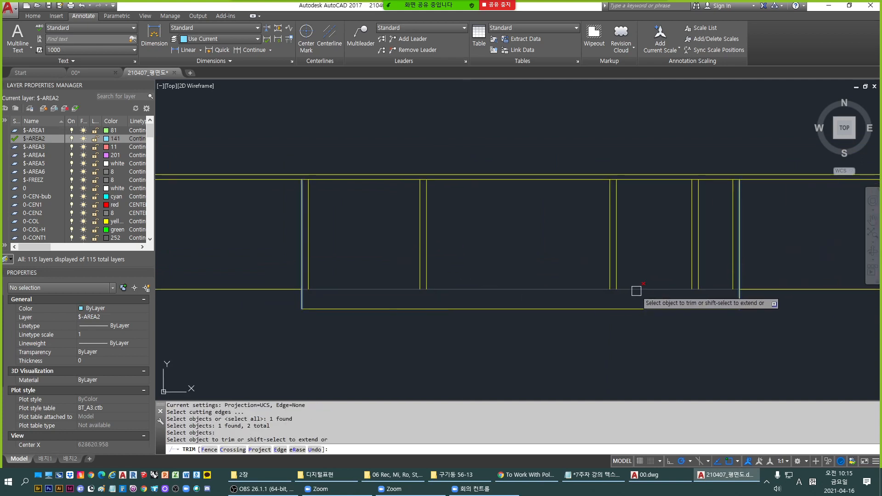
{"action": "key", "text": "Escape"}
Draw a horizontal polyline at base level from the rightmost wall's inner face to the leftmost wall's inner face.
{"action": "type", "text": "L"}
{"action": "key", "text": "space"}
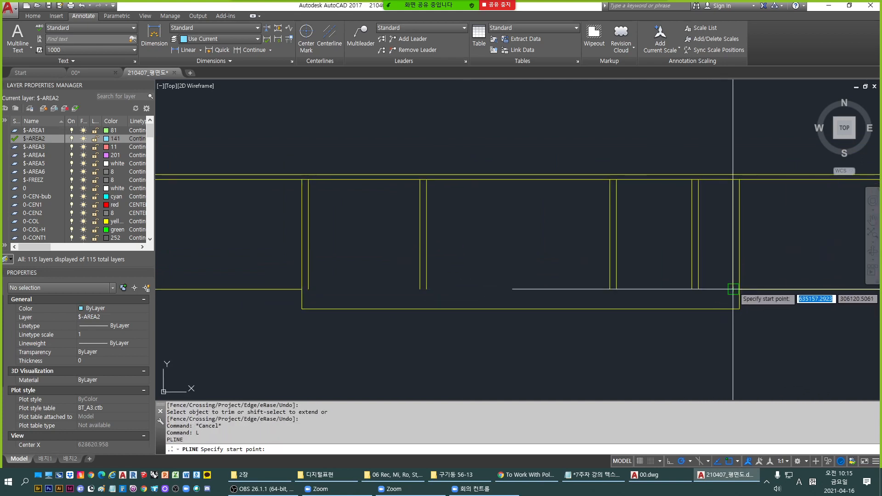
{"action": "left_click", "coordinate": [733, 289]}
{"action": "left_click", "coordinate": [307, 289]}
{"action": "key", "text": "Escape"}
{"action": "key", "text": "Escape"}
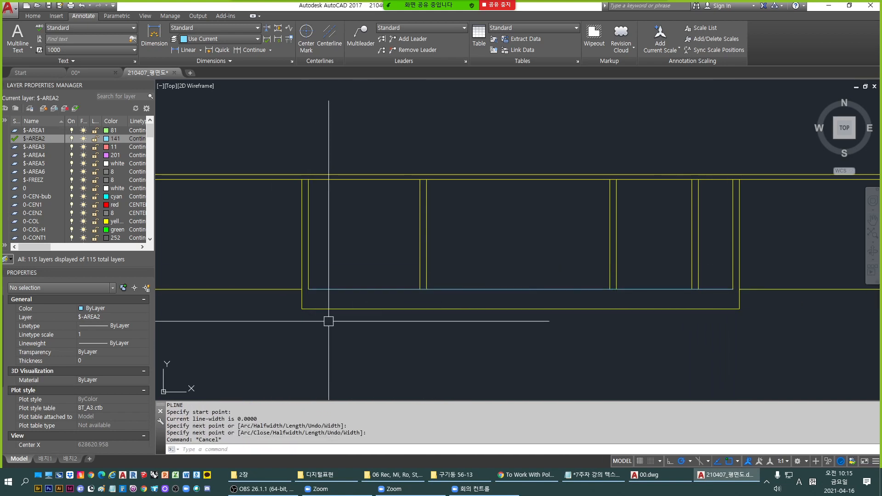
Match the lowest horizontal line's properties onto the new floor polyline.
{"action": "scroll", "coordinate": [329, 321], "scroll_direction": "up", "scroll_amount": 2}
{"action": "type", "text": "ma"}
{"action": "key", "text": "space"}
{"action": "left_click", "coordinate": [365, 301]}
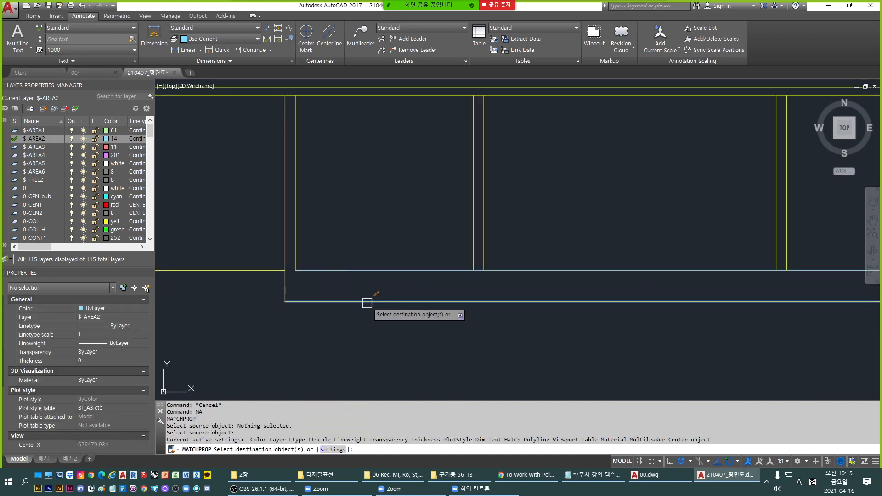
{"action": "left_click", "coordinate": [363, 271]}
{"action": "key", "text": "Escape"}
Make 0-WA the current layer by running LS on the floor polyline.
{"action": "type", "text": "ls"}
{"action": "key", "text": "space"}
{"action": "left_click", "coordinate": [359, 275]}
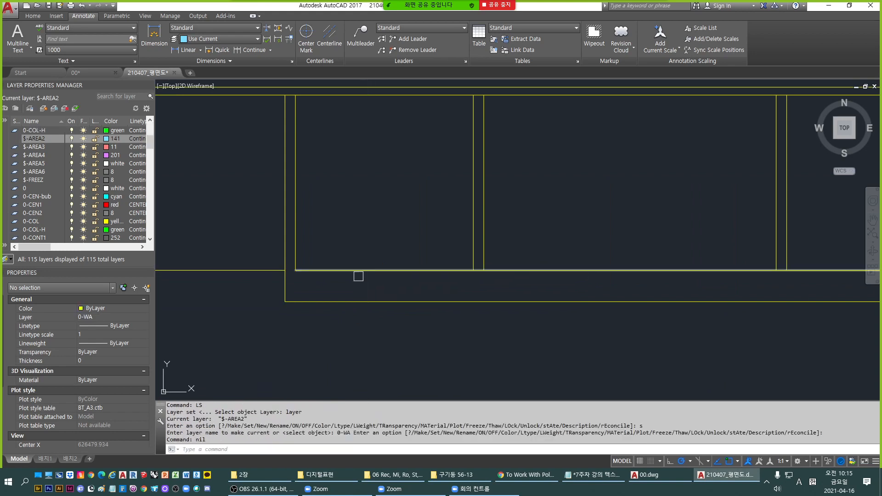
{"action": "key", "text": "space"}
{"action": "key", "text": "Escape"}
Trim the floor polyline between the two faces of each of the three inner walls.
{"action": "type", "text": "tr"}
{"action": "key", "text": "space"}
{"action": "key", "text": "space"}
{"action": "left_click", "coordinate": [478, 271]}
{"action": "scroll", "coordinate": [779, 286], "scroll_direction": "up", "scroll_amount": 2}
{"action": "middle_click_drag", "start_coordinate": [779, 285], "coordinate": [622, 293]}
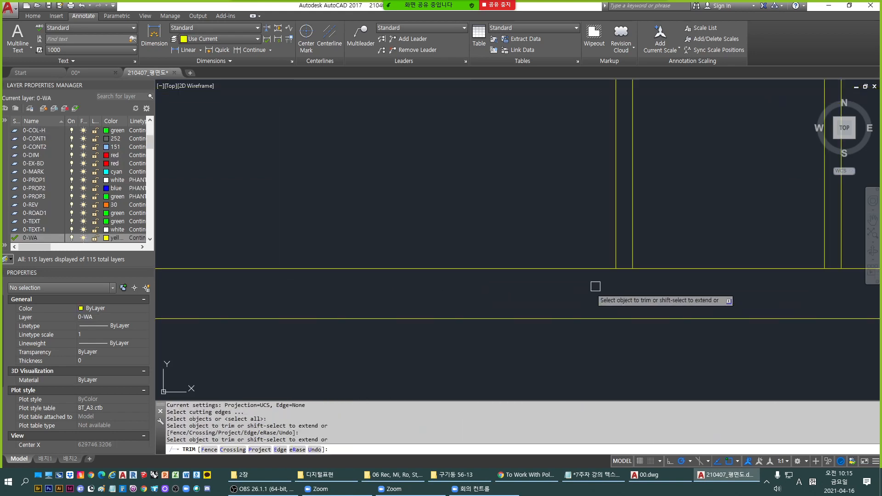
{"action": "left_click", "coordinate": [624, 270]}
{"action": "middle_click_drag", "start_coordinate": [795, 281], "coordinate": [655, 295]}
{"action": "left_click", "coordinate": [690, 283]}
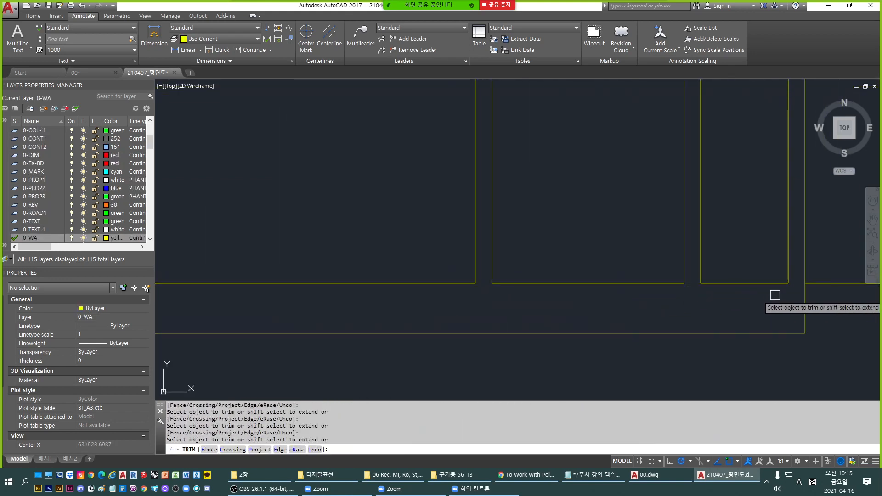
{"action": "scroll", "coordinate": [735, 292], "scroll_direction": "down", "scroll_amount": 3}
{"action": "middle_click_drag", "start_coordinate": [421, 214], "coordinate": [425, 222]}
{"action": "scroll", "coordinate": [333, 195], "scroll_direction": "up", "scroll_amount": 2}
{"action": "key", "text": "Escape"}
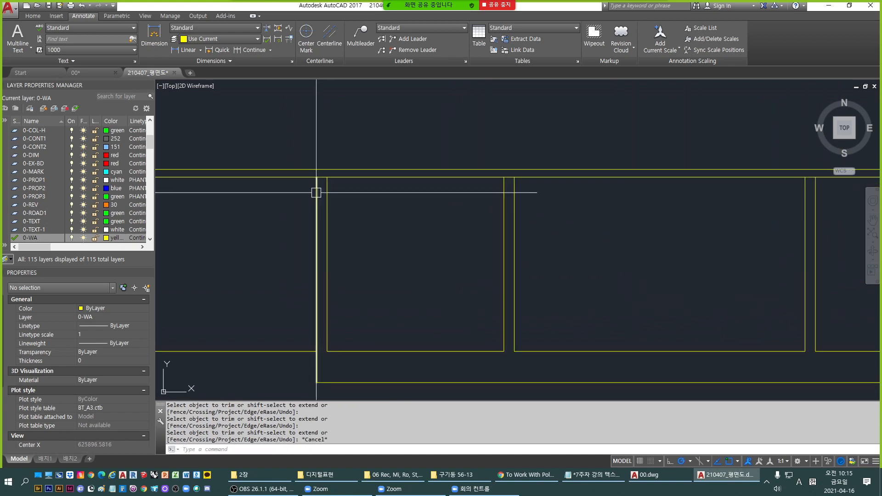
Extend the outer faces of the leftmost and rightmost walls up to the roof's upper line.
{"action": "type", "text": "ex"}
{"action": "key", "text": "space"}
{"action": "key", "text": "space"}
{"action": "left_click", "coordinate": [514, 220]}
{"action": "middle_click_drag", "start_coordinate": [858, 217], "coordinate": [554, 236]}
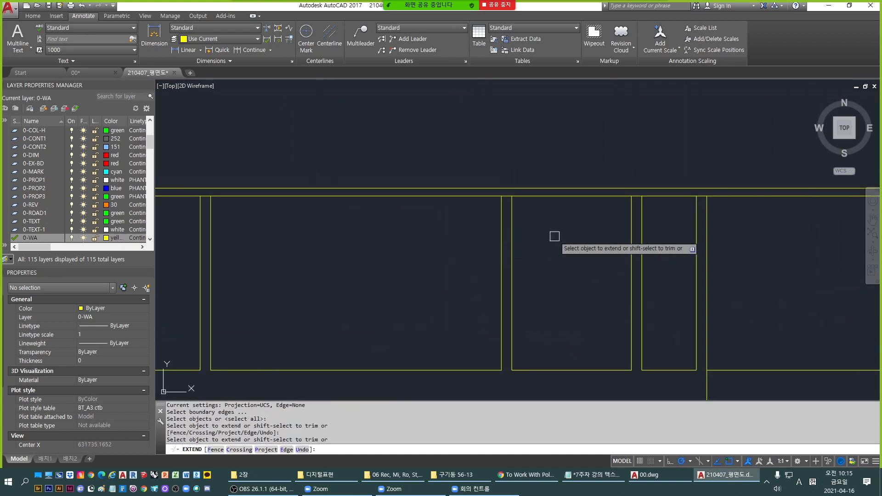
{"action": "left_click", "coordinate": [706, 215]}
{"action": "key", "text": "space"}
{"action": "key", "text": "Escape"}
Trim the ceiling line between the two faces of the inner walls so each wall opens into the roof slab.
{"action": "scroll", "coordinate": [705, 192], "scroll_direction": "up", "scroll_amount": 4}
{"action": "type", "text": "tr"}
{"action": "key", "text": "space"}
{"action": "key", "text": "space"}
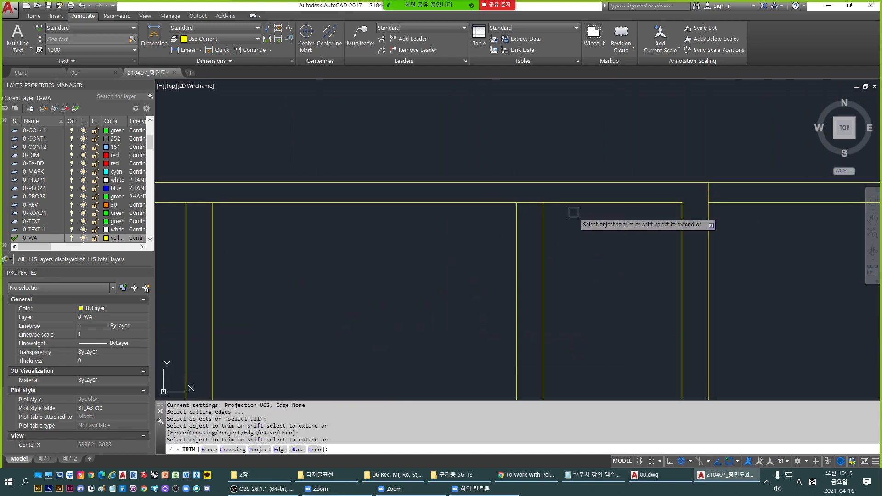
{"action": "left_click", "coordinate": [537, 205]}
{"action": "middle_click_drag", "start_coordinate": [321, 226], "coordinate": [878, 259]}
{"action": "mouse_move", "coordinate": [689, 245]}
{"action": "middle_mouse_down"}
{"action": "mouse_move", "coordinate": [414, 256]}
{"action": "mouse_move", "coordinate": [675, 250]}
{"action": "middle_mouse_up"}
{"action": "left_click", "coordinate": [615, 249]}
{"action": "middle_click_drag", "start_coordinate": [374, 243], "coordinate": [542, 252]}
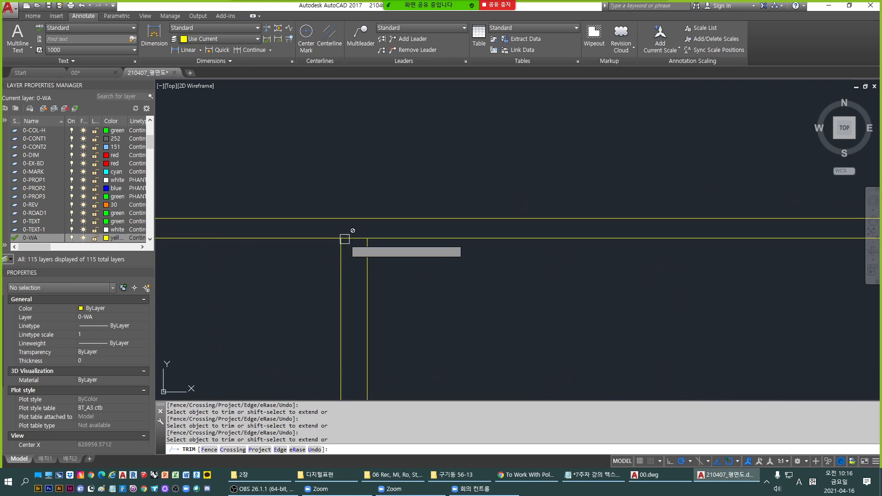
{"action": "key", "text": "Escape"}
Trim the roof's upper line where it overhangs beyond the outer faces of both outer walls.
{"action": "scroll", "coordinate": [591, 299], "scroll_direction": "down", "scroll_amount": 3}
{"action": "left_click", "coordinate": [741, 224]}
{"action": "left_click", "coordinate": [712, 179]}
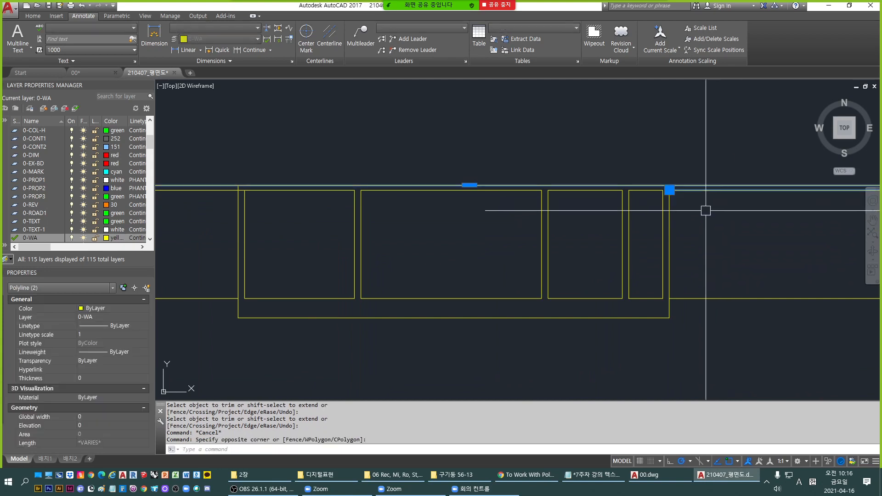
{"action": "key", "text": "Escape"}
{"action": "key", "text": "Escape"}
{"action": "type", "text": "tr"}
{"action": "key", "text": "space"}
{"action": "key", "text": "space"}
{"action": "left_click", "coordinate": [687, 186]}
{"action": "middle_click_drag", "start_coordinate": [472, 233], "coordinate": [656, 251]}
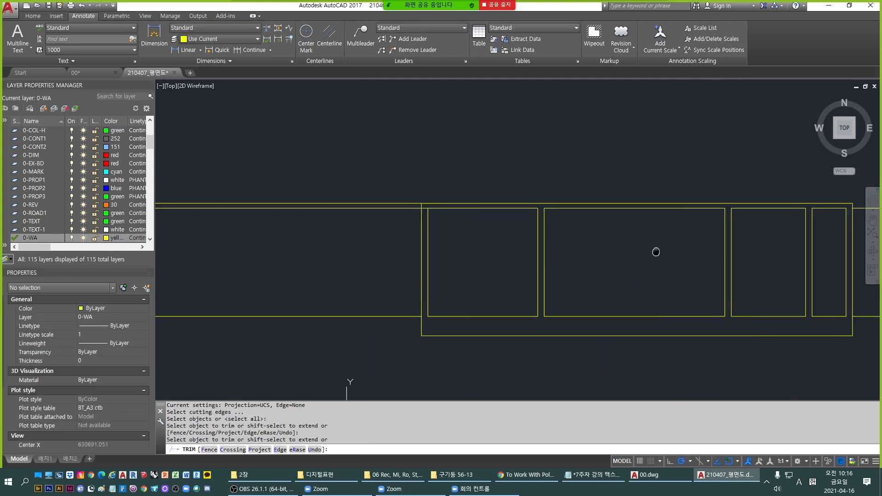
{"action": "left_click", "coordinate": [404, 203]}
{"action": "key", "text": "space"}
{"action": "key", "text": "Escape"}
{"action": "left_click", "coordinate": [407, 208]}
{"action": "middle_click_drag", "start_coordinate": [595, 249], "coordinate": [557, 248]}
{"action": "key", "text": "Escape"}
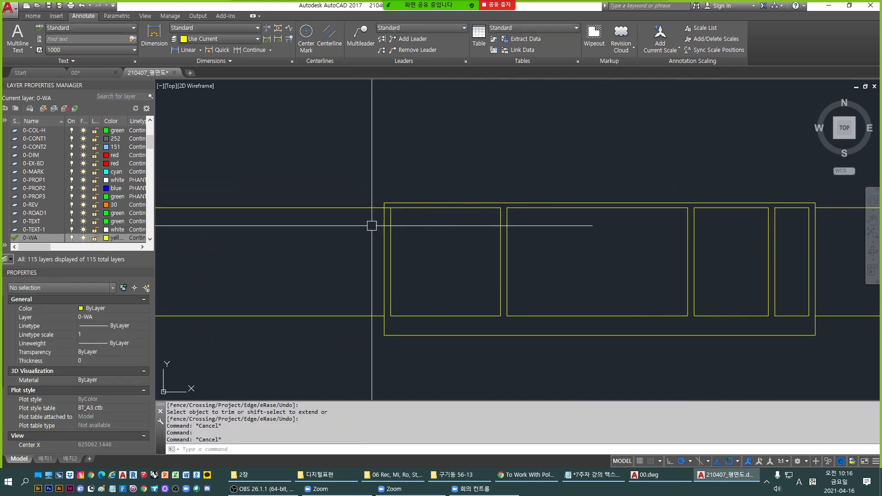
Trim the ceiling line beyond the leftmost wall, using the inner faces of both outer walls as cutting edges.
{"action": "type", "text": "tr"}
{"action": "key", "text": "space"}
{"action": "left_click", "coordinate": [390, 220]}
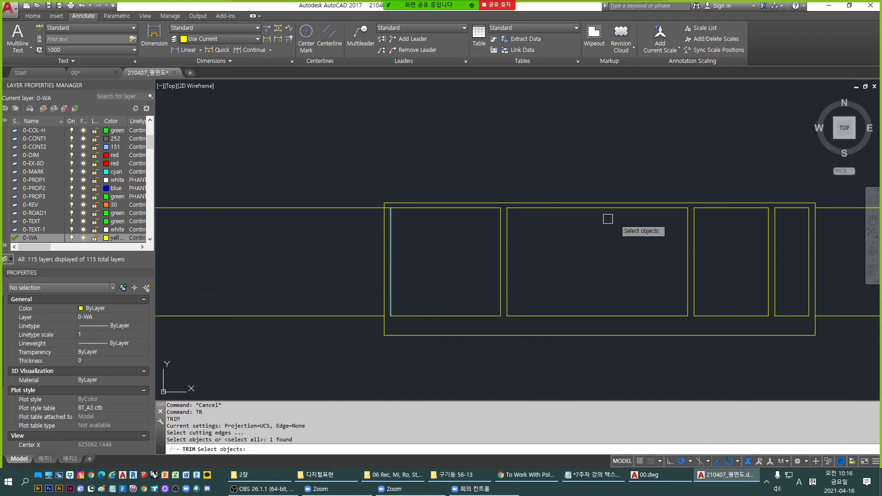
{"action": "left_click", "coordinate": [807, 226]}
{"action": "key", "text": "space"}
{"action": "left_click", "coordinate": [330, 206]}
{"action": "key", "text": "space"}
{"action": "middle_click_drag", "start_coordinate": [753, 250], "coordinate": [541, 253]}
{"action": "key", "text": "Escape"}
Erase the leftover ceiling line segment to the right of the section.
{"action": "left_click", "coordinate": [658, 225]}
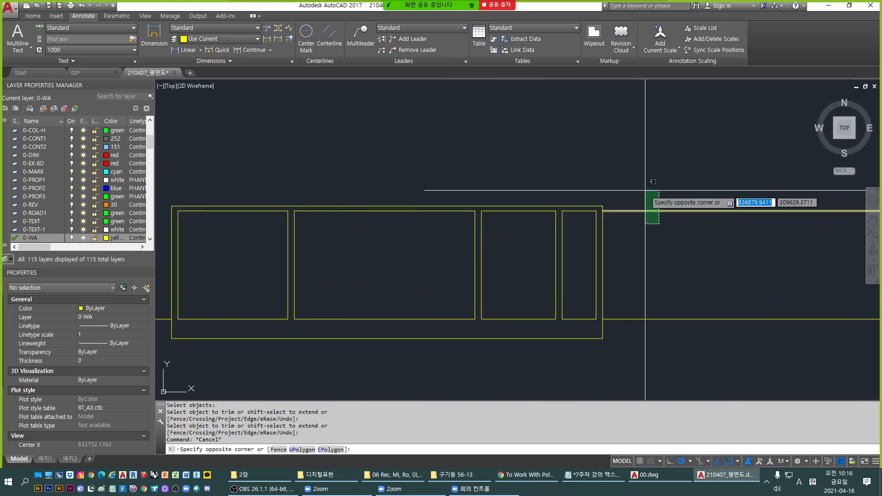
{"action": "left_click", "coordinate": [644, 190]}
{"action": "type", "text": "e"}
{"action": "key", "text": "space"}
{"action": "key", "text": "Escape"}
{"action": "scroll", "coordinate": [561, 227], "scroll_direction": "down", "scroll_amount": 2}
{"action": "key", "text": "Escape"}
{"action": "left_click", "coordinate": [622, 288]}
{"action": "key", "text": "Escape"}
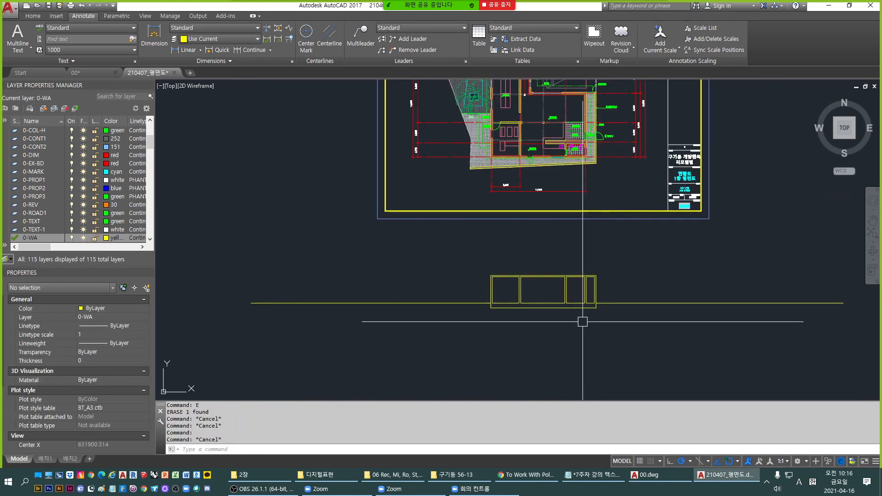
{"action": "key", "text": "Escape"}
{"action": "scroll", "coordinate": [528, 317], "scroll_direction": "up", "scroll_amount": 4}
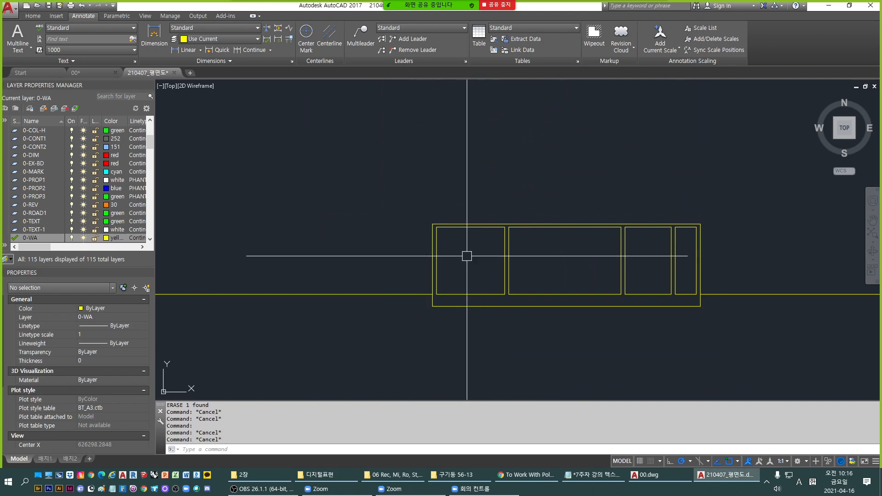
{"action": "middle_click_drag", "start_coordinate": [468, 237], "coordinate": [453, 325]}
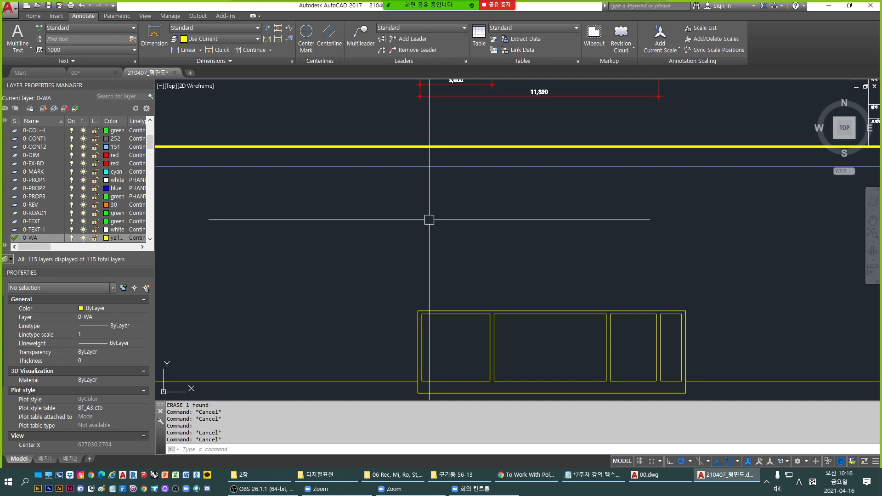
{"action": "middle_click_drag", "start_coordinate": [478, 380], "coordinate": [468, 324]}
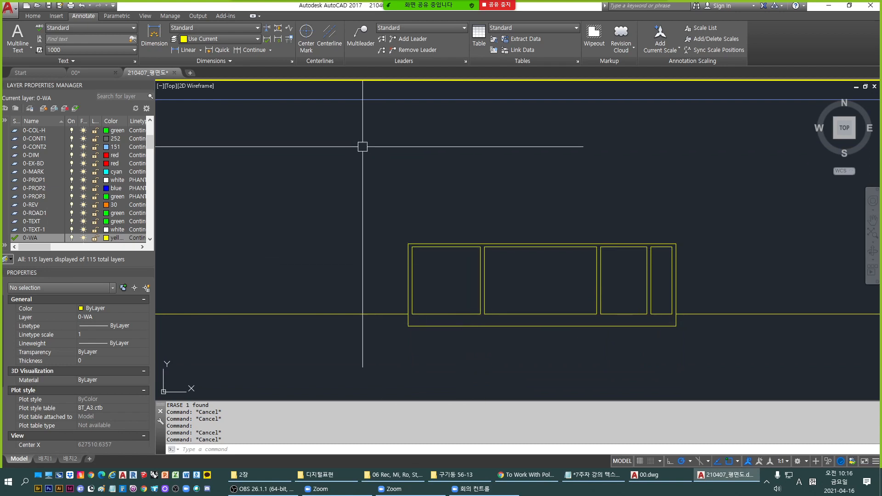
Join the section's separate wall, roof and floor segments into closed polylines.
{"action": "scroll", "coordinate": [422, 246], "scroll_direction": "down", "scroll_amount": 2}
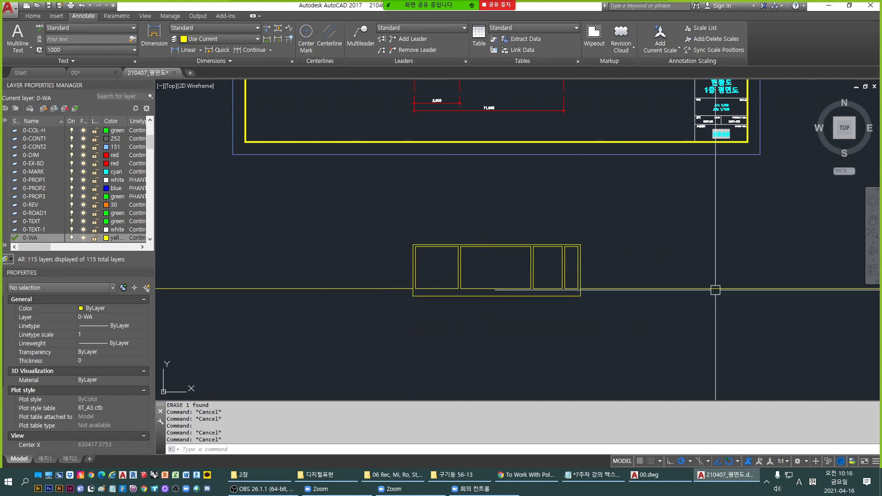
{"action": "left_click", "coordinate": [325, 214]}
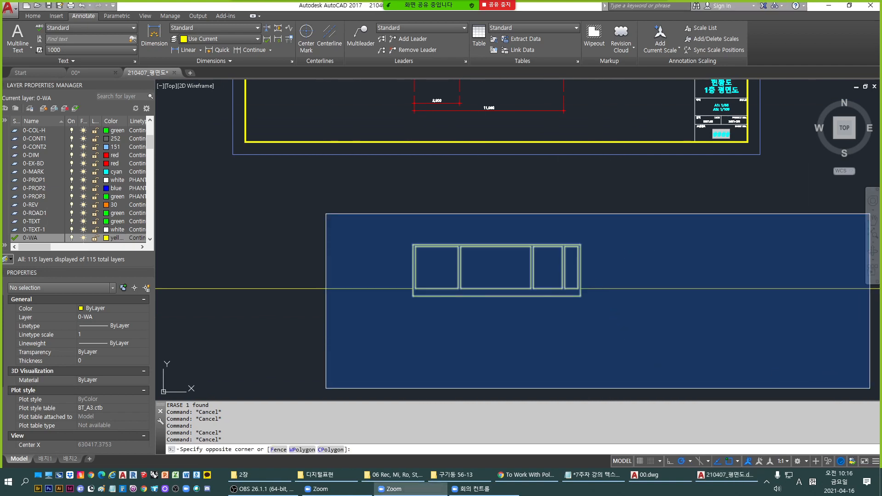
{"action": "left_click", "coordinate": [634, 338]}
{"action": "type", "text": "J"}
{"action": "key", "text": "Return"}
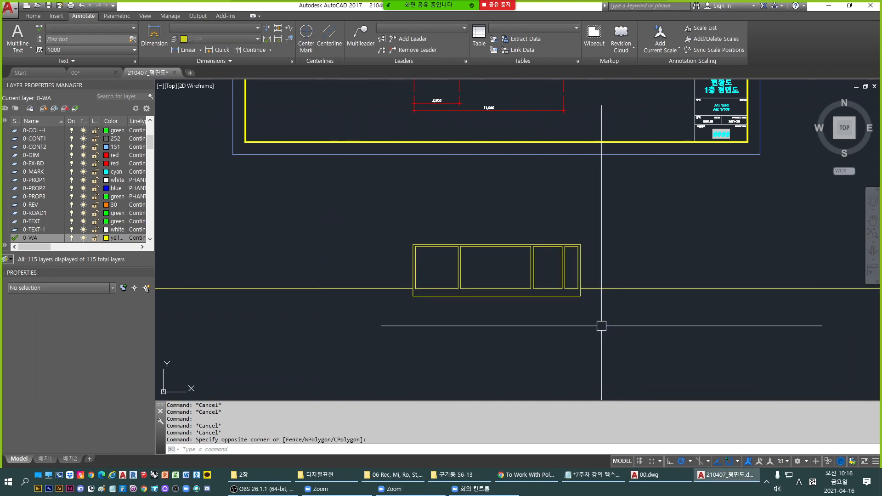
{"action": "key", "text": "Escape"}
{"action": "left_click", "coordinate": [484, 295]}
{"action": "key", "text": "Escape"}
{"action": "scroll", "coordinate": [432, 285], "scroll_direction": "up", "scroll_amount": 2}
{"action": "key", "text": "Escape"}
{"action": "key", "text": "Escape"}
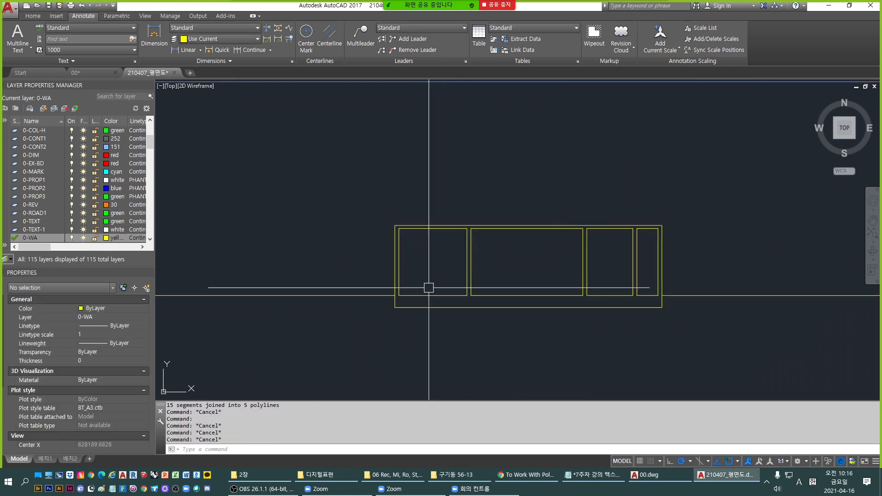
Hatch the cut area between the section's outer outline and the four rooms, letting the hatch scale adjust automatically.
{"action": "scroll", "coordinate": [469, 301], "scroll_direction": "up", "scroll_amount": 2}
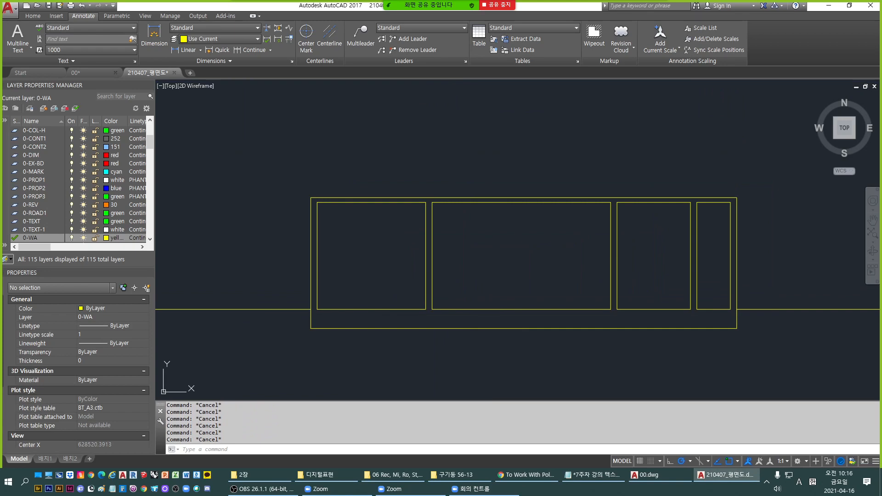
{"action": "type", "text": "H"}
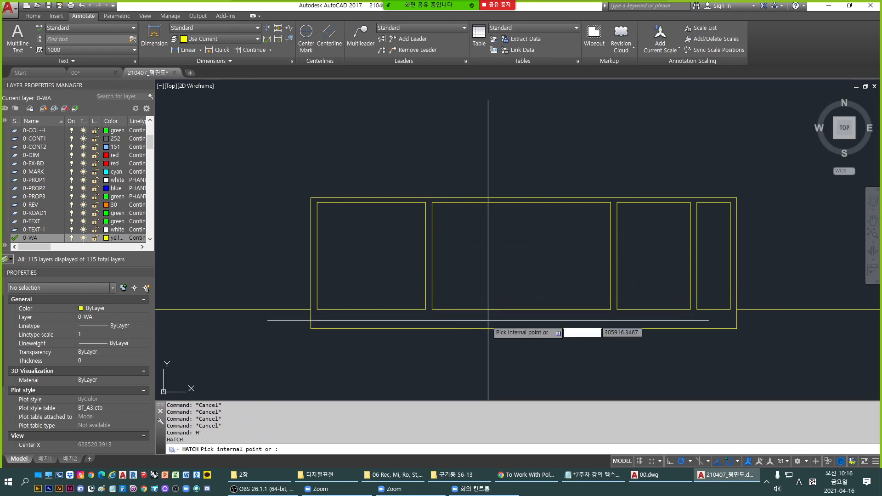
{"action": "key", "text": "Return"}
{"action": "left_click", "coordinate": [447, 322]}
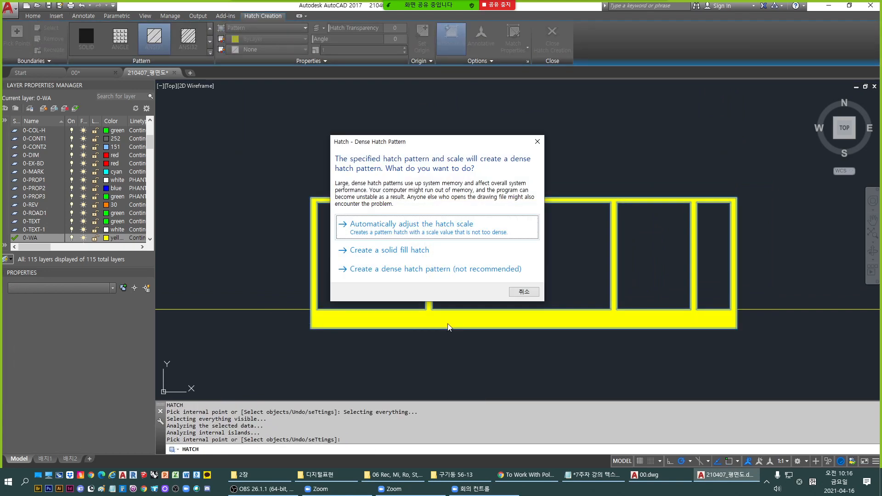
{"action": "left_click", "coordinate": [456, 233]}
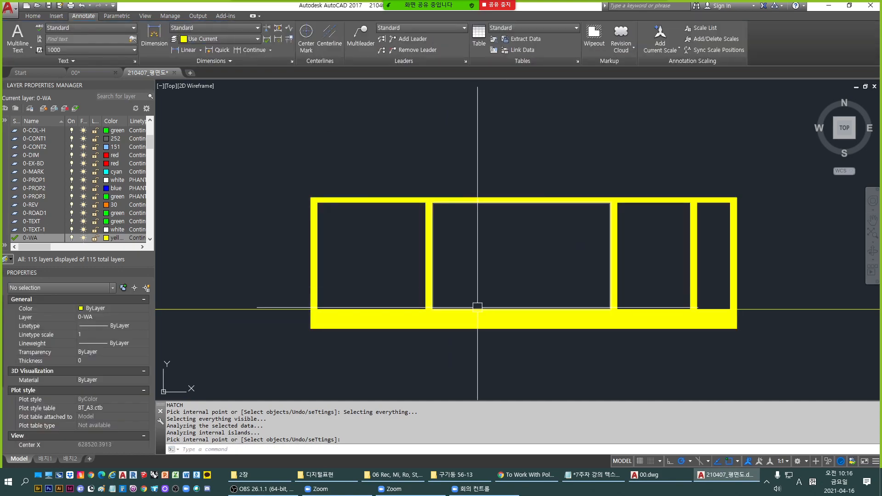
{"action": "key", "text": "Return"}
Match the properties of the floor plan's wall hatch onto the section hatch.
{"action": "type", "text": "MA"}
{"action": "key", "text": "Return"}
{"action": "scroll", "coordinate": [459, 257], "scroll_direction": "down", "scroll_amount": 5}
{"action": "scroll", "coordinate": [437, 184], "scroll_direction": "up", "scroll_amount": 6}
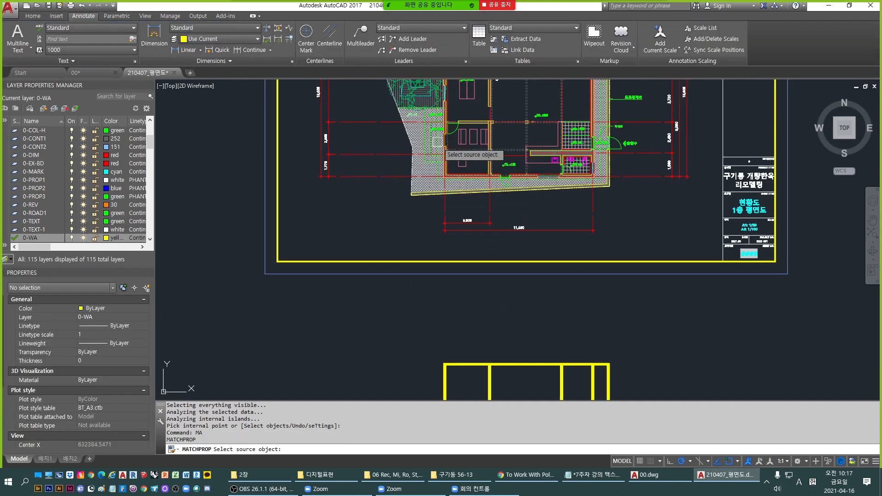
{"action": "scroll", "coordinate": [436, 249], "scroll_direction": "up", "scroll_amount": 6}
{"action": "left_click", "coordinate": [427, 287]}
{"action": "scroll", "coordinate": [413, 242], "scroll_direction": "down", "scroll_amount": 11}
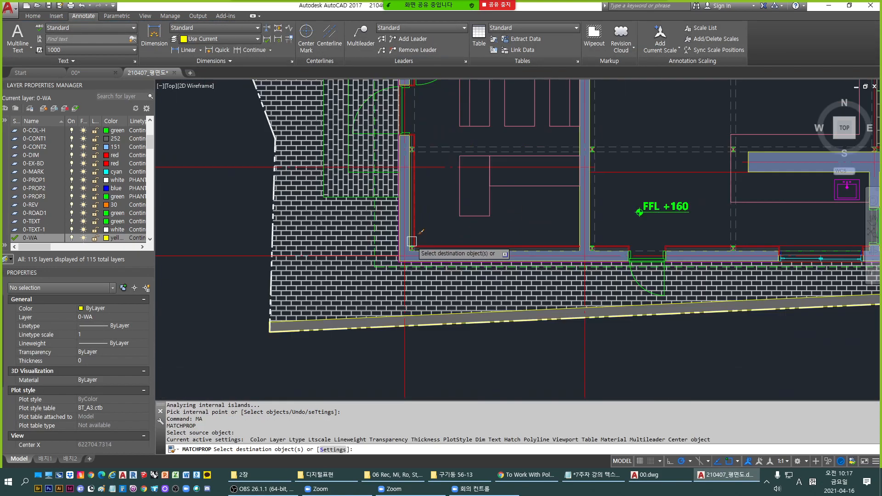
{"action": "middle_click_drag", "start_coordinate": [415, 285], "coordinate": [478, 103]}
{"action": "scroll", "coordinate": [468, 266], "scroll_direction": "up", "scroll_amount": 4}
{"action": "left_click", "coordinate": [478, 232]}
{"action": "key", "text": "Escape"}
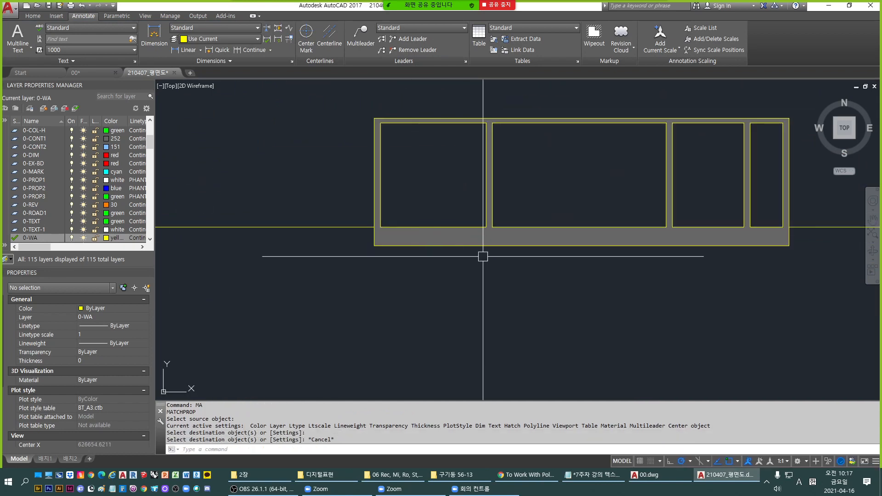
Draw a horizontal polyline at floor level across the first inner wall, from one face to the other.
{"action": "scroll", "coordinate": [508, 322], "scroll_direction": "down", "scroll_amount": 4}
{"action": "scroll", "coordinate": [527, 319], "scroll_direction": "up", "scroll_amount": 1}
{"action": "middle_click_drag", "start_coordinate": [528, 319], "coordinate": [609, 346]}
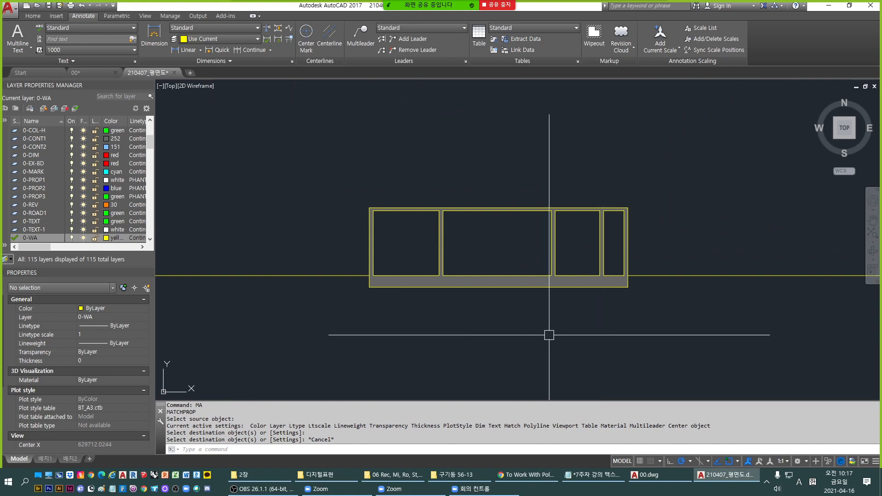
{"action": "scroll", "coordinate": [528, 312], "scroll_direction": "up", "scroll_amount": 4}
{"action": "middle_click_drag", "start_coordinate": [508, 292], "coordinate": [480, 272]}
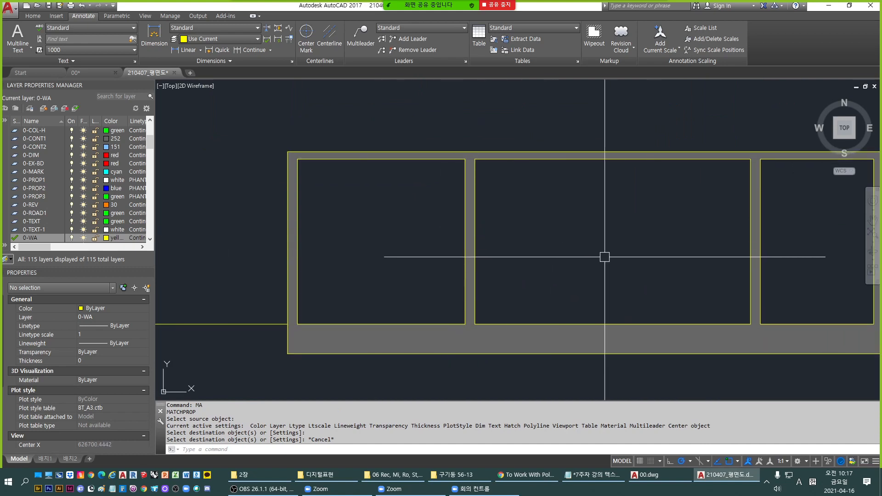
{"action": "middle_click_drag", "start_coordinate": [763, 233], "coordinate": [653, 227]}
{"action": "middle_click_drag", "start_coordinate": [404, 246], "coordinate": [433, 246]}
{"action": "type", "text": "l"}
{"action": "key", "text": "Return"}
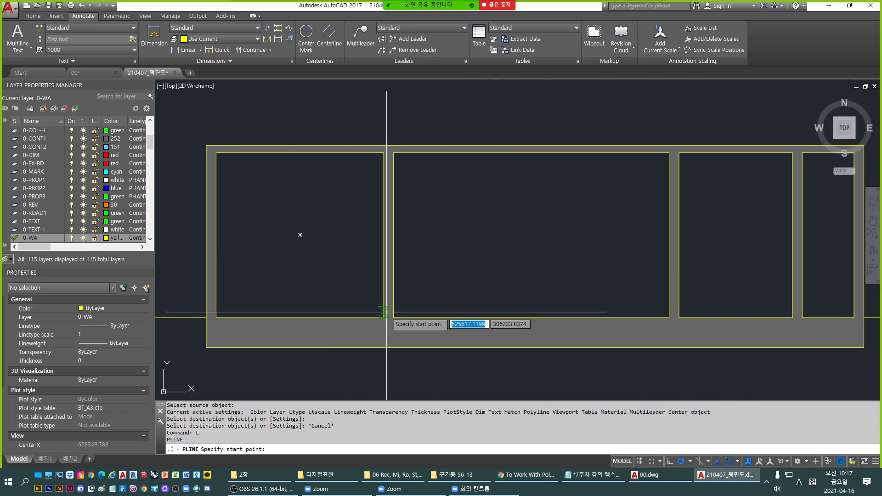
{"action": "left_click", "coordinate": [385, 316]}
{"action": "left_click", "coordinate": [394, 317]}
{"action": "key", "text": "space"}
{"action": "key", "text": "Escape"}
Move the short line across the first inner wall straight up by 2100.
{"action": "scroll", "coordinate": [387, 320], "scroll_direction": "up", "scroll_amount": 4}
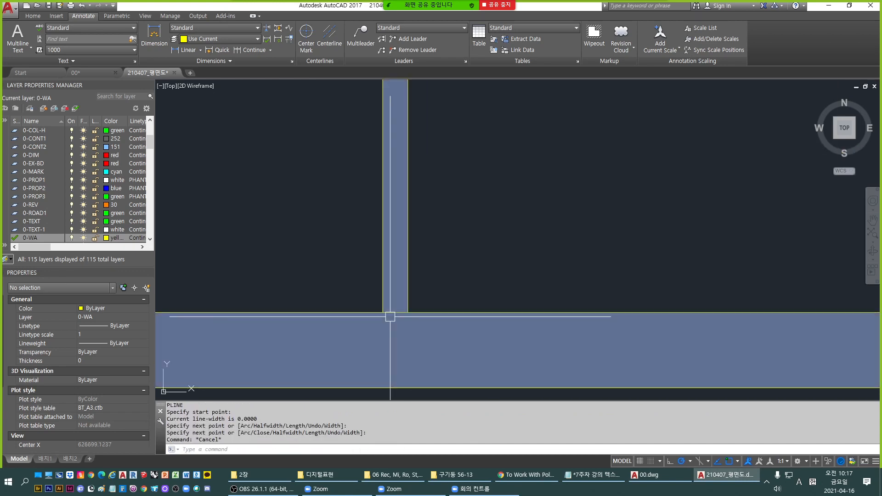
{"action": "left_click", "coordinate": [391, 313]}
{"action": "middle_click_drag", "start_coordinate": [519, 215], "coordinate": [519, 261]}
{"action": "type", "text": "m"}
{"action": "key", "text": "Return"}
{"action": "left_click", "coordinate": [521, 269]}
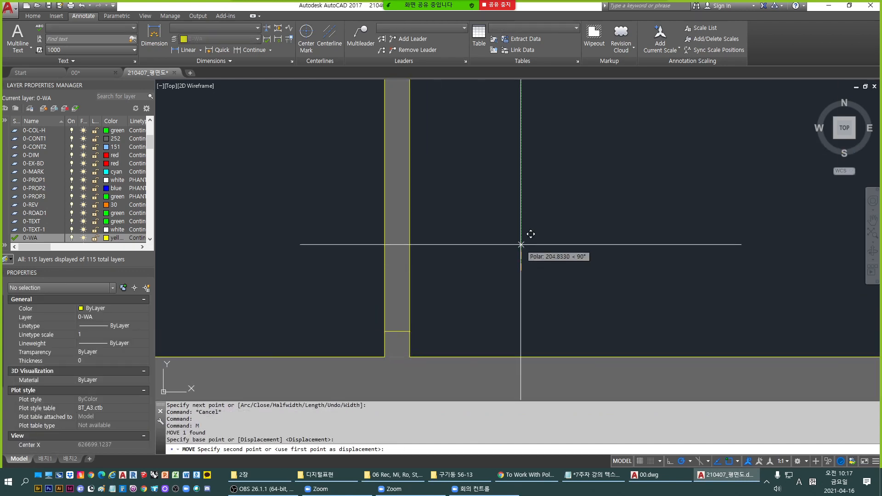
{"action": "type", "text": "2100"}
{"action": "key", "text": "Return"}
{"action": "key", "text": "Escape"}
{"action": "key", "text": "Escape"}
{"action": "scroll", "coordinate": [488, 216], "scroll_direction": "down", "scroll_amount": 4}
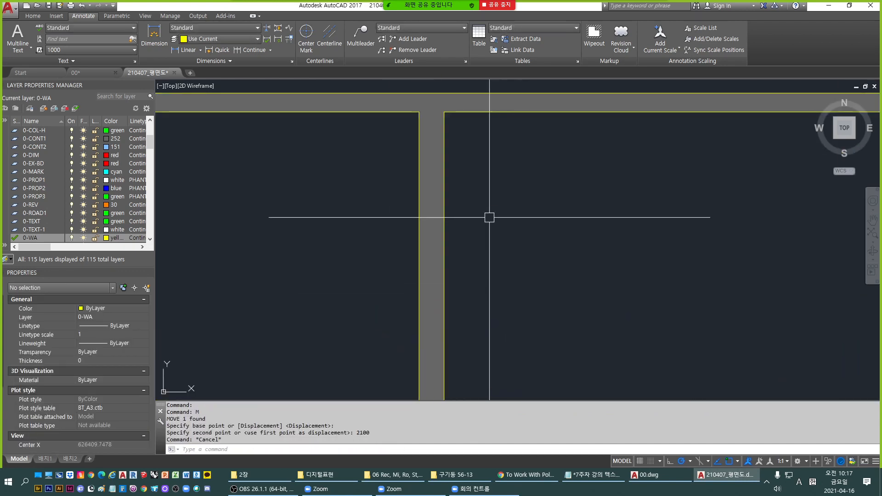
Bring the raised line across the first inner wall to the front of the hatch.
{"action": "key", "text": "Escape"}
{"action": "left_click", "coordinate": [391, 214]}
{"action": "left_click", "coordinate": [490, 261]}
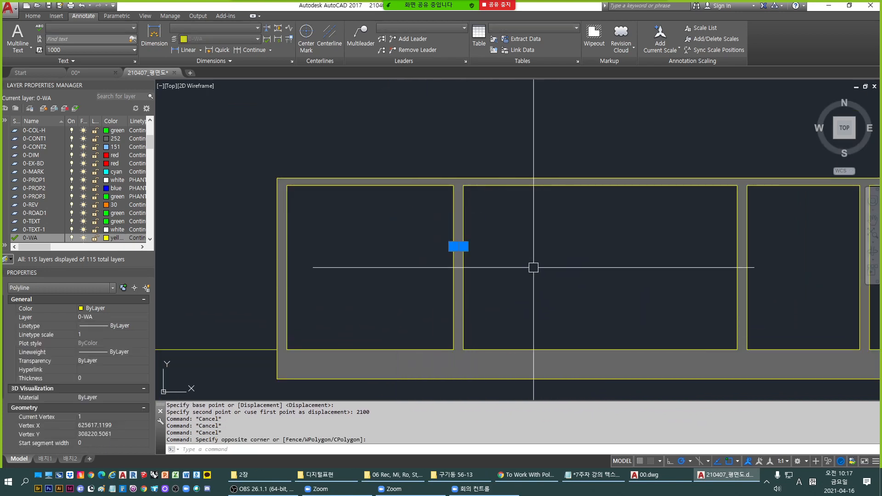
{"action": "right_click", "coordinate": [533, 268]}
{"action": "key", "text": "w"}
{"action": "key", "text": "f"}
{"action": "key", "text": "Escape"}
Try to trim the first inner wall's faces below the raised line, using only that line as cutting edge.
{"action": "scroll", "coordinate": [464, 252], "scroll_direction": "up", "scroll_amount": 4}
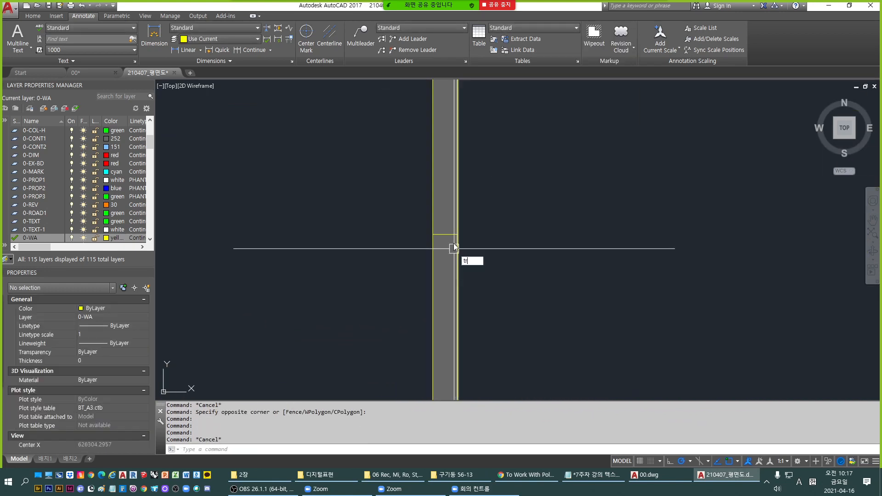
{"action": "type", "text": "tr"}
{"action": "key", "text": "Return"}
{"action": "left_click", "coordinate": [452, 237]}
{"action": "key", "text": "Return"}
{"action": "left_click", "coordinate": [438, 270]}
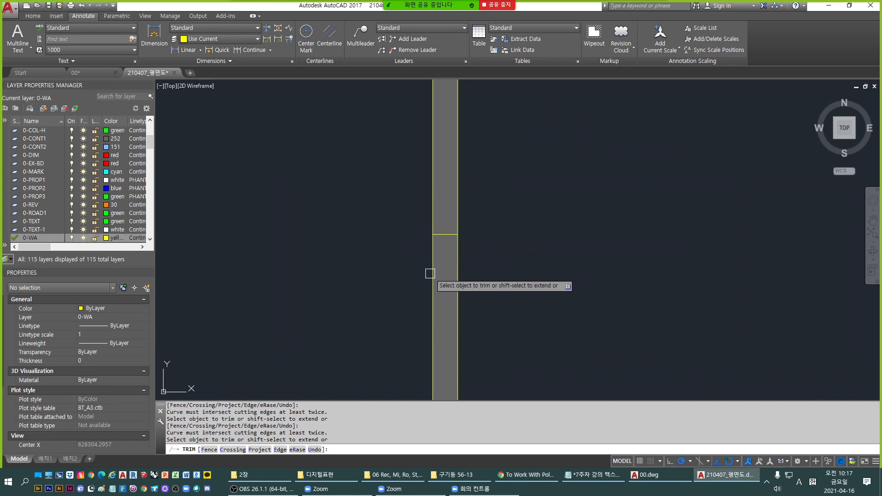
{"action": "key", "text": "Escape"}
{"action": "key", "text": "space"}
{"action": "left_click", "coordinate": [449, 234]}
{"action": "key", "text": "space"}
{"action": "left_click", "coordinate": [456, 255]}
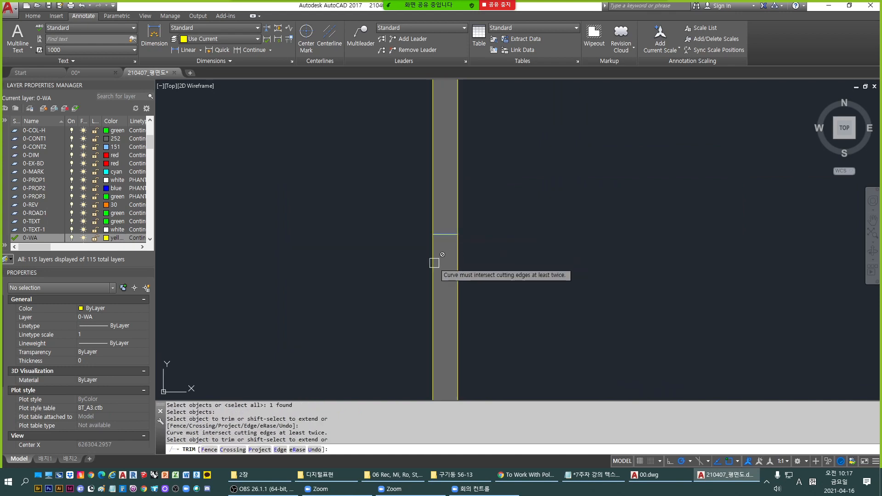
{"action": "left_click", "coordinate": [434, 263]}
{"action": "key", "text": "Escape"}
Draw a horizontal polyline closing the base of the first inner wall between its two faces at floor level.
{"action": "scroll", "coordinate": [443, 184], "scroll_direction": "down", "scroll_amount": 2}
{"action": "key", "text": "Escape"}
{"action": "key", "text": "Escape"}
{"action": "middle_click_drag", "start_coordinate": [456, 374], "coordinate": [468, 331]}
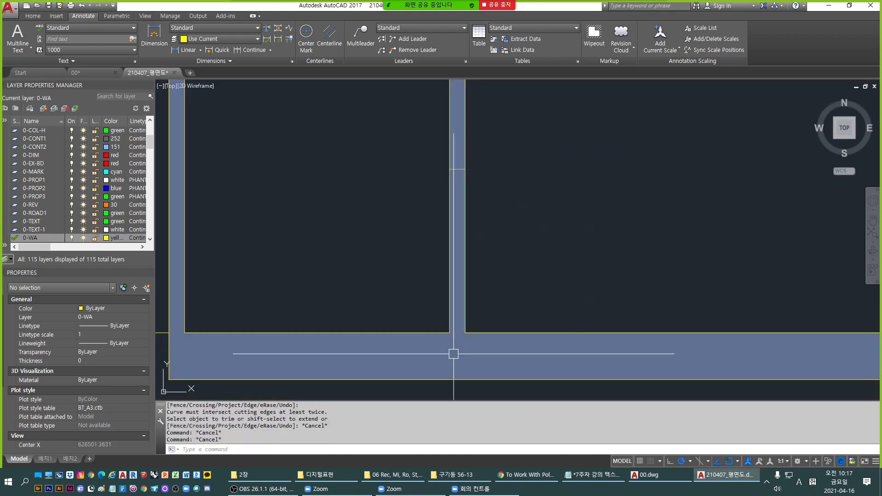
{"action": "type", "text": "pl"}
{"action": "key", "text": "space"}
{"action": "left_click", "coordinate": [465, 332]}
{"action": "left_click", "coordinate": [449, 332]}
{"action": "key", "text": "space"}
{"action": "key", "text": "Escape"}
Trim away both faces of the first inner wall between the raised line and the base line, using those two lines as cutting edges.
{"action": "type", "text": "tr"}
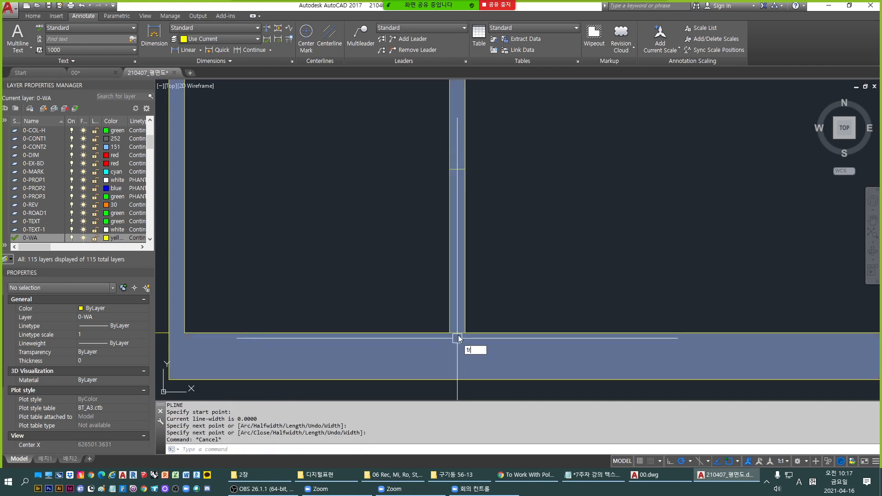
{"action": "key", "text": "space"}
{"action": "left_click", "coordinate": [457, 333]}
{"action": "left_click", "coordinate": [459, 168]}
{"action": "key", "text": "space"}
{"action": "left_click", "coordinate": [465, 184]}
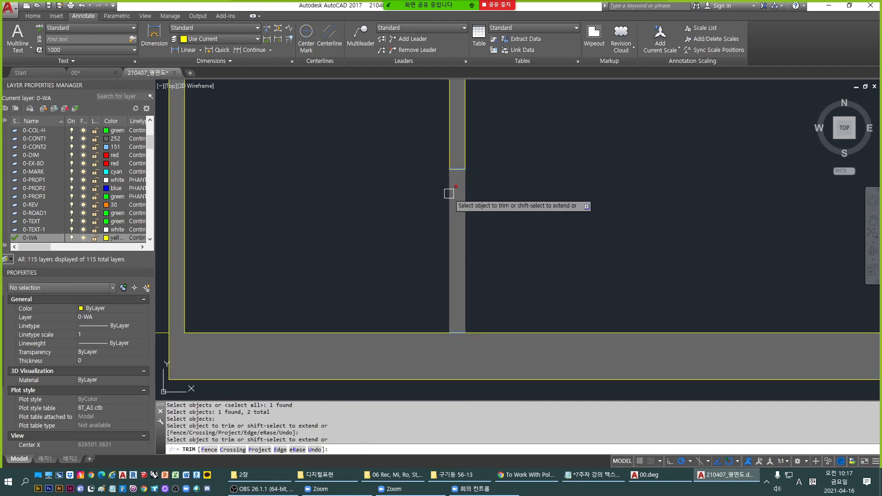
{"action": "left_click", "coordinate": [449, 194]}
{"action": "left_click", "coordinate": [452, 198]}
{"action": "left_click", "coordinate": [450, 204]}
{"action": "key", "text": "Escape"}
{"action": "type", "text": "tr"}
{"action": "key", "text": "space"}
{"action": "key", "text": "space"}
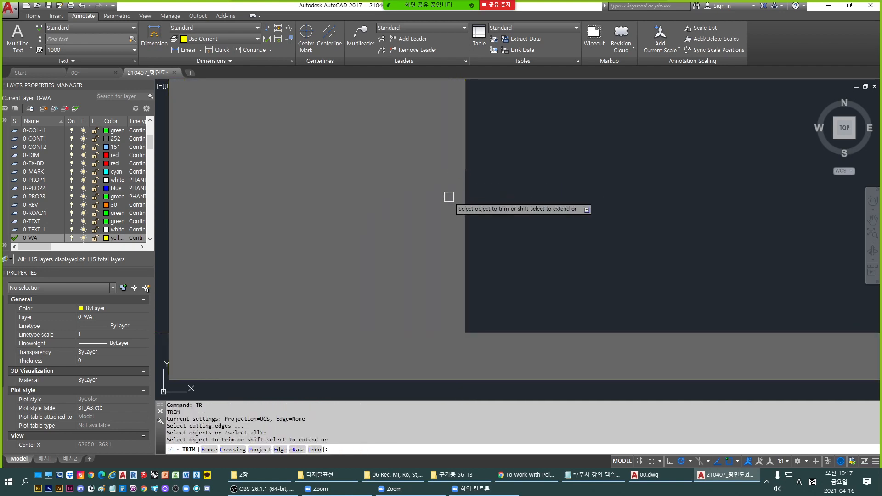
{"action": "key", "text": "Escape"}
{"action": "key", "text": "Escape"}
Erase the solid hatch that fills the section's walls and floor.
{"action": "left_click", "coordinate": [467, 213]}
{"action": "left_click", "coordinate": [366, 228]}
{"action": "type", "text": "e"}
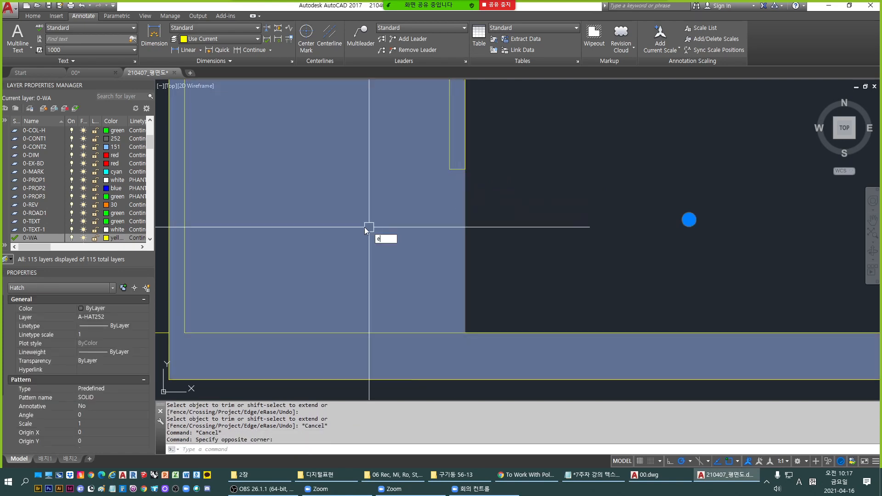
{"action": "key", "text": "space"}
{"action": "key", "text": "Escape"}
{"action": "left_click", "coordinate": [470, 252]}
{"action": "left_click", "coordinate": [391, 239]}
{"action": "type", "text": "e"}
{"action": "key", "text": "space"}
{"action": "key", "text": "Escape"}
{"action": "scroll", "coordinate": [361, 238], "scroll_direction": "down", "scroll_amount": 4}
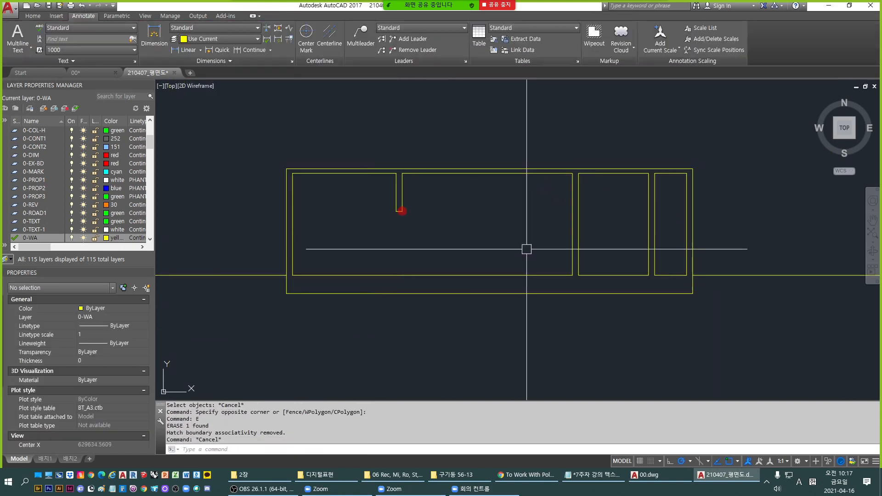
{"action": "key", "text": "Escape"}
{"action": "key", "text": "Escape"}
Fillet the raised line with both faces of the first inner wall to form sharp corners at the wall's lower end.
{"action": "scroll", "coordinate": [398, 210], "scroll_direction": "up", "scroll_amount": 8}
{"action": "type", "text": "f"}
{"action": "key", "text": "space"}
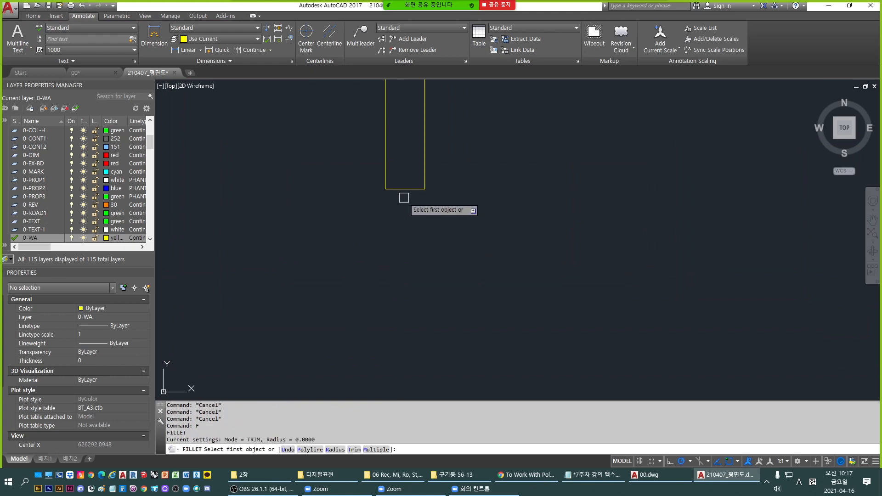
{"action": "left_click", "coordinate": [406, 189]}
{"action": "left_click", "coordinate": [424, 181]}
{"action": "key", "text": "space"}
{"action": "left_click", "coordinate": [408, 189]}
{"action": "left_click", "coordinate": [387, 178]}
{"action": "key", "text": "Escape"}
{"action": "scroll", "coordinate": [327, 235], "scroll_direction": "down", "scroll_amount": 6}
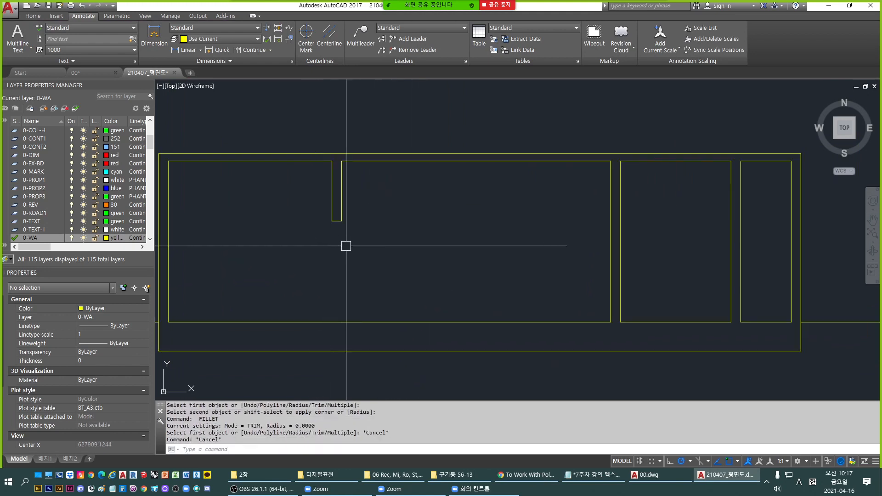
{"action": "left_click", "coordinate": [327, 291]}
{"action": "key", "text": "Escape"}
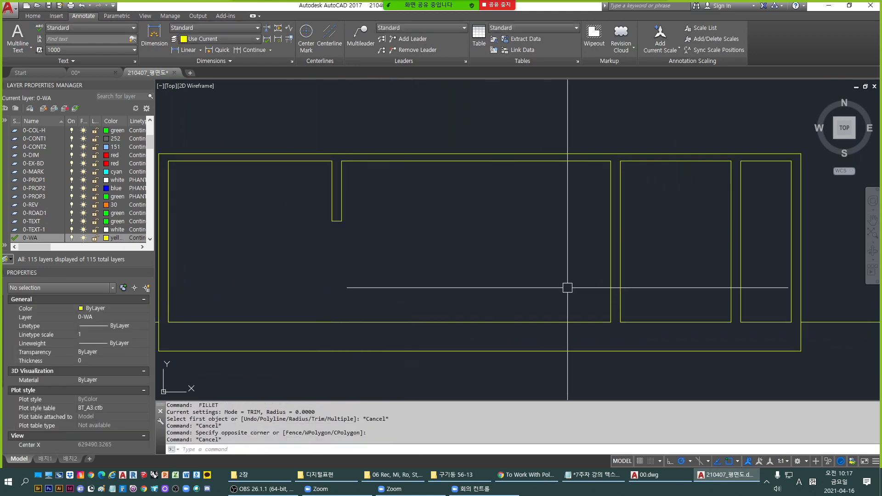
Examine the section's walls and opening against the floor plan above it.
{"action": "scroll", "coordinate": [449, 276], "scroll_direction": "down", "scroll_amount": 2}
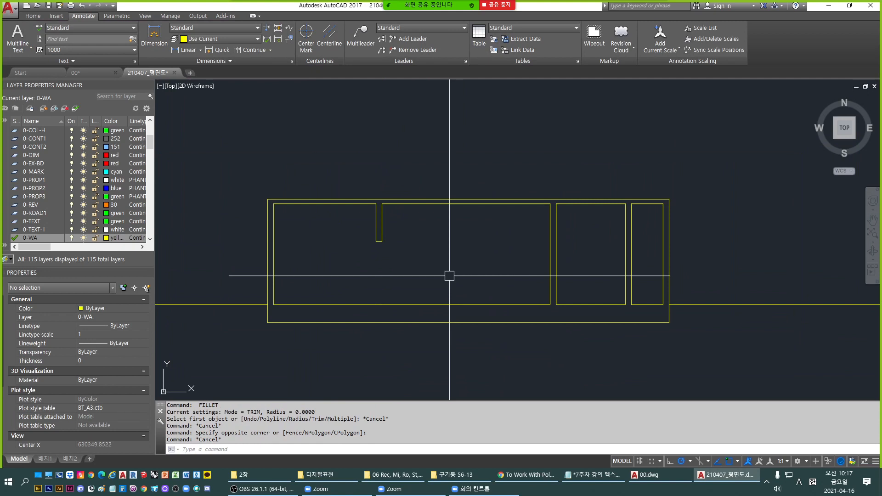
{"action": "scroll", "coordinate": [451, 275], "scroll_direction": "down", "scroll_amount": 4}
{"action": "middle_click_drag", "start_coordinate": [491, 210], "coordinate": [461, 356]}
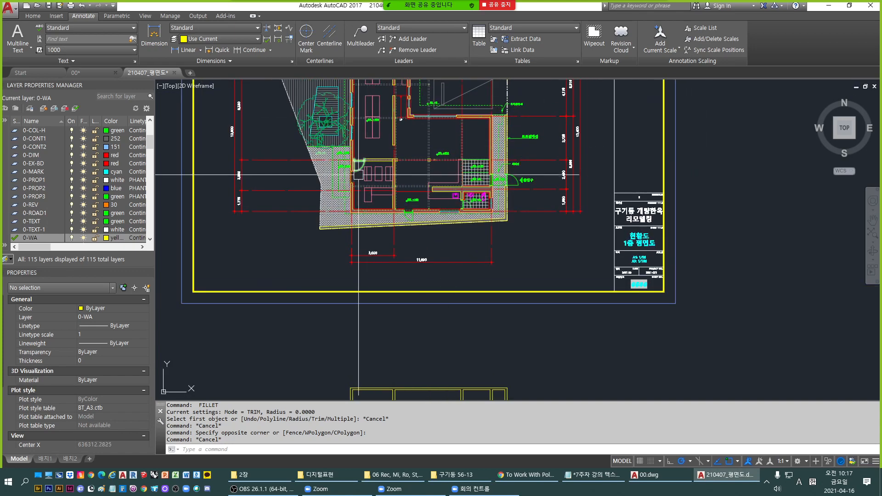
{"action": "scroll", "coordinate": [356, 197], "scroll_direction": "up", "scroll_amount": 2}
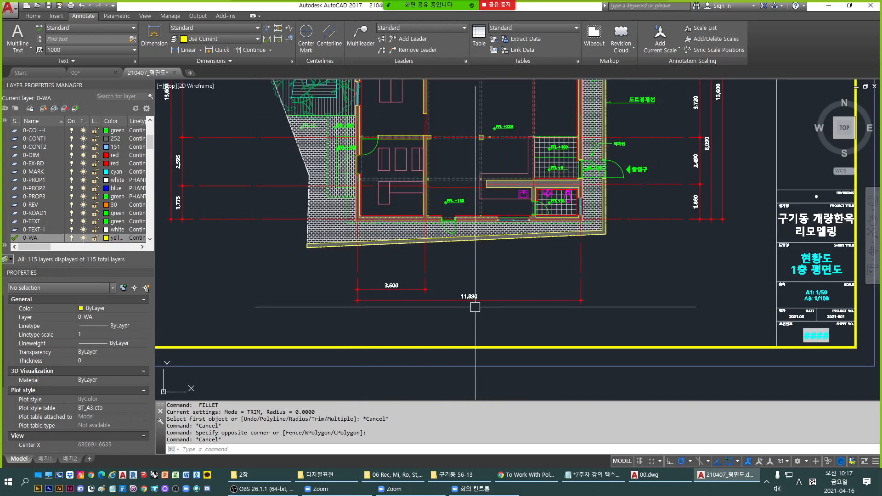
{"action": "scroll", "coordinate": [474, 307], "scroll_direction": "up", "scroll_amount": 2}
{"action": "middle_click_drag", "start_coordinate": [429, 309], "coordinate": [452, 101]}
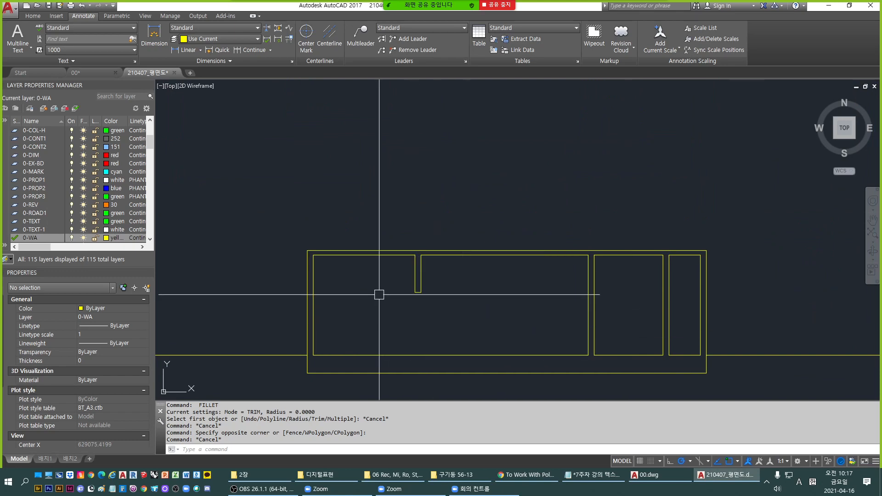
{"action": "left_click", "coordinate": [256, 187]}
{"action": "left_click", "coordinate": [744, 388]}
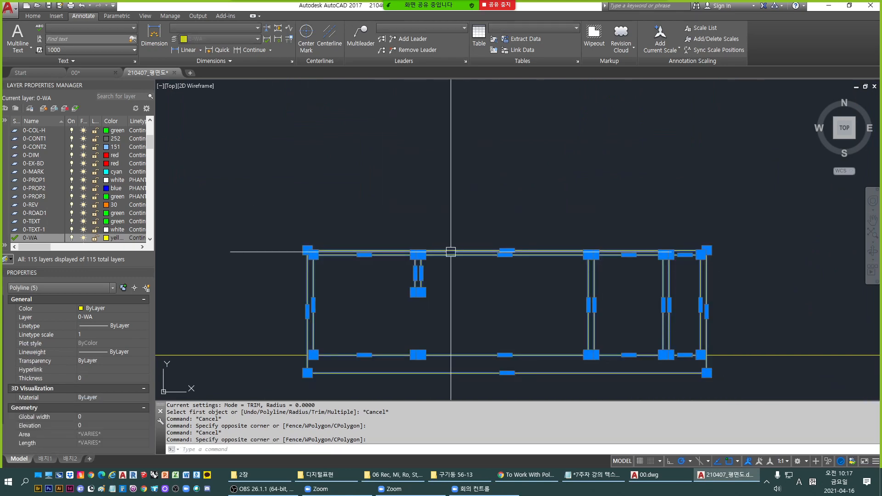
{"action": "key", "text": "Escape"}
{"action": "key", "text": "Escape"}
{"action": "key", "text": "Escape"}
{"action": "scroll", "coordinate": [453, 248], "scroll_direction": "down", "scroll_amount": 3}
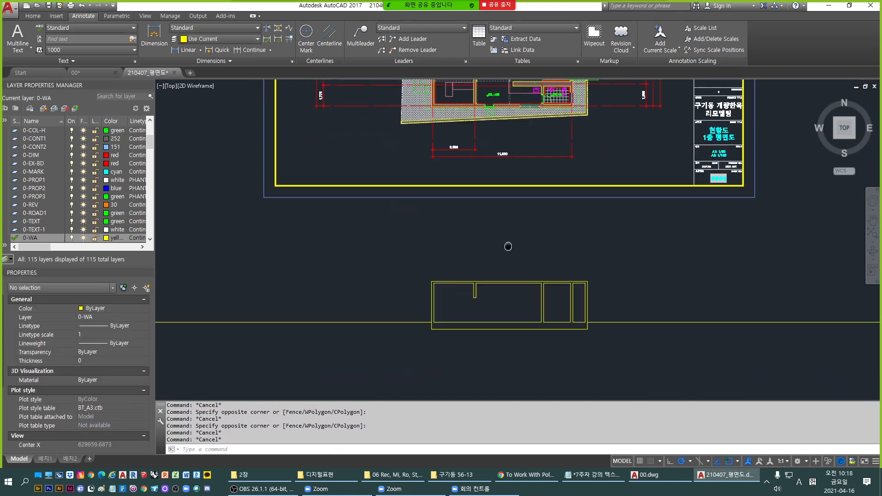
{"action": "middle_click_drag", "start_coordinate": [497, 193], "coordinate": [500, 262]}
{"action": "middle_click_drag", "start_coordinate": [432, 325], "coordinate": [409, 202]}
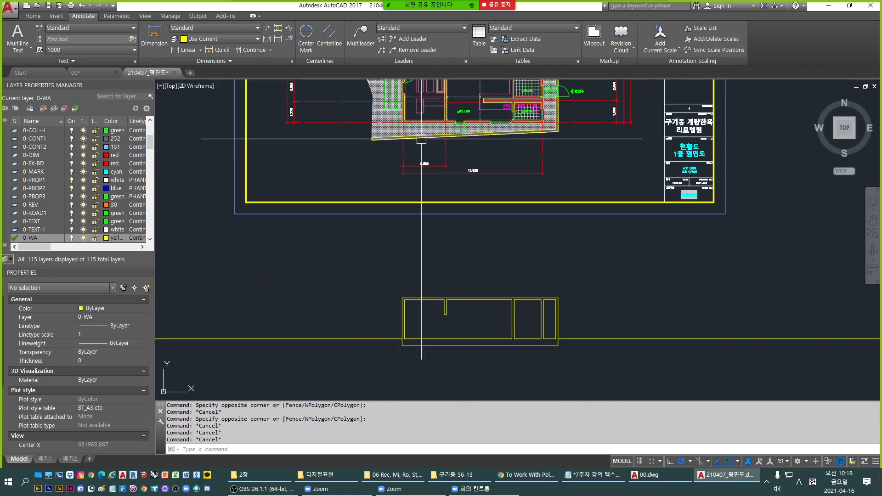
{"action": "scroll", "coordinate": [473, 335], "scroll_direction": "up", "scroll_amount": 4}
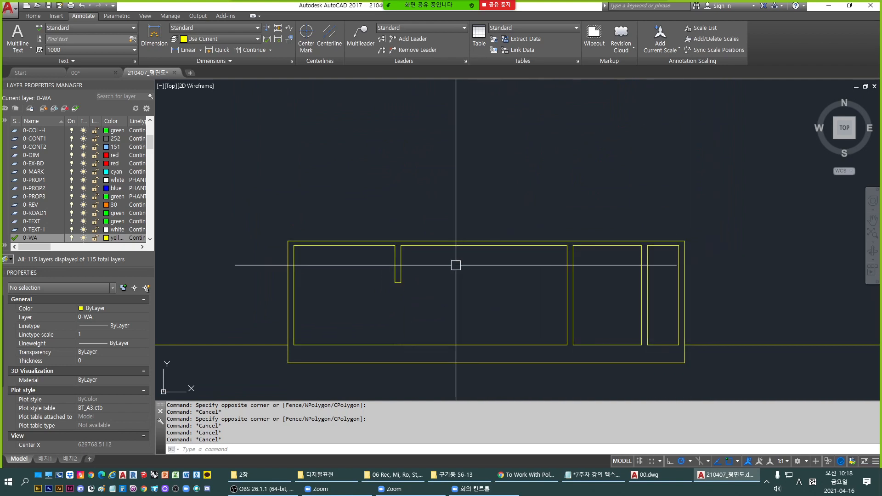
{"action": "middle_click_drag", "start_coordinate": [622, 265], "coordinate": [574, 280]}
{"action": "key", "text": "Escape"}
{"action": "key", "text": "Escape"}
{"action": "key", "text": "Escape"}
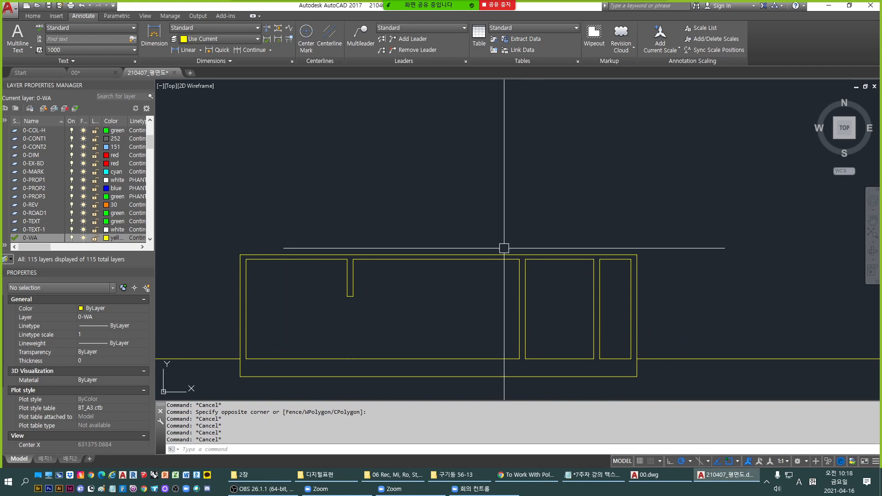
Draw a vertical polyline upward from the roof's top edge, in line with the left face of the second inner wall.
{"action": "type", "text": "l"}
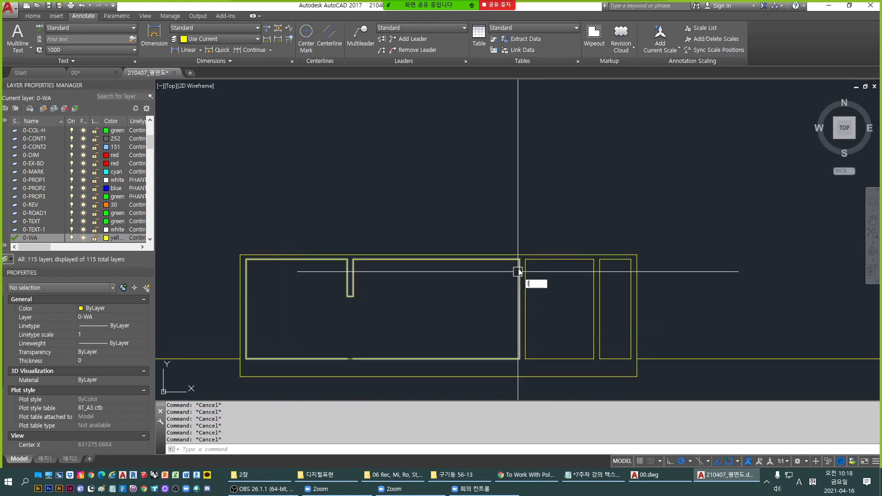
{"action": "key", "text": "Return"}
{"action": "left_click", "coordinate": [519, 256]}
{"action": "left_click", "coordinate": [519, 201]}
{"action": "key", "text": "Escape"}
{"action": "key", "text": "Escape"}
{"action": "left_click", "coordinate": [541, 254]}
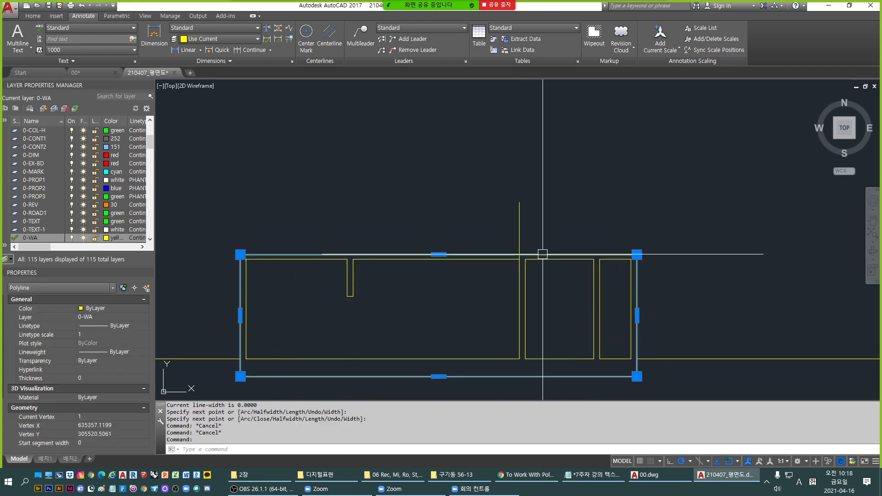
{"action": "key", "text": "Escape"}
{"action": "key", "text": "Escape"}
Draw a horizontal polyline from the upper end of the new vertical line rightward past the outer wall.
{"action": "type", "text": "l"}
{"action": "key", "text": "Return"}
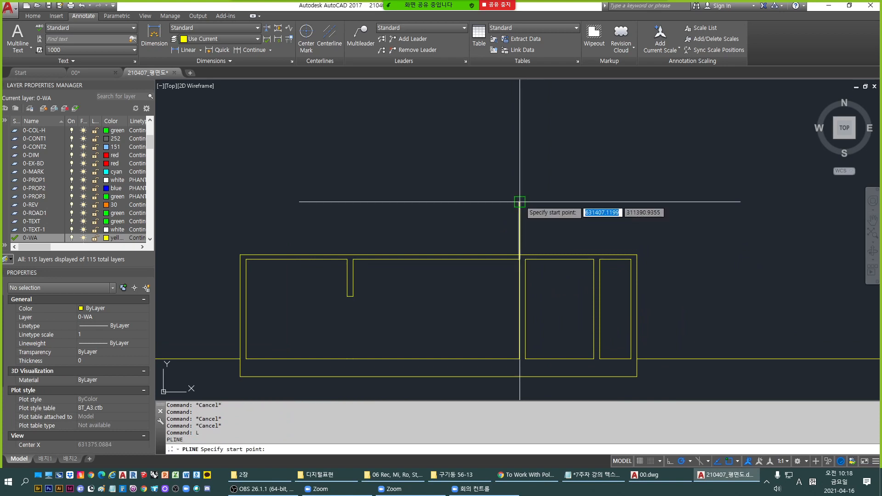
{"action": "left_click", "coordinate": [519, 201]}
{"action": "left_click", "coordinate": [655, 201]}
{"action": "key", "text": "Escape"}
{"action": "key", "text": "Escape"}
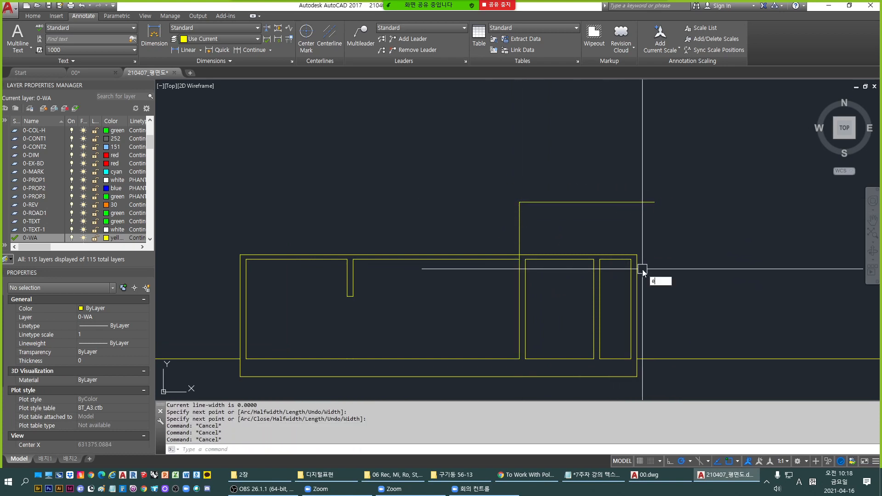
{"action": "type", "text": "ex"}
{"action": "key", "text": "Return"}
{"action": "left_click", "coordinate": [632, 254]}
{"action": "key", "text": "Escape"}
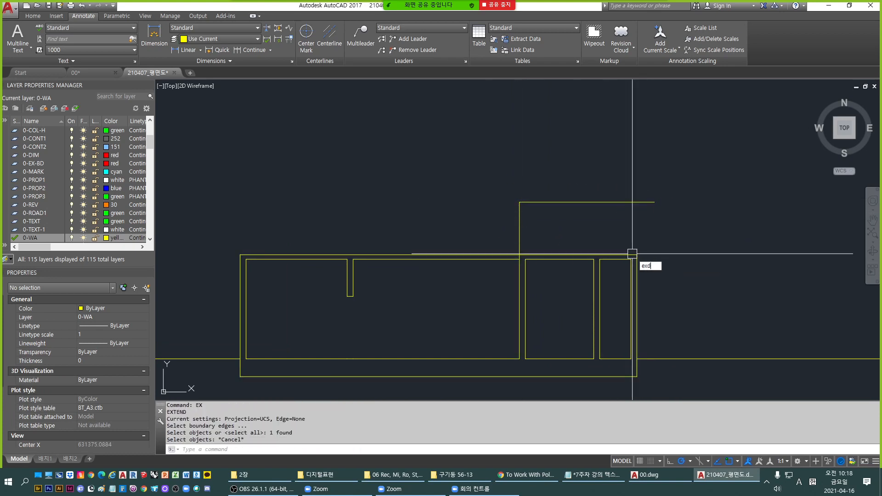
{"action": "key", "text": "Escape"}
Stretch the upper end of the right outer wall's outer line straight up to the raised horizontal line.
{"action": "left_click", "coordinate": [636, 271]}
{"action": "left_click", "coordinate": [636, 254]}
{"action": "left_click", "coordinate": [636, 202]}
{"action": "key", "text": "Escape"}
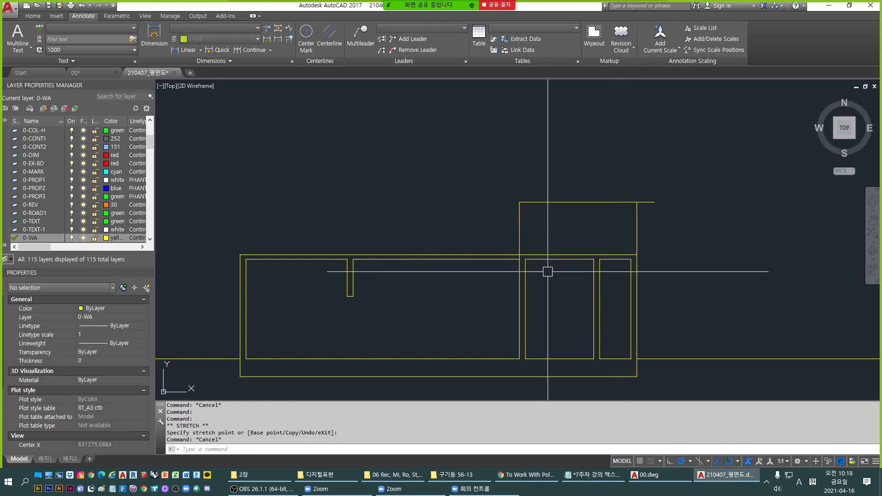
Trim away the roof's top edge to the left of the new vertical line.
{"action": "left_click", "coordinate": [506, 250]}
{"action": "key", "text": "Escape"}
{"action": "key", "text": "Escape"}
{"action": "type", "text": "tr"}
{"action": "key", "text": "Return"}
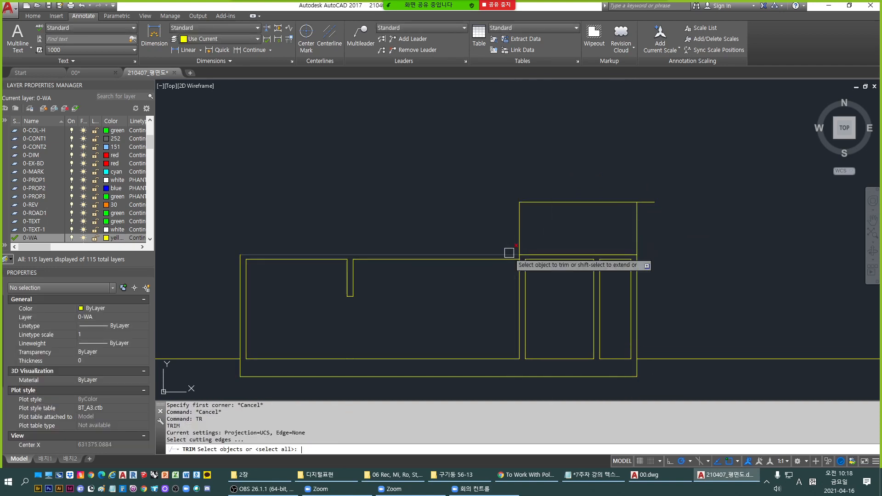
{"action": "key", "text": "Escape"}
{"action": "key", "text": "Escape"}
Stretch the upper parts of the two right-hand rooms and their roof up to the raised horizontal line, leaving out the large left room.
{"action": "type", "text": "s"}
{"action": "key", "text": "Return"}
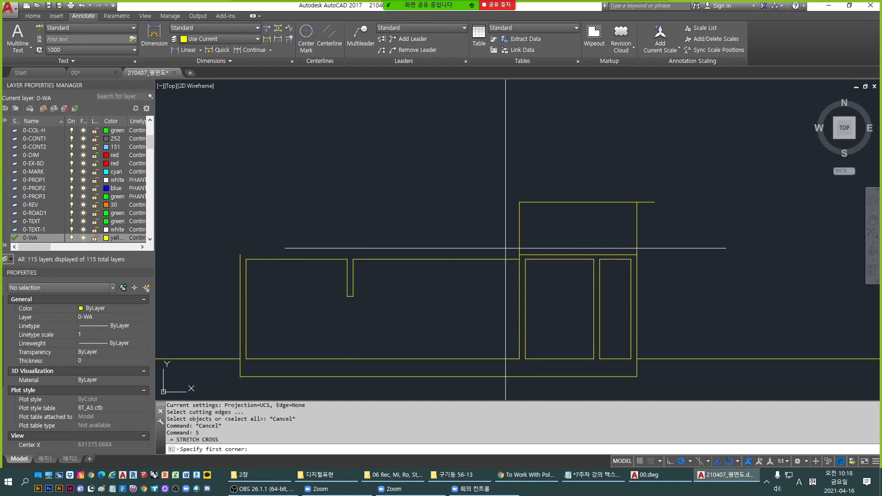
{"action": "left_click", "coordinate": [505, 248]}
{"action": "left_click", "coordinate": [667, 296]}
{"action": "left_click", "coordinate": [498, 276], "text": "shift"}
{"action": "left_click", "coordinate": [469, 248], "text": "shift"}
{"action": "key", "text": "Return"}
{"action": "left_click", "coordinate": [519, 254]}
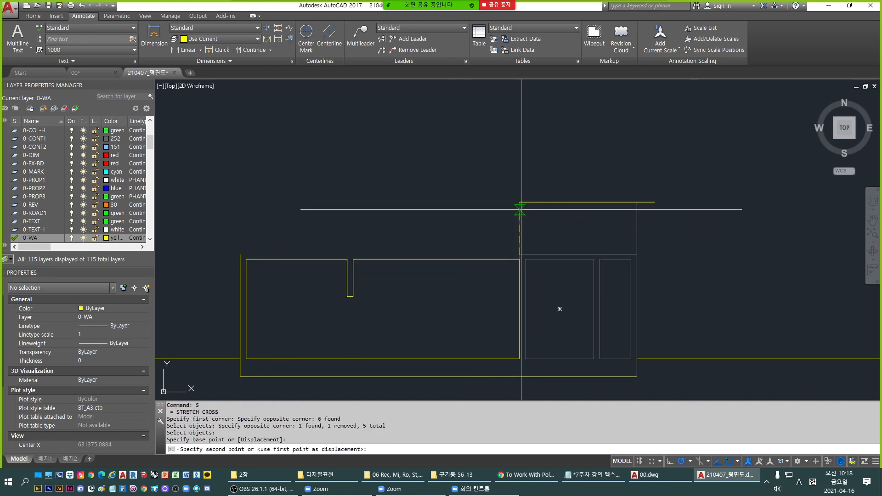
{"action": "left_click", "coordinate": [520, 203]}
{"action": "key", "text": "Escape"}
Erase the horizontal helper line that projects past the right outer wall at the raised roof.
{"action": "left_click", "coordinate": [649, 202]}
{"action": "type", "text": "e"}
{"action": "key", "text": "Return"}
{"action": "key", "text": "Escape"}
{"action": "key", "text": "Escape"}
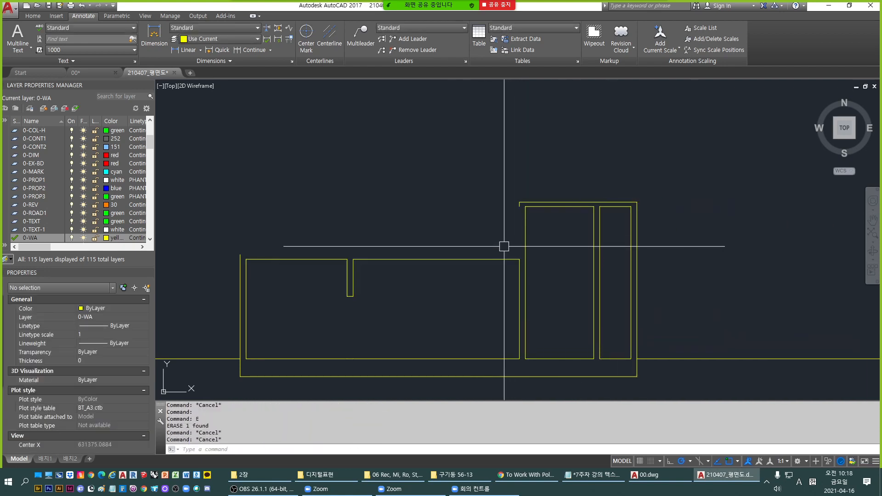
{"action": "key", "text": "Escape"}
{"action": "key", "text": "Escape"}
{"action": "left_click", "coordinate": [415, 260]}
{"action": "key", "text": "Escape"}
{"action": "key", "text": "Escape"}
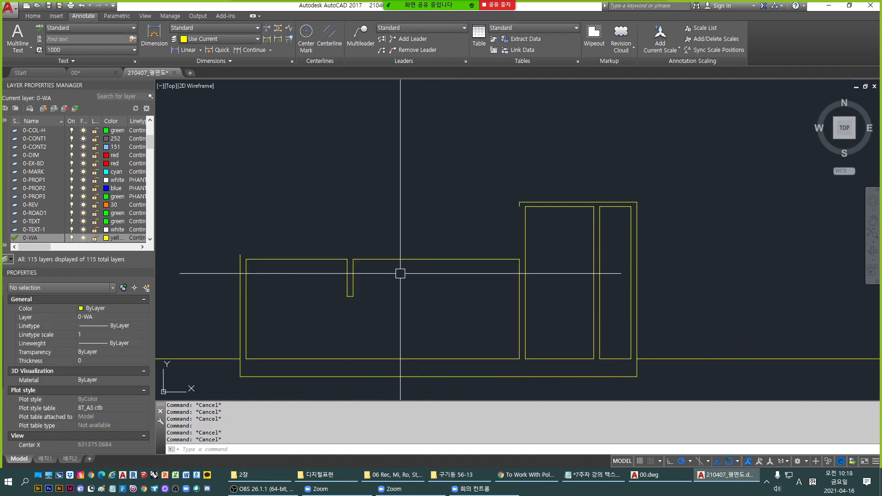
Draw a horizontal polyline from the left outer wall's upper end across the low roof, past the second inner wall.
{"action": "type", "text": "l"}
{"action": "key", "text": "Return"}
{"action": "left_click", "coordinate": [240, 254]}
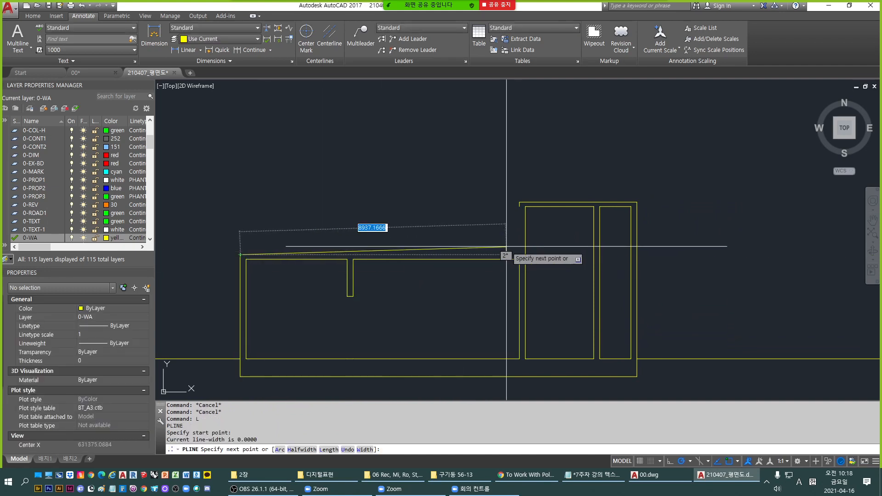
{"action": "left_click", "coordinate": [540, 254]}
{"action": "key", "text": "Escape"}
{"action": "key", "text": "Escape"}
Fillet the raised roof's left vertical edge with the low roof's top line to form a sharp corner.
{"action": "scroll", "coordinate": [521, 261], "scroll_direction": "up", "scroll_amount": 2}
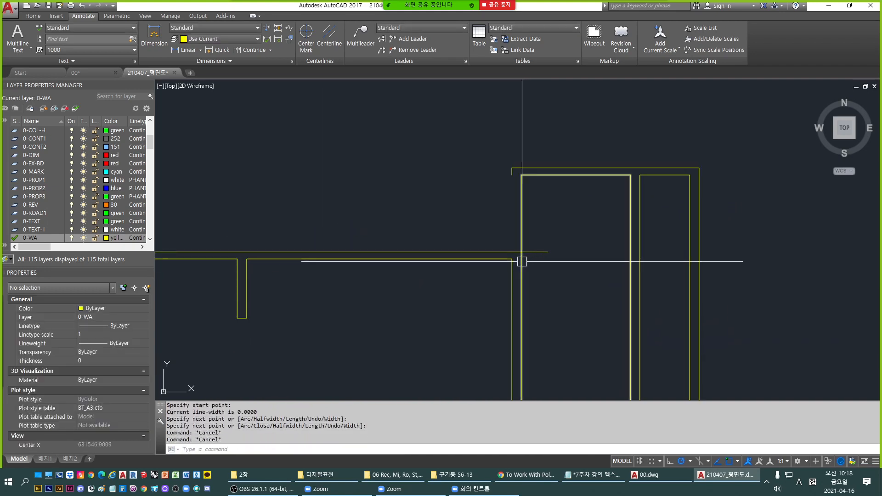
{"action": "type", "text": "f"}
{"action": "key", "text": "Return"}
{"action": "left_click", "coordinate": [511, 177]}
{"action": "left_click", "coordinate": [491, 251]}
{"action": "key", "text": "Return"}
{"action": "key", "text": "Escape"}
{"action": "scroll", "coordinate": [506, 214], "scroll_direction": "down", "scroll_amount": 4}
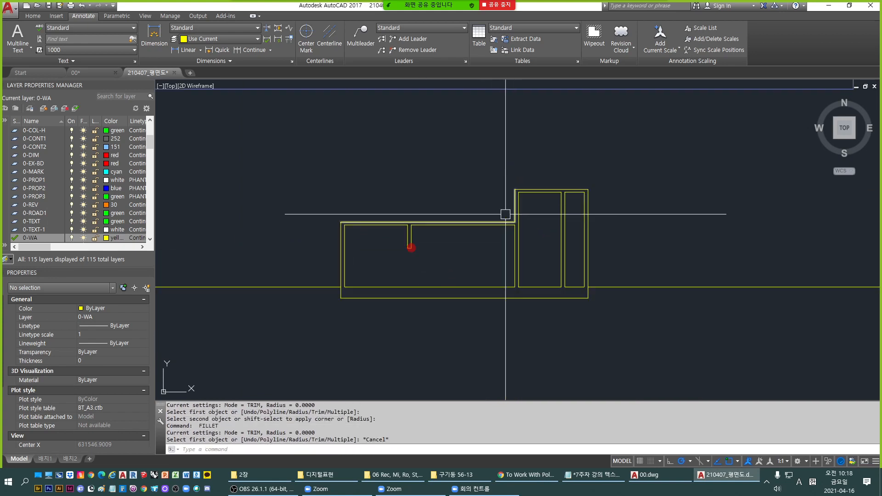
{"action": "key", "text": "Escape"}
{"action": "left_click", "coordinate": [269, 187]}
{"action": "left_click", "coordinate": [614, 325]}
{"action": "key", "text": "Escape"}
{"action": "key", "text": "Escape"}
{"action": "scroll", "coordinate": [437, 292], "scroll_direction": "down", "scroll_amount": 2}
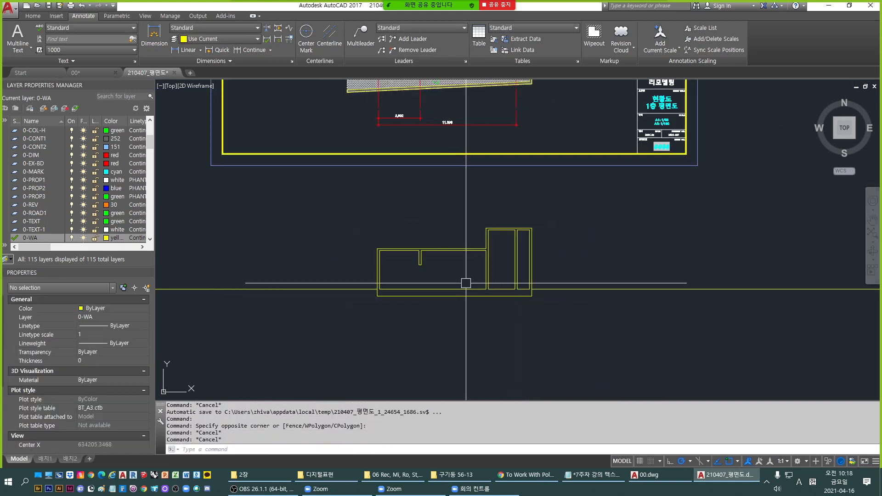
{"action": "middle_click_drag", "start_coordinate": [466, 283], "coordinate": [506, 304]}
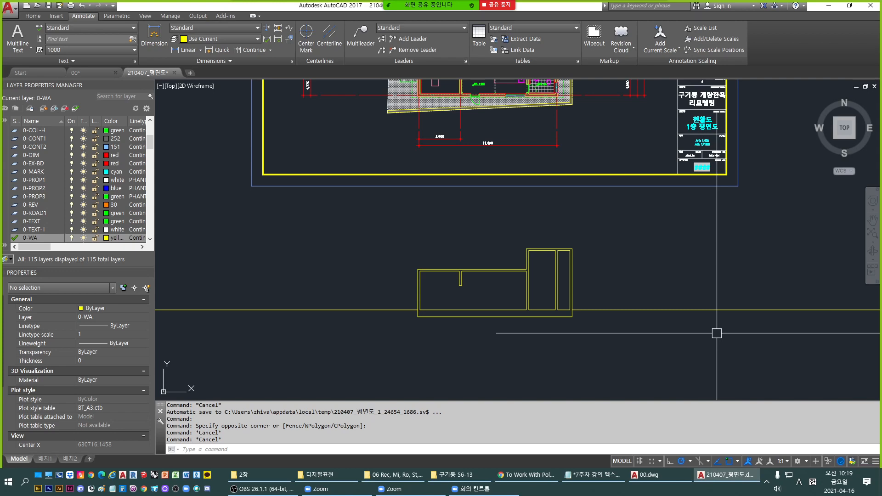
{"action": "scroll", "coordinate": [597, 329], "scroll_direction": "down", "scroll_amount": 3}
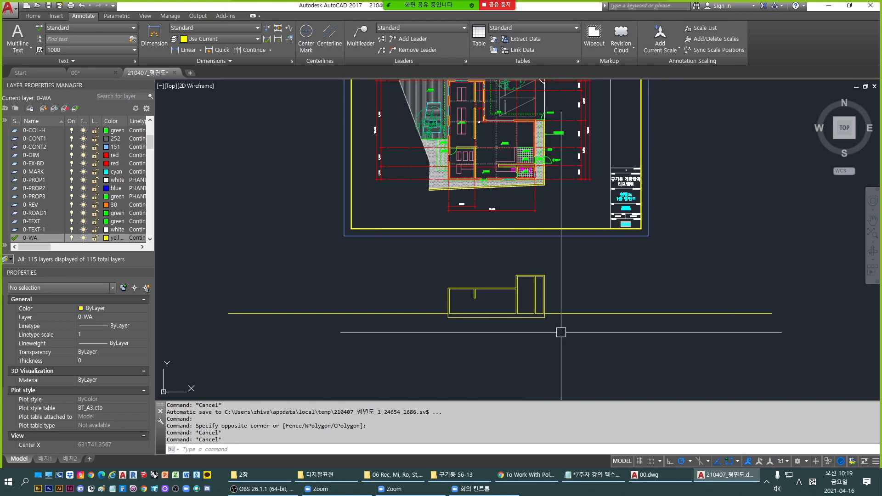
{"action": "left_click", "coordinate": [604, 358]}
{"action": "left_click", "coordinate": [425, 267]}
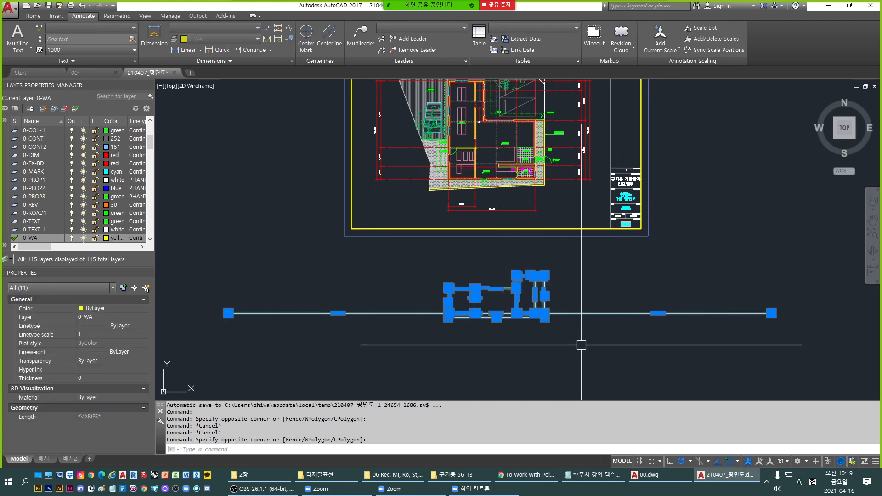
{"action": "left_click", "coordinate": [589, 346]}
{"action": "key", "text": "Escape"}
{"action": "key", "text": "Escape"}
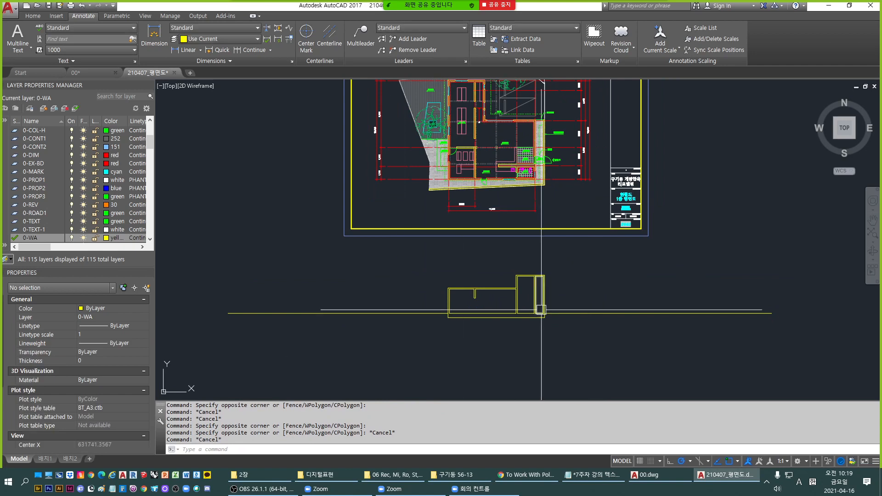
{"action": "key", "text": "Escape"}
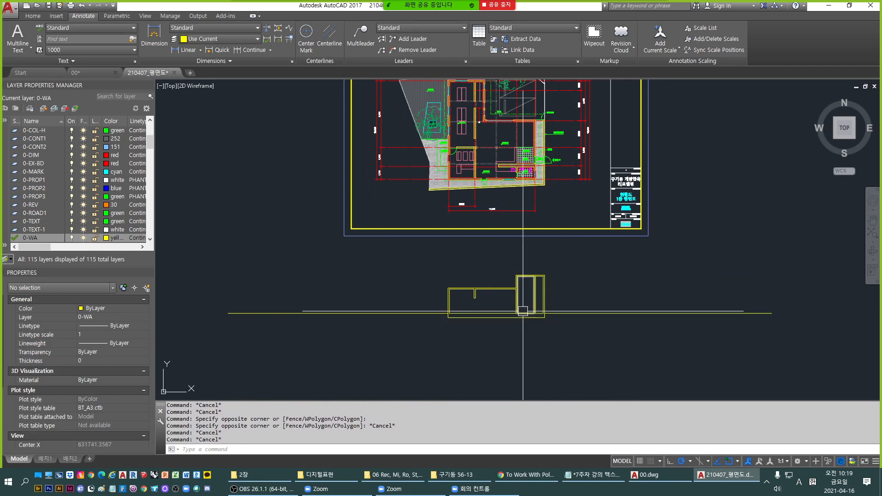
Erase the whole section drawing below the floor plan sheet, including its long horizontal ground line.
{"action": "scroll", "coordinate": [523, 310], "scroll_direction": "up", "scroll_amount": 2}
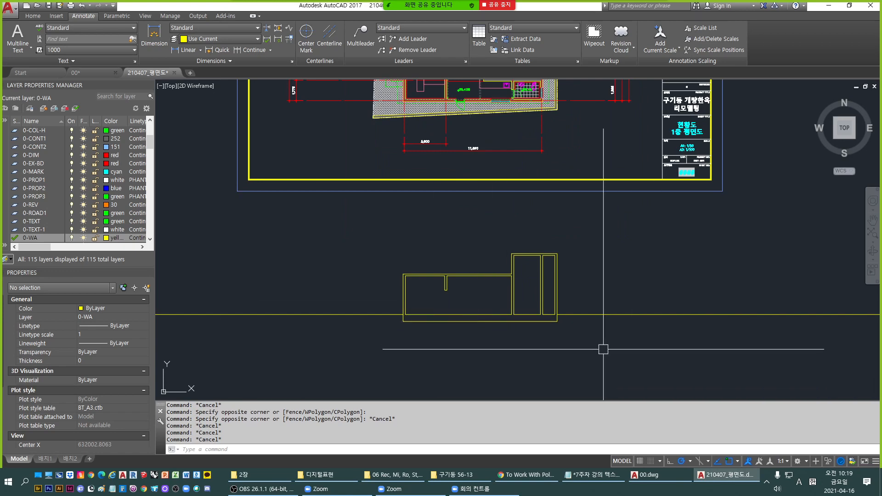
{"action": "left_click", "coordinate": [625, 325]}
{"action": "left_click", "coordinate": [368, 234]}
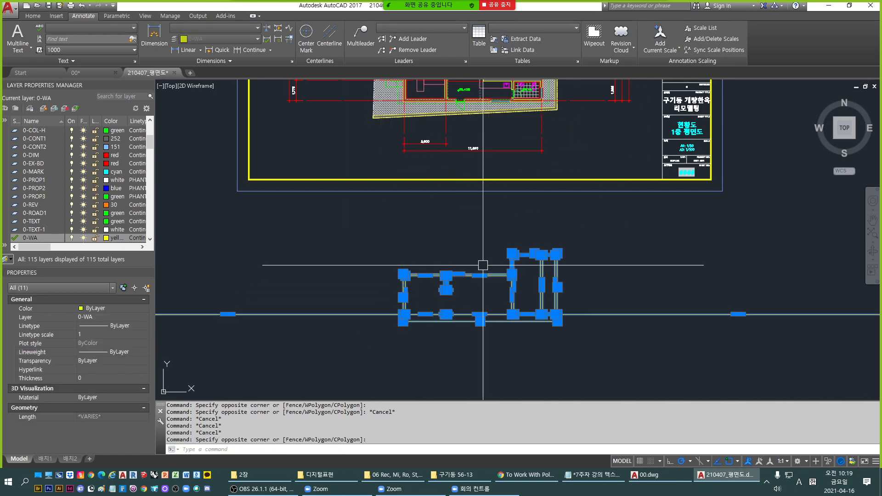
{"action": "scroll", "coordinate": [431, 294], "scroll_direction": "down", "scroll_amount": 2}
{"action": "middle_click_drag", "start_coordinate": [444, 336], "coordinate": [479, 339]}
{"action": "key", "text": "Delete"}
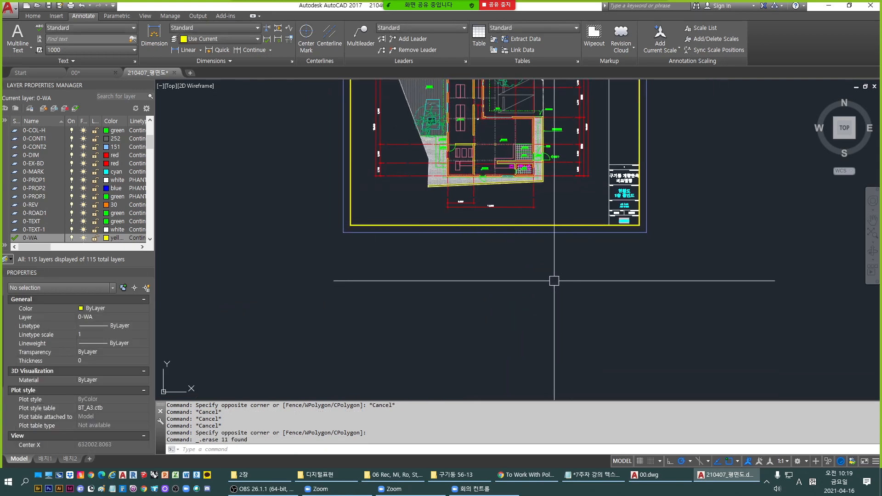
{"action": "key", "text": "Escape"}
{"action": "key", "text": "Escape"}
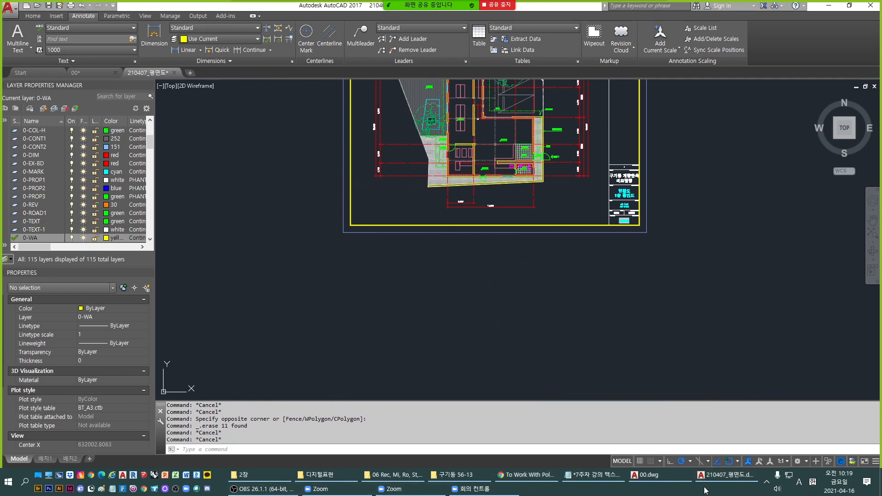
Switch to 00.dwg and erase the four vertical construction lines running past the practice drawings.
{"action": "left_click", "coordinate": [652, 474]}
{"action": "left_click", "coordinate": [646, 224]}
{"action": "left_click", "coordinate": [364, 173]}
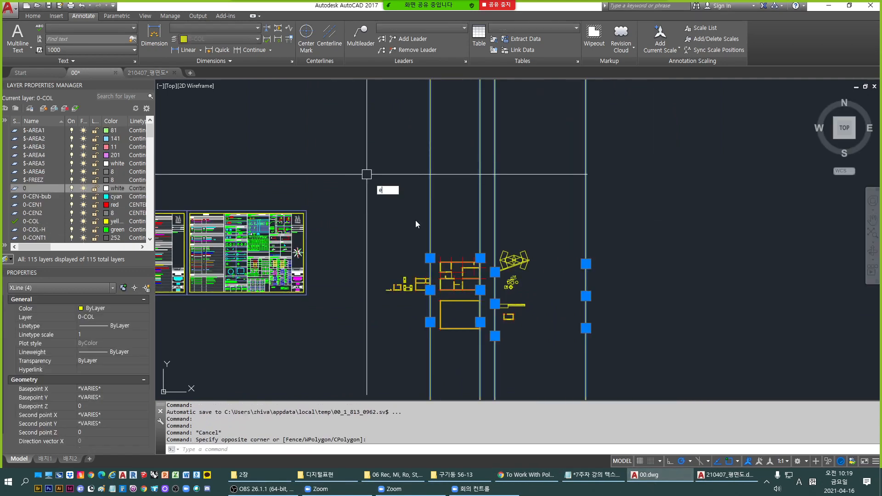
{"action": "type", "text": "e"}
{"action": "key", "text": "Return"}
{"action": "key", "text": "Escape"}
{"action": "key", "text": "Escape"}
{"action": "scroll", "coordinate": [507, 327], "scroll_direction": "up", "scroll_amount": 2}
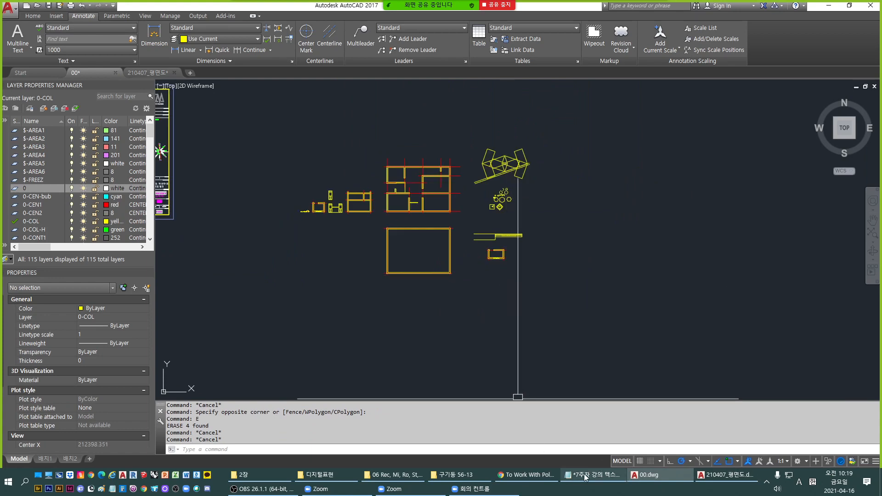
Switch to the Notepad lecture notes, place them beside the drawing and highlight the word "Array".
{"action": "left_click", "coordinate": [587, 476]}
{"action": "left_click_drag", "start_coordinate": [628, 148], "coordinate": [881, 133]}
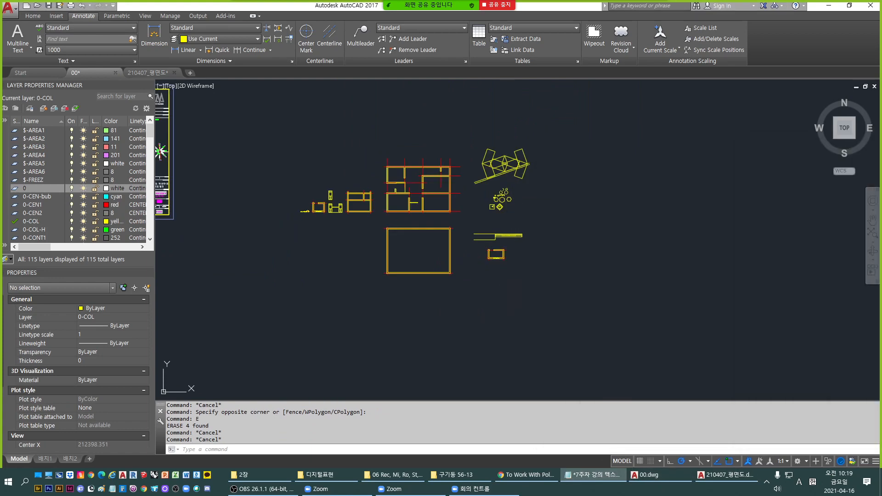
{"action": "scroll", "coordinate": [464, 242], "scroll_direction": "up", "scroll_amount": 6}
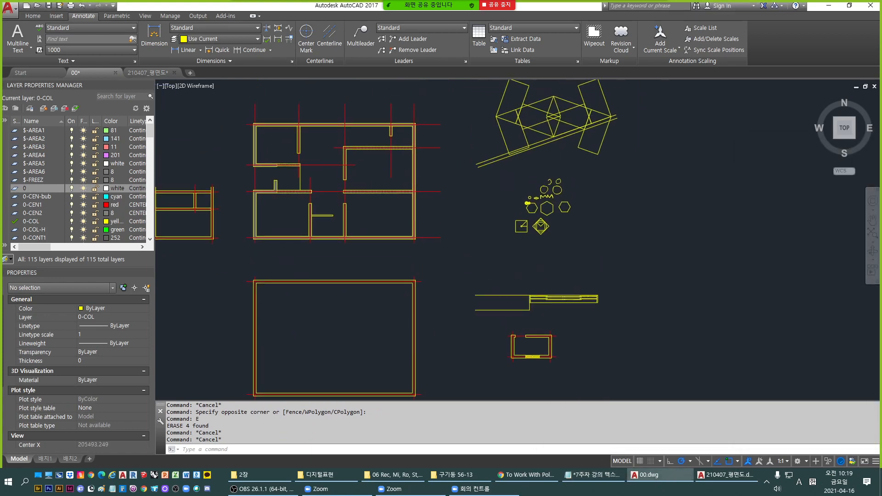
{"action": "scroll", "coordinate": [665, 318], "scroll_direction": "up", "scroll_amount": 2}
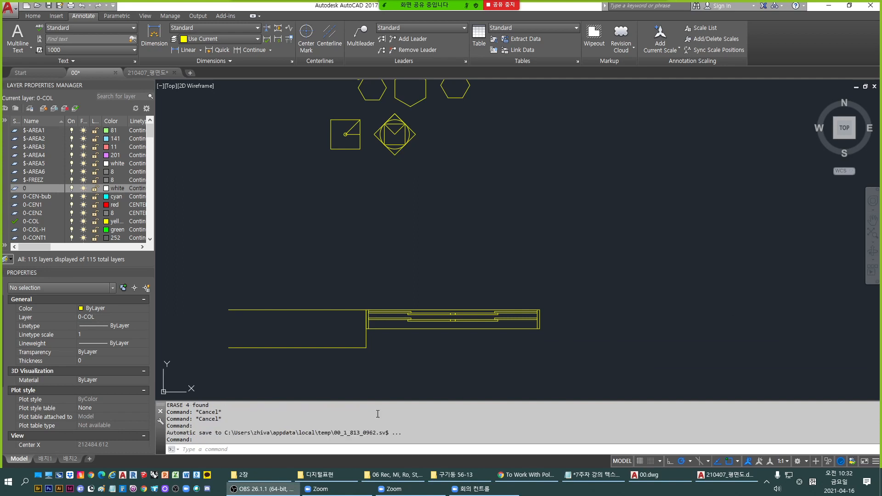
{"action": "mouse_move", "coordinate": [246, 4]}
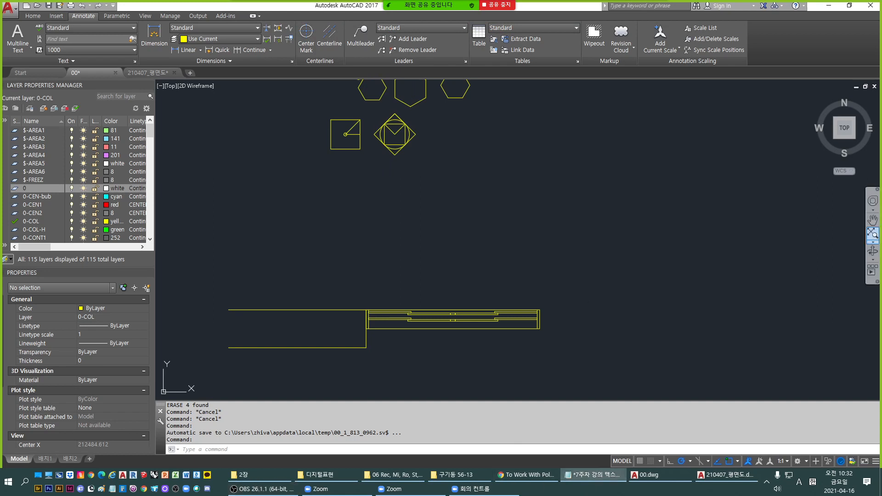
{"action": "left_click_drag", "start_coordinate": [881, 98], "coordinate": [731, 96]}
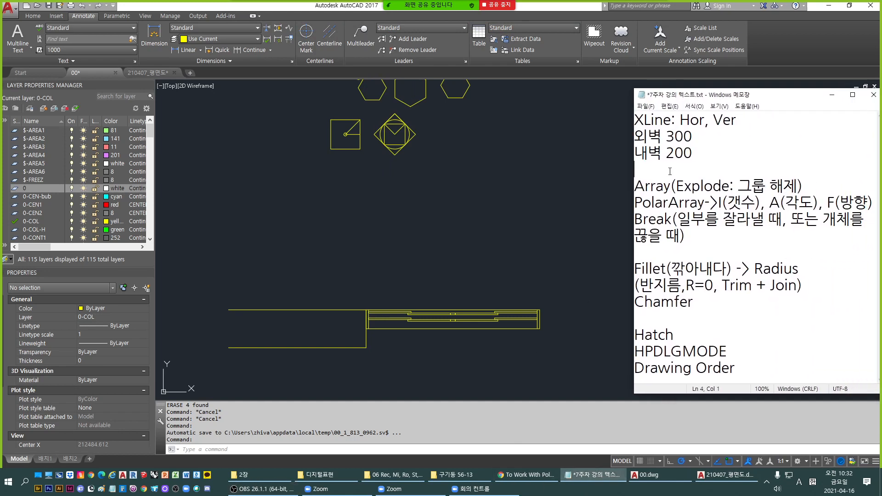
{"action": "left_click", "coordinate": [669, 194]}
{"action": "left_click_drag", "start_coordinate": [669, 194], "coordinate": [634, 189]}
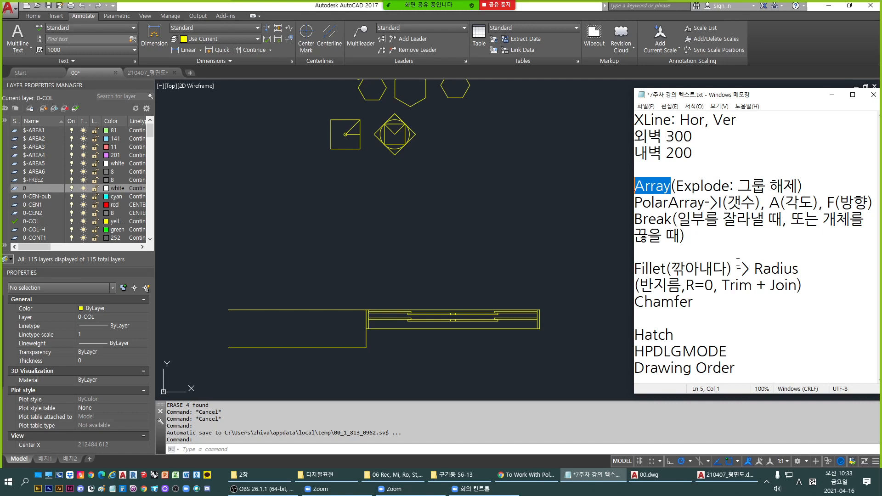
Return to the AutoCAD drawing and list the available ARRAY command variants.
{"action": "left_click", "coordinate": [387, 175]}
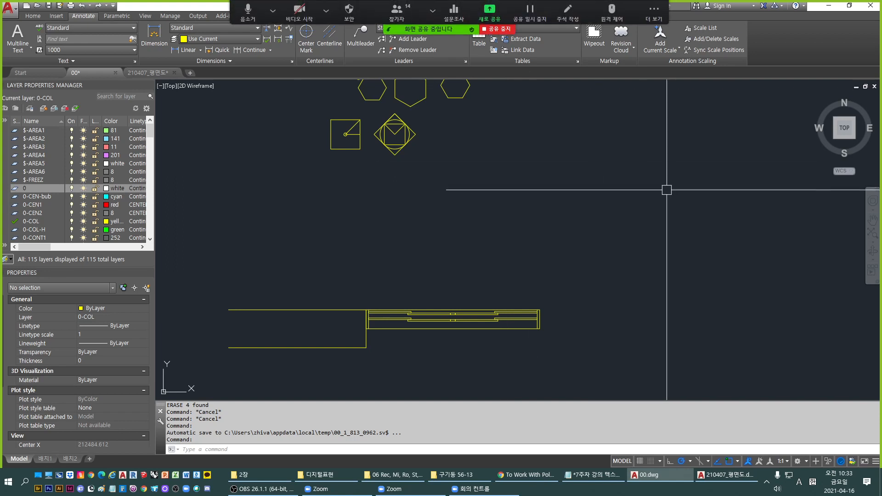
{"action": "type", "text": "ARRAY"}
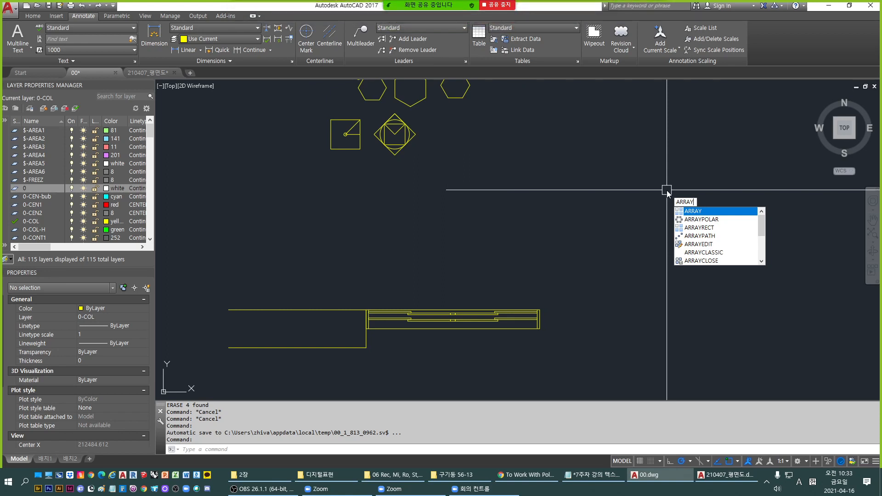
{"action": "key", "text": "Escape"}
{"action": "key", "text": "Escape"}
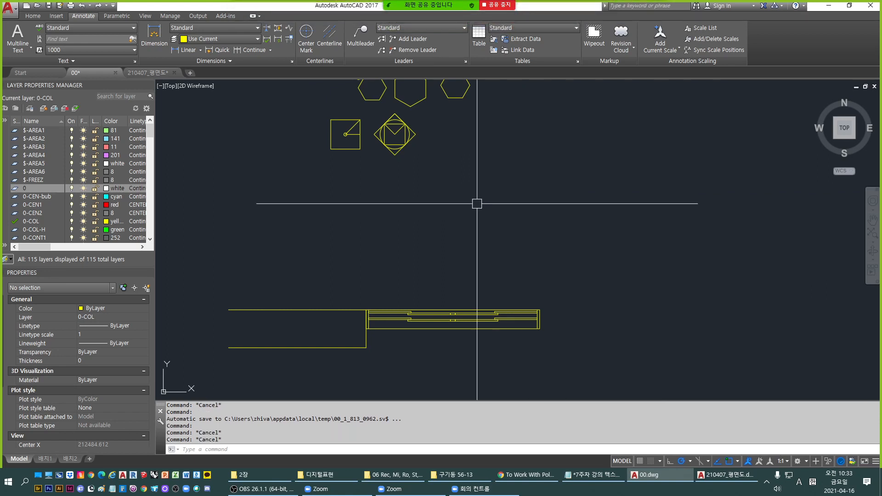
{"action": "scroll", "coordinate": [476, 202], "scroll_direction": "down", "scroll_amount": 3}
{"action": "middle_click_drag", "start_coordinate": [470, 291], "coordinate": [499, 163]}
{"action": "middle_click_drag", "start_coordinate": [492, 207], "coordinate": [486, 315]}
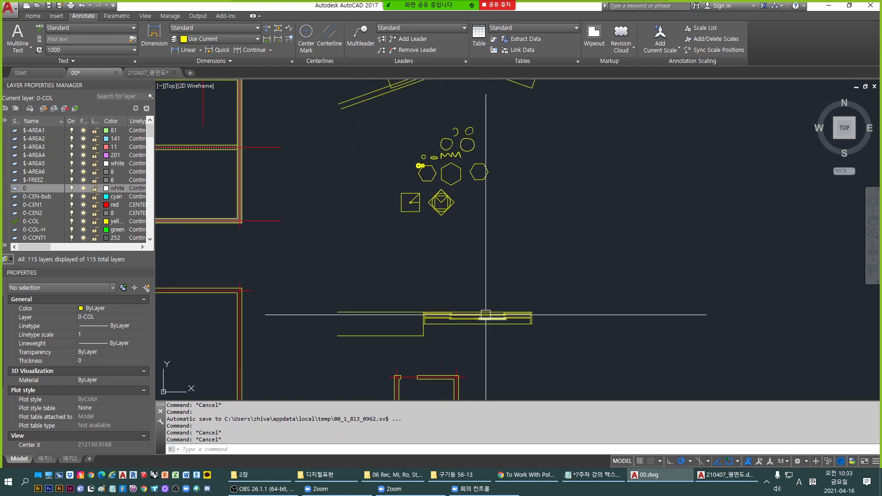
{"action": "scroll", "coordinate": [484, 158], "scroll_direction": "up", "scroll_amount": 4}
{"action": "left_click", "coordinate": [461, 212]}
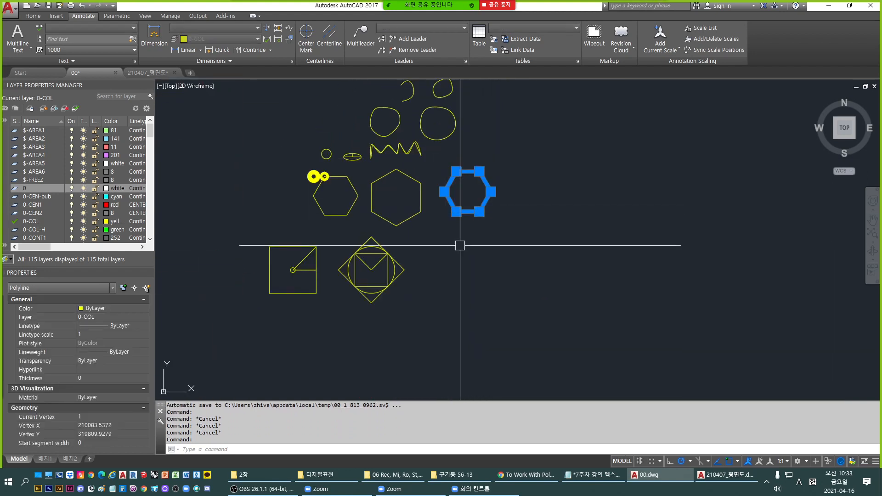
{"action": "middle_click_drag", "start_coordinate": [459, 244], "coordinate": [459, 214]}
{"action": "type", "text": "m"}
{"action": "key", "text": "Return"}
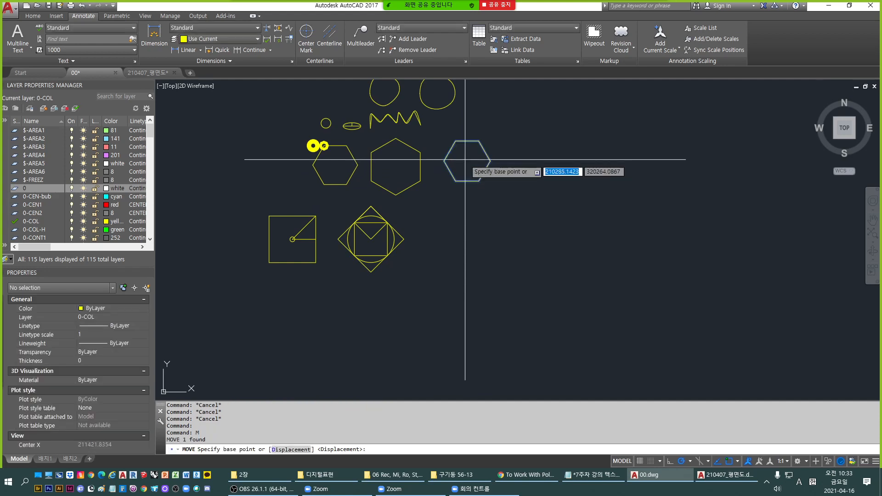
{"action": "left_click", "coordinate": [465, 161]}
{"action": "key", "text": "Escape"}
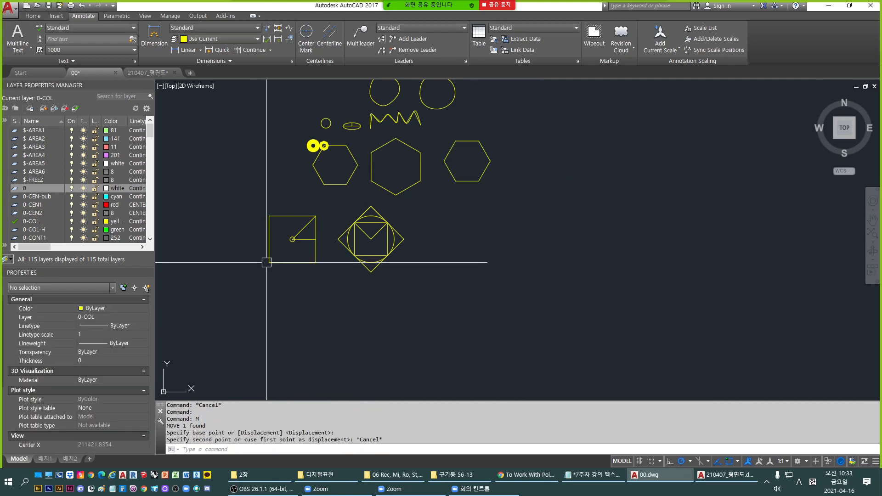
Copy the outer square around the small circle and angled lines into the empty area above the sliding-window detail's right end.
{"action": "left_click", "coordinate": [269, 261]}
{"action": "type", "text": "c"}
{"action": "key", "text": "Return"}
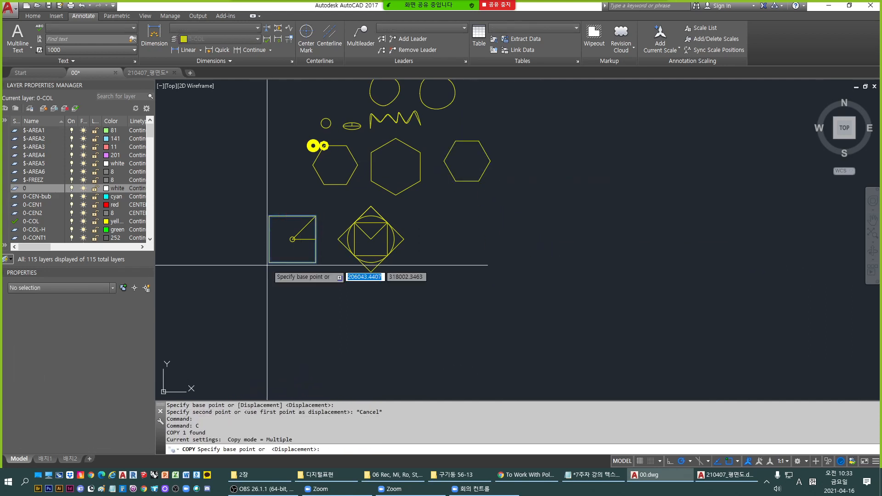
{"action": "left_click", "coordinate": [292, 239]}
{"action": "middle_click_drag", "start_coordinate": [601, 372], "coordinate": [410, 233]}
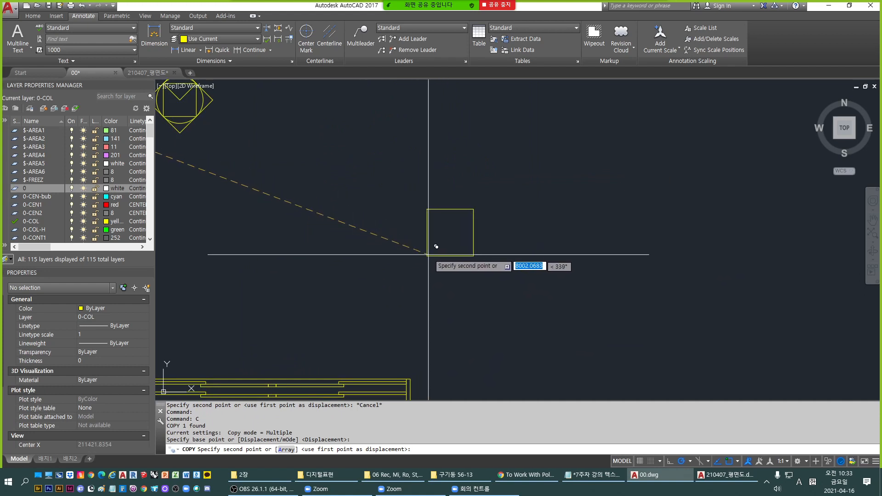
{"action": "left_click", "coordinate": [455, 253]}
{"action": "key", "text": "Escape"}
{"action": "key", "text": "Escape"}
{"action": "middle_click_drag", "start_coordinate": [461, 262], "coordinate": [459, 300]}
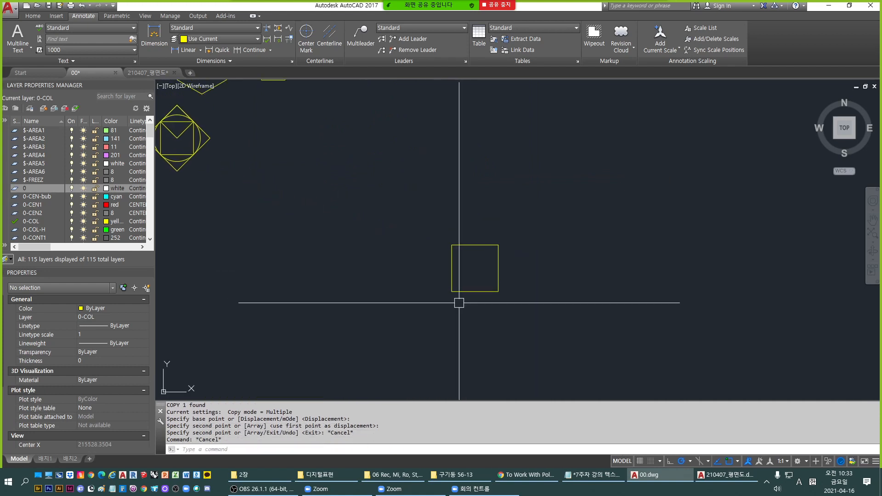
Measure the length of the single yellow square's lower edge.
{"action": "type", "text": "d"}
{"action": "key", "text": "Return"}
{"action": "left_click", "coordinate": [452, 291]}
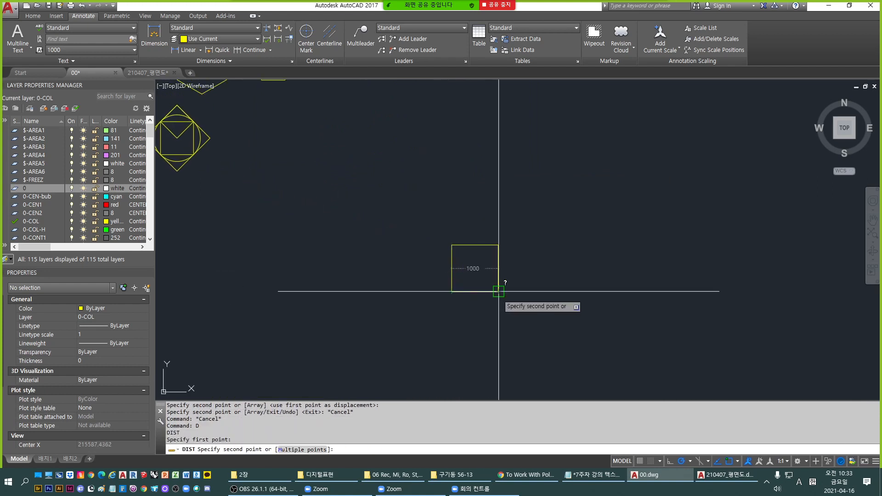
{"action": "key", "text": "Escape"}
{"action": "left_click", "coordinate": [457, 291]}
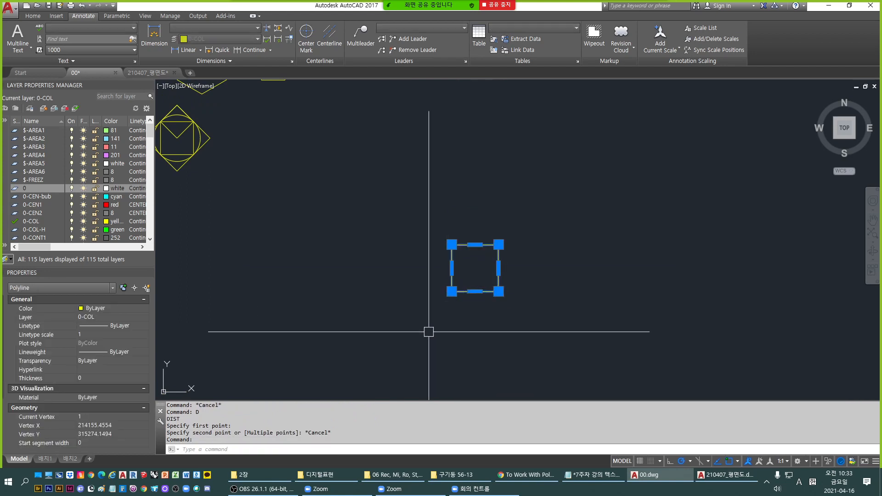
{"action": "key", "text": "Escape"}
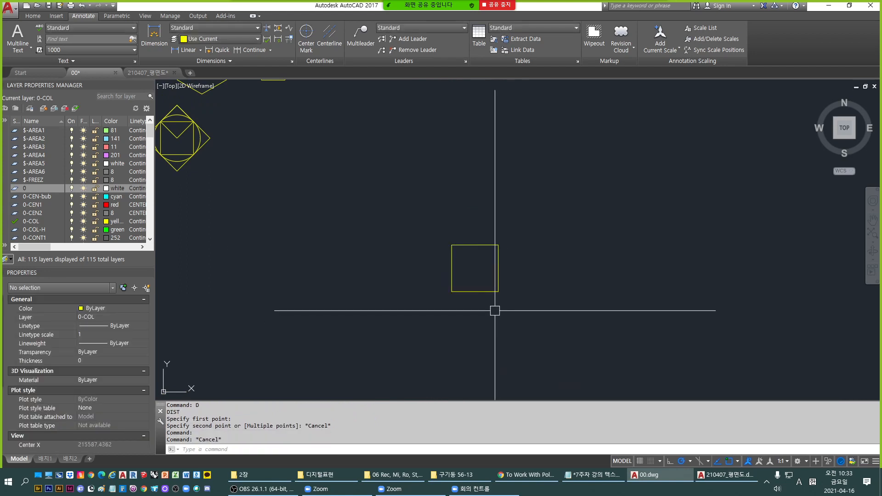
Create a rectangular array from the single yellow square.
{"action": "type", "text": "AR"}
{"action": "key", "text": "Return"}
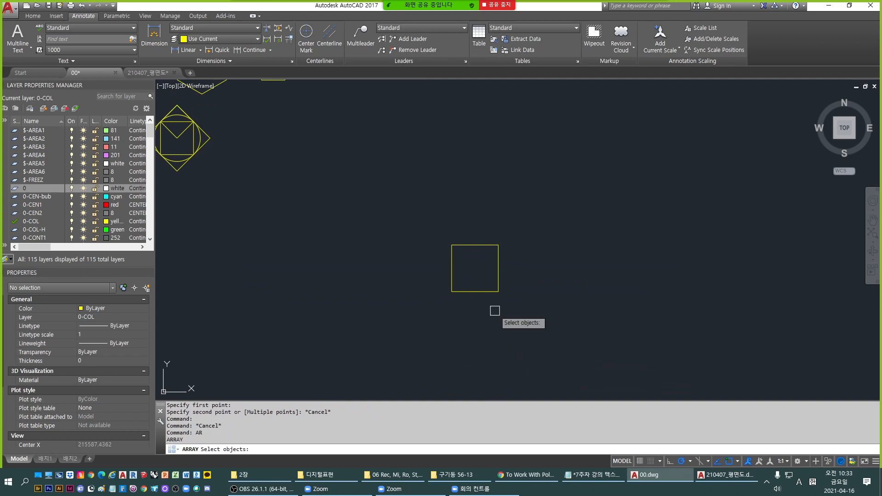
{"action": "left_click", "coordinate": [472, 292]}
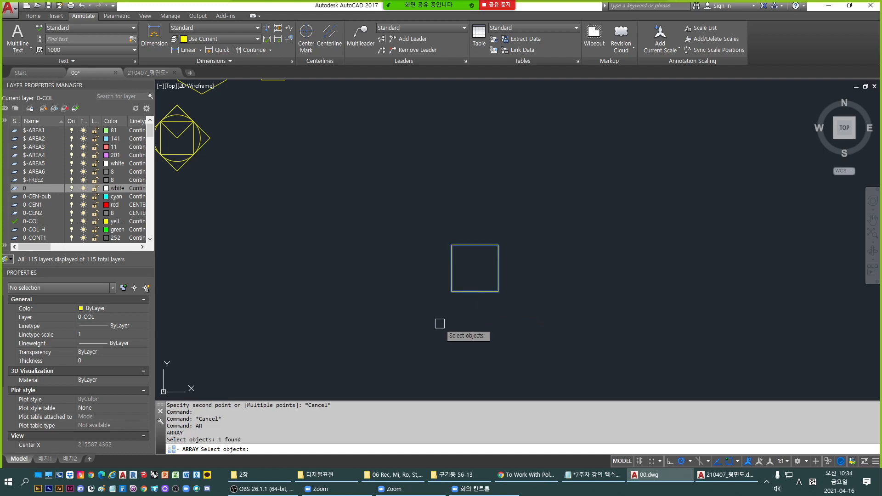
{"action": "key", "text": "Return"}
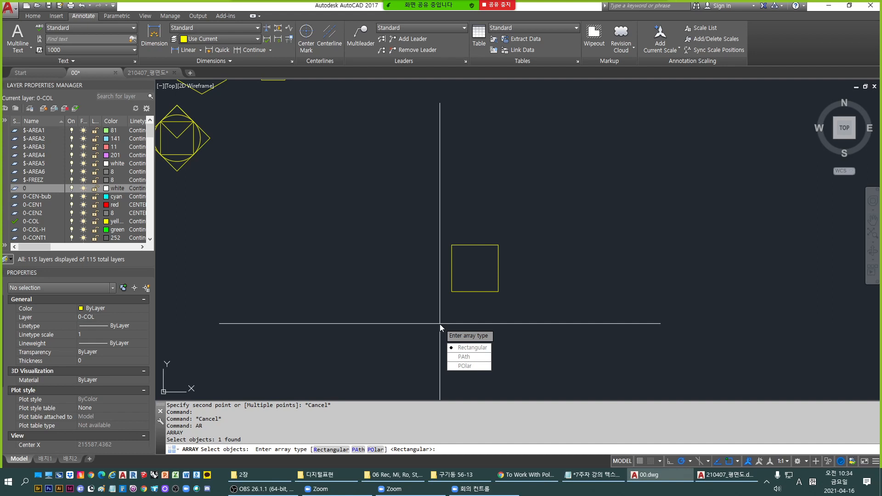
{"action": "key", "text": "Return"}
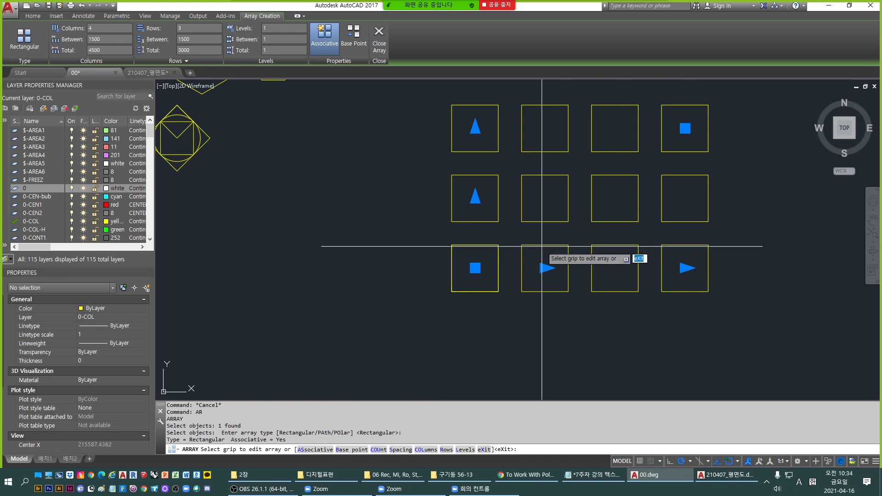
Examine the array preview, looking at its columns, rows, spacing and editing grips.
{"action": "scroll", "coordinate": [558, 245], "scroll_direction": "down", "scroll_amount": 2}
{"action": "scroll", "coordinate": [532, 308], "scroll_direction": "up", "scroll_amount": 3}
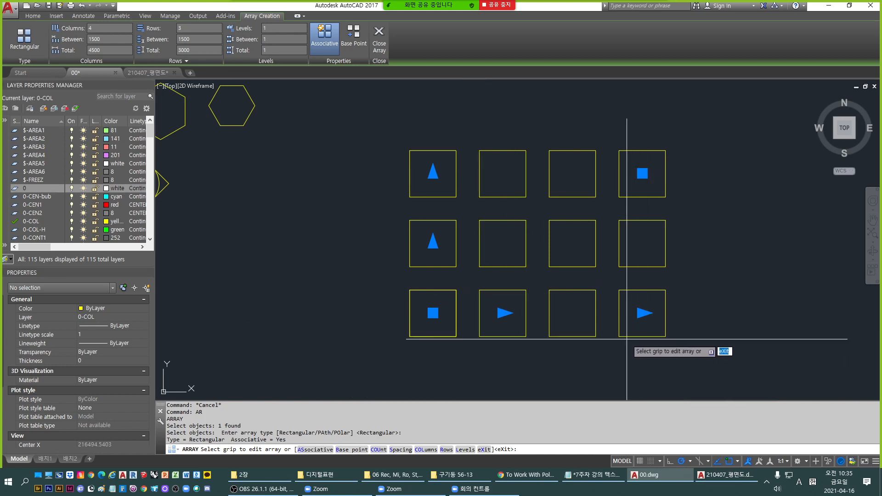
{"action": "scroll", "coordinate": [431, 336], "scroll_direction": "up", "scroll_amount": 2}
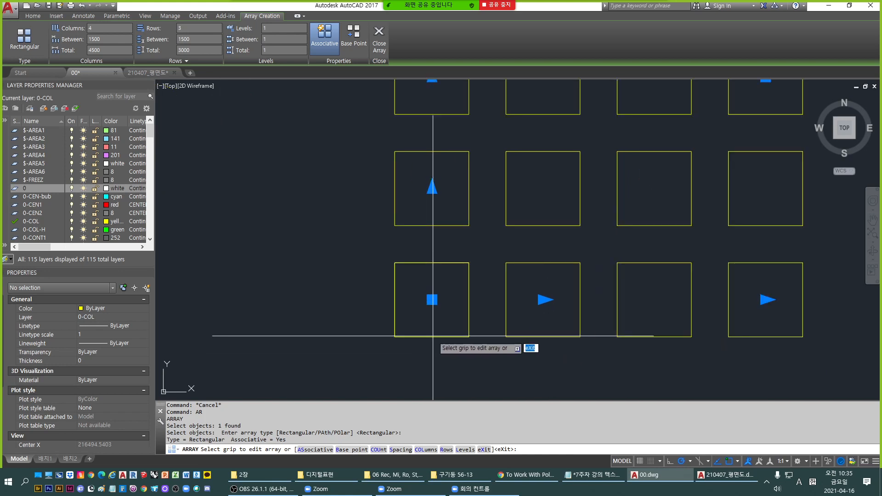
{"action": "middle_click_drag", "start_coordinate": [416, 352], "coordinate": [375, 354]}
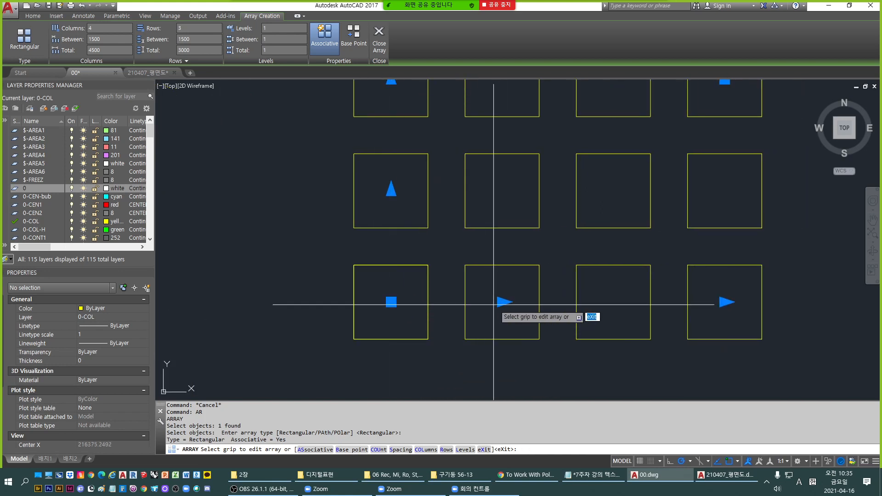
{"action": "middle_click_drag", "start_coordinate": [493, 305], "coordinate": [481, 290]}
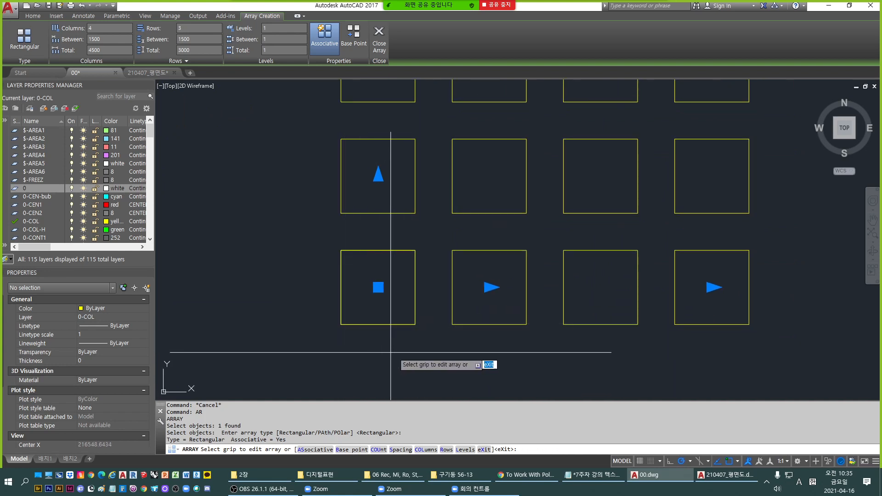
{"action": "middle_click_drag", "start_coordinate": [369, 341], "coordinate": [432, 353]}
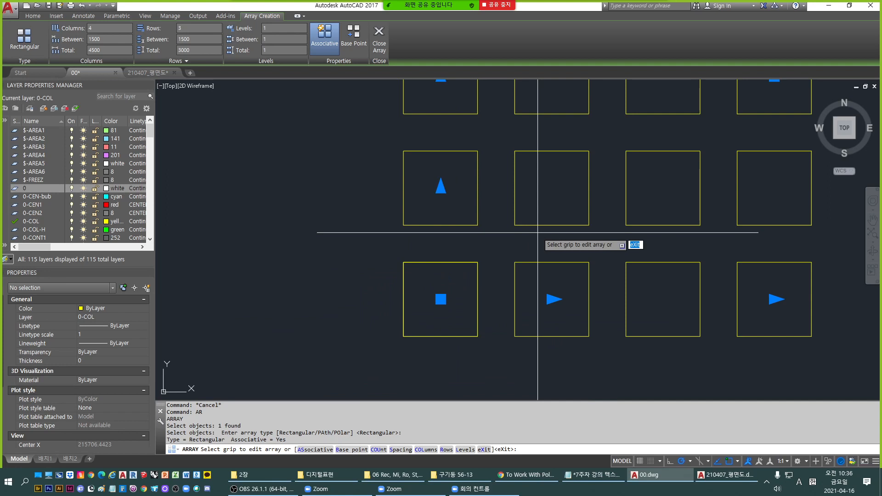
{"action": "middle_click_drag", "start_coordinate": [496, 339], "coordinate": [474, 326]}
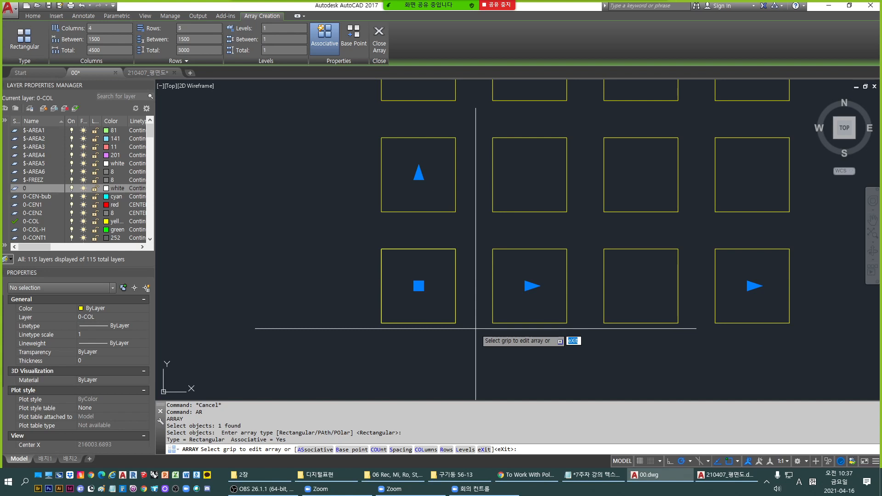
Set the array count to 5 columns and 4 rows.
{"action": "left_click", "coordinate": [380, 449]}
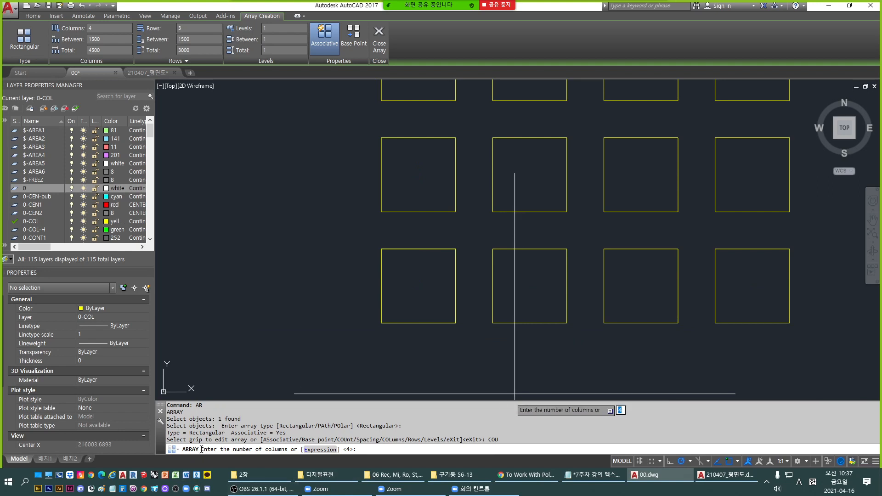
{"action": "scroll", "coordinate": [375, 372], "scroll_direction": "down", "scroll_amount": 2}
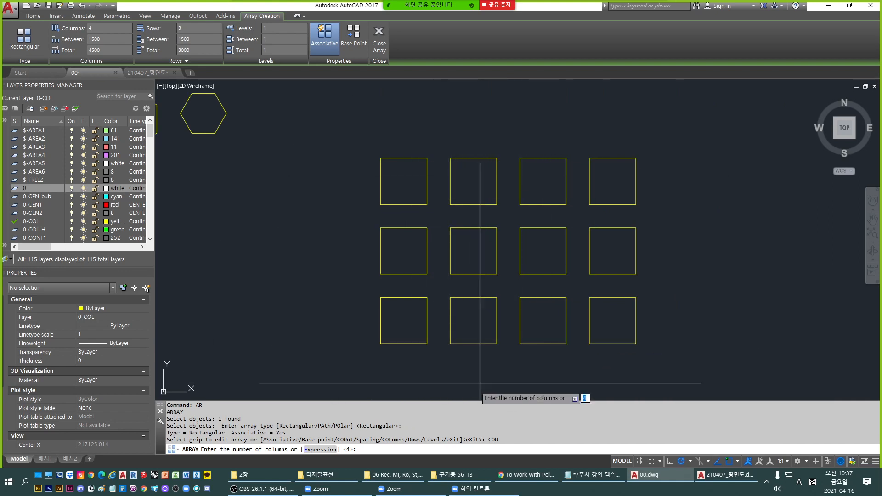
{"action": "type", "text": "5"}
{"action": "key", "text": "Return"}
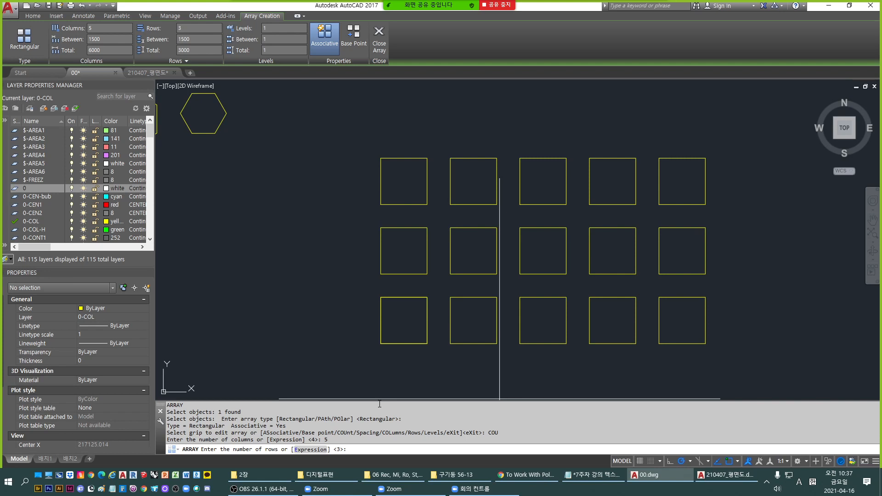
{"action": "key", "text": "Return"}
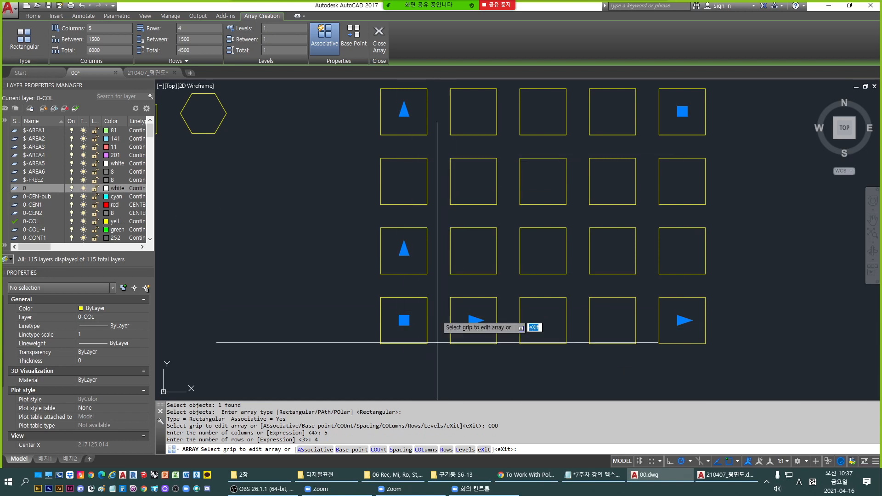
Set the array's column and row spacing both to 2000 and finish the array.
{"action": "left_click", "coordinate": [398, 451]}
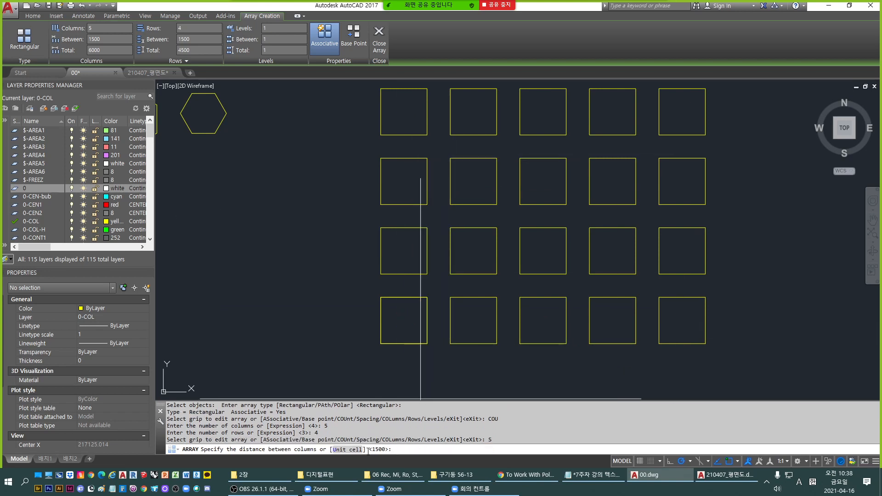
{"action": "scroll", "coordinate": [420, 299], "scroll_direction": "up", "scroll_amount": 4}
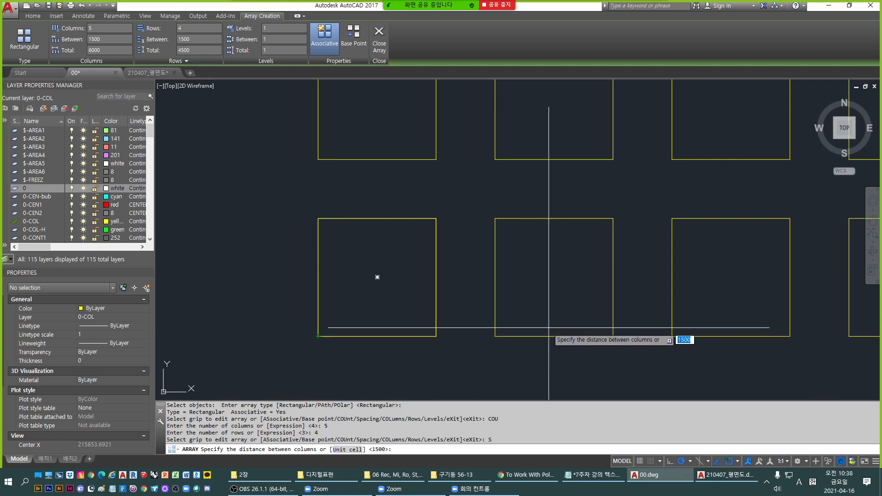
{"action": "scroll", "coordinate": [399, 272], "scroll_direction": "down", "scroll_amount": 2}
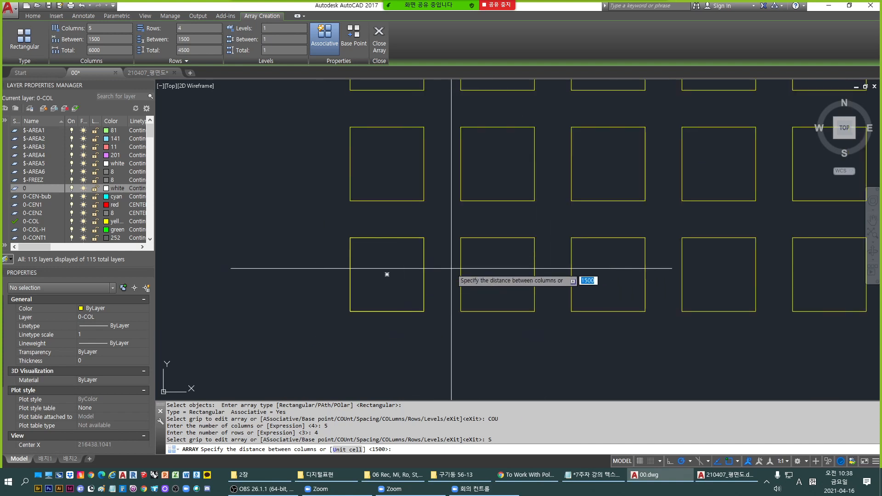
{"action": "type", "text": "2000"}
{"action": "key", "text": "Return"}
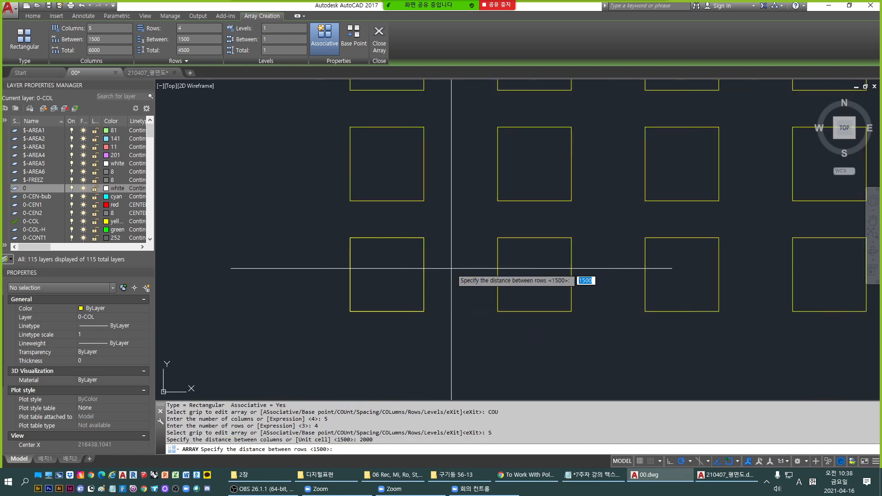
{"action": "scroll", "coordinate": [450, 267], "scroll_direction": "down", "scroll_amount": 4}
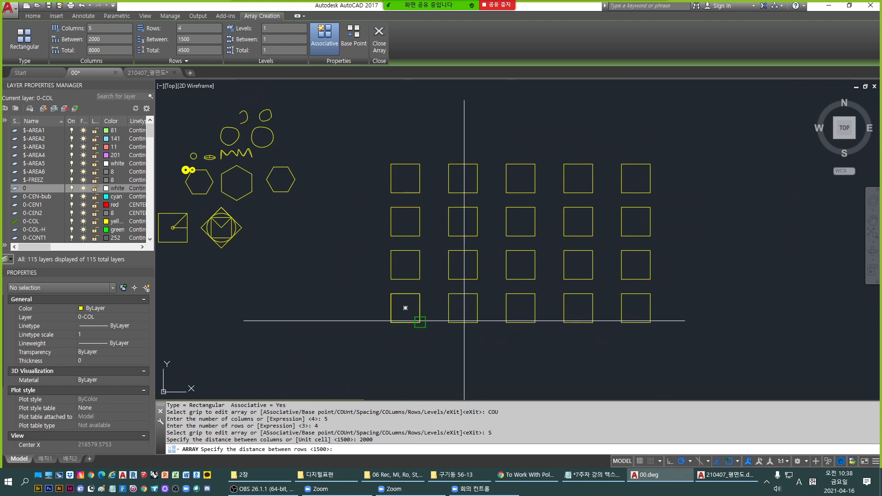
{"action": "type", "text": "200"}
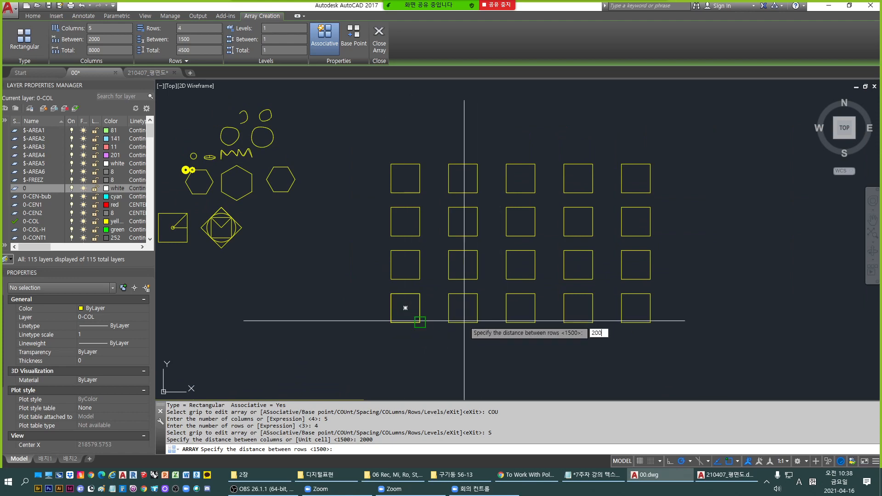
{"action": "type", "text": "0"}
{"action": "key", "text": "Return"}
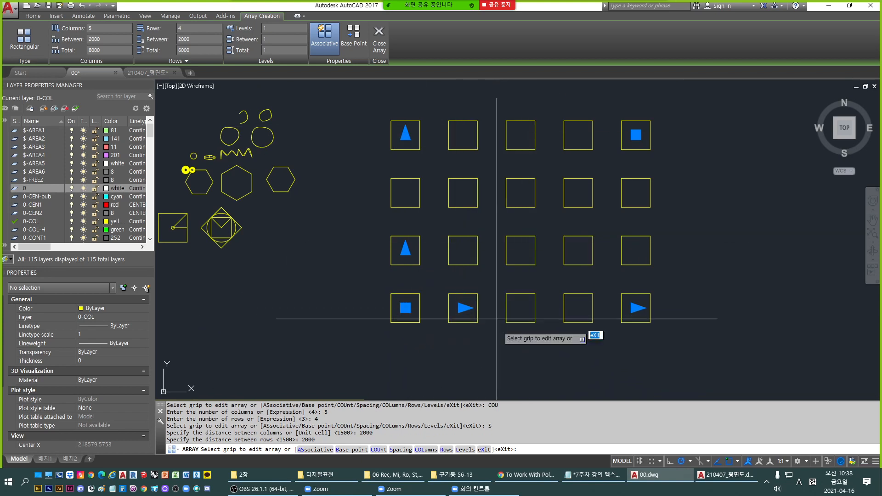
{"action": "scroll", "coordinate": [450, 317], "scroll_direction": "up", "scroll_amount": 2}
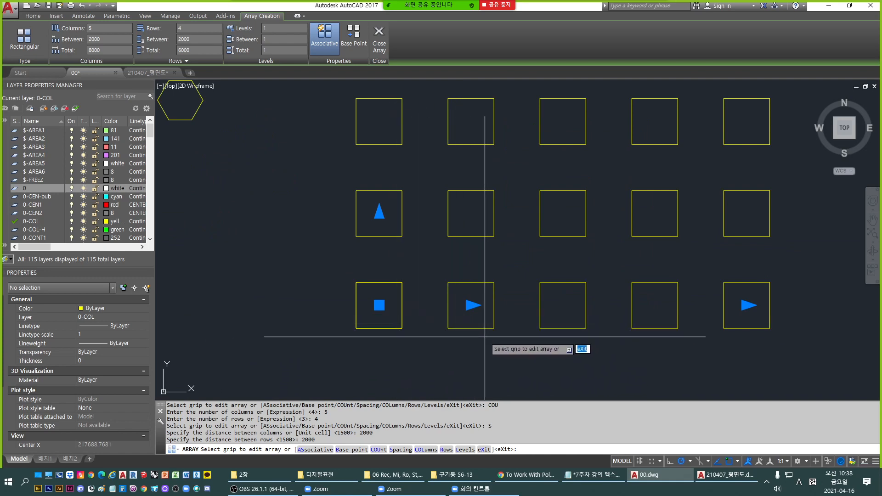
{"action": "scroll", "coordinate": [460, 312], "scroll_direction": "down", "scroll_amount": 4}
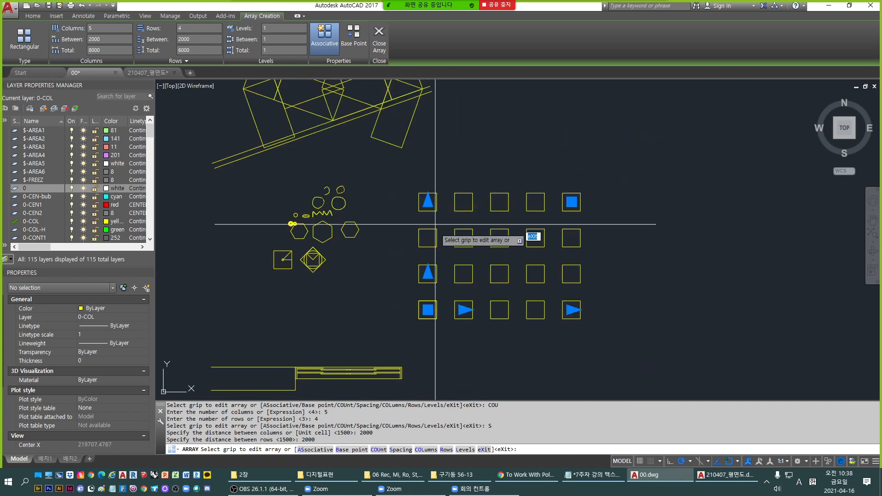
{"action": "scroll", "coordinate": [431, 238], "scroll_direction": "up", "scroll_amount": 4}
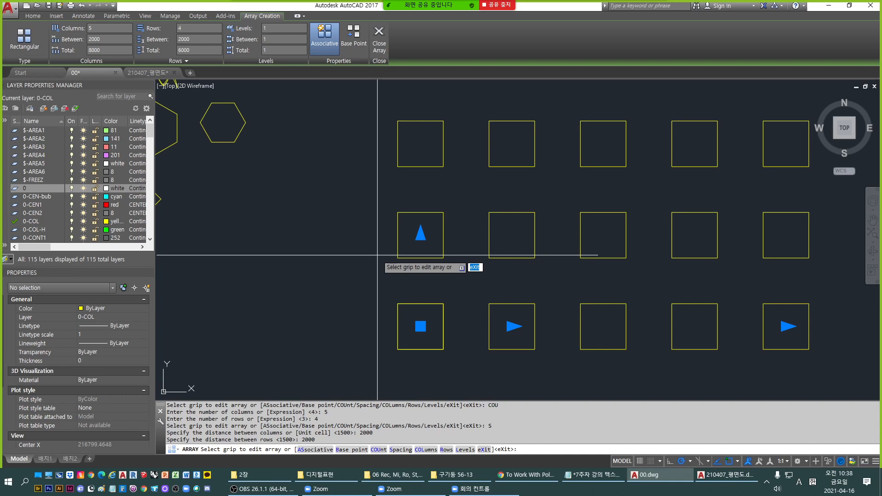
{"action": "key", "text": "Return"}
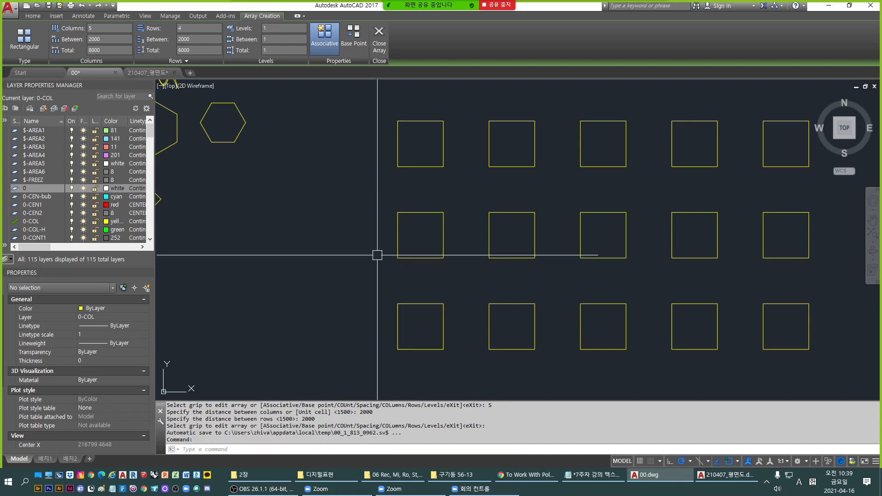
Select the finished array of squares for editing.
{"action": "scroll", "coordinate": [377, 254], "scroll_direction": "down", "scroll_amount": 2}
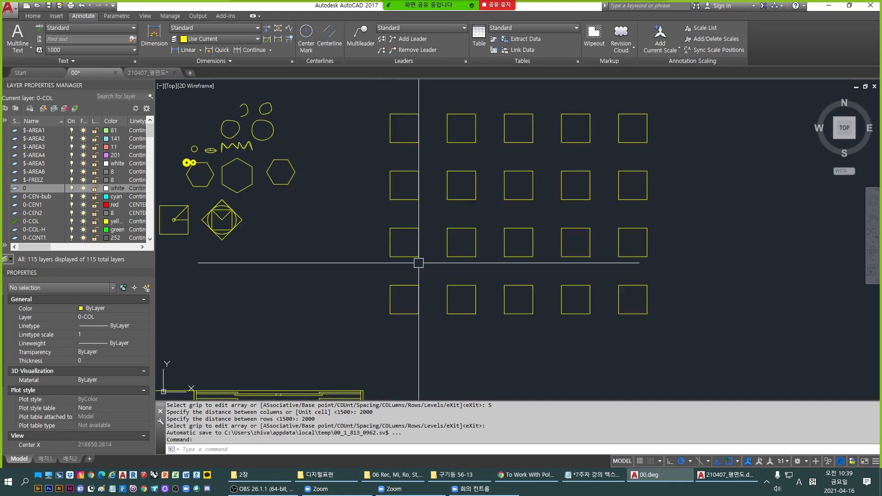
{"action": "middle_click_drag", "start_coordinate": [399, 304], "coordinate": [399, 307]}
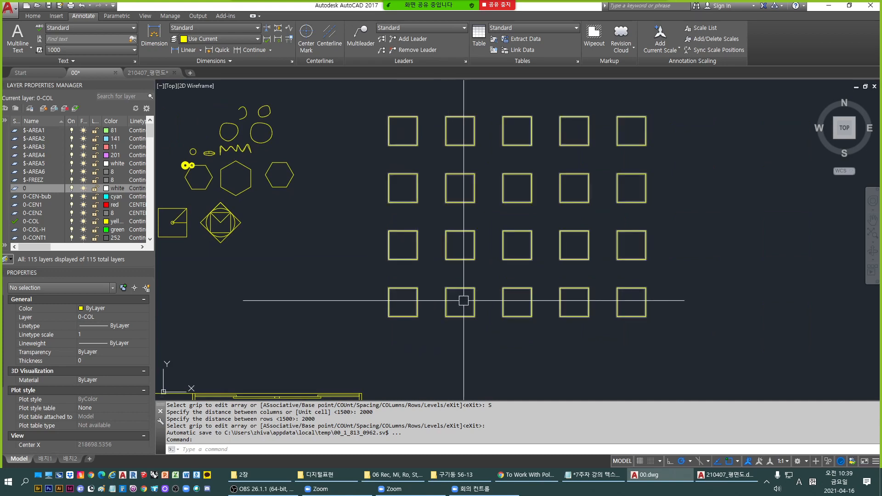
{"action": "left_click", "coordinate": [522, 291]}
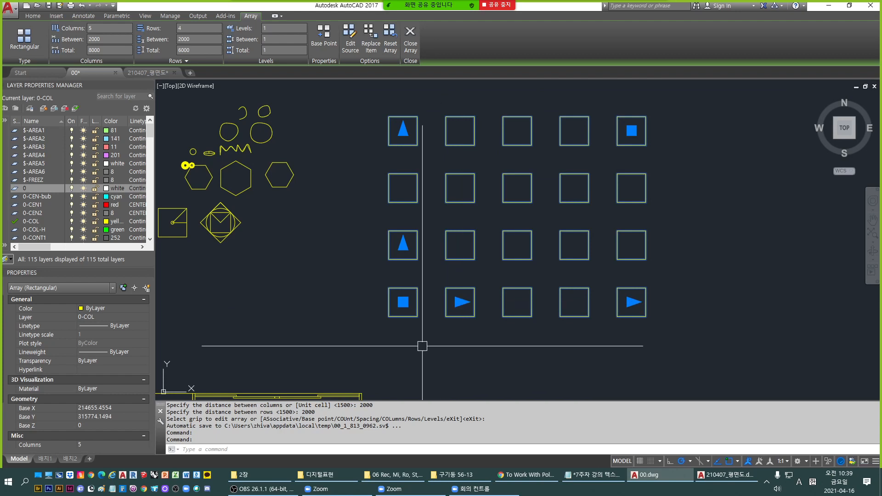
{"action": "middle_click_drag", "start_coordinate": [459, 302], "coordinate": [448, 334]}
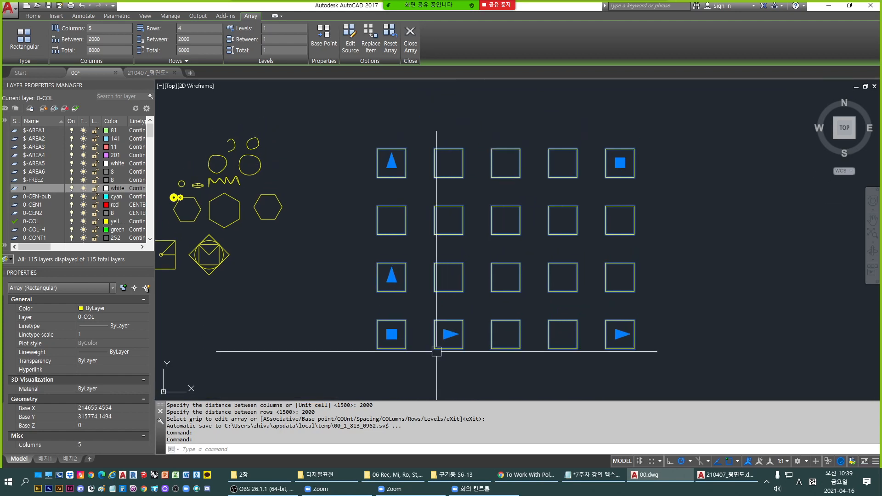
{"action": "scroll", "coordinate": [459, 298], "scroll_direction": "down", "scroll_amount": 2}
{"action": "left_click", "coordinate": [560, 213]}
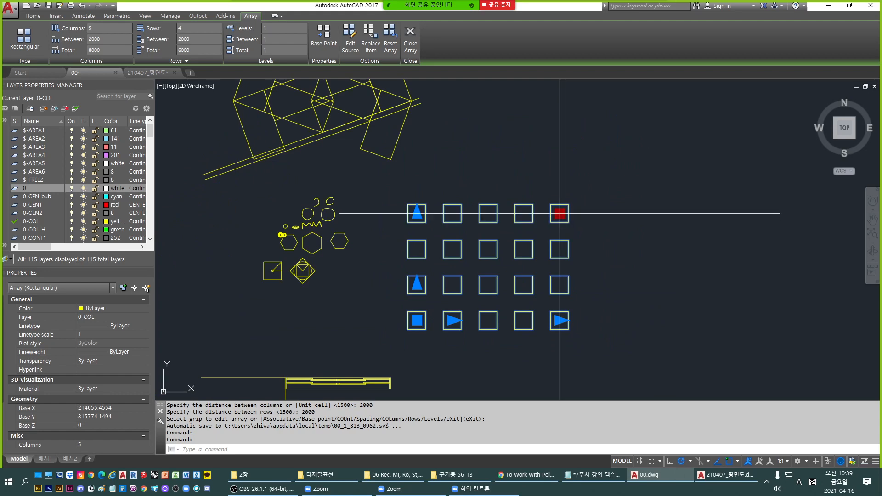
{"action": "key", "text": "Escape"}
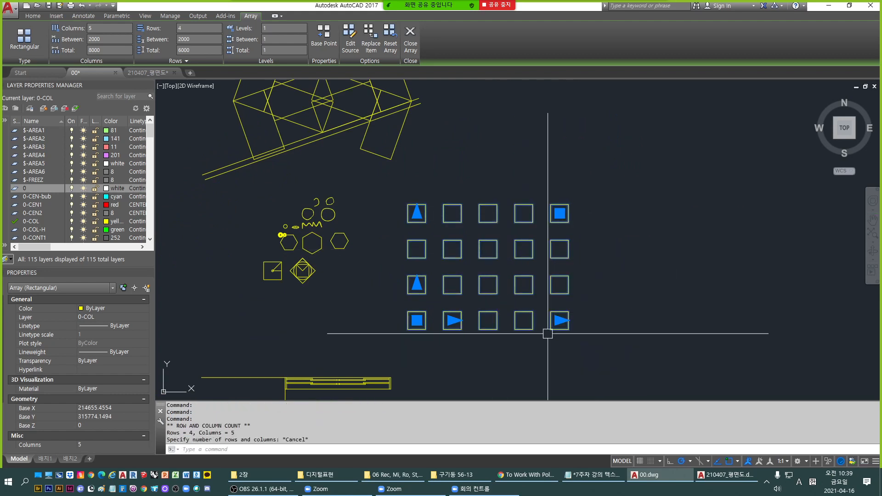
{"action": "scroll", "coordinate": [536, 333], "scroll_direction": "up", "scroll_amount": 2}
{"action": "left_click", "coordinate": [566, 313]}
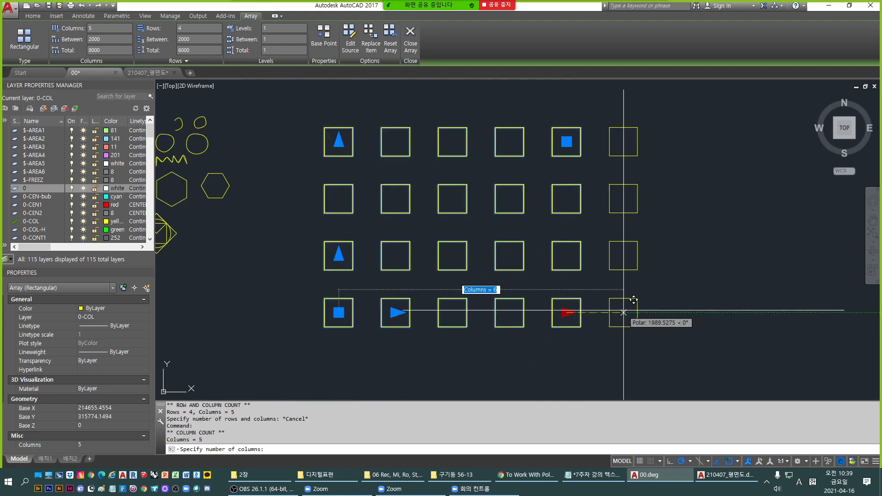
{"action": "scroll", "coordinate": [682, 305], "scroll_direction": "down", "scroll_amount": 2}
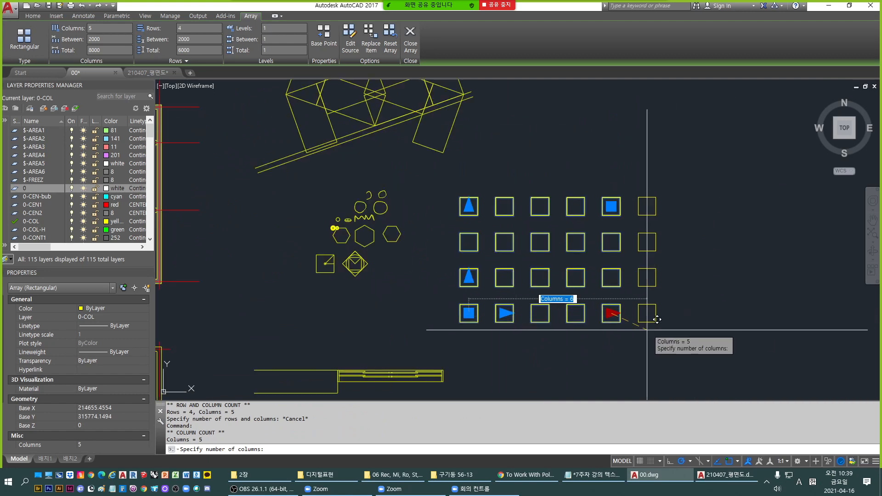
{"action": "middle_click_drag", "start_coordinate": [648, 317], "coordinate": [567, 321]}
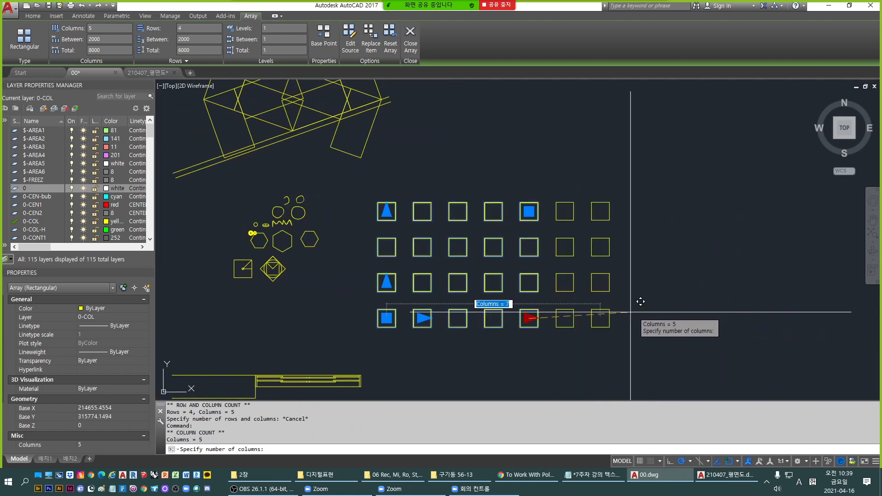
{"action": "key", "text": "Escape"}
Stretch the array of squares to 8 columns using its column count grip.
{"action": "scroll", "coordinate": [531, 321], "scroll_direction": "up", "scroll_amount": 2}
{"action": "left_click", "coordinate": [566, 313]}
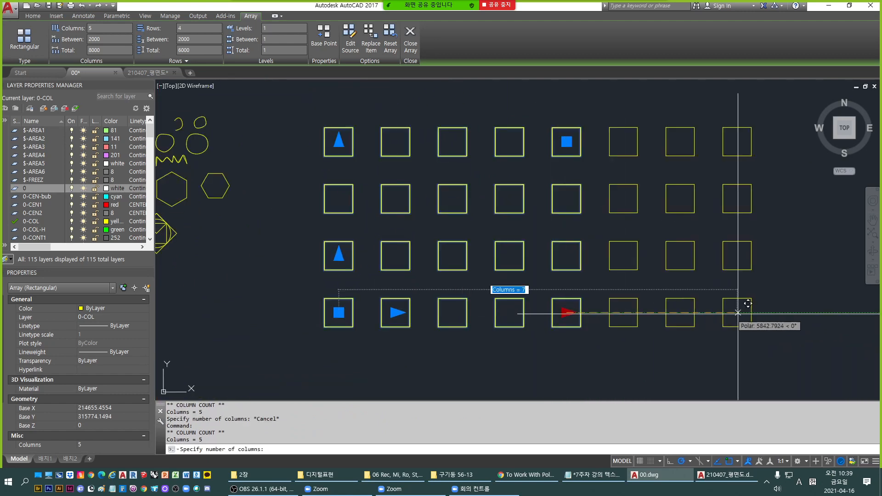
{"action": "left_click", "coordinate": [755, 309]}
Stretch the array of squares upward to 5 rows using its row count grip.
{"action": "middle_click_drag", "start_coordinate": [451, 236], "coordinate": [528, 284]}
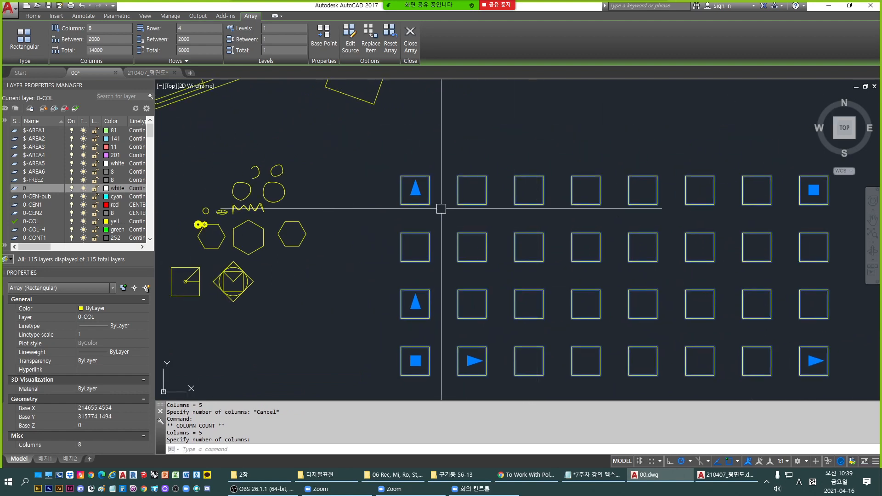
{"action": "left_click", "coordinate": [392, 361]}
{"action": "key", "text": "Escape"}
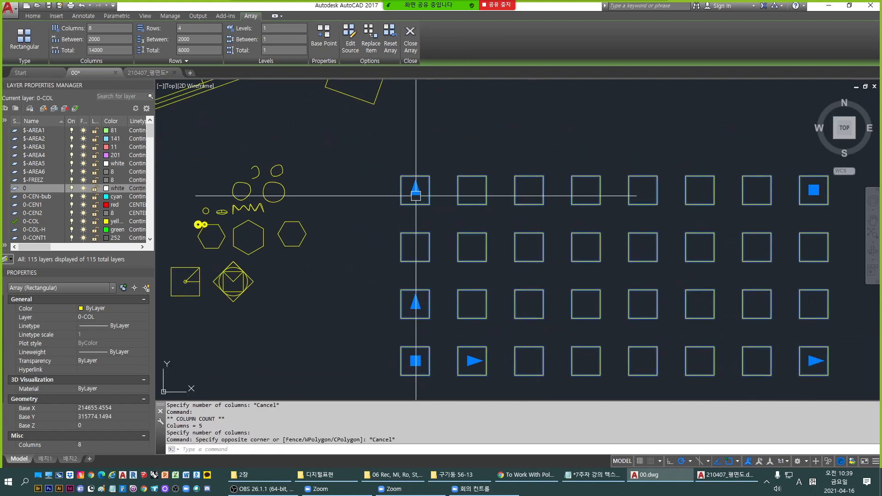
{"action": "left_click", "coordinate": [416, 189]}
{"action": "left_click", "coordinate": [417, 110]}
Reduce the array's column spacing and row spacing to 1500 each using the spacing grips.
{"action": "middle_click_drag", "start_coordinate": [414, 344], "coordinate": [422, 298]}
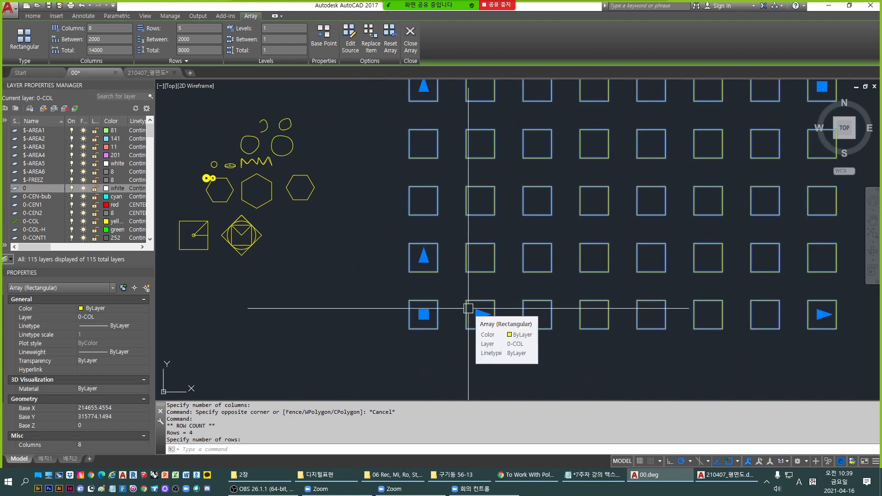
{"action": "scroll", "coordinate": [464, 321], "scroll_direction": "up", "scroll_amount": 2}
{"action": "left_click", "coordinate": [489, 309]}
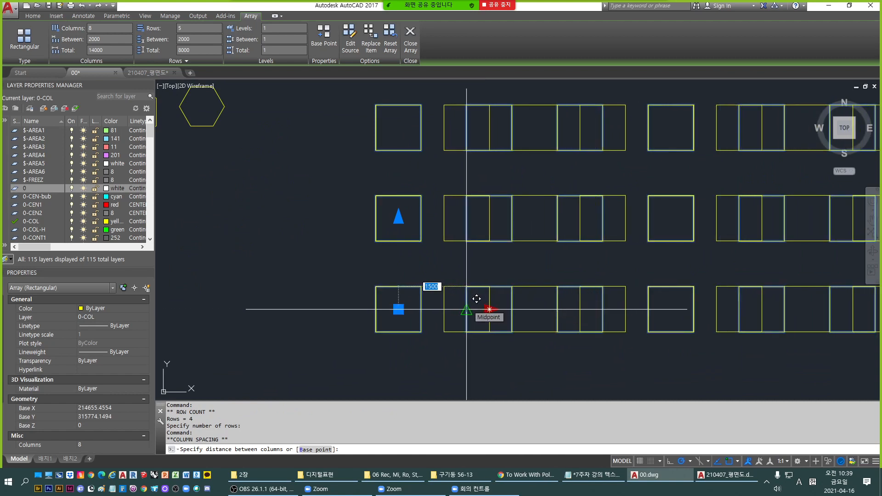
{"action": "left_click", "coordinate": [476, 299]}
{"action": "left_click", "coordinate": [399, 218]}
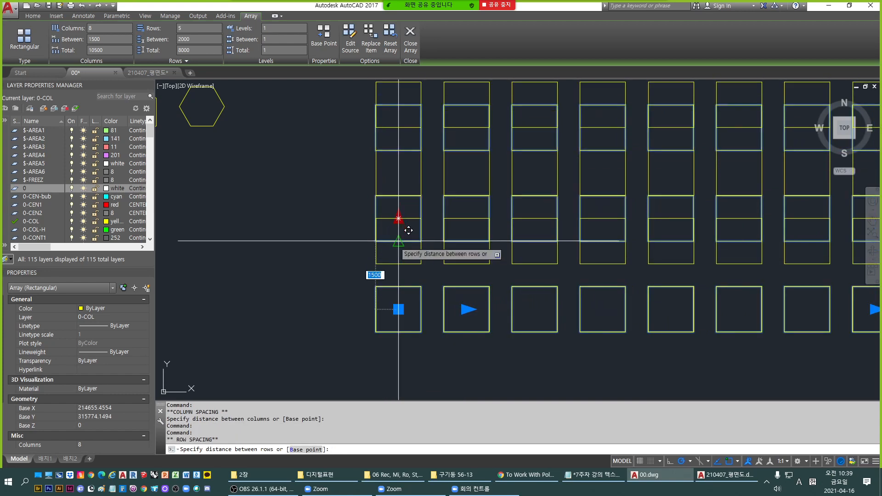
{"action": "left_click", "coordinate": [408, 230]}
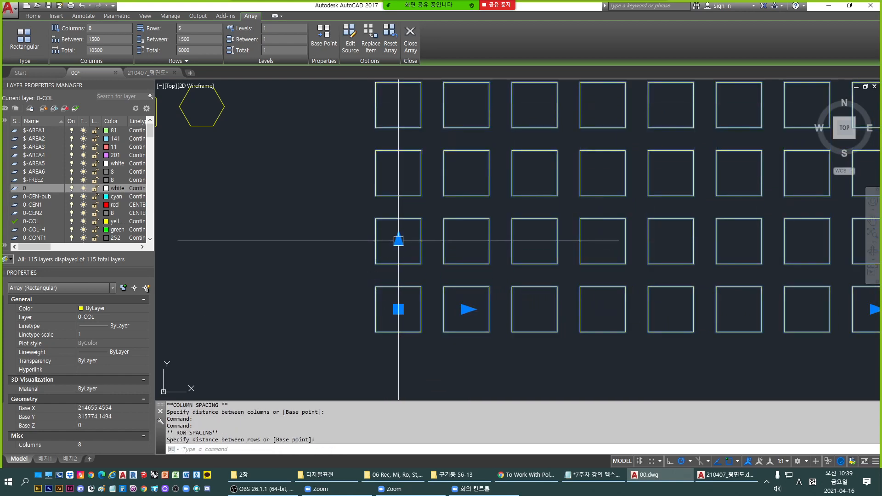
Set the array's row spacing to 2000 through its row spacing grip.
{"action": "left_click", "coordinate": [398, 239]}
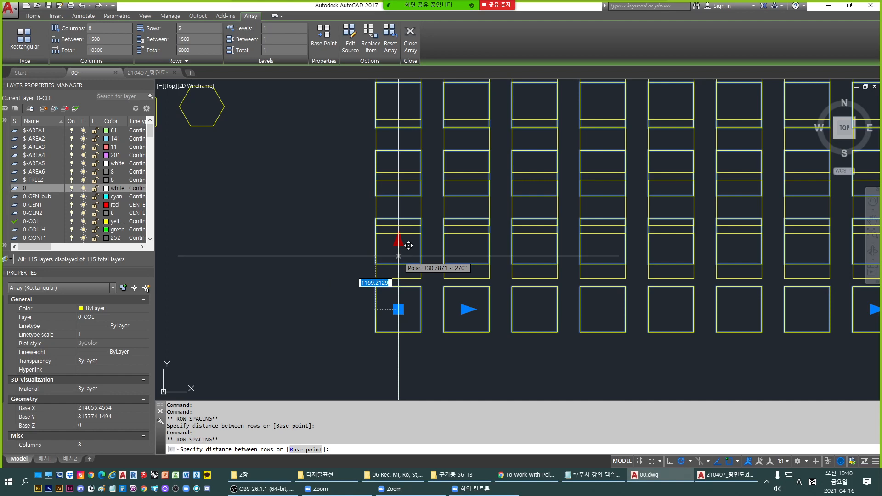
{"action": "key", "text": "Return"}
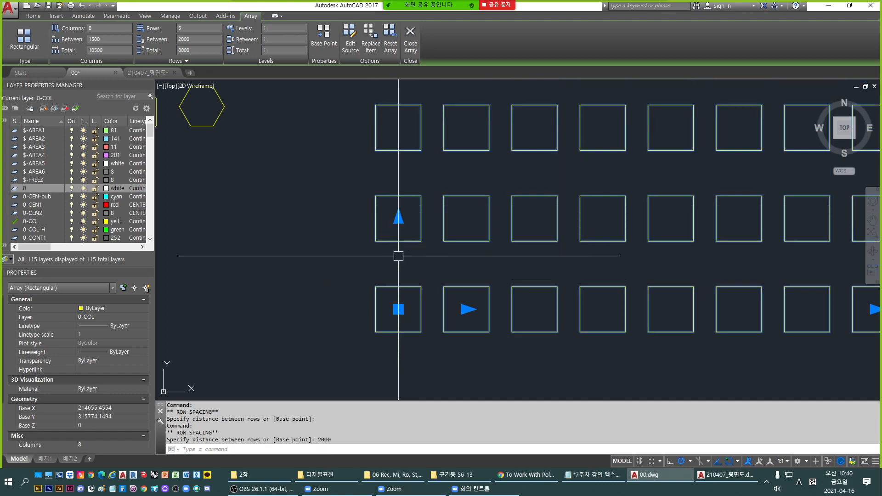
{"action": "scroll", "coordinate": [398, 256], "scroll_direction": "down", "scroll_amount": 2}
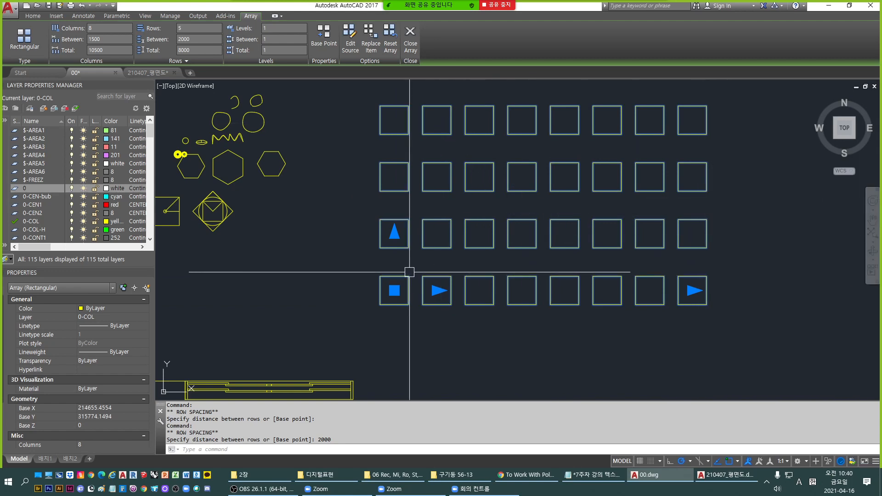
Inspect the adjusted array and reselect it to check that it behaves as one object, leaving it deselected.
{"action": "scroll", "coordinate": [419, 299], "scroll_direction": "up", "scroll_amount": 2}
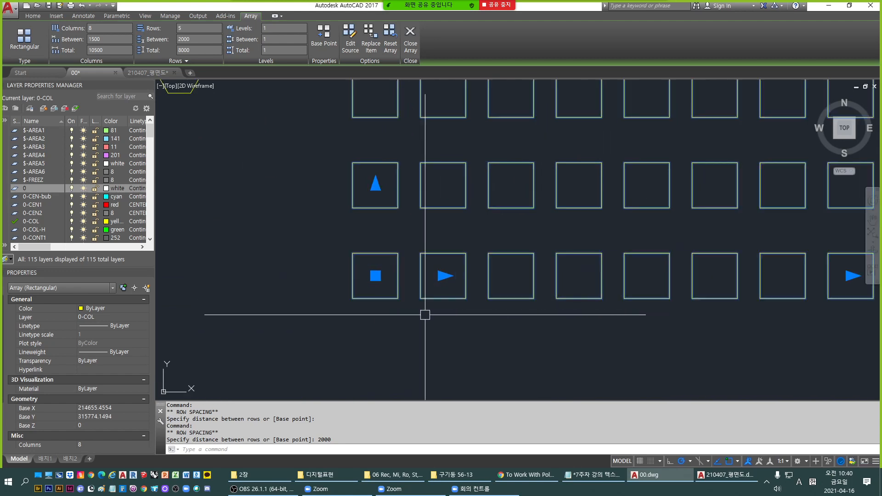
{"action": "middle_click_drag", "start_coordinate": [475, 301], "coordinate": [361, 321]}
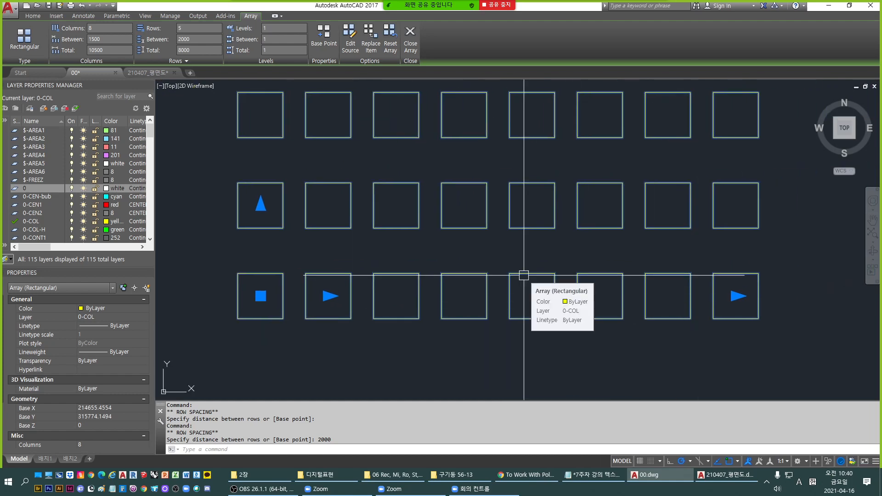
{"action": "scroll", "coordinate": [523, 275], "scroll_direction": "down", "scroll_amount": 2}
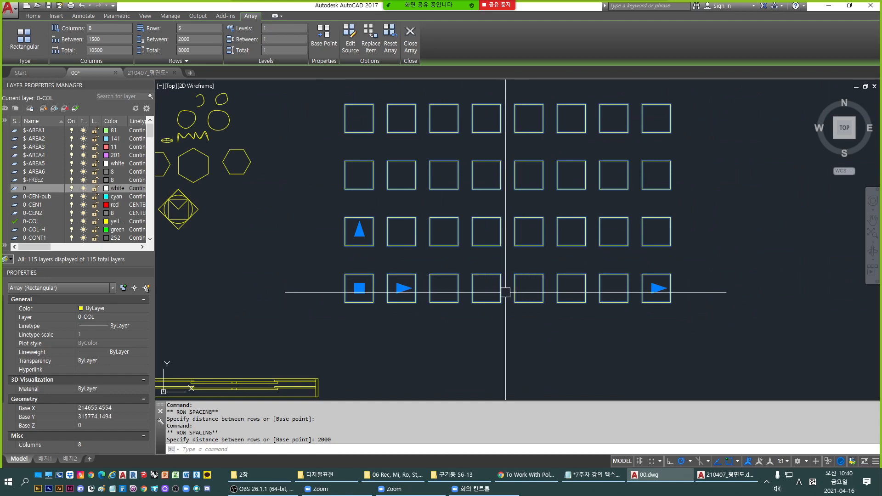
{"action": "middle_click_drag", "start_coordinate": [416, 316], "coordinate": [436, 317]}
{"action": "key", "text": "Escape"}
{"action": "left_click", "coordinate": [434, 278]}
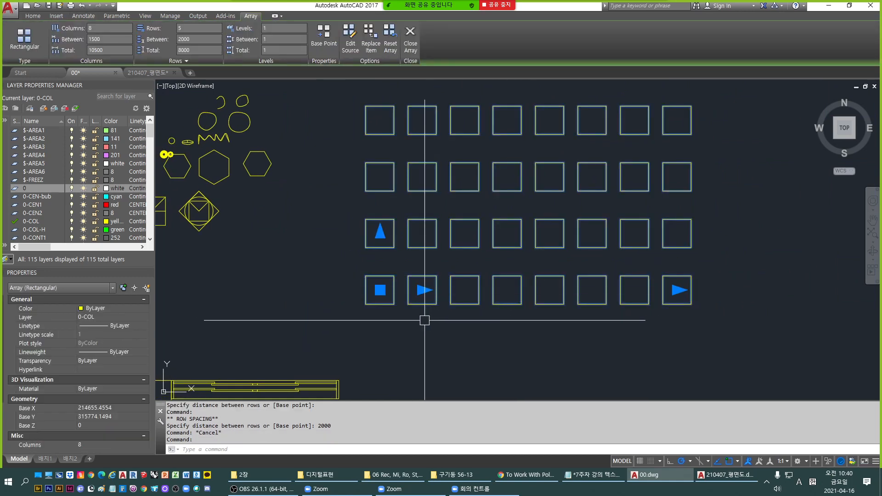
{"action": "key", "text": "Escape"}
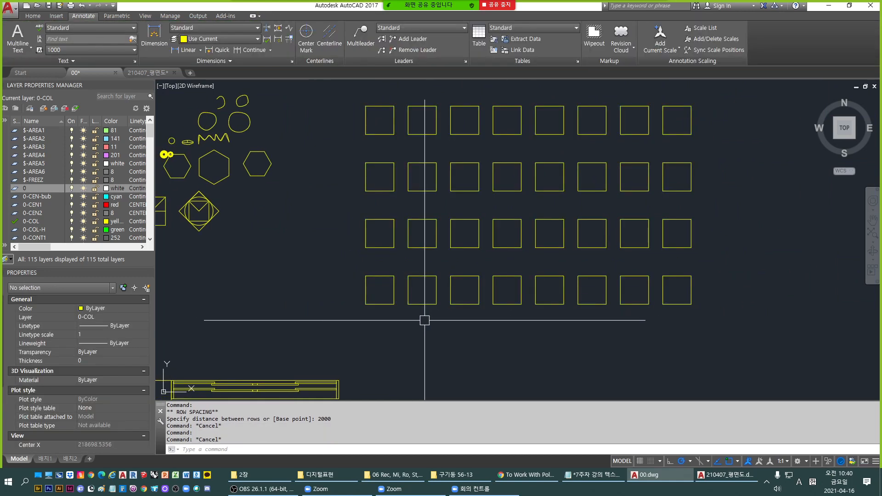
Explode the array into individual squares.
{"action": "key", "text": "Escape"}
{"action": "type", "text": "e"}
{"action": "key", "text": "space"}
{"action": "left_click", "coordinate": [434, 297]}
{"action": "key", "text": "space"}
{"action": "key", "text": "Escape"}
Check the exploded squares of the bottom row by selecting several of them one at a time.
{"action": "left_click", "coordinate": [430, 305]}
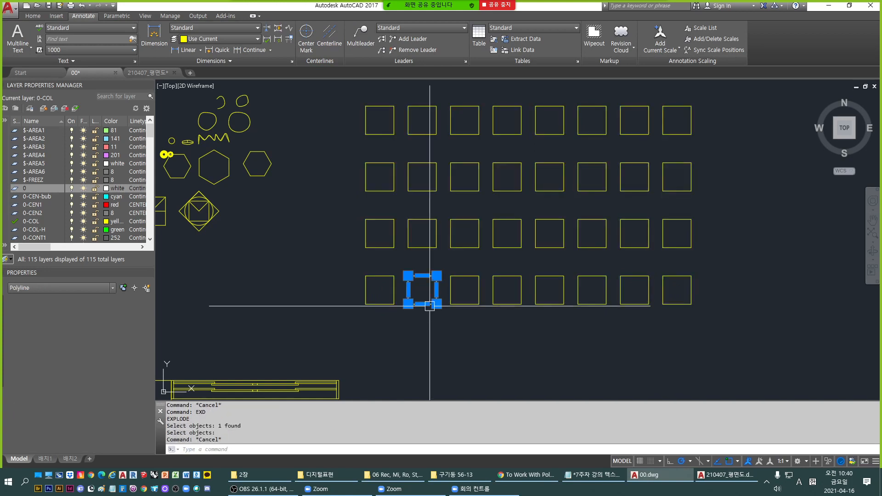
{"action": "key", "text": "Escape"}
{"action": "left_click", "coordinate": [465, 305]}
{"action": "key", "text": "Escape"}
{"action": "left_click", "coordinate": [508, 304]}
{"action": "key", "text": "Escape"}
{"action": "left_click", "coordinate": [561, 305]}
{"action": "key", "text": "Escape"}
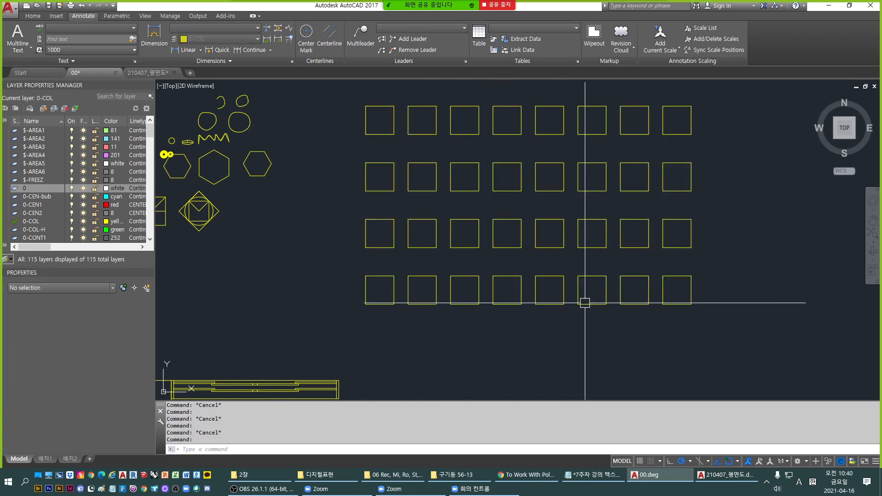
{"action": "left_click", "coordinate": [593, 309]}
{"action": "key", "text": "Escape"}
{"action": "left_click", "coordinate": [600, 305]}
{"action": "key", "text": "Escape"}
{"action": "left_click", "coordinate": [634, 304]}
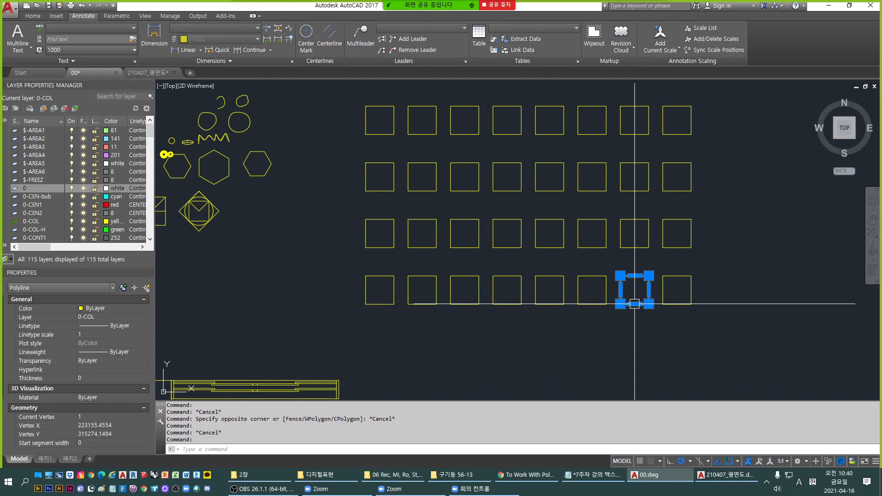
{"action": "mouse_move", "coordinate": [634, 304]}
{"action": "key", "text": "Escape"}
{"action": "key", "text": "Escape"}
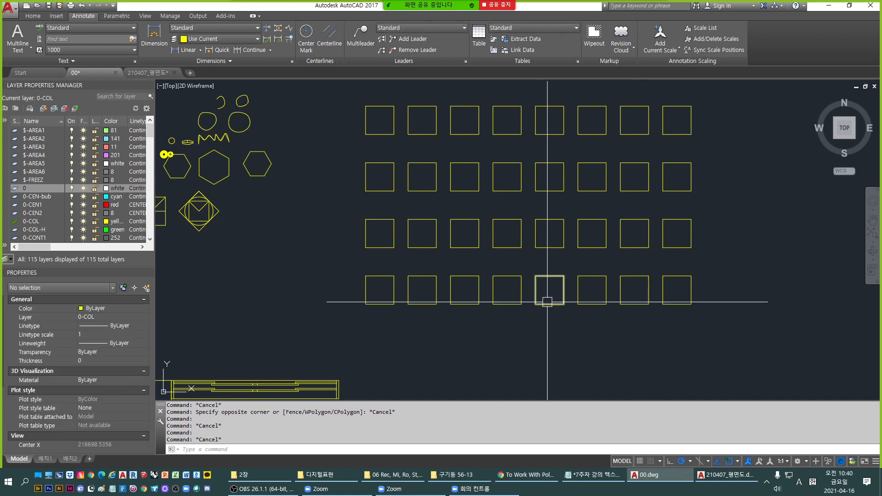
{"action": "scroll", "coordinate": [534, 317], "scroll_direction": "down", "scroll_amount": 2}
{"action": "scroll", "coordinate": [533, 316], "scroll_direction": "up", "scroll_amount": 2}
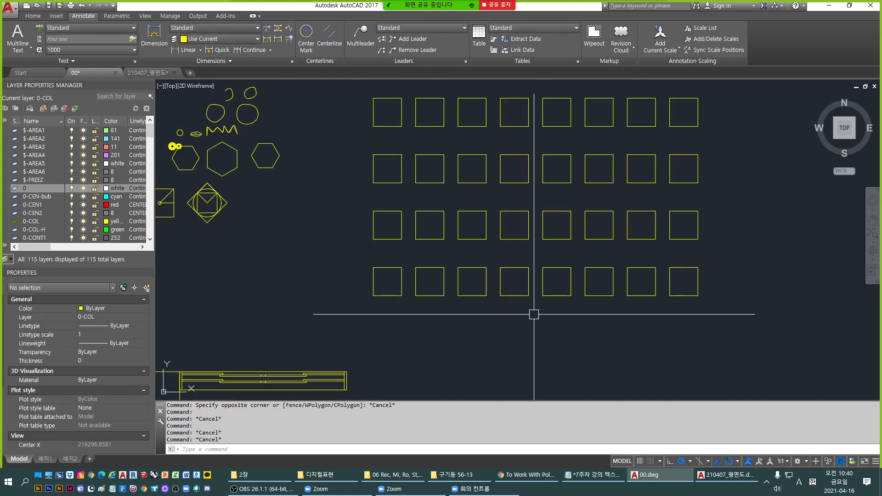
{"action": "scroll", "coordinate": [424, 297], "scroll_direction": "up", "scroll_amount": 2}
{"action": "scroll", "coordinate": [408, 297], "scroll_direction": "down", "scroll_amount": 2}
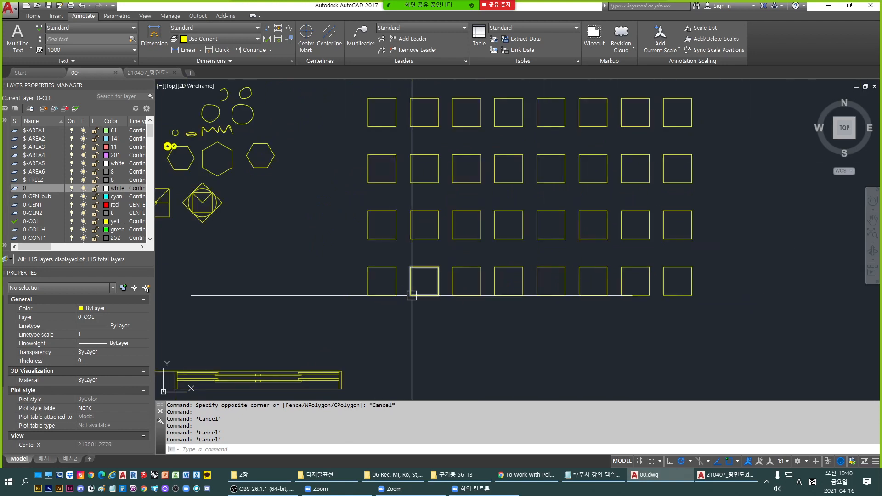
Move all squares except the first column 500 to the right.
{"action": "middle_click_drag", "start_coordinate": [411, 295], "coordinate": [410, 314]}
{"action": "middle_click_drag", "start_coordinate": [409, 184], "coordinate": [394, 228]}
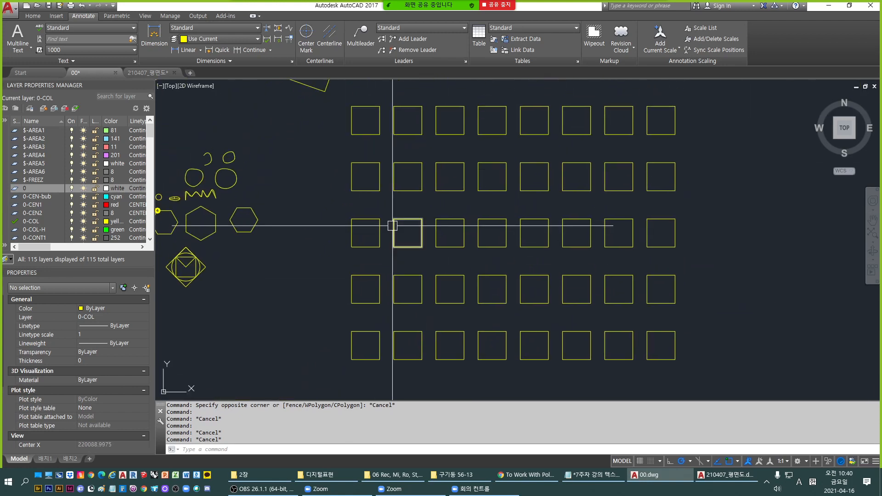
{"action": "type", "text": "m"}
{"action": "key", "text": "Return"}
{"action": "left_click", "coordinate": [386, 96]}
{"action": "left_click", "coordinate": [665, 334]}
{"action": "key", "text": "Return"}
{"action": "left_click", "coordinate": [593, 379]}
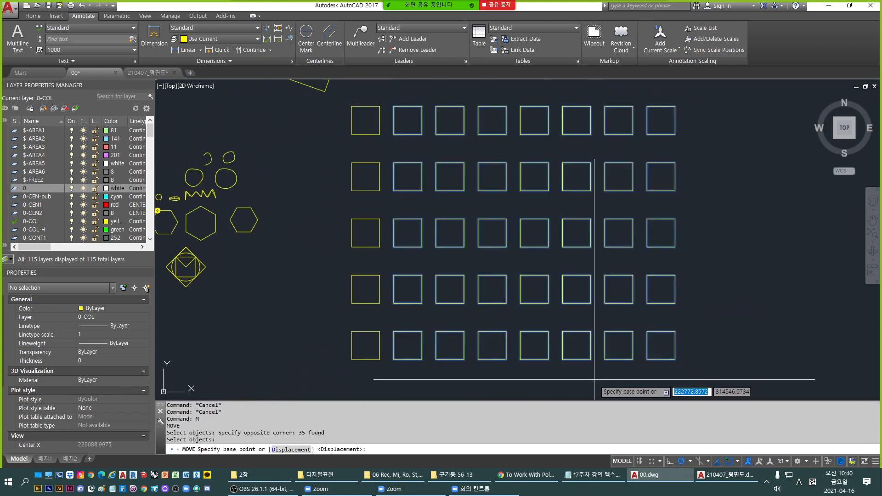
{"action": "type", "text": "500"}
{"action": "key", "text": "Return"}
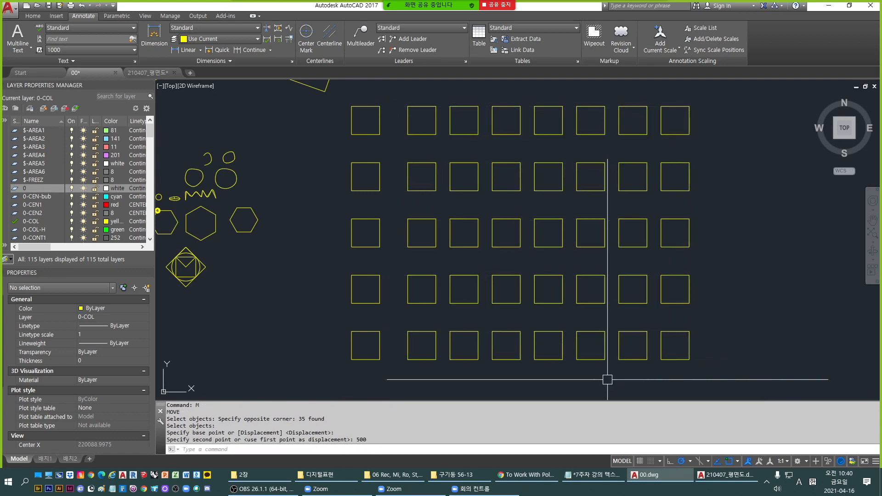
Move the squares from the third column onward 500 to the right.
{"action": "key", "text": "Return"}
{"action": "left_click", "coordinate": [450, 95]}
{"action": "left_click", "coordinate": [695, 367]}
{"action": "key", "text": "Return"}
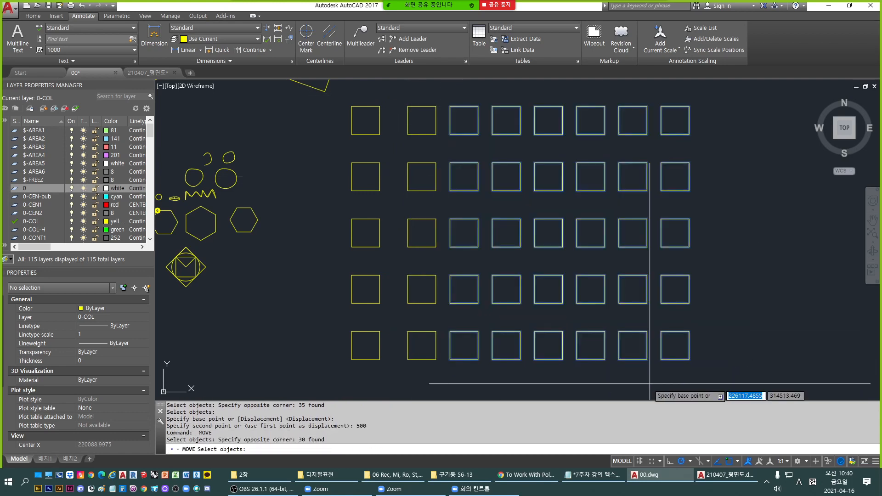
{"action": "left_click", "coordinate": [629, 381]}
{"action": "type", "text": "500"}
{"action": "key", "text": "Return"}
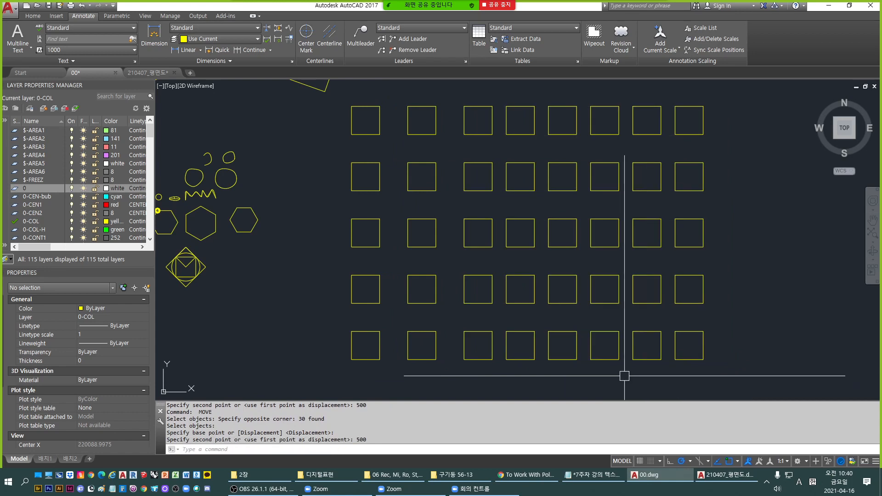
Move the squares from the fourth column onward 500 to the right and end the command.
{"action": "key", "text": "Return"}
{"action": "left_click", "coordinate": [498, 99]}
{"action": "left_click", "coordinate": [818, 381]}
{"action": "key", "text": "Return"}
{"action": "left_click", "coordinate": [639, 373]}
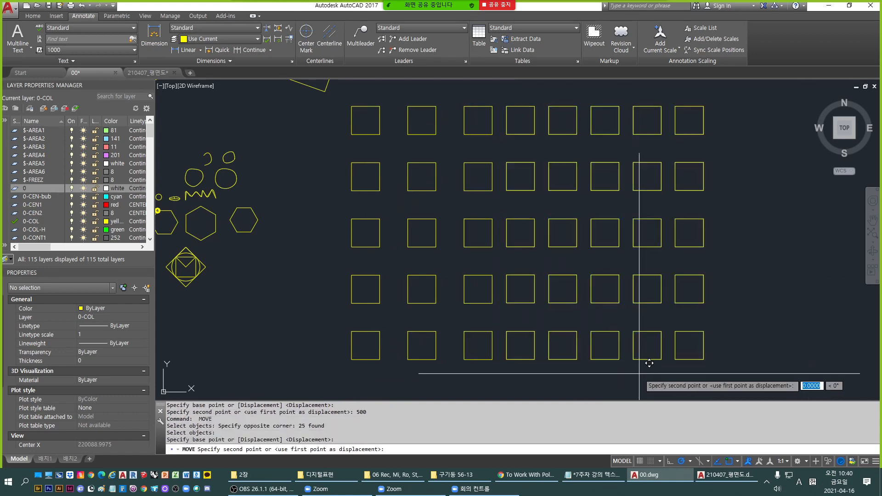
{"action": "type", "text": "500"}
{"action": "key", "text": "Return"}
{"action": "key", "text": "Escape"}
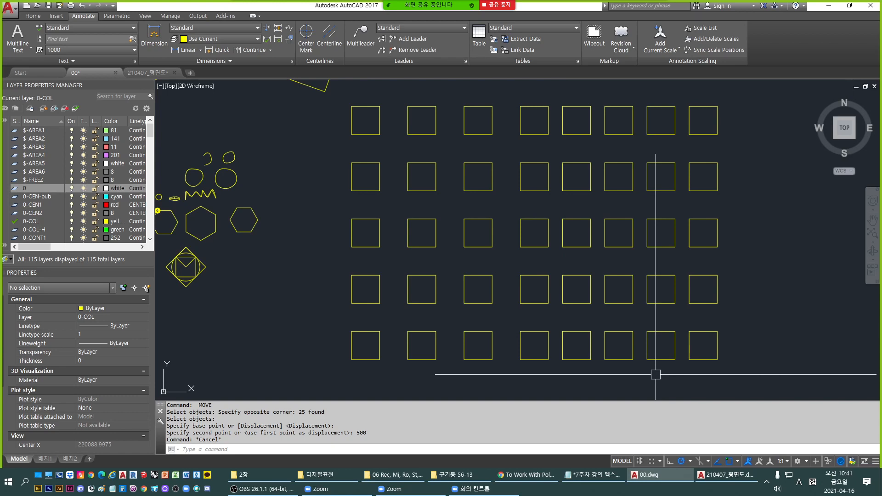
Go from the exploded squares back to the floor plan with its walls and centre lines.
{"action": "scroll", "coordinate": [230, 319], "scroll_direction": "down", "scroll_amount": 6}
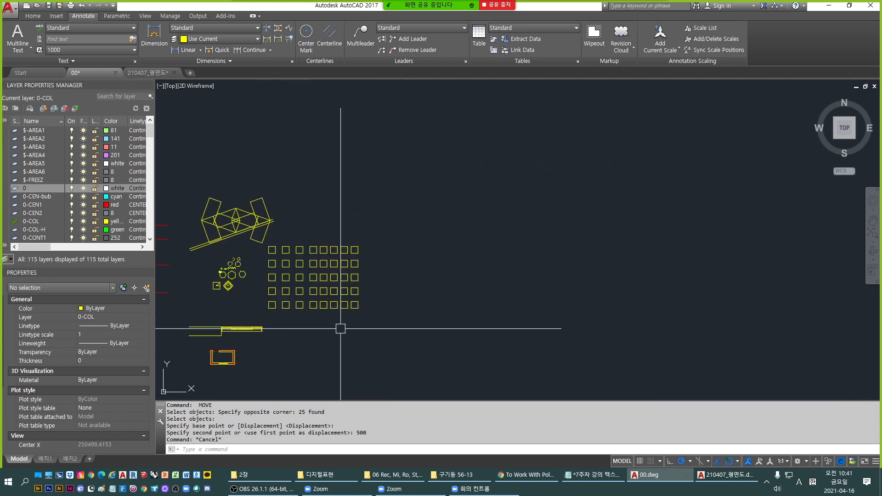
{"action": "scroll", "coordinate": [343, 313], "scroll_direction": "up", "scroll_amount": 5}
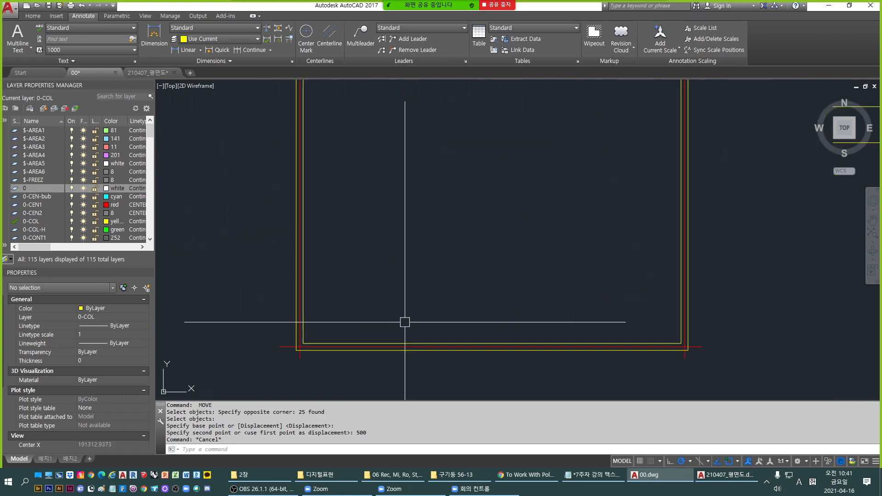
{"action": "scroll", "coordinate": [404, 321], "scroll_direction": "down", "scroll_amount": 2}
{"action": "mouse_move", "coordinate": [366, 217]}
{"action": "middle_mouse_down"}
{"action": "mouse_move", "coordinate": [389, 285]}
{"action": "mouse_move", "coordinate": [398, 228]}
{"action": "middle_mouse_up"}
{"action": "middle_click_drag", "start_coordinate": [469, 226], "coordinate": [477, 308]}
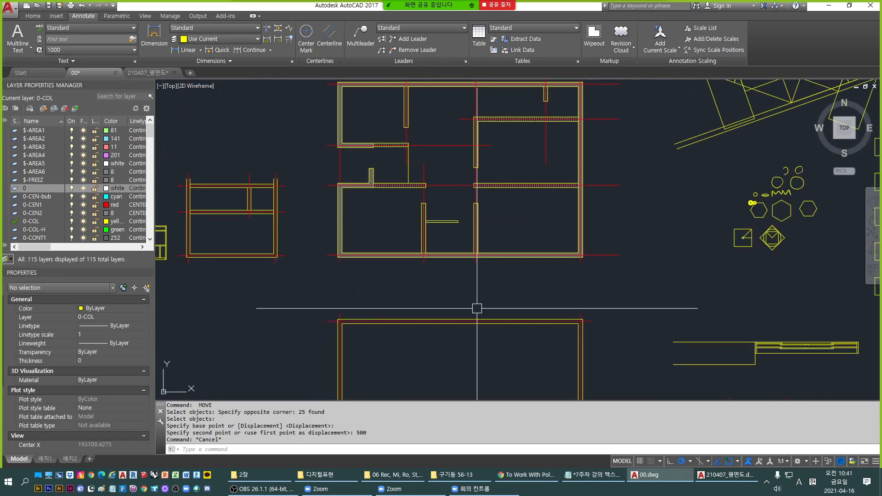
{"action": "middle_click_drag", "start_coordinate": [483, 205], "coordinate": [482, 303]}
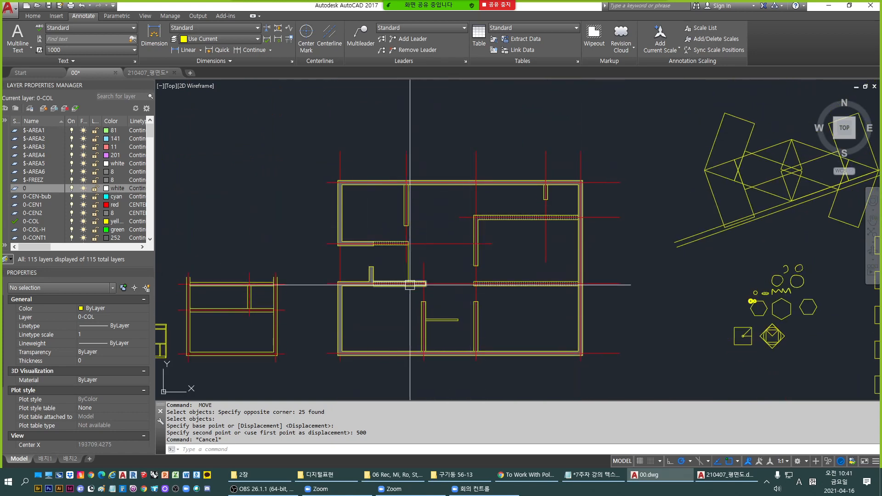
Draw a circle with a radius of 60 inside the floor plan's room with the hatched upper wall.
{"action": "scroll", "coordinate": [406, 237], "scroll_direction": "up", "scroll_amount": 2}
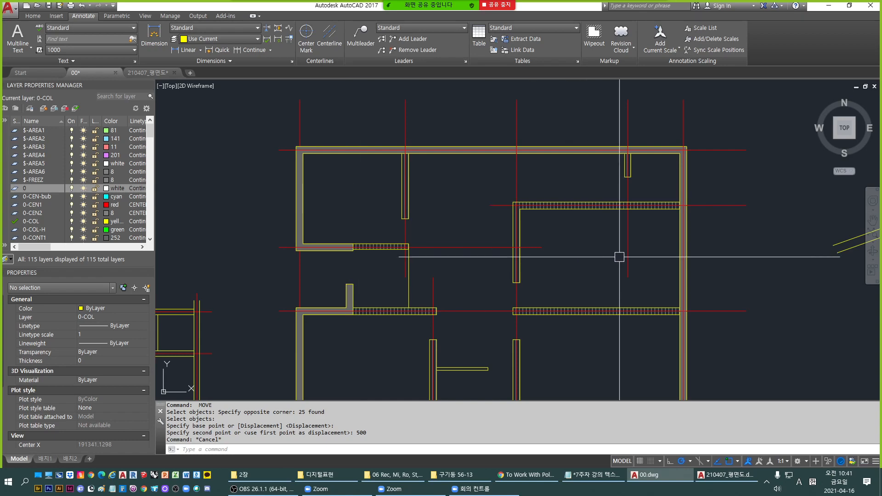
{"action": "middle_click_drag", "start_coordinate": [649, 312], "coordinate": [503, 325]}
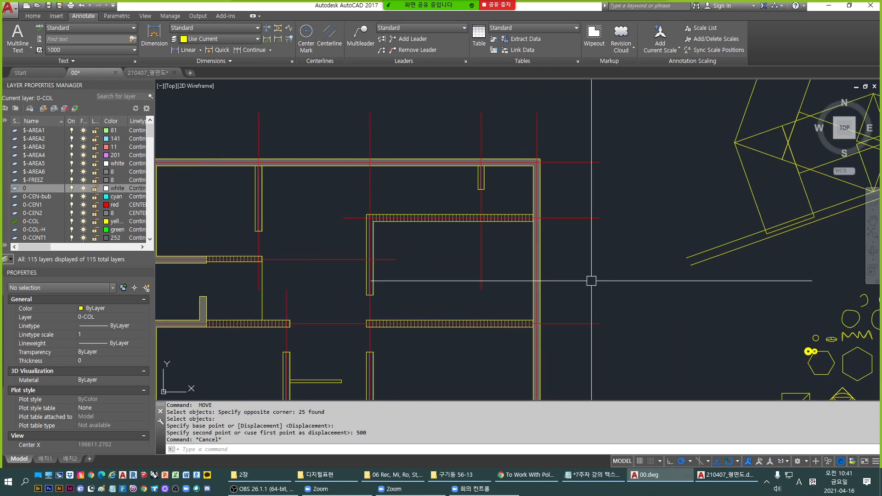
{"action": "middle_click_drag", "start_coordinate": [833, 357], "coordinate": [629, 332]}
{"action": "key", "text": "Escape"}
{"action": "middle_click_drag", "start_coordinate": [254, 303], "coordinate": [529, 289]}
{"action": "scroll", "coordinate": [486, 247], "scroll_direction": "up", "scroll_amount": 2}
{"action": "key", "text": "Escape"}
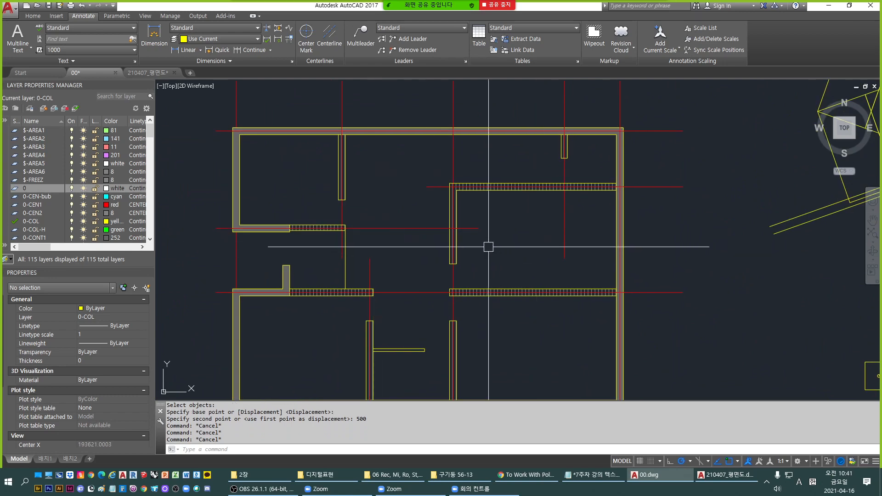
{"action": "type", "text": "ci"}
{"action": "key", "text": "Return"}
{"action": "left_click", "coordinate": [517, 237]}
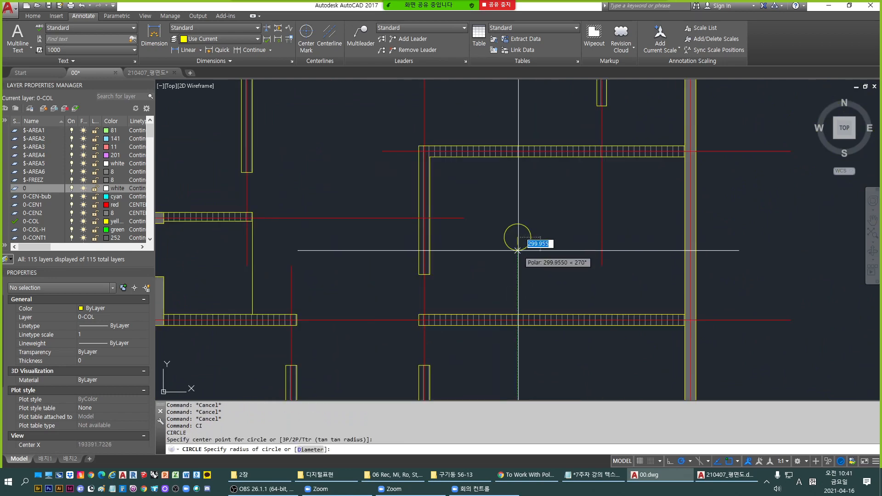
{"action": "type", "text": "60"}
{"action": "key", "text": "Return"}
{"action": "key", "text": "Escape"}
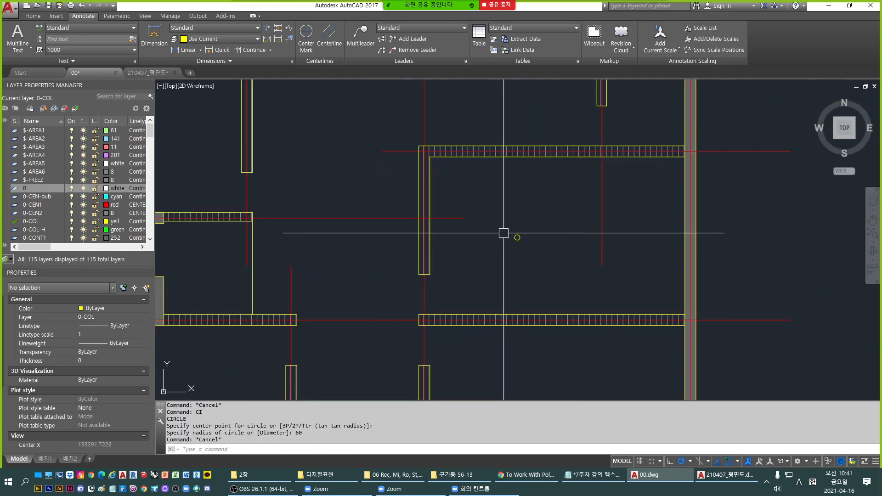
Erase the circle with the 60 radius.
{"action": "left_click", "coordinate": [518, 237]}
{"action": "left_click", "coordinate": [557, 252]}
{"action": "type", "text": "e"}
{"action": "key", "text": "Return"}
{"action": "key", "text": "Escape"}
Draw a circle with a radius of 100 in the room below the hatched wall.
{"action": "type", "text": "ci"}
{"action": "key", "text": "Return"}
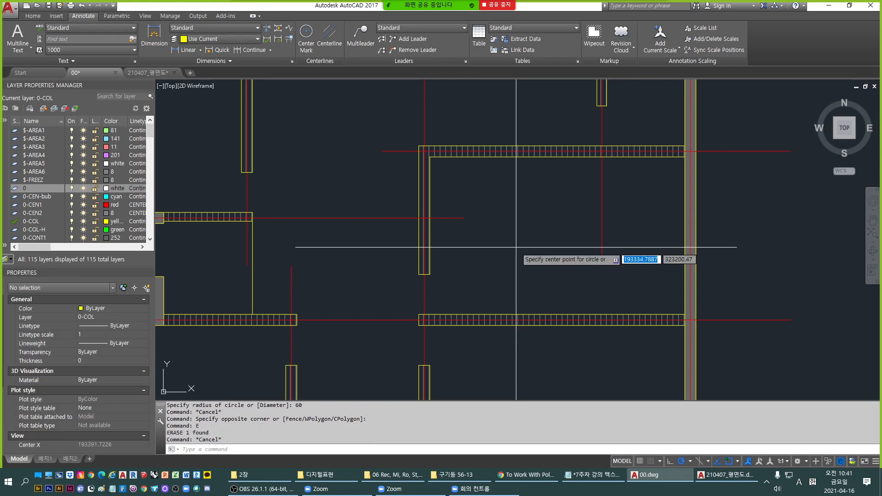
{"action": "left_click", "coordinate": [515, 241]}
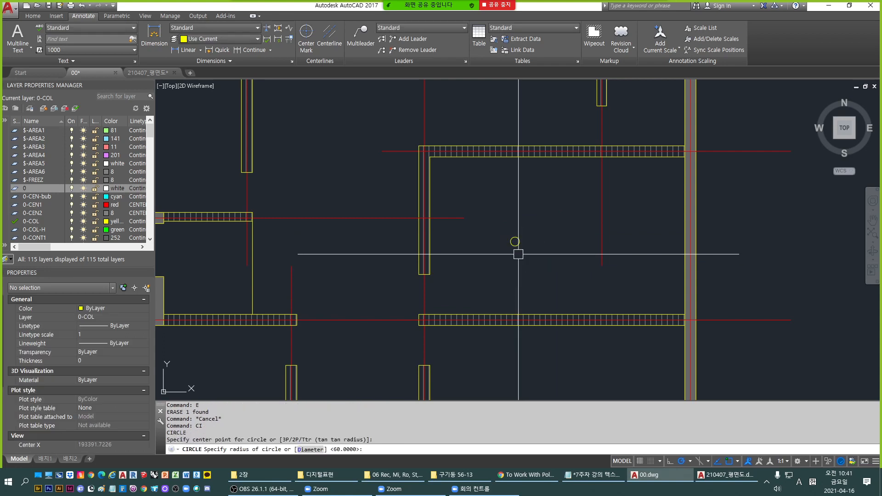
{"action": "type", "text": "100"}
{"action": "key", "text": "Return"}
{"action": "key", "text": "Escape"}
{"action": "left_click", "coordinate": [490, 224]}
{"action": "left_click", "coordinate": [540, 276]}
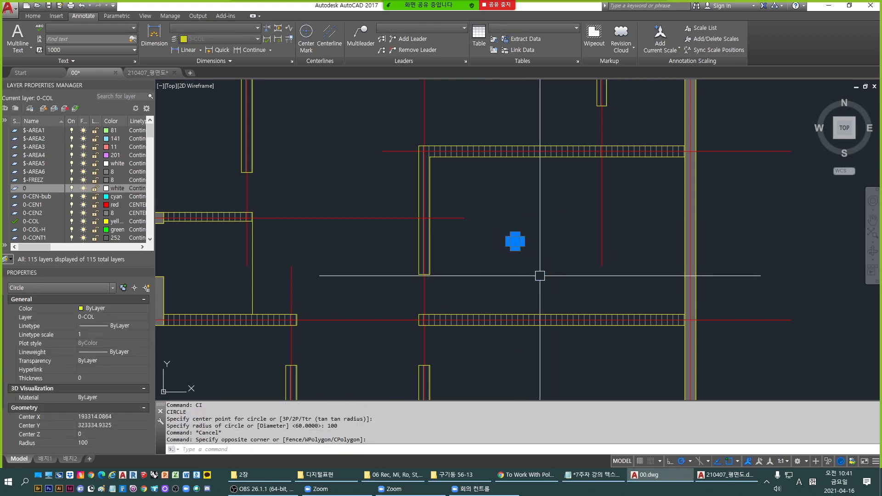
{"action": "key", "text": "Escape"}
{"action": "key", "text": "Escape"}
{"action": "type", "text": "l"}
{"action": "key", "text": "Return"}
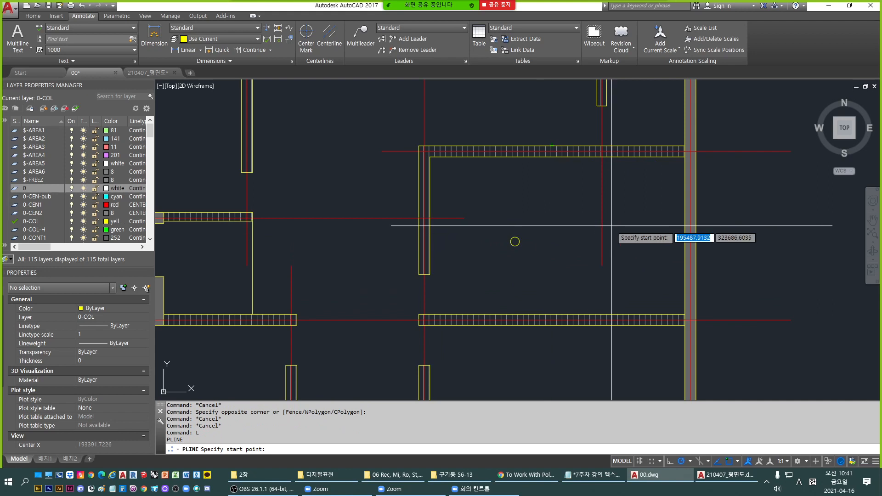
{"action": "key", "text": "Escape"}
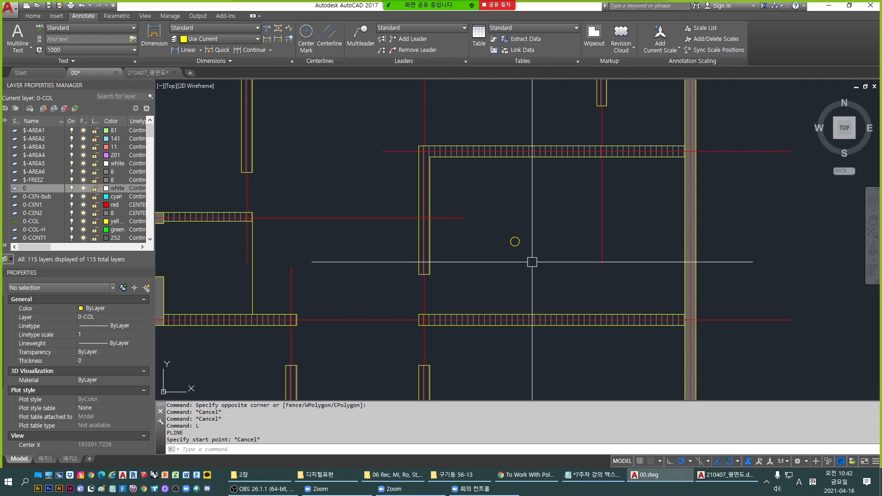
{"action": "left_click", "coordinate": [503, 225]}
{"action": "key", "text": "Escape"}
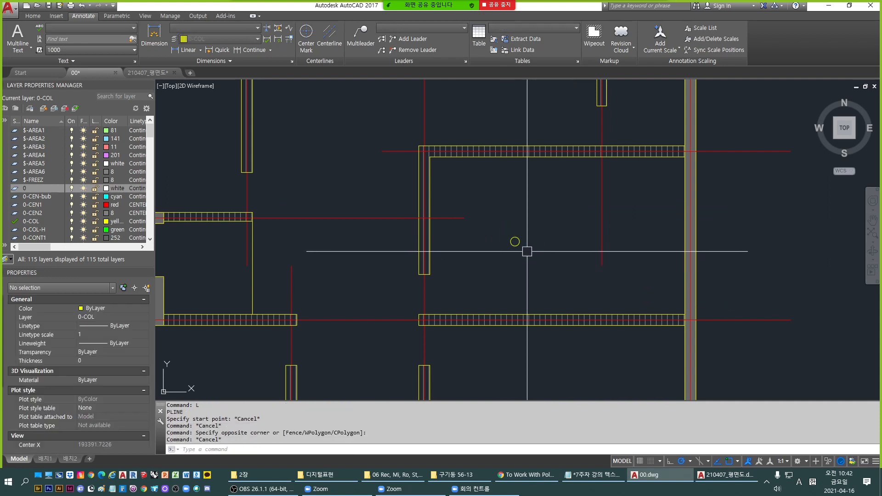
{"action": "key", "text": "Escape"}
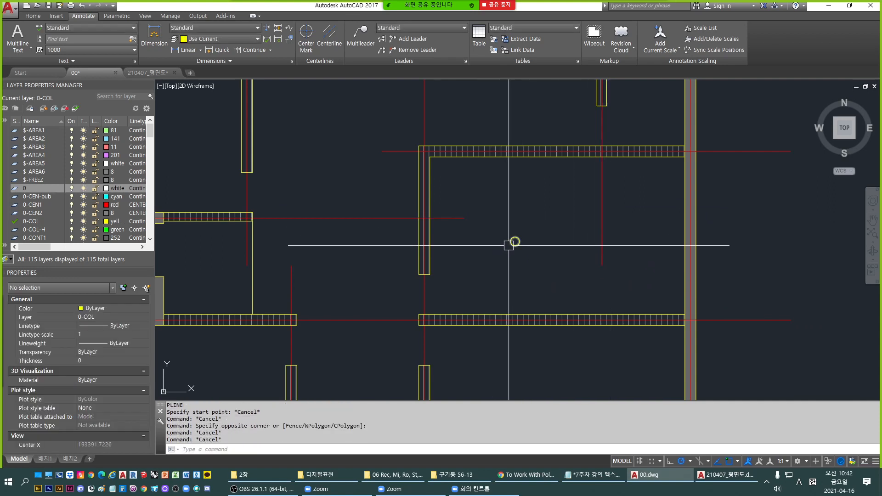
Start an associative rectangular array of the circle.
{"action": "type", "text": "array"}
{"action": "key", "text": "space"}
{"action": "left_click", "coordinate": [506, 224]}
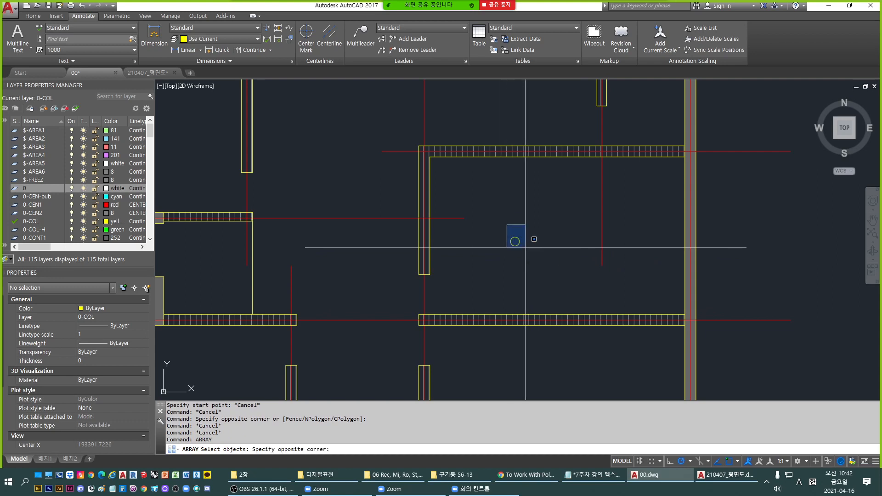
{"action": "left_click", "coordinate": [526, 247]}
{"action": "key", "text": "space"}
{"action": "scroll", "coordinate": [516, 243], "scroll_direction": "up", "scroll_amount": 4}
{"action": "key", "text": "space"}
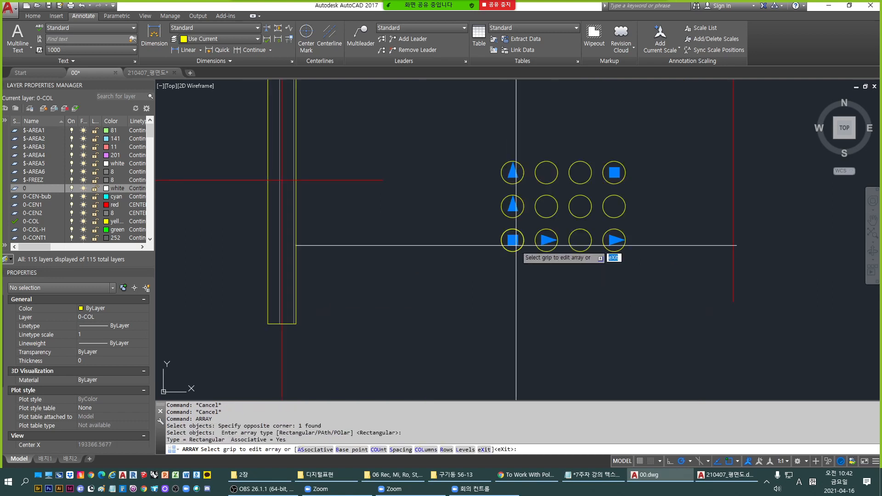
{"action": "middle_click_drag", "start_coordinate": [608, 259], "coordinate": [579, 296]}
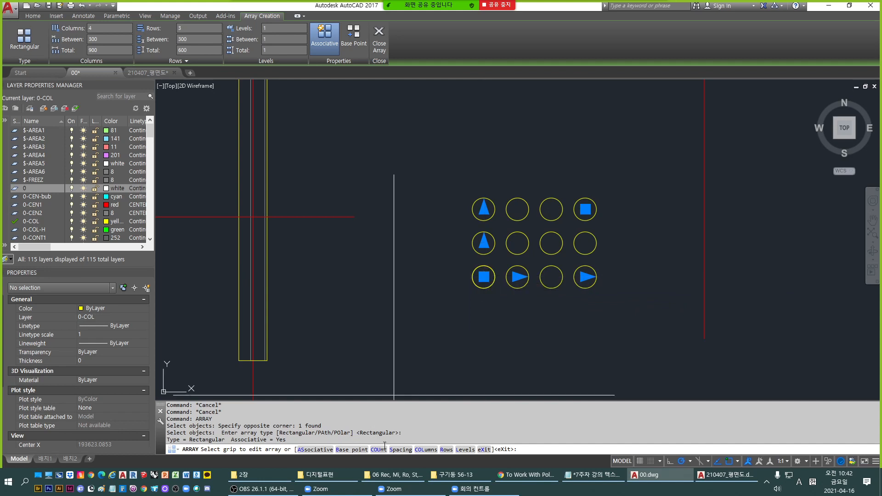
Set the array's column spacing to 1200 and accept 300 for the row spacing.
{"action": "left_click", "coordinate": [399, 449]}
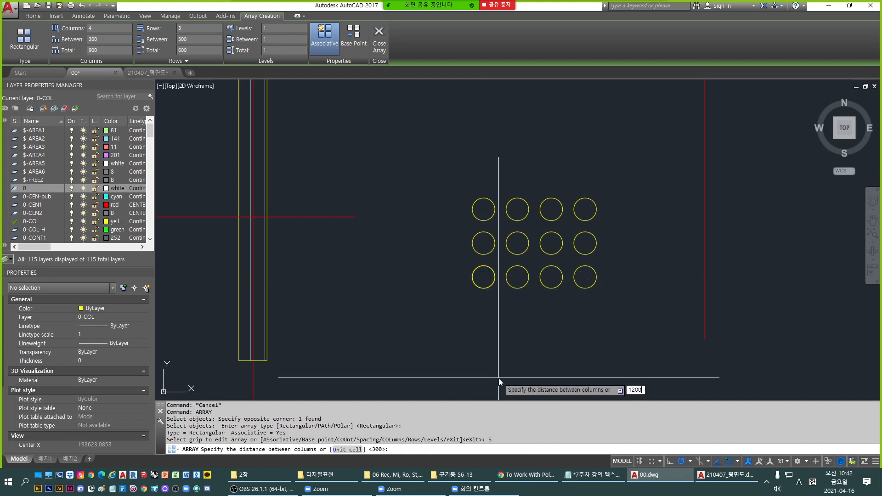
{"action": "key", "text": "Return"}
{"action": "scroll", "coordinate": [484, 321], "scroll_direction": "down", "scroll_amount": 2}
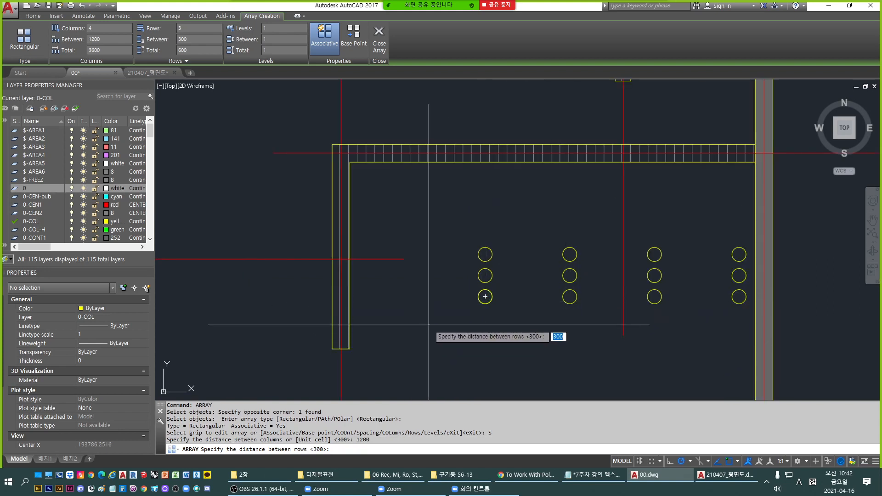
{"action": "key", "text": "Return"}
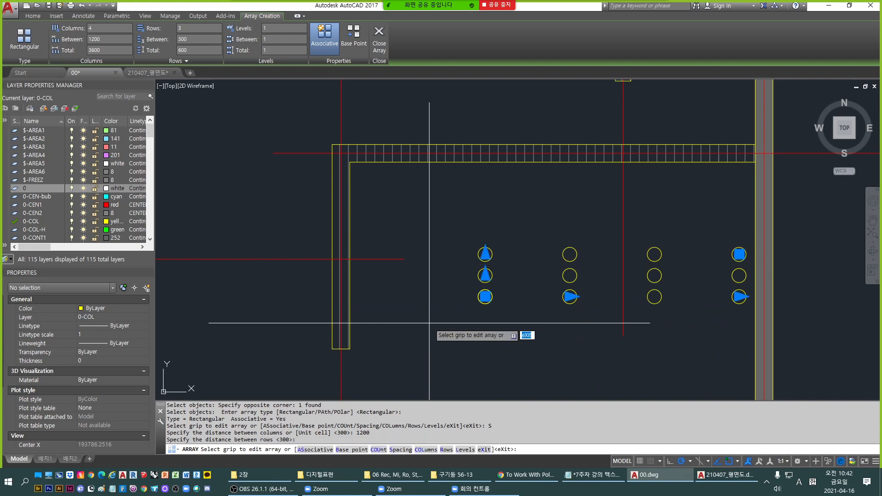
Set the array's number of columns to 3, accepting the 1200 column spacing.
{"action": "scroll", "coordinate": [486, 300], "scroll_direction": "up", "scroll_amount": 2}
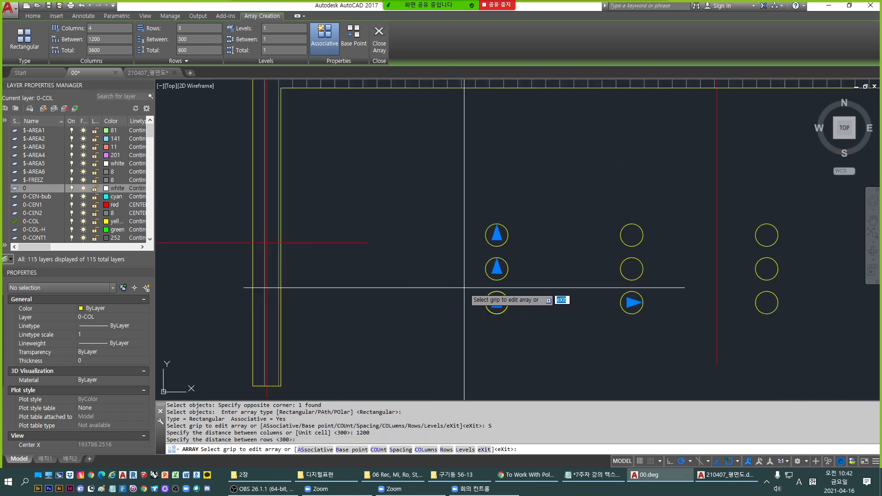
{"action": "left_click", "coordinate": [427, 450]}
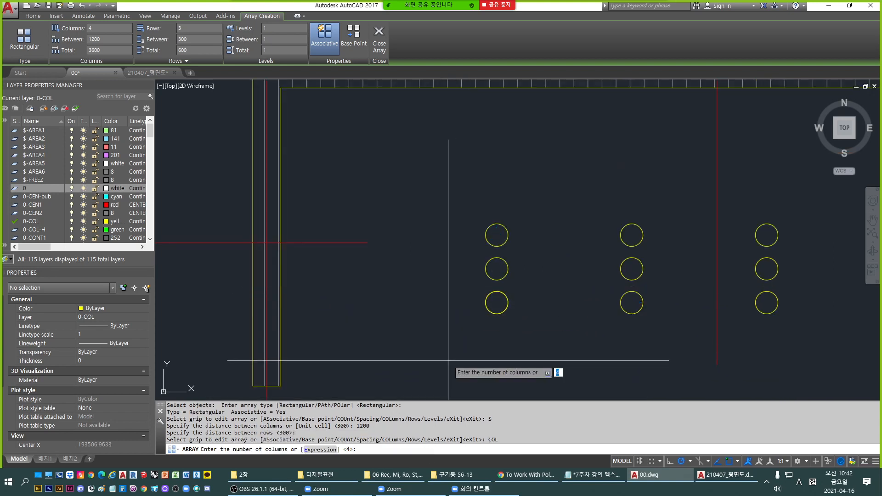
{"action": "scroll", "coordinate": [436, 360], "scroll_direction": "down", "scroll_amount": 2}
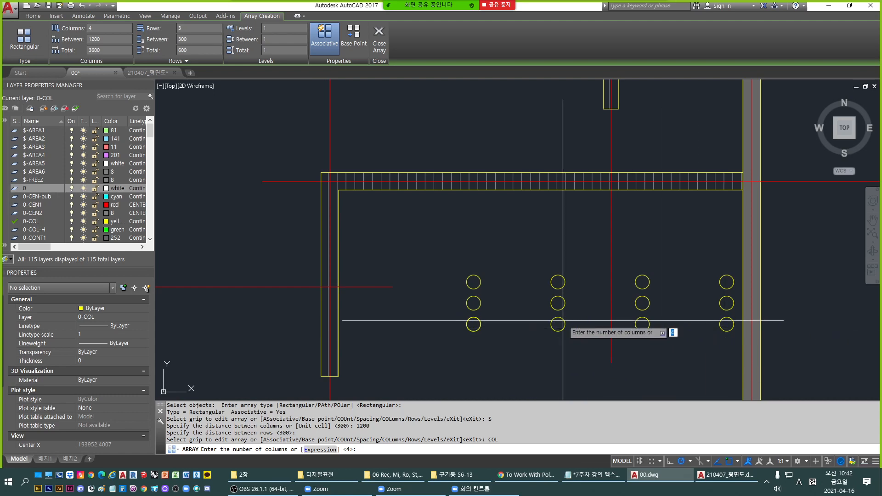
{"action": "type", "text": "3"}
{"action": "key", "text": "Return"}
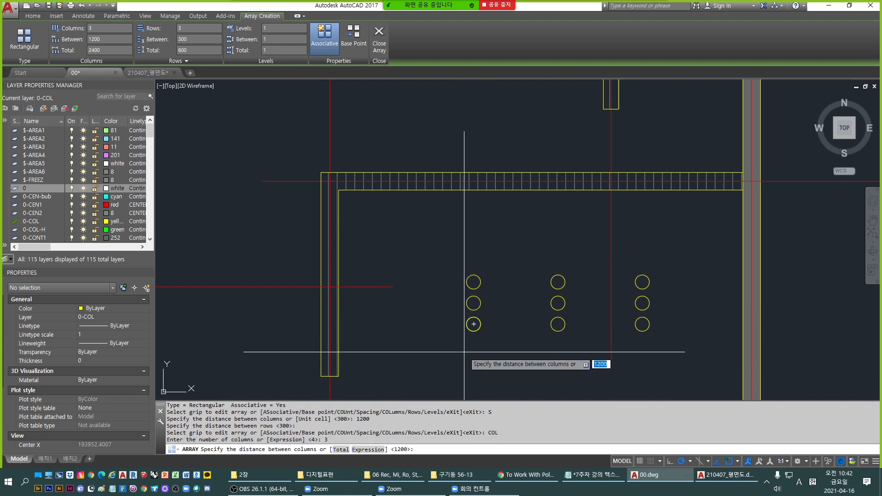
{"action": "key", "text": "Return"}
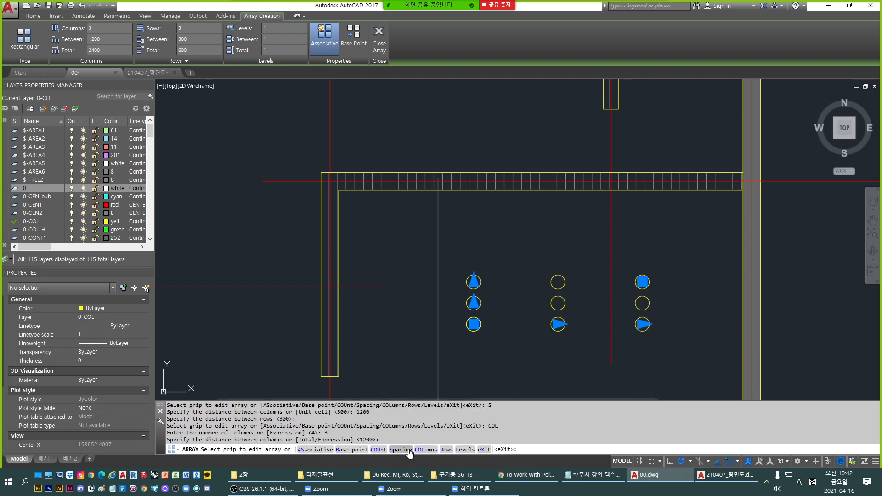
Set the array to 2 rows spaced 1200 apart with the default elevation increment, and finish the array.
{"action": "left_click", "coordinate": [445, 450]}
{"action": "type", "text": "2"}
{"action": "key", "text": "Return"}
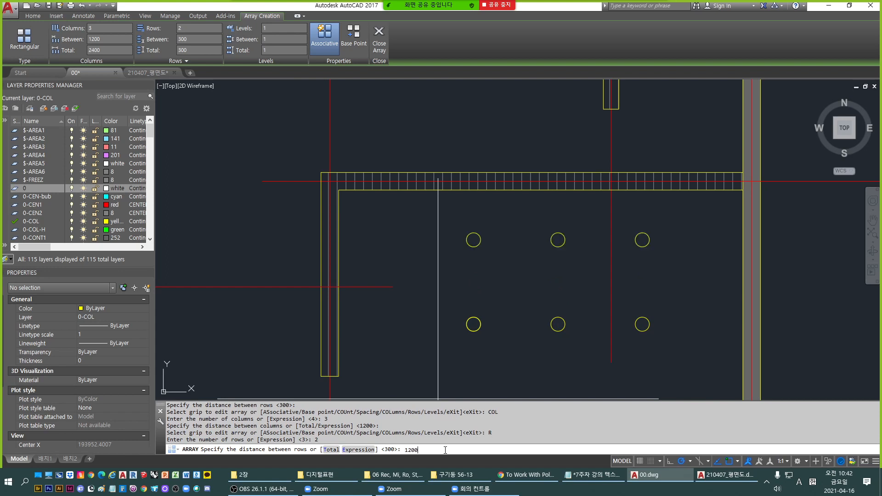
{"action": "type", "text": "1200"}
{"action": "key", "text": "Return"}
{"action": "key", "text": "Return"}
{"action": "scroll", "coordinate": [442, 315], "scroll_direction": "down", "scroll_amount": 2}
{"action": "key", "text": "Escape"}
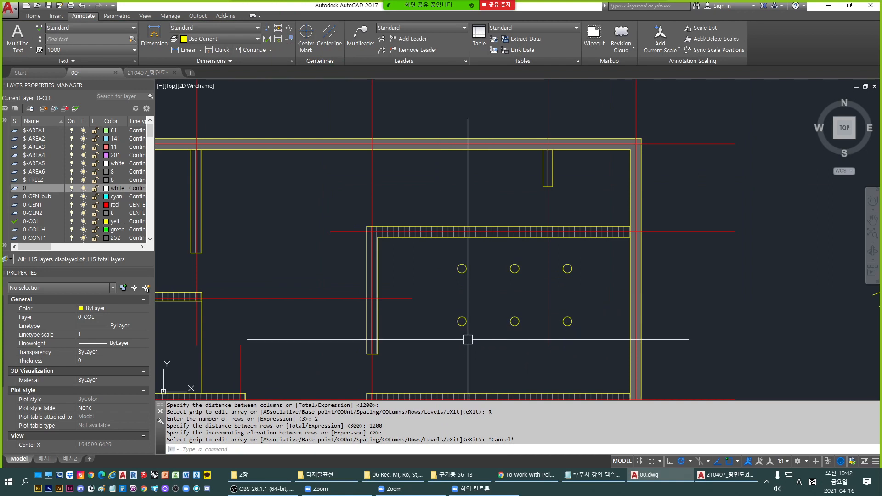
Draw a vertical polyline between the centres of the lower and upper circles in the middle column.
{"action": "scroll", "coordinate": [436, 295], "scroll_direction": "up", "scroll_amount": 2}
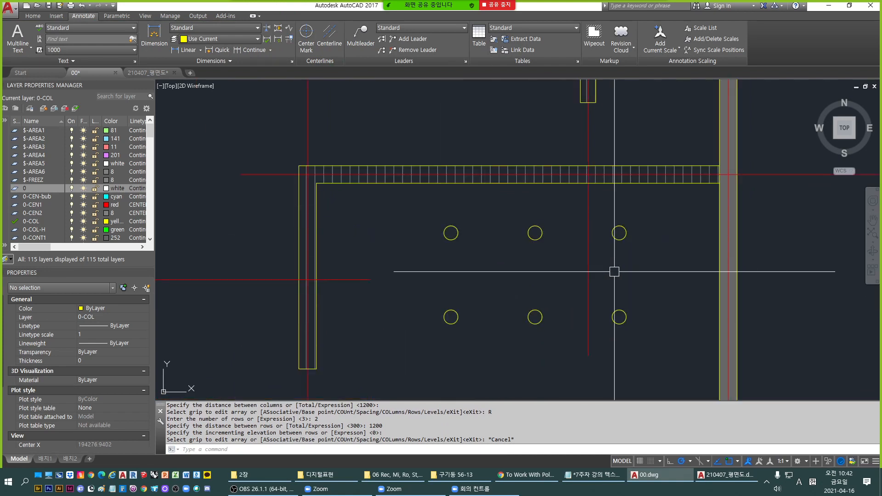
{"action": "key", "text": "Escape"}
{"action": "scroll", "coordinate": [502, 280], "scroll_direction": "down", "scroll_amount": 2}
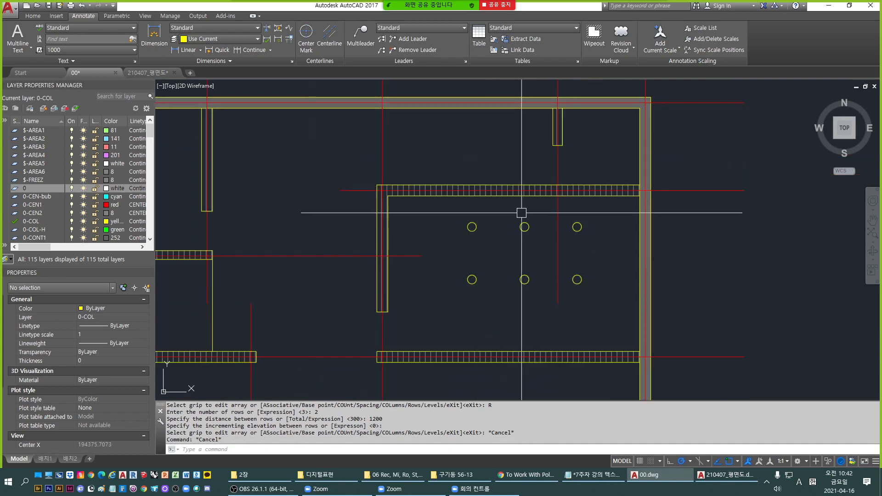
{"action": "scroll", "coordinate": [521, 229], "scroll_direction": "up", "scroll_amount": 2}
{"action": "type", "text": "L"}
{"action": "key", "text": "Return"}
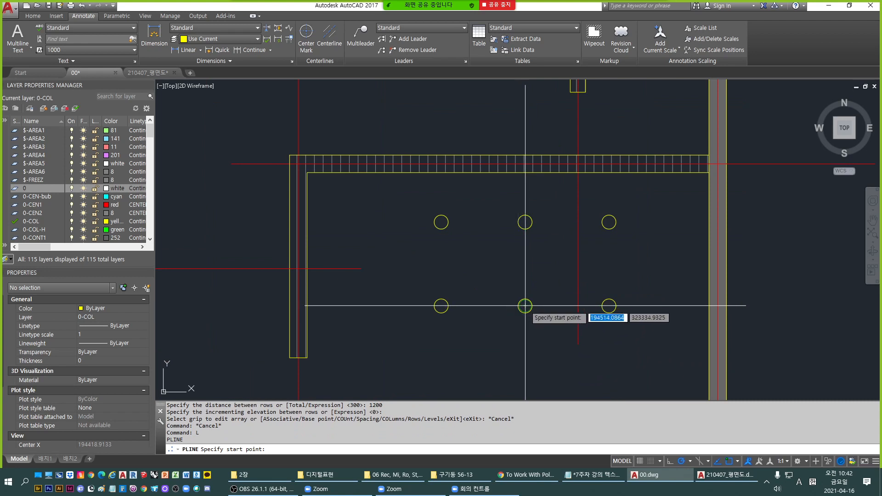
{"action": "left_click", "coordinate": [525, 306]}
{"action": "left_click", "coordinate": [525, 222]}
{"action": "key", "text": "space"}
{"action": "key", "text": "space"}
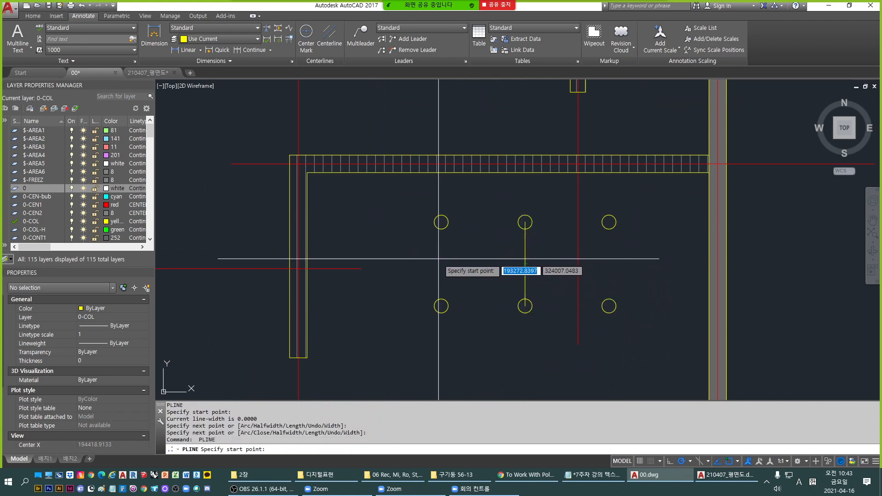
{"action": "scroll", "coordinate": [441, 232], "scroll_direction": "up", "scroll_amount": 3}
{"action": "left_click", "coordinate": [439, 211]}
{"action": "key", "text": "Escape"}
{"action": "key", "text": "Escape"}
{"action": "key", "text": "Escape"}
{"action": "scroll", "coordinate": [440, 220], "scroll_direction": "down", "scroll_amount": 3}
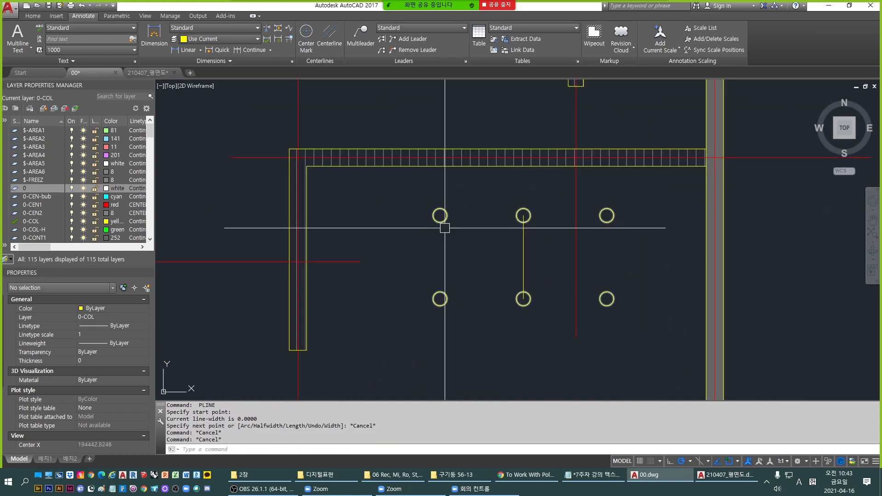
Copy the vertical line from the middle column's upper circle centre to the upper circle centres of both outer columns.
{"action": "left_click", "coordinate": [549, 262]}
{"action": "left_click", "coordinate": [516, 230]}
{"action": "type", "text": "c"}
{"action": "key", "text": "space"}
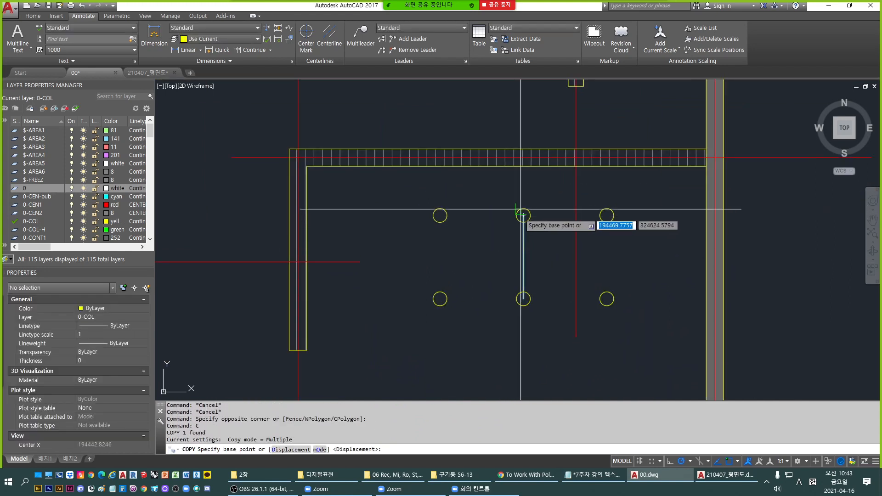
{"action": "left_click", "coordinate": [523, 215]}
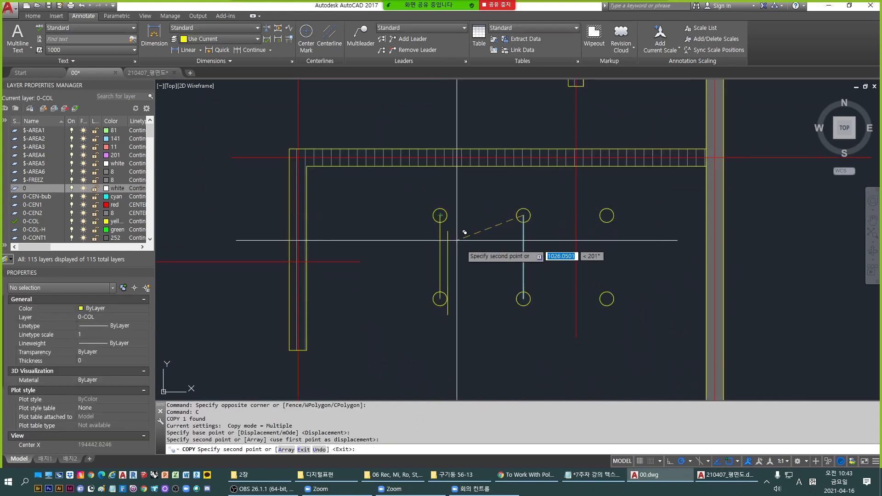
{"action": "left_click", "coordinate": [440, 216]}
{"action": "left_click", "coordinate": [606, 216]}
{"action": "key", "text": "space"}
{"action": "key", "text": "space"}
{"action": "key", "text": "Escape"}
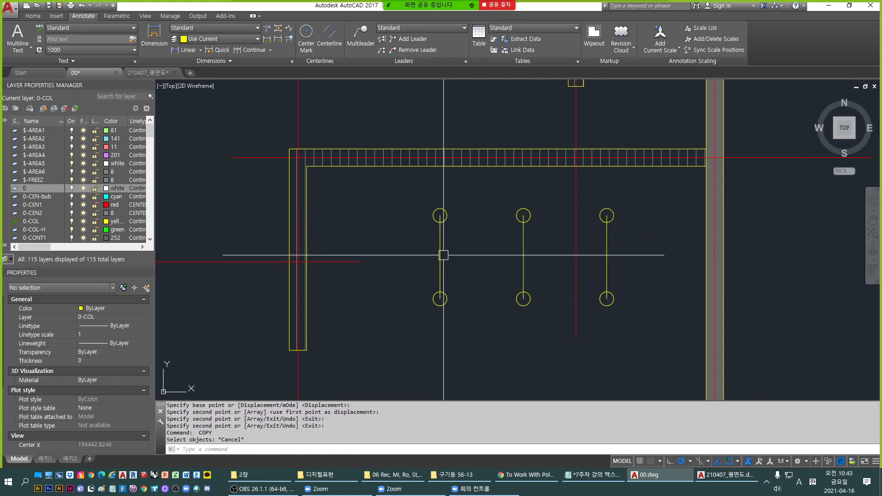
Draw a horizontal polyline from the midpoint of the left vertical line to the midpoint of the right one.
{"action": "type", "text": "l"}
{"action": "key", "text": "space"}
{"action": "left_click", "coordinate": [440, 256]}
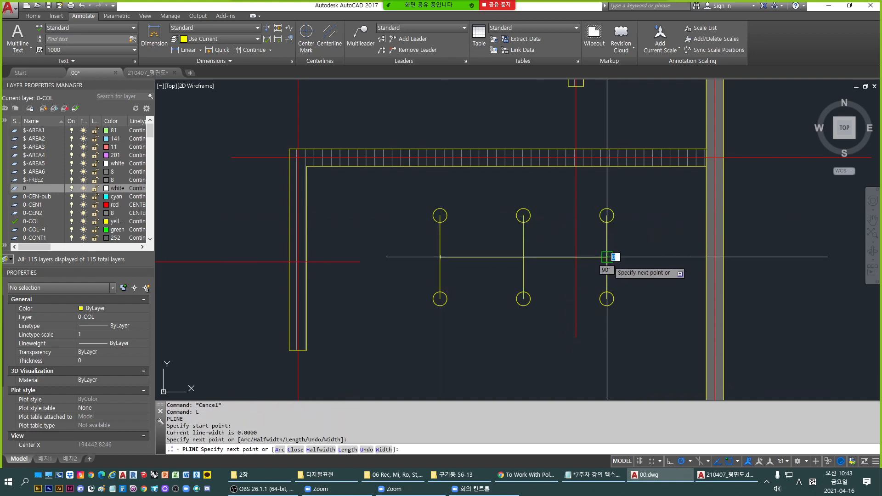
{"action": "left_click", "coordinate": [607, 257]}
{"action": "key", "text": "Escape"}
Erase the vertical lines of the two outer columns.
{"action": "left_click", "coordinate": [606, 243]}
{"action": "left_click", "coordinate": [439, 243]}
{"action": "type", "text": "e"}
{"action": "key", "text": "space"}
{"action": "key", "text": "Escape"}
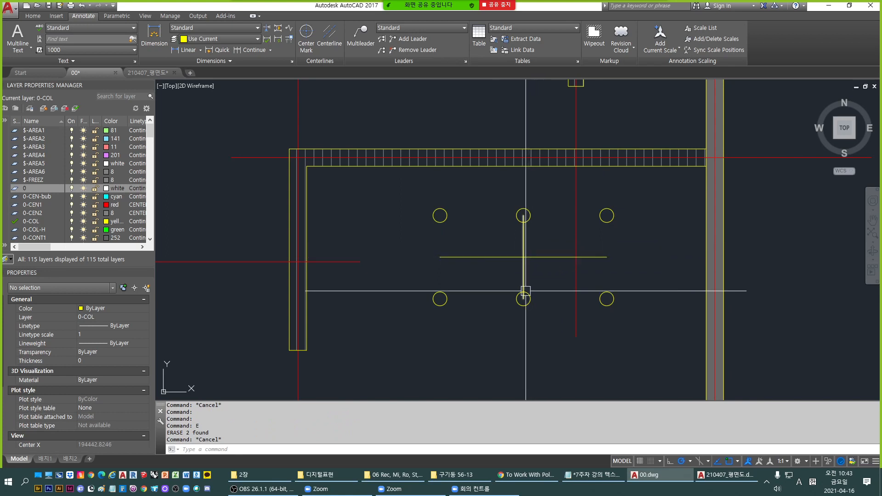
Draw a diagonal polyline across the room, from its upper-left inner corner to its lower-right inner corner.
{"action": "key", "text": "Escape"}
{"action": "scroll", "coordinate": [459, 232], "scroll_direction": "down", "scroll_amount": 3}
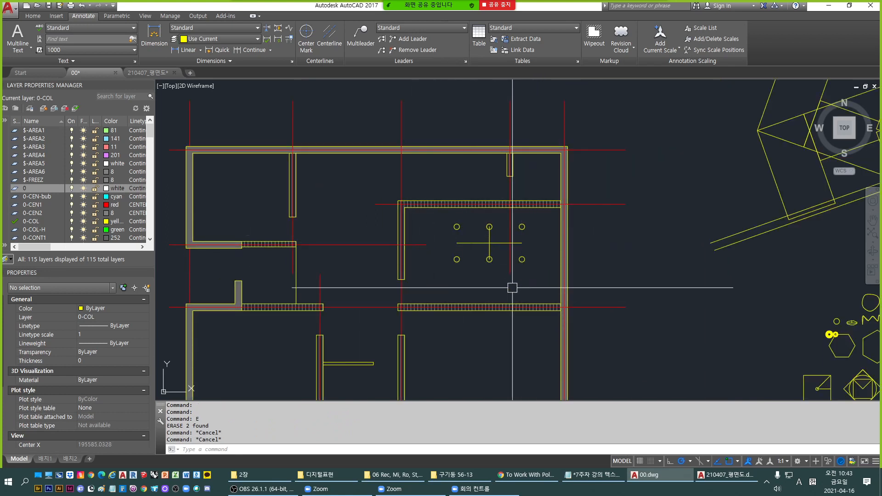
{"action": "scroll", "coordinate": [411, 295], "scroll_direction": "up", "scroll_amount": 2}
{"action": "type", "text": "l"}
{"action": "key", "text": "space"}
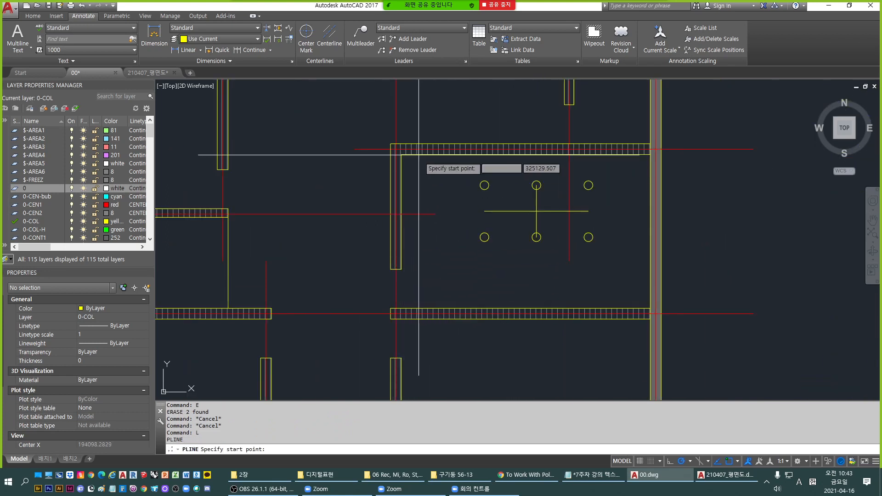
{"action": "left_click", "coordinate": [401, 154]}
{"action": "left_click", "coordinate": [649, 308]}
{"action": "key", "text": "space"}
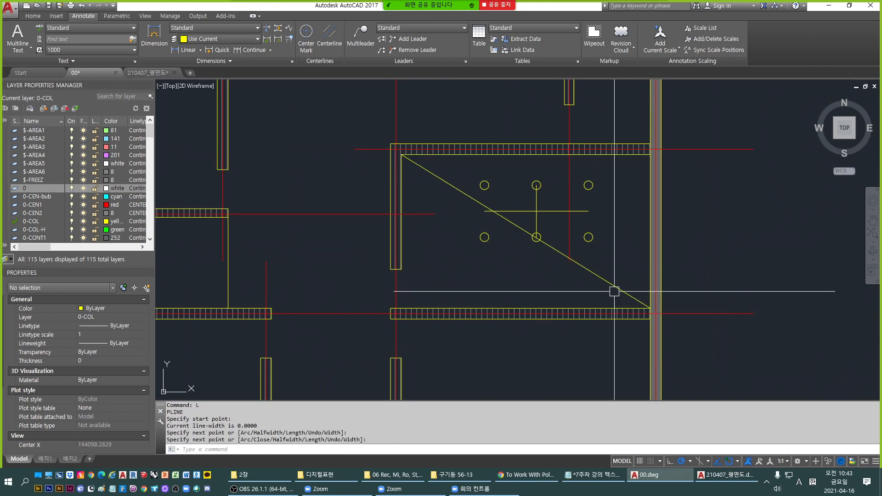
{"action": "key", "text": "Escape"}
{"action": "key", "text": "Escape"}
Mirror the room diagonal about a vertical axis through its midpoint, keeping the source line.
{"action": "left_click", "coordinate": [571, 260]}
{"action": "type", "text": "mi"}
{"action": "key", "text": "space"}
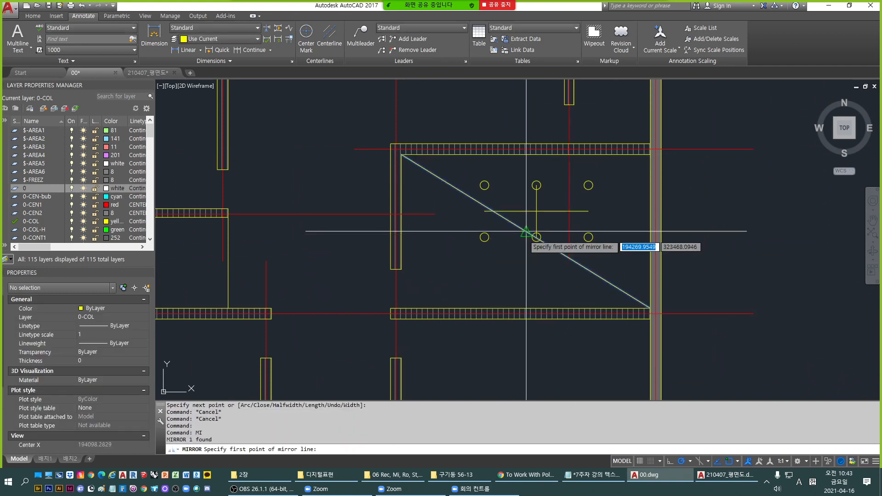
{"action": "left_click", "coordinate": [526, 231]}
{"action": "left_click", "coordinate": [504, 175]}
{"action": "key", "text": "space"}
{"action": "key", "text": "Escape"}
{"action": "key", "text": "Escape"}
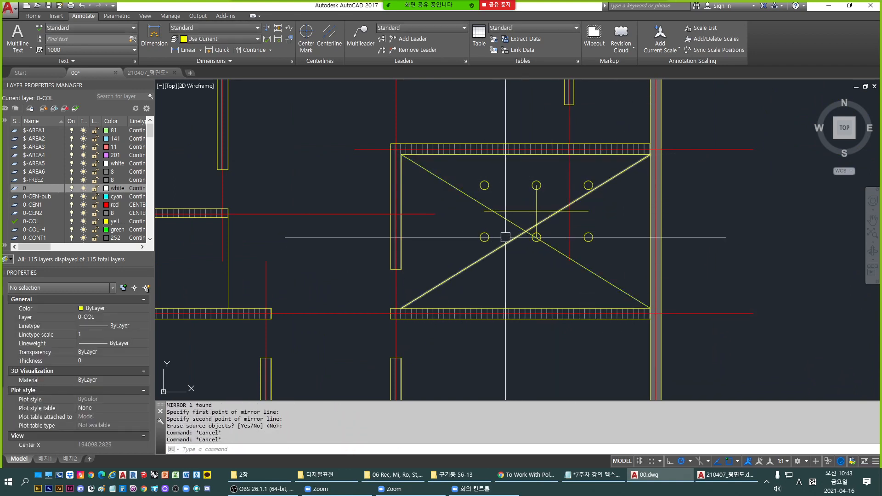
Move the circle array with its two centre lines from the centre lines' crossing to the intersection of the room diagonals.
{"action": "left_click", "coordinate": [462, 167]}
{"action": "left_click", "coordinate": [617, 260]}
{"action": "scroll", "coordinate": [618, 259], "scroll_direction": "up", "scroll_amount": 2}
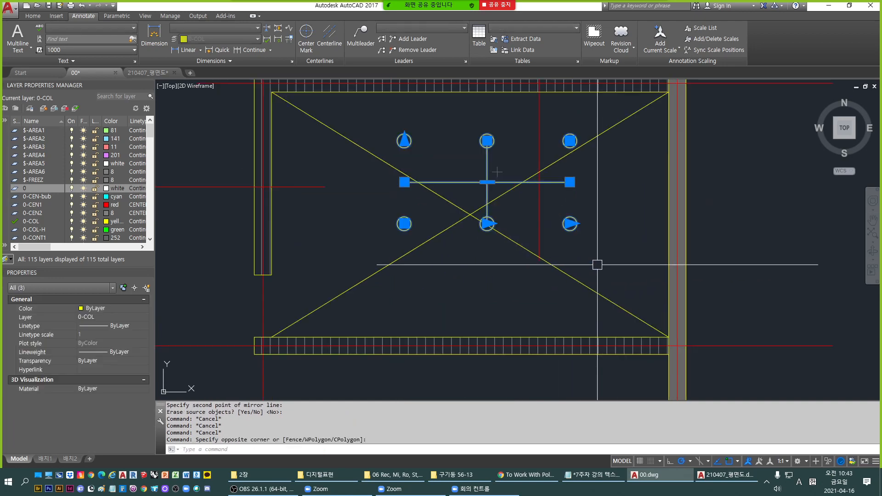
{"action": "type", "text": "m"}
{"action": "key", "text": "space"}
{"action": "left_click", "coordinate": [487, 183]}
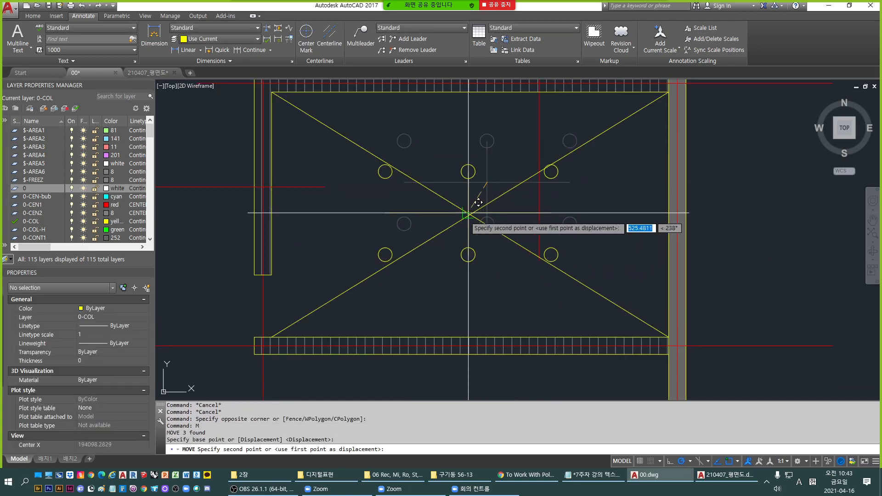
{"action": "left_click", "coordinate": [478, 202]}
{"action": "key", "text": "Escape"}
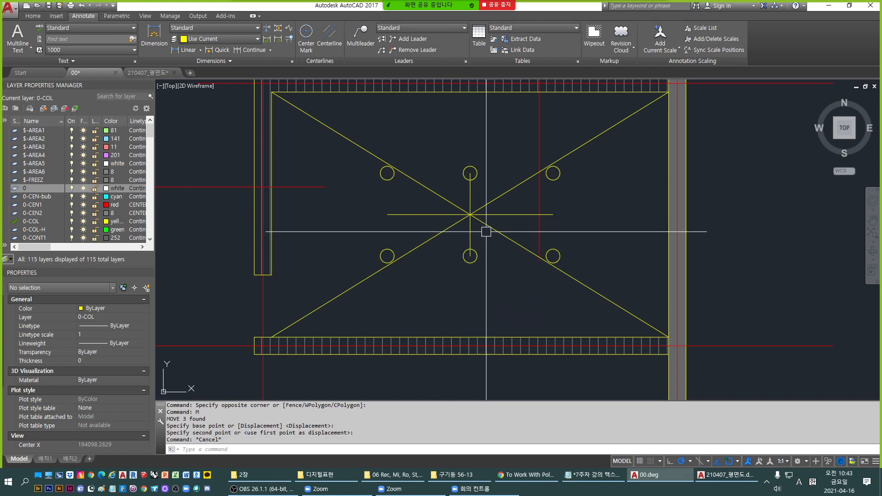
Erase both room diagonals and the array's two centre lines, leaving only the circles.
{"action": "left_click", "coordinate": [507, 237]}
{"action": "left_click", "coordinate": [411, 203]}
{"action": "type", "text": "e"}
{"action": "key", "text": "space"}
{"action": "key", "text": "Escape"}
{"action": "middle_click_drag", "start_coordinate": [475, 283], "coordinate": [531, 300]}
{"action": "key", "text": "Escape"}
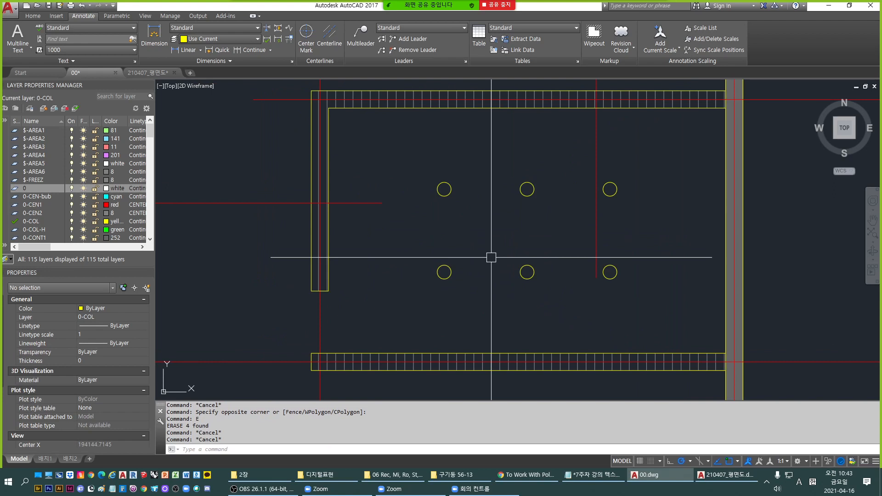
Select the circle array and examine its settings and its position in the room and the whole floor plan.
{"action": "left_click", "coordinate": [532, 279]}
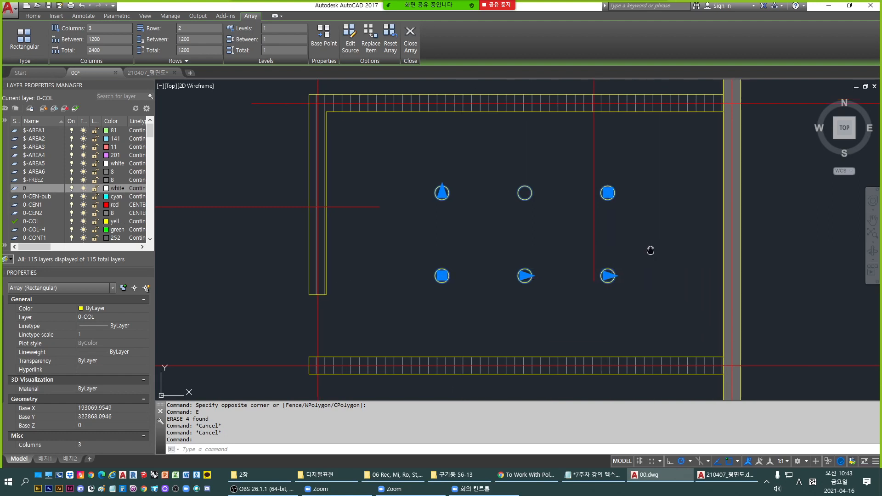
{"action": "middle_click_drag", "start_coordinate": [649, 250], "coordinate": [635, 269]}
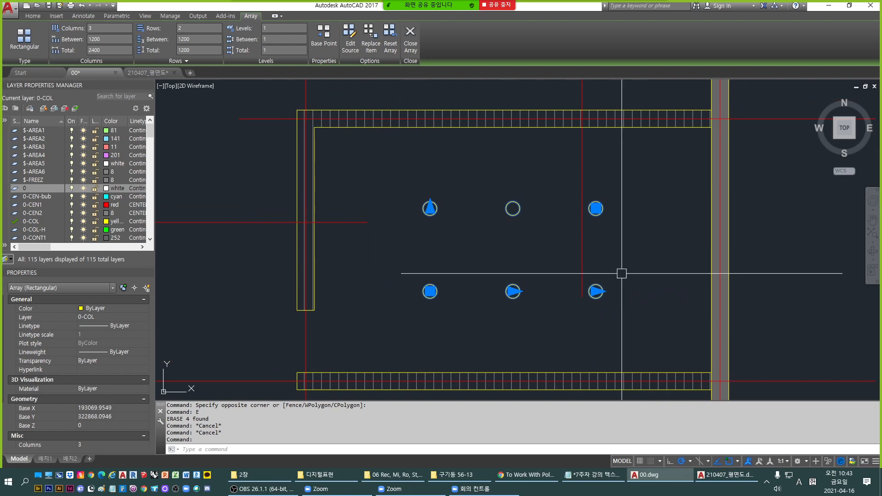
{"action": "scroll", "coordinate": [621, 274], "scroll_direction": "down", "scroll_amount": 2}
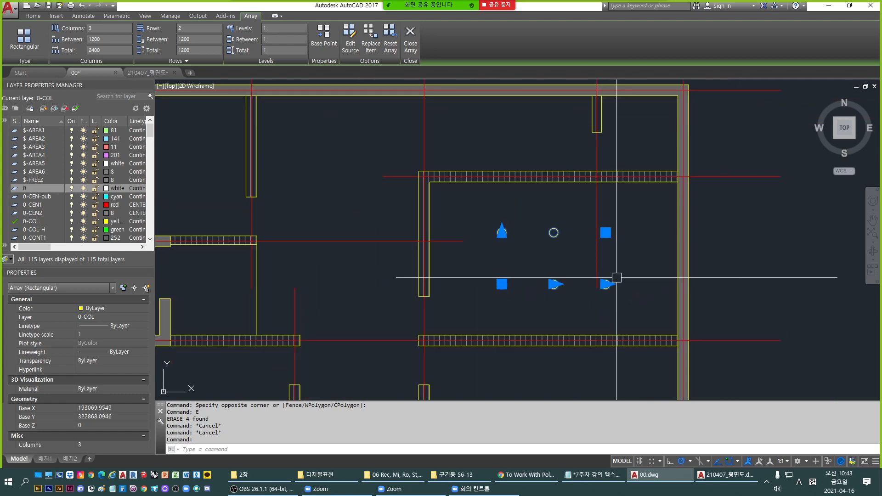
{"action": "scroll", "coordinate": [552, 280], "scroll_direction": "up", "scroll_amount": 2}
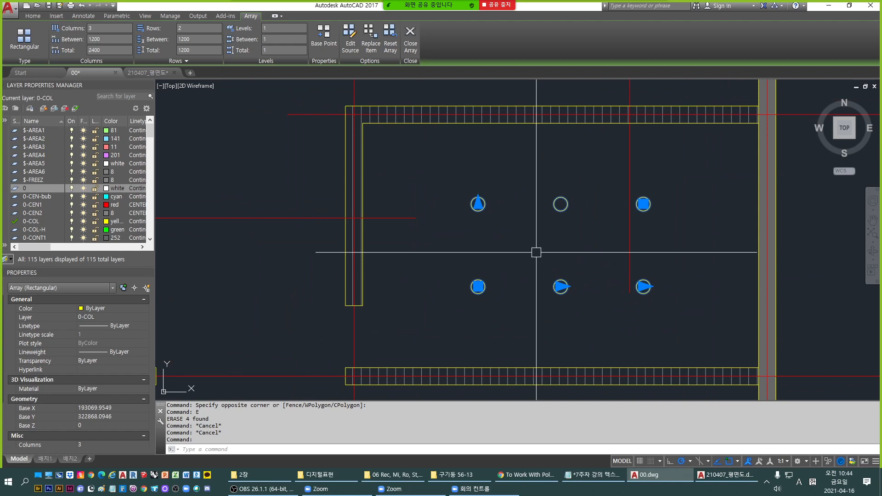
{"action": "scroll", "coordinate": [573, 291], "scroll_direction": "down", "scroll_amount": 2}
{"action": "scroll", "coordinate": [514, 260], "scroll_direction": "down", "scroll_amount": 2}
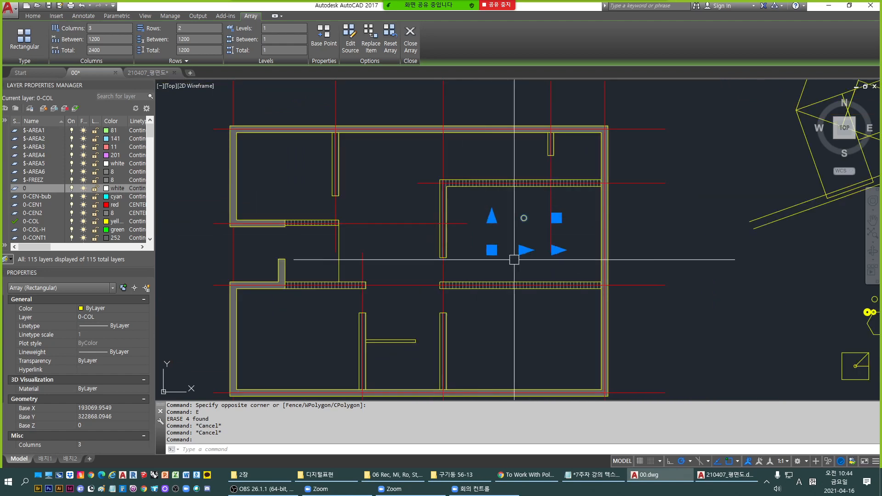
{"action": "scroll", "coordinate": [412, 211], "scroll_direction": "down", "scroll_amount": 4}
{"action": "middle_click_drag", "start_coordinate": [538, 296], "coordinate": [496, 145]}
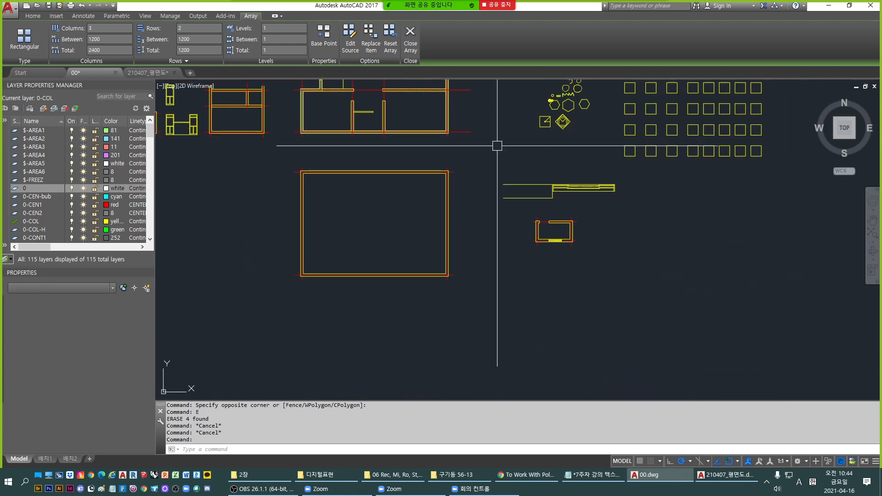
Draw a large wide rectangle in the empty area below the floor plans.
{"action": "key", "text": "Escape"}
{"action": "scroll", "coordinate": [540, 198], "scroll_direction": "down", "scroll_amount": 4}
{"action": "type", "text": "REC"}
{"action": "key", "text": "Return"}
{"action": "left_click", "coordinate": [434, 249]}
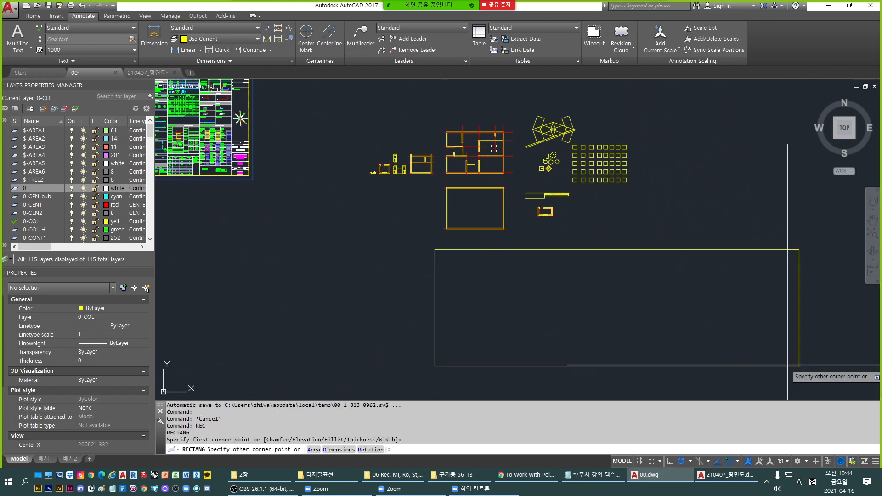
{"action": "left_click", "coordinate": [815, 374]}
{"action": "key", "text": "Return"}
{"action": "key", "text": "Escape"}
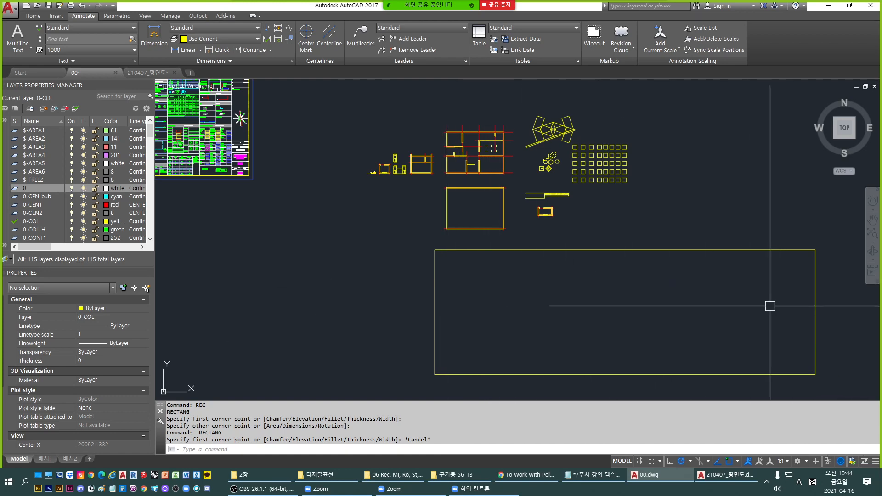
{"action": "key", "text": "Escape"}
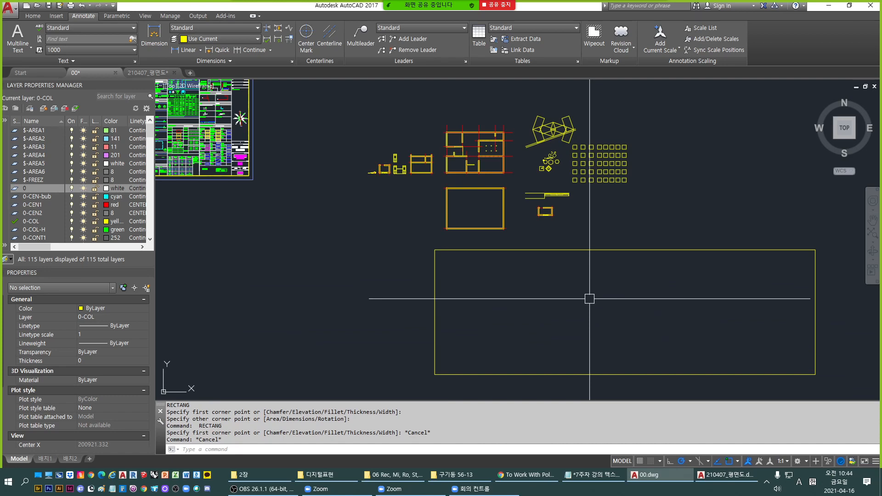
Extend the circle array in the room to four columns with its column-count grip.
{"action": "scroll", "coordinate": [587, 147], "scroll_direction": "up", "scroll_amount": 4}
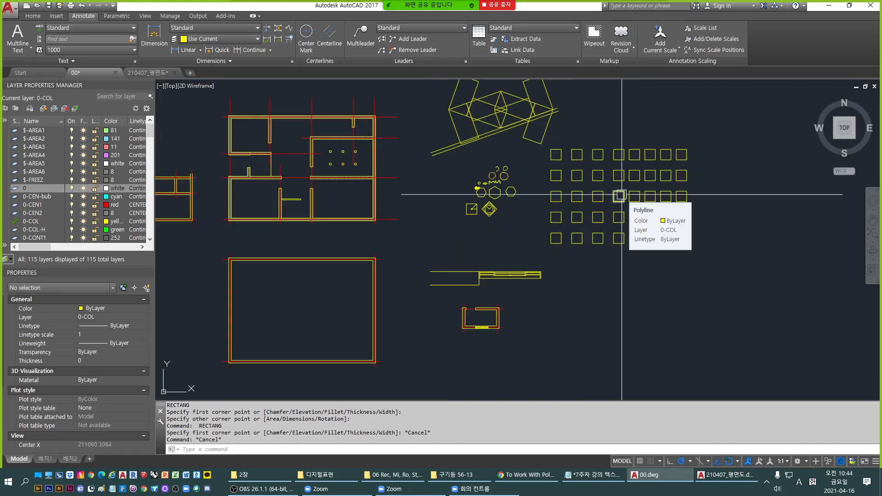
{"action": "scroll", "coordinate": [292, 148], "scroll_direction": "up", "scroll_amount": 4}
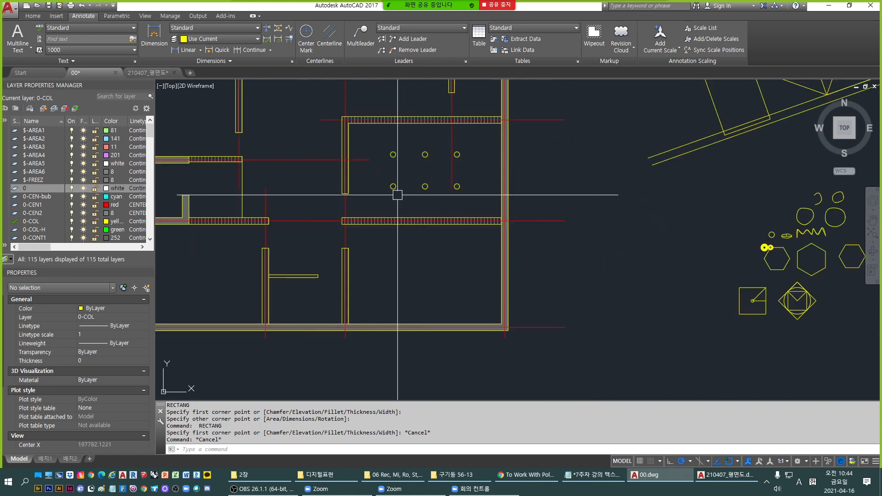
{"action": "left_click", "coordinate": [393, 186]}
{"action": "scroll", "coordinate": [394, 175], "scroll_direction": "up", "scroll_amount": 4}
{"action": "middle_click_drag", "start_coordinate": [387, 153], "coordinate": [415, 267]}
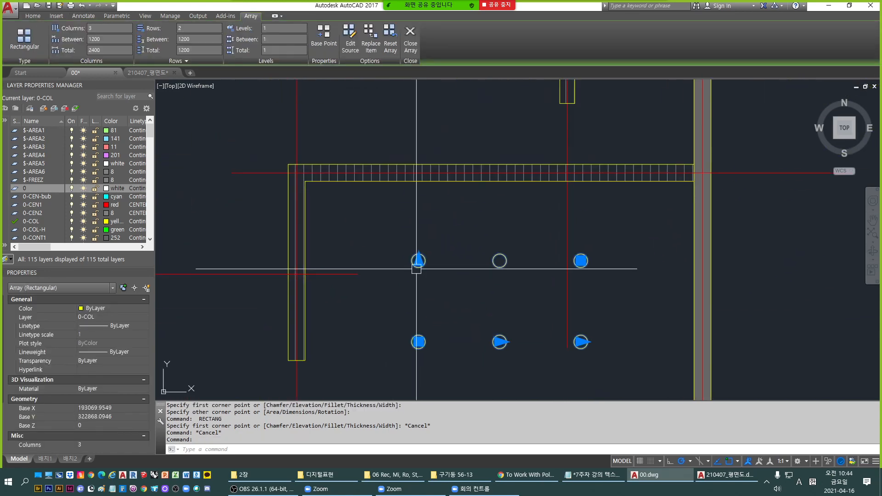
{"action": "left_click", "coordinate": [418, 261]}
{"action": "key", "text": "Escape"}
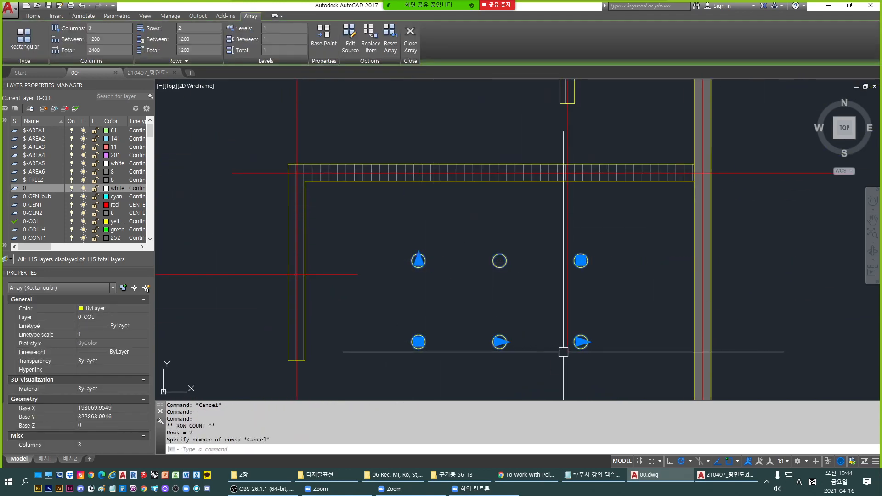
{"action": "left_click", "coordinate": [580, 341]}
{"action": "left_click", "coordinate": [673, 335]}
{"action": "key", "text": "Escape"}
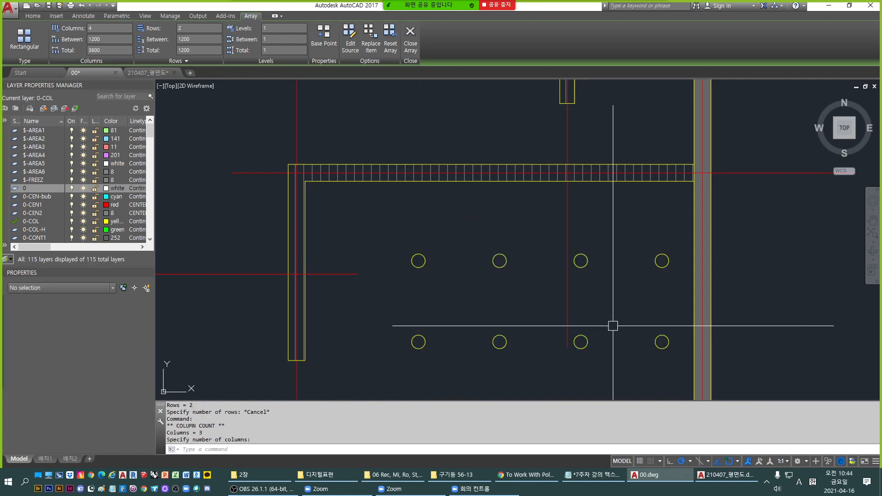
Try to change the circle array's number of rows with its row-count grip.
{"action": "left_click", "coordinate": [428, 261]}
{"action": "left_click", "coordinate": [418, 260]}
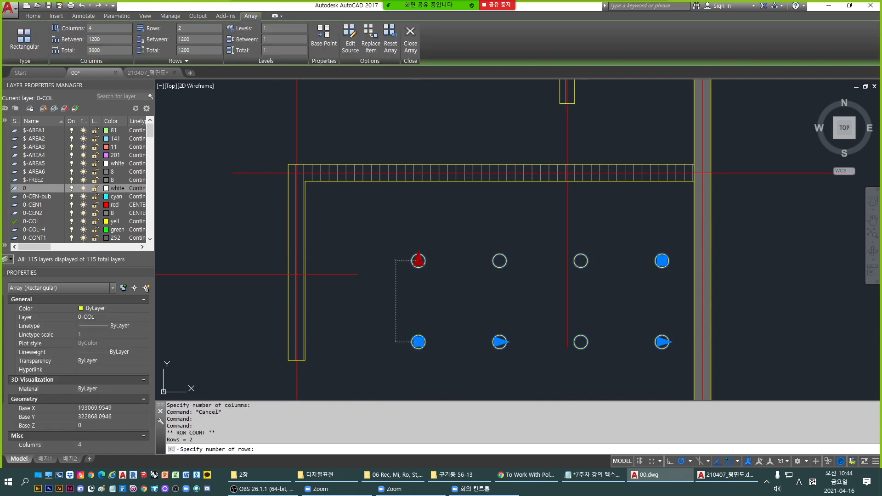
{"action": "key", "text": "Escape"}
{"action": "key", "text": "Escape"}
{"action": "left_click", "coordinate": [499, 339]}
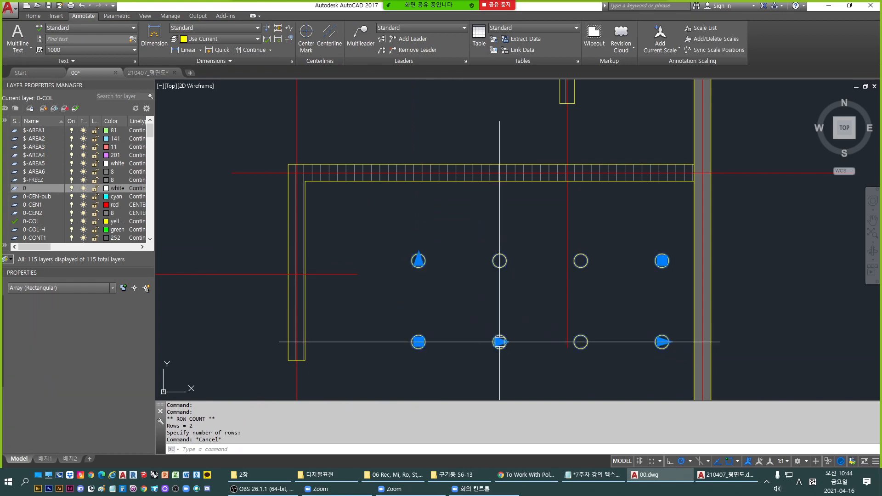
{"action": "scroll", "coordinate": [454, 276], "scroll_direction": "down", "scroll_amount": 6}
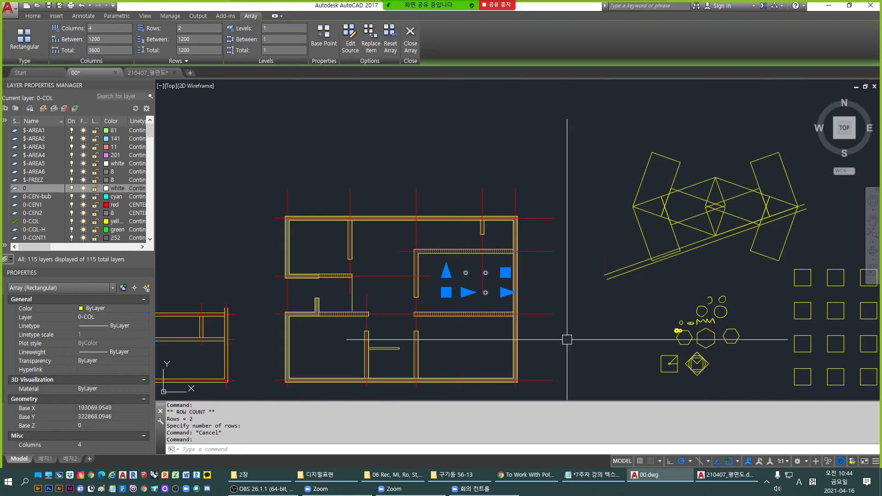
{"action": "middle_click_drag", "start_coordinate": [584, 351], "coordinate": [472, 152]}
{"action": "key", "text": "Escape"}
{"action": "scroll", "coordinate": [456, 232], "scroll_direction": "down", "scroll_amount": 2}
{"action": "key", "text": "Escape"}
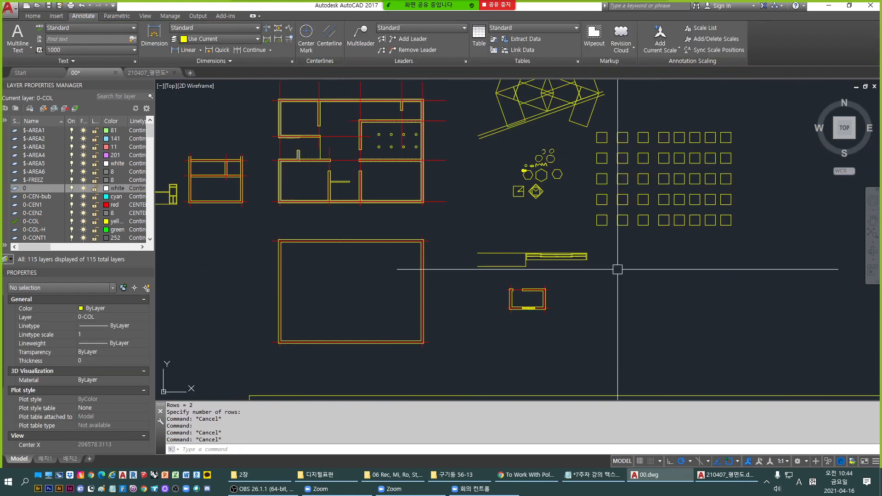
Undo the row-count and column-count grip edits of the circle array.
{"action": "scroll", "coordinate": [335, 161], "scroll_direction": "up", "scroll_amount": 4}
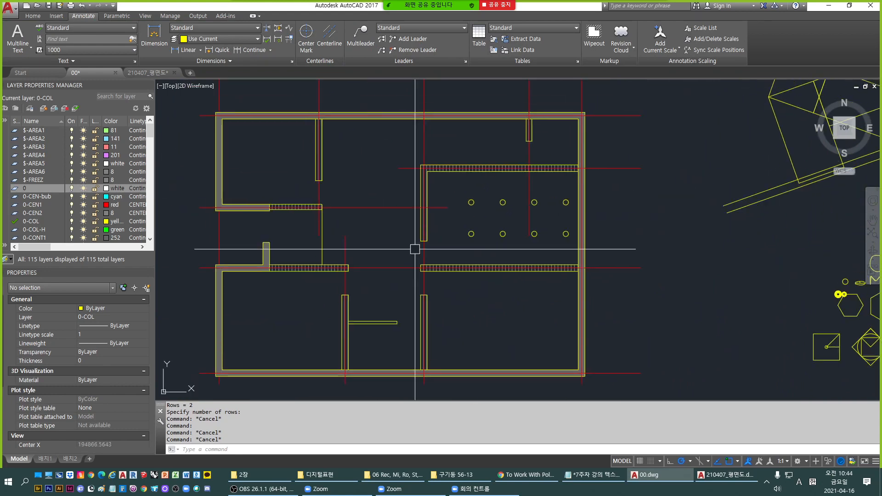
{"action": "key", "text": "Escape"}
{"action": "type", "text": "u"}
{"action": "key", "text": "space"}
{"action": "key", "text": "space"}
{"action": "key", "text": "space"}
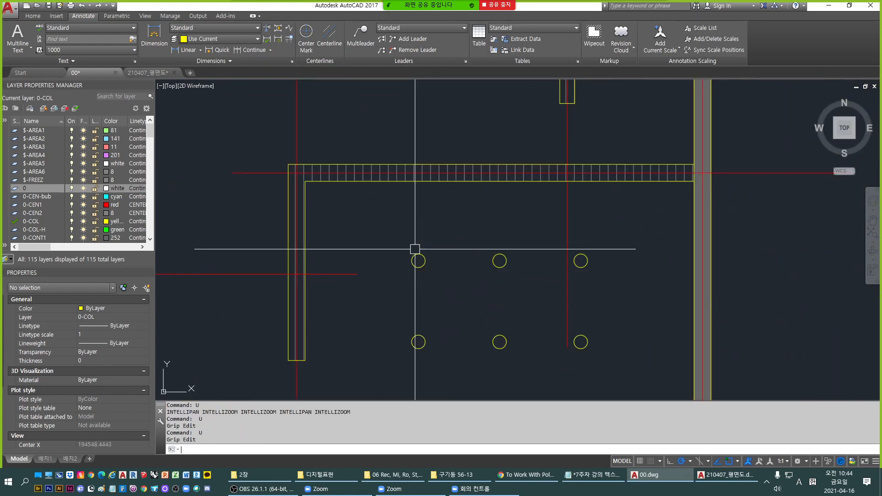
{"action": "key", "text": "Escape"}
Erase the large rectangle below the floor plans.
{"action": "scroll", "coordinate": [513, 178], "scroll_direction": "down", "scroll_amount": 4}
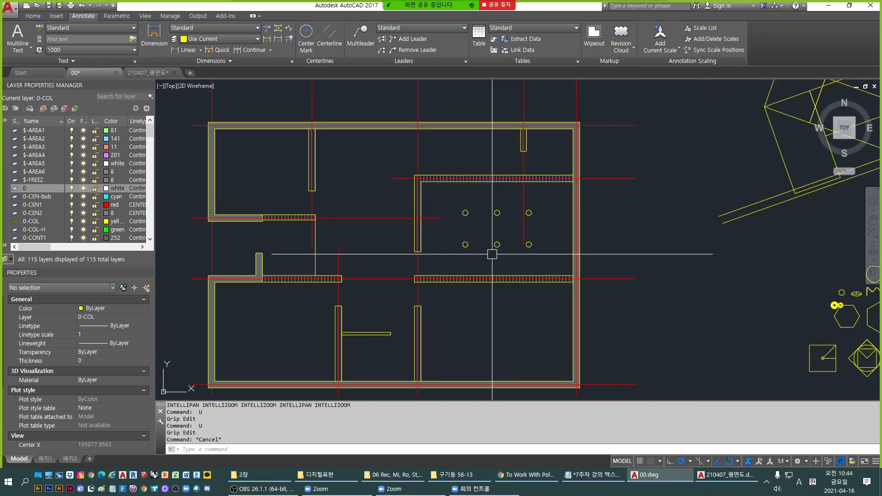
{"action": "scroll", "coordinate": [494, 218], "scroll_direction": "down", "scroll_amount": 3}
{"action": "middle_click_drag", "start_coordinate": [790, 315], "coordinate": [412, 216]}
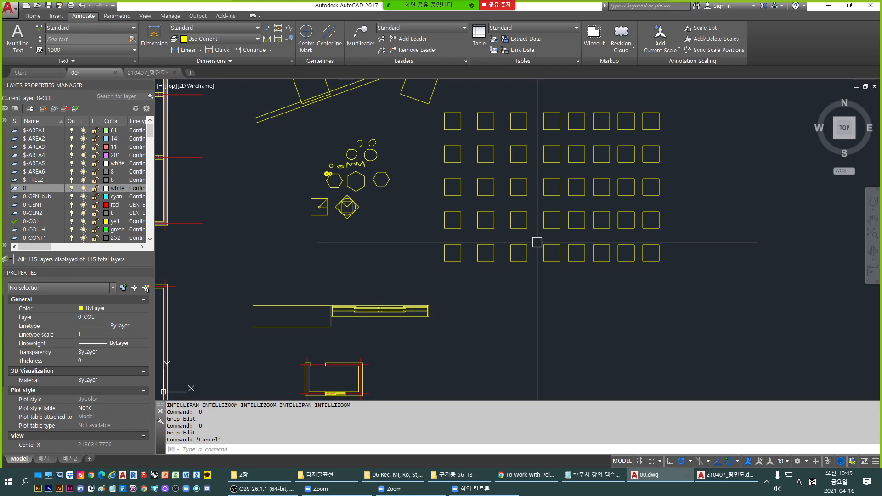
{"action": "scroll", "coordinate": [537, 242], "scroll_direction": "down", "scroll_amount": 5}
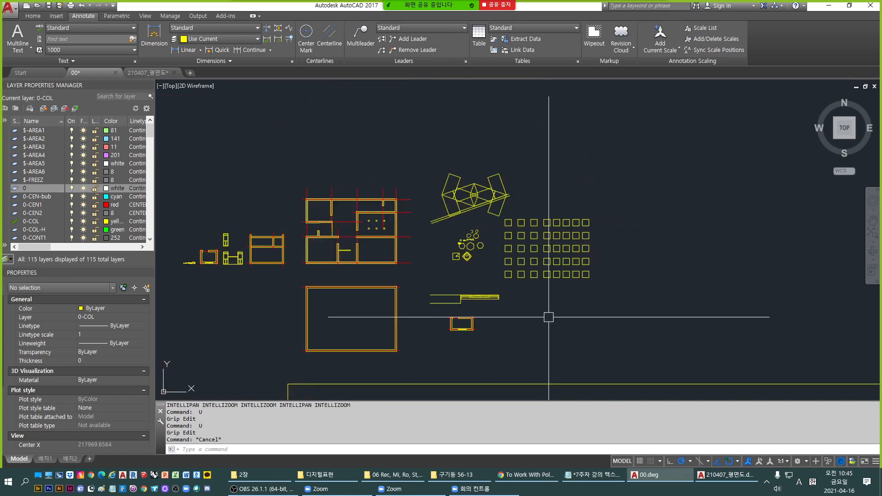
{"action": "left_click", "coordinate": [577, 308]}
{"action": "left_click", "coordinate": [530, 351]}
{"action": "key", "text": "e"}
{"action": "key", "text": "Return"}
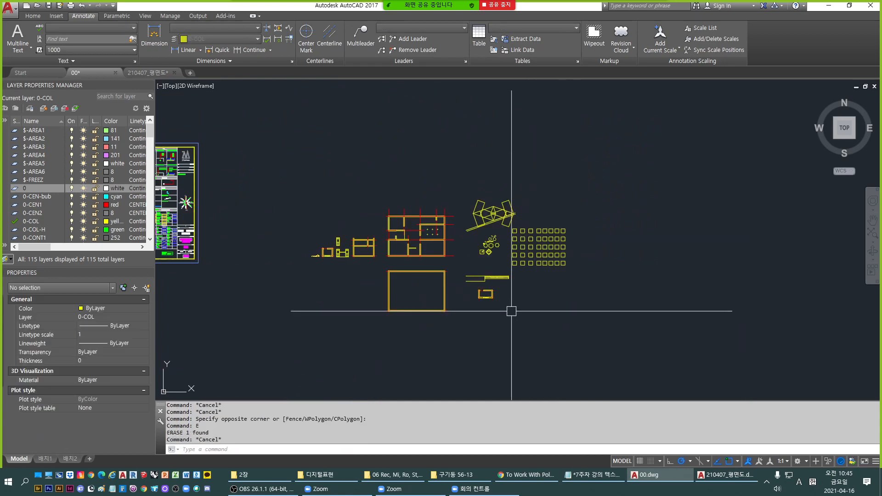
{"action": "key", "text": "Escape"}
{"action": "key", "text": "Escape"}
{"action": "key", "text": "Escape"}
{"action": "scroll", "coordinate": [576, 289], "scroll_direction": "up", "scroll_amount": 3}
{"action": "type", "text": "arrat"}
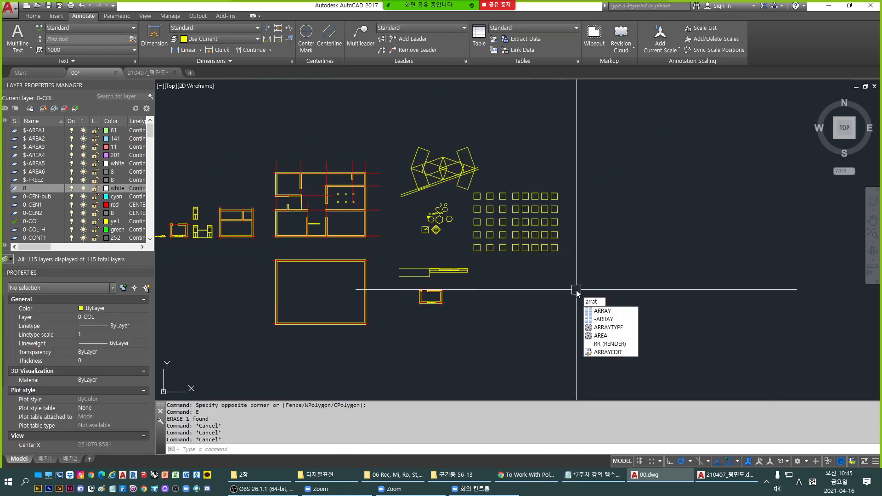
{"action": "key", "text": "Return"}
{"action": "type", "text": "arrat"}
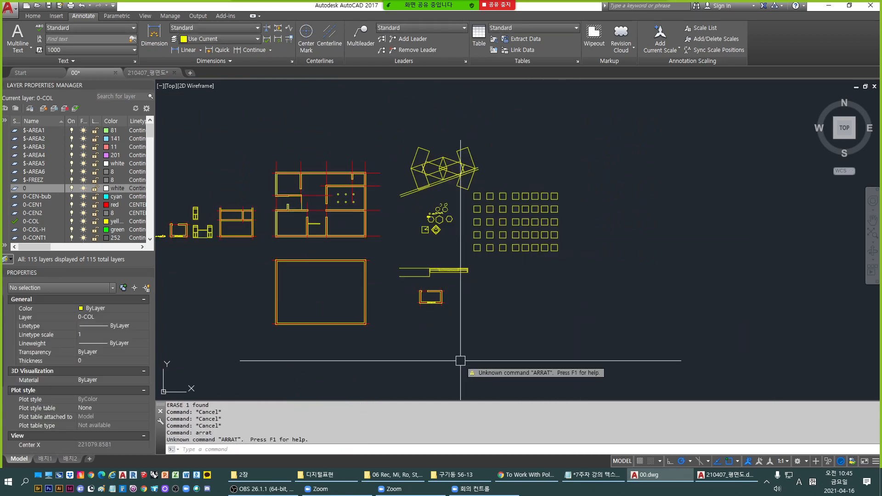
{"action": "key", "text": "Return"}
{"action": "key", "text": "Escape"}
{"action": "key", "text": "Escape"}
{"action": "type", "text": "ar"}
{"action": "key", "text": "Return"}
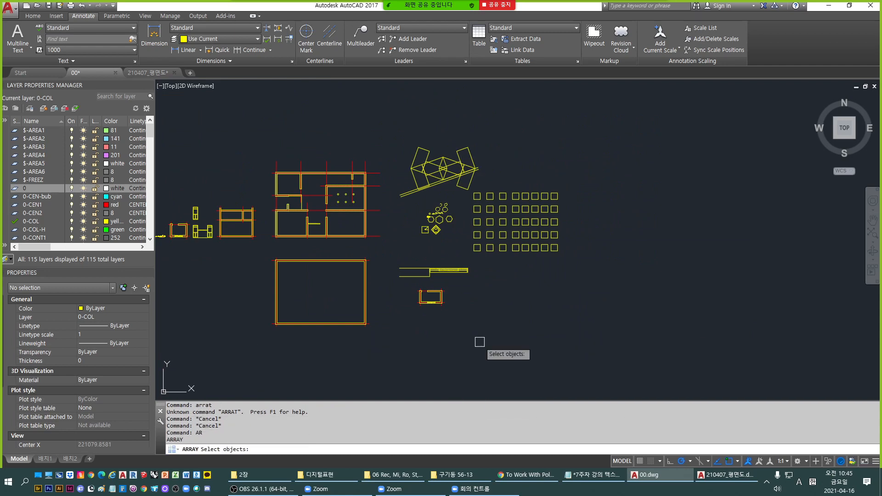
{"action": "scroll", "coordinate": [479, 296], "scroll_direction": "up", "scroll_amount": 2}
{"action": "key", "text": "Escape"}
{"action": "key", "text": "Escape"}
{"action": "key", "text": "Escape"}
Erase the upper four rows of the grid of squares beside the hexagons and circles.
{"action": "scroll", "coordinate": [482, 204], "scroll_direction": "up", "scroll_amount": 4}
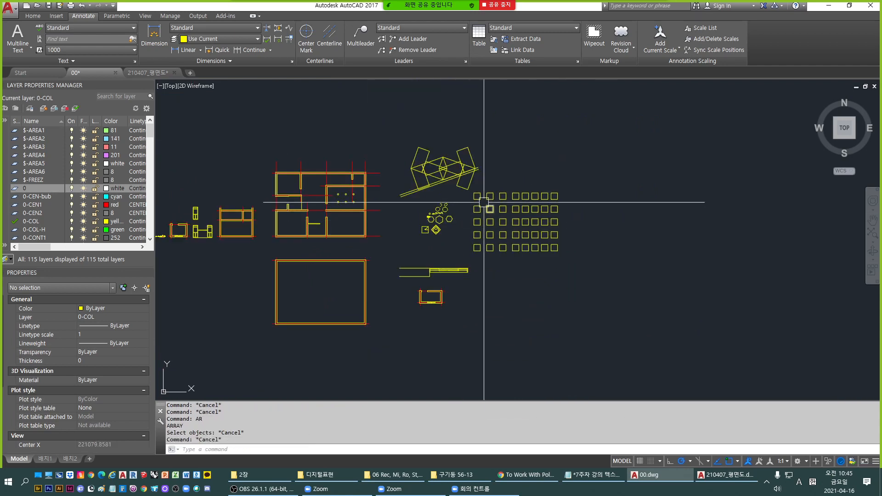
{"action": "left_click", "coordinate": [460, 188]}
{"action": "key", "text": "Escape"}
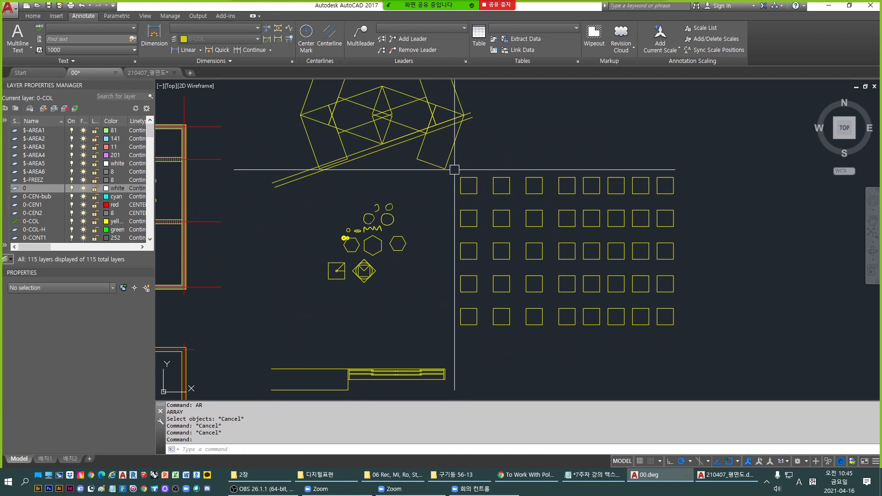
{"action": "left_click", "coordinate": [453, 173]}
{"action": "left_click", "coordinate": [732, 307]}
{"action": "type", "text": "e"}
{"action": "key", "text": "Return"}
{"action": "key", "text": "Escape"}
{"action": "key", "text": "Escape"}
Erase the remaining row of squares except for its leftmost square.
{"action": "left_click", "coordinate": [484, 292]}
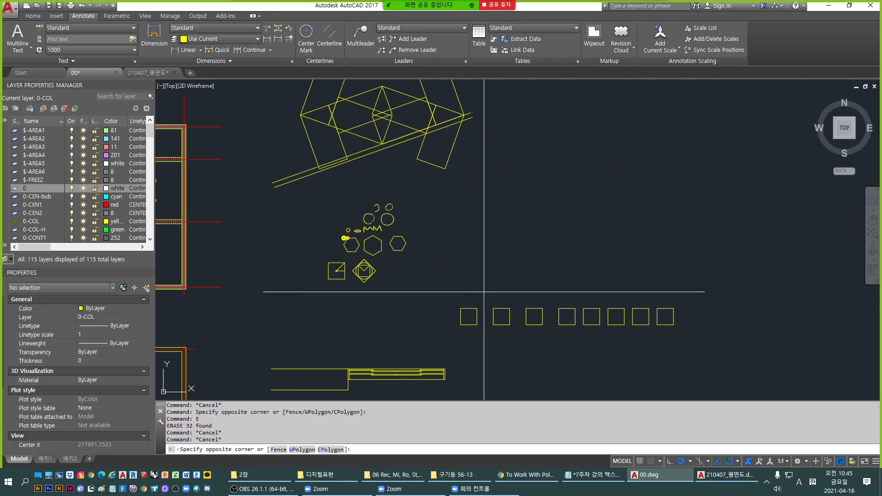
{"action": "left_click", "coordinate": [682, 345]}
{"action": "type", "text": "e"}
{"action": "key", "text": "Return"}
{"action": "key", "text": "Escape"}
{"action": "key", "text": "Escape"}
{"action": "type", "text": "ar"}
{"action": "key", "text": "Return"}
{"action": "left_click", "coordinate": [460, 322]}
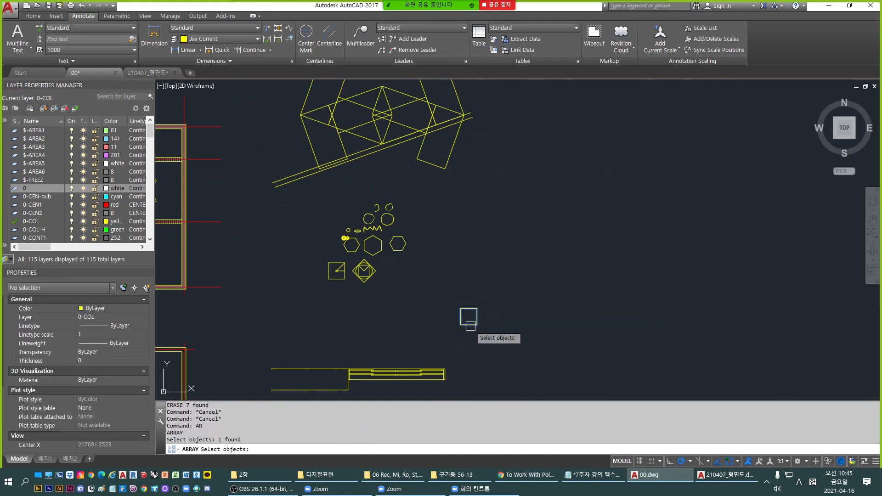
{"action": "key", "text": "Return"}
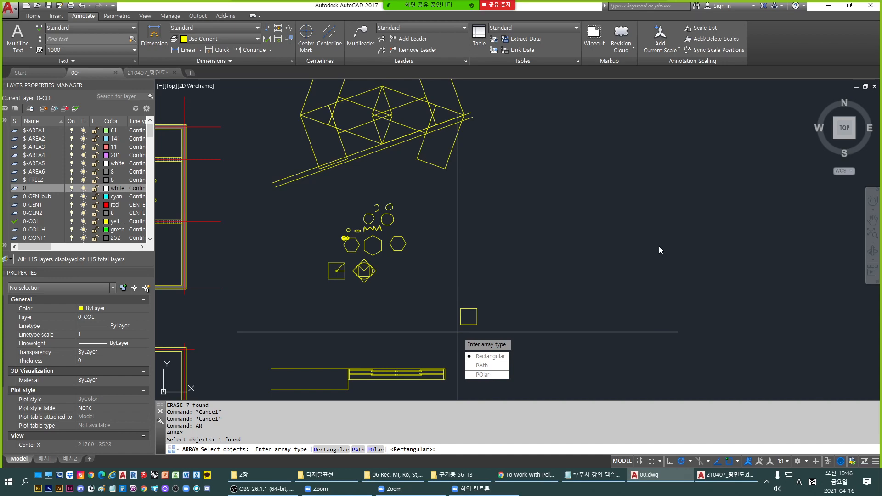
{"action": "left_click", "coordinate": [491, 376]}
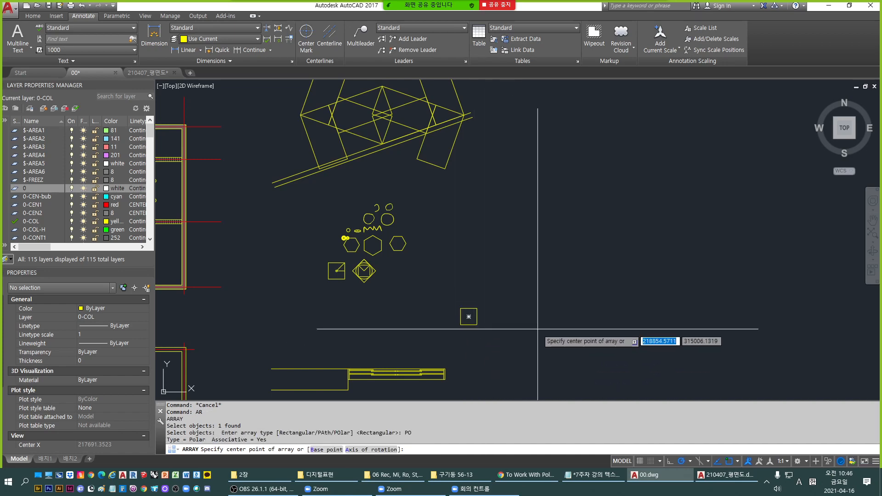
{"action": "key", "text": "Escape"}
{"action": "key", "text": "Escape"}
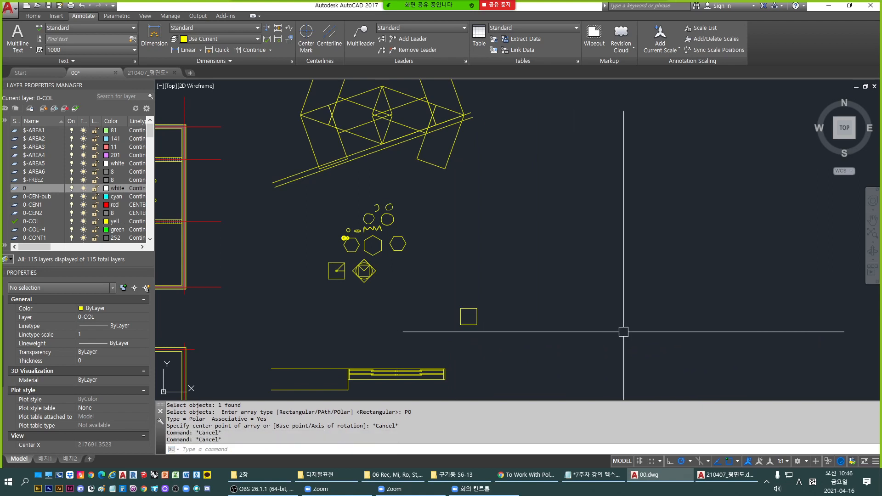
{"action": "key", "text": "Return"}
{"action": "key", "text": "Escape"}
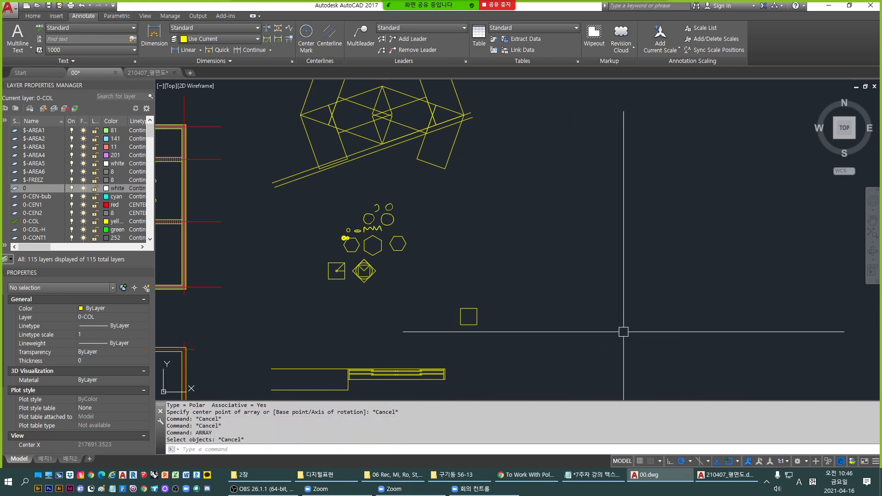
{"action": "key", "text": "Escape"}
Create a polar array of the remaining square with ARRAYPOLAR, using the square's own centre as the array centre and 6 items over 360 degrees.
{"action": "type", "text": "ARRAY"}
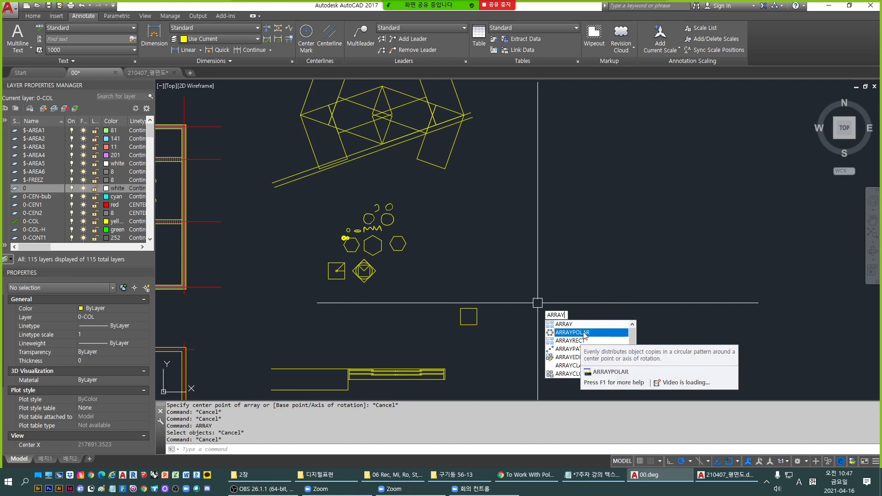
{"action": "left_click", "coordinate": [583, 332]}
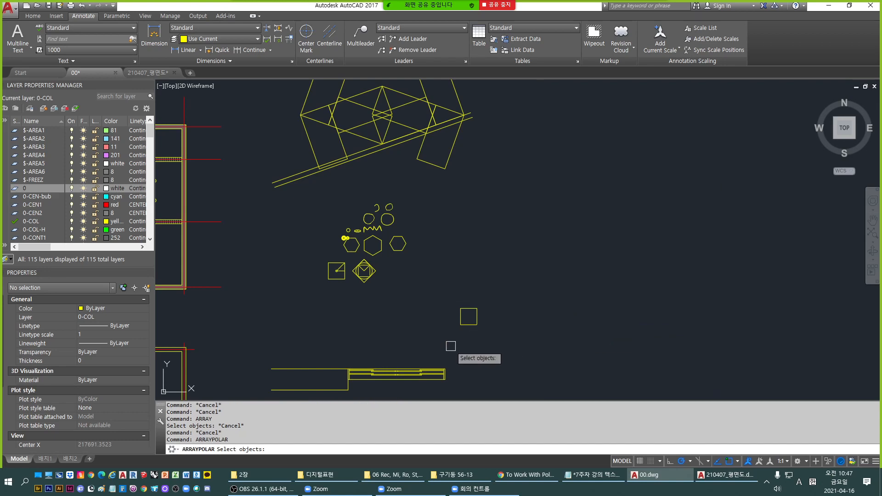
{"action": "scroll", "coordinate": [472, 346], "scroll_direction": "up", "scroll_amount": 2}
{"action": "scroll", "coordinate": [452, 309], "scroll_direction": "up", "scroll_amount": 2}
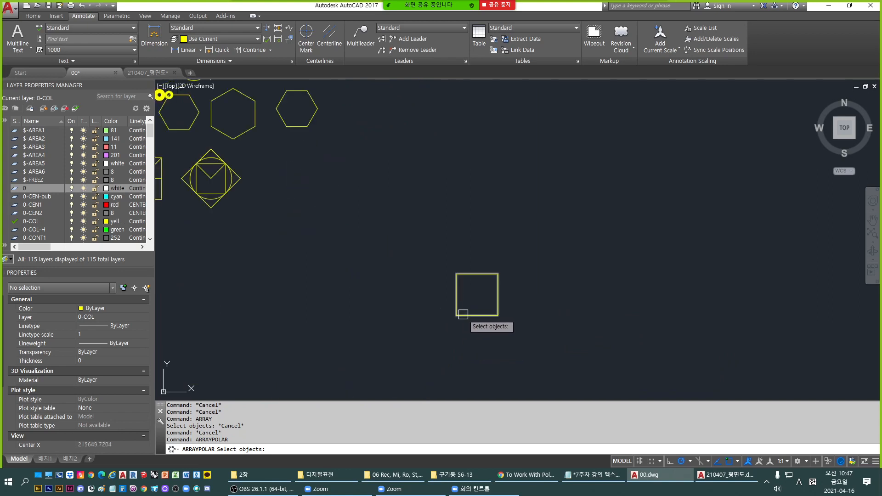
{"action": "left_click", "coordinate": [463, 314]}
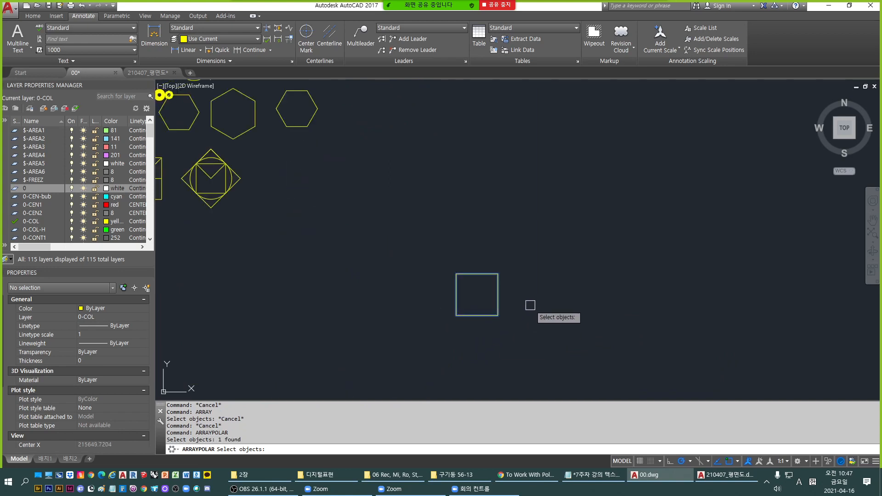
{"action": "key", "text": "Return"}
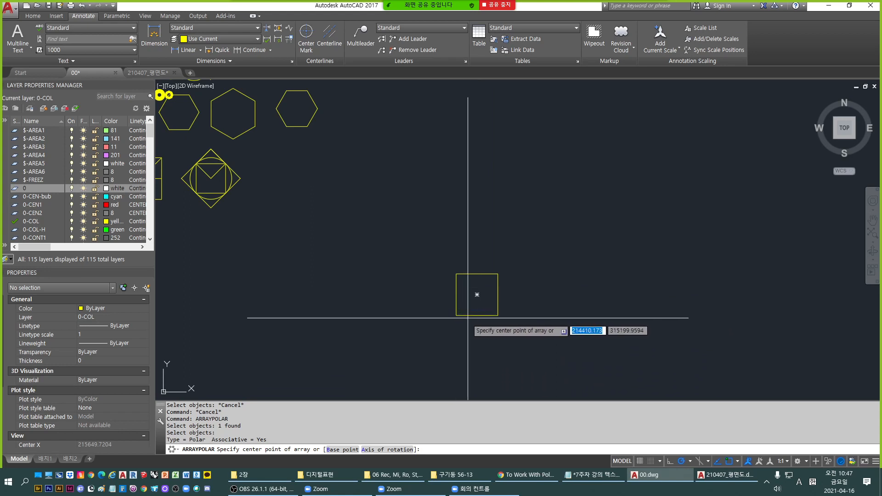
{"action": "left_click", "coordinate": [477, 295]}
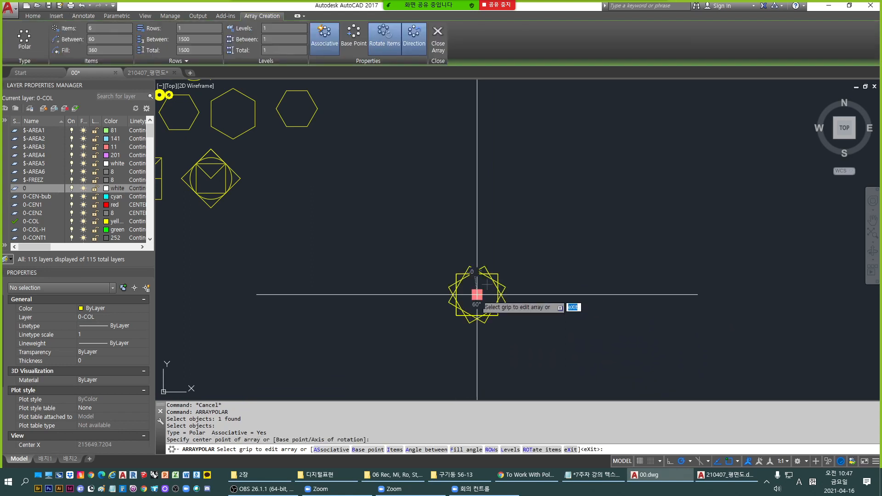
{"action": "scroll", "coordinate": [481, 289], "scroll_direction": "up", "scroll_amount": 2}
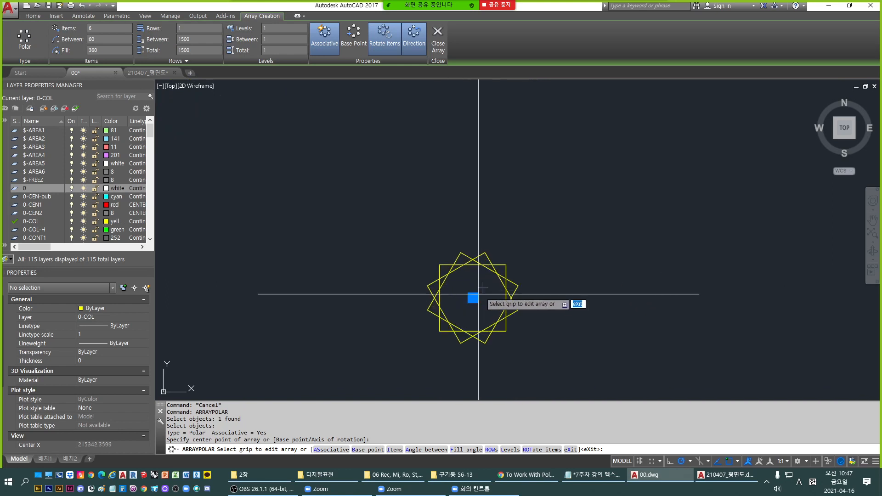
{"action": "key", "text": "Escape"}
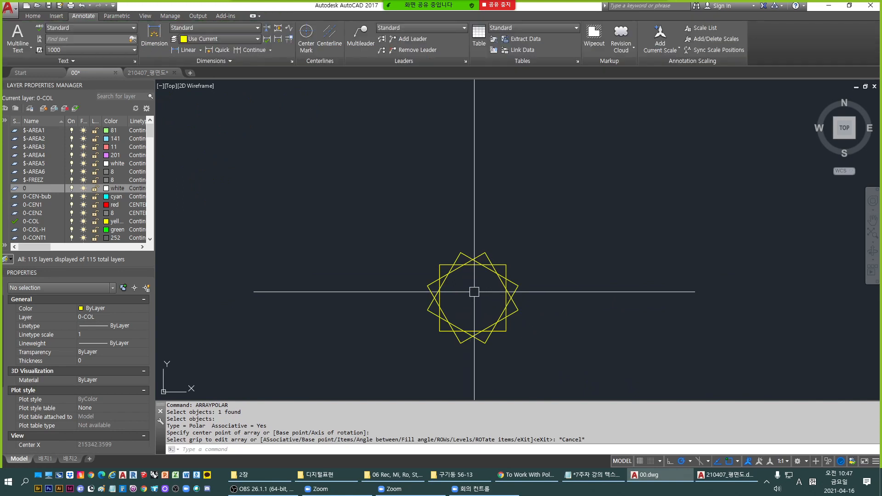
{"action": "key", "text": "Escape"}
{"action": "key", "text": "Escape"}
Undo the polar array made about the square's own centre.
{"action": "type", "text": "u"}
{"action": "key", "text": "Return"}
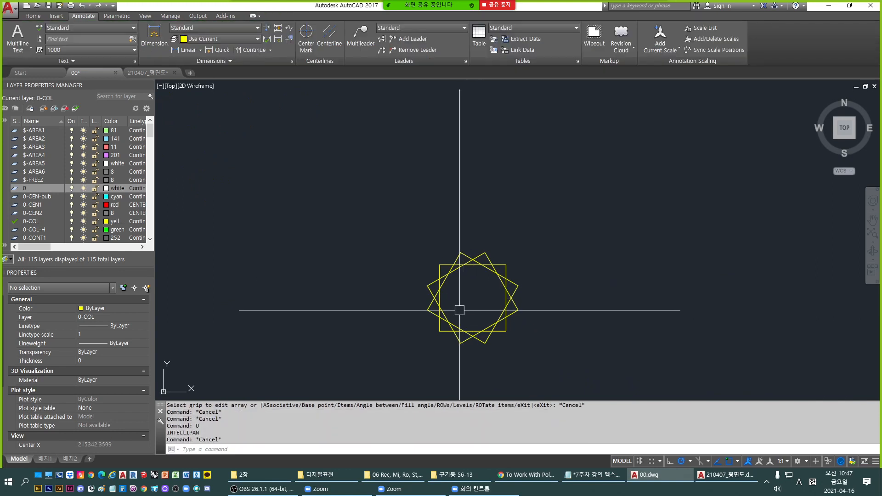
{"action": "key", "text": "Escape"}
{"action": "key", "text": "Escape"}
{"action": "key", "text": "Escape"}
Create a polar array of the square about its lower-left corner, with 6 items over 360 degrees.
{"action": "type", "text": "ar"}
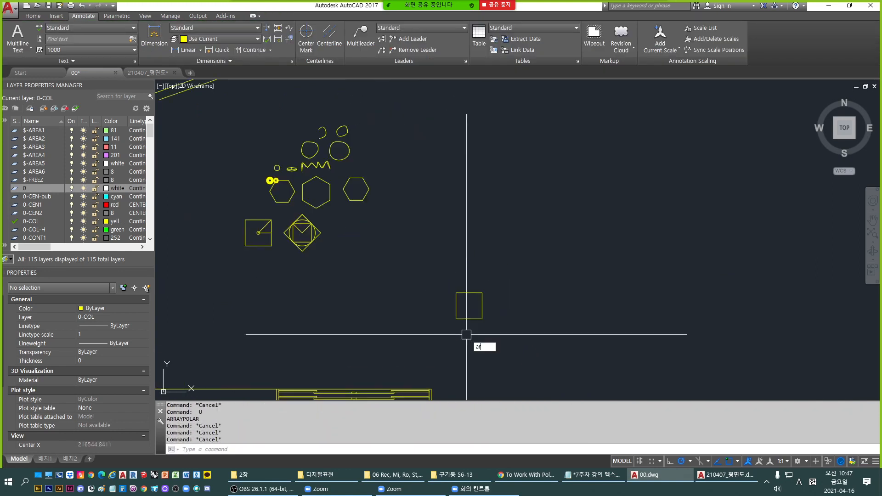
{"action": "key", "text": "Return"}
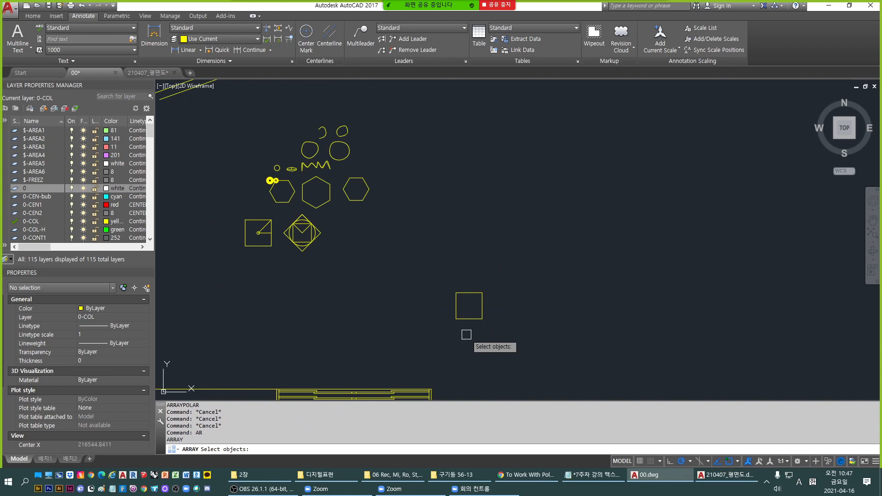
{"action": "left_click", "coordinate": [468, 319]}
{"action": "key", "text": "Return"}
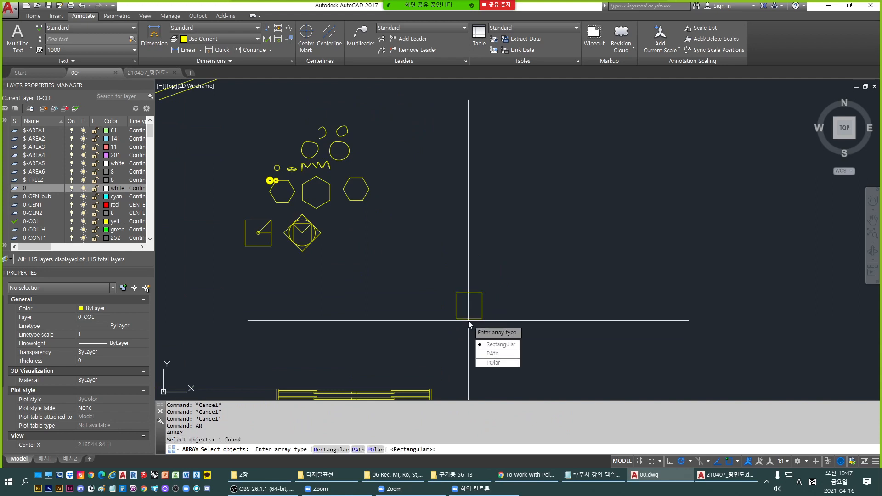
{"action": "type", "text": "po"}
{"action": "key", "text": "Return"}
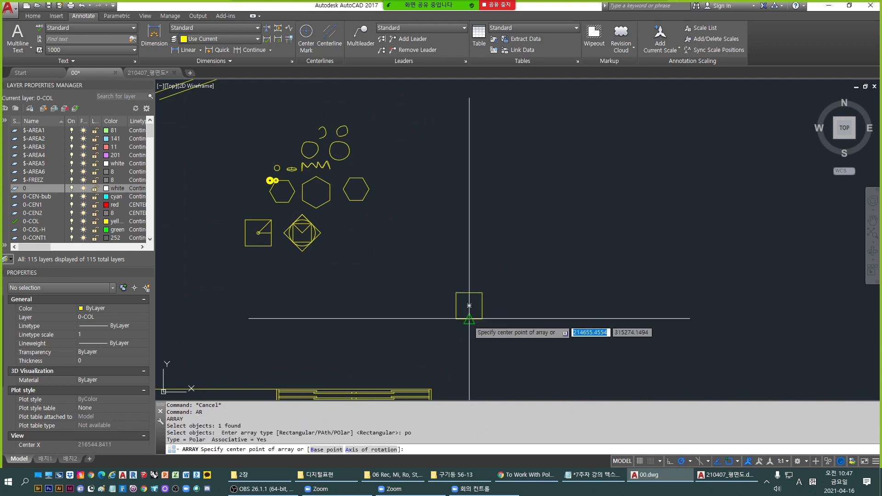
{"action": "scroll", "coordinate": [477, 319], "scroll_direction": "up", "scroll_amount": 2}
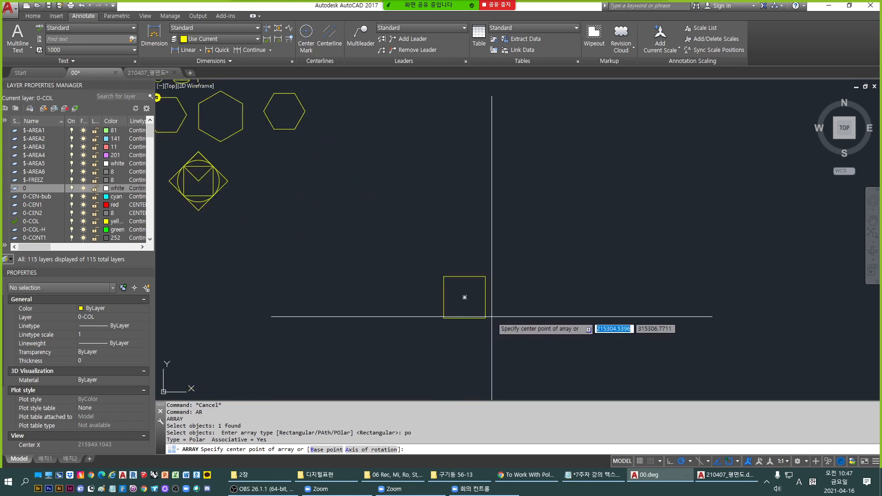
{"action": "left_click", "coordinate": [443, 317]}
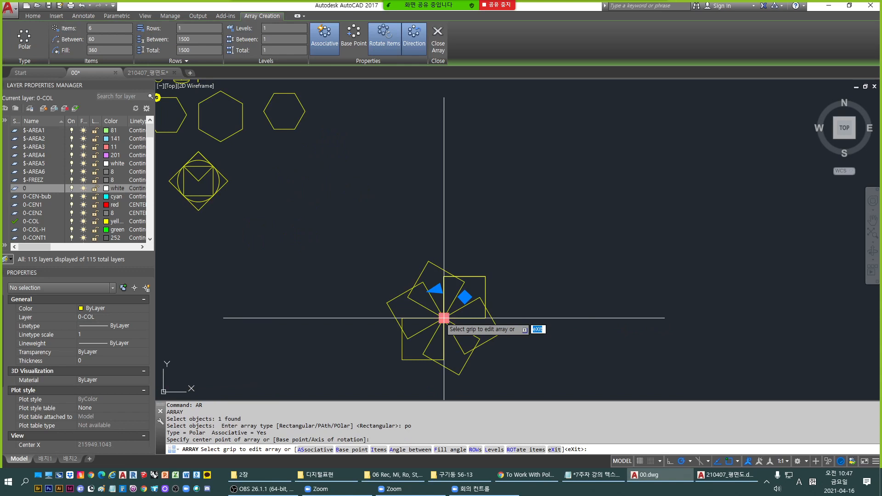
{"action": "scroll", "coordinate": [448, 314], "scroll_direction": "up", "scroll_amount": 2}
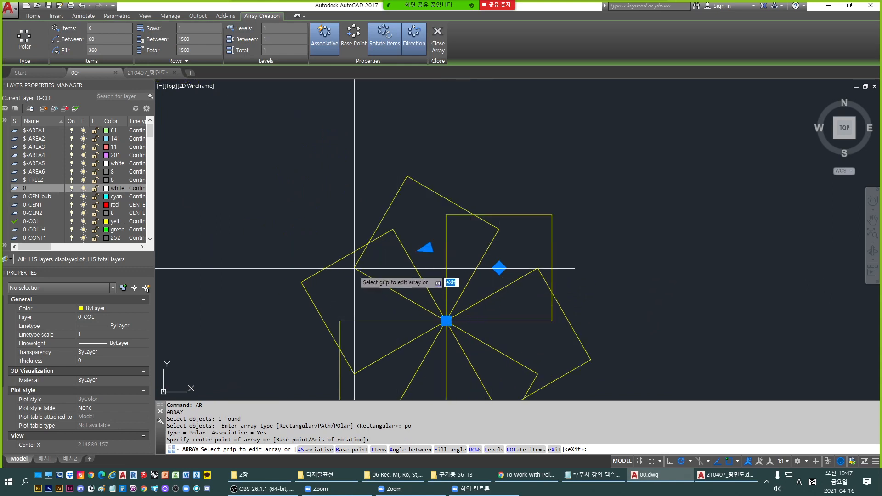
{"action": "middle_click_drag", "start_coordinate": [351, 268], "coordinate": [354, 224]}
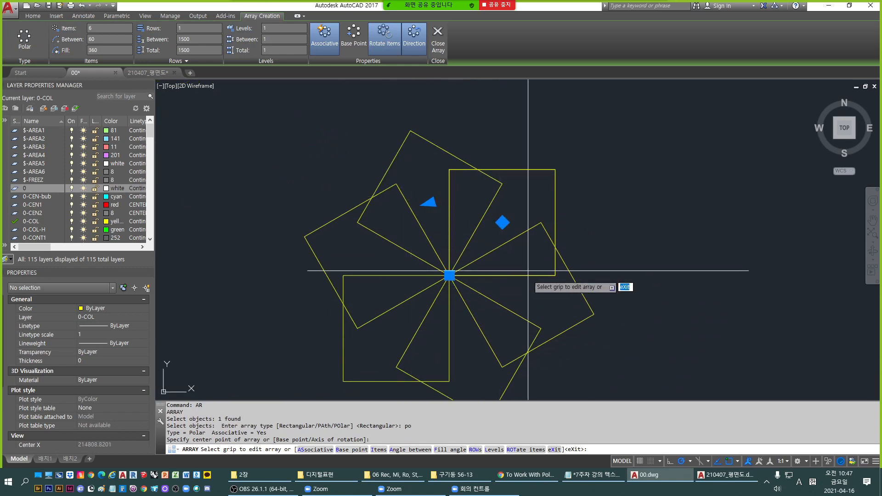
{"action": "scroll", "coordinate": [395, 290], "scroll_direction": "up", "scroll_amount": 2}
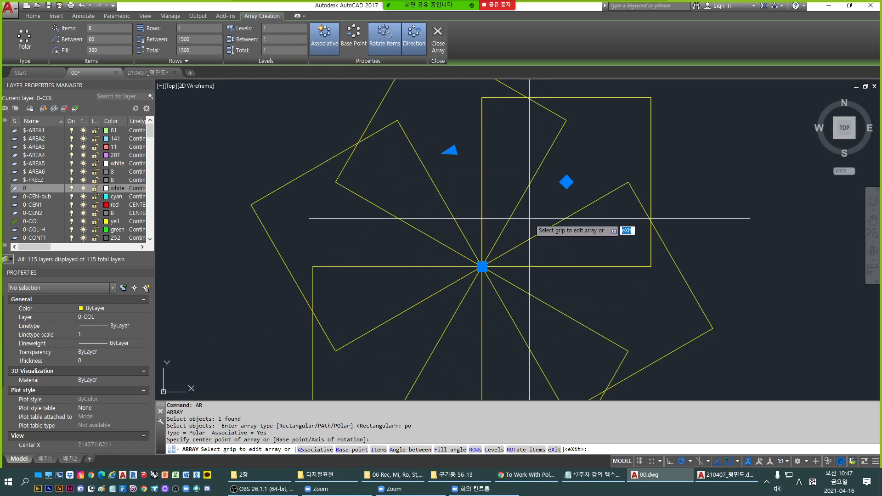
{"action": "scroll", "coordinate": [529, 218], "scroll_direction": "down", "scroll_amount": 2}
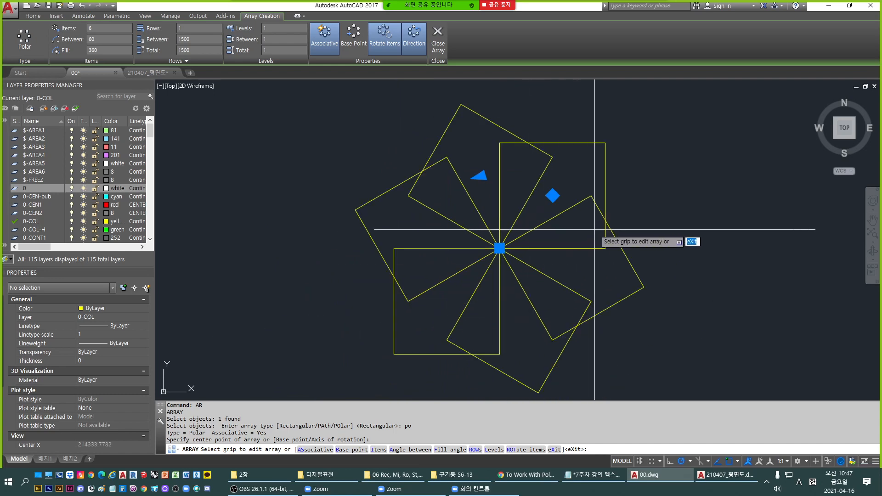
{"action": "key", "text": "Escape"}
{"action": "key", "text": "Escape"}
{"action": "key", "text": "Escape"}
{"action": "left_click", "coordinate": [536, 242]}
{"action": "key", "text": "Escape"}
{"action": "key", "text": "Escape"}
{"action": "left_click", "coordinate": [530, 233]}
{"action": "type", "text": "e"}
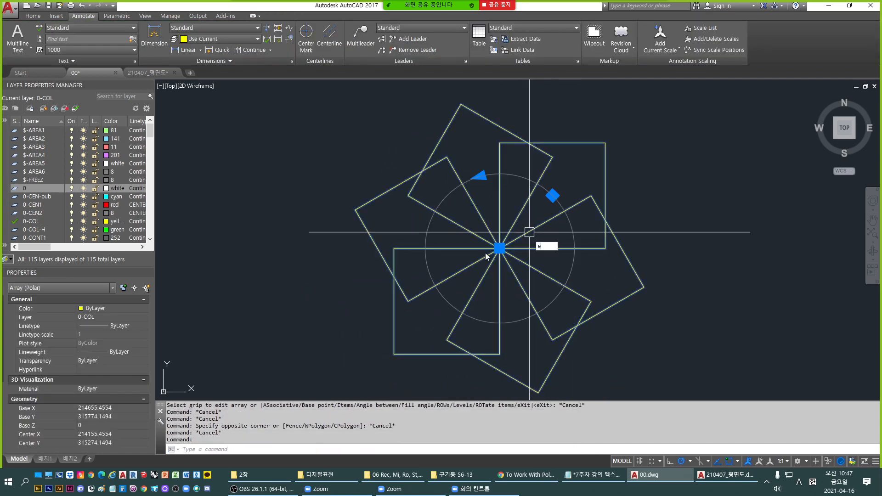
{"action": "key", "text": "space"}
{"action": "key", "text": "Escape"}
{"action": "key", "text": "Escape"}
{"action": "scroll", "coordinate": [471, 241], "scroll_direction": "down", "scroll_amount": 4}
{"action": "middle_click_drag", "start_coordinate": [471, 241], "coordinate": [427, 280]}
{"action": "key", "text": "space"}
{"action": "key", "text": "Escape"}
{"action": "key", "text": "Escape"}
Erase the polar array of squares.
{"action": "left_click", "coordinate": [473, 266]}
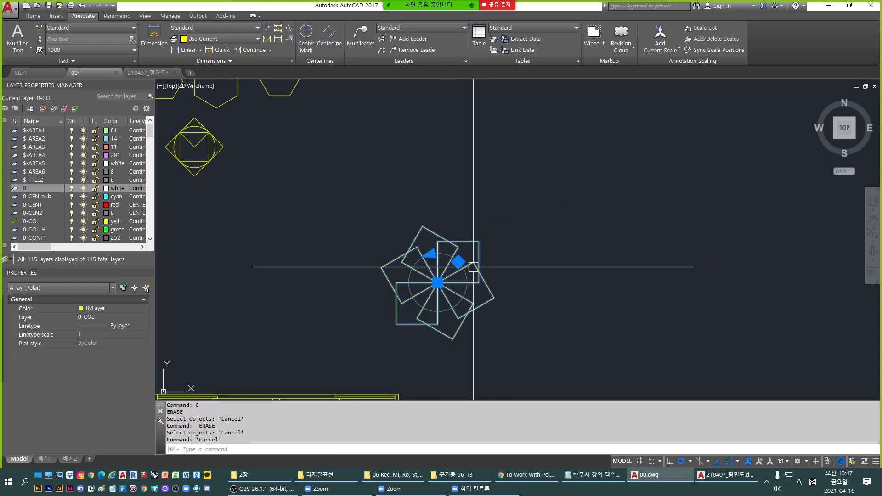
{"action": "type", "text": "e"}
{"action": "key", "text": "space"}
{"action": "key", "text": "Escape"}
{"action": "key", "text": "Escape"}
Draw a horizontal polyline 3000 long in the empty area where the square array was.
{"action": "scroll", "coordinate": [539, 287], "scroll_direction": "up", "scroll_amount": 2}
{"action": "middle_click_drag", "start_coordinate": [526, 286], "coordinate": [497, 291]}
{"action": "type", "text": "l"}
{"action": "key", "text": "space"}
{"action": "left_click", "coordinate": [454, 258]}
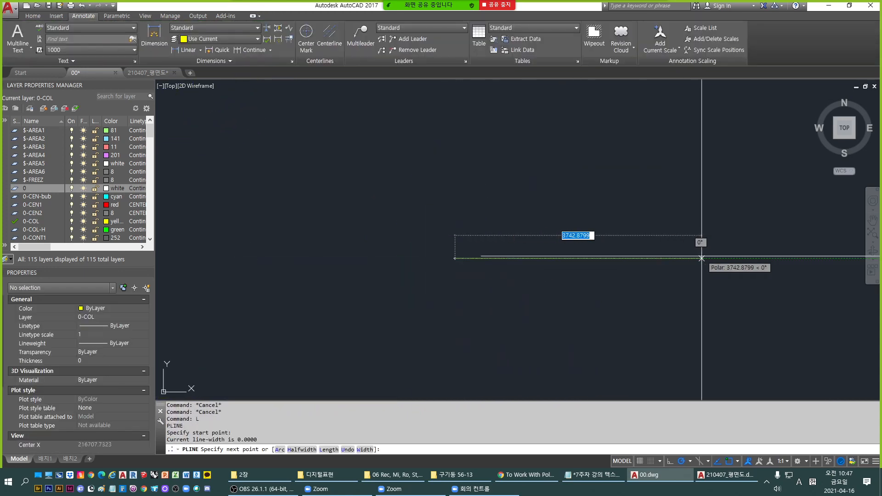
{"action": "type", "text": "3000"}
{"action": "key", "text": "space"}
{"action": "key", "text": "Escape"}
{"action": "key", "text": "Escape"}
{"action": "key", "text": "Escape"}
{"action": "key", "text": "Escape"}
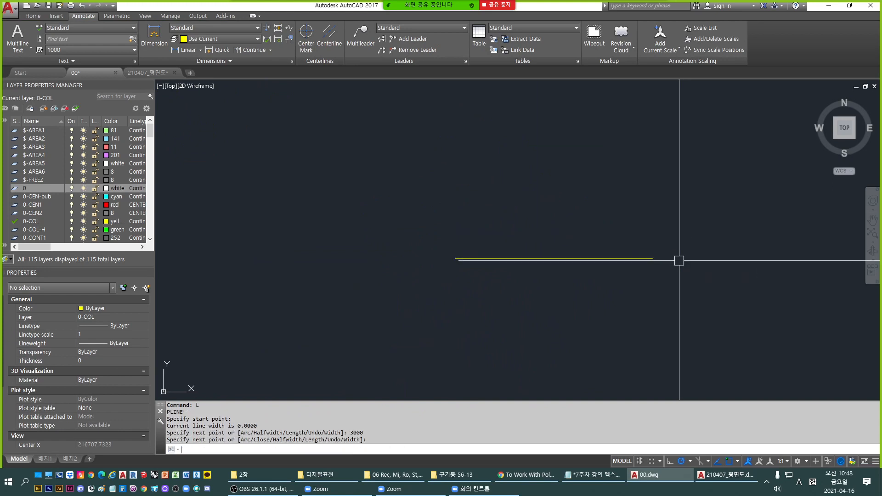
Create a polar array of the 3000-long horizontal line with its centre at the line's left endpoint.
{"action": "middle_click_drag", "start_coordinate": [510, 268], "coordinate": [508, 301]}
{"action": "type", "text": "ar"}
{"action": "key", "text": "space"}
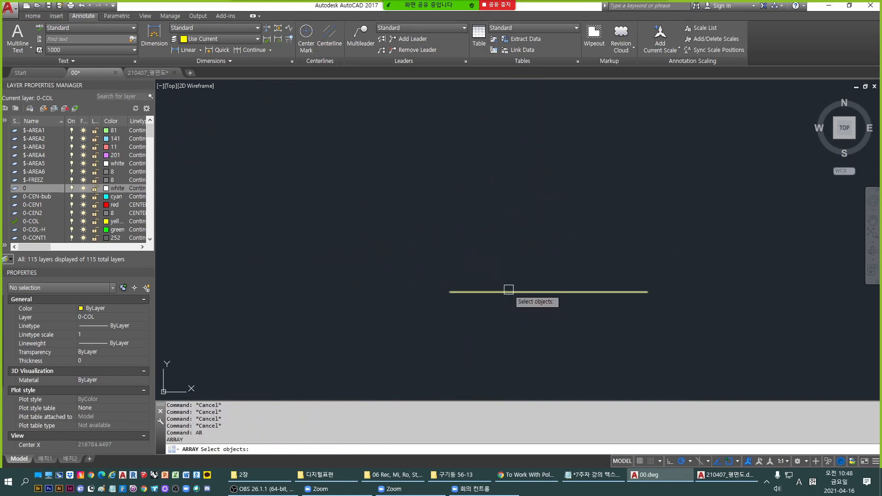
{"action": "left_click", "coordinate": [509, 292]}
{"action": "key", "text": "space"}
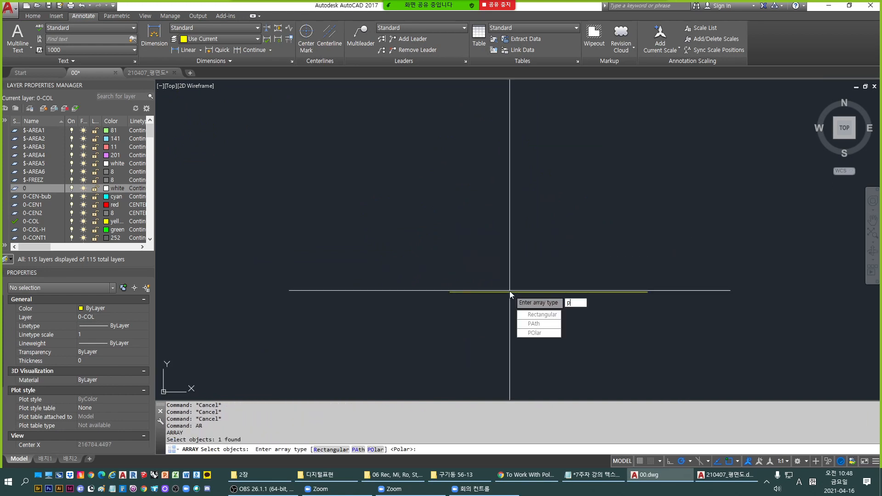
{"action": "type", "text": "po"}
{"action": "key", "text": "space"}
{"action": "left_click", "coordinate": [449, 291]}
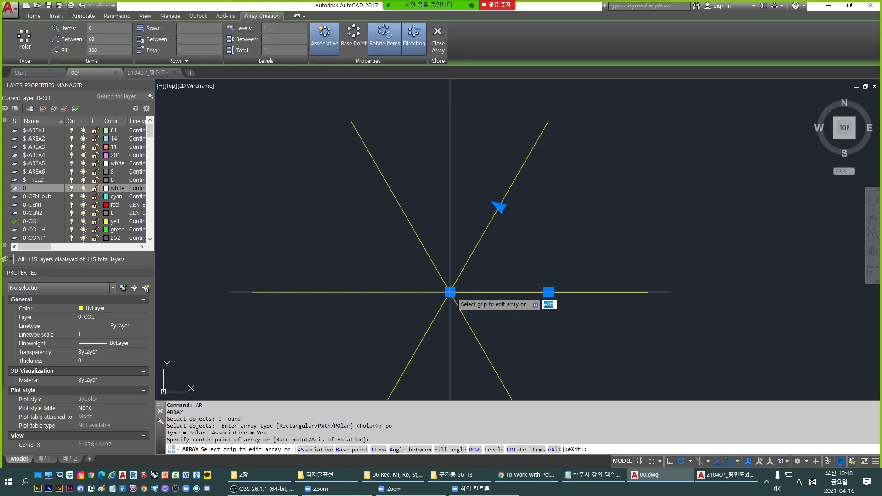
Set the number of items in the polar array of lines to 12.
{"action": "scroll", "coordinate": [490, 288], "scroll_direction": "down", "scroll_amount": 2}
{"action": "middle_click_drag", "start_coordinate": [490, 287], "coordinate": [485, 272]}
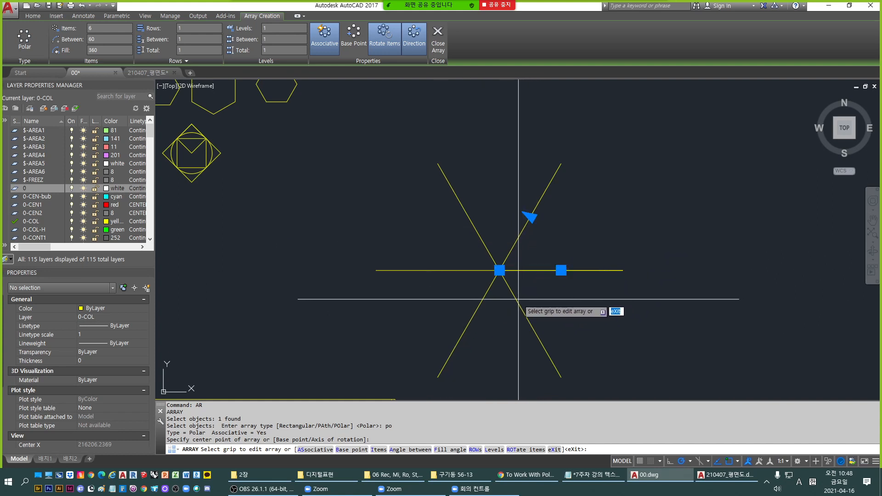
{"action": "left_click", "coordinate": [379, 450]}
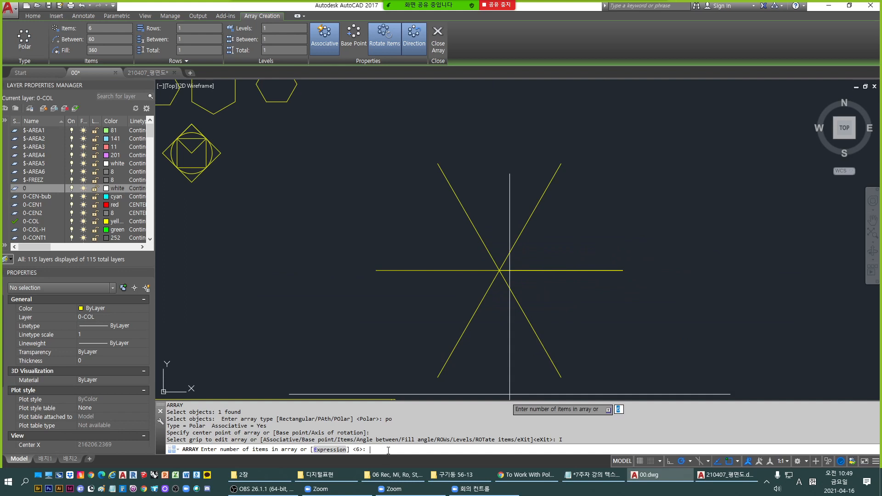
{"action": "type", "text": "12"}
{"action": "key", "text": "Return"}
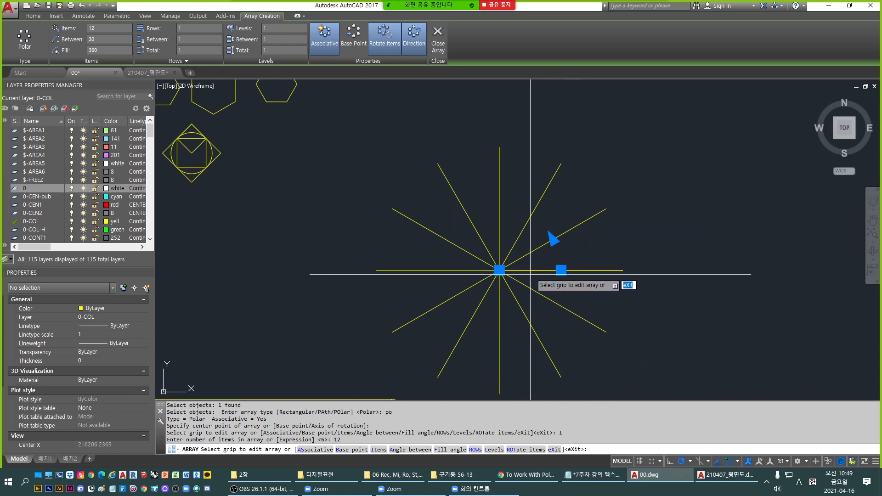
Set the polar array's fill angle to 270 degrees.
{"action": "middle_click_drag", "start_coordinate": [515, 307], "coordinate": [523, 253]}
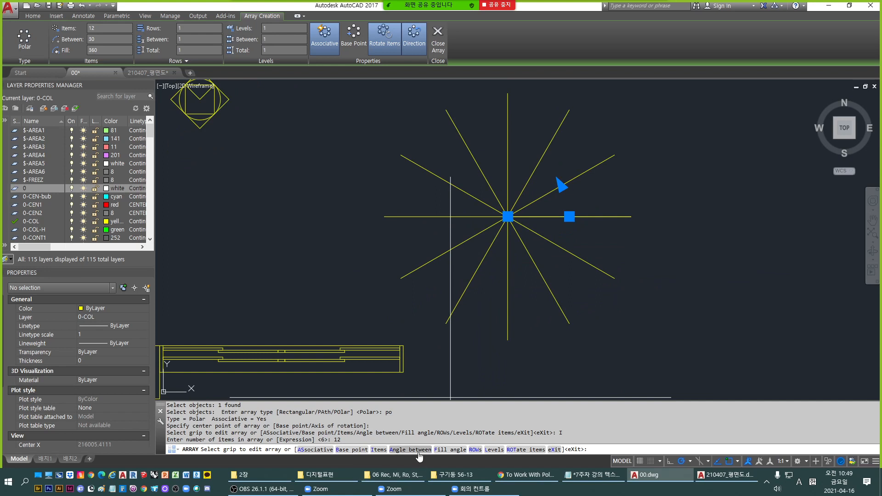
{"action": "left_click", "coordinate": [450, 450]}
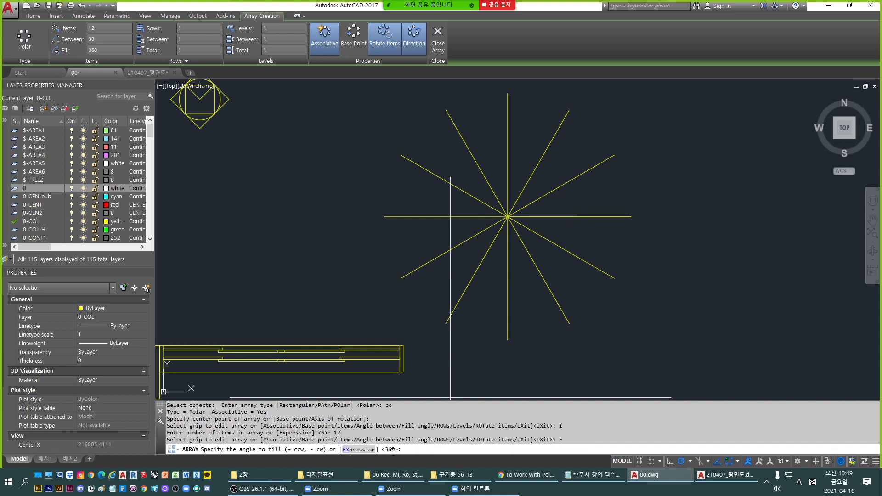
{"action": "middle_click_drag", "start_coordinate": [508, 282], "coordinate": [509, 303]}
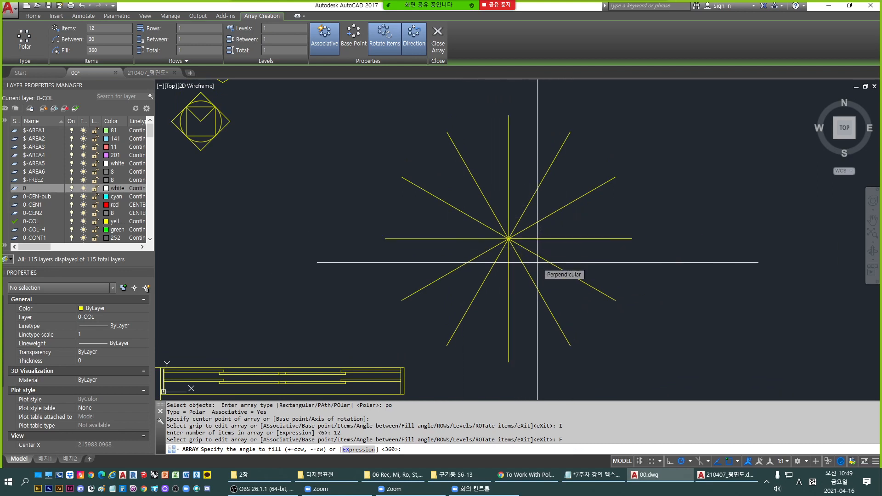
{"action": "middle_click_drag", "start_coordinate": [579, 244], "coordinate": [582, 247]}
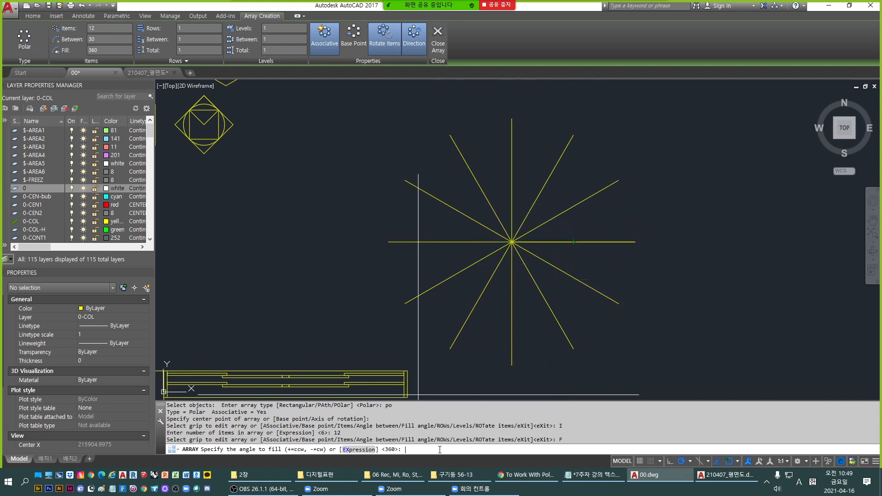
{"action": "key", "text": "Return"}
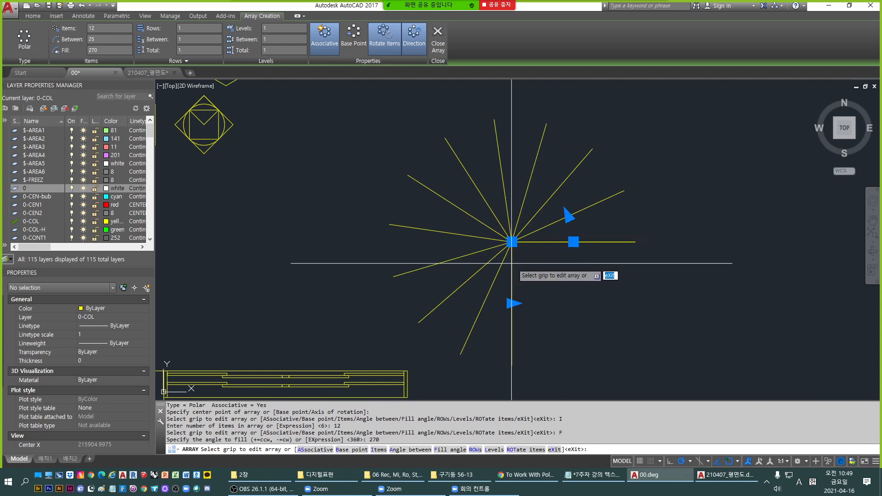
Set the angle between the polar array's items to 30 degrees and finish the array.
{"action": "middle_click_drag", "start_coordinate": [555, 268], "coordinate": [562, 275]}
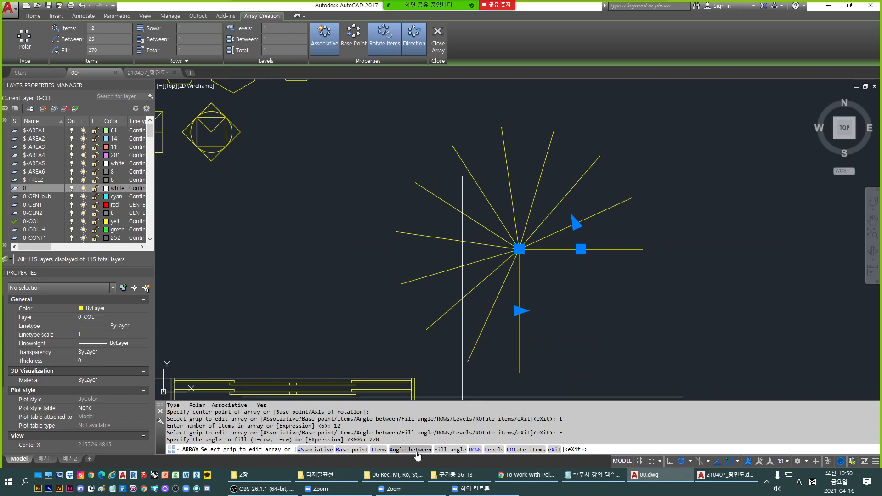
{"action": "left_click", "coordinate": [394, 450]}
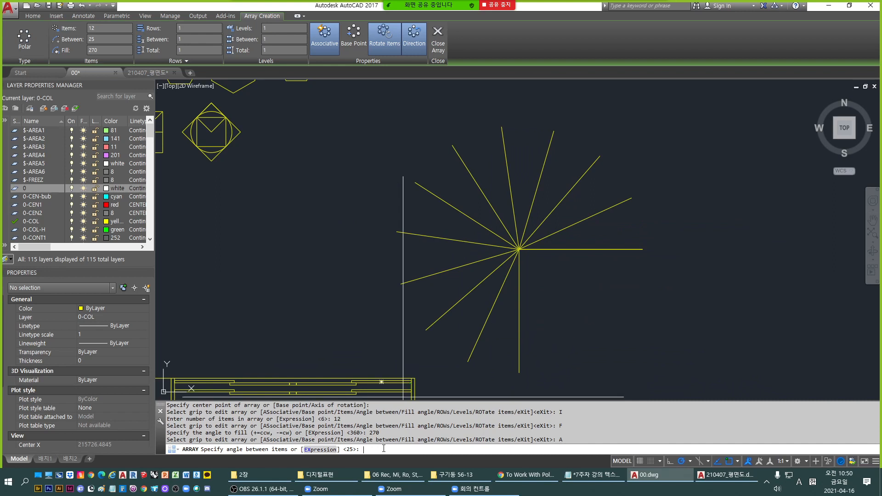
{"action": "key", "text": "Return"}
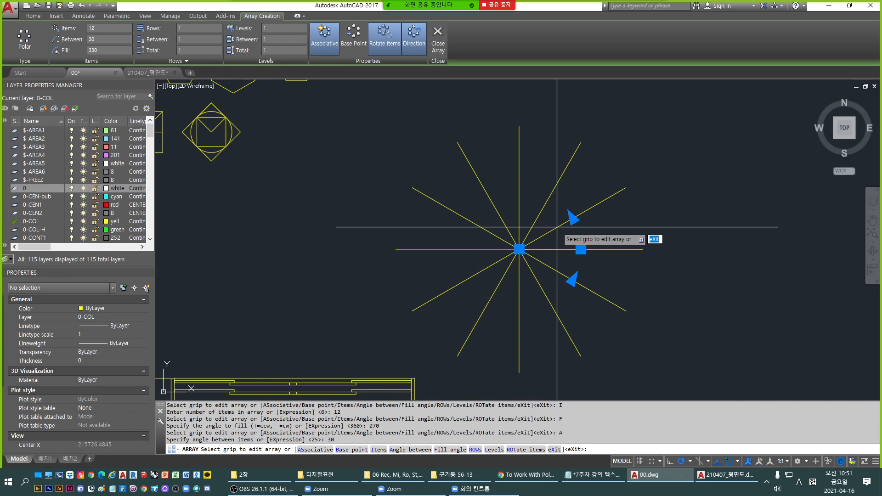
{"action": "key", "text": "Escape"}
{"action": "key", "text": "Escape"}
{"action": "key", "text": "Escape"}
{"action": "key", "text": "Escape"}
Draw a circle of radius 3000 from the array's centre through the outer ends of the spokes.
{"action": "type", "text": "cl"}
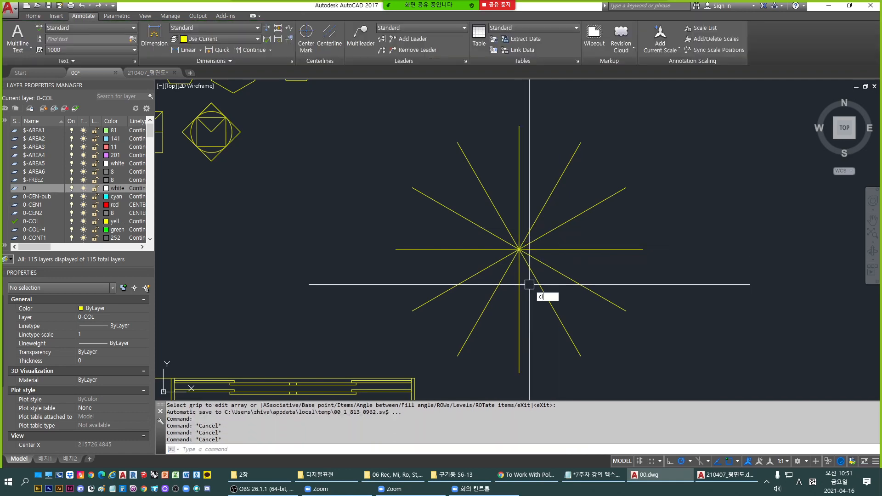
{"action": "key", "text": "Return"}
{"action": "left_click", "coordinate": [519, 249]}
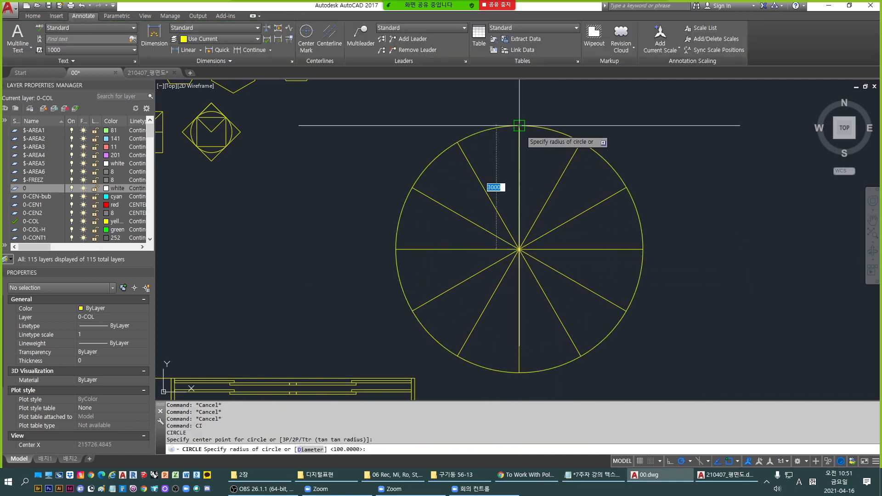
{"action": "key", "text": "Escape"}
{"action": "key", "text": "Escape"}
{"action": "key", "text": "Escape"}
{"action": "key", "text": "Escape"}
{"action": "key", "text": "Escape"}
{"action": "key", "text": "Escape"}
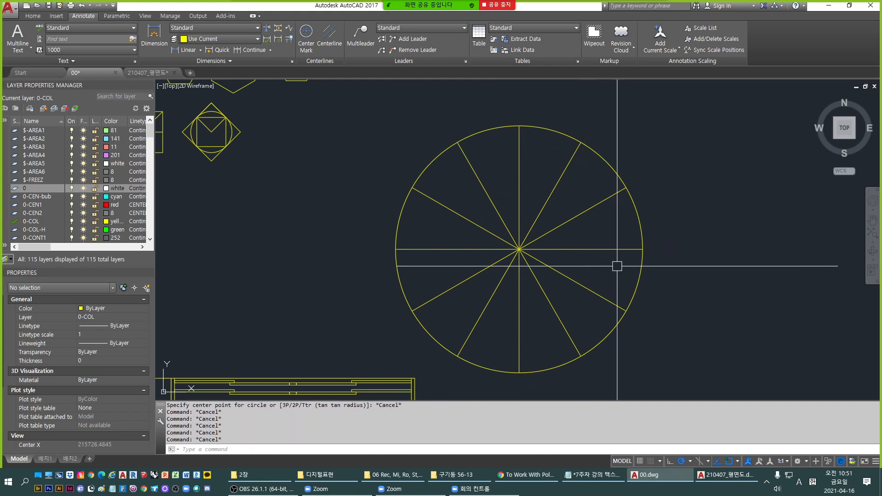
Draw a concentric circle of radius 1500 from the array's centre to the midpoint of a spoke.
{"action": "type", "text": "ci"}
{"action": "key", "text": "Return"}
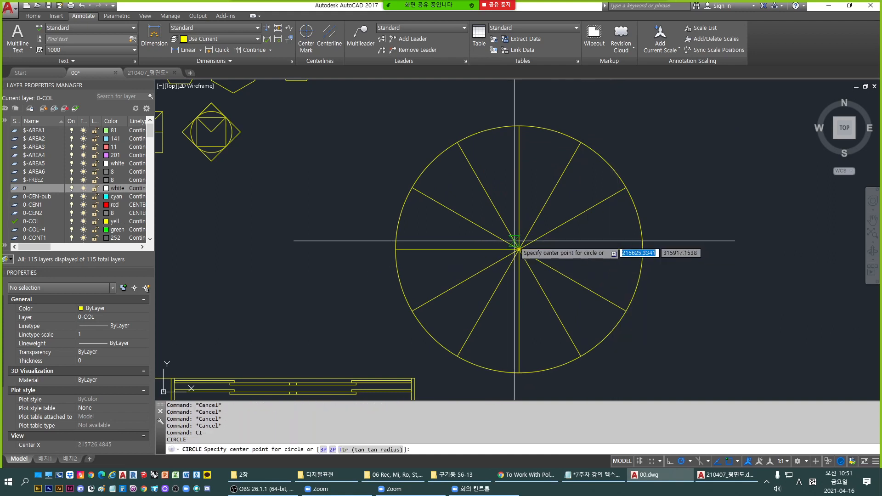
{"action": "left_click", "coordinate": [519, 249]}
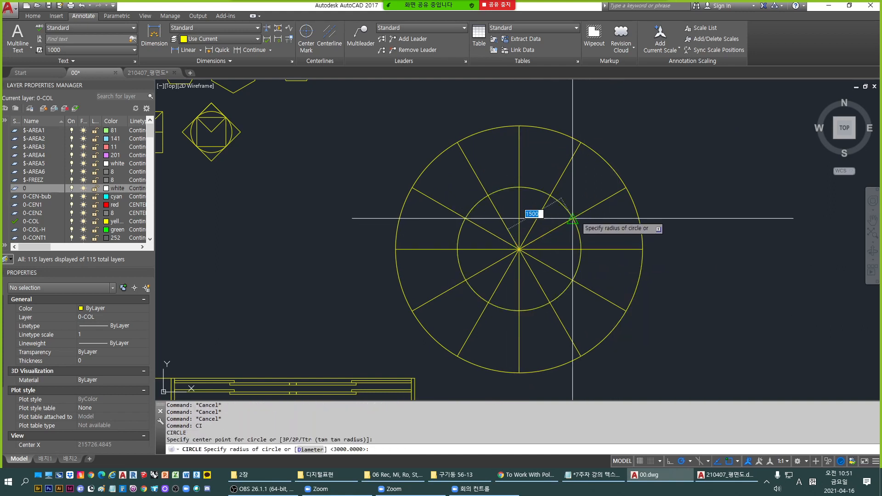
{"action": "key", "text": "Escape"}
{"action": "key", "text": "Escape"}
Match the inner circle's properties to a red centre line of the neighbouring floor plan.
{"action": "type", "text": "ma"}
{"action": "key", "text": "Return"}
{"action": "scroll", "coordinate": [581, 236], "scroll_direction": "down", "scroll_amount": 2}
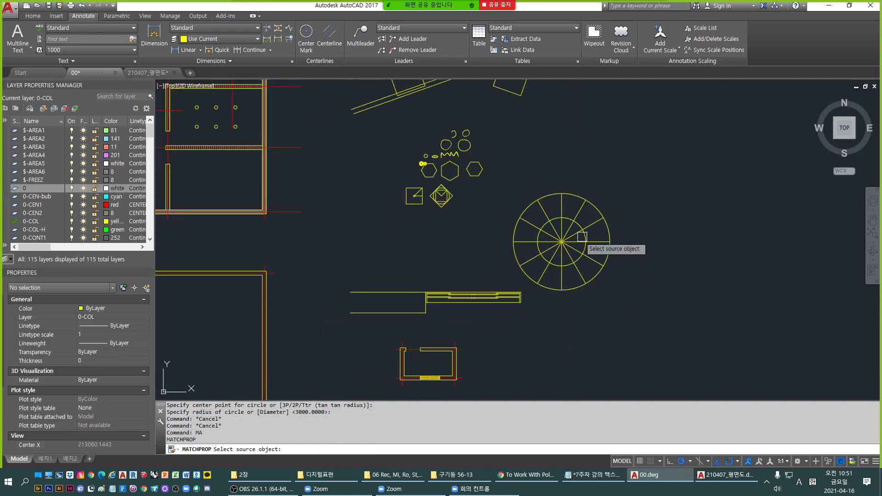
{"action": "middle_click_drag", "start_coordinate": [373, 244], "coordinate": [416, 257]}
{"action": "left_click", "coordinate": [341, 225]}
{"action": "scroll", "coordinate": [616, 248], "scroll_direction": "up", "scroll_amount": 5}
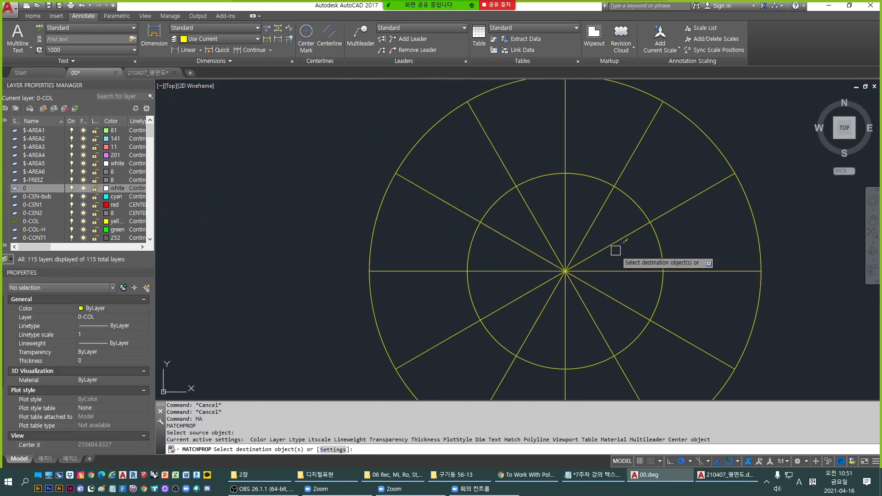
{"action": "left_click", "coordinate": [658, 248]}
{"action": "key", "text": "Escape"}
{"action": "key", "text": "Escape"}
Draw an upward arrowhead of two short polylines meeting where the inner circle crosses the right horizontal spoke.
{"action": "middle_click_drag", "start_coordinate": [649, 288], "coordinate": [638, 270]}
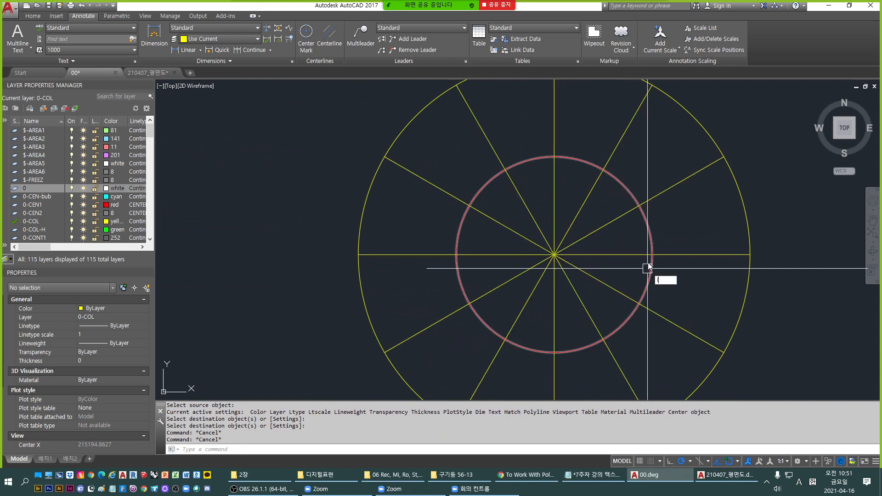
{"action": "key", "text": "Return"}
{"action": "left_click", "coordinate": [652, 254]}
{"action": "left_click", "coordinate": [638, 265]}
{"action": "key", "text": "Return"}
{"action": "key", "text": "Return"}
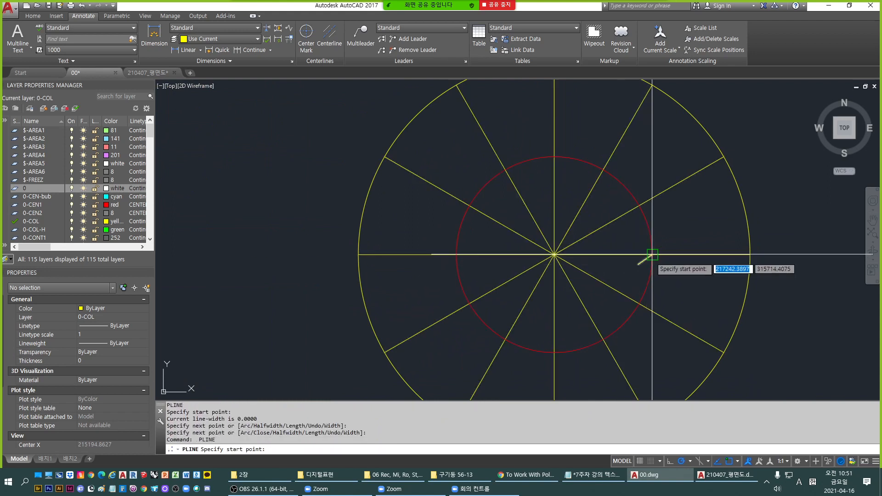
{"action": "left_click", "coordinate": [652, 254]}
{"action": "left_click", "coordinate": [662, 269]}
{"action": "key", "text": "Escape"}
{"action": "key", "text": "Escape"}
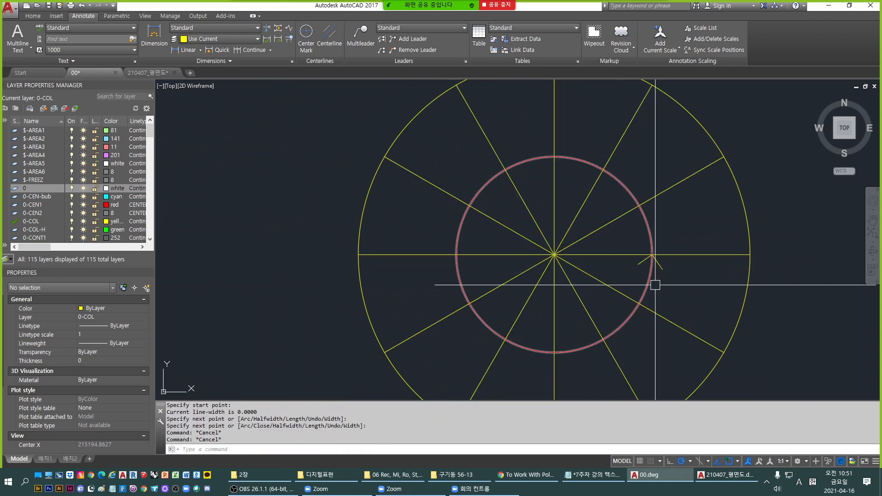
Match the properties of both arrowhead strokes to the red inner circle.
{"action": "type", "text": "MA"}
{"action": "key", "text": "Return"}
{"action": "left_click", "coordinate": [650, 275]}
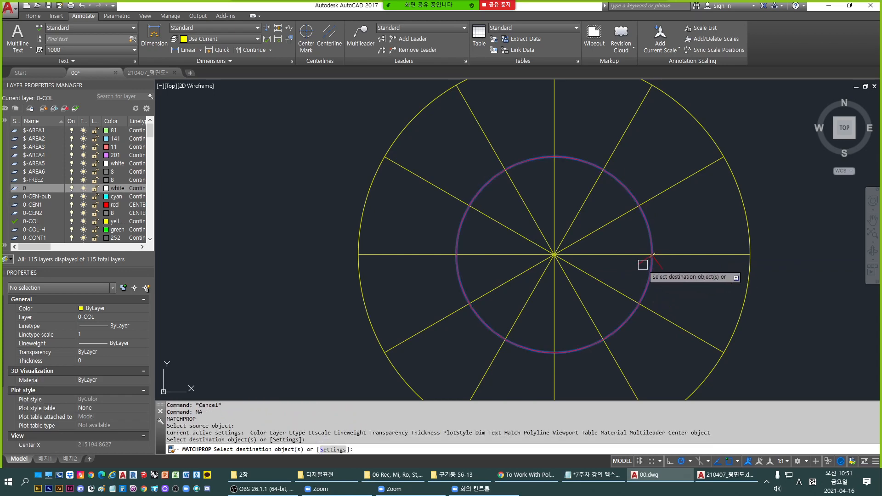
{"action": "left_click", "coordinate": [643, 264]}
{"action": "key", "text": "Escape"}
{"action": "key", "text": "Return"}
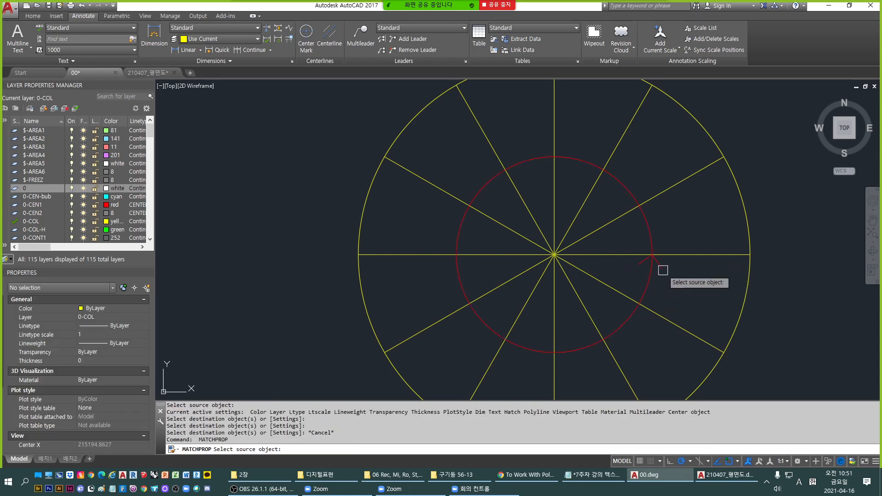
{"action": "scroll", "coordinate": [592, 239], "scroll_direction": "down", "scroll_amount": 3}
{"action": "key", "text": "Escape"}
{"action": "left_click", "coordinate": [644, 283]}
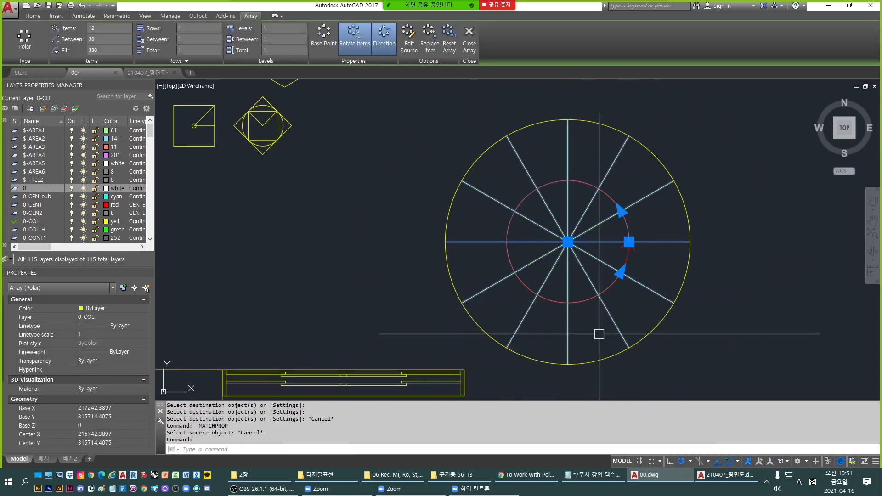
{"action": "key", "text": "Escape"}
{"action": "key", "text": "Escape"}
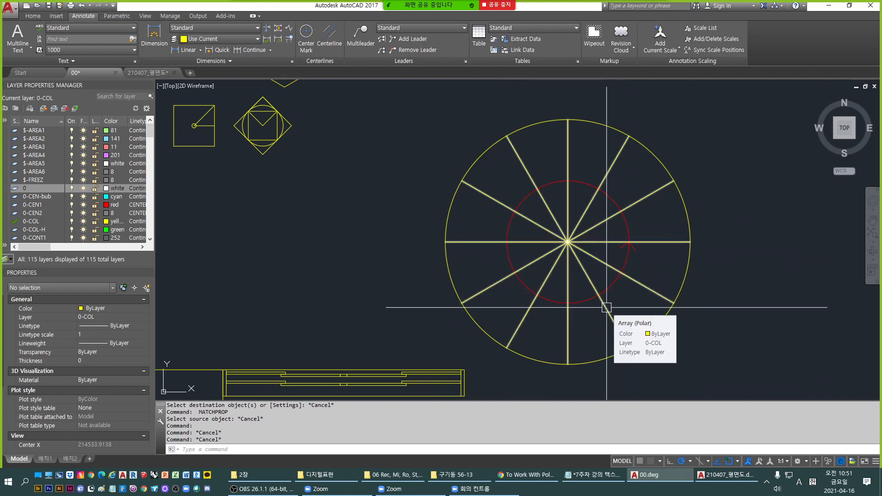
{"action": "key", "text": "Escape"}
{"action": "key", "text": "Escape"}
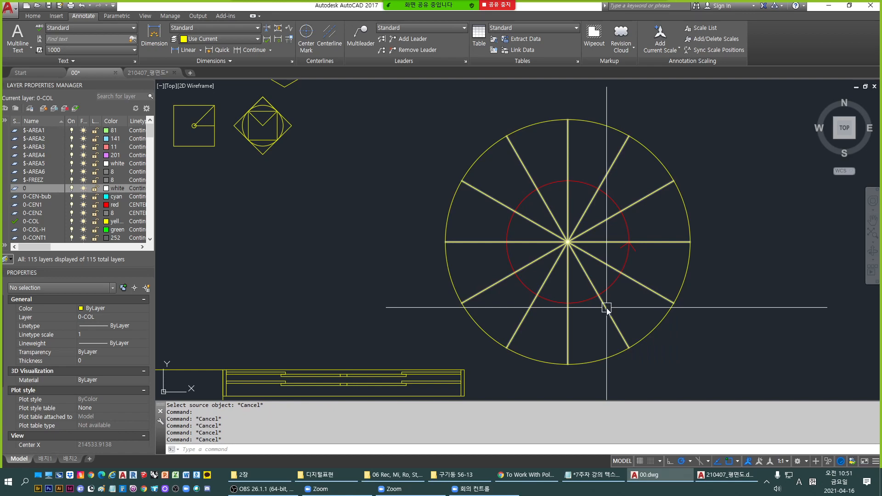
Explode the polar array of spokes into separate polylines.
{"action": "type", "text": "EXP"}
{"action": "key", "text": "space"}
{"action": "left_click", "coordinate": [652, 291]}
{"action": "key", "text": "space"}
{"action": "key", "text": "Escape"}
{"action": "left_click", "coordinate": [652, 291]}
{"action": "key", "text": "Escape"}
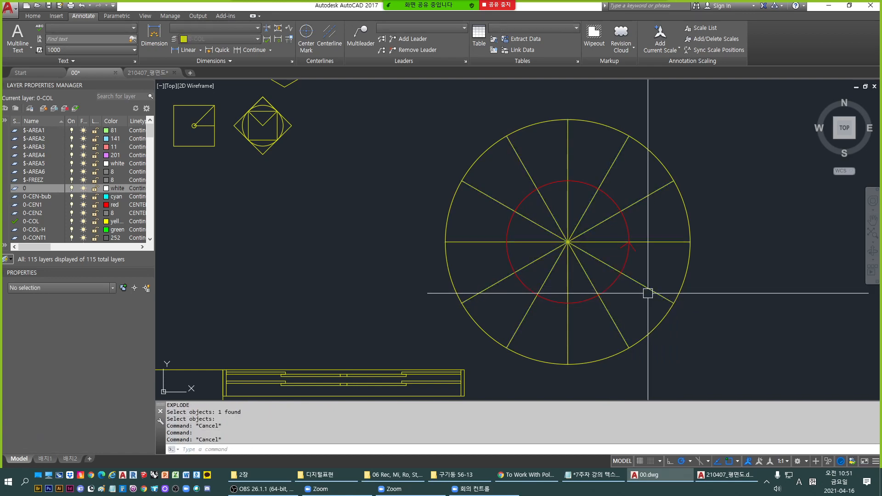
{"action": "left_click", "coordinate": [648, 291]}
{"action": "left_click", "coordinate": [611, 316]}
{"action": "key", "text": "Escape"}
{"action": "key", "text": "Escape"}
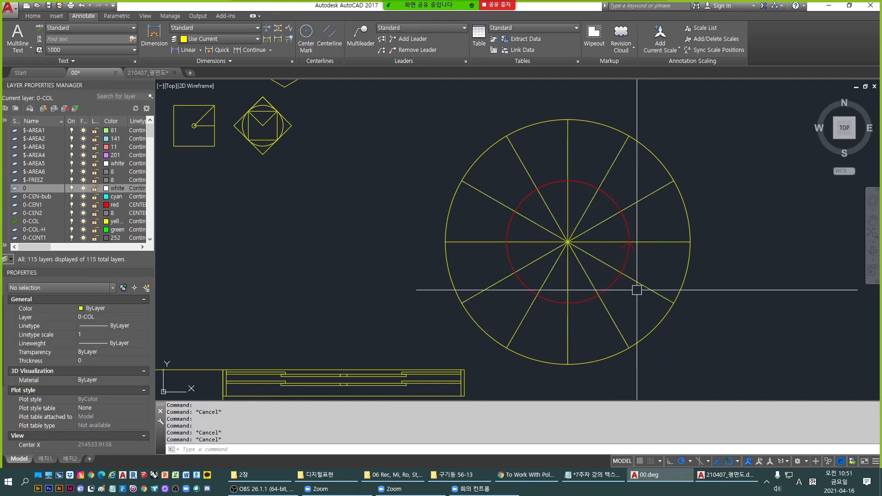
Change the linetype of the five spokes in the lower half of the circle to DASHED.
{"action": "scroll", "coordinate": [637, 289], "scroll_direction": "up", "scroll_amount": 2}
{"action": "left_click", "coordinate": [661, 288]}
{"action": "left_click", "coordinate": [589, 327]}
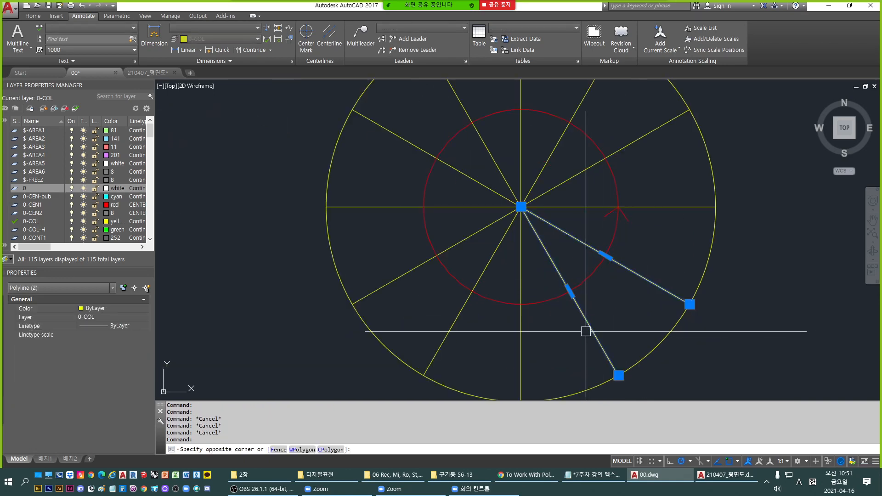
{"action": "left_click", "coordinate": [544, 344]}
{"action": "left_click", "coordinate": [502, 342]}
{"action": "left_click", "coordinate": [470, 339]}
{"action": "left_click", "coordinate": [448, 321]}
{"action": "left_click", "coordinate": [418, 301]}
{"action": "left_click", "coordinate": [384, 273]}
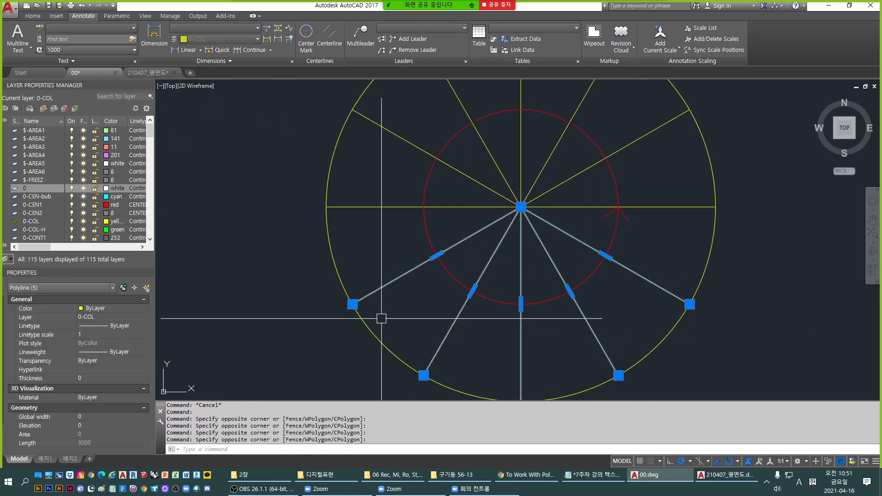
{"action": "left_click", "coordinate": [130, 327]}
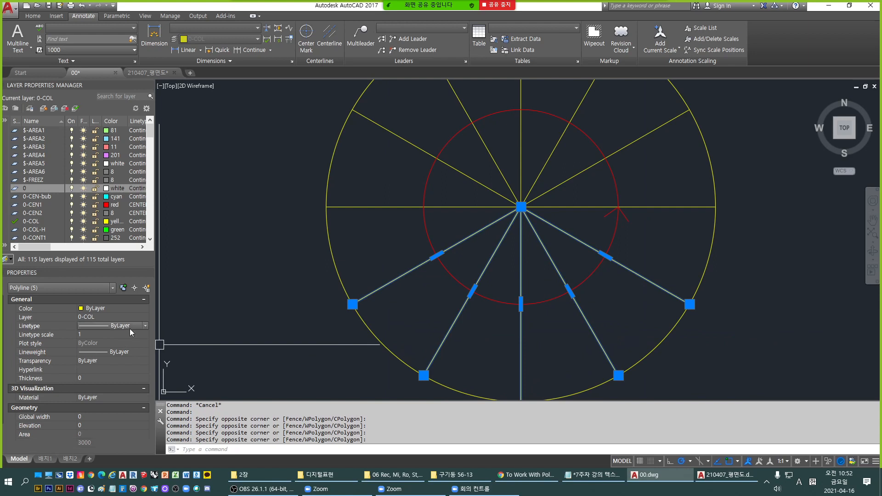
{"action": "left_click", "coordinate": [128, 392]}
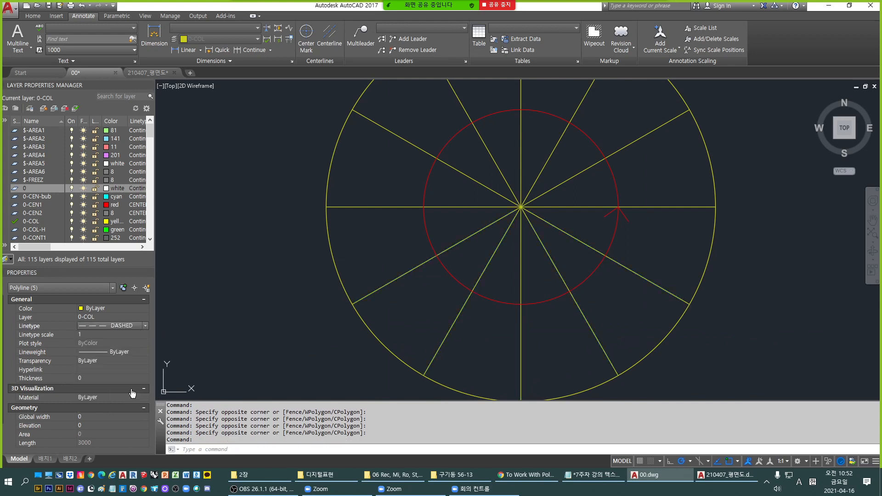
Set the linetype scale of the five dashed lower spokes to 1000.
{"action": "left_click", "coordinate": [124, 334]}
{"action": "type", "text": "100"}
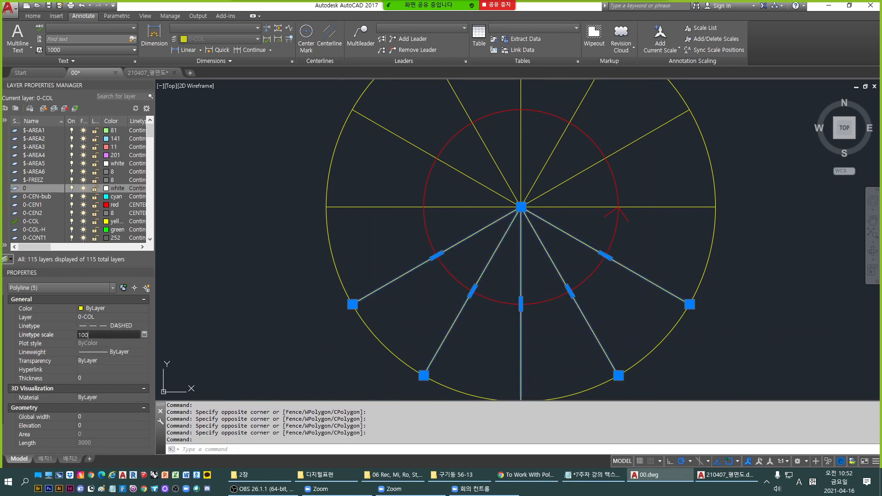
{"action": "key", "text": "Return"}
{"action": "left_click", "coordinate": [124, 332]}
{"action": "type", "text": "1000"}
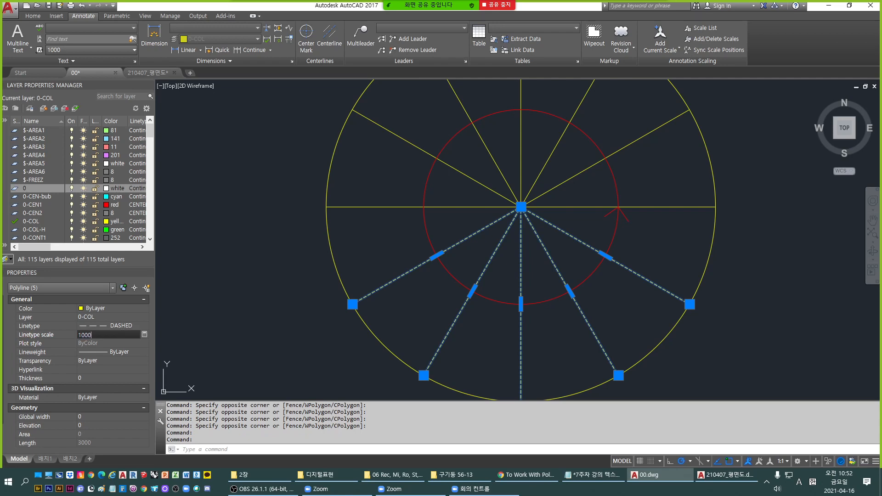
{"action": "key", "text": "Return"}
{"action": "key", "text": "Escape"}
{"action": "key", "text": "Escape"}
Match the properties of the five lower spokes to the red inner circle.
{"action": "type", "text": "m"}
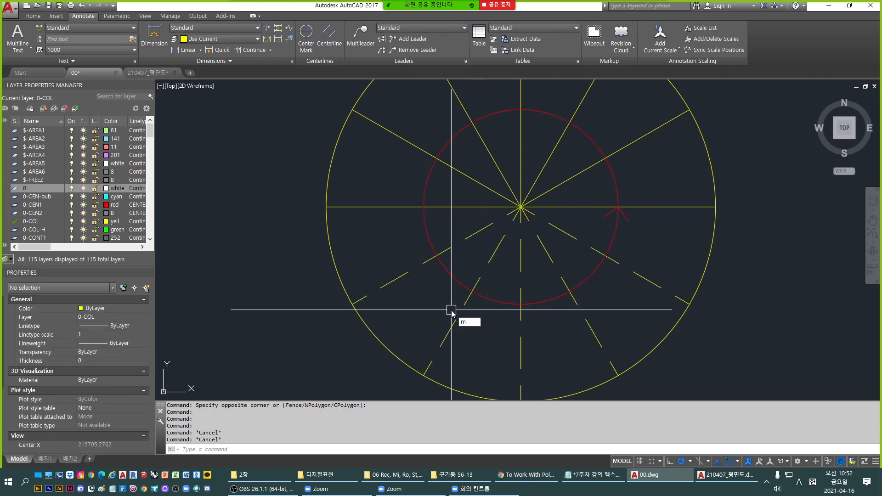
{"action": "type", "text": "a"}
{"action": "key", "text": "Return"}
{"action": "left_click", "coordinate": [516, 304]}
{"action": "left_click", "coordinate": [628, 268]}
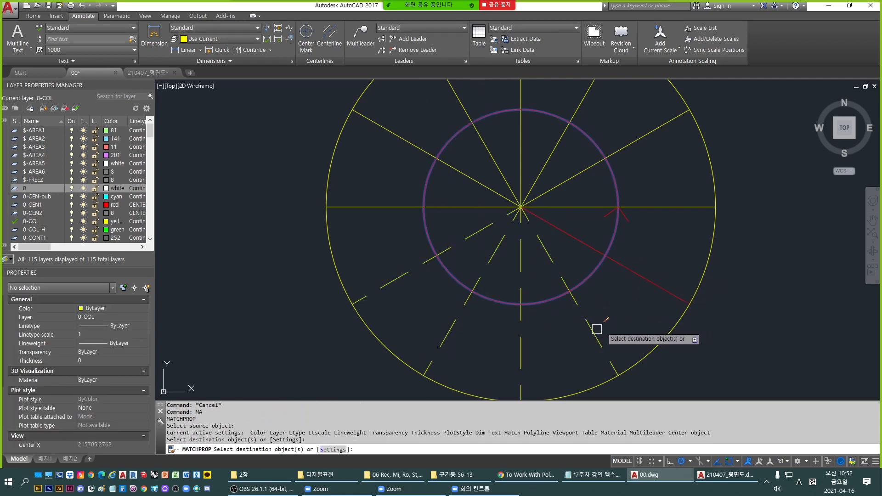
{"action": "left_click", "coordinate": [593, 329]}
{"action": "left_click", "coordinate": [522, 346]}
{"action": "left_click", "coordinate": [451, 331]}
{"action": "left_click", "coordinate": [397, 277]}
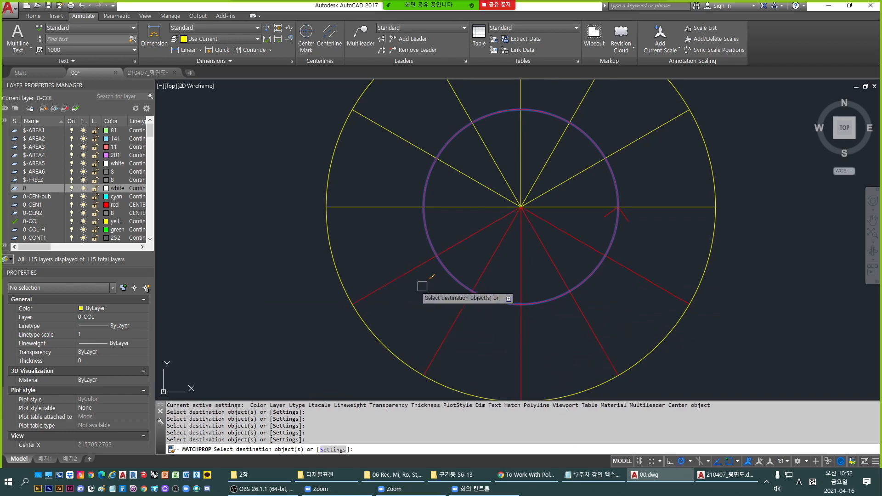
{"action": "key", "text": "Escape"}
Set the five red lower spokes to the DASHED linetype with a linetype scale of 1000.
{"action": "left_click", "coordinate": [647, 271]}
{"action": "left_click", "coordinate": [636, 289]}
{"action": "left_click", "coordinate": [600, 322]}
{"action": "left_click", "coordinate": [585, 331]}
{"action": "left_click", "coordinate": [533, 332]}
{"action": "left_click", "coordinate": [510, 338]}
{"action": "left_click", "coordinate": [484, 335]}
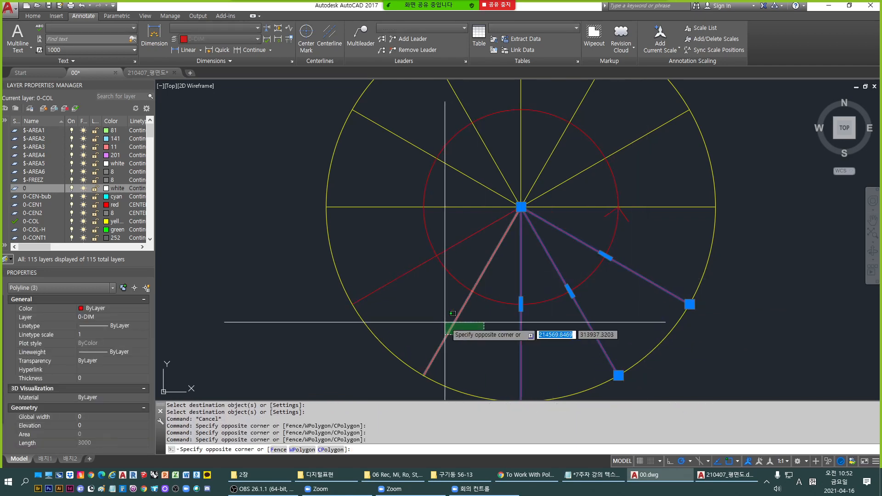
{"action": "left_click", "coordinate": [445, 322]}
{"action": "left_click", "coordinate": [384, 277]}
{"action": "left_click", "coordinate": [123, 326]}
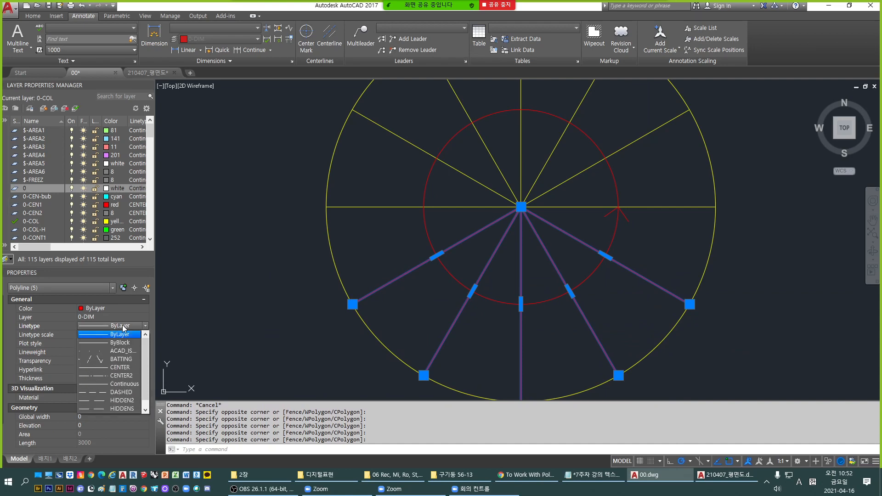
{"action": "left_click", "coordinate": [120, 391]}
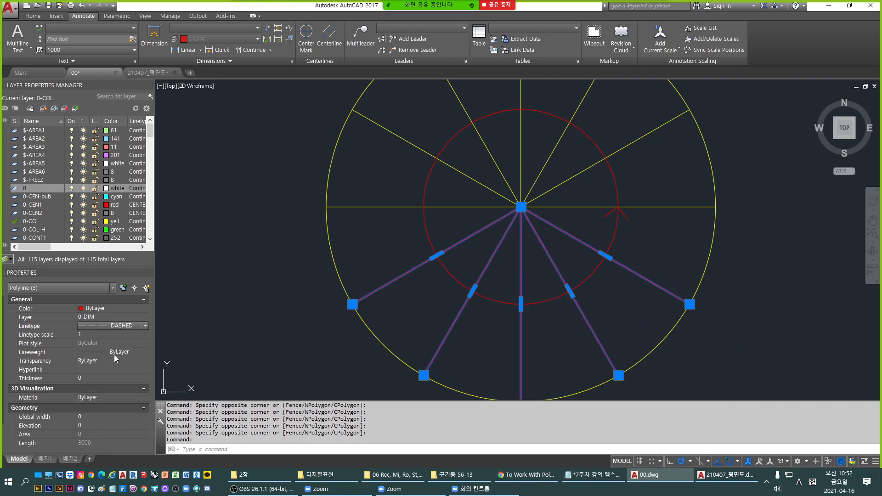
{"action": "type", "text": "100"}
{"action": "key", "text": "Return"}
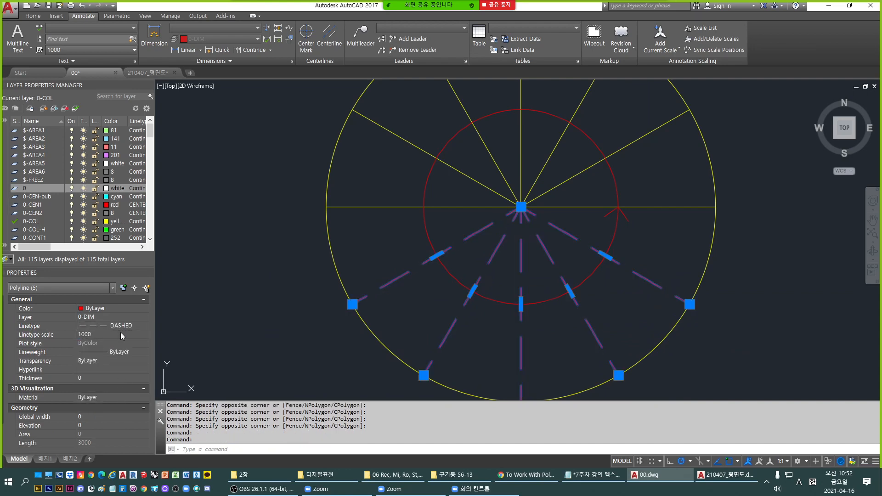
{"action": "key", "text": "Escape"}
Draw a downward arrowhead of two short polylines, each about 300 long, where the inner circle crosses the uppermost dashed spoke on the left side.
{"action": "middle_click_drag", "start_coordinate": [429, 274], "coordinate": [446, 292]}
{"action": "type", "text": "l"}
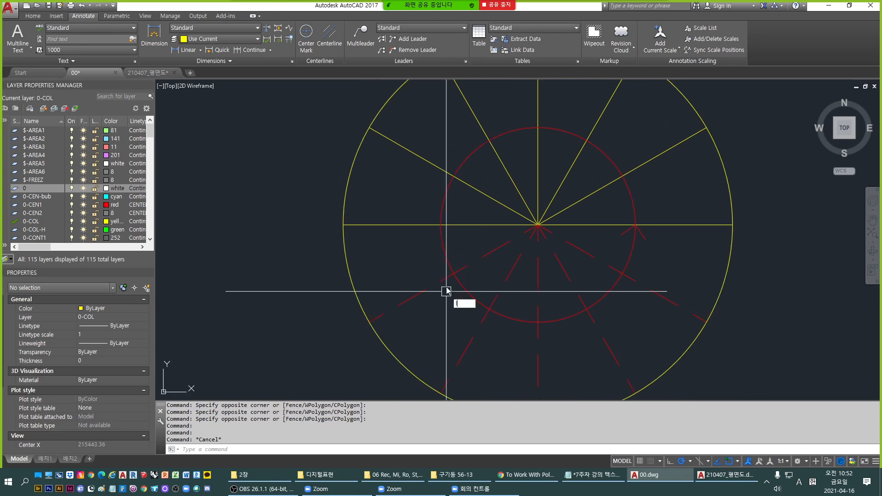
{"action": "key", "text": "Return"}
{"action": "left_click", "coordinate": [453, 274]}
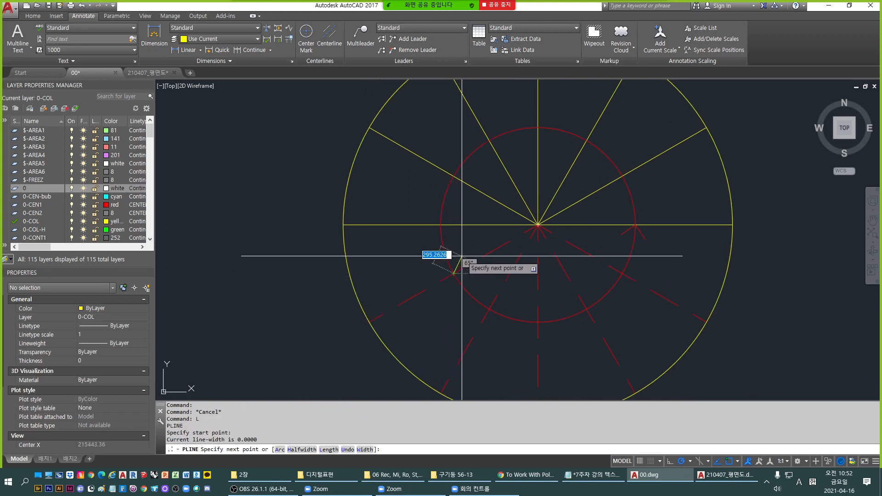
{"action": "left_click", "coordinate": [462, 255]}
{"action": "key", "text": "space"}
{"action": "key", "text": "space"}
{"action": "left_click", "coordinate": [453, 273]}
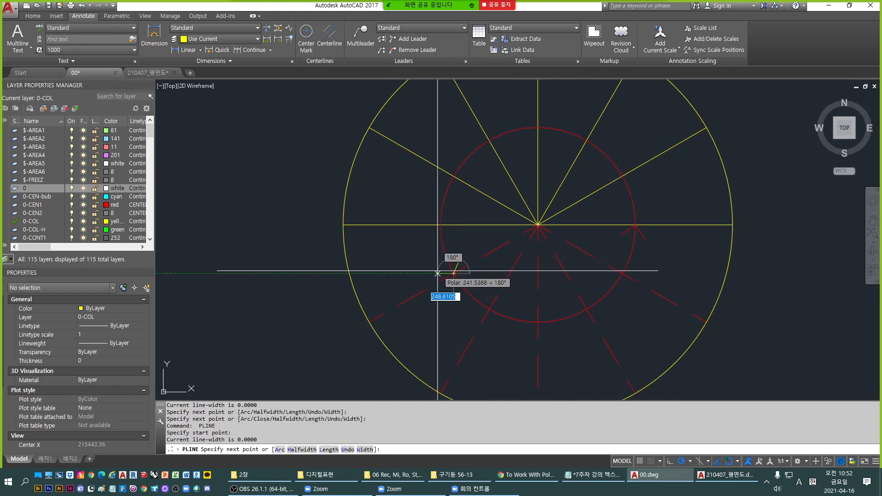
{"action": "left_click", "coordinate": [435, 273]}
{"action": "key", "text": "Escape"}
Match the properties of both new arrowhead strokes to a red stroke of the arrowhead on the right horizontal spoke.
{"action": "type", "text": "ma"}
{"action": "key", "text": "Return"}
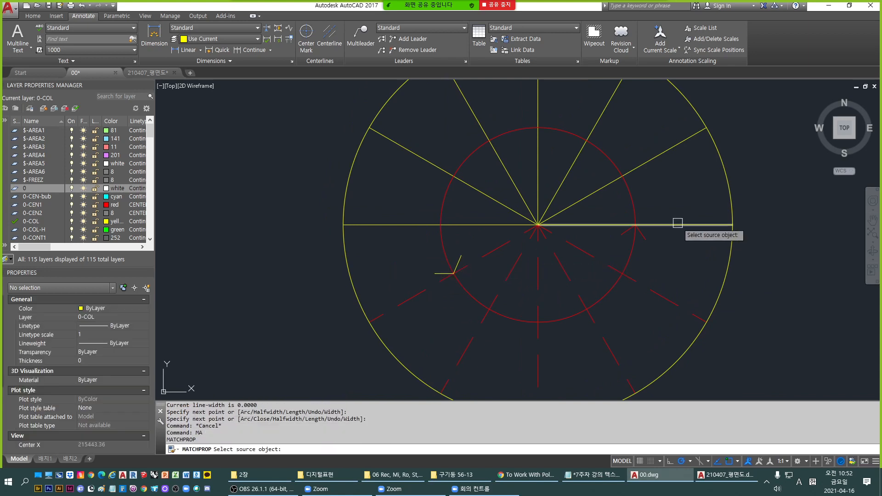
{"action": "left_click", "coordinate": [648, 240]}
{"action": "left_click", "coordinate": [644, 236]}
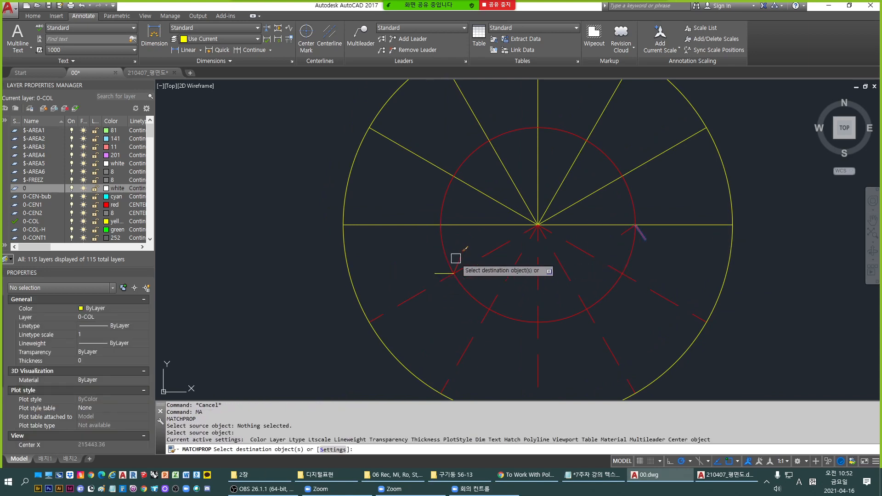
{"action": "left_click", "coordinate": [456, 258]}
{"action": "left_click", "coordinate": [437, 270]}
{"action": "key", "text": "space"}
{"action": "key", "text": "Escape"}
Erase both strokes of the old arrowhead at the right horizontal spoke.
{"action": "middle_click_drag", "start_coordinate": [503, 274], "coordinate": [501, 286]}
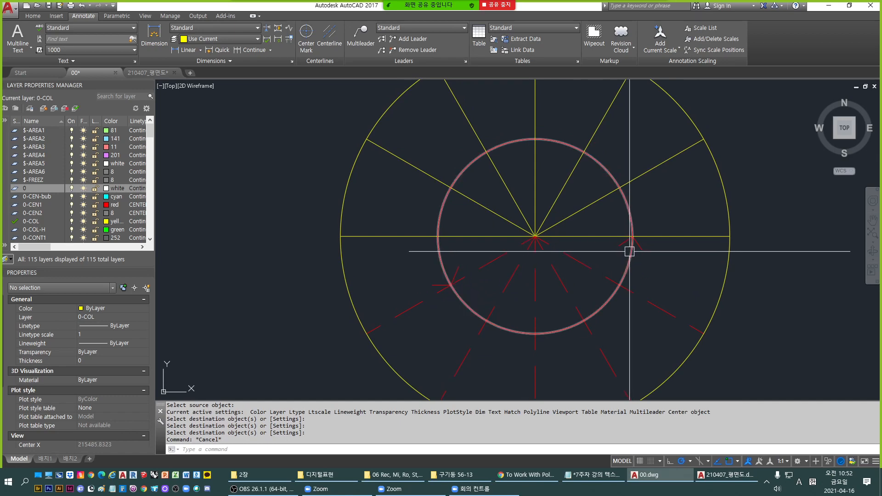
{"action": "left_click", "coordinate": [641, 249]}
{"action": "type", "text": "e"}
{"action": "key", "text": "space"}
{"action": "left_click", "coordinate": [624, 248]}
{"action": "type", "text": "e"}
{"action": "key", "text": "space"}
{"action": "key", "text": "Escape"}
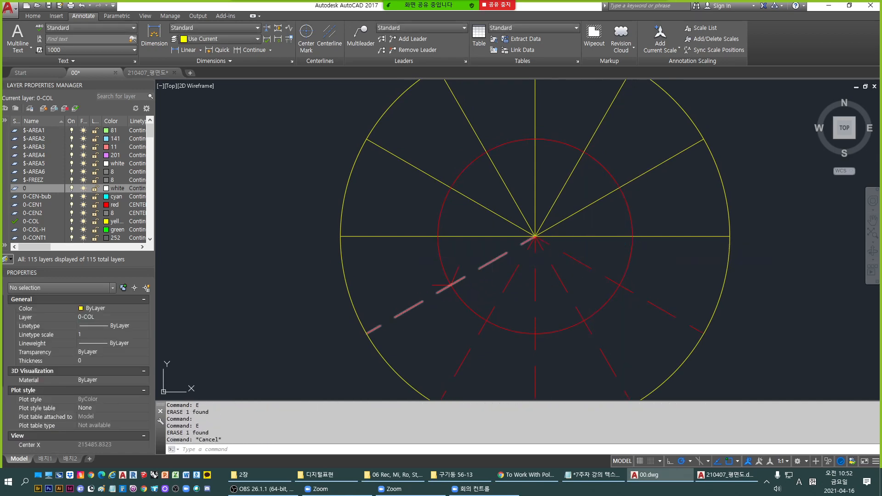
{"action": "type", "text": "tr"}
{"action": "key", "text": "space"}
{"action": "left_click", "coordinate": [481, 266]}
{"action": "key", "text": "space"}
{"action": "key", "text": "Escape"}
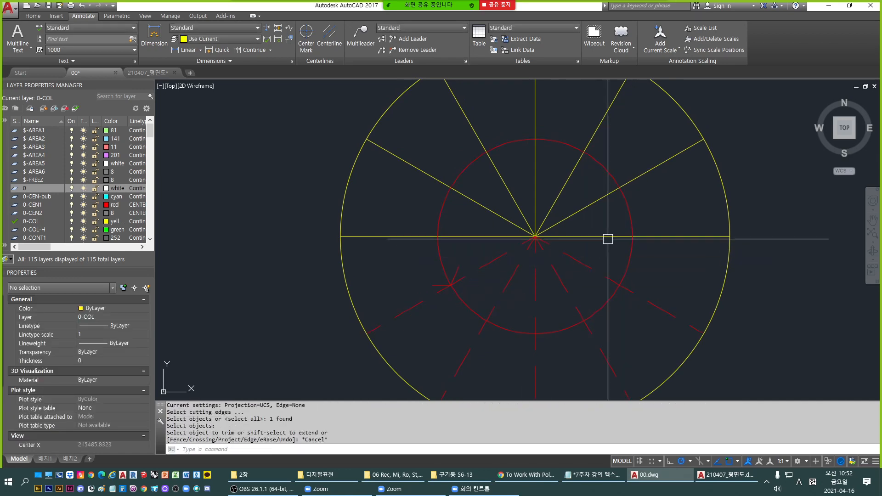
Trim away the lower part of the red inner circle between the right horizontal spoke and the dashed spoke at the arrowhead.
{"action": "type", "text": "tr"}
{"action": "key", "text": "space"}
{"action": "left_click", "coordinate": [606, 239]}
{"action": "left_click", "coordinate": [504, 258]}
{"action": "key", "text": "space"}
{"action": "left_click", "coordinate": [467, 305]}
{"action": "key", "text": "space"}
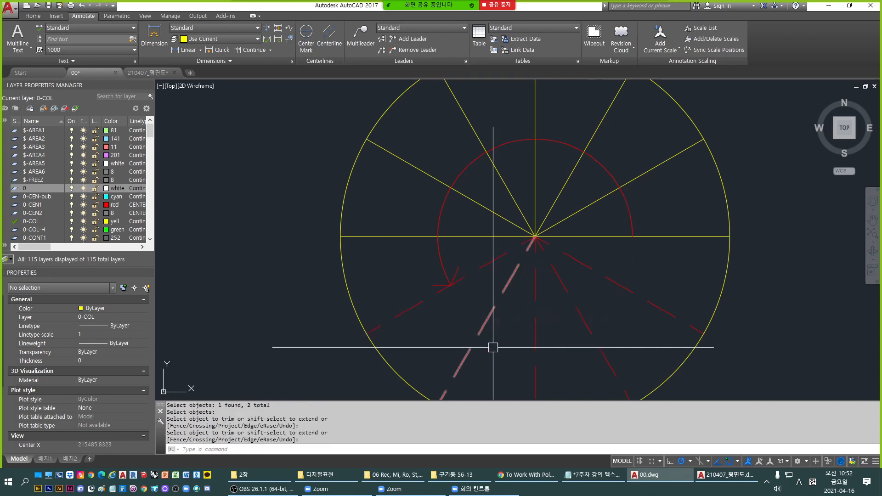
{"action": "key", "text": "Escape"}
{"action": "key", "text": "Escape"}
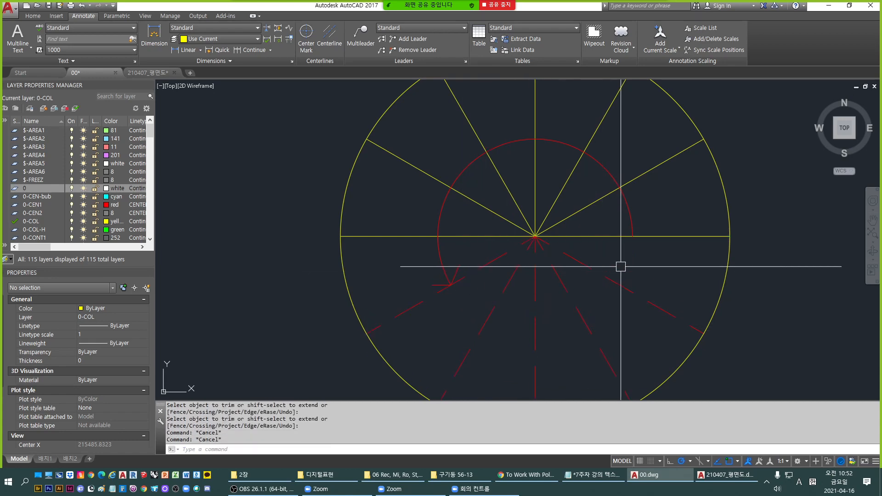
{"action": "key", "text": "Escape"}
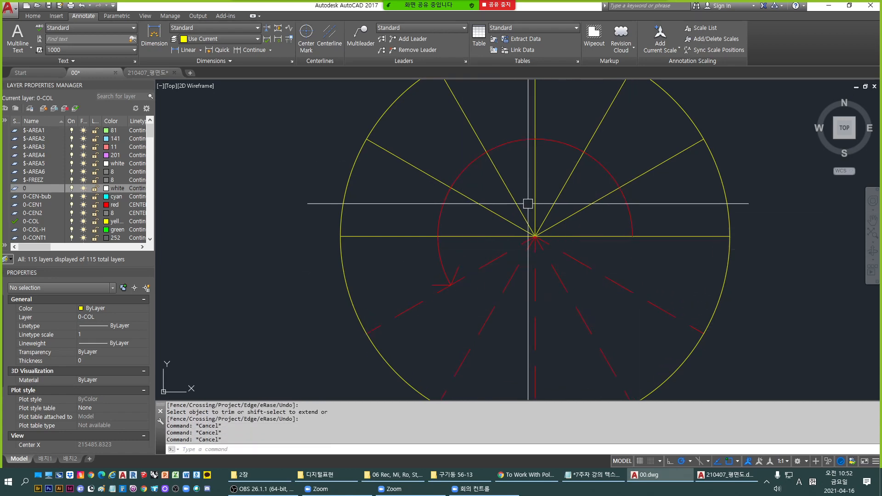
Draw a slightly sloping polyline about 2000 long from the arrow tip down to a point outside the outer circle on its left side.
{"action": "scroll", "coordinate": [527, 203], "scroll_direction": "down", "scroll_amount": 2}
{"action": "key", "text": "Escape"}
{"action": "scroll", "coordinate": [448, 268], "scroll_direction": "up", "scroll_amount": 2}
{"action": "type", "text": "l"}
{"action": "key", "text": "space"}
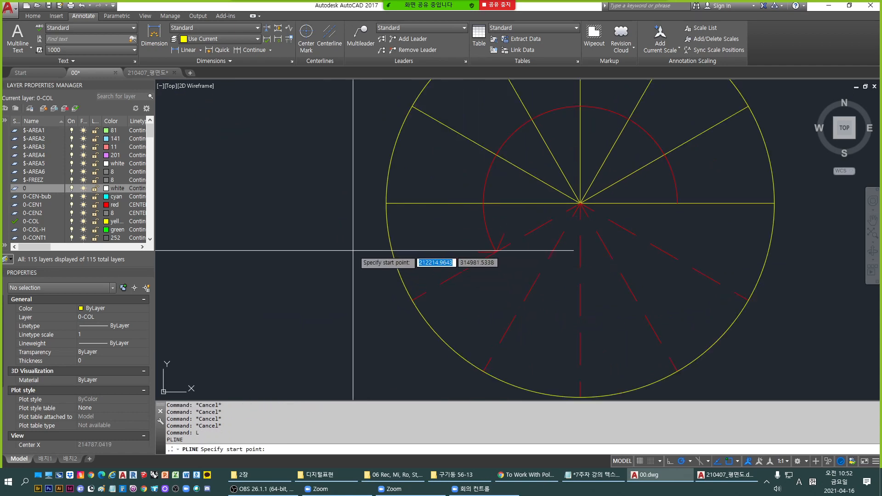
{"action": "left_click", "coordinate": [496, 251]}
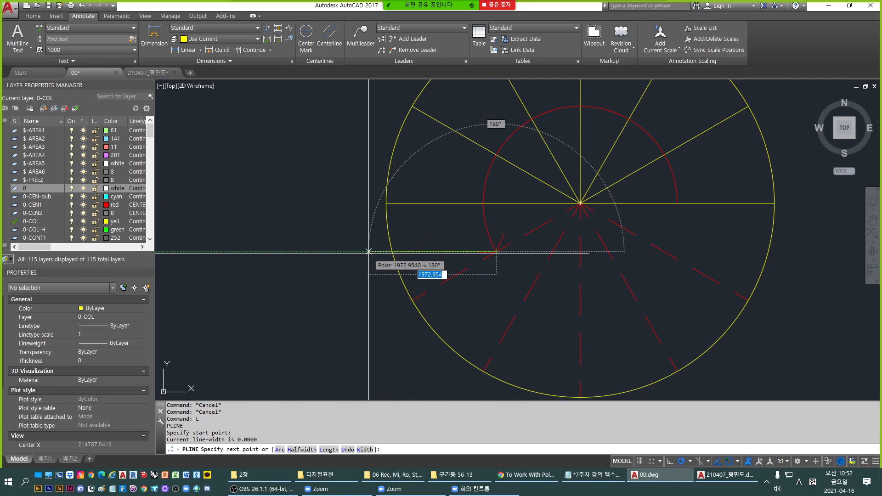
{"action": "left_click", "coordinate": [372, 278]}
{"action": "key", "text": "Escape"}
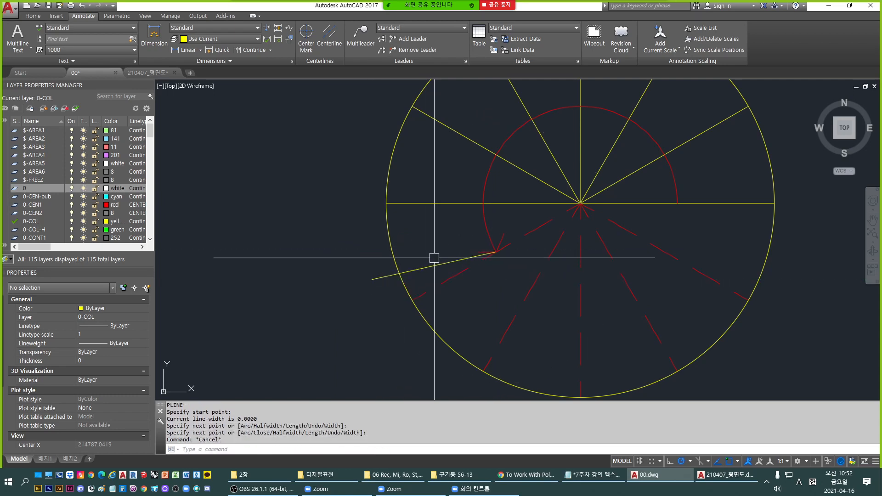
{"action": "left_click", "coordinate": [434, 257]}
{"action": "key", "text": "Escape"}
{"action": "scroll", "coordinate": [489, 256], "scroll_direction": "up", "scroll_amount": 2}
{"action": "key", "text": "Escape"}
{"action": "left_click", "coordinate": [420, 265]}
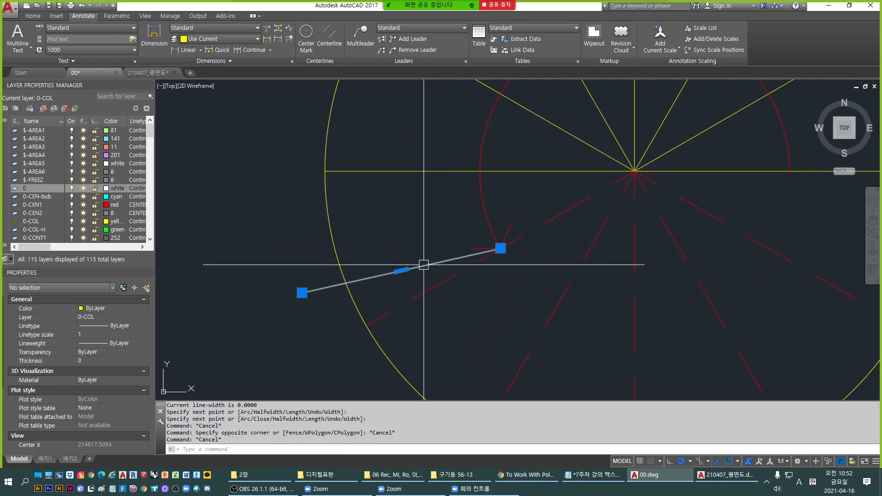
{"action": "key", "text": "Escape"}
{"action": "key", "text": "Escape"}
Draw a zigzag break-line polyline through the arrow tip, ending in a long segment that slopes up to the right, roughly parallel to the first line.
{"action": "type", "text": "l"}
{"action": "key", "text": "Return"}
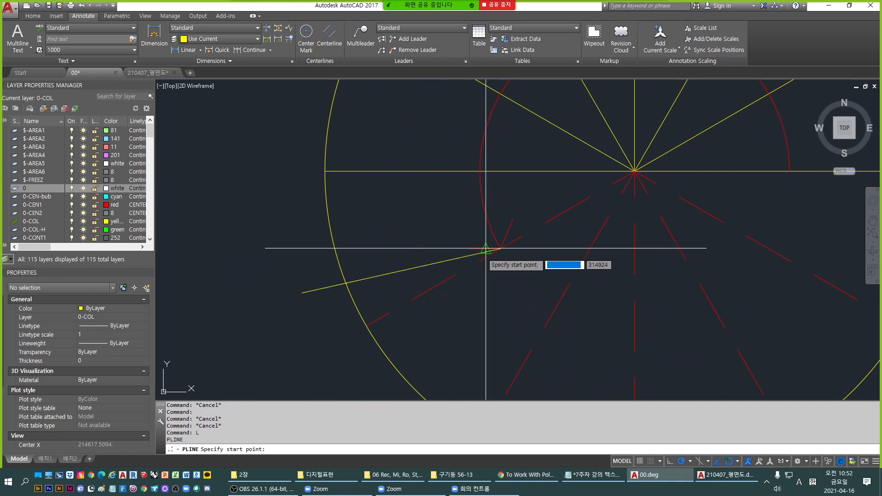
{"action": "left_click", "coordinate": [486, 252]}
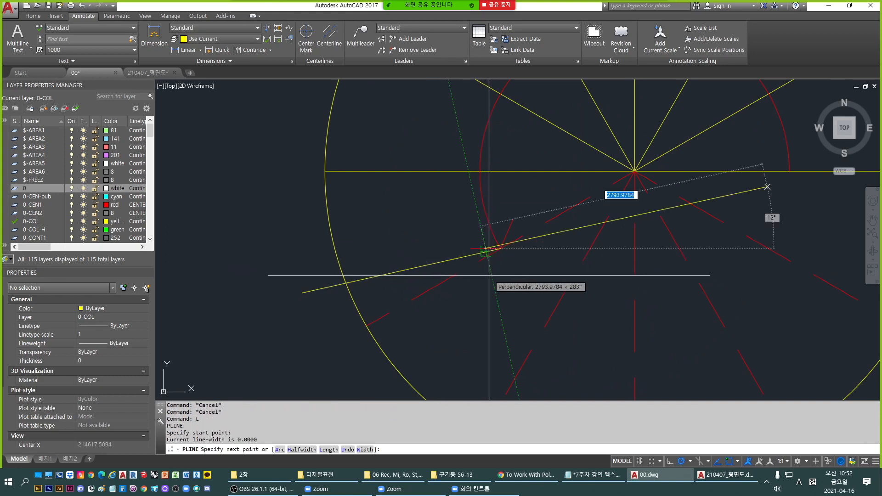
{"action": "left_click", "coordinate": [510, 227]}
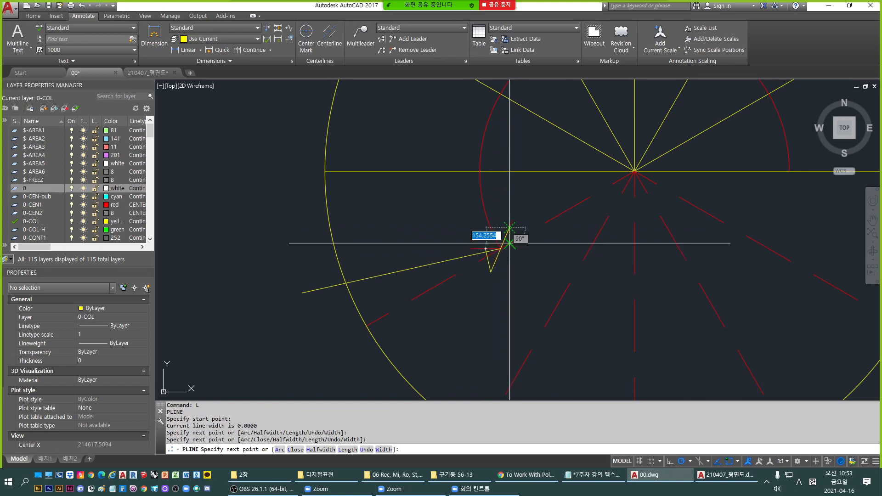
{"action": "scroll", "coordinate": [510, 244], "scroll_direction": "up", "scroll_amount": 4}
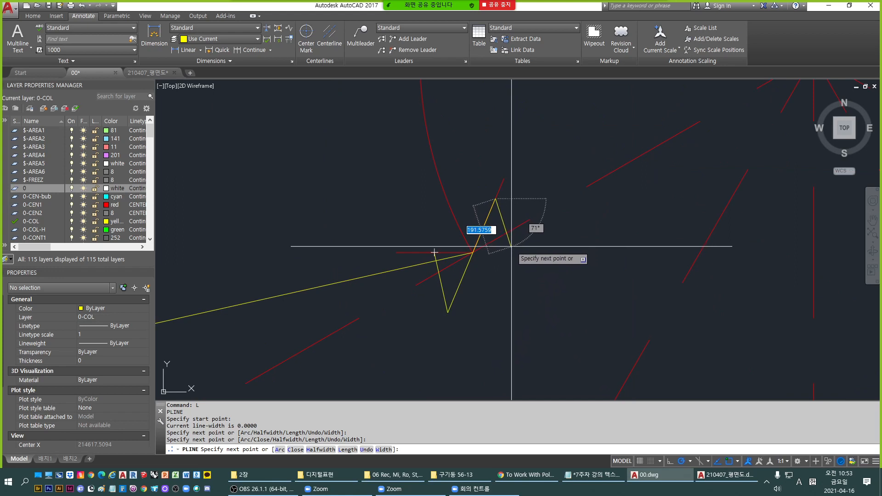
{"action": "left_click", "coordinate": [510, 244]}
{"action": "scroll", "coordinate": [510, 244], "scroll_direction": "down", "scroll_amount": 2}
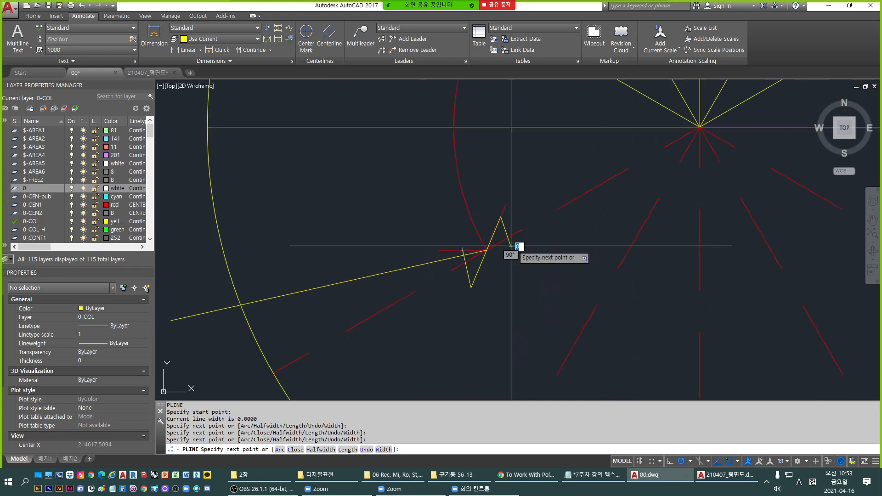
{"action": "left_click", "coordinate": [761, 189]}
{"action": "key", "text": "Escape"}
{"action": "key", "text": "Escape"}
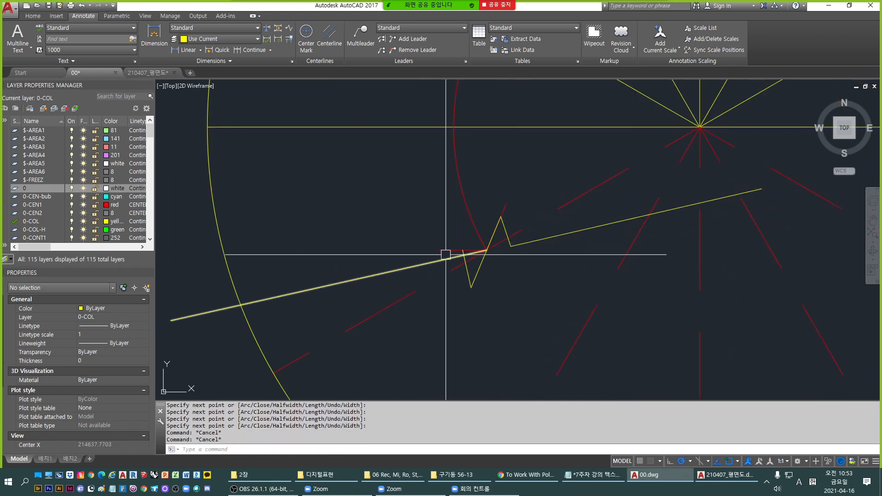
Trim the zigzag's starting end where it sticks out above the sloping line.
{"action": "key", "text": "Escape"}
{"action": "scroll", "coordinate": [450, 254], "scroll_direction": "up", "scroll_amount": 4}
{"action": "type", "text": "tr"}
{"action": "key", "text": "space"}
{"action": "left_click", "coordinate": [452, 263]}
{"action": "key", "text": "space"}
{"action": "key", "text": "Escape"}
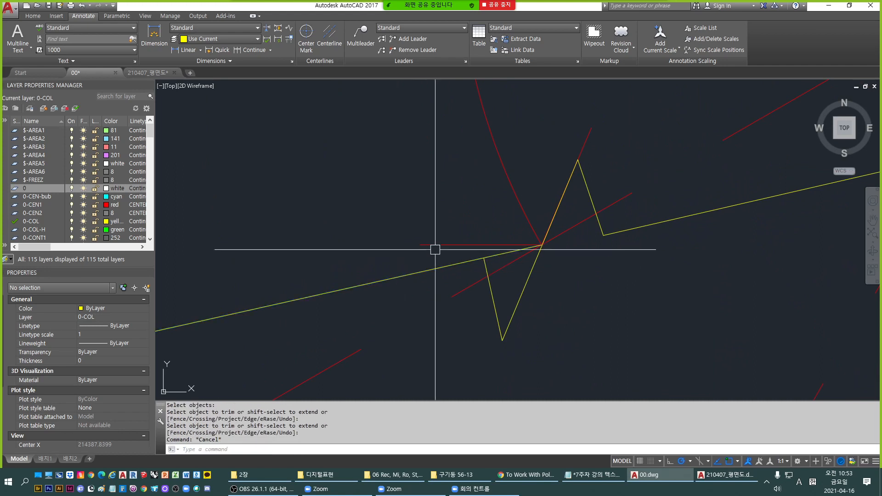
Trim the sloping line's end beyond the zigzag's first segment, up to the arrow tip.
{"action": "type", "text": "tr"}
{"action": "key", "text": "space"}
{"action": "left_click", "coordinate": [487, 269]}
{"action": "key", "text": "space"}
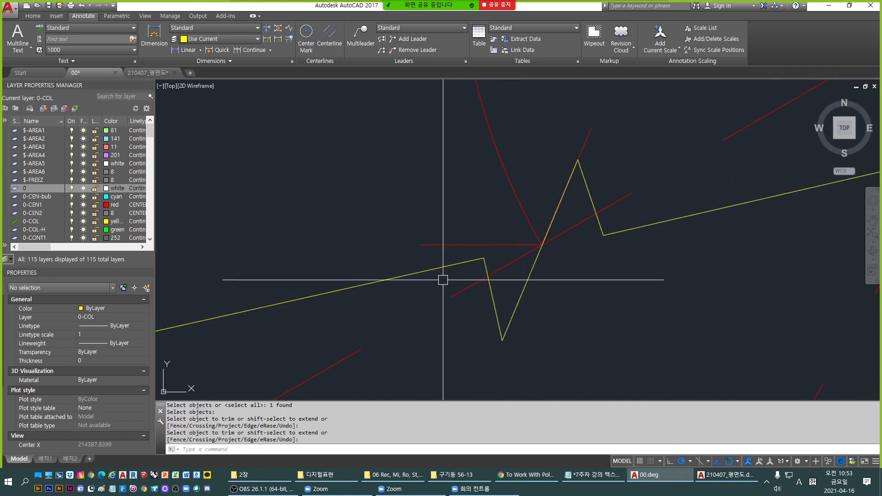
{"action": "key", "text": "Escape"}
{"action": "type", "text": "ma"}
{"action": "key", "text": "space"}
{"action": "key", "text": "Escape"}
{"action": "key", "text": "Escape"}
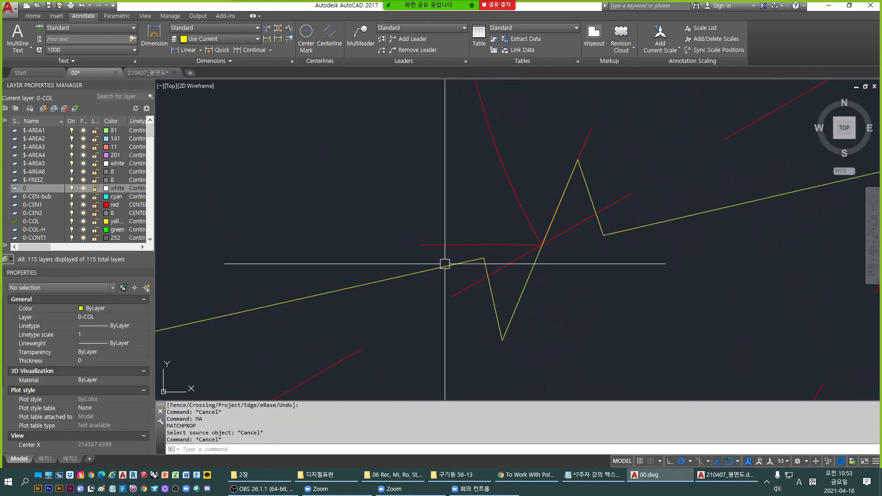
{"action": "key", "text": "Escape"}
{"action": "type", "text": "j"}
{"action": "key", "text": "space"}
{"action": "left_click", "coordinate": [446, 263]}
{"action": "key", "text": "Escape"}
{"action": "key", "text": "Escape"}
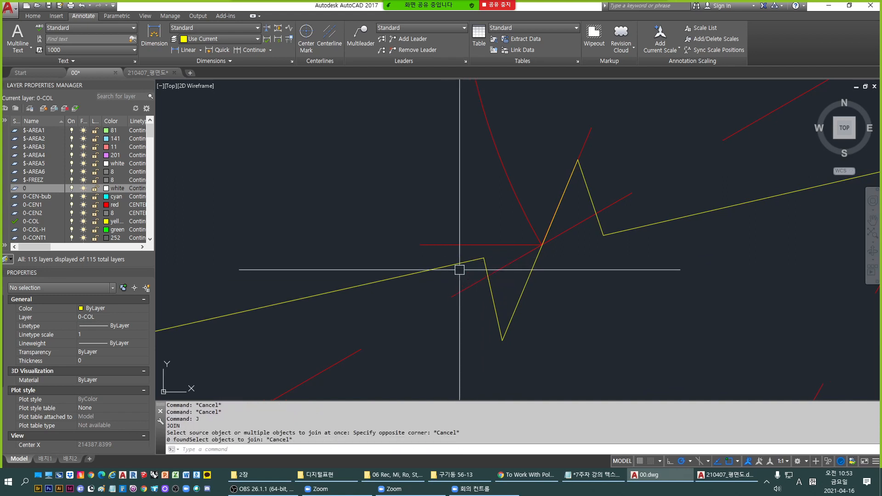
Join the sloping line and the zigzag into a single break-line polyline.
{"action": "key", "text": "space"}
{"action": "left_click", "coordinate": [459, 267]}
{"action": "left_click", "coordinate": [478, 262]}
{"action": "key", "text": "space"}
{"action": "key", "text": "Escape"}
{"action": "scroll", "coordinate": [512, 274], "scroll_direction": "down", "scroll_amount": 2}
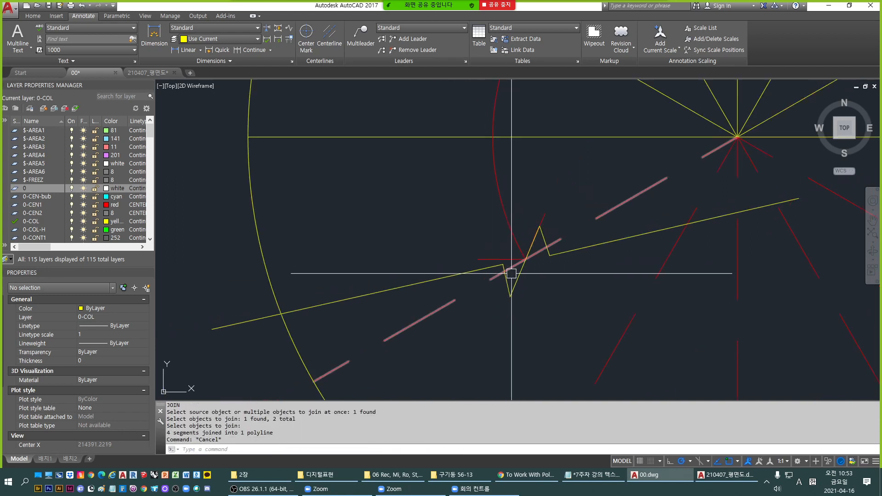
Match the joined zigzag break line's properties to the red direction arc.
{"action": "key", "text": "Escape"}
{"action": "key", "text": "Escape"}
{"action": "type", "text": "ma"}
{"action": "key", "text": "space"}
{"action": "scroll", "coordinate": [558, 238], "scroll_direction": "down", "scroll_amount": 1}
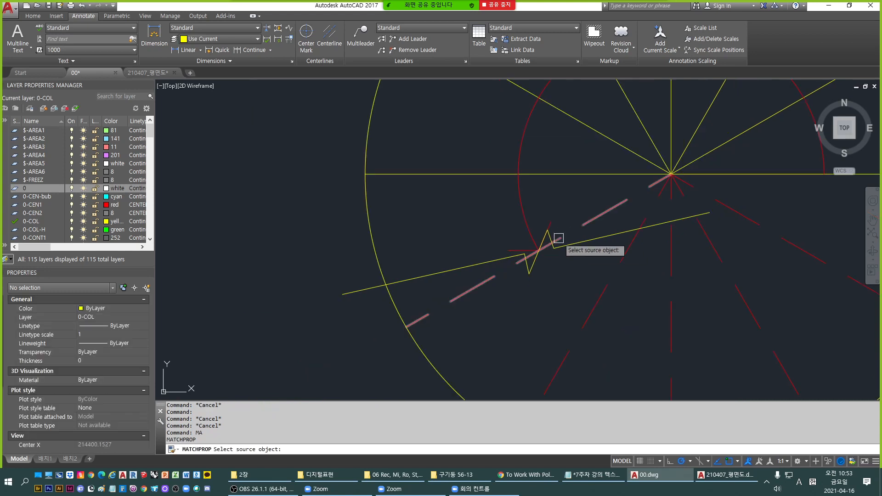
{"action": "left_click", "coordinate": [528, 217]}
{"action": "left_click", "coordinate": [580, 242]}
{"action": "key", "text": "space"}
{"action": "key", "text": "Escape"}
{"action": "type", "text": "tr"}
{"action": "key", "text": "space"}
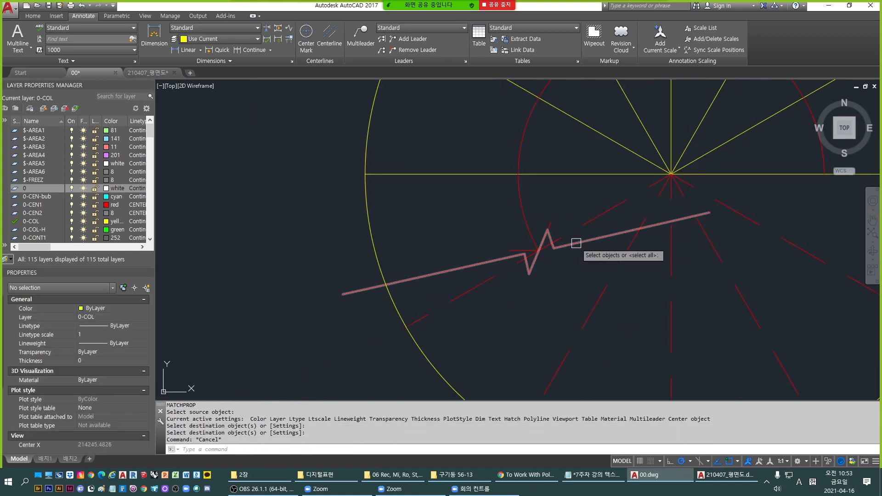
{"action": "left_click", "coordinate": [575, 243]}
{"action": "key", "text": "Escape"}
{"action": "key", "text": "Escape"}
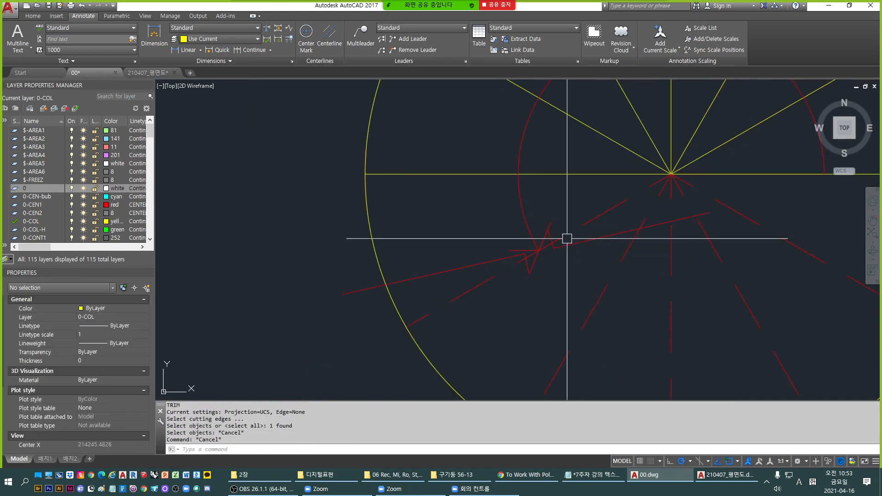
Break the dashed lower-left spoke into two pieces at the arrow tip.
{"action": "type", "text": "br"}
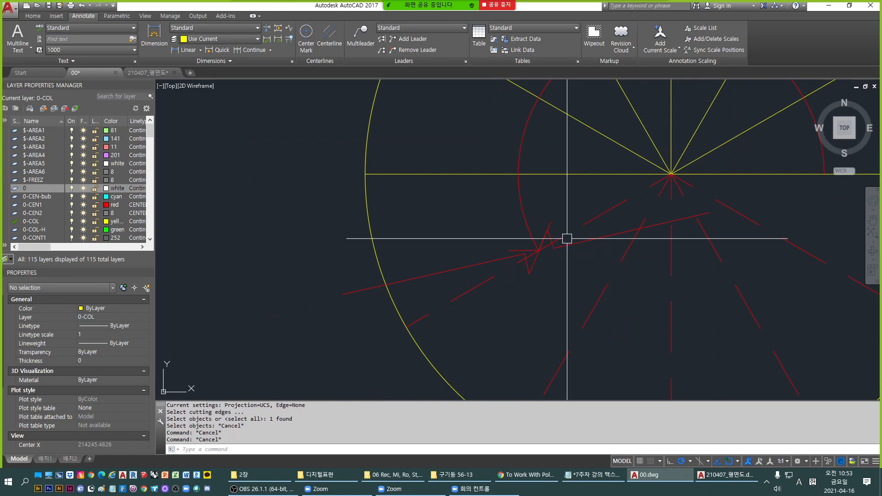
{"action": "key", "text": "space"}
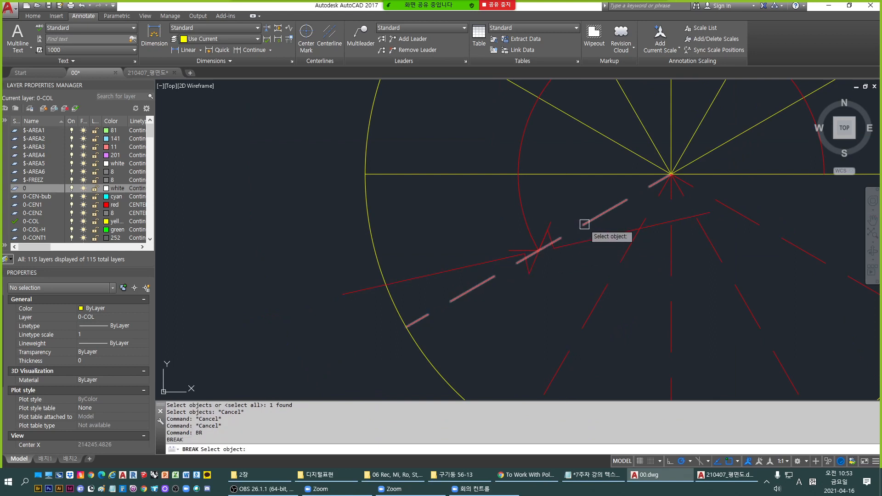
{"action": "left_click", "coordinate": [584, 224]}
{"action": "type", "text": "fy second break poin"}
{"action": "key", "text": "Return"}
{"action": "scroll", "coordinate": [533, 248], "scroll_direction": "up", "scroll_amount": 2}
{"action": "left_click", "coordinate": [533, 248]}
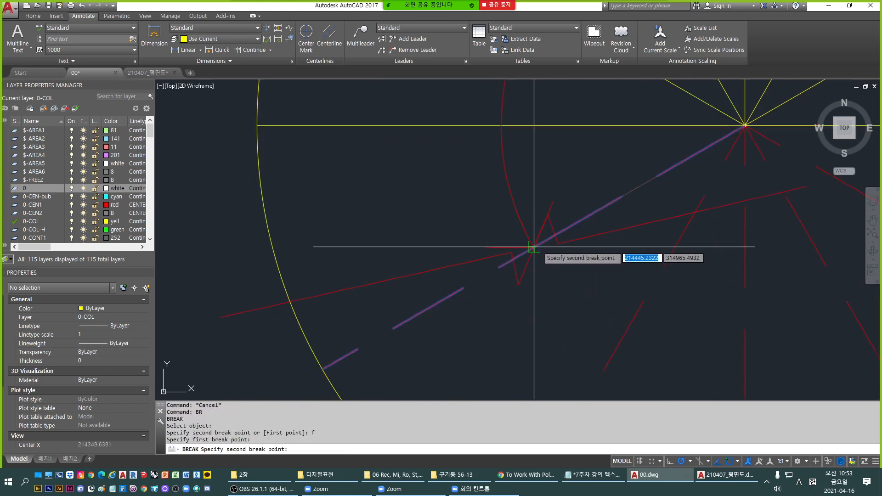
{"action": "key", "text": "Escape"}
{"action": "key", "text": "Escape"}
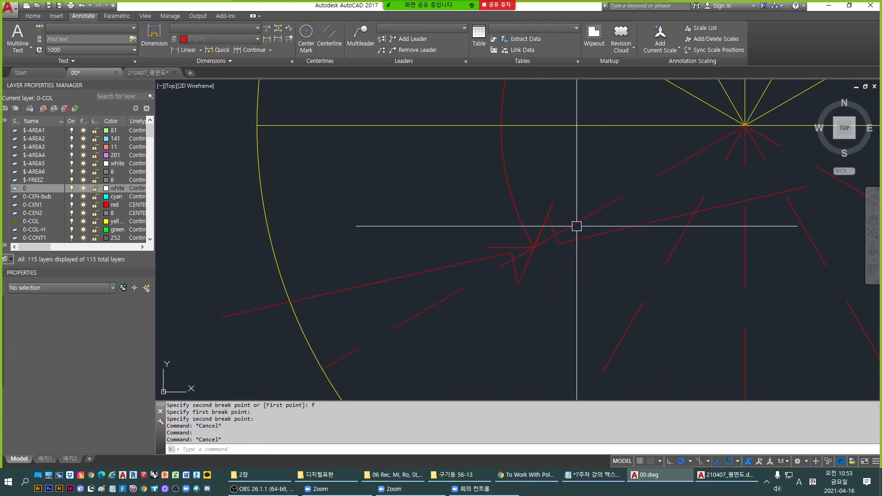
Match the inner piece of the broken spoke, from the centre to the arrow tip, to the solid yellow spokes.
{"action": "scroll", "coordinate": [577, 226], "scroll_direction": "down", "scroll_amount": 4}
{"action": "type", "text": "ma"}
{"action": "key", "text": "space"}
{"action": "left_click", "coordinate": [580, 189]}
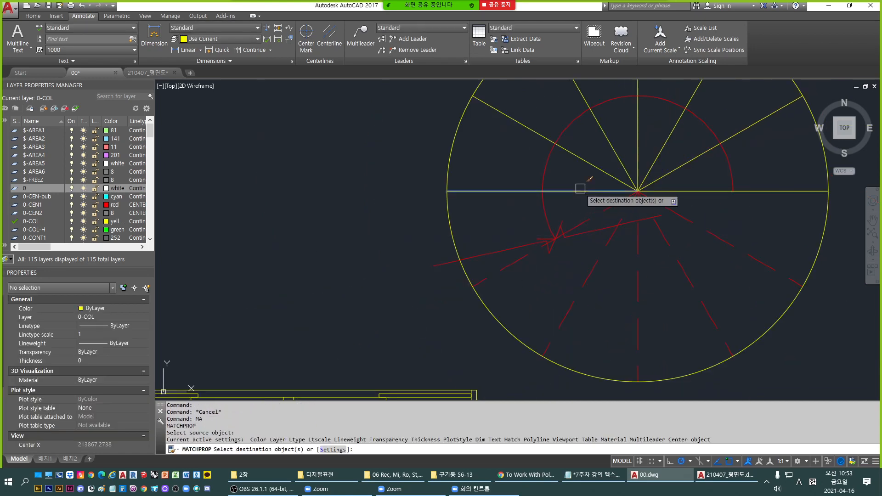
{"action": "left_click", "coordinate": [582, 223]}
{"action": "key", "text": "Escape"}
{"action": "key", "text": "Escape"}
{"action": "key", "text": "Escape"}
{"action": "key", "text": "Escape"}
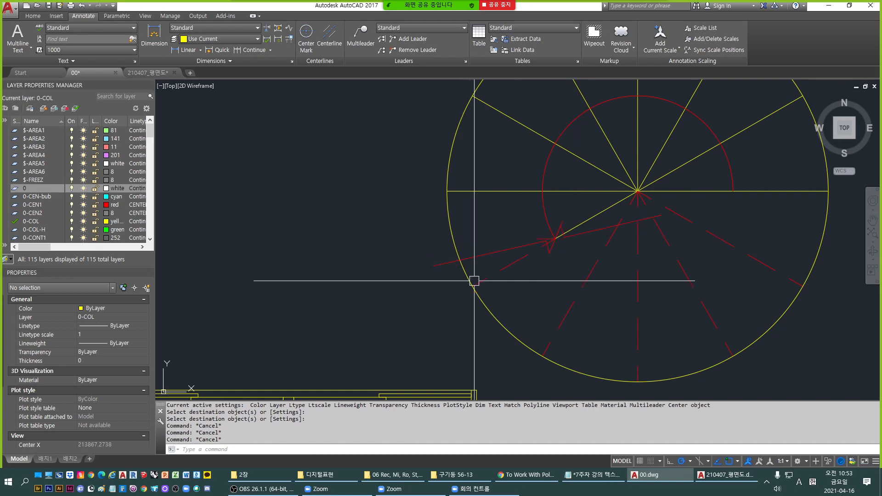
Examine the circular stair plan's spokes, direction arrow and break line.
{"action": "scroll", "coordinate": [413, 284], "scroll_direction": "down", "scroll_amount": 2}
{"action": "scroll", "coordinate": [597, 248], "scroll_direction": "up", "scroll_amount": 1}
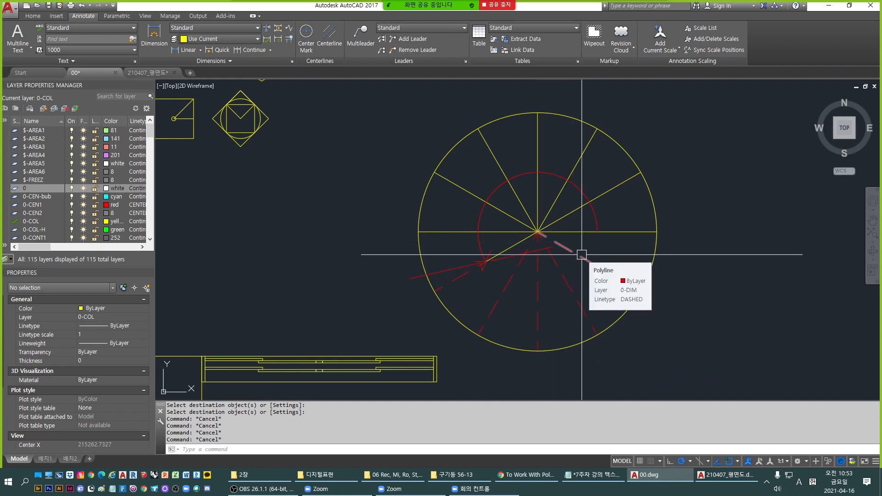
{"action": "scroll", "coordinate": [524, 266], "scroll_direction": "down", "scroll_amount": 2}
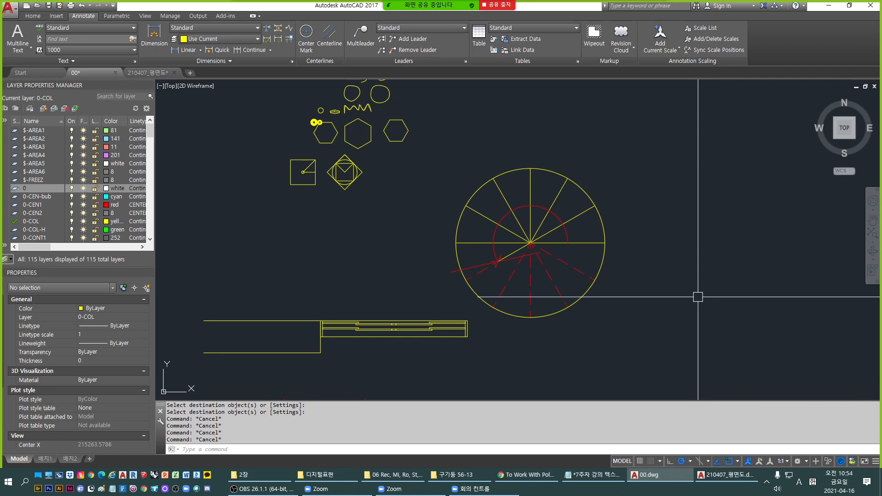
{"action": "scroll", "coordinate": [567, 241], "scroll_direction": "up", "scroll_amount": 2}
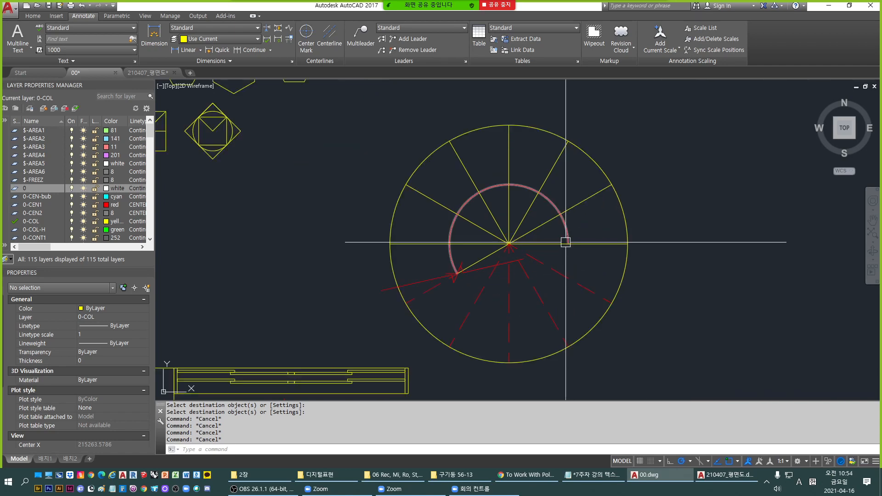
{"action": "middle_click_drag", "start_coordinate": [529, 257], "coordinate": [543, 318]}
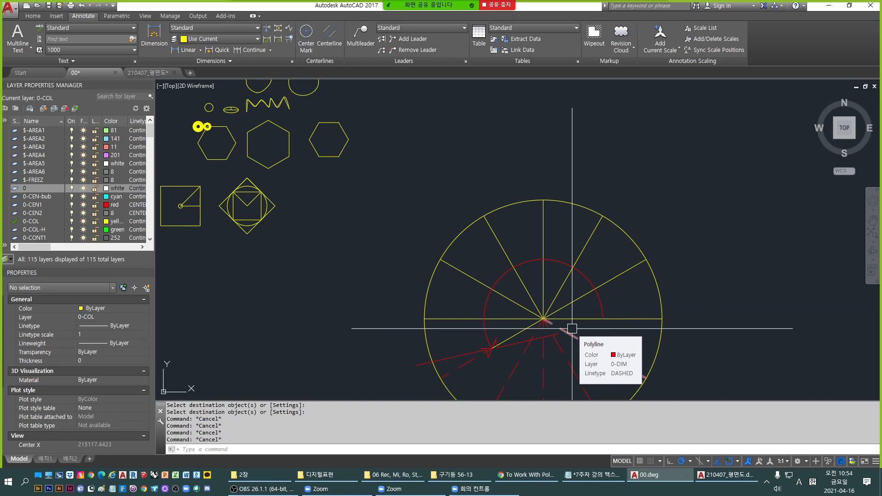
{"action": "scroll", "coordinate": [572, 329], "scroll_direction": "down", "scroll_amount": 4}
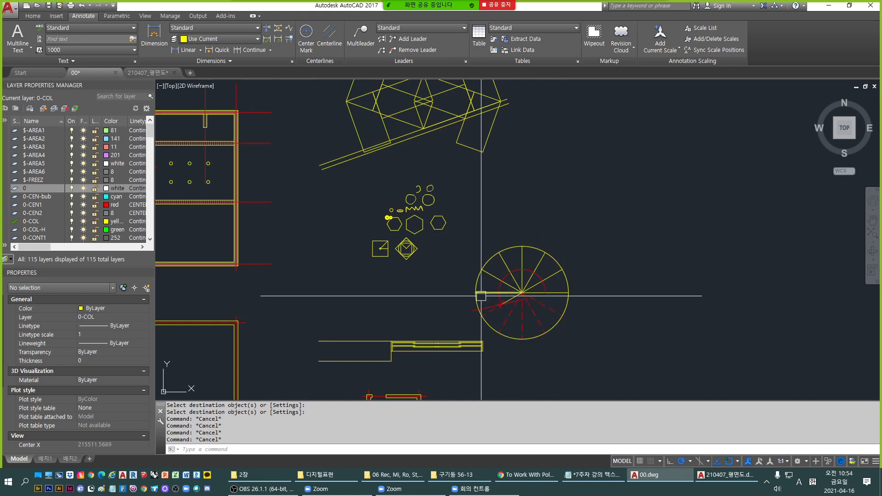
{"action": "scroll", "coordinate": [522, 315], "scroll_direction": "up", "scroll_amount": 2}
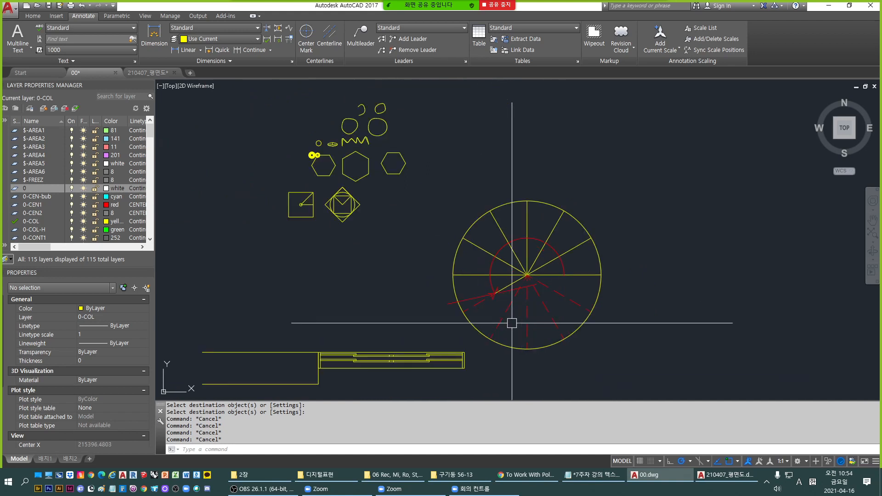
{"action": "scroll", "coordinate": [535, 316], "scroll_direction": "up", "scroll_amount": 2}
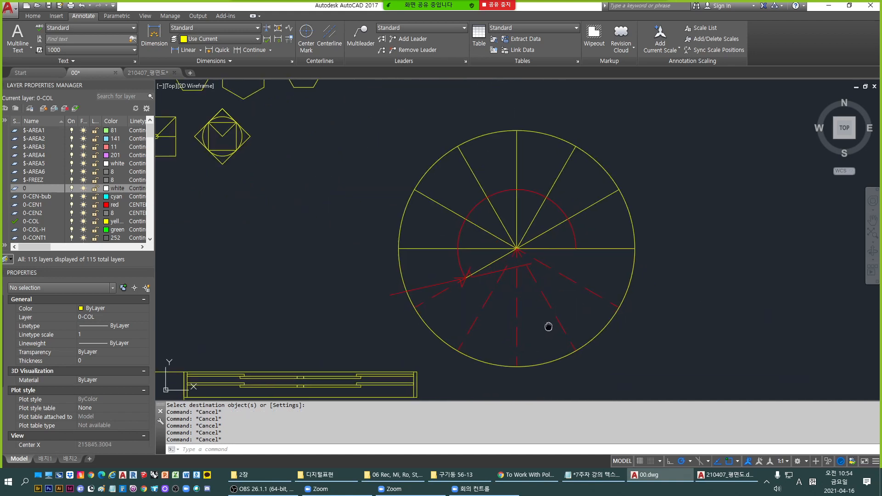
{"action": "scroll", "coordinate": [406, 337], "scroll_direction": "up", "scroll_amount": 2}
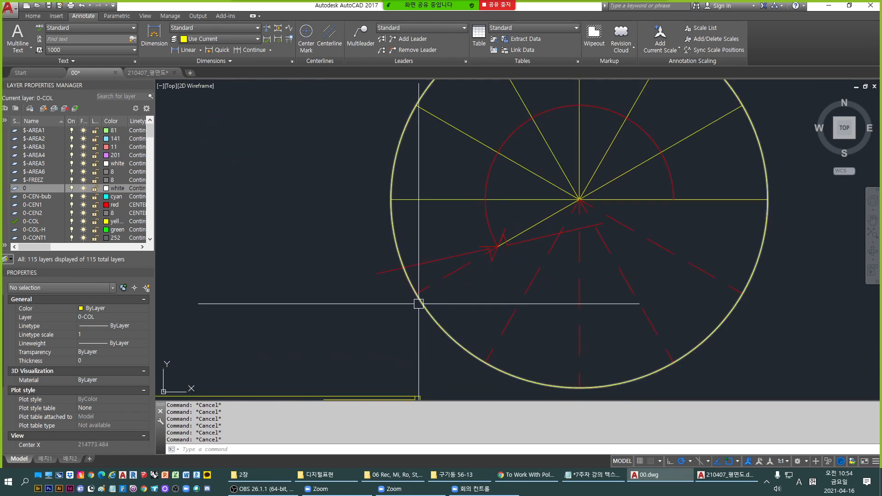
Try to break the outer circle at the single point where the break line crosses it.
{"action": "key", "text": "Escape"}
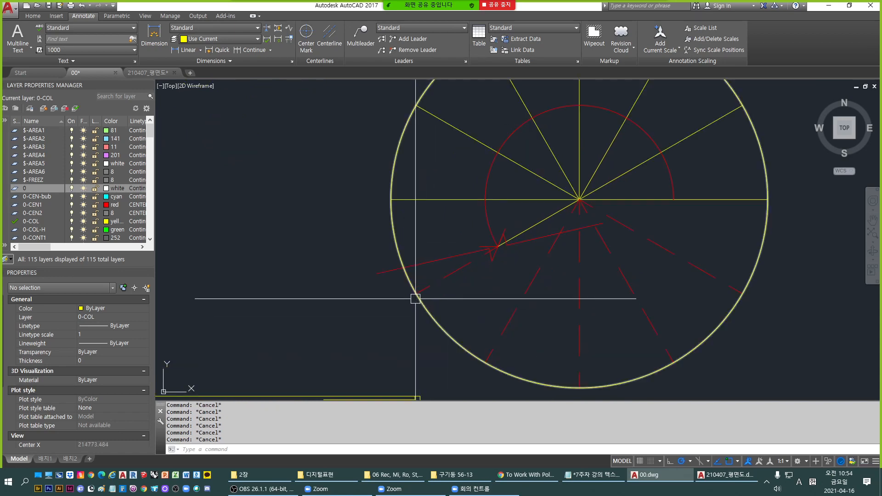
{"action": "type", "text": "br"}
{"action": "key", "text": "Return"}
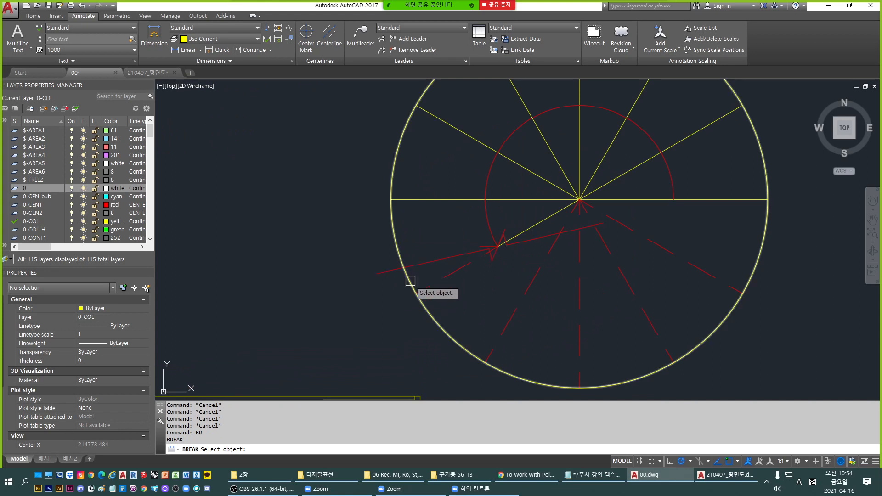
{"action": "left_click", "coordinate": [411, 281]}
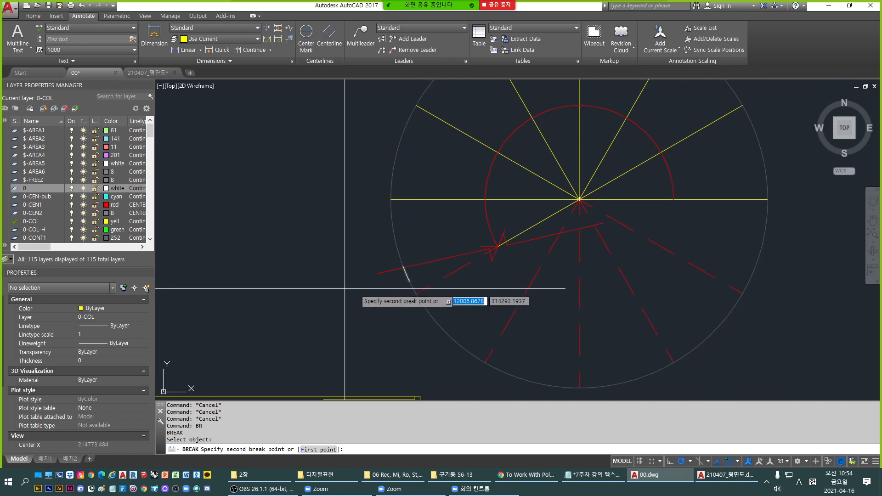
{"action": "type", "text": "f"}
{"action": "key", "text": "Return"}
{"action": "left_click", "coordinate": [403, 268]}
{"action": "left_click", "coordinate": [404, 268]}
{"action": "key", "text": "Escape"}
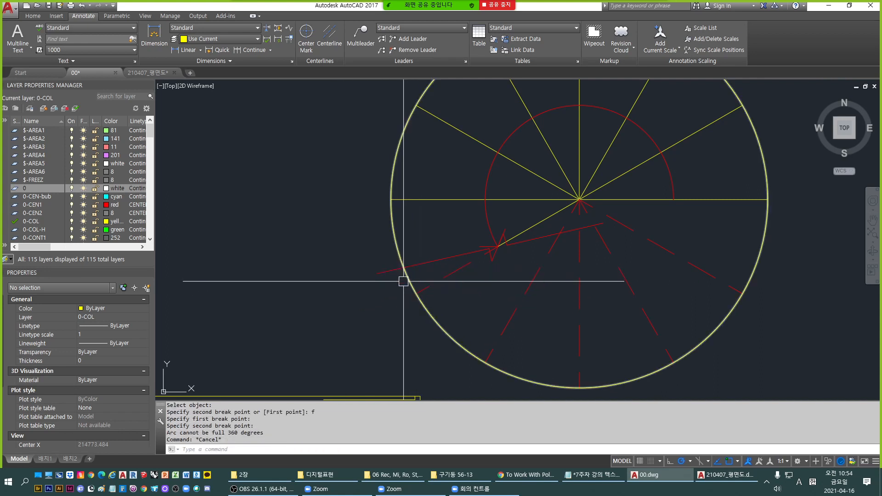
{"action": "left_click", "coordinate": [408, 283]}
{"action": "key", "text": "Escape"}
{"action": "key", "text": "Escape"}
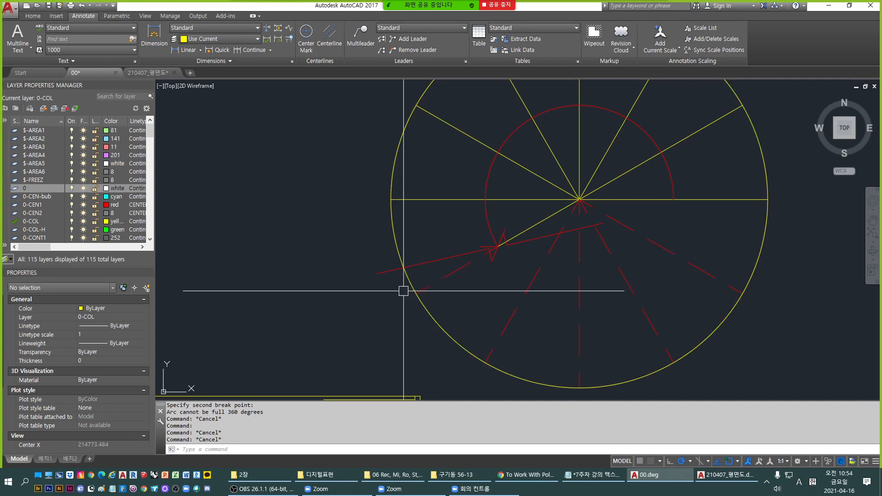
{"action": "key", "text": "Escape"}
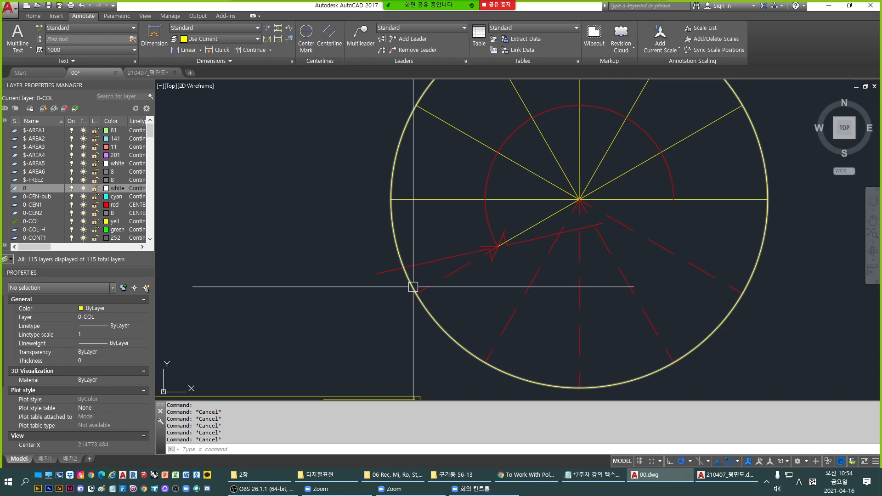
Retry the one-point Break of the outer circle at its intersection with the break line.
{"action": "type", "text": "br"}
{"action": "key", "text": "Return"}
{"action": "scroll", "coordinate": [413, 287], "scroll_direction": "up", "scroll_amount": 2}
{"action": "left_click", "coordinate": [404, 285]}
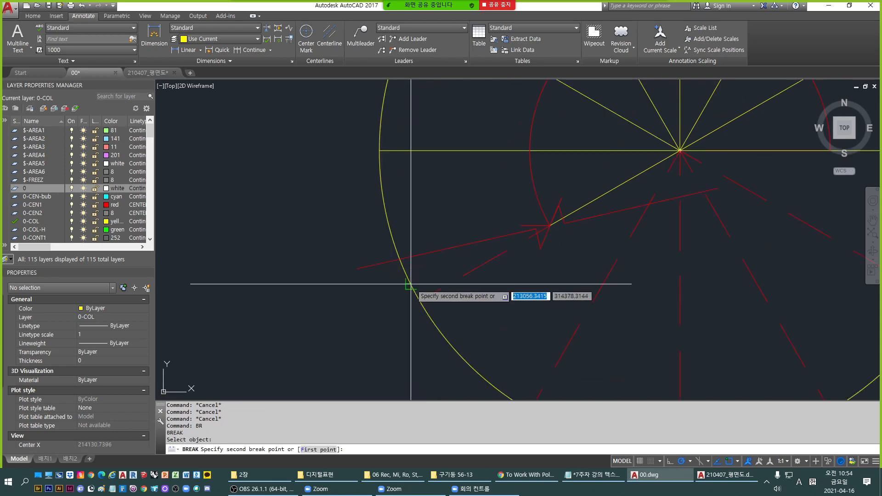
{"action": "type", "text": "f"}
{"action": "key", "text": "Return"}
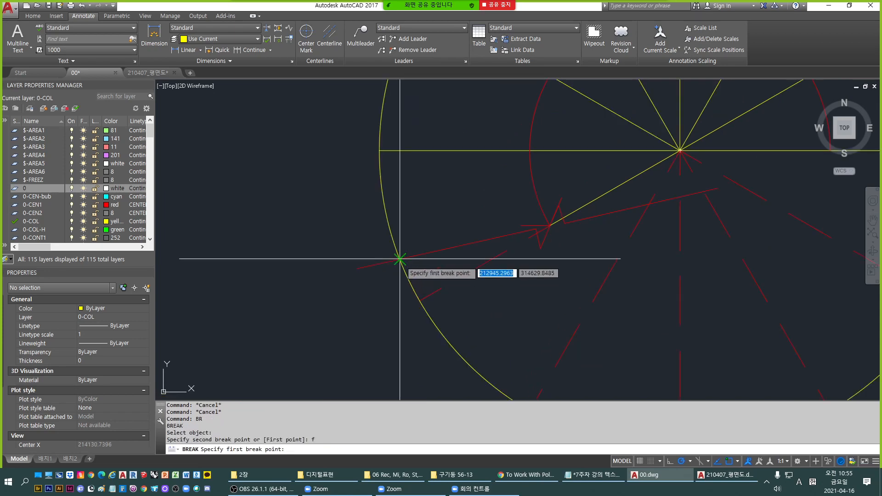
{"action": "left_click", "coordinate": [399, 258]}
{"action": "left_click", "coordinate": [400, 259]}
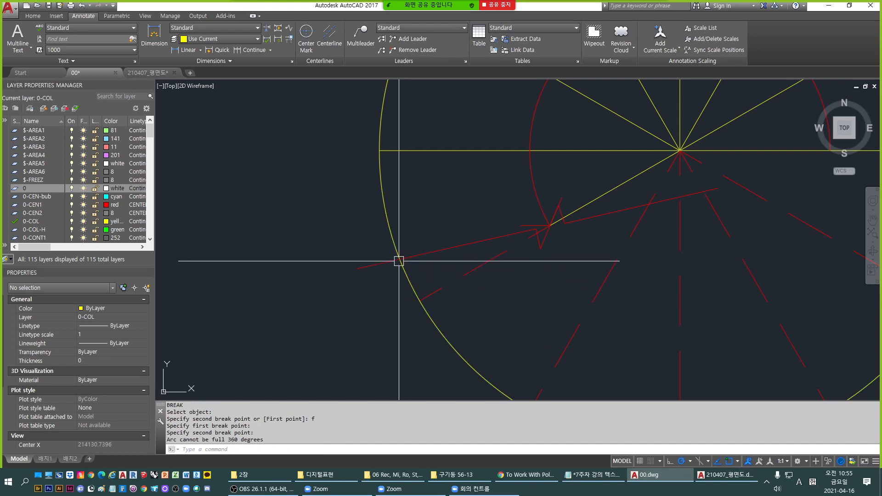
Try to explode the outer circle.
{"action": "scroll", "coordinate": [403, 277], "scroll_direction": "down", "scroll_amount": 3}
{"action": "type", "text": "e"}
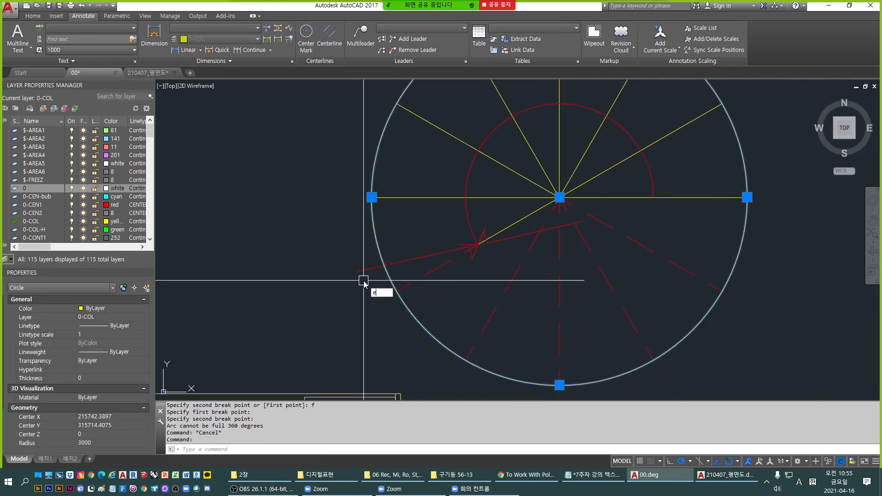
{"action": "type", "text": "xp"}
{"action": "key", "text": "Return"}
{"action": "key", "text": "Escape"}
{"action": "key", "text": "Escape"}
{"action": "left_click", "coordinate": [388, 282]}
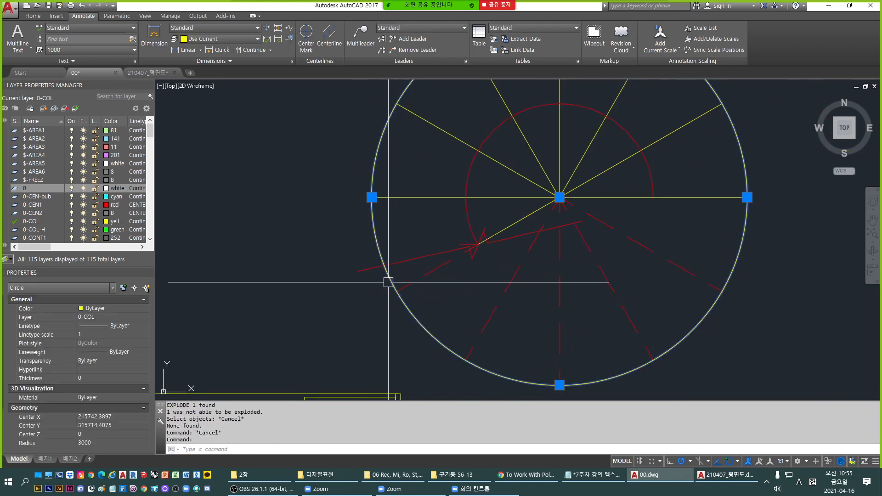
{"action": "scroll", "coordinate": [391, 294], "scroll_direction": "down", "scroll_amount": 2}
{"action": "scroll", "coordinate": [389, 291], "scroll_direction": "up", "scroll_amount": 2}
{"action": "type", "text": "tr"}
{"action": "key", "text": "Return"}
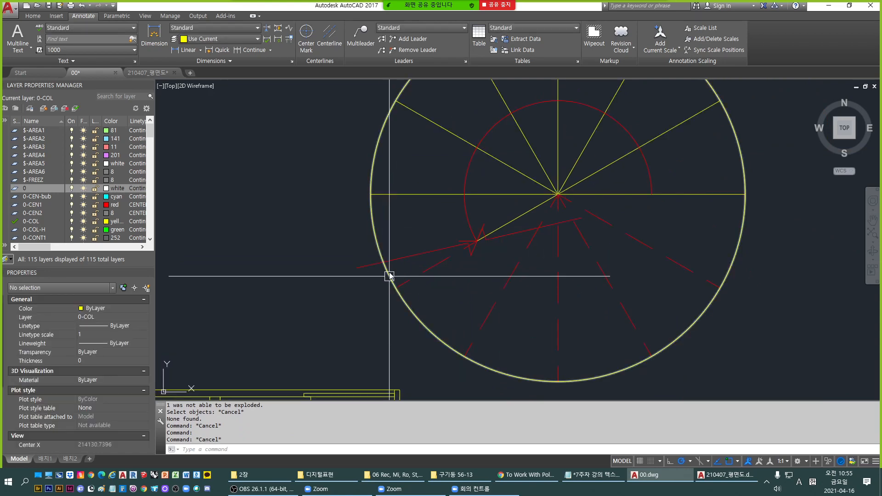
{"action": "left_click", "coordinate": [395, 259]}
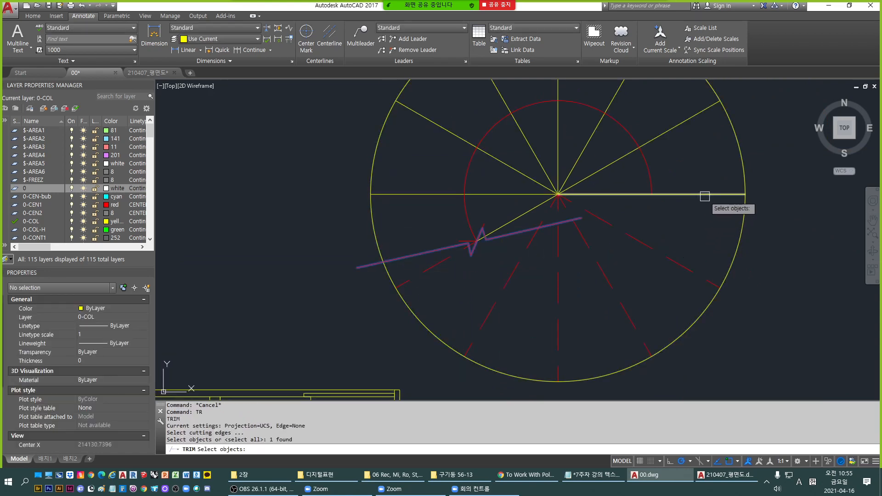
{"action": "key", "text": "Escape"}
Copy the outer circle to the empty area at the lower right of the stair plan.
{"action": "left_click", "coordinate": [730, 248]}
{"action": "key", "text": "Escape"}
{"action": "left_click", "coordinate": [736, 250]}
{"action": "scroll", "coordinate": [593, 244], "scroll_direction": "down", "scroll_amount": 3}
{"action": "type", "text": "c"}
{"action": "key", "text": "Return"}
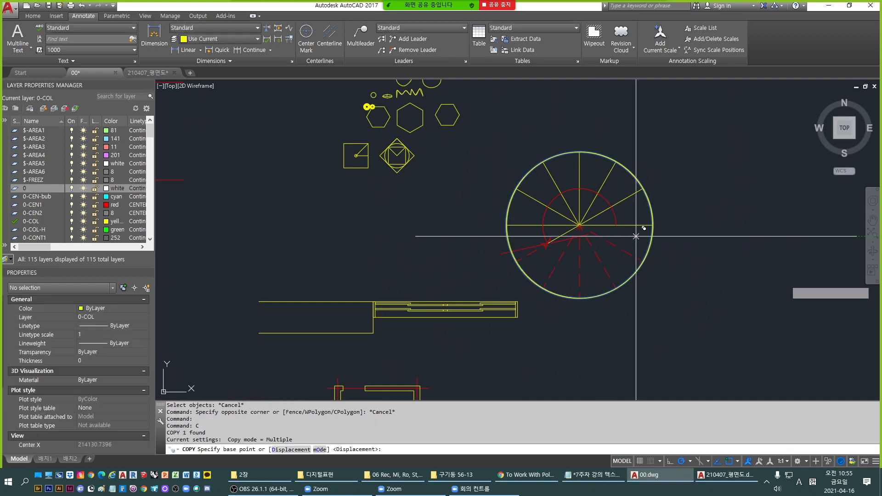
{"action": "left_click", "coordinate": [636, 236]}
{"action": "left_click", "coordinate": [796, 299]}
{"action": "key", "text": "Escape"}
Trim away the original circle's lower part between the break line and the right horizontal spoke.
{"action": "scroll", "coordinate": [603, 264], "scroll_direction": "up", "scroll_amount": 2}
{"action": "key", "text": "Escape"}
{"action": "type", "text": "tr"}
{"action": "key", "text": "Return"}
{"action": "left_click", "coordinate": [473, 243]}
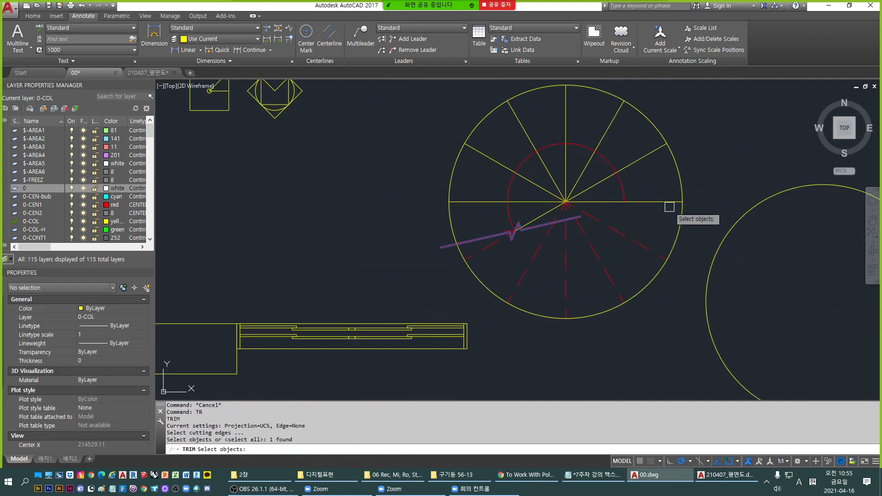
{"action": "left_click", "coordinate": [669, 205]}
{"action": "key", "text": "Return"}
{"action": "left_click", "coordinate": [678, 227]}
{"action": "key", "text": "Escape"}
Move the copied circle by its centre onto the spokes' common centre point.
{"action": "left_click", "coordinate": [714, 251]}
{"action": "scroll", "coordinate": [725, 271], "scroll_direction": "down", "scroll_amount": 2}
{"action": "middle_click_drag", "start_coordinate": [734, 284], "coordinate": [634, 272]}
{"action": "type", "text": "m"}
{"action": "key", "text": "Return"}
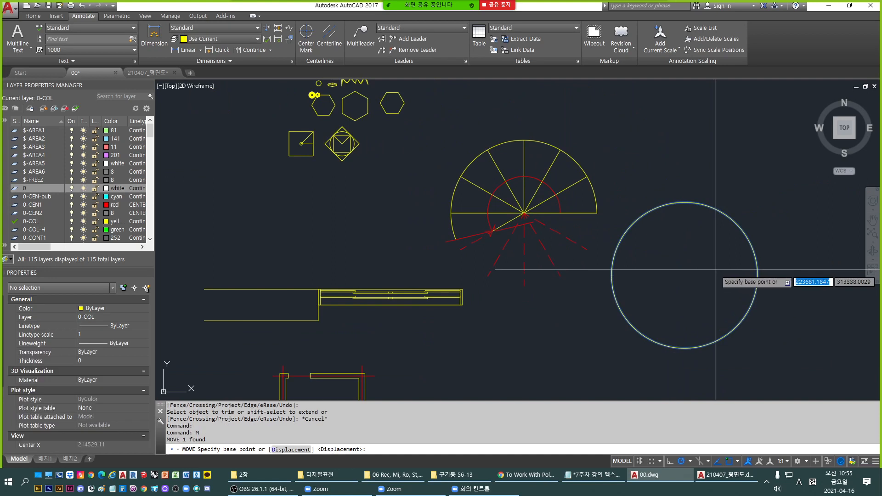
{"action": "left_click", "coordinate": [684, 276]}
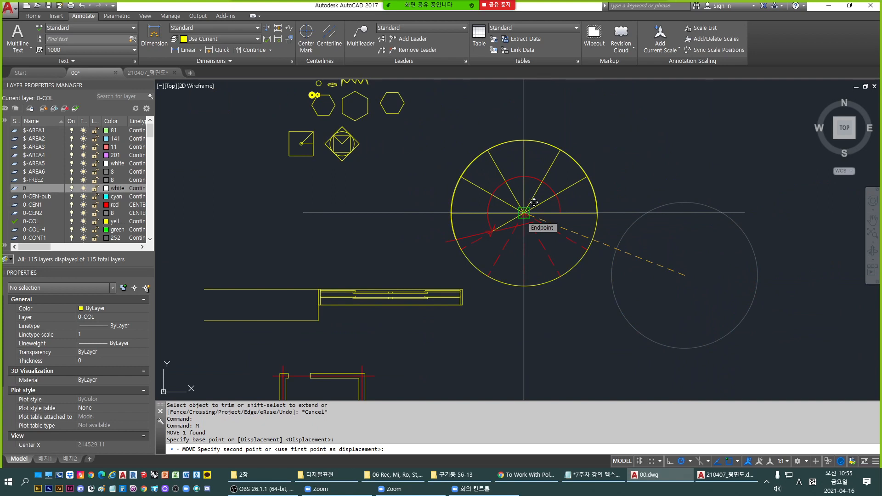
{"action": "key", "text": "Escape"}
{"action": "scroll", "coordinate": [575, 233], "scroll_direction": "up", "scroll_amount": 2}
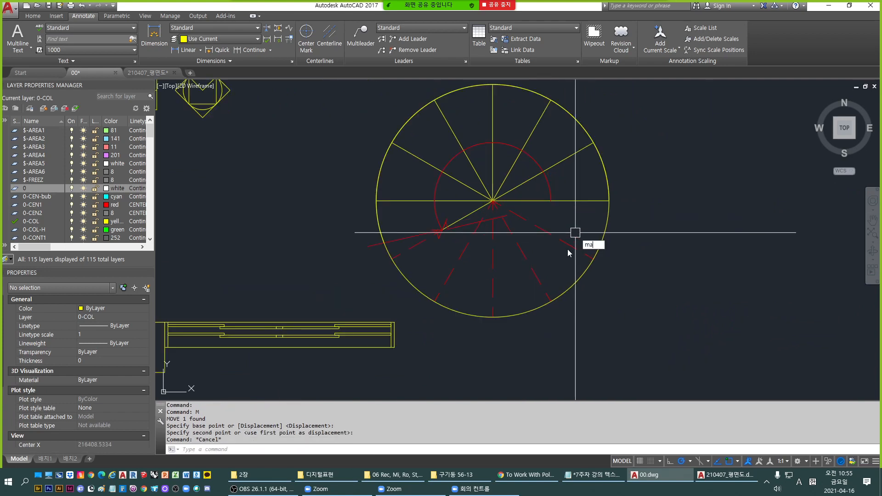
Match the copied outer circle's properties to a dashed red spoke.
{"action": "key", "text": "Return"}
{"action": "left_click", "coordinate": [569, 248]}
{"action": "left_click", "coordinate": [595, 242]}
{"action": "key", "text": "Escape"}
{"action": "key", "text": "Escape"}
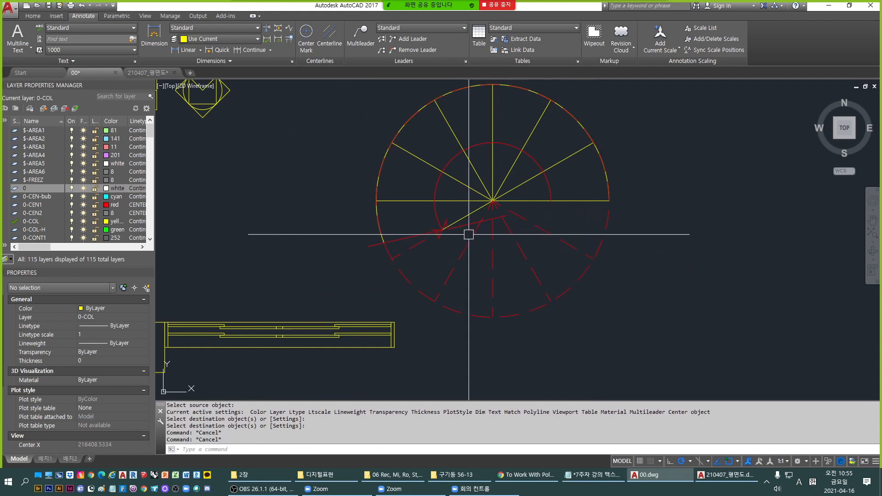
Trim away the dashed circle's upper part between the break line and the right horizontal spoke.
{"action": "type", "text": "tr"}
{"action": "key", "text": "Return"}
{"action": "left_click", "coordinate": [413, 235]}
{"action": "left_click", "coordinate": [595, 201]}
{"action": "key", "text": "Return"}
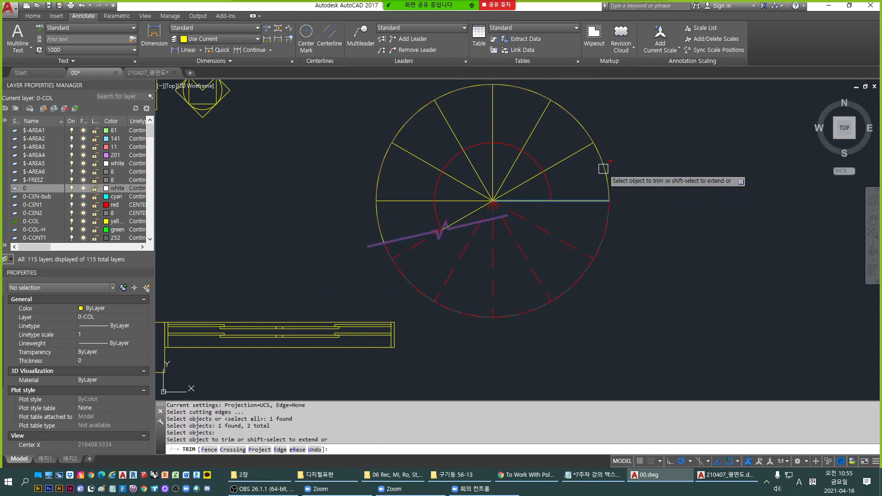
{"action": "left_click", "coordinate": [582, 277]}
{"action": "key", "text": "Escape"}
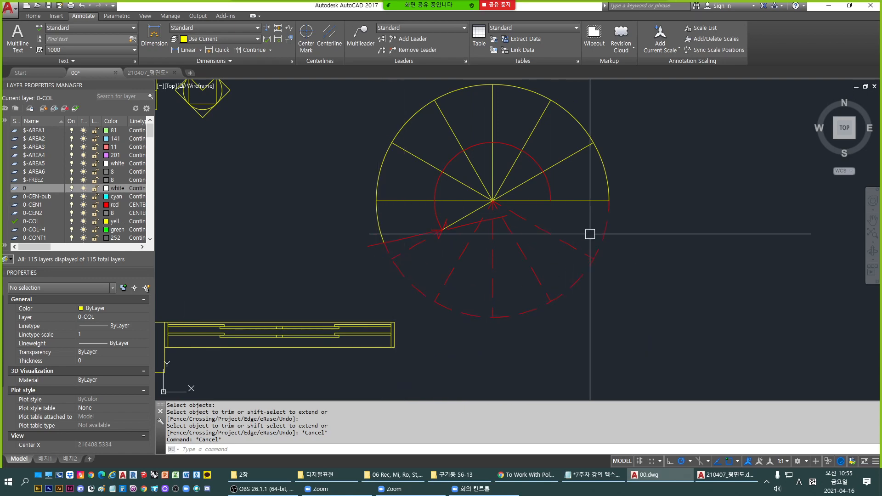
{"action": "middle_click_drag", "start_coordinate": [492, 305], "coordinate": [532, 299]}
{"action": "key", "text": "Escape"}
{"action": "key", "text": "Escape"}
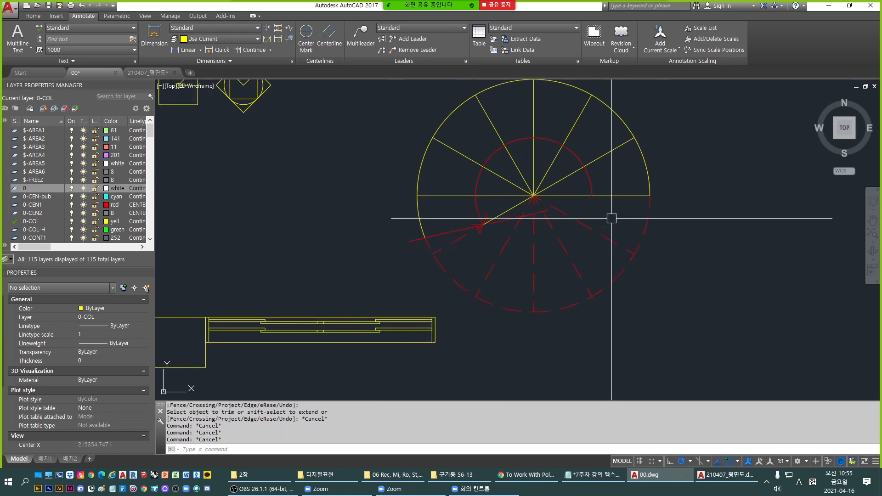
Trim away the dashed arc to the right of the vertical dashed spoke.
{"action": "key", "text": "Escape"}
{"action": "type", "text": "tr"}
{"action": "key", "text": "space"}
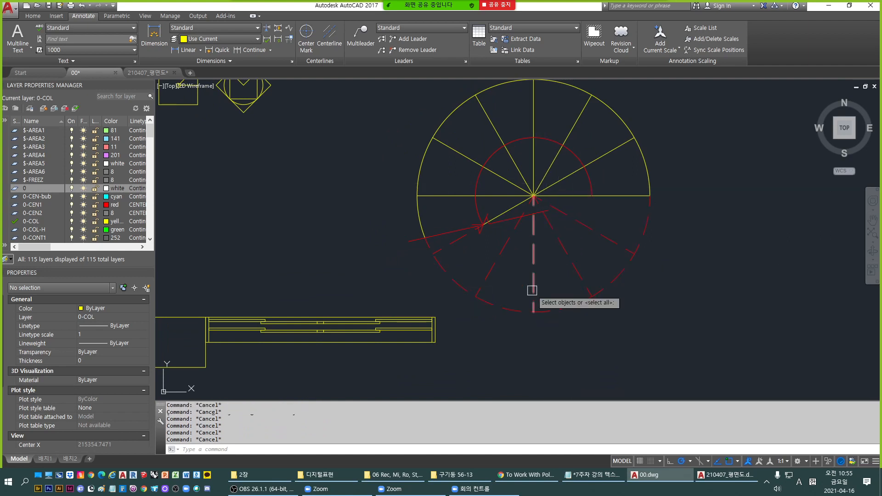
{"action": "left_click", "coordinate": [533, 292]}
{"action": "key", "text": "space"}
{"action": "left_click", "coordinate": [554, 310]}
{"action": "key", "text": "space"}
{"action": "key", "text": "Escape"}
Erase the two dashed spokes to the right of the vertical dashed spoke.
{"action": "left_click", "coordinate": [581, 279]}
{"action": "type", "text": "e"}
{"action": "key", "text": "space"}
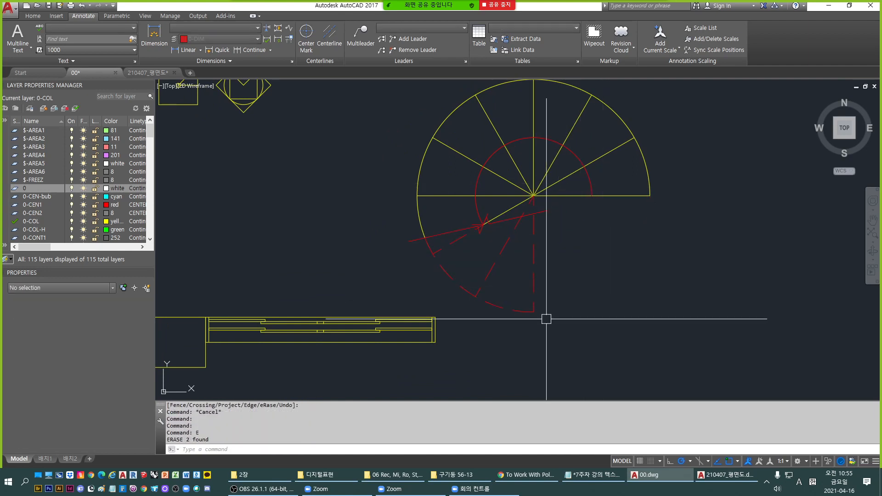
{"action": "key", "text": "Escape"}
{"action": "key", "text": "Escape"}
{"action": "key", "text": "Escape"}
{"action": "middle_click_drag", "start_coordinate": [459, 316], "coordinate": [514, 316]}
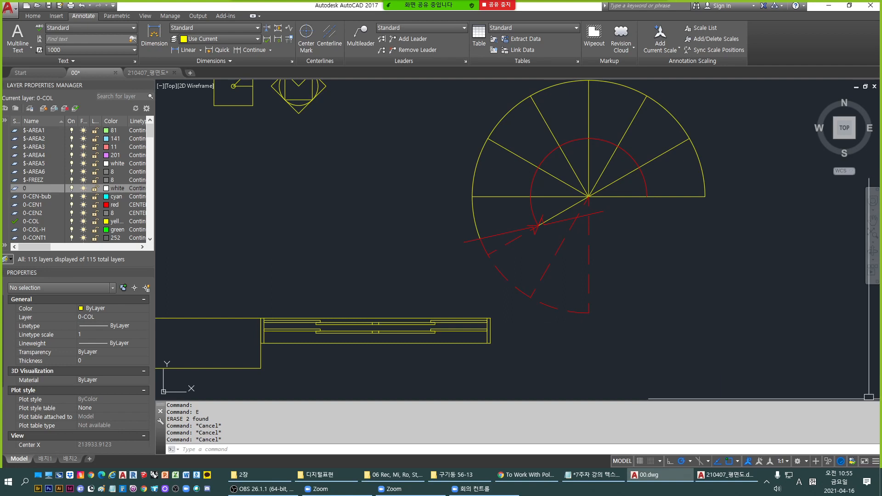
{"action": "left_click", "coordinate": [652, 296]}
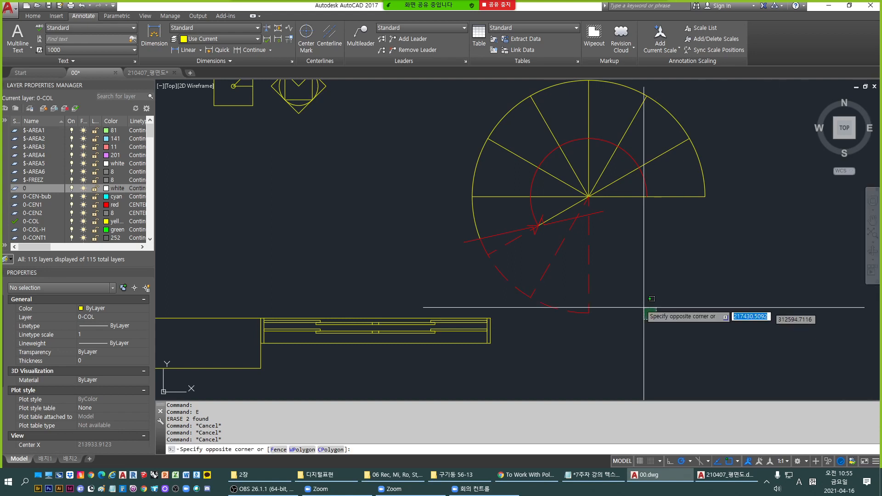
{"action": "scroll", "coordinate": [637, 295], "scroll_direction": "down", "scroll_amount": 2}
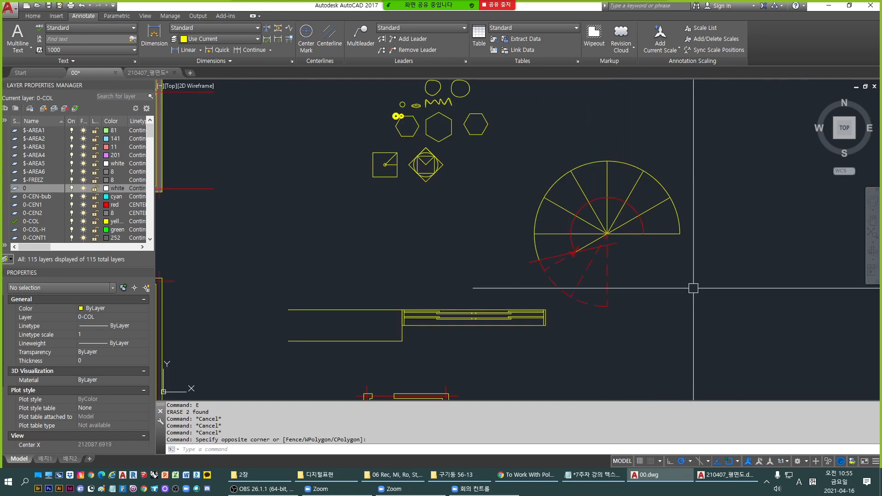
{"action": "middle_click_drag", "start_coordinate": [693, 287], "coordinate": [615, 307]}
{"action": "key", "text": "Escape"}
{"action": "key", "text": "Escape"}
Draw a circle with a radius of 1200 in the empty area below and to the right of the stair plan.
{"action": "type", "text": "c"}
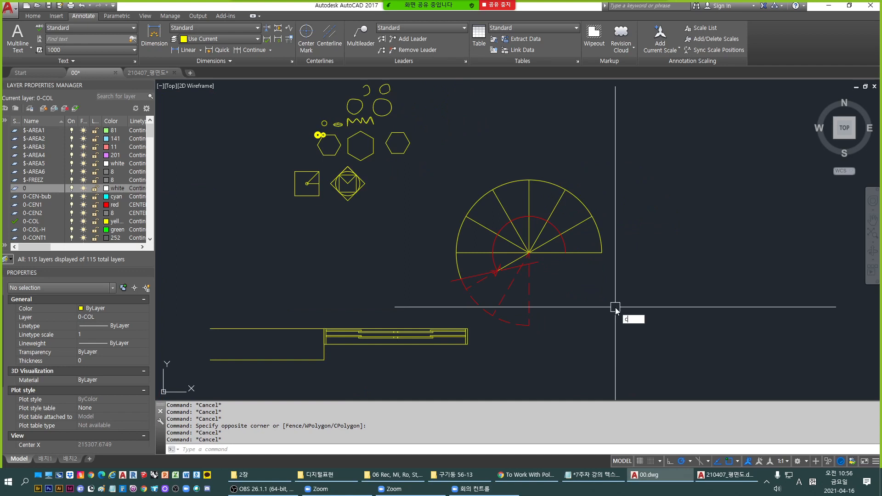
{"action": "type", "text": "i"}
{"action": "key", "text": "Return"}
{"action": "scroll", "coordinate": [581, 246], "scroll_direction": "down", "scroll_amount": 2}
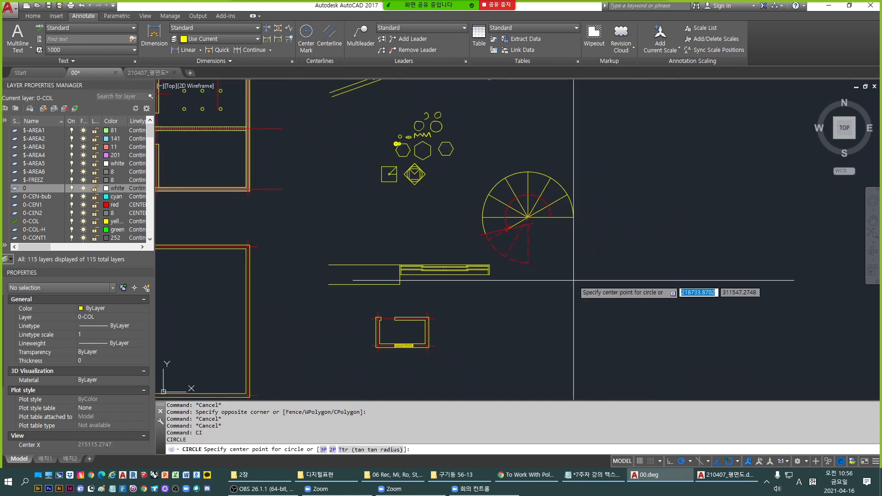
{"action": "middle_click_drag", "start_coordinate": [569, 279], "coordinate": [592, 226]}
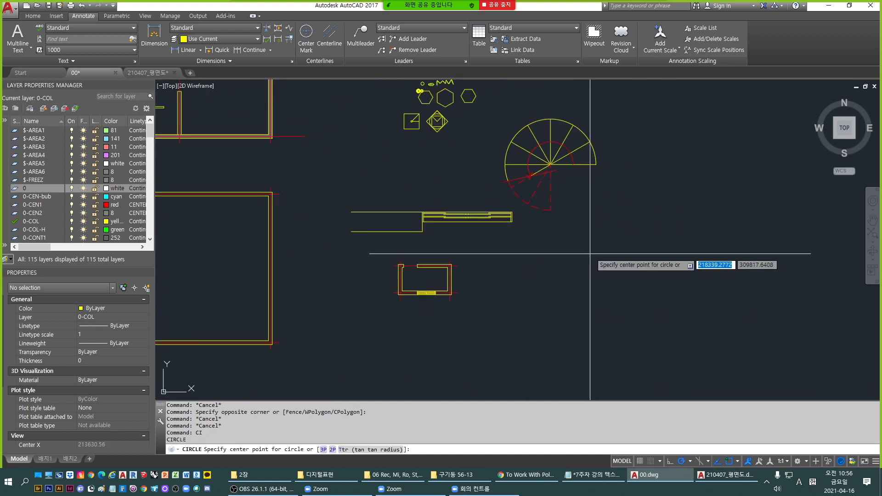
{"action": "left_click", "coordinate": [589, 254]}
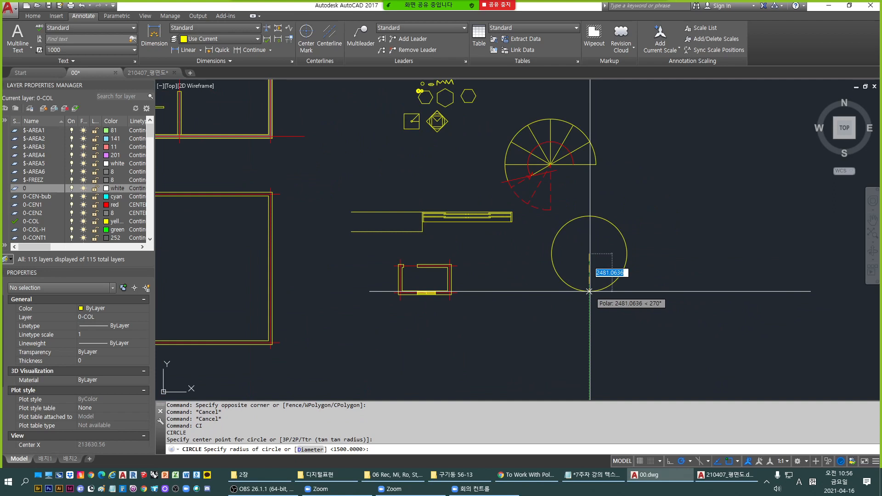
{"action": "type", "text": "1200"}
{"action": "key", "text": "Escape"}
{"action": "scroll", "coordinate": [590, 291], "scroll_direction": "up", "scroll_amount": 3}
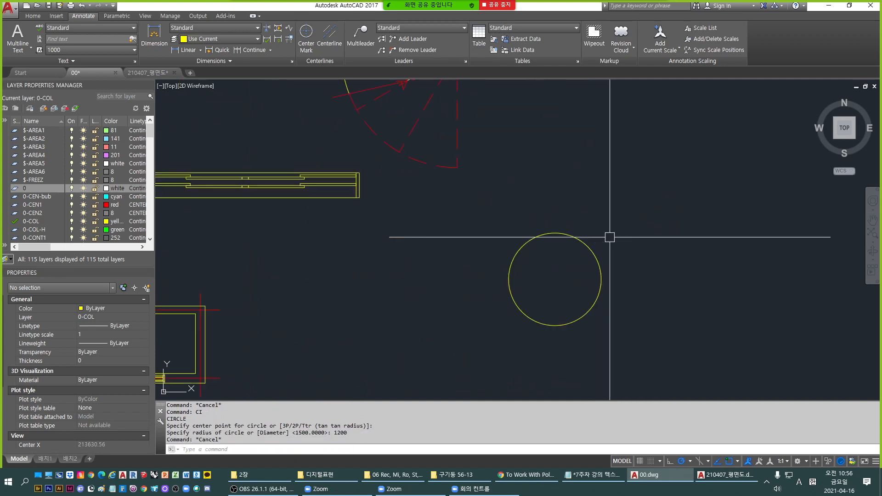
{"action": "key", "text": "Escape"}
{"action": "scroll", "coordinate": [520, 309], "scroll_direction": "up", "scroll_amount": 2}
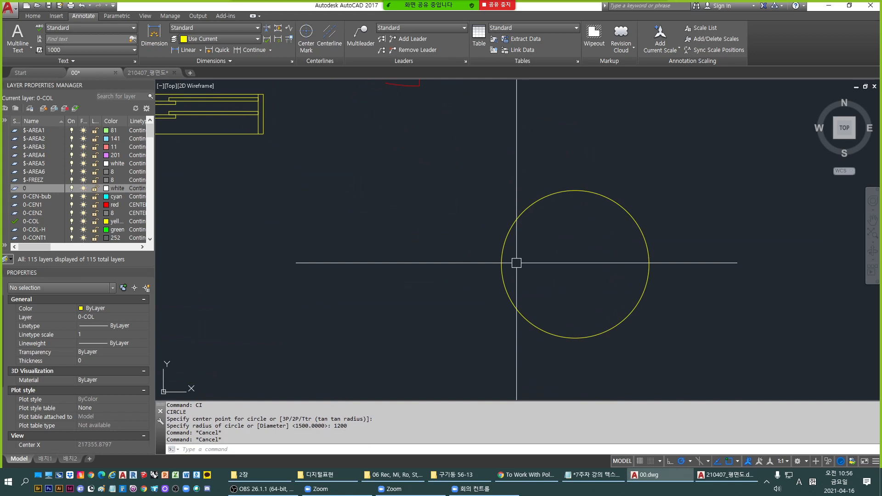
{"action": "key", "text": "Escape"}
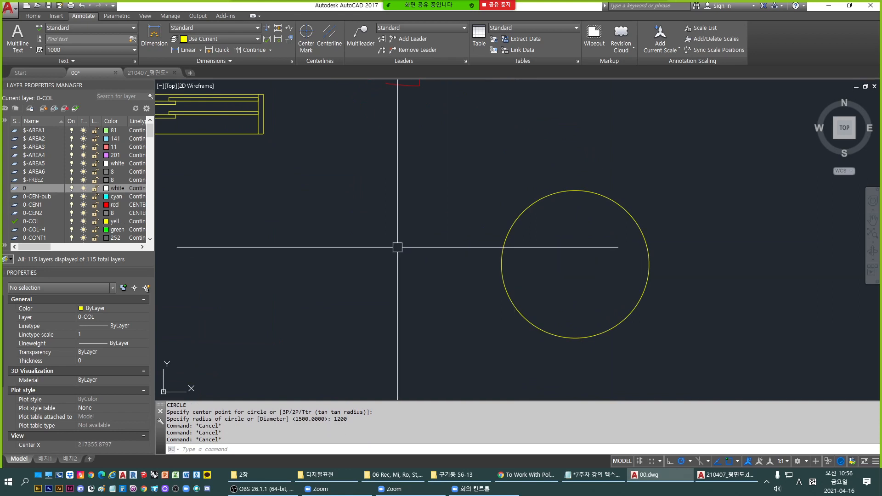
{"action": "type", "text": "L"}
{"action": "key", "text": "Return"}
{"action": "left_click", "coordinate": [429, 241]}
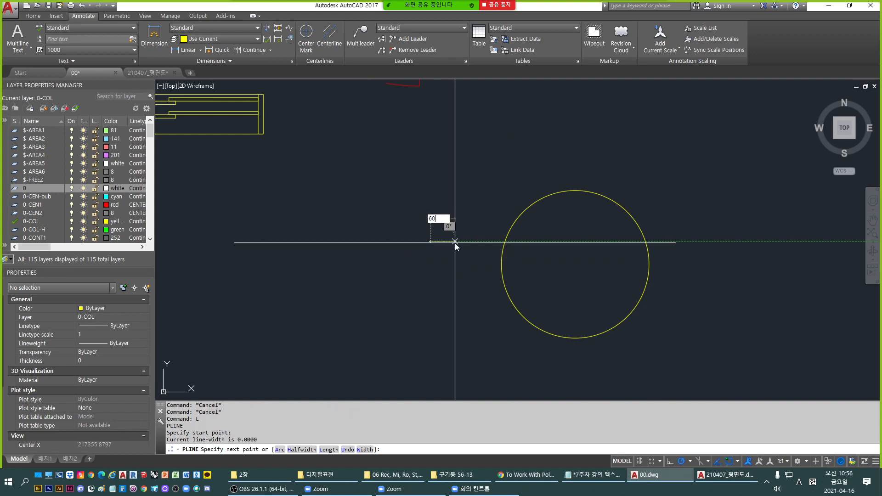
{"action": "key", "text": "Escape"}
Draw a 600 by 600 square just left of the 1200-radius circle.
{"action": "type", "text": "REC"}
{"action": "key", "text": "Return"}
{"action": "left_click", "coordinate": [436, 281]}
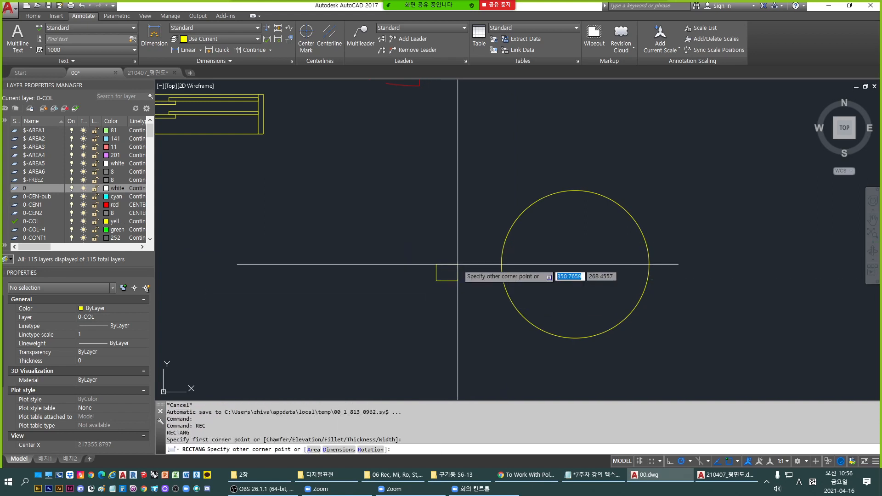
{"action": "type", "text": "@600,600"}
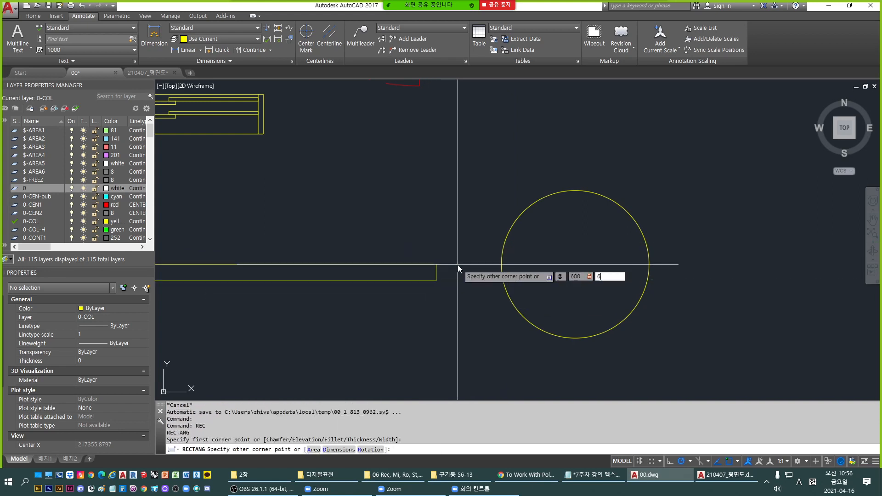
{"action": "key", "text": "Return"}
{"action": "key", "text": "Escape"}
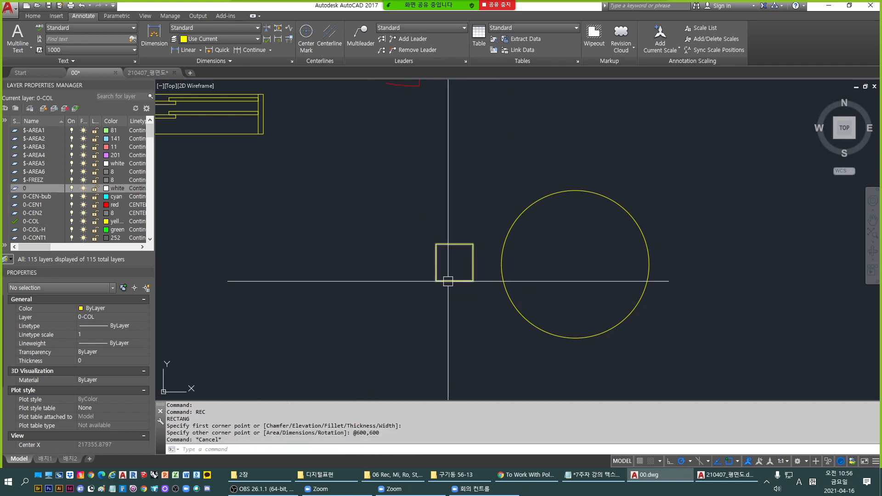
Move the square so the midpoint of its right side touches the circle's leftmost point.
{"action": "left_click", "coordinate": [448, 282]}
{"action": "type", "text": "M"}
{"action": "key", "text": "Return"}
{"action": "left_click", "coordinate": [454, 281]}
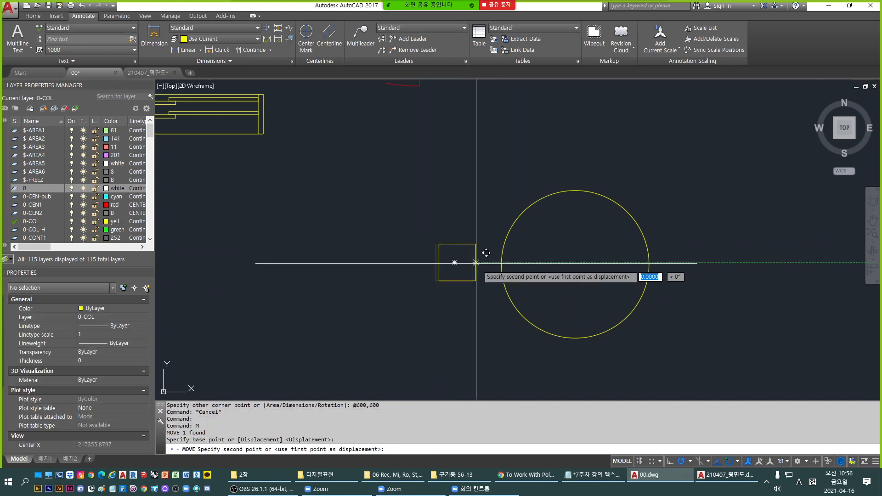
{"action": "left_click", "coordinate": [483, 281]}
Move the square 200 to the left, away from the circle.
{"action": "type", "text": "M"}
{"action": "key", "text": "Return"}
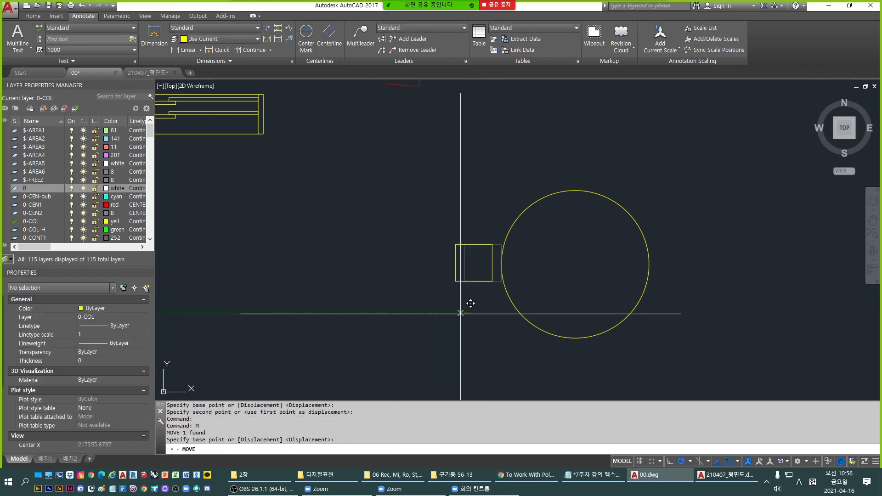
{"action": "left_click", "coordinate": [469, 314]}
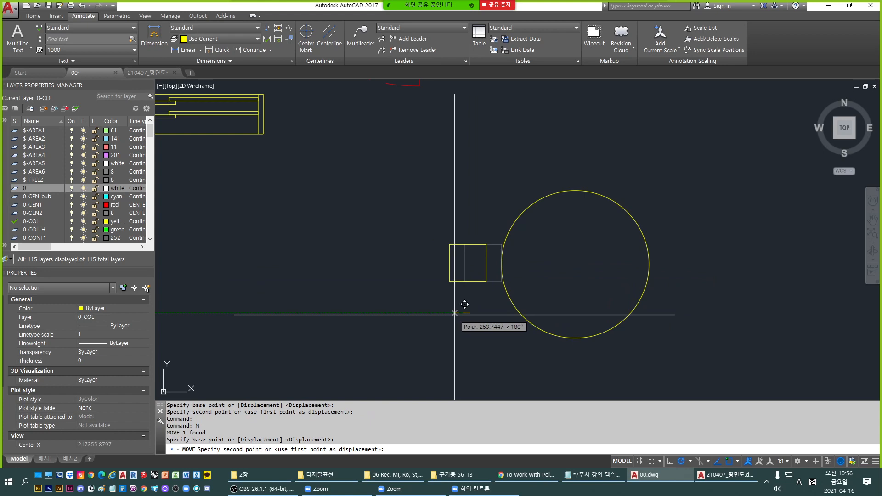
{"action": "type", "text": "200"}
{"action": "key", "text": "Return"}
{"action": "key", "text": "Escape"}
{"action": "left_click", "coordinate": [460, 282]}
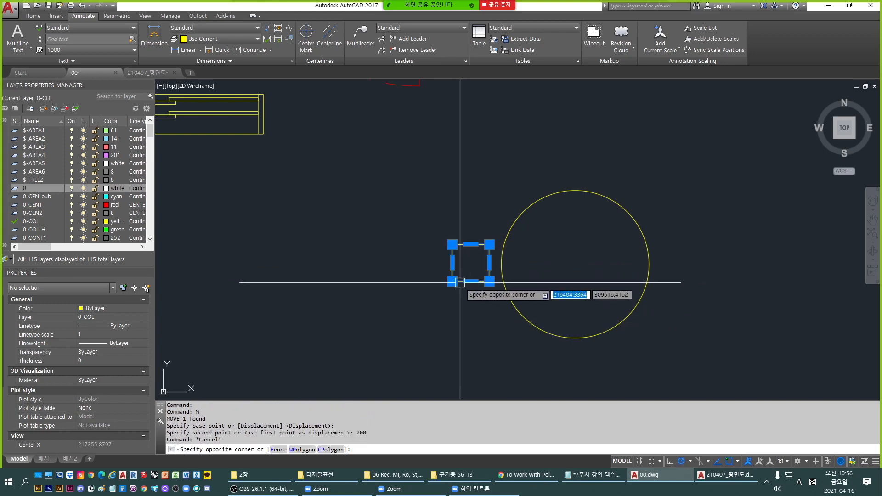
{"action": "left_click", "coordinate": [460, 283]}
{"action": "type", "text": "C"}
{"action": "key", "text": "Return"}
{"action": "left_click", "coordinate": [471, 281]}
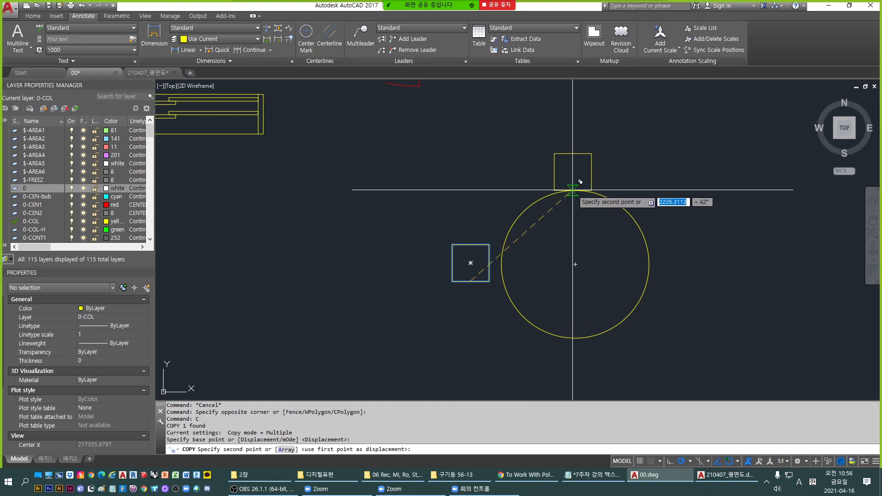
{"action": "key", "text": "Escape"}
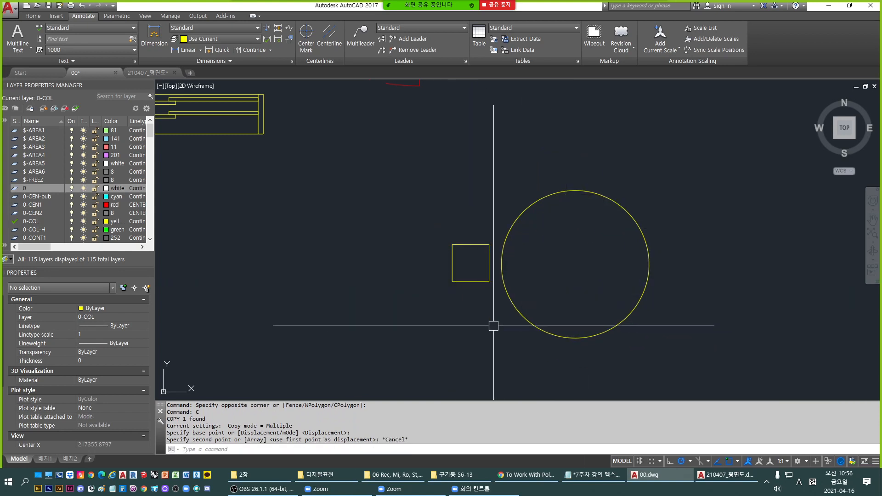
{"action": "key", "text": "Escape"}
{"action": "key", "text": "Escape"}
{"action": "key", "text": "Escape"}
{"action": "key", "text": "Escape"}
Draw a vertical line across the full height of the square near its left side as a chair back.
{"action": "scroll", "coordinate": [473, 295], "scroll_direction": "up", "scroll_amount": 2}
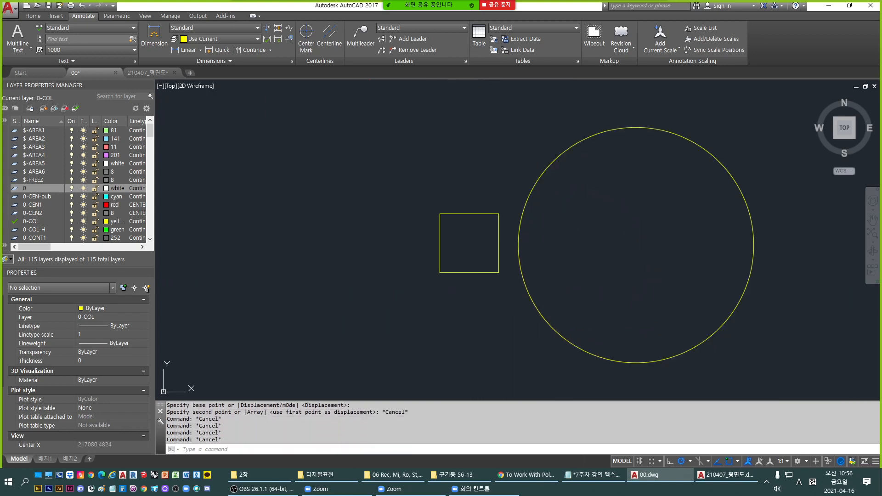
{"action": "type", "text": "L"}
{"action": "key", "text": "Return"}
{"action": "left_click", "coordinate": [453, 213]}
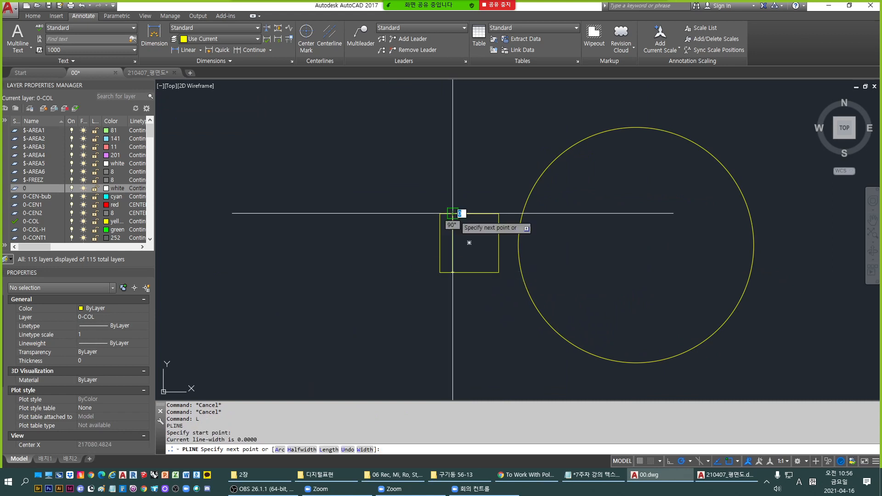
{"action": "key", "text": "Return"}
{"action": "key", "text": "Escape"}
{"action": "scroll", "coordinate": [450, 267], "scroll_direction": "down", "scroll_amount": 2}
{"action": "key", "text": "Escape"}
{"action": "left_click", "coordinate": [425, 233]}
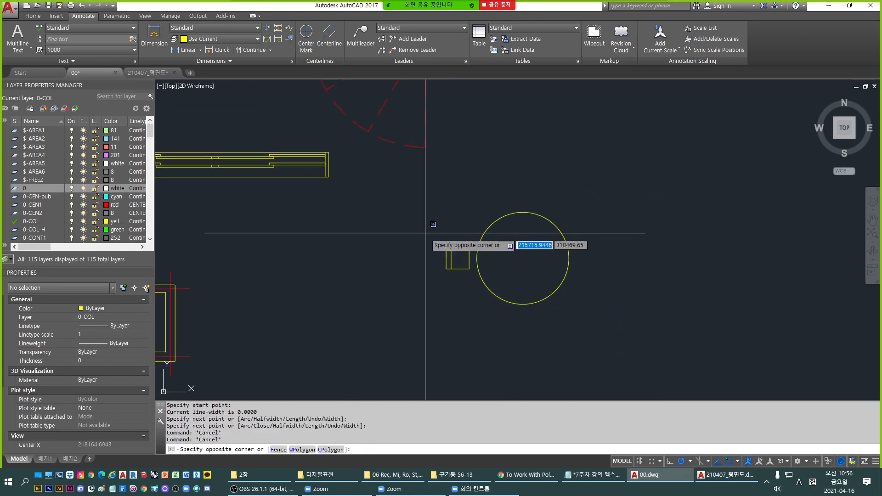
{"action": "key", "text": "Escape"}
{"action": "key", "text": "Escape"}
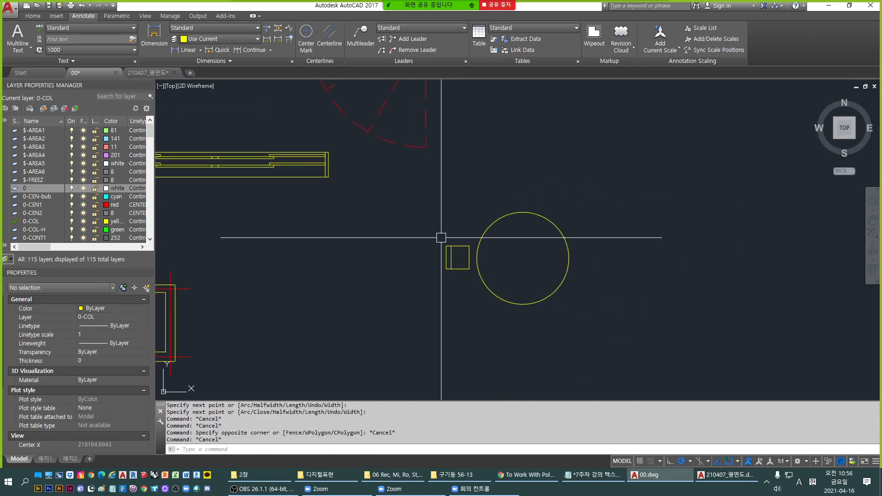
Mirror the chair across the vertical axis of the round table, through the circle's lowest and highest points, keeping the original.
{"action": "scroll", "coordinate": [478, 257], "scroll_direction": "up", "scroll_amount": 2}
{"action": "key", "text": "Escape"}
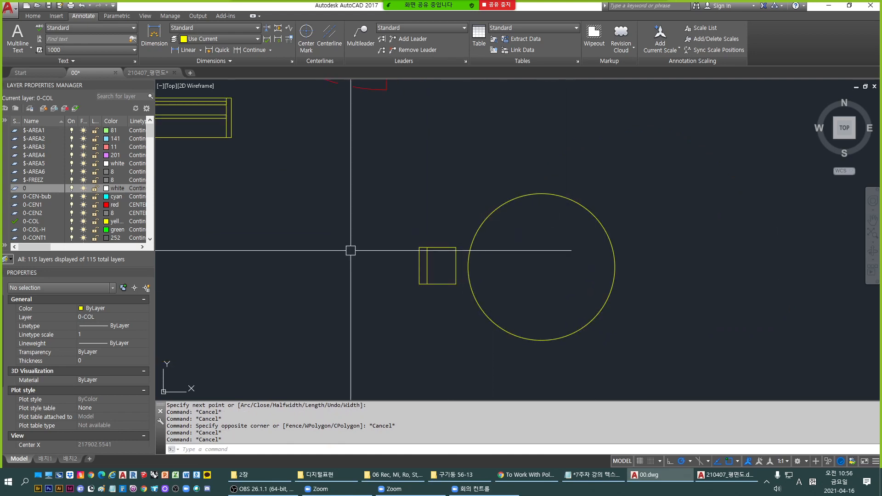
{"action": "left_click", "coordinate": [397, 237]}
{"action": "left_click", "coordinate": [475, 317]}
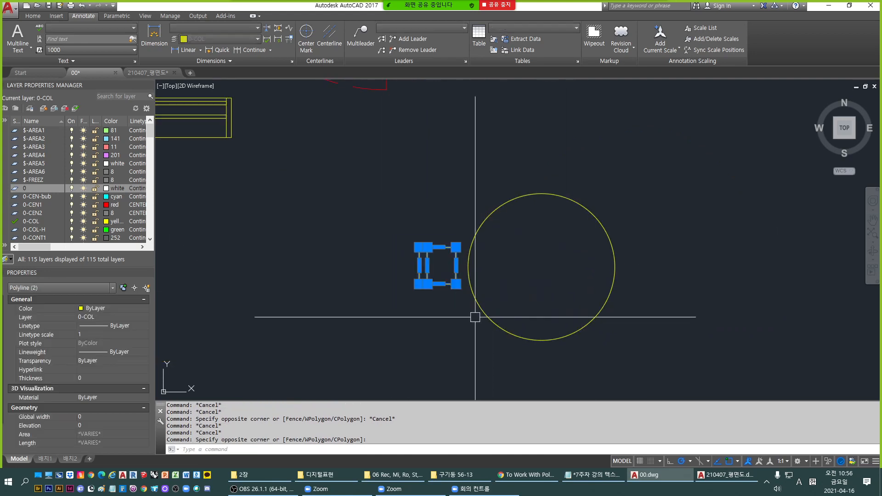
{"action": "type", "text": "mi"}
{"action": "key", "text": "Return"}
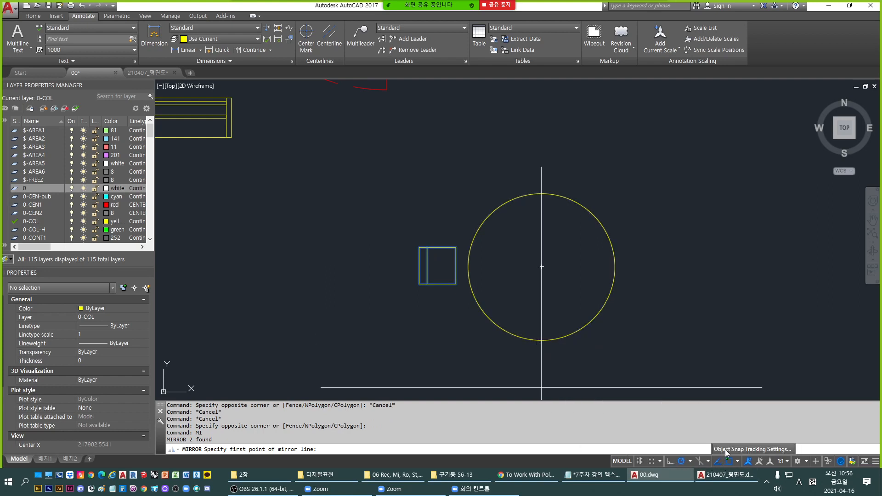
{"action": "left_click", "coordinate": [726, 450]}
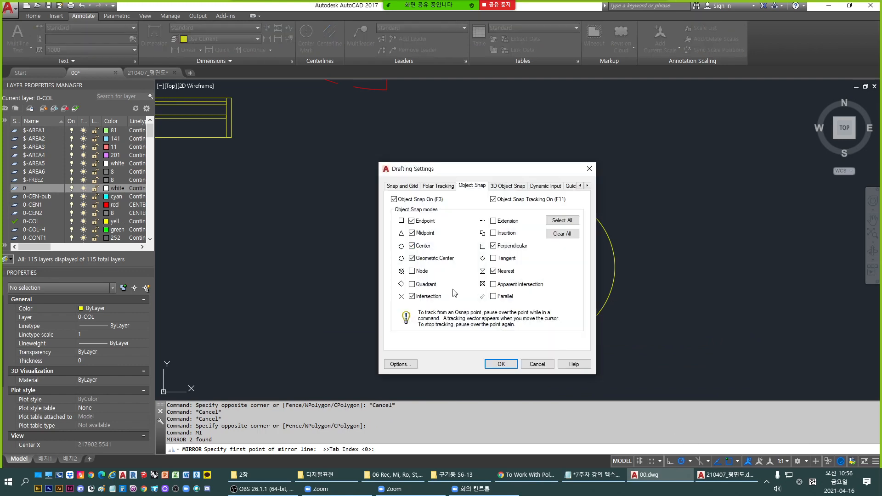
{"action": "left_click", "coordinate": [501, 364]}
{"action": "left_click", "coordinate": [542, 341]}
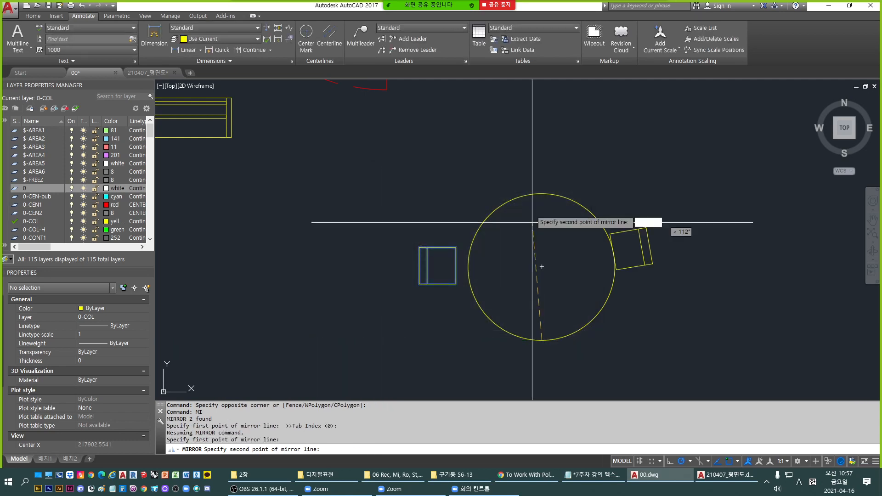
{"action": "left_click", "coordinate": [541, 194]}
{"action": "key", "text": "space"}
{"action": "key", "text": "Escape"}
Rotate a copy of both chairs by 90° about the centre of the round table.
{"action": "left_click", "coordinate": [624, 225]}
{"action": "left_click", "coordinate": [675, 294]}
{"action": "left_click", "coordinate": [404, 220]}
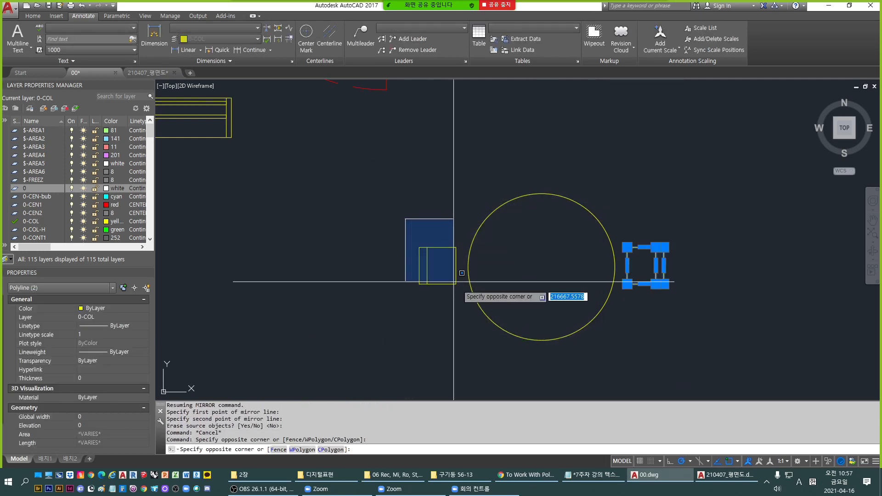
{"action": "left_click", "coordinate": [463, 298]}
{"action": "type", "text": "r"}
{"action": "key", "text": "Return"}
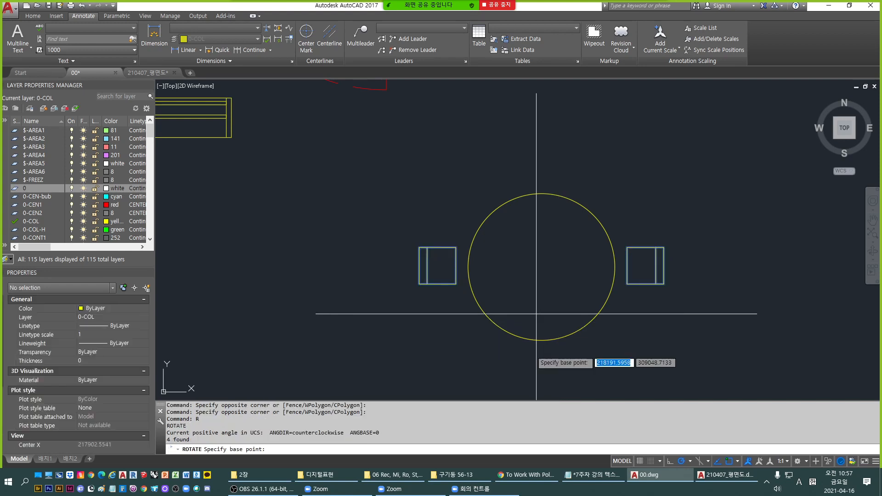
{"action": "left_click", "coordinate": [542, 265]}
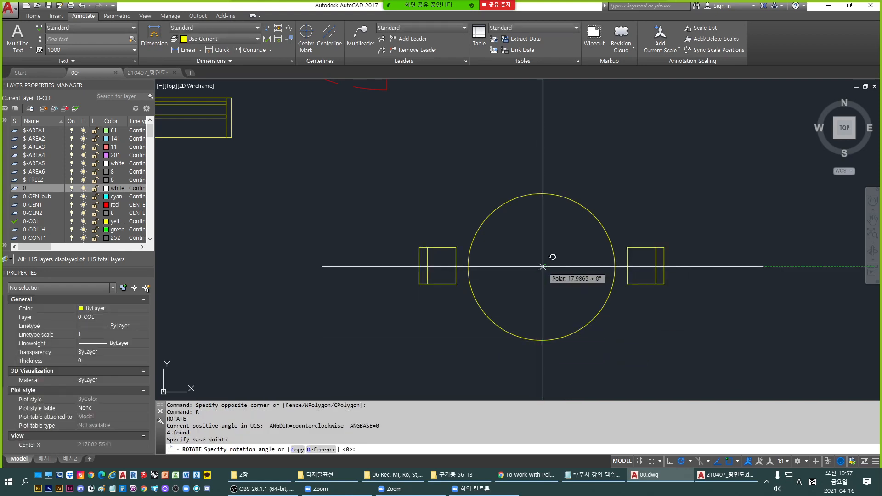
{"action": "type", "text": "c"}
{"action": "key", "text": "Return"}
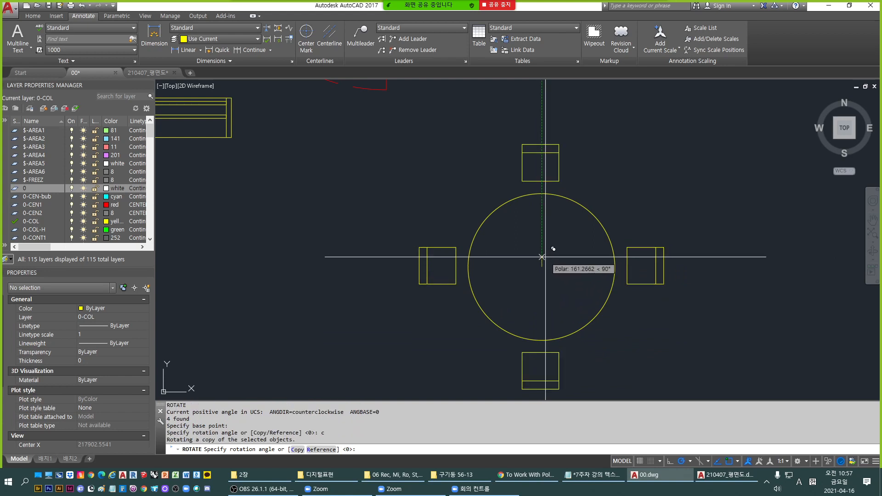
{"action": "left_click", "coordinate": [545, 257]}
{"action": "key", "text": "Escape"}
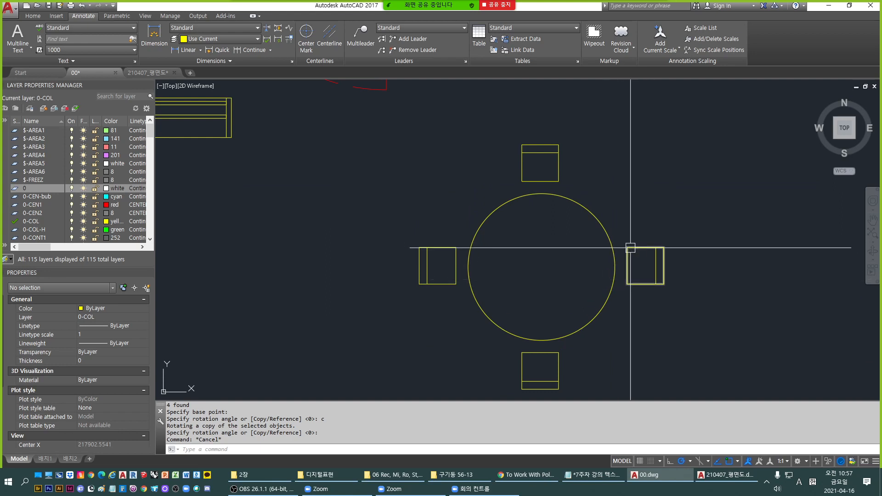
{"action": "left_click", "coordinate": [624, 229]}
{"action": "left_click", "coordinate": [710, 313]}
{"action": "left_click", "coordinate": [474, 120]}
{"action": "left_click", "coordinate": [570, 174]}
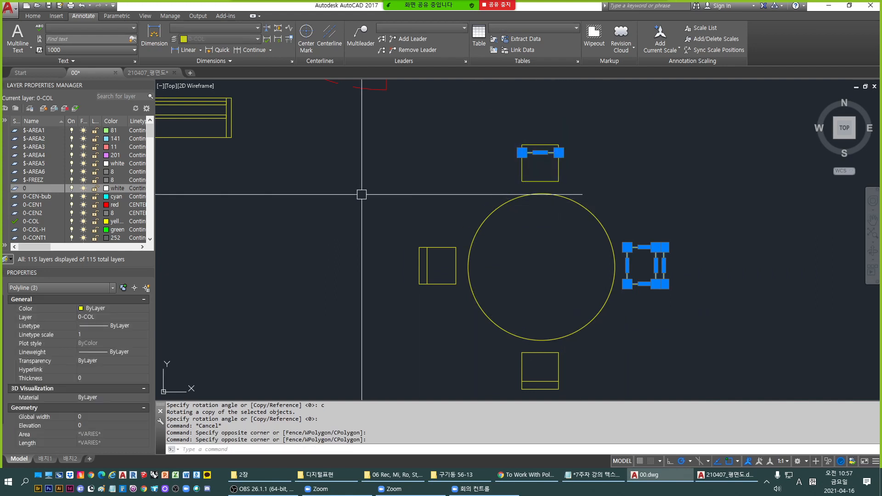
{"action": "left_click", "coordinate": [472, 115]}
{"action": "left_click", "coordinate": [588, 192]}
{"action": "left_click", "coordinate": [366, 211]}
{"action": "left_click", "coordinate": [472, 317]}
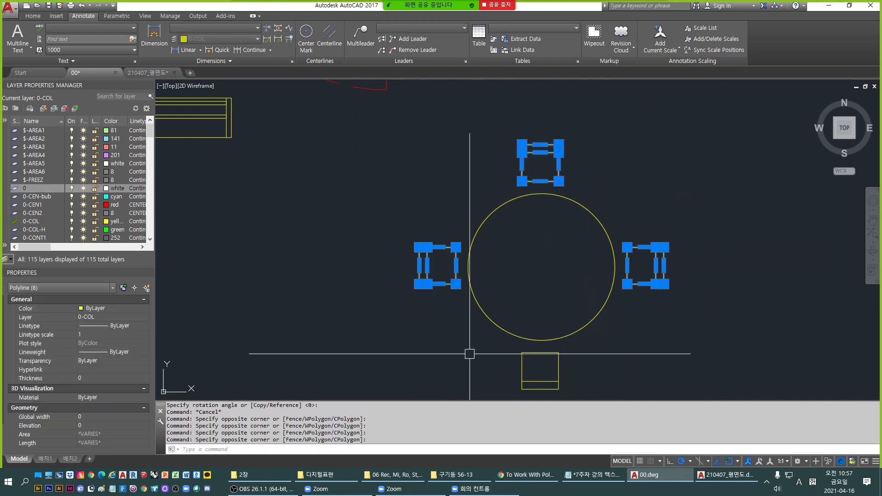
{"action": "left_click", "coordinate": [503, 342]}
{"action": "left_click", "coordinate": [582, 394]}
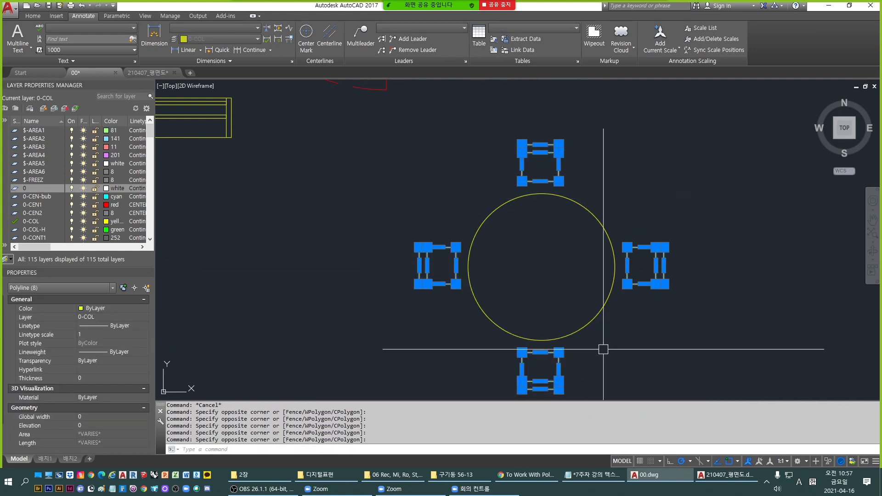
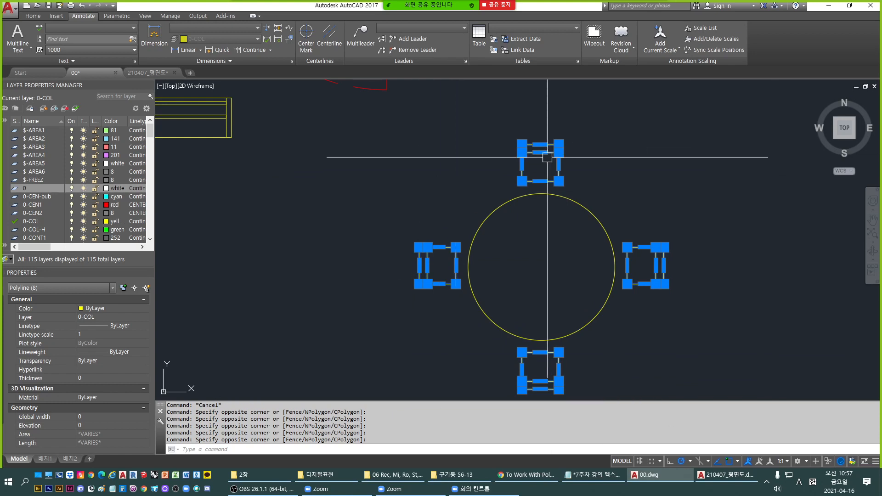
{"action": "key", "text": "Escape"}
{"action": "key", "text": "Escape"}
{"action": "key", "text": "Escape"}
{"action": "key", "text": "Escape"}
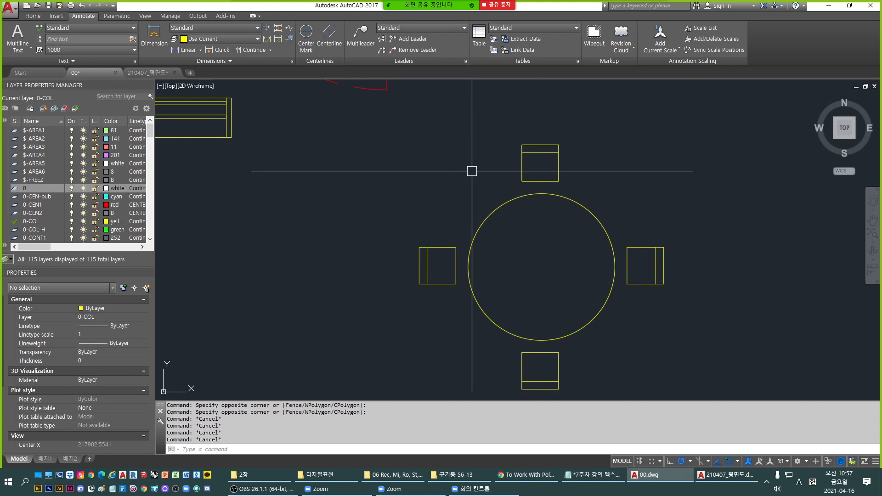
{"action": "scroll", "coordinate": [472, 171], "scroll_direction": "down", "scroll_amount": 3}
{"action": "key", "text": "Escape"}
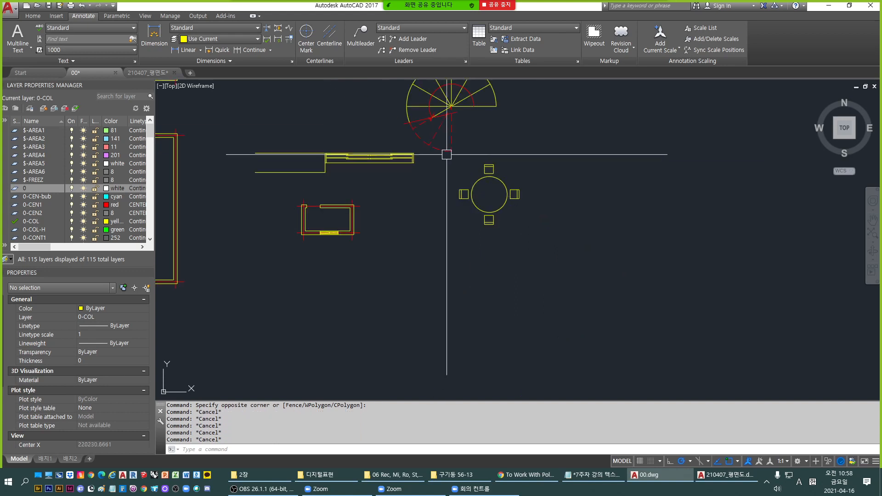
{"action": "scroll", "coordinate": [460, 157], "scroll_direction": "up", "scroll_amount": 1}
{"action": "middle_click_drag", "start_coordinate": [456, 158], "coordinate": [472, 232]}
{"action": "key", "text": "Escape"}
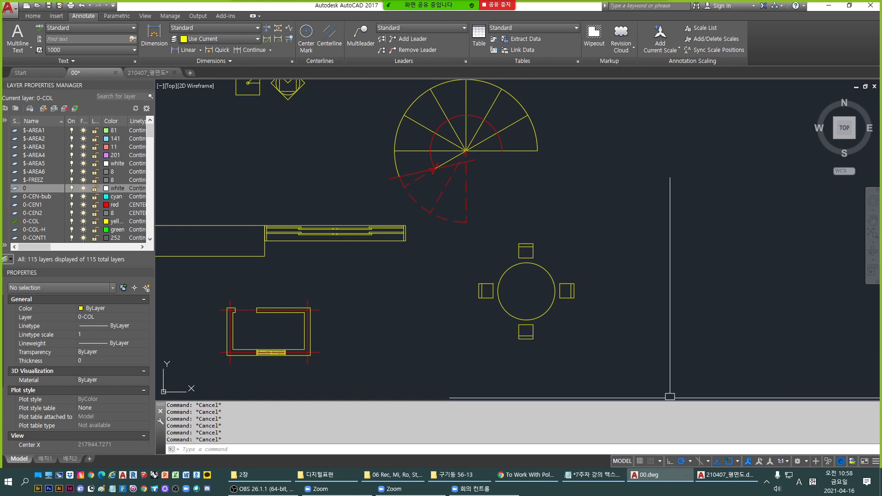
Switch to the Notepad lecture notes and insert a blank line between the PolarArray and Break notes.
{"action": "left_click", "coordinate": [592, 474]}
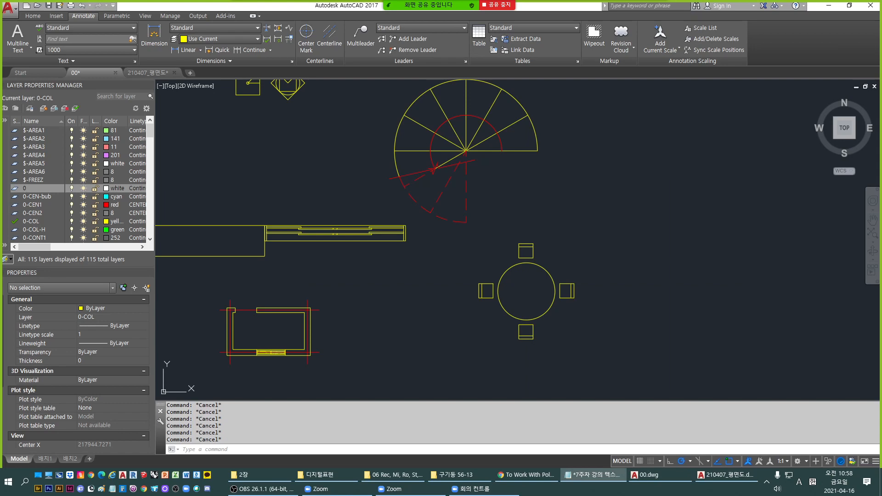
{"action": "left_click", "coordinate": [592, 475]}
{"action": "left_click", "coordinate": [593, 474]}
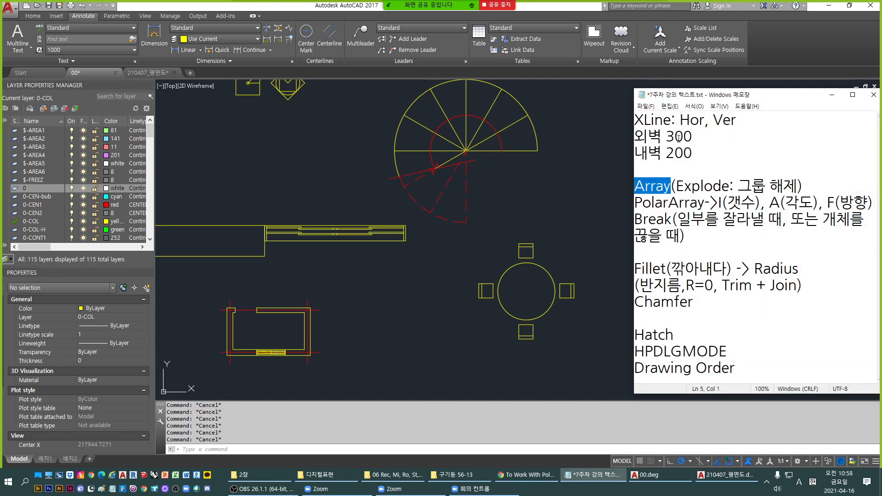
{"action": "left_click_drag", "start_coordinate": [744, 94], "coordinate": [651, 104]}
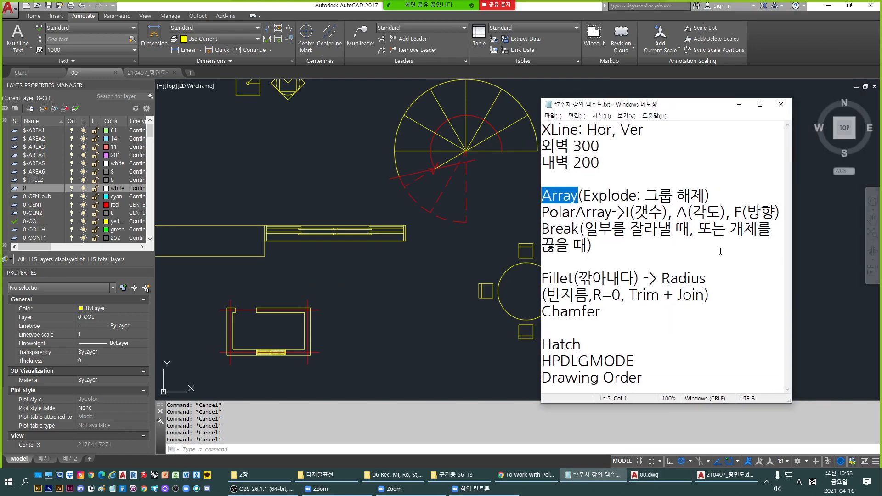
{"action": "left_click", "coordinate": [720, 250]}
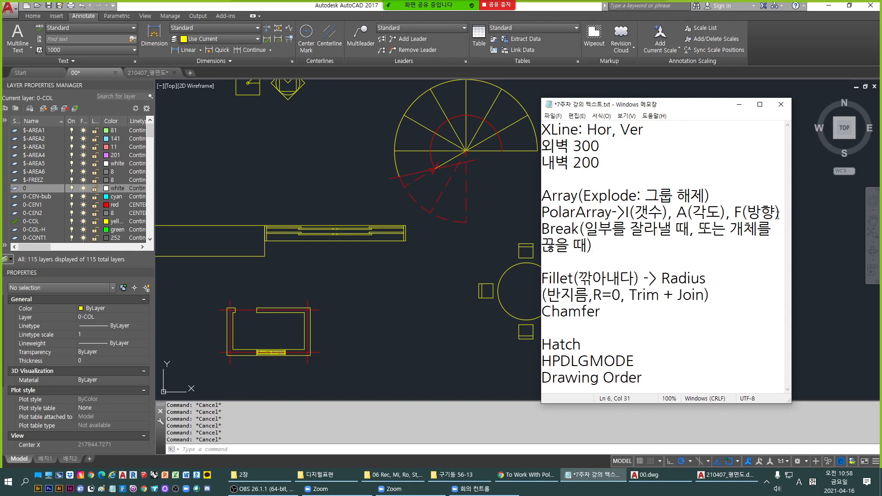
{"action": "key", "text": "Return"}
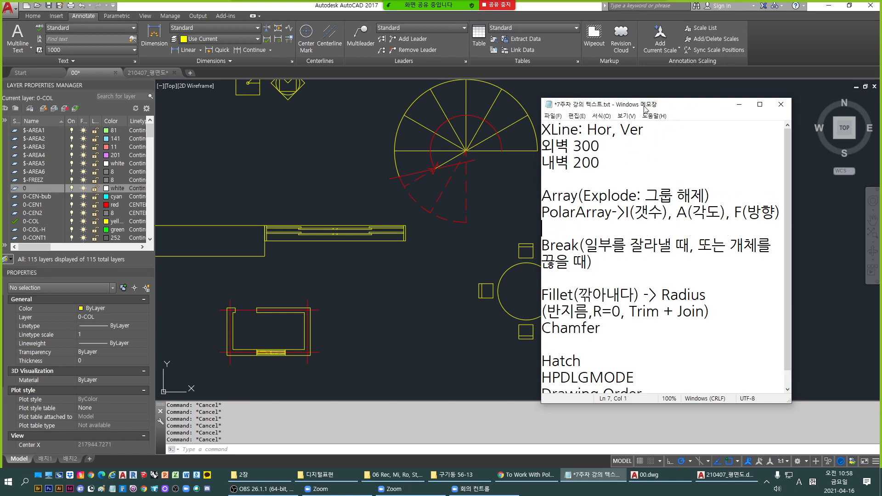
Examine the Explode and Break entries in the lecture notes.
{"action": "left_click_drag", "start_coordinate": [645, 106], "coordinate": [677, 98]}
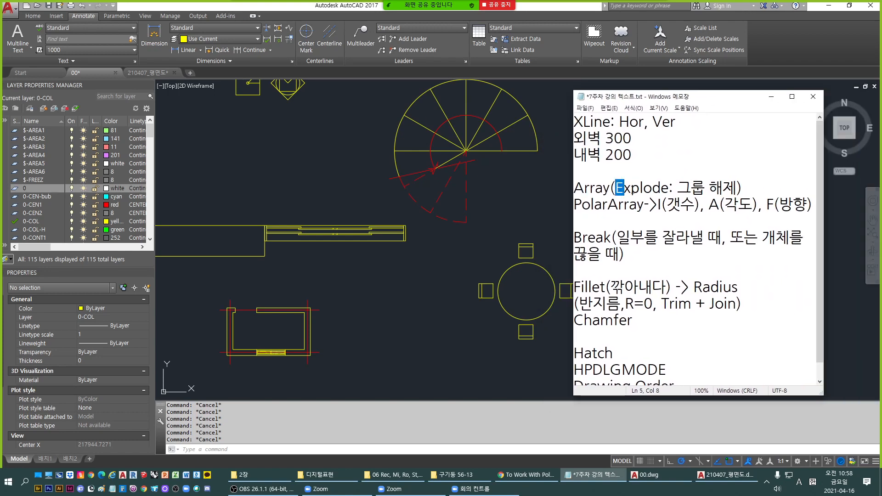
{"action": "left_click_drag", "start_coordinate": [625, 189], "coordinate": [666, 190]}
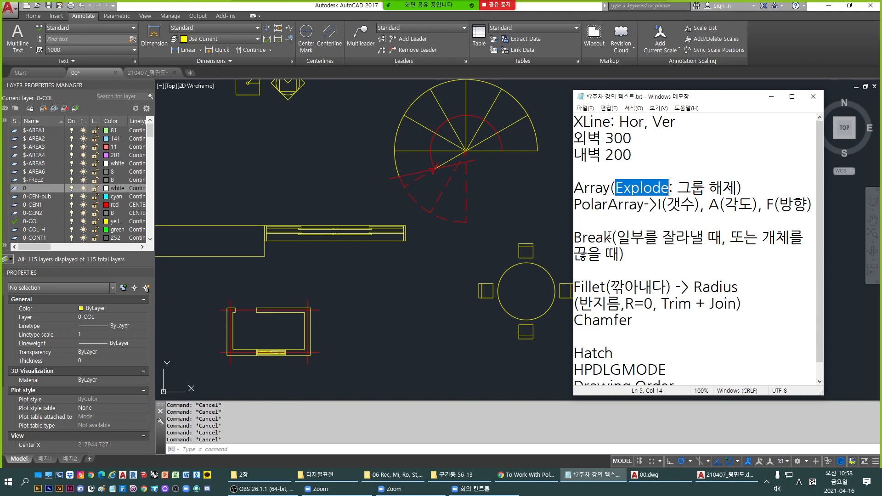
{"action": "left_click_drag", "start_coordinate": [611, 237], "coordinate": [580, 237]}
Switch to the AutoCAD drawing and draw a horizontal polyline about 6707 long in the empty area beside the radial fan figure.
{"action": "left_click", "coordinate": [468, 242]}
{"action": "scroll", "coordinate": [398, 182], "scroll_direction": "up", "scroll_amount": 4}
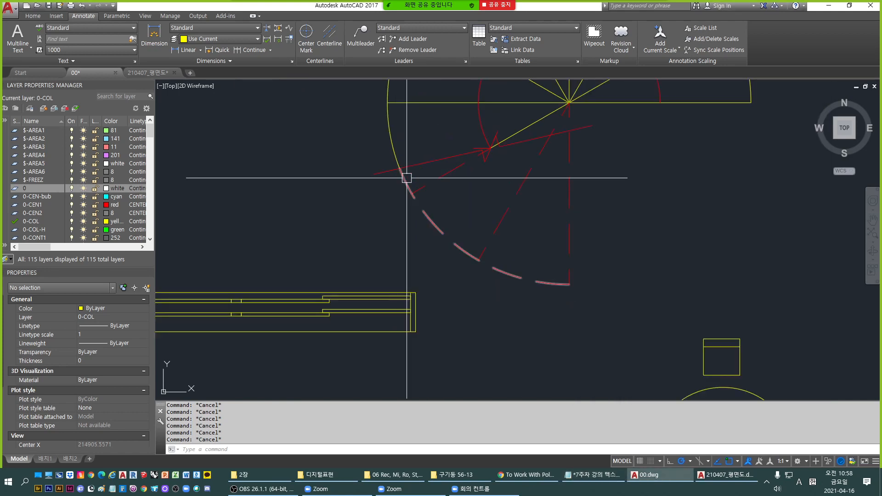
{"action": "scroll", "coordinate": [407, 178], "scroll_direction": "down", "scroll_amount": 5}
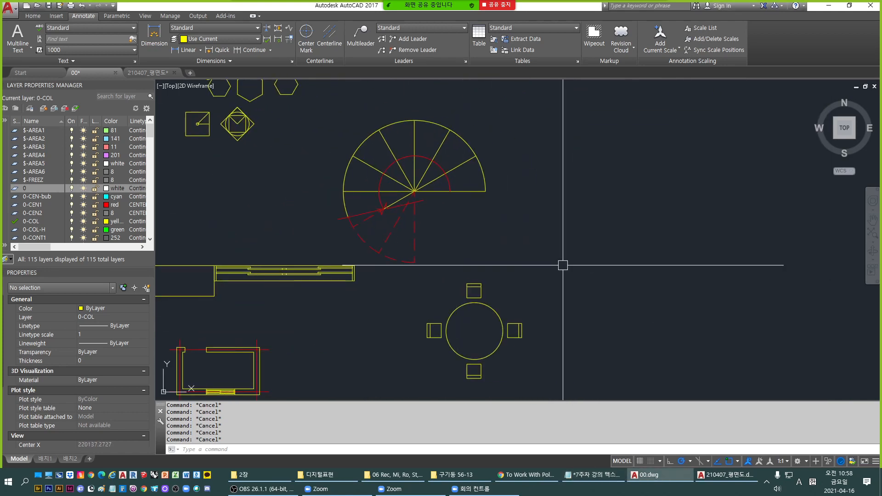
{"action": "type", "text": "L"}
{"action": "key", "text": "Return"}
{"action": "left_click", "coordinate": [506, 229]}
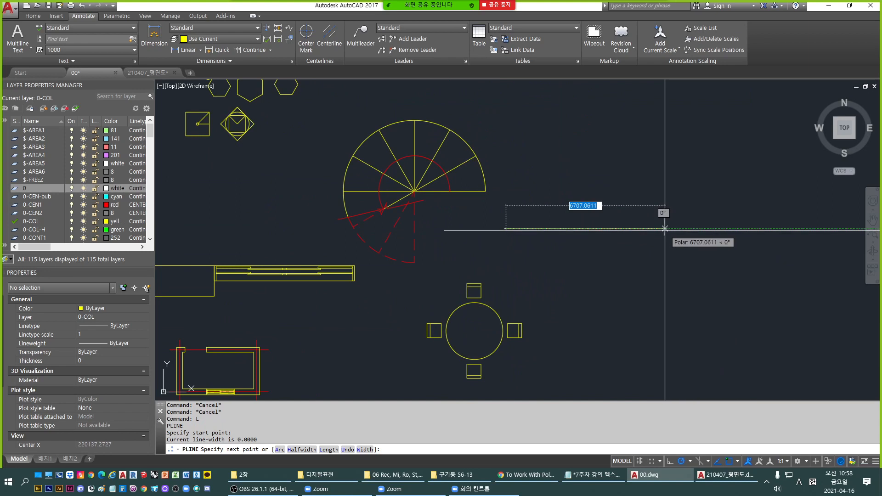
{"action": "left_click", "coordinate": [664, 228]}
{"action": "key", "text": "Escape"}
{"action": "key", "text": "Escape"}
{"action": "key", "text": "Escape"}
{"action": "key", "text": "Escape"}
{"action": "key", "text": "Escape"}
{"action": "key", "text": "Escape"}
{"action": "scroll", "coordinate": [649, 258], "scroll_direction": "up", "scroll_amount": 4}
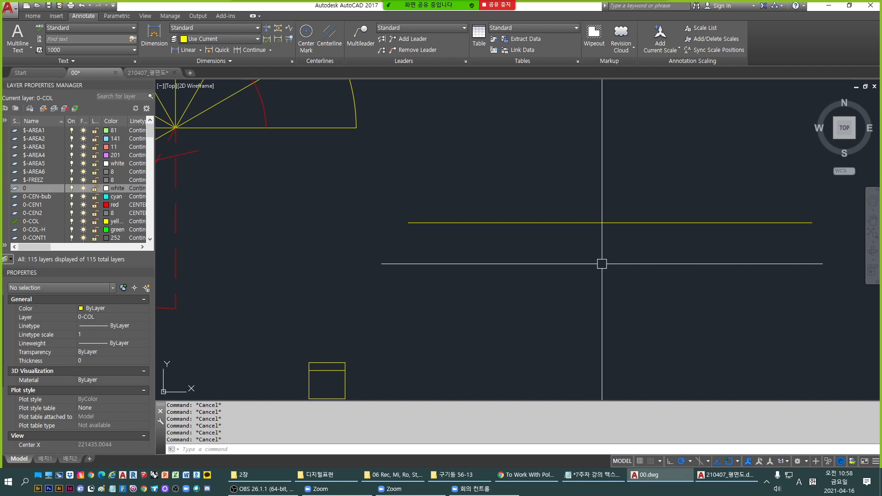
Draw a polyline slanting down and back from the right end of the horizontal polyline.
{"action": "middle_click_drag", "start_coordinate": [724, 257], "coordinate": [629, 256]}
{"action": "type", "text": "pl"}
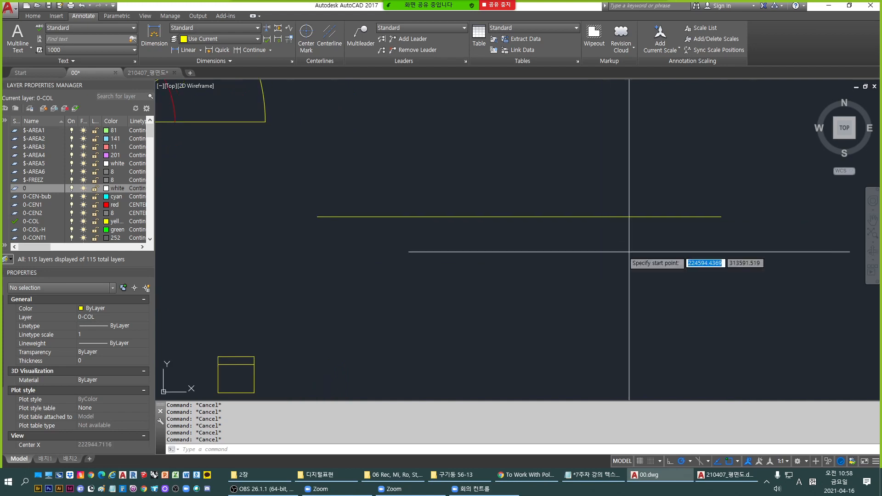
{"action": "key", "text": "Return"}
{"action": "left_click", "coordinate": [721, 216]}
{"action": "left_click", "coordinate": [590, 334]}
{"action": "key", "text": "Escape"}
{"action": "key", "text": "Escape"}
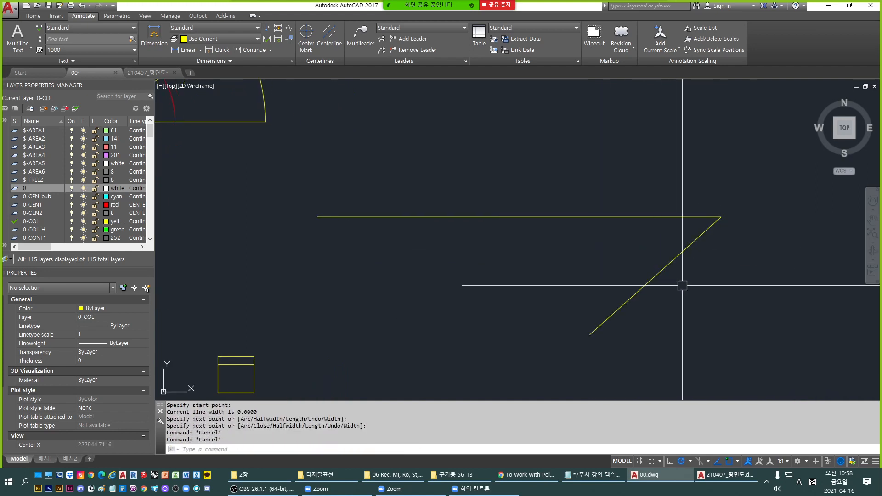
Join the slanted polyline and the horizontal polyline into one object.
{"action": "type", "text": "j"}
{"action": "key", "text": "Return"}
{"action": "left_click", "coordinate": [674, 259]}
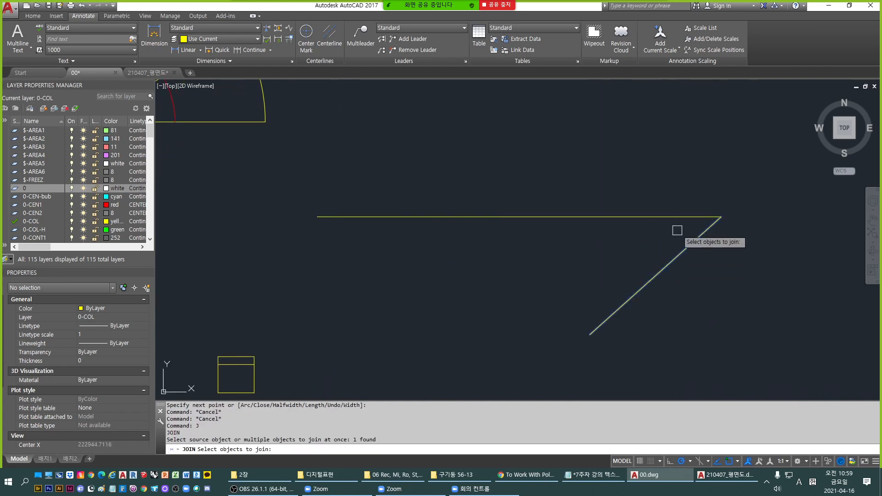
{"action": "left_click", "coordinate": [677, 217]}
{"action": "key", "text": "Return"}
{"action": "key", "text": "Escape"}
Explode the joined polyline and erase its slanted segment.
{"action": "left_click", "coordinate": [677, 217]}
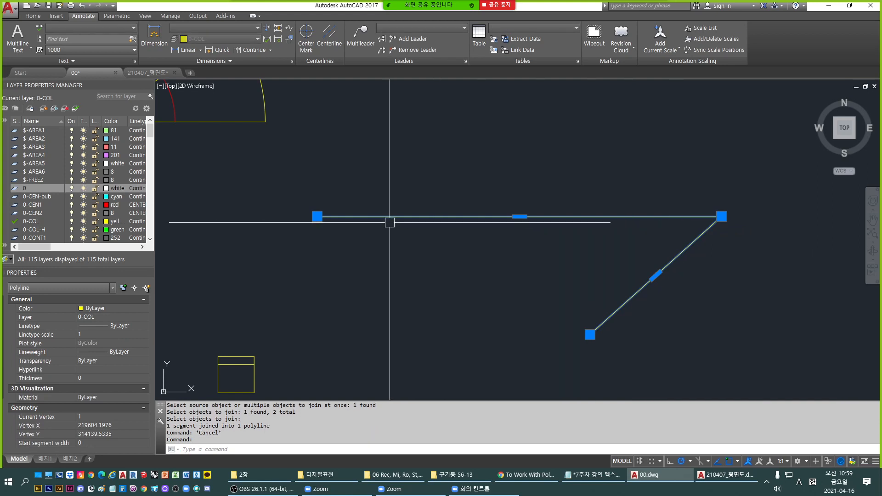
{"action": "type", "text": "exd"}
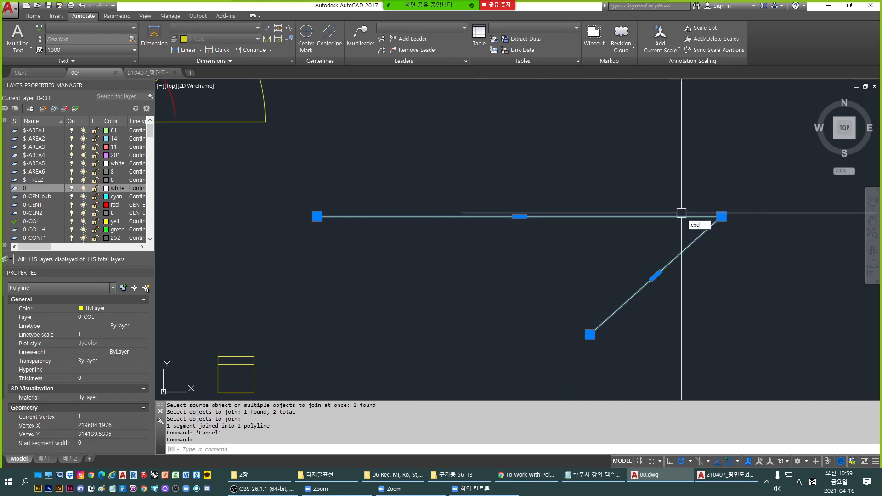
{"action": "key", "text": "Return"}
{"action": "left_click", "coordinate": [683, 250]}
{"action": "type", "text": "e"}
{"action": "key", "text": "Return"}
{"action": "key", "text": "Escape"}
{"action": "key", "text": "Escape"}
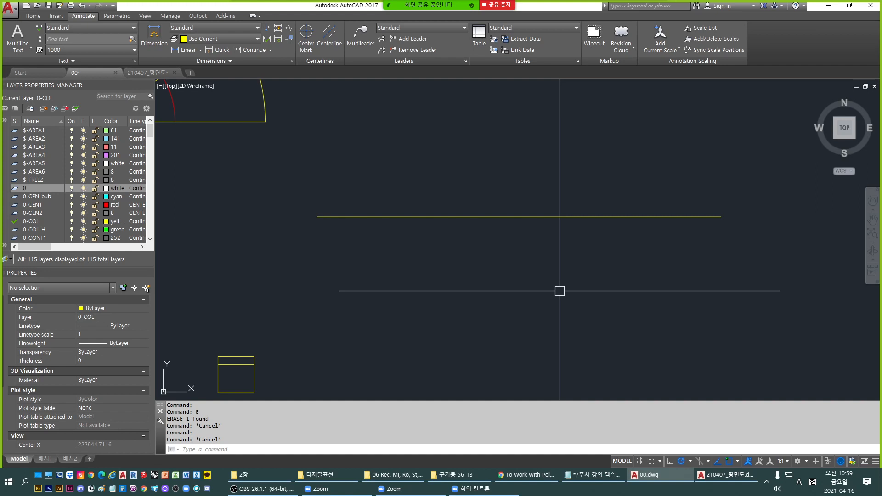
{"action": "key", "text": "Escape"}
{"action": "key", "text": "space"}
{"action": "key", "text": "Escape"}
{"action": "key", "text": "Escape"}
{"action": "key", "text": "Escape"}
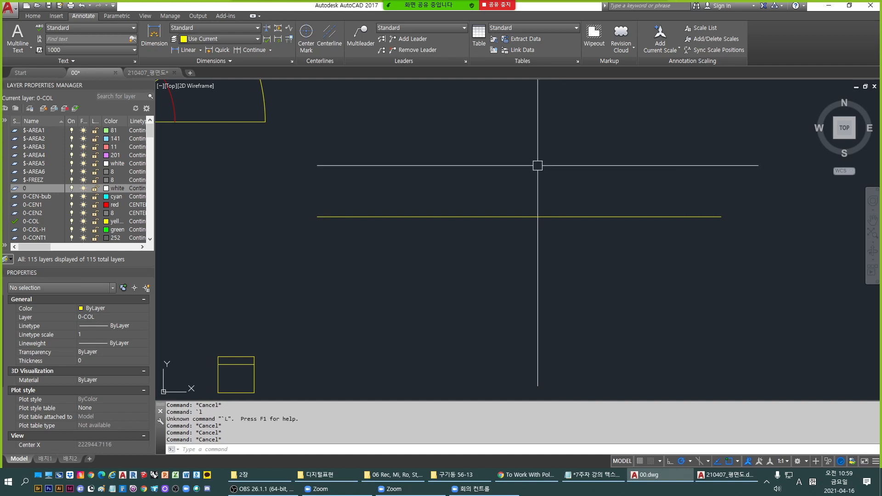
{"action": "key", "text": "space"}
{"action": "key", "text": "Escape"}
{"action": "key", "text": "Escape"}
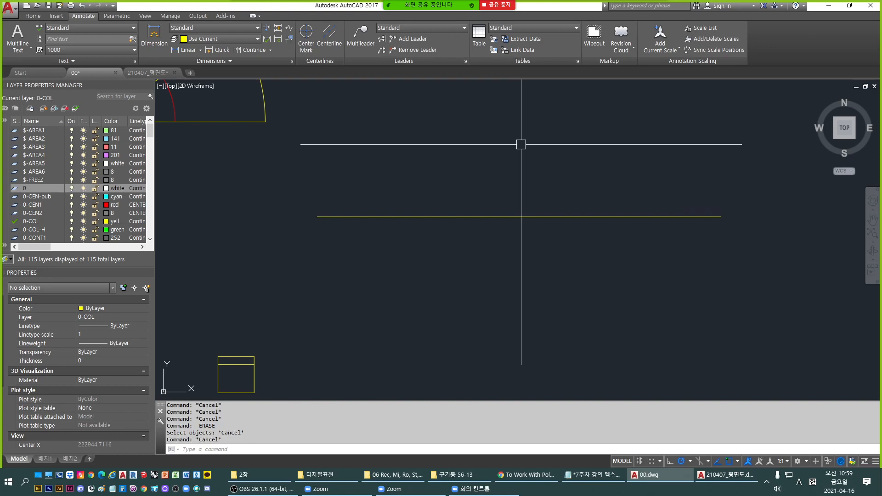
Draw two steeply slanted polylines side by side, both crossing the middle of the horizontal line.
{"action": "type", "text": "l"}
{"action": "key", "text": "space"}
{"action": "left_click", "coordinate": [525, 126]}
{"action": "key", "text": "Escape"}
{"action": "key", "text": "Escape"}
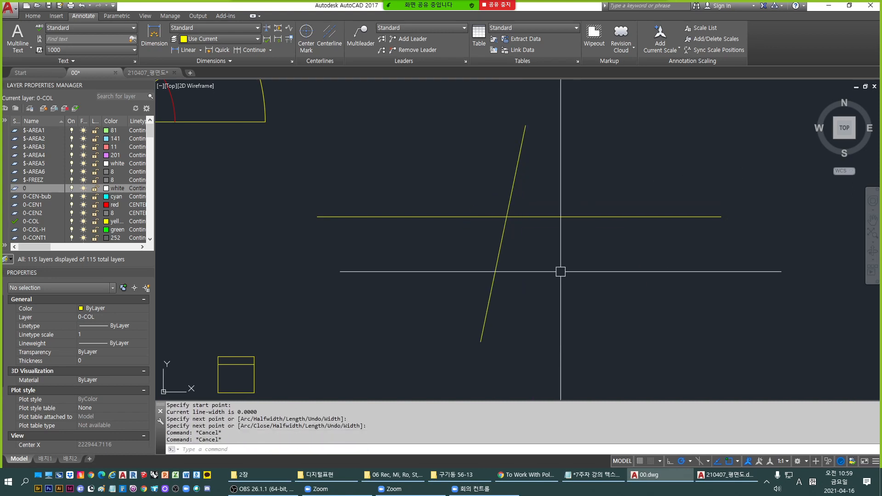
{"action": "type", "text": "l"}
{"action": "key", "text": "space"}
{"action": "left_click", "coordinate": [550, 140]}
{"action": "left_click", "coordinate": [527, 305]}
{"action": "key", "text": "Escape"}
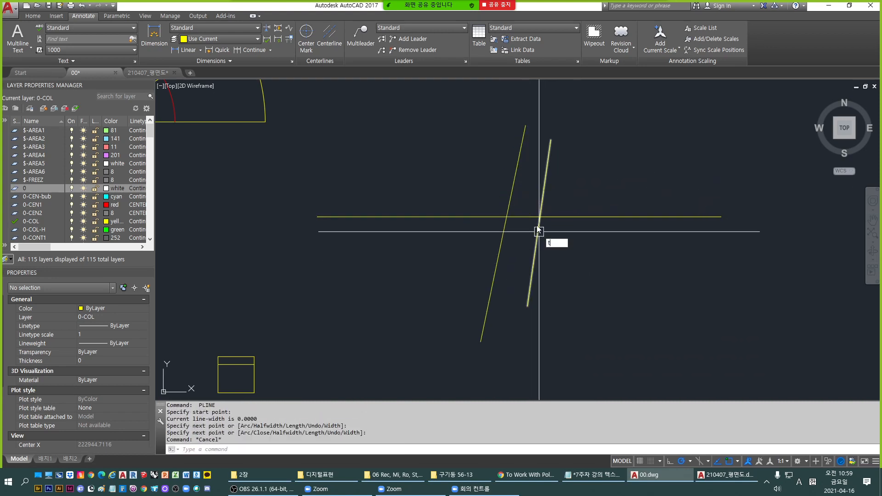
Trim away the part of the horizontal line between the two slanted polylines.
{"action": "type", "text": "tr"}
{"action": "key", "text": "space"}
{"action": "key", "text": "space"}
{"action": "left_click", "coordinate": [528, 216]}
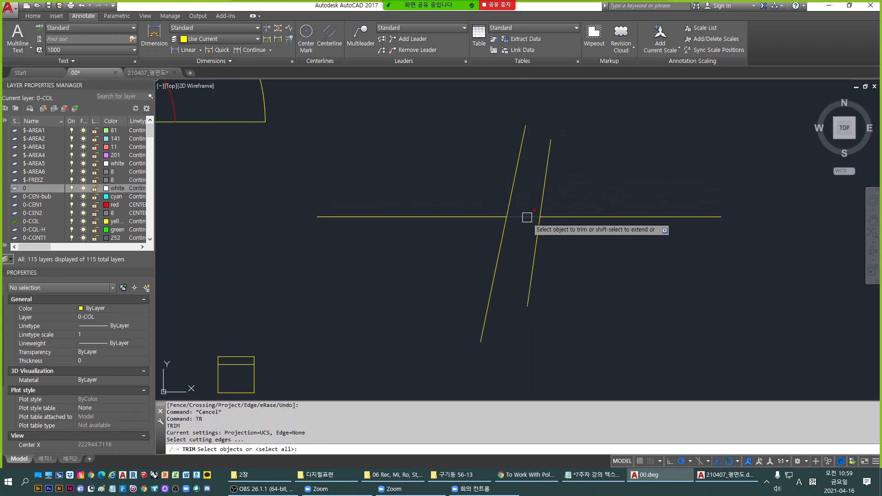
{"action": "key", "text": "Escape"}
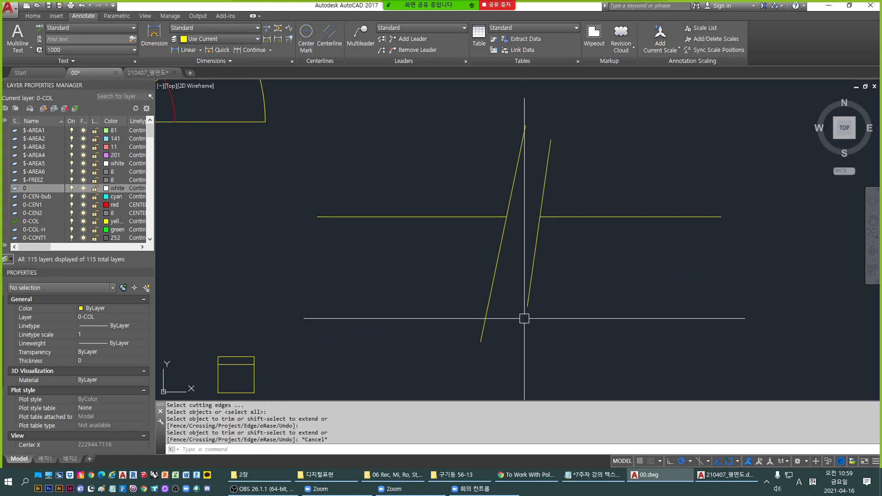
Erase the right slanted polyline and extend the right horizontal segment to the left slanted polyline.
{"action": "left_click", "coordinate": [531, 286]}
{"action": "type", "text": "ex"}
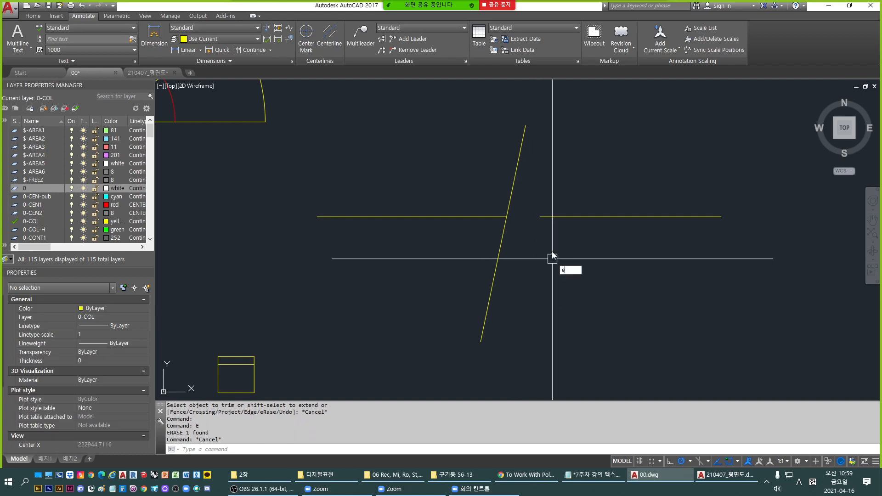
{"action": "key", "text": "Return"}
{"action": "left_click", "coordinate": [514, 194]}
{"action": "key", "text": "space"}
{"action": "left_click", "coordinate": [545, 217]}
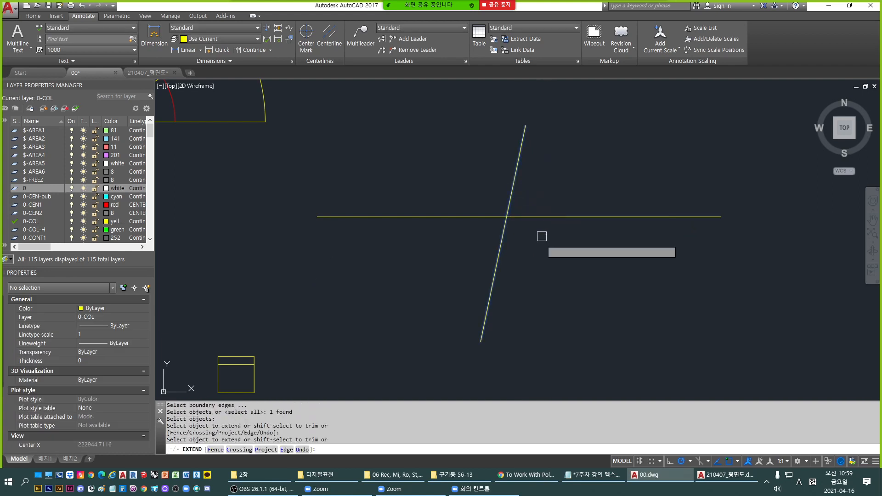
{"action": "key", "text": "Escape"}
Erase the remaining slanted polyline.
{"action": "left_click", "coordinate": [541, 257]}
{"action": "key", "text": "Escape"}
{"action": "left_click", "coordinate": [523, 183]}
{"action": "left_click", "coordinate": [499, 173]}
{"action": "type", "text": "e"}
{"action": "key", "text": "space"}
{"action": "key", "text": "Escape"}
Select the left and right horizontal segments in turn to check whether they are separate objects.
{"action": "left_click", "coordinate": [547, 216]}
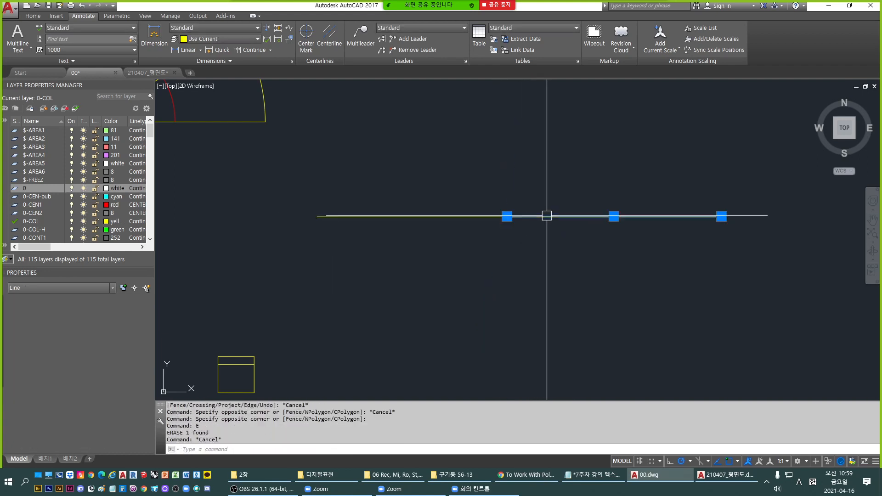
{"action": "left_click", "coordinate": [472, 211]}
{"action": "left_click", "coordinate": [450, 239]}
{"action": "key", "text": "Escape"}
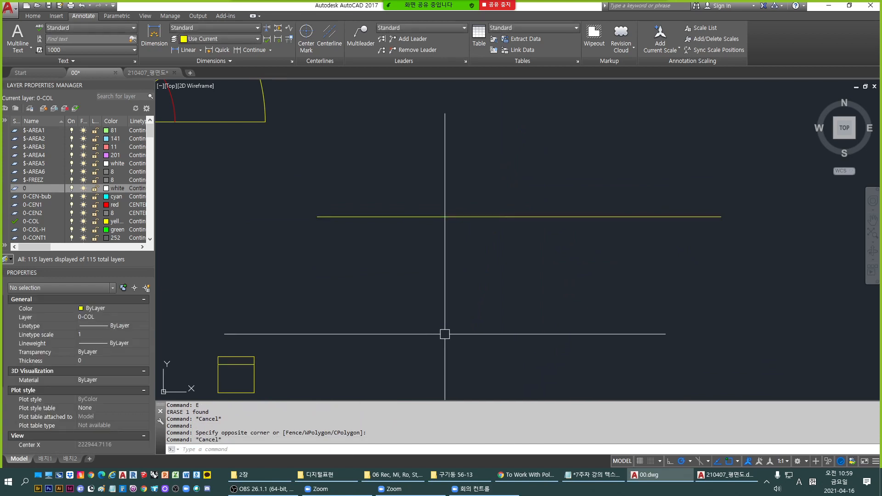
{"action": "key", "text": "Escape"}
{"action": "left_click", "coordinate": [519, 200]}
{"action": "left_click", "coordinate": [437, 276]}
{"action": "key", "text": "Escape"}
{"action": "left_click", "coordinate": [620, 193]}
{"action": "left_click", "coordinate": [549, 299]}
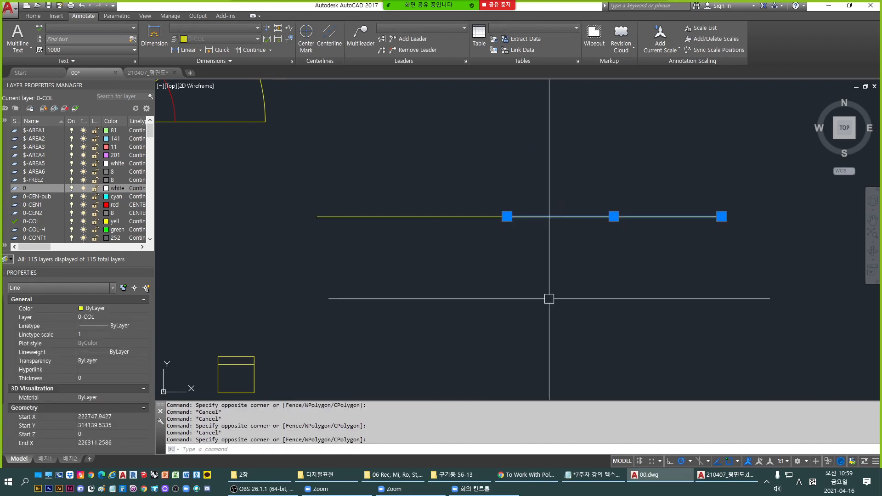
{"action": "key", "text": "Escape"}
{"action": "key", "text": "Escape"}
Undo the last three operations: both erasures of the slanted polylines and the extension.
{"action": "type", "text": "u"}
{"action": "key", "text": "space"}
{"action": "key", "text": "space"}
{"action": "key", "text": "space"}
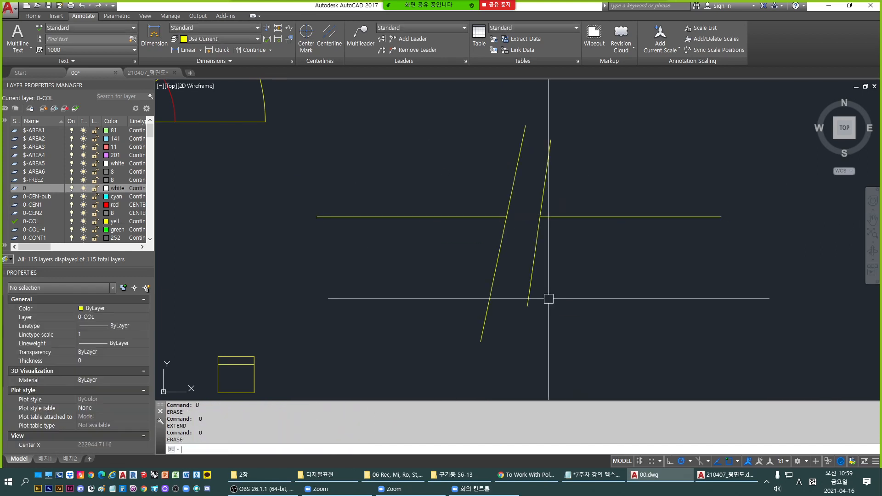
{"action": "key", "text": "Escape"}
{"action": "key", "text": "Escape"}
Erase both slanted polylines, keeping the two horizontal segments.
{"action": "left_click", "coordinate": [541, 260]}
{"action": "left_click", "coordinate": [438, 275]}
{"action": "key", "text": "Escape"}
{"action": "type", "text": "e"}
{"action": "key", "text": "space"}
{"action": "key", "text": "Escape"}
{"action": "key", "text": "Escape"}
{"action": "left_click", "coordinate": [558, 234]}
{"action": "left_click", "coordinate": [429, 259]}
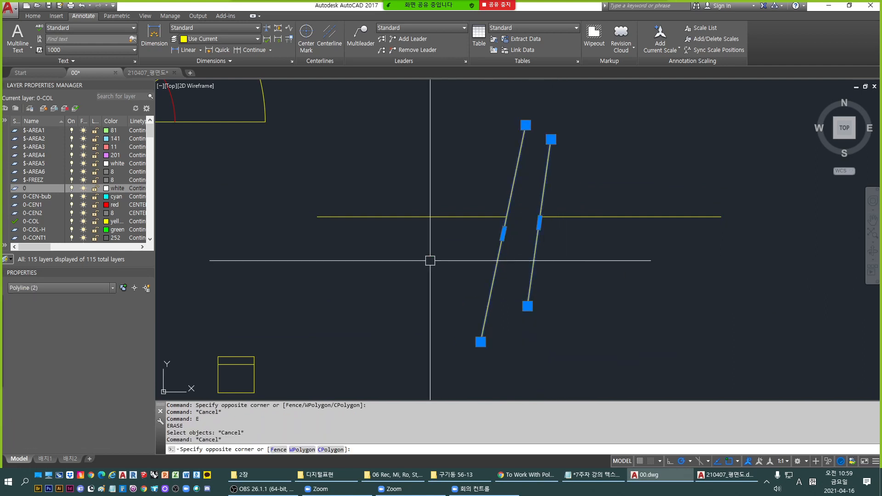
{"action": "type", "text": "e"}
{"action": "key", "text": "space"}
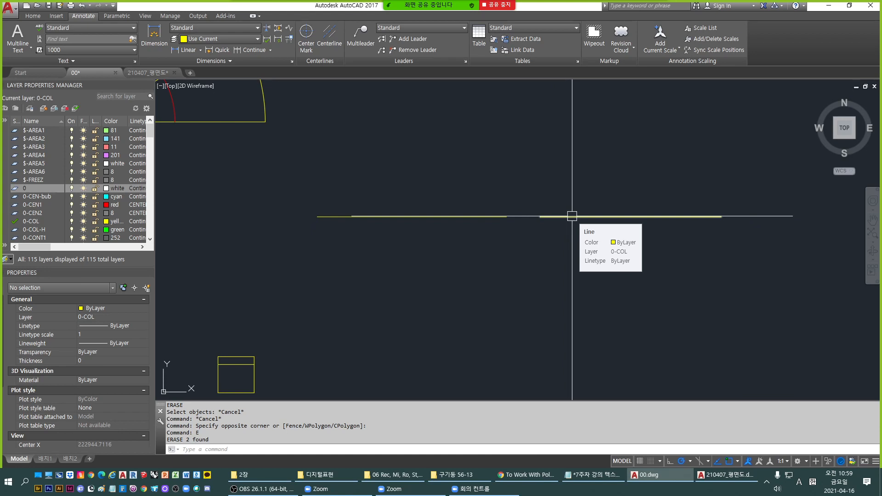
{"action": "key", "text": "Escape"}
{"action": "key", "text": "Escape"}
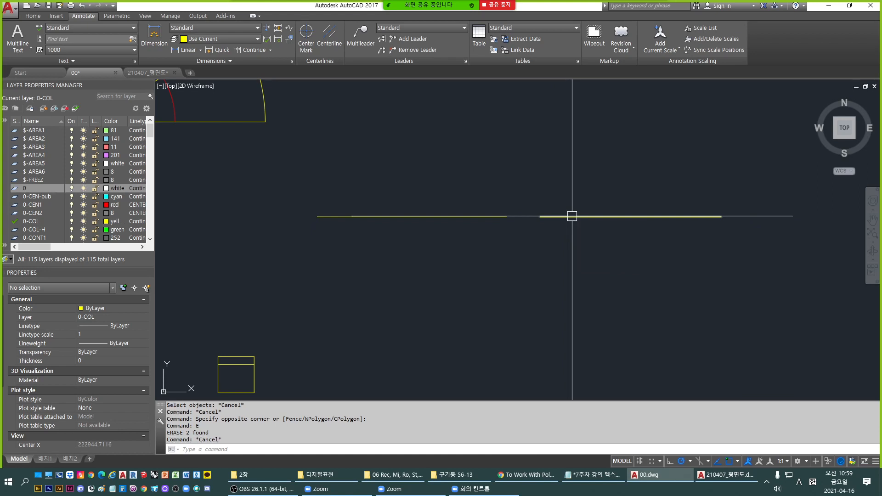
{"action": "left_click", "coordinate": [583, 246]}
{"action": "left_click", "coordinate": [541, 186]}
{"action": "key", "text": "Escape"}
{"action": "type", "text": "e"}
{"action": "key", "text": "space"}
{"action": "key", "text": "Escape"}
{"action": "key", "text": "Escape"}
Erase the right horizontal segment.
{"action": "left_click", "coordinate": [539, 218]}
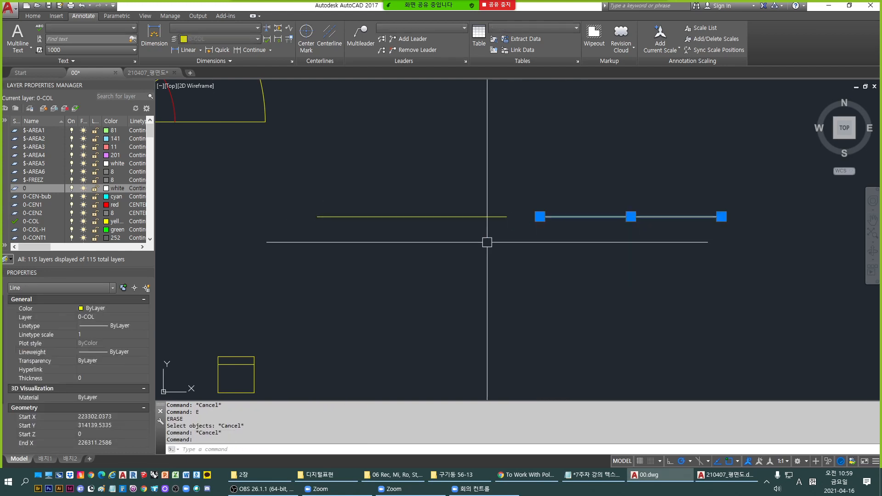
{"action": "type", "text": "e"}
{"action": "key", "text": "space"}
{"action": "key", "text": "Escape"}
Stretch the right endpoint of the remaining segment horizontally to about the original line's full length.
{"action": "left_click", "coordinate": [488, 217]}
{"action": "left_click", "coordinate": [507, 217]}
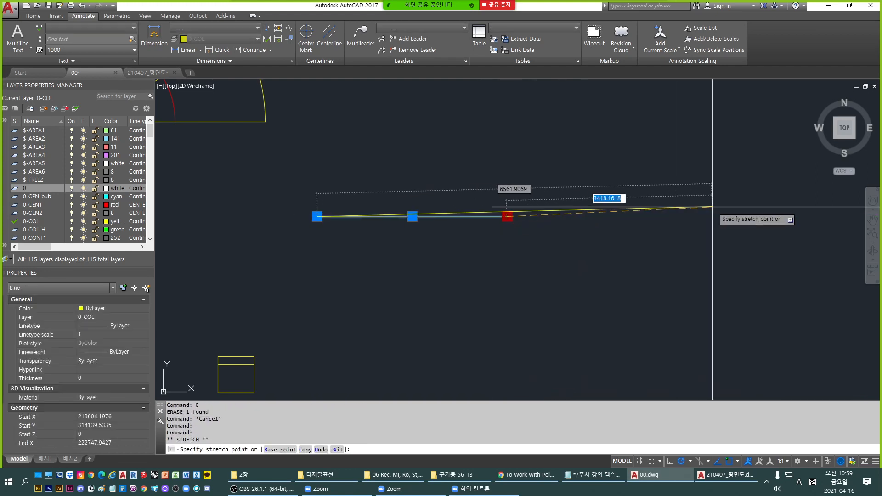
{"action": "left_click", "coordinate": [712, 216]}
{"action": "key", "text": "Escape"}
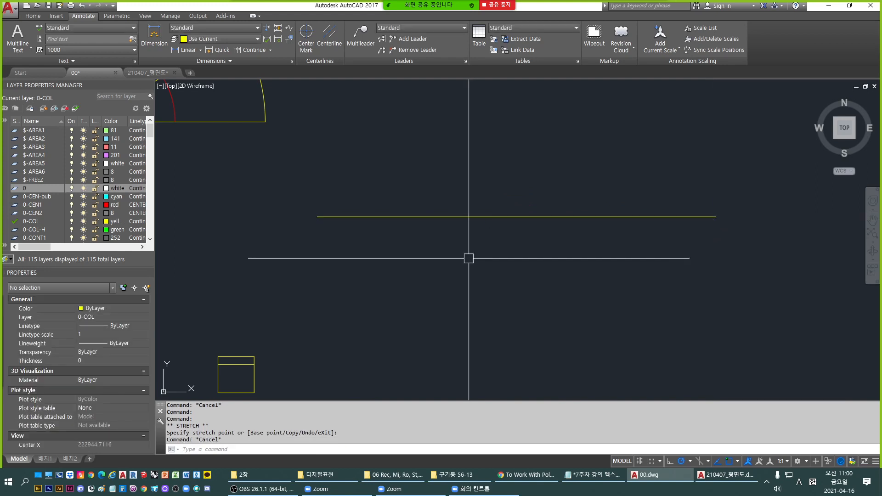
{"action": "key", "text": "Escape"}
Break the horizontal line between two points to remove a section near its middle.
{"action": "type", "text": "break"}
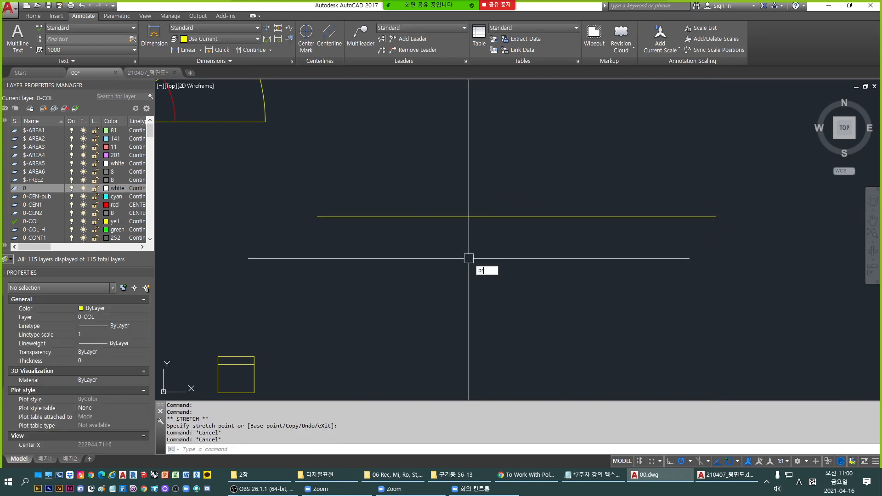
{"action": "key", "text": "Return"}
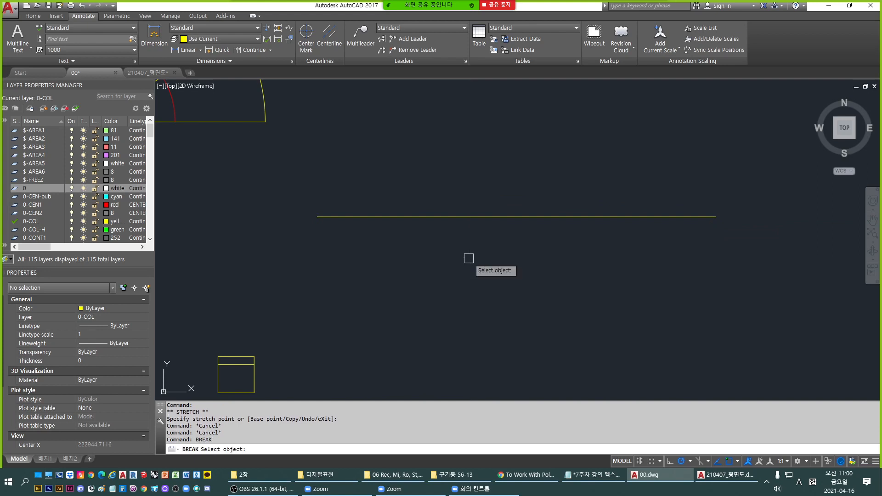
{"action": "left_click", "coordinate": [485, 216]}
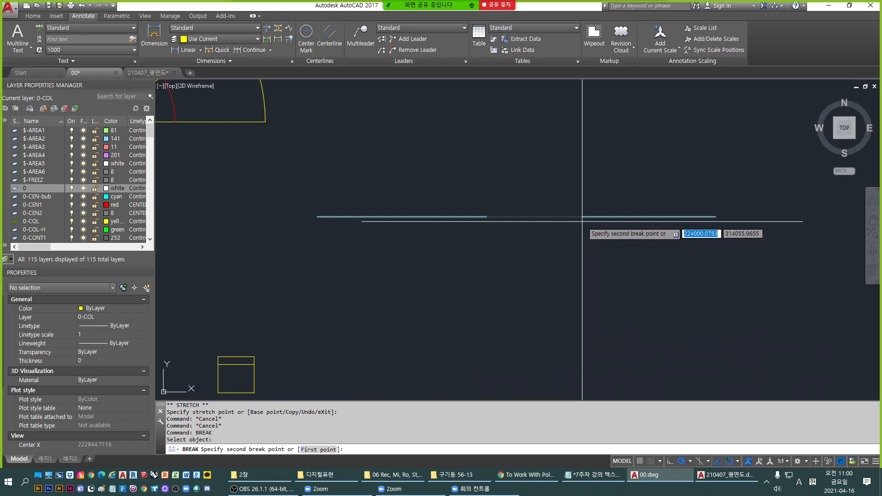
{"action": "left_click", "coordinate": [585, 251]}
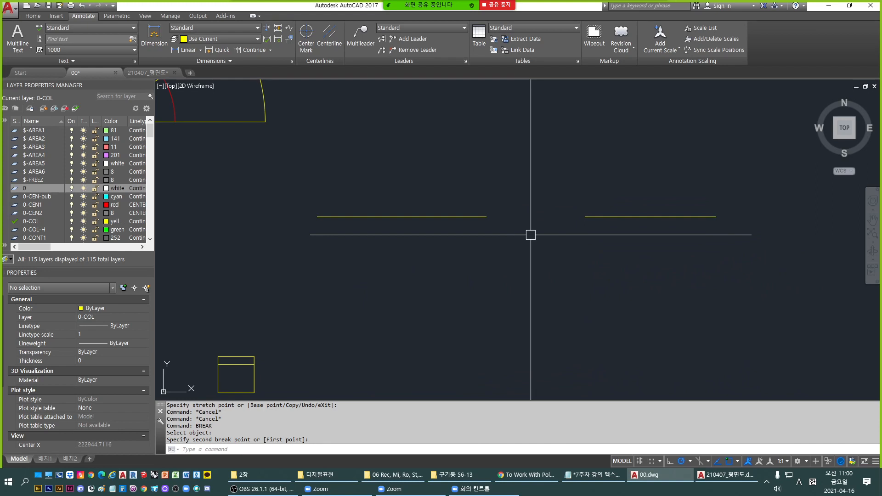
Undo the last break of the horizontal line.
{"action": "type", "text": "u"}
{"action": "key", "text": "Return"}
{"action": "key", "text": "Escape"}
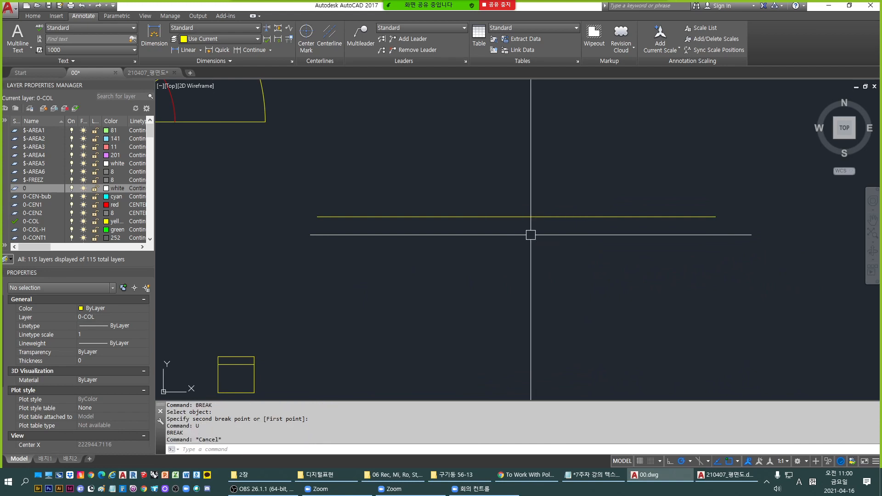
Break the horizontal line using the First point option, removing the section between two picked points along its middle.
{"action": "key", "text": "Escape"}
{"action": "key", "text": "Escape"}
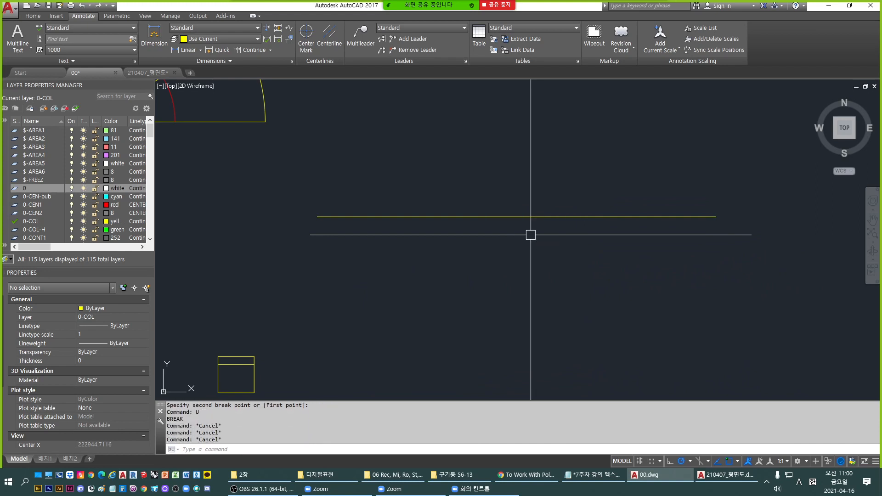
{"action": "type", "text": "br"}
{"action": "key", "text": "Return"}
{"action": "left_click", "coordinate": [519, 216]}
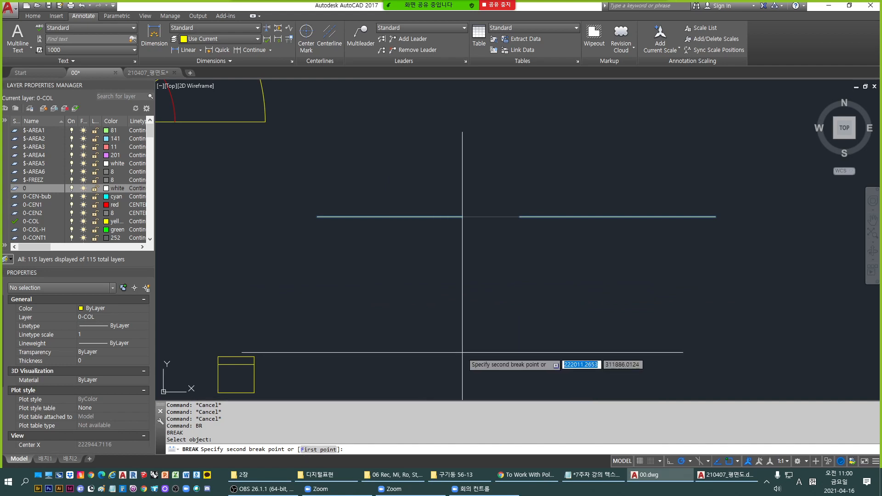
{"action": "type", "text": "f"}
{"action": "key", "text": "Return"}
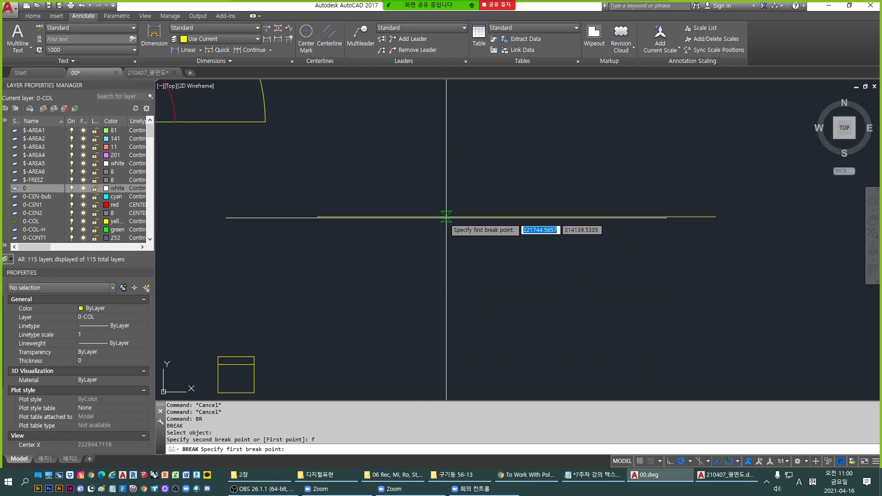
{"action": "left_click", "coordinate": [420, 216]}
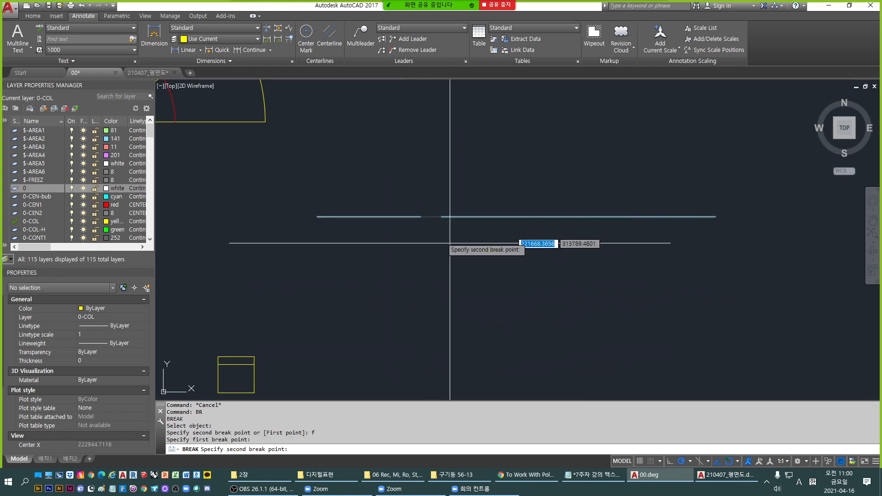
{"action": "left_click", "coordinate": [616, 217]}
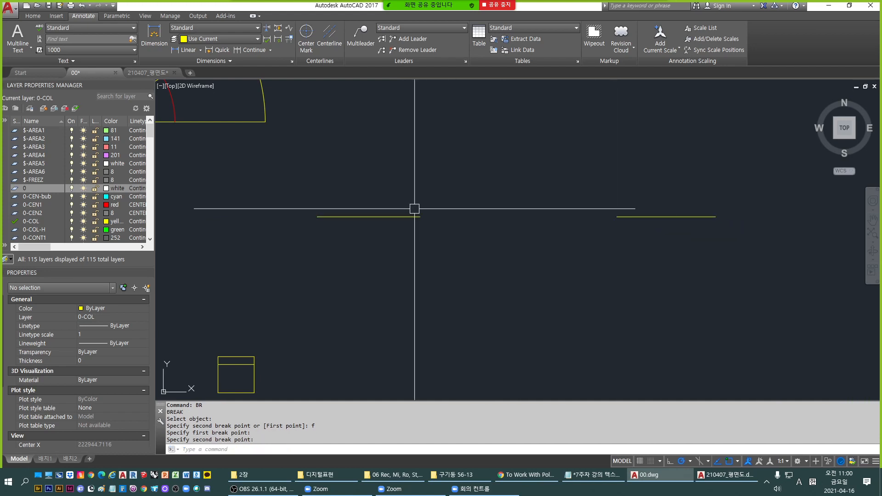
{"action": "key", "text": "Escape"}
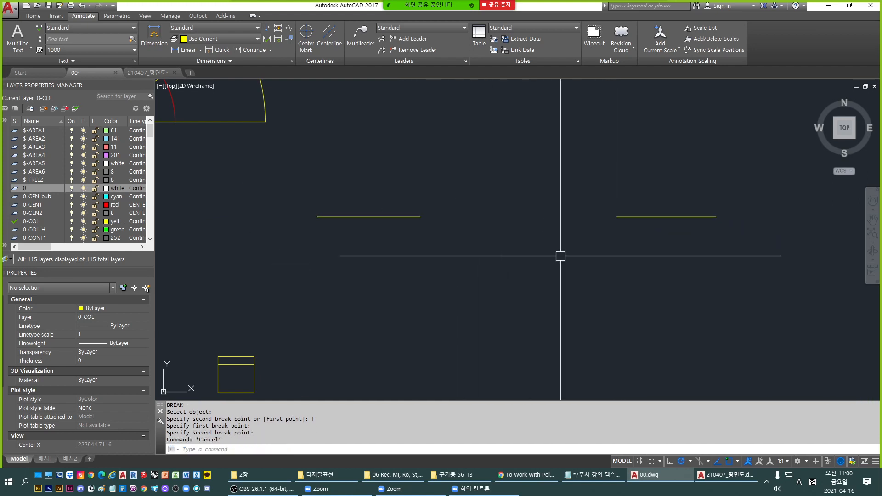
Undo the last break so the horizontal line is whole again.
{"action": "type", "text": "u"}
{"action": "key", "text": "Return"}
{"action": "key", "text": "Return"}
{"action": "key", "text": "Escape"}
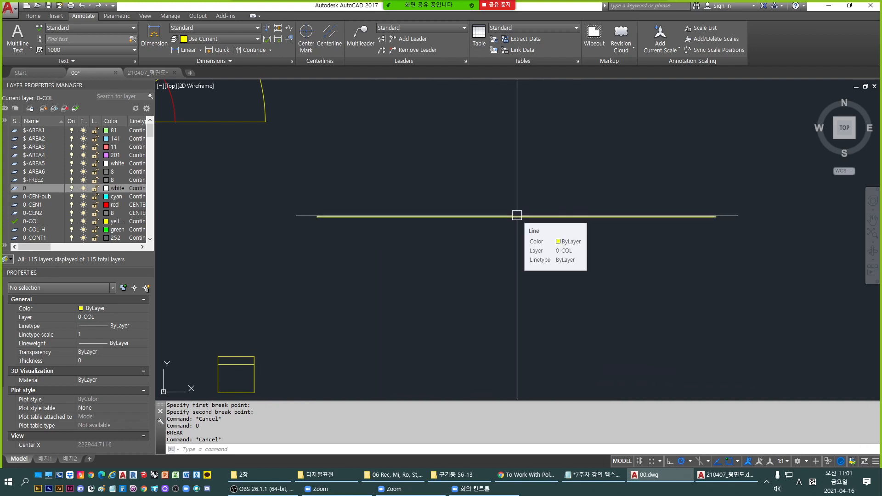
{"action": "key", "text": "Escape"}
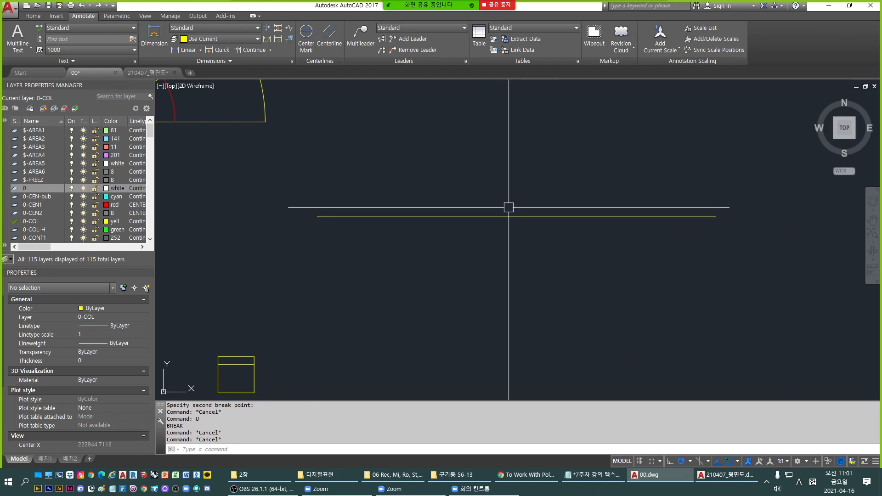
{"action": "key", "text": "Escape"}
{"action": "type", "text": "BR"}
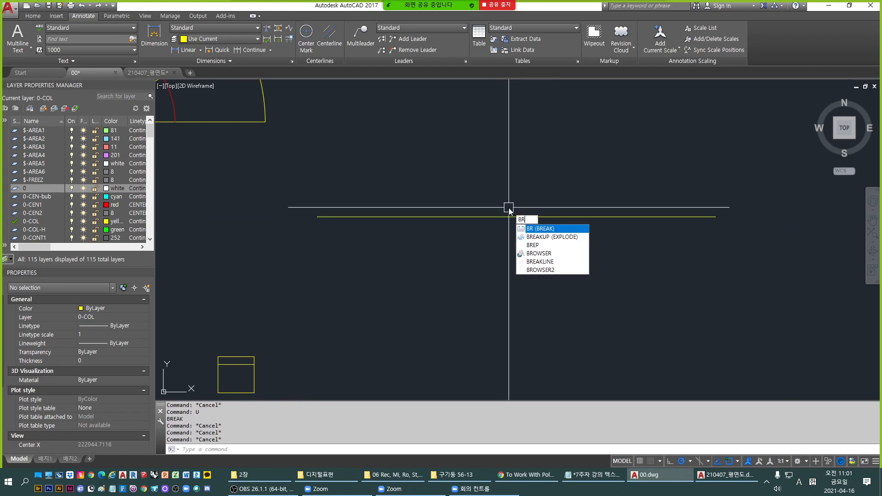
{"action": "key", "text": "Return"}
{"action": "key", "text": "Escape"}
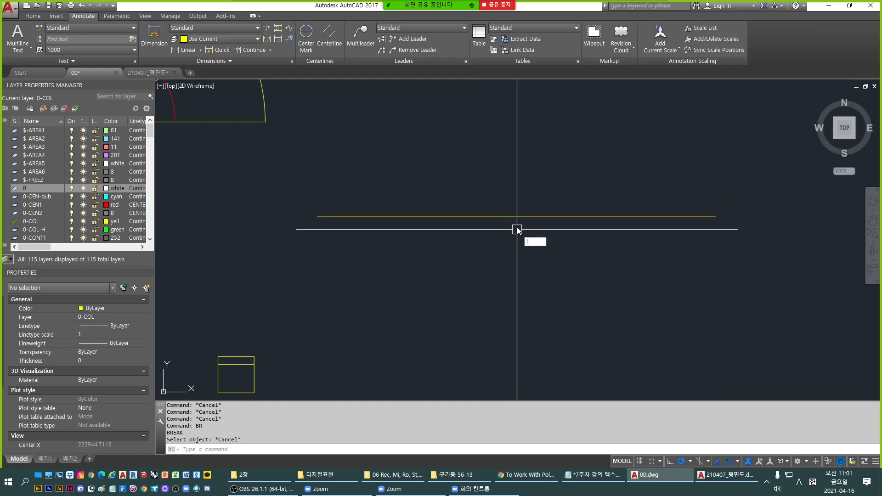
Draw a vertical polyline straight down from the middle of the horizontal line.
{"action": "type", "text": "L"}
{"action": "key", "text": "Return"}
{"action": "left_click", "coordinate": [516, 216]}
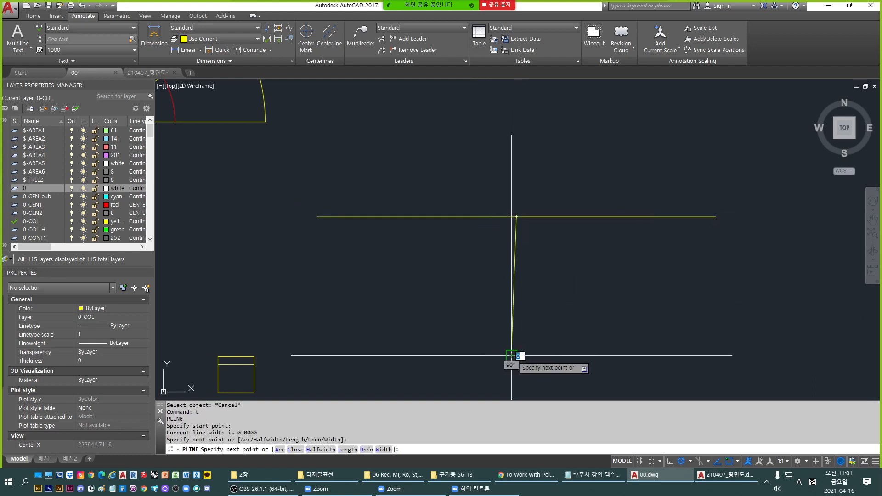
{"action": "type", "text": "u"}
{"action": "key", "text": "Return"}
{"action": "left_click", "coordinate": [516, 358]}
{"action": "key", "text": "Escape"}
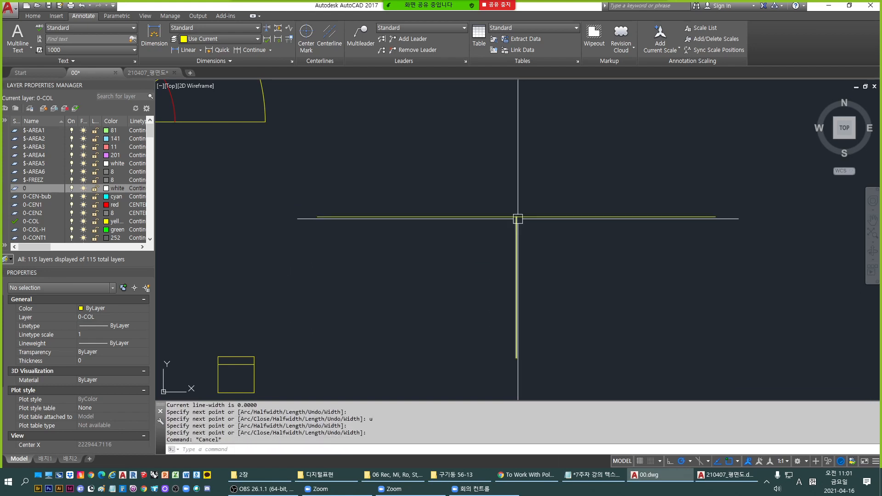
{"action": "key", "text": "Escape"}
{"action": "key", "text": "Escape"}
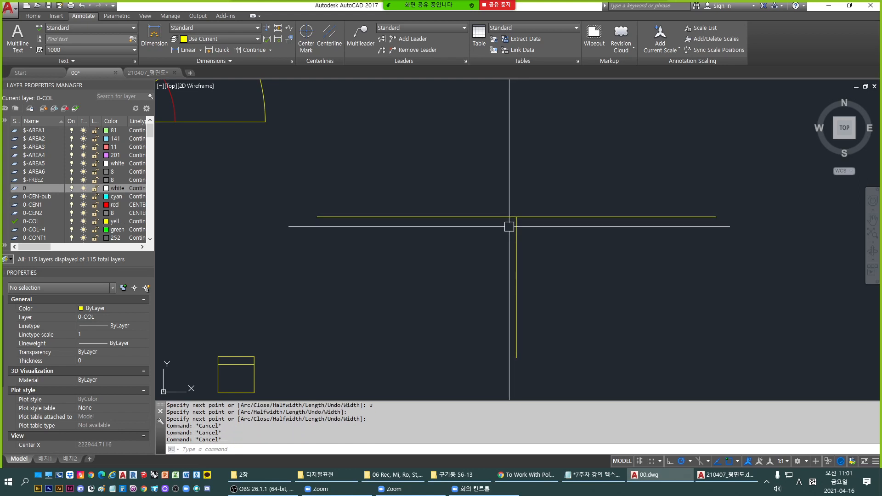
Break the horizontal line at its intersection with the vertical line, using the First point option and the same point for both breaks.
{"action": "type", "text": "br"}
{"action": "key", "text": "Return"}
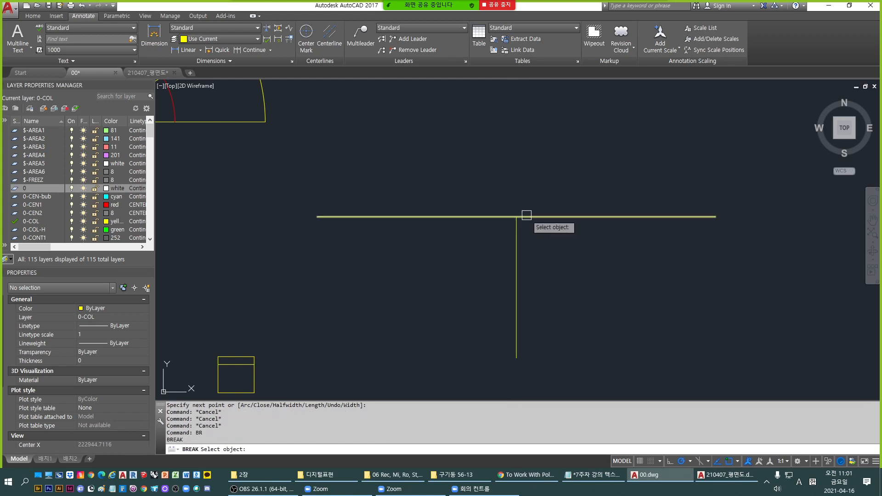
{"action": "left_click", "coordinate": [526, 215]}
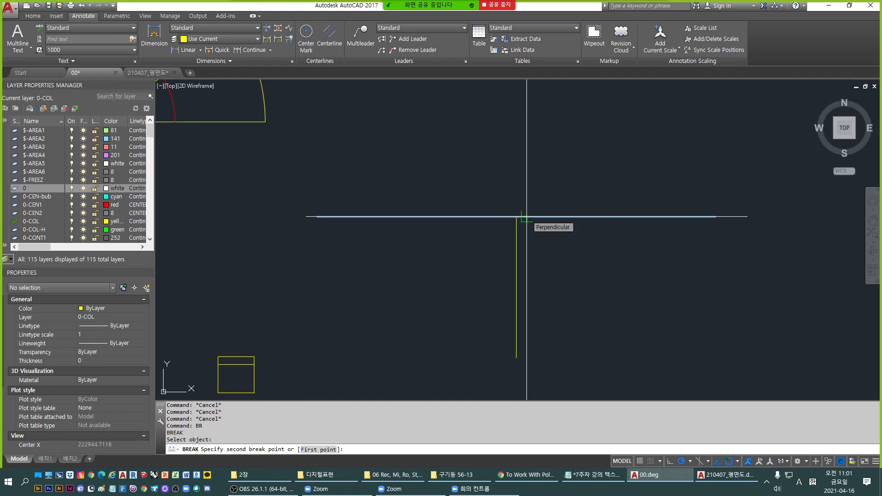
{"action": "type", "text": "f"}
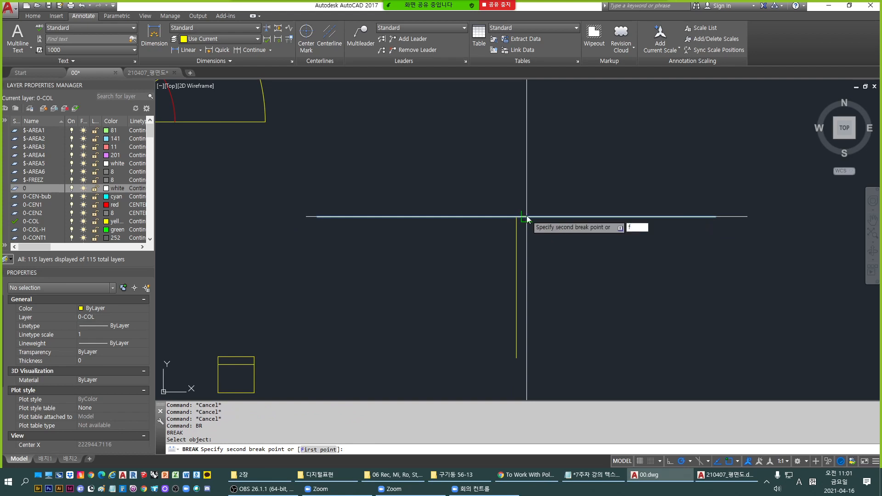
{"action": "key", "text": "Return"}
{"action": "scroll", "coordinate": [526, 216], "scroll_direction": "up", "scroll_amount": 5}
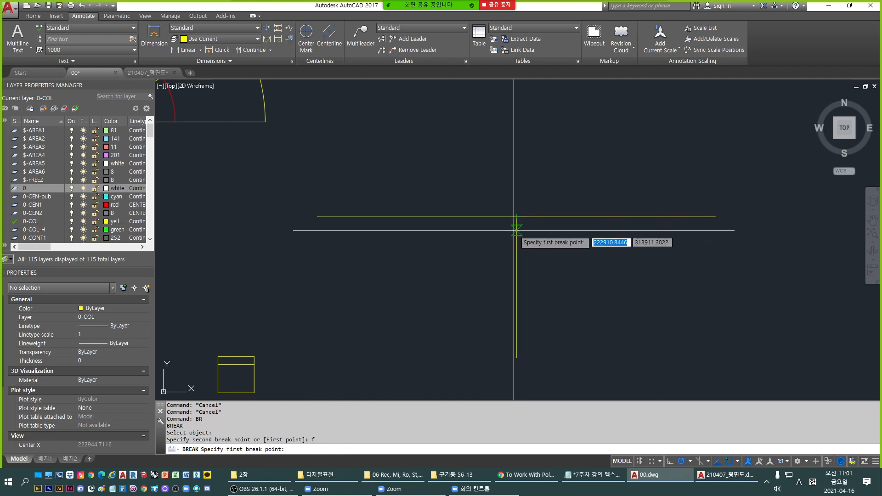
{"action": "scroll", "coordinate": [522, 204], "scroll_direction": "down", "scroll_amount": 3}
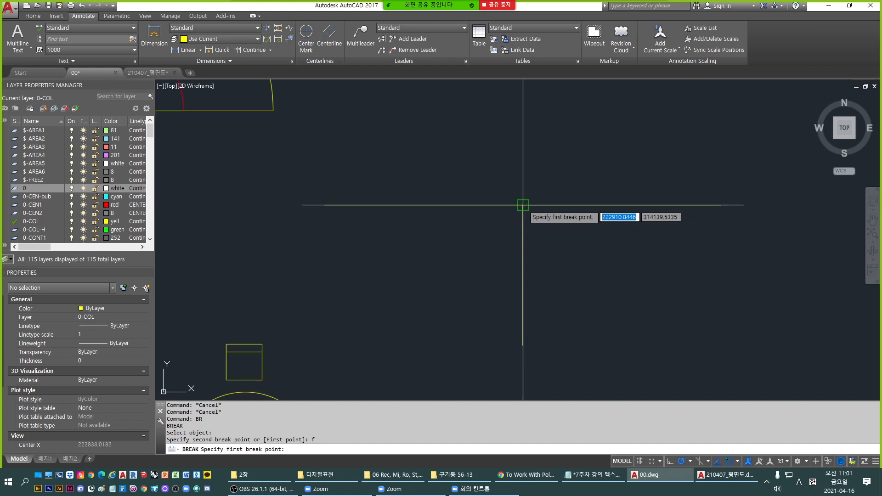
{"action": "left_click", "coordinate": [522, 205]}
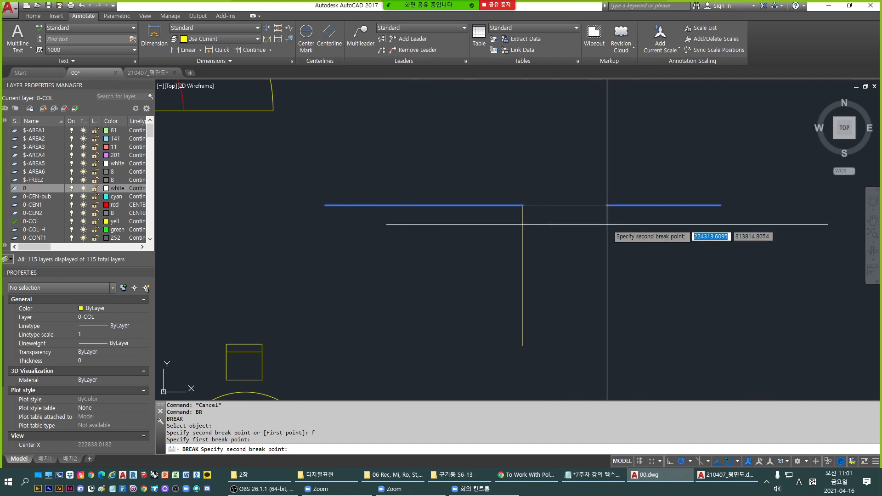
{"action": "left_click", "coordinate": [523, 205]}
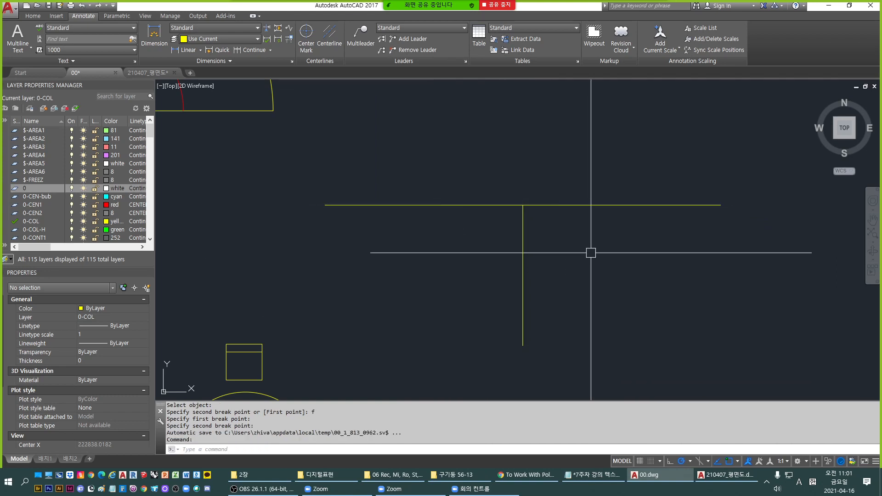
Select each half of the horizontal line in turn to check whether they are separate objects.
{"action": "left_click", "coordinate": [473, 205]}
{"action": "key", "text": "Escape"}
{"action": "left_click", "coordinate": [601, 201]}
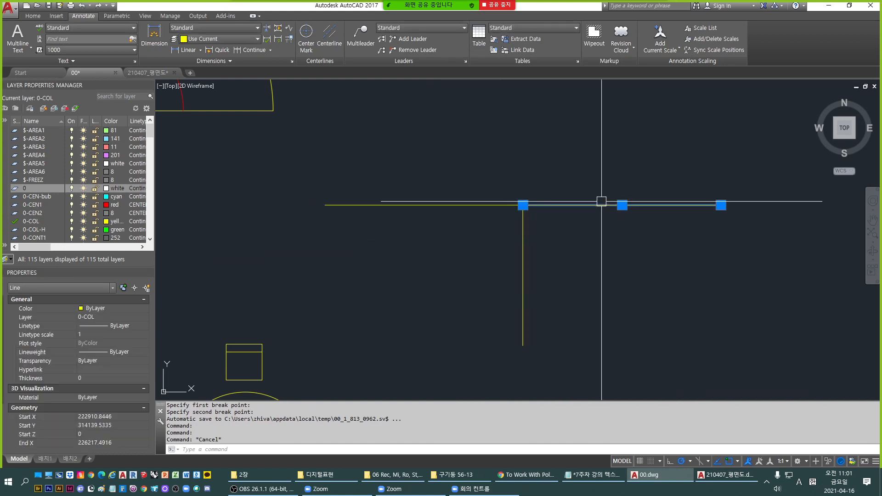
{"action": "key", "text": "Escape"}
Erase the vertical line below the horizontal line.
{"action": "left_click", "coordinate": [523, 234]}
{"action": "left_click", "coordinate": [405, 266]}
{"action": "left_click", "coordinate": [409, 264]}
{"action": "key", "text": "Escape"}
{"action": "type", "text": "e"}
{"action": "key", "text": "Escape"}
{"action": "key", "text": "Escape"}
{"action": "left_click", "coordinate": [524, 254]}
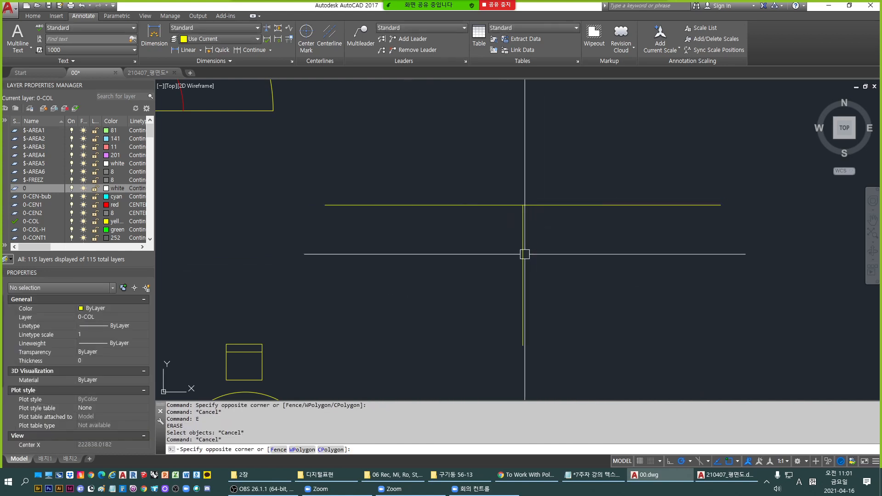
{"action": "key", "text": "Escape"}
{"action": "left_click", "coordinate": [524, 254]}
{"action": "type", "text": "e"}
{"action": "key", "text": "Escape"}
Examine the split line by selecting its halves individually, including from a wider view of the drawing.
{"action": "left_click", "coordinate": [464, 206]}
{"action": "key", "text": "Escape"}
{"action": "left_click", "coordinate": [598, 201]}
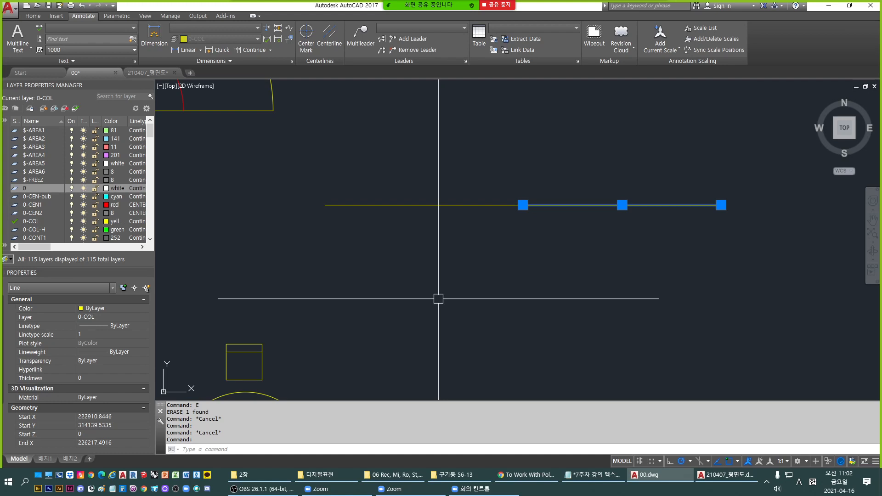
{"action": "key", "text": "Escape"}
{"action": "key", "text": "Escape"}
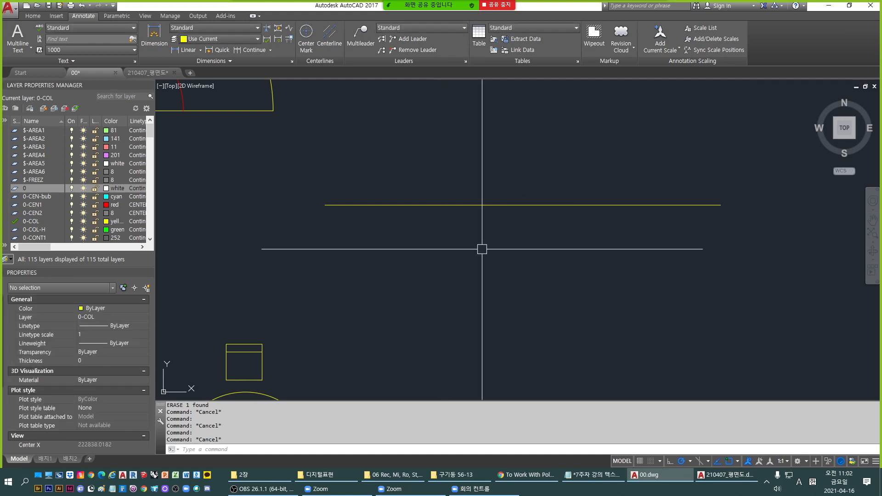
{"action": "scroll", "coordinate": [483, 248], "scroll_direction": "down", "scroll_amount": 4}
{"action": "left_click", "coordinate": [480, 230]}
{"action": "key", "text": "Escape"}
{"action": "left_click", "coordinate": [531, 231]}
{"action": "key", "text": "Escape"}
{"action": "middle_click_drag", "start_coordinate": [356, 220], "coordinate": [502, 247]}
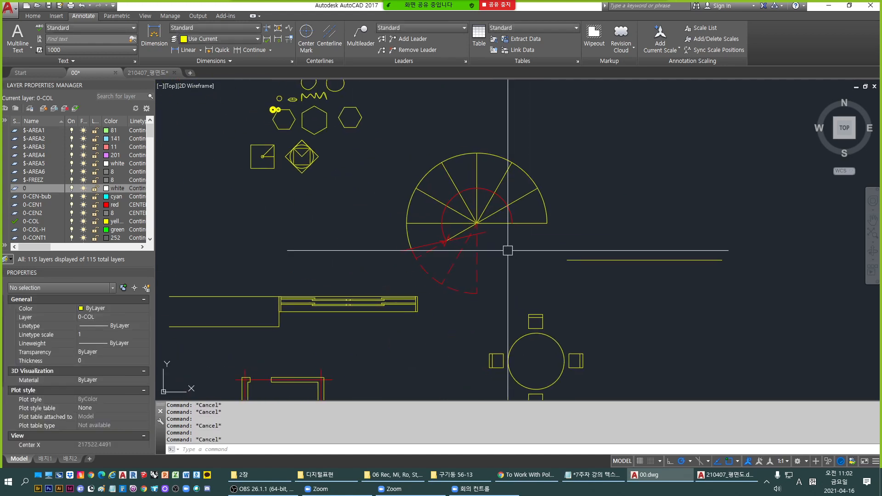
{"action": "key", "text": "Escape"}
{"action": "middle_click_drag", "start_coordinate": [613, 273], "coordinate": [587, 266]}
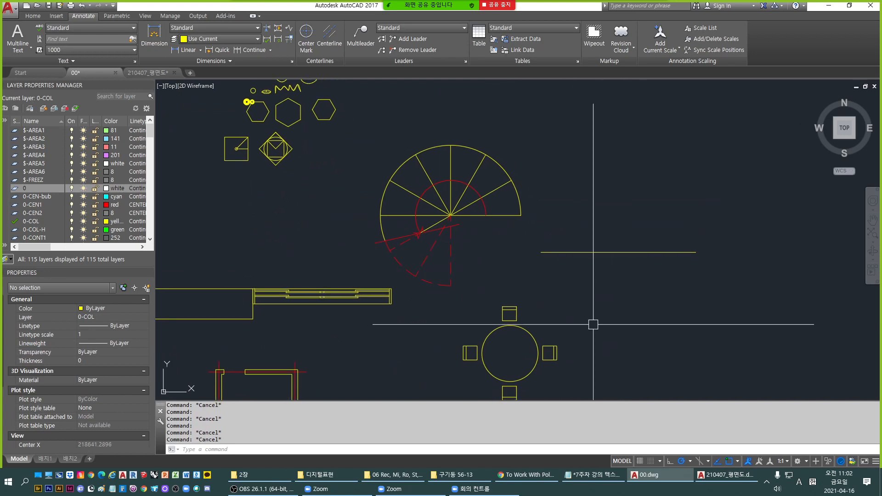
Switch to the Notepad lecture notes and append ": 첫번째 점과 두번째 점 위치를 같게 하면 그냥 분할됨" to the Break entry.
{"action": "left_click", "coordinate": [593, 475]}
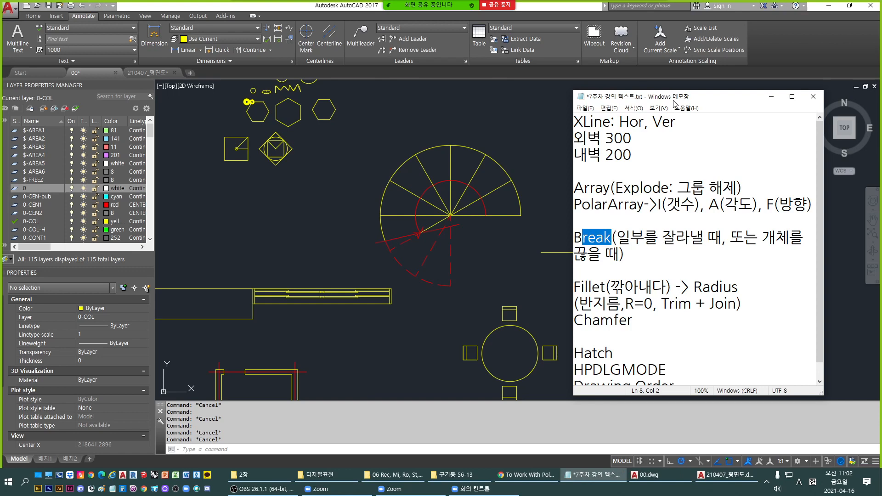
{"action": "left_click", "coordinate": [661, 256]}
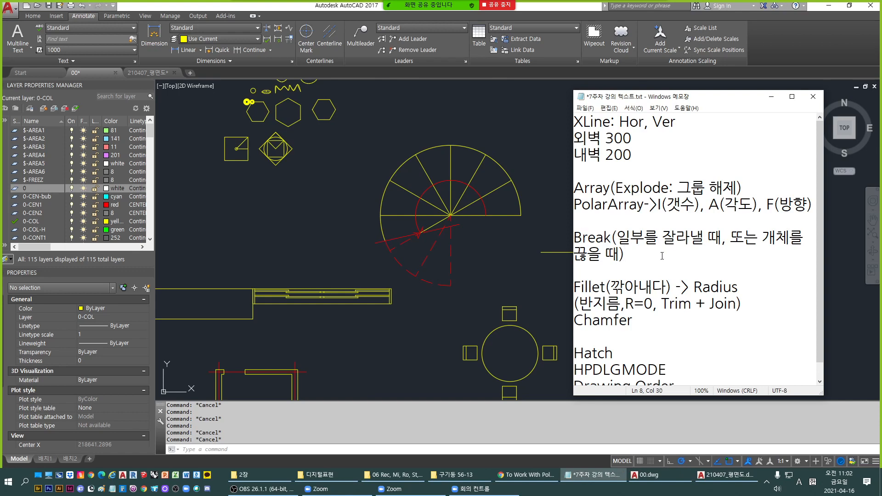
{"action": "type", "text": ":"}
{"action": "key", "text": "Hangul"}
{"action": "type", "text": "ㄹ"}
{"action": "key", "text": "BackSpace"}
{"action": "type", "text": "첫버"}
{"action": "key", "text": "BackSpace"}
{"action": "key", "text": "BackSpace"}
{"action": "key", "text": "BackSpace"}
{"action": "type", "text": "첫버번째 점과 "}
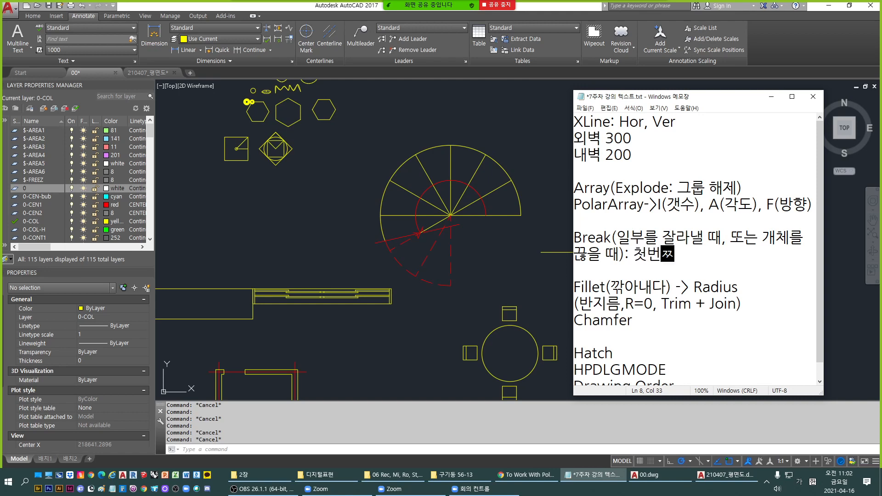
{"action": "type", "text": "두번"}
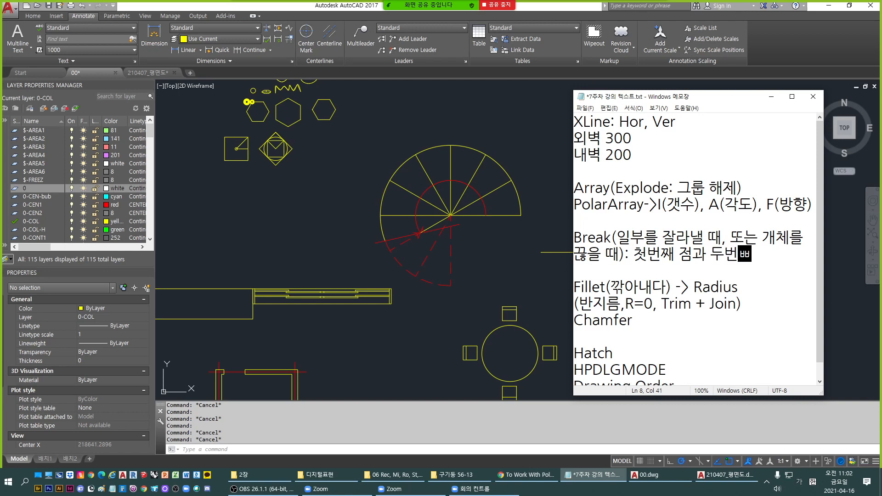
{"action": "type", "text": "째"}
{"action": "type", "text": " 점 위치를가"}
{"action": "type", "text": "같게"}
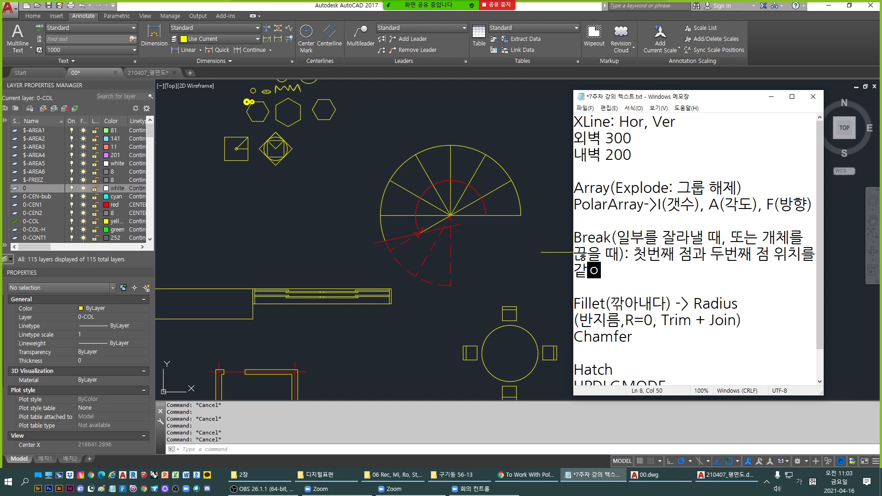
{"action": "type", "text": " 하면"}
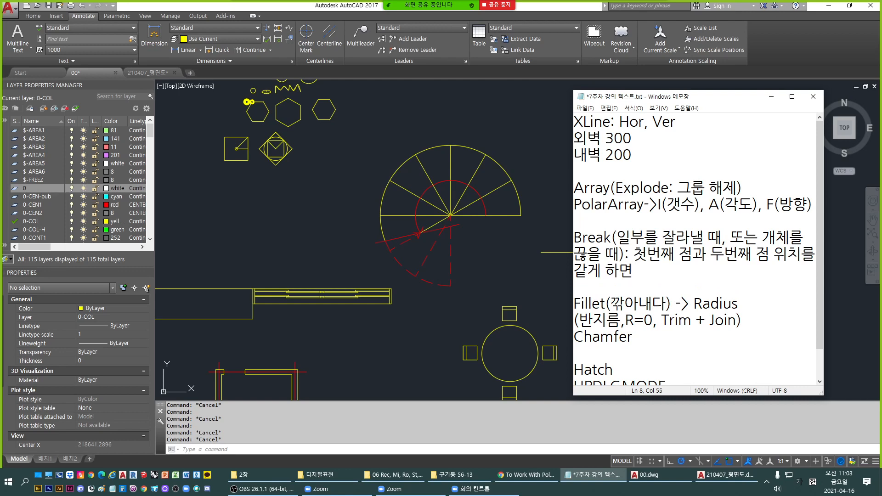
{"action": "type", "text": "그냥 분할됨"}
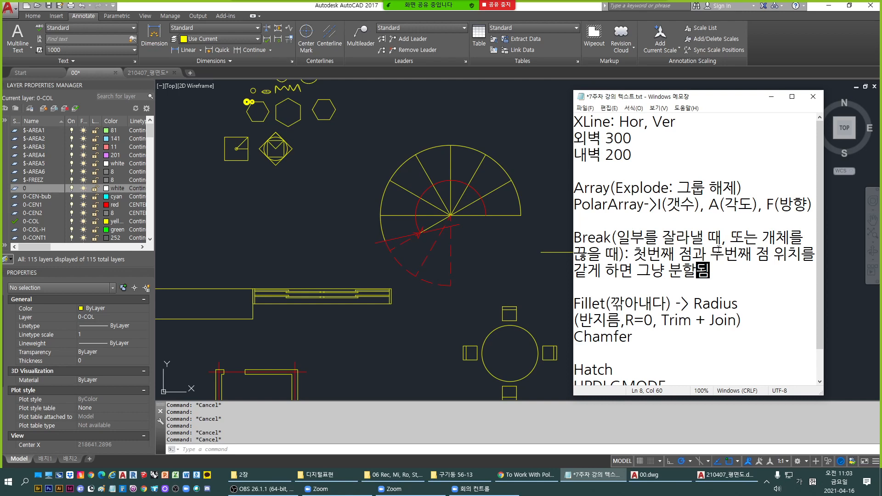
Finish the Break note and minimize the lecture notes to return to the AutoCAD drawing.
{"action": "left_click", "coordinate": [745, 286]}
{"action": "left_click", "coordinate": [696, 270]}
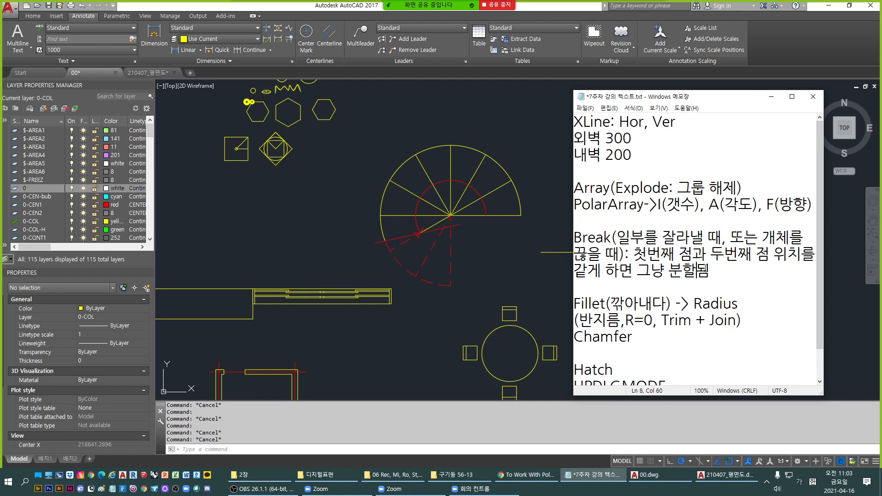
{"action": "left_click", "coordinate": [725, 275]}
{"action": "left_click", "coordinate": [771, 96]}
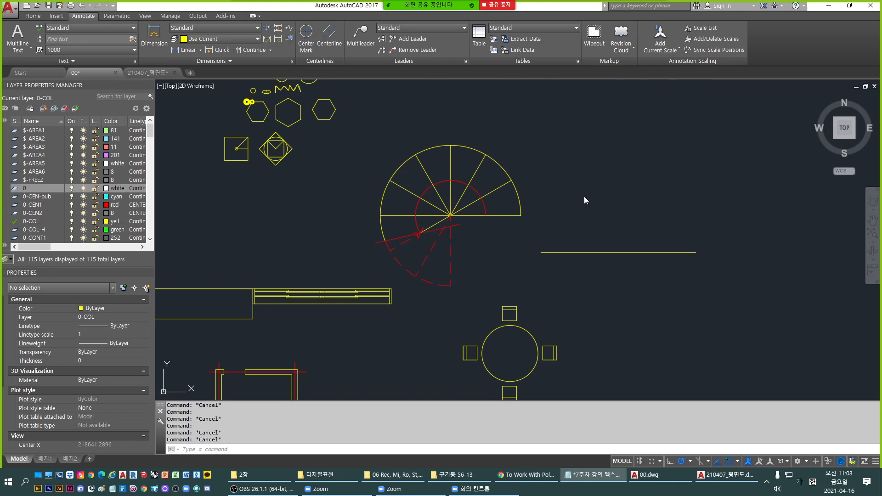
{"action": "left_click", "coordinate": [629, 268]}
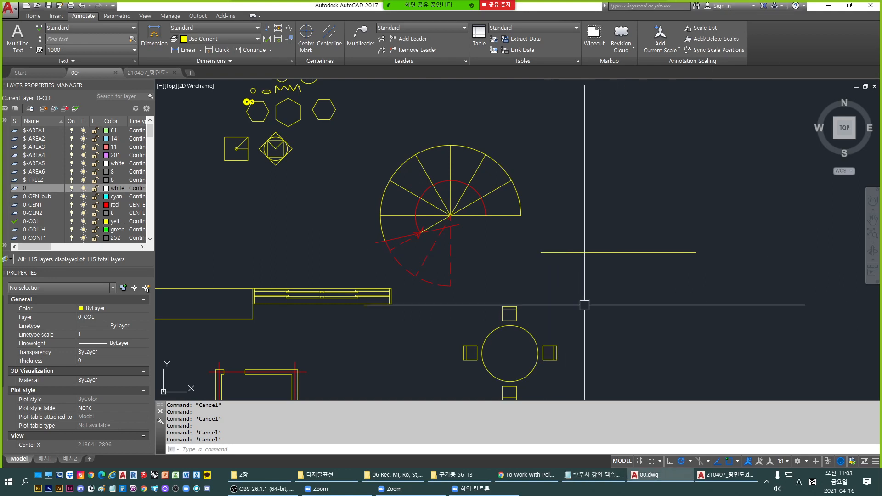
{"action": "left_click", "coordinate": [649, 276]}
{"action": "key", "text": "Escape"}
{"action": "middle_click_drag", "start_coordinate": [553, 141], "coordinate": [563, 214]}
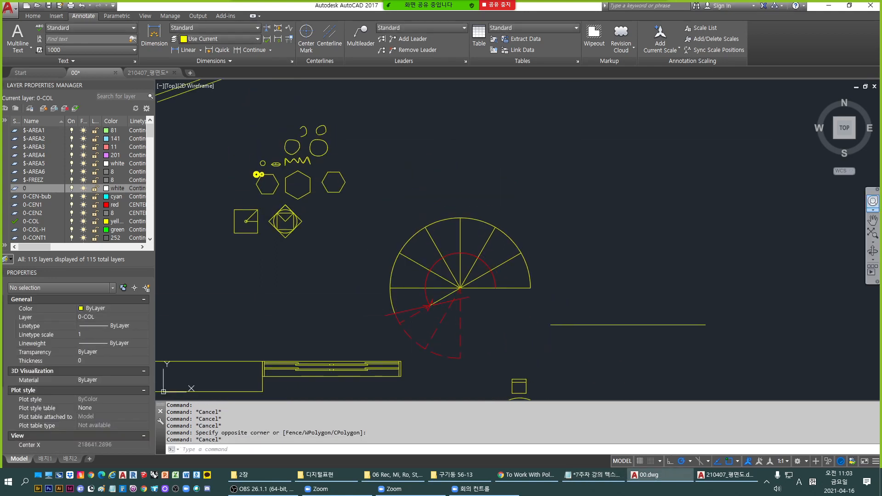
Switch to the Notepad lecture notes, highlight the Fillet and Chamfer entries, and return to the AutoCAD drawing.
{"action": "left_click", "coordinate": [592, 474]}
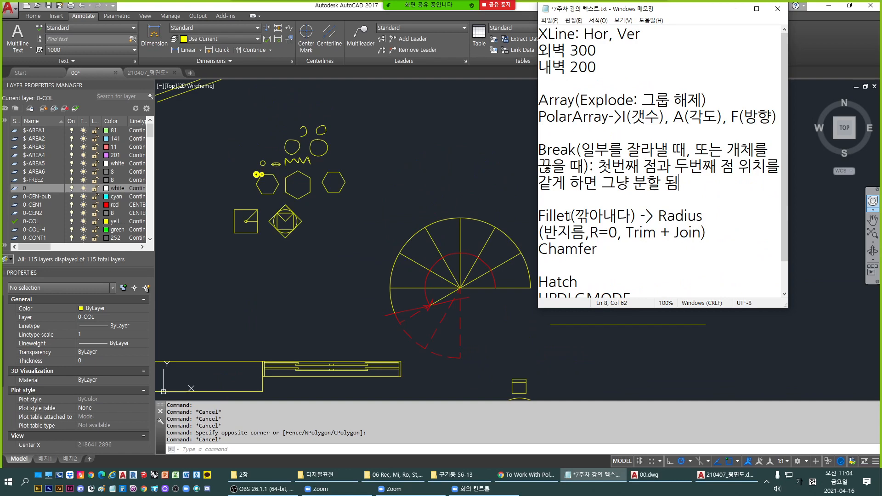
{"action": "left_click_drag", "start_coordinate": [570, 219], "coordinate": [540, 223]}
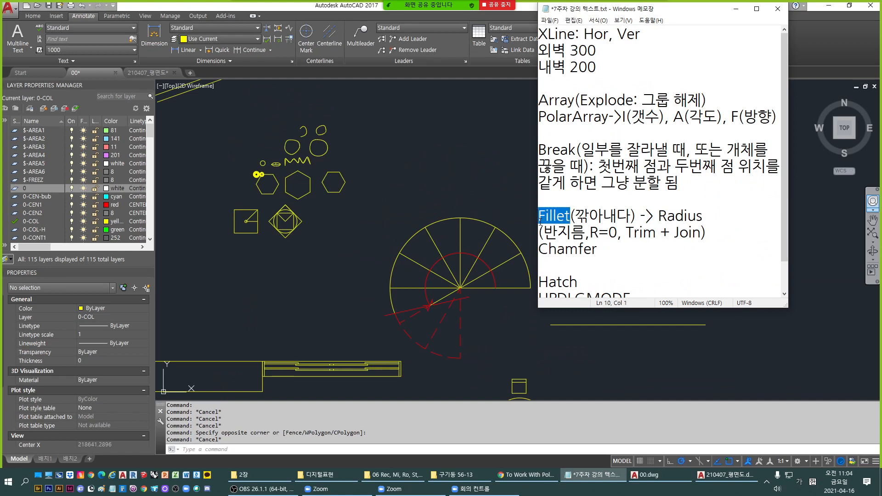
{"action": "left_click_drag", "start_coordinate": [598, 249], "coordinate": [540, 249]}
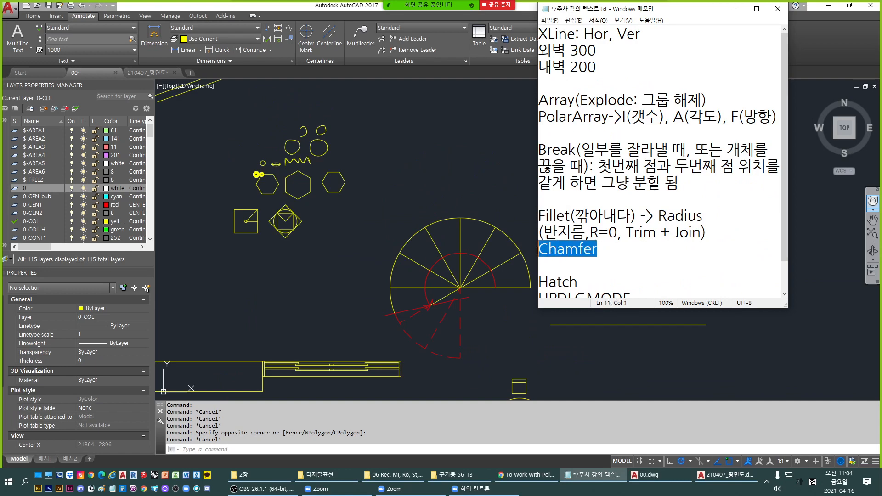
{"action": "left_click_drag", "start_coordinate": [570, 216], "coordinate": [540, 216]}
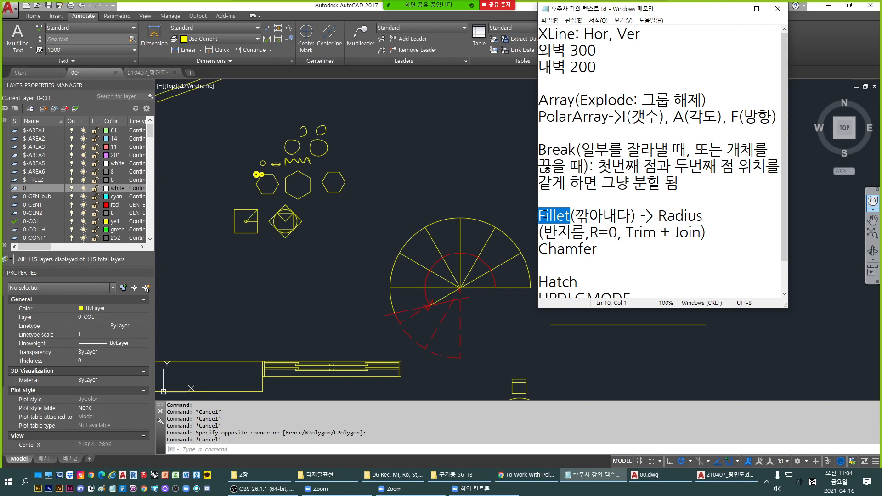
{"action": "left_click", "coordinate": [462, 186]}
{"action": "left_click", "coordinate": [618, 334]}
{"action": "left_click", "coordinate": [604, 310]}
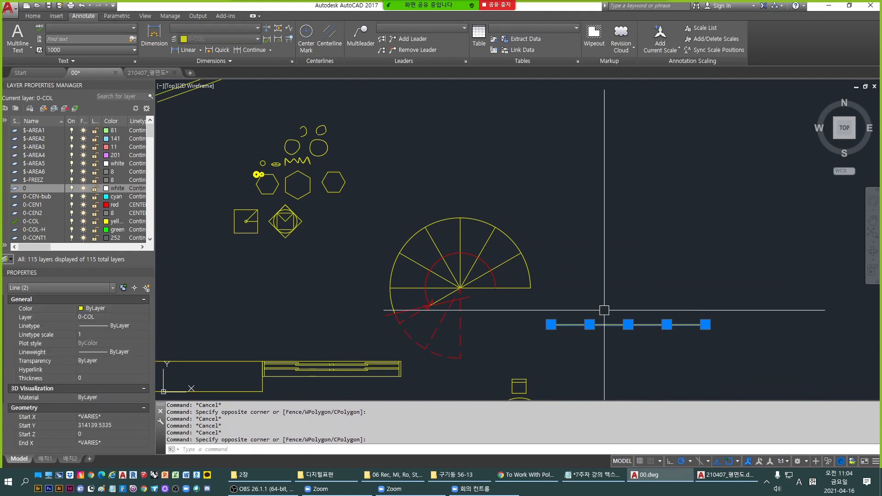
{"action": "key", "text": "Escape"}
{"action": "key", "text": "Escape"}
{"action": "key", "text": "Escape"}
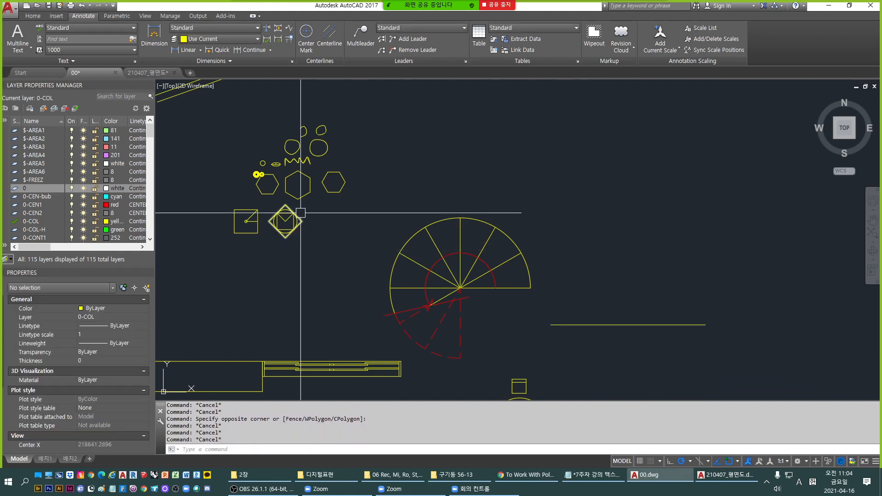
Copy the square beside the diamond figure into the empty area to the right of the radial fan shape.
{"action": "left_click", "coordinate": [240, 231]}
{"action": "type", "text": "c"}
{"action": "key", "text": "Return"}
{"action": "left_click", "coordinate": [245, 233]}
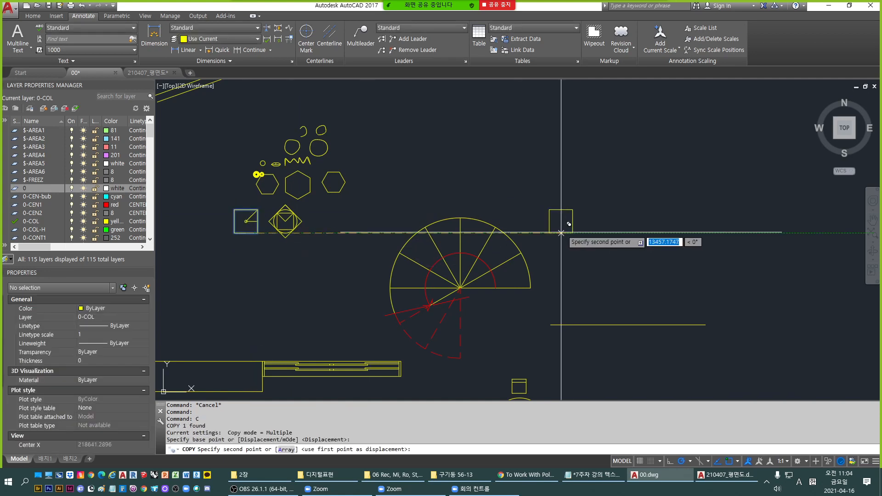
{"action": "scroll", "coordinate": [570, 266], "scroll_direction": "up", "scroll_amount": 2}
{"action": "left_click", "coordinate": [578, 279]}
{"action": "key", "text": "Escape"}
Fillet the copied square's upper-left corner with a radius of 200.
{"action": "scroll", "coordinate": [584, 291], "scroll_direction": "up", "scroll_amount": 4}
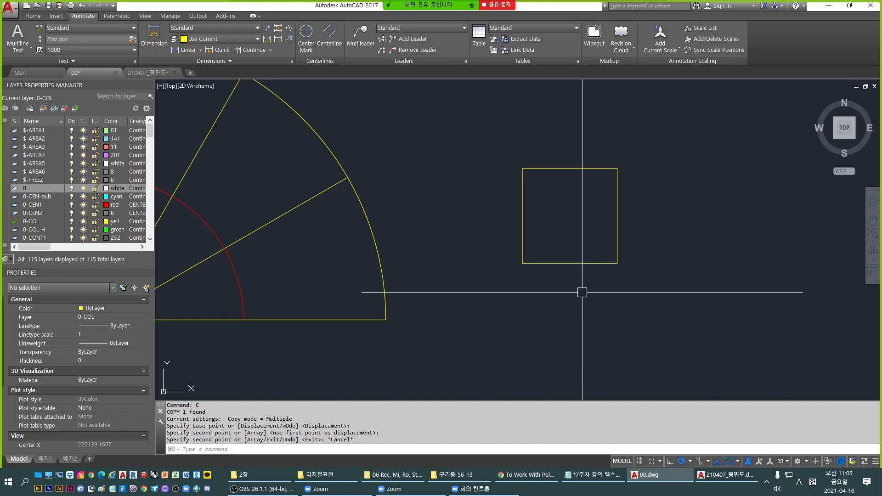
{"action": "key", "text": "Escape"}
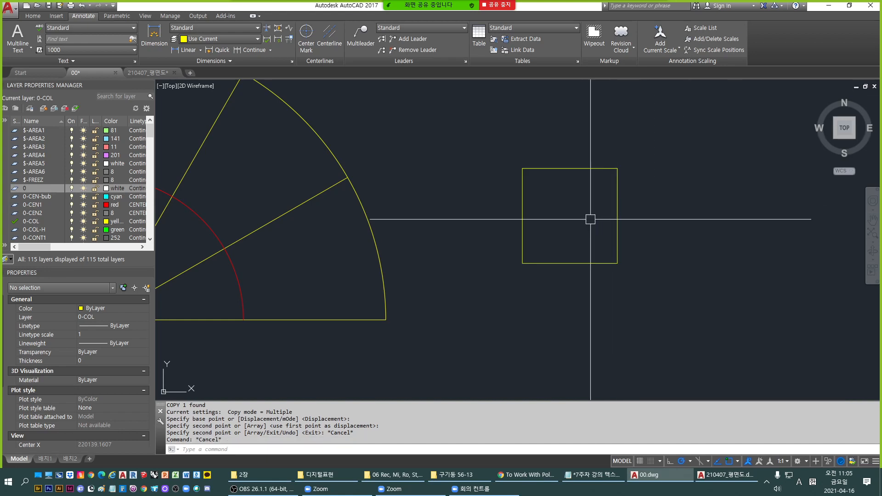
{"action": "type", "text": "FILLET"}
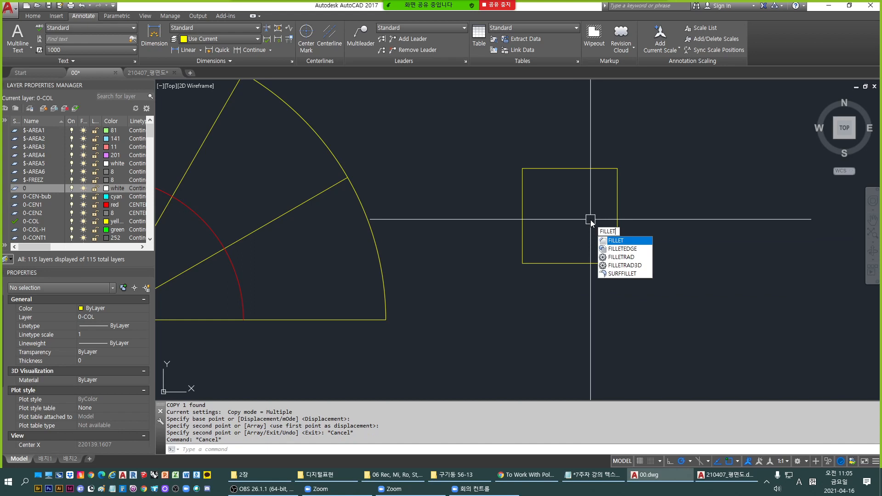
{"action": "key", "text": "Return"}
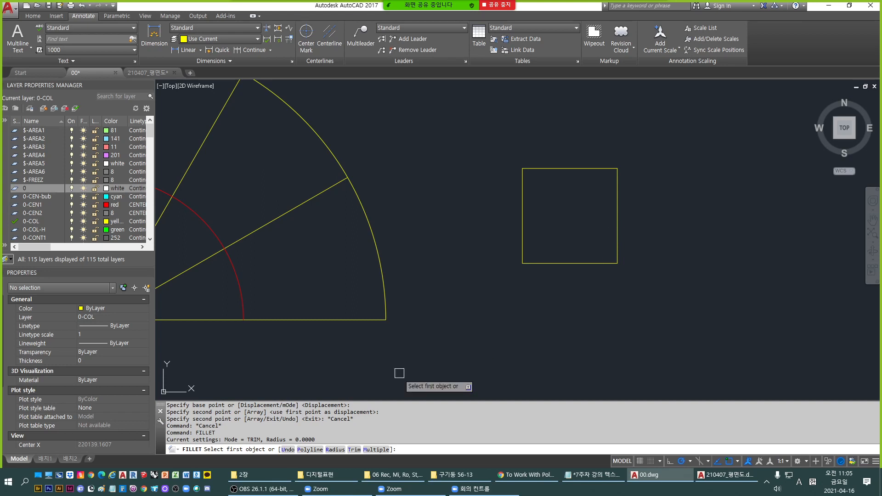
{"action": "left_click", "coordinate": [335, 449]}
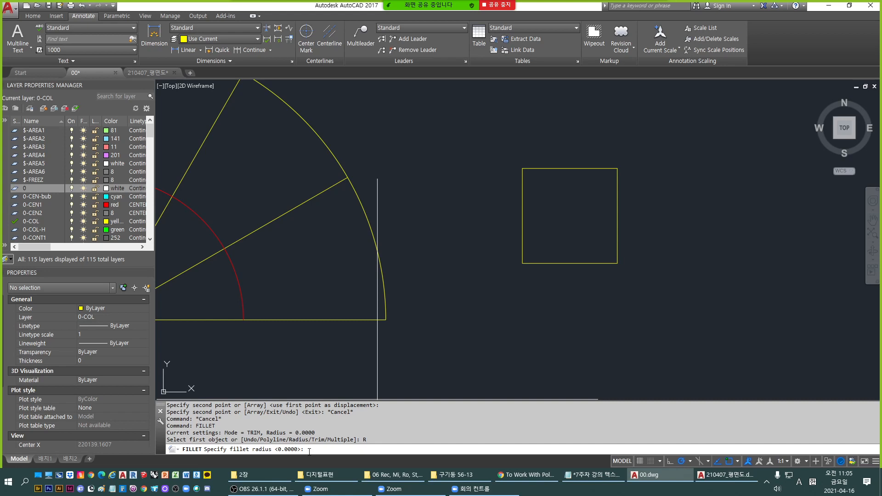
{"action": "scroll", "coordinate": [582, 172], "scroll_direction": "up", "scroll_amount": 4}
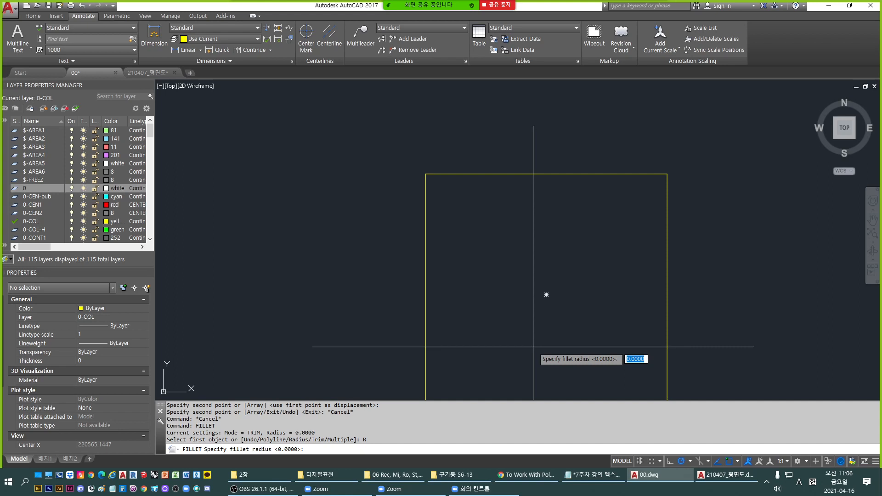
{"action": "type", "text": "200"}
{"action": "key", "text": "Return"}
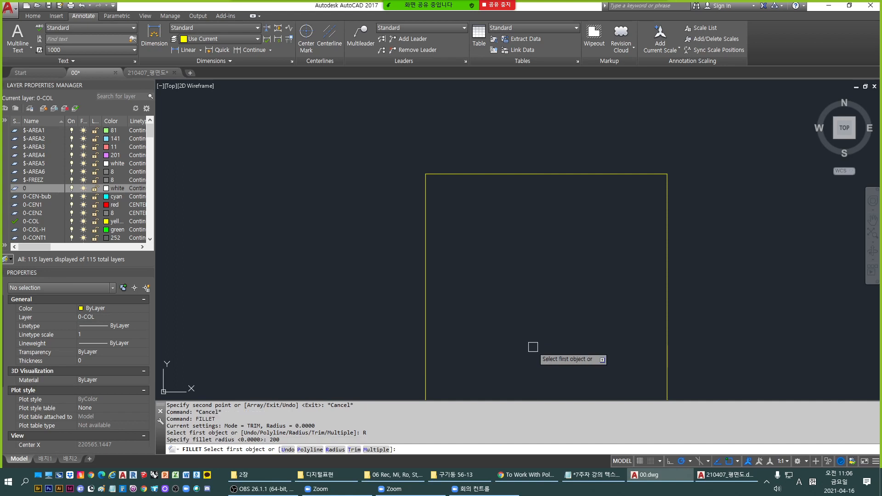
{"action": "scroll", "coordinate": [495, 309], "scroll_direction": "down", "scroll_amount": 2}
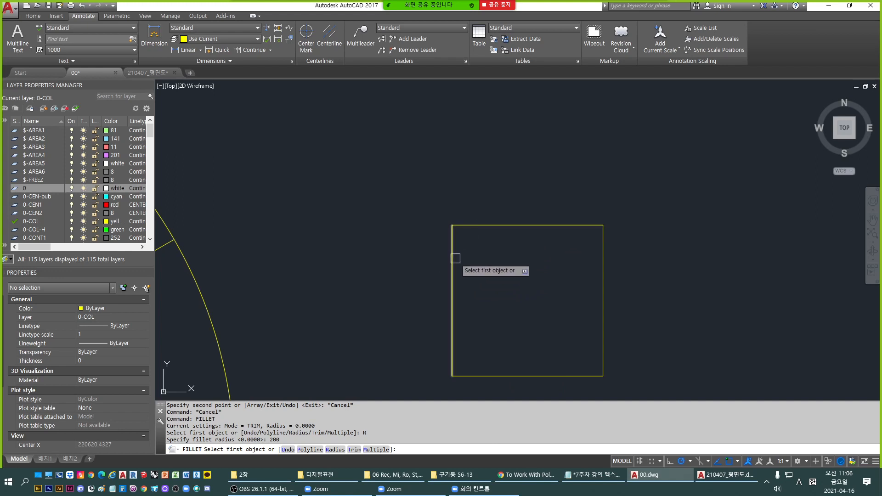
{"action": "scroll", "coordinate": [457, 255], "scroll_direction": "up", "scroll_amount": 2}
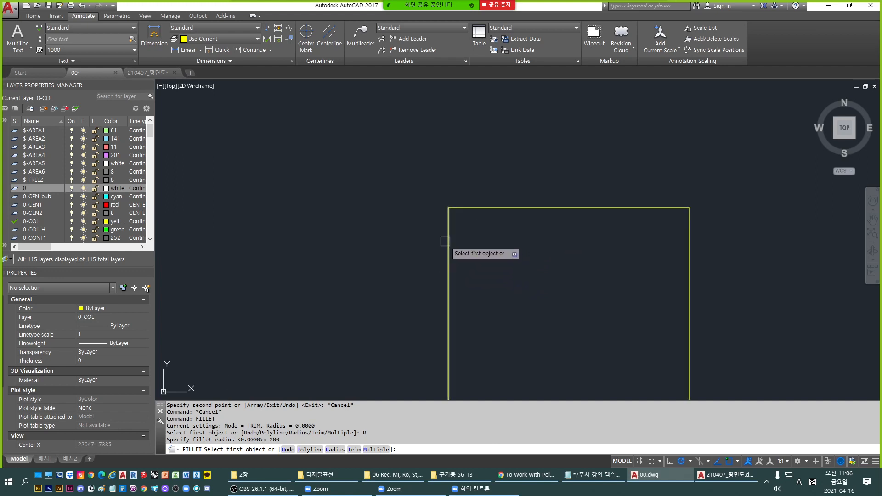
{"action": "left_click", "coordinate": [446, 241]}
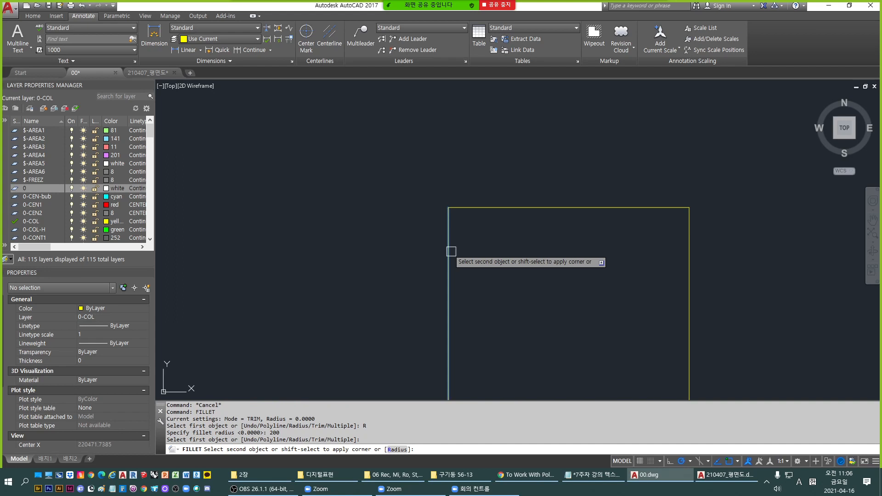
{"action": "left_click", "coordinate": [530, 211]}
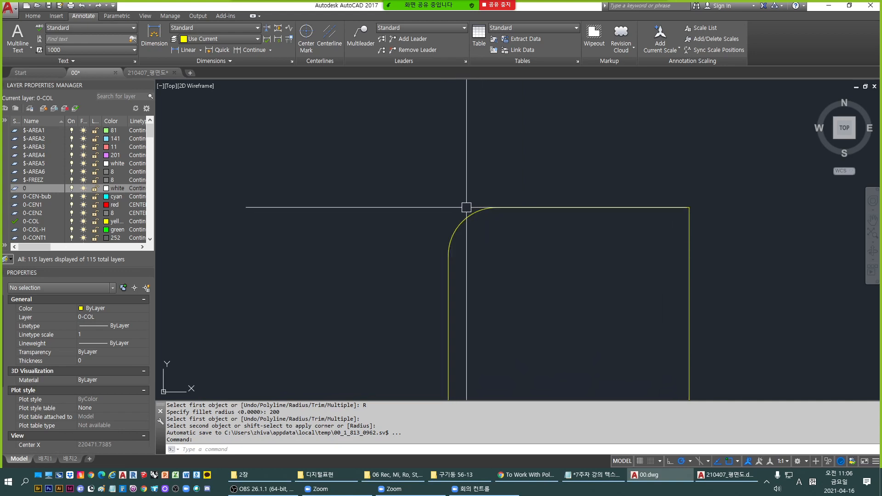
Explode the filleted square into separate segments and select its corner arc.
{"action": "type", "text": "x"}
{"action": "key", "text": "space"}
{"action": "left_click", "coordinate": [455, 232]}
{"action": "key", "text": "space"}
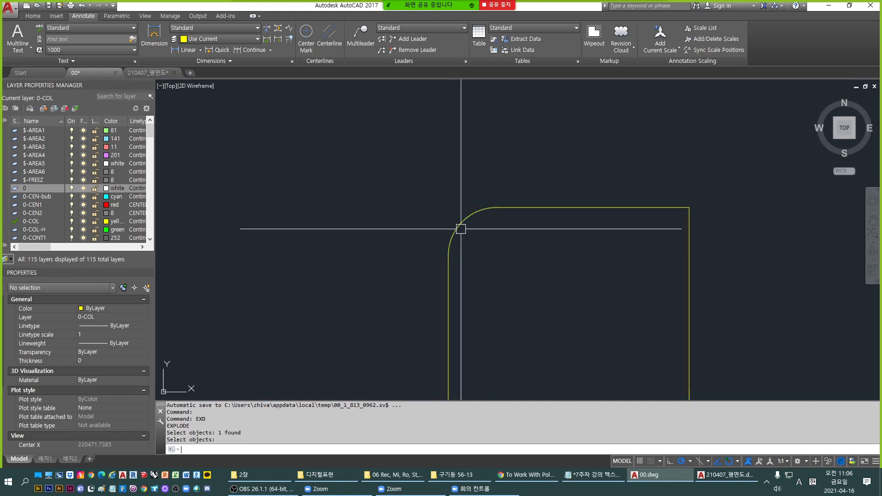
{"action": "key", "text": "Escape"}
{"action": "left_click", "coordinate": [457, 226]}
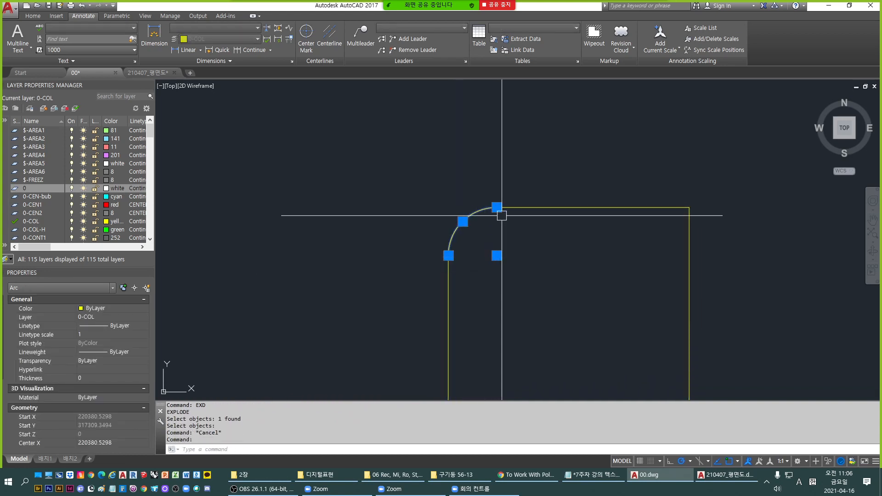
Draw a horizontal polyline from the corner arc's lower end to the arc's center and select it to show the radius.
{"action": "type", "text": "l"}
{"action": "key", "text": "space"}
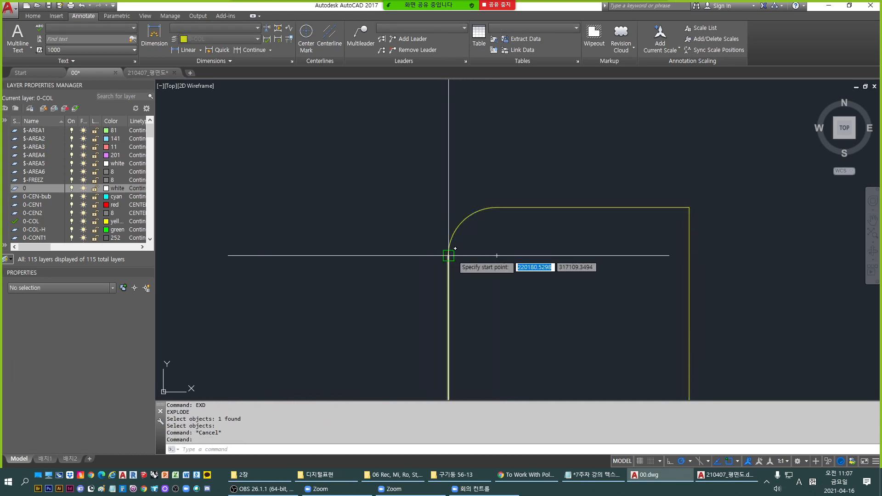
{"action": "left_click", "coordinate": [448, 256]}
{"action": "left_click", "coordinate": [496, 256]}
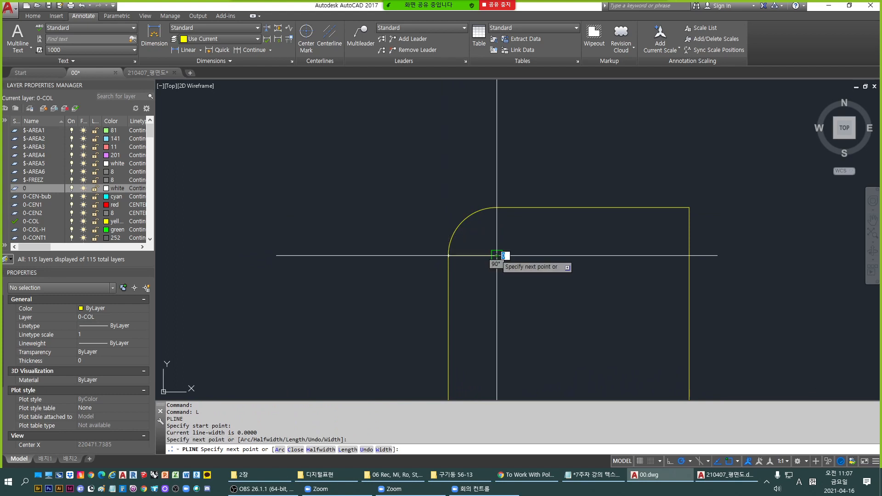
{"action": "key", "text": "Escape"}
{"action": "scroll", "coordinate": [467, 256], "scroll_direction": "up", "scroll_amount": 4}
{"action": "left_click", "coordinate": [465, 254]}
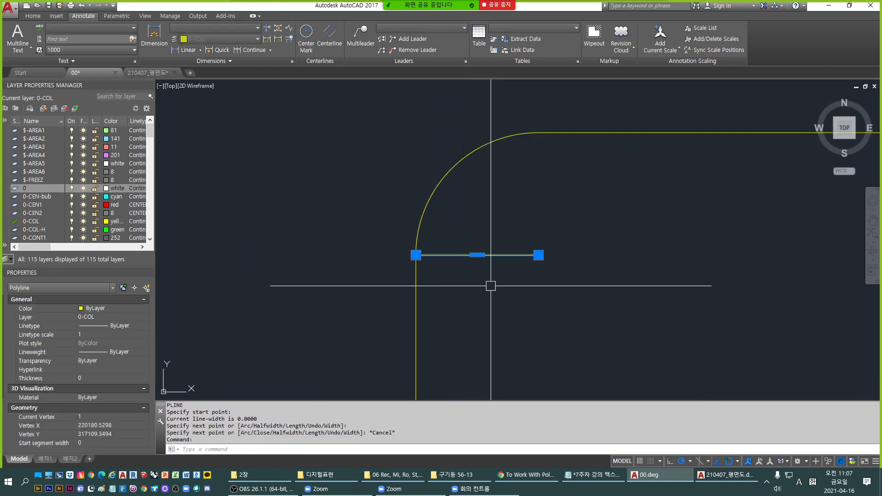
{"action": "scroll", "coordinate": [482, 273], "scroll_direction": "down", "scroll_amount": 2}
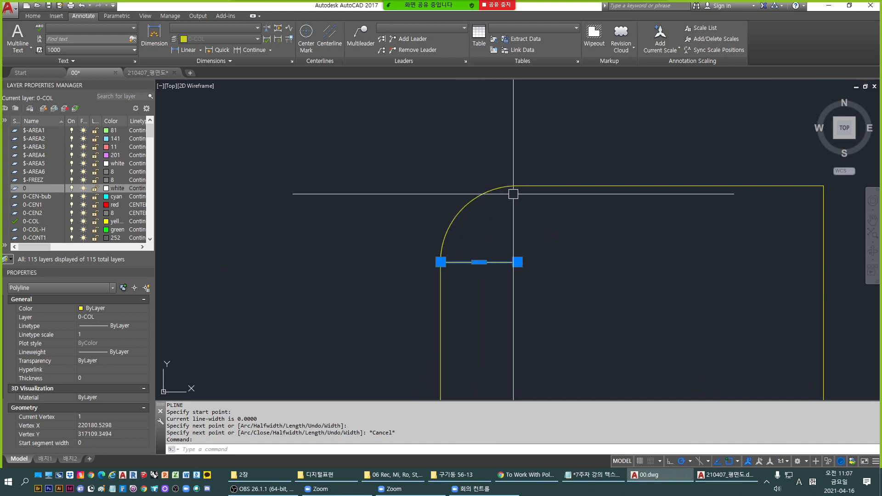
{"action": "scroll", "coordinate": [498, 223], "scroll_direction": "down", "scroll_amount": 2}
{"action": "key", "text": "Escape"}
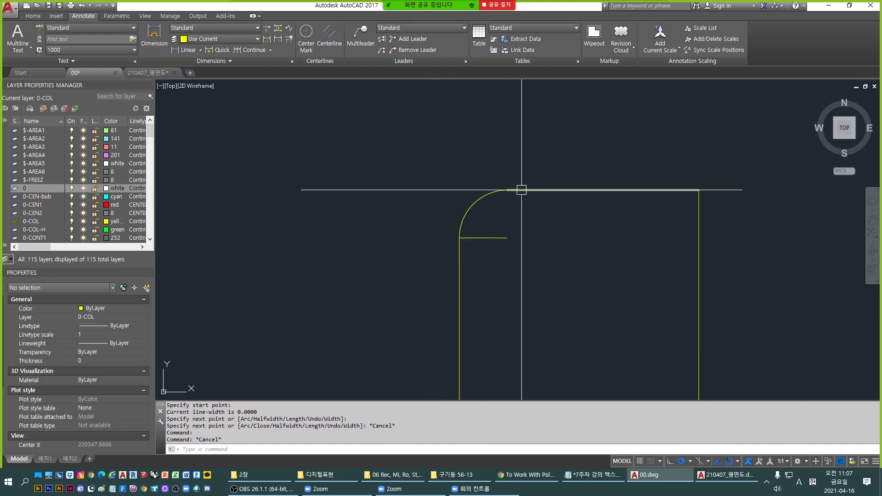
{"action": "middle_click_drag", "start_coordinate": [590, 270], "coordinate": [490, 221]}
{"action": "scroll", "coordinate": [489, 221], "scroll_direction": "down", "scroll_amount": 2}
{"action": "key", "text": "Escape"}
{"action": "key", "text": "Escape"}
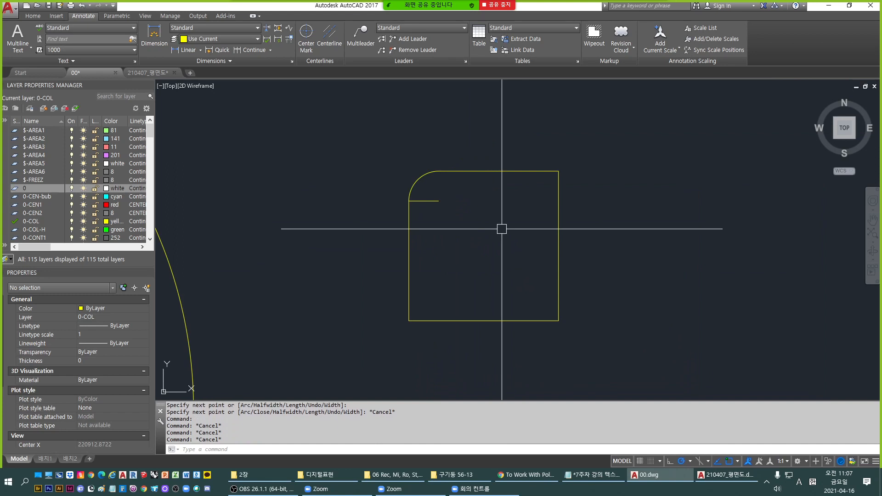
{"action": "type", "text": "F"}
{"action": "key", "text": "Return"}
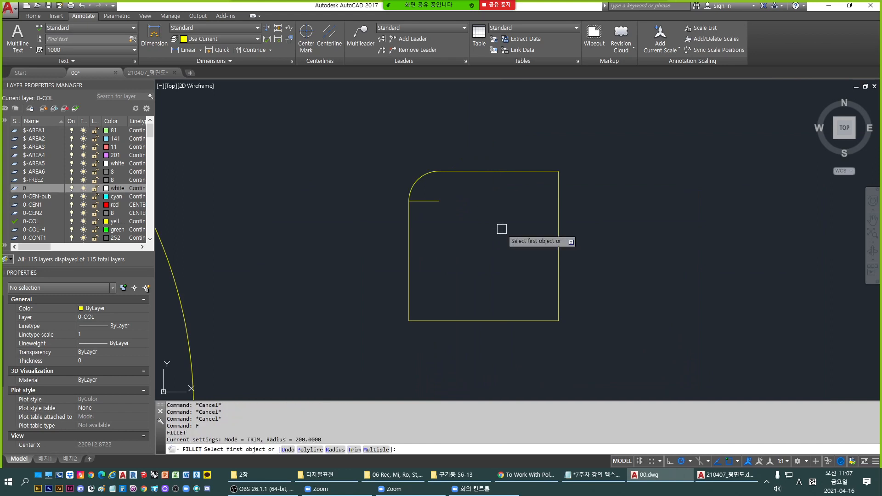
{"action": "key", "text": "Escape"}
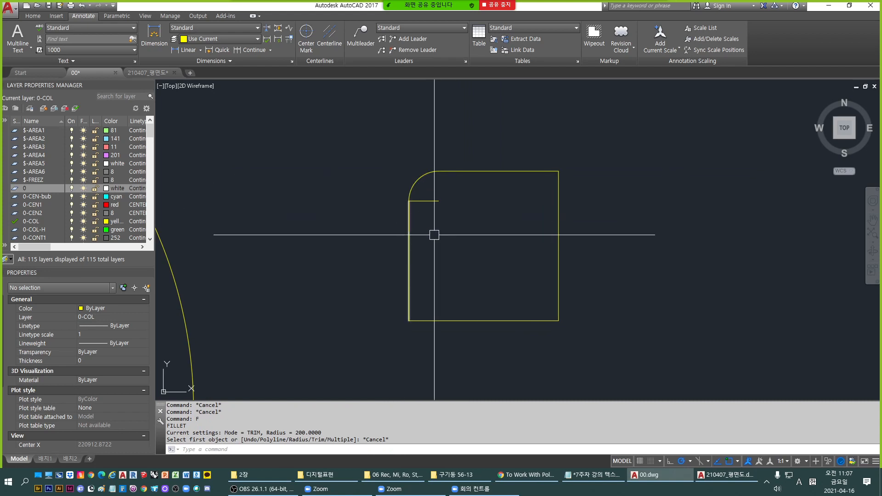
{"action": "key", "text": "Escape"}
{"action": "key", "text": "Escape"}
{"action": "key", "text": "Escape"}
{"action": "key", "text": "Escape"}
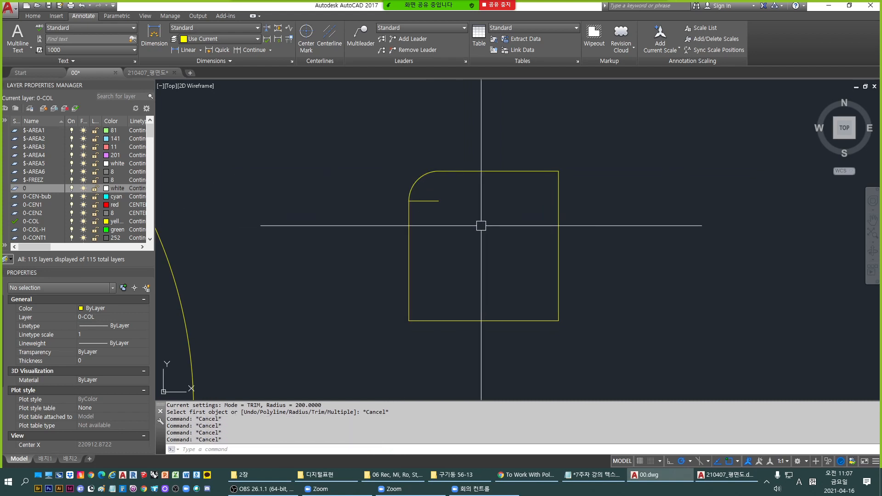
Examine the Trim and No trim mode options of the Fillet command, leaving without choosing one.
{"action": "type", "text": "f"}
{"action": "key", "text": "Return"}
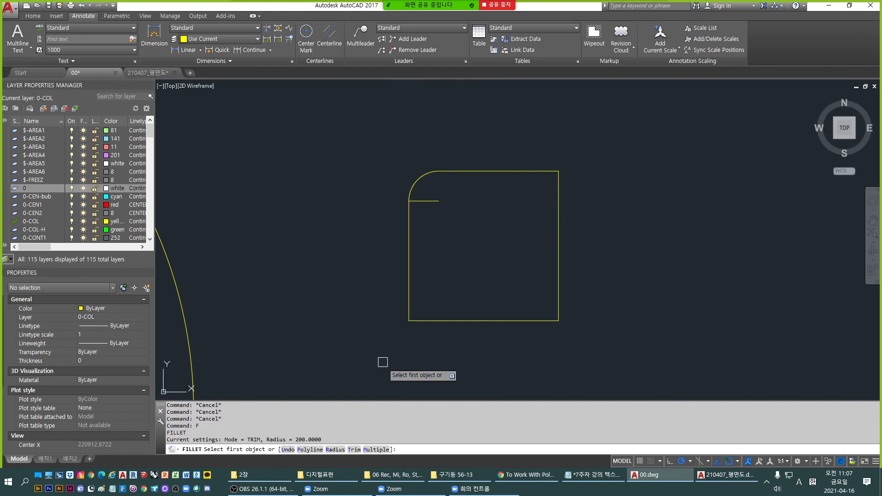
{"action": "left_click", "coordinate": [355, 449]}
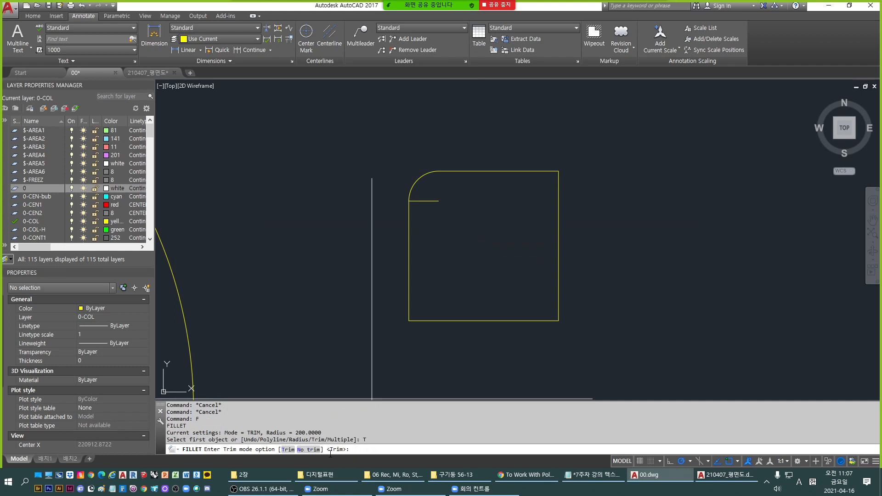
{"action": "key", "text": "Escape"}
{"action": "key", "text": "Escape"}
{"action": "key", "text": "Escape"}
{"action": "key", "text": "Escape"}
{"action": "key", "text": "Escape"}
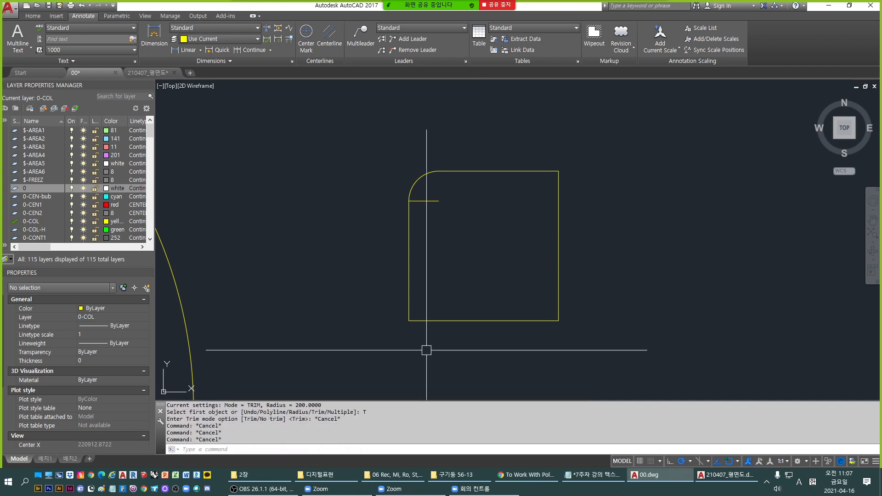
{"action": "type", "text": "f"}
{"action": "key", "text": "Return"}
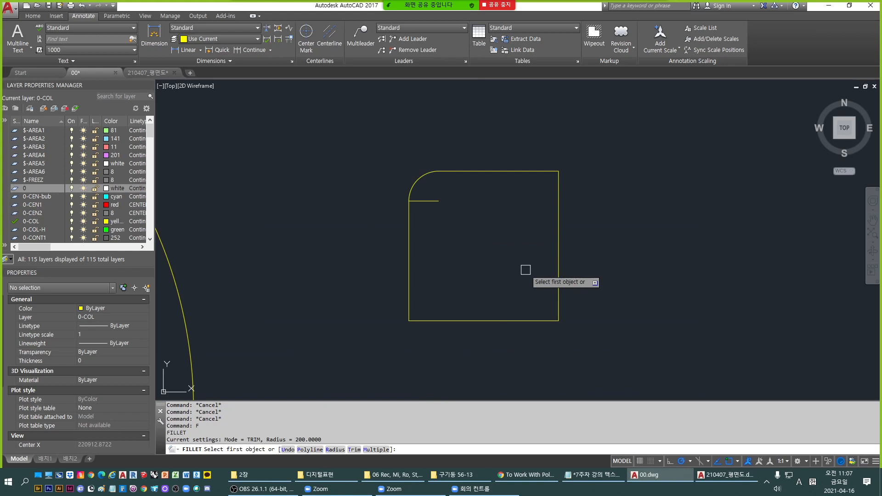
{"action": "type", "text": "t"}
{"action": "key", "text": "Return"}
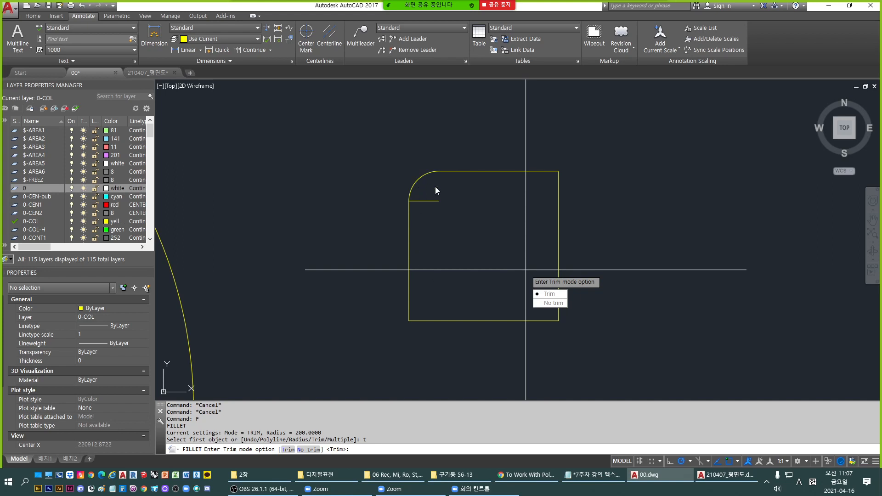
{"action": "key", "text": "Escape"}
Draw a vertical polyline up from the corner arc's lower end and a horizontal one from its upper end so they cross at the square corner.
{"action": "scroll", "coordinate": [411, 187], "scroll_direction": "up", "scroll_amount": 4}
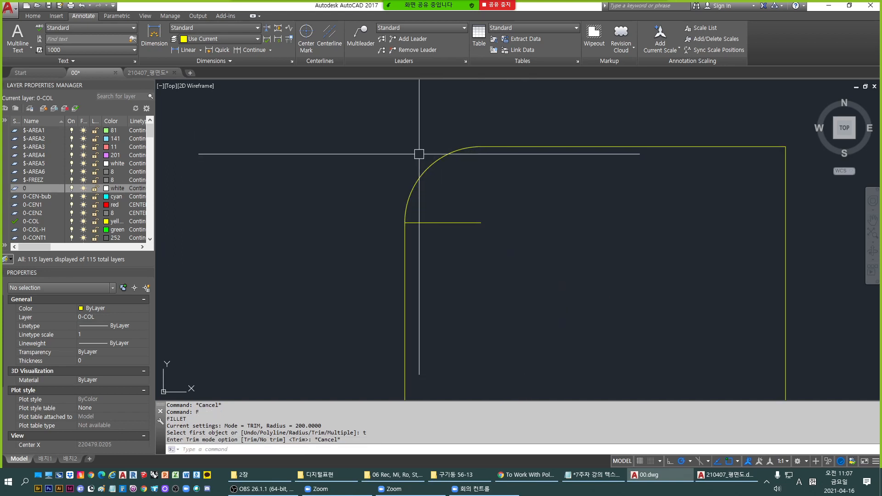
{"action": "middle_click_drag", "start_coordinate": [419, 154], "coordinate": [419, 187]}
{"action": "key", "text": "Escape"}
{"action": "key", "text": "Escape"}
{"action": "type", "text": "l"}
{"action": "key", "text": "Return"}
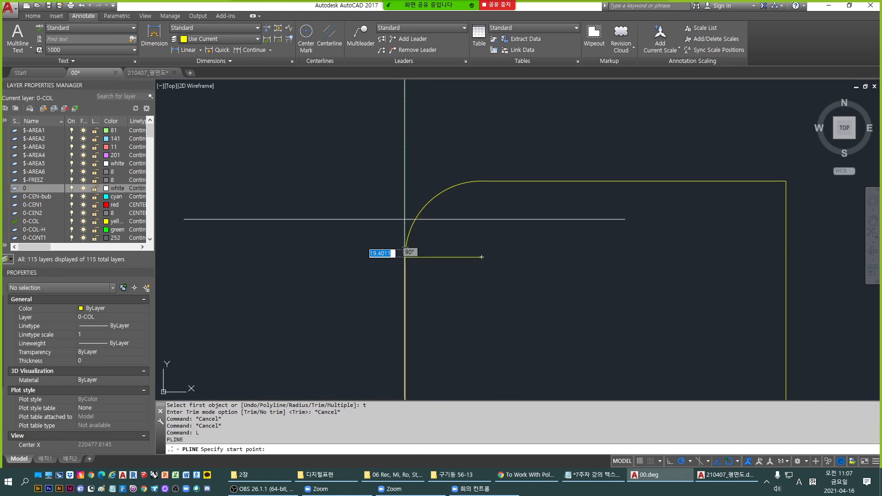
{"action": "left_click", "coordinate": [405, 135]}
{"action": "key", "text": "Return"}
{"action": "key", "text": "Return"}
{"action": "left_click", "coordinate": [482, 181]}
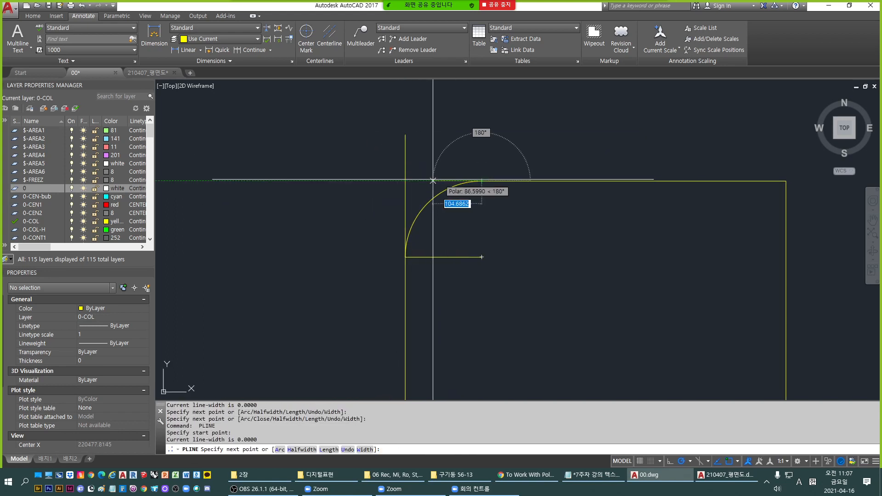
{"action": "left_click", "coordinate": [405, 181]}
{"action": "key", "text": "Return"}
Trim the vertical line's overshoot above the square's top edge, using the horizontal line as the cutting edge.
{"action": "key", "text": "Escape"}
{"action": "type", "text": "tr"}
{"action": "key", "text": "Return"}
{"action": "left_click", "coordinate": [418, 181]}
{"action": "key", "text": "Return"}
{"action": "left_click", "coordinate": [404, 168]}
{"action": "key", "text": "Return"}
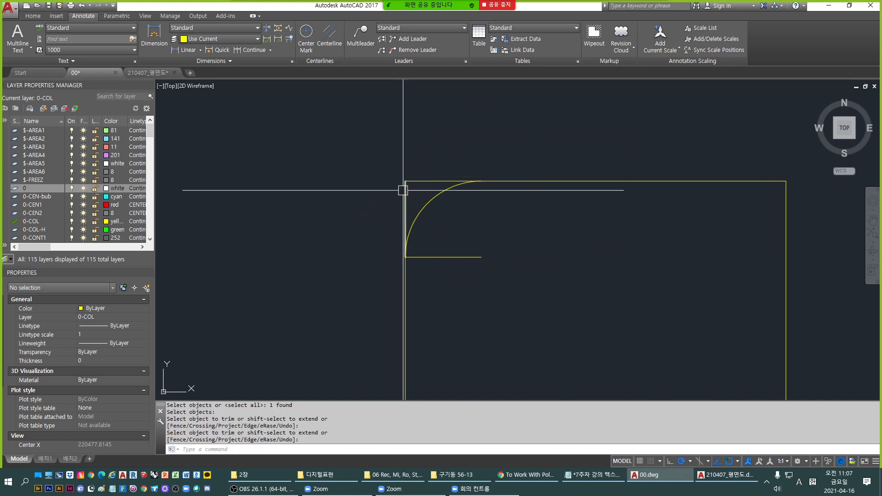
{"action": "key", "text": "Escape"}
{"action": "left_click", "coordinate": [425, 176]}
{"action": "left_click", "coordinate": [417, 197]}
{"action": "key", "text": "Escape"}
{"action": "left_click", "coordinate": [413, 193]}
{"action": "left_click", "coordinate": [388, 193]}
{"action": "key", "text": "Escape"}
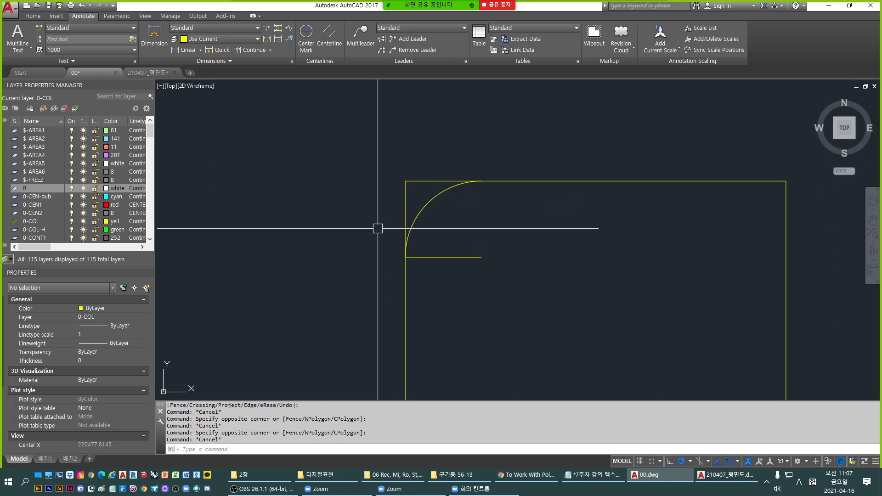
{"action": "key", "text": "Escape"}
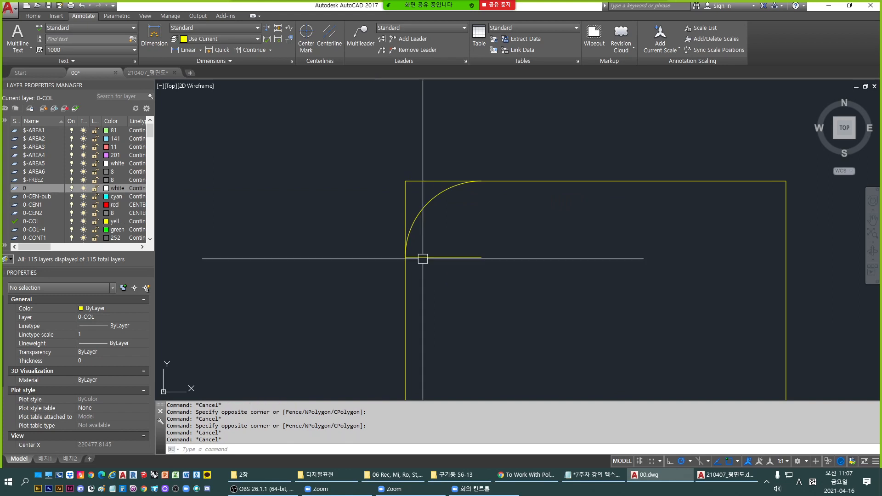
Erase the horizontal radius line running from the corner arc's lower end to its center.
{"action": "left_click", "coordinate": [482, 293]}
{"action": "left_click", "coordinate": [447, 242]}
{"action": "type", "text": "e"}
{"action": "key", "text": "space"}
{"action": "key", "text": "Escape"}
{"action": "middle_click_drag", "start_coordinate": [619, 312], "coordinate": [541, 266]}
{"action": "key", "text": "Escape"}
{"action": "key", "text": "Escape"}
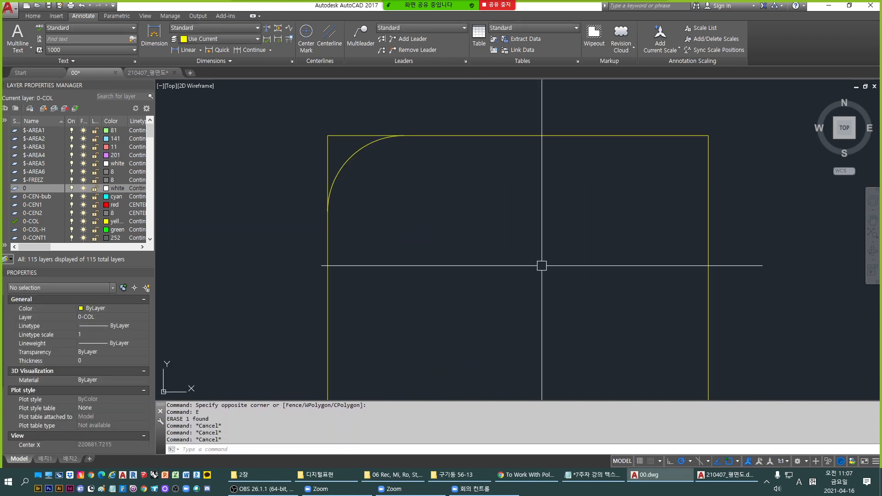
Fillet the square's upper-right corner in No trim mode.
{"action": "type", "text": "f"}
{"action": "key", "text": "space"}
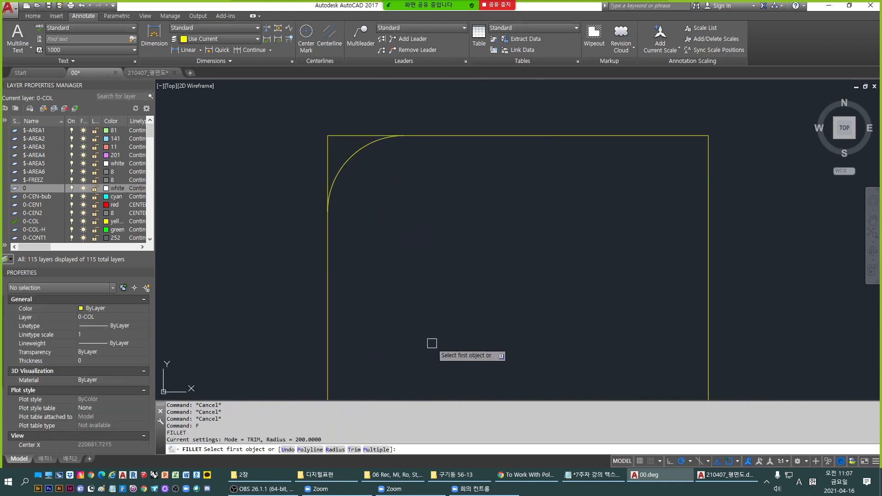
{"action": "type", "text": "t"}
{"action": "key", "text": "space"}
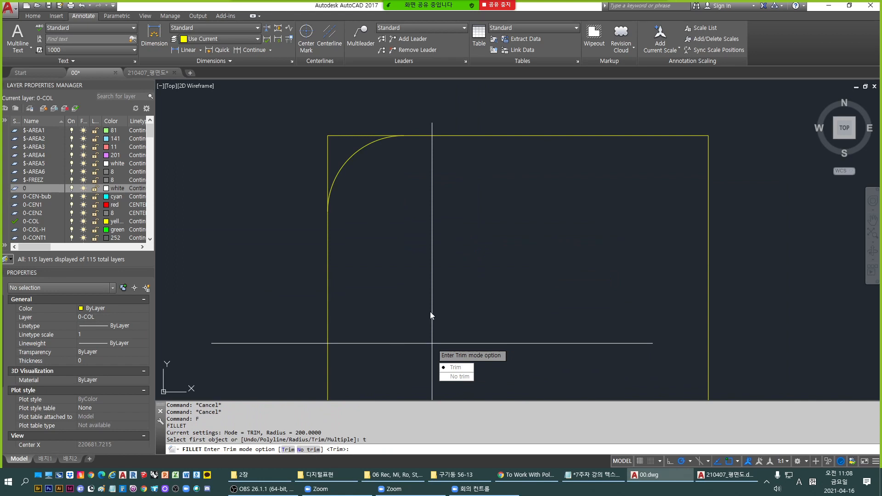
{"action": "type", "text": "n"}
{"action": "key", "text": "space"}
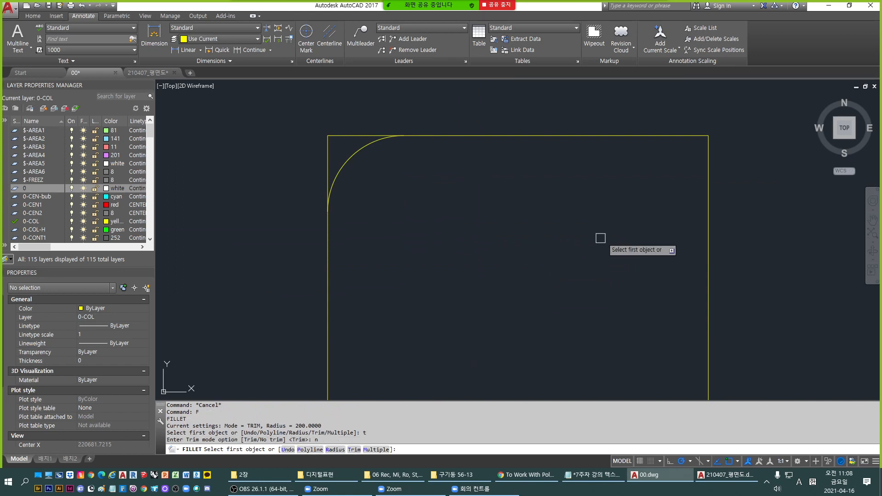
{"action": "left_click", "coordinate": [660, 136]}
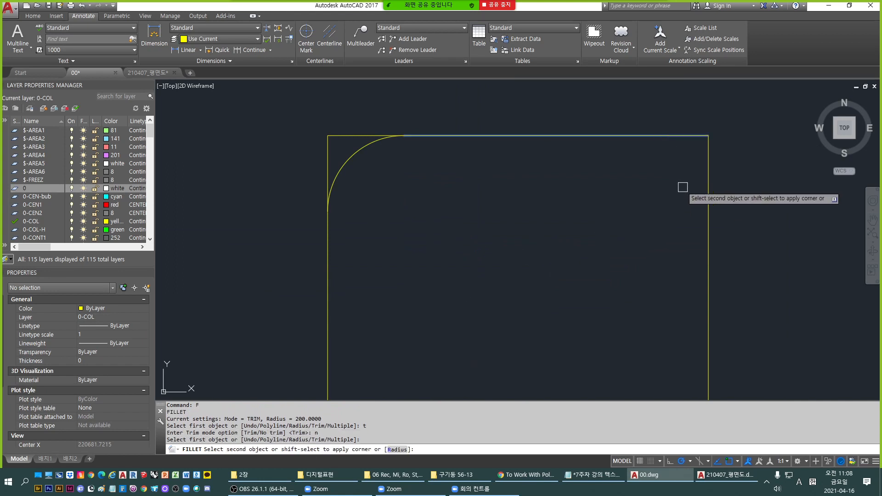
{"action": "left_click", "coordinate": [708, 198]}
{"action": "key", "text": "Escape"}
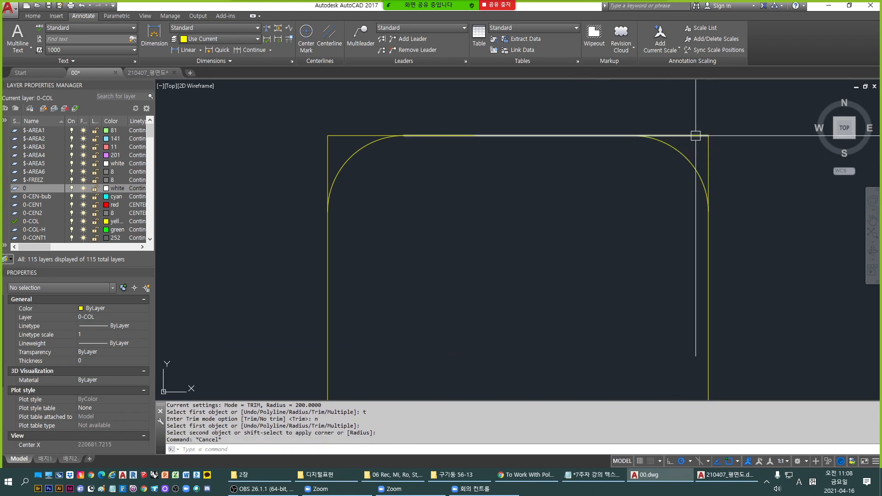
Select the top edge, right edge and corner arc in turn to examine how the No trim fillet leaves the original edges.
{"action": "left_click", "coordinate": [694, 136]}
{"action": "key", "text": "Escape"}
{"action": "left_click", "coordinate": [707, 164]}
{"action": "key", "text": "Escape"}
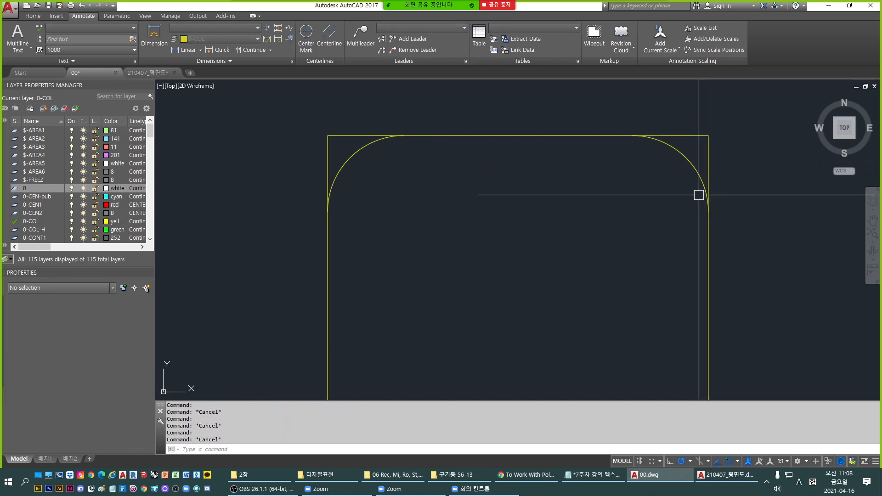
{"action": "left_click", "coordinate": [698, 191]}
{"action": "key", "text": "Escape"}
{"action": "left_click", "coordinate": [606, 135]}
{"action": "key", "text": "Escape"}
{"action": "left_click", "coordinate": [707, 149]}
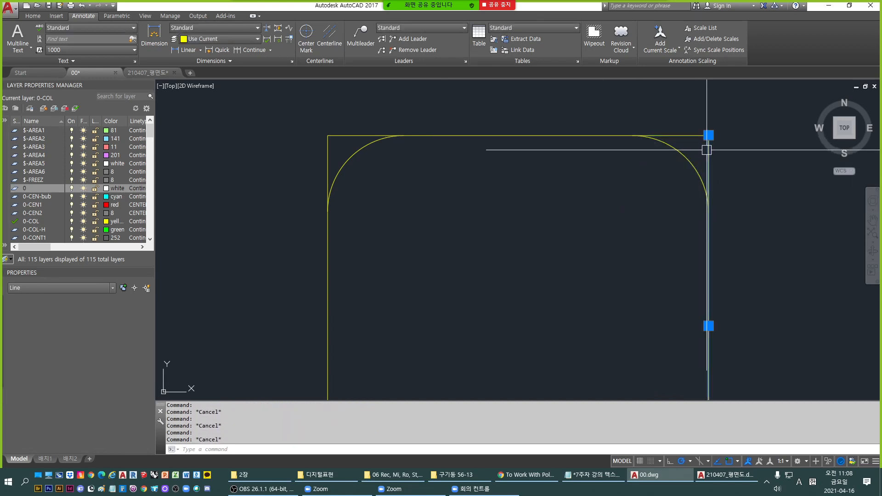
{"action": "key", "text": "Escape"}
{"action": "scroll", "coordinate": [617, 146], "scroll_direction": "down", "scroll_amount": 2}
{"action": "key", "text": "Escape"}
{"action": "key", "text": "Escape"}
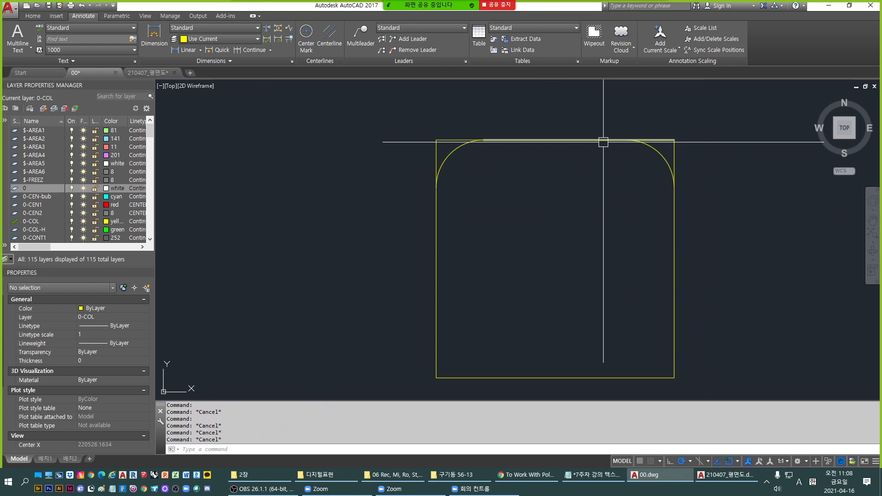
{"action": "left_click", "coordinate": [661, 136]}
{"action": "left_click", "coordinate": [676, 152]}
{"action": "key", "text": "Escape"}
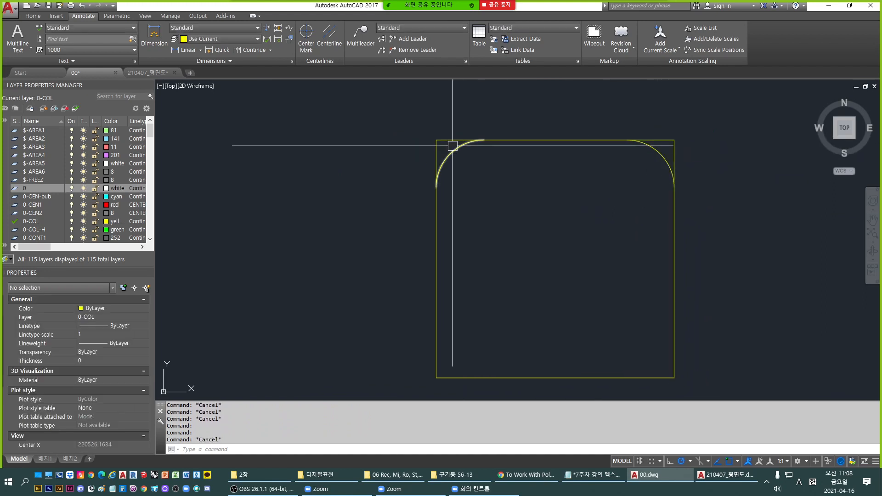
Undo the fillet demonstration edits back to before the square was copied.
{"action": "scroll", "coordinate": [452, 145], "scroll_direction": "up", "scroll_amount": 2}
{"action": "key", "text": "ctrl+z"}
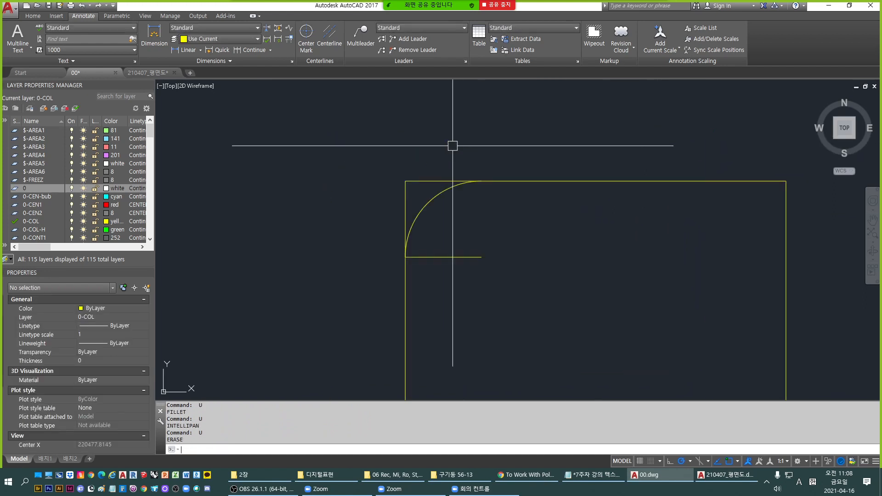
{"action": "key", "text": "ctrl+z"}
{"action": "key", "text": "ctrl+z"}
{"action": "key", "text": "ctrl+z"}
{"action": "key", "text": "ctrl+z"}
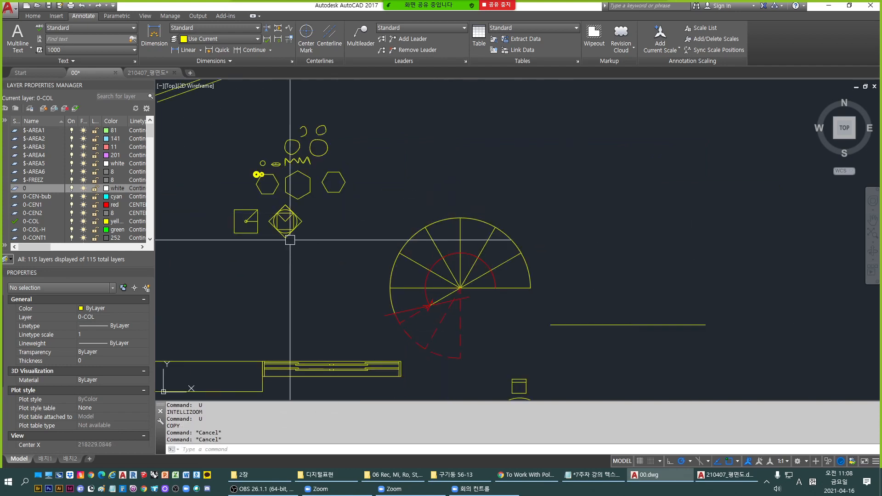
Copy the small square from its lower-left corner to the empty area beyond the fan-shaped array.
{"action": "left_click", "coordinate": [252, 210]}
{"action": "type", "text": "c"}
{"action": "key", "text": "Return"}
{"action": "left_click", "coordinate": [234, 233]}
{"action": "left_click", "coordinate": [634, 248]}
{"action": "key", "text": "Escape"}
{"action": "scroll", "coordinate": [700, 251], "scroll_direction": "up", "scroll_amount": 4}
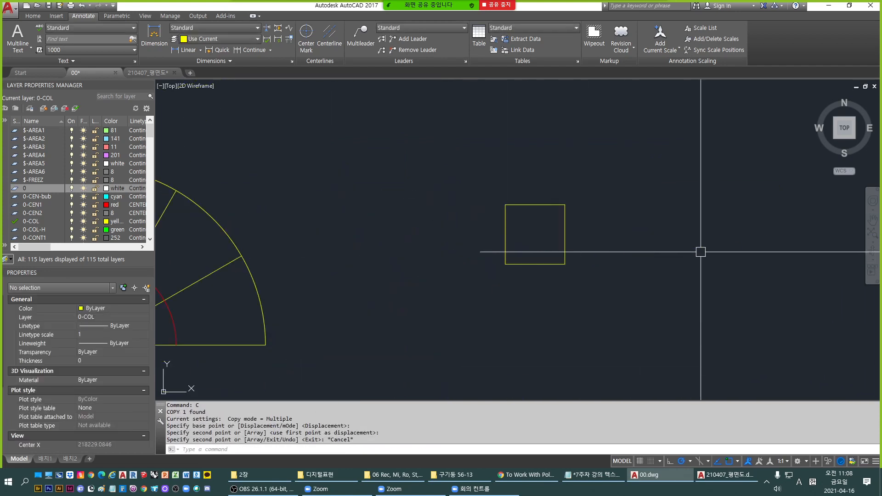
{"action": "type", "text": "f"}
{"action": "key", "text": "Return"}
{"action": "left_click", "coordinate": [564, 222]}
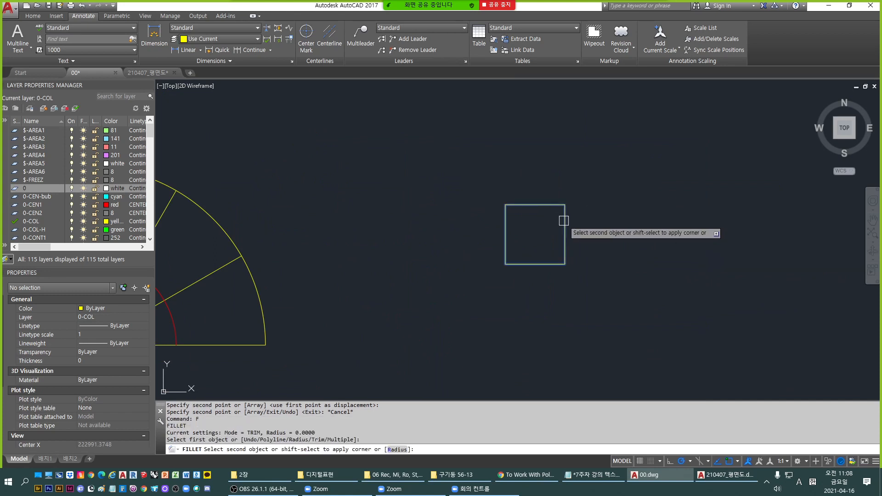
{"action": "key", "text": "Escape"}
{"action": "key", "text": "Escape"}
Fillet the copied square's upper-right corner with a radius of 200 in Trim mode.
{"action": "type", "text": "f"}
{"action": "key", "text": "Return"}
{"action": "type", "text": "r"}
{"action": "key", "text": "Return"}
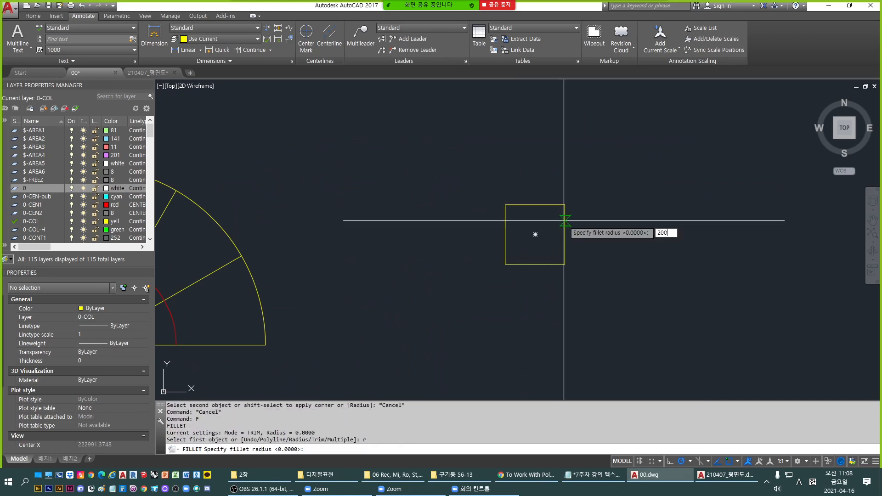
{"action": "type", "text": "200"}
{"action": "key", "text": "Return"}
{"action": "scroll", "coordinate": [567, 222], "scroll_direction": "up", "scroll_amount": 4}
{"action": "left_click", "coordinate": [551, 179]}
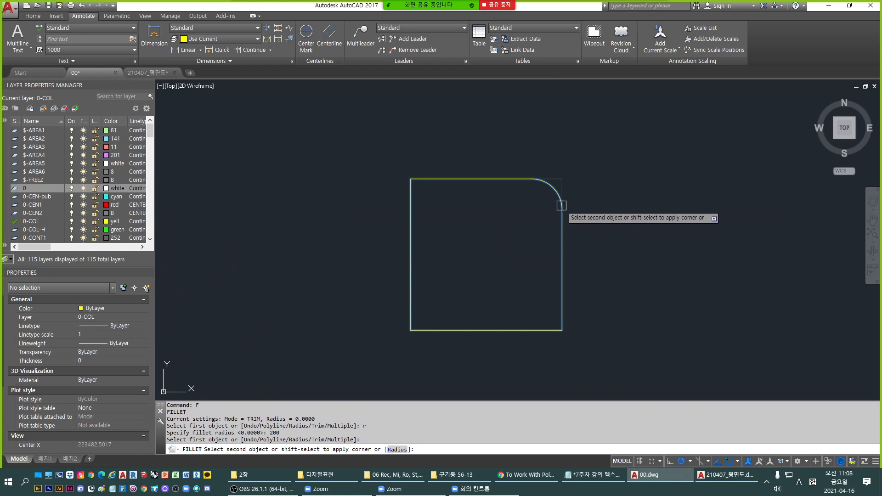
{"action": "left_click", "coordinate": [561, 205]}
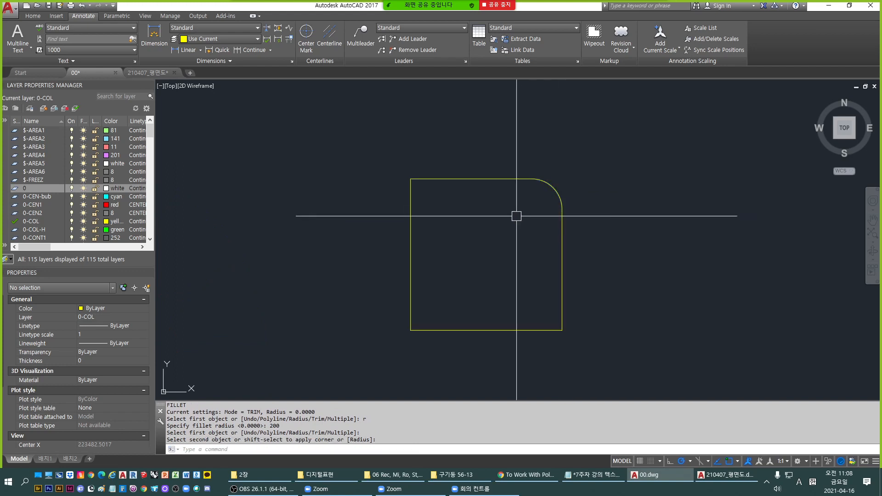
{"action": "left_click", "coordinate": [561, 191]}
{"action": "key", "text": "Escape"}
{"action": "key", "text": "Escape"}
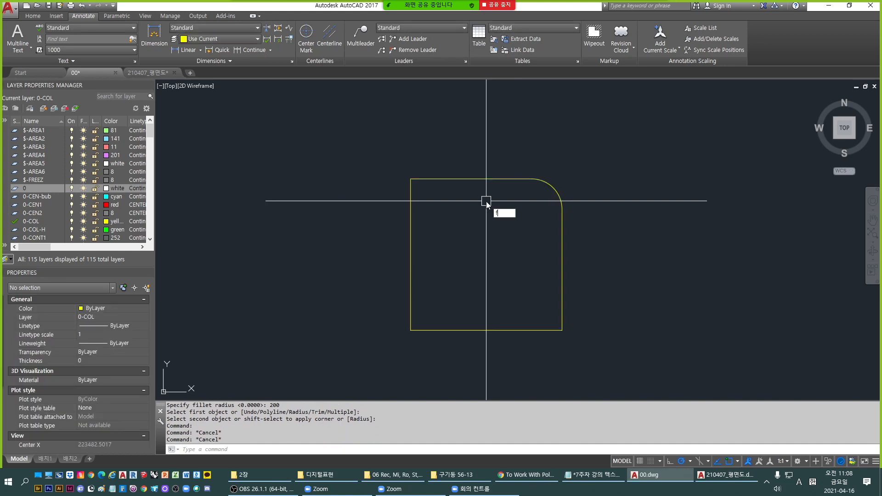
Fillet the copied square's upper-left corner in No trim mode.
{"action": "type", "text": "f"}
{"action": "key", "text": "Return"}
{"action": "type", "text": "t"}
{"action": "key", "text": "Return"}
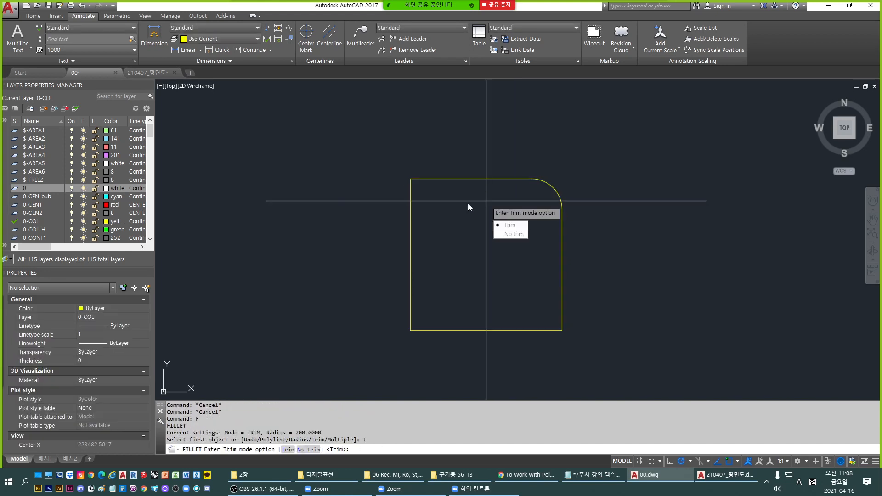
{"action": "type", "text": "n"}
{"action": "key", "text": "Return"}
{"action": "left_click", "coordinate": [422, 179]}
{"action": "left_click", "coordinate": [411, 203]}
{"action": "key", "text": "space"}
{"action": "key", "text": "Escape"}
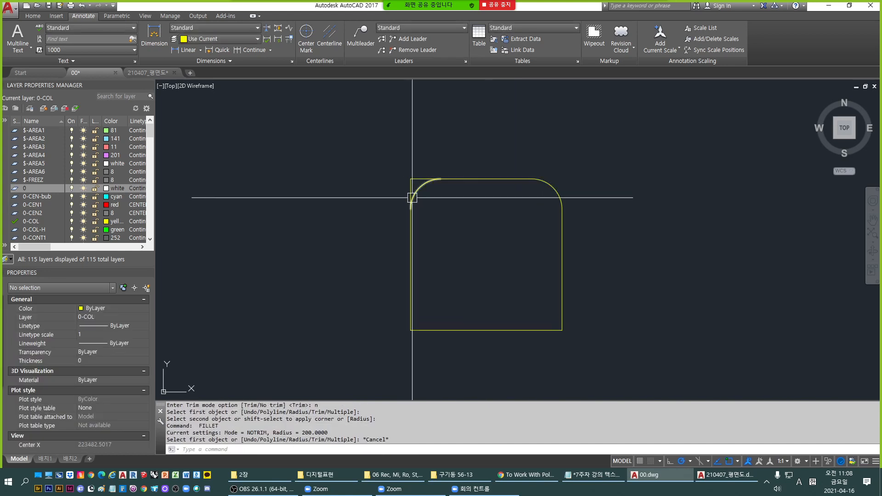
Select the upper-left arc and the square's polyline in turn to compare the untrimmed corner with the trimmed one.
{"action": "left_click", "coordinate": [411, 199]}
{"action": "key", "text": "Escape"}
{"action": "left_click", "coordinate": [409, 202]}
{"action": "key", "text": "Escape"}
{"action": "scroll", "coordinate": [410, 188], "scroll_direction": "up", "scroll_amount": 4}
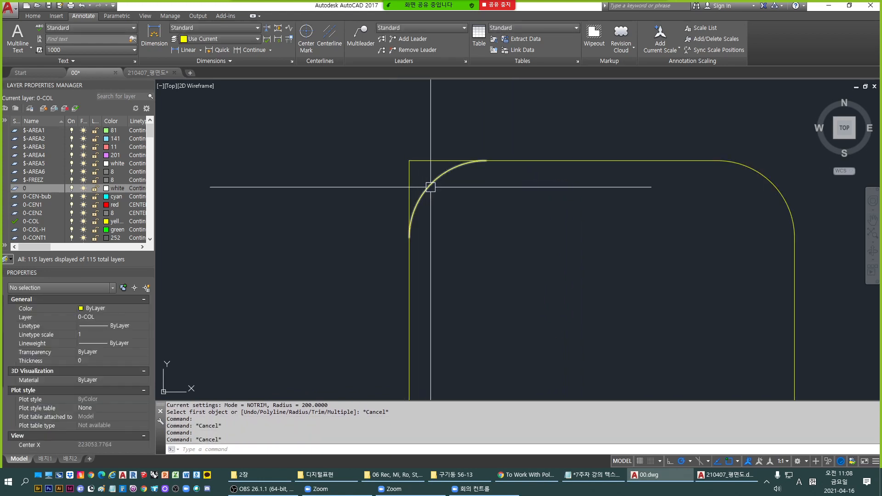
{"action": "left_click", "coordinate": [428, 187]}
{"action": "scroll", "coordinate": [502, 225], "scroll_direction": "down", "scroll_amount": 2}
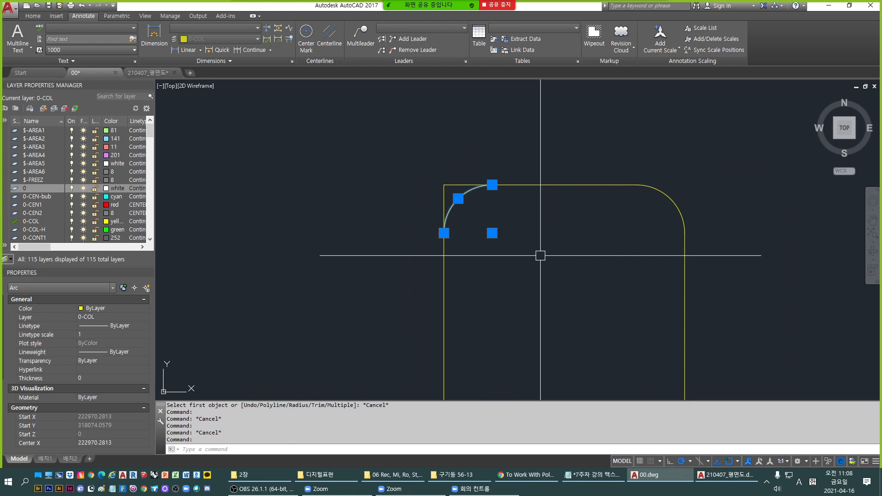
{"action": "scroll", "coordinate": [530, 212], "scroll_direction": "down", "scroll_amount": 2}
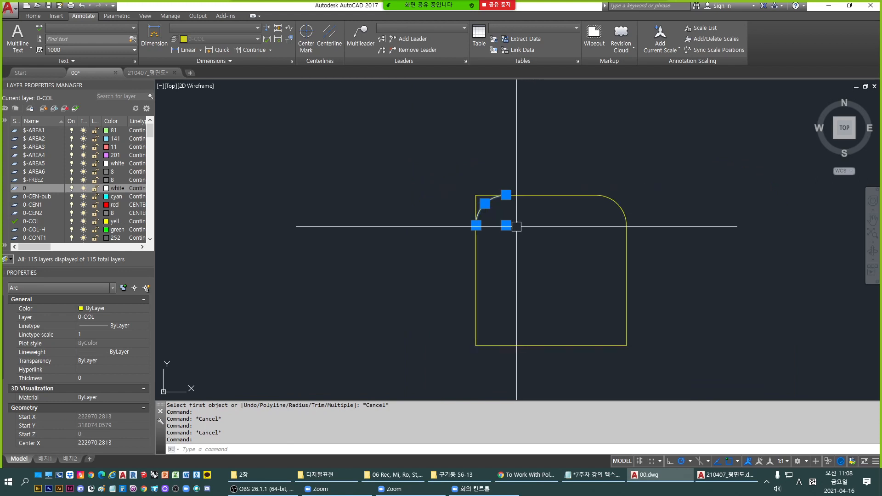
{"action": "scroll", "coordinate": [605, 208], "scroll_direction": "up", "scroll_amount": 2}
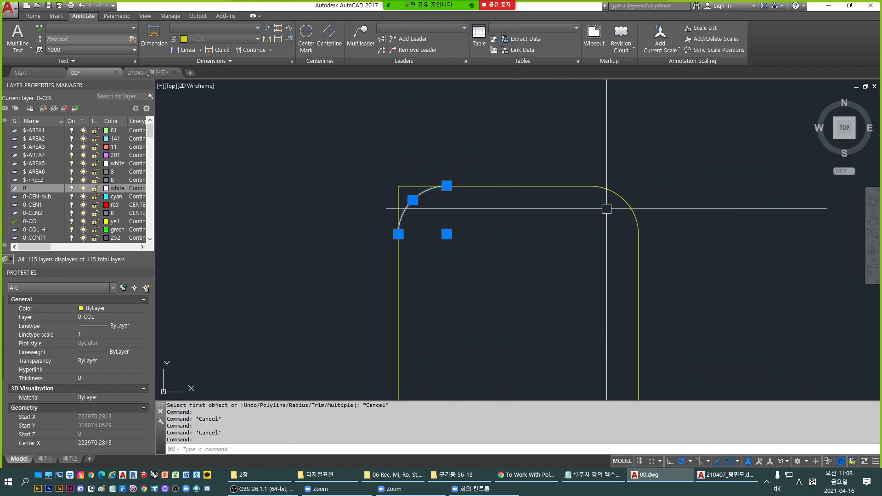
{"action": "left_click", "coordinate": [633, 199]}
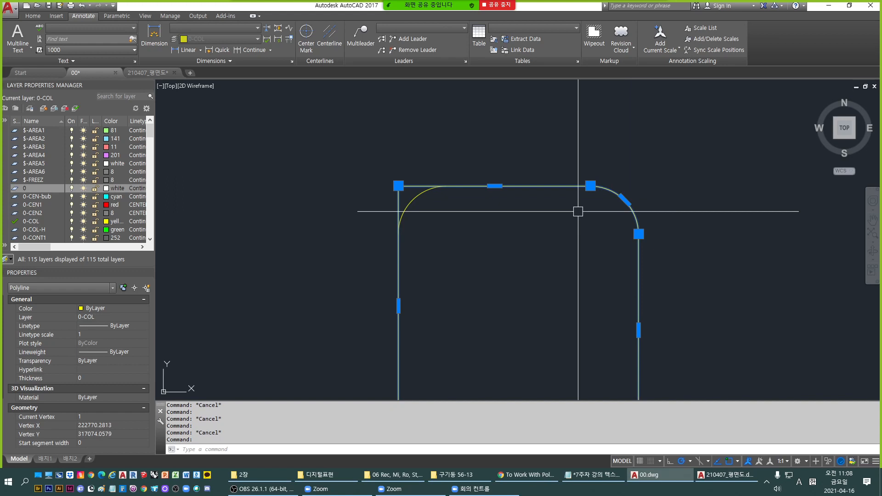
{"action": "key", "text": "Escape"}
{"action": "scroll", "coordinate": [419, 175], "scroll_direction": "up", "scroll_amount": 2}
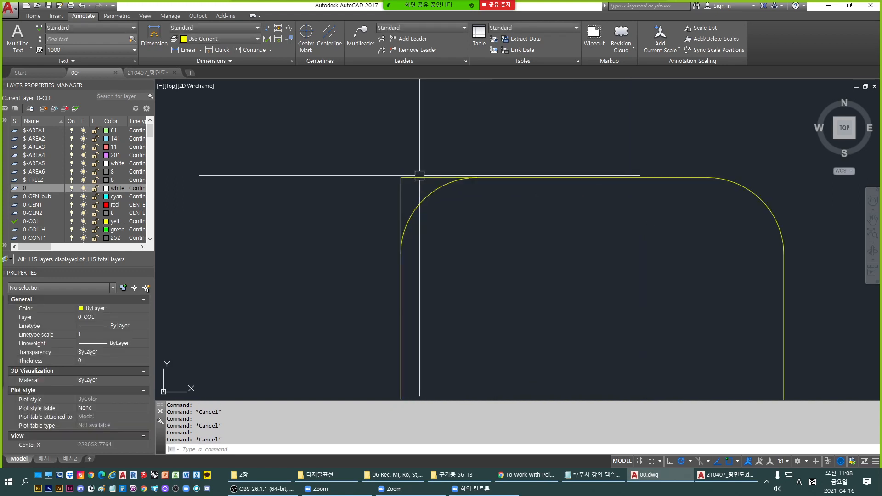
{"action": "middle_click_drag", "start_coordinate": [738, 185], "coordinate": [671, 199]}
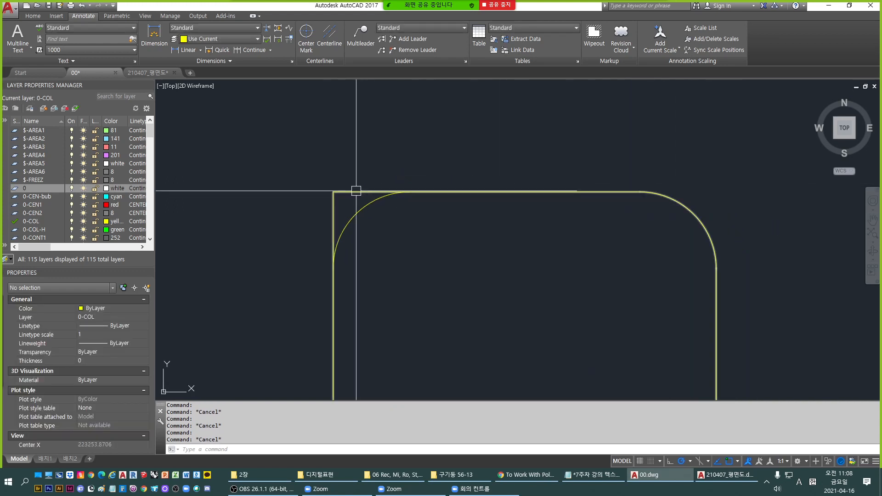
Select the upper-left arc and then the whole filleted square to check which objects it consists of.
{"action": "left_click", "coordinate": [367, 206]}
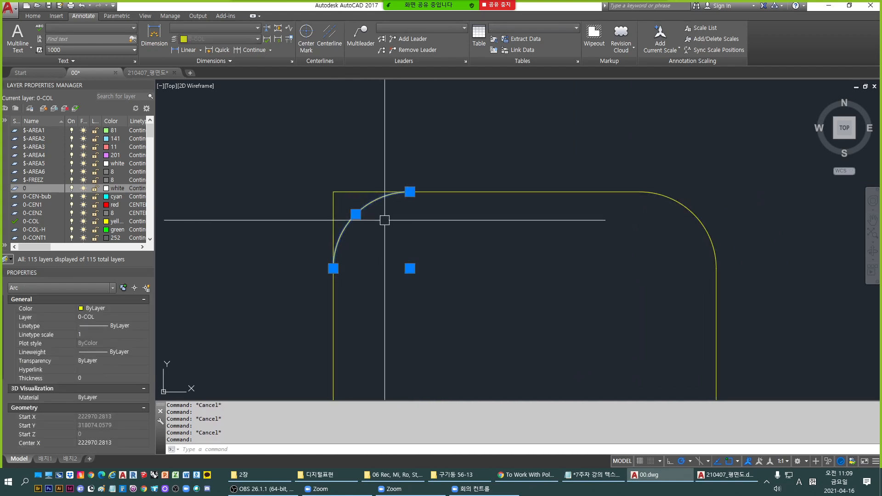
{"action": "key", "text": "Escape"}
{"action": "middle_click_drag", "start_coordinate": [471, 268], "coordinate": [463, 201]}
{"action": "type", "text": "f"}
{"action": "key", "text": "space"}
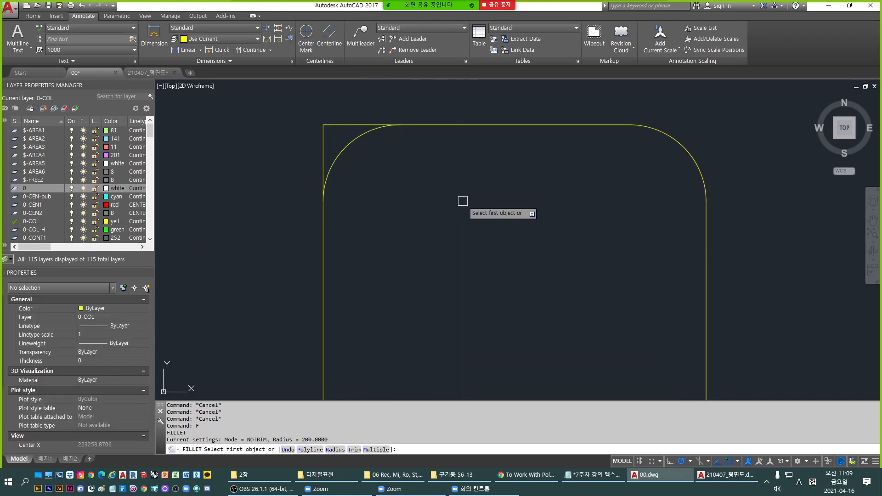
{"action": "key", "text": "Escape"}
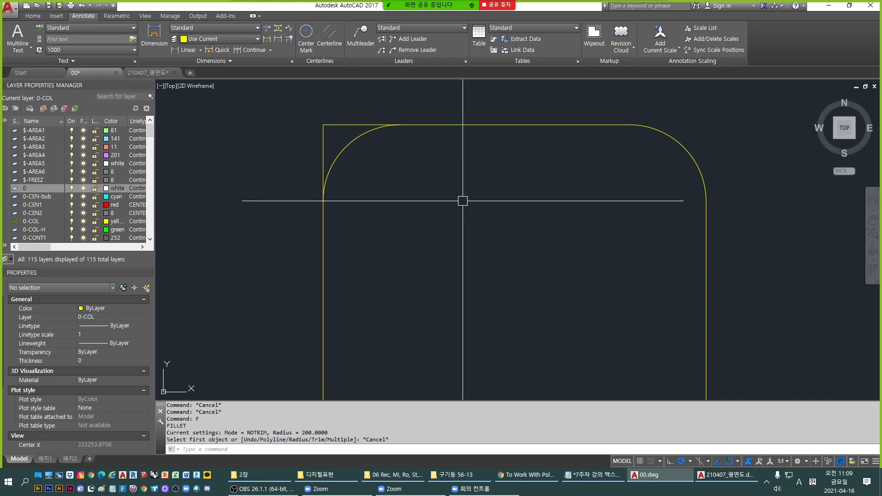
{"action": "scroll", "coordinate": [463, 201], "scroll_direction": "down", "scroll_amount": 4}
{"action": "left_click", "coordinate": [335, 138]}
{"action": "left_click", "coordinate": [577, 327]}
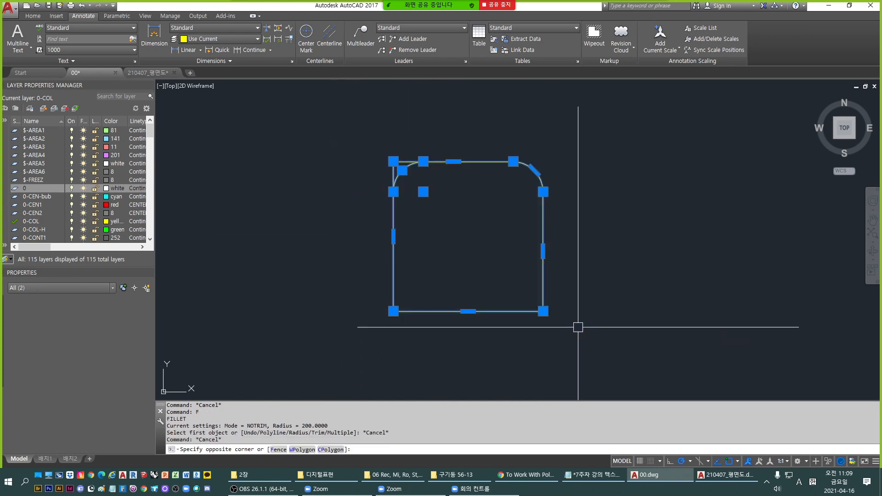
{"action": "key", "text": "Escape"}
{"action": "key", "text": "Escape"}
{"action": "key", "text": "Escape"}
{"action": "key", "text": "Escape"}
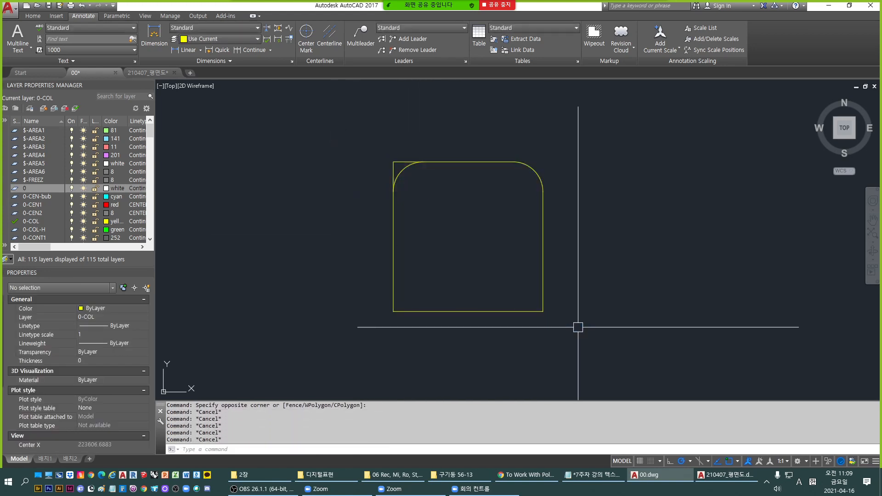
Fillet the copied square's lower-right corner with a radius of 500 in Trim mode.
{"action": "type", "text": "f"}
{"action": "key", "text": "Return"}
{"action": "type", "text": "r"}
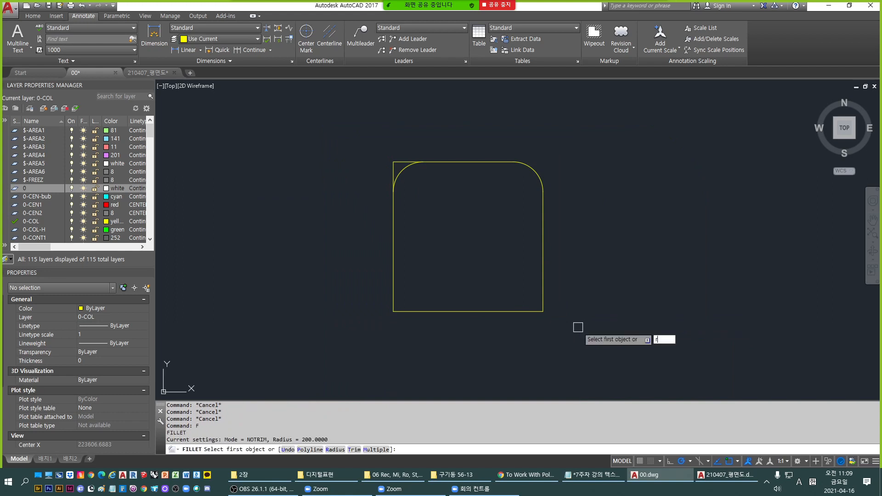
{"action": "key", "text": "Return"}
{"action": "type", "text": "500"}
{"action": "key", "text": "Return"}
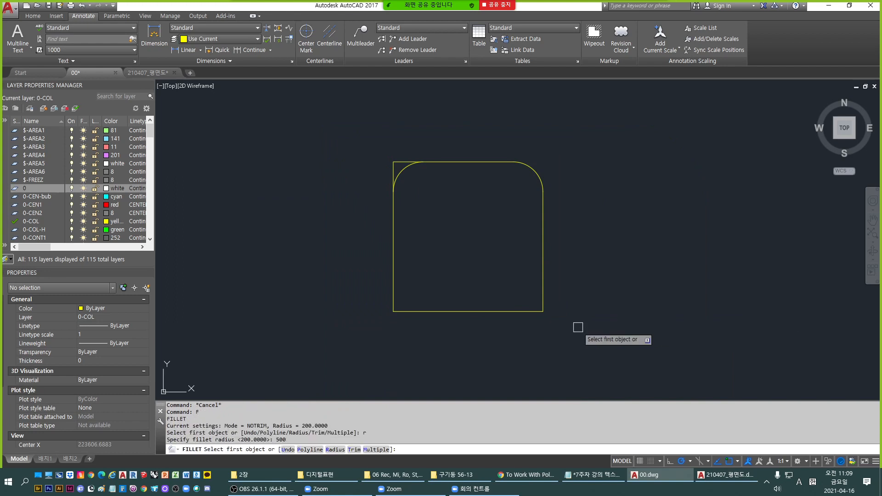
{"action": "type", "text": "t"}
{"action": "key", "text": "Return"}
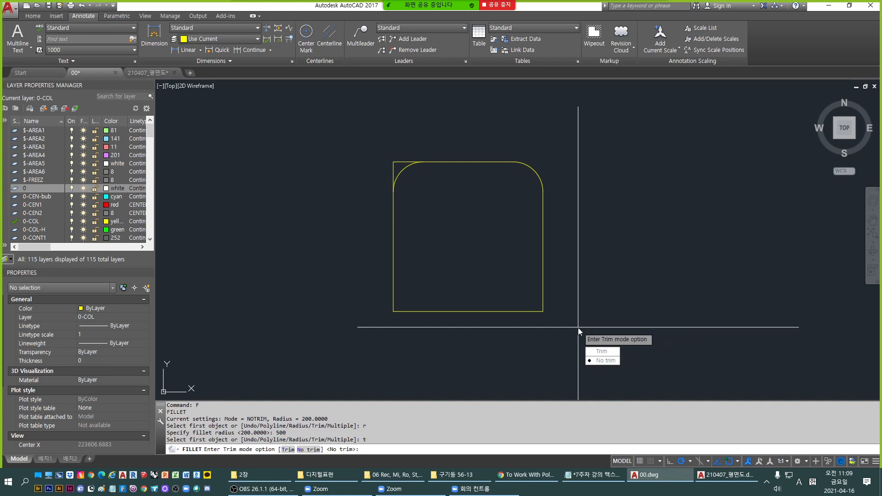
{"action": "type", "text": "t"}
{"action": "key", "text": "Return"}
{"action": "left_click", "coordinate": [494, 311]}
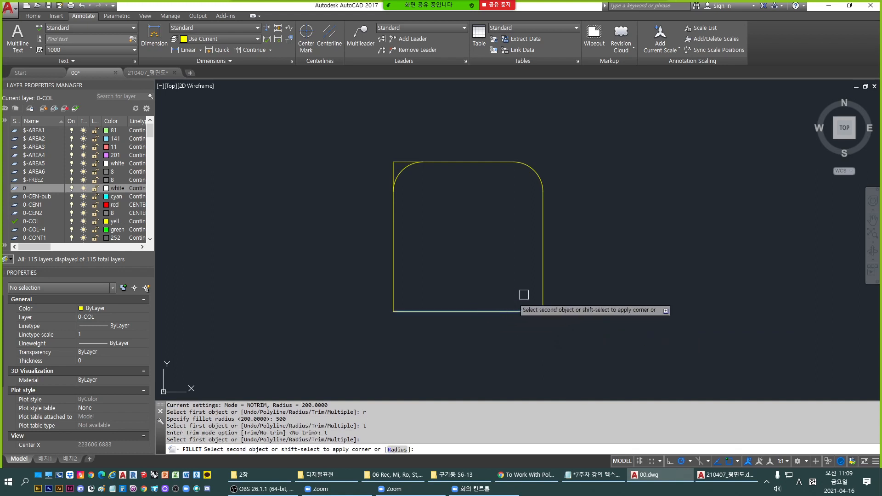
{"action": "left_click", "coordinate": [542, 276]}
Fillet the square's lower-left corner with the same radius of 500.
{"action": "key", "text": "Return"}
{"action": "left_click", "coordinate": [432, 311]}
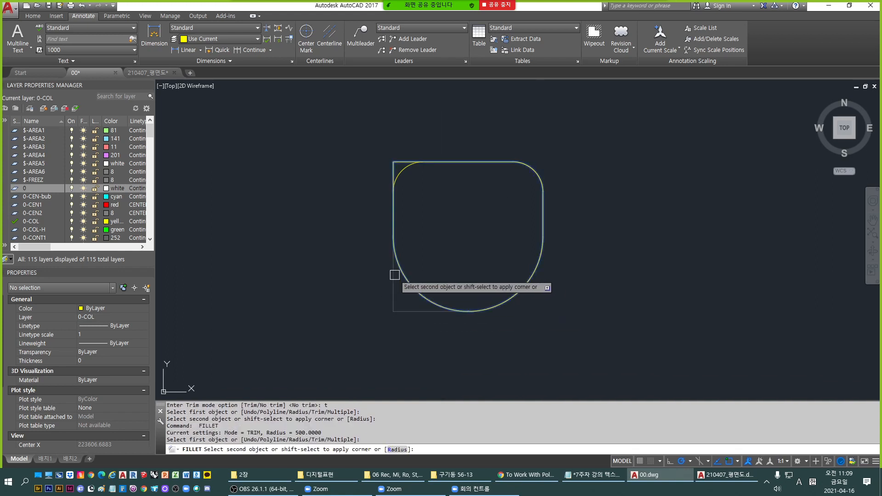
{"action": "left_click", "coordinate": [394, 274]}
{"action": "key", "text": "Escape"}
{"action": "key", "text": "Escape"}
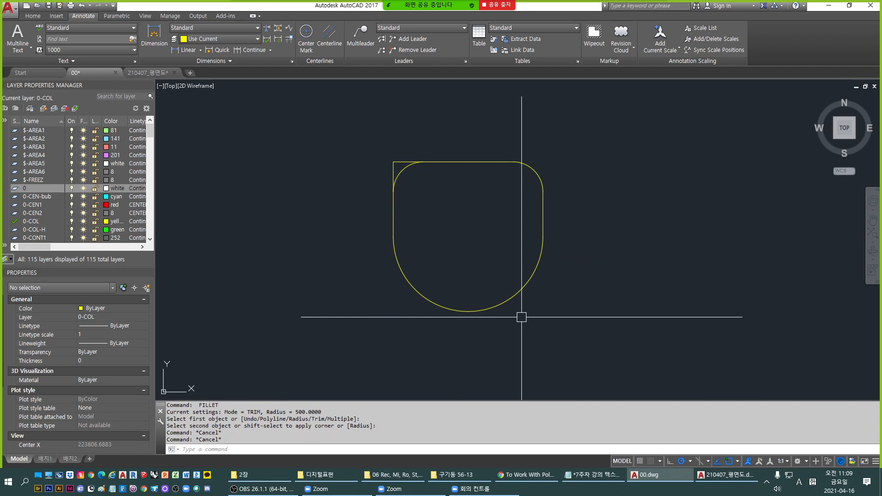
Copy the empty rectangular wall outline with its centerlines from below the floor plan to the free area beyond the geometric pattern.
{"action": "scroll", "coordinate": [522, 317], "scroll_direction": "down", "scroll_amount": 4}
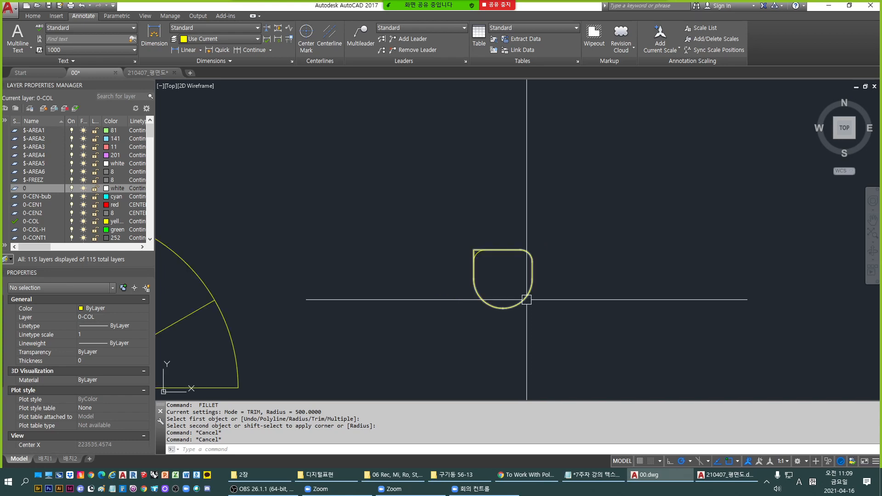
{"action": "key", "text": "Escape"}
{"action": "scroll", "coordinate": [652, 235], "scroll_direction": "down", "scroll_amount": 8}
{"action": "scroll", "coordinate": [398, 125], "scroll_direction": "up", "scroll_amount": 4}
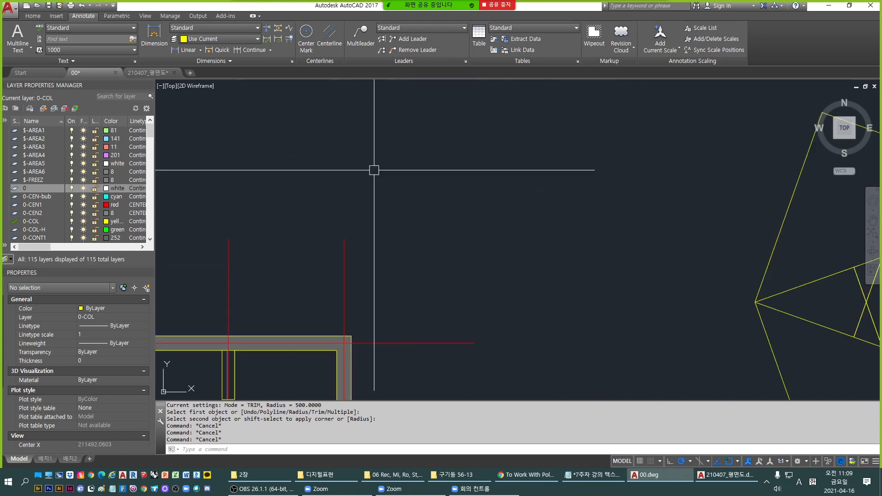
{"action": "middle_click_drag", "start_coordinate": [288, 271], "coordinate": [508, 124]}
{"action": "scroll", "coordinate": [508, 124], "scroll_direction": "down", "scroll_amount": 1}
{"action": "scroll", "coordinate": [436, 169], "scroll_direction": "down", "scroll_amount": 2}
{"action": "middle_click_drag", "start_coordinate": [416, 219], "coordinate": [479, 186]}
{"action": "key", "text": "Escape"}
{"action": "middle_click_drag", "start_coordinate": [424, 288], "coordinate": [427, 279]}
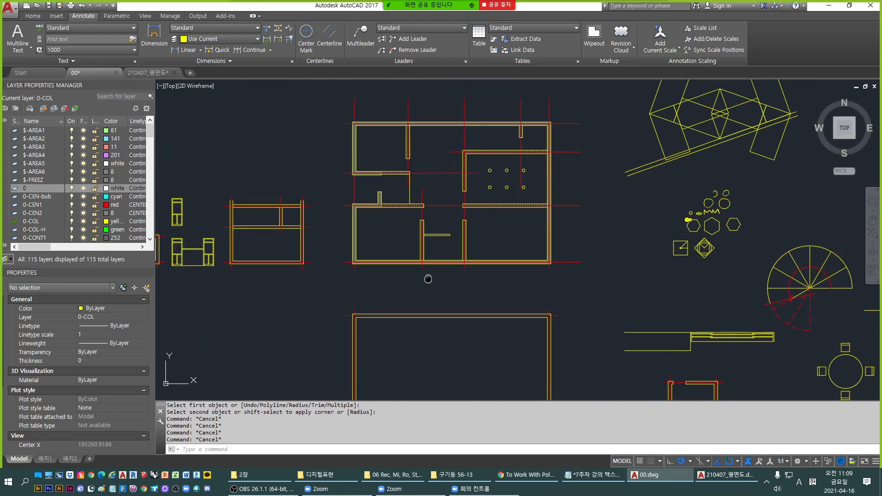
{"action": "middle_click_drag", "start_coordinate": [415, 322], "coordinate": [427, 195]}
{"action": "key", "text": "Escape"}
{"action": "left_click", "coordinate": [347, 171]}
{"action": "left_click", "coordinate": [618, 352]}
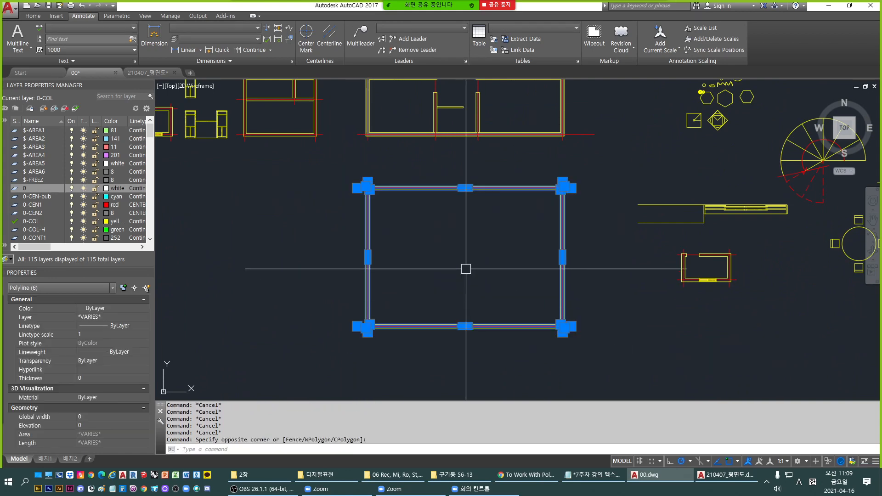
{"action": "key", "text": "space"}
{"action": "left_click", "coordinate": [466, 267]}
{"action": "middle_click_drag", "start_coordinate": [479, 271], "coordinate": [275, 261]}
{"action": "scroll", "coordinate": [275, 260], "scroll_direction": "down", "scroll_amount": 2}
{"action": "middle_click_drag", "start_coordinate": [622, 234], "coordinate": [427, 263]}
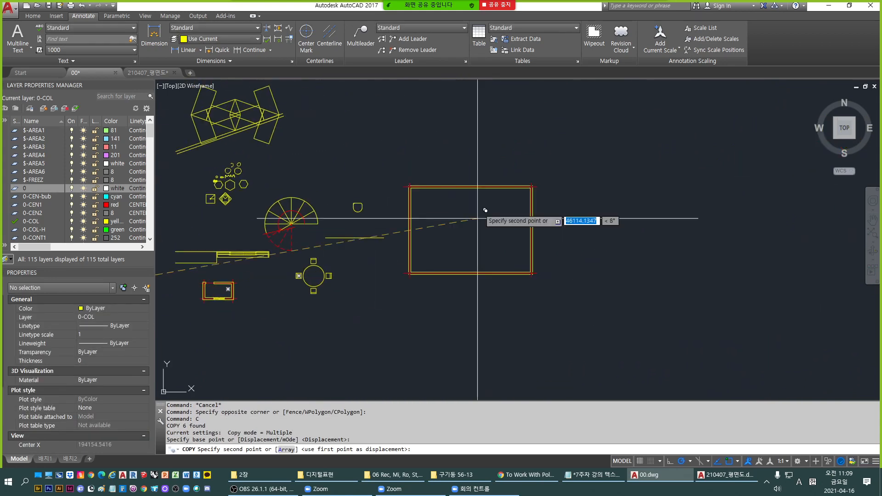
{"action": "left_click", "coordinate": [399, 143]}
{"action": "key", "text": "Escape"}
Stretch the left end of the copied wall outline inward to about a third of its width.
{"action": "middle_click_drag", "start_coordinate": [426, 177], "coordinate": [461, 238]}
{"action": "type", "text": "s"}
{"action": "key", "text": "space"}
{"action": "left_click", "coordinate": [343, 124]}
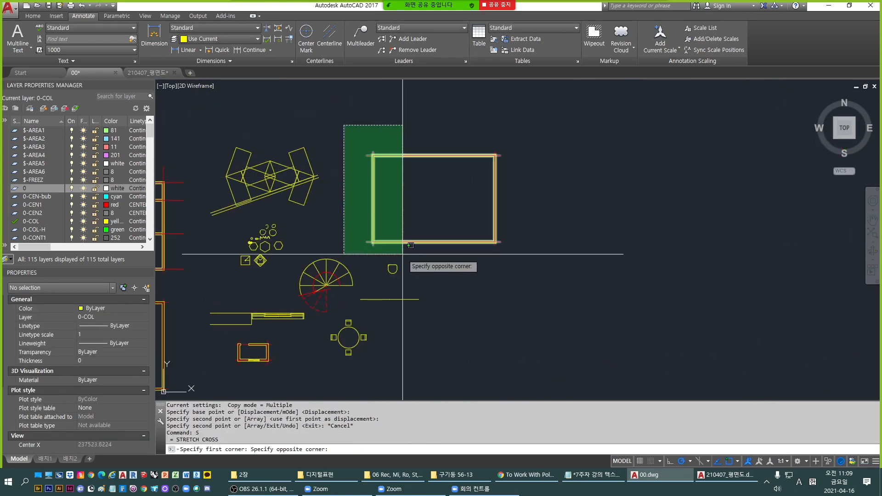
{"action": "left_click", "coordinate": [403, 254]}
{"action": "left_click", "coordinate": [420, 260]}
{"action": "left_click", "coordinate": [504, 260]}
Stretch the upper side of the wall outline downward to about a quarter of its height.
{"action": "key", "text": "space"}
{"action": "key", "text": "space"}
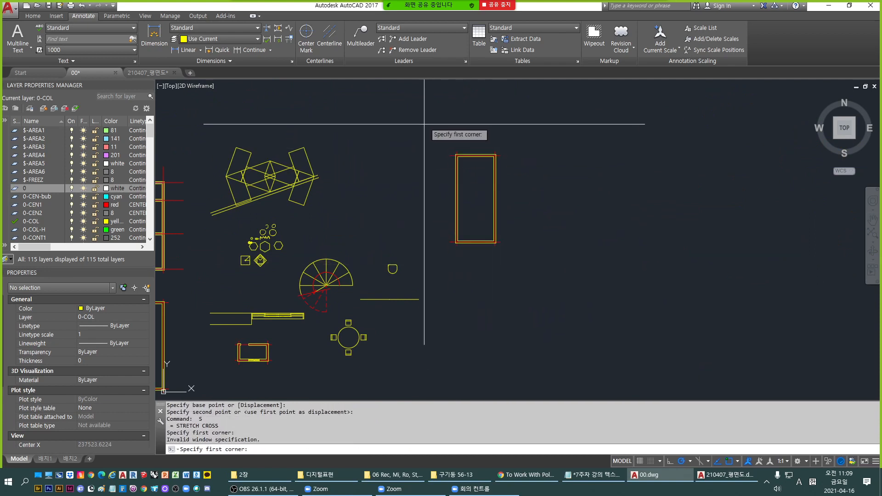
{"action": "left_click", "coordinate": [424, 123]}
{"action": "left_click", "coordinate": [569, 188]}
{"action": "key", "text": "space"}
{"action": "left_click", "coordinate": [571, 165]}
{"action": "left_click", "coordinate": [571, 232]}
{"action": "key", "text": "Escape"}
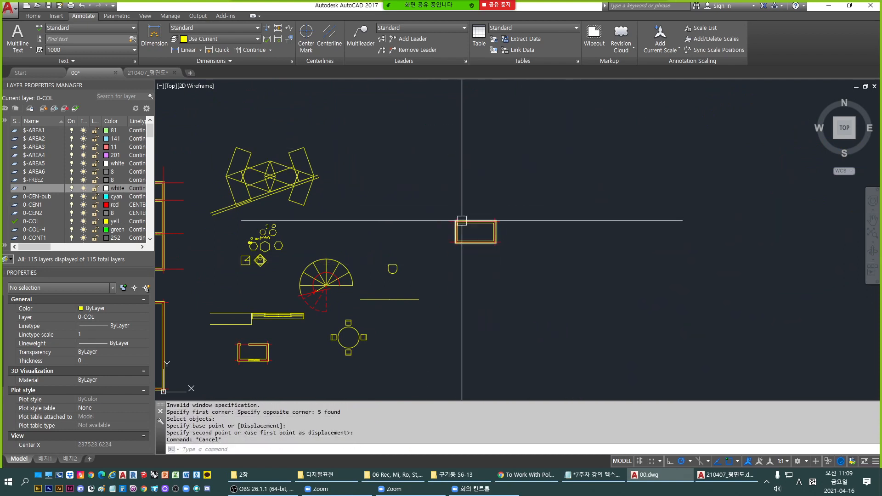
Move the reduced wall outline with its centerlines leftward, closer to the existing drawings.
{"action": "scroll", "coordinate": [462, 221], "scroll_direction": "up", "scroll_amount": 4}
{"action": "left_click", "coordinate": [342, 179]}
{"action": "left_click", "coordinate": [664, 328]}
{"action": "type", "text": "m"}
{"action": "key", "text": "space"}
{"action": "left_click", "coordinate": [521, 268]}
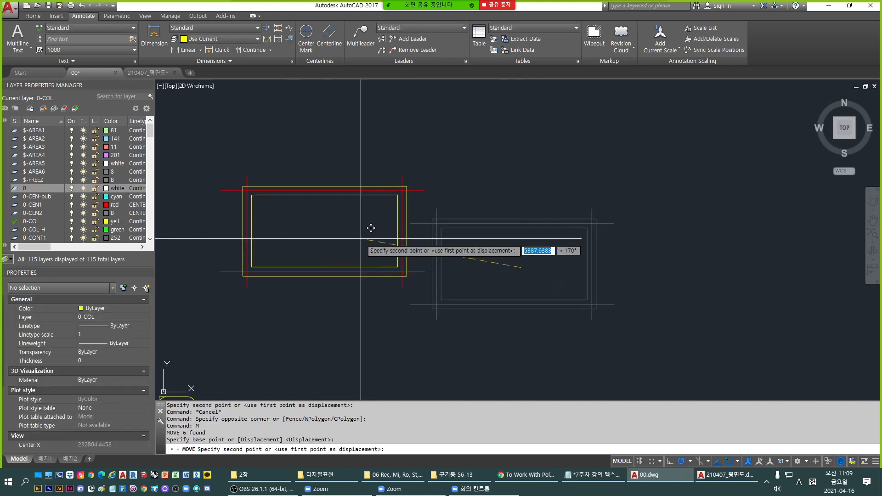
{"action": "middle_click_drag", "start_coordinate": [343, 237], "coordinate": [619, 251]}
{"action": "key", "text": "Escape"}
{"action": "key", "text": "Escape"}
{"action": "key", "text": "Escape"}
{"action": "scroll", "coordinate": [410, 216], "scroll_direction": "up", "scroll_amount": 2}
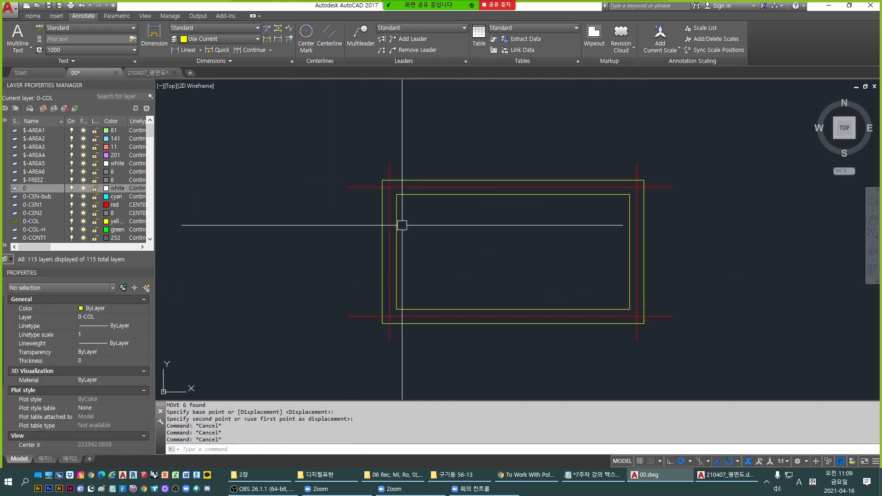
{"action": "scroll", "coordinate": [391, 224], "scroll_direction": "up", "scroll_amount": 2}
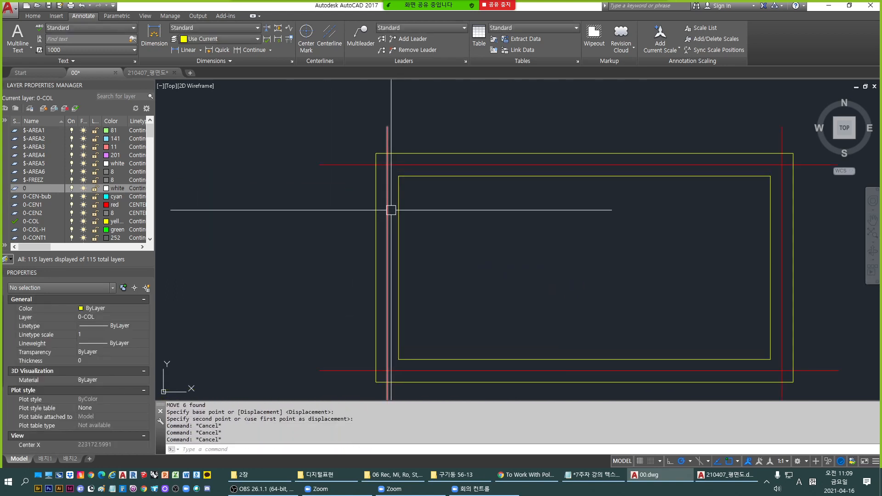
{"action": "left_click", "coordinate": [399, 211]}
{"action": "key", "text": "Escape"}
{"action": "type", "text": "d"}
{"action": "key", "text": "space"}
{"action": "key", "text": "Escape"}
{"action": "left_click", "coordinate": [398, 185]}
{"action": "type", "text": "e"}
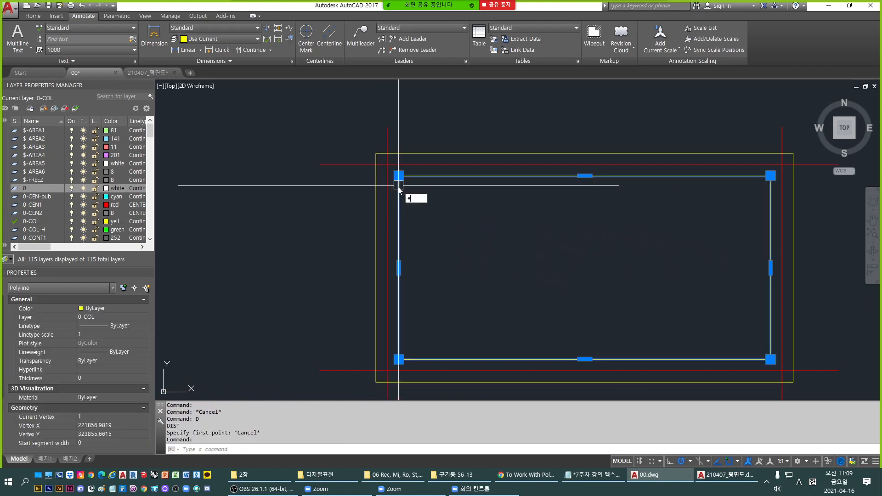
{"action": "key", "text": "Escape"}
{"action": "key", "text": "space"}
{"action": "key", "text": "Escape"}
{"action": "key", "text": "Escape"}
Erase the outer and inner yellow wall rectangles, keeping only the red centerlines.
{"action": "left_click", "coordinate": [425, 151]}
{"action": "type", "text": "e"}
{"action": "key", "text": "space"}
{"action": "left_click", "coordinate": [420, 178]}
{"action": "type", "text": "e"}
{"action": "key", "text": "space"}
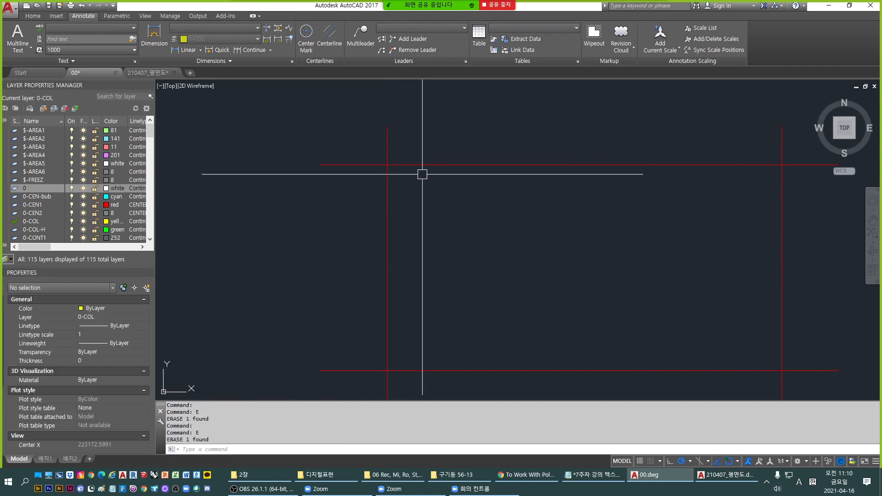
{"action": "type", "text": "d"}
{"action": "key", "text": "space"}
{"action": "left_click", "coordinate": [432, 184]}
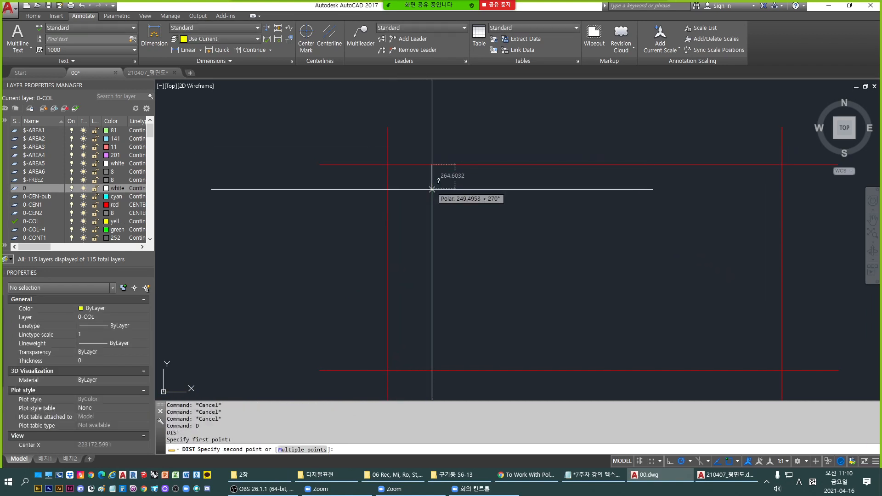
{"action": "key", "text": "Escape"}
{"action": "key", "text": "Escape"}
{"action": "key", "text": "Escape"}
Offset the upper horizontal centerline by 100 to both sides.
{"action": "type", "text": "o"}
{"action": "key", "text": "space"}
{"action": "type", "text": "1"}
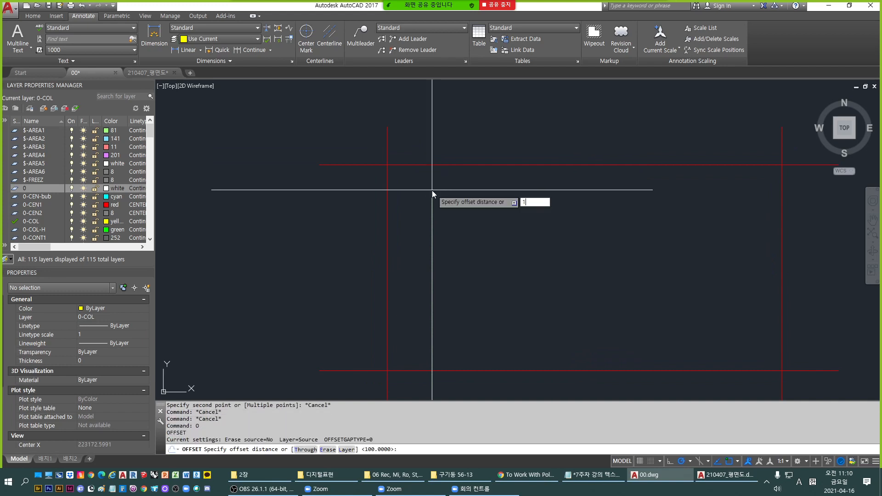
{"action": "type", "text": "00"}
{"action": "key", "text": "space"}
{"action": "left_click", "coordinate": [455, 164]}
{"action": "left_click", "coordinate": [460, 175]}
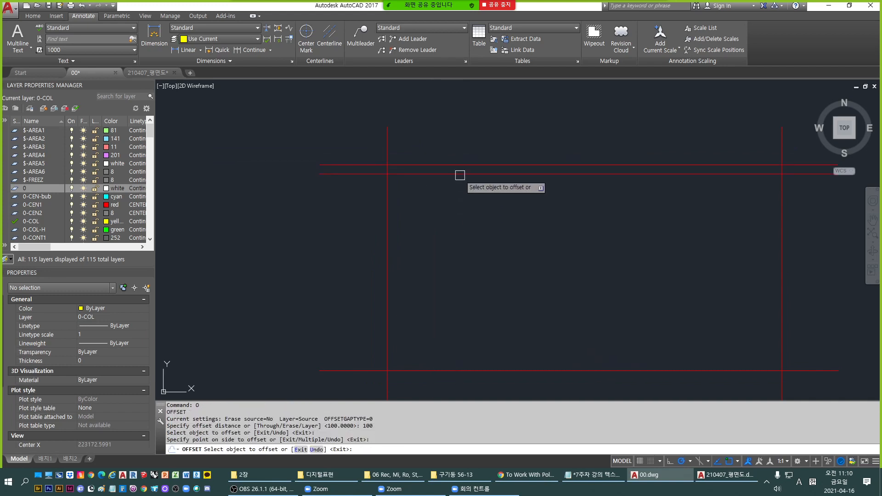
{"action": "left_click", "coordinate": [463, 164]}
{"action": "left_click", "coordinate": [450, 159]}
Offset the left and right vertical centerlines by 100 to both sides.
{"action": "left_click", "coordinate": [387, 207]}
{"action": "left_click", "coordinate": [410, 215]}
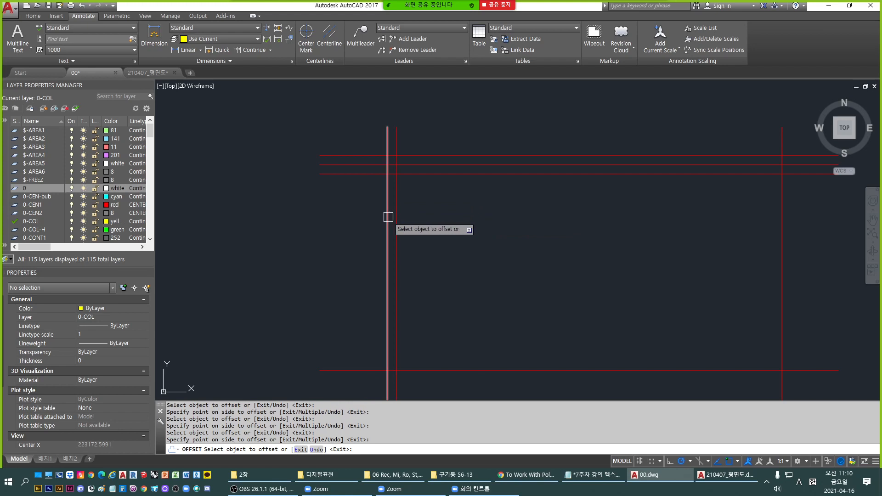
{"action": "left_click", "coordinate": [388, 217]}
{"action": "left_click", "coordinate": [296, 218]}
{"action": "left_click", "coordinate": [670, 207]}
{"action": "left_click", "coordinate": [679, 208]}
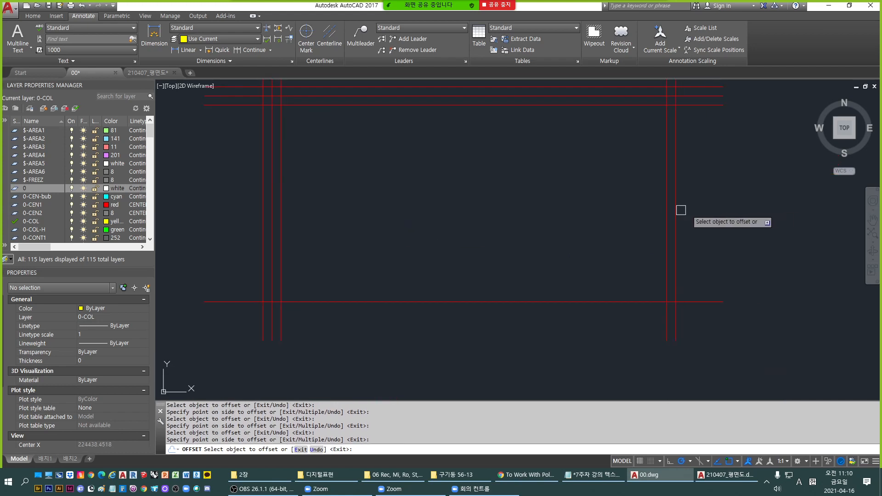
{"action": "left_click", "coordinate": [669, 209]}
{"action": "left_click", "coordinate": [577, 287]}
Offset the lower horizontal centerline by 100 both above and below.
{"action": "left_click", "coordinate": [580, 299]}
{"action": "left_click", "coordinate": [578, 276]}
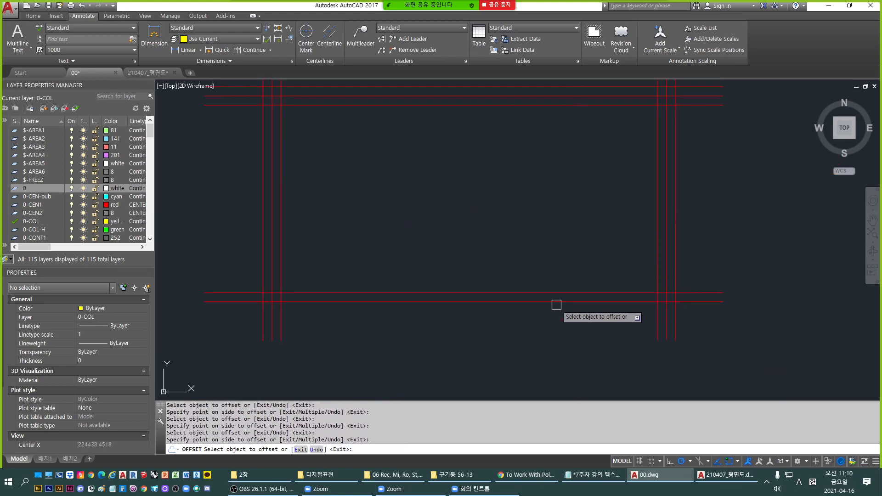
{"action": "left_click", "coordinate": [554, 303]}
{"action": "left_click", "coordinate": [545, 354]}
{"action": "key", "text": "Escape"}
{"action": "key", "text": "Escape"}
Match the two offset lines beside the left centerline to the properties of an existing yellow object.
{"action": "type", "text": "ma"}
{"action": "key", "text": "space"}
{"action": "scroll", "coordinate": [549, 255], "scroll_direction": "down", "scroll_amount": 6}
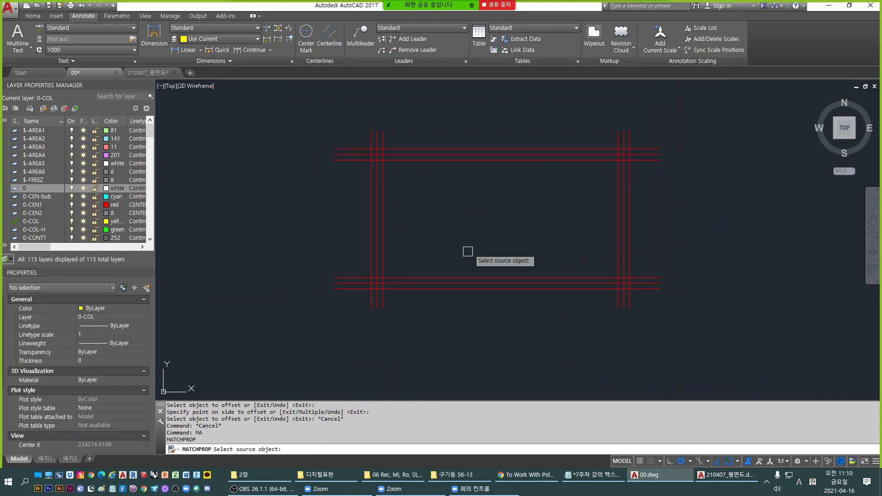
{"action": "left_click", "coordinate": [473, 342]}
{"action": "scroll", "coordinate": [471, 199], "scroll_direction": "up", "scroll_amount": 5}
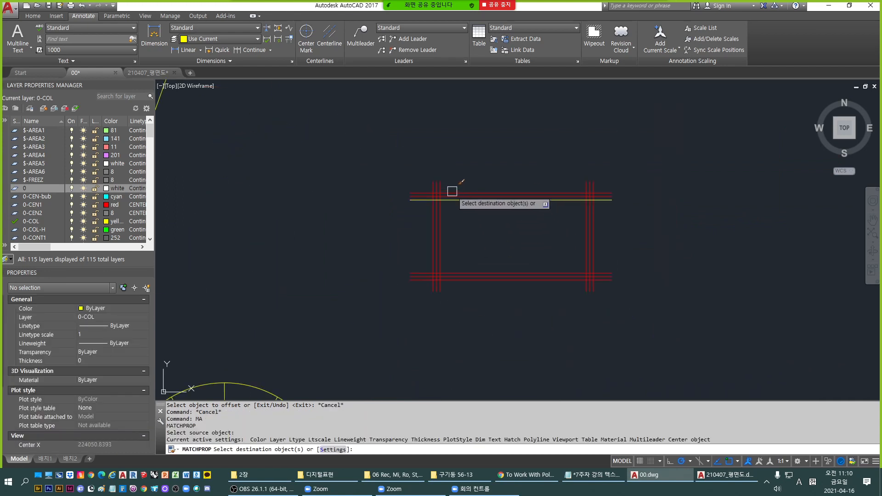
{"action": "left_click", "coordinate": [433, 181]}
{"action": "left_click", "coordinate": [423, 179]}
Apply the matched yellow properties to the offset lines on both sides of the upper and lower centerlines.
{"action": "left_click", "coordinate": [387, 201]}
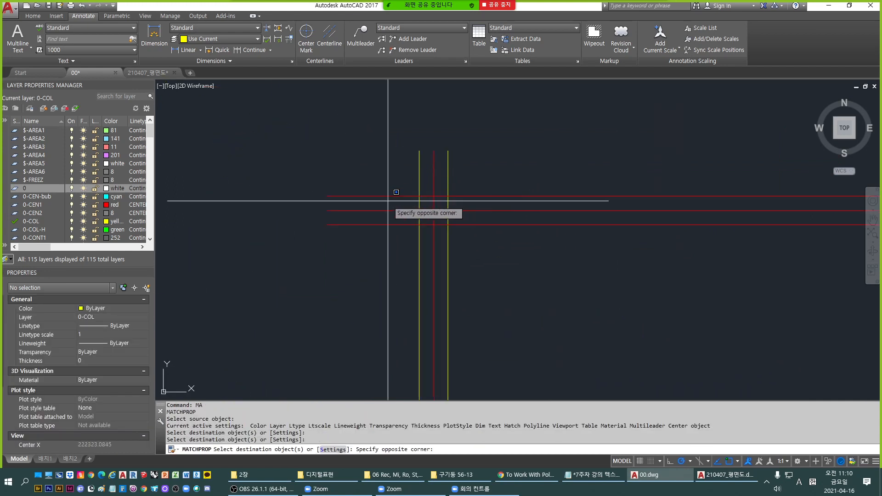
{"action": "left_click", "coordinate": [389, 195]}
{"action": "left_click", "coordinate": [379, 224]}
{"action": "left_click", "coordinate": [340, 196]}
{"action": "scroll", "coordinate": [343, 138], "scroll_direction": "down", "scroll_amount": 5}
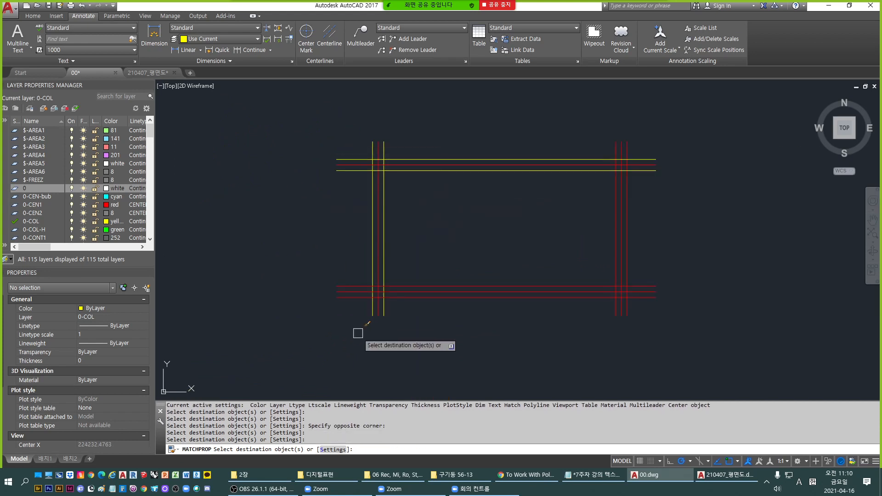
{"action": "left_click", "coordinate": [359, 297]}
{"action": "left_click", "coordinate": [361, 286]}
{"action": "scroll", "coordinate": [641, 318], "scroll_direction": "up", "scroll_amount": 5}
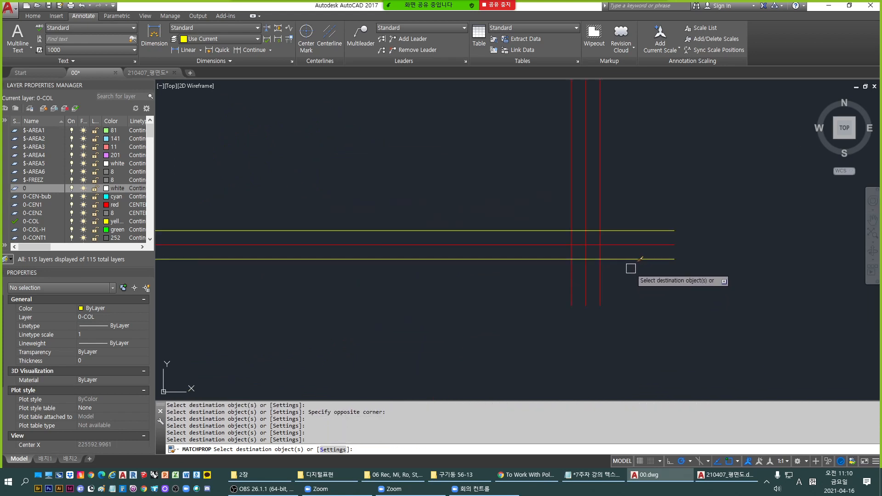
Apply the matched yellow properties to the two offset lines beside the right vertical centerline.
{"action": "left_click", "coordinate": [600, 285]}
{"action": "left_click", "coordinate": [571, 295]}
{"action": "key", "text": "Escape"}
{"action": "scroll", "coordinate": [569, 334], "scroll_direction": "down", "scroll_amount": 4}
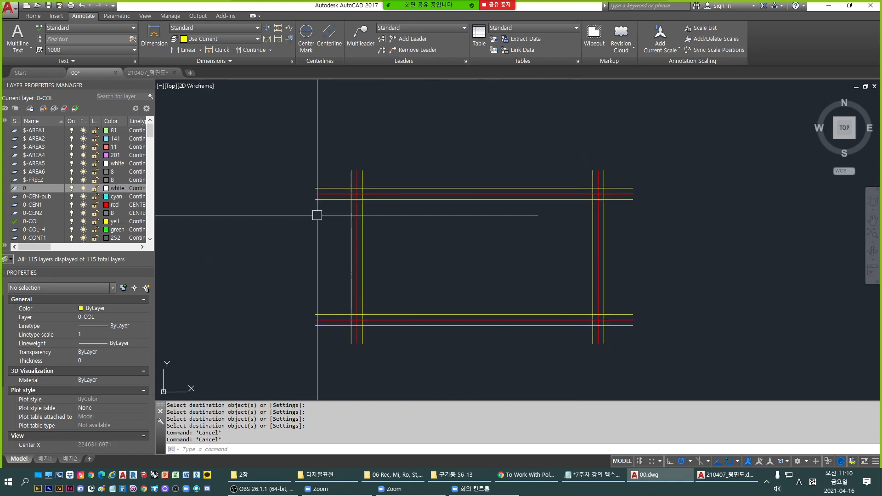
Trim the overhanging ends of the two outer wall lines at the upper-left corner, using both lines as cutting edges.
{"action": "scroll", "coordinate": [317, 211], "scroll_direction": "up", "scroll_amount": 4}
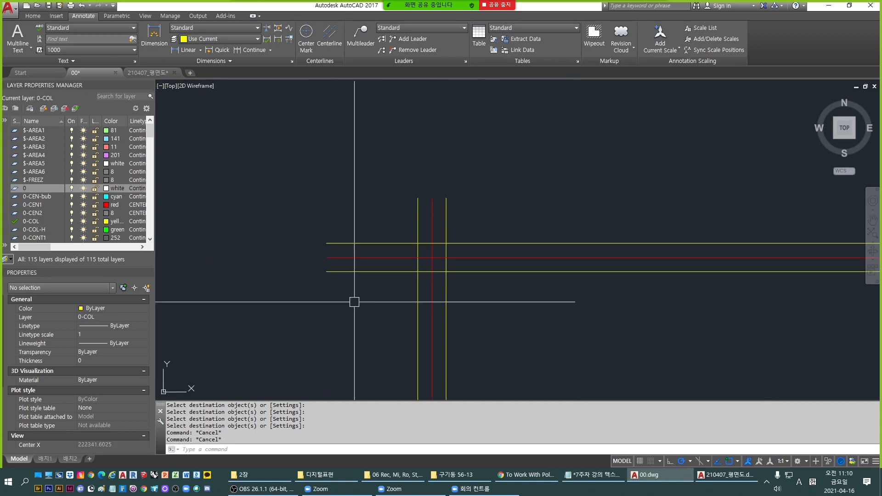
{"action": "scroll", "coordinate": [443, 252], "scroll_direction": "up", "scroll_amount": 6}
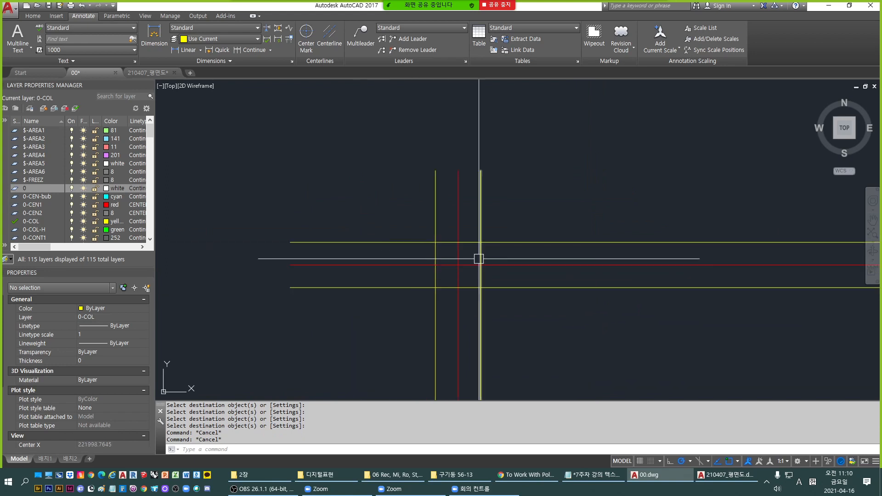
{"action": "key", "text": "Escape"}
{"action": "key", "text": "space"}
{"action": "left_click", "coordinate": [441, 254]}
{"action": "left_click", "coordinate": [340, 153]}
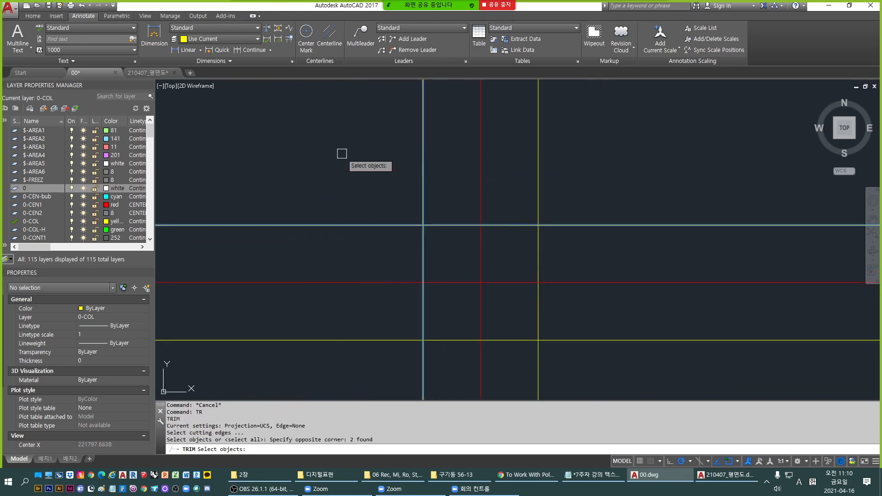
{"action": "key", "text": "space"}
{"action": "left_click", "coordinate": [424, 195]}
{"action": "left_click", "coordinate": [367, 228]}
{"action": "key", "text": "Escape"}
{"action": "scroll", "coordinate": [398, 155], "scroll_direction": "down", "scroll_amount": 4}
{"action": "key", "text": "Escape"}
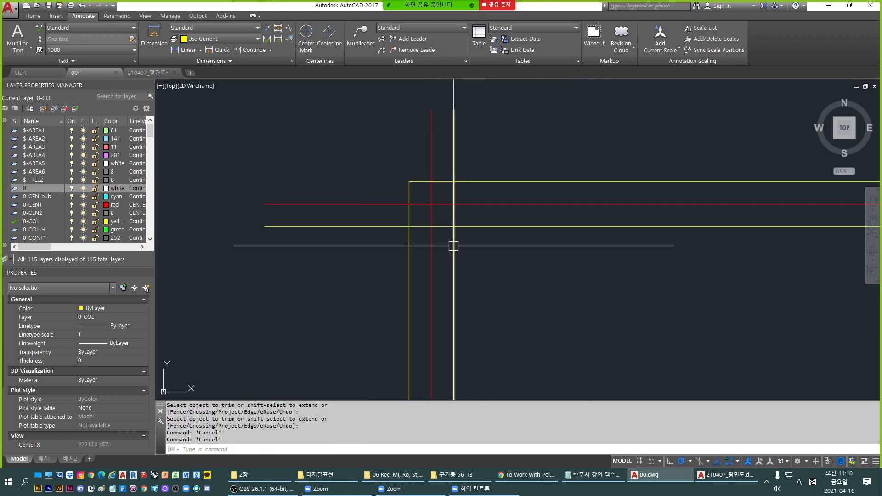
Trim the overhanging ends of the two inner wall lines at the upper-left corner against each other.
{"action": "type", "text": "tr"}
{"action": "key", "text": "space"}
{"action": "left_click", "coordinate": [474, 244]}
{"action": "left_click", "coordinate": [448, 213]}
{"action": "key", "text": "space"}
{"action": "left_click", "coordinate": [453, 217]}
{"action": "left_click", "coordinate": [383, 227]}
{"action": "key", "text": "Escape"}
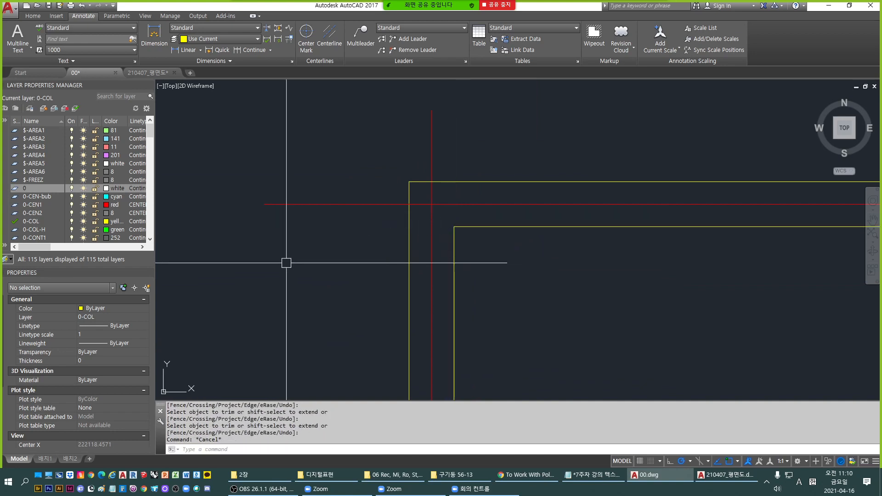
{"action": "key", "text": "Escape"}
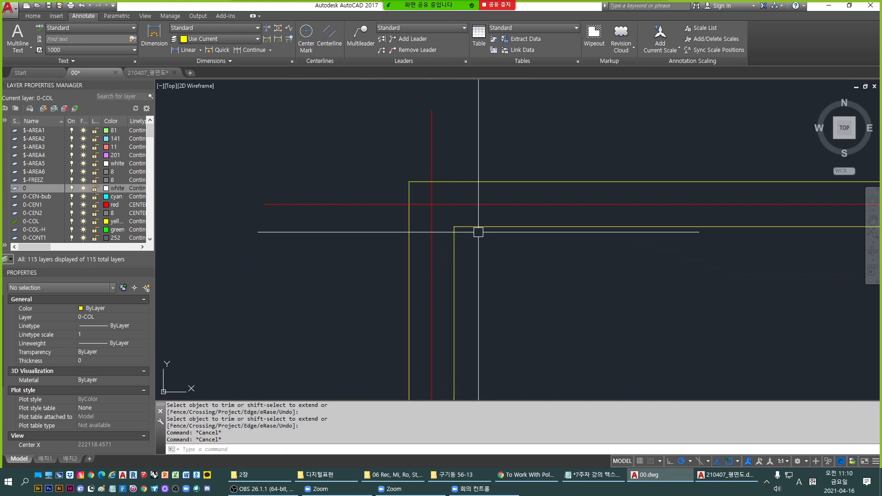
Join the two outer wall lines meeting at the upper-left corner into one polyline.
{"action": "left_click", "coordinate": [453, 254]}
{"action": "left_click", "coordinate": [453, 255]}
{"action": "key", "text": "Escape"}
{"action": "left_click", "coordinate": [468, 182]}
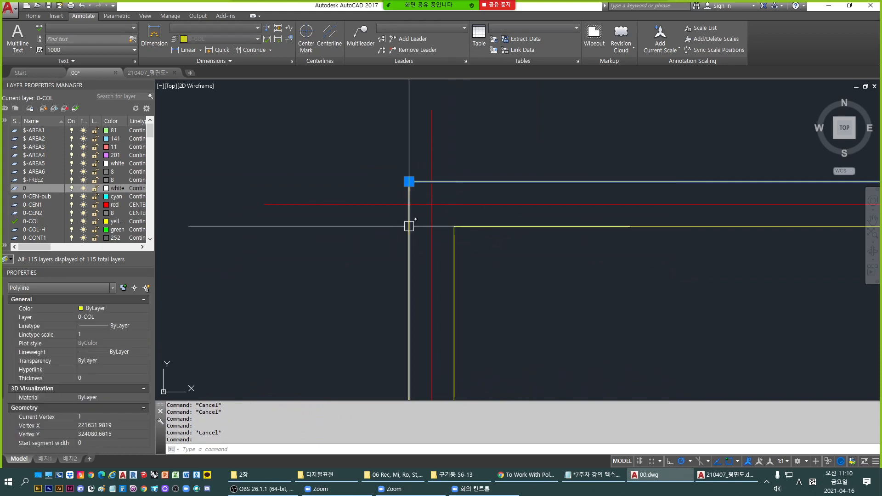
{"action": "left_click", "coordinate": [409, 227]}
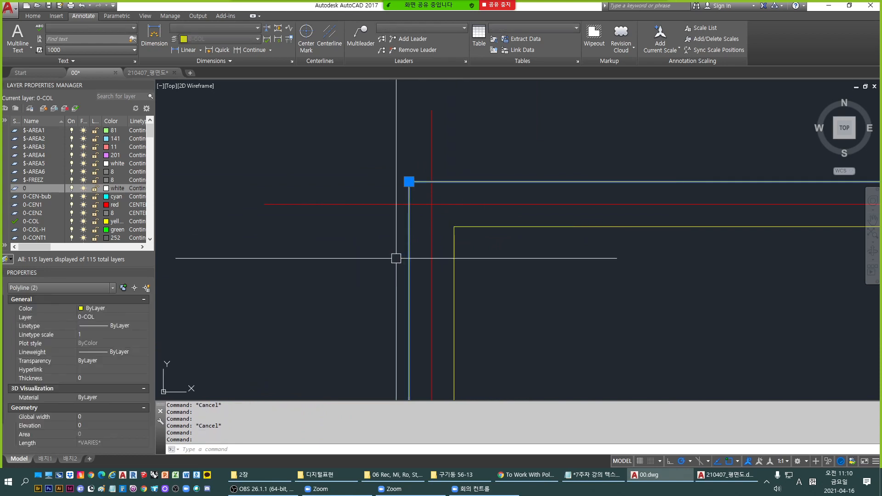
{"action": "type", "text": "J"}
{"action": "key", "text": "Return"}
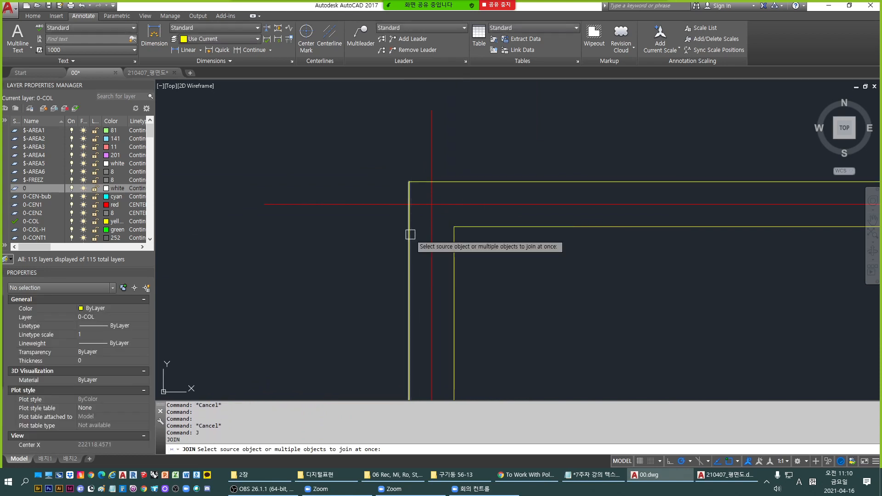
{"action": "left_click", "coordinate": [409, 234]}
{"action": "left_click", "coordinate": [454, 182]}
{"action": "key", "text": "Return"}
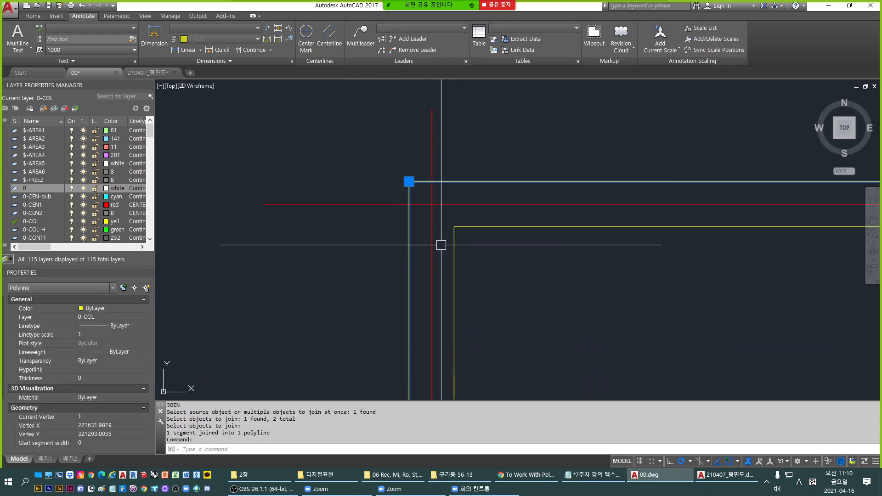
Undo the join of the outer wall lines at the upper-left corner.
{"action": "key", "text": "Escape"}
{"action": "type", "text": "U"}
{"action": "key", "text": "Return"}
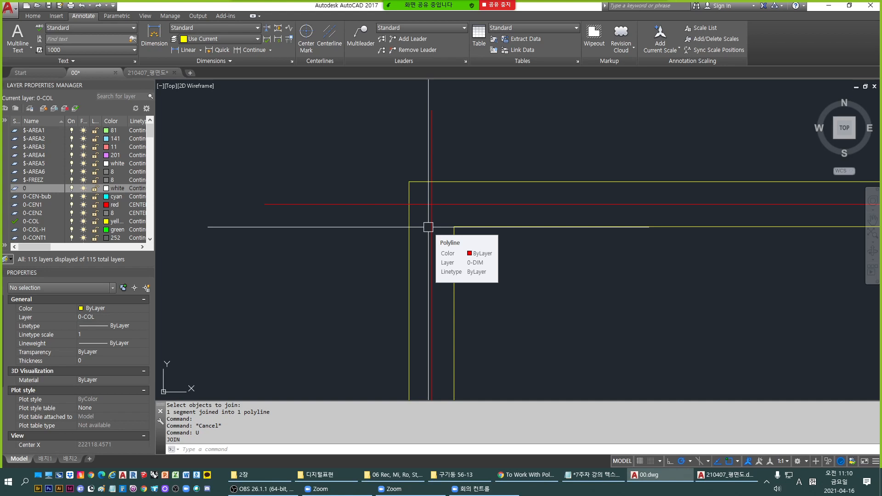
Fillet the two outer wall lines at the upper-right corner with a radius of 500.
{"action": "scroll", "coordinate": [551, 265], "scroll_direction": "down", "scroll_amount": 2}
{"action": "middle_click_drag", "start_coordinate": [840, 248], "coordinate": [539, 171]}
{"action": "scroll", "coordinate": [577, 154], "scroll_direction": "up", "scroll_amount": 1}
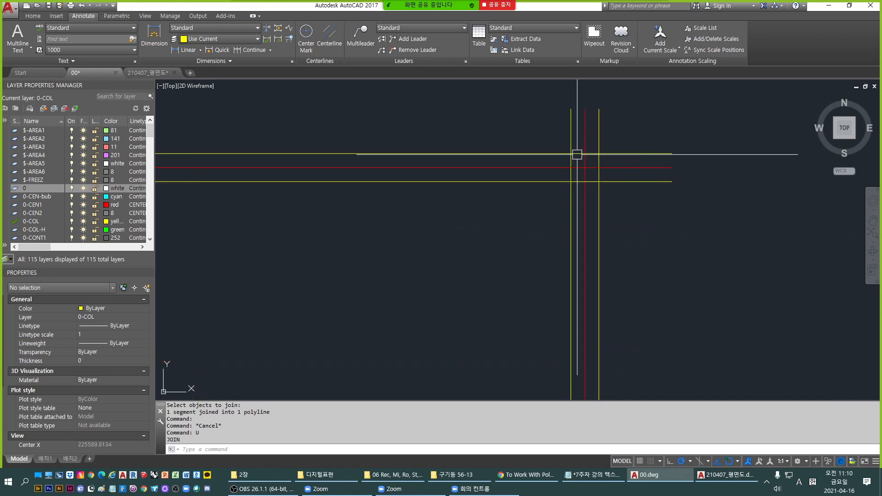
{"action": "scroll", "coordinate": [600, 163], "scroll_direction": "up", "scroll_amount": 2}
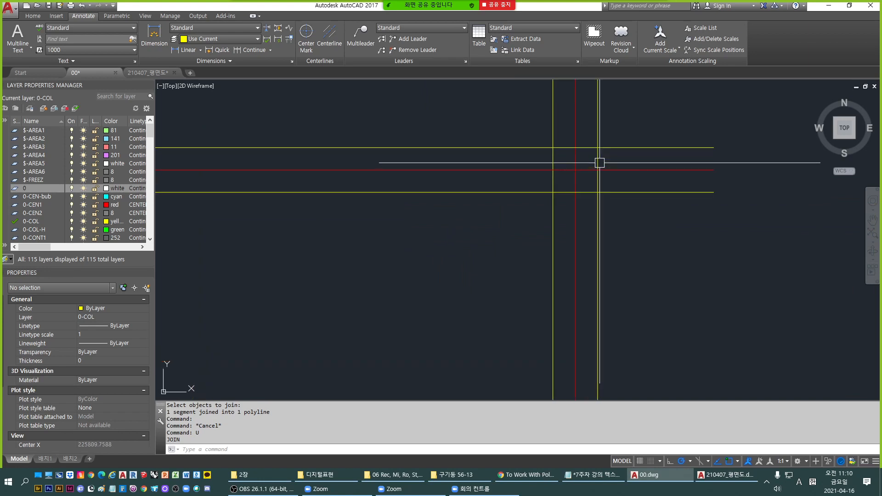
{"action": "middle_click_drag", "start_coordinate": [599, 163], "coordinate": [590, 212]}
{"action": "scroll", "coordinate": [591, 211], "scroll_direction": "up", "scroll_amount": 4}
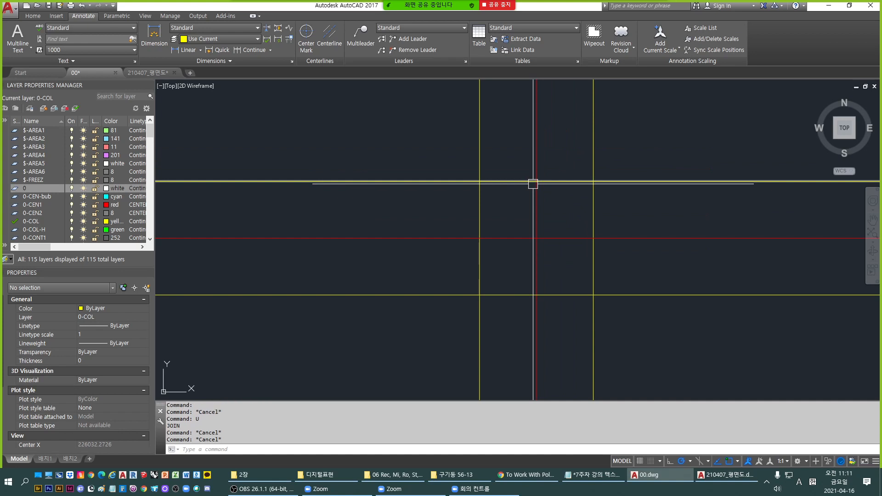
{"action": "key", "text": "Return"}
{"action": "type", "text": "r"}
{"action": "key", "text": "Return"}
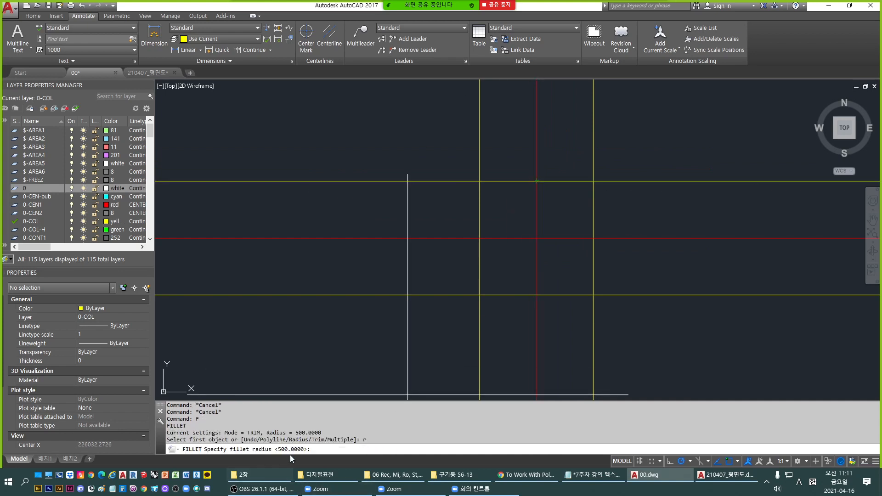
{"action": "key", "text": "Return"}
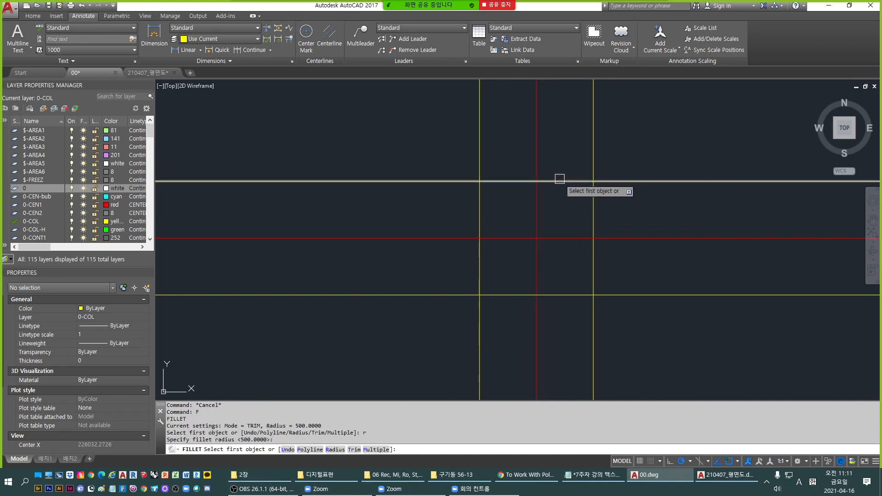
{"action": "scroll", "coordinate": [576, 188], "scroll_direction": "down", "scroll_amount": 4}
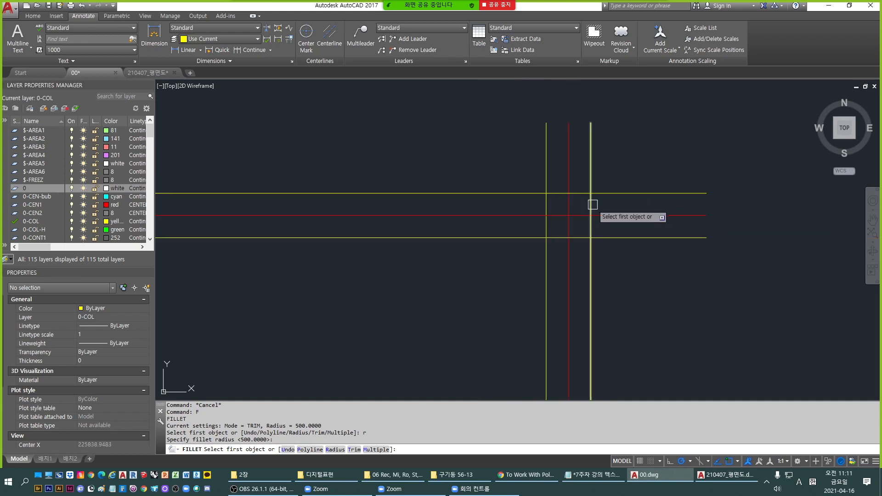
{"action": "left_click", "coordinate": [577, 193]}
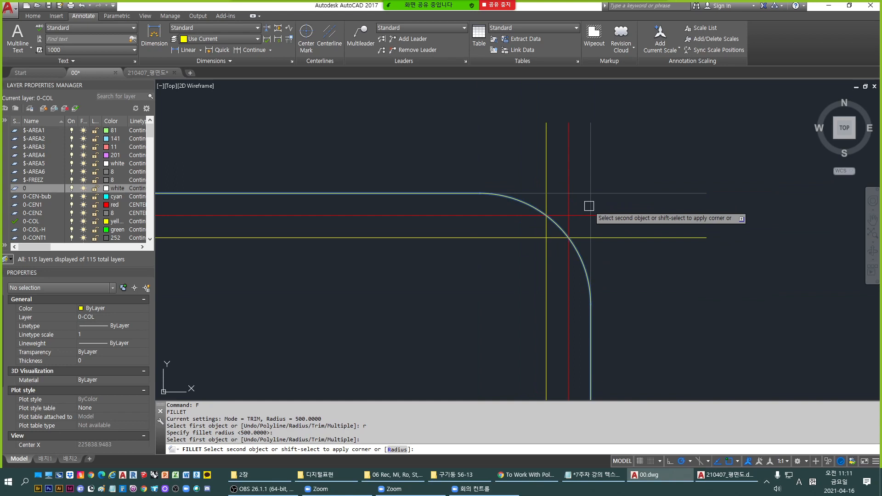
{"action": "left_click", "coordinate": [589, 206]}
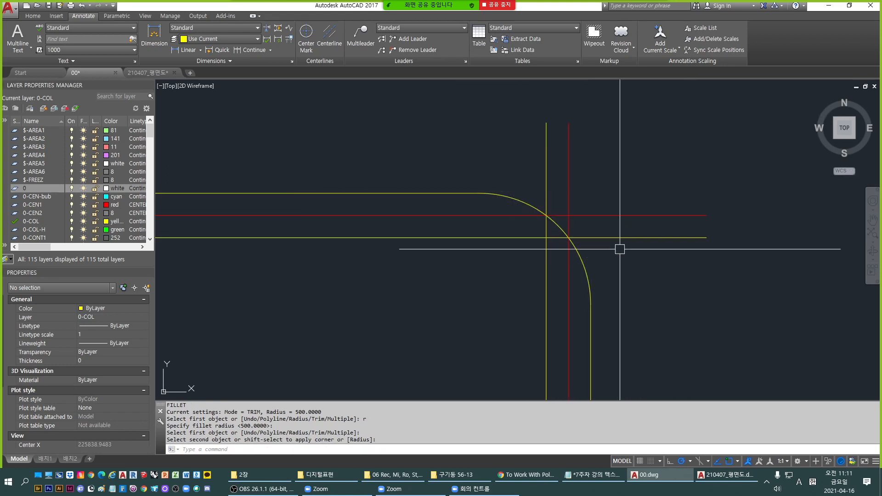
Undo the rounded fillet at the upper-right wall corner.
{"action": "key", "text": "Escape"}
{"action": "type", "text": "u"}
{"action": "key", "text": "Return"}
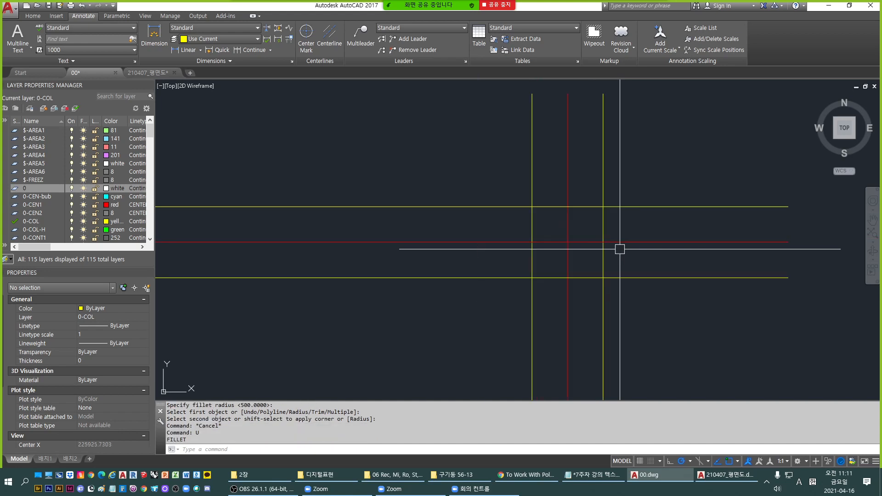
Examine the rounded-corner polyline below the wall layout, selecting it to compare its corners with the wall corners.
{"action": "scroll", "coordinate": [597, 220], "scroll_direction": "down", "scroll_amount": 8}
{"action": "scroll", "coordinate": [542, 145], "scroll_direction": "down", "scroll_amount": 5}
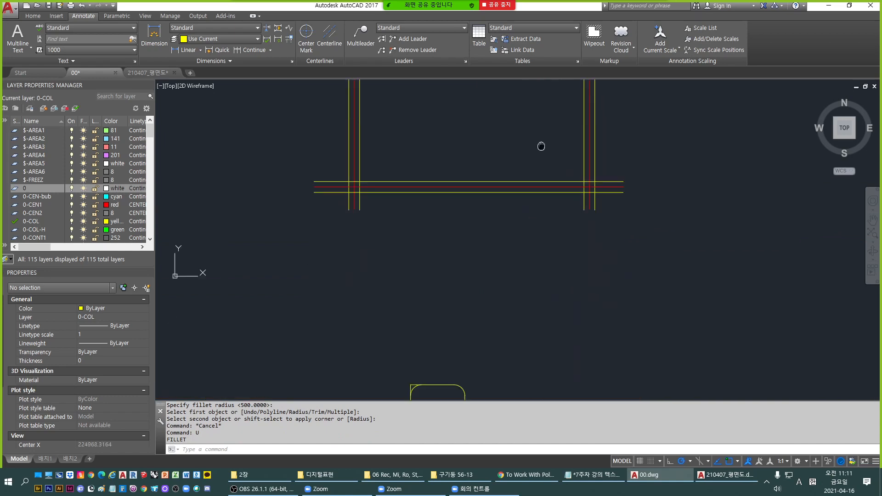
{"action": "scroll", "coordinate": [514, 191], "scroll_direction": "up", "scroll_amount": 8}
{"action": "left_click", "coordinate": [508, 282]}
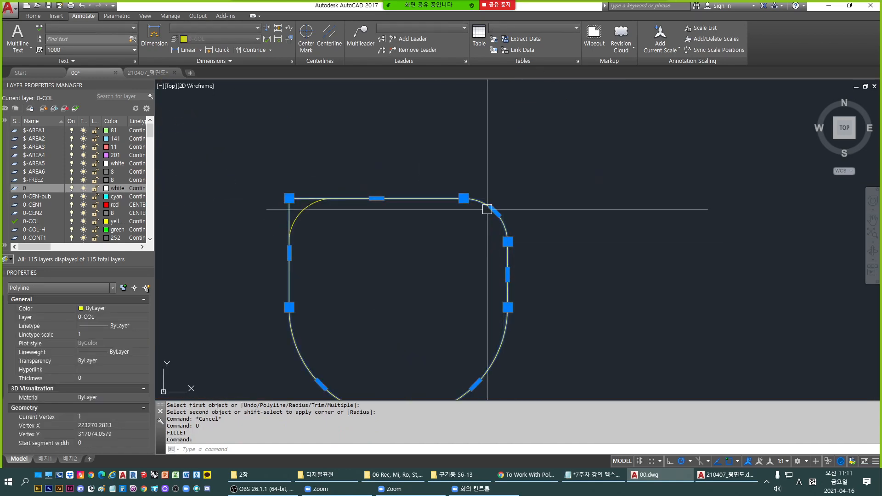
{"action": "scroll", "coordinate": [518, 254], "scroll_direction": "down", "scroll_amount": 8}
{"action": "scroll", "coordinate": [534, 198], "scroll_direction": "up", "scroll_amount": 6}
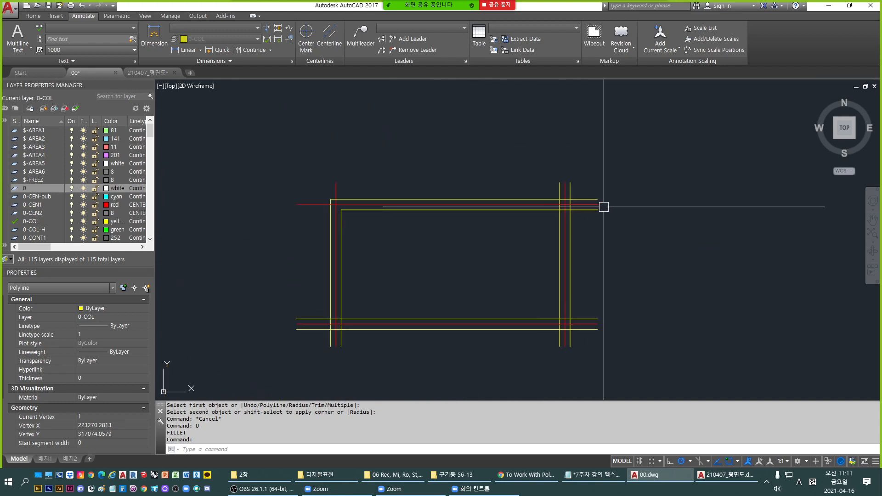
{"action": "scroll", "coordinate": [603, 206], "scroll_direction": "up", "scroll_amount": 5}
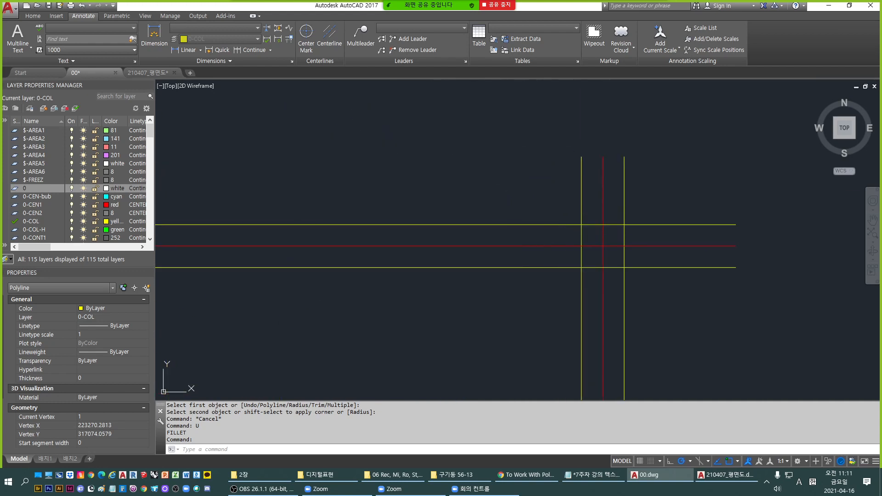
{"action": "key", "text": "Escape"}
{"action": "key", "text": "Escape"}
Fillet the two outer wall lines at the upper-right corner with a radius of 0 to form a sharp corner.
{"action": "type", "text": "f"}
{"action": "key", "text": "Return"}
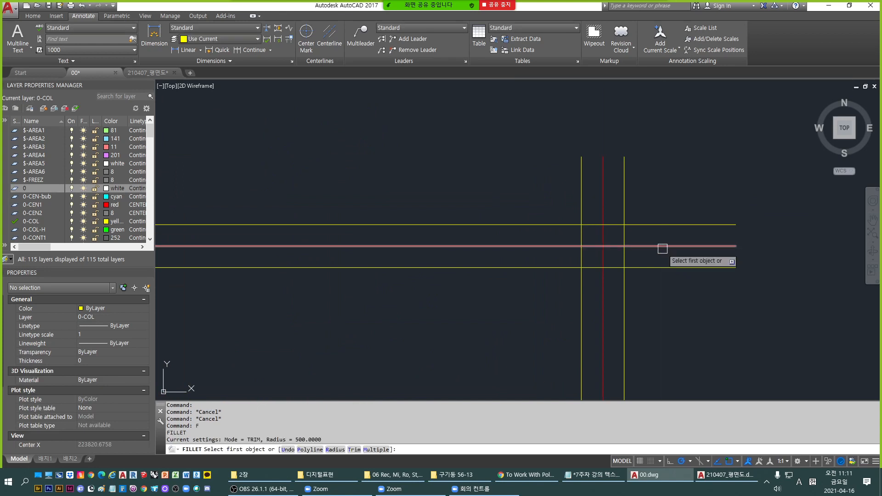
{"action": "key", "text": "Return"}
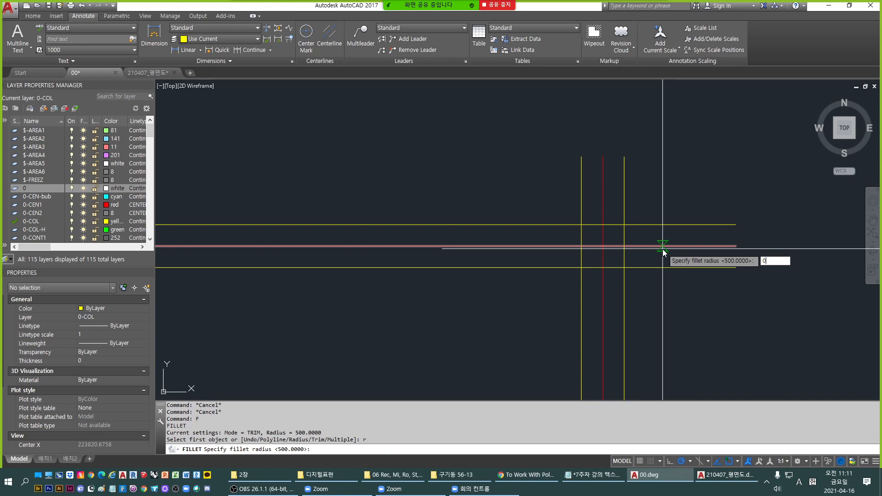
{"action": "key", "text": "Return"}
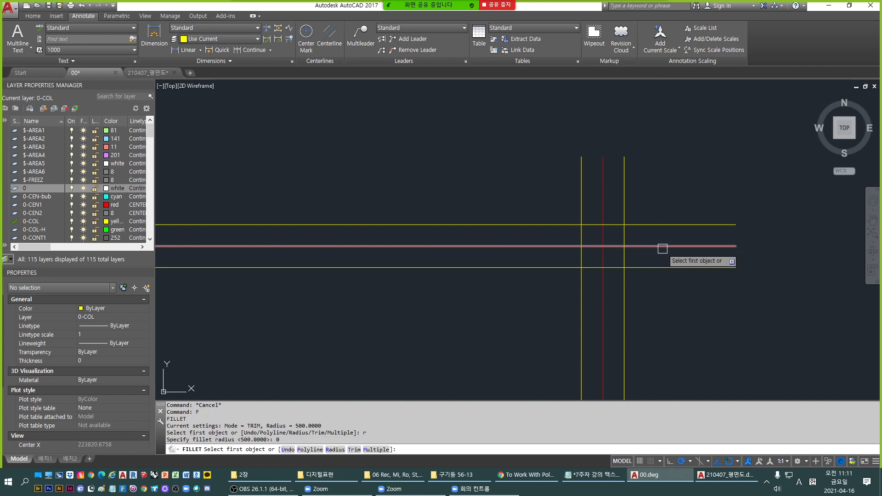
{"action": "scroll", "coordinate": [662, 249], "scroll_direction": "up", "scroll_amount": 4}
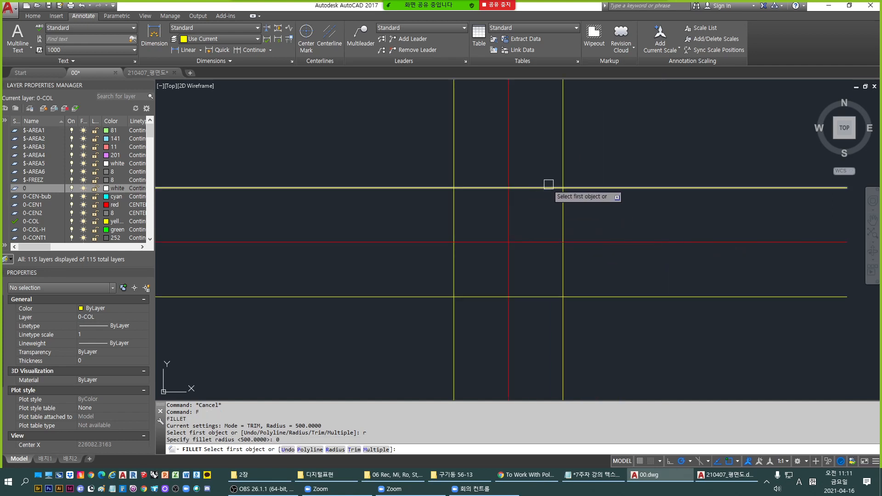
{"action": "scroll", "coordinate": [557, 193], "scroll_direction": "up", "scroll_amount": 5}
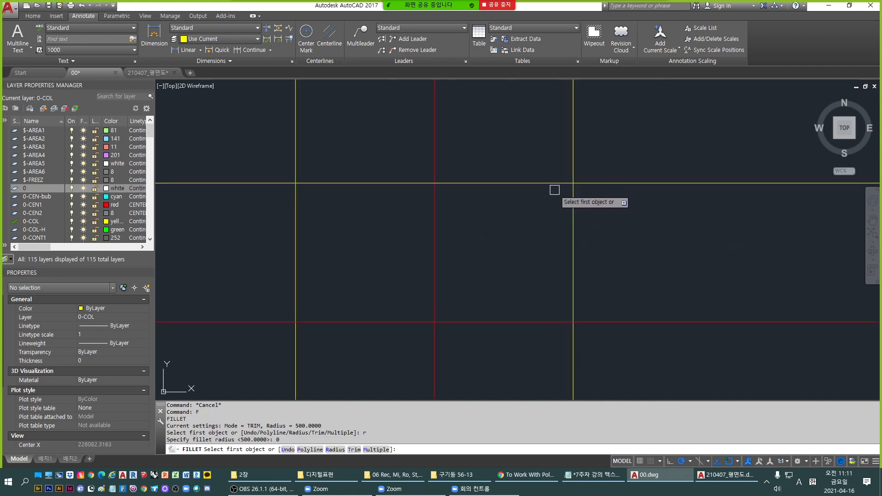
{"action": "scroll", "coordinate": [653, 236], "scroll_direction": "up", "scroll_amount": 2}
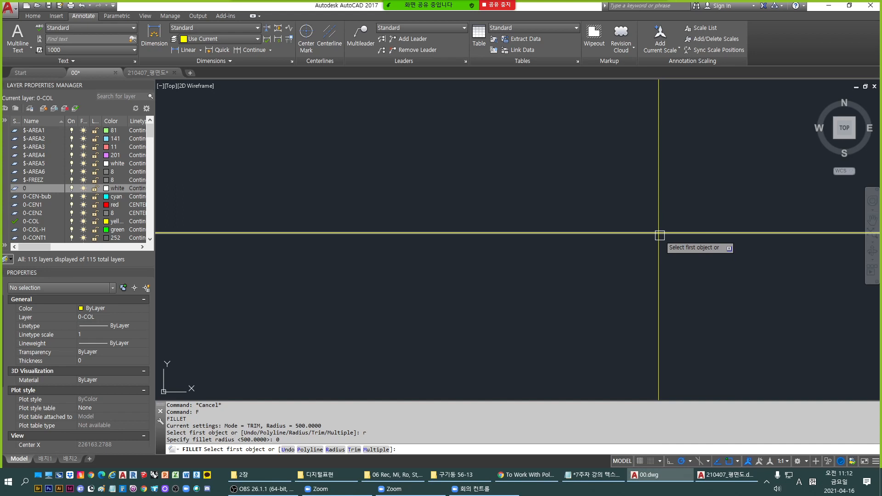
{"action": "mouse_move", "coordinate": [659, 235]}
{"action": "middle_mouse_down"}
{"action": "mouse_move", "coordinate": [503, 240]}
{"action": "mouse_move", "coordinate": [468, 227]}
{"action": "middle_mouse_up"}
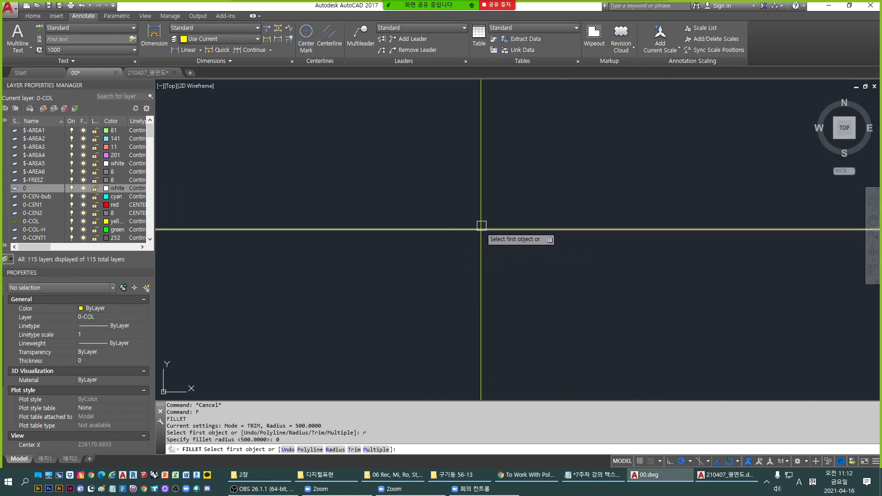
{"action": "scroll", "coordinate": [482, 232], "scroll_direction": "down", "scroll_amount": 2}
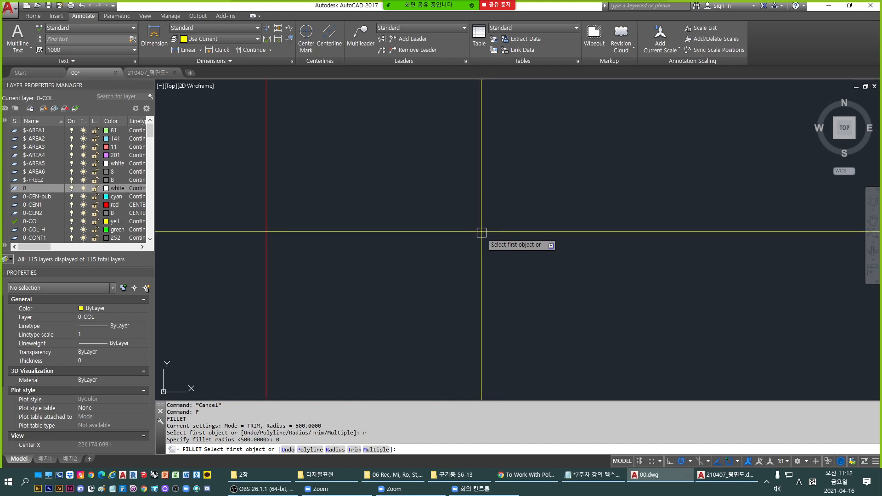
{"action": "scroll", "coordinate": [578, 234], "scroll_direction": "down", "scroll_amount": 3}
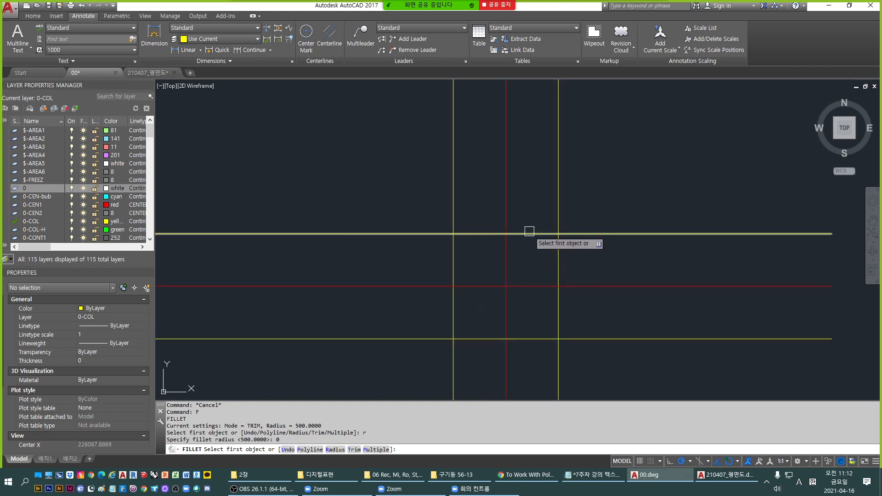
{"action": "left_click", "coordinate": [537, 234]}
{"action": "left_click", "coordinate": [558, 252]}
{"action": "scroll", "coordinate": [613, 248], "scroll_direction": "down", "scroll_amount": 2}
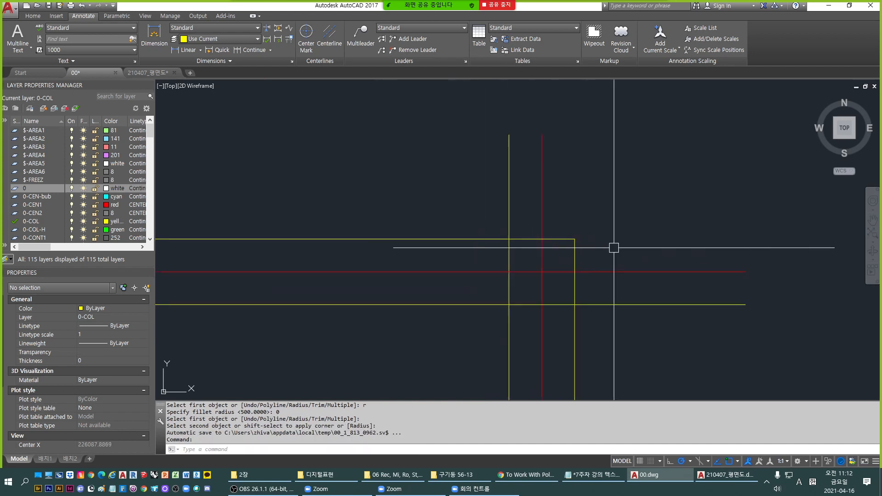
Fillet the two inner wall lines at the upper-right corner with a radius of 0.
{"action": "scroll", "coordinate": [613, 248], "scroll_direction": "down", "scroll_amount": 2}
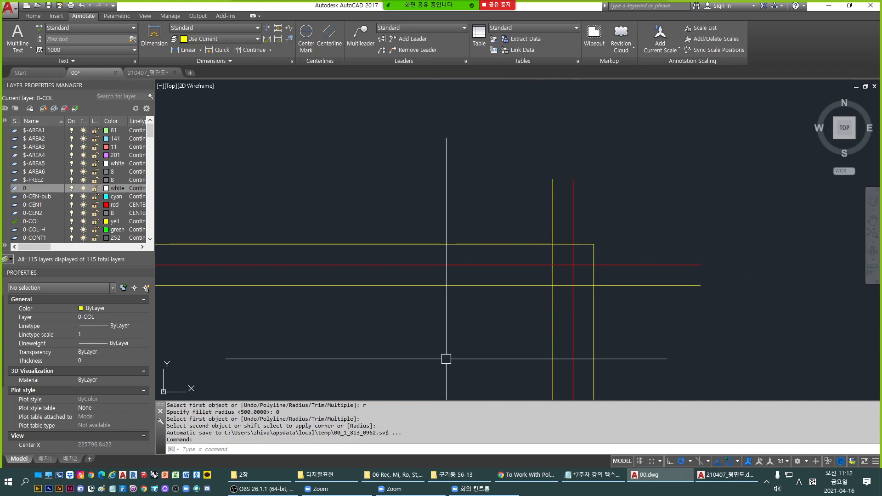
{"action": "key", "text": "Return"}
{"action": "left_click", "coordinate": [537, 286]}
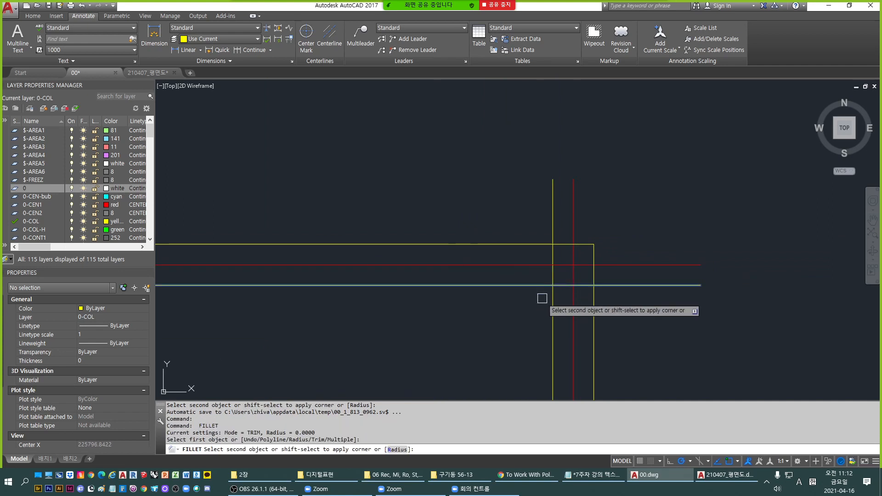
{"action": "key", "text": "Escape"}
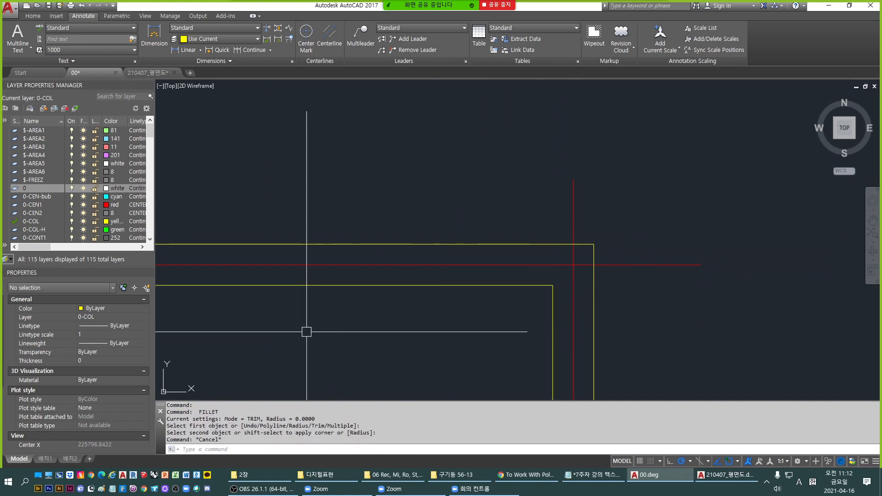
{"action": "left_click", "coordinate": [553, 244]}
{"action": "key", "text": "Escape"}
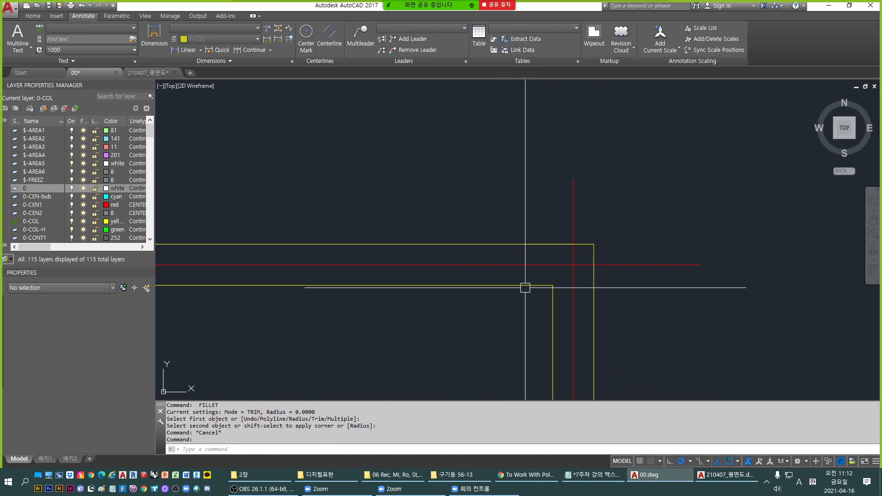
{"action": "left_click", "coordinate": [525, 286]}
{"action": "key", "text": "Escape"}
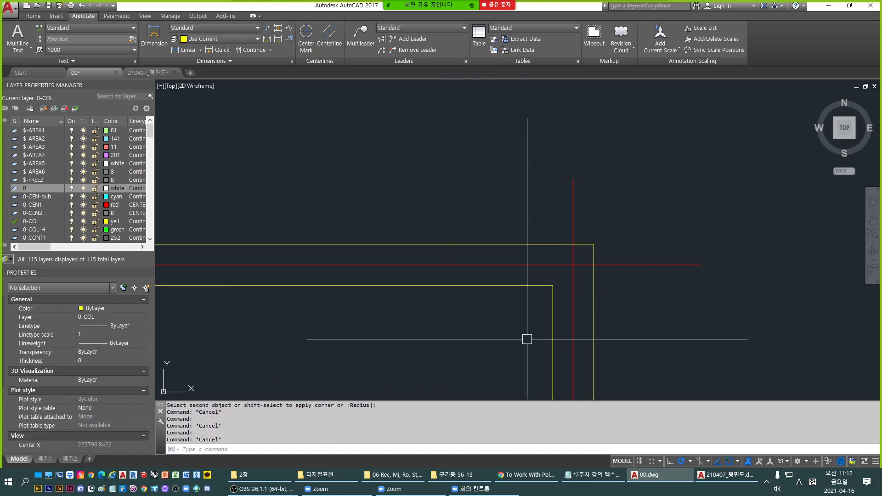
{"action": "key", "text": "Escape"}
{"action": "scroll", "coordinate": [553, 264], "scroll_direction": "down", "scroll_amount": 2}
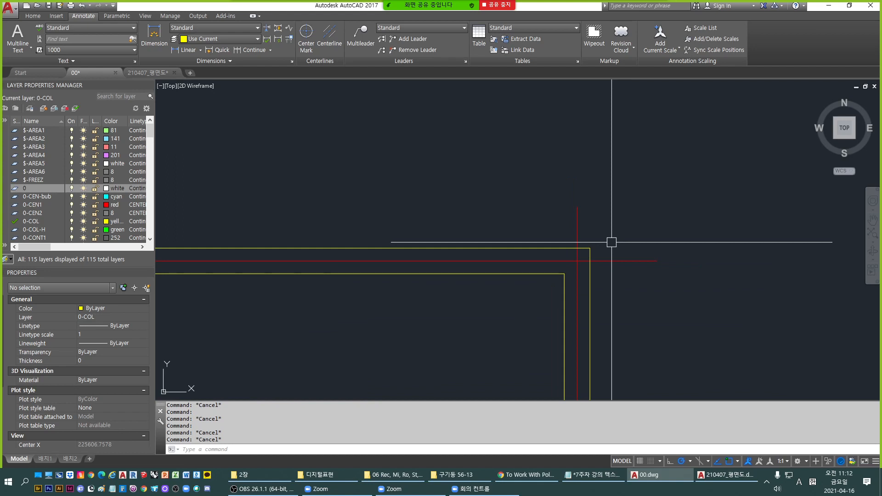
Fillet the two inner wall lines at the lower-right corner with a radius of 5.
{"action": "scroll", "coordinate": [611, 242], "scroll_direction": "down", "scroll_amount": 7}
{"action": "scroll", "coordinate": [600, 324], "scroll_direction": "up", "scroll_amount": 10}
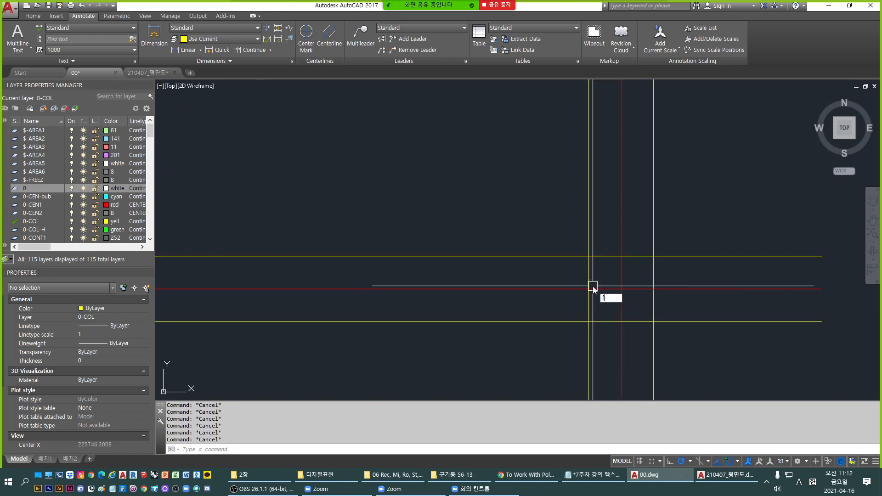
{"action": "key", "text": "Return"}
{"action": "type", "text": "r"}
{"action": "key", "text": "Return"}
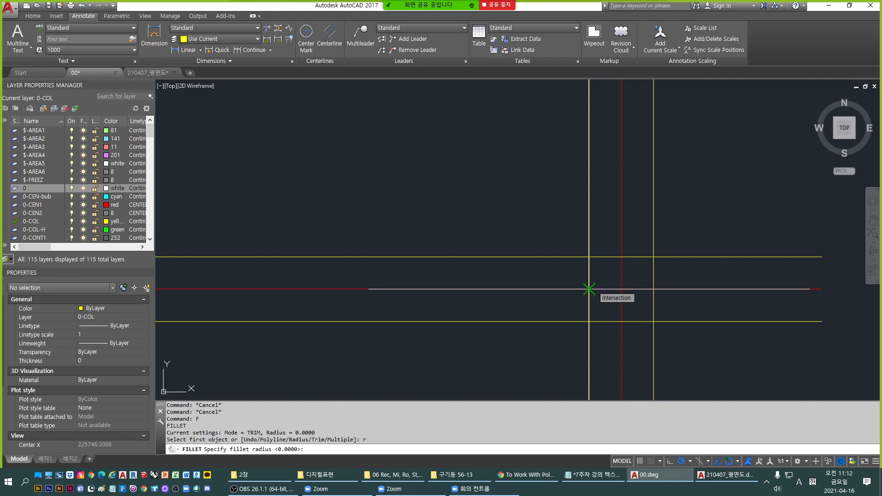
{"action": "key", "text": "Return"}
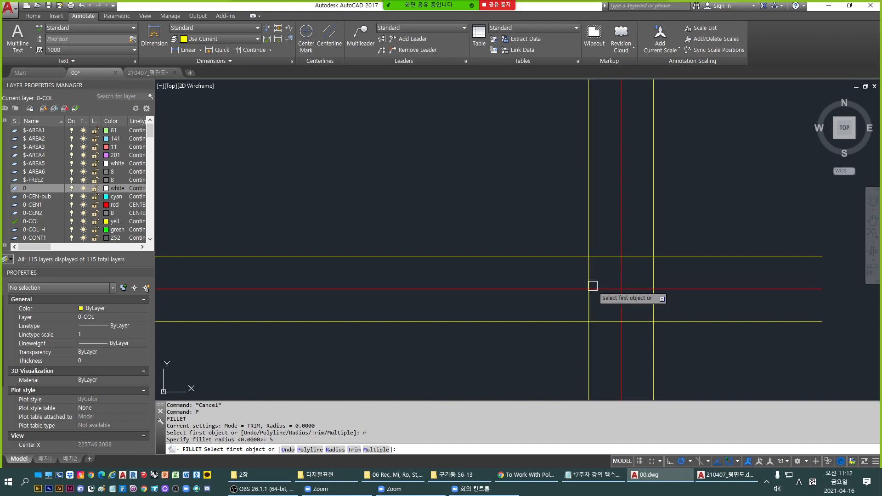
{"action": "left_click", "coordinate": [588, 237]}
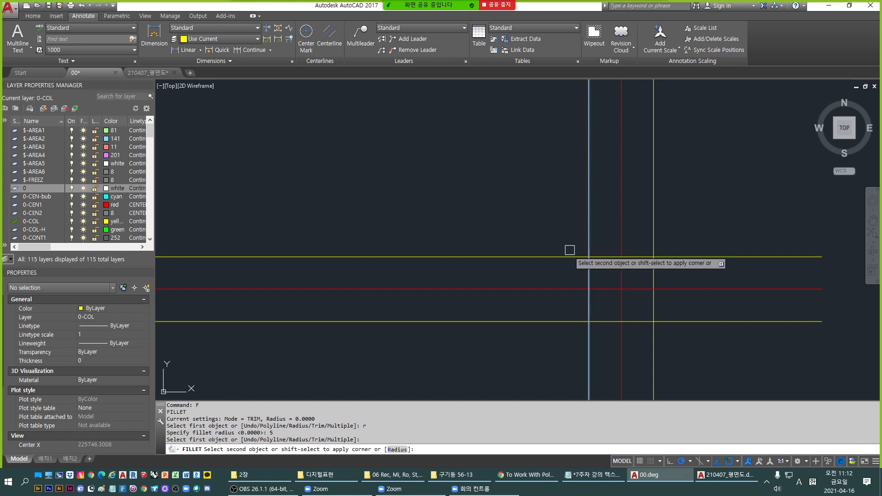
{"action": "left_click", "coordinate": [561, 256]}
{"action": "key", "text": "Return"}
{"action": "key", "text": "Escape"}
{"action": "scroll", "coordinate": [556, 285], "scroll_direction": "down", "scroll_amount": 2}
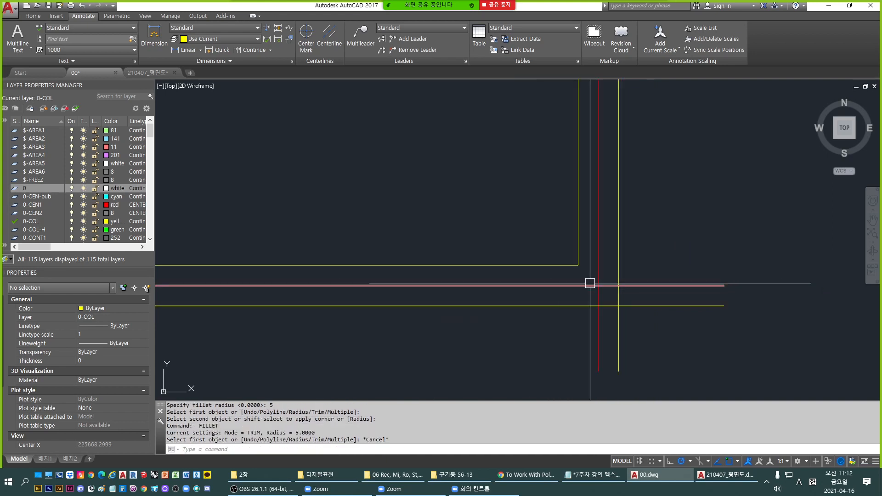
Fillet the two outer wall lines at the lower-right corner with a radius of 5.
{"action": "left_click", "coordinate": [618, 293]}
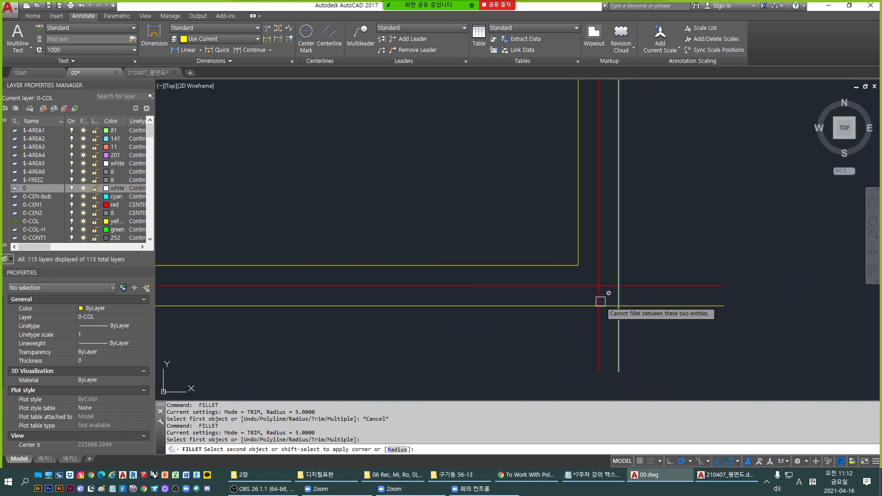
{"action": "left_click", "coordinate": [598, 303]}
{"action": "key", "text": "space"}
{"action": "key", "text": "Escape"}
{"action": "scroll", "coordinate": [609, 302], "scroll_direction": "down", "scroll_amount": 4}
{"action": "scroll", "coordinate": [595, 334], "scroll_direction": "up", "scroll_amount": 12}
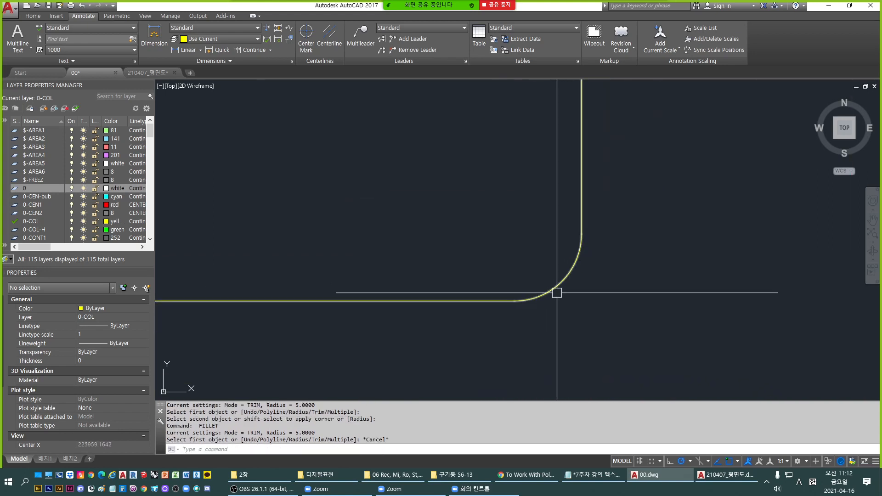
{"action": "scroll", "coordinate": [537, 233], "scroll_direction": "down", "scroll_amount": 2}
{"action": "scroll", "coordinate": [538, 233], "scroll_direction": "down", "scroll_amount": 3}
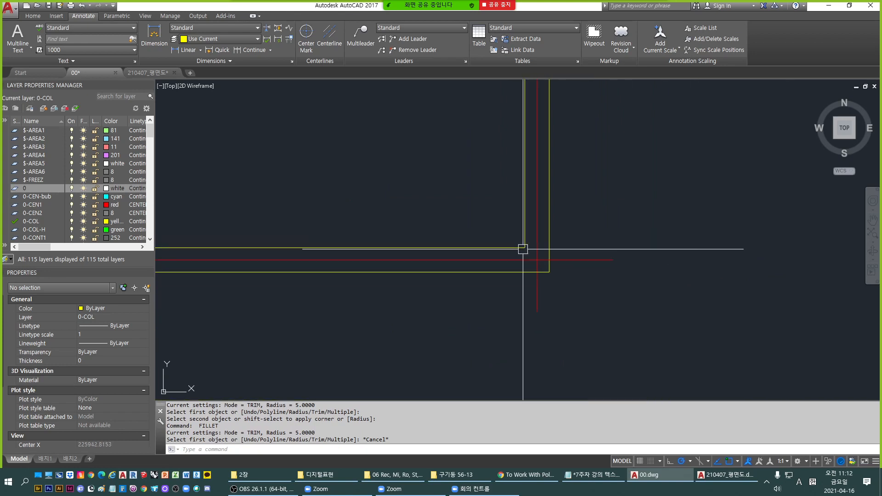
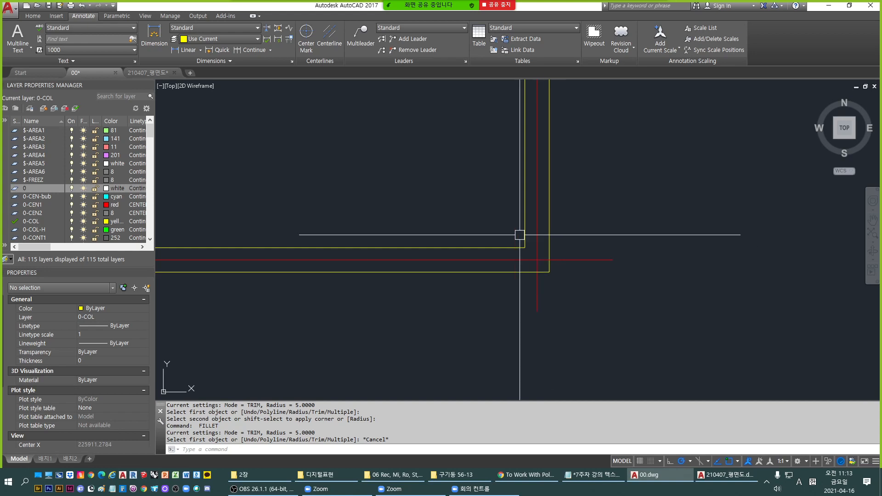
Fillet the inner wall lines at the rounded lower-right corner again with a radius of 0 to make it sharp.
{"action": "scroll", "coordinate": [521, 241], "scroll_direction": "up", "scroll_amount": 4}
{"action": "scroll", "coordinate": [594, 305], "scroll_direction": "up", "scroll_amount": 2}
{"action": "scroll", "coordinate": [454, 239], "scroll_direction": "up", "scroll_amount": 3}
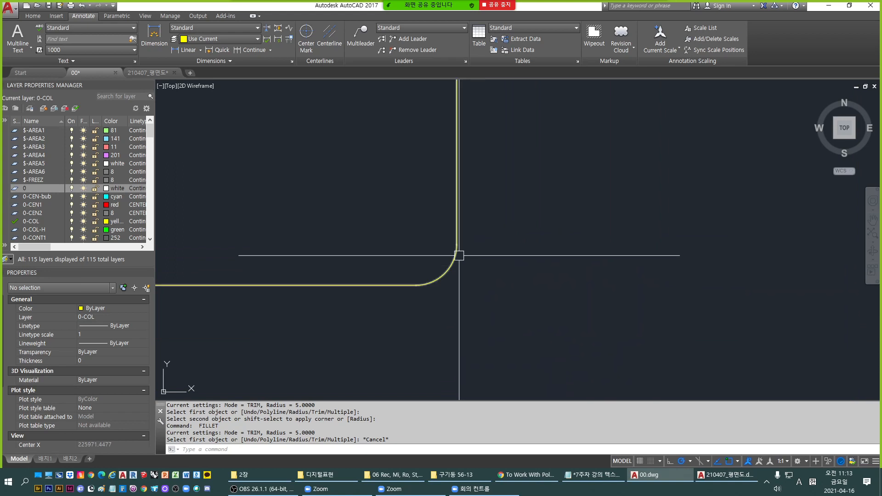
{"action": "key", "text": "Escape"}
{"action": "type", "text": "f"}
{"action": "key", "text": "Return"}
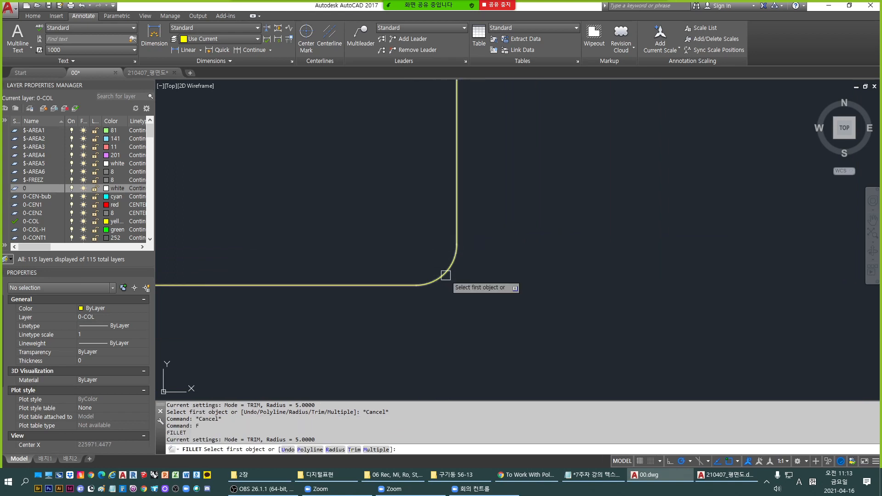
{"action": "type", "text": "r"}
{"action": "key", "text": "Return"}
{"action": "type", "text": "0"}
{"action": "key", "text": "Return"}
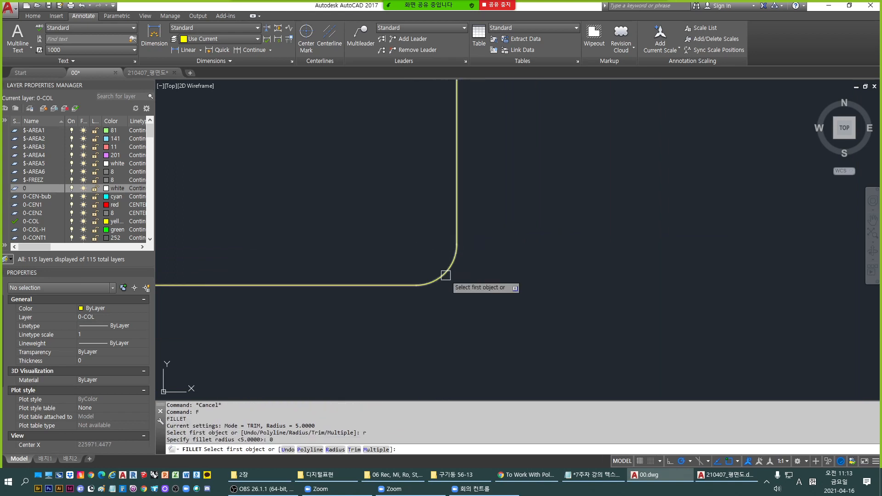
{"action": "left_click", "coordinate": [356, 283]}
{"action": "left_click", "coordinate": [455, 198]}
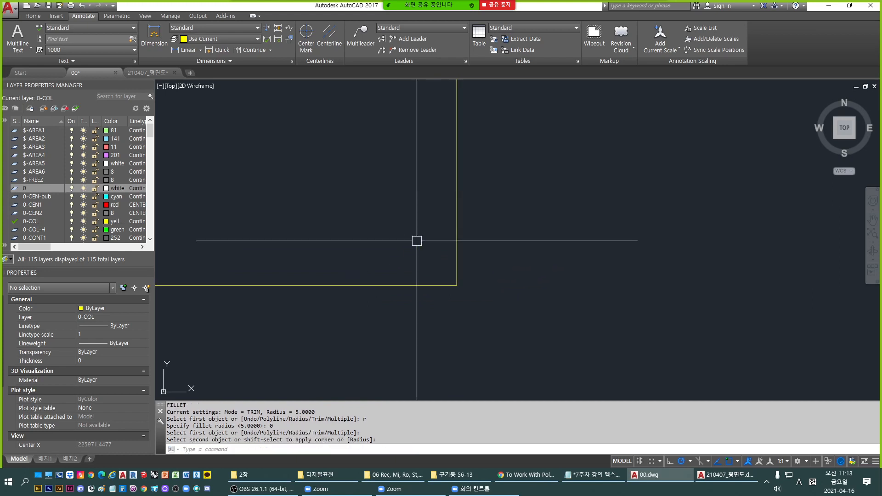
Fillet the outer wall lines at the rounded lower-right corner with a radius of 0 to make it sharp.
{"action": "scroll", "coordinate": [454, 194], "scroll_direction": "down", "scroll_amount": 7}
{"action": "scroll", "coordinate": [610, 368], "scroll_direction": "up", "scroll_amount": 5}
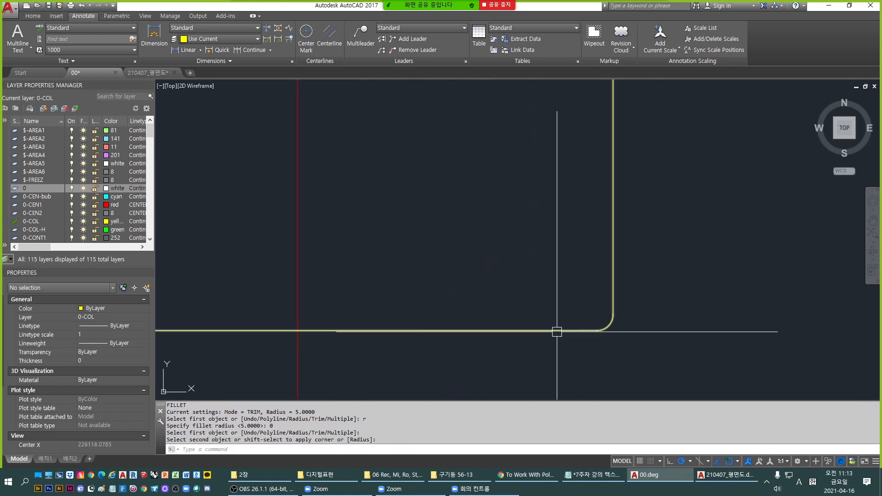
{"action": "key", "text": "space"}
{"action": "left_click", "coordinate": [523, 330]}
{"action": "left_click", "coordinate": [612, 279]}
{"action": "key", "text": "Escape"}
{"action": "scroll", "coordinate": [611, 279], "scroll_direction": "up", "scroll_amount": 2}
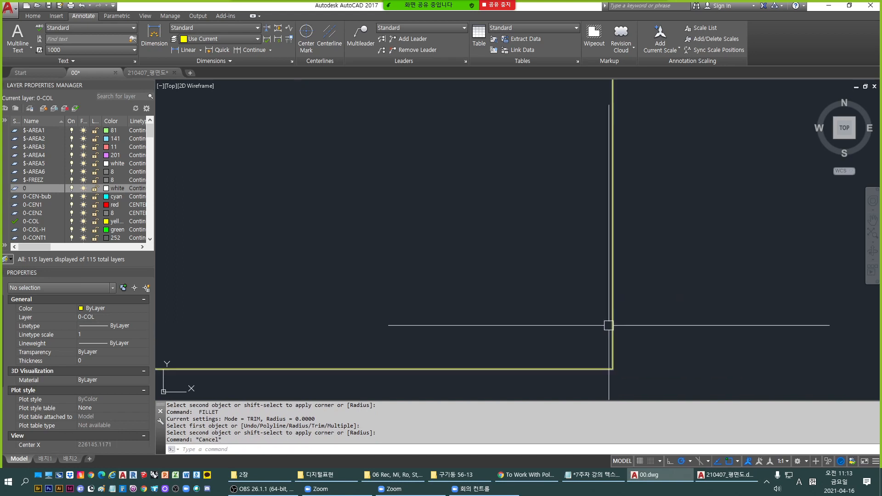
{"action": "scroll", "coordinate": [624, 319], "scroll_direction": "down", "scroll_amount": 3}
{"action": "key", "text": "Escape"}
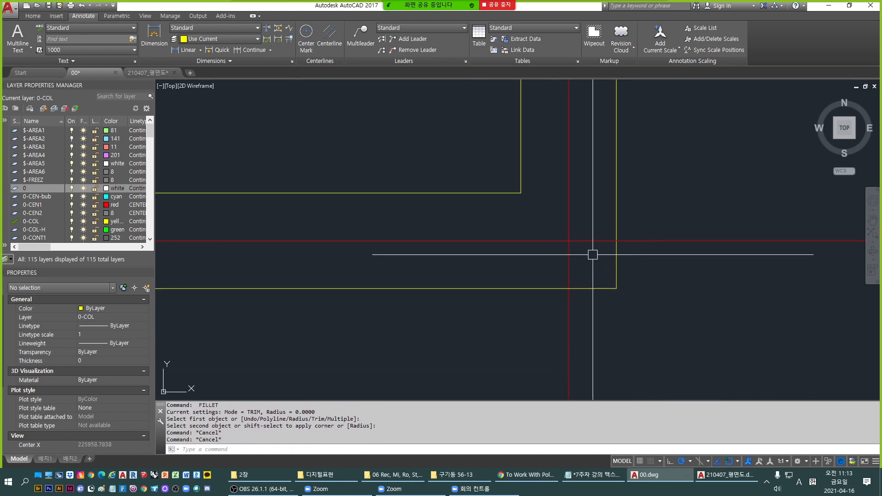
Fillet the outer top wall line with the inner right wall line at the upper-right corner, keeping radius 0.
{"action": "scroll", "coordinate": [593, 254], "scroll_direction": "down", "scroll_amount": 4}
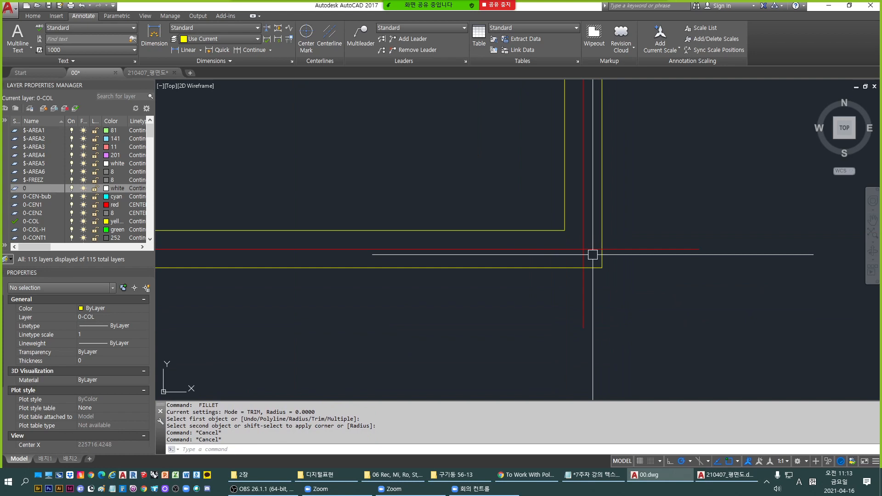
{"action": "key", "text": "Escape"}
{"action": "scroll", "coordinate": [591, 252], "scroll_direction": "down", "scroll_amount": 5}
{"action": "scroll", "coordinate": [588, 192], "scroll_direction": "up", "scroll_amount": 6}
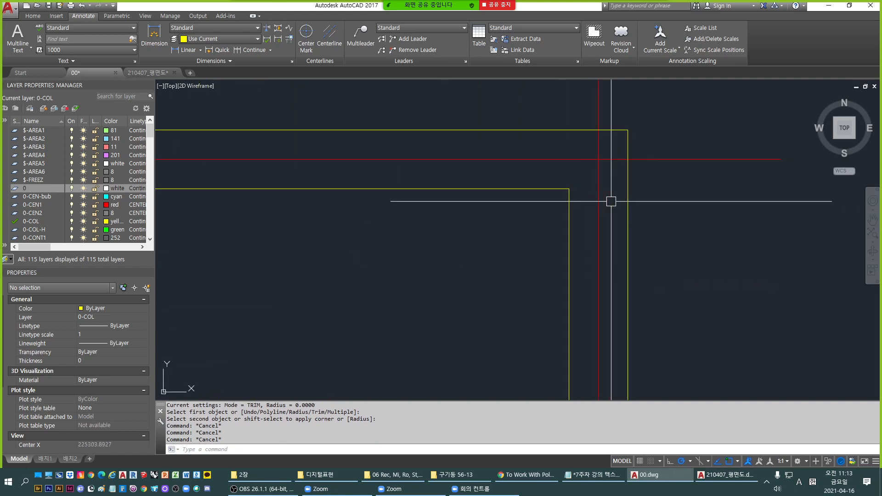
{"action": "key", "text": "Escape"}
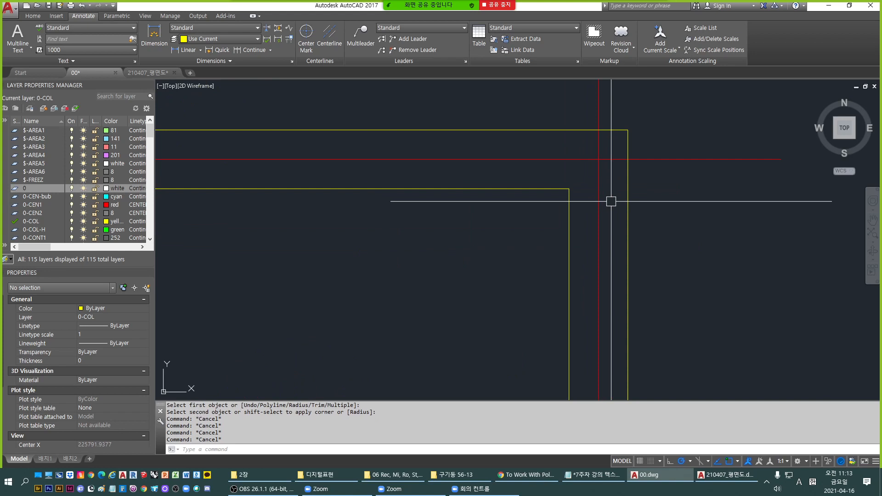
{"action": "key", "text": "Escape"}
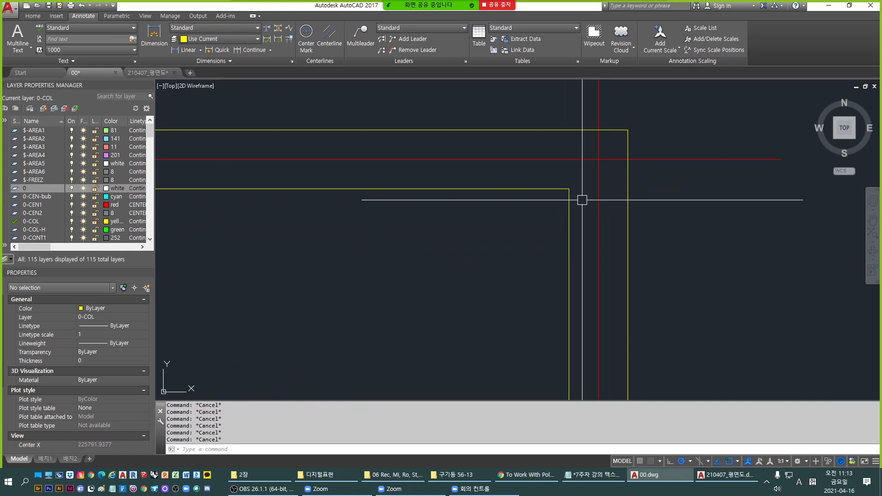
{"action": "type", "text": "f"}
{"action": "key", "text": "Return"}
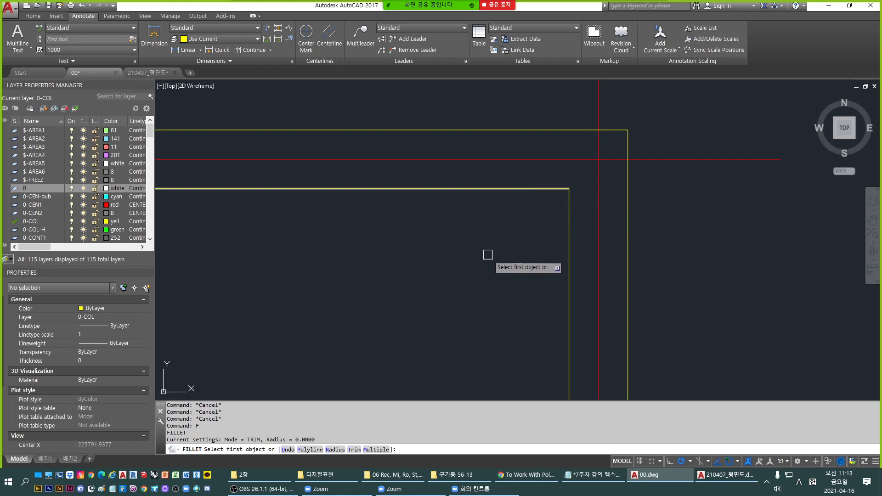
{"action": "left_click", "coordinate": [492, 134]}
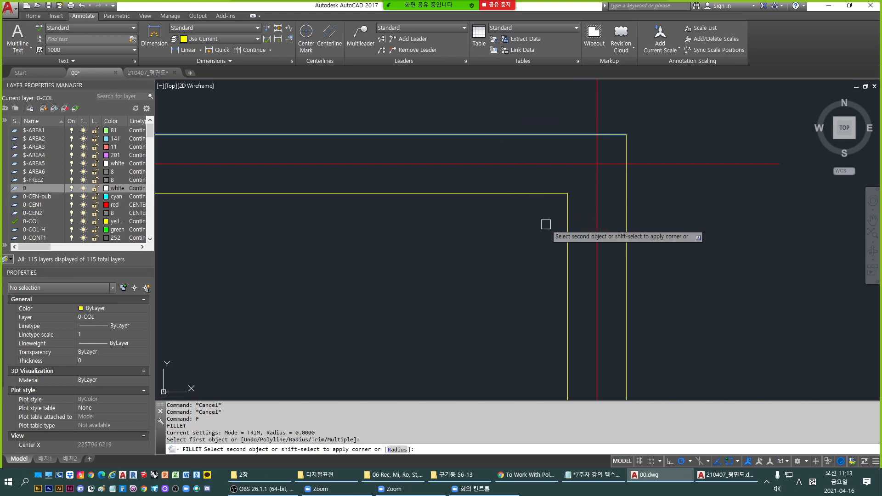
{"action": "left_click", "coordinate": [564, 242]}
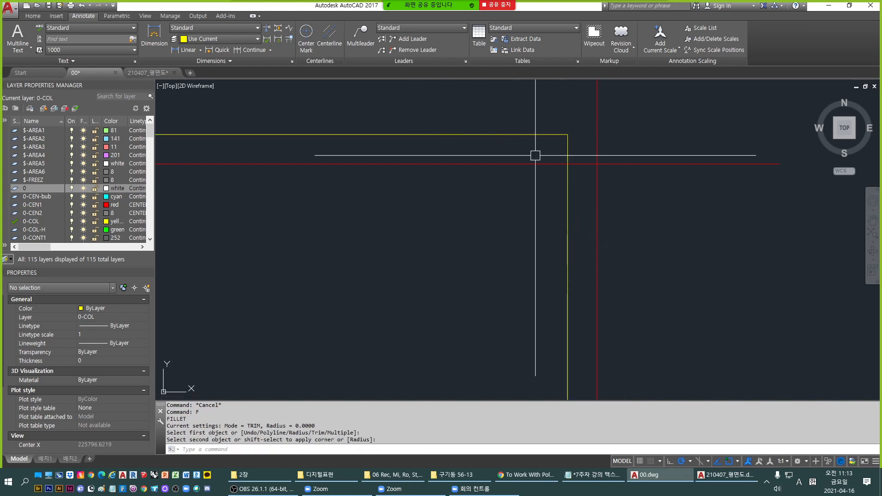
{"action": "scroll", "coordinate": [597, 207], "scroll_direction": "down", "scroll_amount": 5}
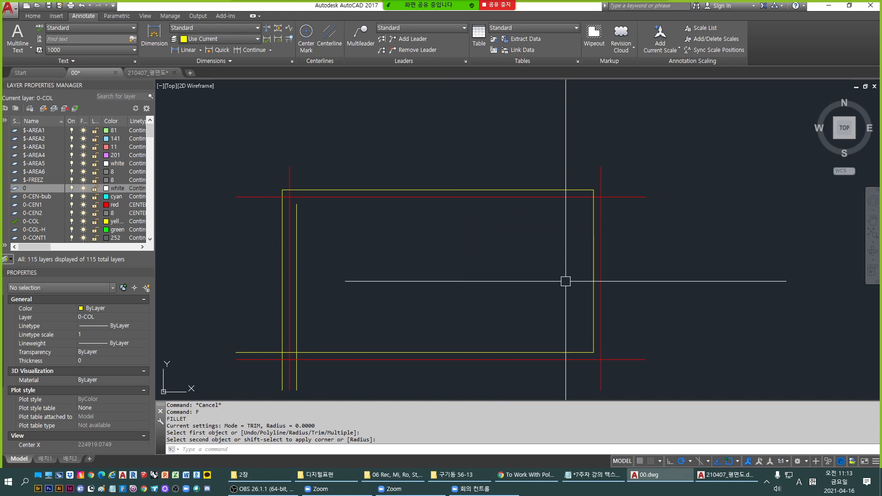
Examine the rounded-corner shape below the wall layout and compare it with the filleted wall corners.
{"action": "scroll", "coordinate": [455, 216], "scroll_direction": "down", "scroll_amount": 8}
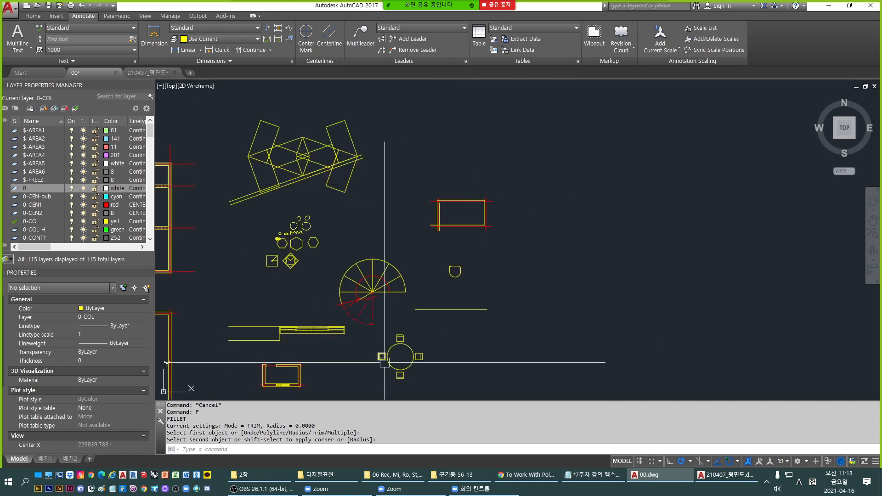
{"action": "scroll", "coordinate": [455, 270], "scroll_direction": "up", "scroll_amount": 10}
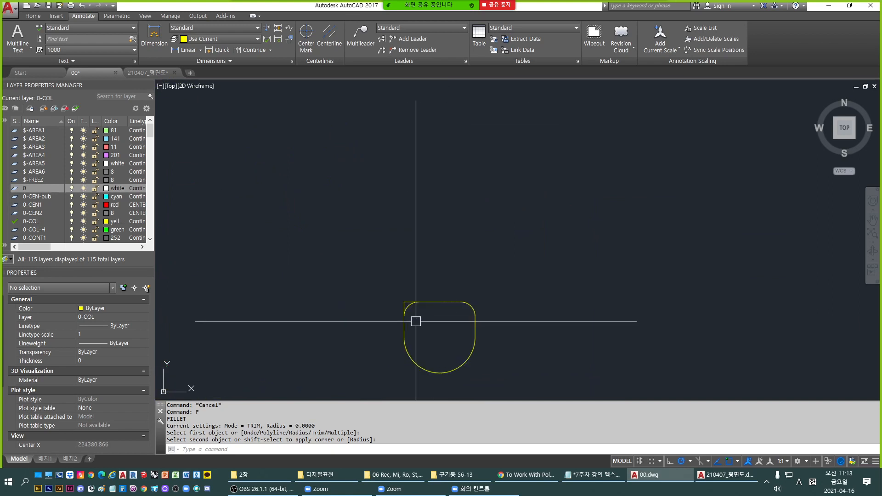
{"action": "left_click", "coordinate": [384, 262]}
{"action": "left_click", "coordinate": [358, 232]}
{"action": "key", "text": "Escape"}
{"action": "scroll", "coordinate": [528, 228], "scroll_direction": "down", "scroll_amount": 4}
{"action": "middle_click_drag", "start_coordinate": [565, 150], "coordinate": [489, 330]}
{"action": "middle_click_drag", "start_coordinate": [496, 220], "coordinate": [496, 378]}
{"action": "middle_click_drag", "start_coordinate": [640, 167], "coordinate": [606, 181]}
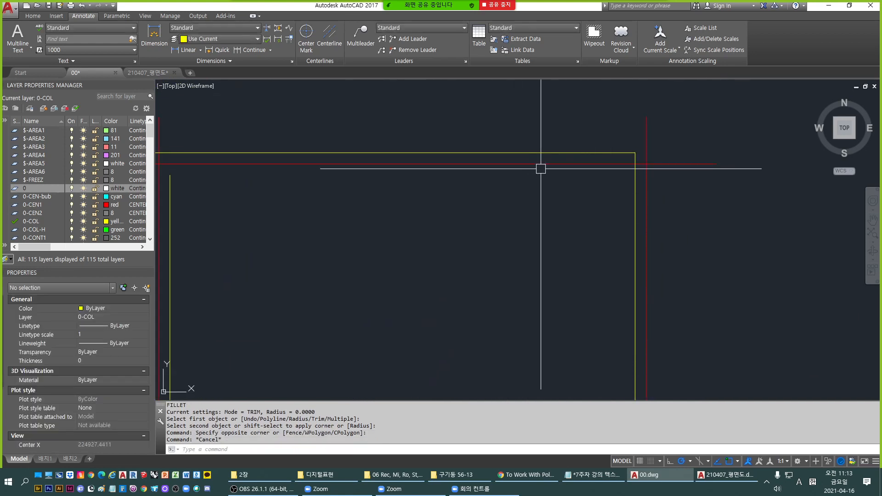
{"action": "scroll", "coordinate": [634, 199], "scroll_direction": "down", "scroll_amount": 4}
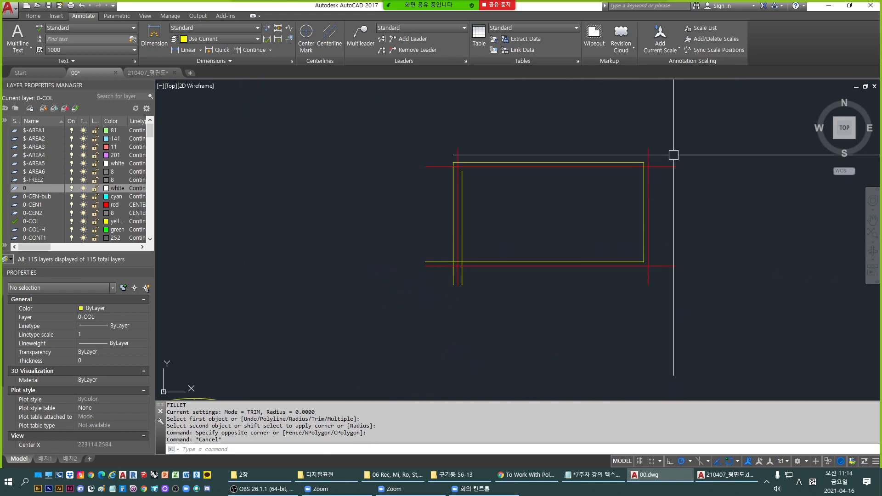
Undo the fillet that joined the outer top wall line with the inner right wall line.
{"action": "key", "text": "Escape"}
{"action": "key", "text": "space"}
{"action": "key", "text": "space"}
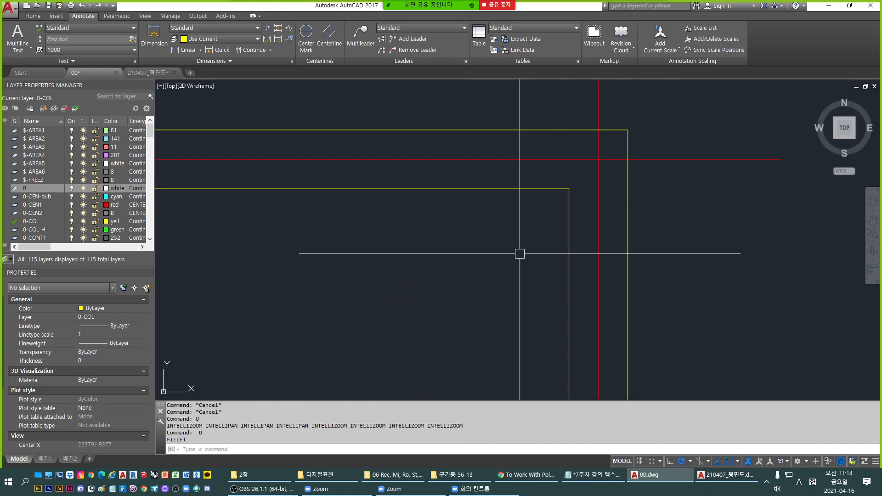
Draw a vertical polyline in the empty area to the right of the wall layout.
{"action": "key", "text": "Escape"}
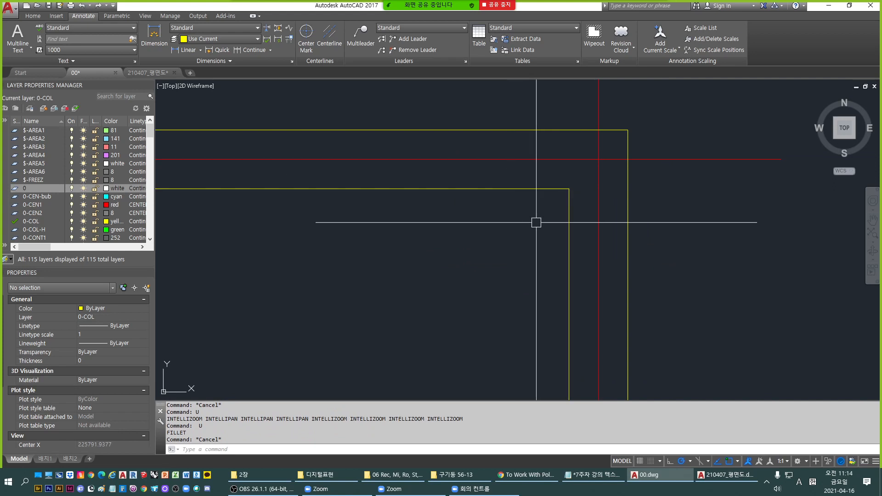
{"action": "scroll", "coordinate": [535, 222], "scroll_direction": "down", "scroll_amount": 3}
{"action": "key", "text": "Escape"}
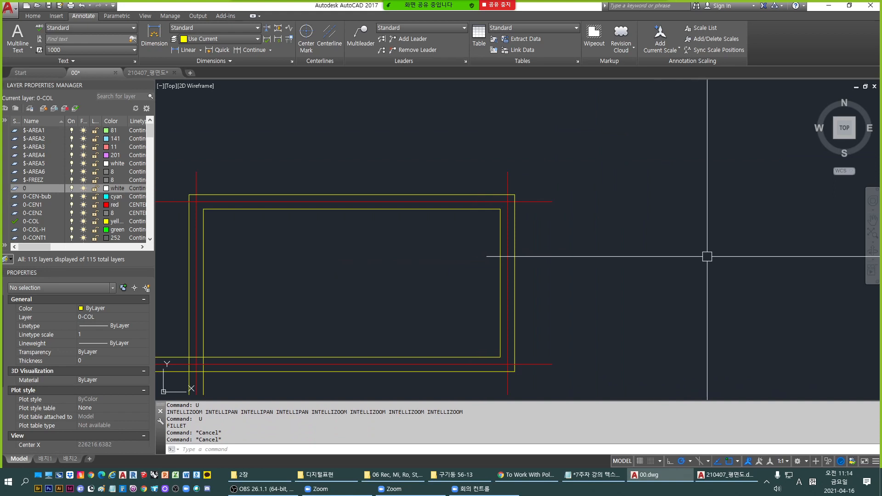
{"action": "middle_click_drag", "start_coordinate": [707, 255], "coordinate": [571, 239]}
{"action": "key", "text": "Escape"}
{"action": "type", "text": "l"}
{"action": "key", "text": "space"}
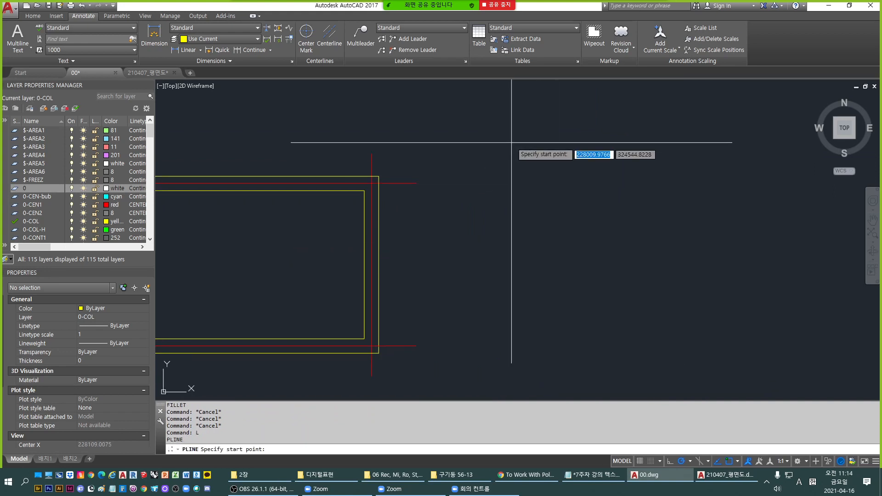
{"action": "left_click", "coordinate": [512, 141]}
{"action": "left_click", "coordinate": [512, 313]}
{"action": "key", "text": "space"}
Draw a horizontal polyline that crosses the new vertical line and extends mostly to its right.
{"action": "key", "text": "space"}
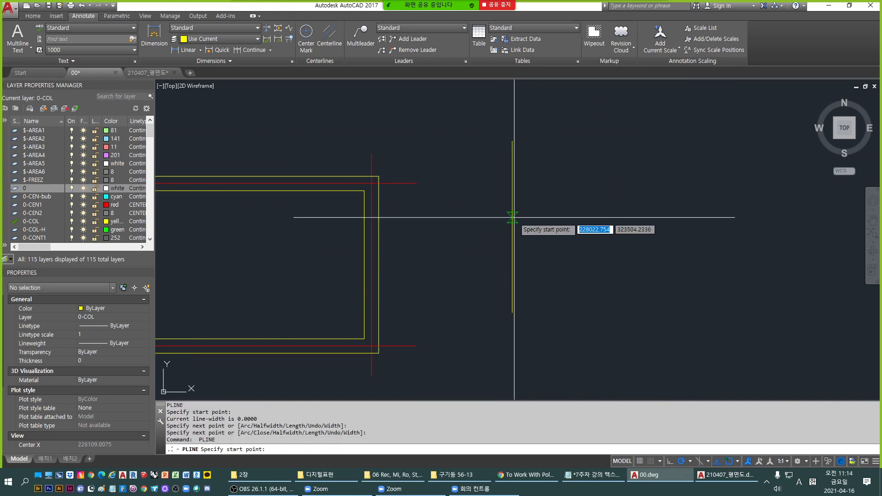
{"action": "left_click", "coordinate": [464, 205]}
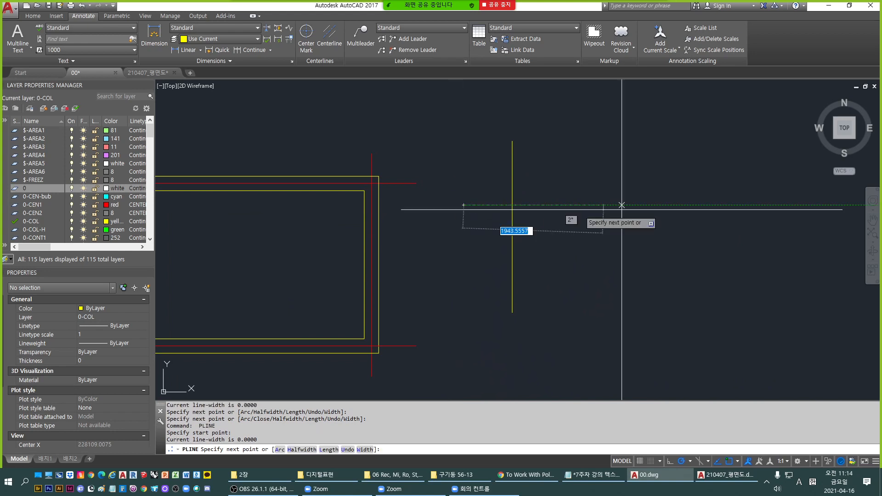
{"action": "left_click", "coordinate": [694, 205]}
{"action": "key", "text": "Escape"}
{"action": "key", "text": "Escape"}
{"action": "key", "text": "space"}
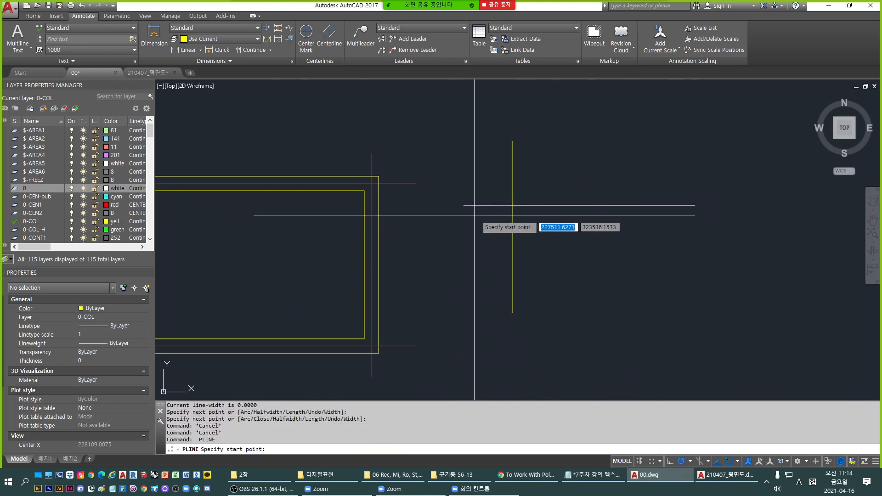
{"action": "left_click", "coordinate": [466, 217]}
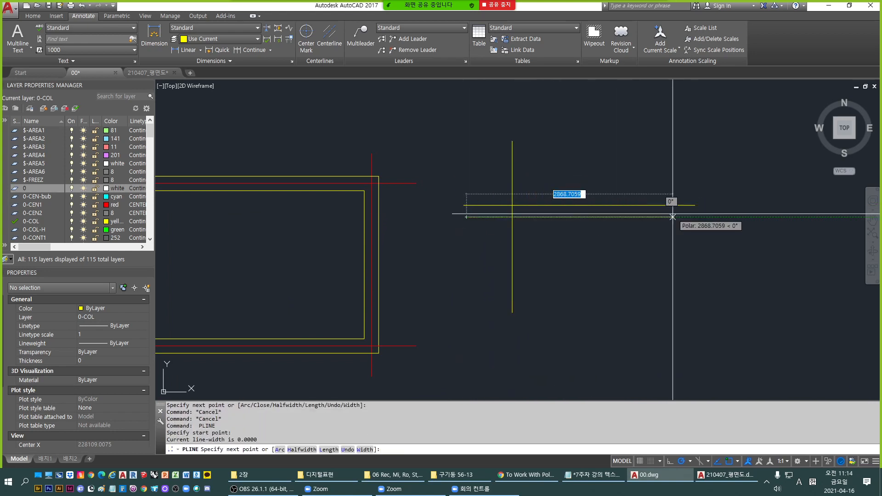
{"action": "key", "text": "Escape"}
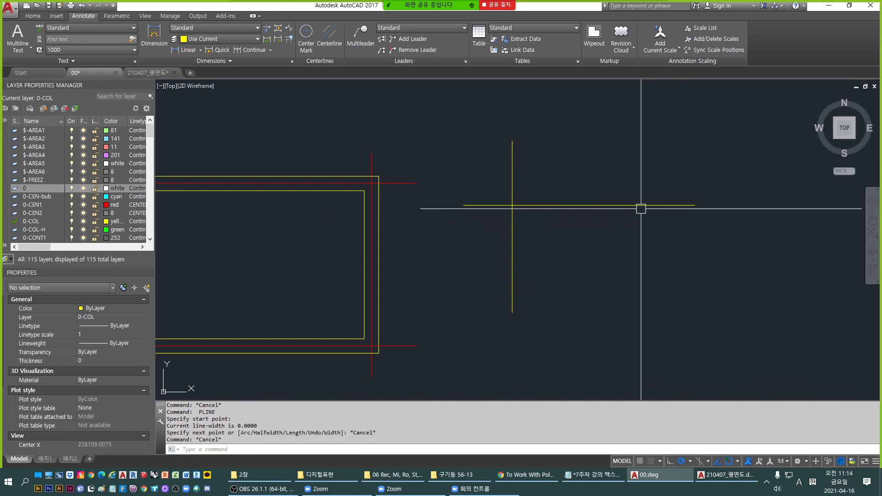
Copy the horizontal line about 190 units straight down to form a parallel pair.
{"action": "left_click", "coordinate": [640, 206]}
{"action": "type", "text": "c"}
{"action": "key", "text": "space"}
{"action": "left_click", "coordinate": [632, 220]}
{"action": "left_click", "coordinate": [634, 233]}
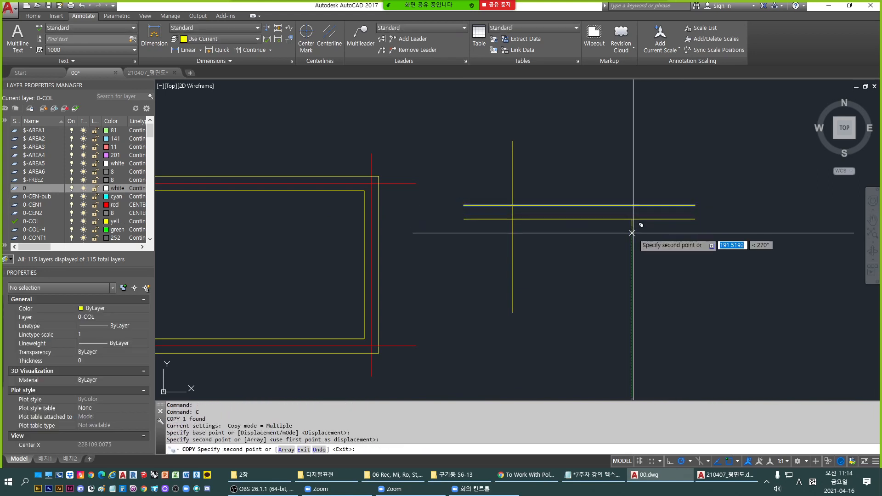
{"action": "key", "text": "Escape"}
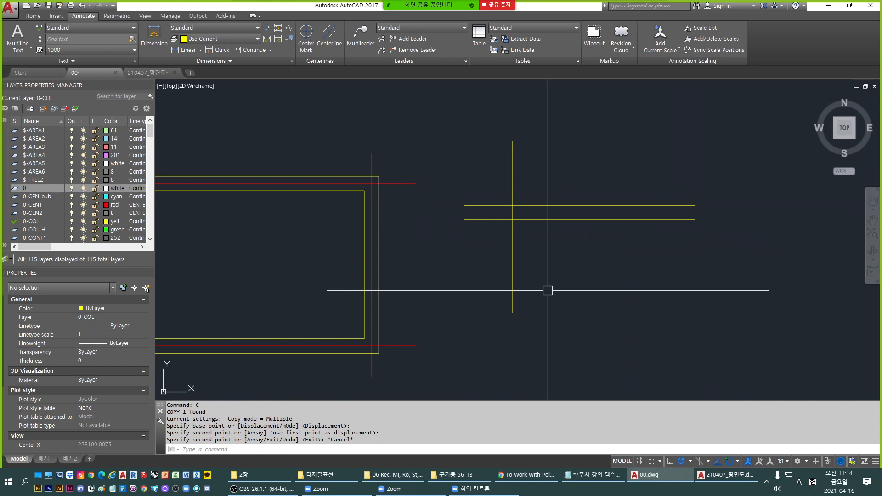
Copy the vertical line a short distance to the right so two vertical lines cross the horizontal pair.
{"action": "key", "text": "Escape"}
{"action": "left_click", "coordinate": [549, 282]}
{"action": "left_click", "coordinate": [500, 269]}
{"action": "type", "text": "c"}
{"action": "key", "text": "space"}
{"action": "left_click", "coordinate": [547, 271]}
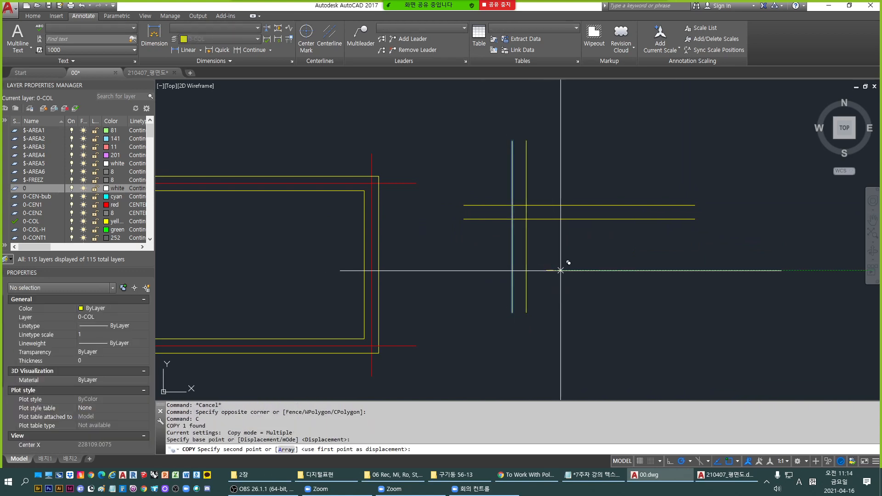
{"action": "left_click", "coordinate": [562, 270]}
{"action": "key", "text": "Escape"}
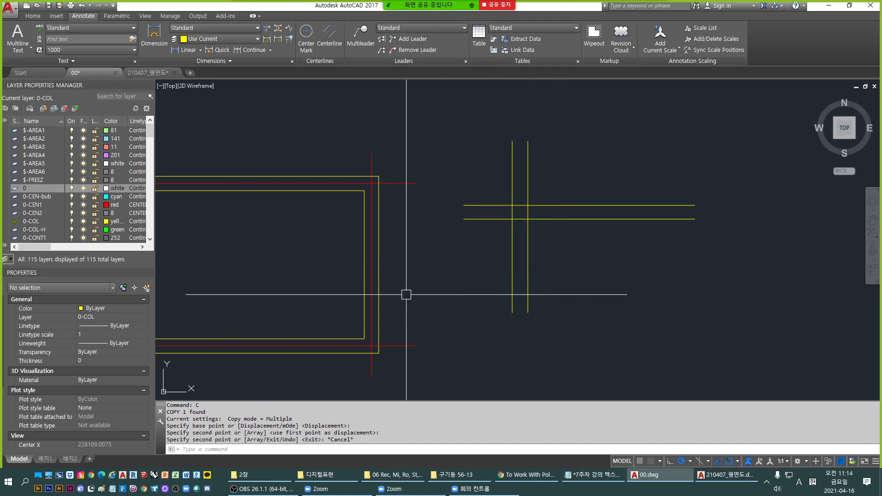
{"action": "key", "text": "Escape"}
{"action": "key", "text": "Escape"}
Fillet the right vertical line with the upper horizontal line at radius 0, keeping the upper-right portions.
{"action": "scroll", "coordinate": [526, 211], "scroll_direction": "up", "scroll_amount": 2}
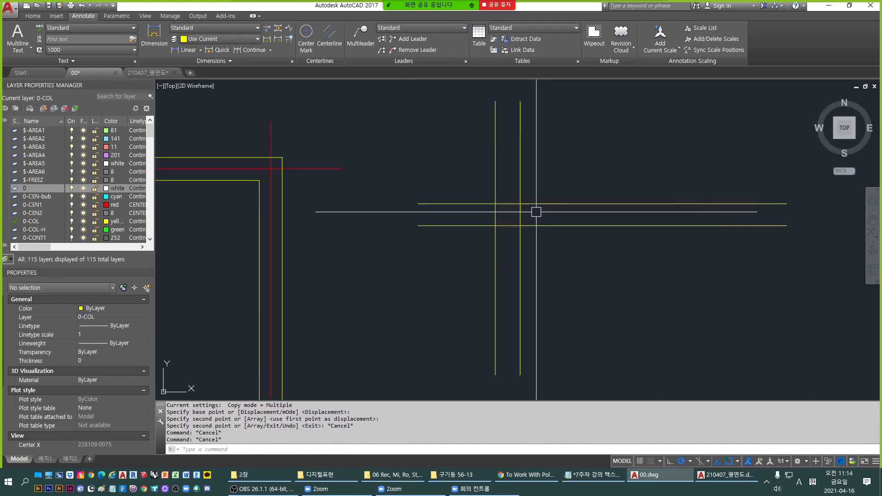
{"action": "type", "text": "f"}
{"action": "key", "text": "Return"}
{"action": "left_click", "coordinate": [519, 223]}
{"action": "left_click", "coordinate": [508, 209]}
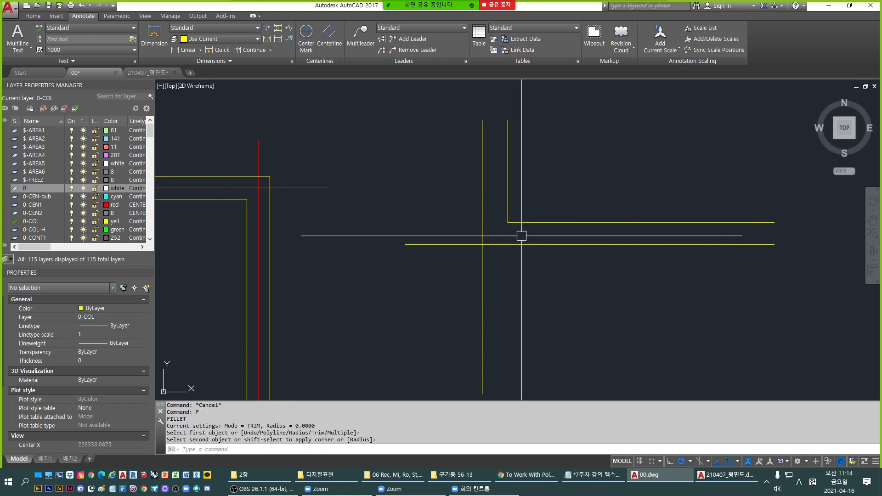
Undo the fillet between the right vertical line and the upper horizontal line.
{"action": "scroll", "coordinate": [514, 303], "scroll_direction": "down", "scroll_amount": 2}
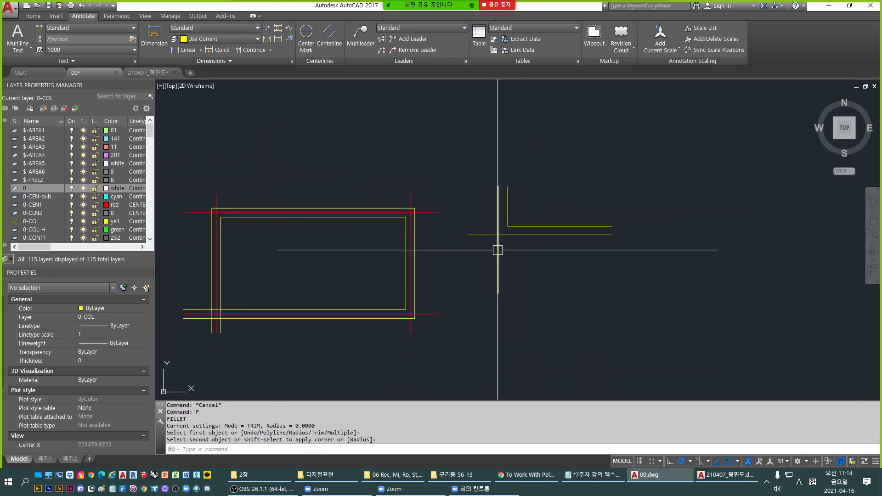
{"action": "scroll", "coordinate": [508, 237], "scroll_direction": "up", "scroll_amount": 1}
{"action": "scroll", "coordinate": [508, 216], "scroll_direction": "up", "scroll_amount": 4}
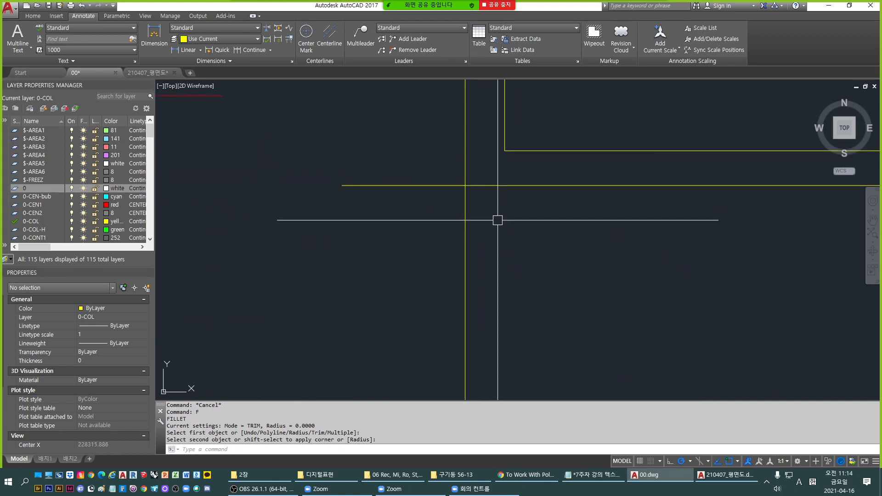
{"action": "scroll", "coordinate": [490, 239], "scroll_direction": "down", "scroll_amount": 4}
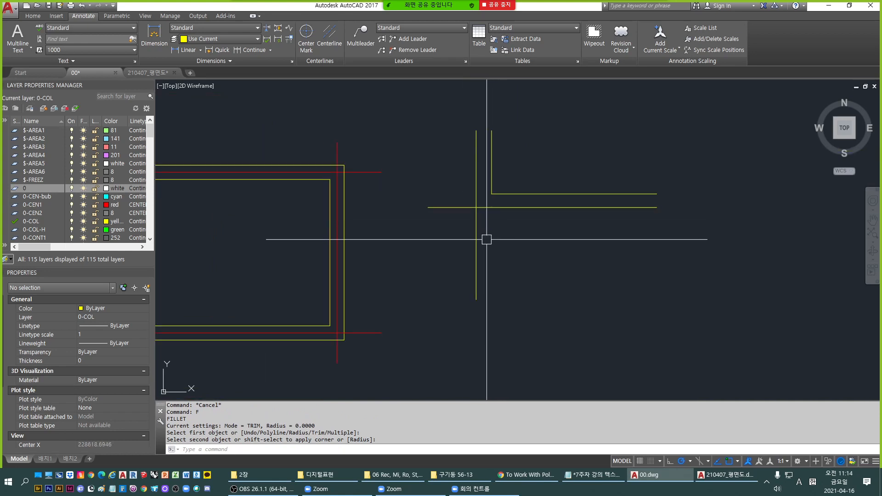
{"action": "scroll", "coordinate": [484, 238], "scroll_direction": "up", "scroll_amount": 4}
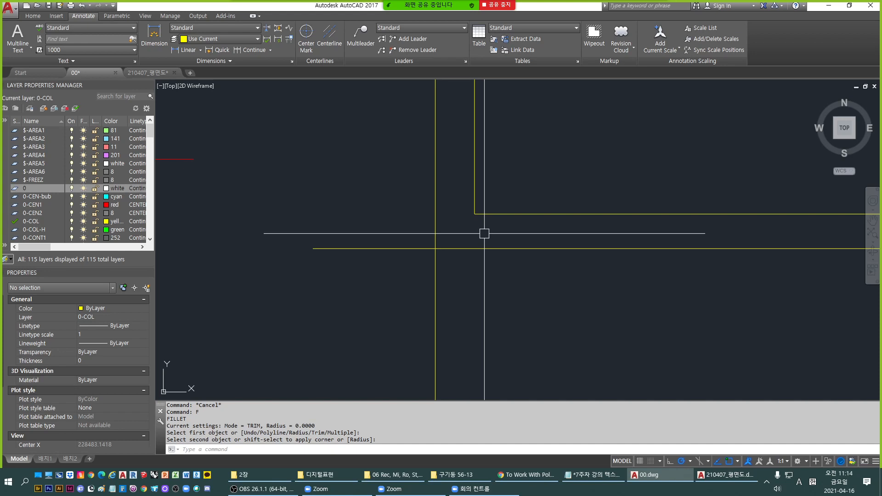
{"action": "scroll", "coordinate": [470, 321], "scroll_direction": "down", "scroll_amount": 6}
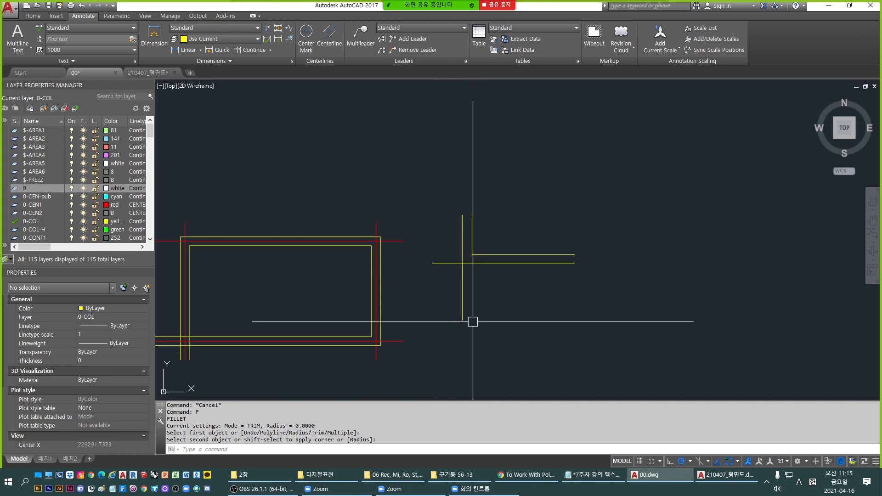
{"action": "key", "text": "Escape"}
{"action": "type", "text": "u"}
{"action": "key", "text": "Return"}
{"action": "type", "text": "u"}
{"action": "key", "text": "Return"}
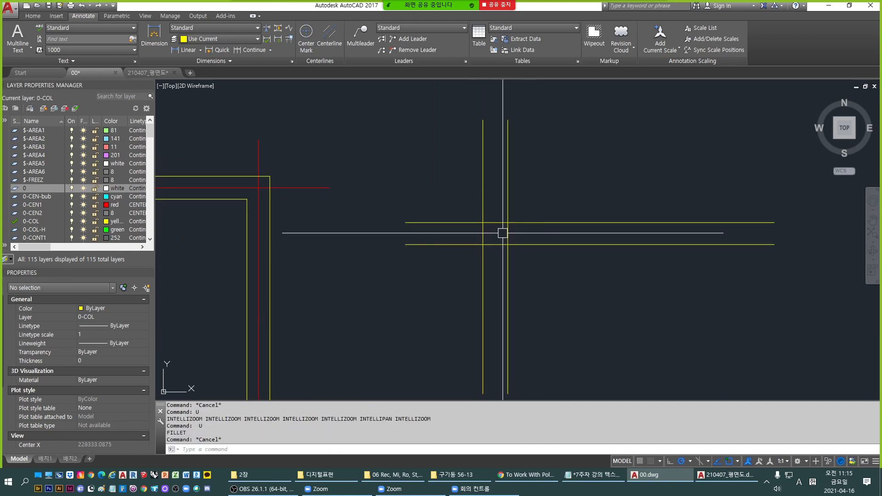
{"action": "key", "text": "Escape"}
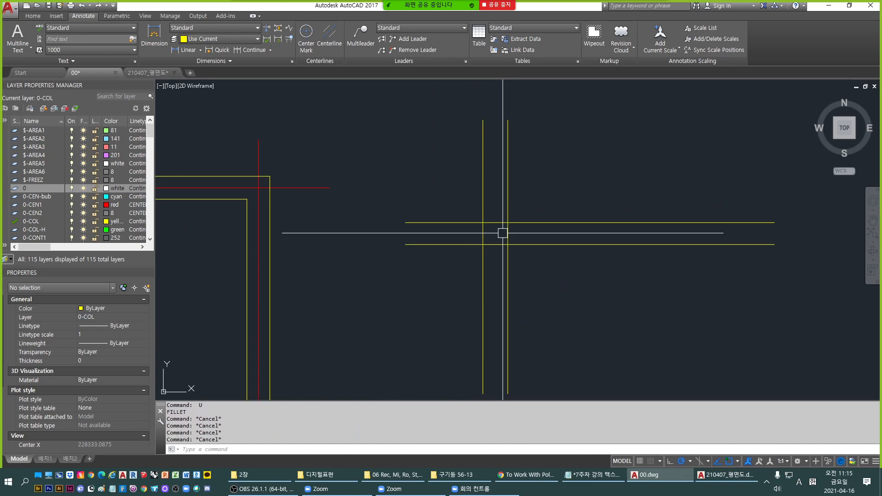
Trim the right vertical line between the two horizontal lines, using both horizontals as cutting edges.
{"action": "type", "text": "tr"}
{"action": "key", "text": "Return"}
{"action": "left_click", "coordinate": [618, 299]}
{"action": "left_click", "coordinate": [573, 199]}
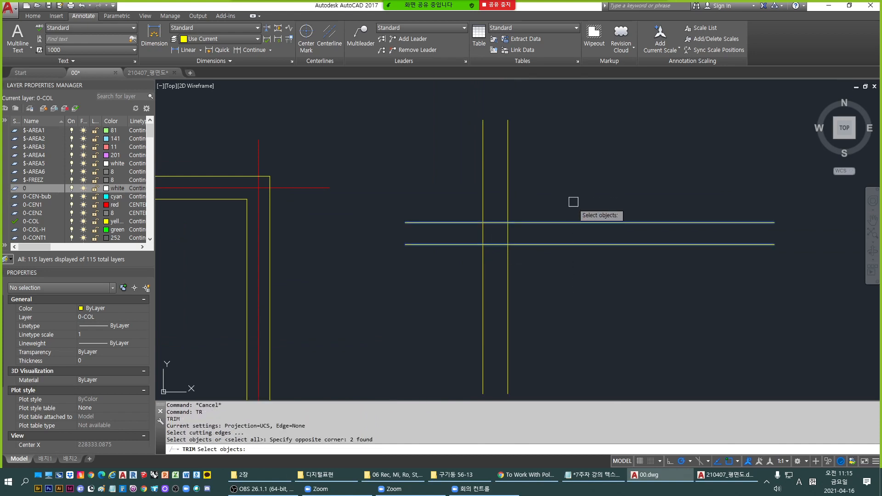
{"action": "key", "text": "Return"}
{"action": "left_click", "coordinate": [507, 235]}
{"action": "key", "text": "Escape"}
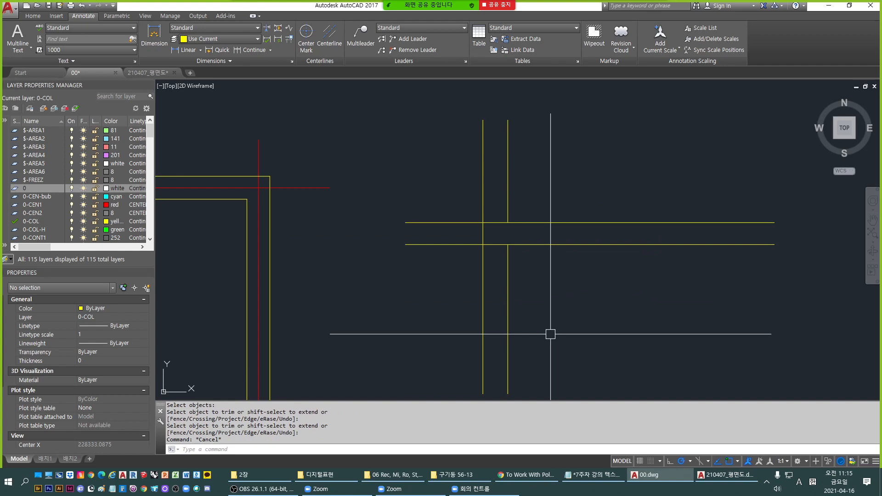
{"action": "key", "text": "Escape"}
Select the lower and upper pieces of the trimmed vertical line in turn to check that they are separate.
{"action": "left_click", "coordinate": [507, 311]}
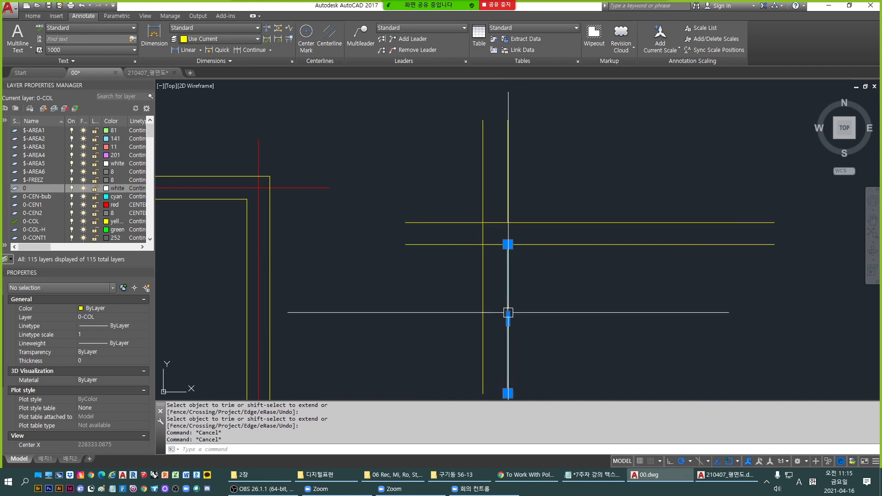
{"action": "key", "text": "Escape"}
{"action": "left_click", "coordinate": [508, 195]}
{"action": "key", "text": "Escape"}
{"action": "key", "text": "Escape"}
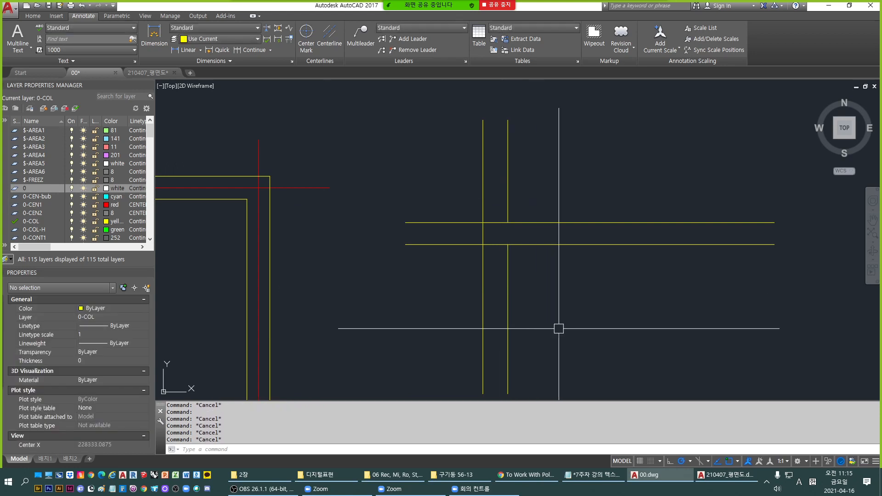
Fillet the upper piece of the trimmed vertical line with the upper horizontal line at radius 0.
{"action": "type", "text": "f"}
{"action": "key", "text": "Return"}
{"action": "left_click", "coordinate": [508, 203]}
{"action": "left_click", "coordinate": [535, 224]}
Fillet the lower horizontal line with the lower piece of the trimmed vertical line at radius 0.
{"action": "key", "text": "space"}
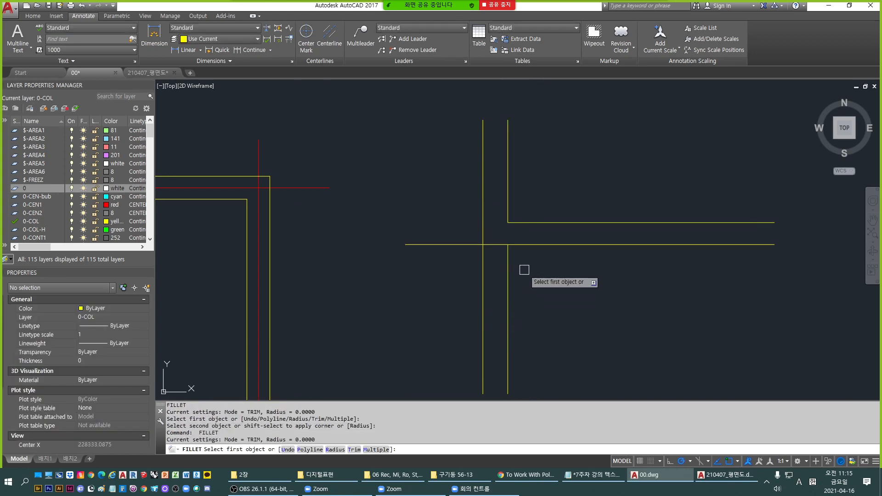
{"action": "key", "text": "space"}
{"action": "left_click", "coordinate": [528, 244]}
{"action": "key", "text": "space"}
{"action": "left_click", "coordinate": [526, 244]}
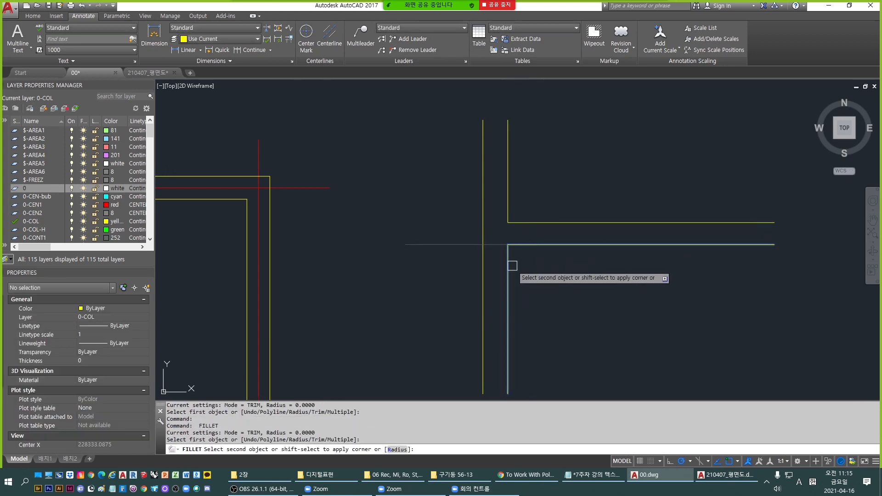
{"action": "left_click", "coordinate": [508, 257]}
{"action": "key", "text": "space"}
{"action": "key", "text": "Escape"}
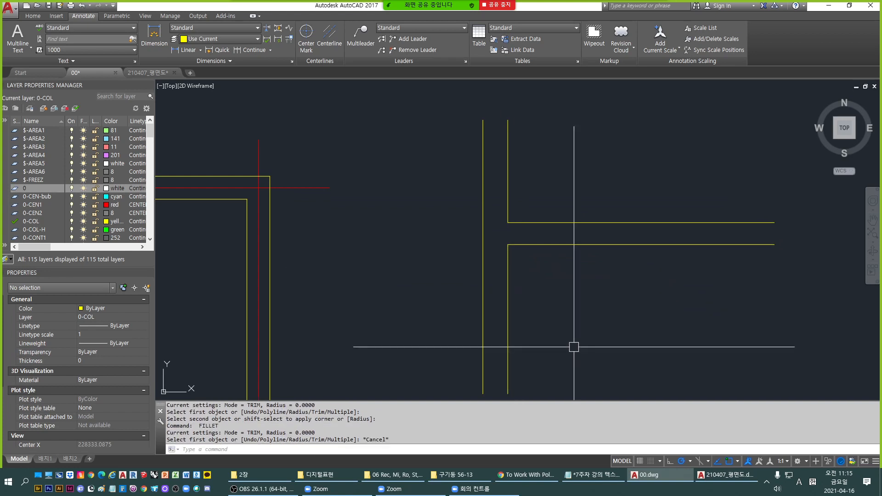
Undo both corner fillets and the trim of the right vertical line.
{"action": "key", "text": "Escape"}
{"action": "type", "text": "u"}
{"action": "key", "text": "Return"}
{"action": "type", "text": "u"}
{"action": "key", "text": "Return"}
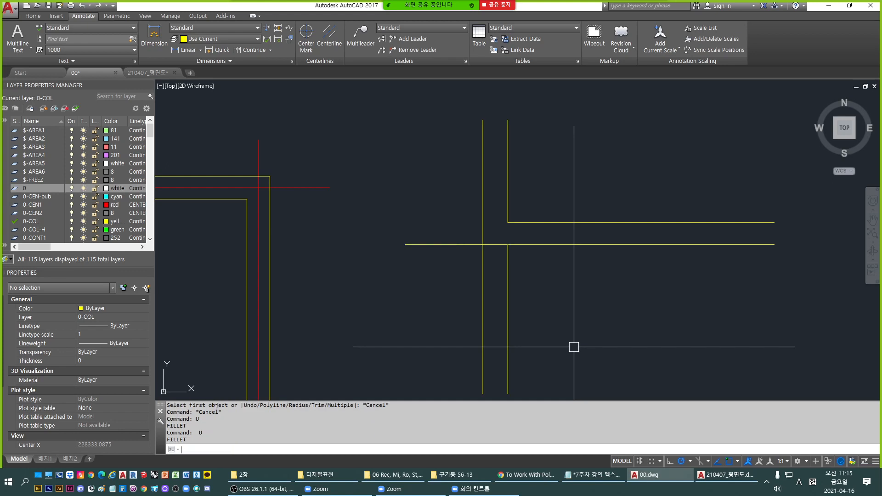
{"action": "type", "text": "u"}
{"action": "key", "text": "Return"}
{"action": "key", "text": "Escape"}
{"action": "key", "text": "Escape"}
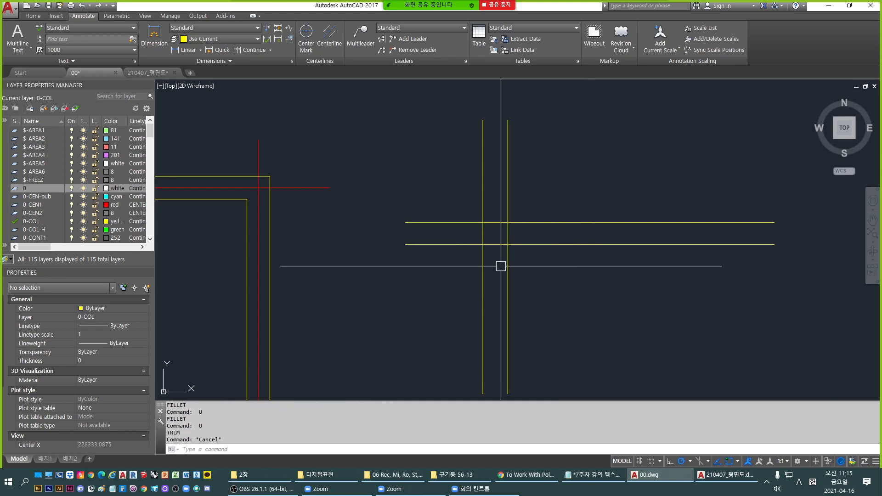
Fillet the right vertical line with the upper horizontal line at radius 0 to form the upper inside corner.
{"action": "type", "text": "f"}
{"action": "key", "text": "Return"}
{"action": "left_click", "coordinate": [501, 182]}
{"action": "left_click", "coordinate": [515, 208]}
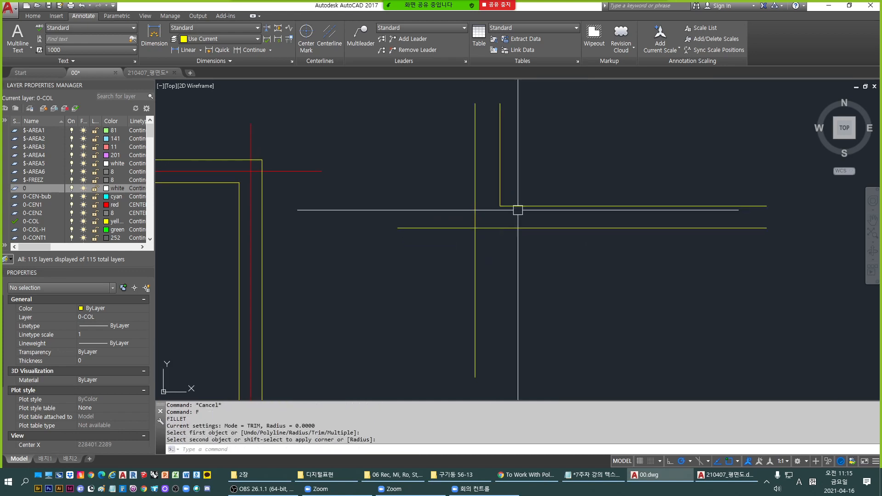
{"action": "key", "text": "space"}
{"action": "key", "text": "Escape"}
{"action": "key", "text": "Escape"}
Draw a vertical polyline from the filleted corner straight down past the lower horizontal line.
{"action": "scroll", "coordinate": [497, 266], "scroll_direction": "up", "scroll_amount": 2}
{"action": "middle_click_drag", "start_coordinate": [496, 265], "coordinate": [499, 241]}
{"action": "type", "text": "l"}
{"action": "key", "text": "Return"}
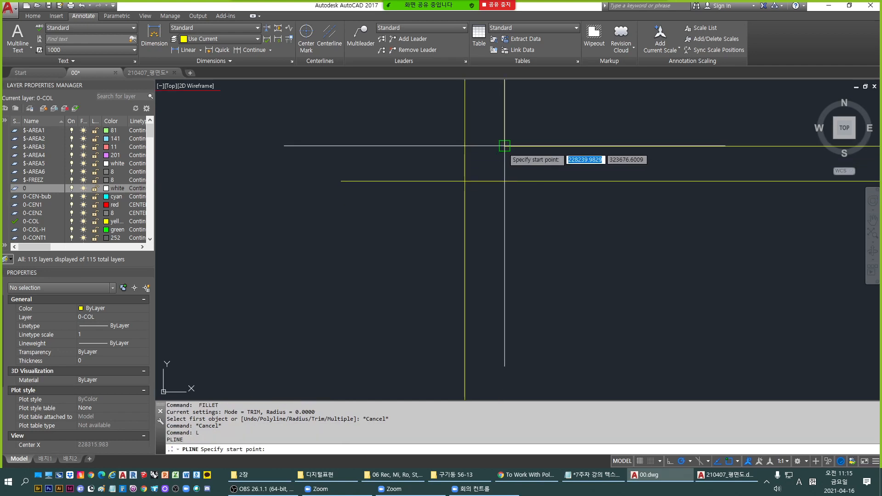
{"action": "scroll", "coordinate": [491, 152], "scroll_direction": "down", "scroll_amount": 1}
{"action": "left_click", "coordinate": [504, 146]}
{"action": "left_click", "coordinate": [504, 317]}
{"action": "key", "text": "space"}
{"action": "key", "text": "Escape"}
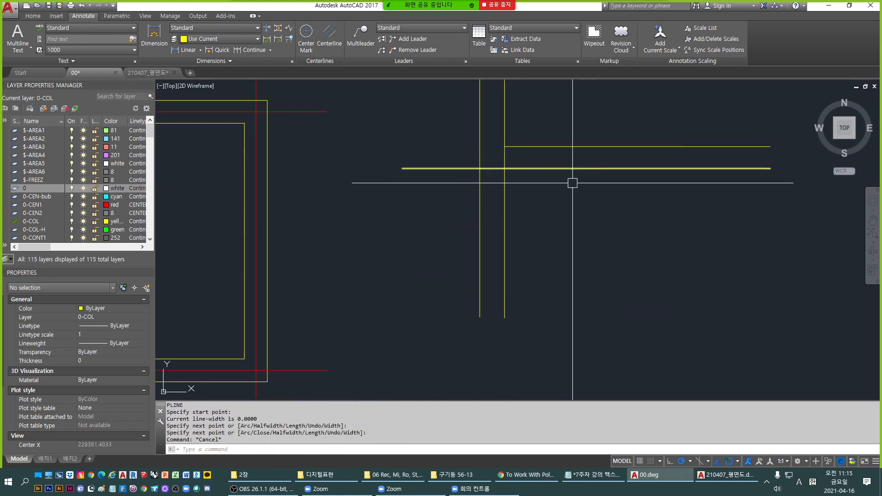
Fillet the lower horizontal line with the newly drawn vertical line at radius 0, keeping the lower-right portions.
{"action": "middle_click_drag", "start_coordinate": [572, 184], "coordinate": [565, 221]}
{"action": "type", "text": "f"}
{"action": "key", "text": "space"}
{"action": "left_click", "coordinate": [519, 205]}
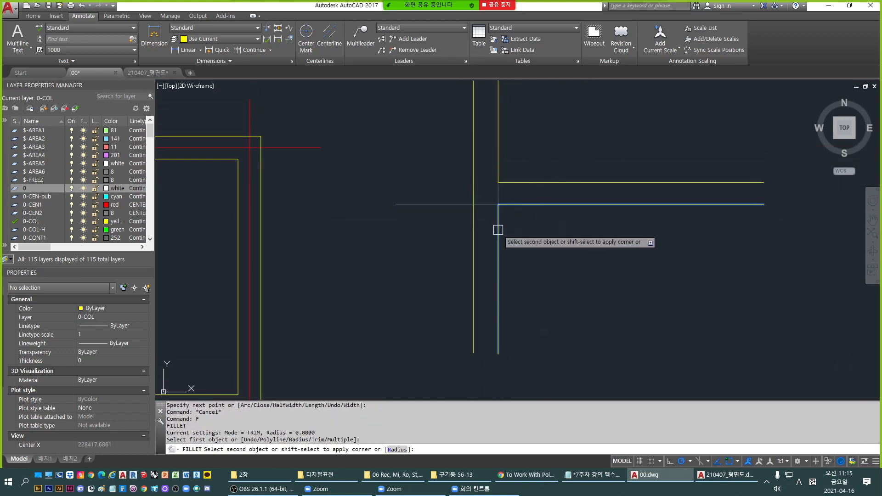
{"action": "left_click", "coordinate": [498, 231]}
{"action": "key", "text": "space"}
{"action": "key", "text": "Escape"}
{"action": "key", "text": "Escape"}
{"action": "key", "text": "Escape"}
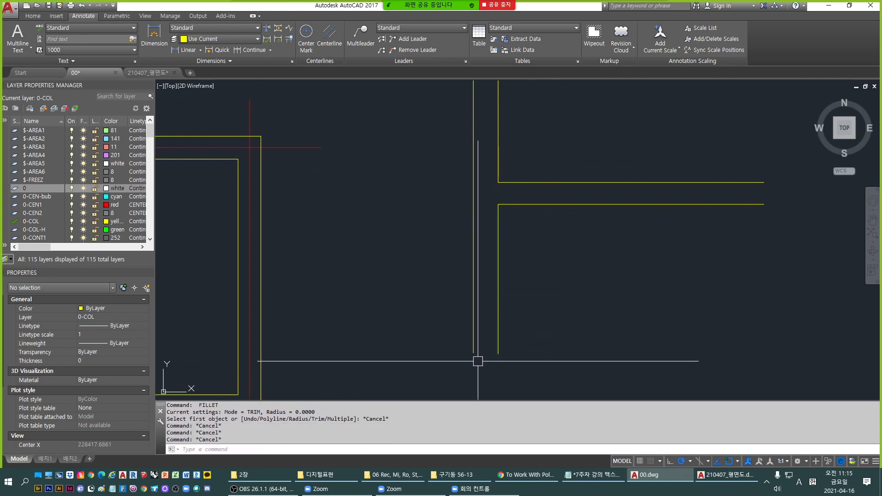
Draw a horizontal polyline from the lower end of the left vertical wall line, crossing past the right vertical line.
{"action": "type", "text": "l"}
{"action": "key", "text": "Return"}
{"action": "left_click", "coordinate": [473, 352]}
{"action": "left_click", "coordinate": [639, 351]}
{"action": "key", "text": "space"}
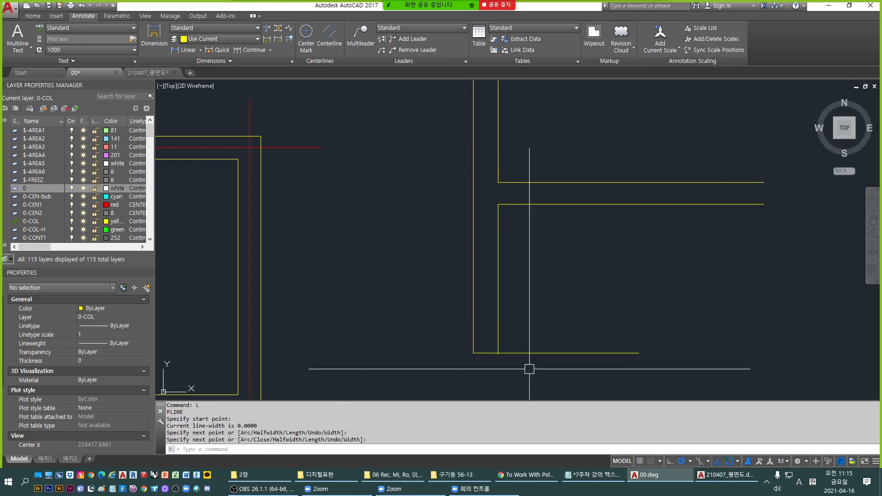
Trim the end of the right vertical wall line that overhangs below the horizontal polyline.
{"action": "key", "text": "Escape"}
{"action": "scroll", "coordinate": [497, 356], "scroll_direction": "up", "scroll_amount": 5}
{"action": "type", "text": "tr"}
{"action": "key", "text": "space"}
{"action": "left_click", "coordinate": [517, 336]}
{"action": "key", "text": "space"}
{"action": "left_click", "coordinate": [490, 346]}
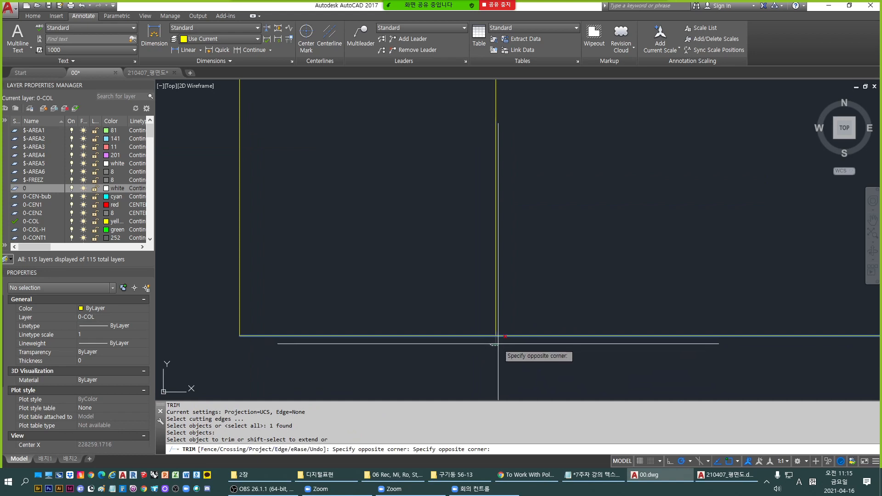
{"action": "left_click", "coordinate": [498, 343]}
{"action": "key", "text": "space"}
{"action": "key", "text": "Escape"}
Erase the horizontal helper polyline at the lower end of the walls.
{"action": "left_click", "coordinate": [578, 356]}
{"action": "left_click", "coordinate": [553, 285]}
{"action": "type", "text": "e"}
{"action": "key", "text": "space"}
{"action": "key", "text": "Escape"}
{"action": "scroll", "coordinate": [447, 293], "scroll_direction": "down", "scroll_amount": 5}
{"action": "mouse_move", "coordinate": [492, 248]}
{"action": "middle_mouse_down"}
{"action": "mouse_move", "coordinate": [434, 351]}
{"action": "mouse_move", "coordinate": [490, 260]}
{"action": "mouse_move", "coordinate": [477, 250]}
{"action": "middle_mouse_up"}
{"action": "scroll", "coordinate": [475, 303], "scroll_direction": "down", "scroll_amount": 4}
{"action": "key", "text": "Escape"}
{"action": "key", "text": "Escape"}
Examine the wall lines around the T-junction, selecting them together and singly, including the left vertical line.
{"action": "left_click", "coordinate": [471, 221]}
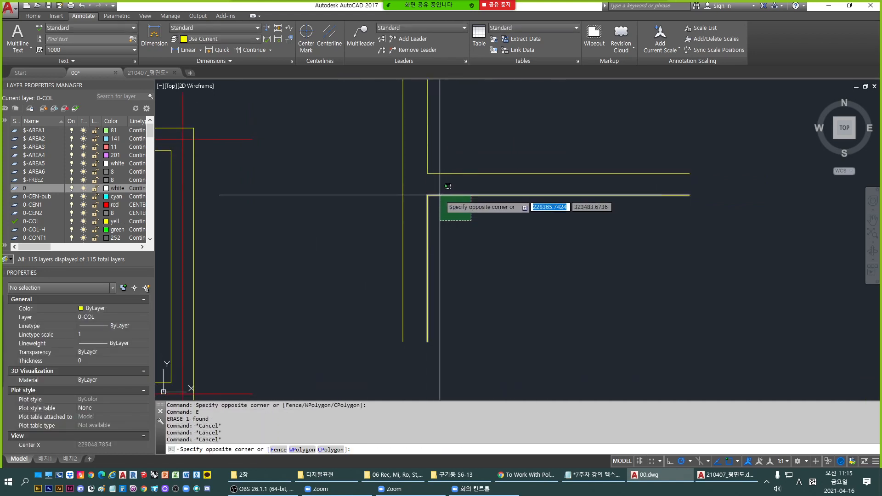
{"action": "left_click", "coordinate": [381, 141]}
{"action": "key", "text": "Escape"}
{"action": "left_click", "coordinate": [490, 244]}
{"action": "left_click", "coordinate": [362, 132]}
{"action": "middle_click_drag", "start_coordinate": [496, 271], "coordinate": [552, 327]}
{"action": "key", "text": "Escape"}
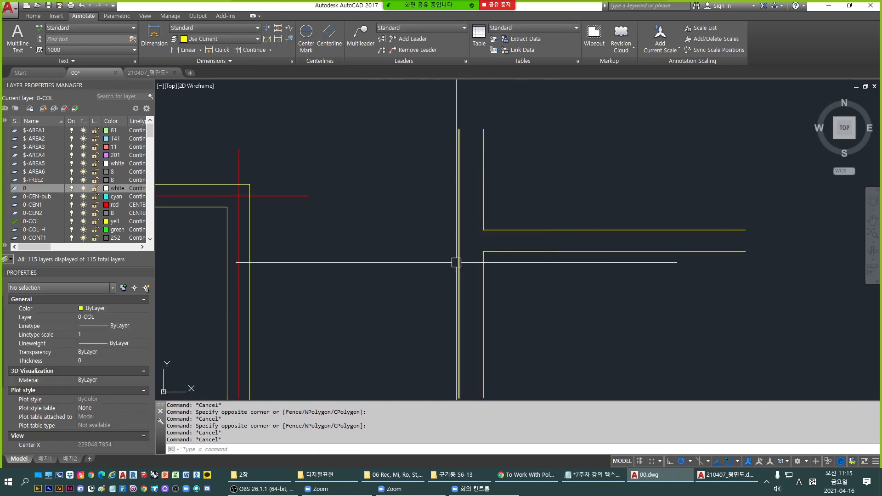
{"action": "left_click", "coordinate": [483, 298]}
{"action": "key", "text": "Escape"}
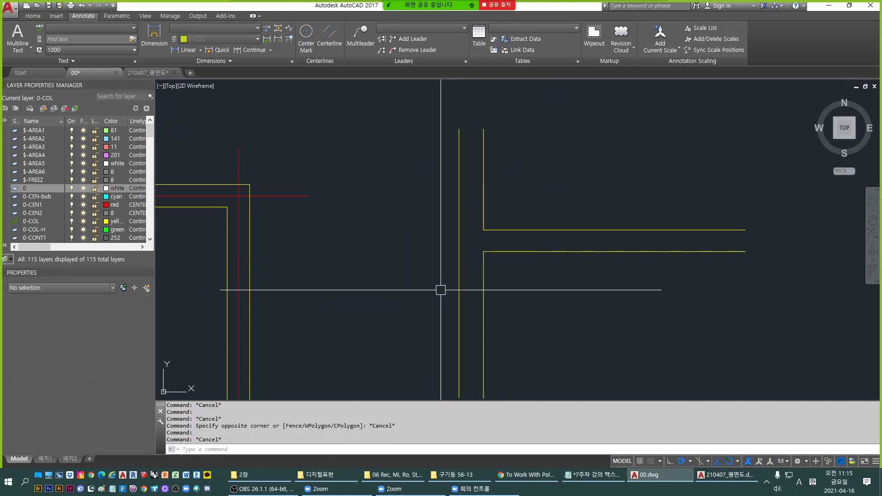
{"action": "left_click", "coordinate": [454, 288]}
{"action": "left_click", "coordinate": [454, 289]}
{"action": "left_click", "coordinate": [462, 297]}
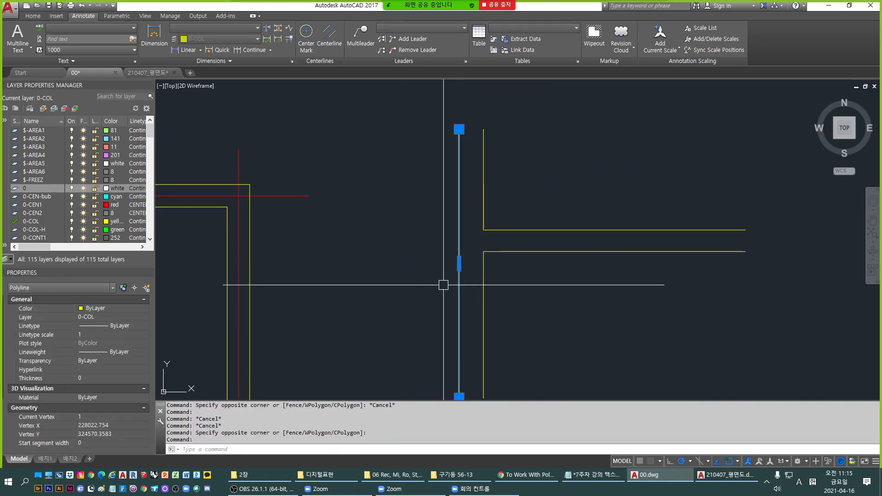
{"action": "scroll", "coordinate": [478, 242], "scroll_direction": "down", "scroll_amount": 2}
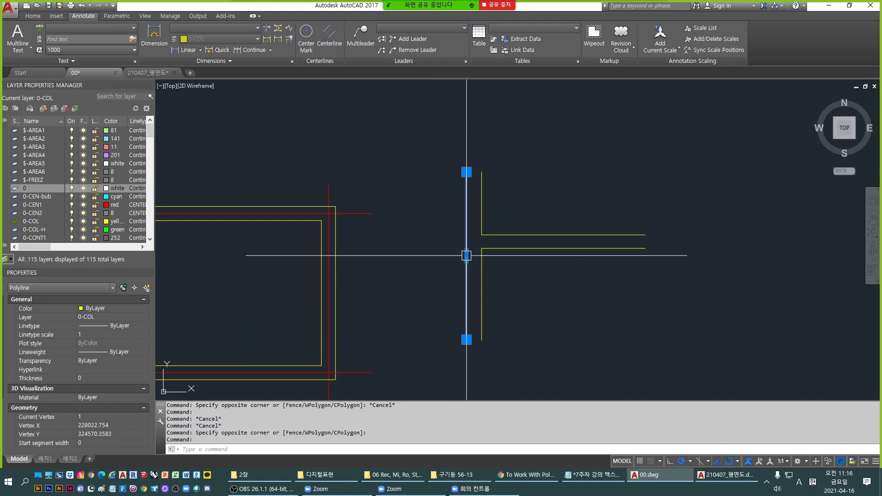
{"action": "scroll", "coordinate": [510, 241], "scroll_direction": "up", "scroll_amount": 1}
{"action": "type", "text": "L"}
{"action": "key", "text": "Return"}
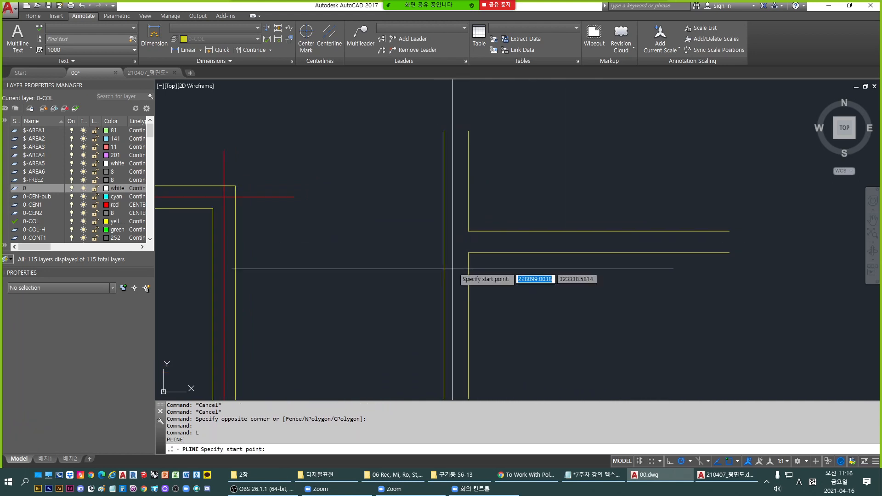
{"action": "left_click", "coordinate": [444, 265]}
{"action": "key", "text": "Escape"}
{"action": "key", "text": "Escape"}
{"action": "key", "text": "Escape"}
{"action": "key", "text": "Escape"}
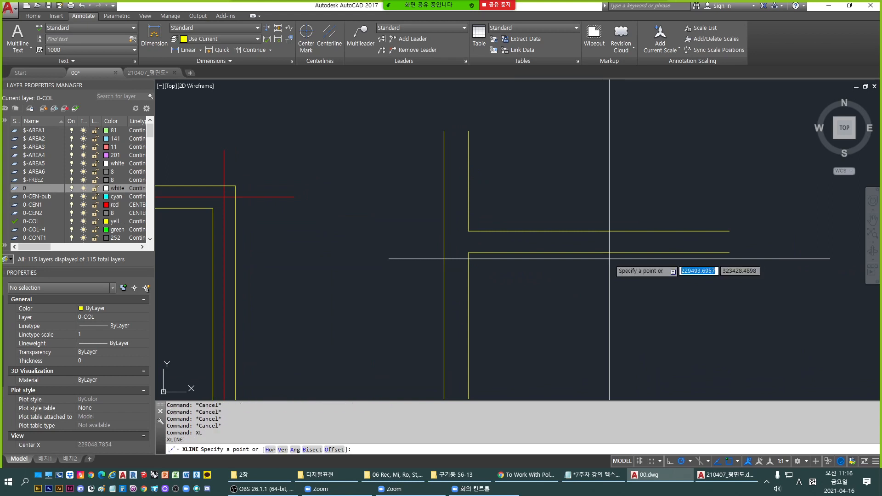
Draw a horizontal construction line through the midpoint of the left vertical wall line.
{"action": "type", "text": "h"}
{"action": "key", "text": "Return"}
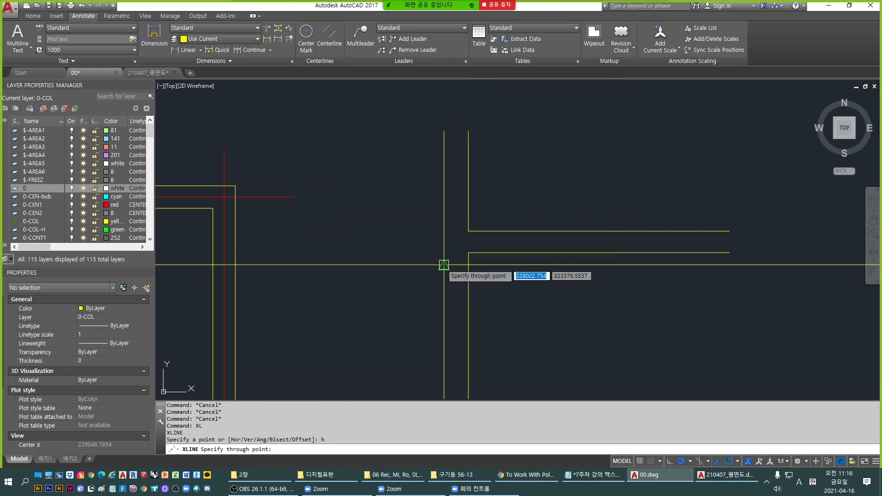
{"action": "key", "text": "Escape"}
{"action": "key", "text": "Escape"}
Draw a short vertical polyline joining the two inside corners across the opening of the horizontal wall.
{"action": "type", "text": "l"}
{"action": "key", "text": "Return"}
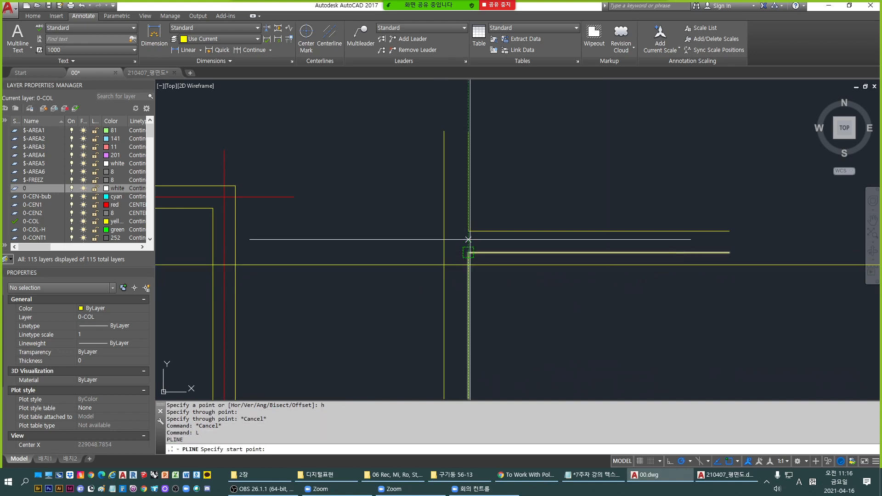
{"action": "left_click", "coordinate": [468, 252]}
{"action": "scroll", "coordinate": [470, 252], "scroll_direction": "up", "scroll_amount": 2}
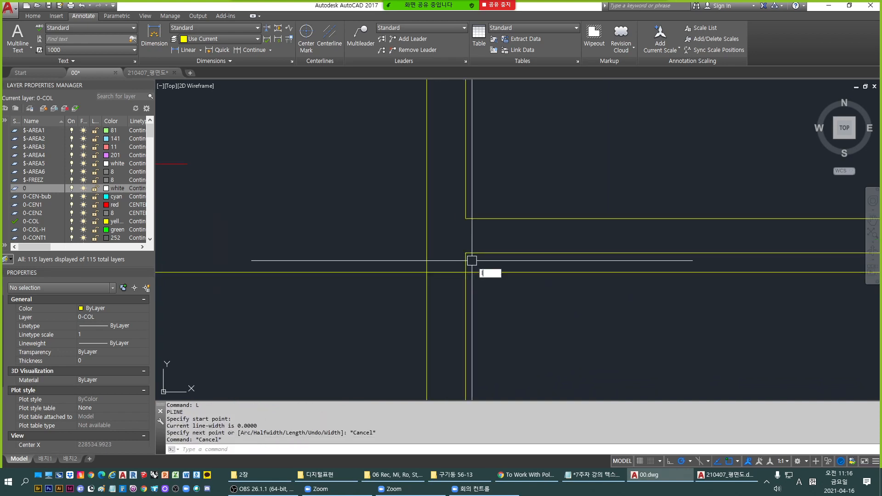
{"action": "left_click", "coordinate": [465, 218]}
{"action": "key", "text": "Return"}
{"action": "key", "text": "Escape"}
{"action": "key", "text": "Escape"}
{"action": "key", "text": "Escape"}
{"action": "key", "text": "Escape"}
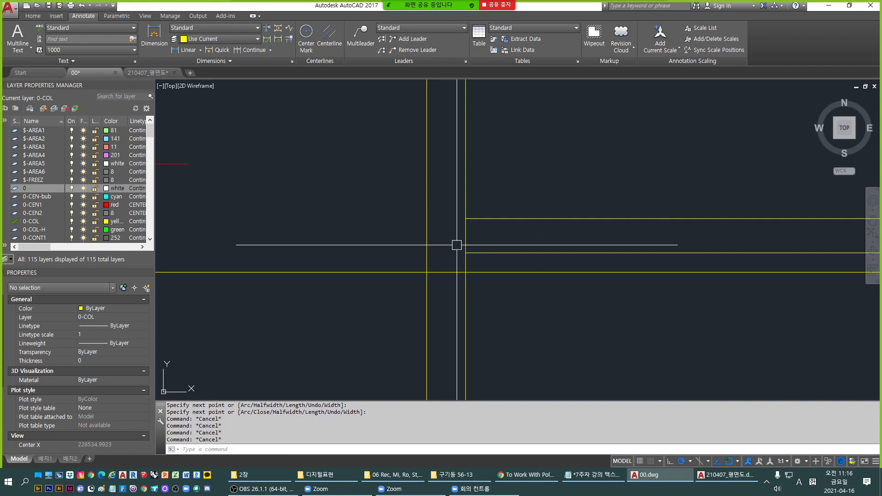
Draw a horizontal construction line through the midpoint of the short vertical polyline between the inside corners.
{"action": "type", "text": "xl"}
{"action": "key", "text": "Return"}
{"action": "type", "text": "h"}
{"action": "key", "text": "Return"}
{"action": "left_click", "coordinate": [465, 235]}
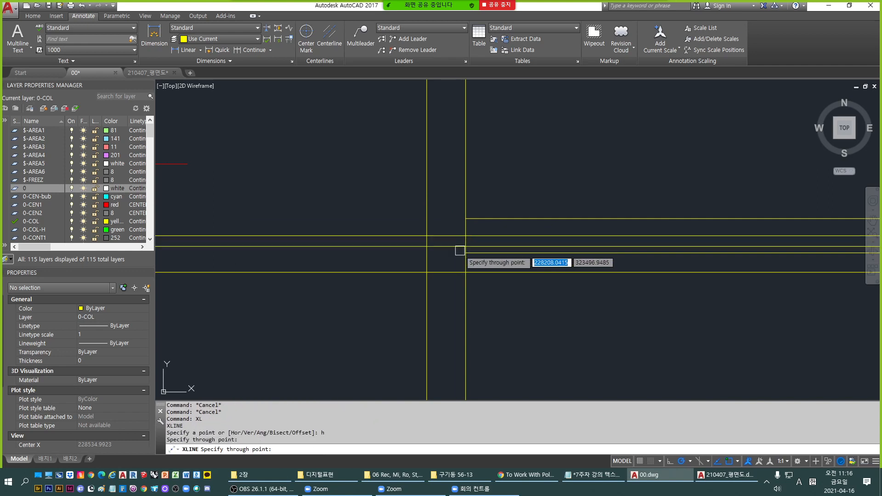
{"action": "key", "text": "Escape"}
Erase the short vertical polyline between the two inside corners.
{"action": "left_click", "coordinate": [466, 244]}
{"action": "type", "text": "e"}
{"action": "key", "text": "Return"}
{"action": "key", "text": "Escape"}
{"action": "scroll", "coordinate": [450, 258], "scroll_direction": "down", "scroll_amount": 2}
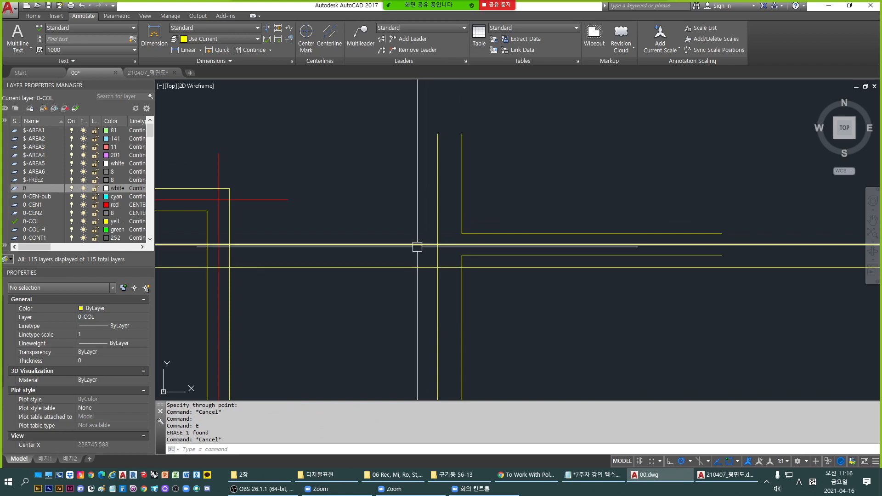
Stretch the horizontal wall lines with their centre construction line down onto the construction line through the left wall line's midpoint.
{"action": "key", "text": "Escape"}
{"action": "key", "text": "Escape"}
{"action": "type", "text": "s"}
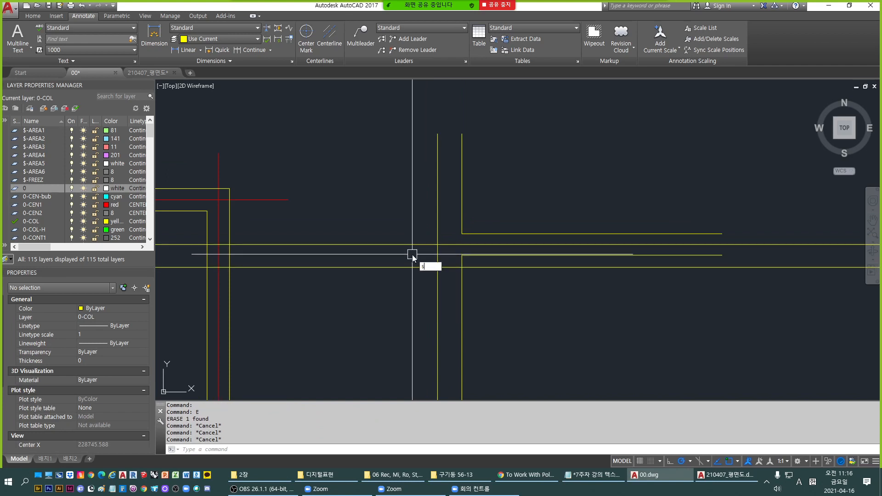
{"action": "key", "text": "Return"}
{"action": "left_click", "coordinate": [406, 222]}
{"action": "left_click", "coordinate": [761, 254]}
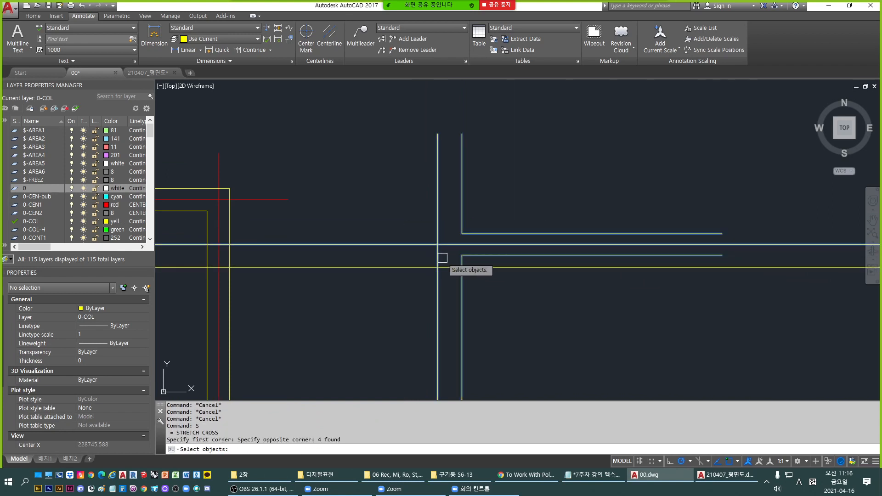
{"action": "scroll", "coordinate": [441, 258], "scroll_direction": "up", "scroll_amount": 4}
{"action": "key", "text": "Return"}
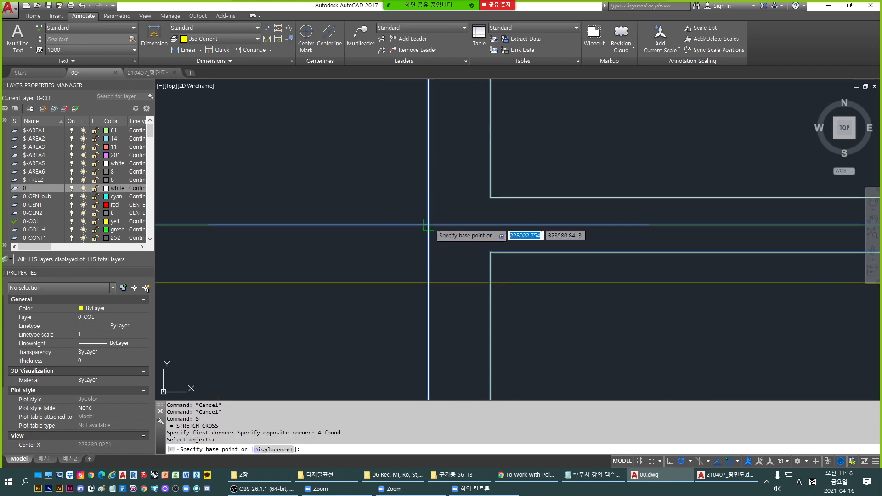
{"action": "left_click", "coordinate": [428, 225]}
{"action": "scroll", "coordinate": [430, 257], "scroll_direction": "down", "scroll_amount": 4}
{"action": "key", "text": "Escape"}
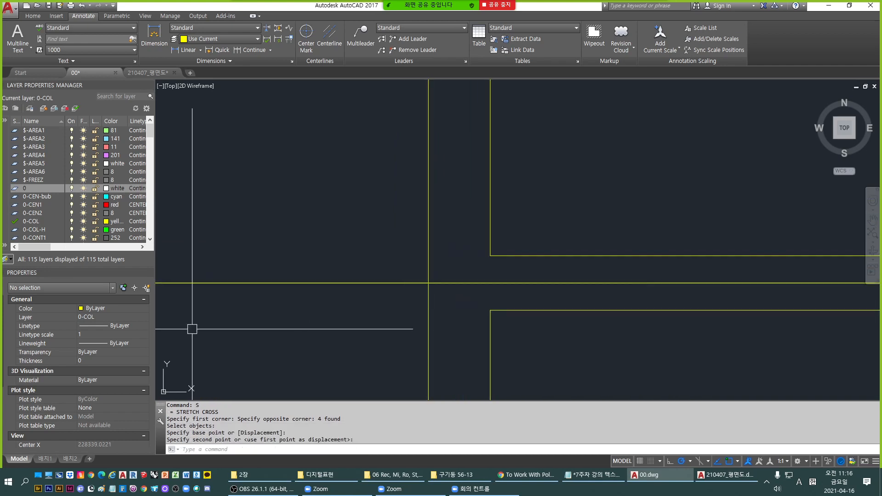
Erase both overlapping horizontal construction lines.
{"action": "left_click", "coordinate": [356, 304]}
{"action": "left_click", "coordinate": [321, 246]}
{"action": "type", "text": "E"}
{"action": "key", "text": "Return"}
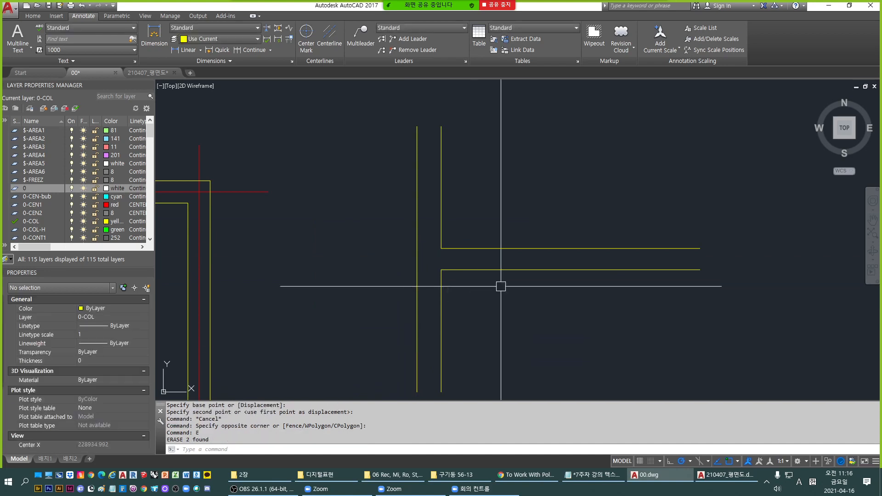
Select the three wall polylines to inspect the centred T-junction, and clear the selection.
{"action": "left_click", "coordinate": [512, 296]}
{"action": "left_click", "coordinate": [389, 226]}
{"action": "scroll", "coordinate": [542, 278], "scroll_direction": "down", "scroll_amount": 2}
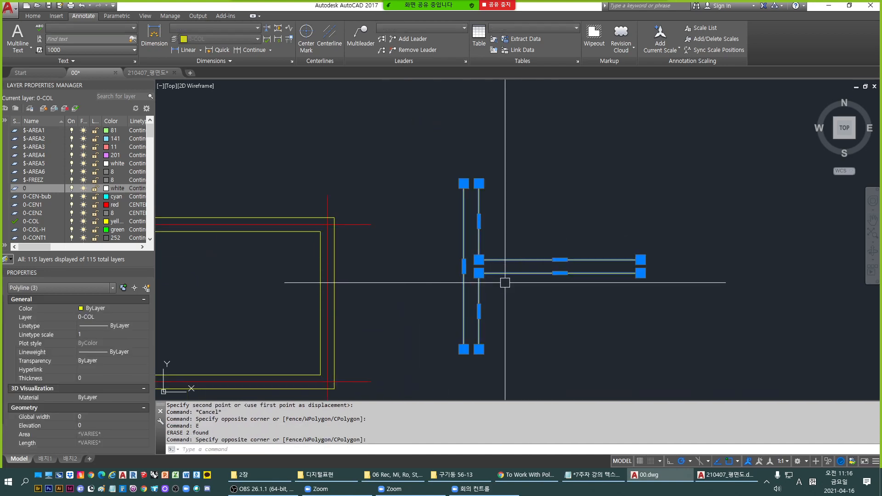
{"action": "key", "text": "Escape"}
{"action": "key", "text": "Escape"}
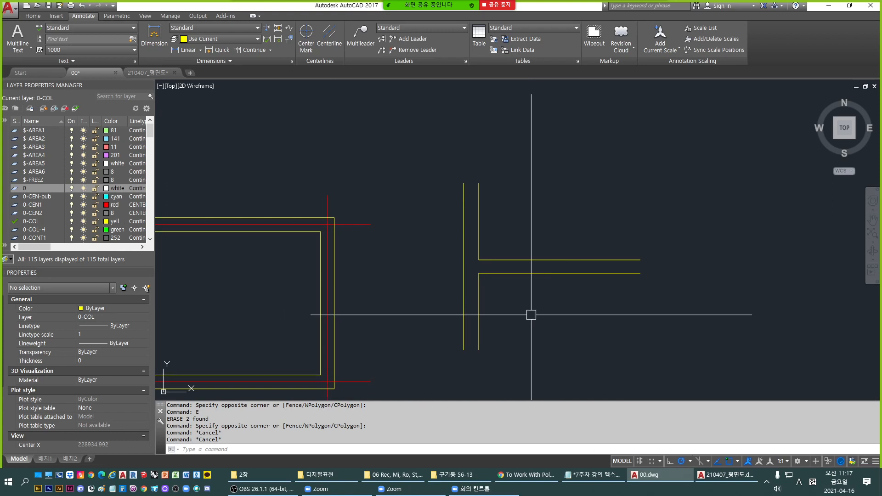
Switch to the lecture notes in Notepad and review the Fillet radius 0, Trim + Join and Chamfer entries.
{"action": "left_click", "coordinate": [592, 474]}
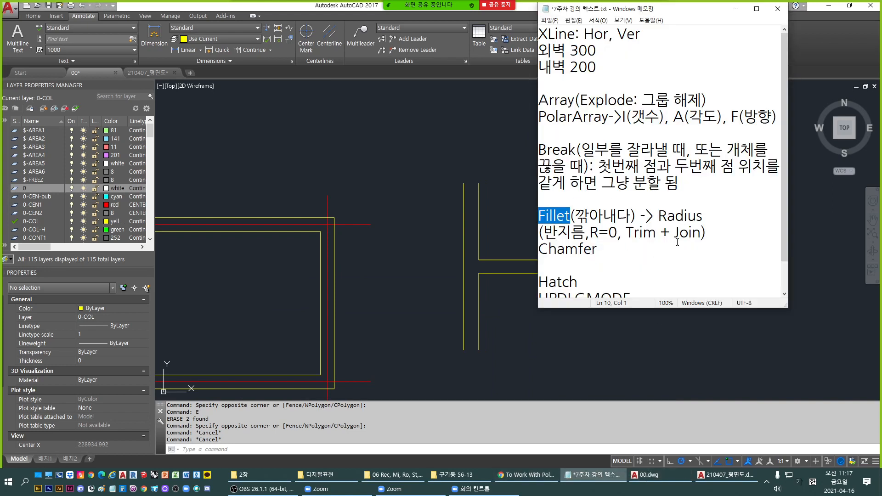
{"action": "left_click_drag", "start_coordinate": [709, 233], "coordinate": [656, 232]}
{"action": "left_click", "coordinate": [625, 265]}
{"action": "left_click_drag", "start_coordinate": [673, 232], "coordinate": [701, 232]}
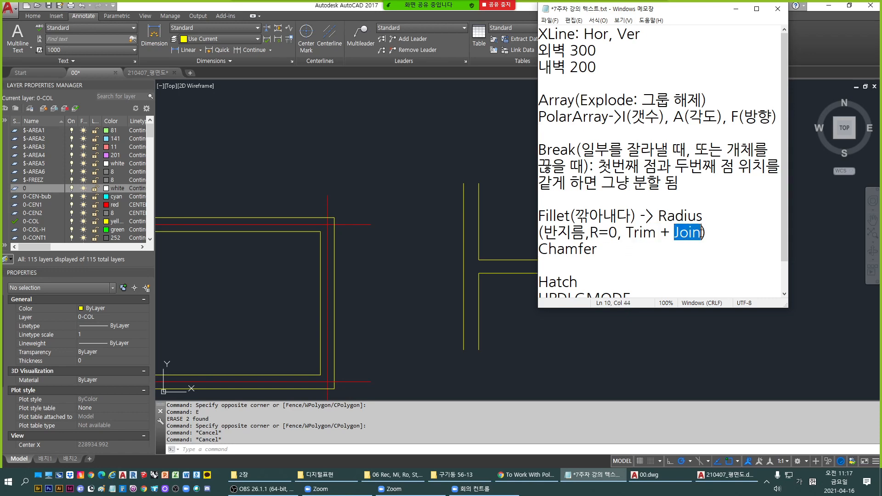
{"action": "left_click", "coordinate": [710, 260]}
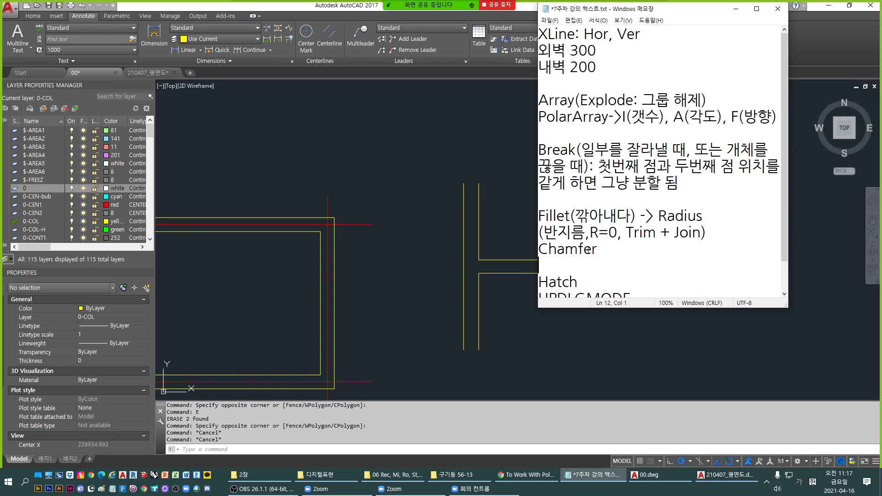
{"action": "left_click_drag", "start_coordinate": [598, 251], "coordinate": [538, 251]}
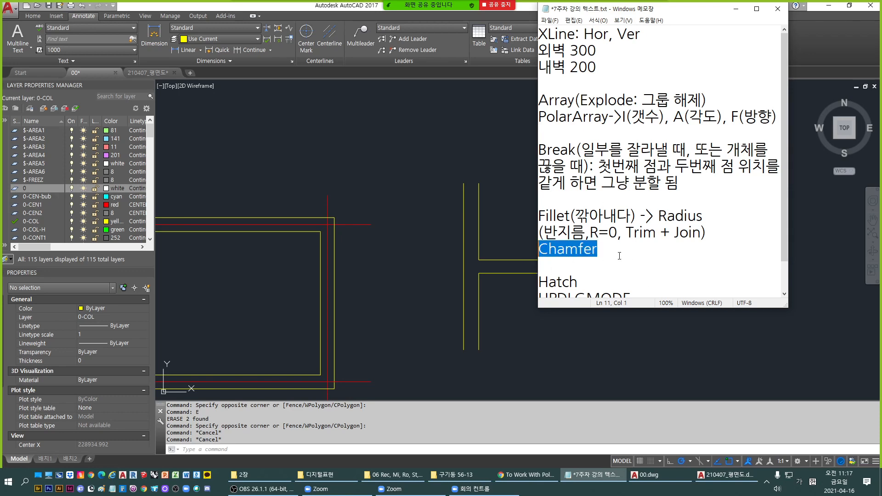
Back in AutoCAD, fillet the upper inside corner of the T-junction with a radius of 500.
{"action": "left_click", "coordinate": [579, 330]}
{"action": "middle_click_drag", "start_coordinate": [394, 291], "coordinate": [498, 257]}
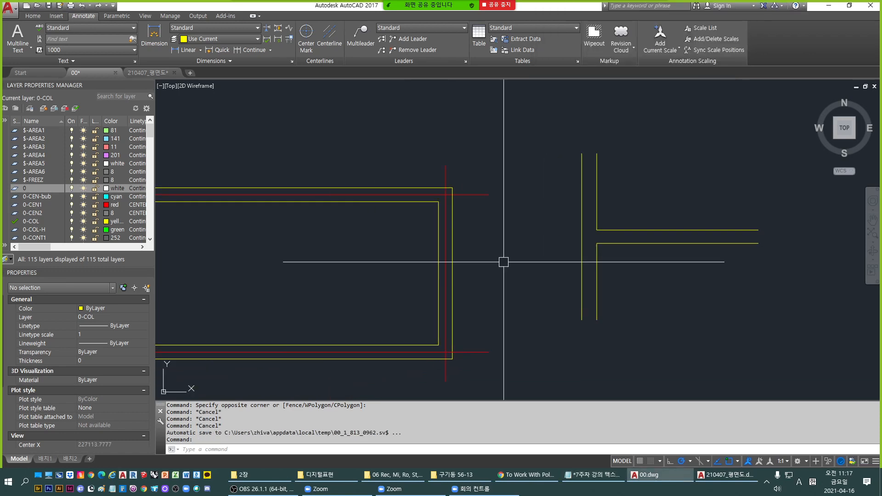
{"action": "type", "text": "F"}
{"action": "key", "text": "Return"}
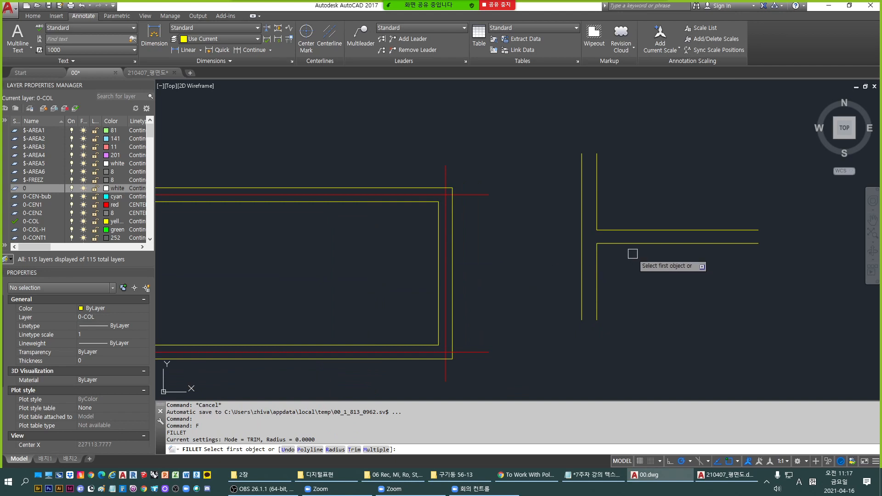
{"action": "type", "text": "r"}
{"action": "key", "text": "Return"}
{"action": "type", "text": "500"}
{"action": "key", "text": "Return"}
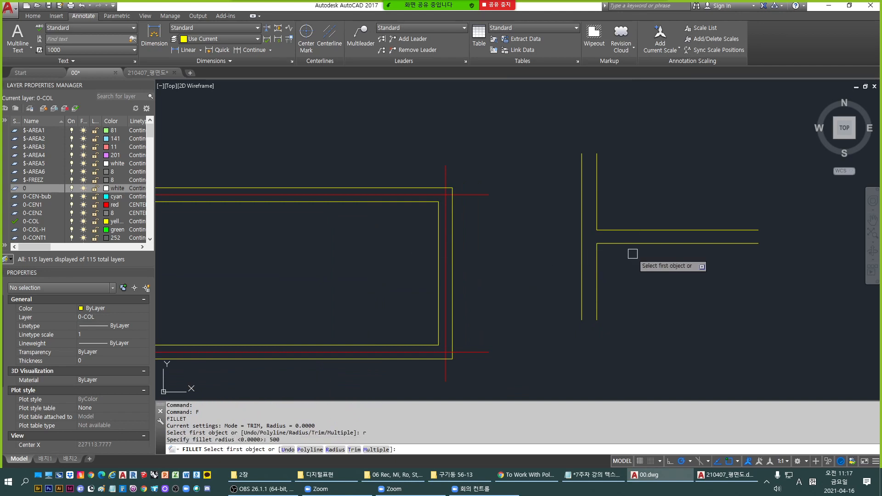
{"action": "left_click", "coordinate": [596, 224]}
{"action": "scroll", "coordinate": [624, 230], "scroll_direction": "up", "scroll_amount": 4}
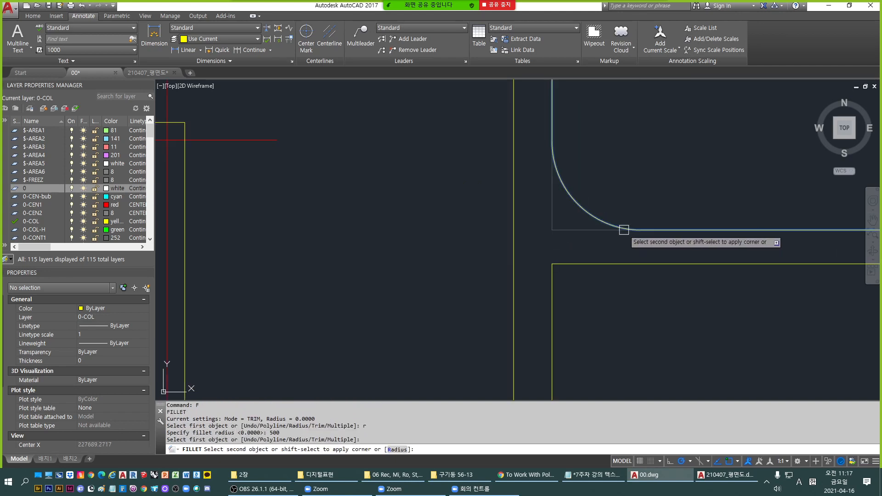
{"action": "left_click", "coordinate": [624, 230]}
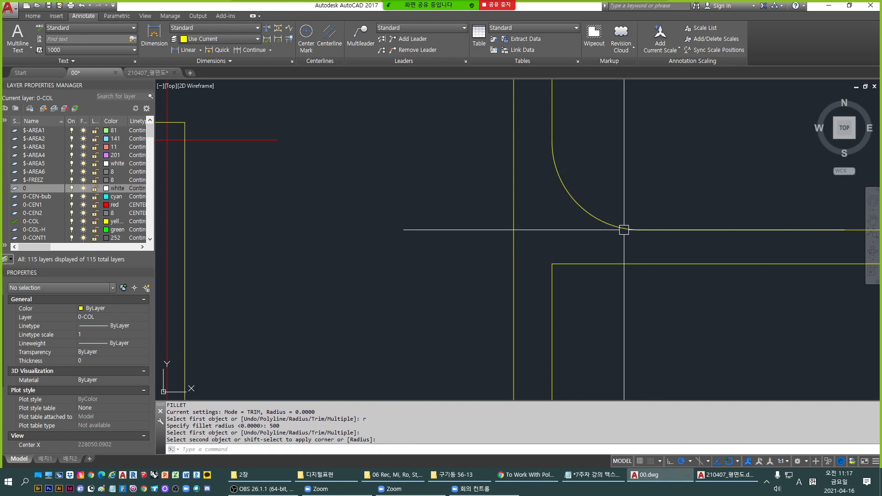
{"action": "left_click", "coordinate": [650, 229]}
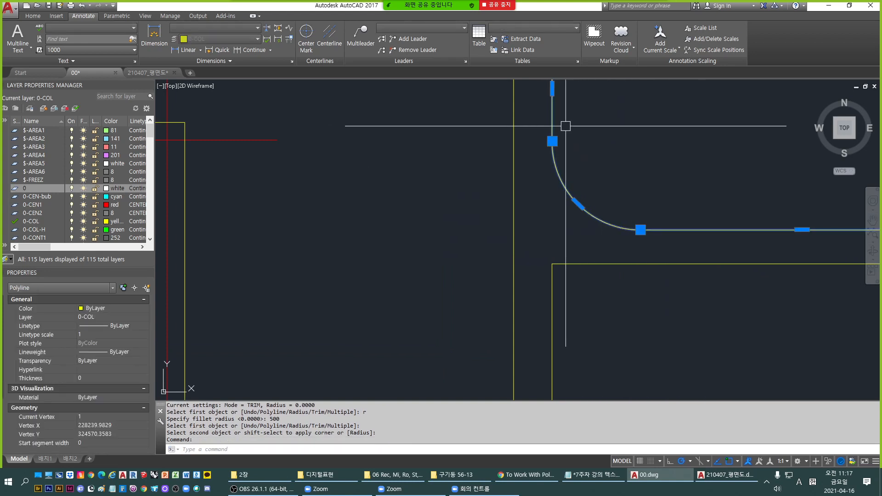
{"action": "middle_click_drag", "start_coordinate": [660, 187], "coordinate": [614, 208]}
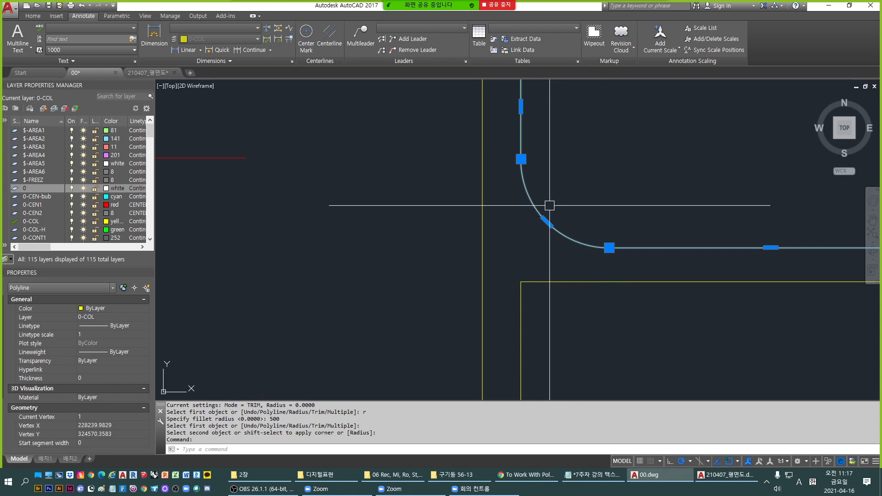
Draw a diagonal polyline connecting the two endpoints of the rounded corner's arc.
{"action": "key", "text": "Escape"}
{"action": "type", "text": "l"}
{"action": "key", "text": "Return"}
{"action": "left_click", "coordinate": [521, 159]}
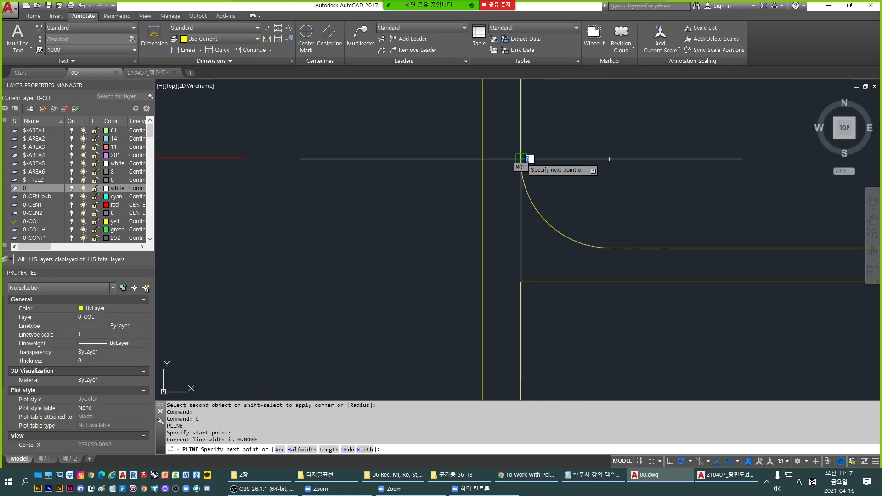
{"action": "left_click", "coordinate": [608, 248]}
{"action": "key", "text": "Return"}
{"action": "middle_click_drag", "start_coordinate": [584, 228], "coordinate": [580, 276]}
Trim away the rounded corner's arc, using the diagonal polyline as the cutting edge.
{"action": "key", "text": "Escape"}
{"action": "key", "text": "Escape"}
{"action": "type", "text": "tr"}
{"action": "key", "text": "Return"}
{"action": "left_click", "coordinate": [553, 248]}
{"action": "key", "text": "Return"}
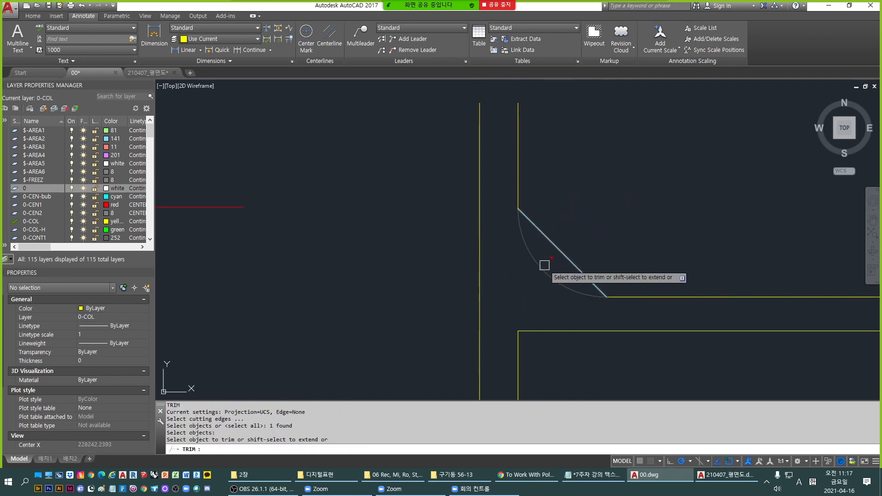
{"action": "left_click", "coordinate": [537, 263]}
{"action": "key", "text": "Escape"}
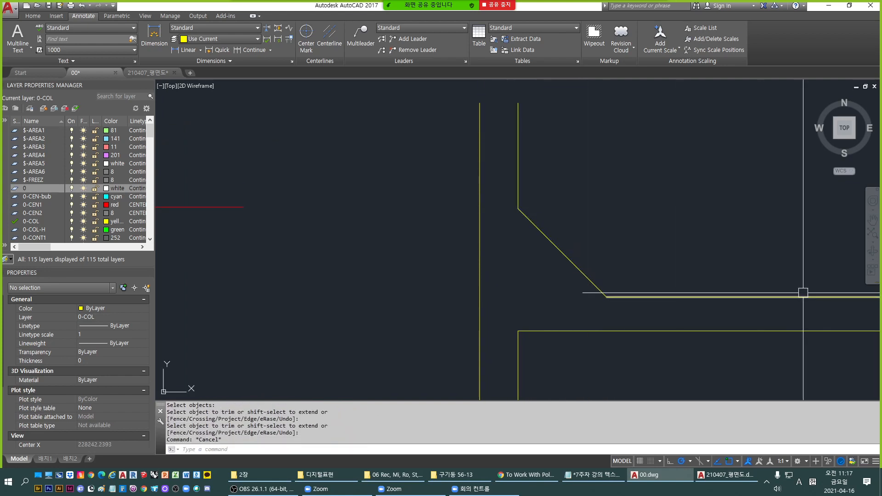
Undo the trim to restore the rounded corner's arc beside the diagonal polyline.
{"action": "key", "text": "Escape"}
{"action": "type", "text": "u"}
{"action": "key", "text": "Return"}
{"action": "type", "text": "u"}
{"action": "key", "text": "Return"}
{"action": "key", "text": "Escape"}
{"action": "scroll", "coordinate": [580, 289], "scroll_direction": "down", "scroll_amount": 3}
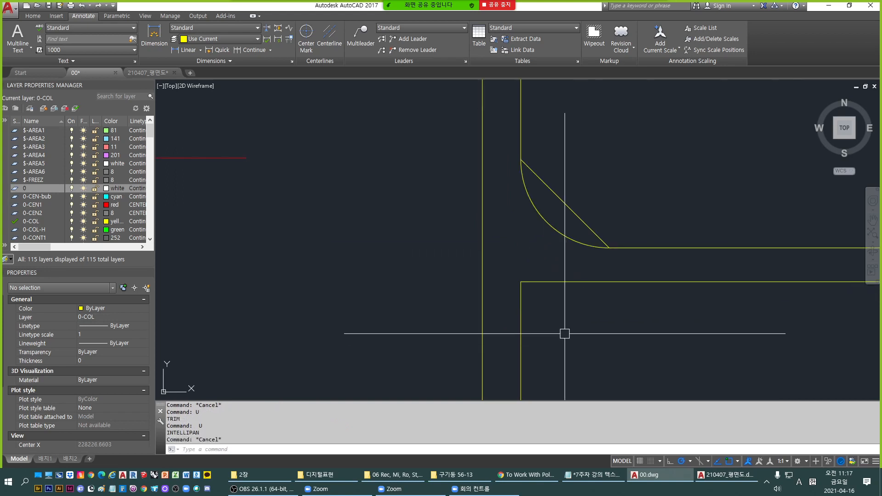
{"action": "key", "text": "Escape"}
{"action": "key", "text": "Escape"}
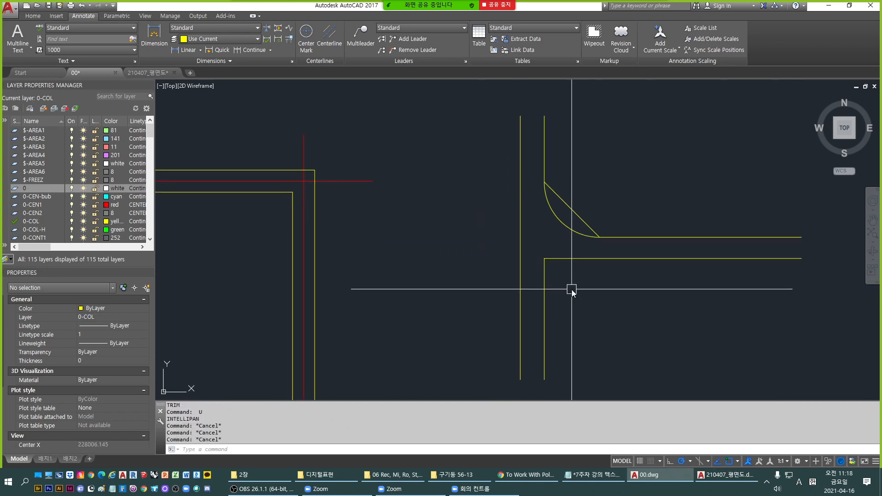
{"action": "type", "text": "ch"}
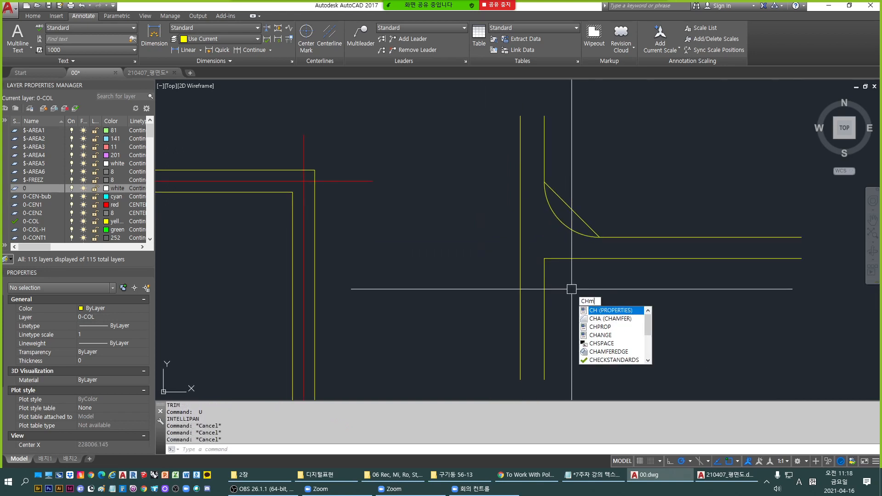
{"action": "type", "text": "m"}
{"action": "key", "text": "BackSpace"}
{"action": "key", "text": "BackSpace"}
{"action": "type", "text": "ah"}
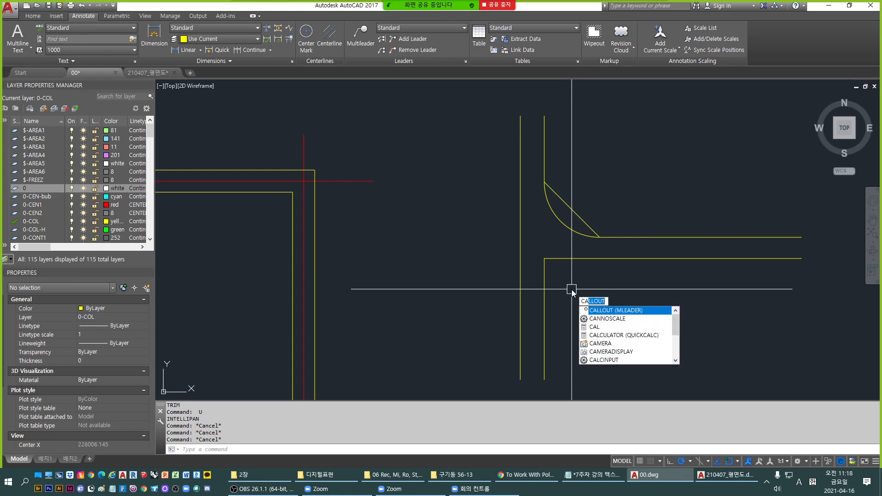
{"action": "key", "text": "BackSpace"}
{"action": "key", "text": "BackSpace"}
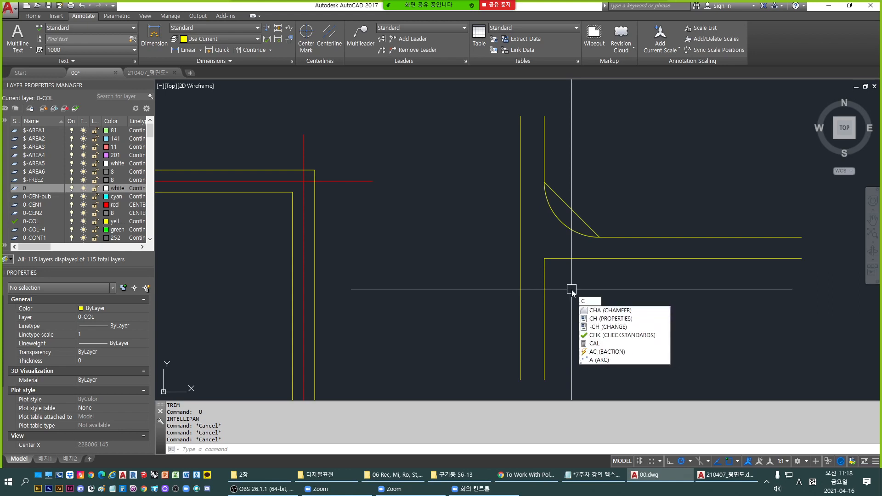
{"action": "type", "text": "ha"}
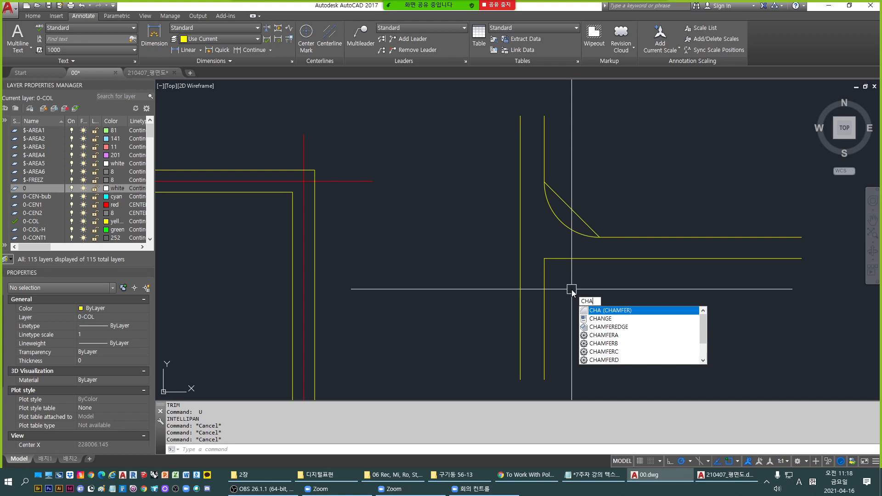
{"action": "key", "text": "Return"}
{"action": "key", "text": "Escape"}
{"action": "key", "text": "Escape"}
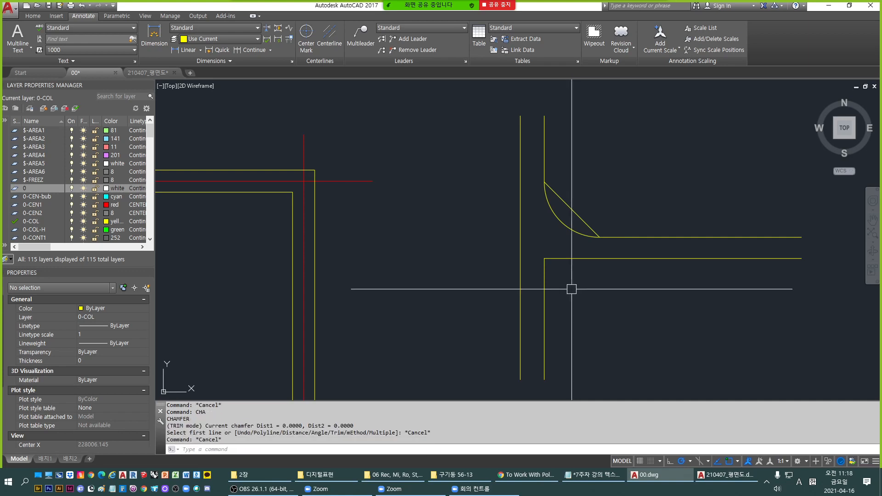
{"action": "type", "text": "CHA"}
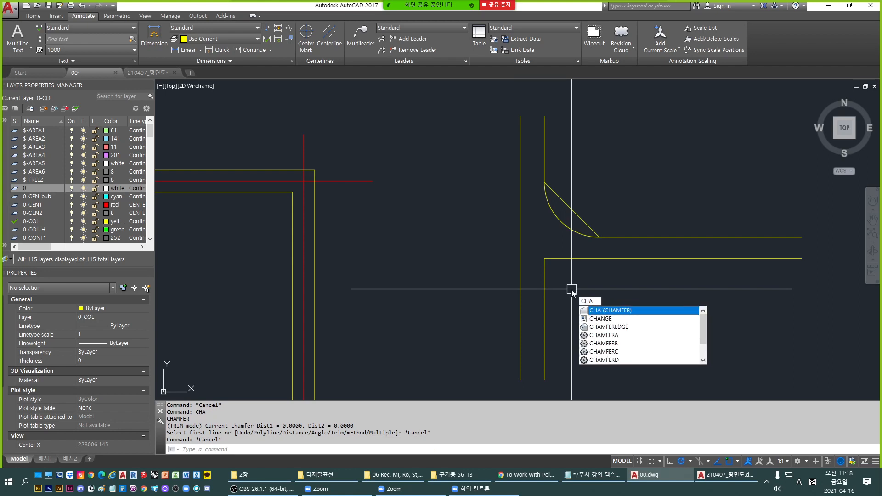
{"action": "key", "text": "BackSpace"}
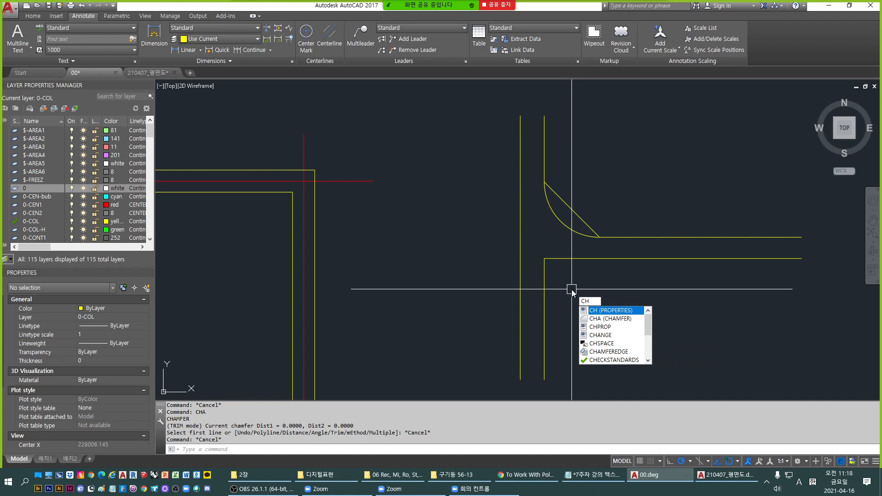
{"action": "key", "text": "Escape"}
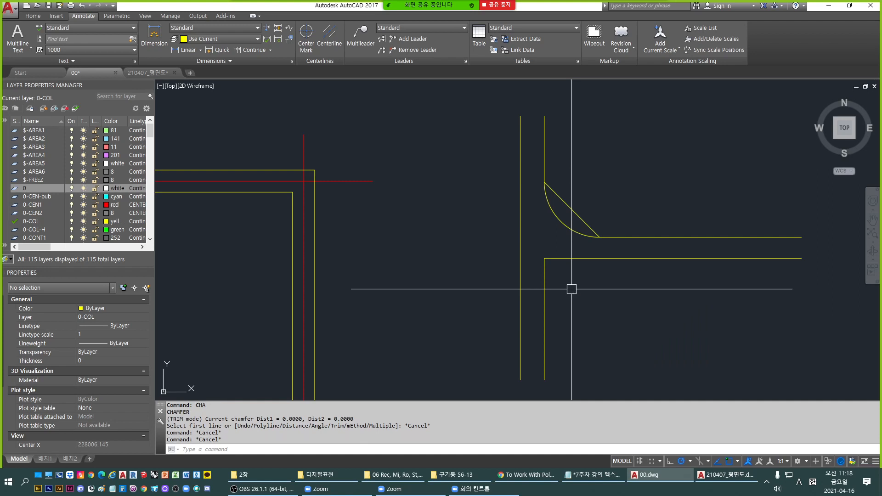
{"action": "type", "text": "hab"}
{"action": "key", "text": "Return"}
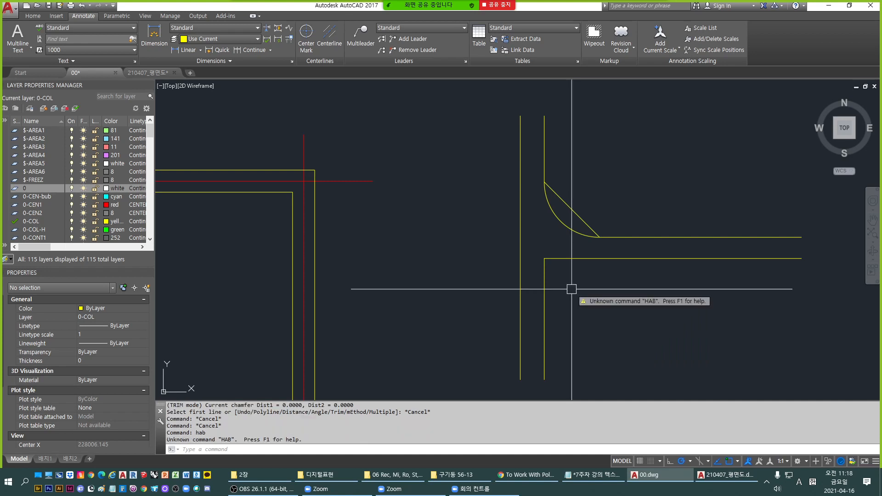
{"action": "key", "text": "Escape"}
{"action": "key", "text": "Escape"}
Start the Chamfer command for the T-junction's upper inside corner and choose its Distance option.
{"action": "type", "text": "cha"}
{"action": "key", "text": "Return"}
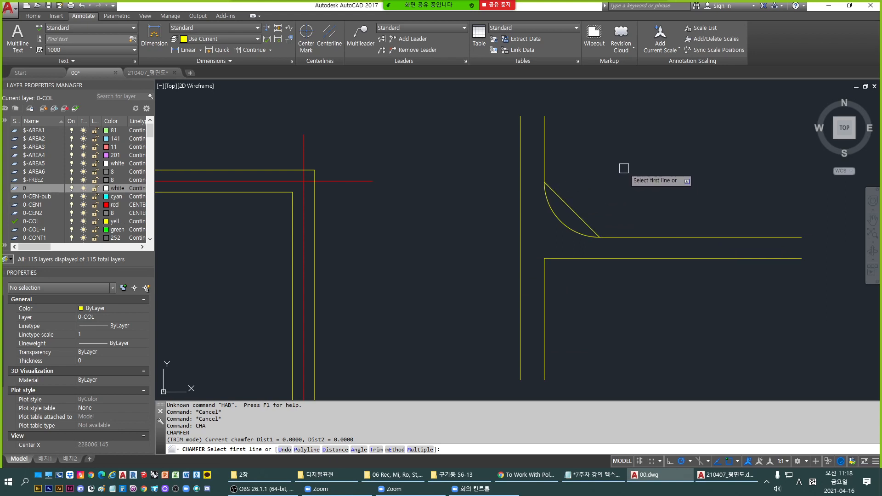
{"action": "scroll", "coordinate": [554, 195], "scroll_direction": "up", "scroll_amount": 2}
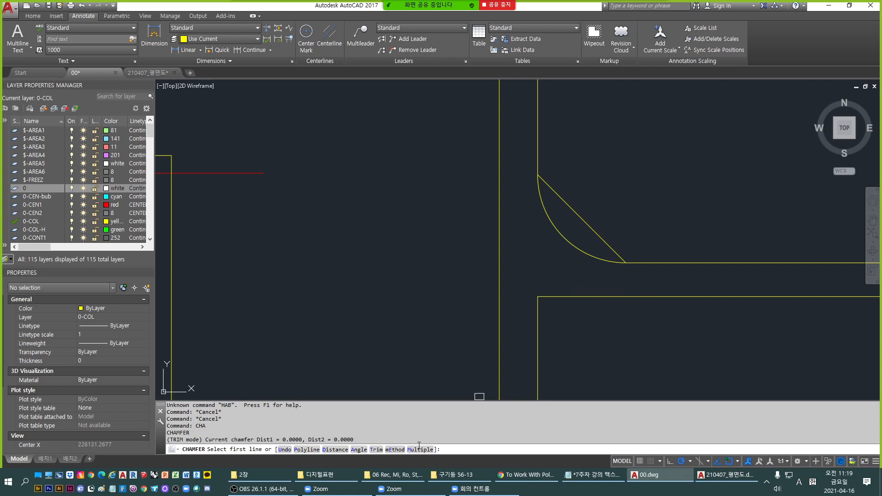
{"action": "left_click", "coordinate": [334, 450]}
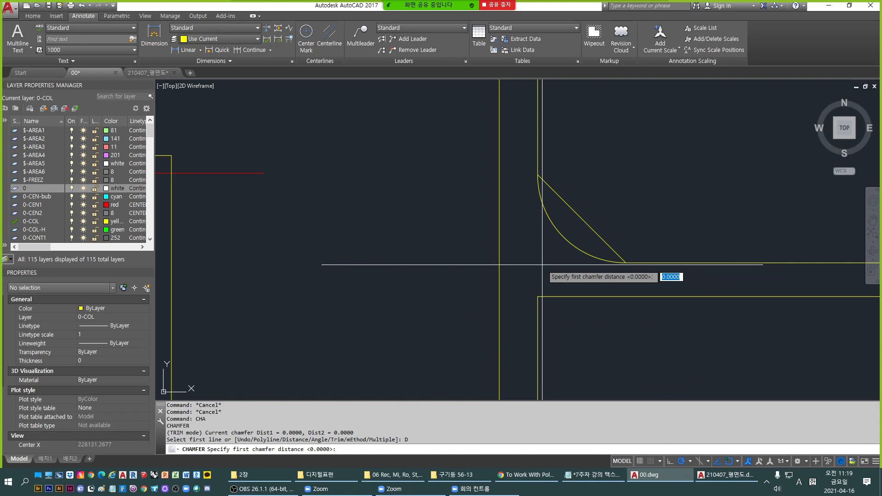
Chamfer the corner below the arc with distances 500 and 1000, picking the horizontal line first and the vertical line second.
{"action": "type", "text": "500"}
{"action": "key", "text": "Return"}
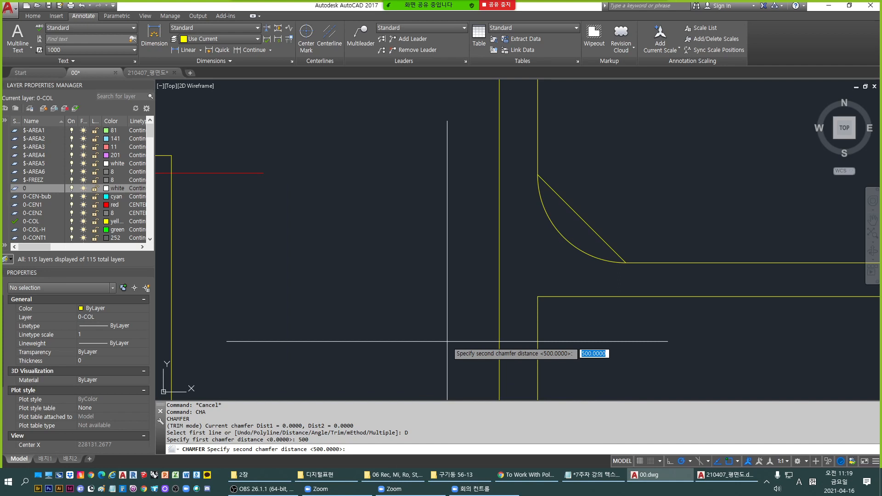
{"action": "type", "text": "1000"}
{"action": "key", "text": "Return"}
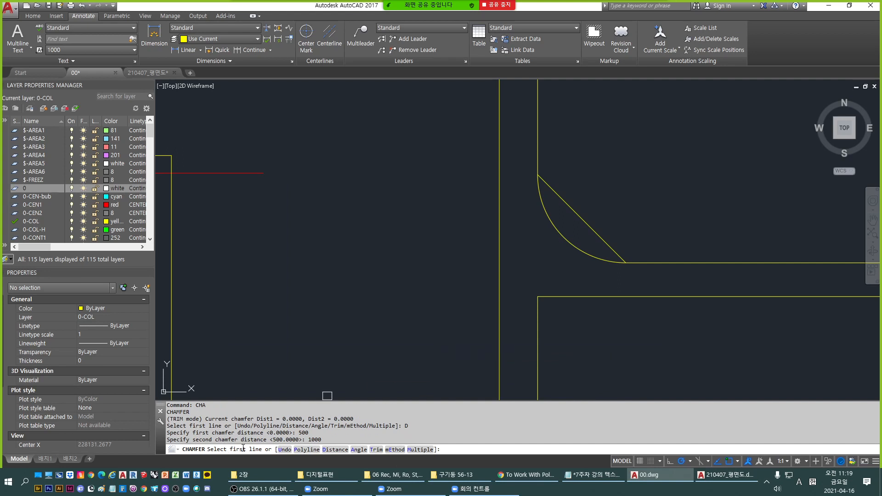
{"action": "scroll", "coordinate": [464, 319], "scroll_direction": "down", "scroll_amount": 3}
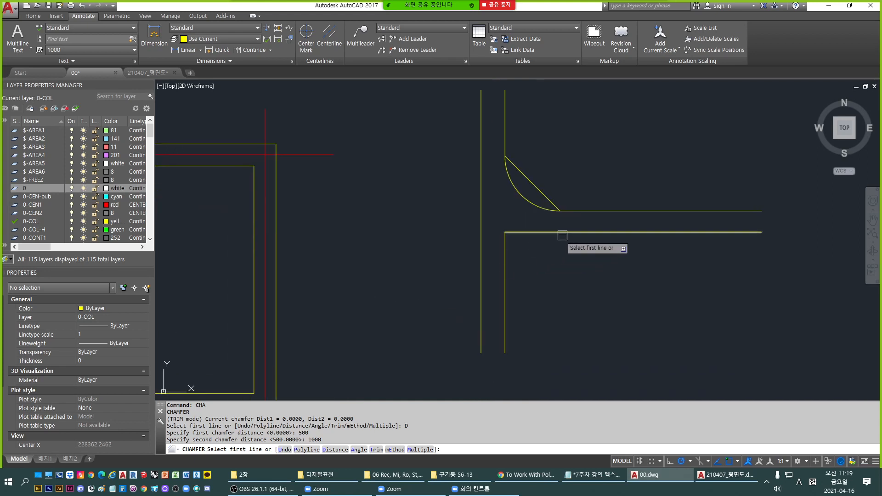
{"action": "left_click", "coordinate": [606, 234]}
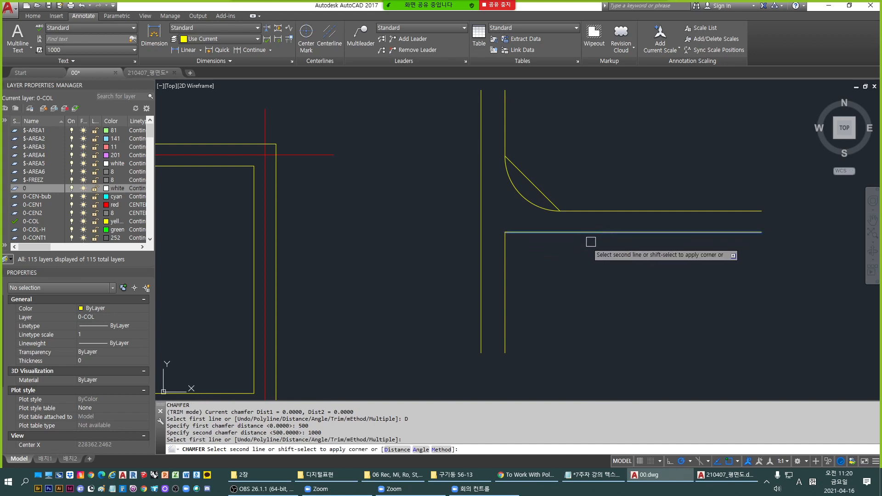
{"action": "left_click", "coordinate": [507, 278]}
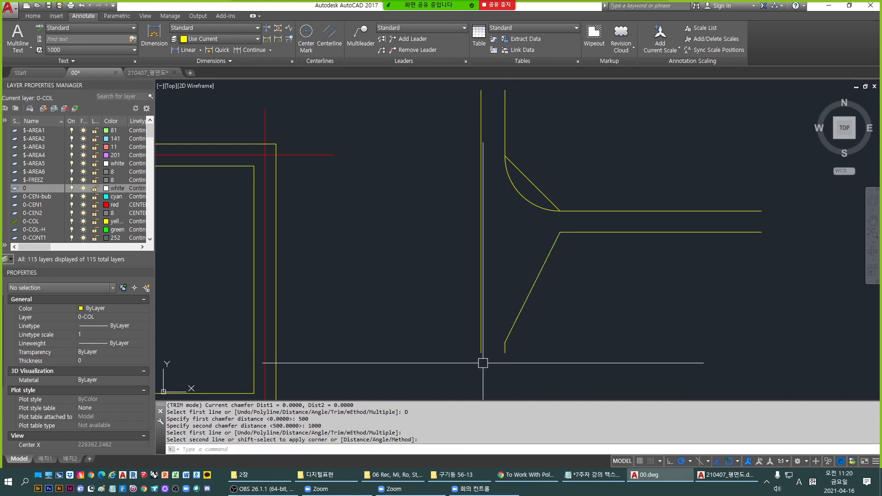
Undo the 500 by 1000 chamfer to restore the square corner.
{"action": "type", "text": "U"}
{"action": "key", "text": "Return"}
{"action": "key", "text": "Escape"}
{"action": "type", "text": "U"}
{"action": "key", "text": "Return"}
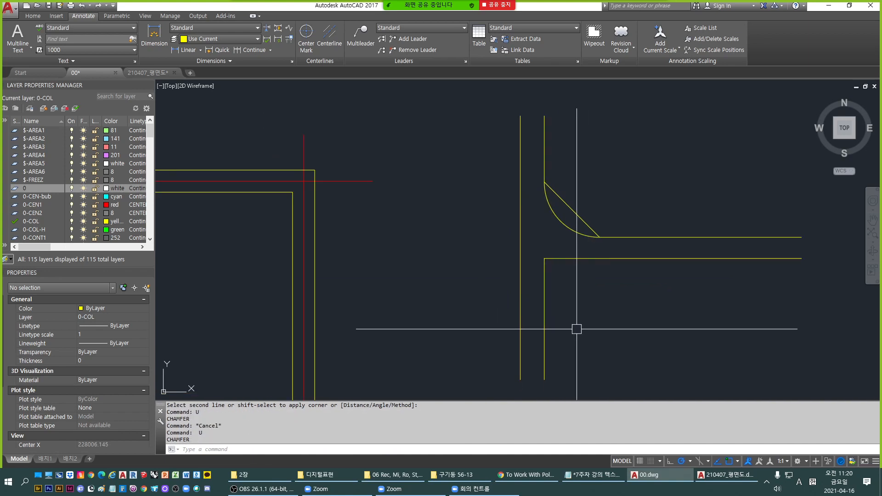
{"action": "key", "text": "Escape"}
{"action": "key", "text": "Escape"}
{"action": "key", "text": "Escape"}
{"action": "type", "text": "cha"}
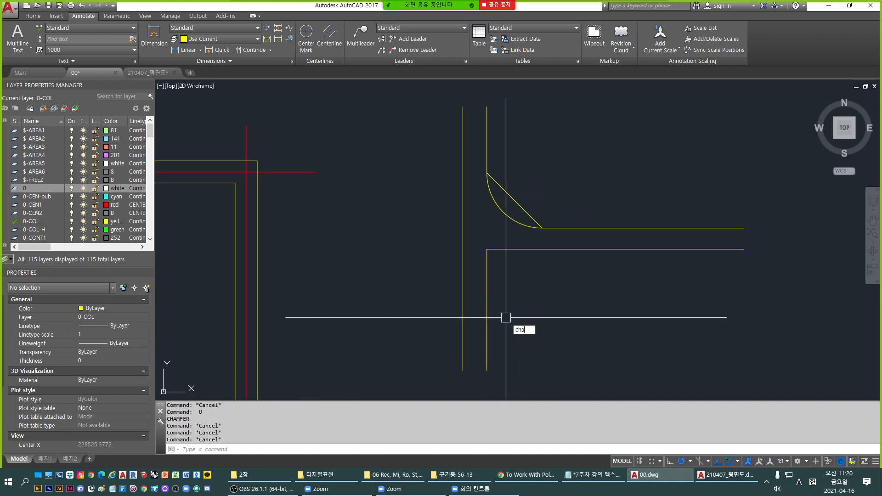
{"action": "key", "text": "Return"}
{"action": "left_click", "coordinate": [487, 304]}
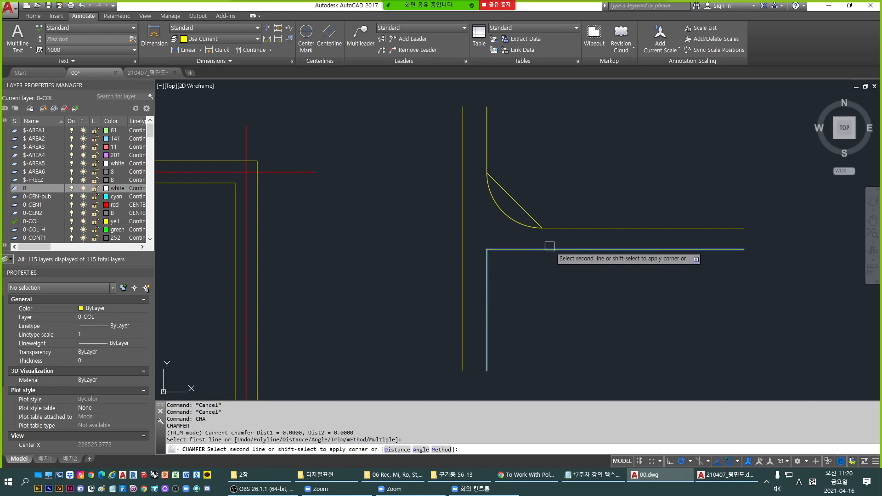
{"action": "key", "text": "Escape"}
{"action": "key", "text": "Escape"}
Chamfer the lower square corner with distances of 500 on the vertical line and 1000 on the horizontal line.
{"action": "type", "text": "c"}
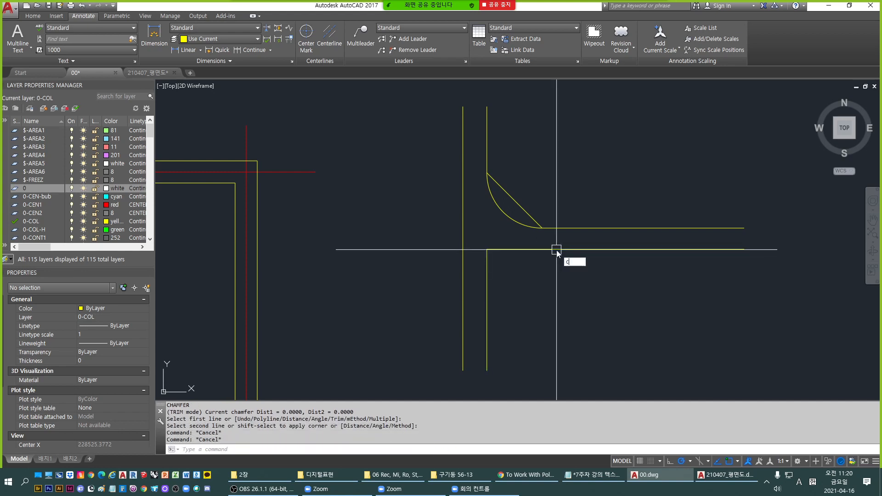
{"action": "type", "text": "ha"}
{"action": "key", "text": "Return"}
{"action": "type", "text": "d"}
{"action": "key", "text": "Return"}
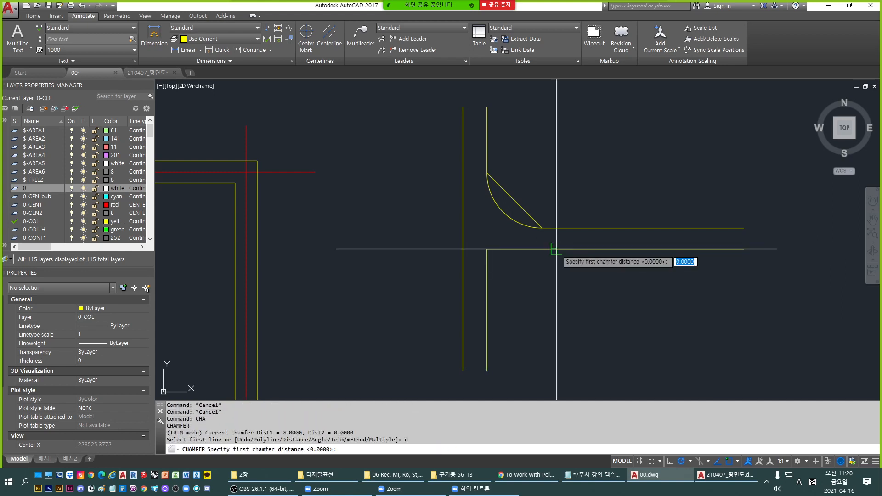
{"action": "type", "text": "500"}
{"action": "key", "text": "Return"}
{"action": "type", "text": "1000"}
{"action": "key", "text": "Return"}
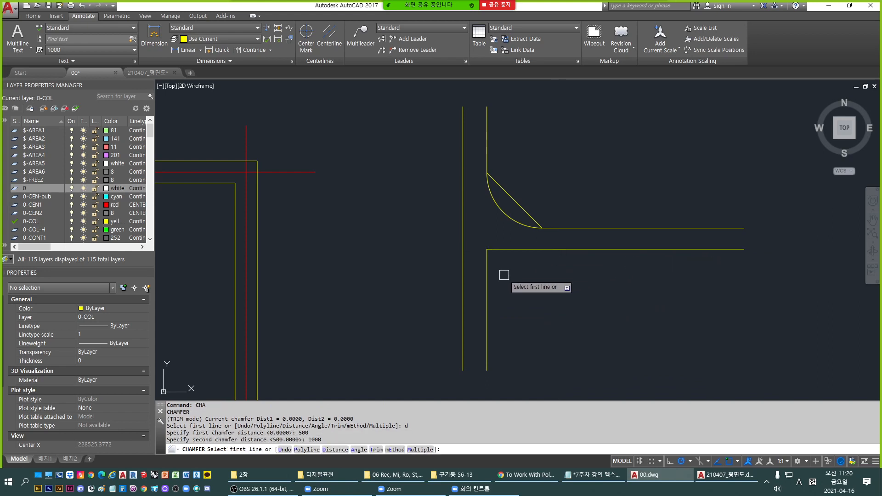
{"action": "left_click", "coordinate": [487, 299]}
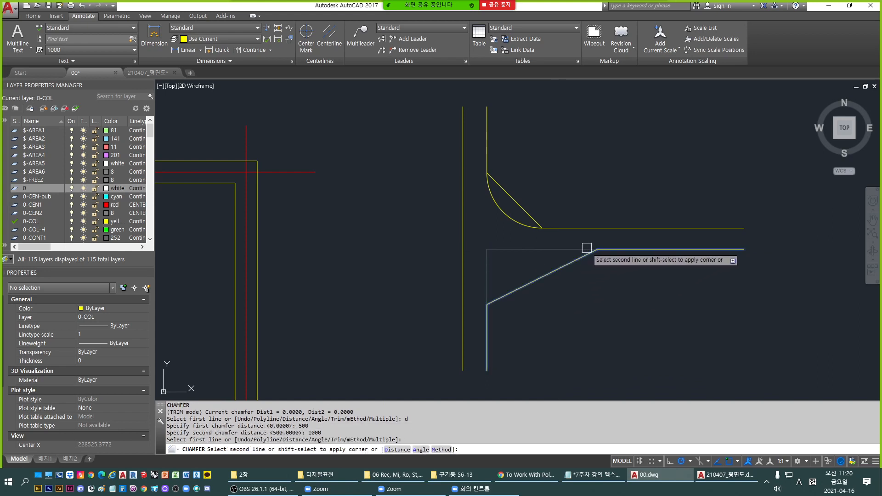
{"action": "key", "text": "Escape"}
{"action": "key", "text": "Escape"}
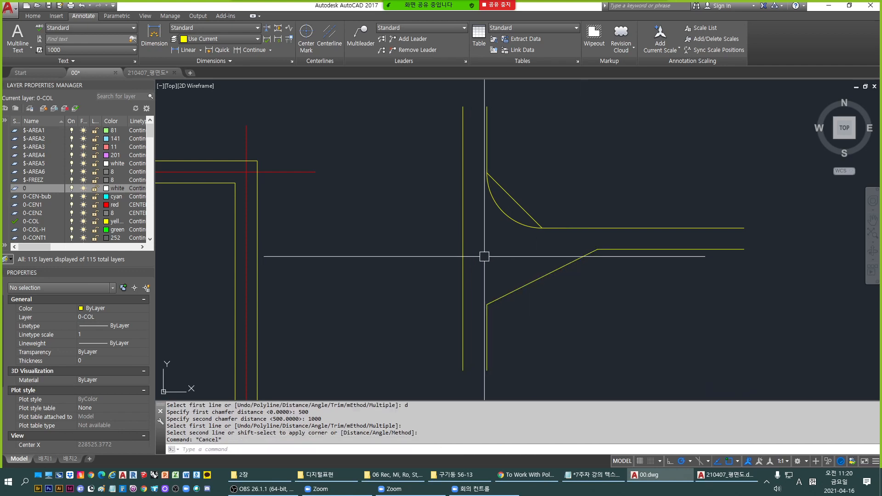
Draw a vertical and a horizontal polyline from the chamfer's two ends to reconstruct the original corner.
{"action": "type", "text": "pl"}
{"action": "key", "text": "Return"}
{"action": "left_click", "coordinate": [486, 304]}
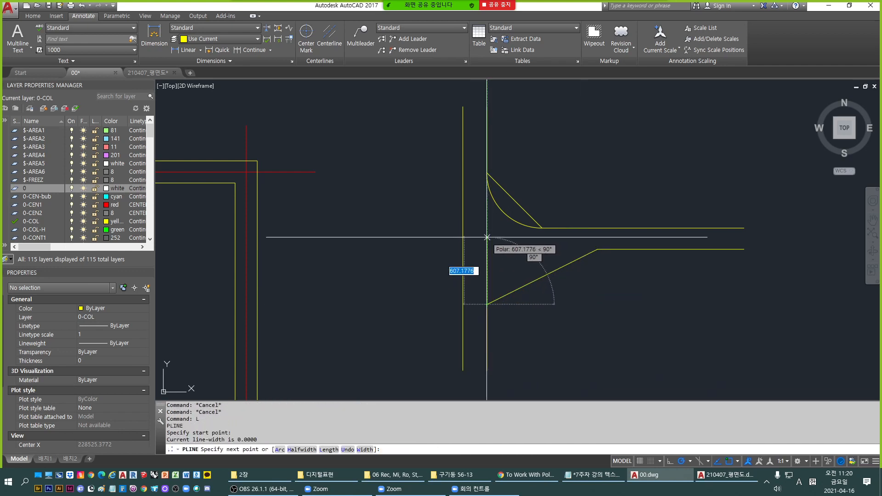
{"action": "left_click", "coordinate": [486, 238]}
{"action": "key", "text": "Return"}
{"action": "key", "text": "Return"}
{"action": "left_click", "coordinate": [598, 250]}
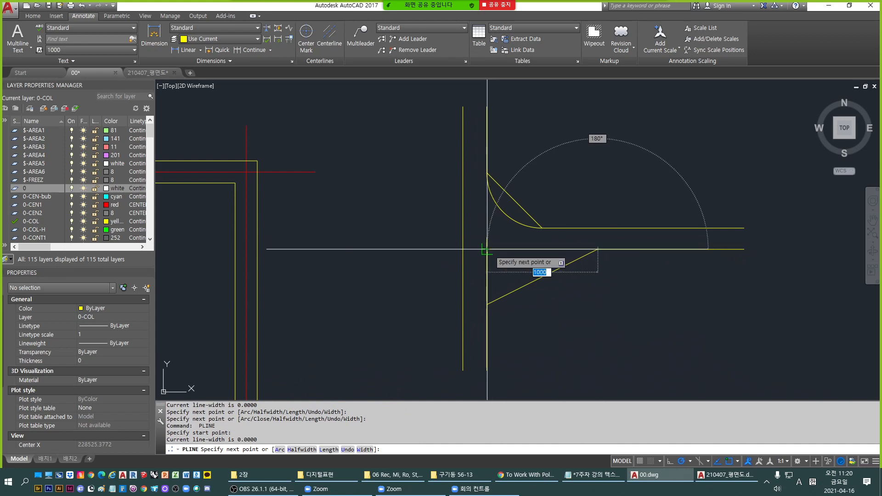
{"action": "left_click", "coordinate": [486, 249]}
{"action": "key", "text": "Return"}
{"action": "key", "text": "Escape"}
Trim the vertical construction line's excess above the reconstructed corner.
{"action": "type", "text": "t"}
{"action": "key", "text": "Return"}
{"action": "key", "text": "Return"}
{"action": "left_click", "coordinate": [487, 245]}
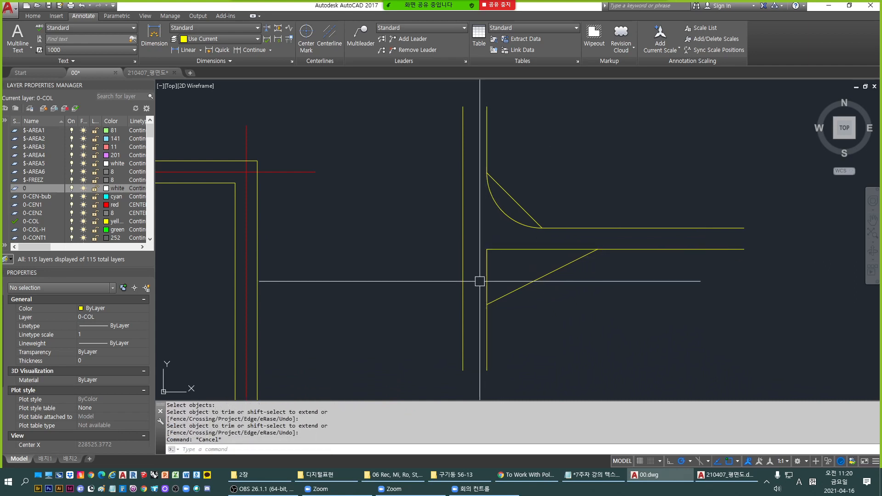
{"action": "key", "text": "Escape"}
{"action": "left_click", "coordinate": [484, 283]}
{"action": "key", "text": "Escape"}
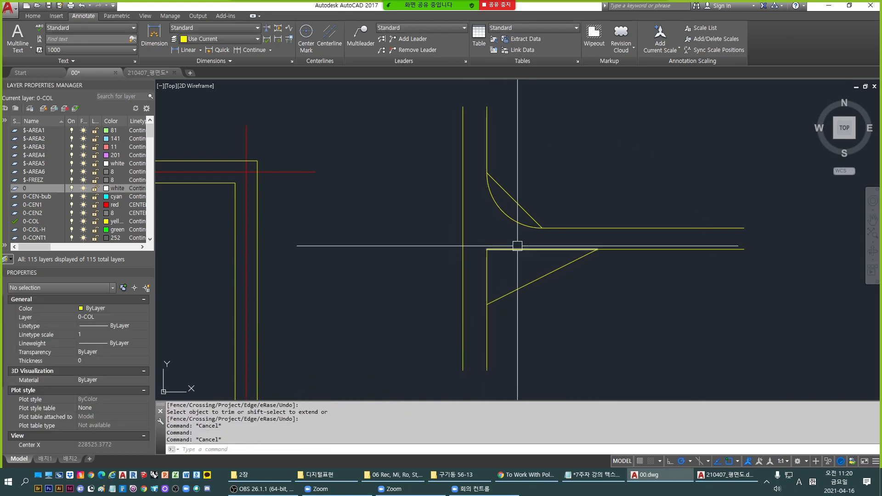
Erase the two construction lines that meet at the original corner, leaving only the chamfered polyline.
{"action": "left_click", "coordinate": [507, 248]}
{"action": "key", "text": "Escape"}
{"action": "left_click", "coordinate": [504, 254]}
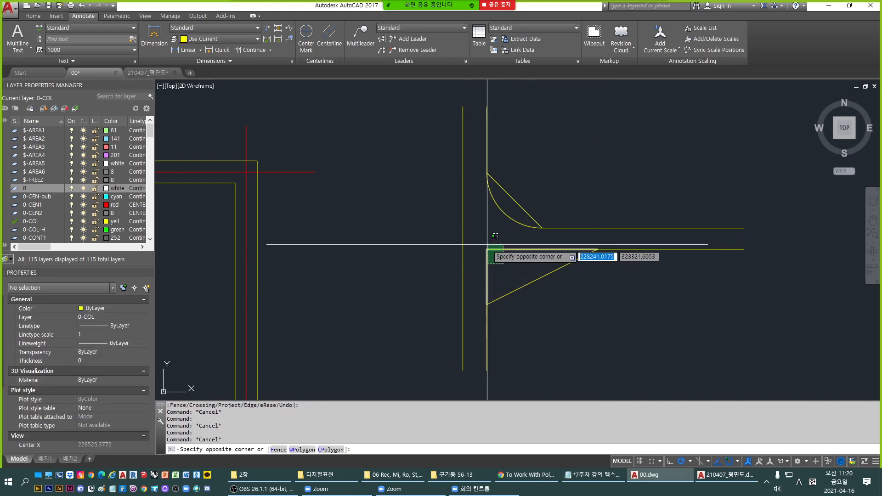
{"action": "left_click", "coordinate": [486, 245]}
{"action": "type", "text": "e"}
{"action": "key", "text": "Return"}
{"action": "key", "text": "Escape"}
{"action": "left_click", "coordinate": [511, 284]}
{"action": "key", "text": "Escape"}
{"action": "left_click", "coordinate": [520, 284]}
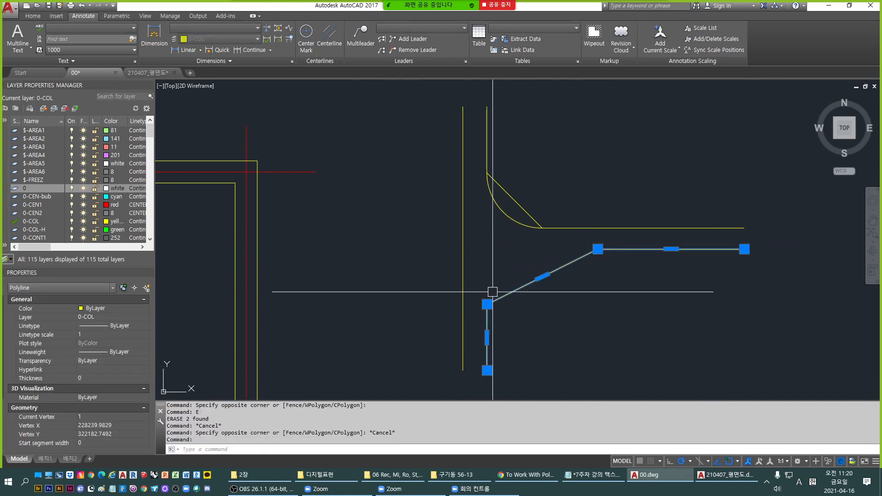
{"action": "key", "text": "Escape"}
{"action": "key", "text": "Escape"}
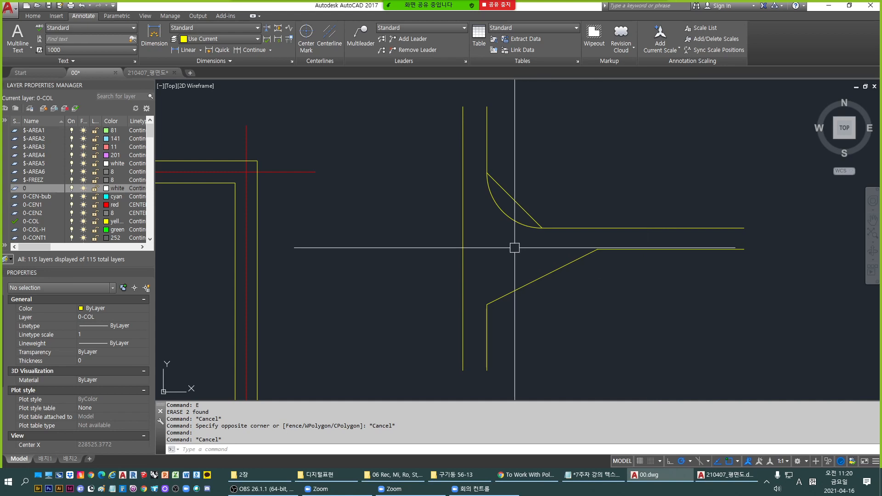
Undo the lower corner's chamfer along with the construction line edits made on it.
{"action": "type", "text": "u"}
{"action": "key", "text": "Return"}
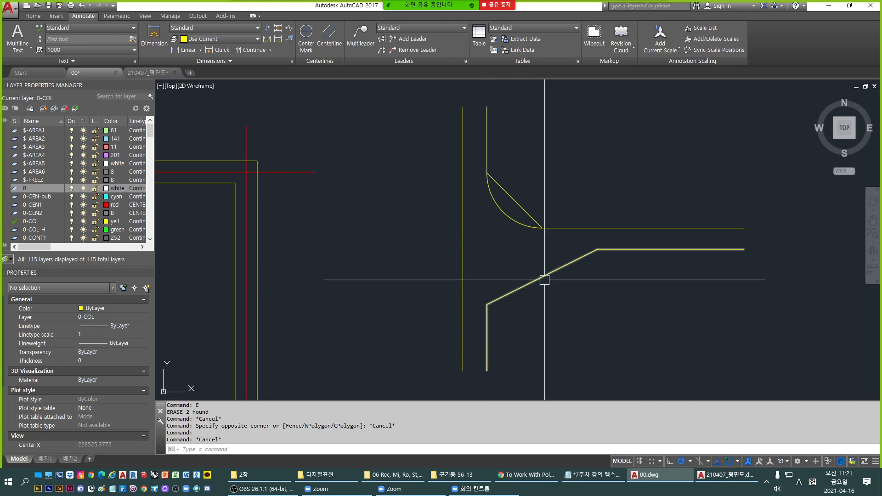
{"action": "key", "text": "Return"}
{"action": "key", "text": "Return"}
{"action": "key", "text": "Return"}
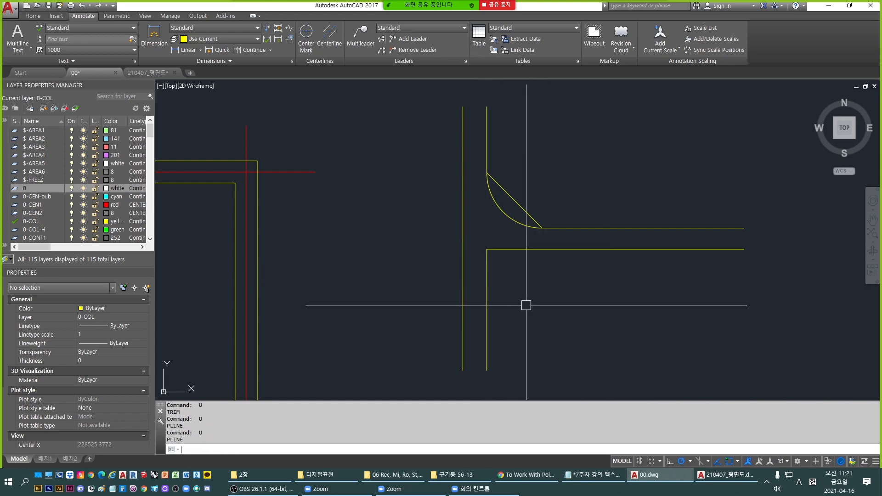
{"action": "key", "text": "Escape"}
Explode the L-shaped polyline at the lower corner into separate lines.
{"action": "left_click", "coordinate": [489, 322]}
{"action": "key", "text": "Escape"}
{"action": "left_click", "coordinate": [486, 321]}
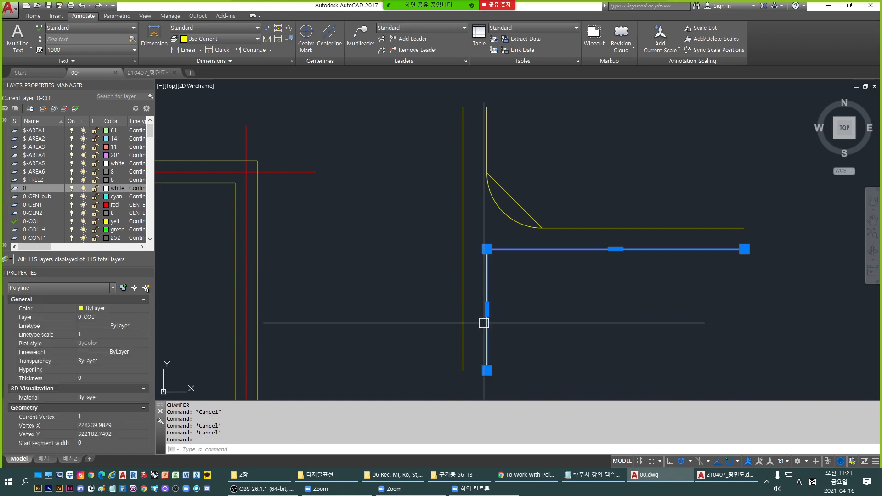
{"action": "key", "text": "Escape"}
{"action": "left_click", "coordinate": [484, 323]}
{"action": "key", "text": "Escape"}
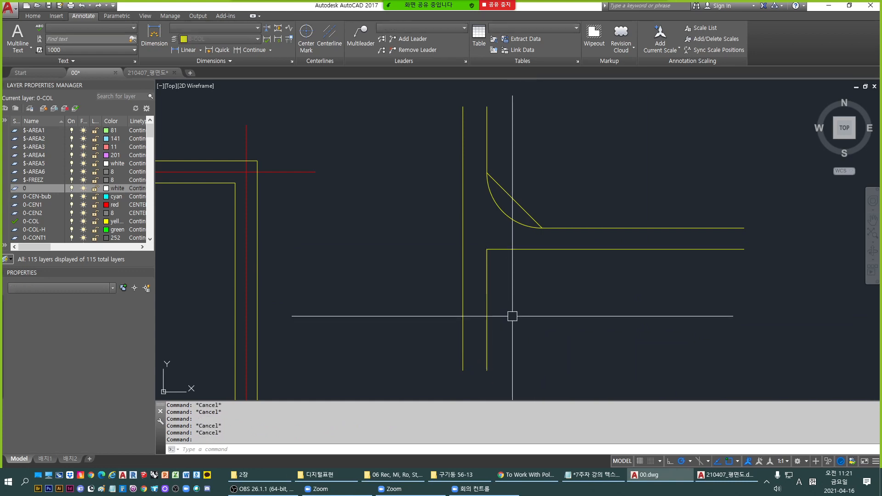
{"action": "type", "text": "exd"}
{"action": "key", "text": "Return"}
{"action": "left_click", "coordinate": [485, 308]}
{"action": "key", "text": "Escape"}
{"action": "key", "text": "Escape"}
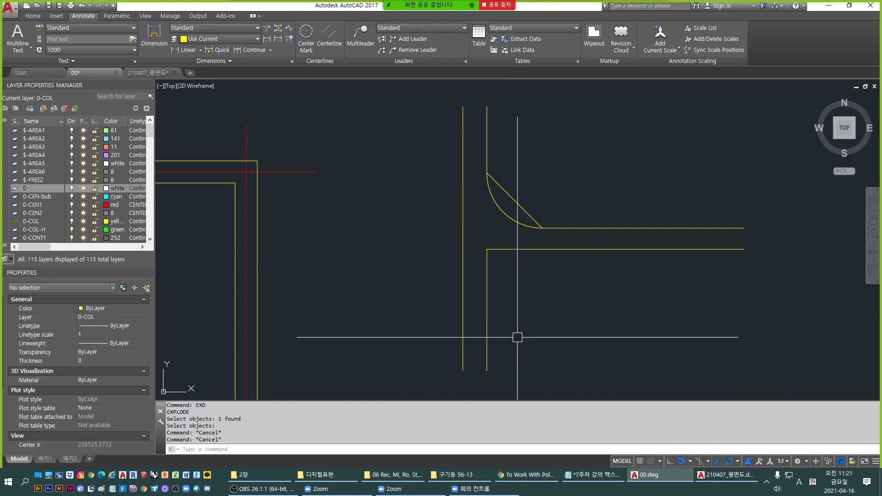
Offset the lower corner's vertical line 1000 to the right.
{"action": "type", "text": "o"}
{"action": "key", "text": "Return"}
{"action": "type", "text": "1000"}
{"action": "key", "text": "Return"}
{"action": "left_click", "coordinate": [487, 328]}
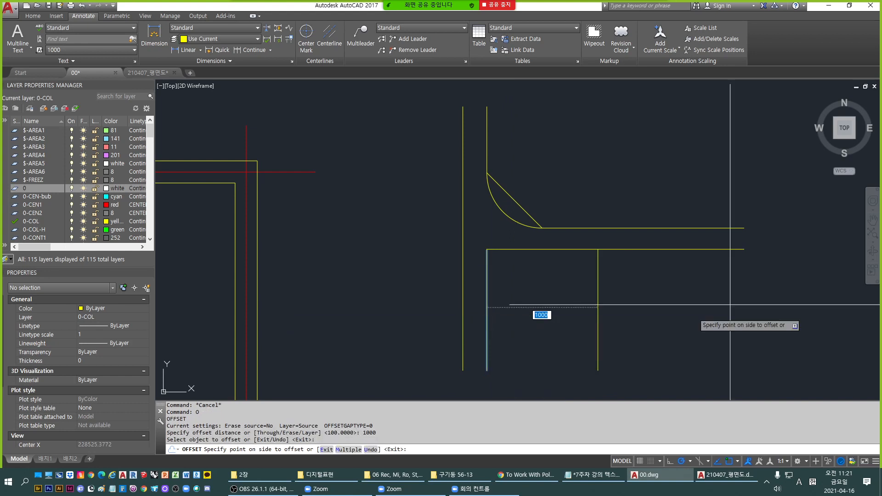
{"action": "left_click", "coordinate": [620, 316]}
{"action": "key", "text": "Escape"}
{"action": "key", "text": "Escape"}
Offset the lower corner's horizontal line 500 downward.
{"action": "type", "text": "o"}
{"action": "key", "text": "Return"}
{"action": "type", "text": "500"}
{"action": "key", "text": "Return"}
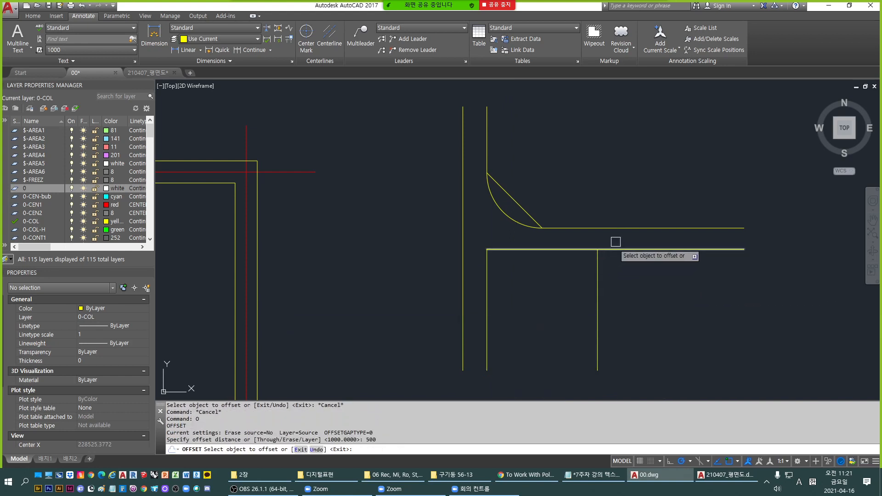
{"action": "left_click", "coordinate": [620, 249]}
{"action": "left_click", "coordinate": [626, 275]}
{"action": "key", "text": "Escape"}
Draw a diagonal polyline from the lower offset line's left end to the top end of the vertical offset line.
{"action": "type", "text": "l"}
{"action": "key", "text": "Return"}
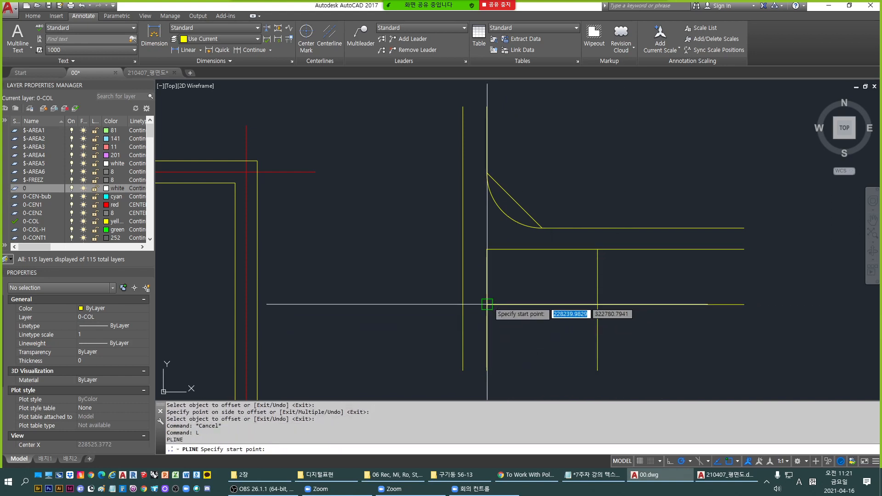
{"action": "left_click", "coordinate": [486, 305]}
{"action": "left_click", "coordinate": [597, 249]}
{"action": "key", "text": "Escape"}
{"action": "key", "text": "Escape"}
{"action": "key", "text": "Escape"}
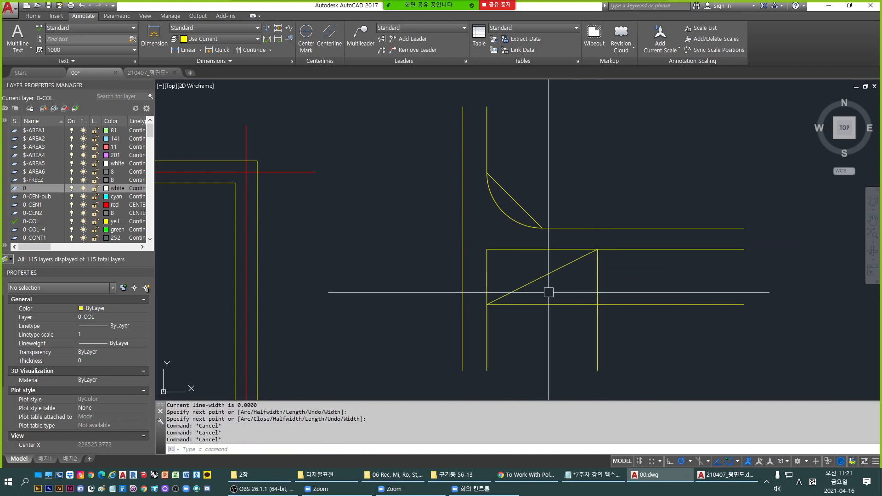
Try to fillet the lower vertical line and the diagonal with a radius of 500.
{"action": "type", "text": "f"}
{"action": "key", "text": "Return"}
{"action": "left_click", "coordinate": [486, 330]}
{"action": "left_click", "coordinate": [507, 295]}
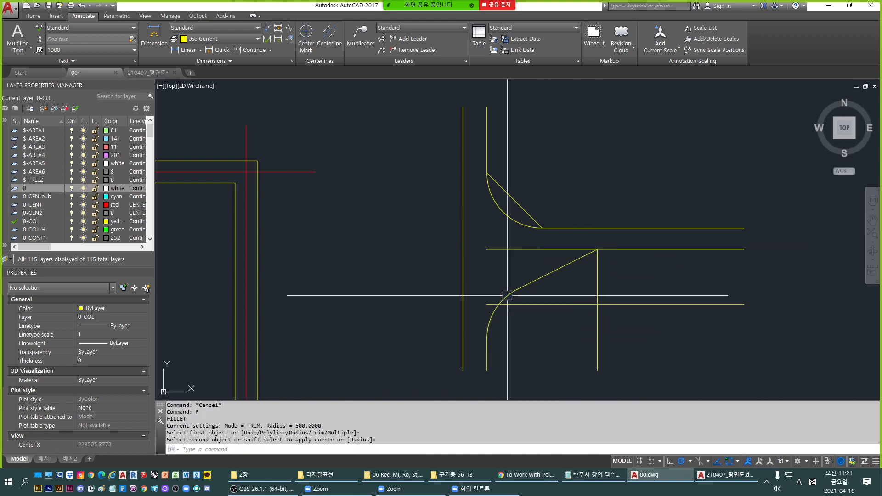
{"action": "key", "text": "Escape"}
{"action": "key", "text": "Escape"}
Fillet the lower vertical line and the diagonal into a sharp corner with a radius of 0.
{"action": "type", "text": "f"}
{"action": "key", "text": "Return"}
{"action": "type", "text": "r"}
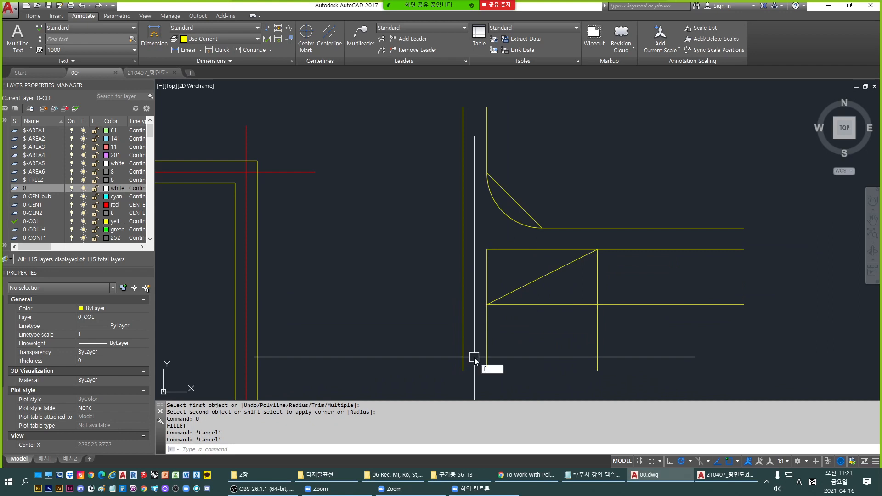
{"action": "key", "text": "Return"}
{"action": "type", "text": "0"}
{"action": "key", "text": "Return"}
{"action": "left_click", "coordinate": [542, 277]}
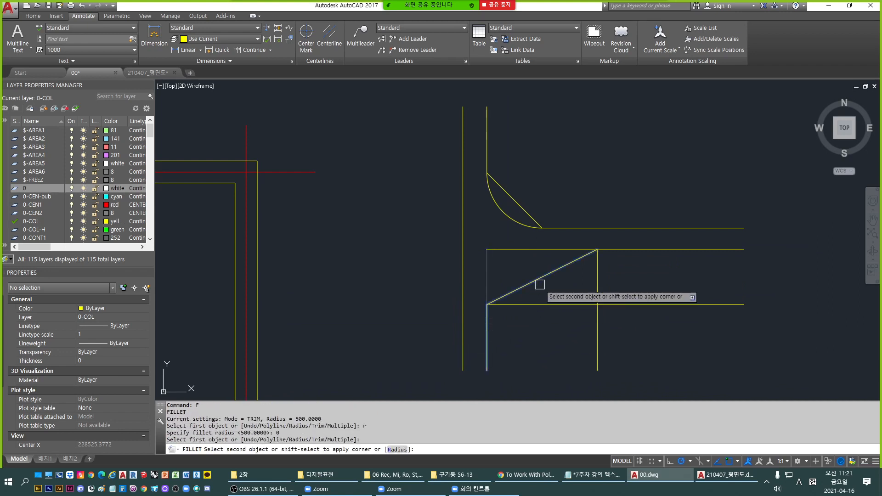
Fillet the diagonal and the upper horizontal line into a sharp corner with the same zero radius.
{"action": "key", "text": "space"}
{"action": "left_click", "coordinate": [554, 272]}
{"action": "left_click", "coordinate": [623, 250]}
{"action": "key", "text": "space"}
{"action": "key", "text": "Escape"}
Erase the two offset construction lines below the diagonal and check the joined polyline.
{"action": "left_click", "coordinate": [640, 315]}
{"action": "left_click", "coordinate": [588, 297]}
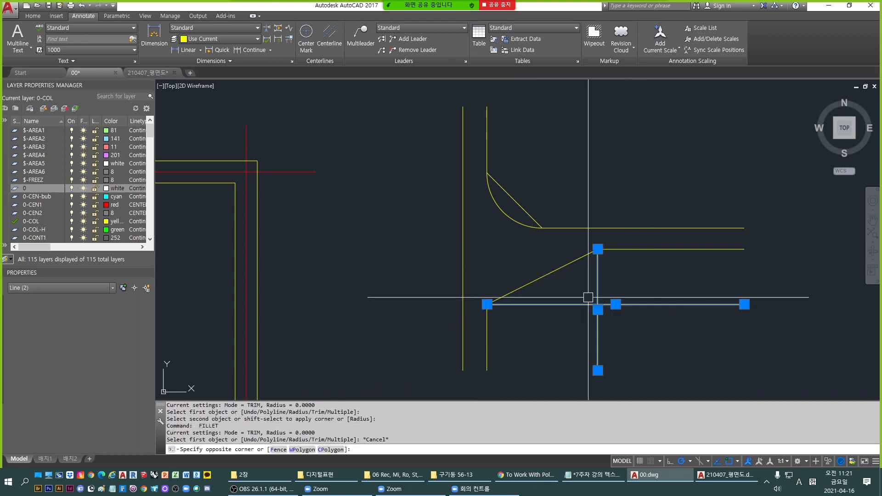
{"action": "type", "text": "e"}
{"action": "key", "text": "space"}
{"action": "key", "text": "Escape"}
{"action": "left_click", "coordinate": [490, 356]}
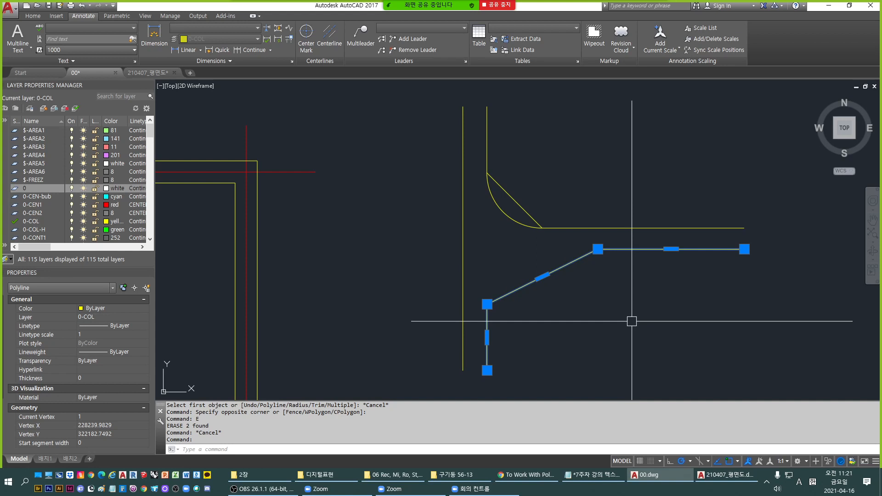
{"action": "key", "text": "Escape"}
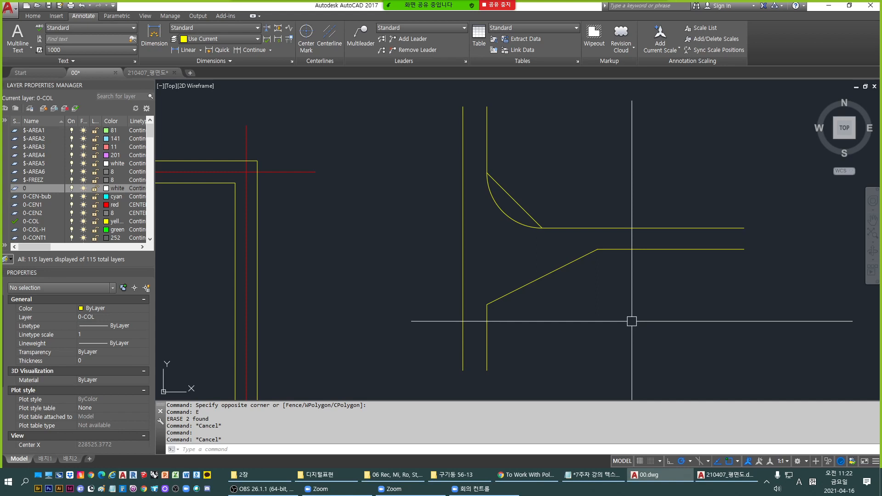
Check that the lower chamfered wall line is a single joined polyline.
{"action": "key", "text": "Escape"}
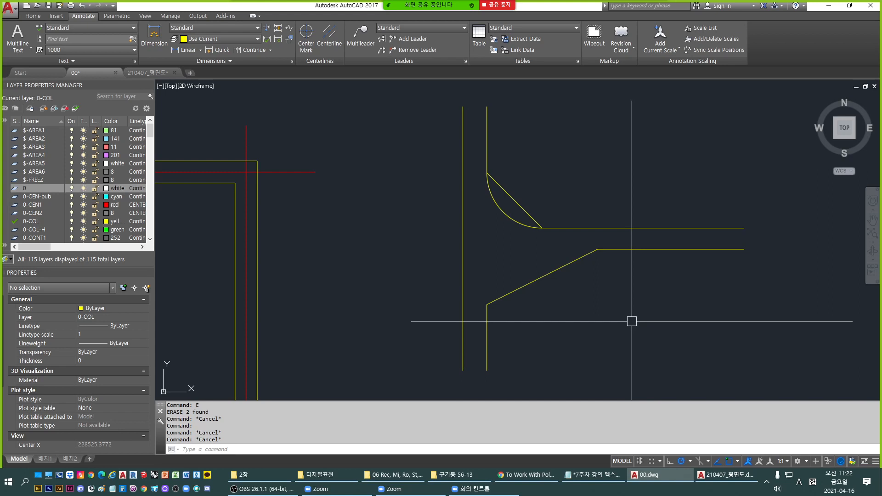
{"action": "left_click", "coordinate": [631, 321]}
{"action": "left_click", "coordinate": [543, 285]}
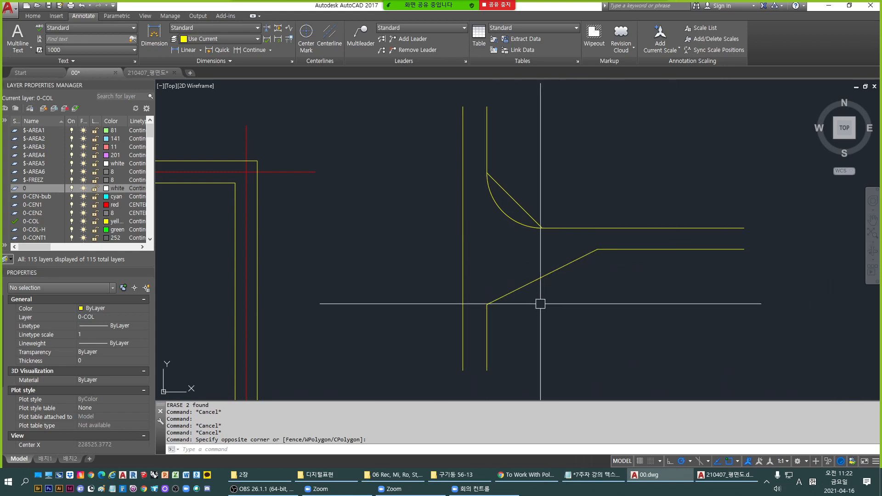
{"action": "left_click", "coordinate": [574, 261]}
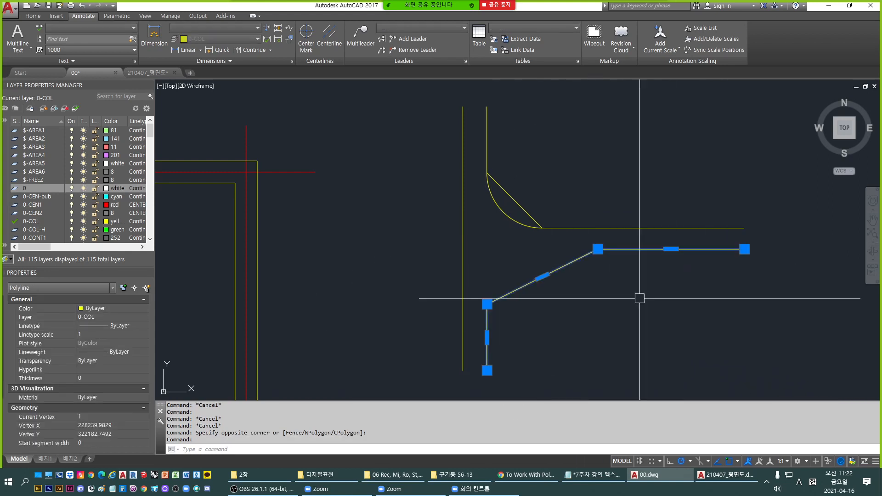
{"action": "key", "text": "Escape"}
{"action": "key", "text": "Escape"}
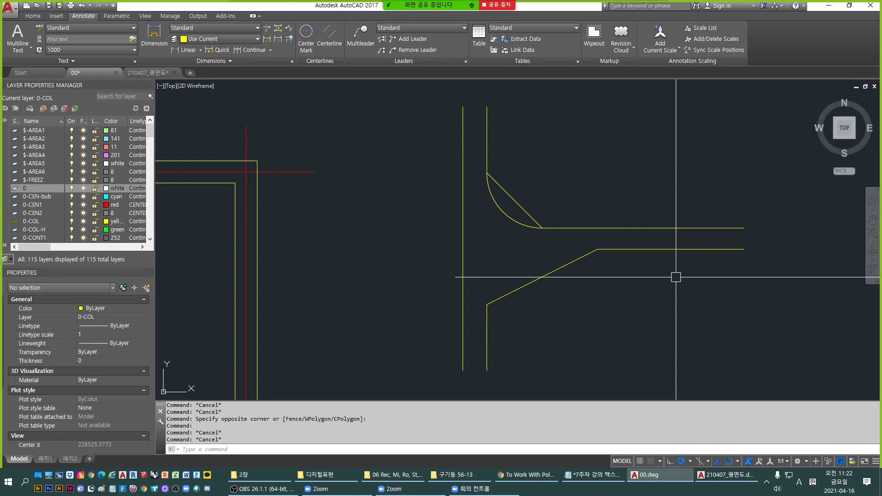
Switch to the Notepad lecture notes and highlight the Hatch, HPDLGMODE and Drawing Order topics below Chamfer.
{"action": "key", "text": "alt+Tab"}
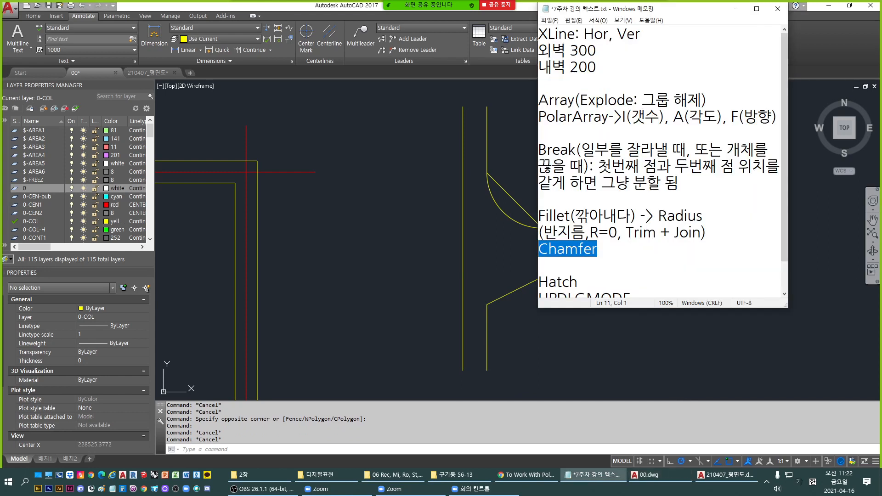
{"action": "left_click", "coordinate": [717, 241]}
{"action": "scroll", "coordinate": [718, 242], "scroll_direction": "down", "scroll_amount": 1}
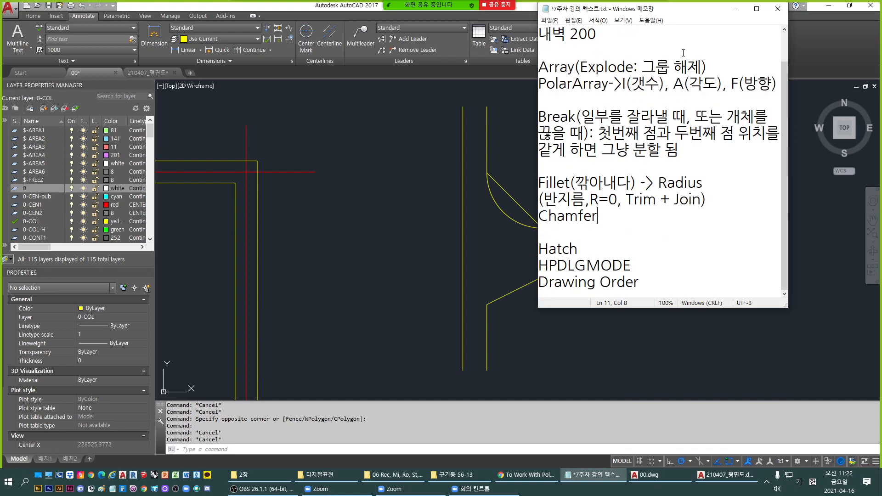
{"action": "left_click_drag", "start_coordinate": [671, 10], "coordinate": [724, 61]}
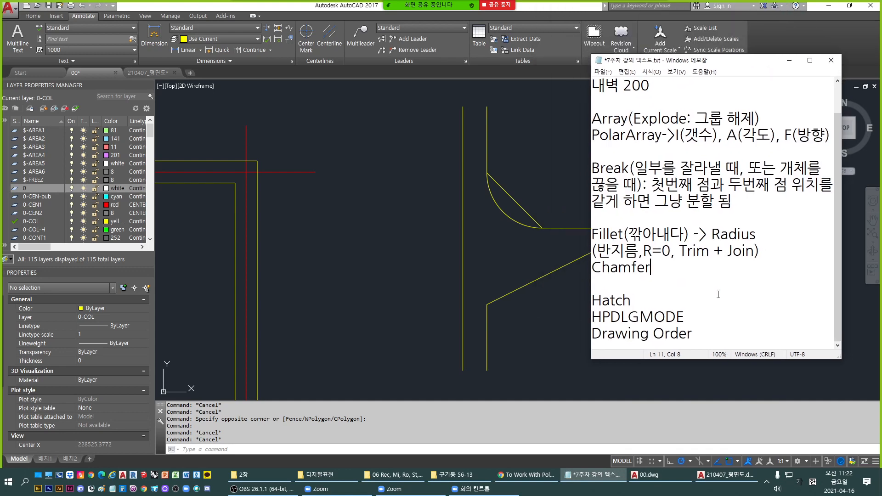
{"action": "left_click_drag", "start_coordinate": [707, 333], "coordinate": [521, 324]}
{"action": "left_click_drag", "start_coordinate": [725, 340], "coordinate": [592, 334]}
{"action": "left_click", "coordinate": [764, 340]}
{"action": "left_click_drag", "start_coordinate": [631, 300], "coordinate": [552, 299]}
{"action": "left_click", "coordinate": [745, 327]}
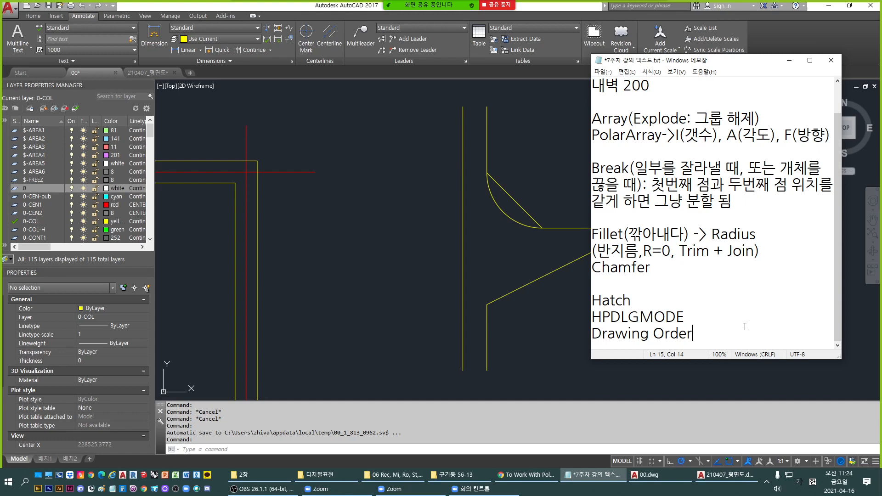
{"action": "left_click_drag", "start_coordinate": [669, 304], "coordinate": [594, 301]}
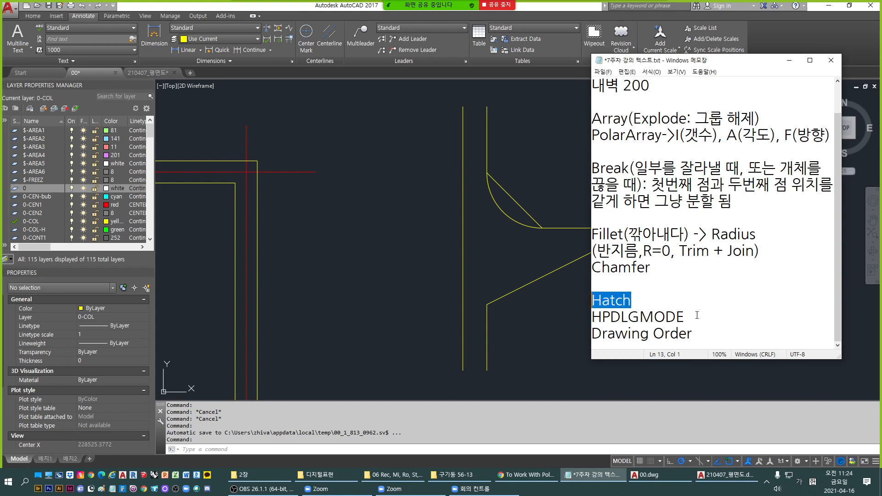
Return to AutoCAD and draw an irregular five-sided polyline above the wall samples, ending it at its start point.
{"action": "left_click", "coordinate": [429, 297]}
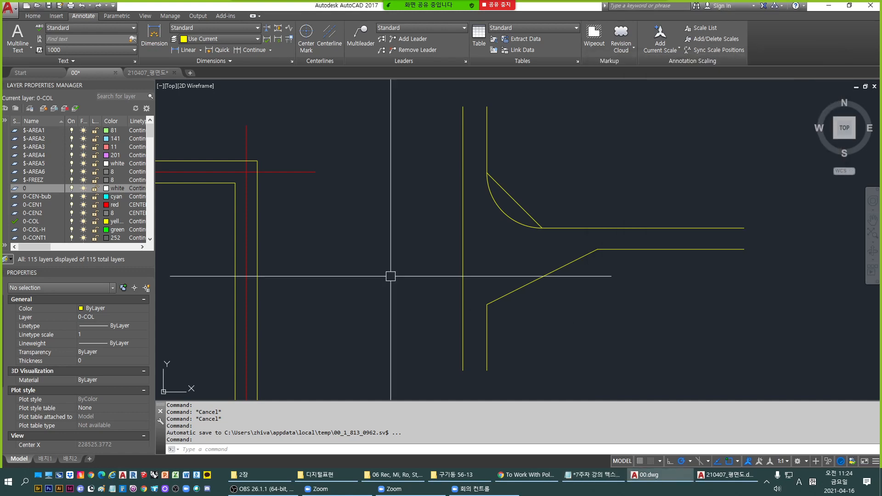
{"action": "scroll", "coordinate": [592, 291], "scroll_direction": "down", "scroll_amount": 5}
{"action": "scroll", "coordinate": [535, 295], "scroll_direction": "up", "scroll_amount": 2}
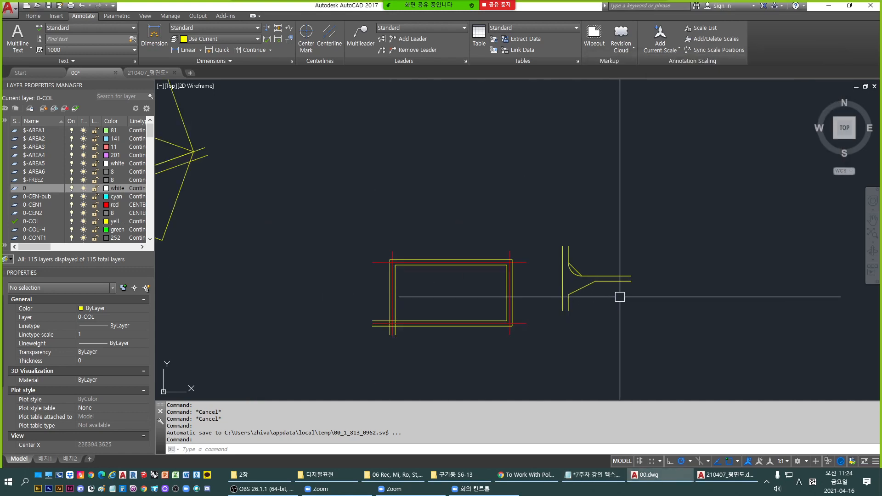
{"action": "scroll", "coordinate": [619, 297], "scroll_direction": "up", "scroll_amount": 2}
{"action": "scroll", "coordinate": [571, 301], "scroll_direction": "up", "scroll_amount": 2}
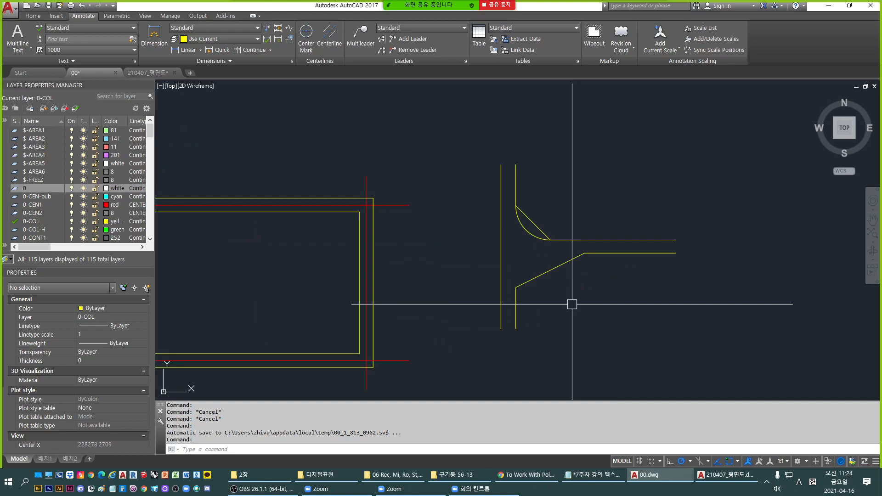
{"action": "middle_click_drag", "start_coordinate": [535, 228], "coordinate": [575, 326]}
{"action": "key", "text": "Escape"}
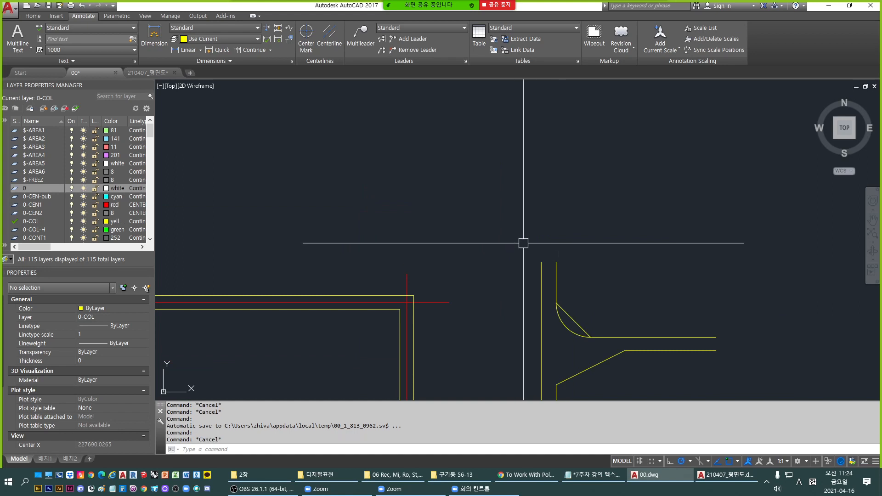
{"action": "key", "text": "Escape"}
{"action": "type", "text": "L"}
{"action": "key", "text": "Return"}
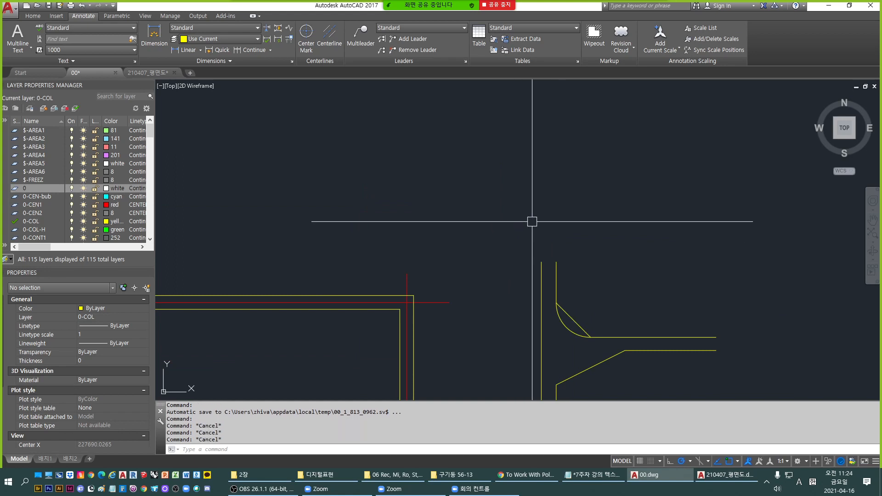
{"action": "left_click", "coordinate": [405, 162]}
{"action": "left_click", "coordinate": [504, 113]}
{"action": "left_click", "coordinate": [619, 186]}
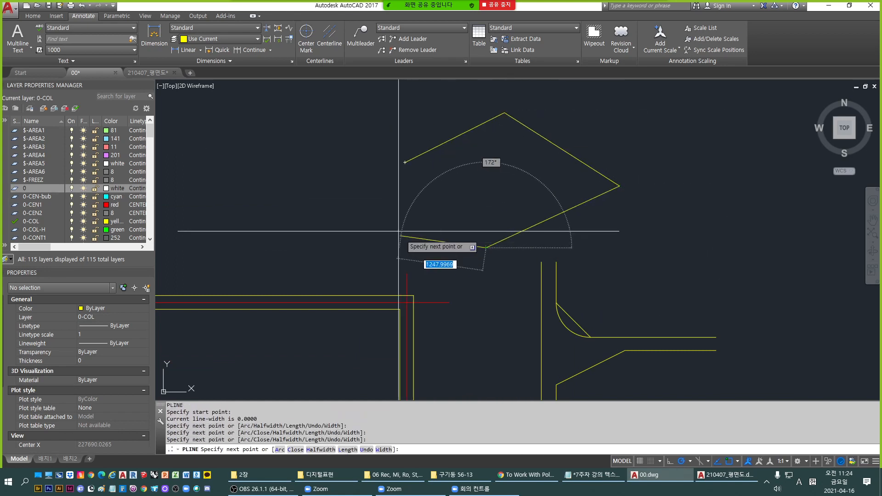
{"action": "left_click", "coordinate": [486, 248]}
{"action": "left_click", "coordinate": [382, 194]}
{"action": "left_click", "coordinate": [405, 163]}
{"action": "key", "text": "Return"}
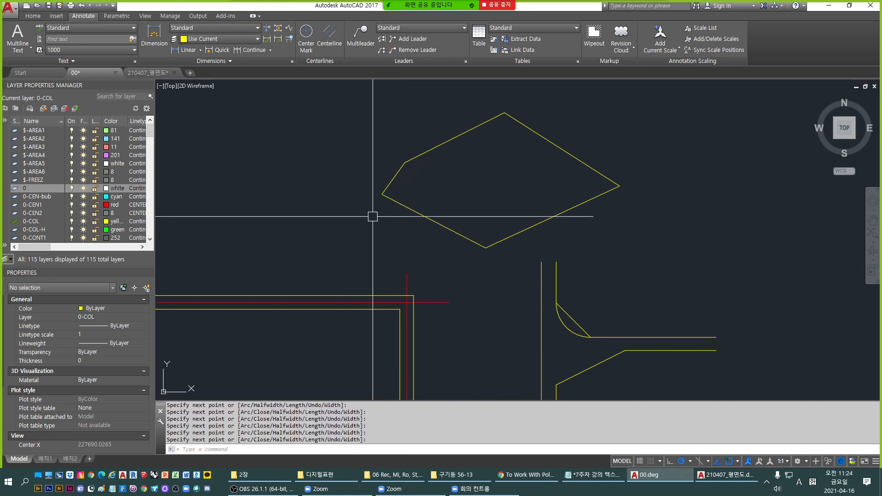
{"action": "key", "text": "Escape"}
Draw a second polyline of five segments beside the closed shape, leaving a gap between its start and end points.
{"action": "middle_click_drag", "start_coordinate": [489, 205], "coordinate": [478, 246]}
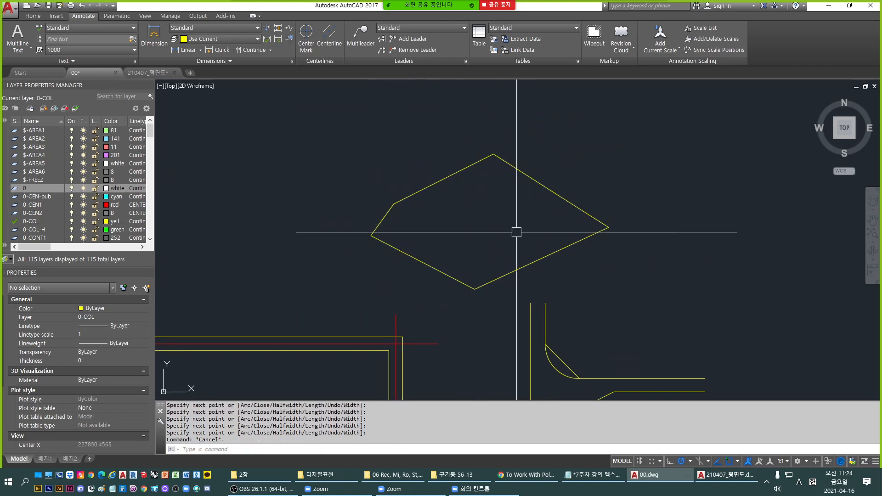
{"action": "middle_click_drag", "start_coordinate": [575, 195], "coordinate": [489, 260]}
{"action": "key", "text": "Escape"}
{"action": "key", "text": "Escape"}
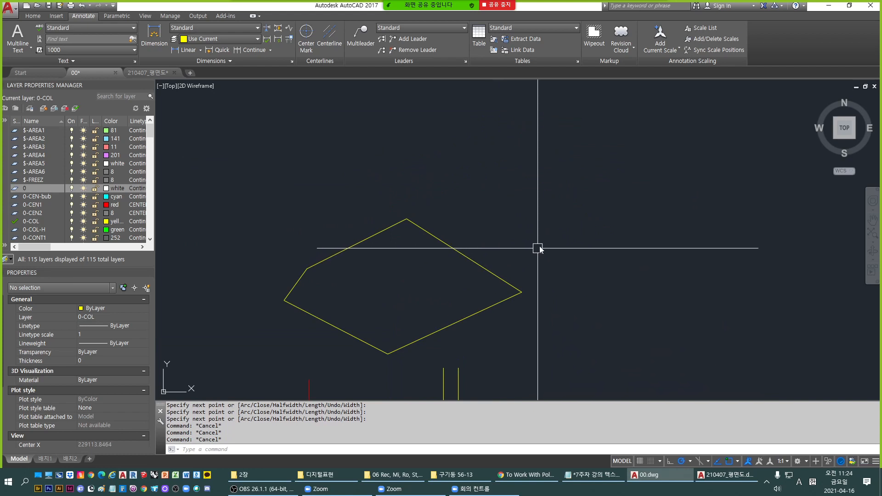
{"action": "type", "text": "pl"}
{"action": "key", "text": "space"}
{"action": "left_click", "coordinate": [547, 202]}
{"action": "left_click", "coordinate": [643, 149]}
{"action": "left_click", "coordinate": [723, 248]}
{"action": "left_click", "coordinate": [665, 316]}
{"action": "left_click", "coordinate": [626, 334]}
{"action": "left_click", "coordinate": [543, 252]}
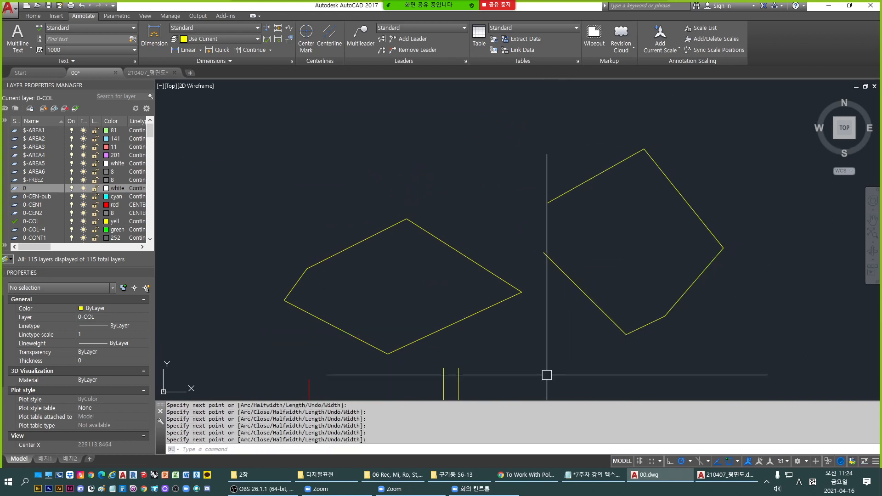
{"action": "key", "text": "Escape"}
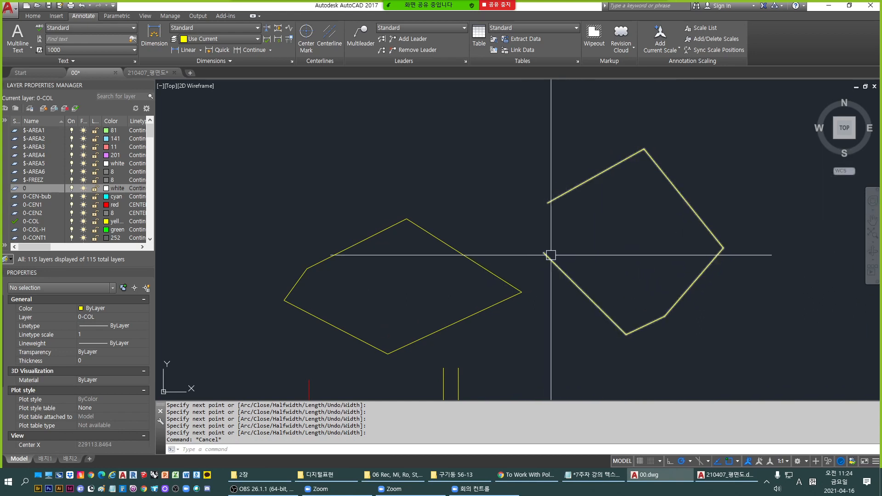
Examine the gap in the open polyline up close and compare both sample shapes with the surrounding floor plans and objects.
{"action": "scroll", "coordinate": [542, 258], "scroll_direction": "up", "scroll_amount": 2}
{"action": "middle_click_drag", "start_coordinate": [542, 258], "coordinate": [561, 296]}
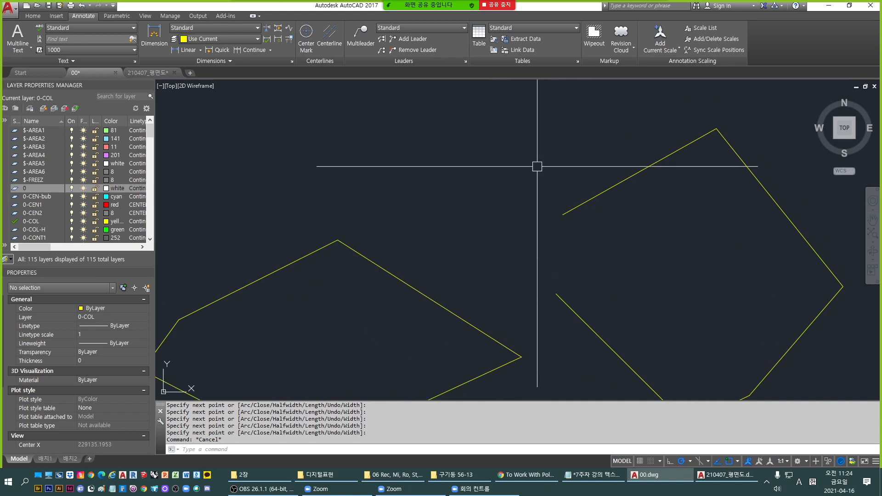
{"action": "scroll", "coordinate": [469, 146], "scroll_direction": "down", "scroll_amount": 4}
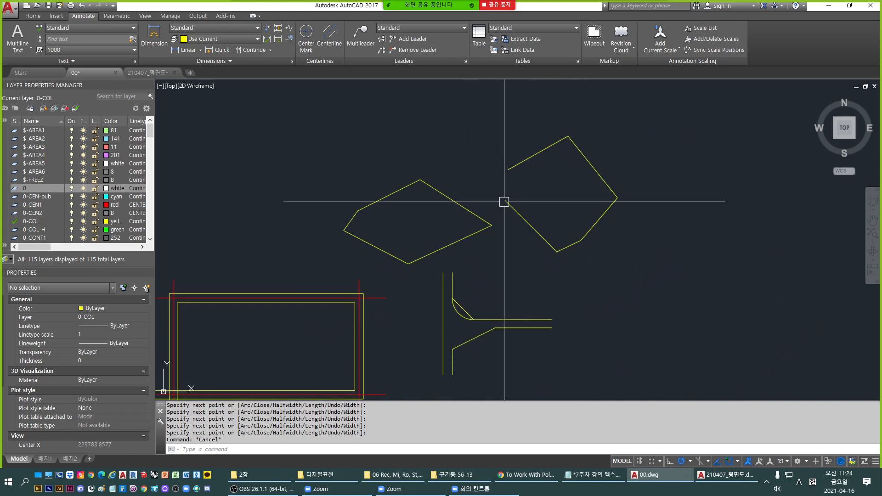
{"action": "scroll", "coordinate": [510, 188], "scroll_direction": "up", "scroll_amount": 3}
{"action": "scroll", "coordinate": [525, 220], "scroll_direction": "down", "scroll_amount": 3}
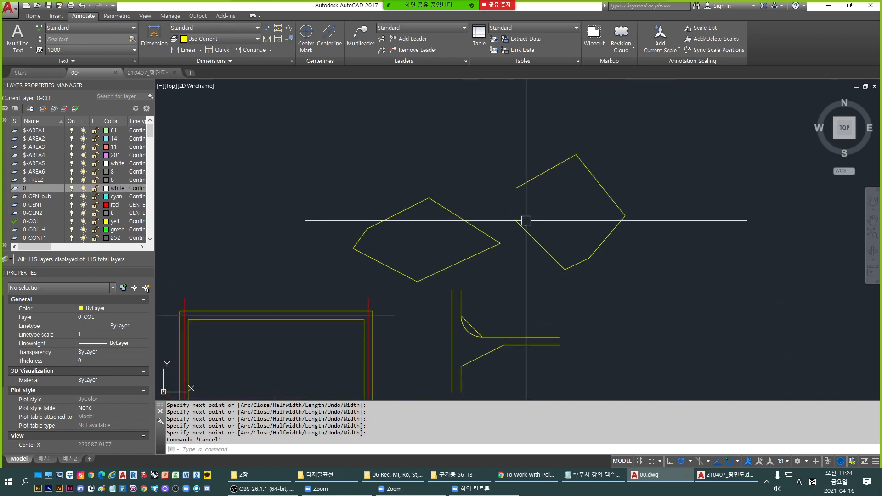
{"action": "scroll", "coordinate": [540, 221], "scroll_direction": "down", "scroll_amount": 3}
{"action": "scroll", "coordinate": [704, 211], "scroll_direction": "down", "scroll_amount": 3}
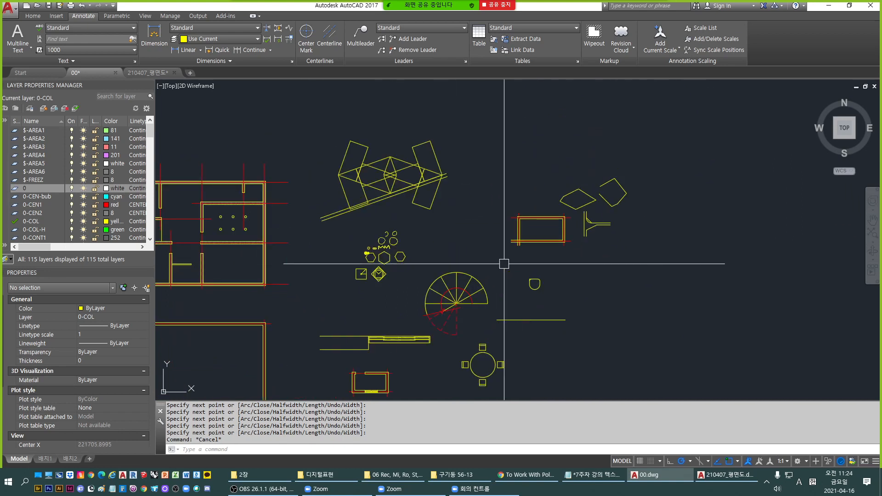
{"action": "scroll", "coordinate": [605, 222], "scroll_direction": "down", "scroll_amount": 3}
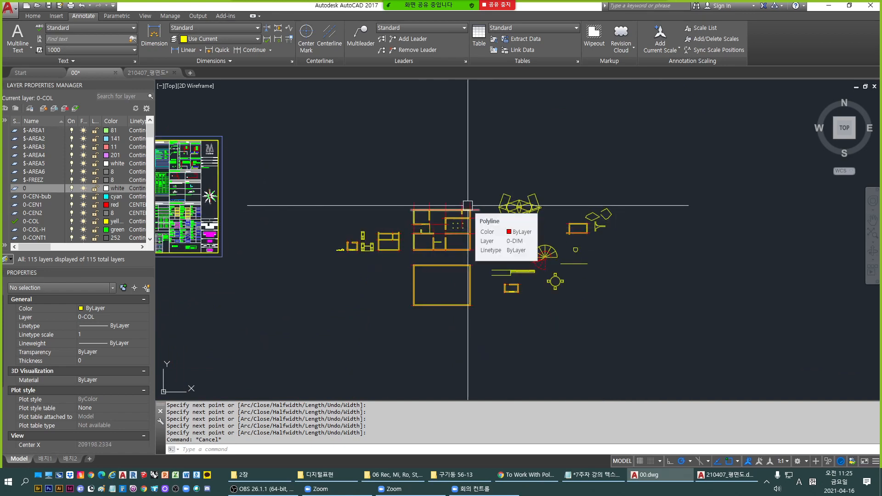
{"action": "scroll", "coordinate": [479, 214], "scroll_direction": "up", "scroll_amount": 5}
{"action": "scroll", "coordinate": [757, 295], "scroll_direction": "down", "scroll_amount": 2}
{"action": "scroll", "coordinate": [782, 274], "scroll_direction": "up", "scroll_amount": 2}
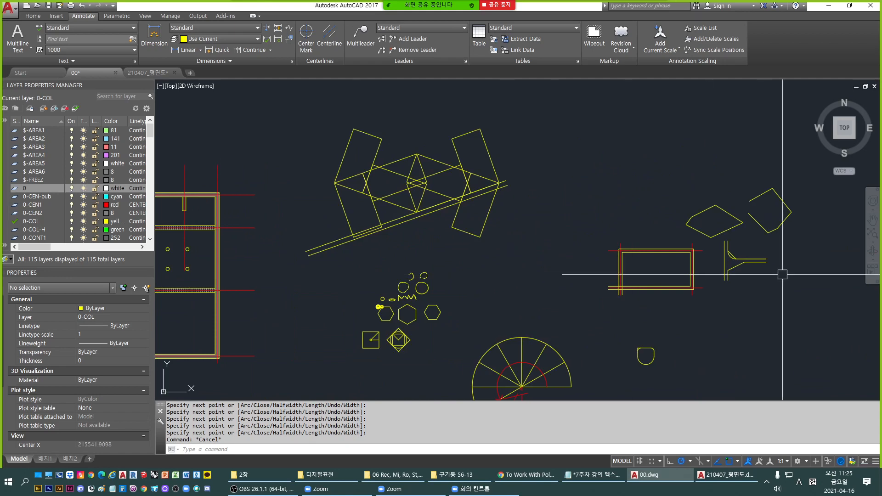
{"action": "scroll", "coordinate": [486, 285], "scroll_direction": "down", "scroll_amount": 2}
{"action": "scroll", "coordinate": [432, 291], "scroll_direction": "up", "scroll_amount": 2}
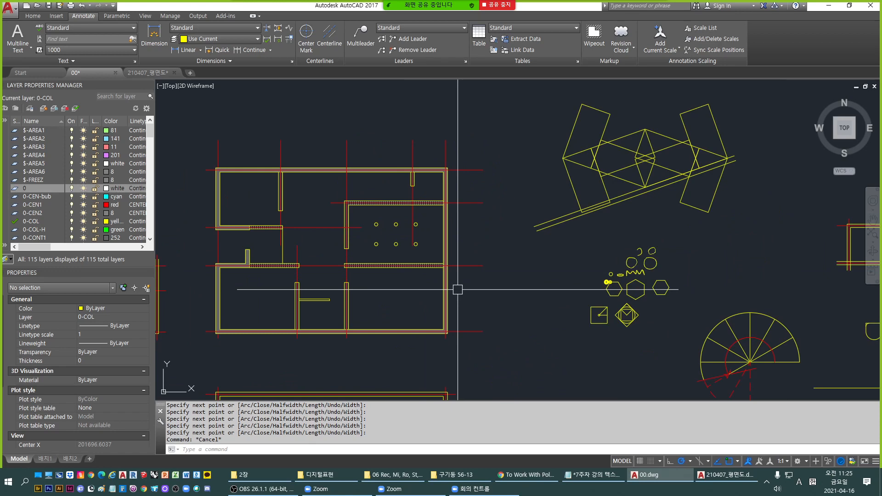
{"action": "middle_click_drag", "start_coordinate": [676, 230], "coordinate": [460, 246]}
{"action": "scroll", "coordinate": [763, 204], "scroll_direction": "up", "scroll_amount": 4}
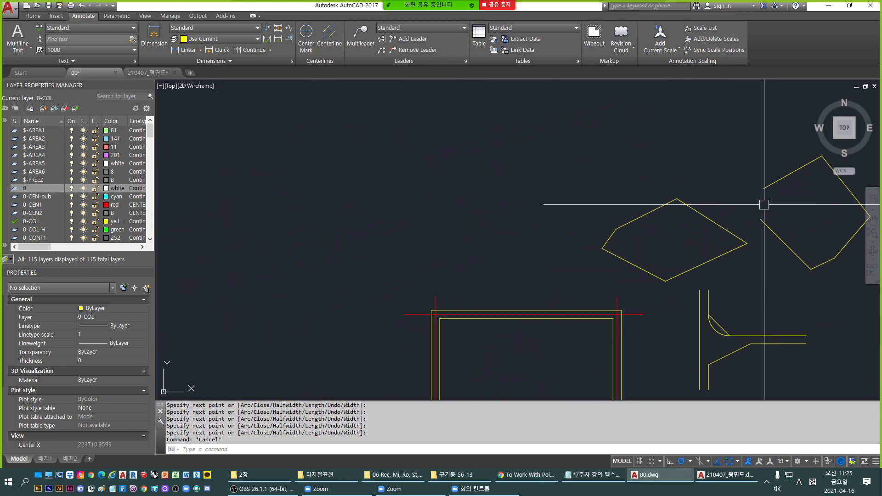
{"action": "scroll", "coordinate": [735, 225], "scroll_direction": "down", "scroll_amount": 4}
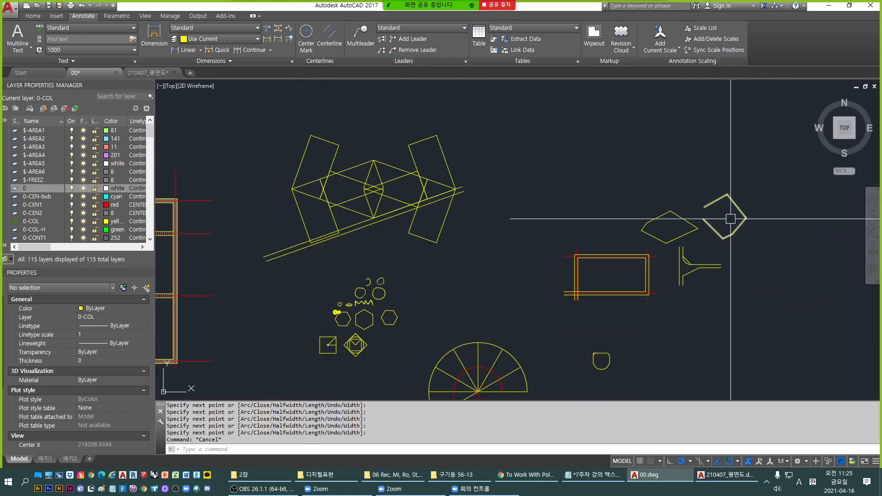
{"action": "scroll", "coordinate": [699, 213], "scroll_direction": "down", "scroll_amount": 5}
{"action": "scroll", "coordinate": [687, 215], "scroll_direction": "up", "scroll_amount": 3}
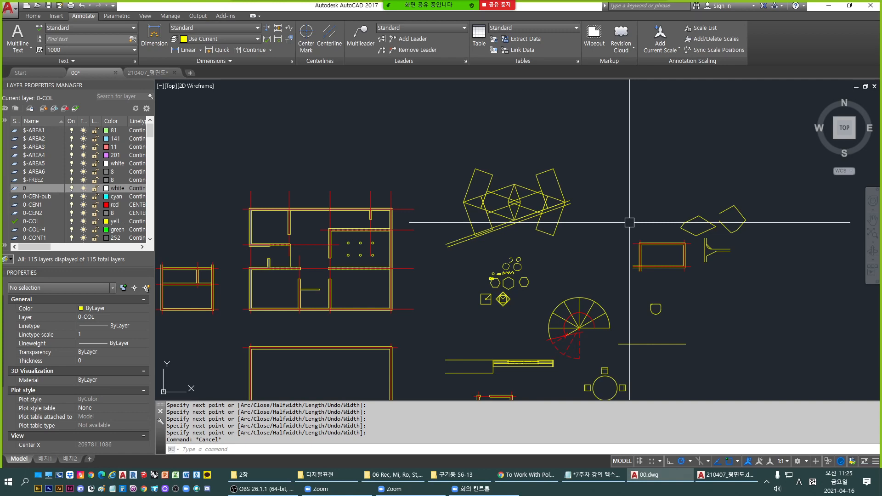
Erase the closed and the open sample polylines above the wall samples.
{"action": "scroll", "coordinate": [762, 232], "scroll_direction": "up", "scroll_amount": 4}
{"action": "left_click", "coordinate": [735, 252]}
{"action": "left_click", "coordinate": [501, 168]}
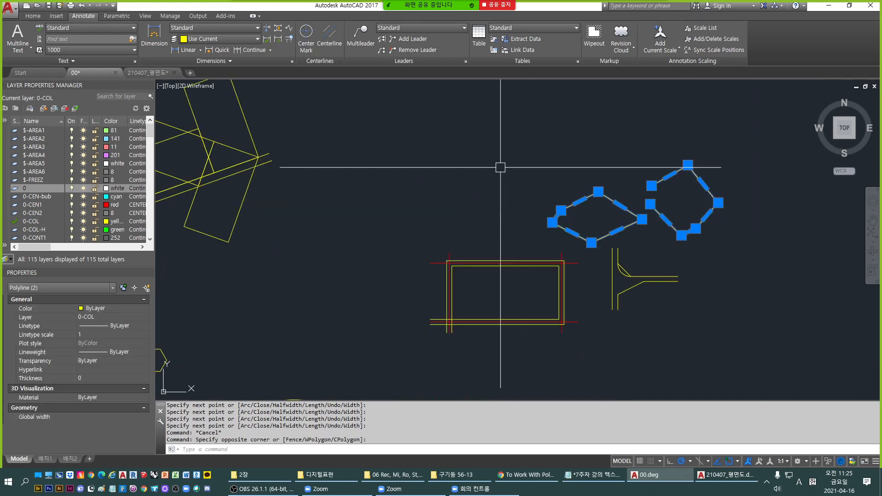
{"action": "type", "text": "E"}
{"action": "key", "text": "Return"}
{"action": "scroll", "coordinate": [635, 296], "scroll_direction": "up", "scroll_amount": 1}
{"action": "key", "text": "Escape"}
{"action": "key", "text": "Escape"}
{"action": "left_click", "coordinate": [619, 256]}
{"action": "key", "text": "Escape"}
{"action": "type", "text": "E"}
{"action": "key", "text": "Return"}
{"action": "scroll", "coordinate": [628, 305], "scroll_direction": "up", "scroll_amount": 2}
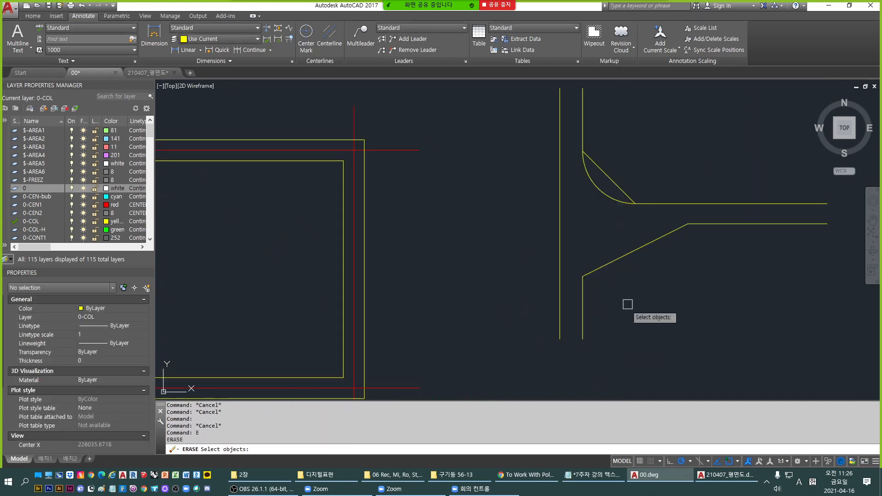
{"action": "key", "text": "Escape"}
Erase the diagonal line across the rounded upper wall corner, keeping the fillet arc.
{"action": "left_click", "coordinate": [623, 188]}
{"action": "type", "text": "E"}
{"action": "key", "text": "Return"}
{"action": "key", "text": "Escape"}
{"action": "middle_click_drag", "start_coordinate": [624, 234], "coordinate": [545, 271]}
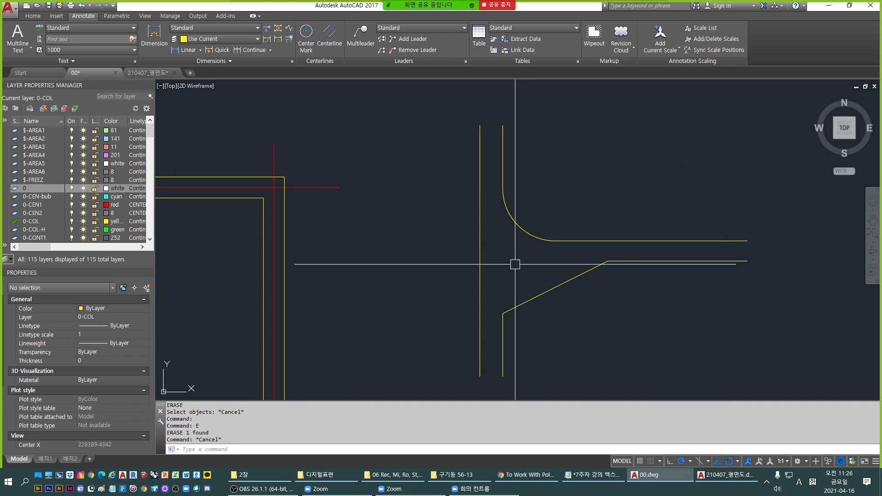
Close the lower end of the vertical wall with a short polyline segment between its two outline lines.
{"action": "key", "text": "Escape"}
{"action": "middle_click_drag", "start_coordinate": [515, 264], "coordinate": [529, 209]}
{"action": "type", "text": "L"}
{"action": "key", "text": "Return"}
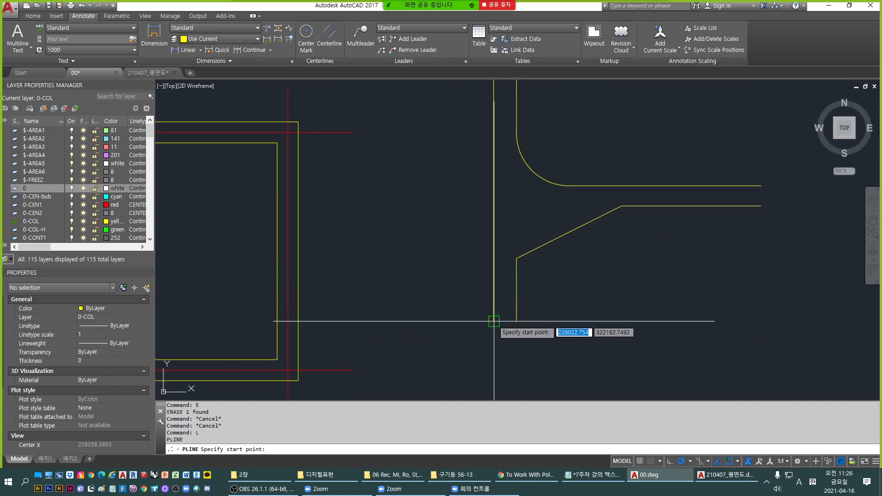
{"action": "left_click", "coordinate": [494, 321]}
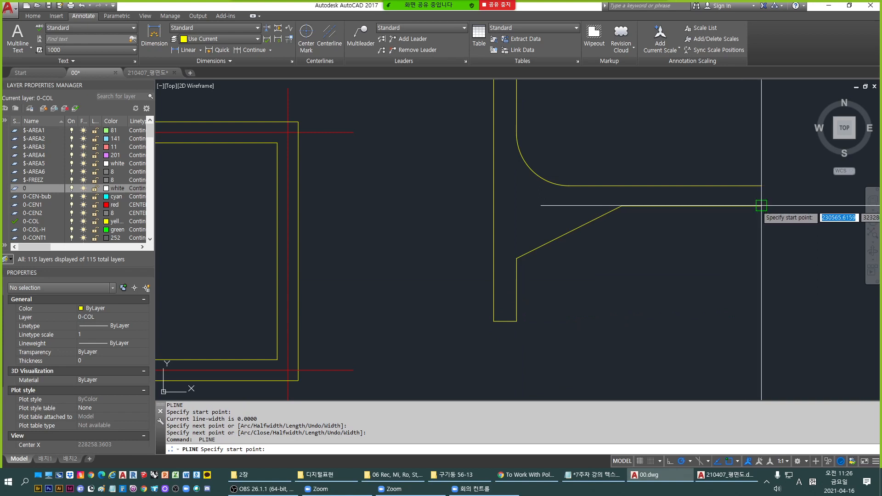
Close the right end of the horizontal wall branch with a polyline segment between its two lines.
{"action": "left_click", "coordinate": [760, 186]}
{"action": "left_click", "coordinate": [760, 205]}
{"action": "key", "text": "Return"}
Close the upper end of the vertical wall with a polyline segment between its two outline endpoints.
{"action": "middle_click_drag", "start_coordinate": [513, 78], "coordinate": [508, 163]}
{"action": "key", "text": "Return"}
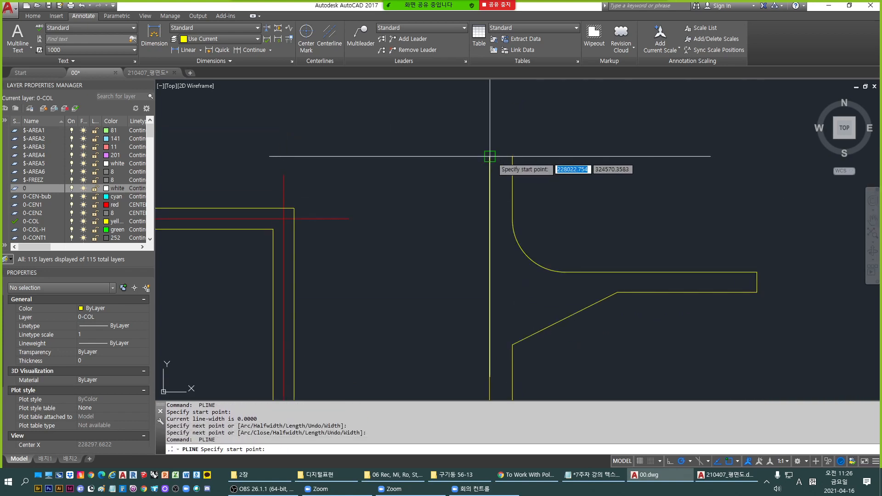
{"action": "left_click", "coordinate": [490, 156]}
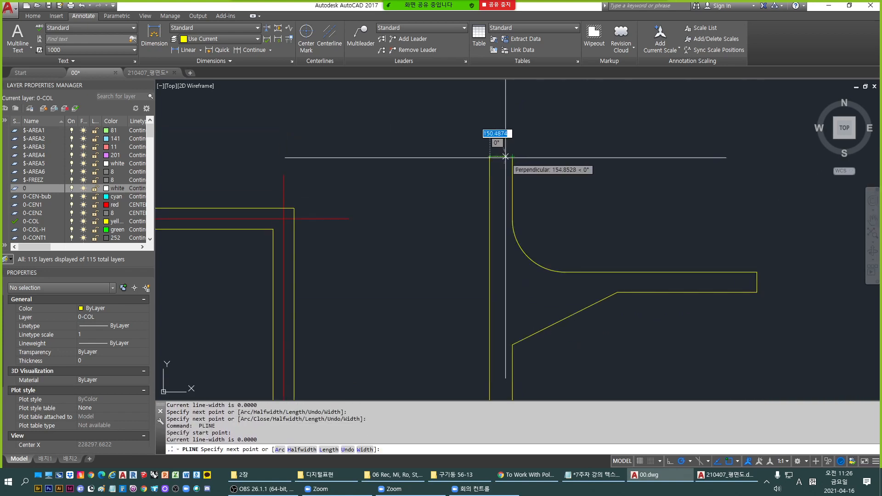
{"action": "scroll", "coordinate": [509, 156], "scroll_direction": "up", "scroll_amount": 2}
{"action": "scroll", "coordinate": [509, 156], "scroll_direction": "up", "scroll_amount": 4}
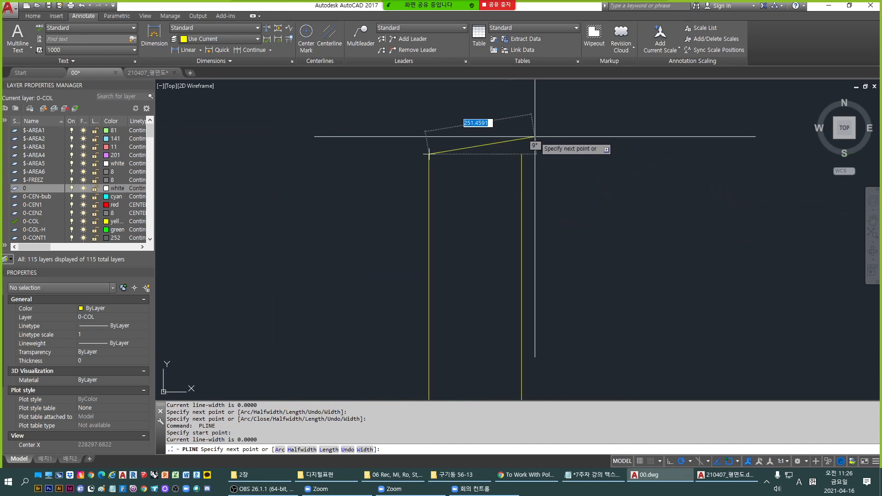
{"action": "scroll", "coordinate": [463, 195], "scroll_direction": "down", "scroll_amount": 8}
{"action": "middle_click_drag", "start_coordinate": [463, 194], "coordinate": [342, 299]}
{"action": "scroll", "coordinate": [342, 298], "scroll_direction": "up", "scroll_amount": 2}
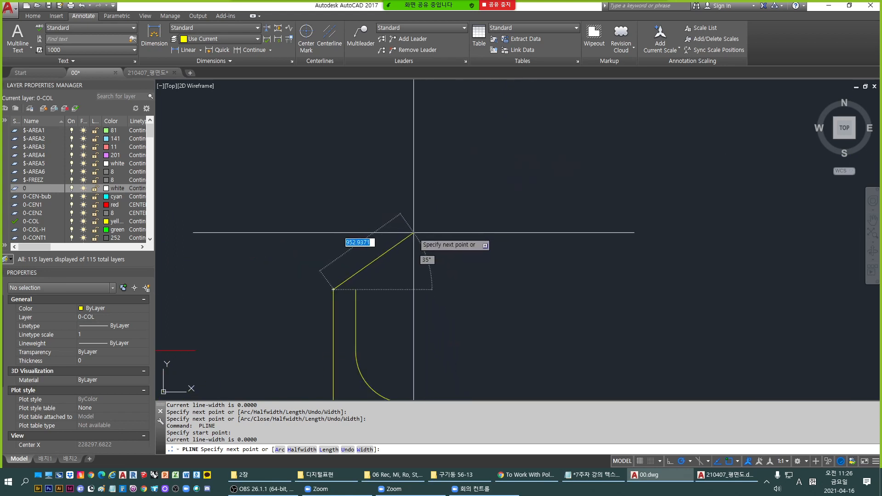
{"action": "middle_click_drag", "start_coordinate": [410, 233], "coordinate": [468, 204]}
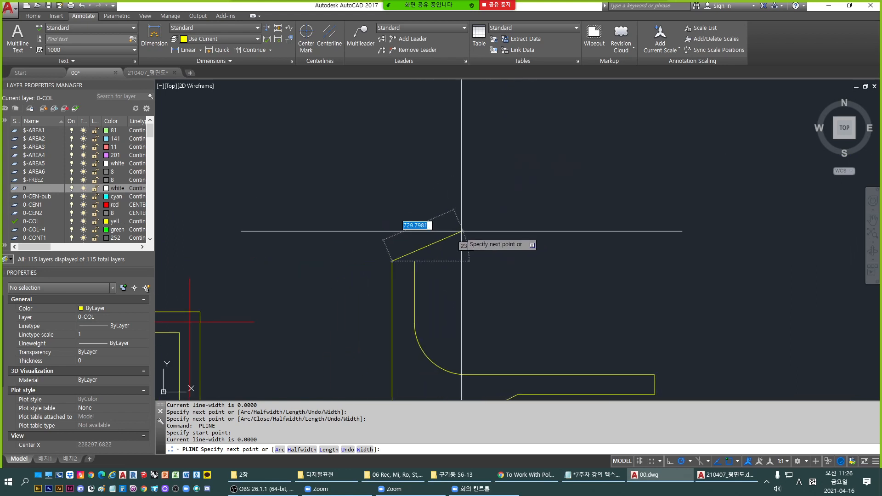
{"action": "left_click", "coordinate": [414, 260]}
{"action": "key", "text": "Escape"}
{"action": "key", "text": "Escape"}
{"action": "key", "text": "Escape"}
{"action": "middle_click_drag", "start_coordinate": [403, 272], "coordinate": [473, 221]}
{"action": "scroll", "coordinate": [464, 207], "scroll_direction": "down", "scroll_amount": 2}
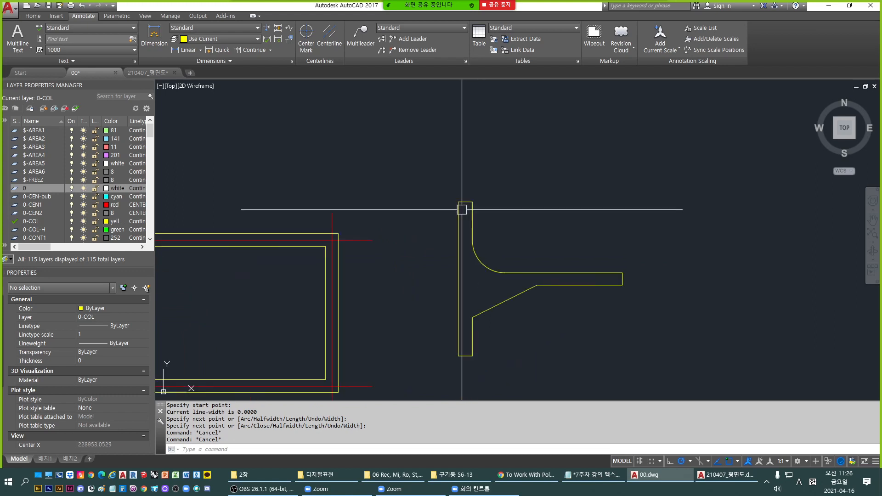
{"action": "key", "text": "Escape"}
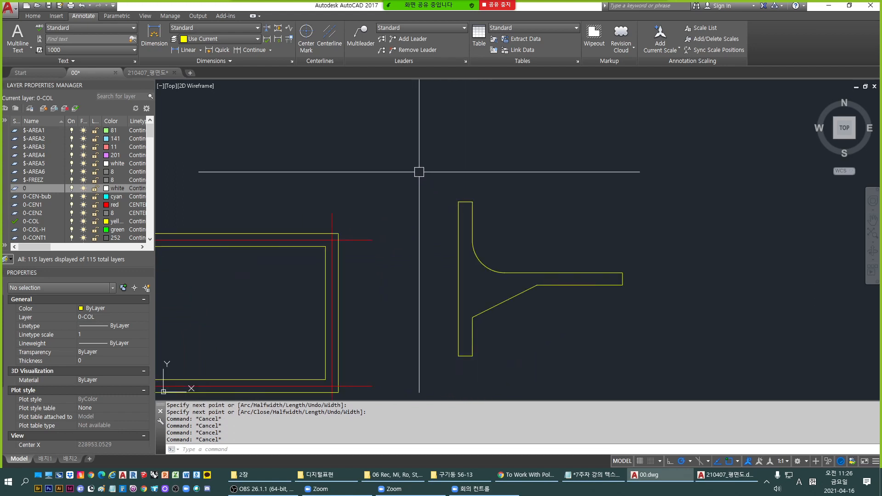
Join all segments of the closed wall outline into one polyline and select it to check the result.
{"action": "scroll", "coordinate": [440, 179], "scroll_direction": "up", "scroll_amount": 10}
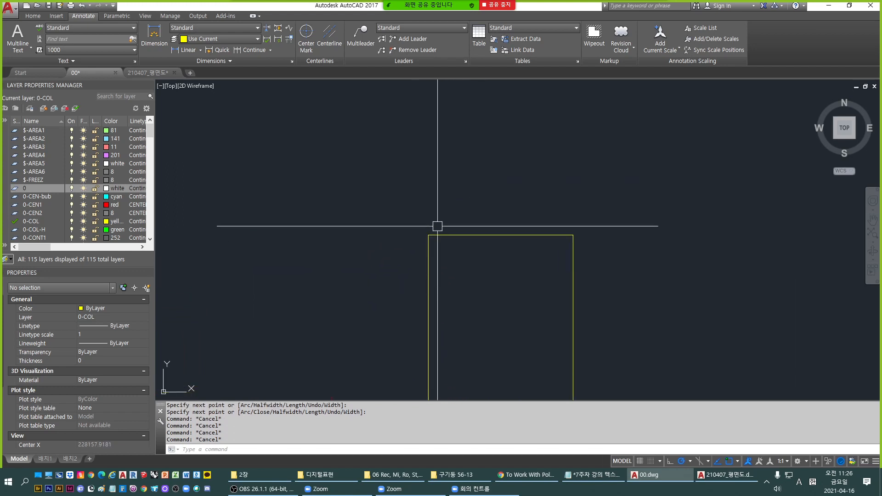
{"action": "scroll", "coordinate": [437, 238], "scroll_direction": "up", "scroll_amount": 7}
{"action": "scroll", "coordinate": [390, 227], "scroll_direction": "down", "scroll_amount": 5}
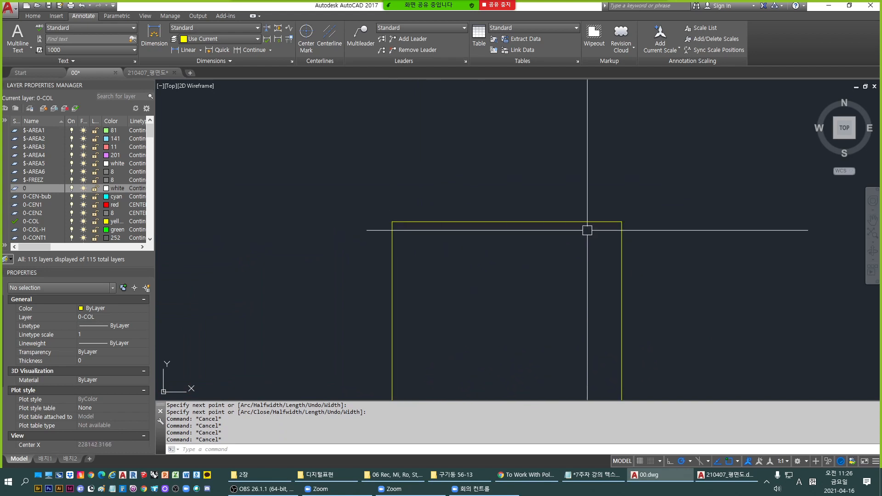
{"action": "scroll", "coordinate": [464, 143], "scroll_direction": "down", "scroll_amount": 8}
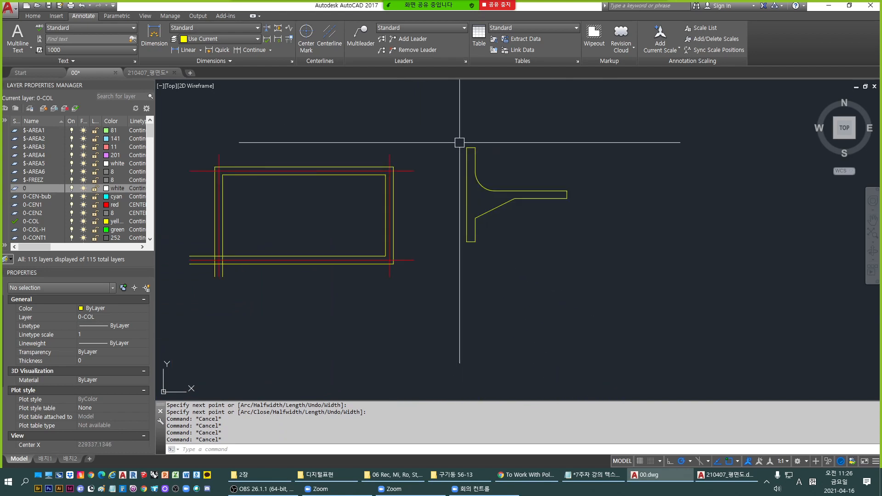
{"action": "left_click", "coordinate": [445, 131]}
{"action": "left_click", "coordinate": [572, 279]}
{"action": "type", "text": "j"}
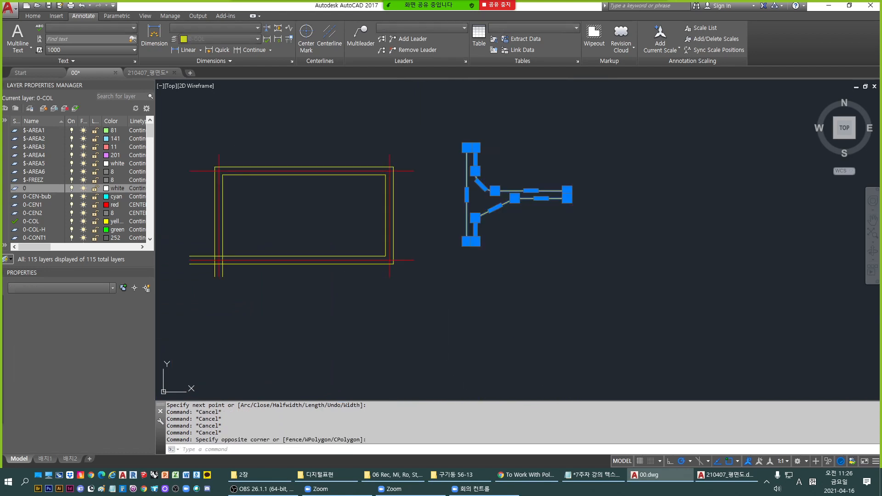
{"action": "key", "text": "Return"}
{"action": "key", "text": "Escape"}
{"action": "left_click", "coordinate": [550, 201]}
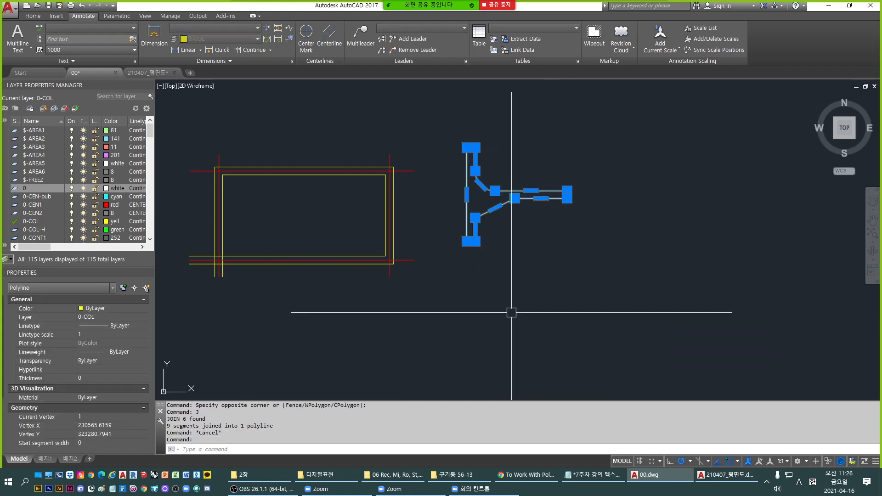
{"action": "scroll", "coordinate": [466, 167], "scroll_direction": "up", "scroll_amount": 2}
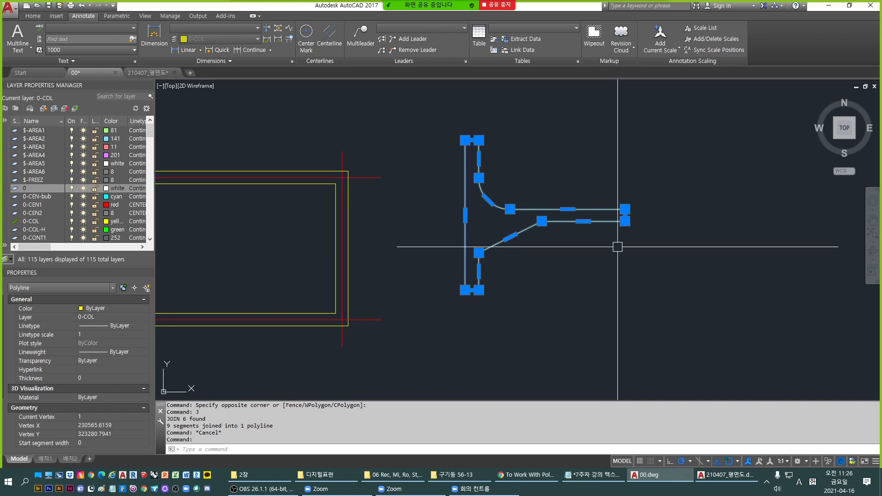
Undo the join and the polyline segments closing the wall outline's upper and right ends.
{"action": "key", "text": "Escape"}
{"action": "key", "text": "Escape"}
{"action": "scroll", "coordinate": [466, 144], "scroll_direction": "up", "scroll_amount": 8}
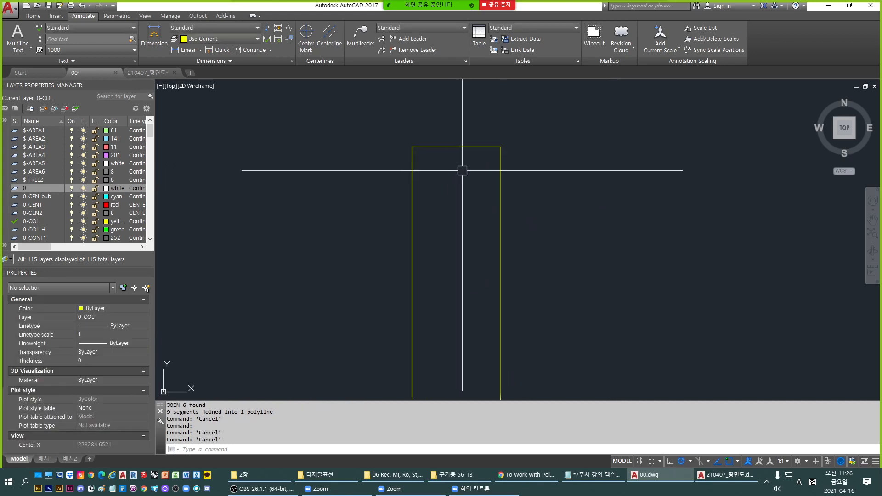
{"action": "key", "text": "Escape"}
{"action": "key", "text": "space"}
{"action": "key", "text": "space"}
{"action": "key", "text": "space"}
{"action": "key", "text": "space"}
{"action": "key", "text": "space"}
{"action": "key", "text": "space"}
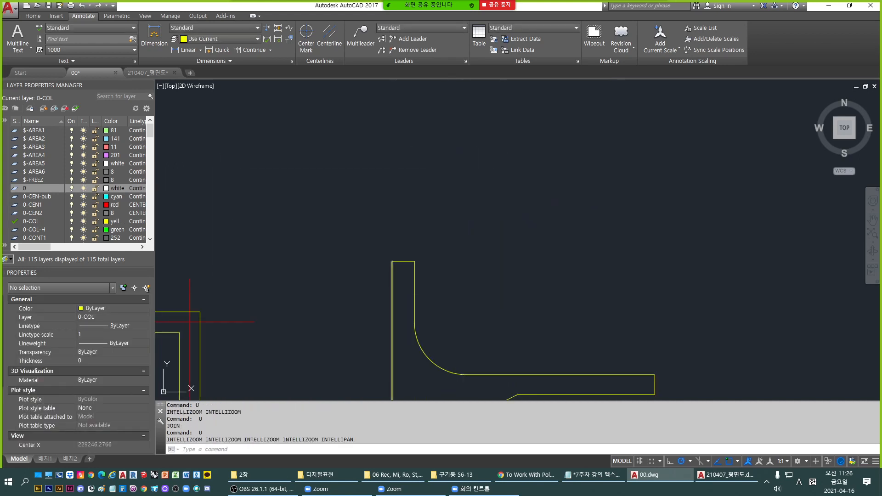
{"action": "key", "text": "Escape"}
Redraw the polyline segment closing the right end of the horizontal wall branch.
{"action": "middle_click_drag", "start_coordinate": [701, 222], "coordinate": [570, 324]}
{"action": "key", "text": "Escape"}
{"action": "type", "text": "l"}
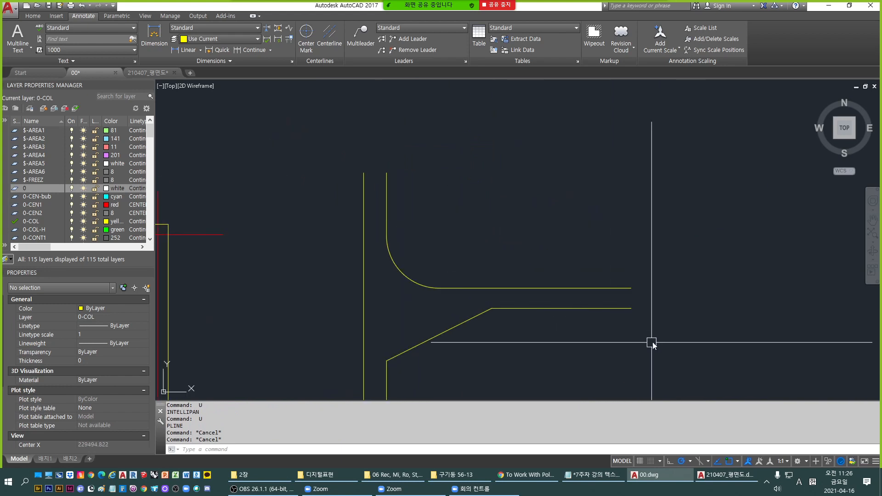
{"action": "key", "text": "space"}
{"action": "left_click", "coordinate": [630, 309]}
{"action": "left_click", "coordinate": [630, 287]}
{"action": "key", "text": "space"}
Draw a slanted polyline from the upper end of the vertical wall's left line to just above its right line.
{"action": "key", "text": "space"}
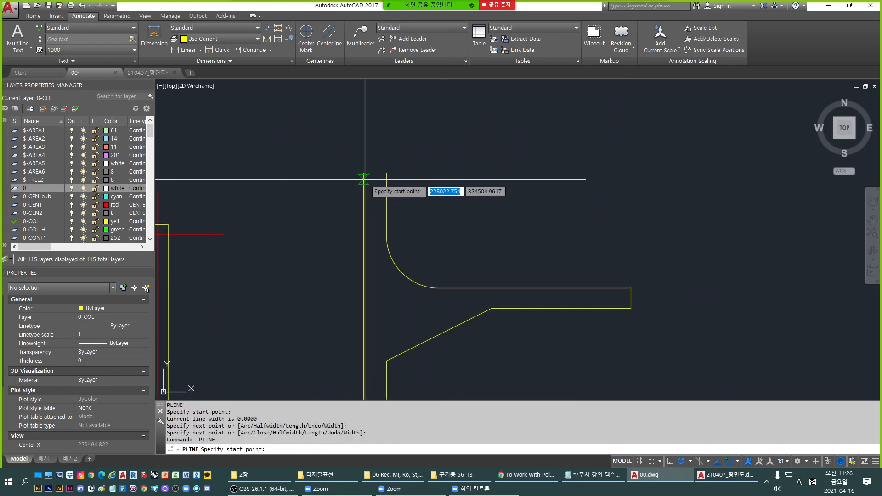
{"action": "left_click", "coordinate": [364, 173]}
{"action": "left_click", "coordinate": [389, 167]}
{"action": "key", "text": "space"}
{"action": "key", "text": "Escape"}
Stretch the slanted segment's free end close to the top of the vertical wall's right line, leaving a tiny gap.
{"action": "scroll", "coordinate": [389, 177], "scroll_direction": "up", "scroll_amount": 5}
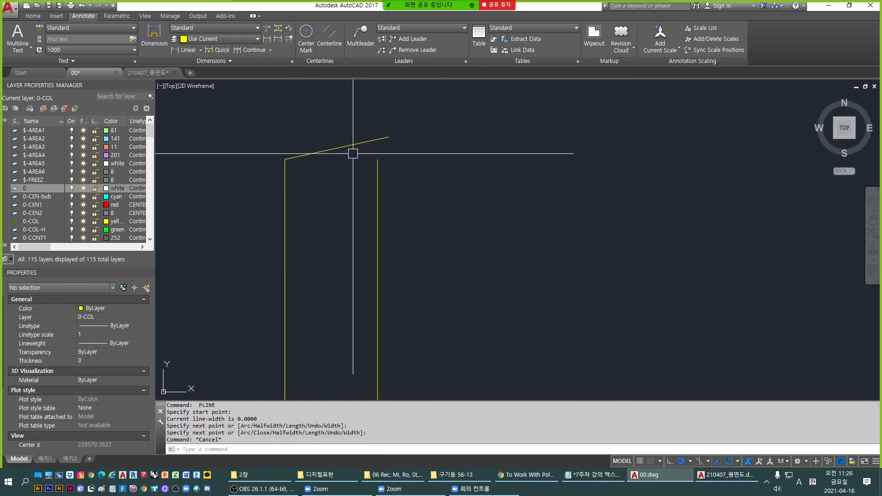
{"action": "left_click", "coordinate": [354, 151]}
{"action": "left_click", "coordinate": [379, 136]}
{"action": "left_click", "coordinate": [383, 139]}
{"action": "left_click", "coordinate": [389, 137]}
{"action": "scroll", "coordinate": [366, 146], "scroll_direction": "up", "scroll_amount": 8}
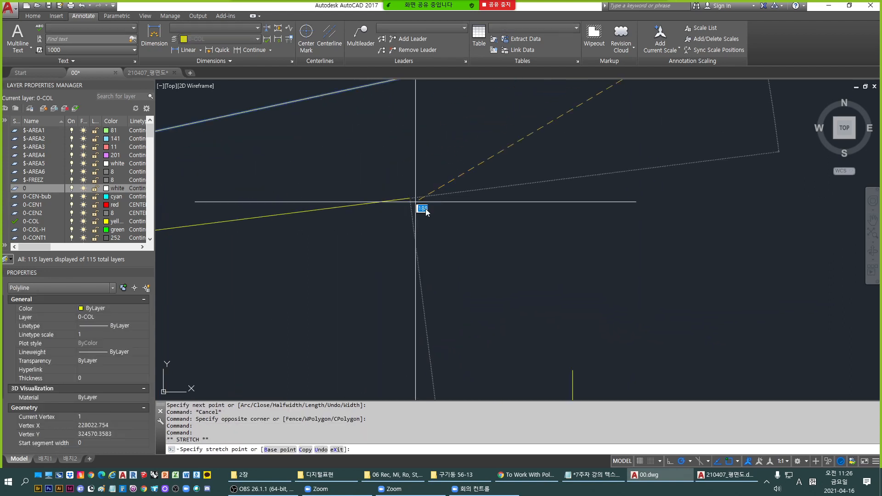
{"action": "middle_click_drag", "start_coordinate": [573, 370], "coordinate": [527, 270]}
{"action": "scroll", "coordinate": [528, 275], "scroll_direction": "up", "scroll_amount": 5}
{"action": "scroll", "coordinate": [529, 276], "scroll_direction": "up", "scroll_amount": 2}
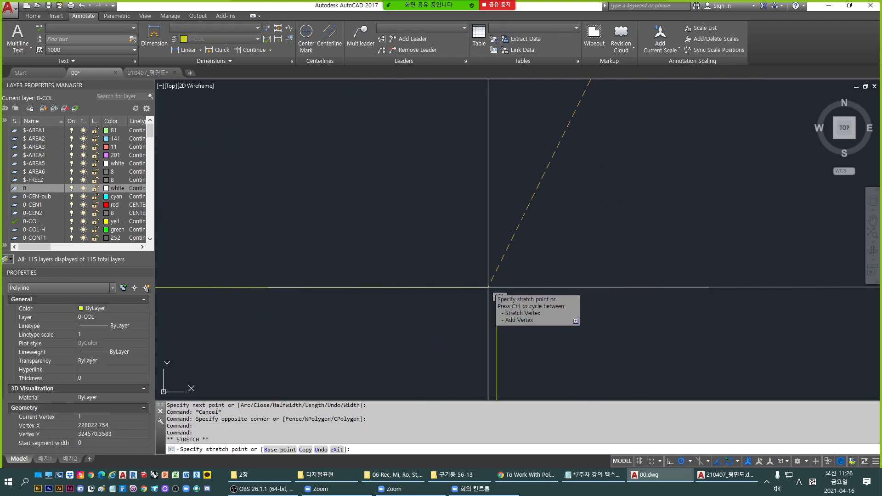
{"action": "left_click", "coordinate": [485, 292]}
{"action": "key", "text": "Escape"}
{"action": "scroll", "coordinate": [479, 312], "scroll_direction": "up", "scroll_amount": 4}
{"action": "scroll", "coordinate": [481, 244], "scroll_direction": "down", "scroll_amount": 6}
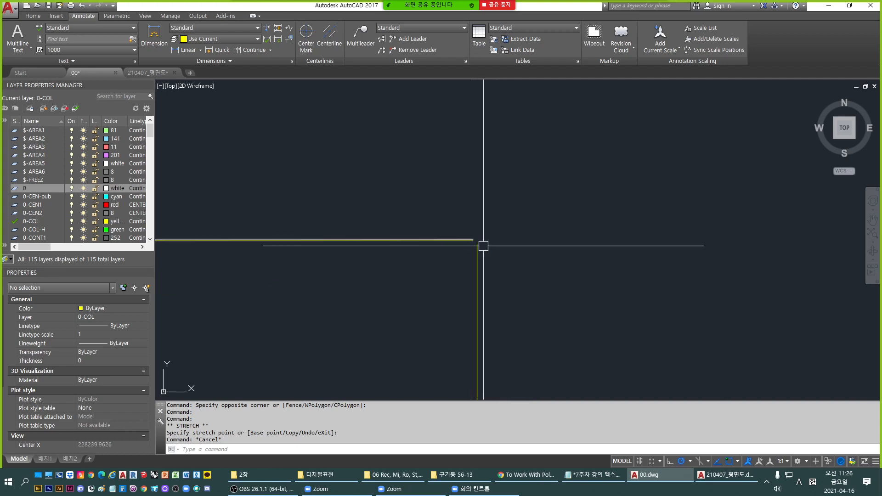
{"action": "scroll", "coordinate": [545, 269], "scroll_direction": "down", "scroll_amount": 8}
{"action": "middle_click_drag", "start_coordinate": [402, 314], "coordinate": [403, 218]}
{"action": "scroll", "coordinate": [402, 218], "scroll_direction": "down", "scroll_amount": 2}
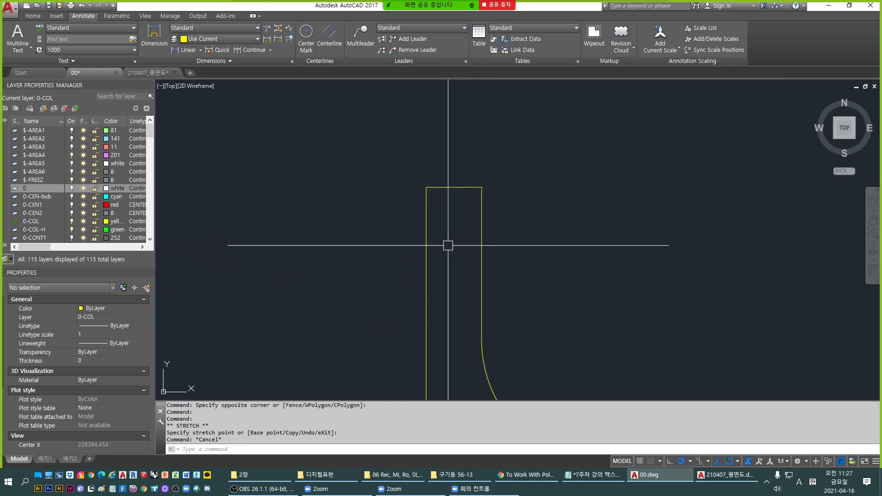
{"action": "key", "text": "Escape"}
{"action": "scroll", "coordinate": [448, 245], "scroll_direction": "down", "scroll_amount": 3}
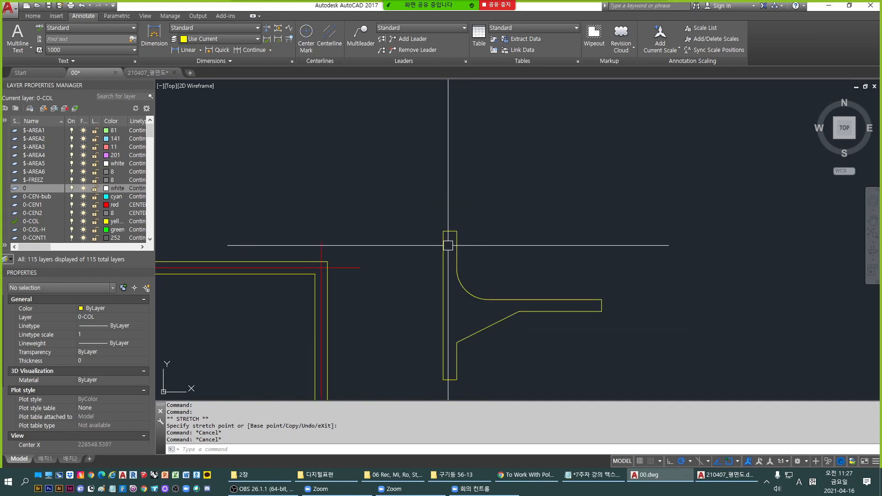
{"action": "scroll", "coordinate": [423, 223], "scroll_direction": "down", "scroll_amount": 3}
{"action": "type", "text": "f"}
{"action": "key", "text": "Return"}
{"action": "key", "text": "Escape"}
{"action": "key", "text": "Escape"}
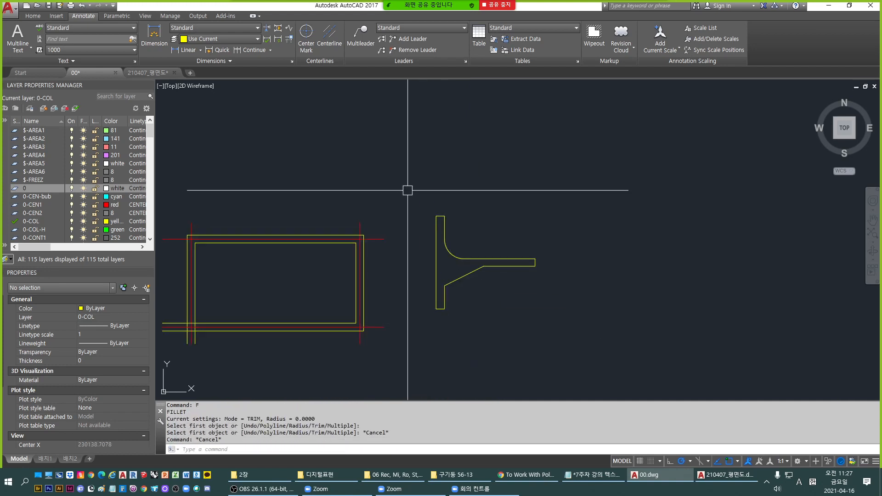
Join all segments of the wall outline with the tiny corner gap into one polyline.
{"action": "key", "text": "Return"}
{"action": "left_click", "coordinate": [407, 190]}
{"action": "left_click", "coordinate": [549, 325]}
{"action": "key", "text": "Return"}
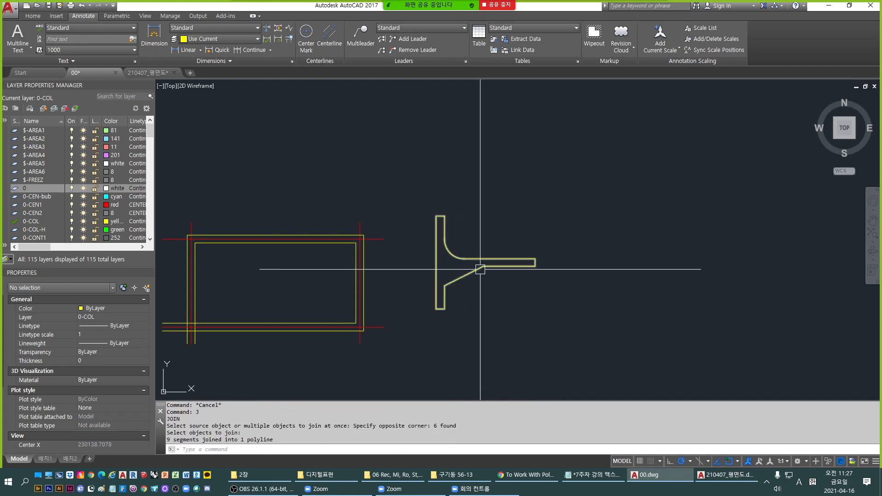
Select the joined outline and examine the vertical wall's upper right corner up close for a gap.
{"action": "left_click", "coordinate": [479, 268]}
{"action": "scroll", "coordinate": [436, 219], "scroll_direction": "up", "scroll_amount": 4}
{"action": "scroll", "coordinate": [435, 219], "scroll_direction": "up", "scroll_amount": 5}
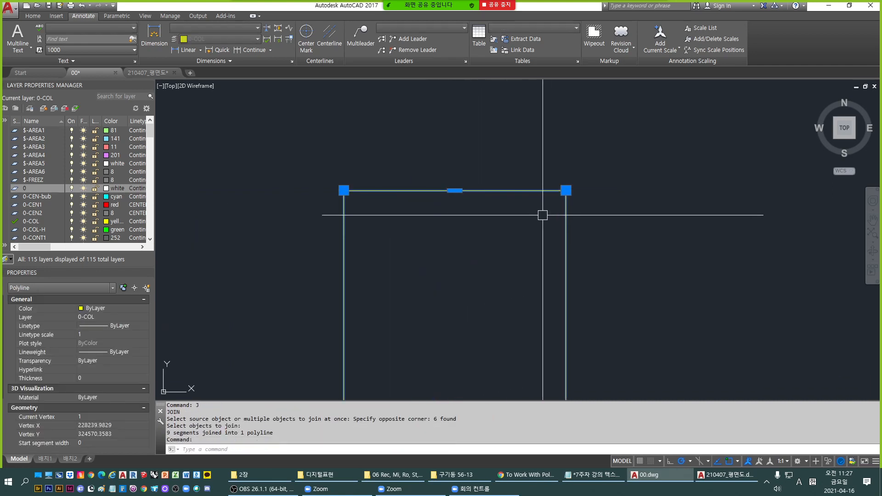
{"action": "scroll", "coordinate": [575, 186], "scroll_direction": "up", "scroll_amount": 3}
{"action": "key", "text": "Escape"}
{"action": "left_click", "coordinate": [614, 157]}
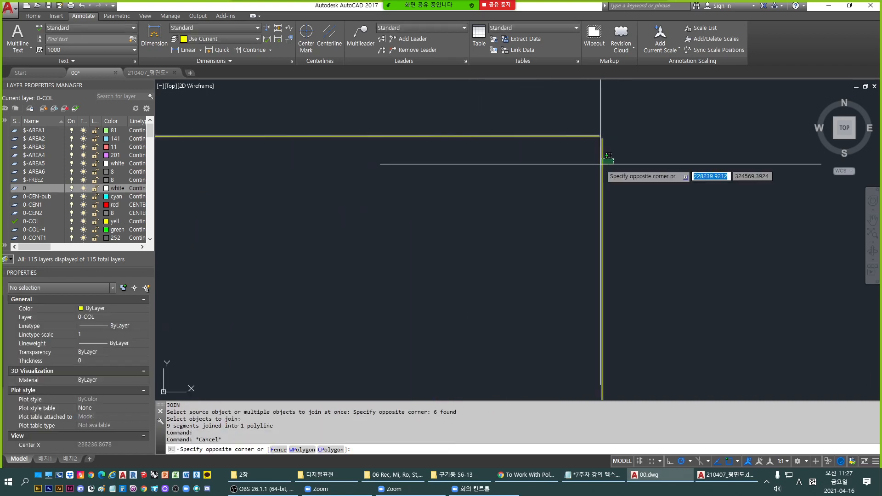
{"action": "left_click", "coordinate": [597, 164]}
{"action": "scroll", "coordinate": [600, 124], "scroll_direction": "up", "scroll_amount": 5}
{"action": "scroll", "coordinate": [596, 177], "scroll_direction": "up", "scroll_amount": 3}
{"action": "scroll", "coordinate": [580, 189], "scroll_direction": "down", "scroll_amount": 5}
{"action": "key", "text": "Escape"}
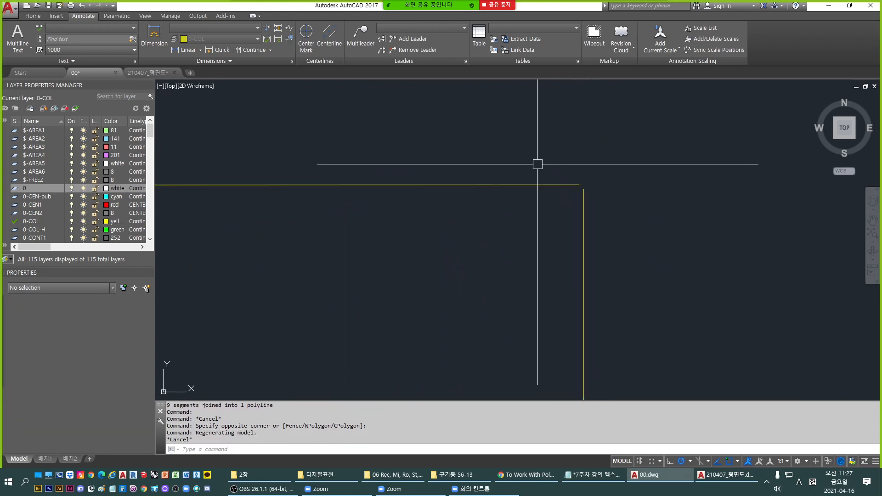
{"action": "scroll", "coordinate": [570, 191], "scroll_direction": "up", "scroll_amount": 3}
{"action": "key", "text": "Escape"}
Reselect the outline and compare the vertices at the vertical wall's upper left and upper right corners.
{"action": "left_click", "coordinate": [537, 208]}
{"action": "key", "text": "Escape"}
{"action": "left_click", "coordinate": [547, 207]}
{"action": "scroll", "coordinate": [527, 213], "scroll_direction": "down", "scroll_amount": 5}
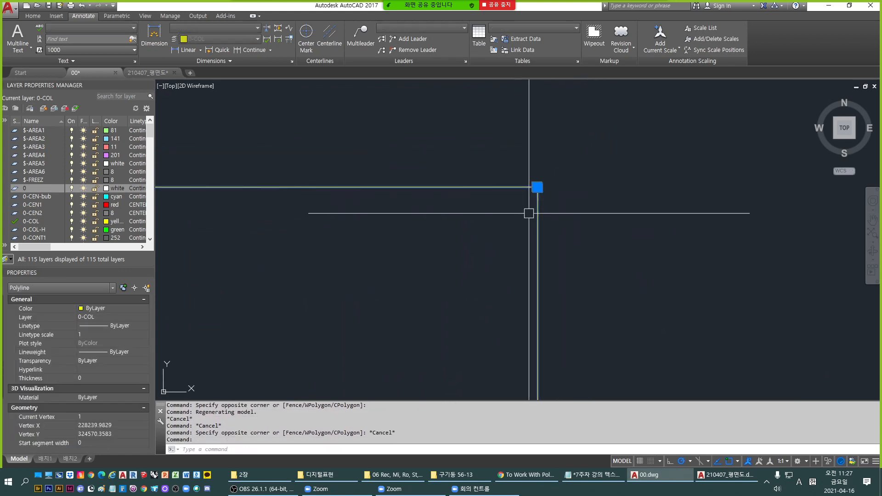
{"action": "scroll", "coordinate": [527, 215], "scroll_direction": "down", "scroll_amount": 2}
{"action": "scroll", "coordinate": [414, 202], "scroll_direction": "down", "scroll_amount": 2}
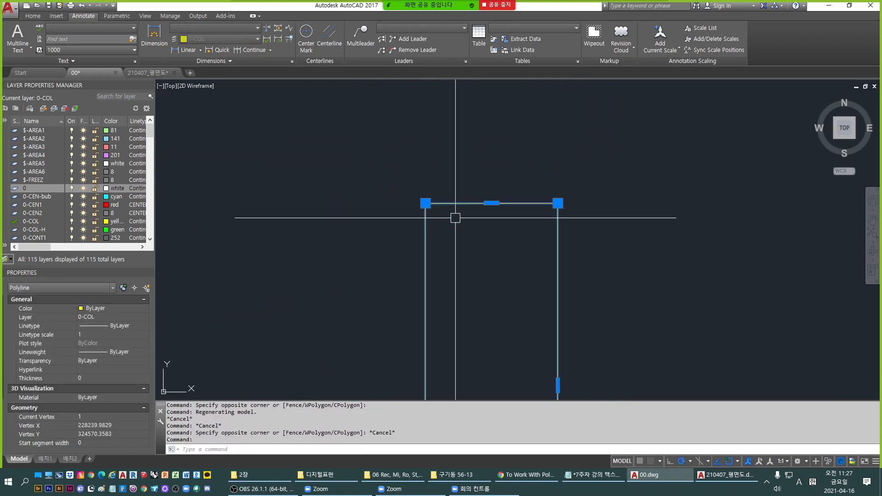
{"action": "scroll", "coordinate": [435, 208], "scroll_direction": "down", "scroll_amount": 2}
{"action": "scroll", "coordinate": [438, 211], "scroll_direction": "up", "scroll_amount": 8}
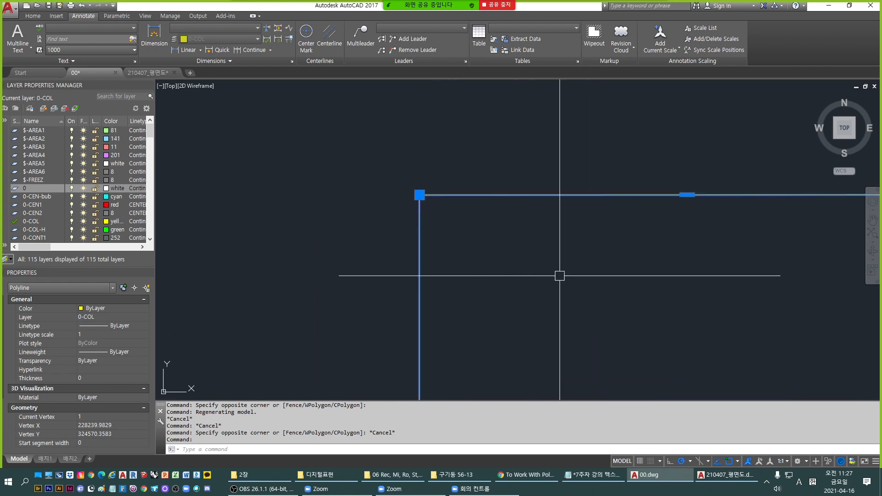
{"action": "scroll", "coordinate": [437, 194], "scroll_direction": "up", "scroll_amount": 5}
{"action": "scroll", "coordinate": [364, 200], "scroll_direction": "down", "scroll_amount": 2}
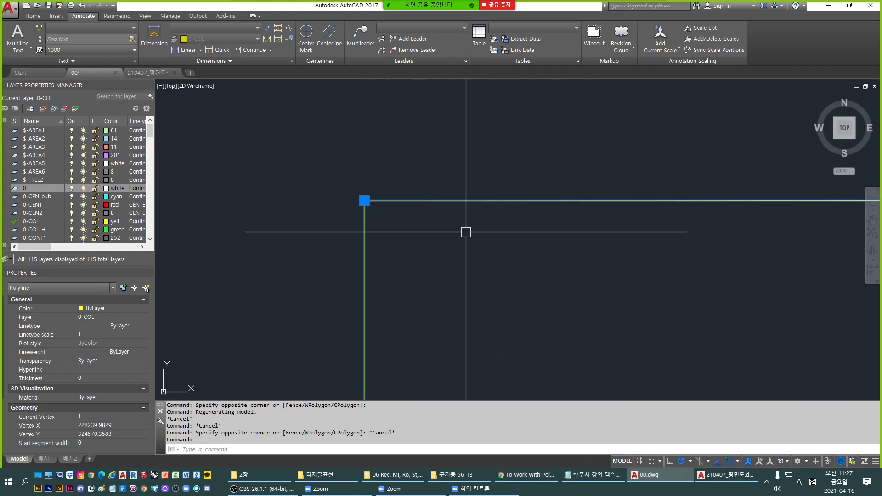
{"action": "scroll", "coordinate": [489, 228], "scroll_direction": "down", "scroll_amount": 3}
{"action": "scroll", "coordinate": [562, 239], "scroll_direction": "up", "scroll_amount": 6}
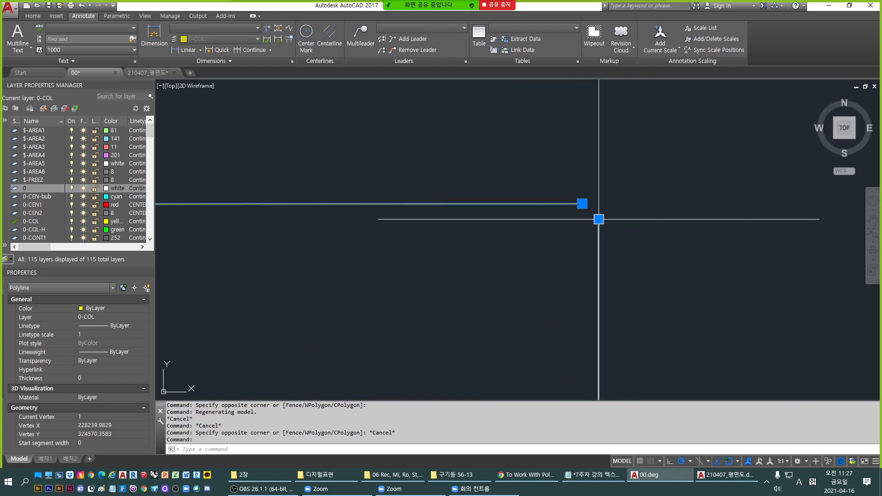
Close the corner gap by stretching the outline's stray end vertex onto the vertical wall's upper right corner, and check the whole outline's vertices.
{"action": "scroll", "coordinate": [592, 213], "scroll_direction": "up", "scroll_amount": 2}
{"action": "left_click", "coordinate": [575, 197]}
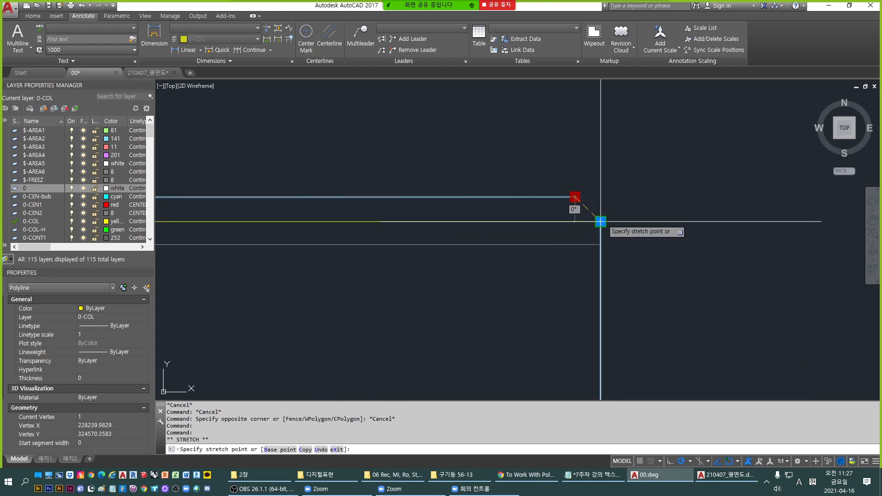
{"action": "left_click", "coordinate": [600, 221]}
{"action": "scroll", "coordinate": [575, 192], "scroll_direction": "down", "scroll_amount": 5}
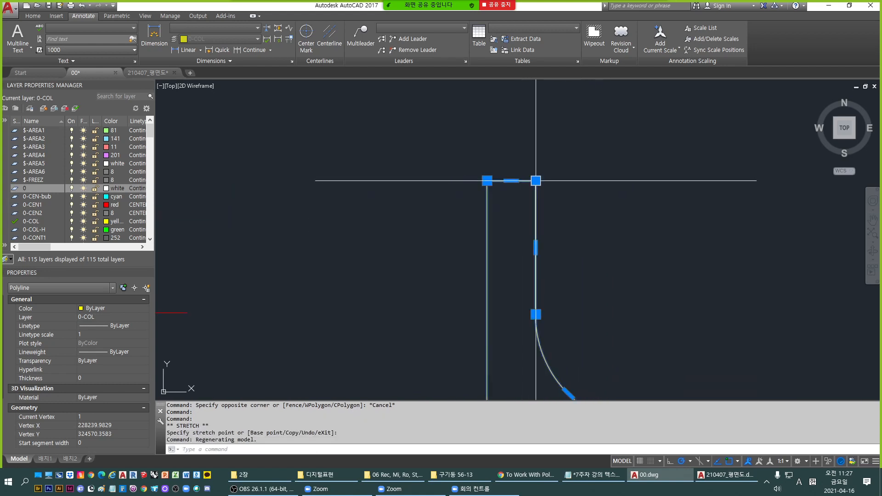
{"action": "key", "text": "Escape"}
{"action": "key", "text": "Escape"}
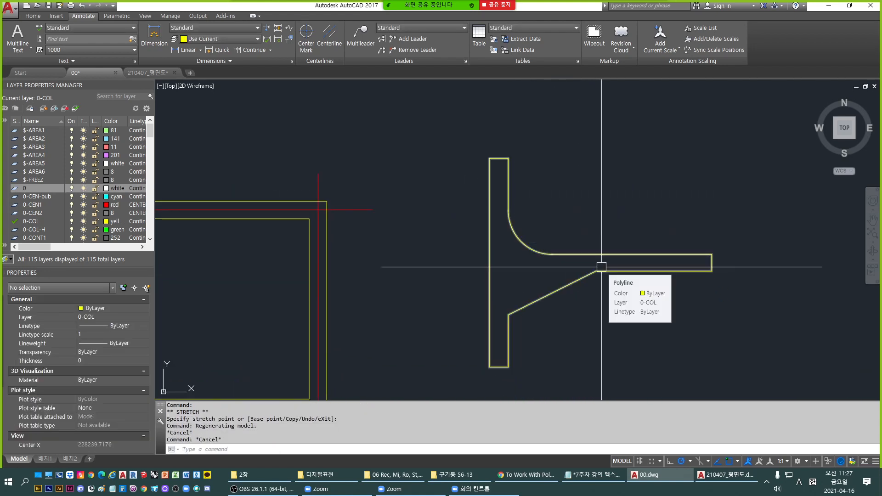
{"action": "left_click", "coordinate": [539, 300]}
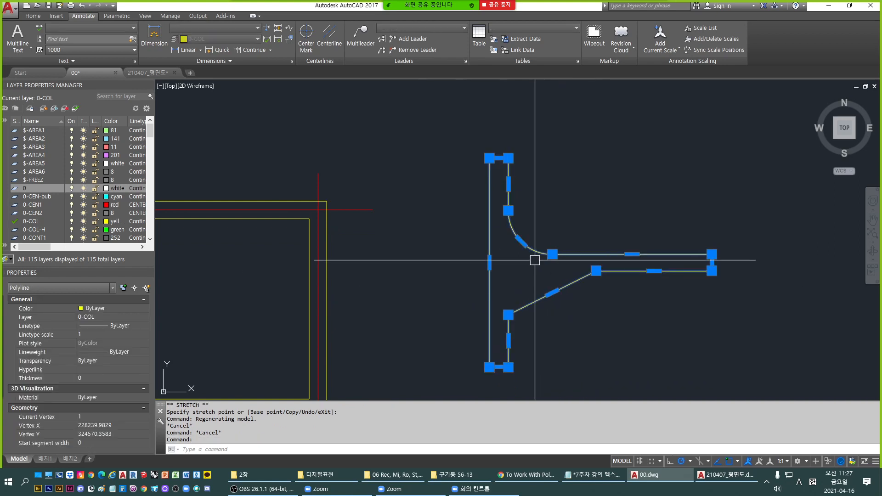
{"action": "key", "text": "Escape"}
{"action": "key", "text": "Escape"}
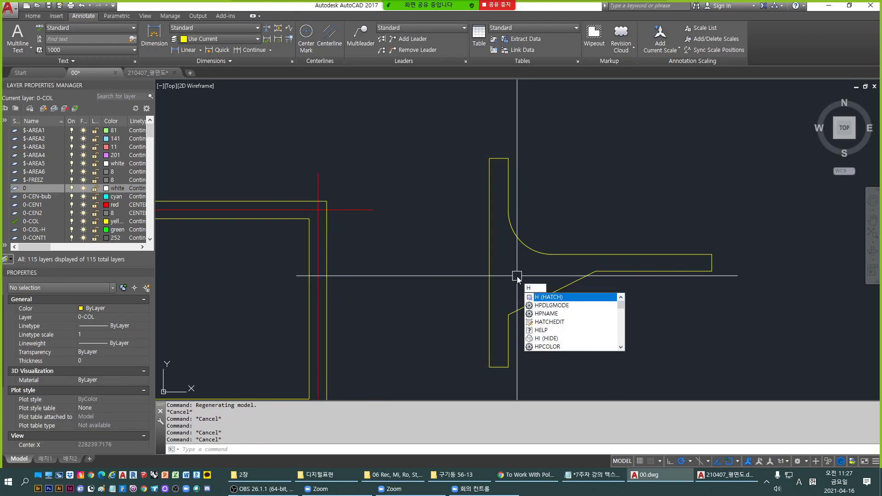
{"action": "key", "text": "Return"}
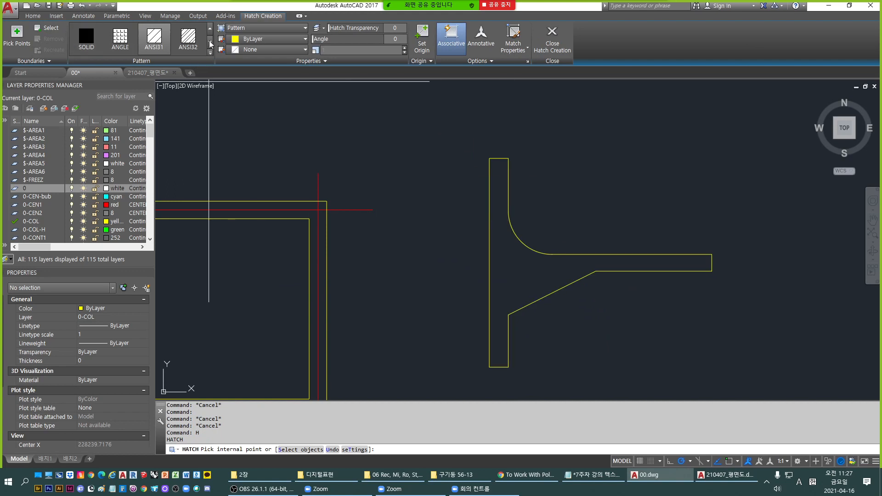
{"action": "key", "text": "Escape"}
{"action": "key", "text": "Escape"}
{"action": "key", "text": "Escape"}
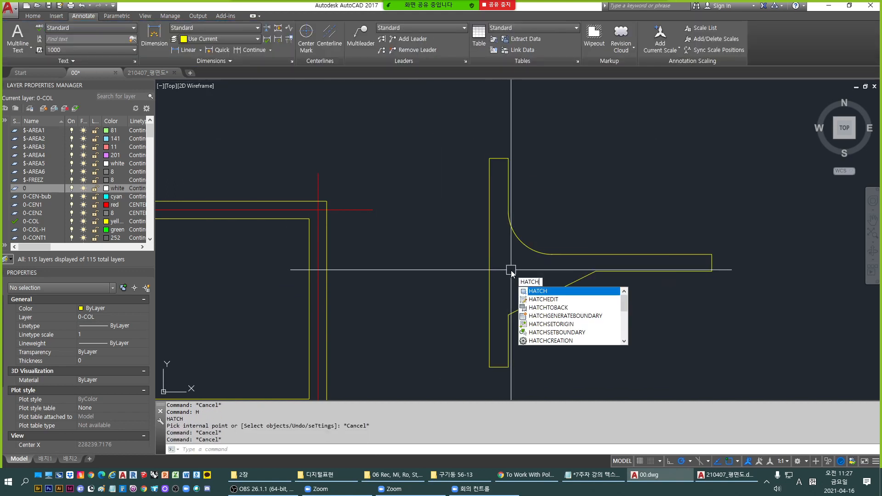
Start the Hatch command, keeping the hatch color ByLayer and the background color None.
{"action": "key", "text": "Return"}
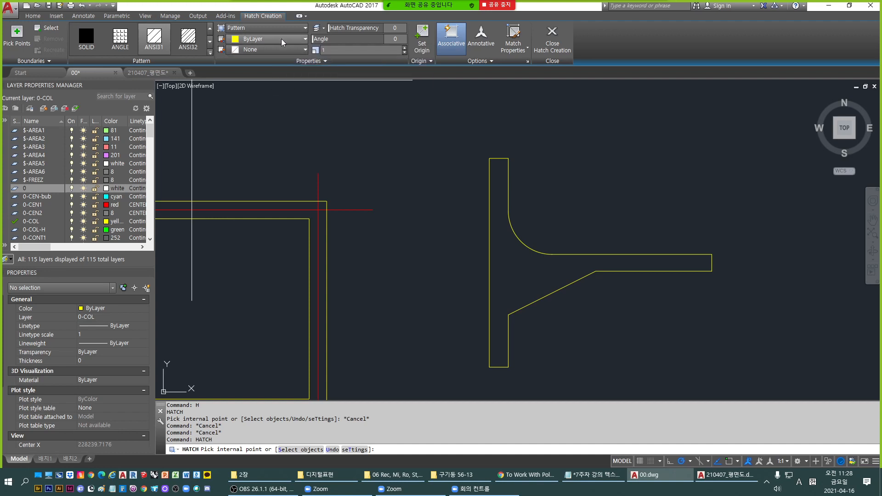
{"action": "left_click", "coordinate": [301, 40]}
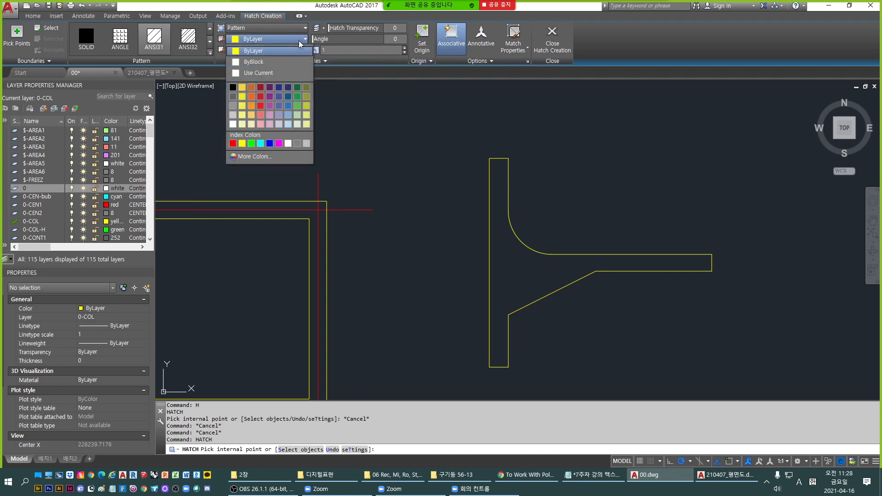
{"action": "left_click", "coordinate": [299, 50]}
{"action": "left_click", "coordinate": [299, 50]}
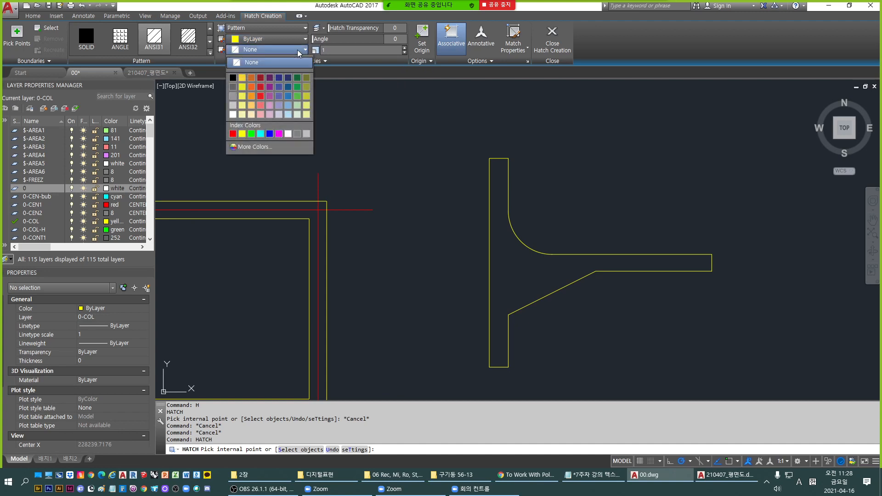
{"action": "left_click", "coordinate": [298, 52]}
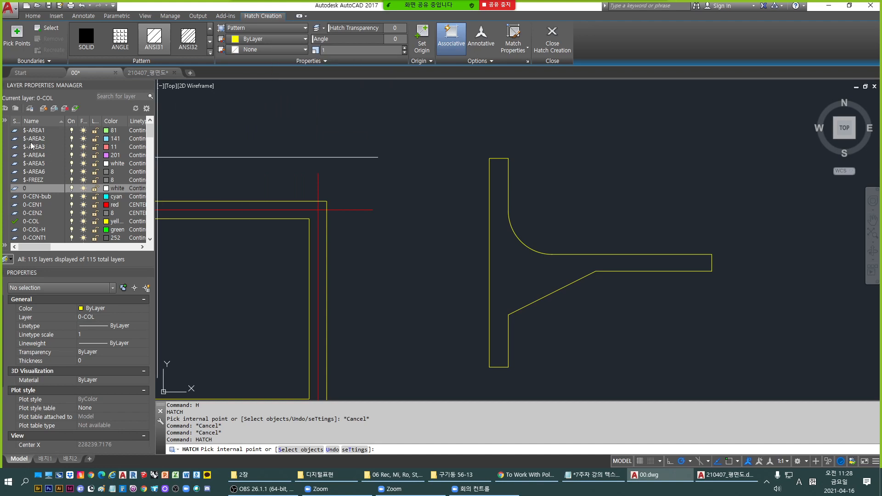
{"action": "scroll", "coordinate": [42, 157], "scroll_direction": "down", "scroll_amount": 15}
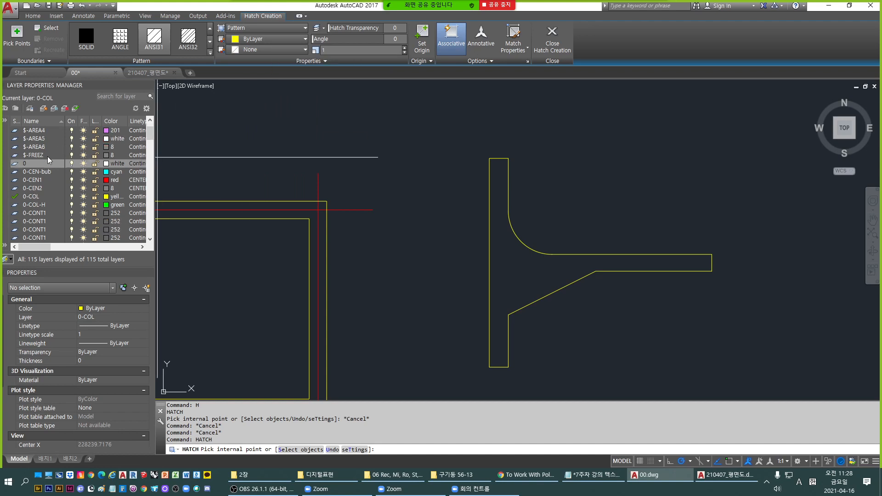
{"action": "scroll", "coordinate": [55, 179], "scroll_direction": "up", "scroll_amount": 15}
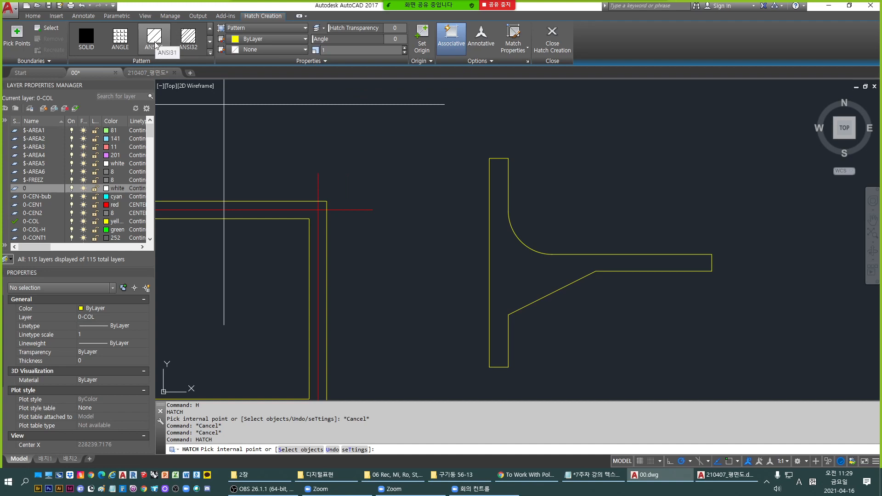
Hatch the inside of the closed wall outline and the room's upper wall strip with ANSI31, letting the hatch scale adjust automatically.
{"action": "left_click", "coordinate": [514, 265]}
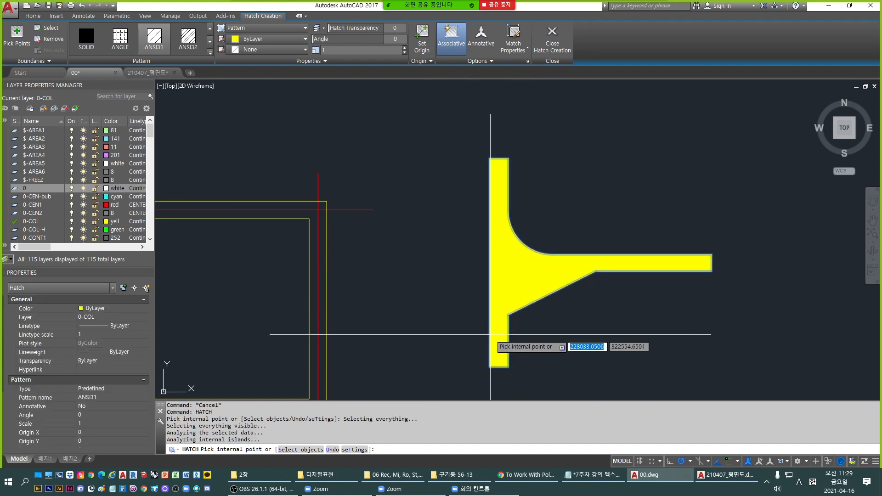
{"action": "left_click", "coordinate": [303, 205]}
{"action": "scroll", "coordinate": [313, 205], "scroll_direction": "down", "scroll_amount": 4}
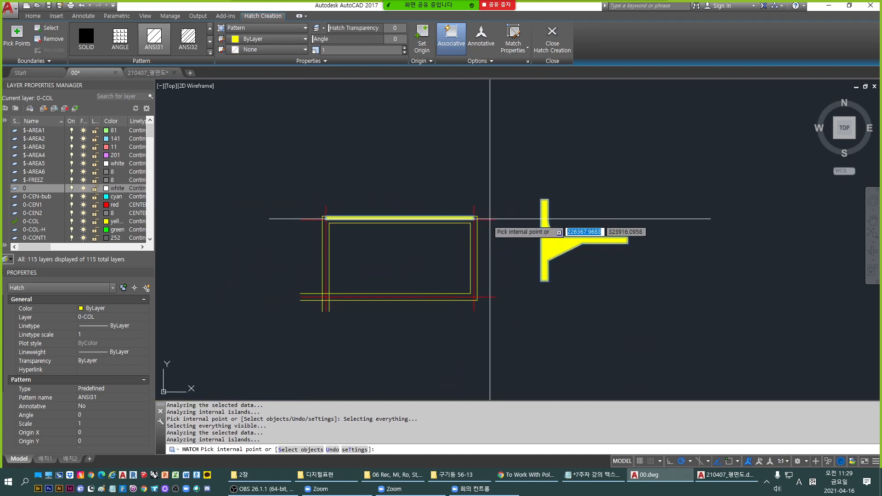
{"action": "scroll", "coordinate": [490, 218], "scroll_direction": "up", "scroll_amount": 8}
{"action": "scroll", "coordinate": [453, 222], "scroll_direction": "down", "scroll_amount": 5}
{"action": "scroll", "coordinate": [452, 224], "scroll_direction": "up", "scroll_amount": 4}
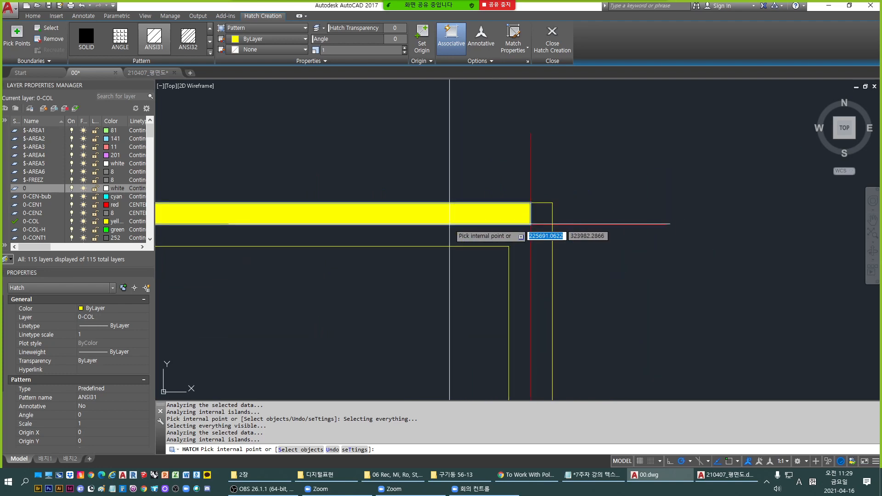
{"action": "scroll", "coordinate": [455, 220], "scroll_direction": "down", "scroll_amount": 2}
{"action": "middle_click_drag", "start_coordinate": [652, 244], "coordinate": [460, 240]}
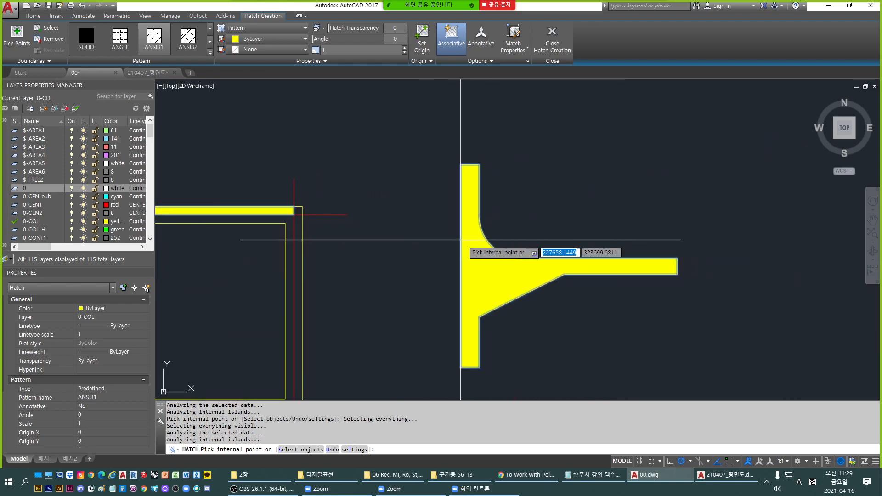
{"action": "left_click", "coordinate": [475, 287]}
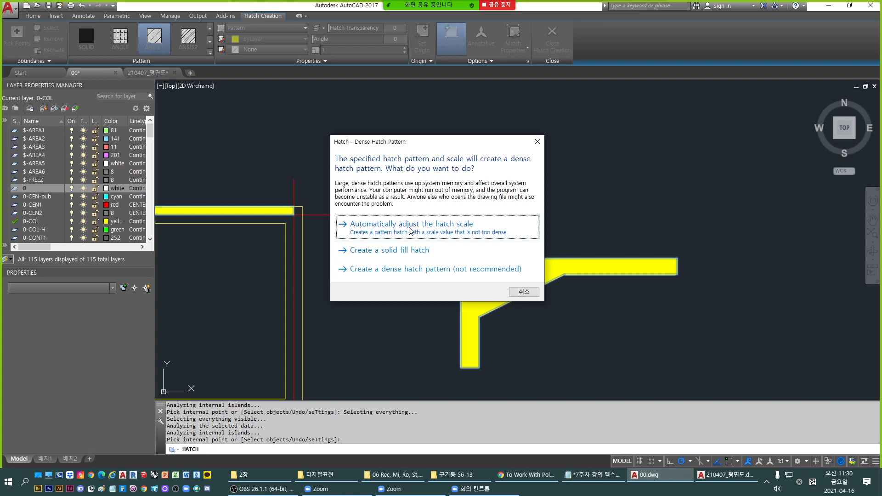
{"action": "left_click", "coordinate": [444, 229]}
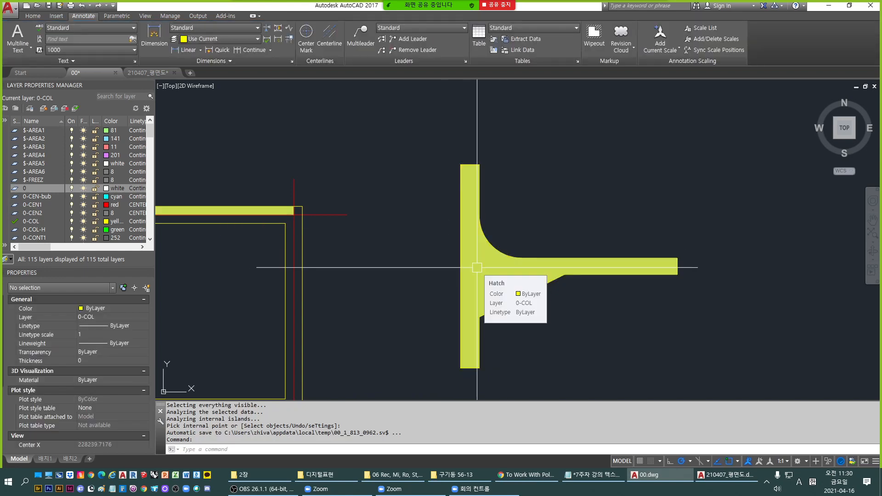
Examine the hatch inside the wall outline up close and from afar to judge how dense its lines are.
{"action": "scroll", "coordinate": [491, 281], "scroll_direction": "up", "scroll_amount": 2}
{"action": "scroll", "coordinate": [492, 282], "scroll_direction": "down", "scroll_amount": 2}
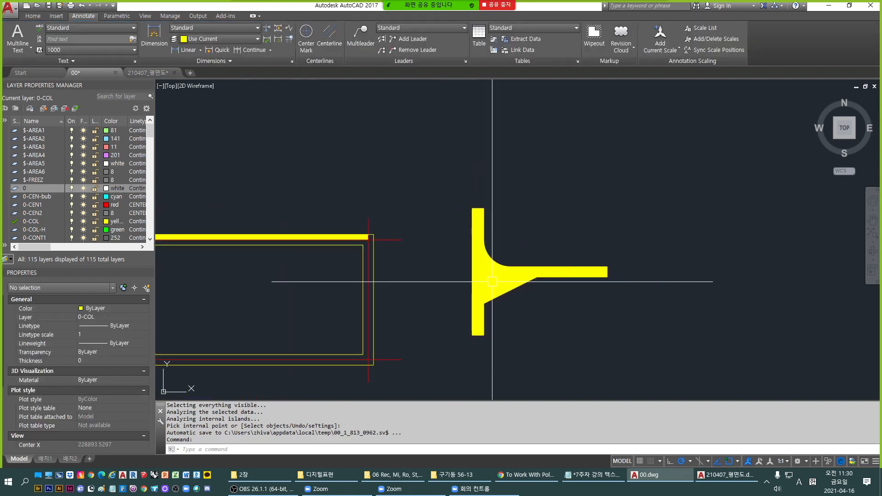
{"action": "scroll", "coordinate": [478, 281], "scroll_direction": "up", "scroll_amount": 5}
{"action": "scroll", "coordinate": [500, 290], "scroll_direction": "down", "scroll_amount": 3}
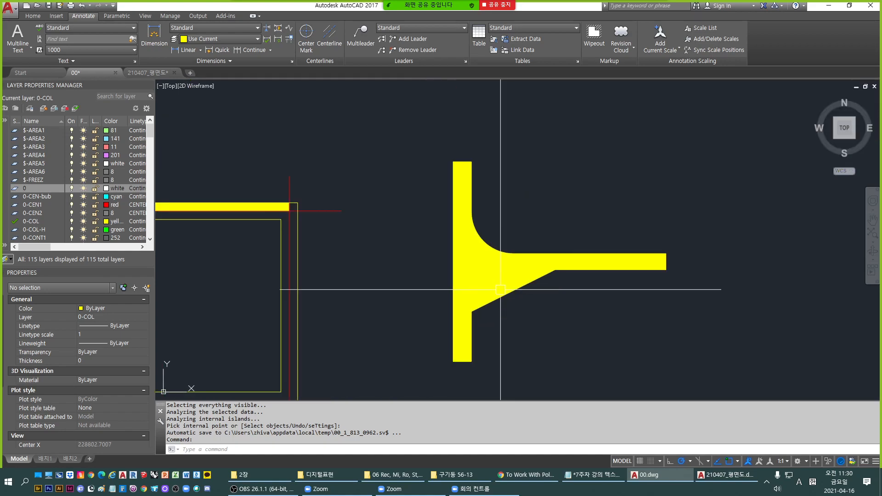
{"action": "scroll", "coordinate": [502, 289], "scroll_direction": "up", "scroll_amount": 6}
{"action": "scroll", "coordinate": [532, 276], "scroll_direction": "up", "scroll_amount": 10}
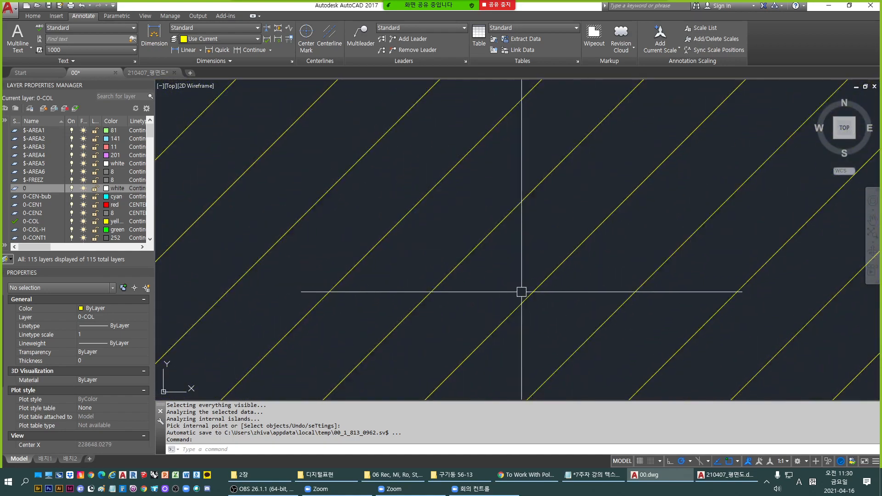
{"action": "scroll", "coordinate": [563, 246], "scroll_direction": "down", "scroll_amount": 10}
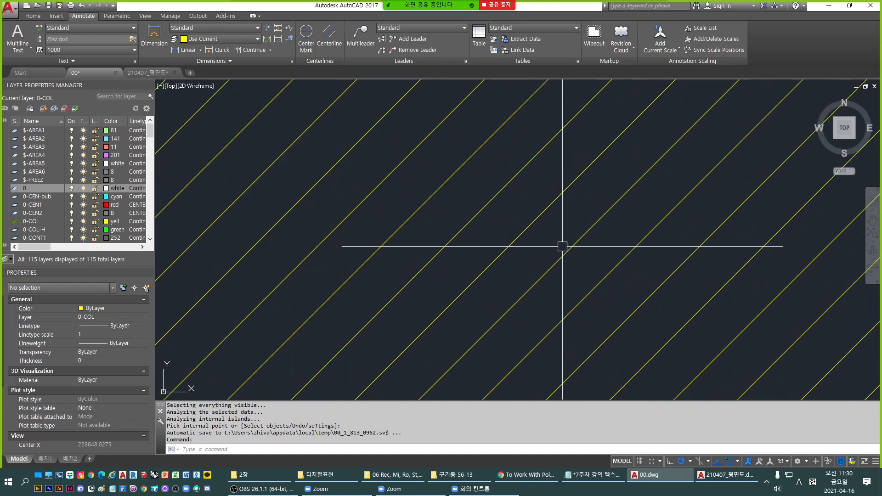
{"action": "scroll", "coordinate": [562, 246], "scroll_direction": "down", "scroll_amount": 5}
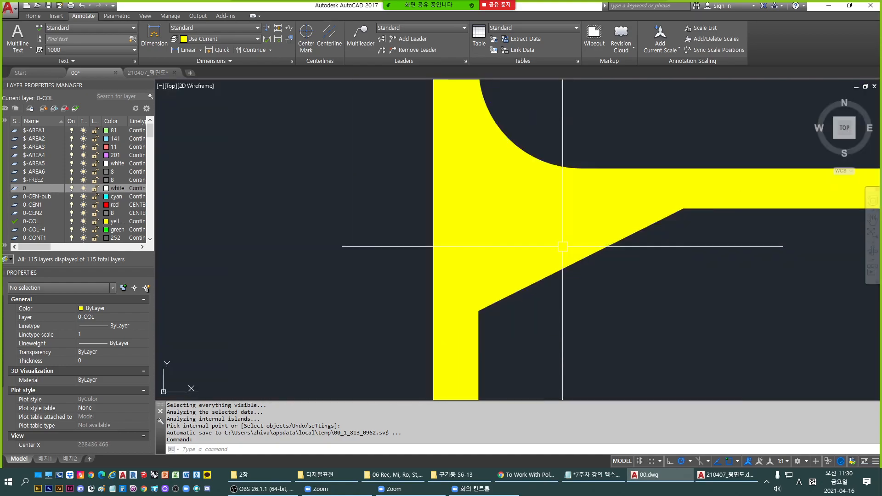
{"action": "scroll", "coordinate": [641, 248], "scroll_direction": "down", "scroll_amount": 2}
{"action": "middle_click_drag", "start_coordinate": [641, 248], "coordinate": [609, 275]}
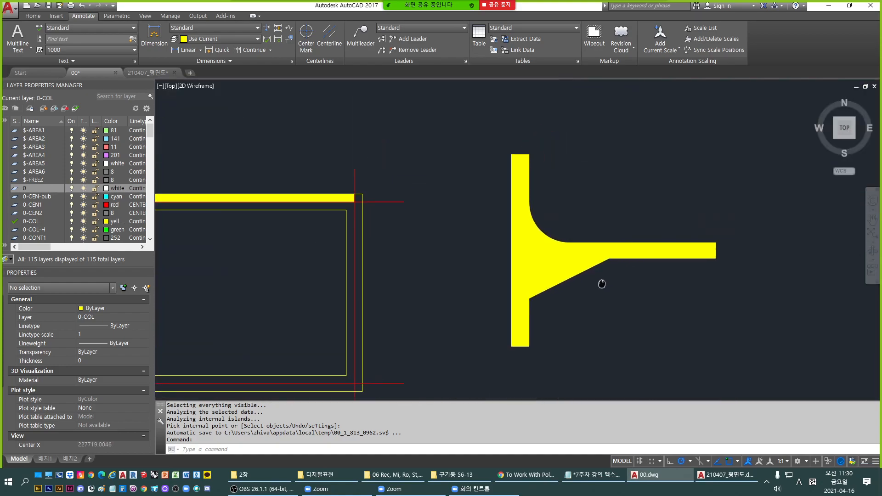
Select the wall hatch and set its pattern scale to 100.
{"action": "left_click", "coordinate": [528, 259]}
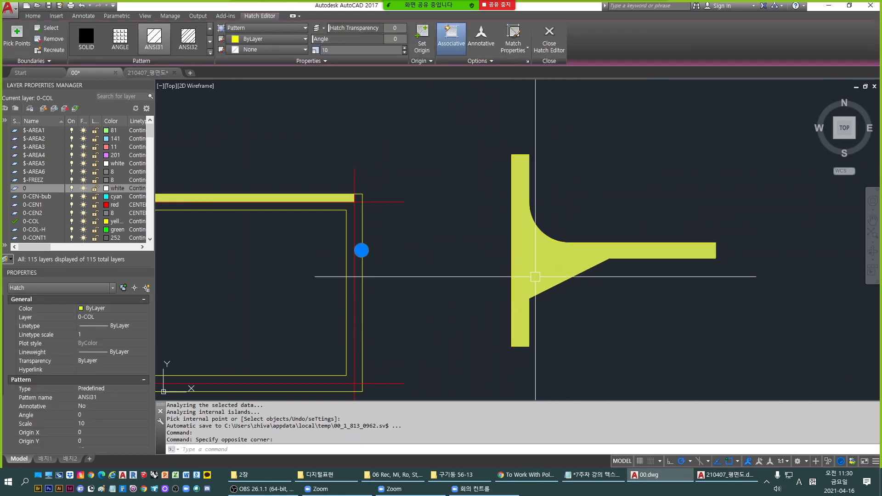
{"action": "left_click", "coordinate": [612, 325]}
{"action": "left_click", "coordinate": [573, 294]}
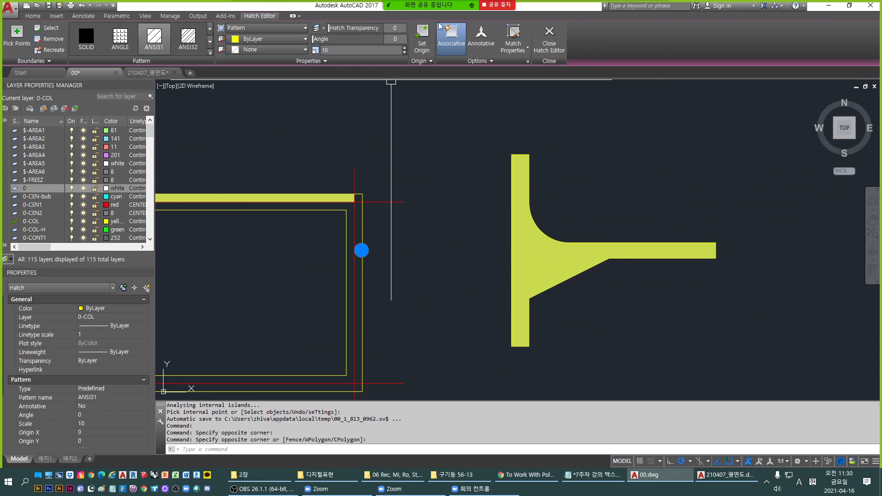
{"action": "left_click", "coordinate": [332, 50]}
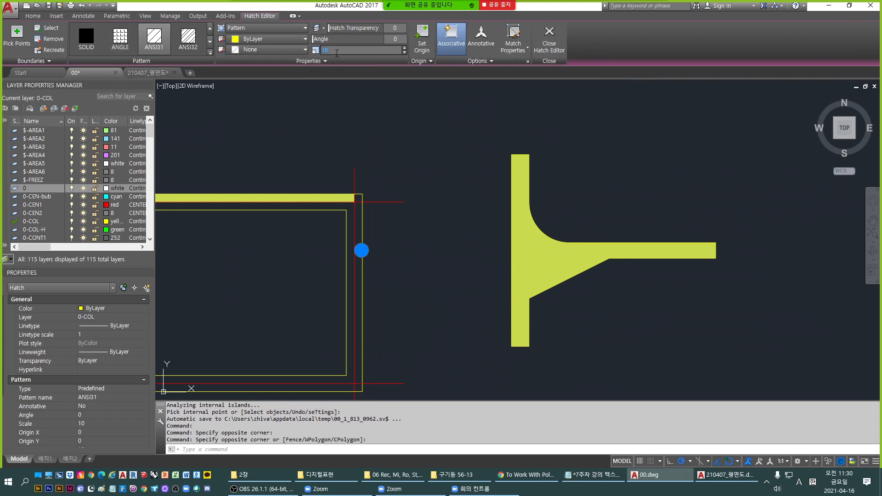
{"action": "left_click_drag", "start_coordinate": [342, 50], "coordinate": [312, 49]}
{"action": "type", "text": "100"}
{"action": "key", "text": "Return"}
{"action": "scroll", "coordinate": [565, 265], "scroll_direction": "up", "scroll_amount": 5}
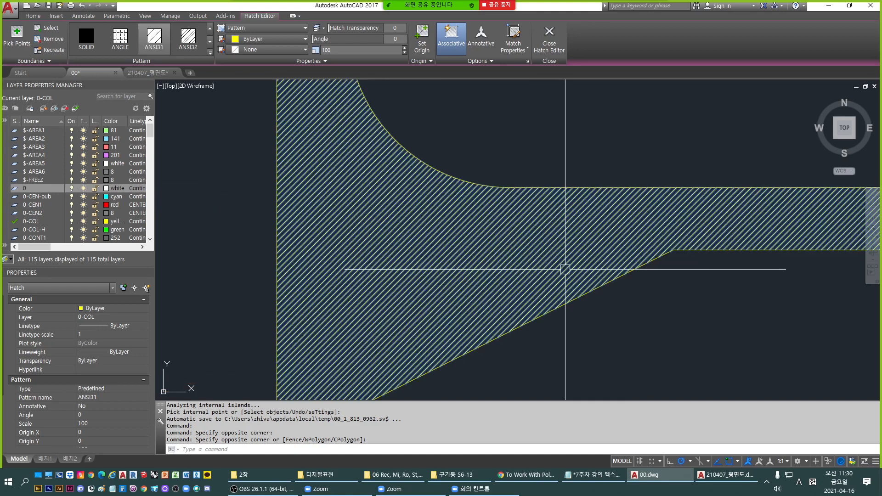
Set the wall hatch's pattern scale to 1000.
{"action": "scroll", "coordinate": [505, 268], "scroll_direction": "down", "scroll_amount": 5}
{"action": "left_click", "coordinate": [346, 49]}
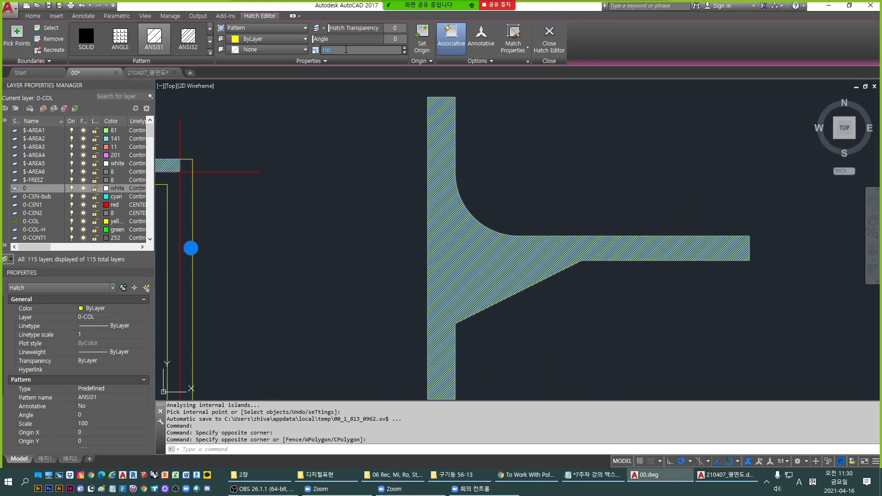
{"action": "type", "text": "1000"}
{"action": "key", "text": "Return"}
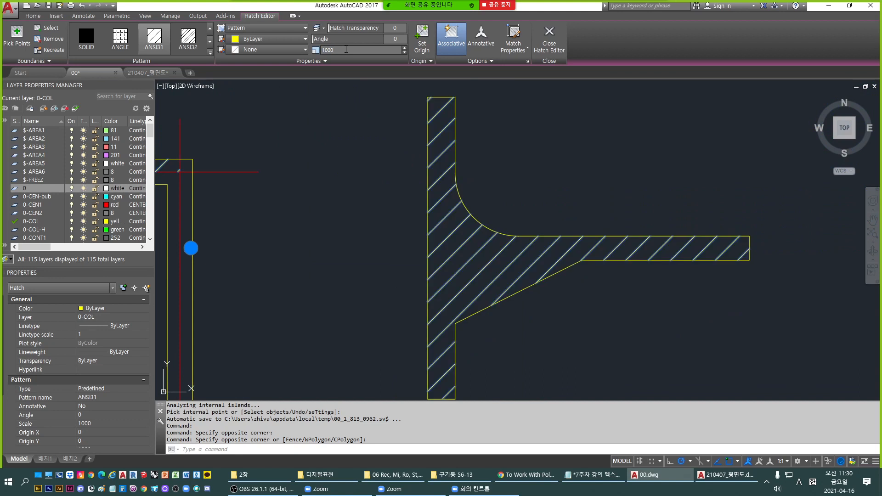
{"action": "scroll", "coordinate": [500, 286], "scroll_direction": "down", "scroll_amount": 2}
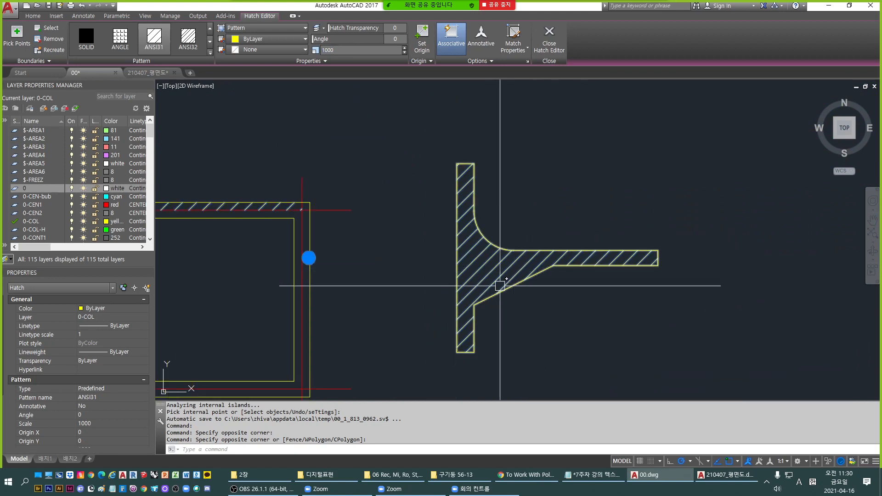
Set the wall hatch's pattern scale to 500 and its angle to 45 degrees.
{"action": "left_click", "coordinate": [367, 49]}
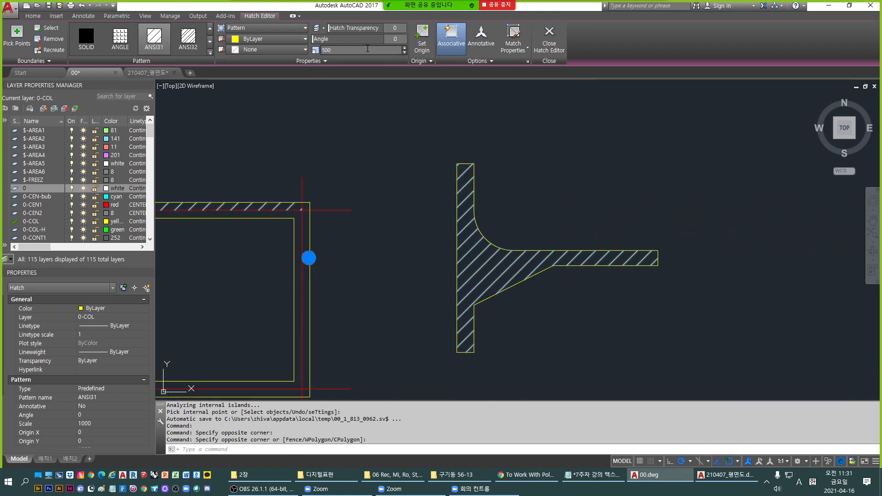
{"action": "type", "text": "500"}
{"action": "key", "text": "Return"}
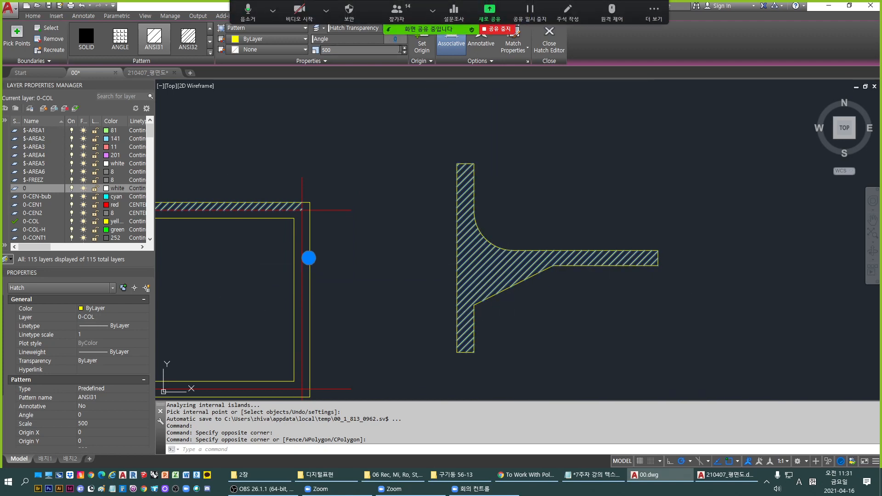
{"action": "type", "text": "45"}
{"action": "key", "text": "Return"}
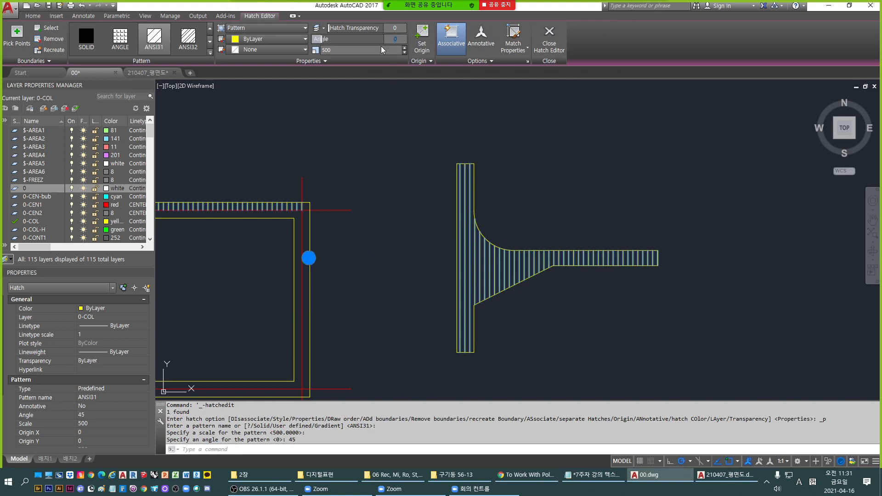
Set the wall hatch's angle to 90 degrees, and change it to 315 degrees.
{"action": "type", "text": "90"}
{"action": "key", "text": "Return"}
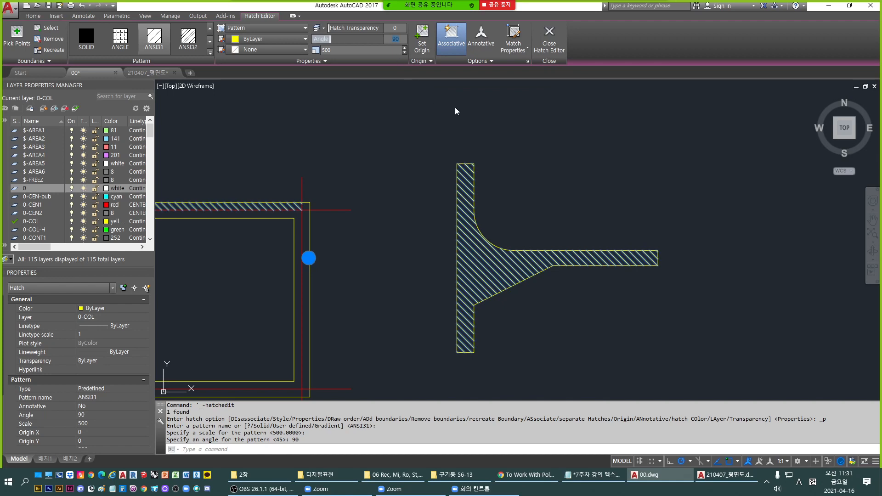
{"action": "type", "text": "315"}
{"action": "key", "text": "Return"}
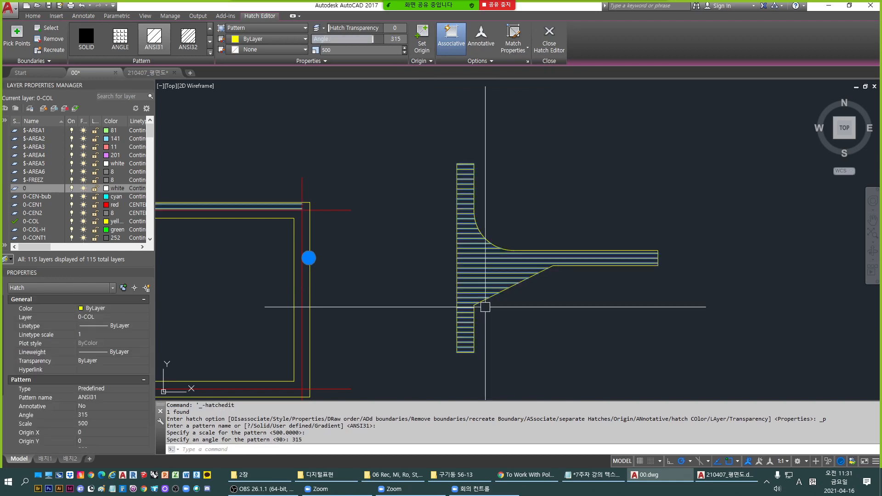
{"action": "scroll", "coordinate": [485, 307], "scroll_direction": "up", "scroll_amount": 3}
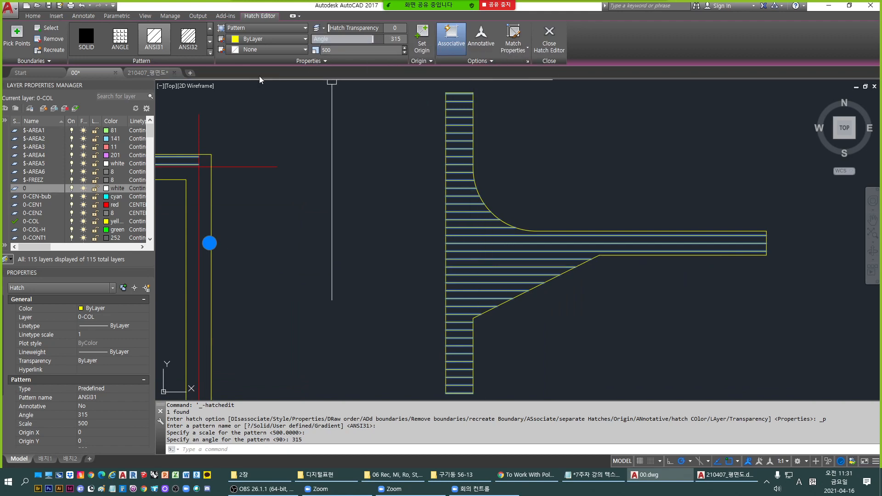
Browse the available hatch patterns and change the wall hatch's pattern to AR-CONC.
{"action": "left_click", "coordinate": [210, 54]}
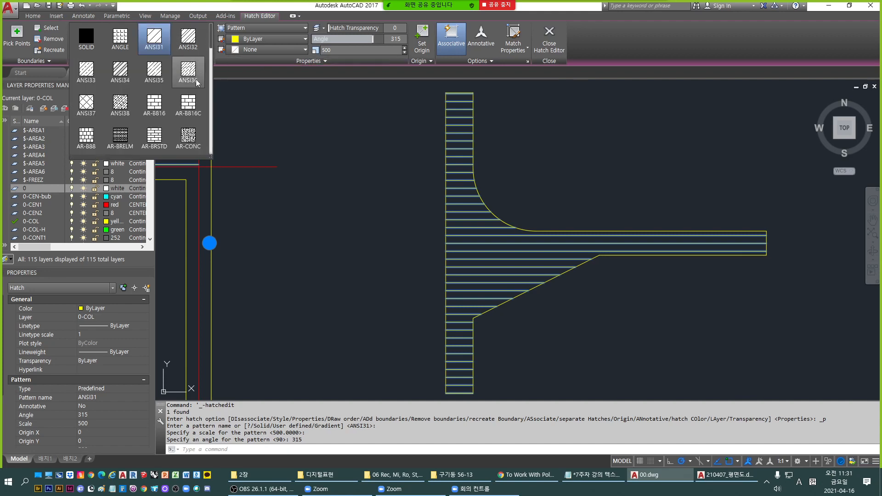
{"action": "scroll", "coordinate": [196, 82], "scroll_direction": "down", "scroll_amount": 7}
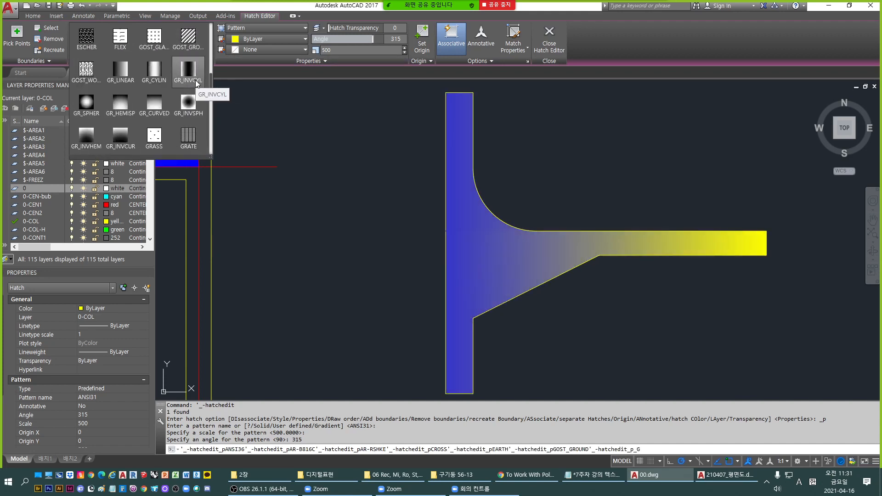
{"action": "scroll", "coordinate": [194, 80], "scroll_direction": "down", "scroll_amount": 10}
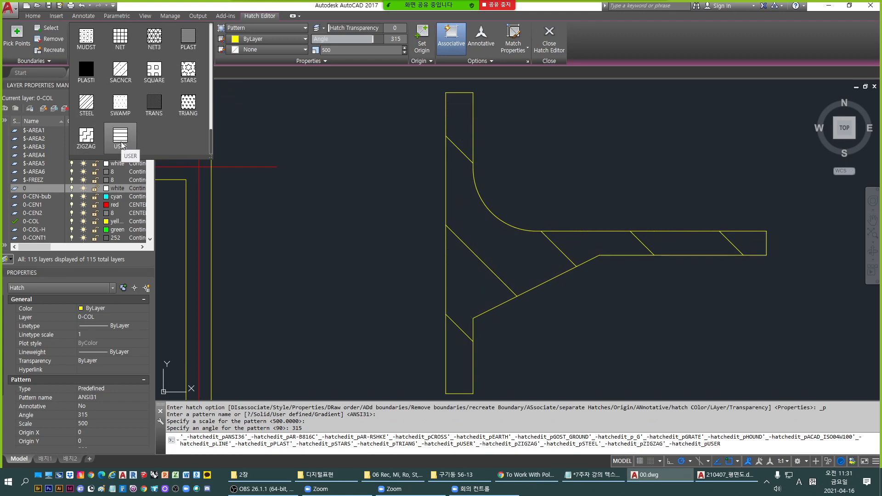
{"action": "scroll", "coordinate": [123, 142], "scroll_direction": "up", "scroll_amount": 5}
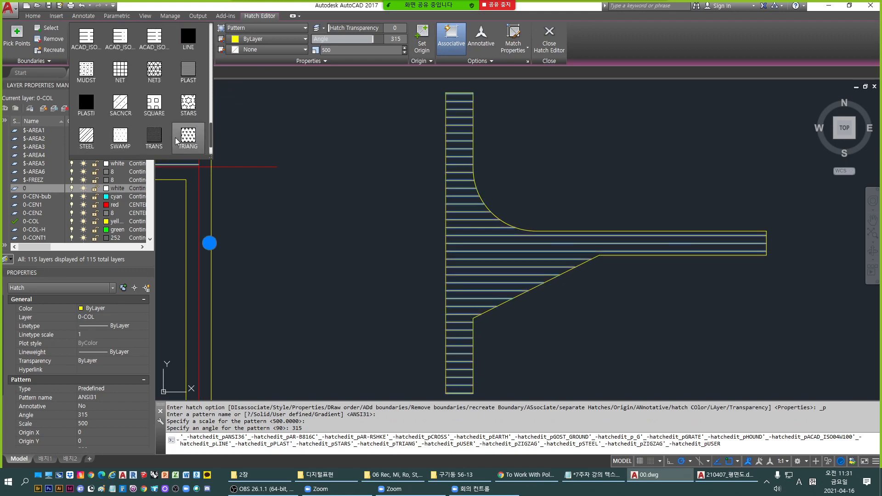
{"action": "scroll", "coordinate": [168, 135], "scroll_direction": "up", "scroll_amount": 3}
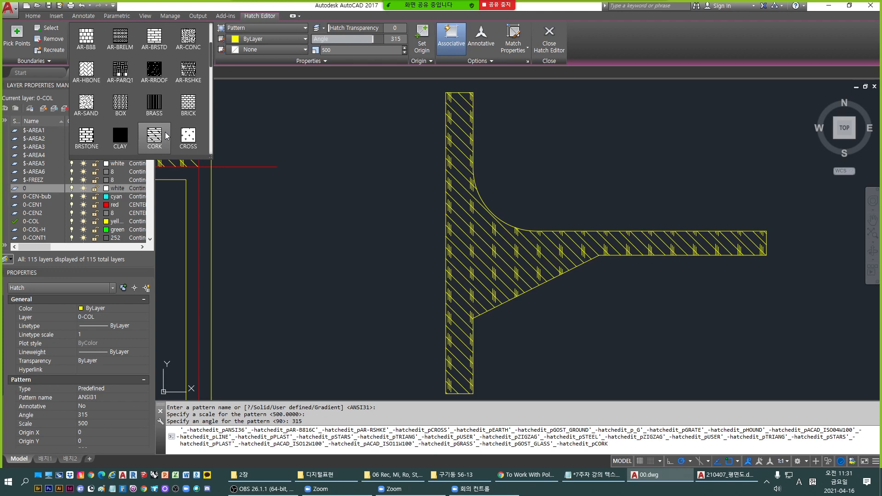
{"action": "scroll", "coordinate": [167, 135], "scroll_direction": "up", "scroll_amount": 1}
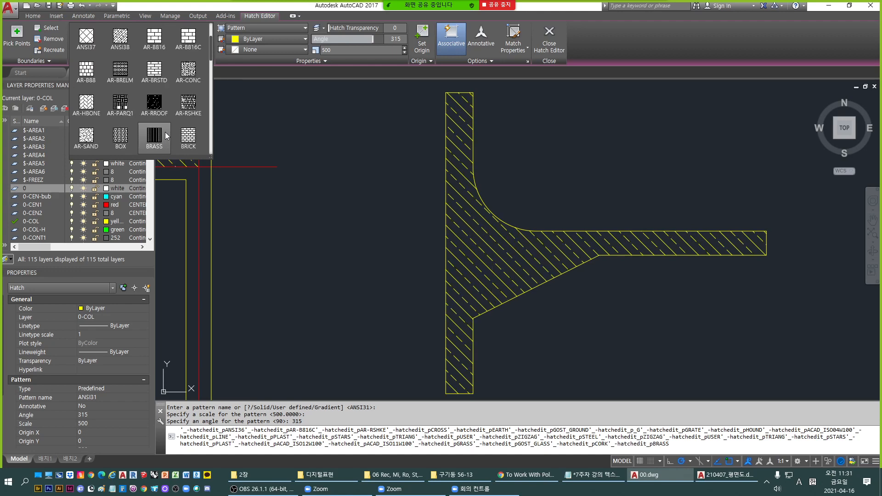
{"action": "scroll", "coordinate": [165, 135], "scroll_direction": "up", "scroll_amount": 2}
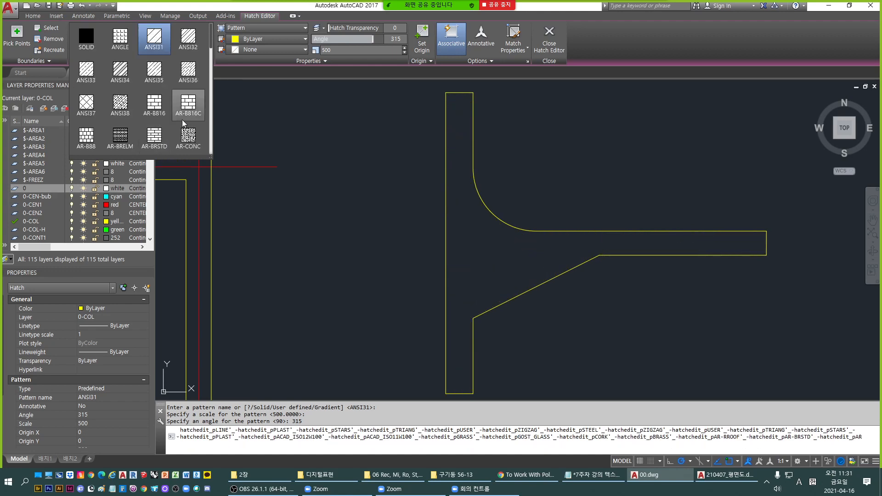
{"action": "left_click", "coordinate": [188, 143]}
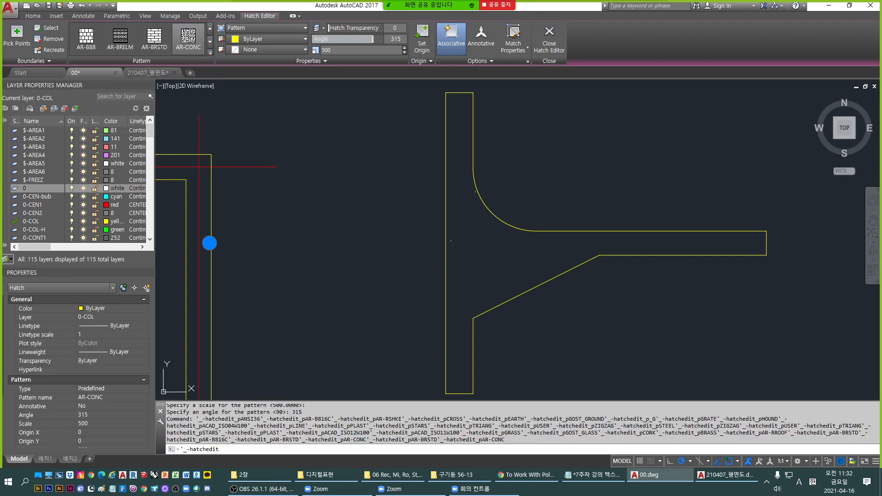
{"action": "scroll", "coordinate": [445, 241], "scroll_direction": "up", "scroll_amount": 5}
{"action": "scroll", "coordinate": [503, 178], "scroll_direction": "down", "scroll_amount": 5}
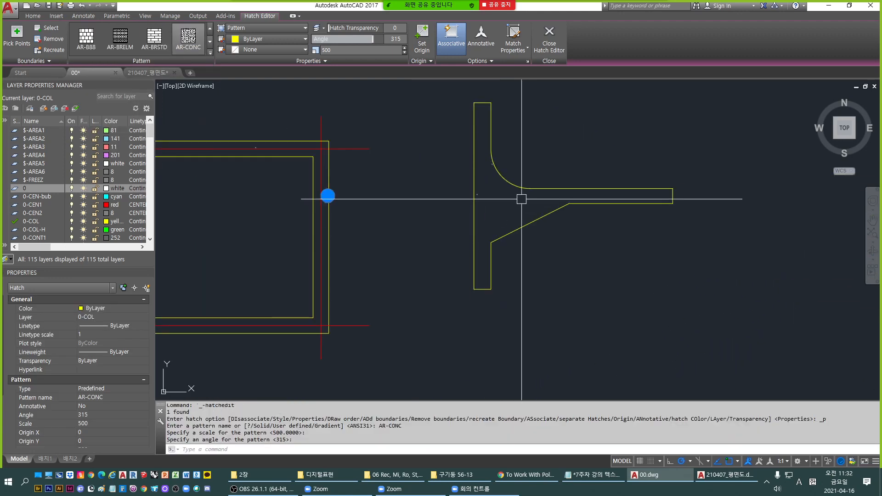
Set the AR-CONC hatch's angle to 0 degrees and its pattern scale to 50.
{"action": "left_click", "coordinate": [394, 40]}
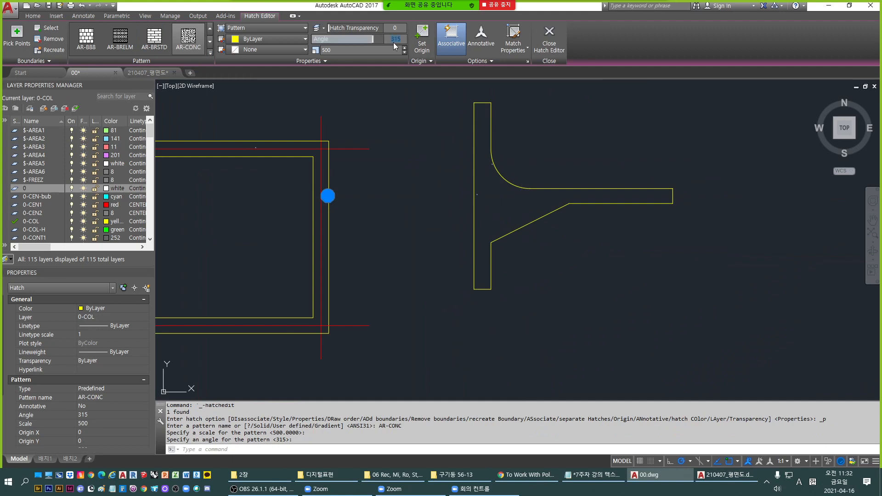
{"action": "type", "text": "0"}
{"action": "key", "text": "Return"}
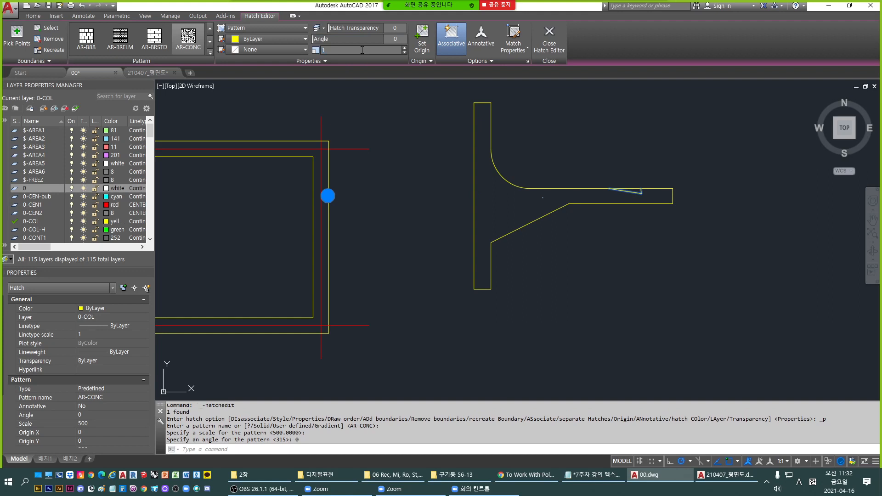
{"action": "key", "text": "Return"}
{"action": "type", "text": "50"}
{"action": "key", "text": "Return"}
{"action": "scroll", "coordinate": [528, 202], "scroll_direction": "up", "scroll_amount": 4}
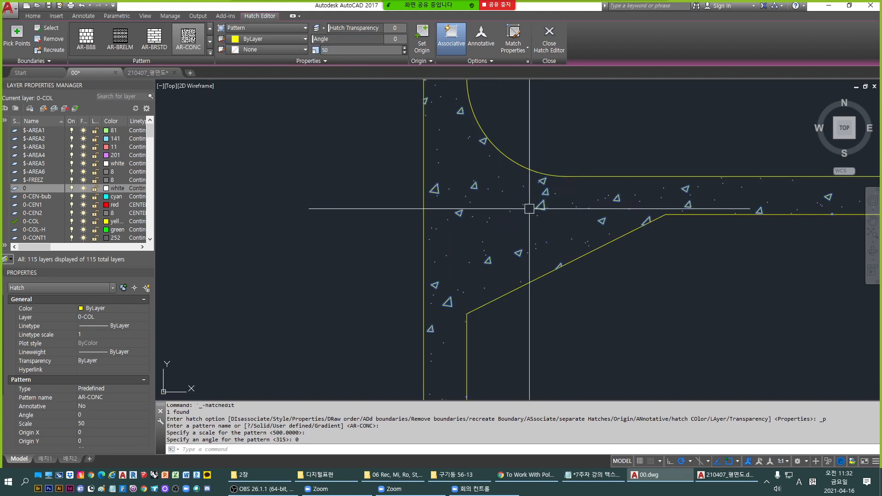
Set the AR-CONC hatch's pattern scale to 20 and leave hatch editing.
{"action": "left_click", "coordinate": [353, 49]}
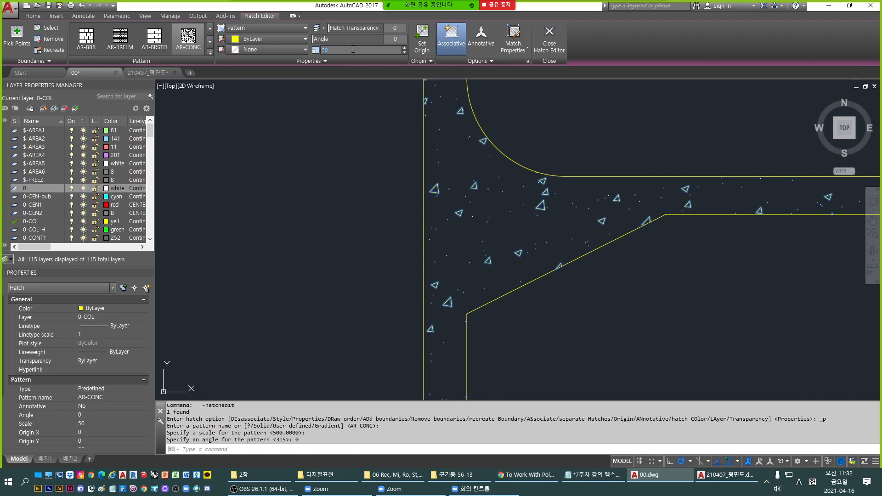
{"action": "type", "text": "20"}
{"action": "key", "text": "Return"}
{"action": "scroll", "coordinate": [469, 236], "scroll_direction": "down", "scroll_amount": 4}
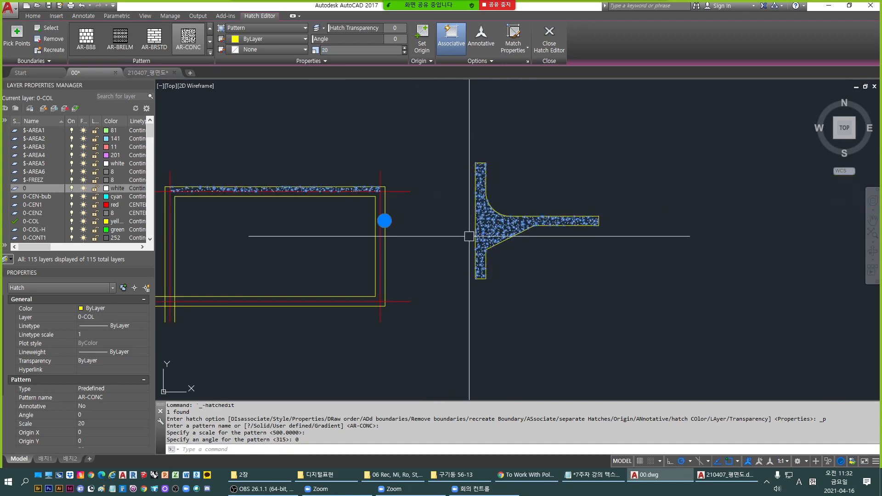
{"action": "right_click", "coordinate": [478, 244]}
{"action": "left_click", "coordinate": [498, 260]}
{"action": "scroll", "coordinate": [486, 232], "scroll_direction": "up", "scroll_amount": 4}
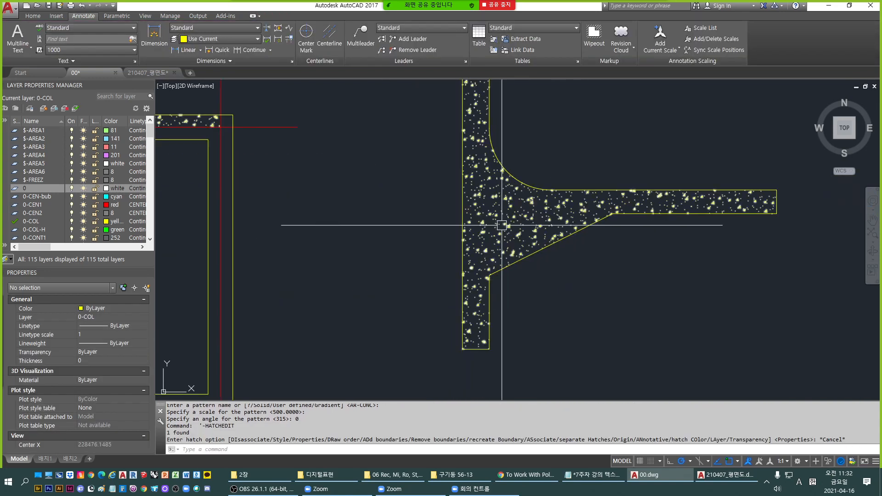
{"action": "left_click", "coordinate": [502, 222]}
{"action": "key", "text": "Escape"}
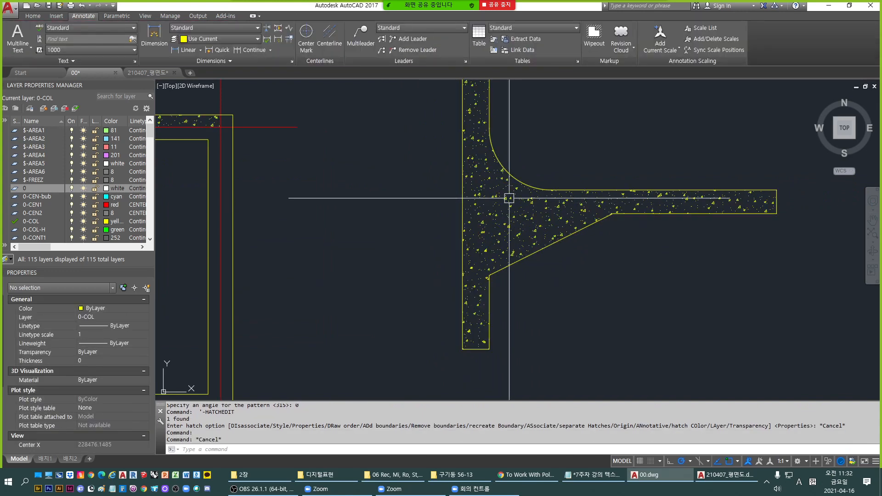
Erase the AR-CONC hatch that fills the T-shaped wall outline and the rectangular room's upper wall strip.
{"action": "scroll", "coordinate": [646, 212], "scroll_direction": "down", "scroll_amount": 6}
{"action": "scroll", "coordinate": [472, 192], "scroll_direction": "up", "scroll_amount": 6}
{"action": "key", "text": "Escape"}
{"action": "middle_click_drag", "start_coordinate": [683, 193], "coordinate": [401, 199]}
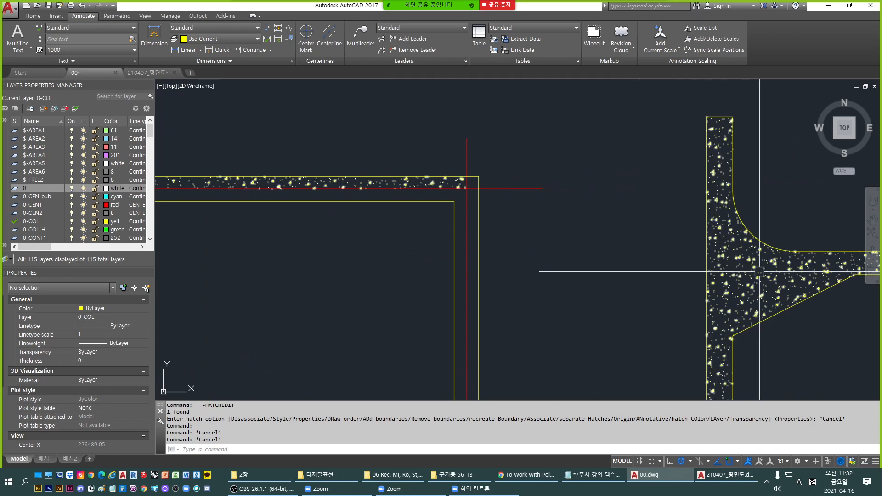
{"action": "middle_click_drag", "start_coordinate": [759, 271], "coordinate": [625, 271]}
{"action": "left_click", "coordinate": [587, 271]}
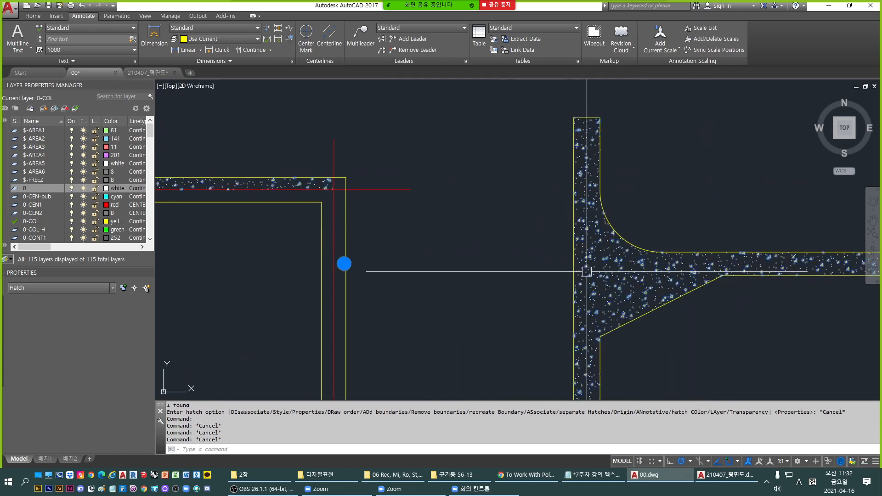
{"action": "key", "text": "Delete"}
Hatch the T-shaped wall outline and the rectangular room's upper wall strip together with the ANSI31 pattern.
{"action": "type", "text": "h"}
{"action": "key", "text": "Return"}
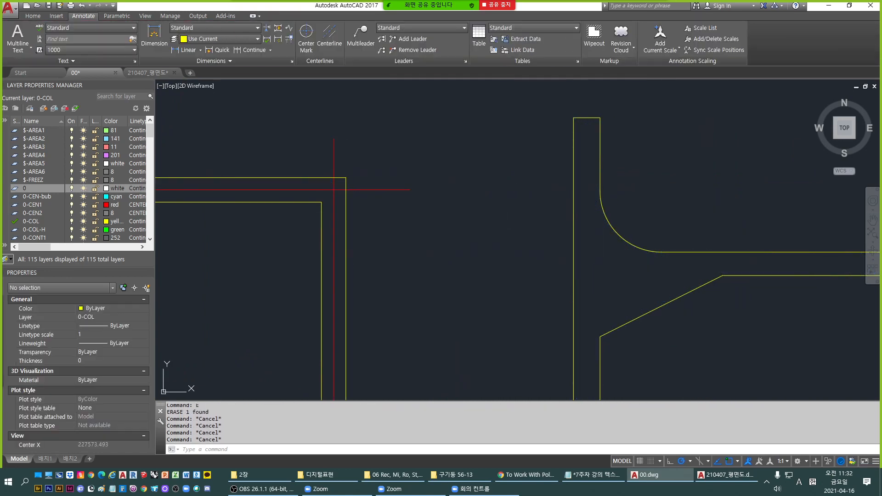
{"action": "left_click", "coordinate": [578, 265]}
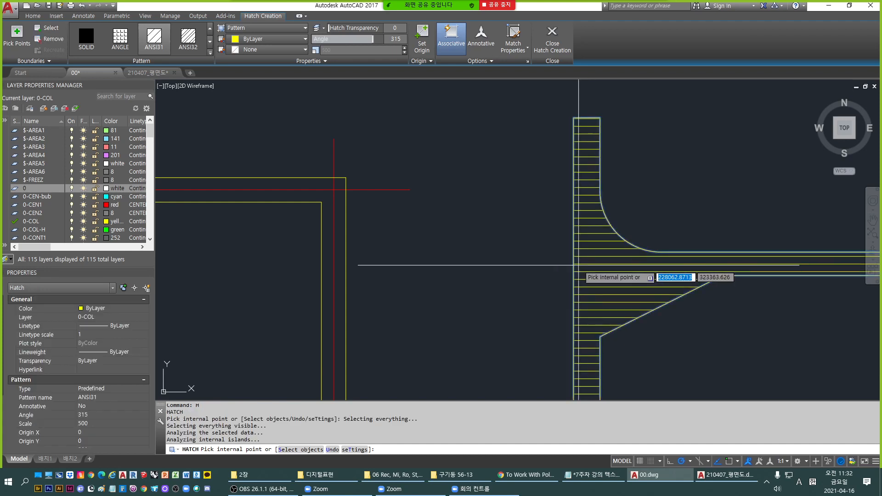
{"action": "scroll", "coordinate": [308, 193], "scroll_direction": "down", "scroll_amount": 4}
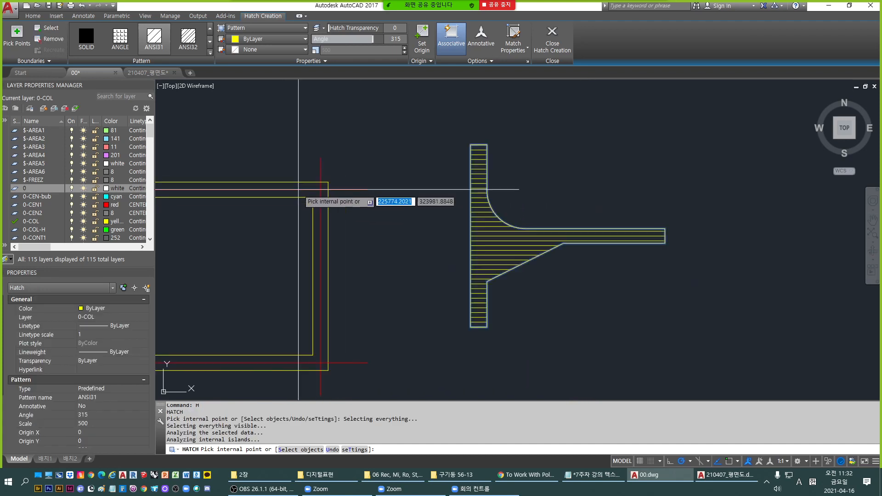
{"action": "left_click", "coordinate": [473, 192]}
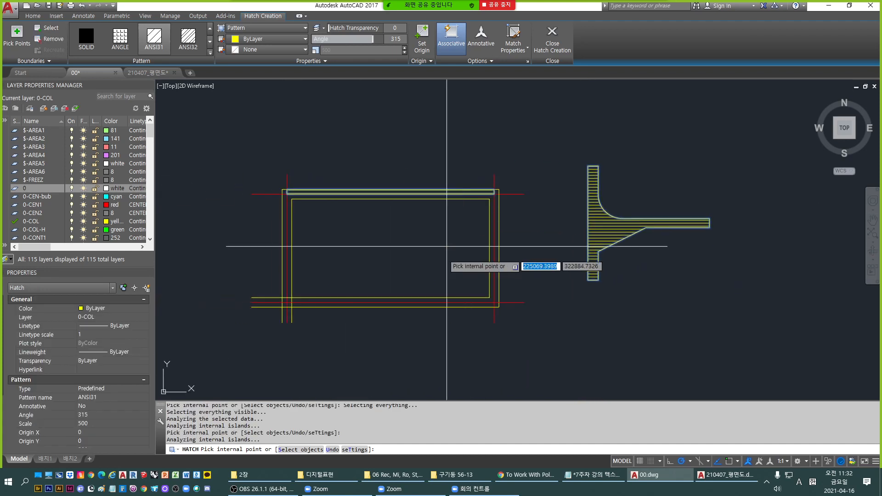
{"action": "key", "text": "Return"}
{"action": "scroll", "coordinate": [624, 237], "scroll_direction": "up", "scroll_amount": 3}
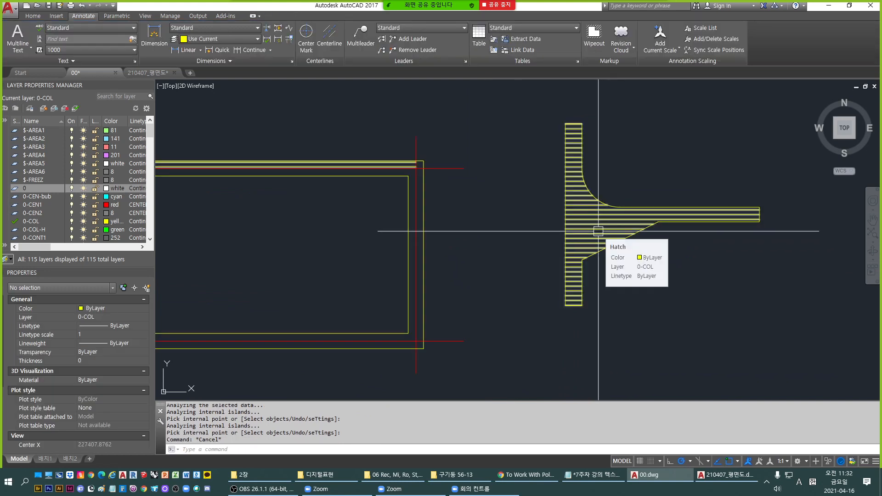
{"action": "key", "text": "Escape"}
Set the new ANSI31 hatch's angle to 45 degrees and deselect it.
{"action": "left_click", "coordinate": [574, 227]}
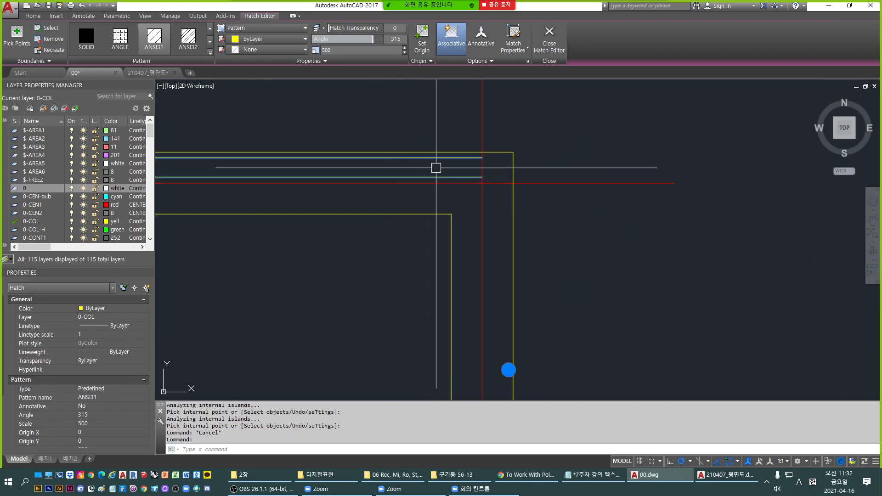
{"action": "scroll", "coordinate": [462, 171], "scroll_direction": "down", "scroll_amount": 2}
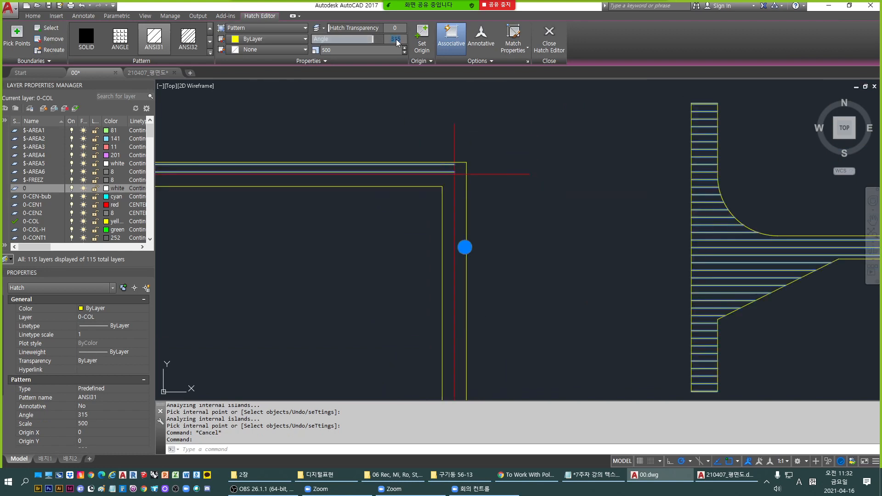
{"action": "key", "text": "Return"}
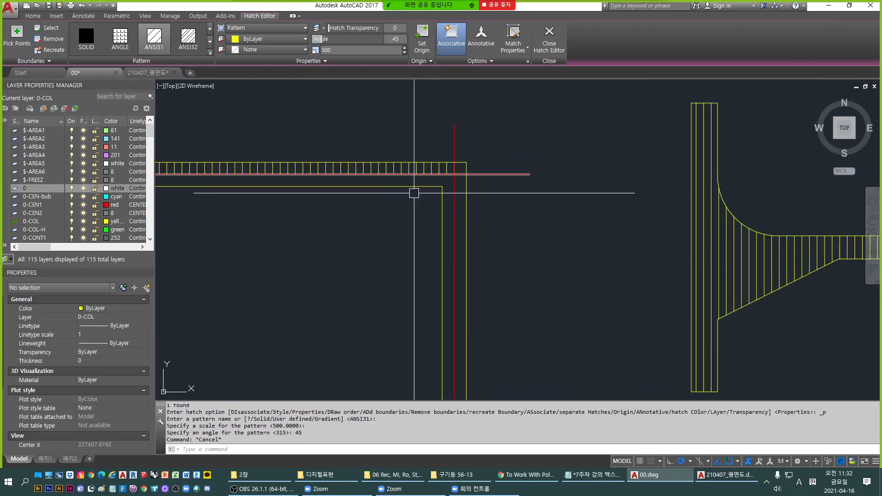
{"action": "key", "text": "Escape"}
{"action": "key", "text": "Escape"}
Erase the hatch that spans both areas, and undo the erase.
{"action": "scroll", "coordinate": [581, 261], "scroll_direction": "down", "scroll_amount": 2}
{"action": "left_click", "coordinate": [655, 260]}
{"action": "scroll", "coordinate": [550, 239], "scroll_direction": "down", "scroll_amount": 3}
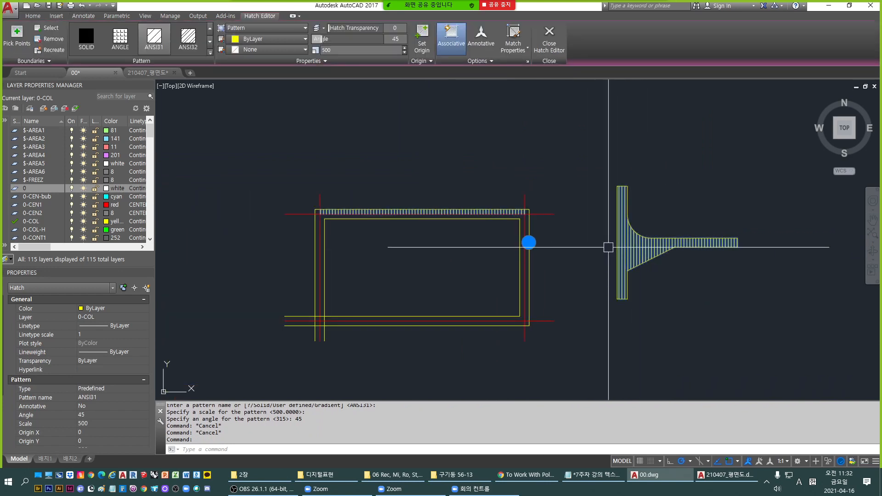
{"action": "key", "text": "Delete"}
{"action": "key", "text": "ctrl+z"}
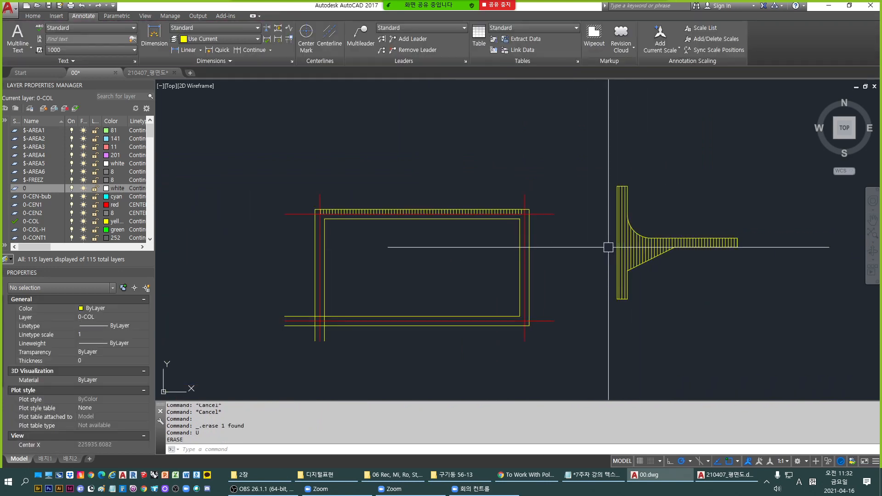
{"action": "key", "text": "Escape"}
Trim away the part of the ANSI31 hatch in the rectangular room's upper wall strip, using the T-shaped outline as cutting edge.
{"action": "scroll", "coordinate": [597, 231], "scroll_direction": "up", "scroll_amount": 6}
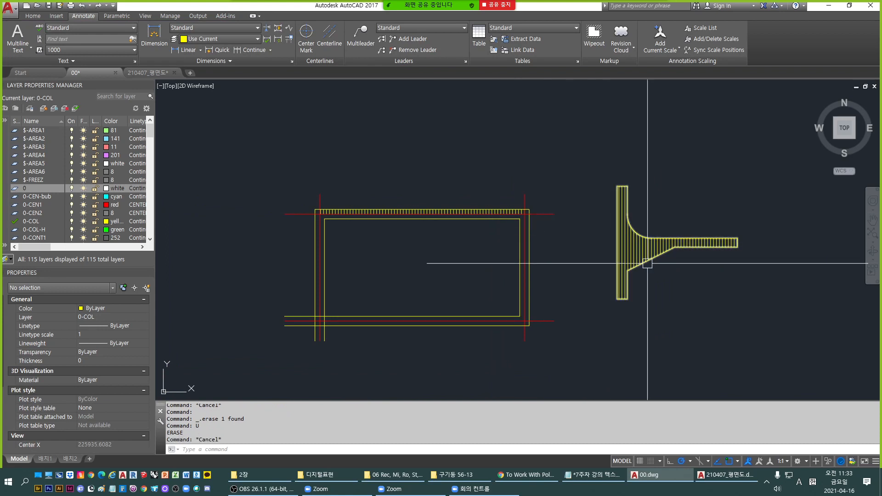
{"action": "scroll", "coordinate": [617, 231], "scroll_direction": "down", "scroll_amount": 5}
{"action": "scroll", "coordinate": [427, 181], "scroll_direction": "up", "scroll_amount": 5}
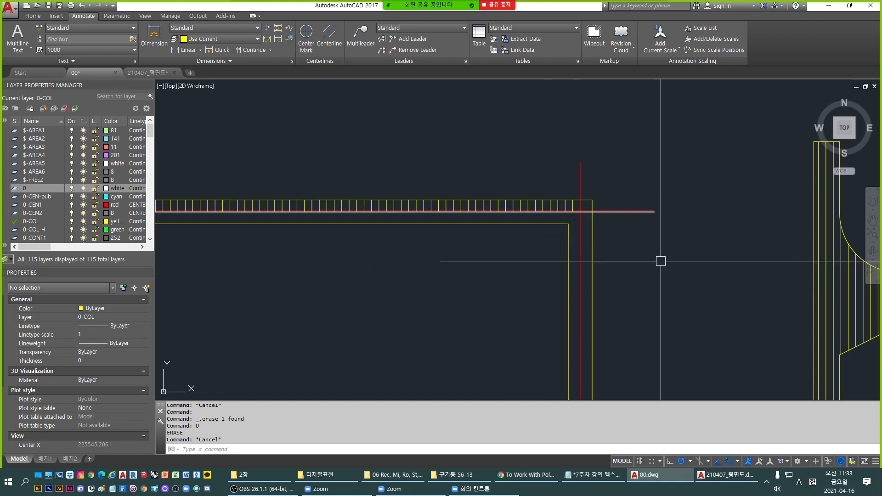
{"action": "scroll", "coordinate": [733, 275], "scroll_direction": "down", "scroll_amount": 2}
{"action": "middle_click_drag", "start_coordinate": [733, 275], "coordinate": [627, 245]}
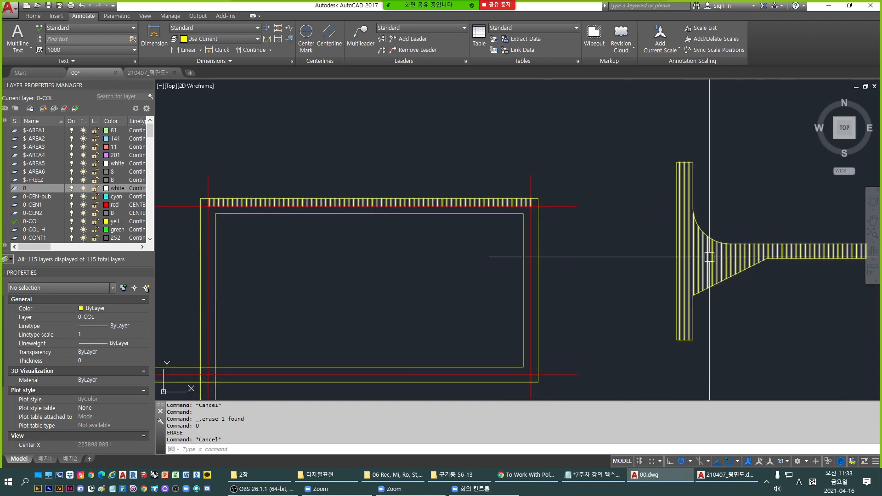
{"action": "key", "text": "Escape"}
{"action": "type", "text": "tr"}
{"action": "key", "text": "space"}
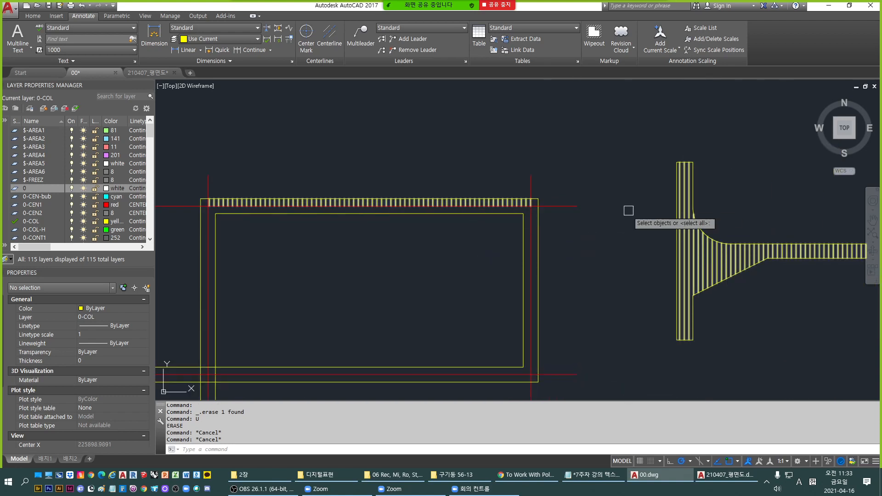
{"action": "scroll", "coordinate": [628, 210], "scroll_direction": "up", "scroll_amount": 2}
{"action": "left_click", "coordinate": [702, 233]}
{"action": "key", "text": "space"}
{"action": "left_click", "coordinate": [422, 195]}
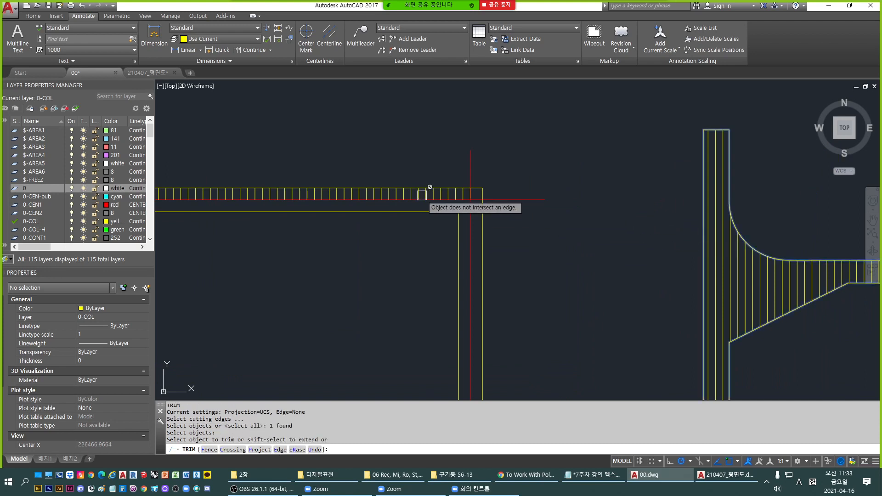
Examine the room's upper wall strip and the T-shaped outline's hatch for the effect of the trim, and end the Trim command.
{"action": "scroll", "coordinate": [425, 193], "scroll_direction": "up", "scroll_amount": 2}
{"action": "scroll", "coordinate": [429, 192], "scroll_direction": "down", "scroll_amount": 4}
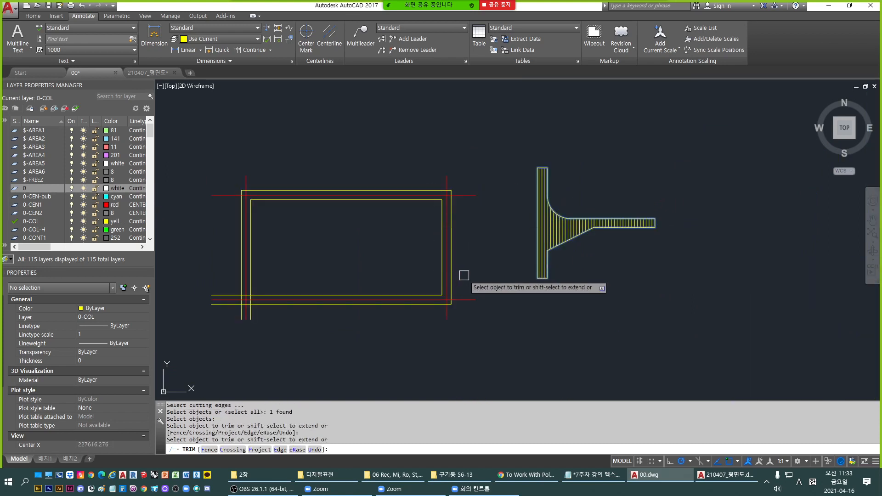
{"action": "scroll", "coordinate": [540, 217], "scroll_direction": "up", "scroll_amount": 2}
{"action": "scroll", "coordinate": [536, 197], "scroll_direction": "down", "scroll_amount": 3}
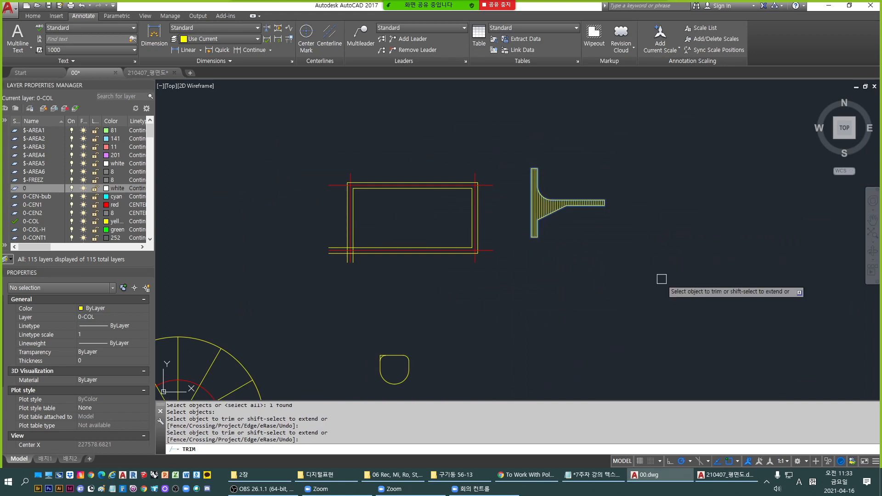
{"action": "scroll", "coordinate": [495, 173], "scroll_direction": "up", "scroll_amount": 3}
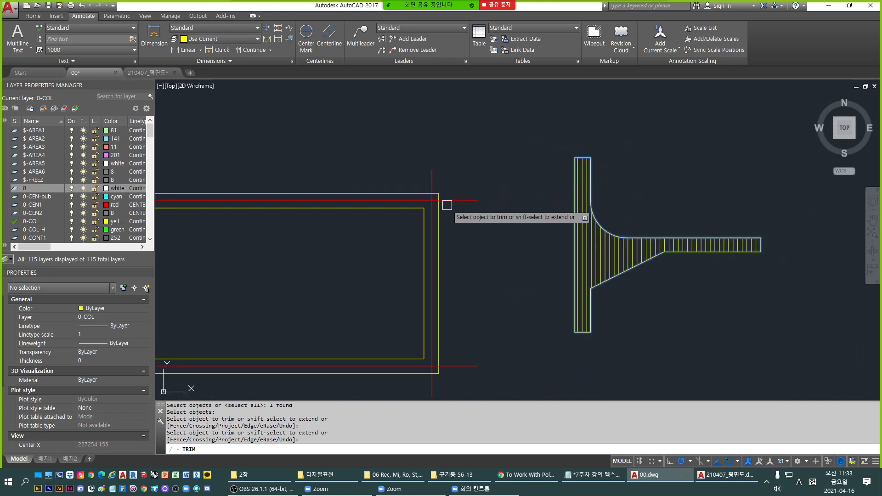
{"action": "scroll", "coordinate": [437, 197], "scroll_direction": "up", "scroll_amount": 2}
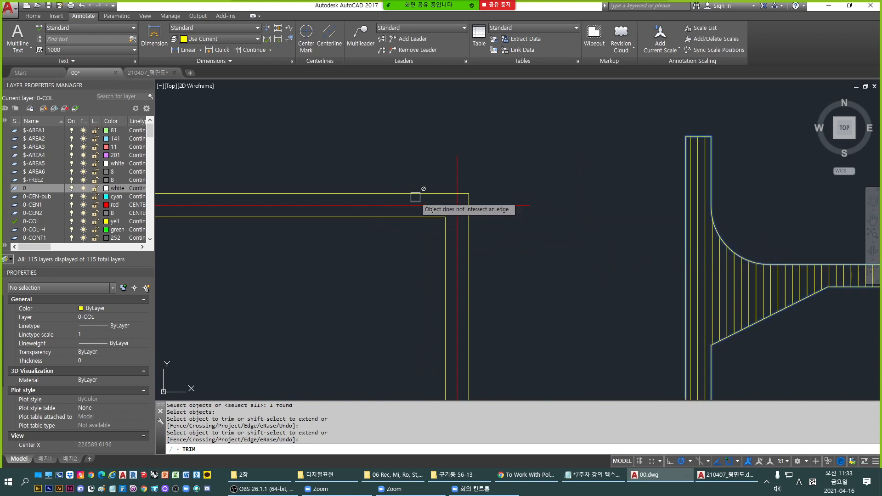
{"action": "scroll", "coordinate": [712, 230], "scroll_direction": "up", "scroll_amount": 3}
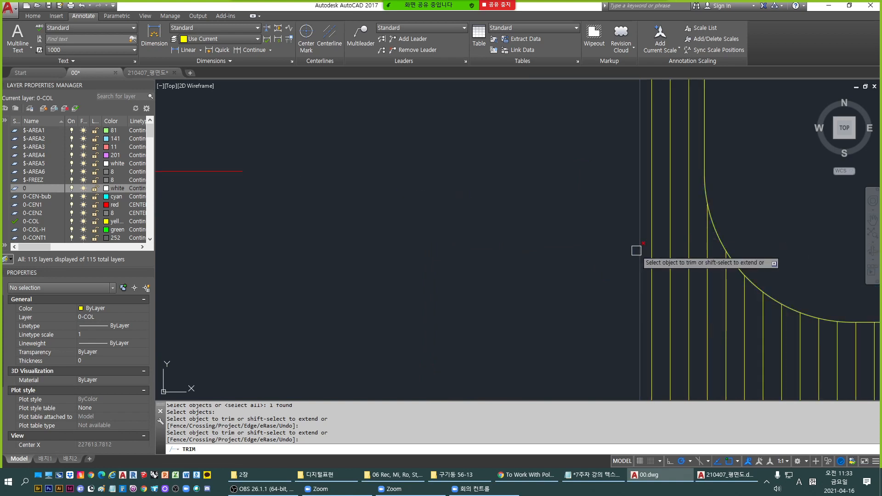
{"action": "scroll", "coordinate": [636, 250], "scroll_direction": "down", "scroll_amount": 3}
{"action": "scroll", "coordinate": [668, 230], "scroll_direction": "down", "scroll_amount": 3}
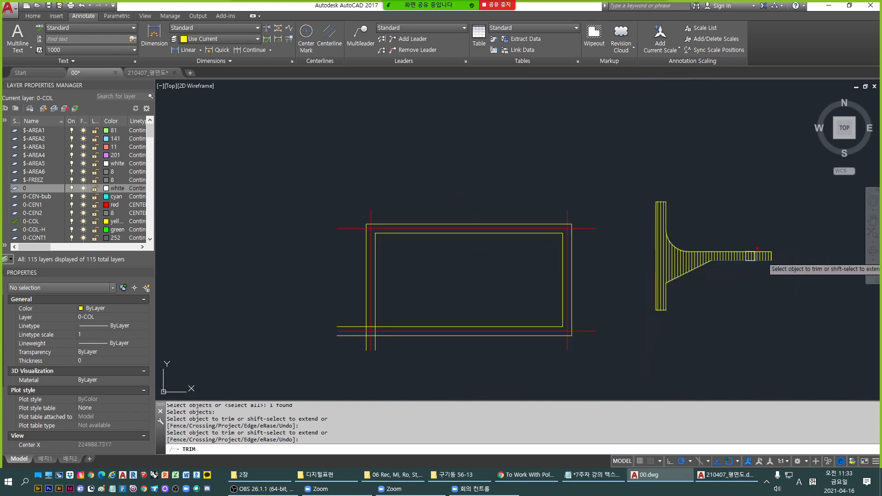
{"action": "scroll", "coordinate": [586, 232], "scroll_direction": "up", "scroll_amount": 5}
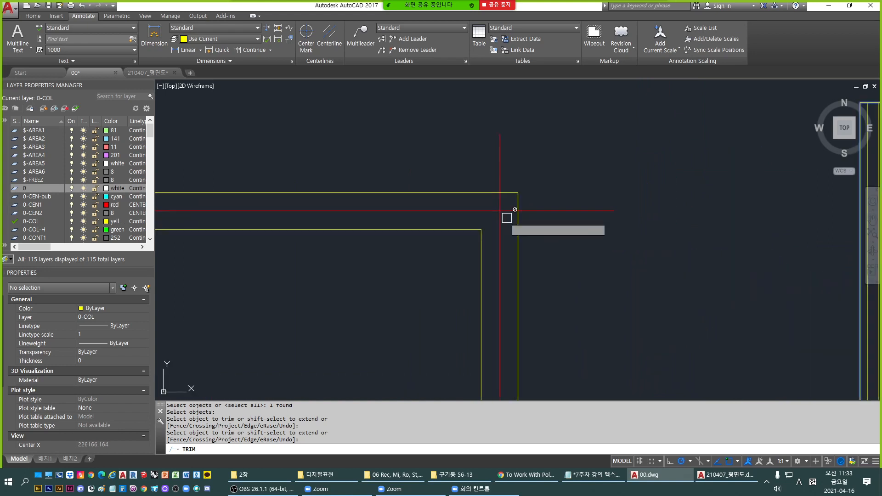
{"action": "scroll", "coordinate": [481, 204], "scroll_direction": "down", "scroll_amount": 2}
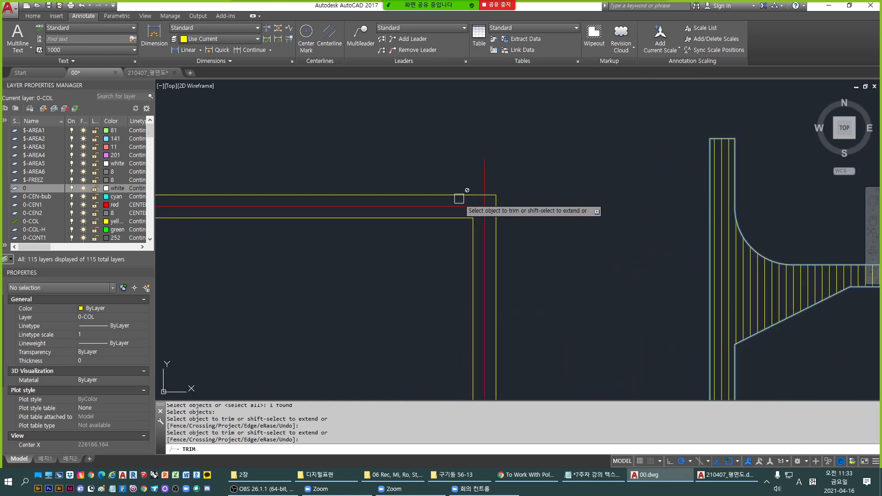
{"action": "left_click", "coordinate": [463, 199]}
{"action": "key", "text": "Escape"}
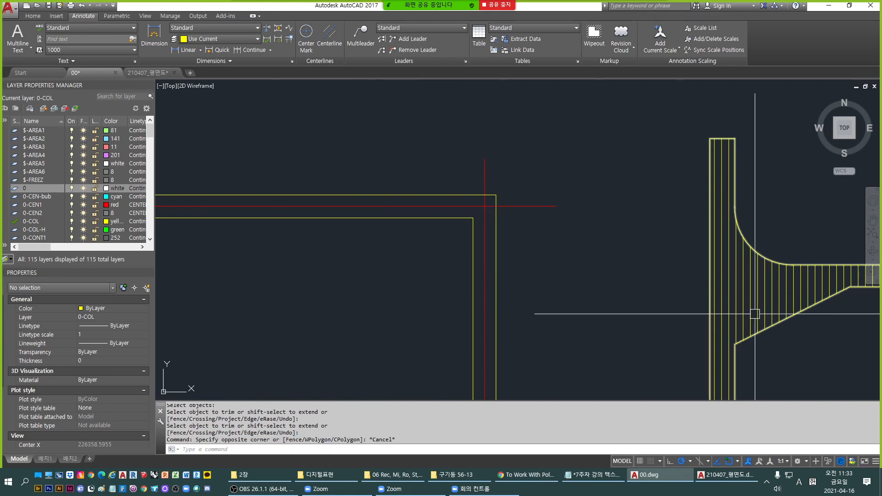
Change the T-shaped outline's hatch to the ANSI37 pattern at scale 1000 and deselect it.
{"action": "left_click", "coordinate": [753, 312]}
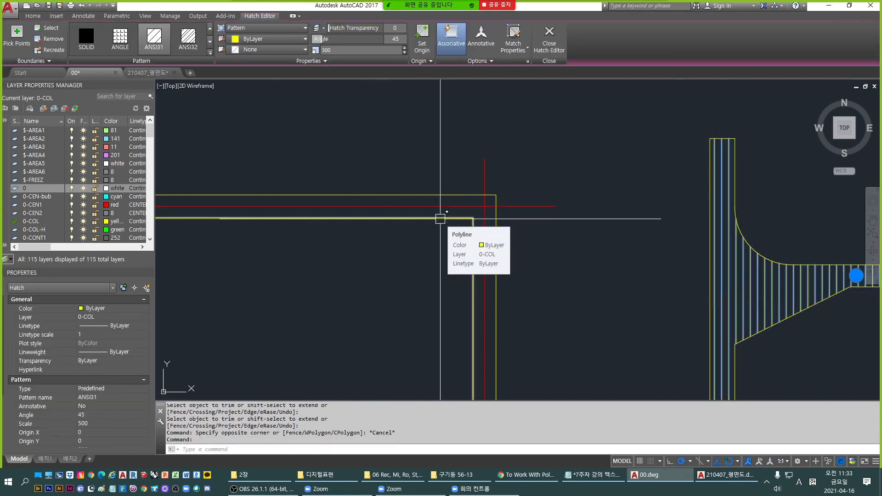
{"action": "middle_click_drag", "start_coordinate": [662, 210], "coordinate": [499, 208]}
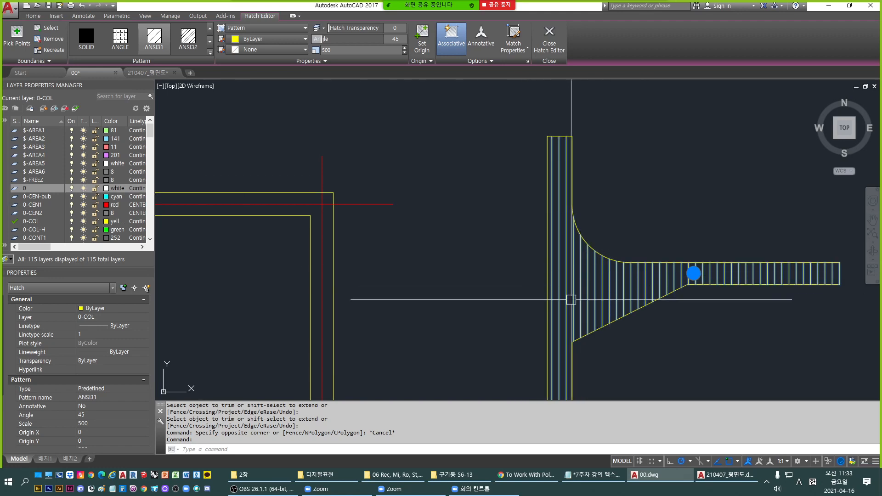
{"action": "left_click", "coordinate": [210, 53]}
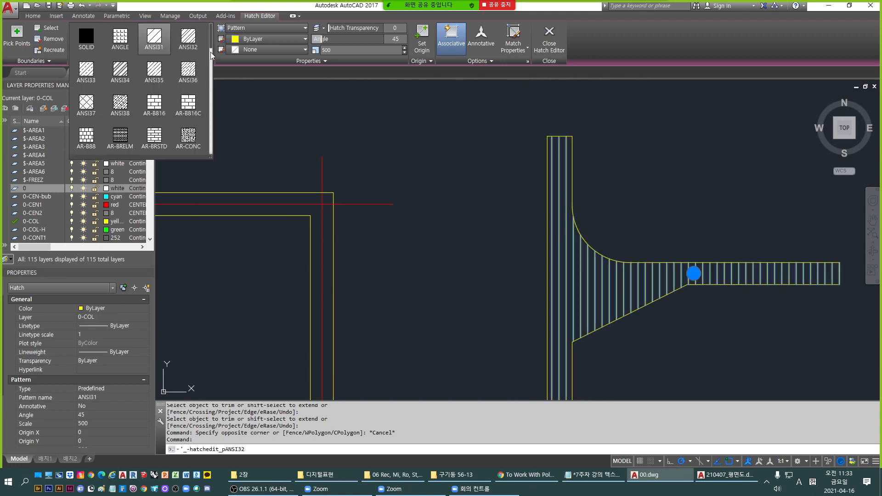
{"action": "left_click", "coordinate": [93, 113]}
{"action": "scroll", "coordinate": [610, 287], "scroll_direction": "up", "scroll_amount": 4}
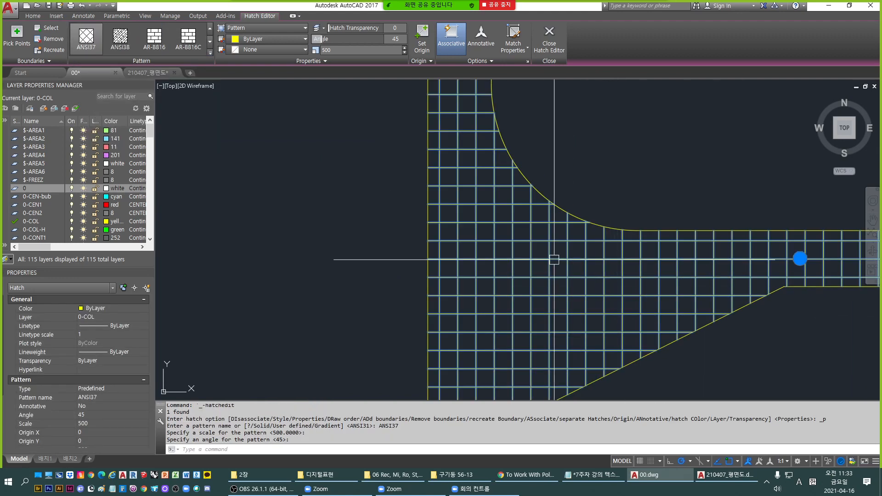
{"action": "scroll", "coordinate": [496, 242], "scroll_direction": "down", "scroll_amount": 2}
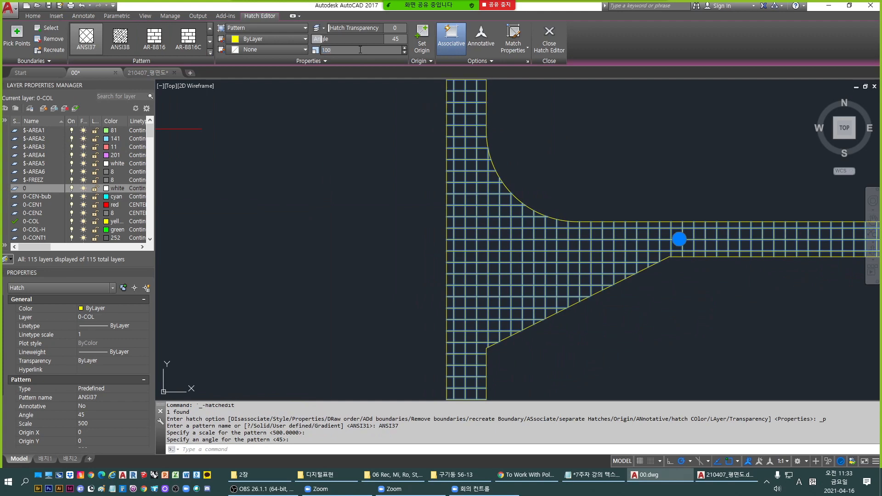
{"action": "key", "text": "Escape"}
Examine how the ANSI37 grid lines meet the outline at the lower end of the T-shaped wall.
{"action": "scroll", "coordinate": [528, 239], "scroll_direction": "down", "scroll_amount": 4}
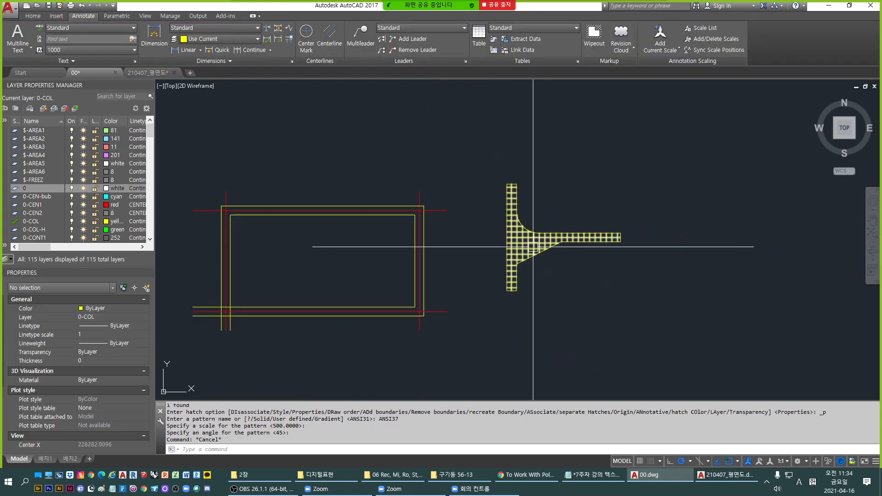
{"action": "scroll", "coordinate": [519, 270], "scroll_direction": "up", "scroll_amount": 4}
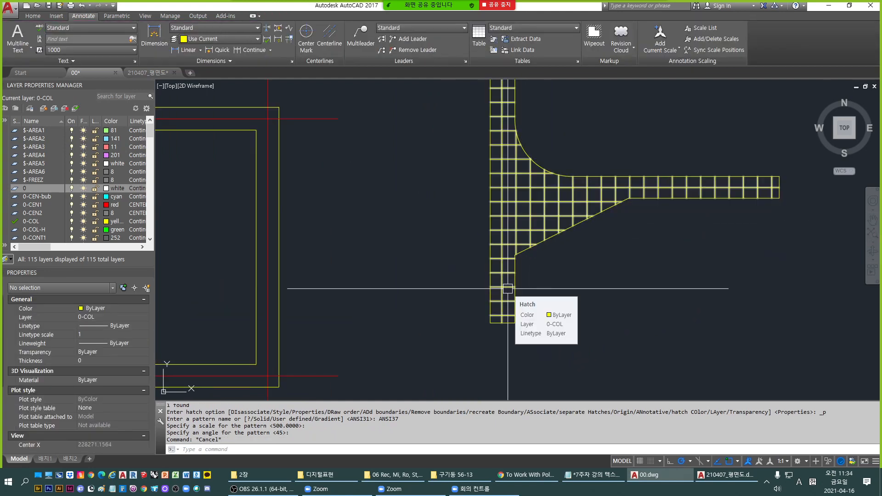
{"action": "scroll", "coordinate": [507, 288], "scroll_direction": "up", "scroll_amount": 4}
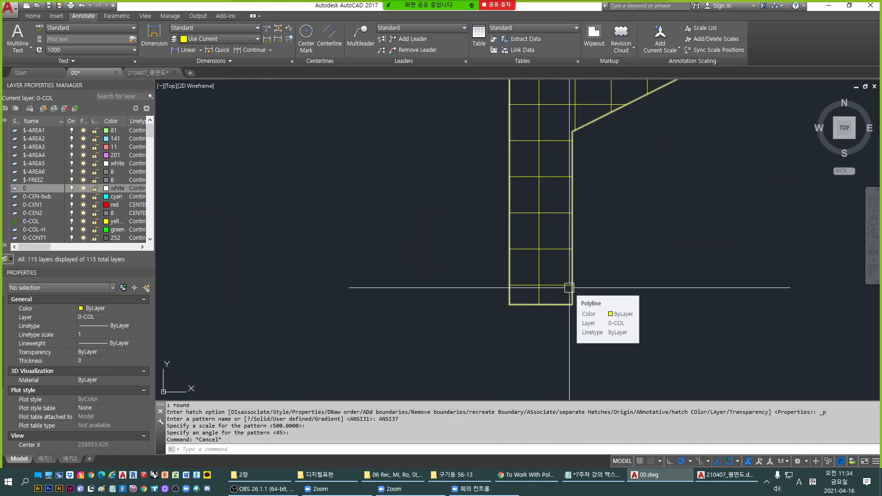
{"action": "scroll", "coordinate": [521, 295], "scroll_direction": "up", "scroll_amount": 4}
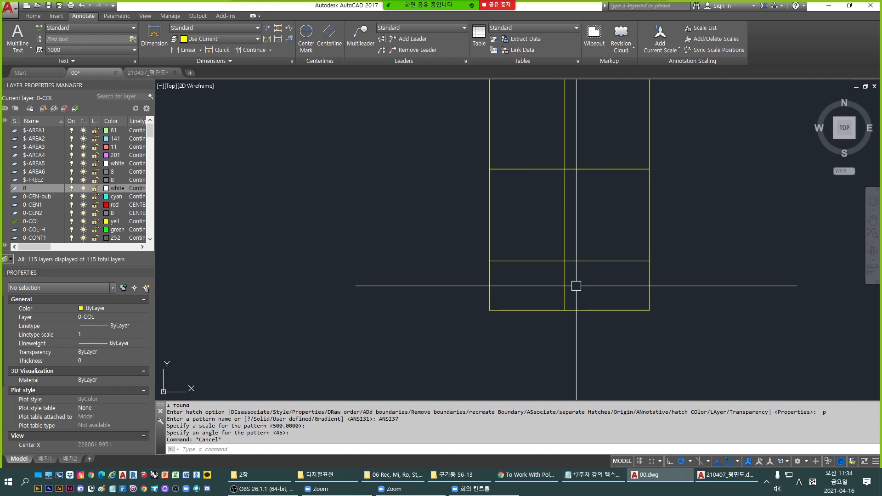
{"action": "scroll", "coordinate": [472, 276], "scroll_direction": "down", "scroll_amount": 4}
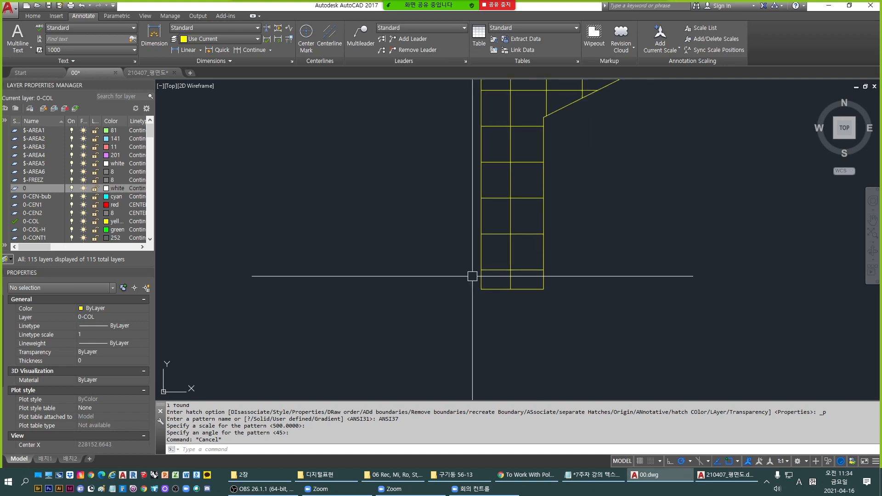
{"action": "scroll", "coordinate": [472, 276], "scroll_direction": "up", "scroll_amount": 2}
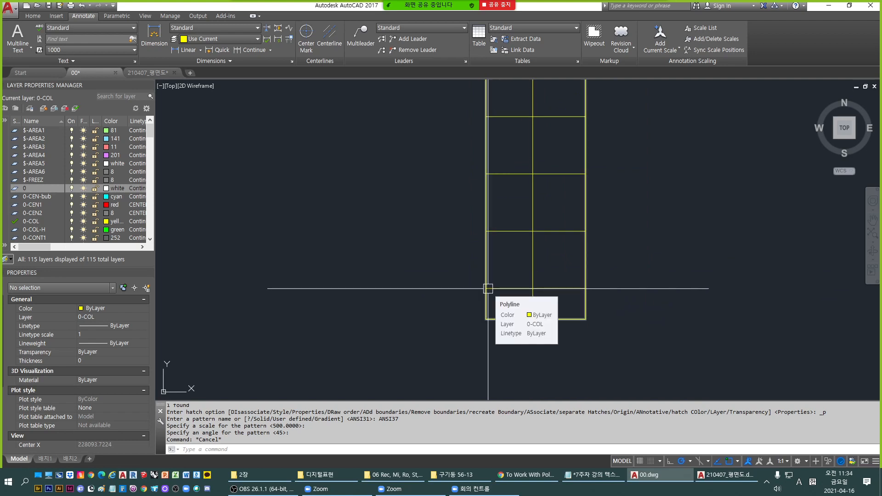
{"action": "scroll", "coordinate": [512, 281], "scroll_direction": "down", "scroll_amount": 5}
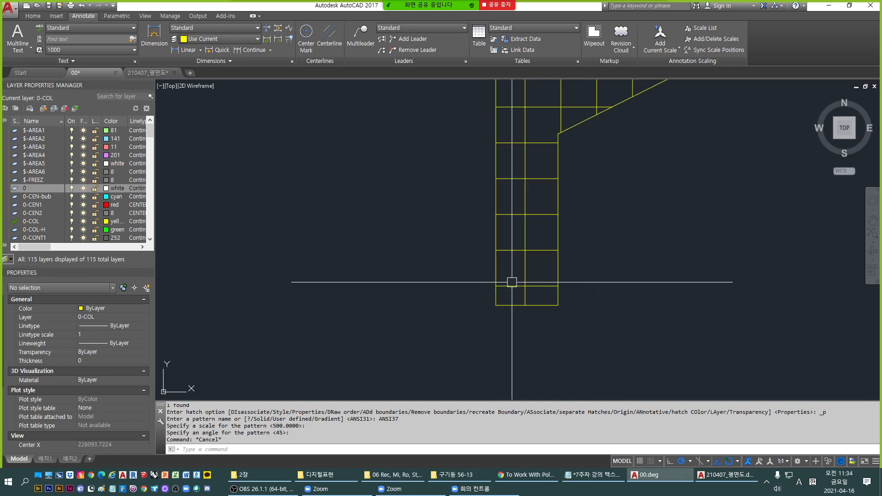
Hatch the interior of the rectangular room with the ANSI31 pattern.
{"action": "mouse_move", "coordinate": [571, 234]}
{"action": "middle_mouse_down"}
{"action": "mouse_move", "coordinate": [618, 224]}
{"action": "mouse_move", "coordinate": [719, 257]}
{"action": "middle_mouse_up"}
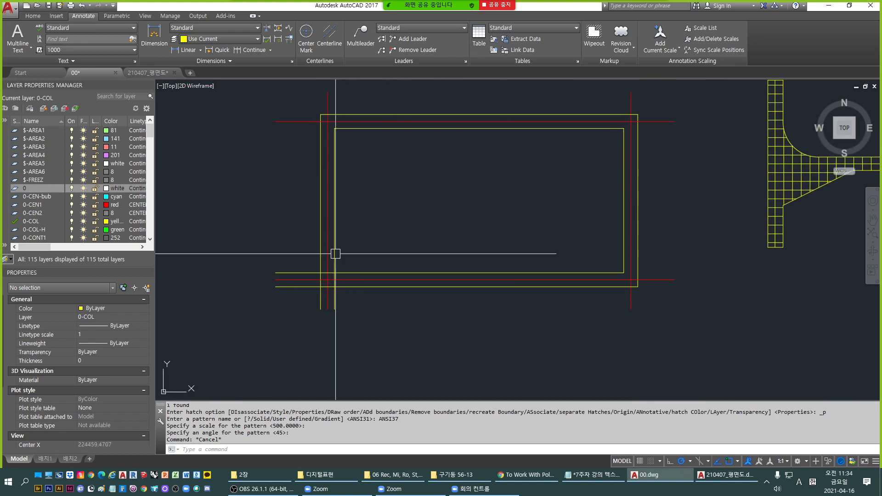
{"action": "key", "text": "Escape"}
{"action": "scroll", "coordinate": [541, 256], "scroll_direction": "up", "scroll_amount": 3}
{"action": "scroll", "coordinate": [508, 256], "scroll_direction": "down", "scroll_amount": 3}
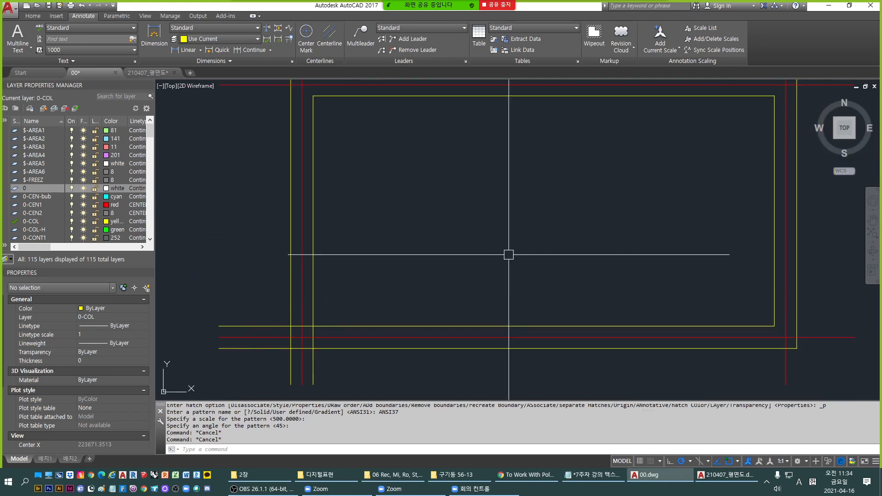
{"action": "key", "text": "Escape"}
{"action": "key", "text": "Escape"}
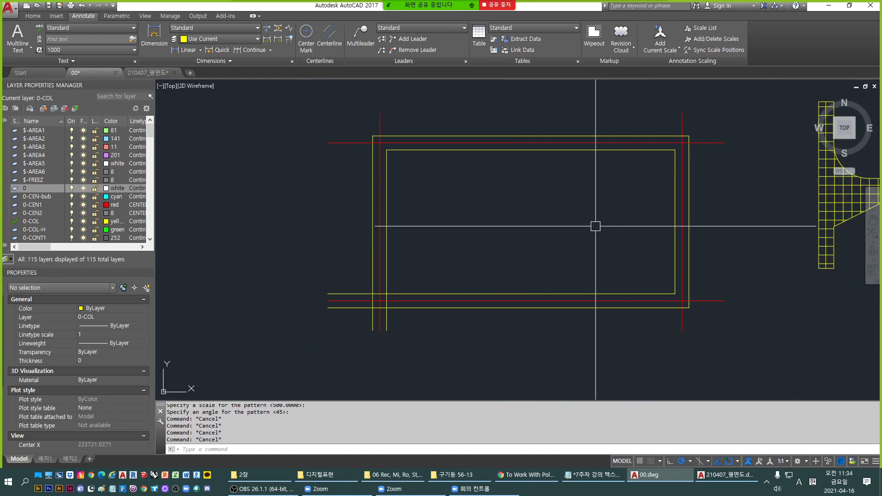
{"action": "type", "text": "H"}
{"action": "key", "text": "Return"}
{"action": "left_click", "coordinate": [595, 225]}
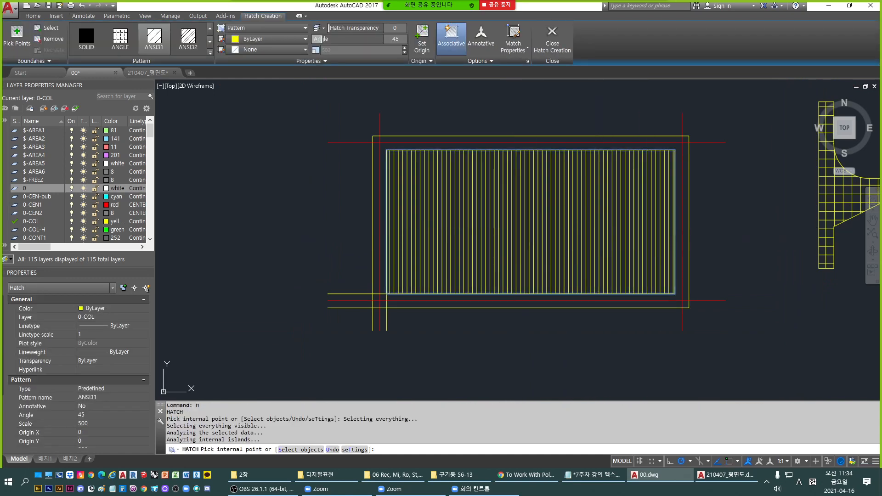
{"action": "key", "text": "Escape"}
{"action": "key", "text": "Escape"}
Match the properties of the T-shaped outline's ANSI37 hatch onto the room interior's hatch.
{"action": "key", "text": "Return"}
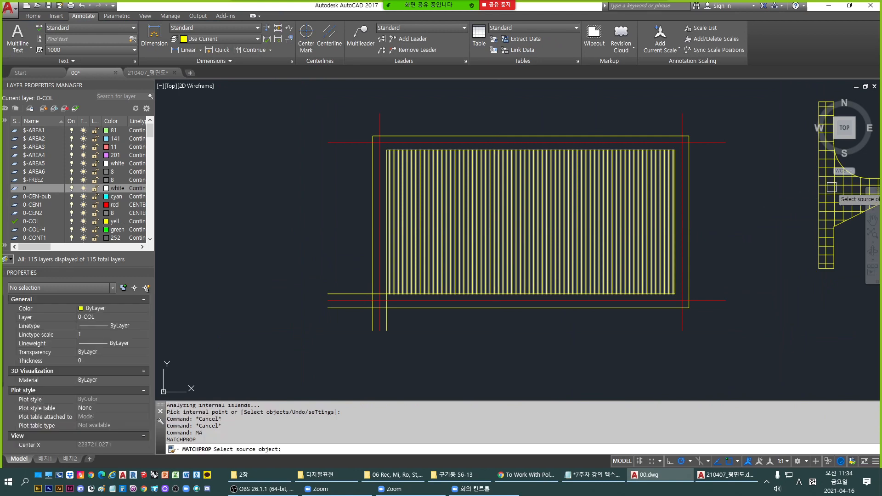
{"action": "left_click", "coordinate": [831, 185]}
{"action": "left_click", "coordinate": [521, 219]}
{"action": "key", "text": "Escape"}
Set the room interior hatch's scale to 1500 and deselect it.
{"action": "left_click", "coordinate": [512, 234]}
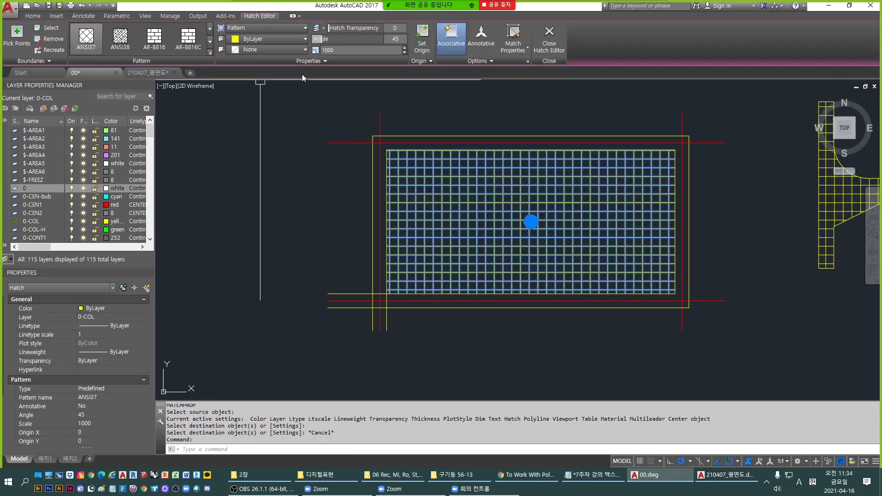
{"action": "left_click", "coordinate": [356, 51]}
{"action": "type", "text": "1500"}
{"action": "key", "text": "Return"}
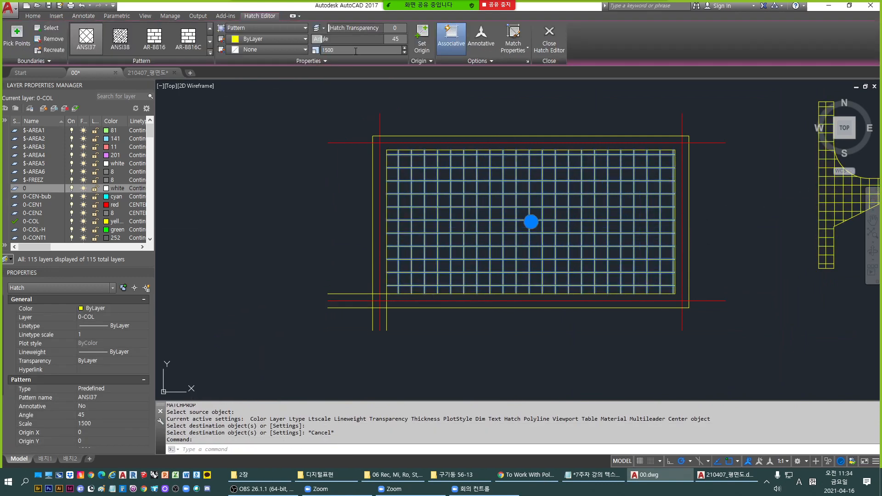
{"action": "key", "text": "Escape"}
Move the room interior's hatch to layer A-HAT254 and deselect it.
{"action": "left_click", "coordinate": [481, 226]}
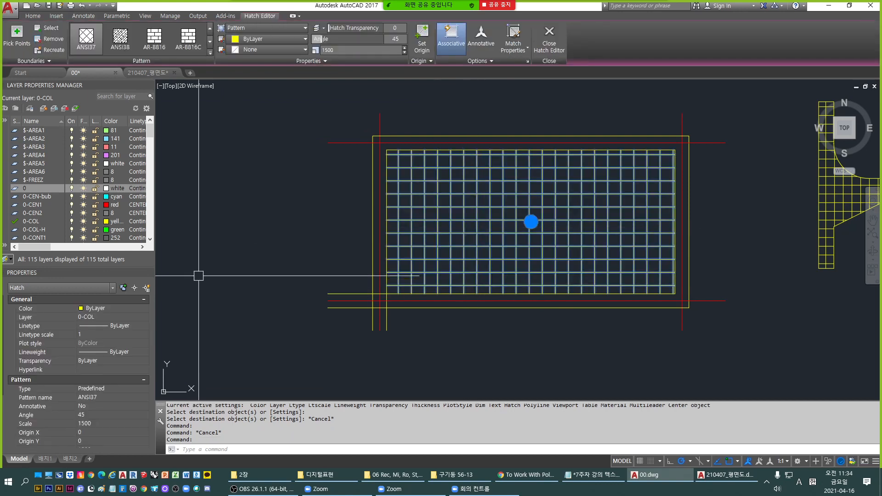
{"action": "left_click", "coordinate": [123, 317]}
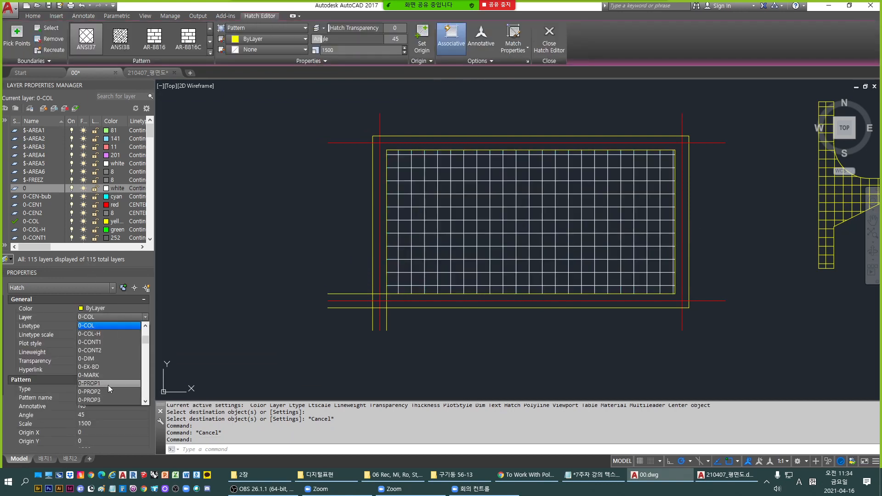
{"action": "scroll", "coordinate": [109, 385], "scroll_direction": "down", "scroll_amount": 5}
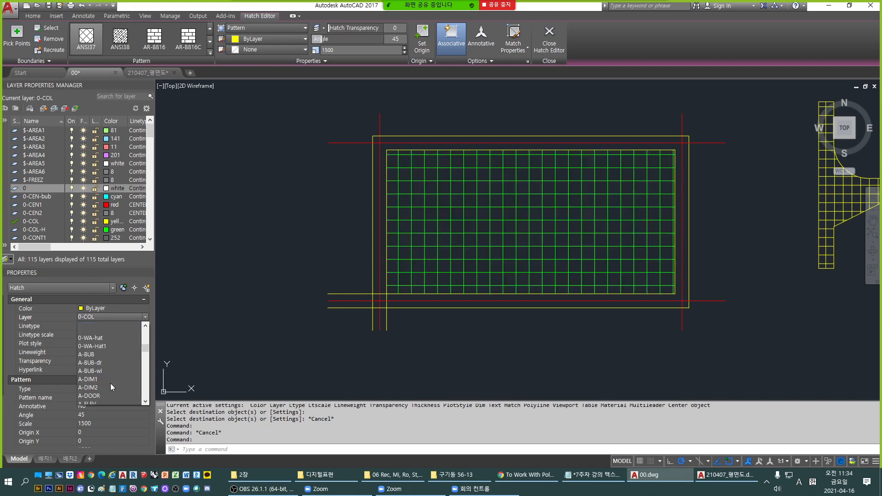
{"action": "scroll", "coordinate": [110, 383], "scroll_direction": "down", "scroll_amount": 2}
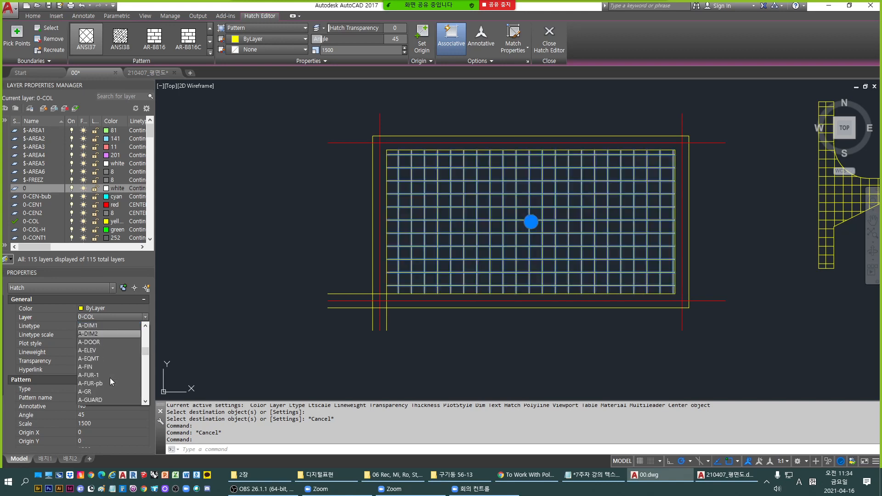
{"action": "scroll", "coordinate": [109, 388], "scroll_direction": "down", "scroll_amount": 2}
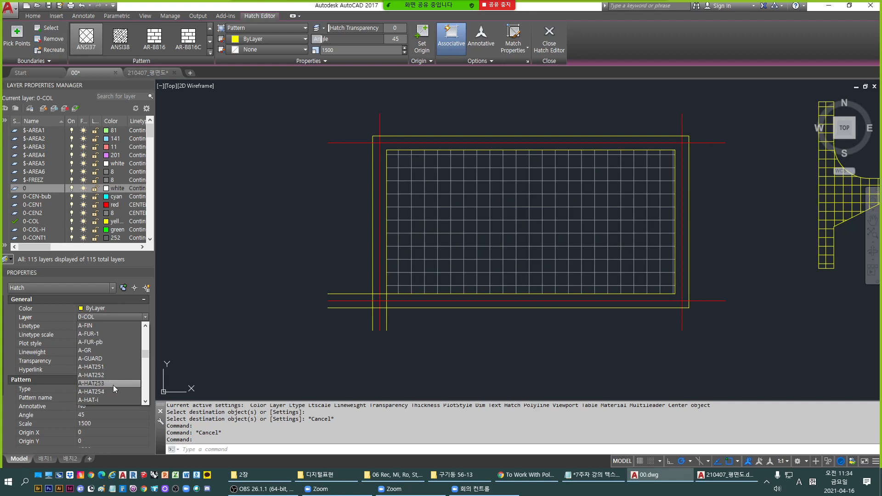
{"action": "left_click", "coordinate": [113, 385]}
{"action": "key", "text": "Escape"}
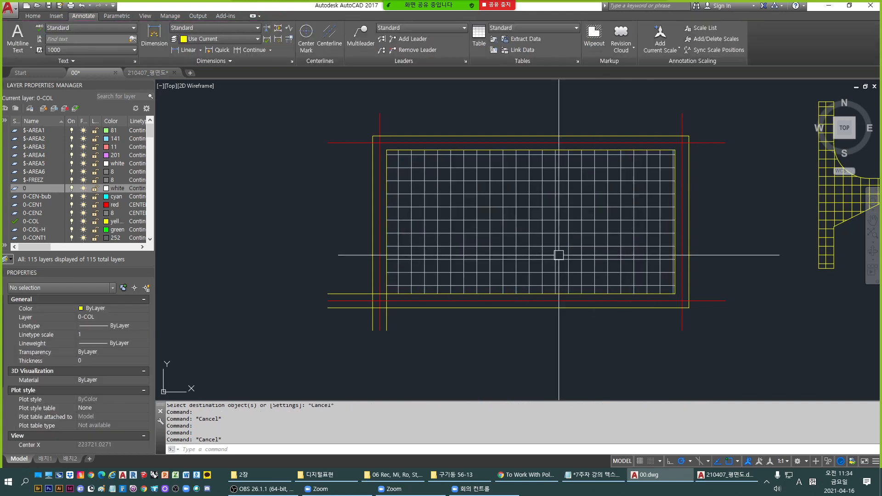
{"action": "mouse_move", "coordinate": [559, 261]}
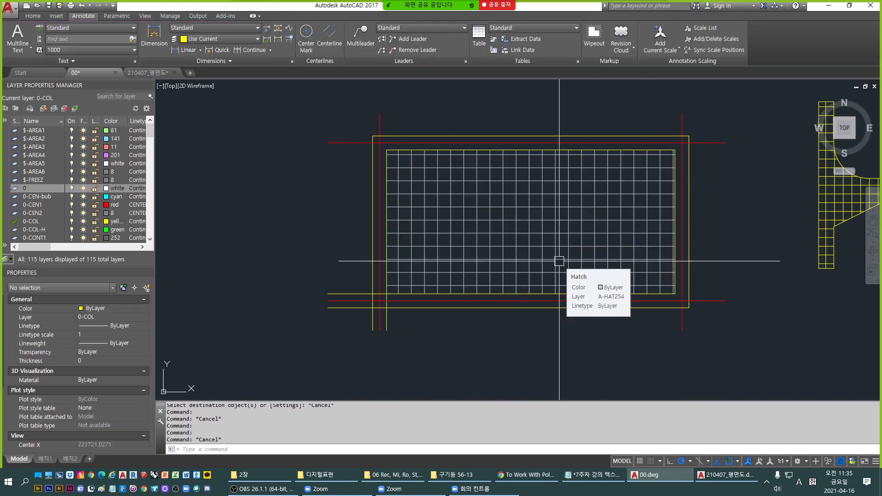
Examine how the room interior's hatch grid lines meet the inner wall edges at the room's corners.
{"action": "scroll", "coordinate": [449, 321], "scroll_direction": "up", "scroll_amount": 3}
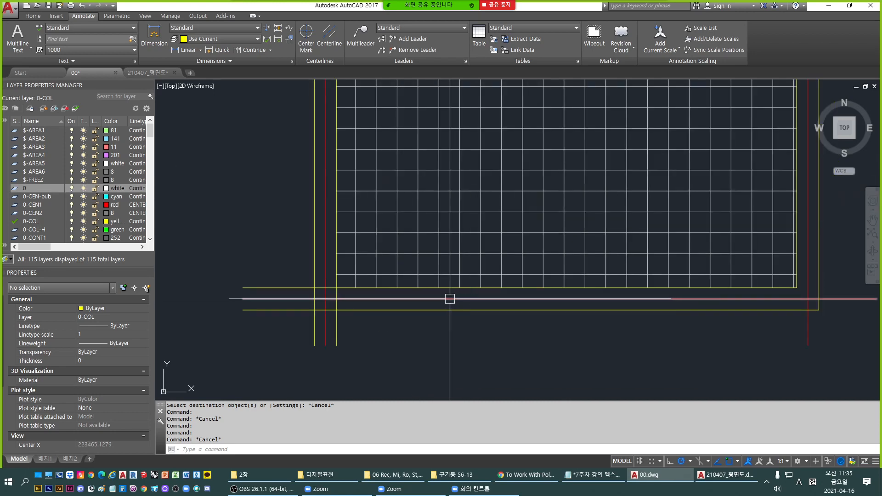
{"action": "scroll", "coordinate": [408, 248], "scroll_direction": "up", "scroll_amount": 5}
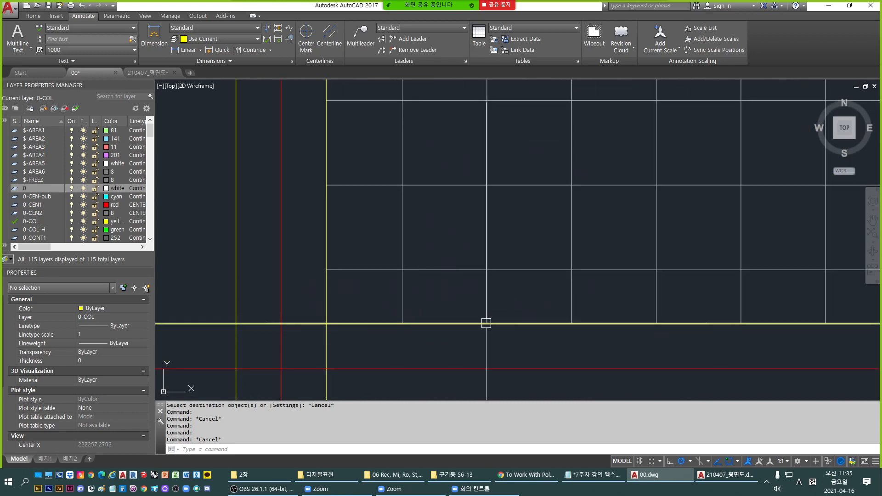
{"action": "scroll", "coordinate": [575, 303], "scroll_direction": "down", "scroll_amount": 7}
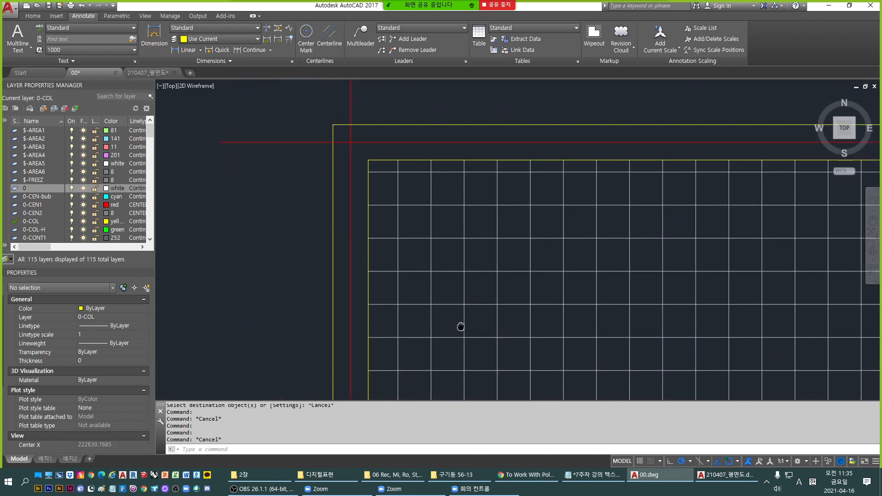
{"action": "middle_click_drag", "start_coordinate": [686, 181], "coordinate": [606, 186]}
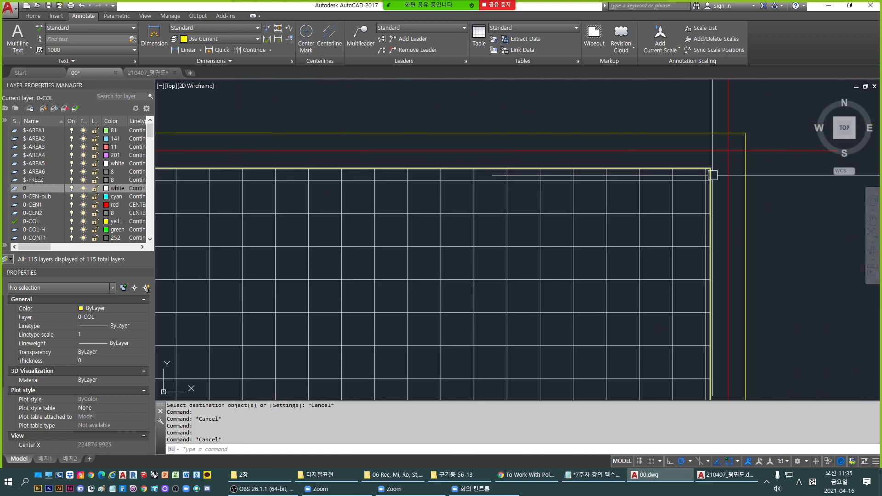
{"action": "scroll", "coordinate": [709, 193], "scroll_direction": "up", "scroll_amount": 6}
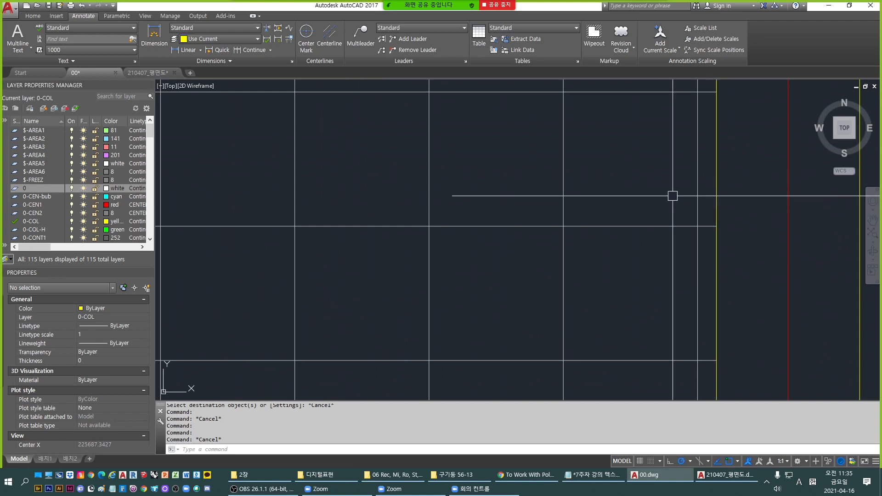
{"action": "scroll", "coordinate": [672, 196], "scroll_direction": "down", "scroll_amount": 4}
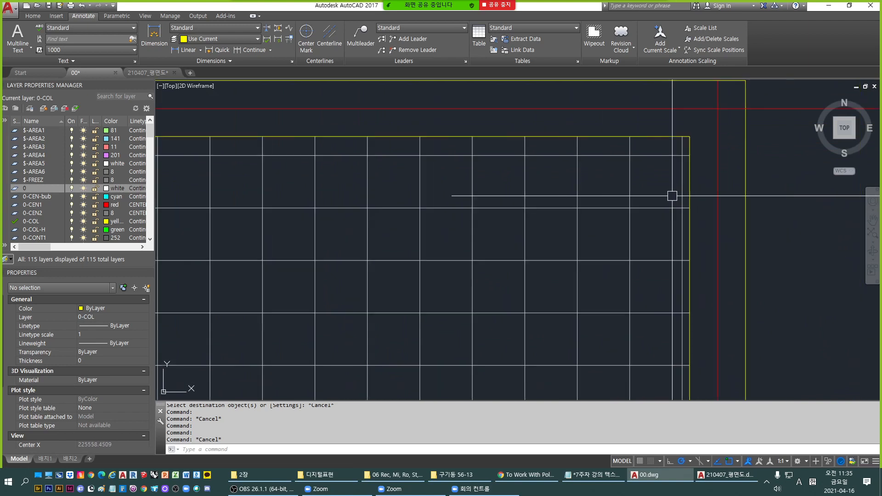
{"action": "scroll", "coordinate": [671, 195], "scroll_direction": "down", "scroll_amount": 3}
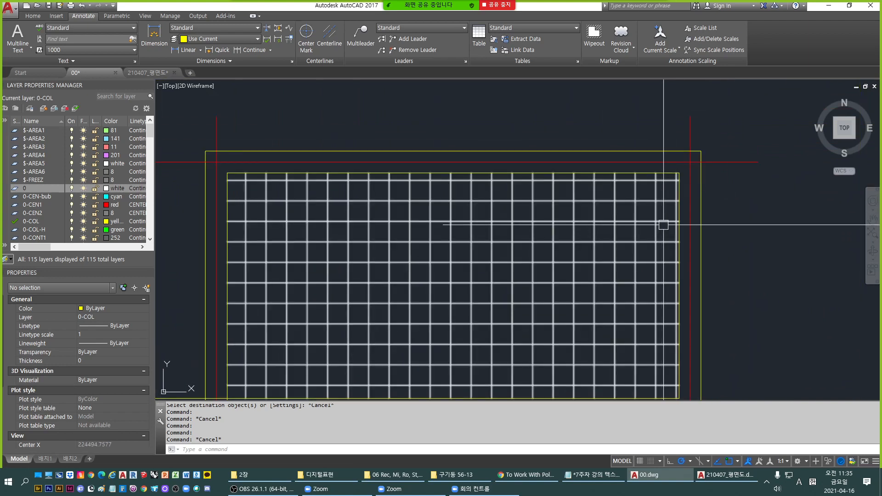
{"action": "middle_click_drag", "start_coordinate": [693, 209], "coordinate": [799, 191]}
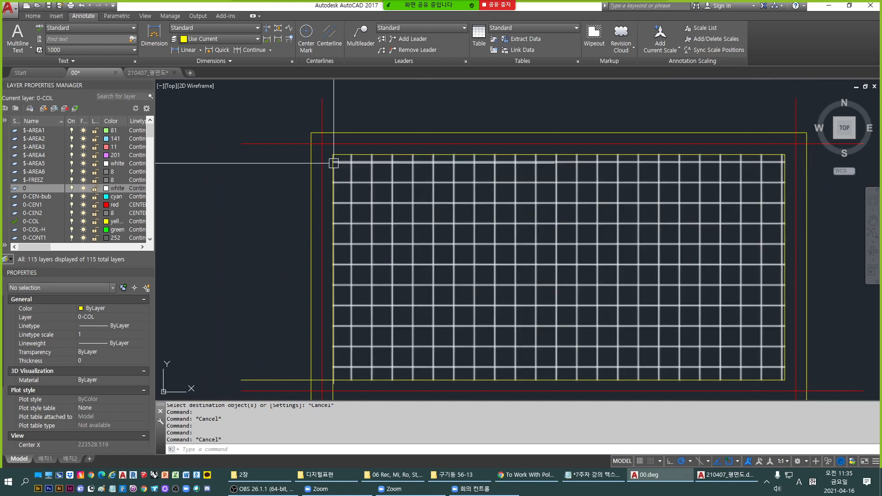
{"action": "mouse_move", "coordinate": [356, 159]}
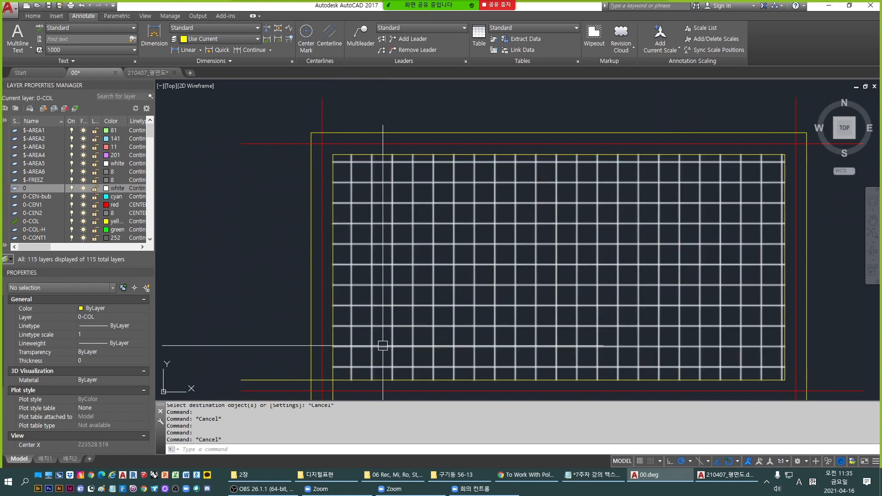
{"action": "middle_click_drag", "start_coordinate": [399, 302], "coordinate": [376, 271]}
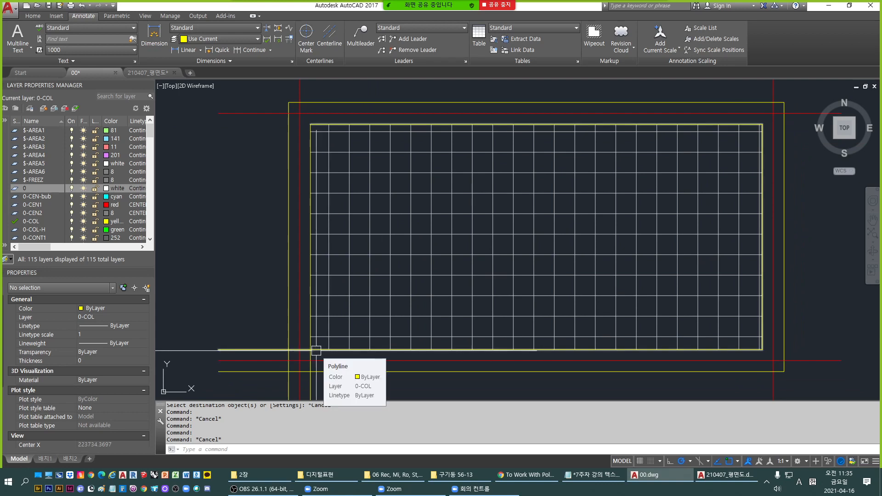
{"action": "scroll", "coordinate": [316, 351], "scroll_direction": "down", "scroll_amount": 3}
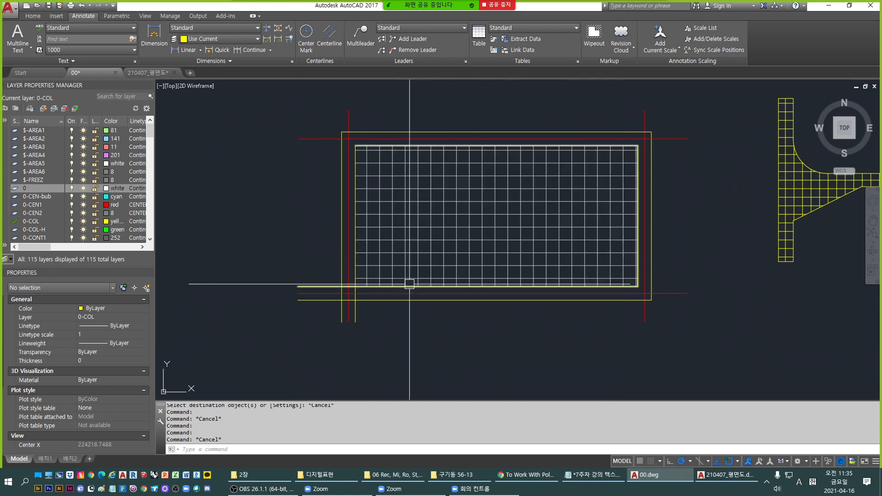
{"action": "mouse_move", "coordinate": [359, 281]}
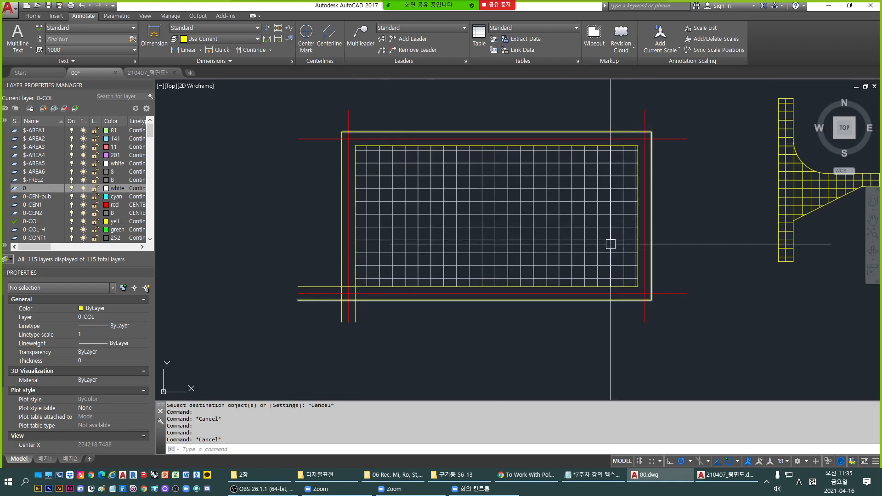
Set the room interior hatch's origin to the upper-right inner corner of the room.
{"action": "left_click", "coordinate": [528, 191]}
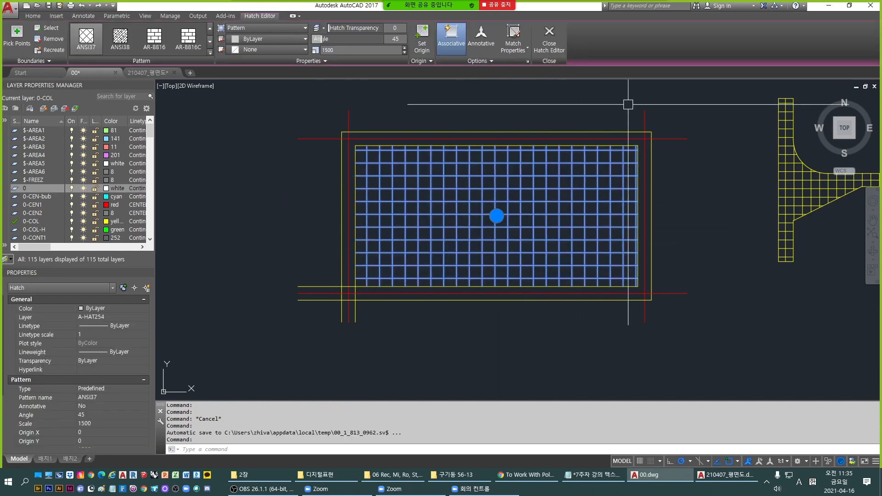
{"action": "left_click", "coordinate": [422, 45]}
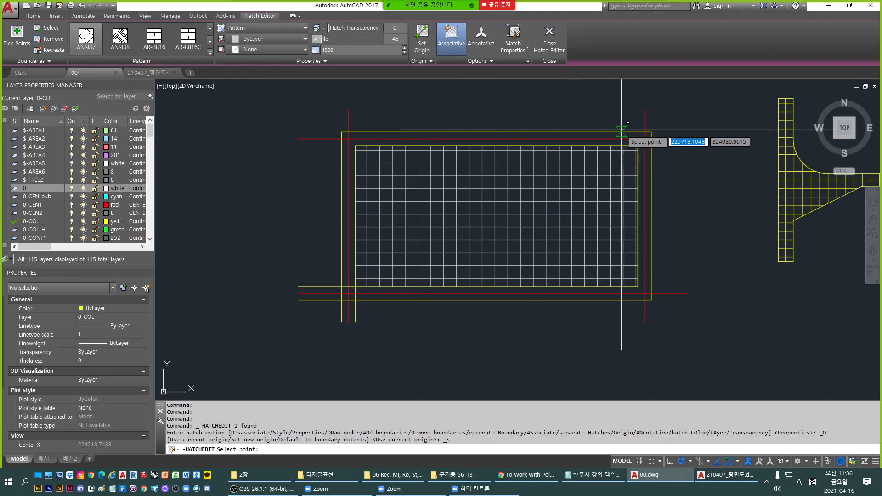
{"action": "scroll", "coordinate": [639, 147], "scroll_direction": "up", "scroll_amount": 4}
{"action": "scroll", "coordinate": [614, 156], "scroll_direction": "up", "scroll_amount": 2}
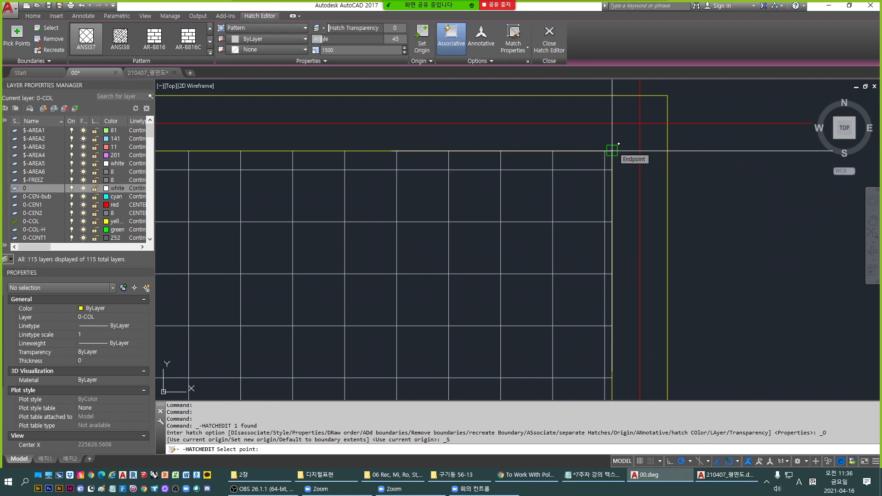
{"action": "left_click", "coordinate": [611, 151]}
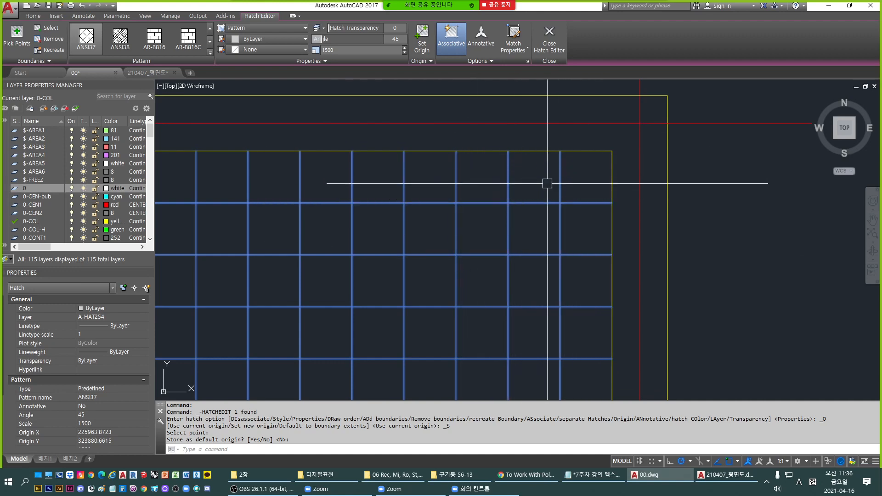
Examine how the shifted hatch grid meets the wall edges at the room's upper-left inner corner.
{"action": "scroll", "coordinate": [365, 242], "scroll_direction": "down", "scroll_amount": 3}
{"action": "mouse_move", "coordinate": [366, 242]}
{"action": "middle_mouse_down"}
{"action": "mouse_move", "coordinate": [453, 187]}
{"action": "mouse_move", "coordinate": [675, 173]}
{"action": "middle_mouse_up"}
{"action": "scroll", "coordinate": [422, 138], "scroll_direction": "up", "scroll_amount": 5}
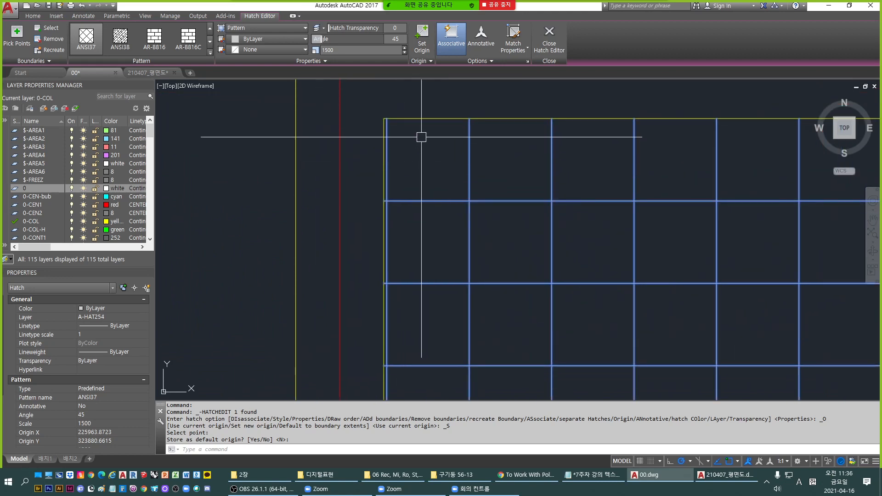
{"action": "scroll", "coordinate": [411, 135], "scroll_direction": "down", "scroll_amount": 4}
{"action": "scroll", "coordinate": [675, 255], "scroll_direction": "up", "scroll_amount": 4}
{"action": "scroll", "coordinate": [681, 279], "scroll_direction": "down", "scroll_amount": 4}
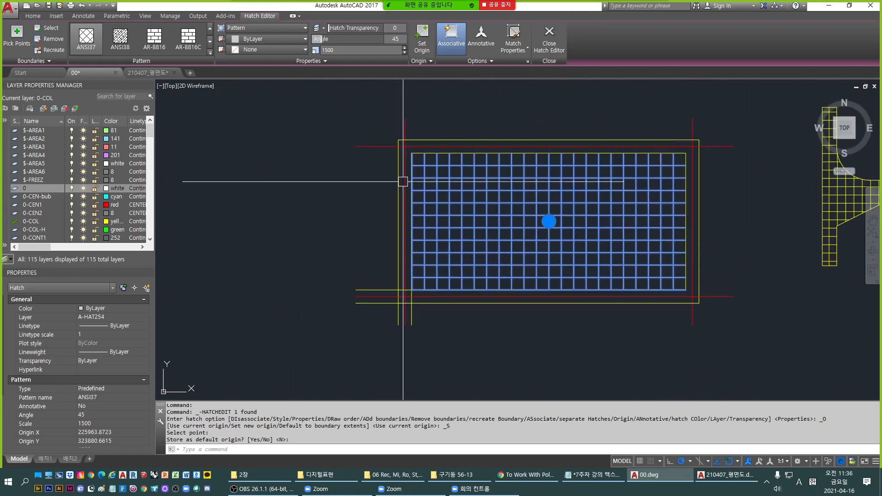
{"action": "scroll", "coordinate": [403, 181], "scroll_direction": "up", "scroll_amount": 6}
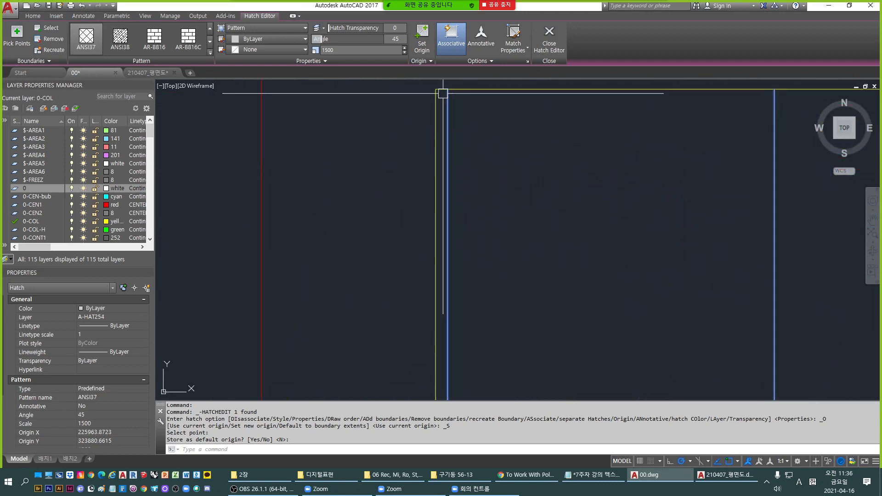
{"action": "scroll", "coordinate": [437, 93], "scroll_direction": "down", "scroll_amount": 2}
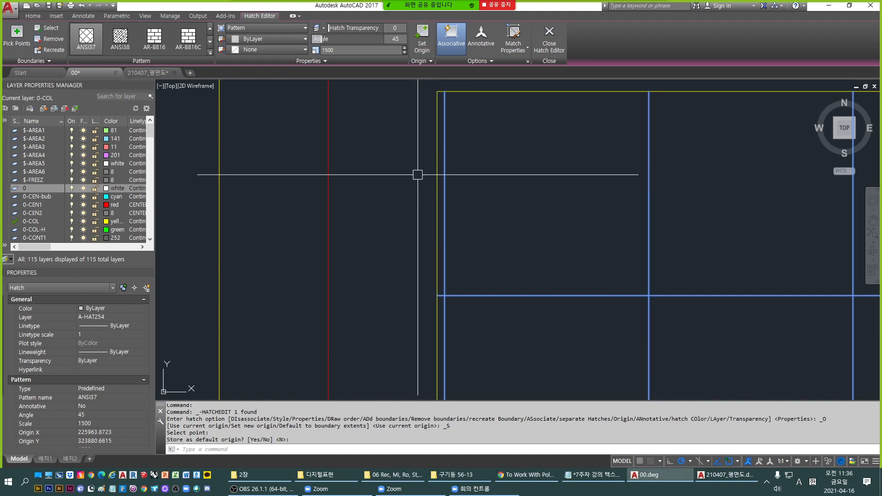
{"action": "scroll", "coordinate": [448, 131], "scroll_direction": "down", "scroll_amount": 3}
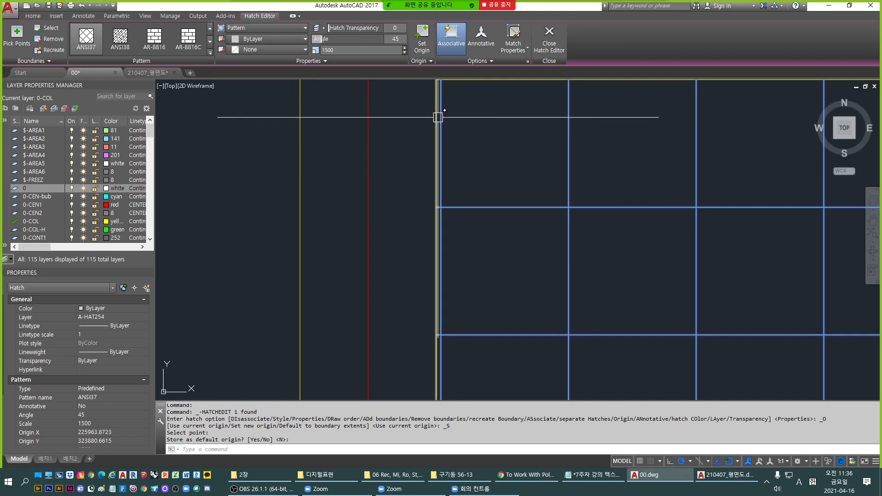
{"action": "scroll", "coordinate": [420, 180], "scroll_direction": "down", "scroll_amount": 4}
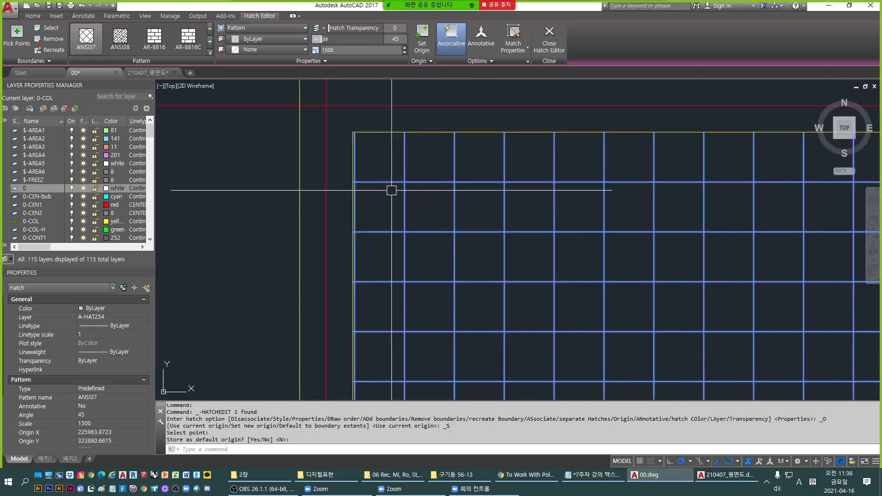
{"action": "scroll", "coordinate": [386, 203], "scroll_direction": "down", "scroll_amount": 3}
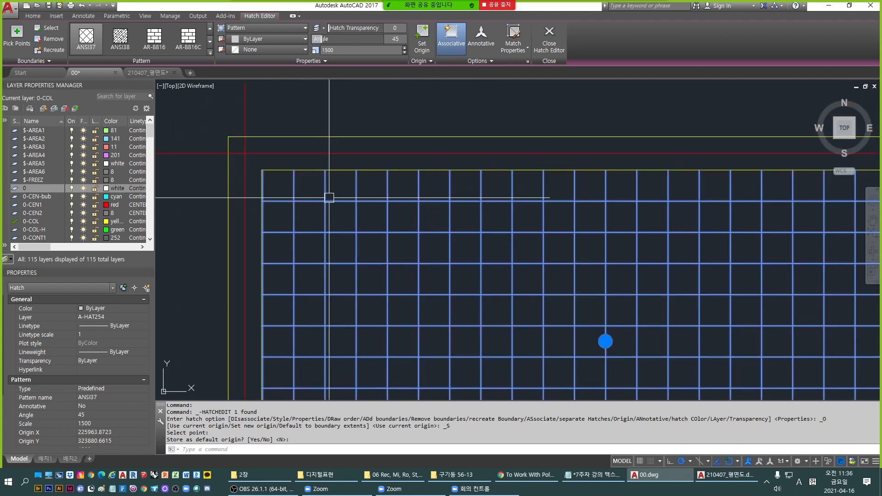
Measure the room's inner width along its upper edge, starting from the upper-left inner corner.
{"action": "type", "text": "d"}
{"action": "key", "text": "Return"}
{"action": "key", "text": "Escape"}
{"action": "key", "text": "Escape"}
{"action": "type", "text": "d"}
{"action": "key", "text": "Return"}
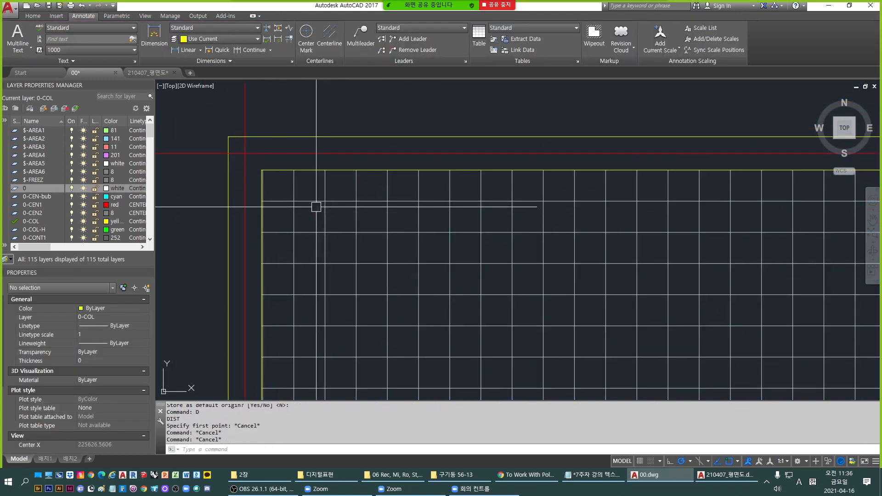
{"action": "left_click", "coordinate": [262, 171]}
{"action": "scroll", "coordinate": [414, 193], "scroll_direction": "down", "scroll_amount": 2}
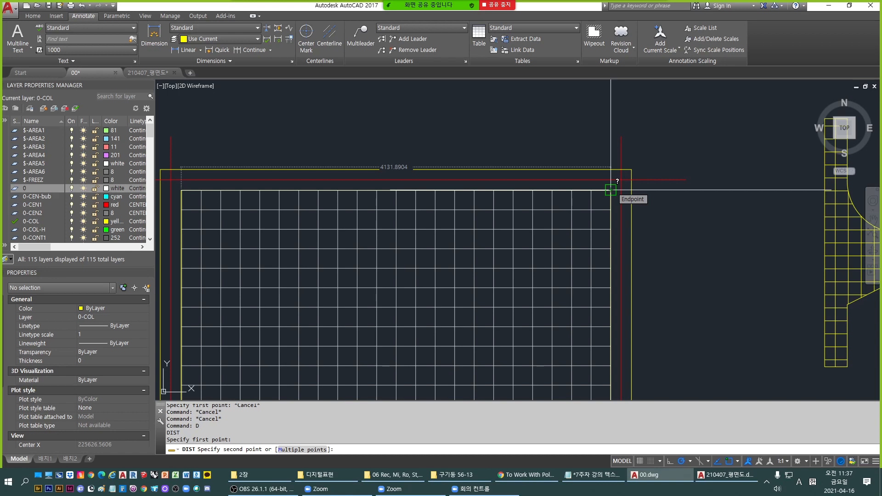
{"action": "key", "text": "Escape"}
{"action": "scroll", "coordinate": [477, 179], "scroll_direction": "down", "scroll_amount": 3}
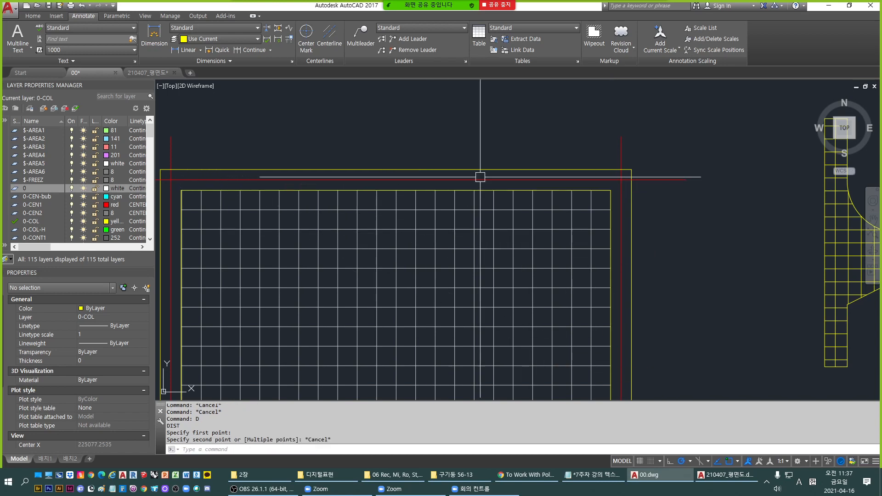
Turn off the associative boundary option for the room interior's hatch.
{"action": "left_click", "coordinate": [445, 258]}
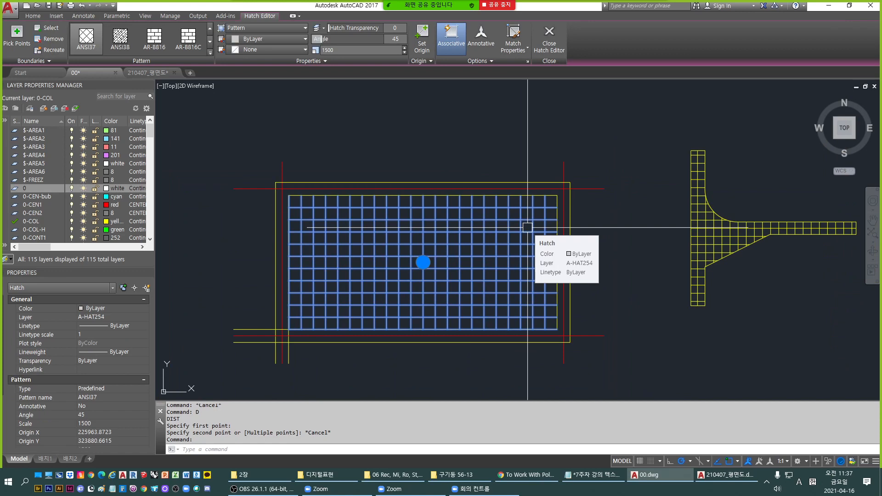
{"action": "left_click", "coordinate": [448, 41]}
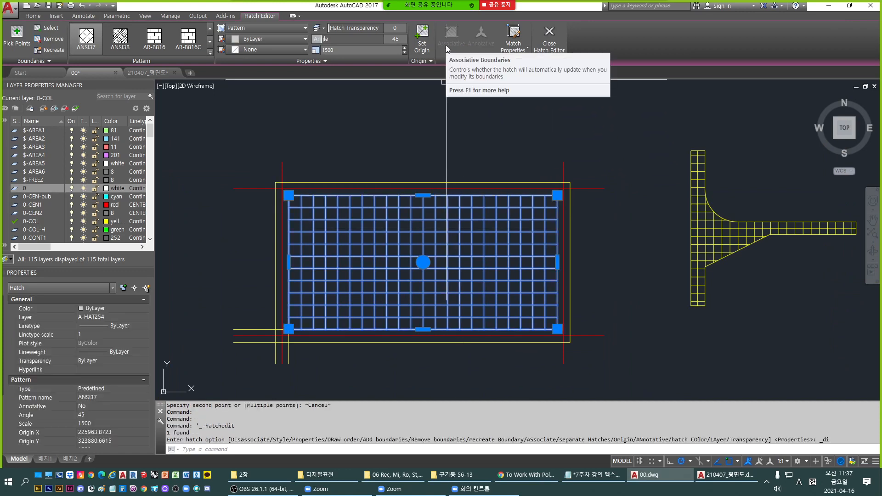
Undo the removal of the associative boundary from the room interior's hatch.
{"action": "key", "text": "ctrl+z"}
{"action": "key", "text": "Escape"}
{"action": "left_click", "coordinate": [468, 252]}
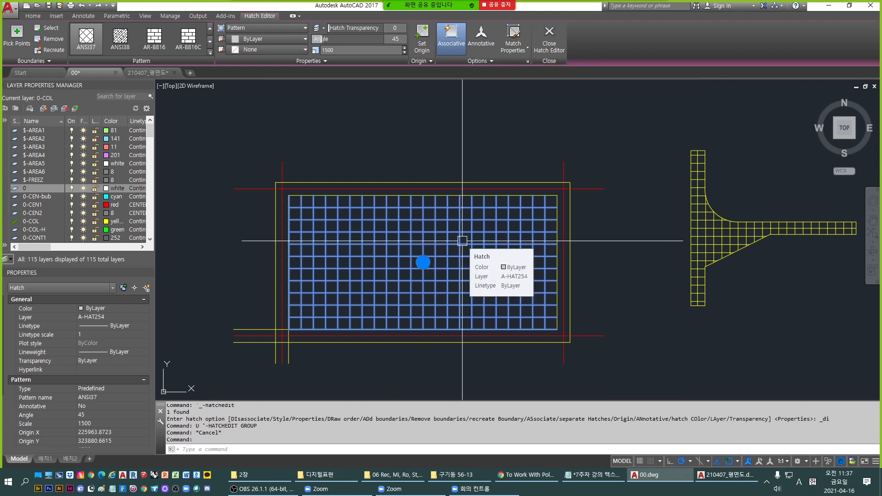
{"action": "scroll", "coordinate": [491, 252], "scroll_direction": "up", "scroll_amount": 2}
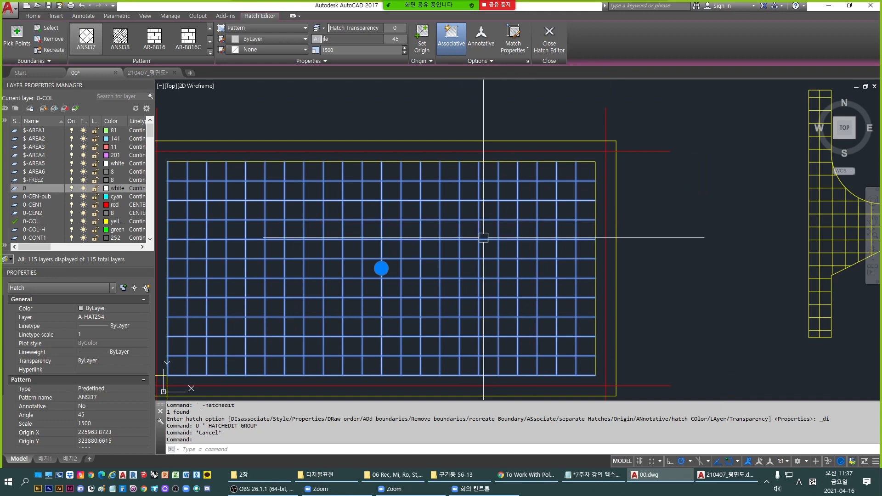
{"action": "middle_click_drag", "start_coordinate": [266, 178], "coordinate": [333, 171]}
{"action": "scroll", "coordinate": [511, 158], "scroll_direction": "down", "scroll_amount": 2}
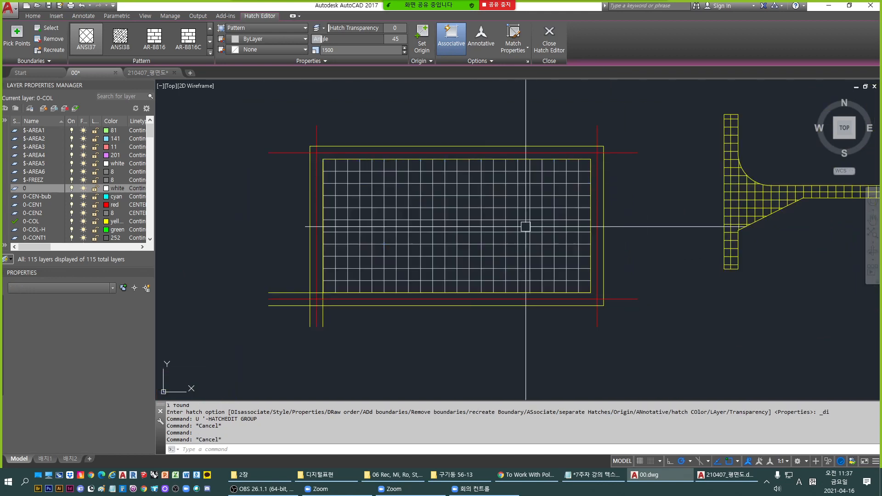
{"action": "key", "text": "Escape"}
Draw a slanted polyline about 4005 long at about 97 degrees, crossing the room from below its lower wall to above its upper wall.
{"action": "type", "text": "l"}
{"action": "key", "text": "Return"}
{"action": "left_click", "coordinate": [538, 362]}
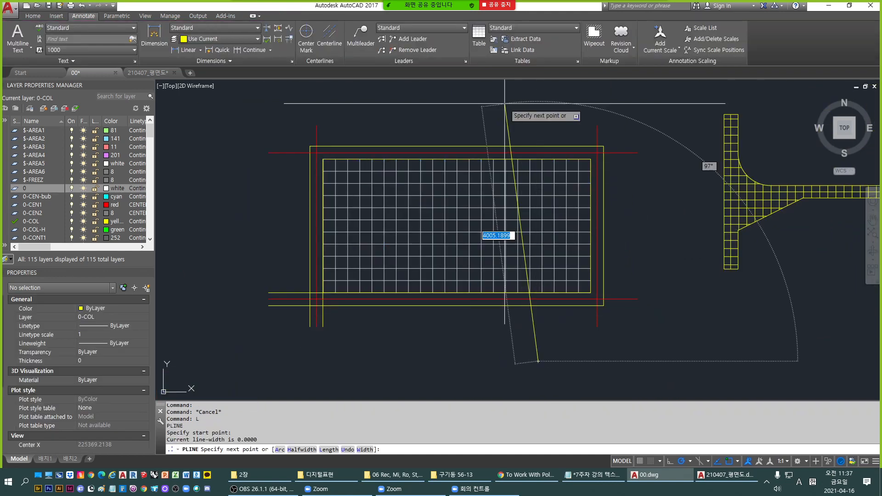
{"action": "left_click", "coordinate": [504, 104]}
{"action": "key", "text": "Escape"}
{"action": "key", "text": "Escape"}
Trim away the part of the room hatch to the right of the slanted polyline.
{"action": "scroll", "coordinate": [516, 162], "scroll_direction": "up", "scroll_amount": 2}
{"action": "type", "text": "tr"}
{"action": "key", "text": "space"}
{"action": "left_click", "coordinate": [504, 126]}
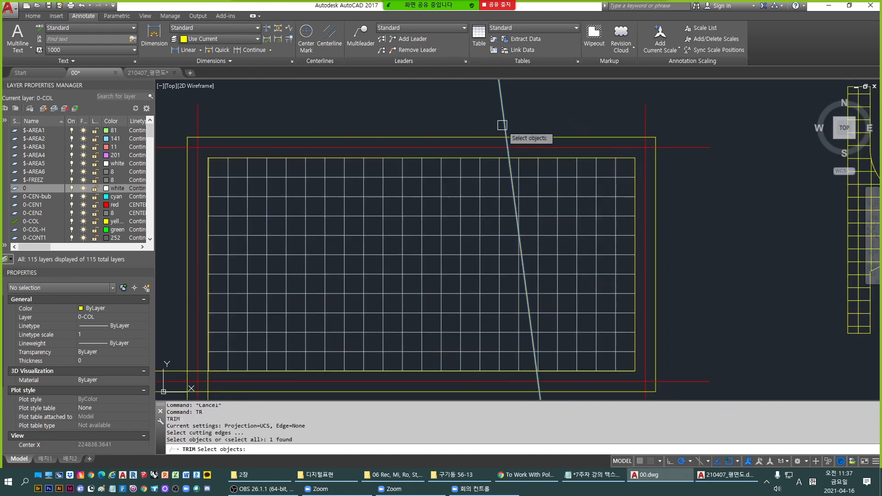
{"action": "key", "text": "space"}
{"action": "left_click", "coordinate": [549, 193]}
{"action": "key", "text": "Escape"}
Erase the slanted polyline used as the cutting edge.
{"action": "left_click", "coordinate": [503, 120]}
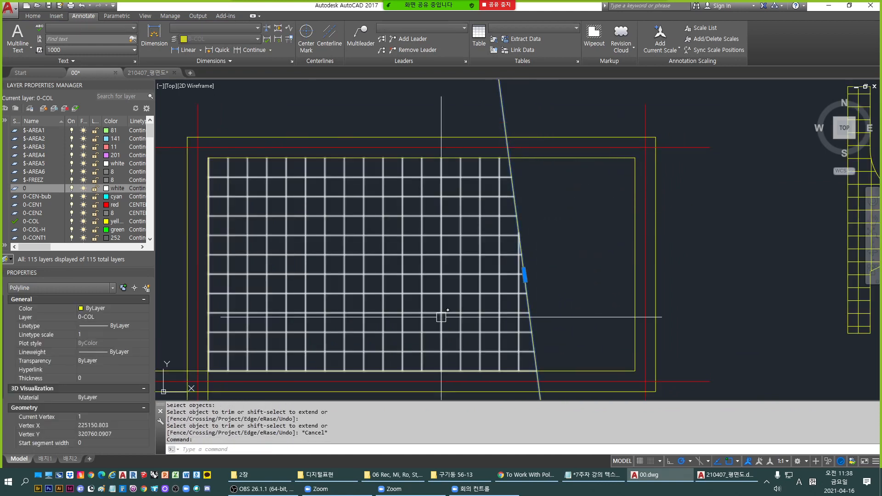
{"action": "type", "text": "e"}
{"action": "key", "text": "space"}
{"action": "left_click", "coordinate": [505, 249]}
{"action": "key", "text": "Escape"}
Undo the polyline's erasure and the trim of the room hatch.
{"action": "key", "text": "ctrl+z"}
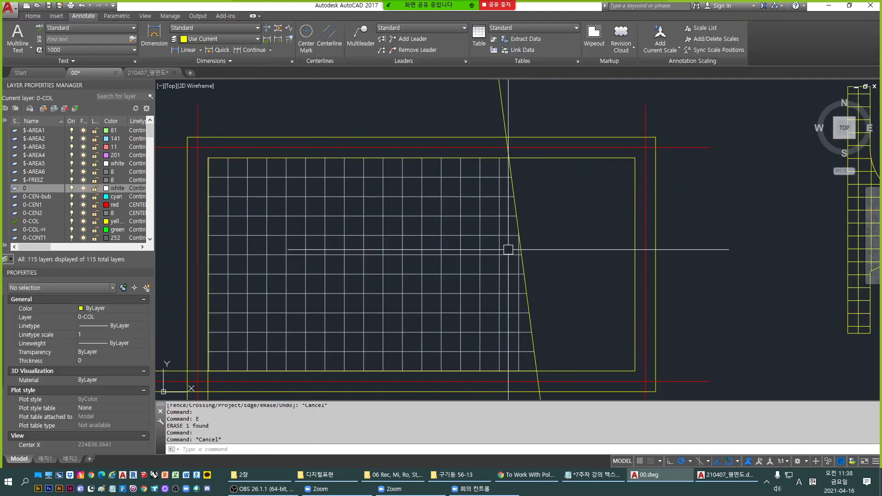
{"action": "type", "text": "u"}
{"action": "key", "text": "space"}
{"action": "key", "text": "Escape"}
Erase the slanted polyline crossing the room.
{"action": "left_click", "coordinate": [506, 106]}
{"action": "type", "text": "e"}
{"action": "key", "text": "space"}
{"action": "key", "text": "Escape"}
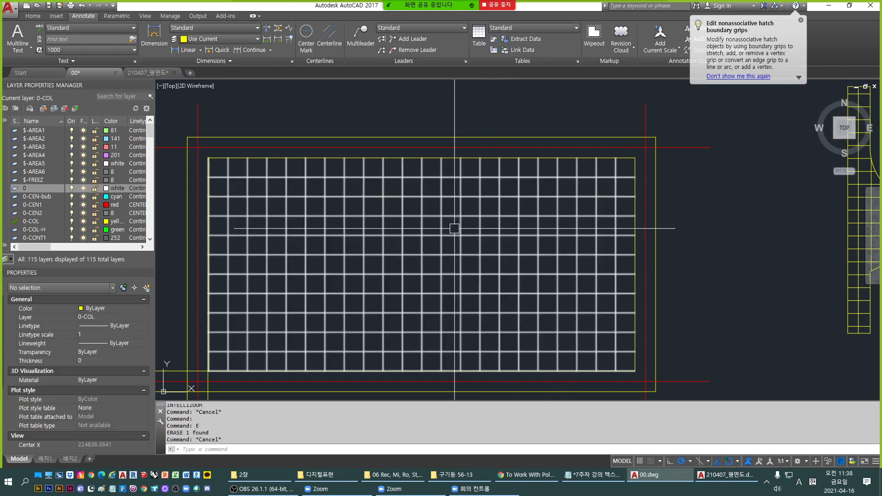
Turn off the associative boundary option for the room interior's hatch.
{"action": "left_click", "coordinate": [454, 229]}
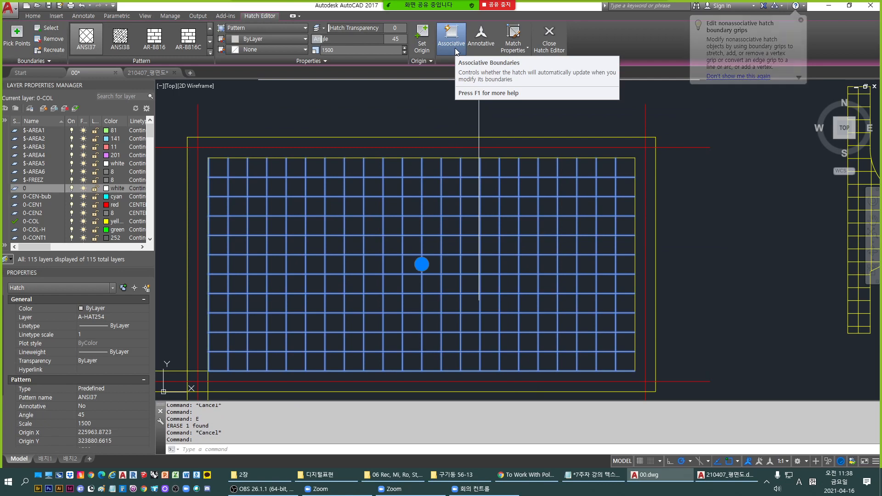
{"action": "left_click", "coordinate": [451, 39]}
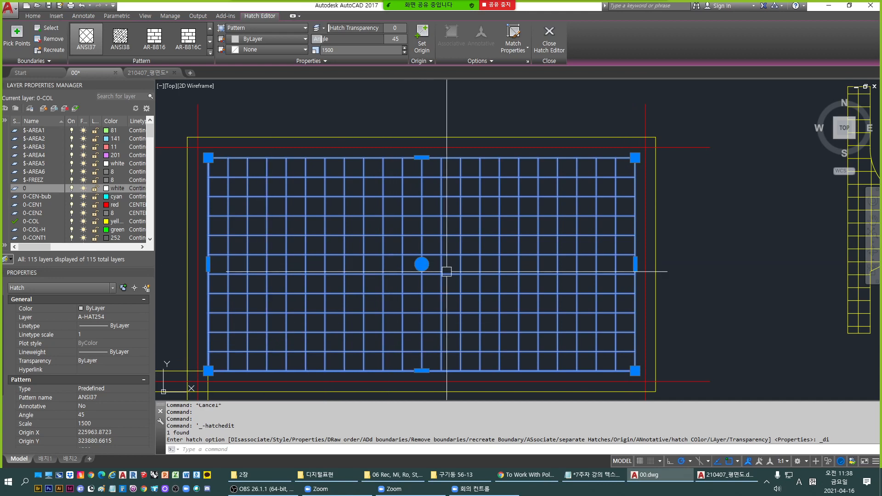
Stretch the right edge of the room hatch inward, away from the right wall.
{"action": "scroll", "coordinate": [459, 202], "scroll_direction": "down", "scroll_amount": 3}
{"action": "scroll", "coordinate": [473, 238], "scroll_direction": "up", "scroll_amount": 3}
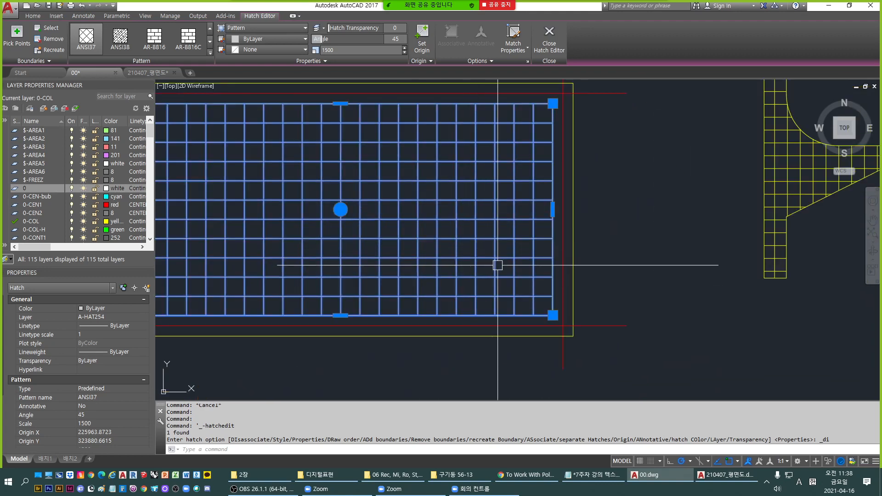
{"action": "left_click", "coordinate": [503, 228]}
{"action": "left_click", "coordinate": [449, 210]}
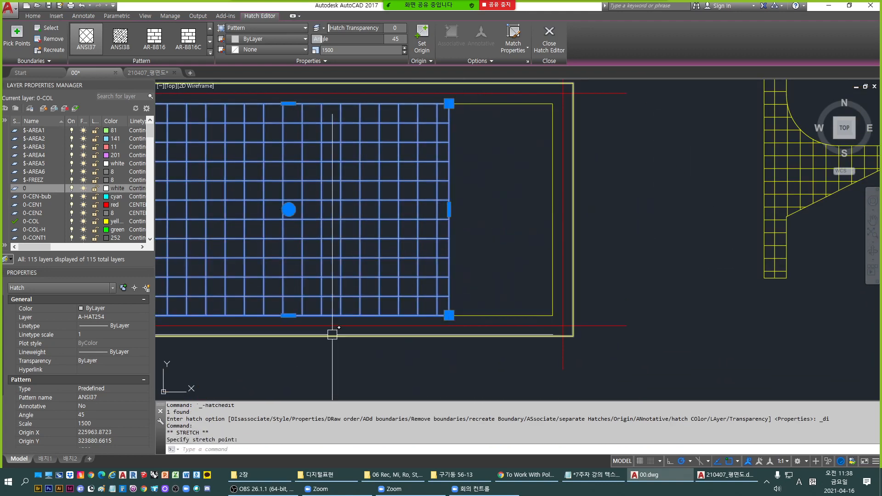
Stretch the hatch's right edge back out to the inner face of the room's right wall.
{"action": "middle_click_drag", "start_coordinate": [404, 236], "coordinate": [477, 255]}
{"action": "left_click", "coordinate": [521, 227]}
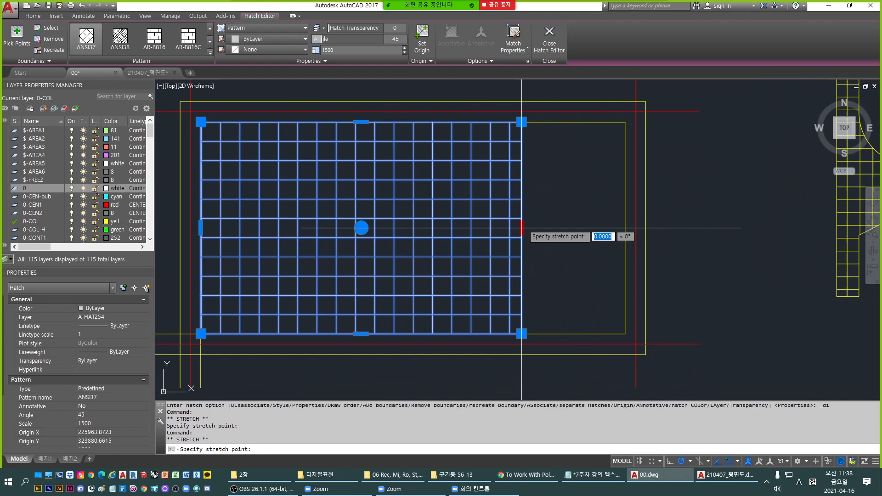
{"action": "left_click", "coordinate": [625, 225]}
{"action": "key", "text": "Escape"}
Draw a steep polyline across the right half of the room, from below the lower wall to above the upper wall.
{"action": "scroll", "coordinate": [506, 266], "scroll_direction": "down", "scroll_amount": 2}
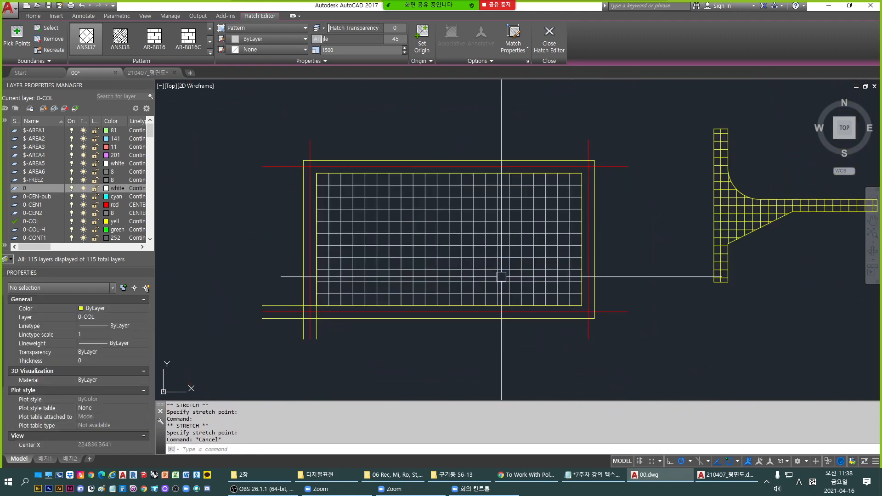
{"action": "type", "text": "pl"}
{"action": "key", "text": "Return"}
{"action": "left_click", "coordinate": [509, 379]}
{"action": "left_click", "coordinate": [499, 116]}
{"action": "key", "text": "Escape"}
Trim away the room hatch to the right of the steep polyline.
{"action": "type", "text": "tr"}
{"action": "key", "text": "Return"}
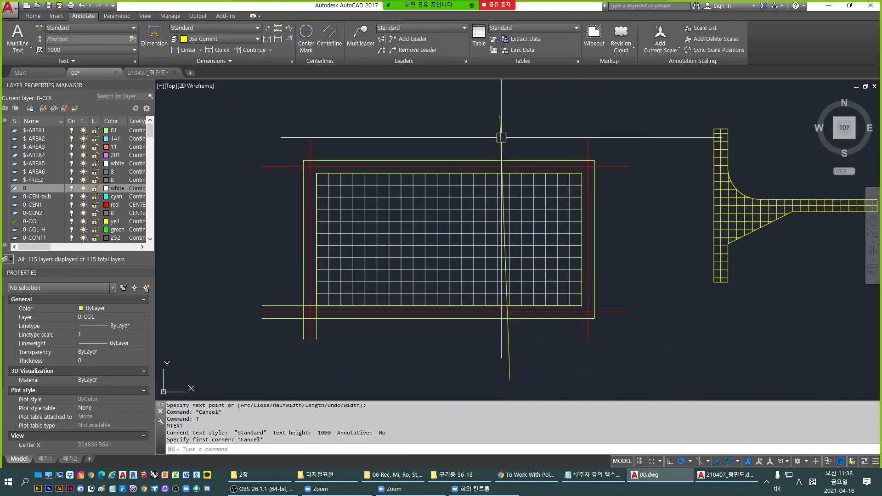
{"action": "left_click", "coordinate": [501, 145]}
{"action": "key", "text": "Return"}
{"action": "left_click", "coordinate": [536, 198]}
{"action": "key", "text": "Escape"}
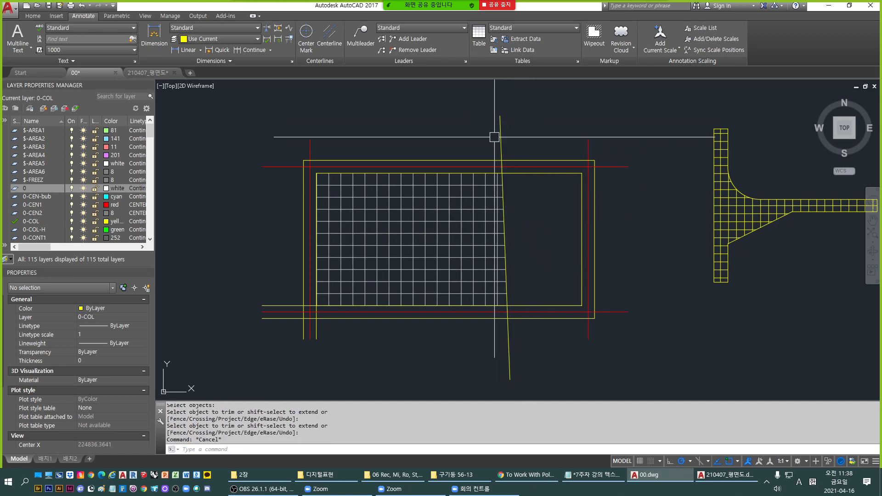
Erase the steep polyline used to trim the room hatch.
{"action": "left_click", "coordinate": [501, 139]}
{"action": "type", "text": "e"}
{"action": "key", "text": "Return"}
{"action": "key", "text": "Escape"}
{"action": "left_click", "coordinate": [453, 214]}
{"action": "key", "text": "Escape"}
Stretch the trimmed hatch's upper-right and lower-right corners to the matching inner corners of the room.
{"action": "left_click", "coordinate": [485, 226]}
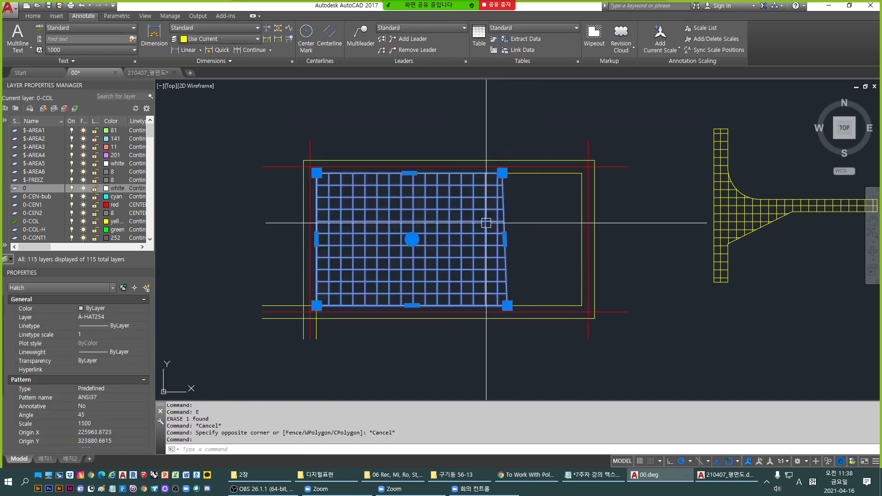
{"action": "mouse_move", "coordinate": [507, 306]}
{"action": "scroll", "coordinate": [516, 232], "scroll_direction": "up", "scroll_amount": 3}
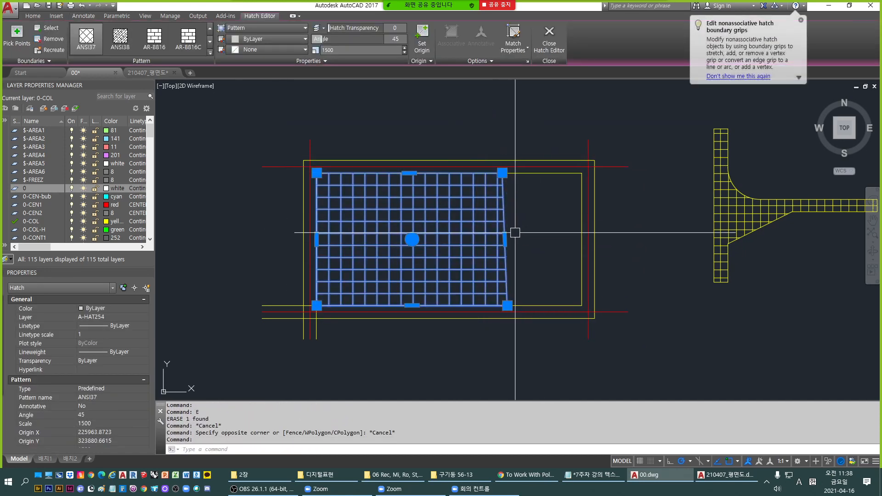
{"action": "left_click", "coordinate": [492, 136]}
{"action": "left_click", "coordinate": [610, 136]}
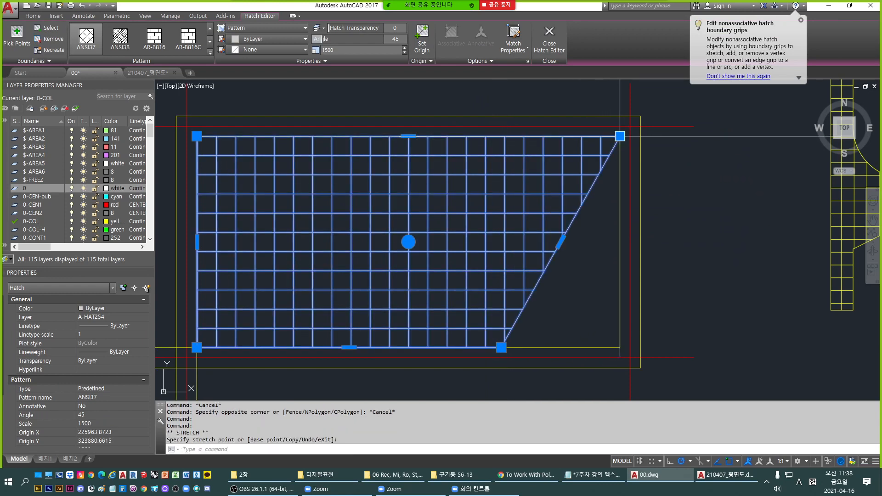
{"action": "mouse_move", "coordinate": [515, 272]}
{"action": "middle_mouse_down"}
{"action": "mouse_move", "coordinate": [502, 173]}
{"action": "mouse_move", "coordinate": [484, 239]}
{"action": "mouse_move", "coordinate": [493, 294]}
{"action": "middle_mouse_up"}
{"action": "left_click", "coordinate": [488, 249]}
{"action": "left_click", "coordinate": [607, 250]}
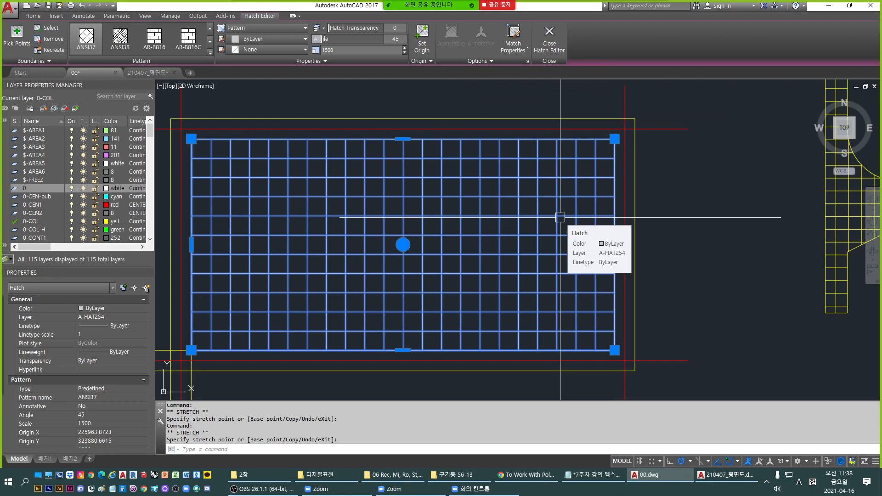
{"action": "key", "text": "Escape"}
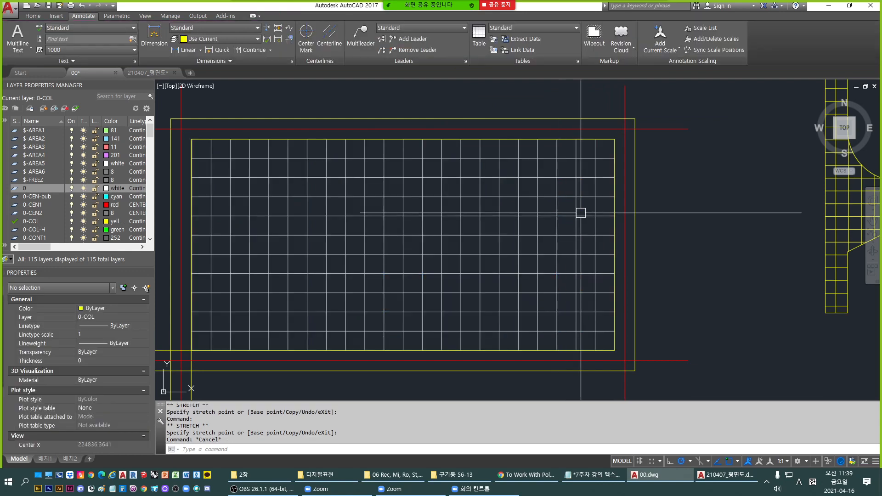
{"action": "scroll", "coordinate": [549, 231], "scroll_direction": "down", "scroll_amount": 4}
{"action": "key", "text": "Escape"}
{"action": "key", "text": "Escape"}
{"action": "key", "text": "Escape"}
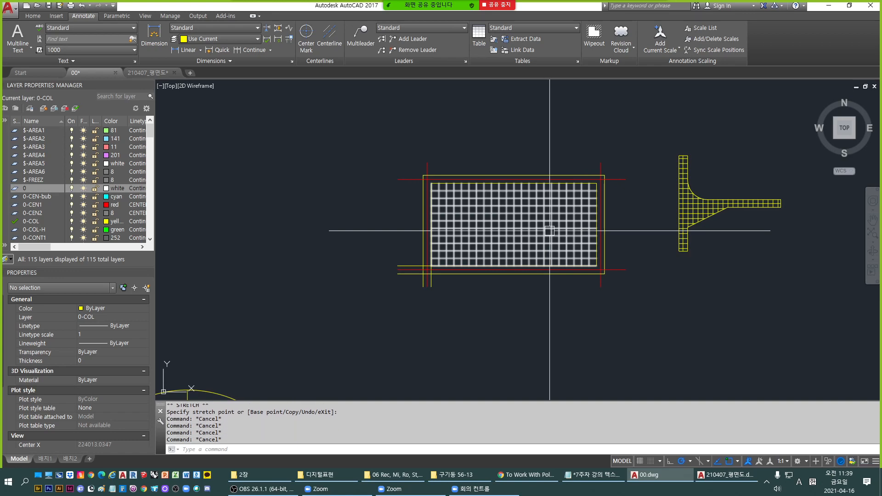
{"action": "key", "text": "Escape"}
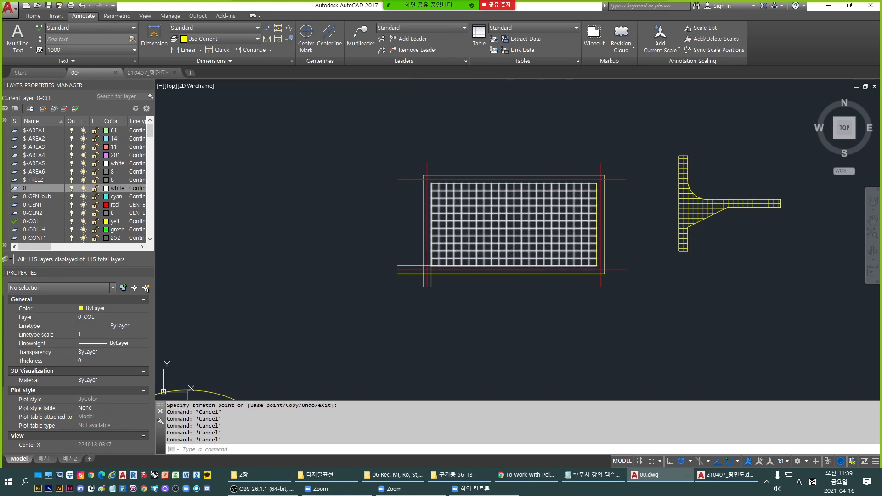
{"action": "type", "text": "h"}
{"action": "key", "text": "Return"}
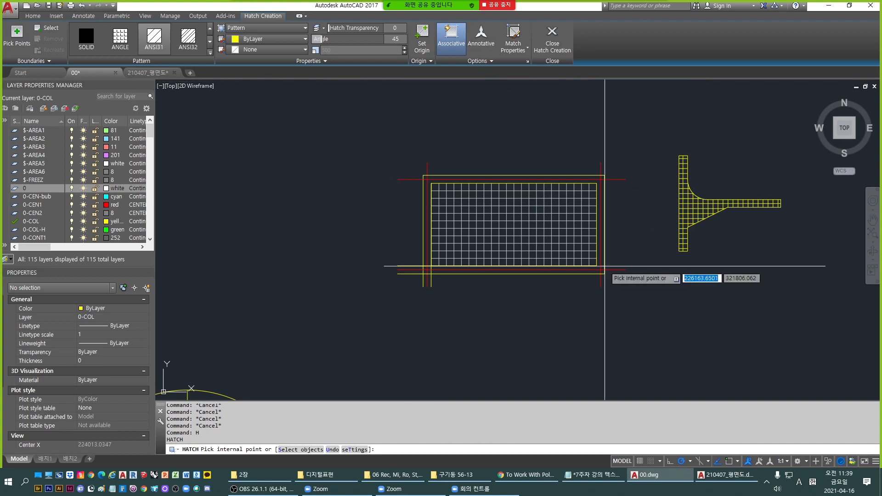
{"action": "key", "text": "Escape"}
{"action": "key", "text": "Escape"}
{"action": "key", "text": "Escape"}
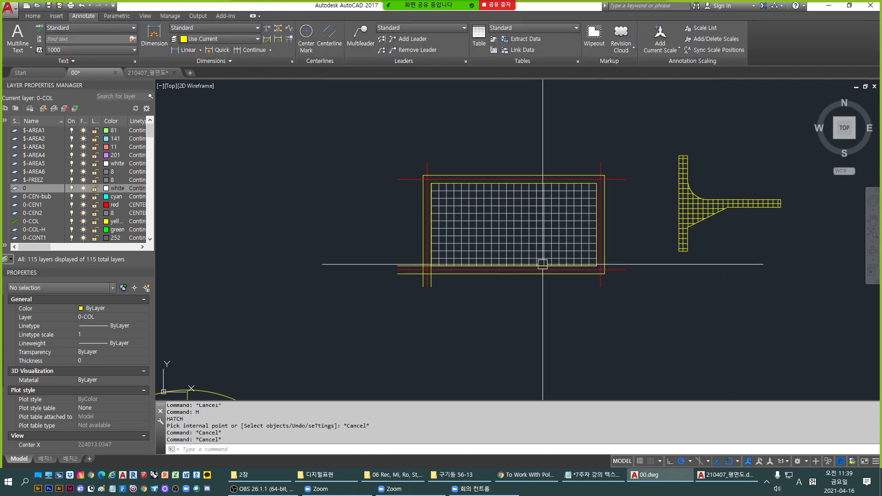
Set the HPDLGMODE system variable to 1.
{"action": "type", "text": "HP"}
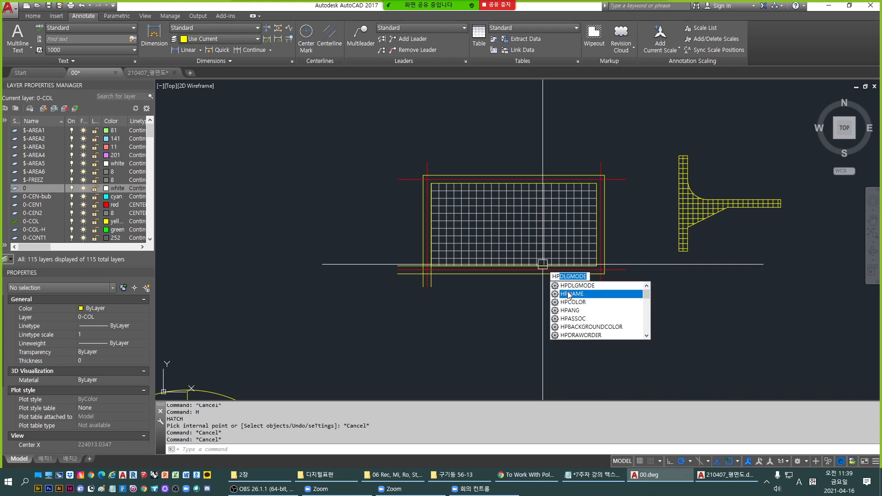
{"action": "left_click", "coordinate": [603, 287]}
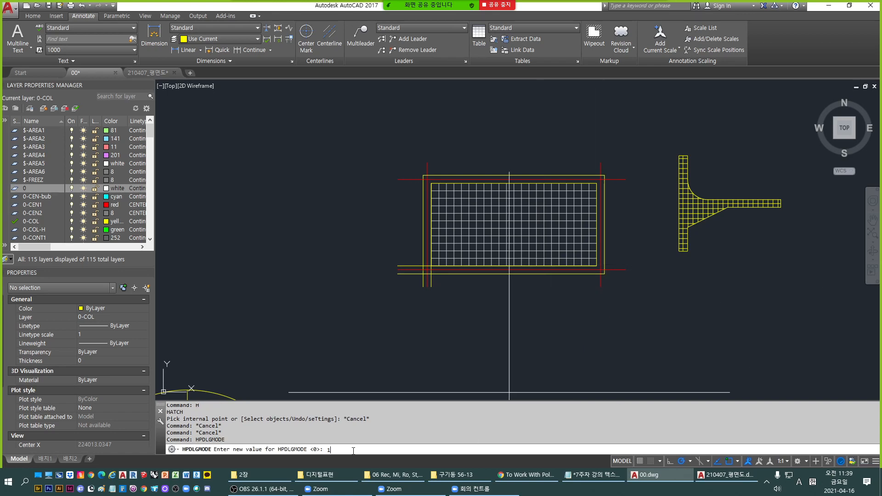
{"action": "key", "text": "Return"}
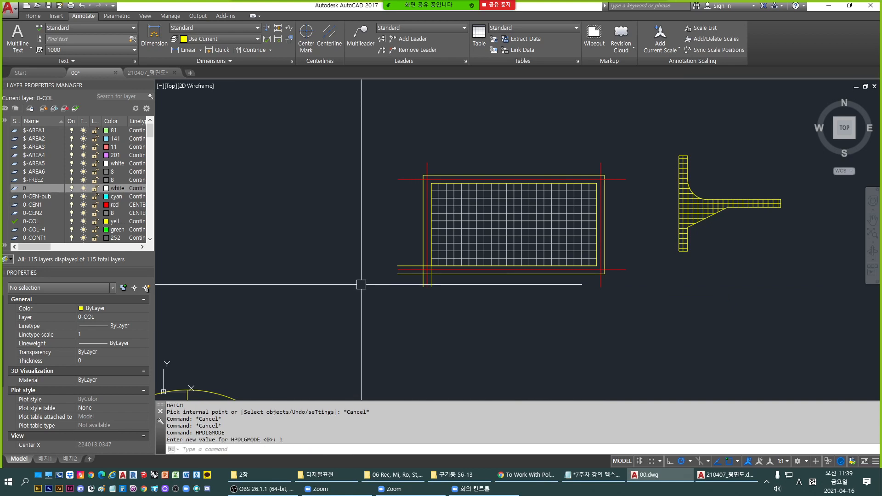
{"action": "key", "text": "Escape"}
{"action": "key", "text": "Escape"}
{"action": "key", "text": "Escape"}
{"action": "key", "text": "Escape"}
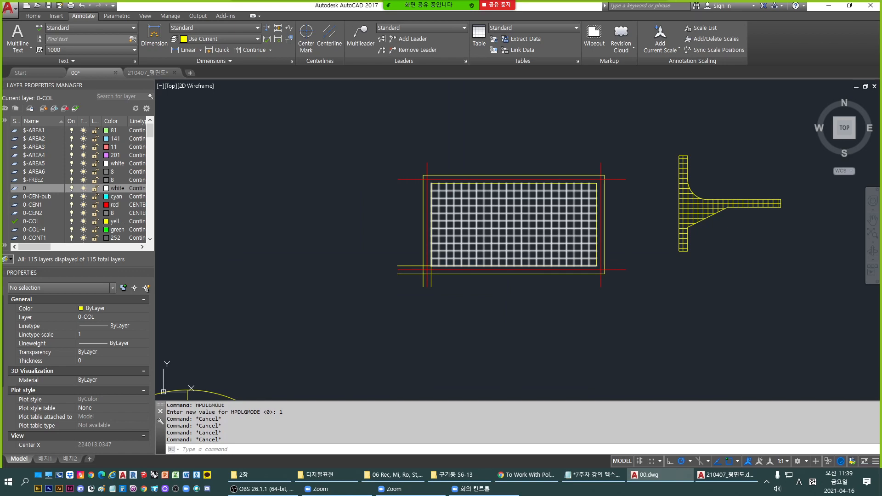
Start the Hatch command in its classic Hatch and Gradient dialog and move the dialog higher in the drawing area.
{"action": "type", "text": "h"}
{"action": "key", "text": "Return"}
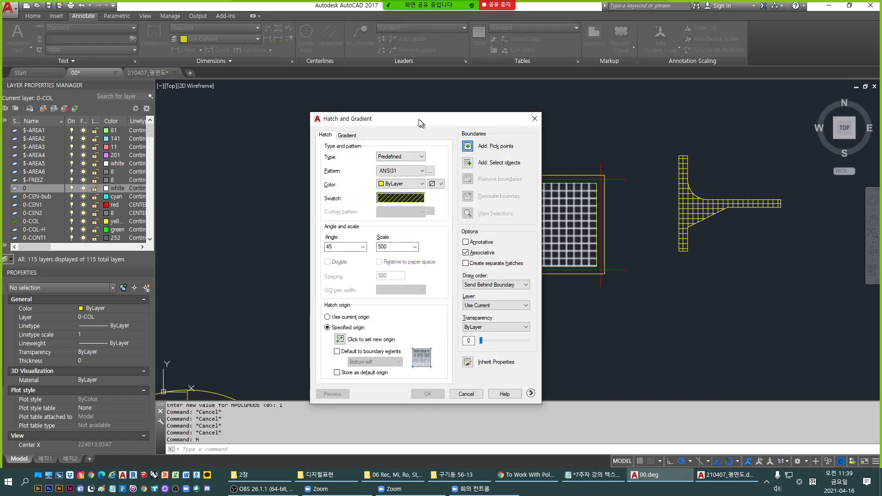
{"action": "mouse_move", "coordinate": [420, 123]}
{"action": "left_mouse_down"}
{"action": "mouse_move", "coordinate": [391, 101]}
{"action": "mouse_move", "coordinate": [436, 96]}
{"action": "left_mouse_up"}
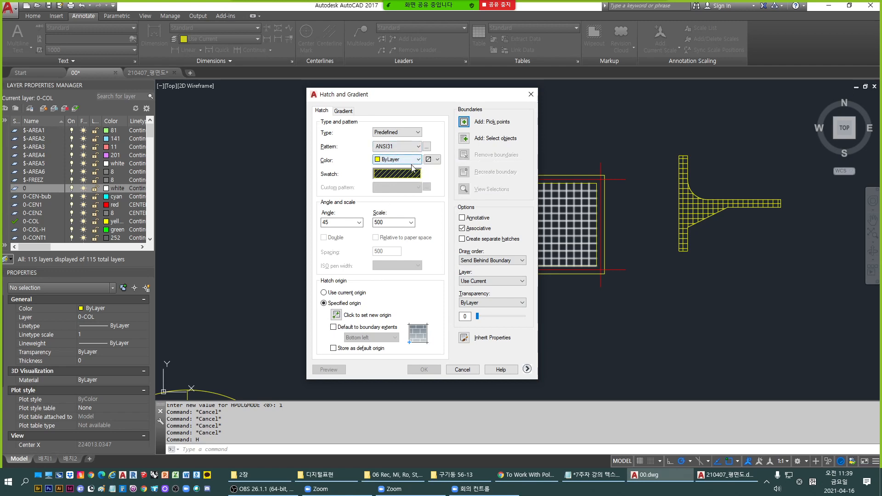
Examine the ANSI, ISO, Other Predefined and Custom patterns in the Hatch Pattern Palette, then close it without choosing a pattern.
{"action": "left_click", "coordinate": [393, 176]}
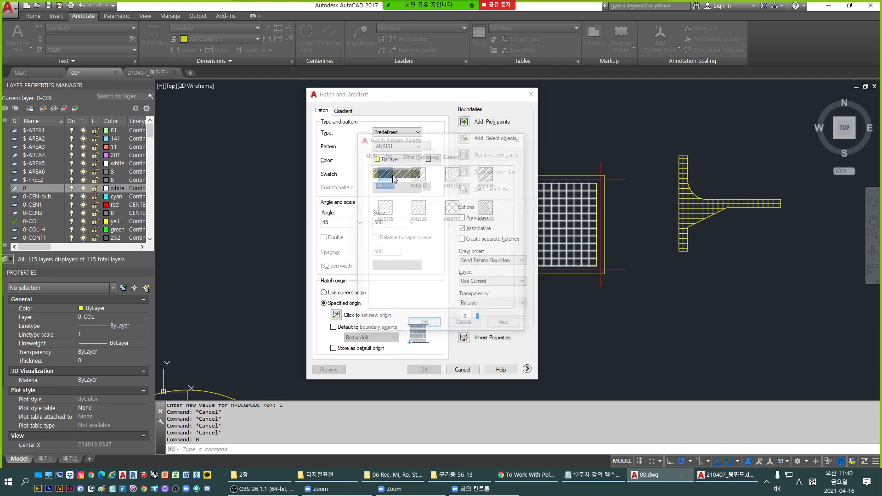
{"action": "left_click", "coordinate": [387, 154]}
{"action": "left_click", "coordinate": [420, 155]}
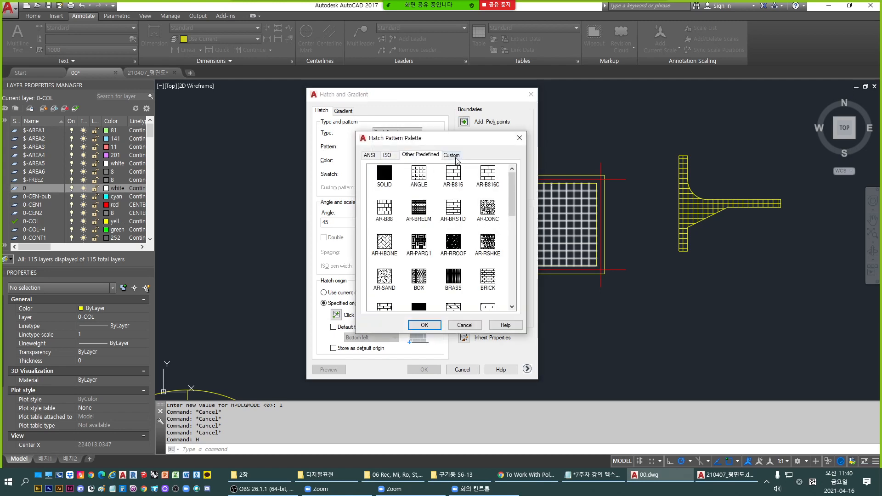
{"action": "left_click", "coordinate": [451, 155]}
{"action": "left_click", "coordinate": [371, 155]}
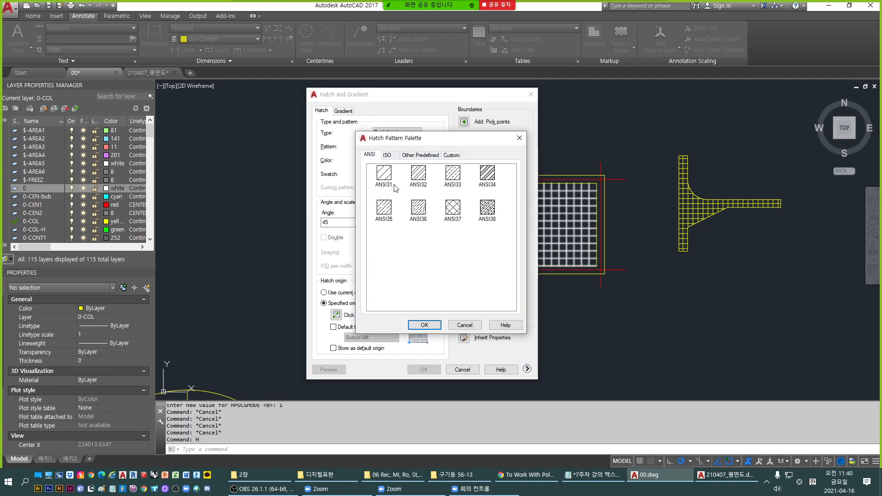
{"action": "left_click", "coordinate": [404, 156]}
{"action": "scroll", "coordinate": [469, 213], "scroll_direction": "down", "scroll_amount": 3}
{"action": "scroll", "coordinate": [473, 213], "scroll_direction": "up", "scroll_amount": 3}
{"action": "scroll", "coordinate": [476, 214], "scroll_direction": "down", "scroll_amount": 3}
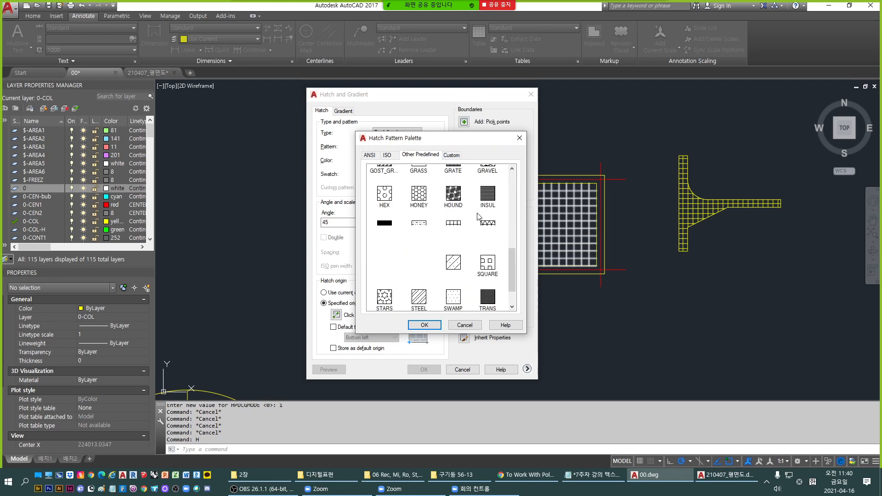
{"action": "scroll", "coordinate": [474, 213], "scroll_direction": "up", "scroll_amount": 3}
{"action": "left_click", "coordinate": [390, 153]}
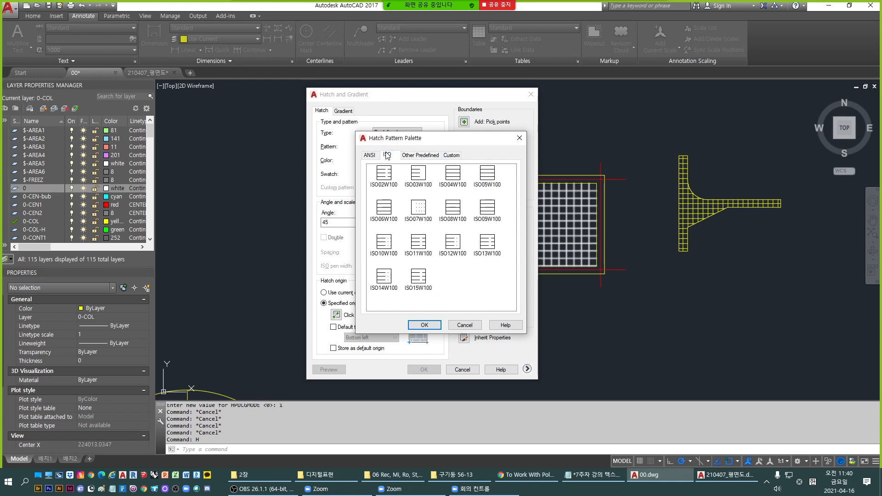
{"action": "left_click", "coordinate": [519, 139]}
Hatch the wall bands around the room with ANSI31 at angle 45 and scale 500 by picking internal points.
{"action": "double_click", "coordinate": [346, 222]}
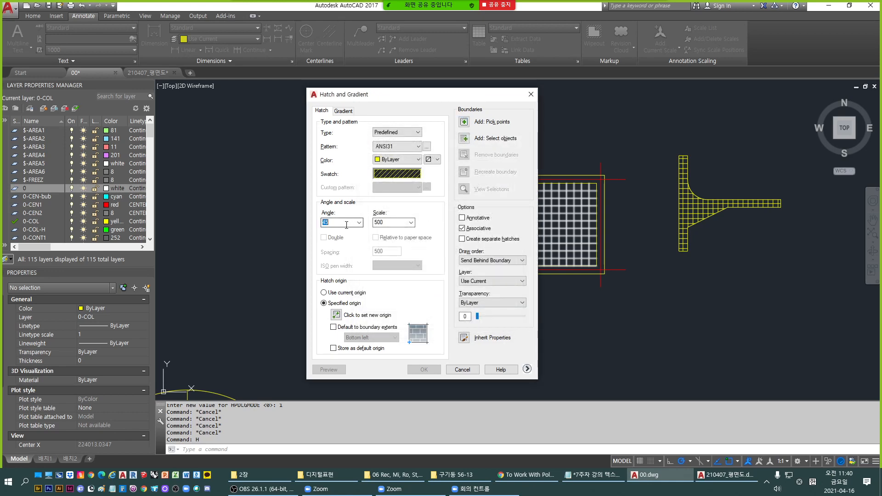
{"action": "left_click_drag", "start_coordinate": [400, 222], "coordinate": [352, 223]}
{"action": "left_click", "coordinate": [388, 223]}
{"action": "left_click", "coordinate": [464, 123]}
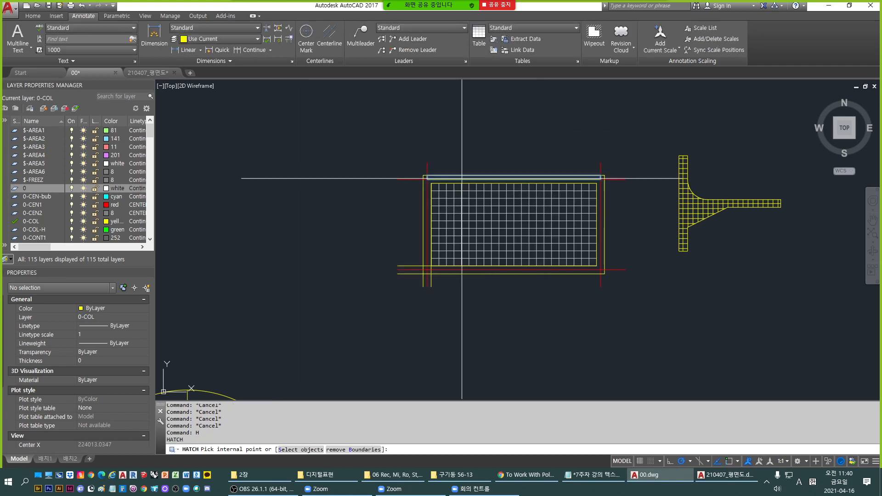
{"action": "scroll", "coordinate": [543, 177], "scroll_direction": "up", "scroll_amount": 3}
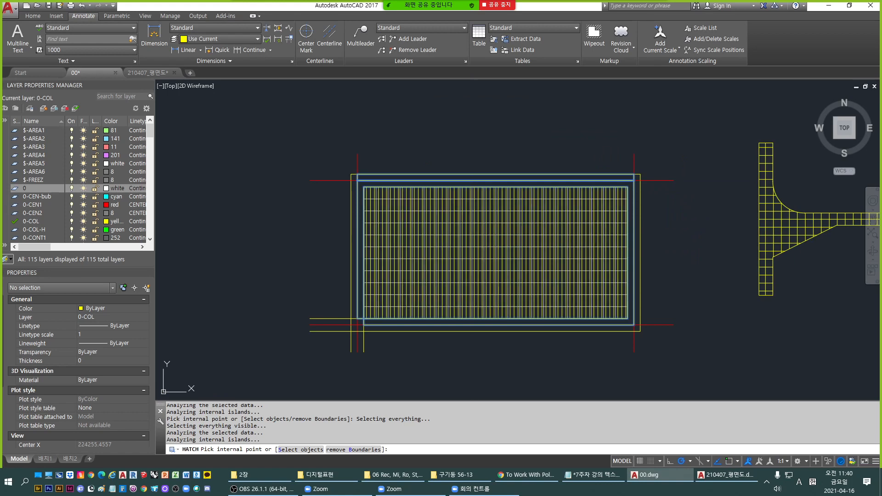
{"action": "key", "text": "Return"}
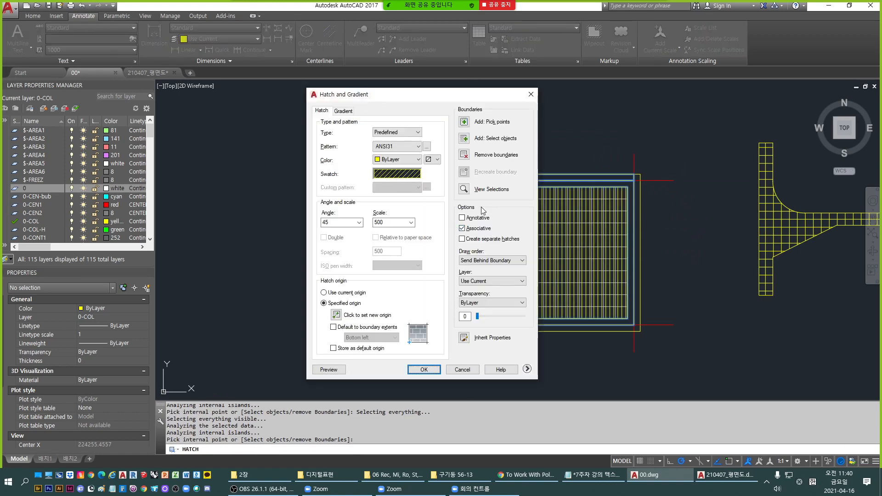
{"action": "left_click", "coordinate": [423, 369]}
{"action": "scroll", "coordinate": [571, 246], "scroll_direction": "up", "scroll_amount": 5}
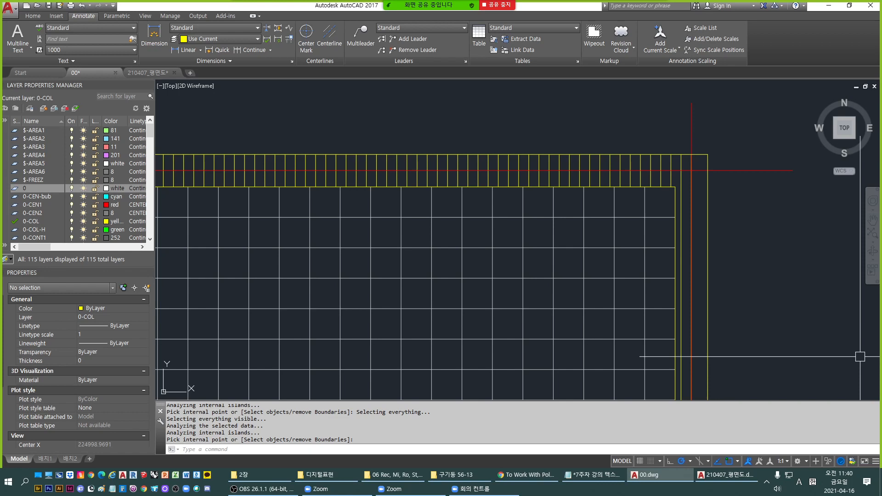
{"action": "scroll", "coordinate": [649, 288], "scroll_direction": "down", "scroll_amount": 3}
{"action": "key", "text": "Escape"}
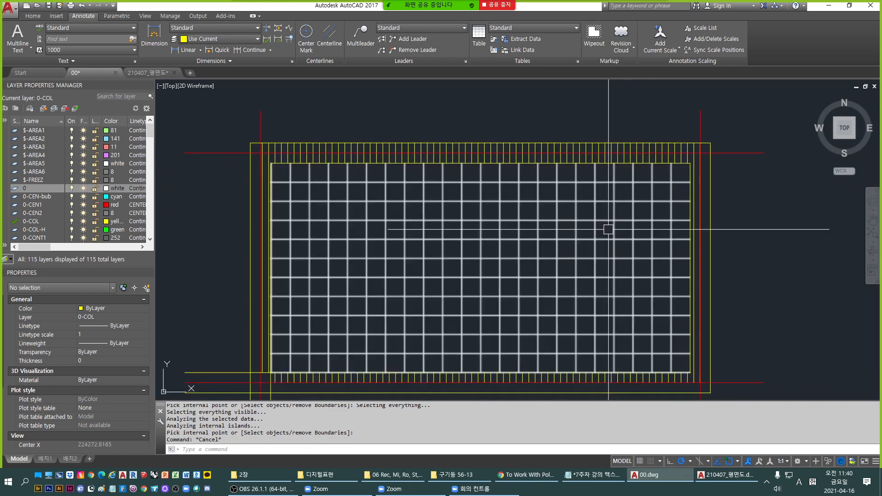
Erase the room's outer wall outline and undo the erasure.
{"action": "left_click", "coordinate": [543, 142]}
{"action": "type", "text": "E"}
{"action": "key", "text": "Return"}
{"action": "key", "text": "Escape"}
{"action": "type", "text": "u"}
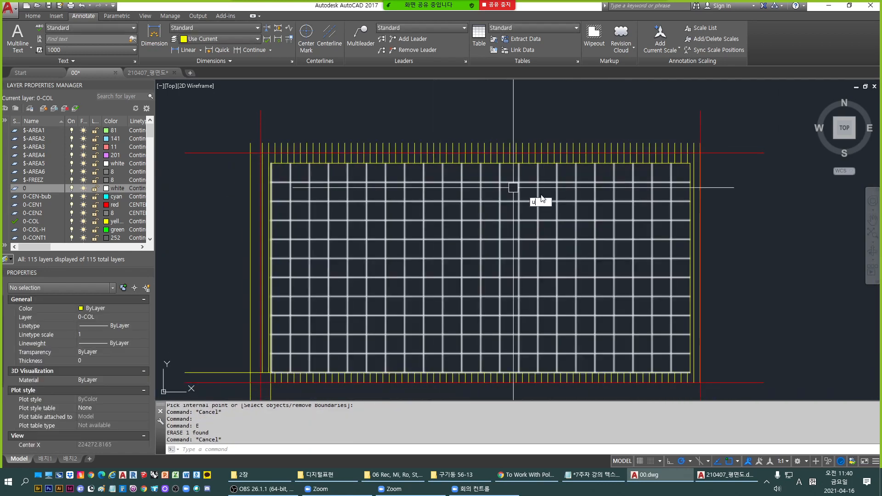
{"action": "key", "text": "Return"}
Erase the grid hatch inside the T-shaped outline beside the room.
{"action": "scroll", "coordinate": [513, 187], "scroll_direction": "down", "scroll_amount": 6}
{"action": "scroll", "coordinate": [594, 197], "scroll_direction": "up", "scroll_amount": 4}
{"action": "left_click", "coordinate": [594, 197]}
{"action": "key", "text": "Escape"}
{"action": "type", "text": "e"}
{"action": "key", "text": "Return"}
{"action": "key", "text": "Escape"}
{"action": "key", "text": "Escape"}
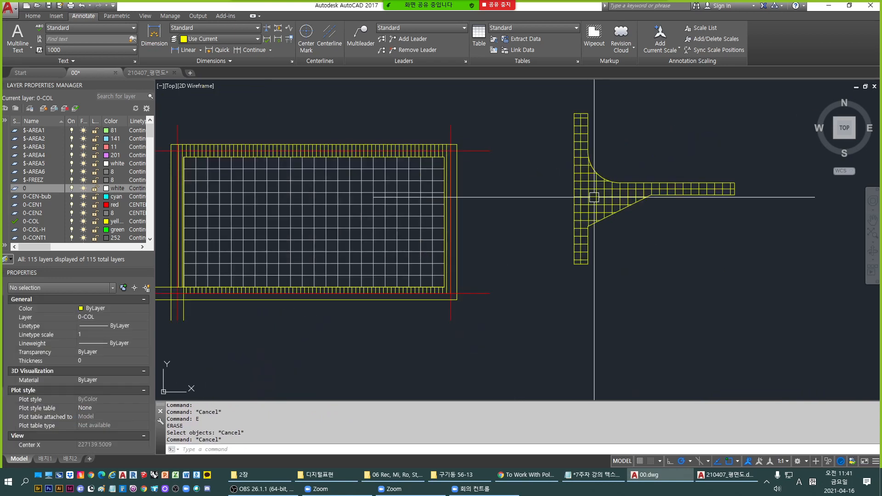
{"action": "key", "text": "Escape"}
{"action": "left_click", "coordinate": [593, 197]}
{"action": "type", "text": "E"}
{"action": "key", "text": "Return"}
{"action": "key", "text": "Escape"}
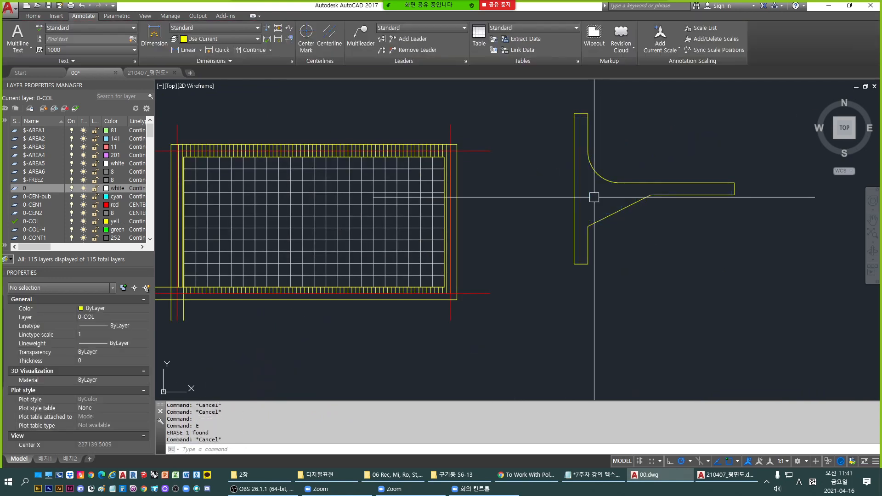
{"action": "key", "text": "Escape"}
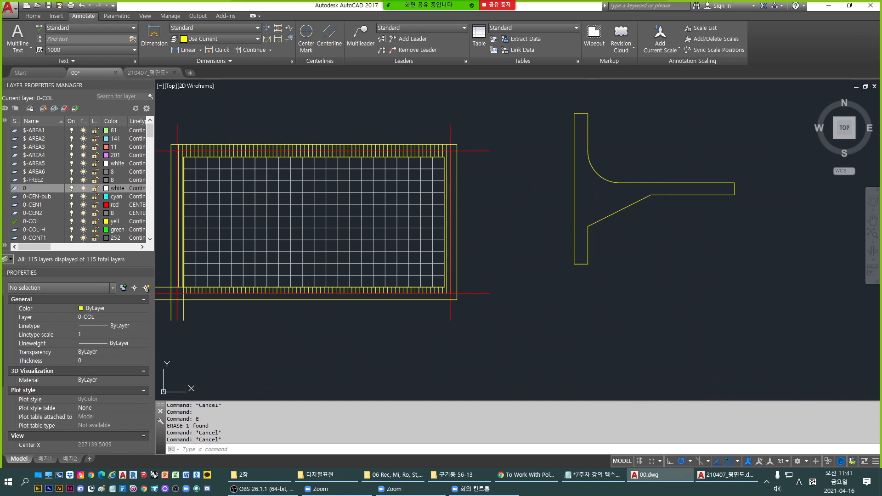
Hatch the T-shaped outline with the SOLID pattern, selecting the outline itself as the boundary object.
{"action": "type", "text": "H"}
{"action": "key", "text": "Return"}
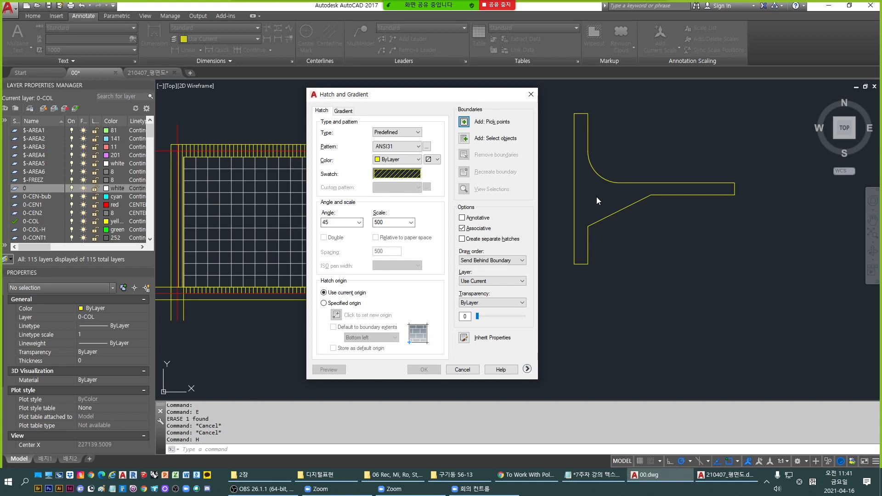
{"action": "left_click", "coordinate": [464, 138]}
{"action": "left_click", "coordinate": [616, 212]}
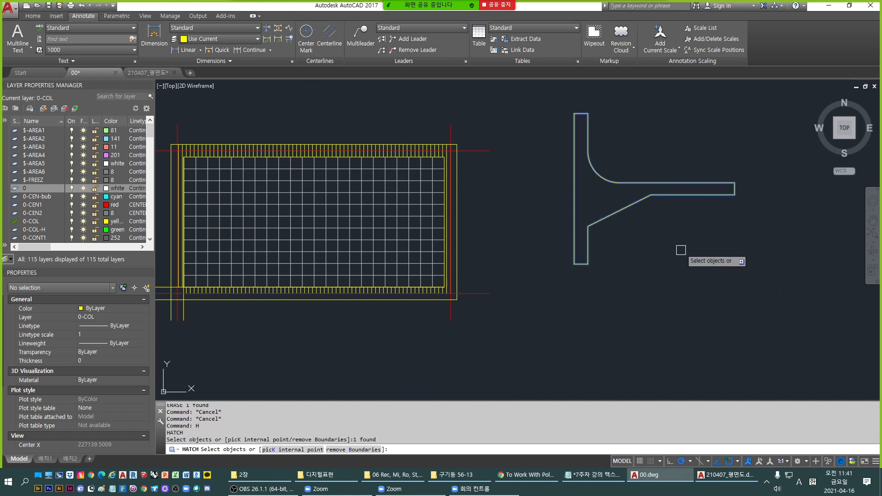
{"action": "key", "text": "Return"}
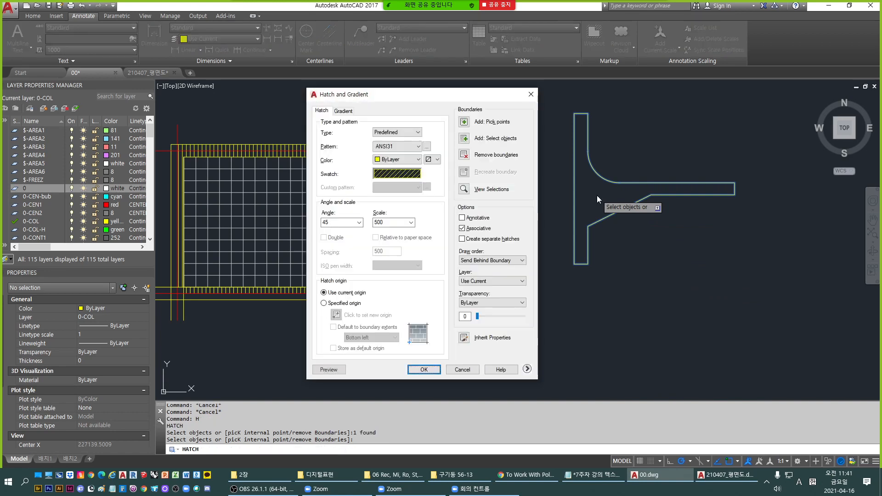
{"action": "left_click", "coordinate": [391, 178]}
{"action": "left_click", "coordinate": [391, 155]}
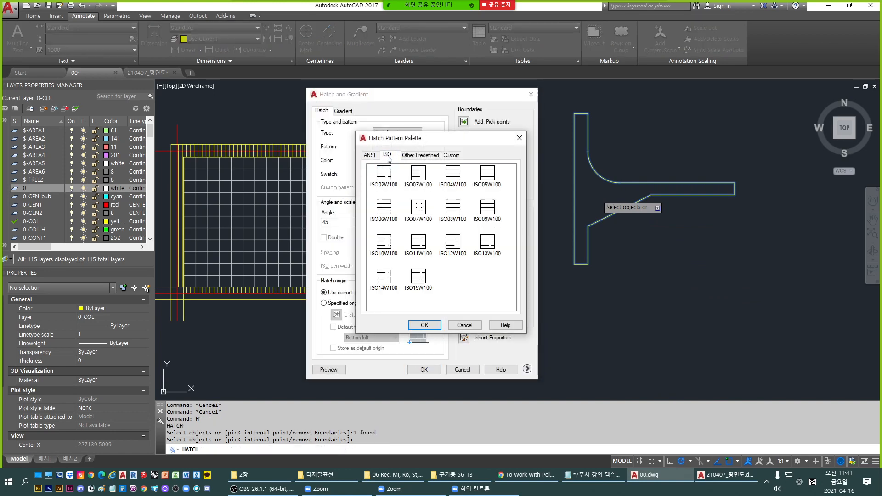
{"action": "left_click", "coordinate": [403, 156]}
{"action": "left_click", "coordinate": [384, 174]}
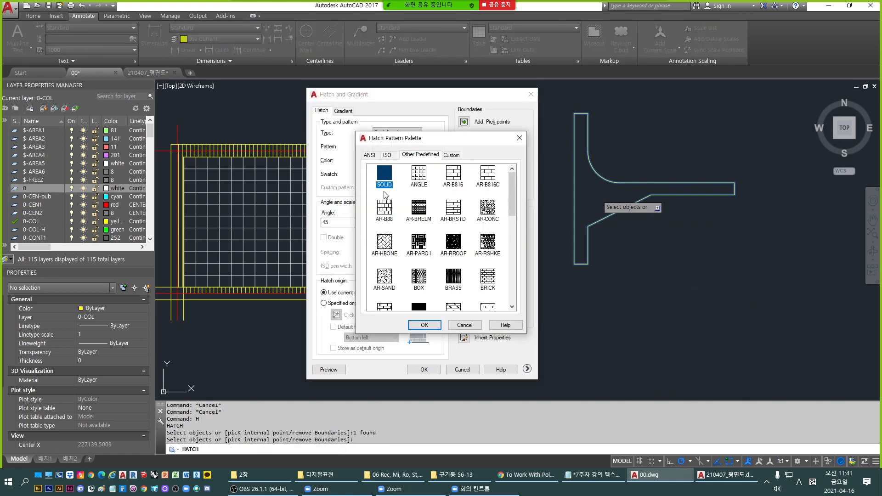
{"action": "left_click", "coordinate": [429, 325]}
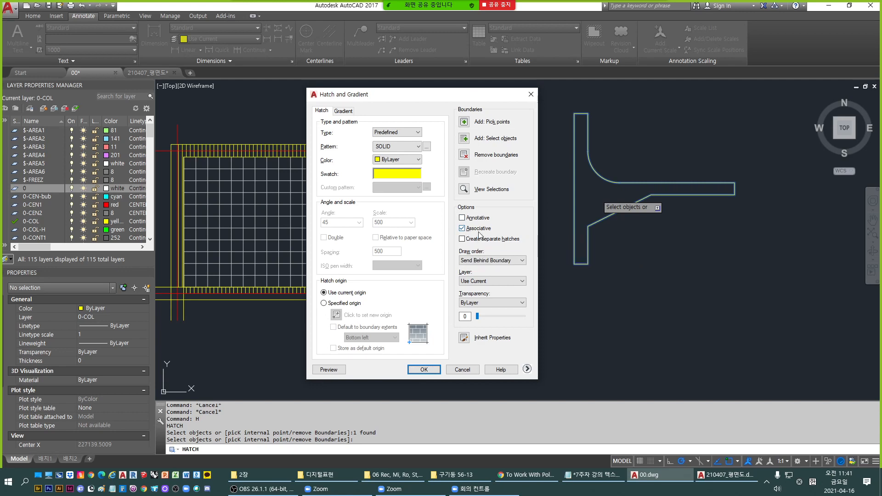
{"action": "left_click", "coordinate": [423, 369]}
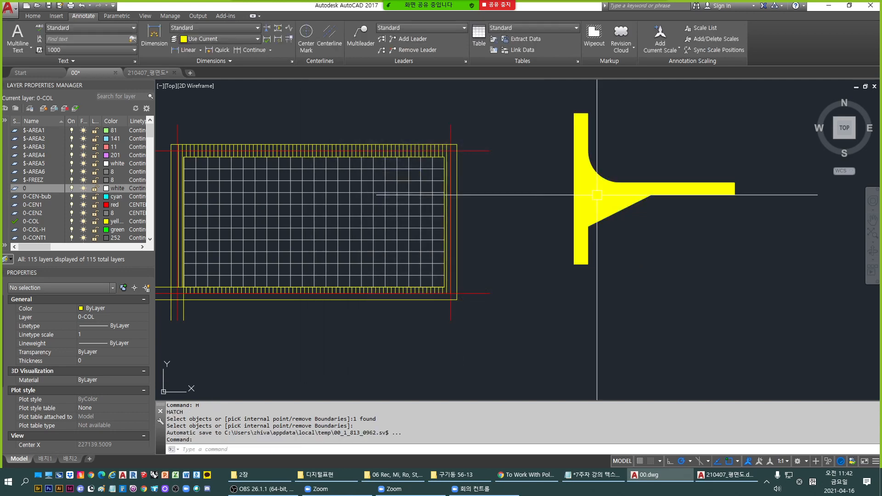
Select the solid hatch in the T-shaped outline and turn off its associativity.
{"action": "middle_click_drag", "start_coordinate": [606, 195], "coordinate": [555, 216]}
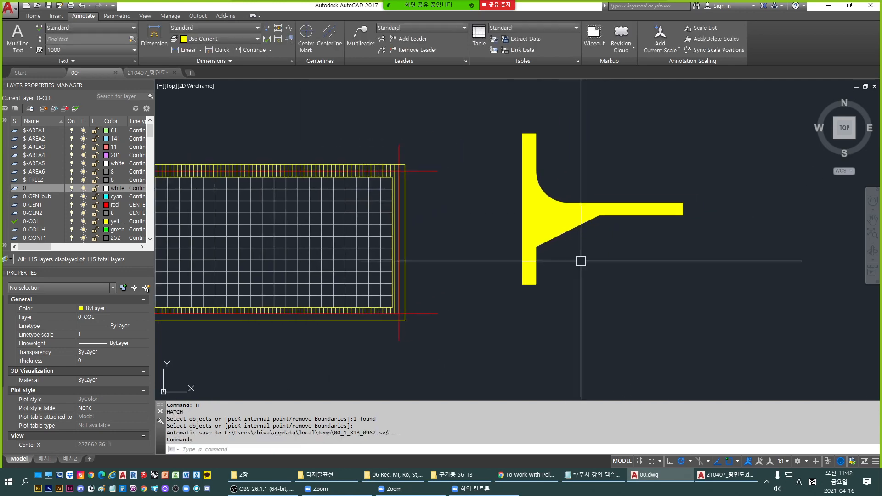
{"action": "left_click", "coordinate": [545, 222]}
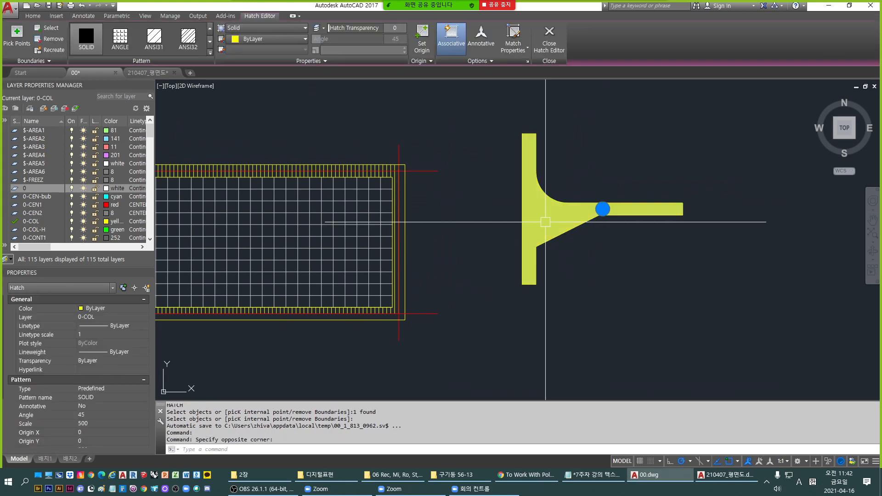
{"action": "key", "text": "Escape"}
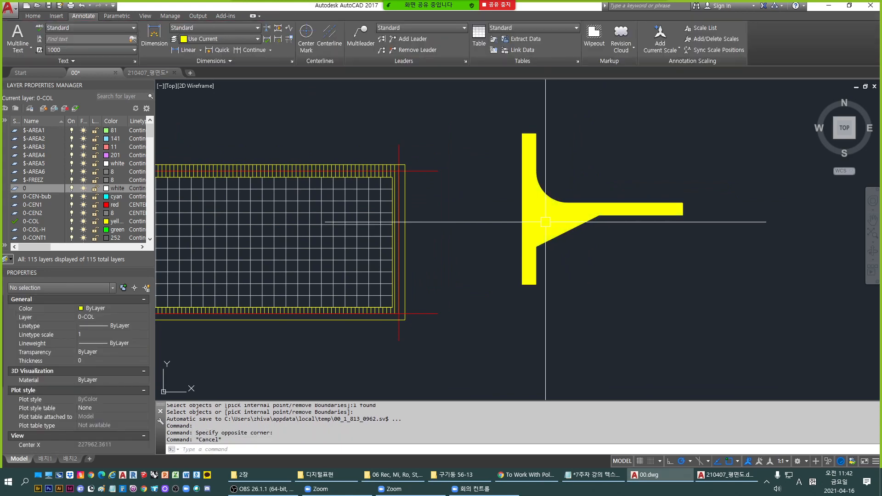
{"action": "left_click", "coordinate": [545, 222]}
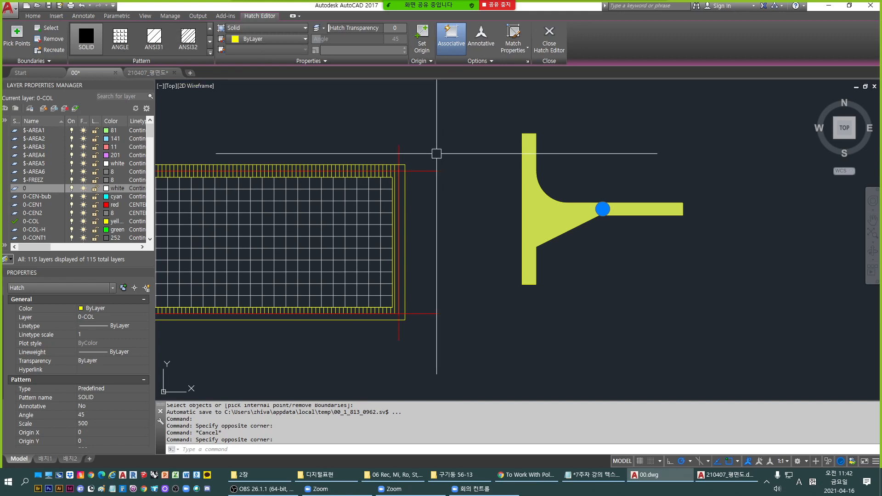
{"action": "left_click", "coordinate": [451, 39]}
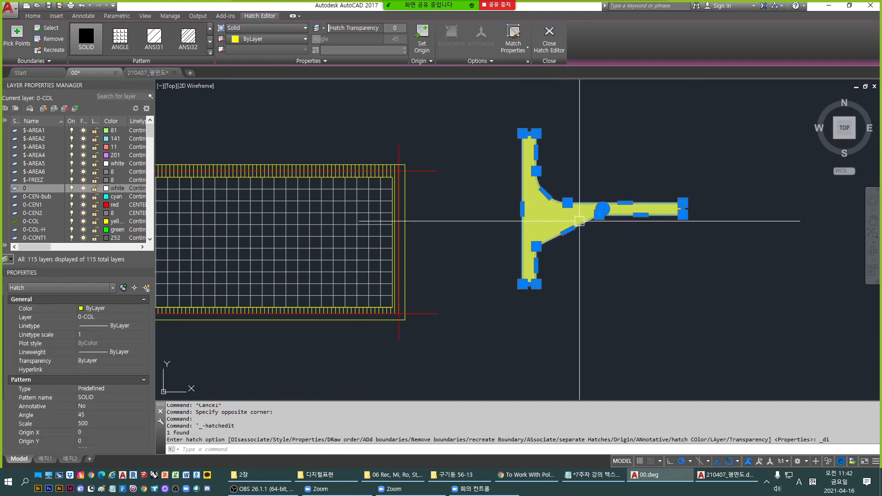
Stretch the solid hatch's vertex at the diagonal's upper end horizontally toward the vertical leg, then undo the stretch.
{"action": "scroll", "coordinate": [611, 216], "scroll_direction": "up", "scroll_amount": 4}
{"action": "scroll", "coordinate": [611, 216], "scroll_direction": "up", "scroll_amount": 3}
{"action": "scroll", "coordinate": [569, 197], "scroll_direction": "down", "scroll_amount": 4}
{"action": "scroll", "coordinate": [569, 198], "scroll_direction": "down", "scroll_amount": 2}
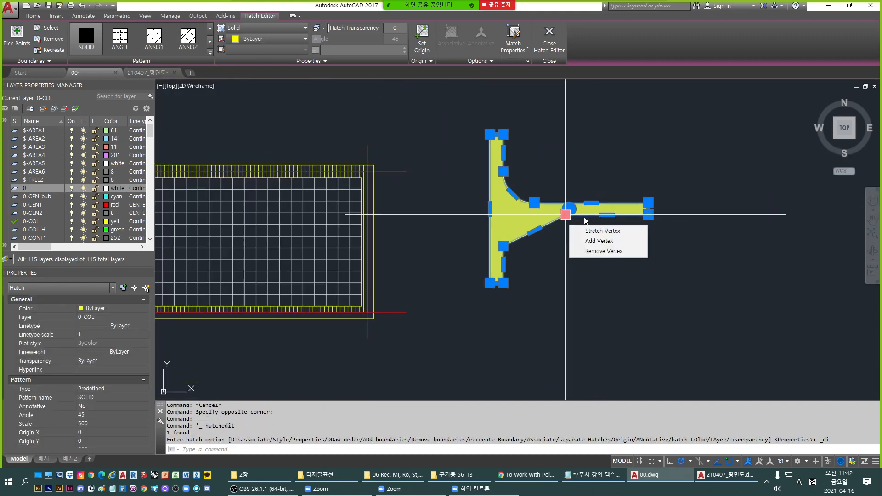
{"action": "scroll", "coordinate": [537, 219], "scroll_direction": "up", "scroll_amount": 2}
{"action": "scroll", "coordinate": [538, 219], "scroll_direction": "up", "scroll_amount": 2}
{"action": "left_click", "coordinate": [582, 212]}
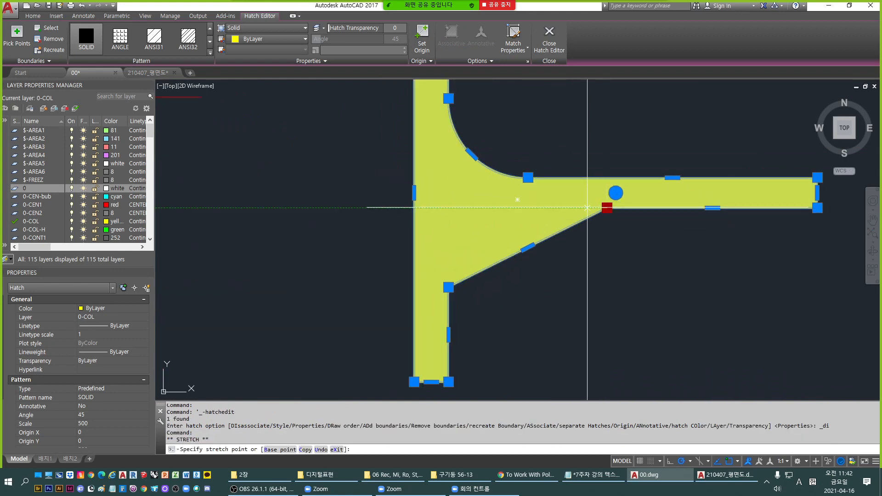
{"action": "left_click", "coordinate": [454, 207]}
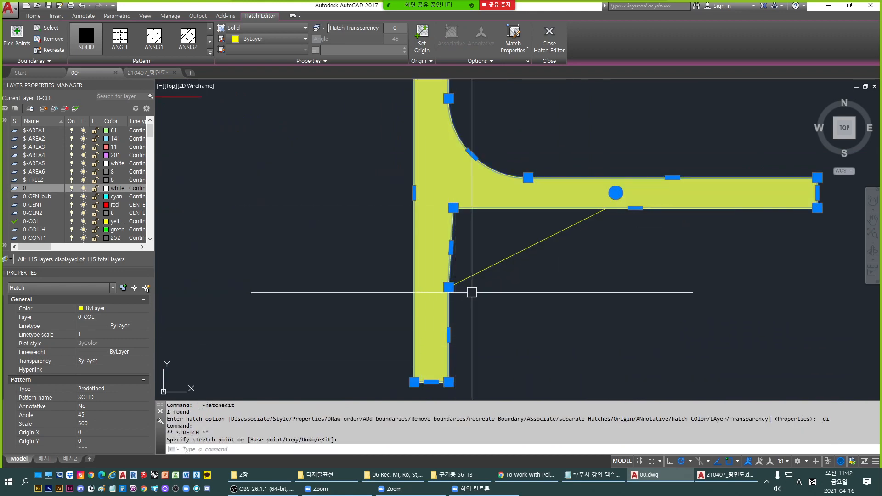
{"action": "type", "text": "u"}
{"action": "key", "text": "space"}
{"action": "key", "text": "Escape"}
{"action": "scroll", "coordinate": [499, 289], "scroll_direction": "down", "scroll_amount": 4}
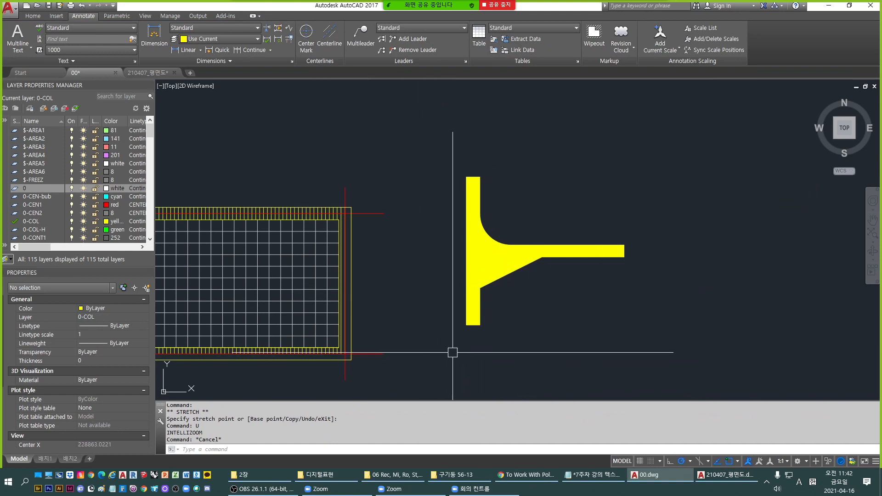
Switch to the Notepad lecture notes and add "0 or 1" after HPDLGMODE, then return to the AutoCAD drawing.
{"action": "left_click", "coordinate": [592, 475]}
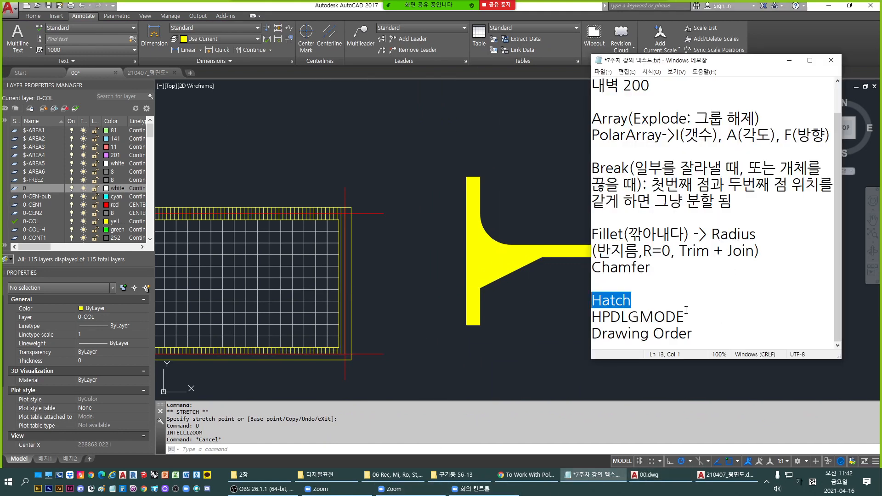
{"action": "left_click", "coordinate": [707, 304]}
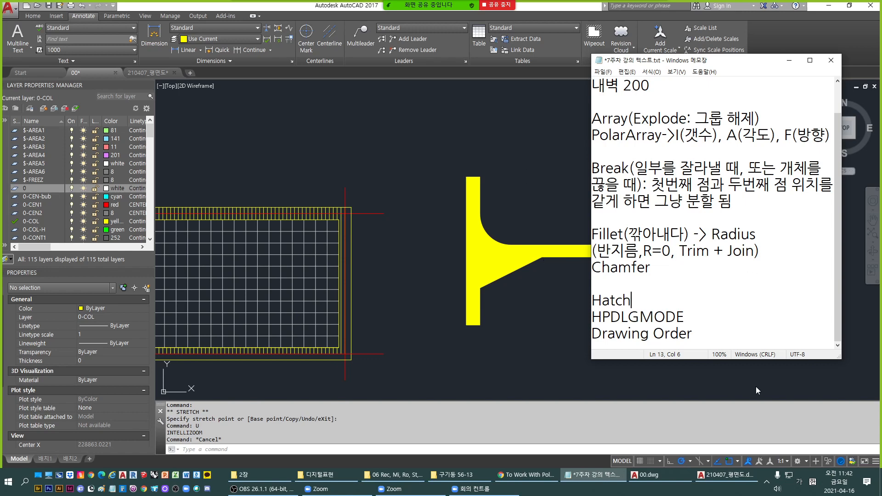
{"action": "left_click", "coordinate": [705, 318]}
{"action": "type", "text": ":0"}
{"action": "key", "text": "BackSpace"}
{"action": "type", "text": "0"}
{"action": "key", "text": "Hangul"}
{"action": "type", "text": "or 1"}
{"action": "key", "text": "Left"}
{"action": "key", "text": "Left"}
{"action": "key", "text": "Left"}
{"action": "key", "text": "Left"}
{"action": "left_click", "coordinate": [695, 318]}
{"action": "left_click_drag", "start_coordinate": [734, 317], "coordinate": [721, 319]}
{"action": "left_click", "coordinate": [741, 321]}
{"action": "left_click", "coordinate": [525, 331]}
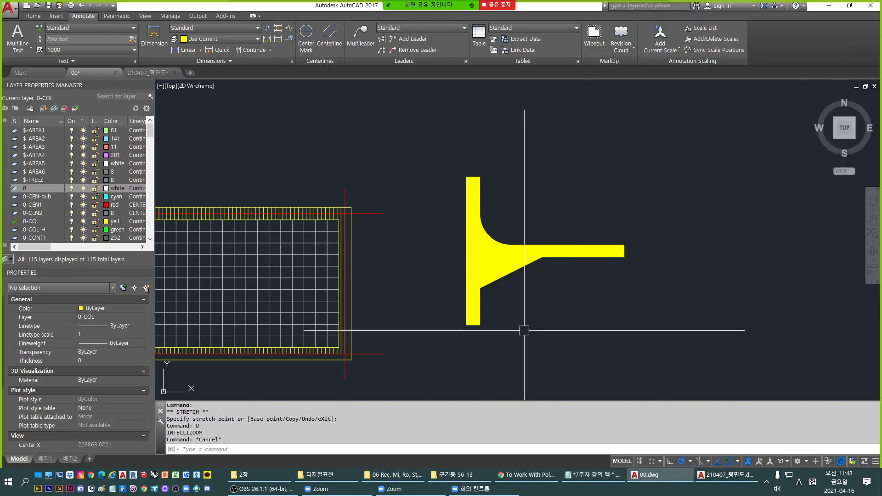
{"action": "type", "text": "gat"}
{"action": "key", "text": "Escape"}
{"action": "key", "text": "Escape"}
{"action": "key", "text": "Escape"}
{"action": "key", "text": "Escape"}
{"action": "key", "text": "Escape"}
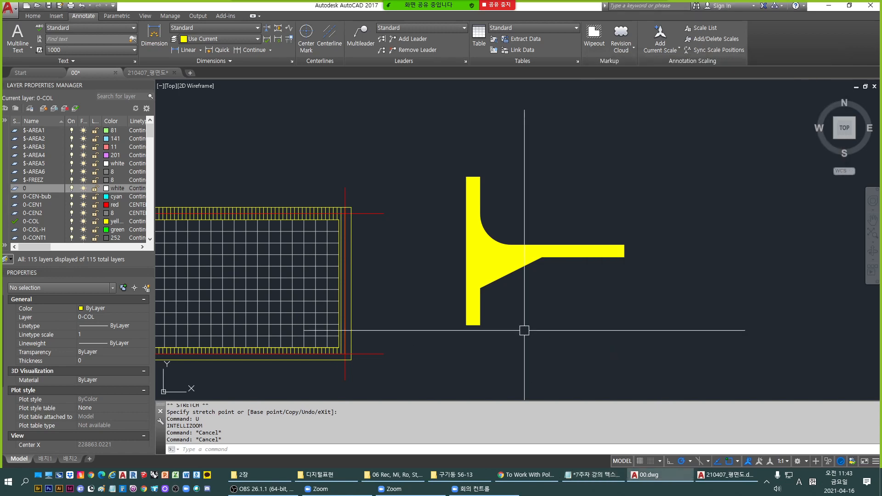
{"action": "type", "text": "hat"}
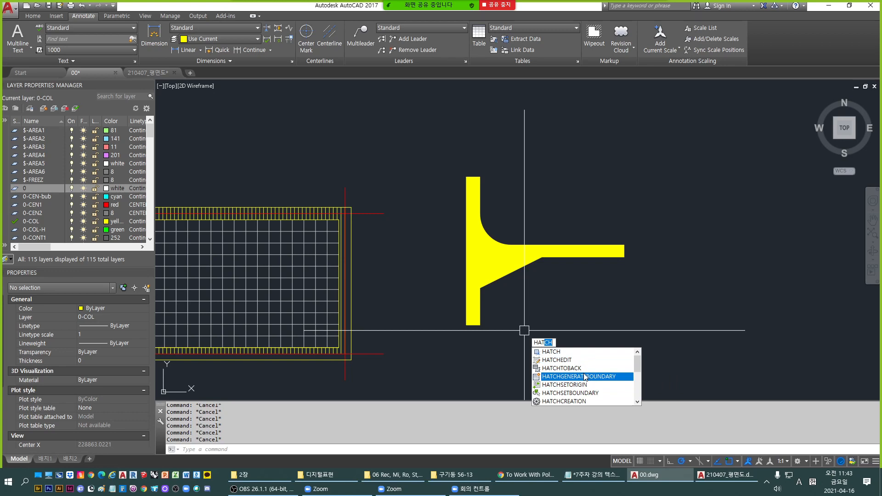
{"action": "key", "text": "BackSpace"}
{"action": "key", "text": "BackSpace"}
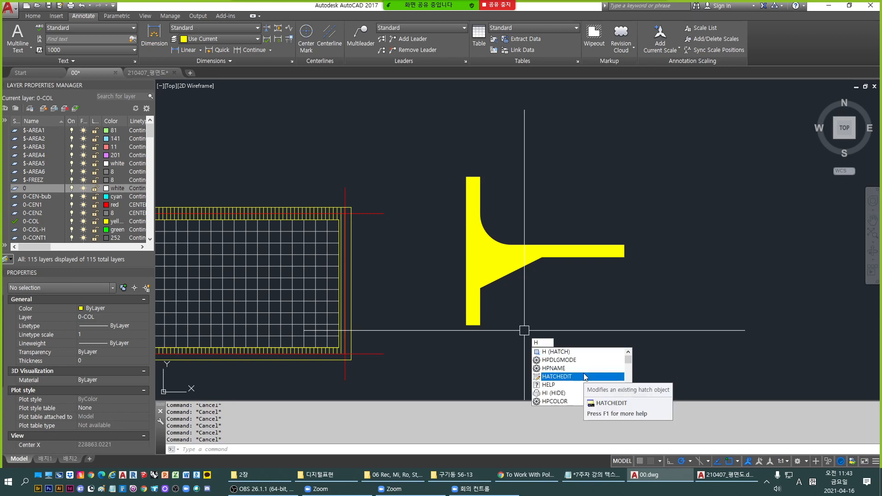
{"action": "type", "text": "PDLGMODE"}
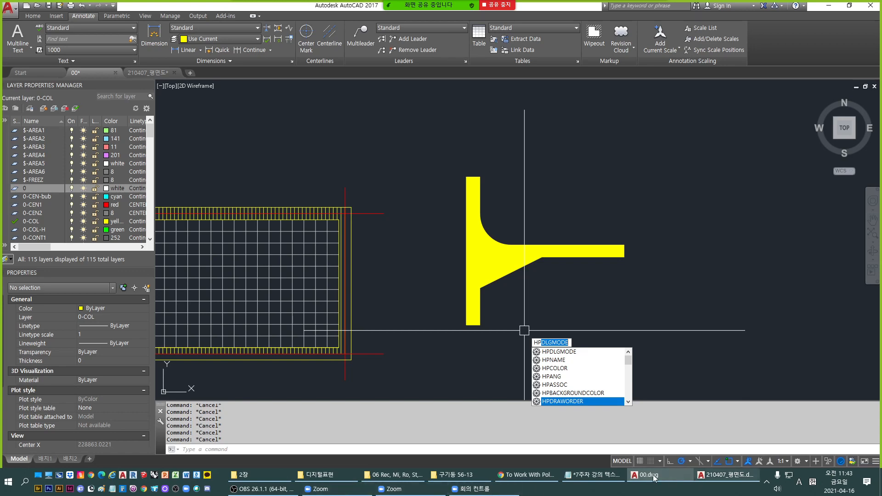
Switch to the Notepad lecture notes, highlight the HPDLGMODE and Drawing Order lines, and return to the AutoCAD drawing.
{"action": "left_click", "coordinate": [592, 474]}
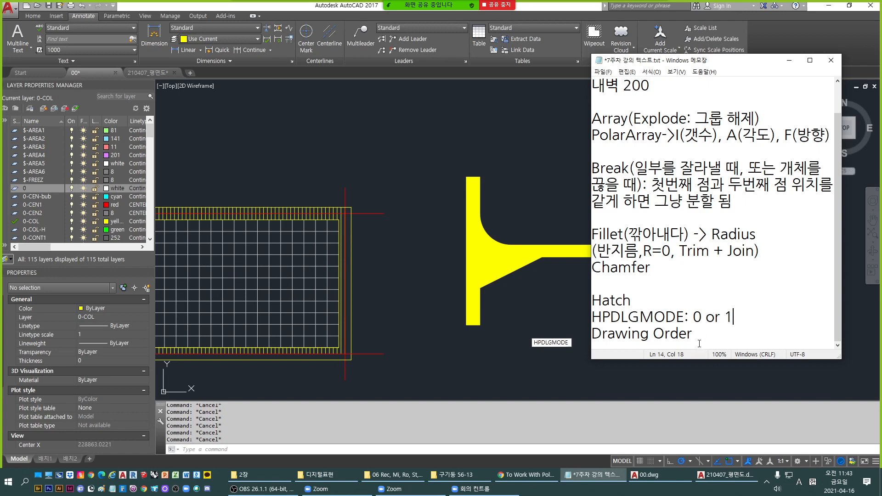
{"action": "left_click_drag", "start_coordinate": [717, 333], "coordinate": [571, 325]}
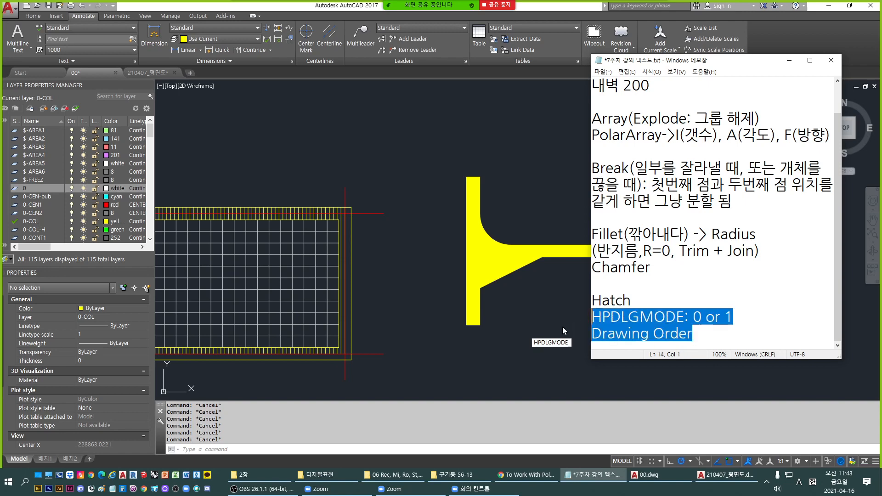
{"action": "left_click", "coordinate": [547, 309]}
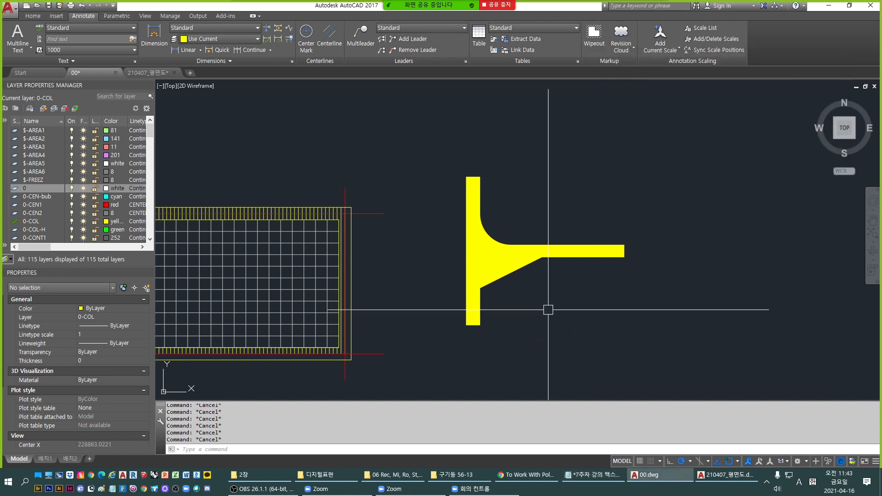
Move the solid hatch of the T-shaped outline to layer A-HAT254 and clear the selection.
{"action": "left_click", "coordinate": [482, 267]}
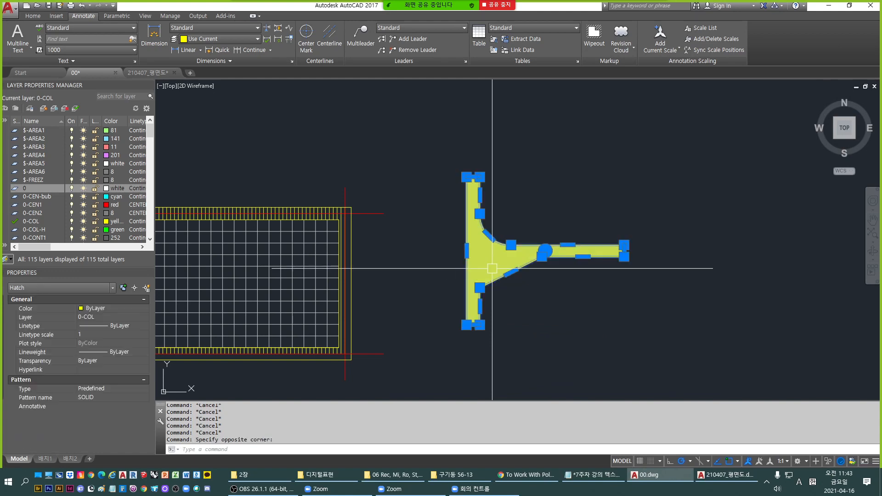
{"action": "left_click", "coordinate": [108, 316]}
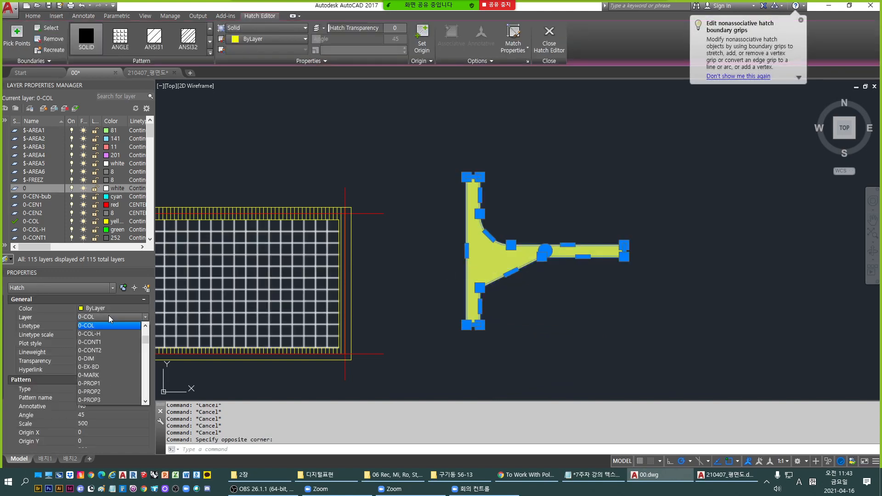
{"action": "scroll", "coordinate": [108, 371], "scroll_direction": "down", "scroll_amount": 6}
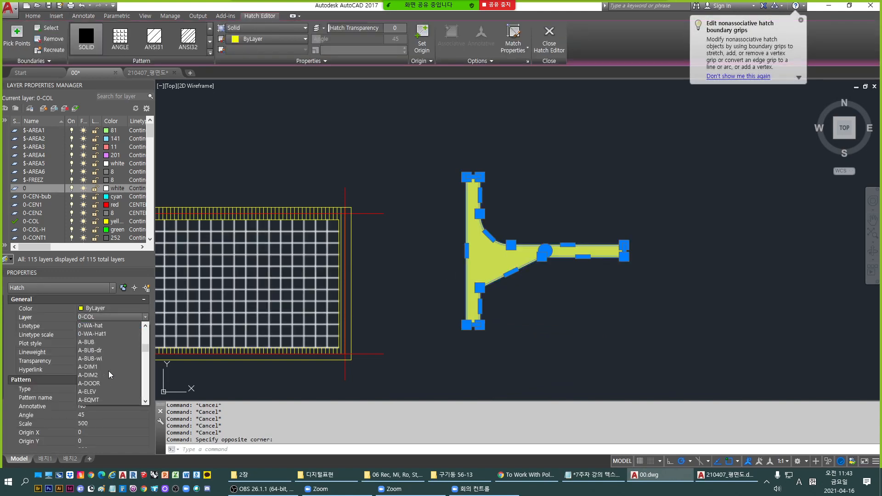
{"action": "scroll", "coordinate": [108, 371], "scroll_direction": "down", "scroll_amount": 3}
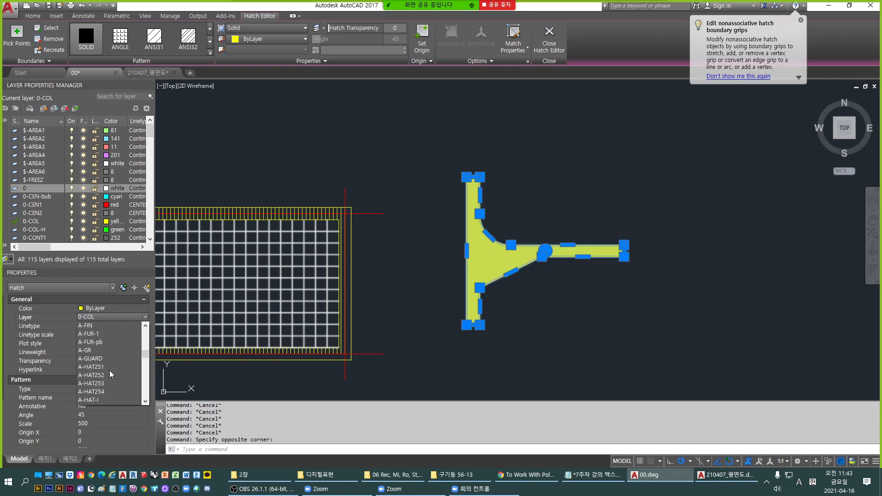
{"action": "left_click", "coordinate": [104, 391]}
{"action": "key", "text": "Escape"}
Bring the T-shaped solid hatch to the front of the draw order and inspect its edges.
{"action": "left_click", "coordinate": [514, 281]}
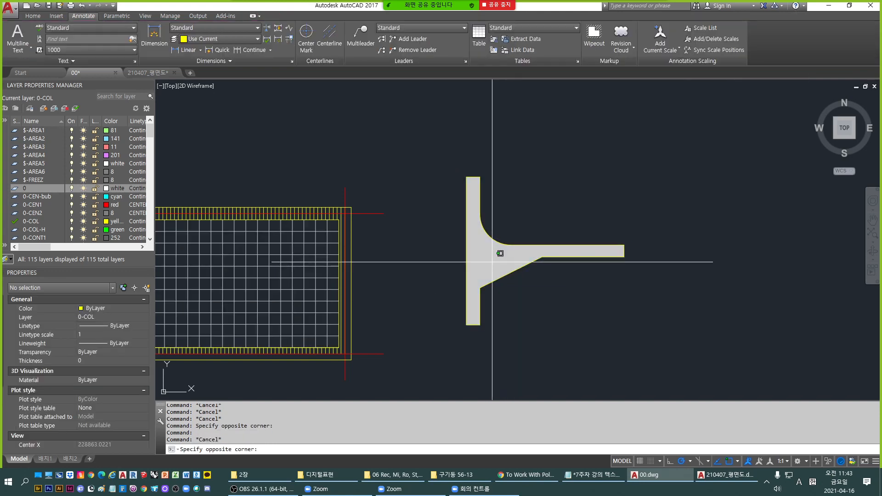
{"action": "left_click", "coordinate": [500, 253]}
{"action": "right_click", "coordinate": [493, 266]}
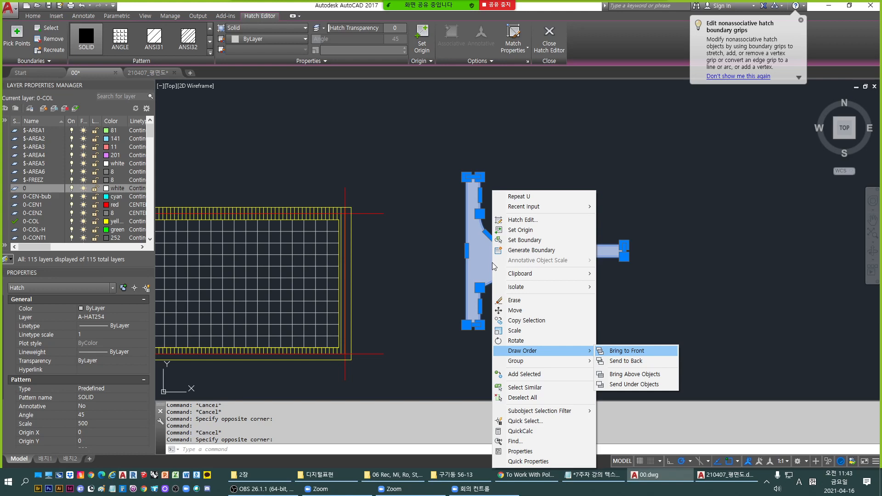
{"action": "key", "text": "Escape"}
{"action": "key", "text": "Escape"}
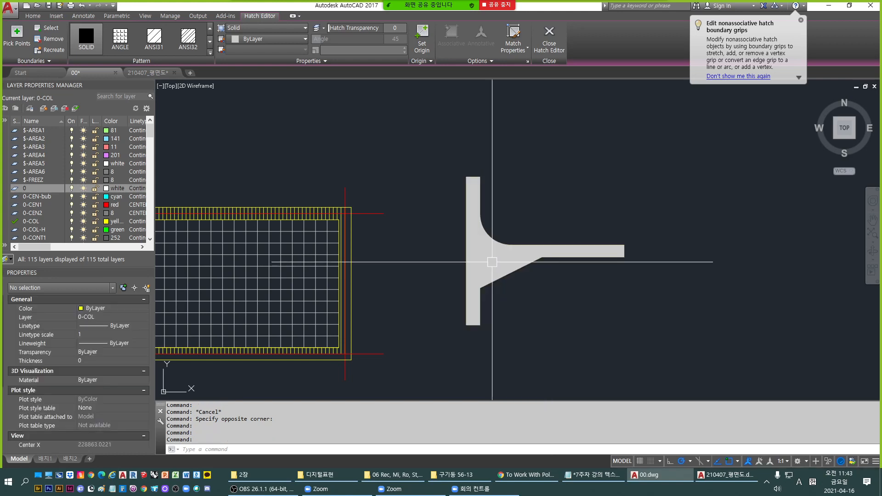
{"action": "scroll", "coordinate": [518, 270], "scroll_direction": "up", "scroll_amount": 6}
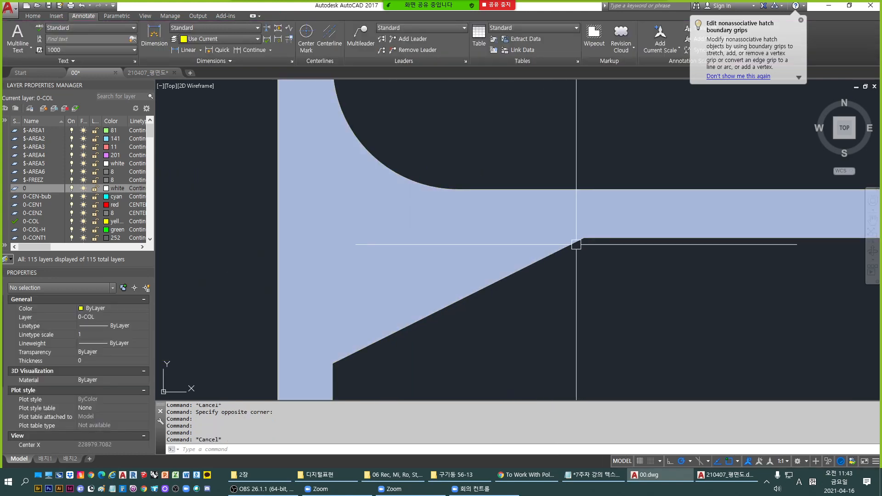
{"action": "scroll", "coordinate": [592, 239], "scroll_direction": "down", "scroll_amount": 4}
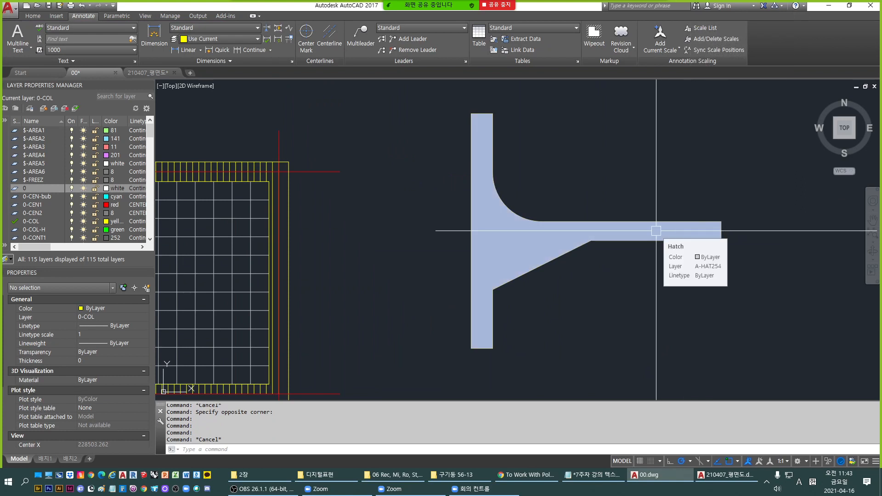
{"action": "scroll", "coordinate": [631, 244], "scroll_direction": "up", "scroll_amount": 2}
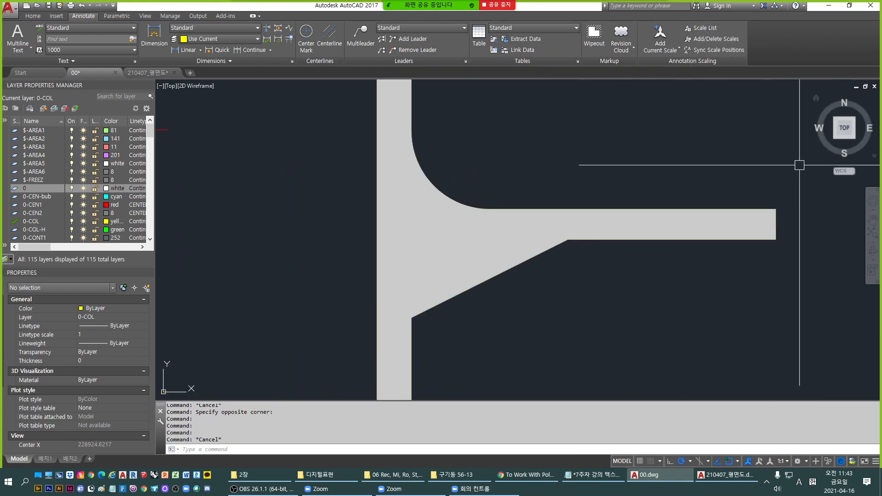
Send the T-shaped solid hatch to the back of the draw order, behind its outline.
{"action": "left_click_drag", "start_coordinate": [799, 166], "coordinate": [502, 248]}
{"action": "right_click", "coordinate": [455, 229]}
{"action": "key", "text": "w"}
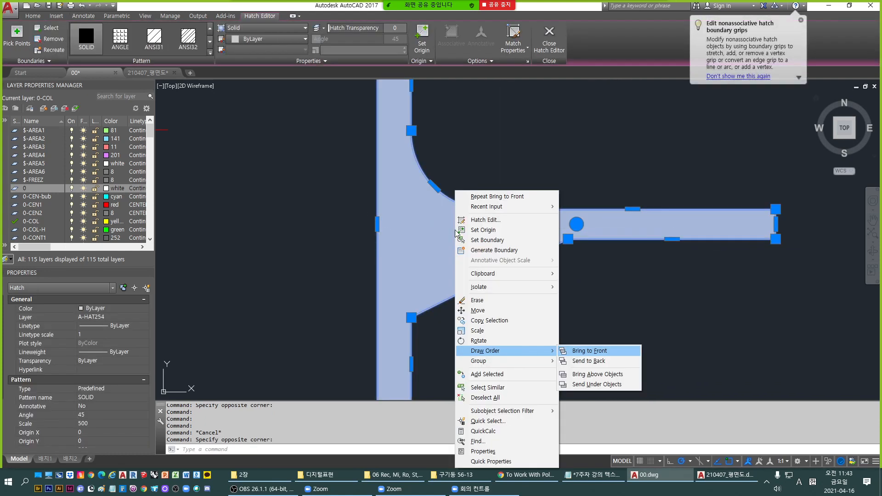
{"action": "key", "text": "b"}
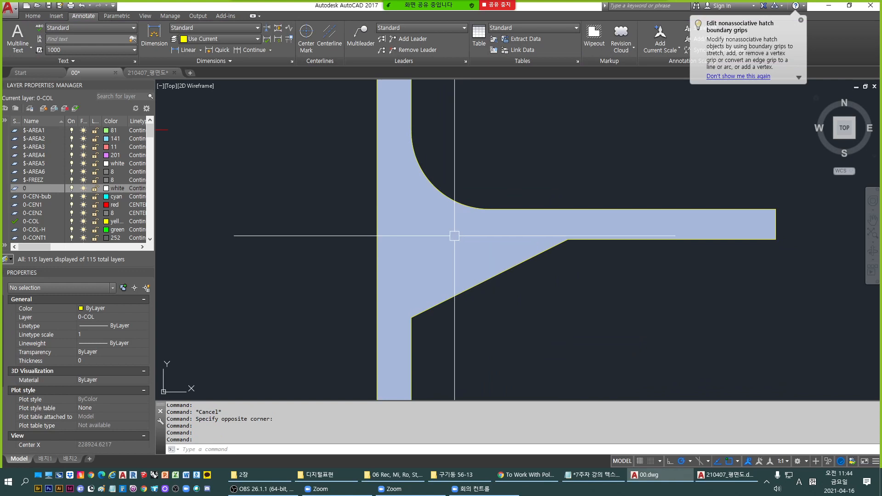
Select the T-shaped outline polyline to check that it can be picked in front of the hatch, and clear the selection.
{"action": "scroll", "coordinate": [505, 235], "scroll_direction": "up", "scroll_amount": 5}
{"action": "scroll", "coordinate": [702, 236], "scroll_direction": "down", "scroll_amount": 1}
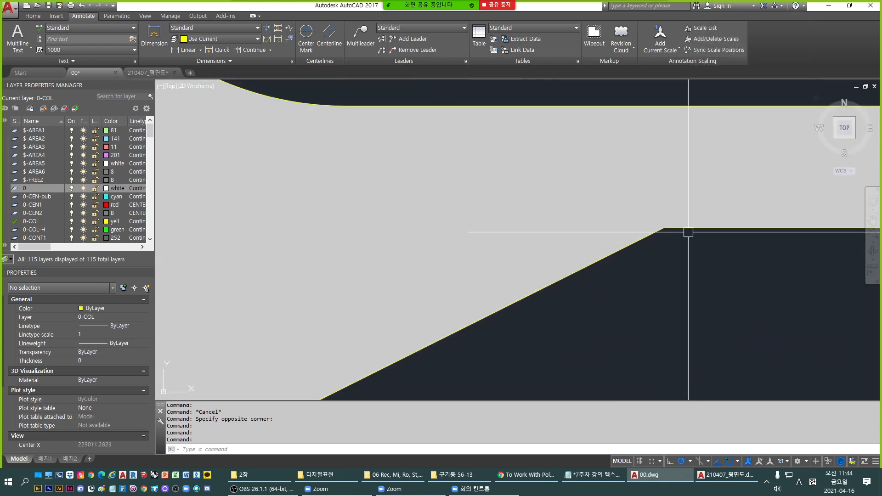
{"action": "left_click", "coordinate": [496, 236]}
{"action": "scroll", "coordinate": [545, 236], "scroll_direction": "down", "scroll_amount": 3}
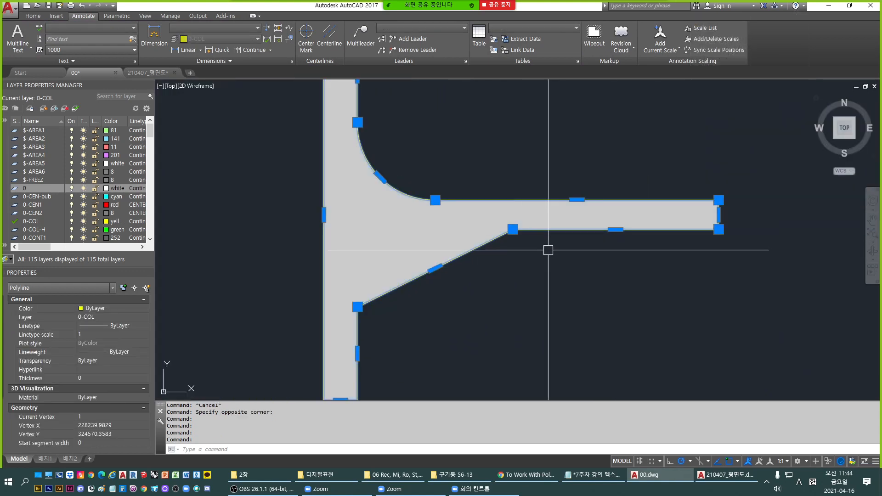
{"action": "key", "text": "Escape"}
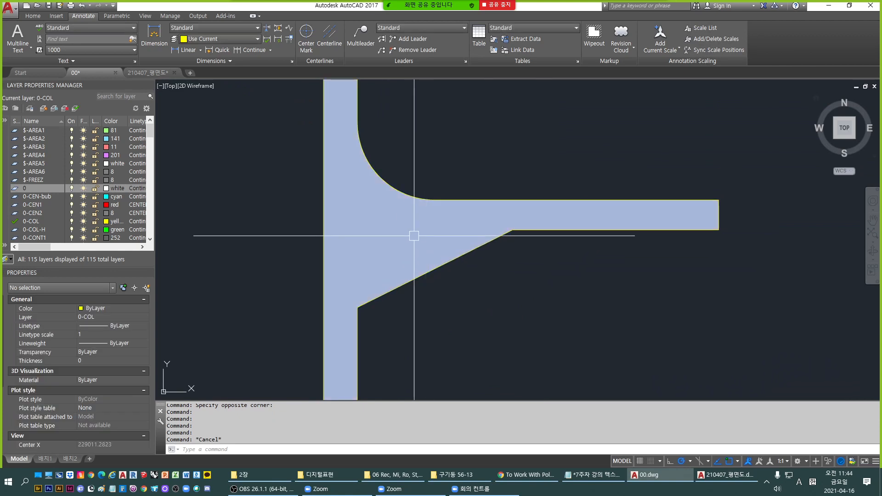
{"action": "key", "text": "Escape"}
Show a wider area of the drawing around the hatched examples and launch 반디카메라.
{"action": "scroll", "coordinate": [481, 214], "scroll_direction": "down", "scroll_amount": 3}
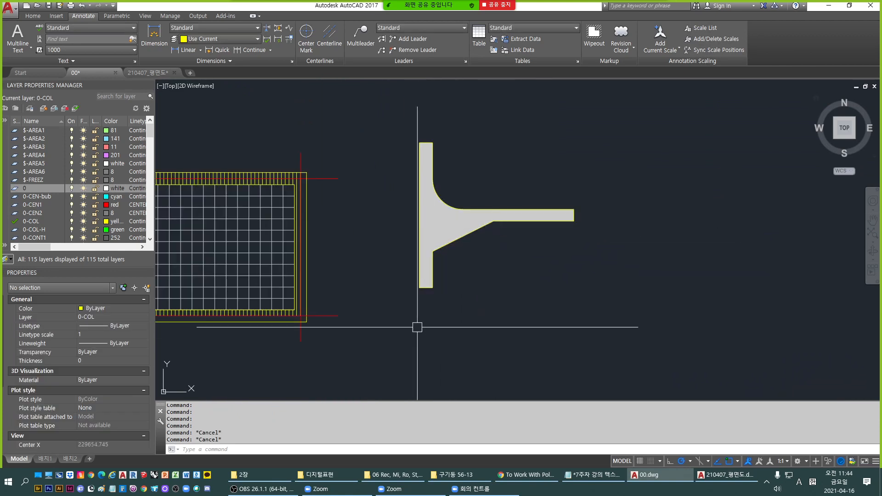
{"action": "scroll", "coordinate": [527, 258], "scroll_direction": "down", "scroll_amount": 4}
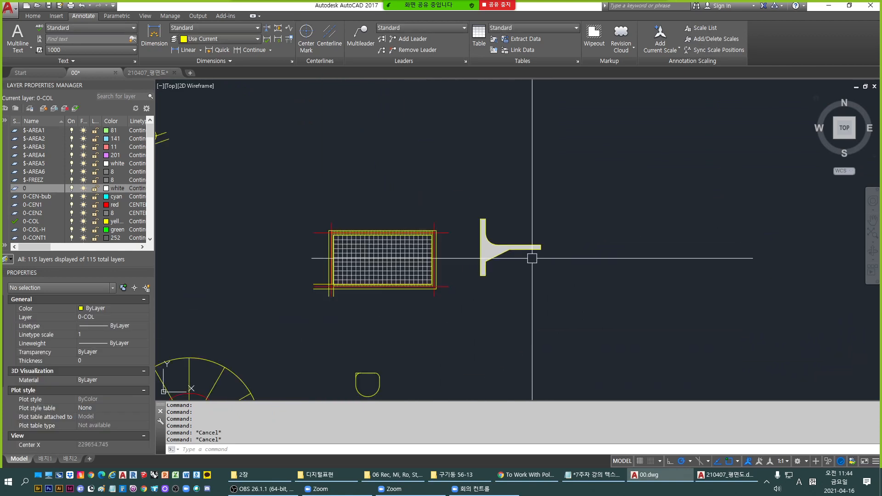
{"action": "middle_click_drag", "start_coordinate": [323, 248], "coordinate": [497, 196]}
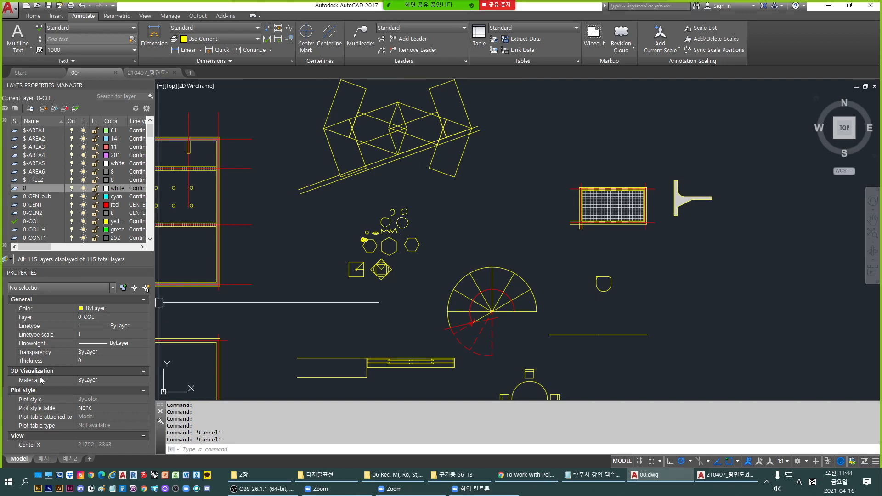
{"action": "left_click", "coordinate": [133, 490]}
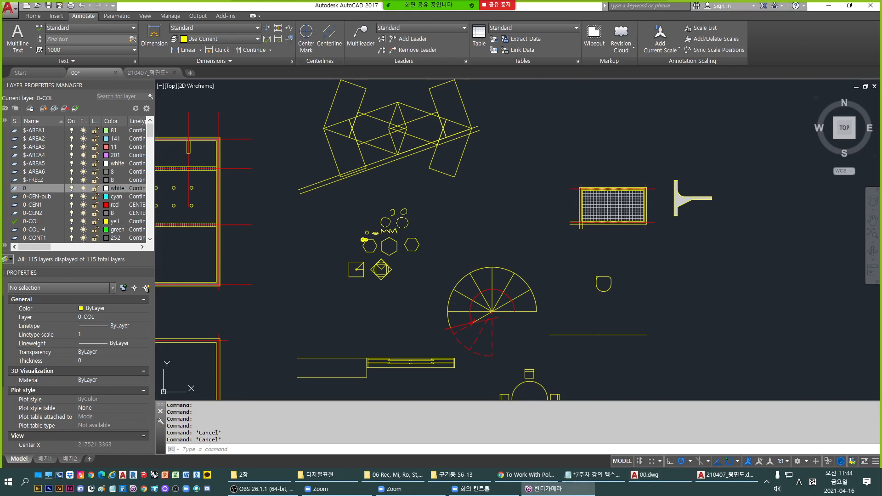